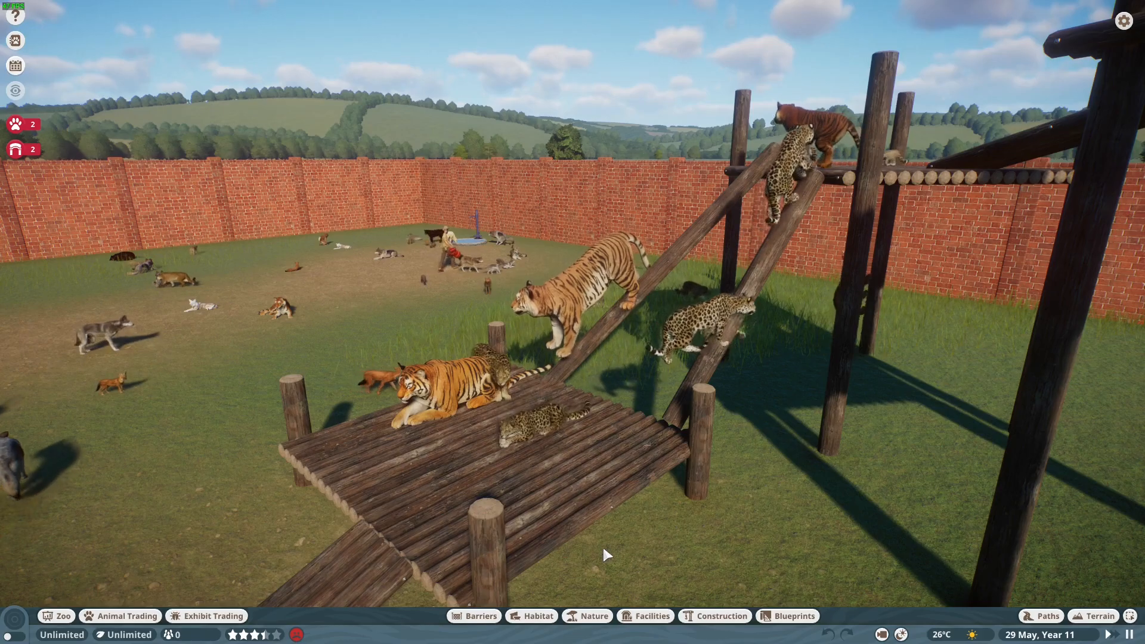
- Open the information of the large Malayan tiger coming down the log beside the climbing platform
{"action": "middle_click_drag", "start_coordinate": [608, 442], "coordinate": [692, 489]}
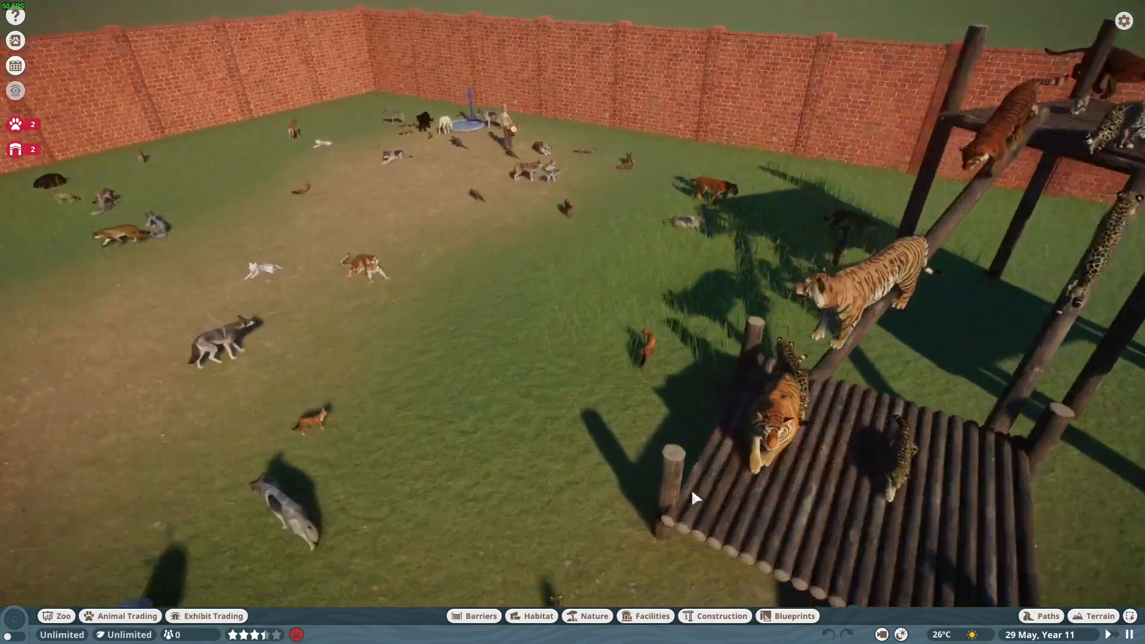
{"action": "scroll", "coordinate": [779, 334], "scroll_direction": "up", "scroll_amount": 2}
{"action": "left_click", "coordinate": [852, 279]}
{"action": "middle_click_drag", "start_coordinate": [858, 295], "coordinate": [155, 418]}
{"action": "key", "text": "s"}
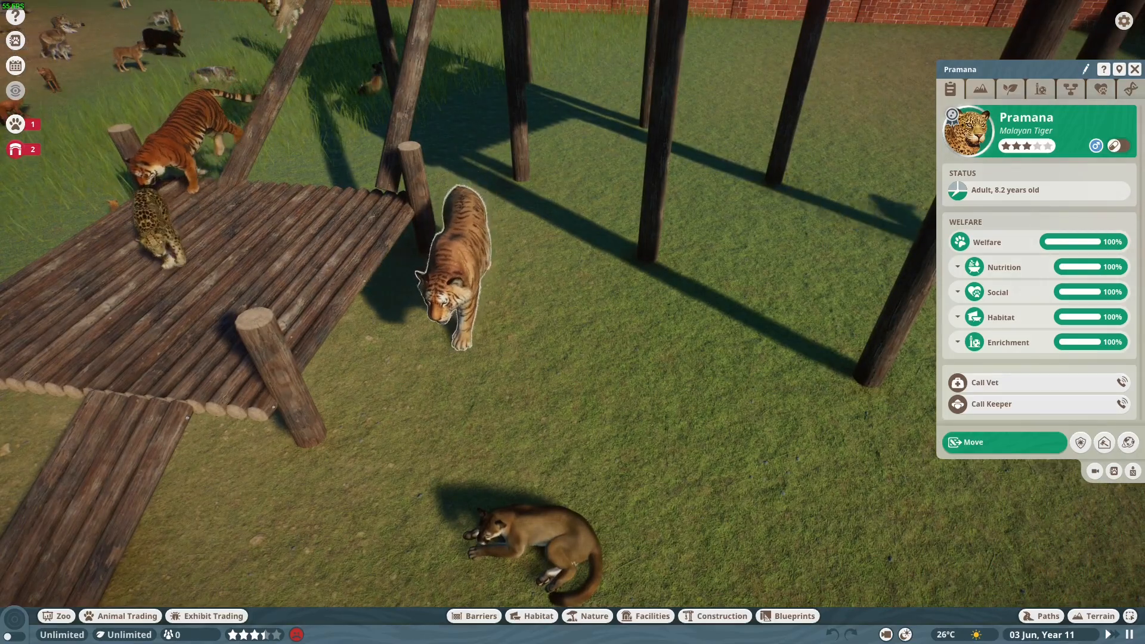
- Examine the selected tiger's coat and body up close and from the side, and close its information
{"action": "middle_click_drag", "start_coordinate": [572, 406], "coordinate": [628, 362]}
{"action": "middle_click_drag", "start_coordinate": [621, 221], "coordinate": [477, 185]}
{"action": "scroll", "coordinate": [602, 283], "scroll_direction": "up", "scroll_amount": 5}
{"action": "middle_click_drag", "start_coordinate": [572, 311], "coordinate": [596, 280]}
{"action": "scroll", "coordinate": [536, 238], "scroll_direction": "down", "scroll_amount": 4}
{"action": "scroll", "coordinate": [572, 310], "scroll_direction": "down", "scroll_amount": 2}
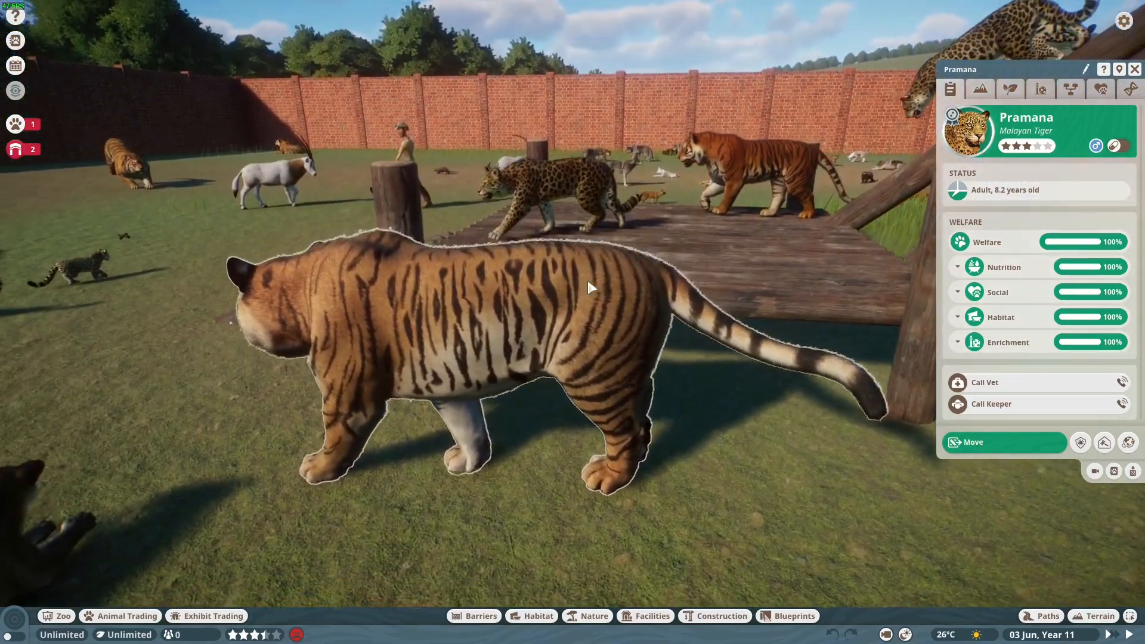
{"action": "scroll", "coordinate": [463, 276], "scroll_direction": "down", "scroll_amount": 2}
{"action": "scroll", "coordinate": [458, 271], "scroll_direction": "down", "scroll_amount": 1}
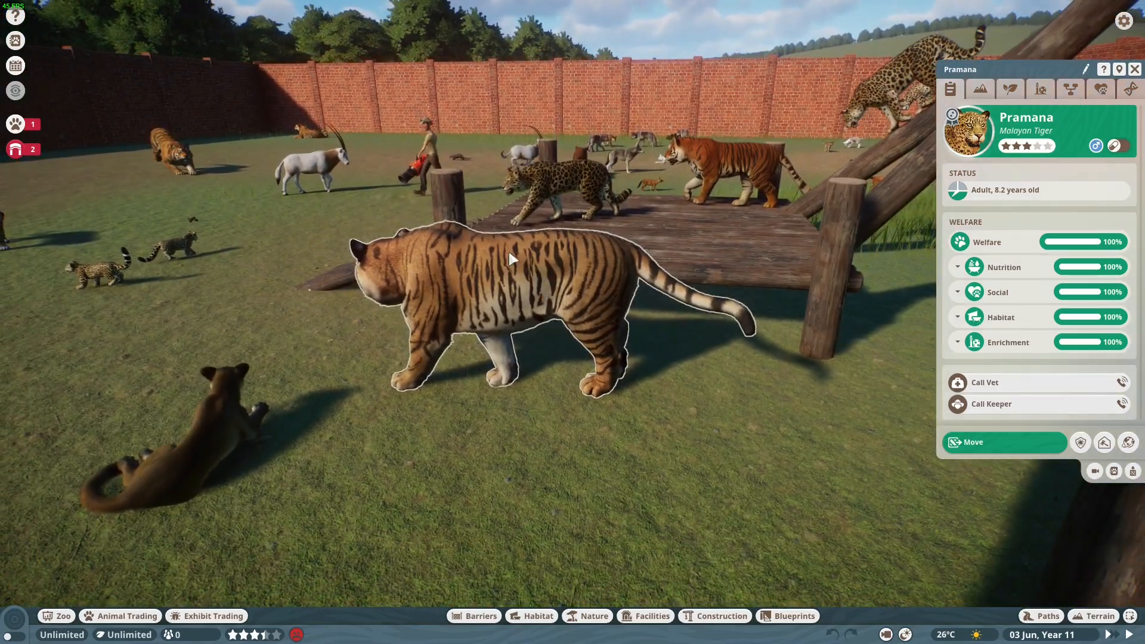
{"action": "middle_click_drag", "start_coordinate": [459, 274], "coordinate": [507, 286]}
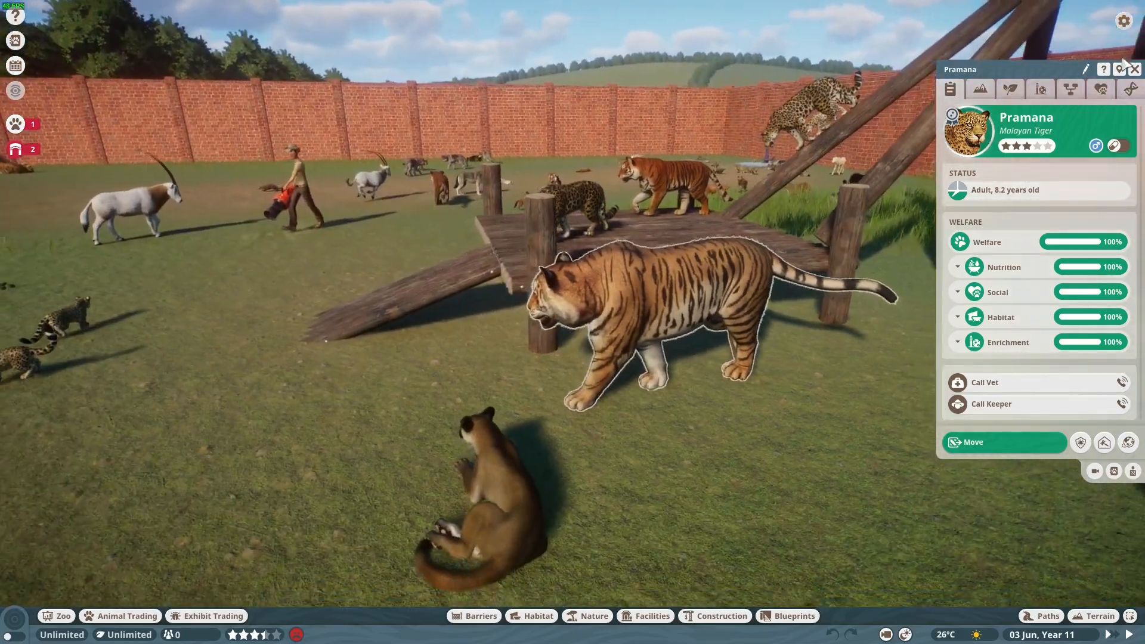
{"action": "left_click", "coordinate": [1135, 71]}
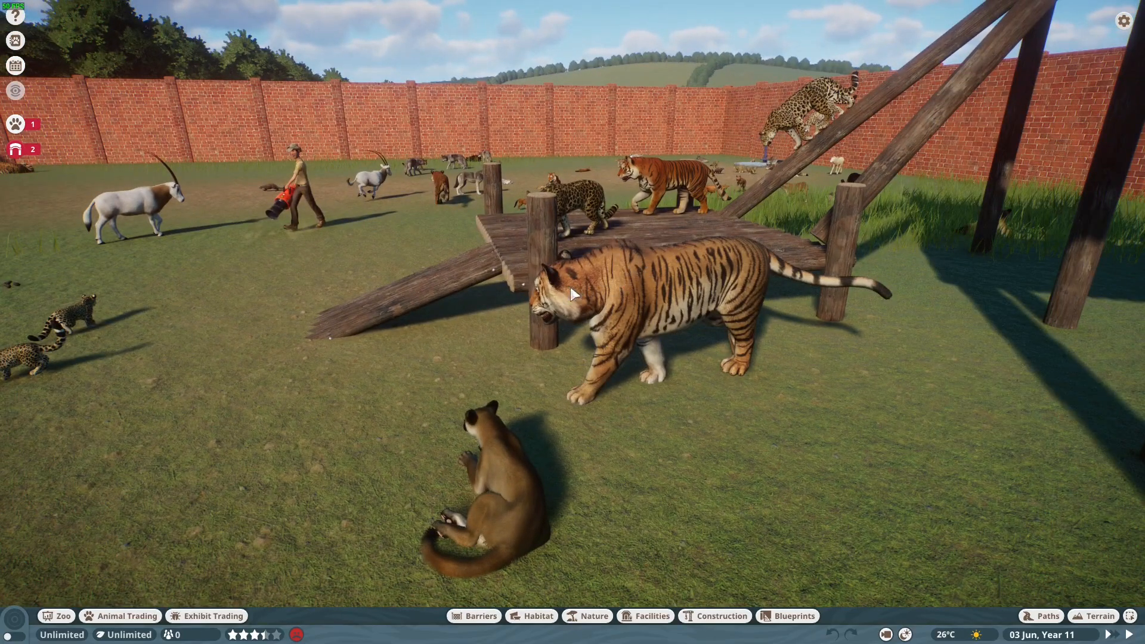
- Survey the animals around the climbing platform from above and from ground level
{"action": "scroll", "coordinate": [573, 286], "scroll_direction": "down", "scroll_amount": 10}
{"action": "scroll", "coordinate": [598, 313], "scroll_direction": "up", "scroll_amount": 3}
{"action": "middle_click_drag", "start_coordinate": [598, 313], "coordinate": [573, 308]}
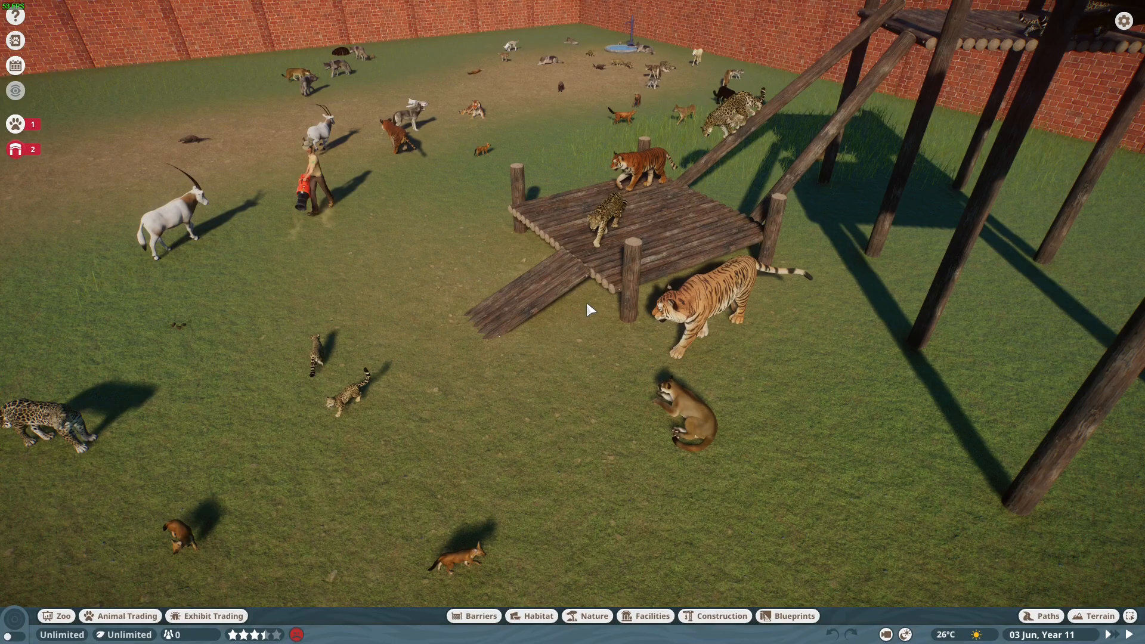
{"action": "middle_click_drag", "start_coordinate": [536, 313], "coordinate": [544, 317]}
{"action": "middle_click_drag", "start_coordinate": [630, 336], "coordinate": [555, 330]}
{"action": "left_click_drag", "start_coordinate": [555, 329], "coordinate": [556, 328]}
{"action": "middle_click_drag", "start_coordinate": [555, 328], "coordinate": [565, 304]}
{"action": "key", "text": "s"}
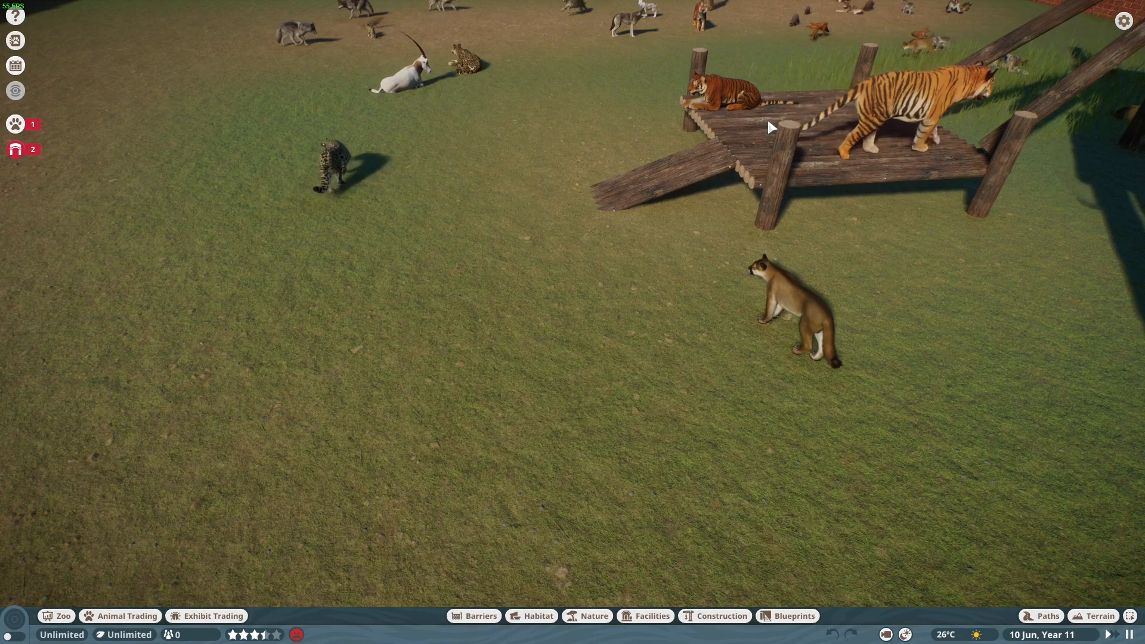
{"action": "middle_click_drag", "start_coordinate": [517, 361], "coordinate": [686, 203]}
{"action": "mouse_move", "coordinate": [585, 343]}
{"action": "middle_mouse_down"}
{"action": "mouse_move", "coordinate": [639, 340]}
{"action": "mouse_move", "coordinate": [596, 348]}
{"action": "middle_mouse_up"}
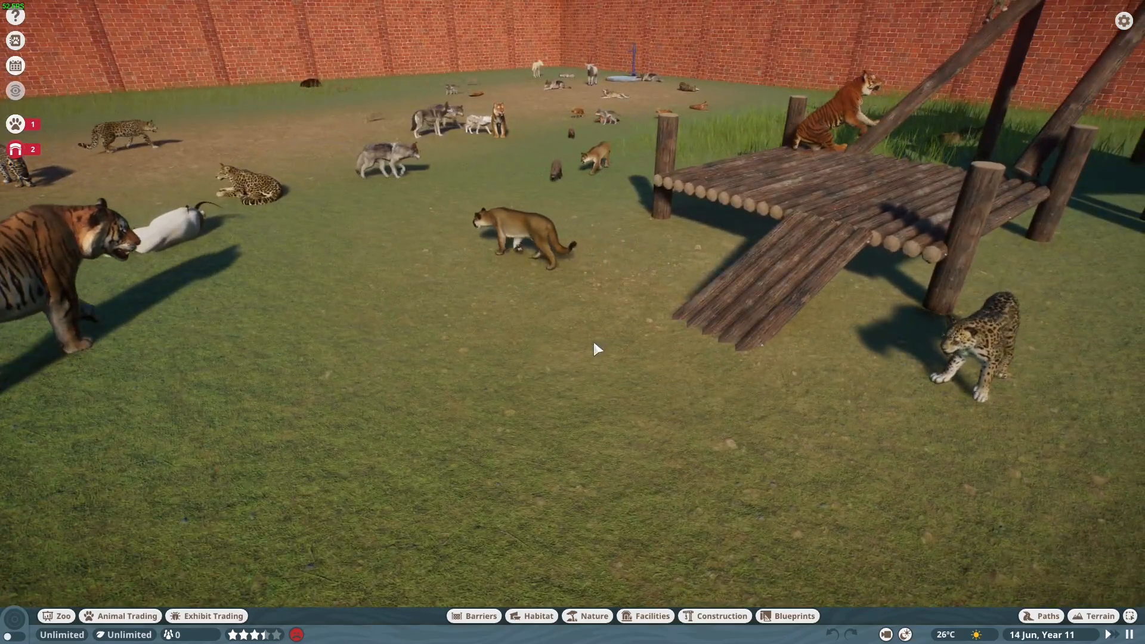
- Examine the flank and proportions of the large tiger walking next to the cougar on the grass
{"action": "middle_click_drag", "start_coordinate": [532, 332], "coordinate": [460, 343]}
{"action": "key", "text": "a"}
{"action": "scroll", "coordinate": [528, 323], "scroll_direction": "up", "scroll_amount": 6}
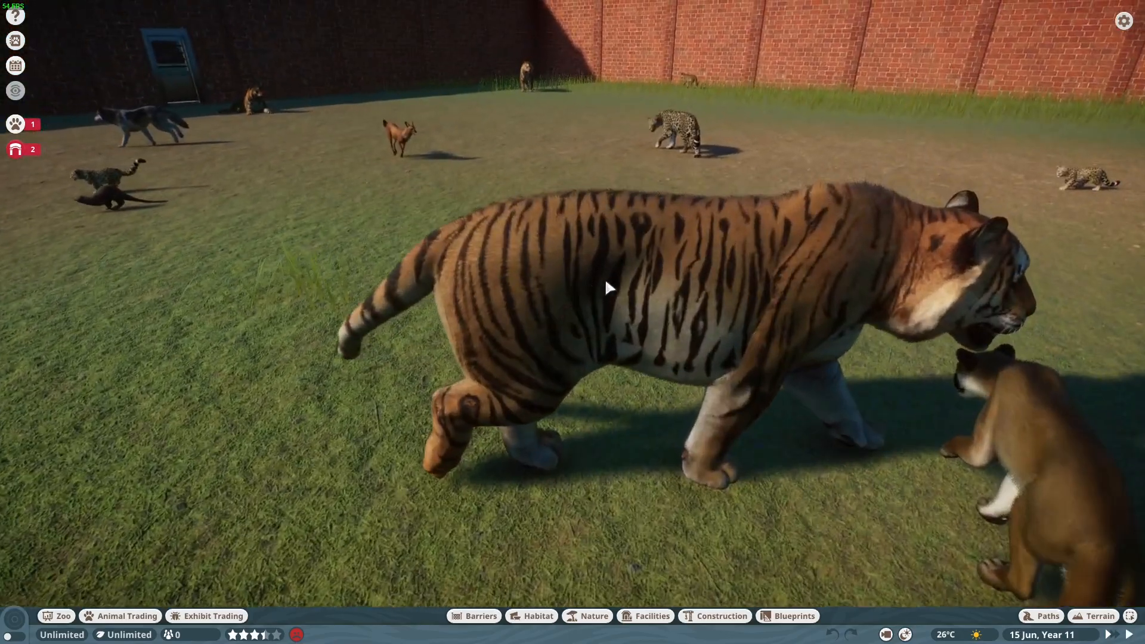
{"action": "scroll", "coordinate": [563, 197], "scroll_direction": "down", "scroll_amount": 3}
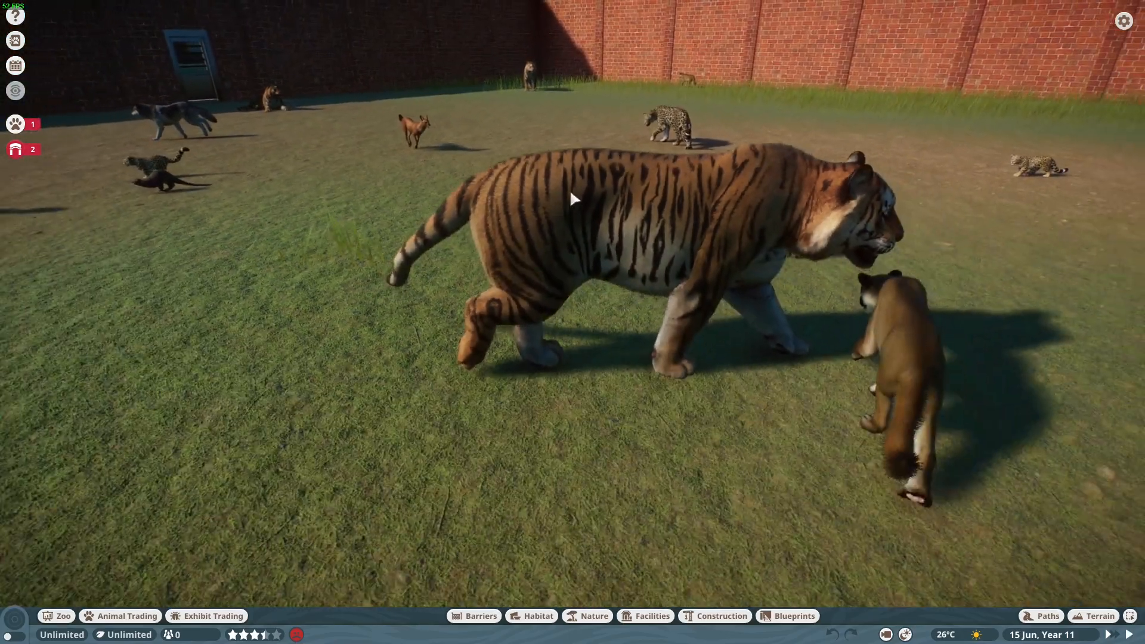
{"action": "scroll", "coordinate": [640, 334], "scroll_direction": "down", "scroll_amount": 5}
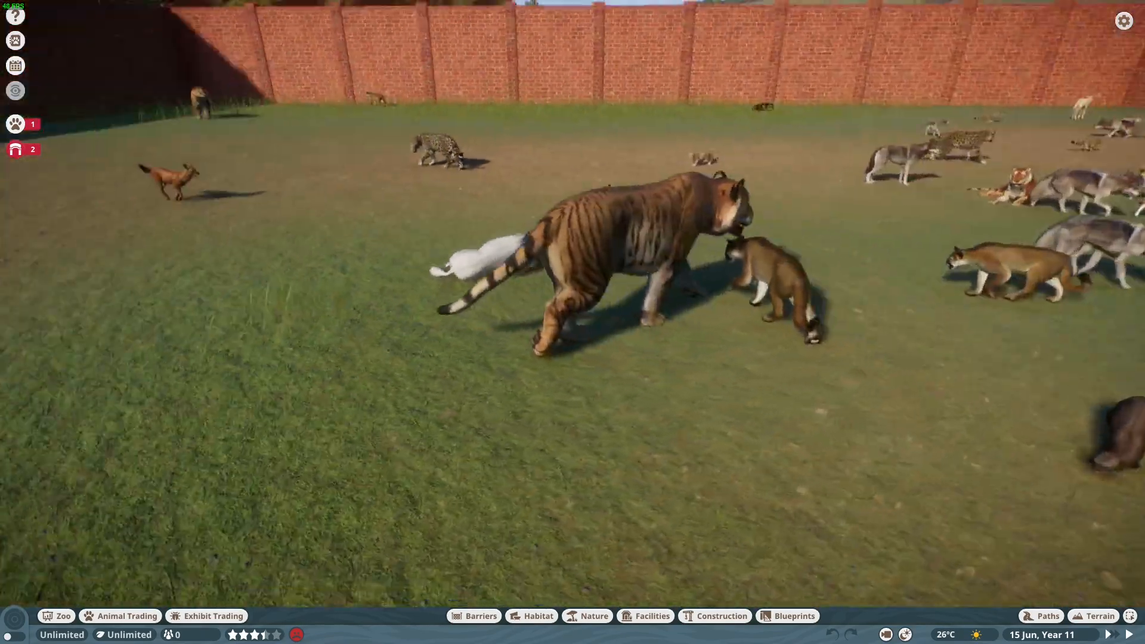
{"action": "middle_click_drag", "start_coordinate": [640, 319], "coordinate": [713, 327]}
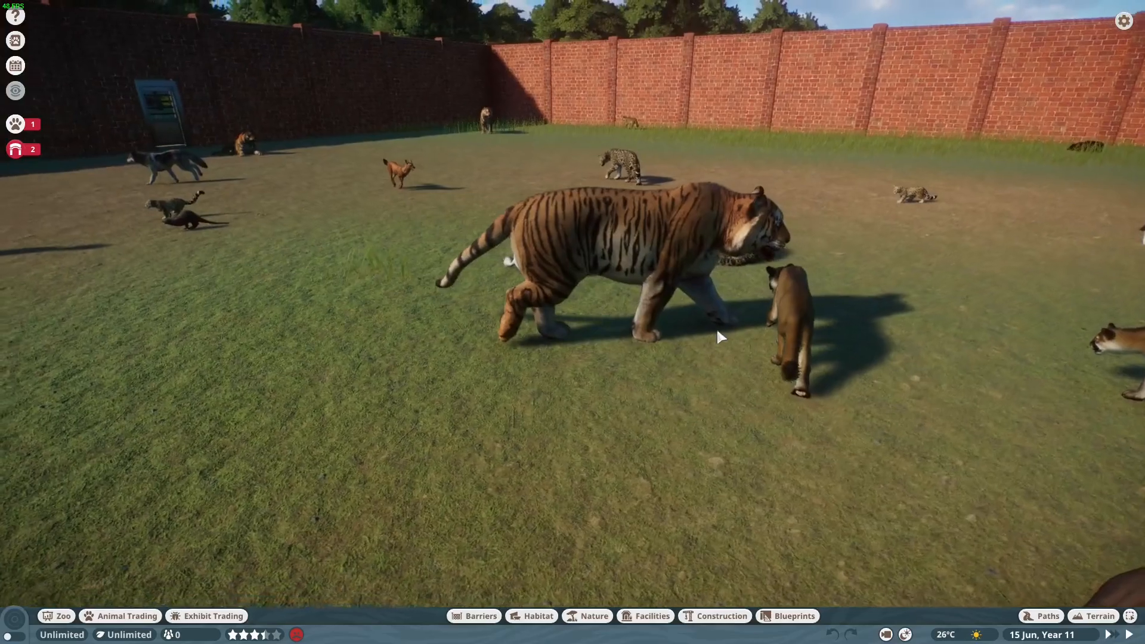
{"action": "scroll", "coordinate": [638, 324], "scroll_direction": "down", "scroll_amount": 3}
{"action": "middle_click_drag", "start_coordinate": [637, 322], "coordinate": [427, 272]}
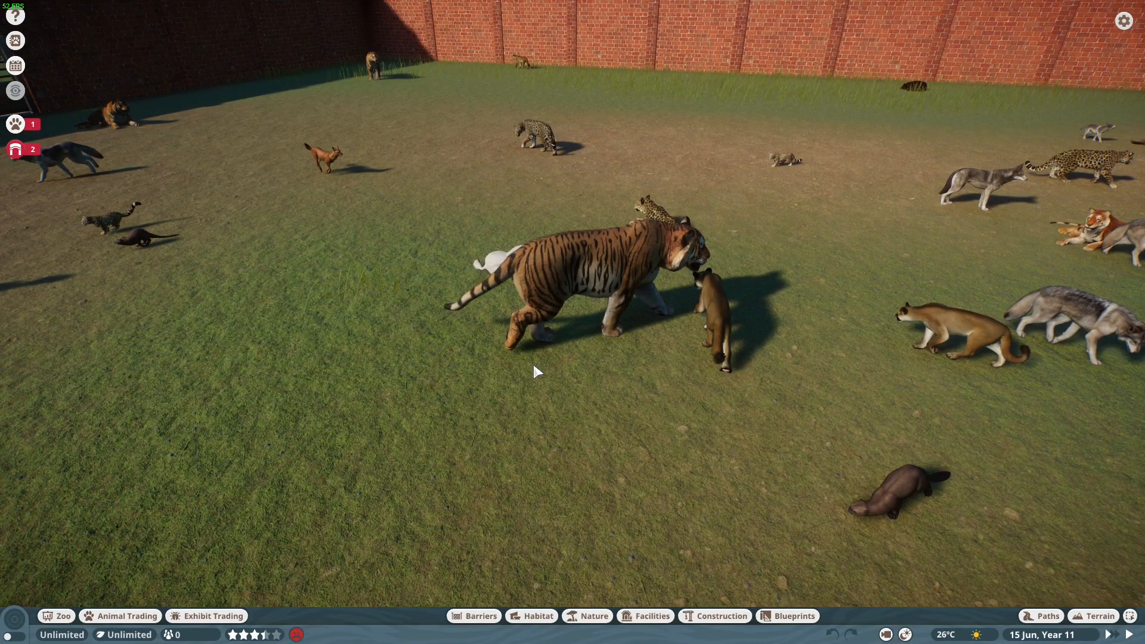
{"action": "middle_click_drag", "start_coordinate": [620, 319], "coordinate": [550, 289]}
{"action": "scroll", "coordinate": [586, 327], "scroll_direction": "up", "scroll_amount": 3}
{"action": "scroll", "coordinate": [476, 306], "scroll_direction": "up", "scroll_amount": 3}
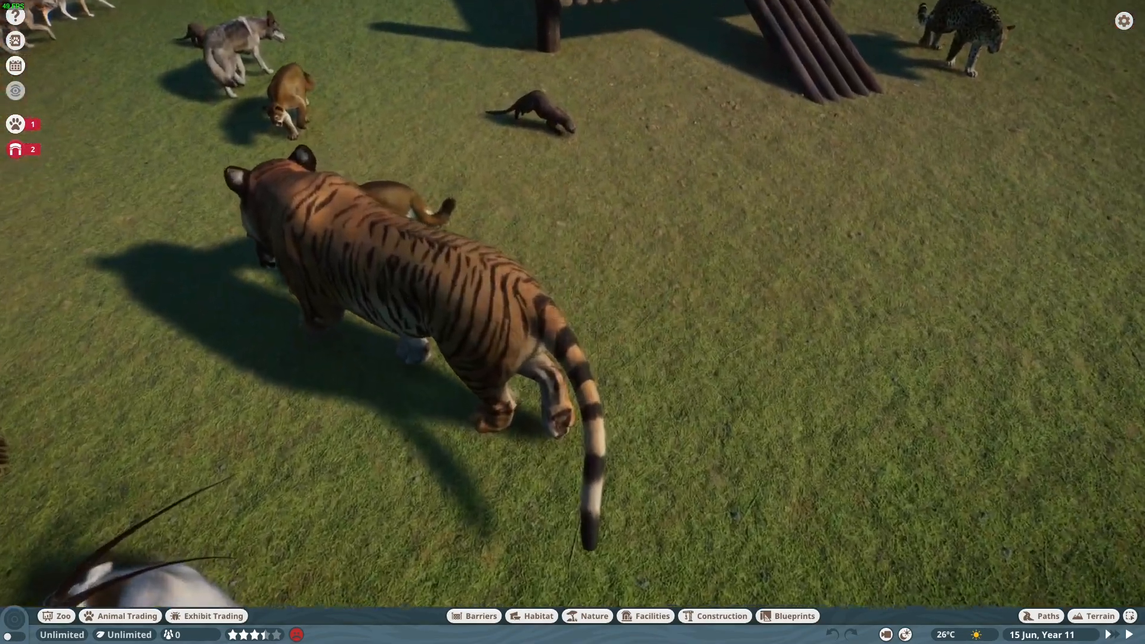
- Examine the stripe pattern along the large tiger's back and shoulders from above and from its other side
{"action": "middle_click_drag", "start_coordinate": [476, 306], "coordinate": [305, 394]}
{"action": "key", "text": "s"}
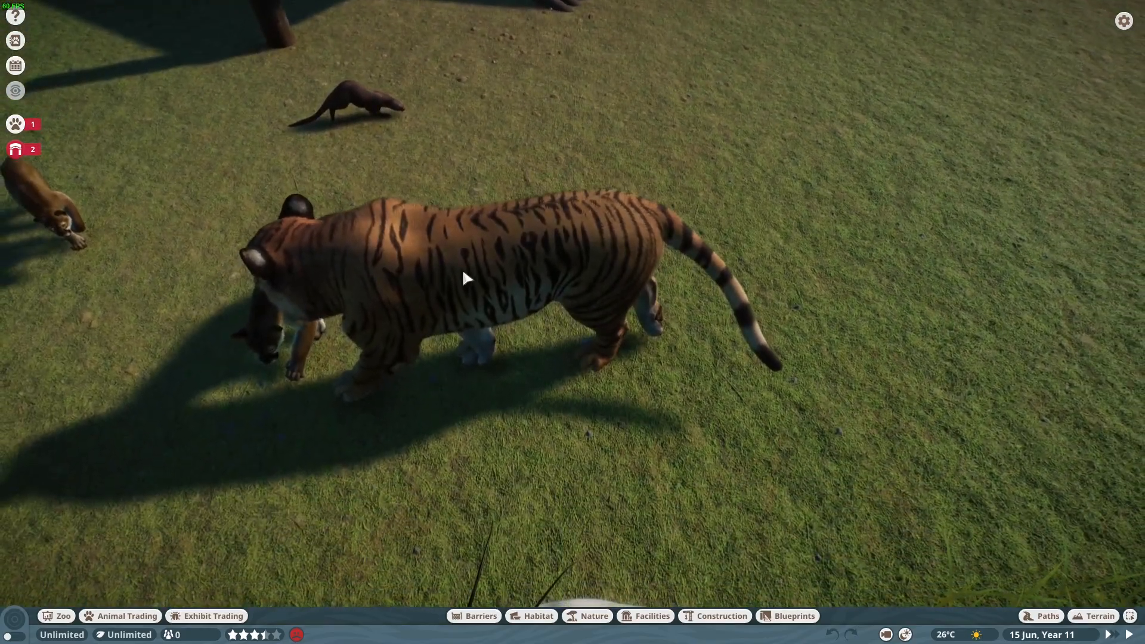
{"action": "mouse_move", "coordinate": [459, 325]}
{"action": "middle_mouse_down"}
{"action": "mouse_move", "coordinate": [573, 358]}
{"action": "mouse_move", "coordinate": [567, 328]}
{"action": "mouse_move", "coordinate": [478, 316]}
{"action": "middle_mouse_up"}
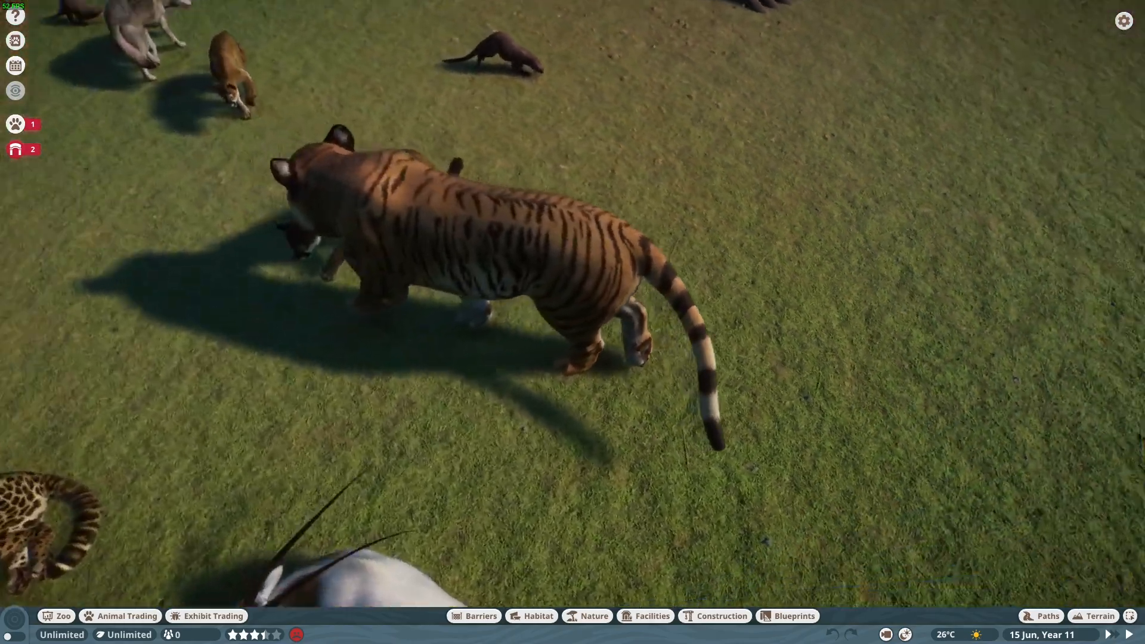
{"action": "scroll", "coordinate": [429, 309], "scroll_direction": "up", "scroll_amount": 5}
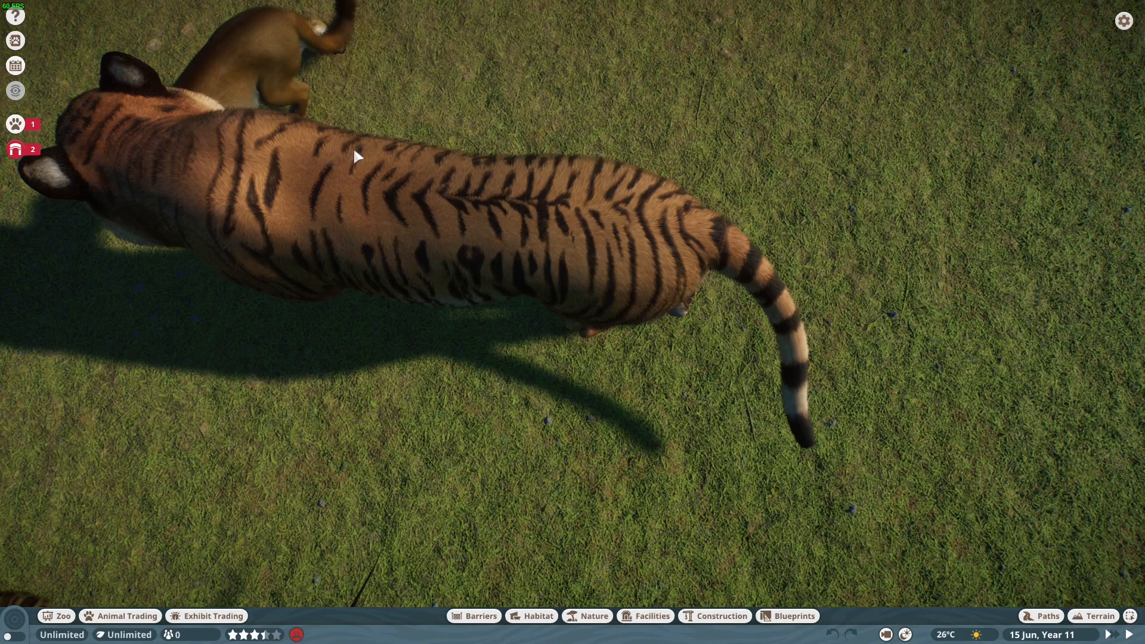
{"action": "middle_click_drag", "start_coordinate": [262, 335], "coordinate": [369, 305]}
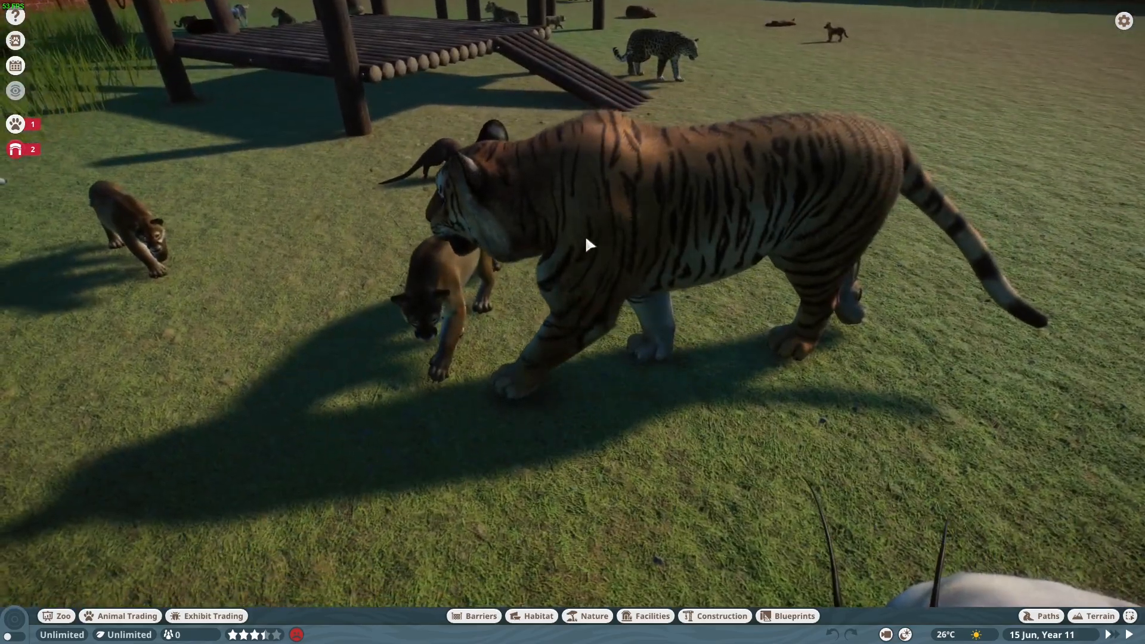
{"action": "middle_click_drag", "start_coordinate": [684, 247], "coordinate": [514, 307]}
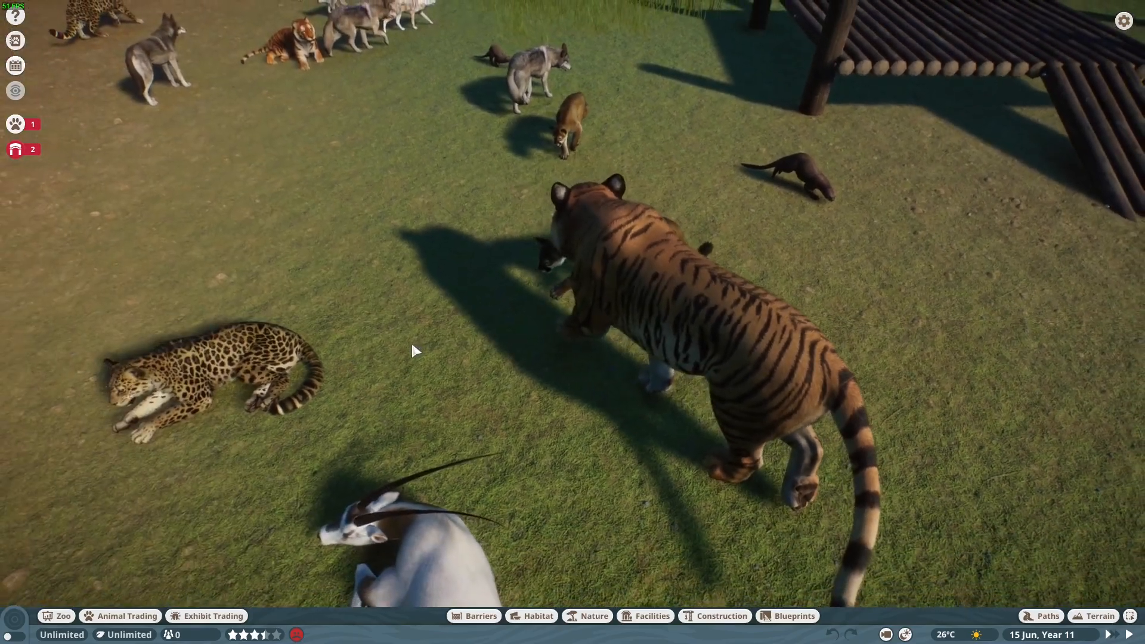
{"action": "middle_click_drag", "start_coordinate": [412, 346], "coordinate": [555, 298]}
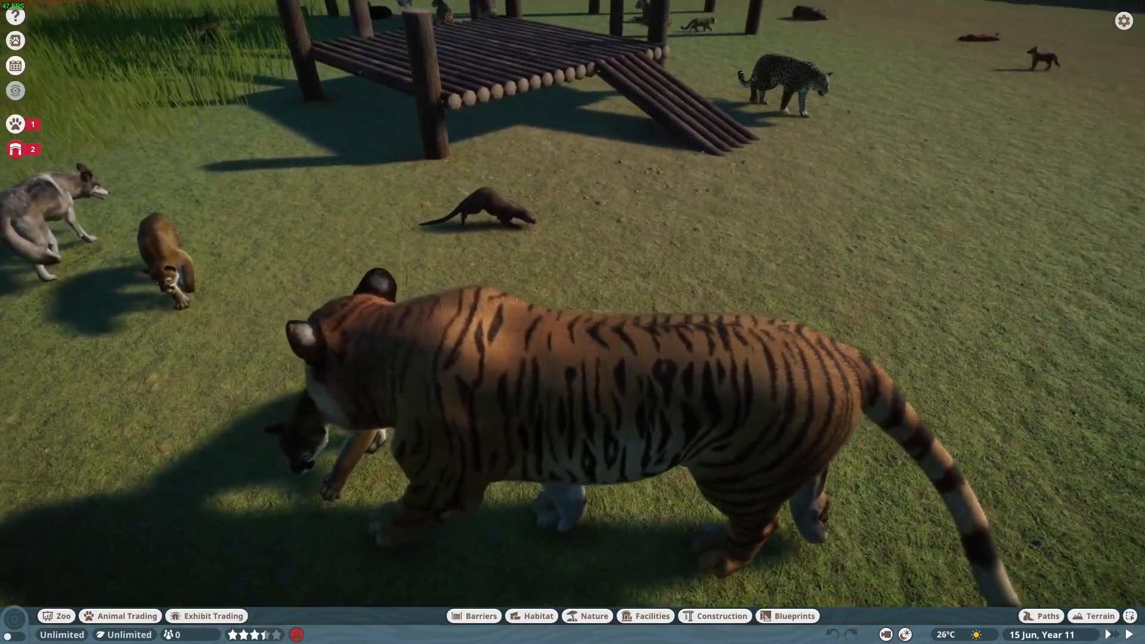
{"action": "middle_click_drag", "start_coordinate": [482, 322], "coordinate": [482, 371]}
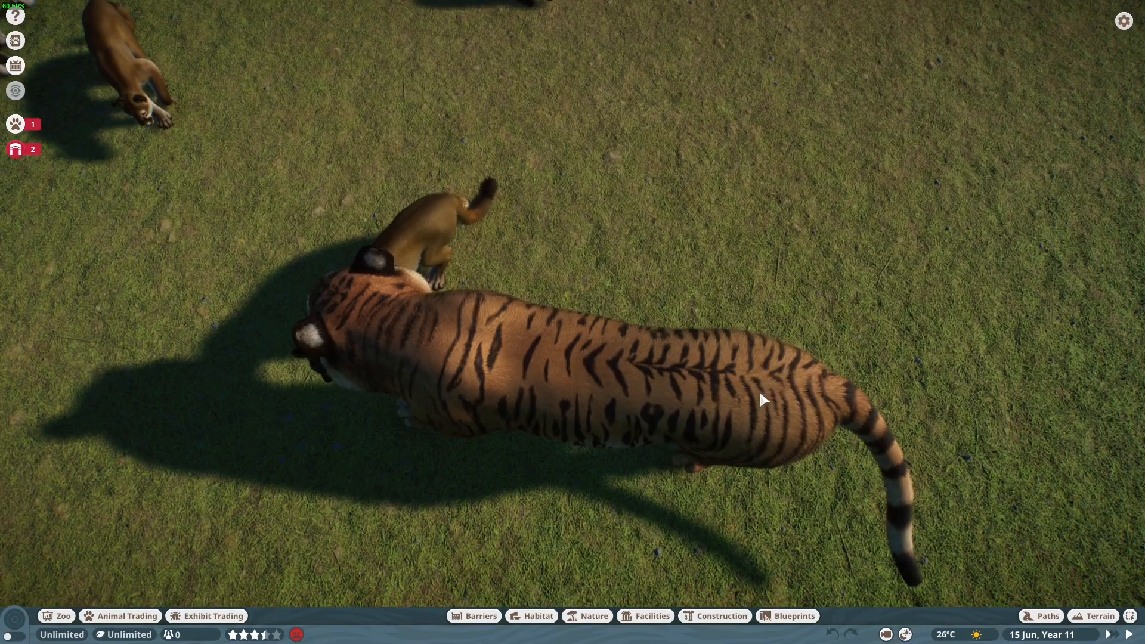
{"action": "mouse_move", "coordinate": [842, 424]}
{"action": "middle_mouse_down"}
{"action": "mouse_move", "coordinate": [841, 352]}
{"action": "mouse_move", "coordinate": [841, 424]}
{"action": "middle_mouse_up"}
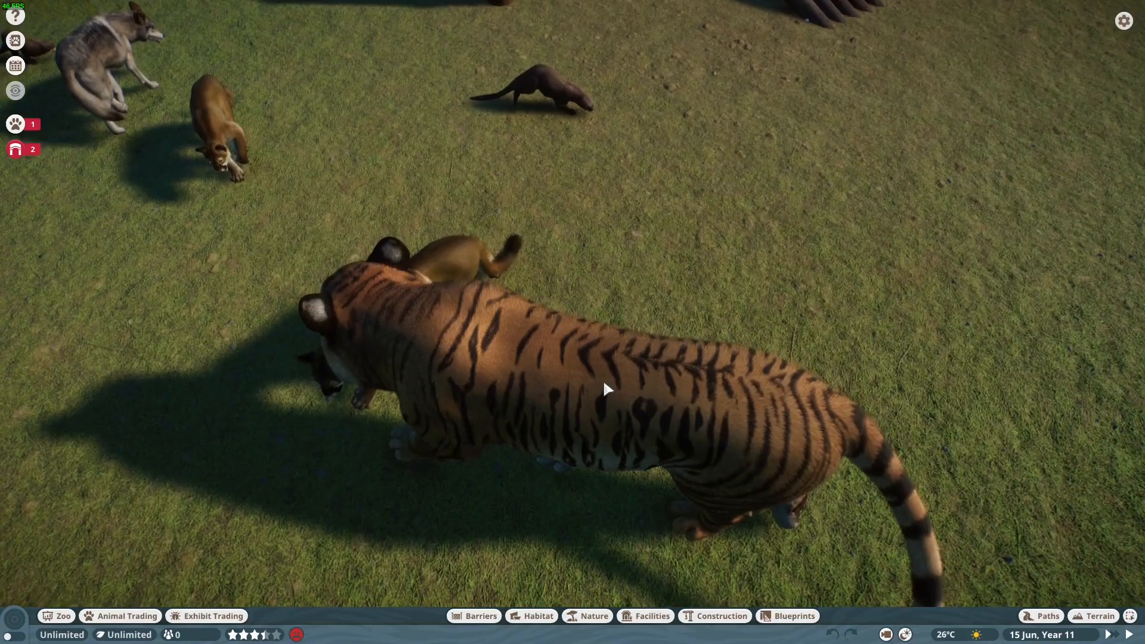
- Compare the tiger's coat with the spotted cat resting near the oryx and with the other animals nearby
{"action": "scroll", "coordinate": [604, 383], "scroll_direction": "down", "scroll_amount": 5}
{"action": "middle_click_drag", "start_coordinate": [601, 383], "coordinate": [596, 360]}
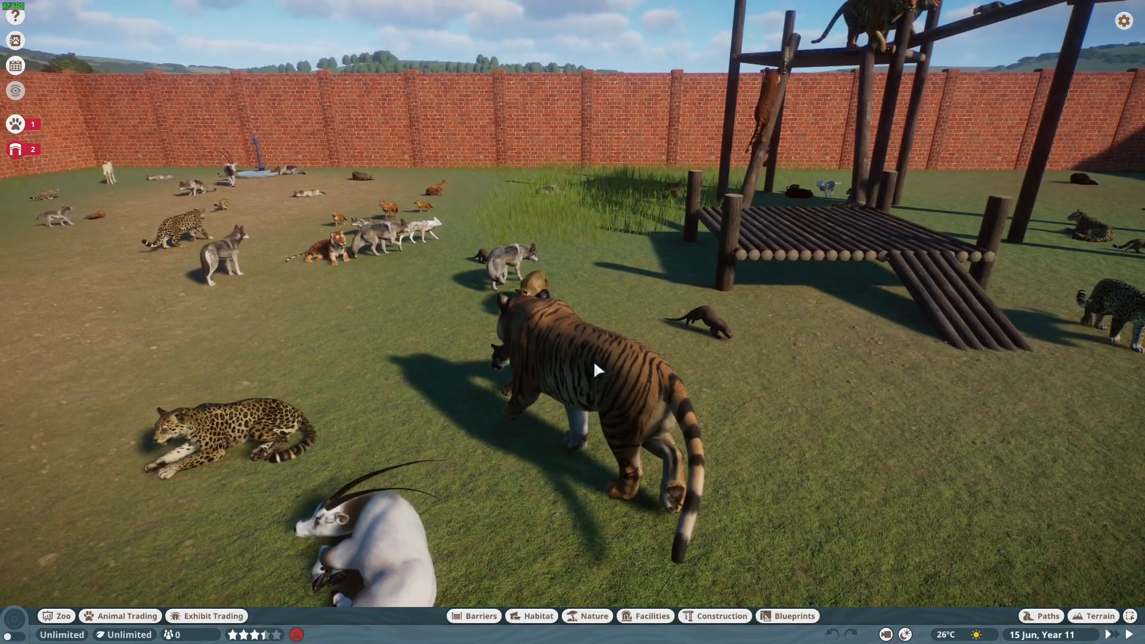
{"action": "middle_click_drag", "start_coordinate": [340, 317], "coordinate": [486, 322]}
{"action": "scroll", "coordinate": [561, 377], "scroll_direction": "down", "scroll_amount": 3}
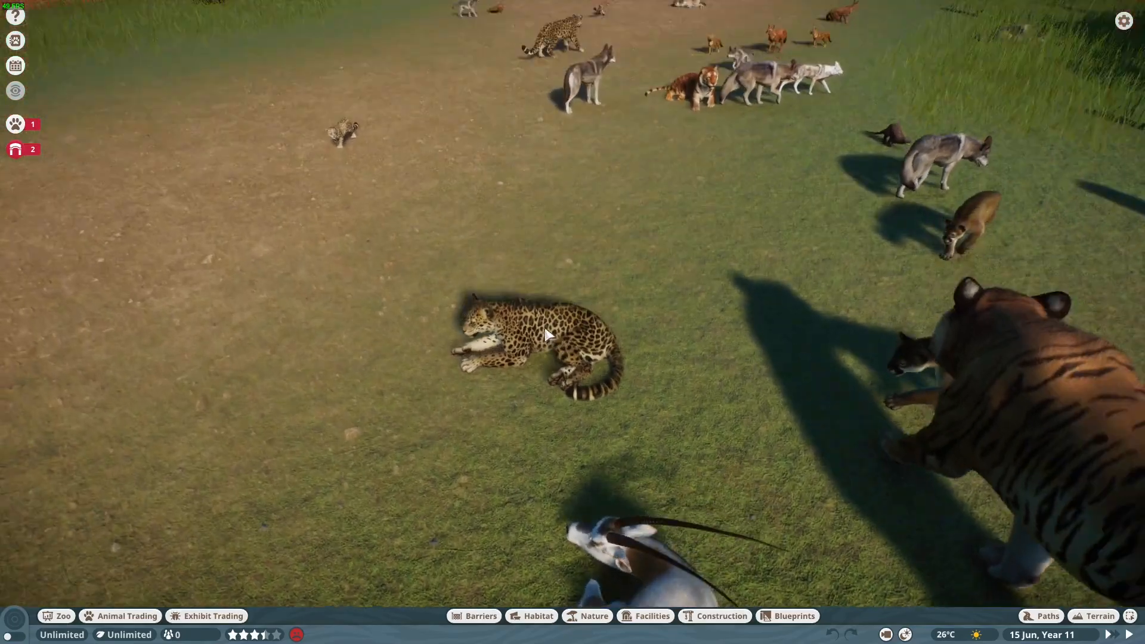
{"action": "scroll", "coordinate": [550, 338], "scroll_direction": "up", "scroll_amount": 5}
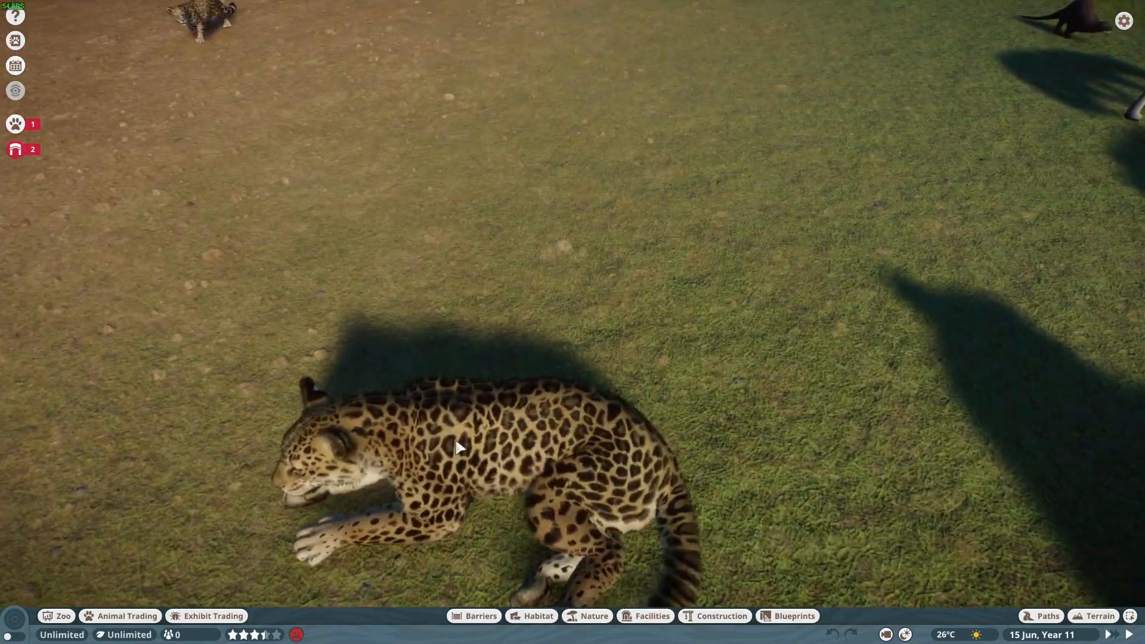
{"action": "middle_click_drag", "start_coordinate": [458, 447], "coordinate": [663, 300]}
{"action": "scroll", "coordinate": [501, 397], "scroll_direction": "down", "scroll_amount": 4}
{"action": "middle_click_drag", "start_coordinate": [502, 352], "coordinate": [418, 457]}
{"action": "scroll", "coordinate": [701, 411], "scroll_direction": "down", "scroll_amount": 3}
{"action": "scroll", "coordinate": [573, 322], "scroll_direction": "down", "scroll_amount": 10}
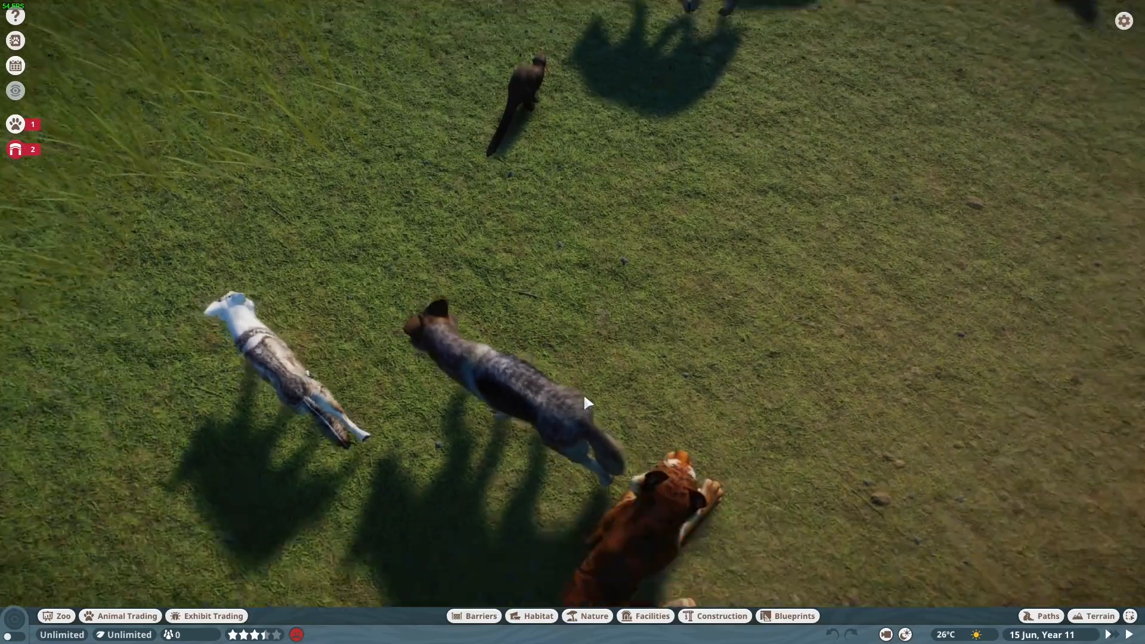
- Examine the coat of the darker orange tiger climbing the log ramp from behind and from the side
{"action": "scroll", "coordinate": [740, 229], "scroll_direction": "up", "scroll_amount": 10}
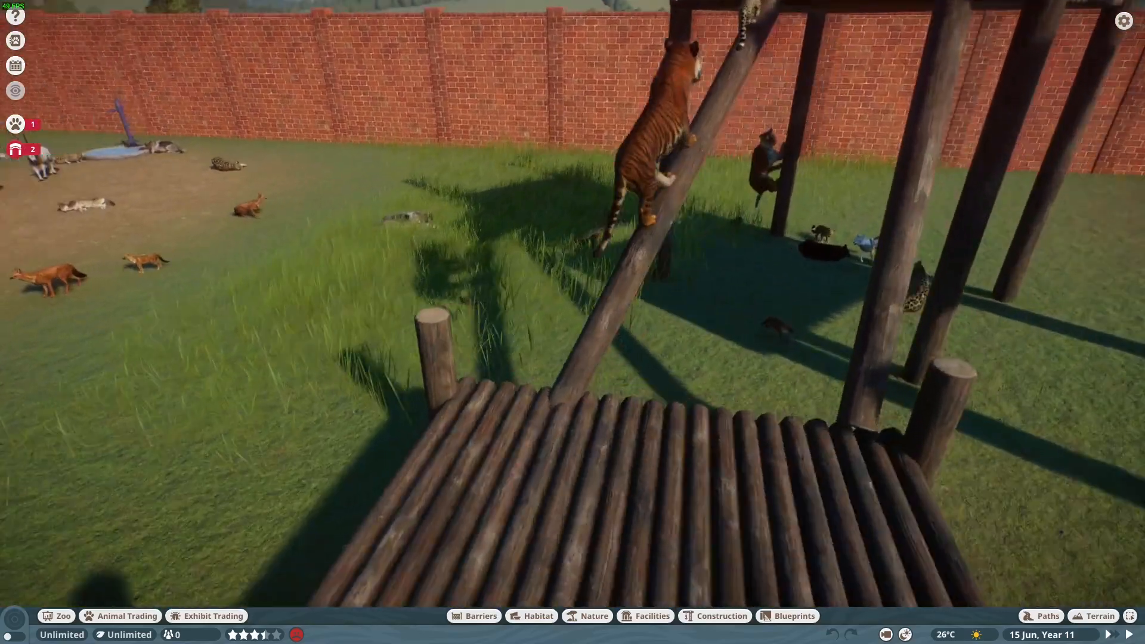
{"action": "middle_click_drag", "start_coordinate": [740, 229], "coordinate": [507, 262]}
{"action": "scroll", "coordinate": [666, 324], "scroll_direction": "up", "scroll_amount": 3}
{"action": "middle_click_drag", "start_coordinate": [666, 324], "coordinate": [883, 382]}
{"action": "middle_click_drag", "start_coordinate": [525, 190], "coordinate": [544, 187]}
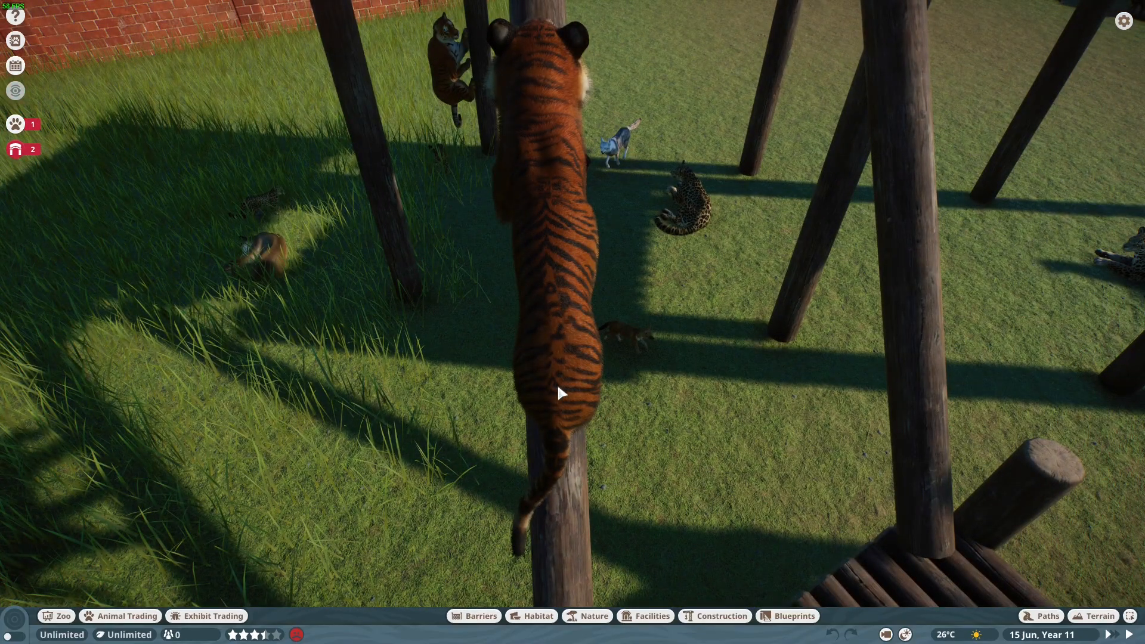
{"action": "middle_click_drag", "start_coordinate": [585, 311], "coordinate": [651, 271]}
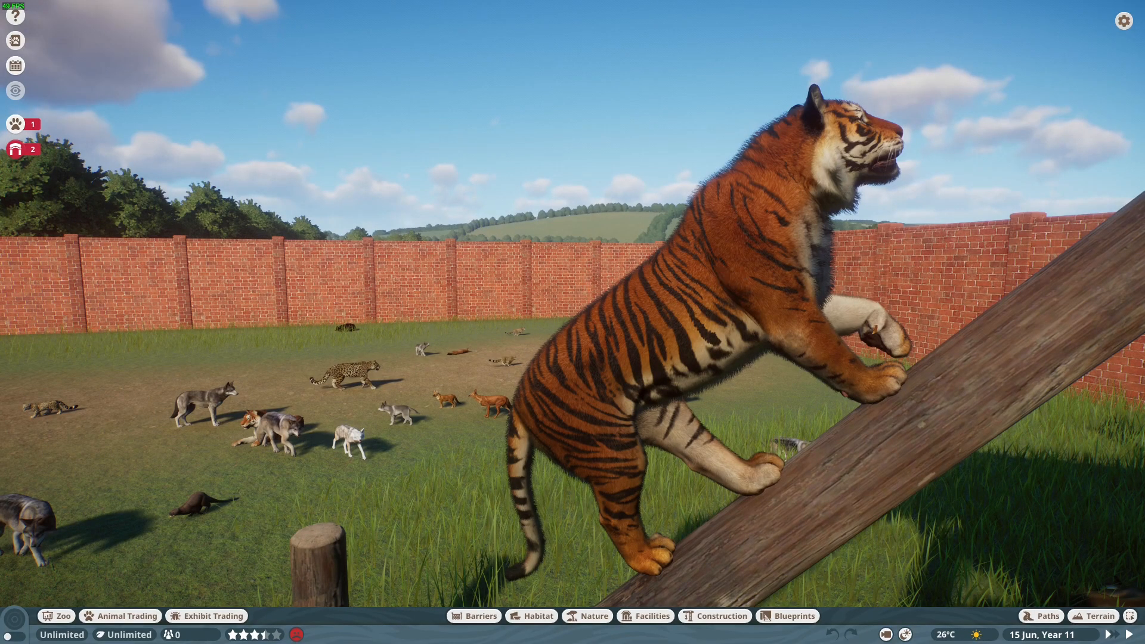
{"action": "middle_click_drag", "start_coordinate": [771, 277], "coordinate": [770, 358]}
{"action": "key", "text": "a"}
{"action": "middle_click_drag", "start_coordinate": [674, 258], "coordinate": [734, 215]}
{"action": "key", "text": "w"}
{"action": "middle_click_drag", "start_coordinate": [690, 266], "coordinate": [656, 280]}
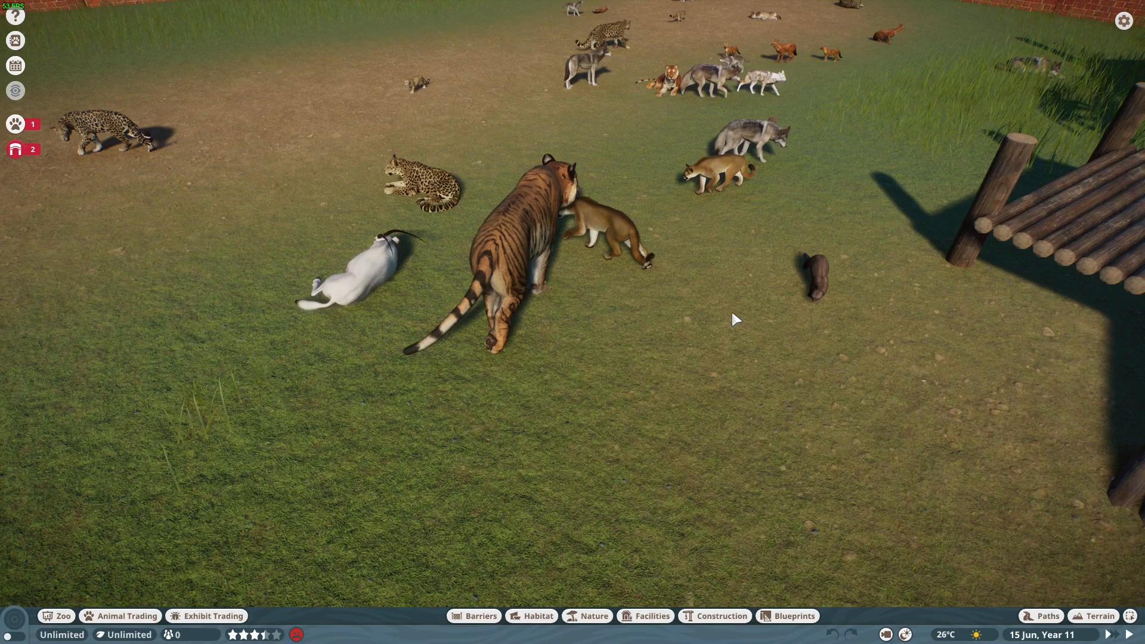
- Quit Planet Zoo to the desktop
{"action": "left_click", "coordinate": [1124, 23]}
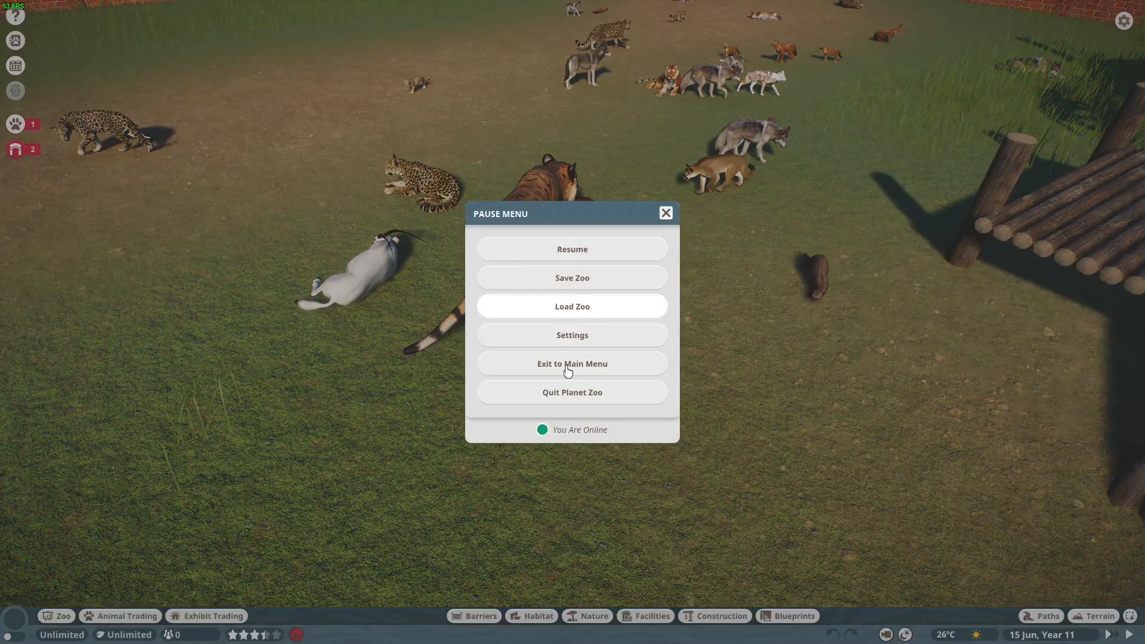
{"action": "left_click", "coordinate": [563, 395]}
{"action": "left_click", "coordinate": [520, 362]}
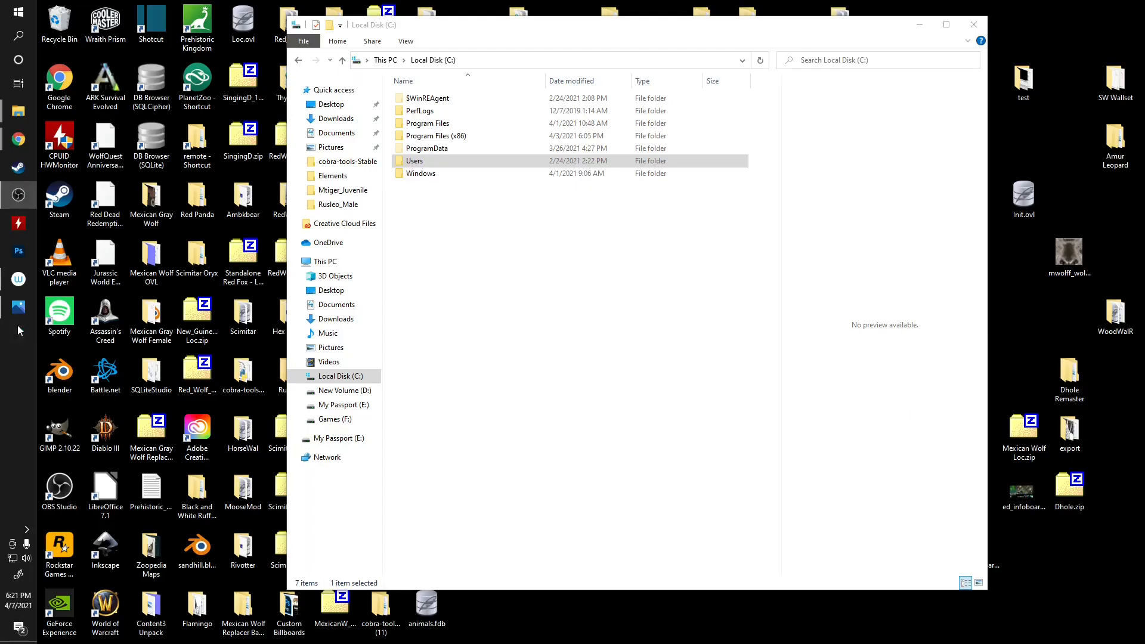
- Switch to the Chrome window showing Discord's #cobra-tool-updates channel
{"action": "mouse_move", "coordinate": [19, 139]}
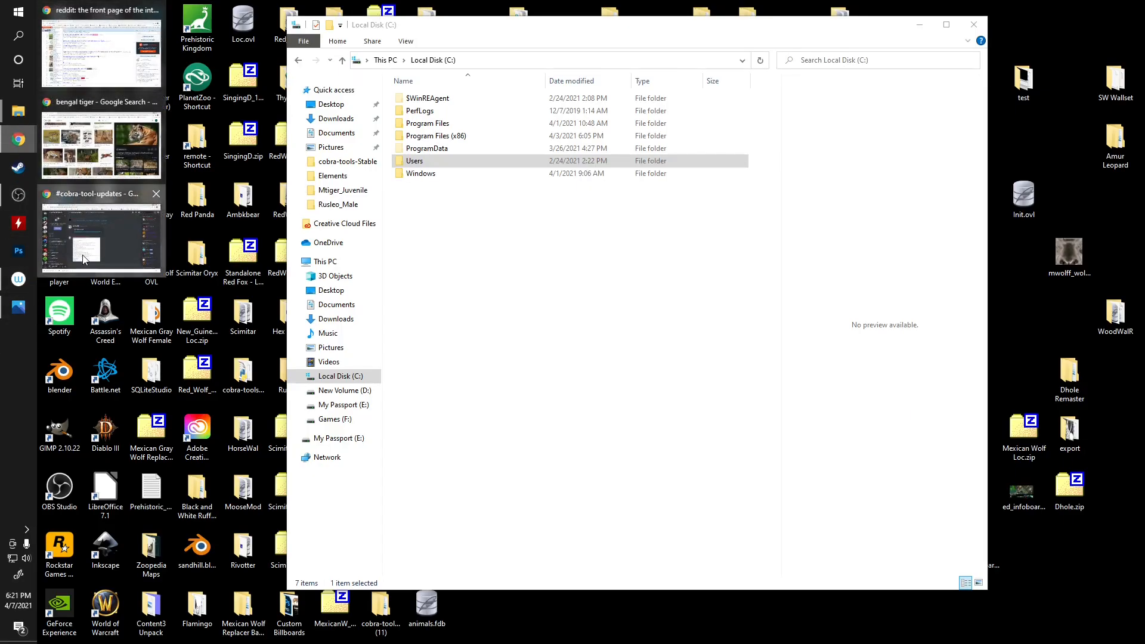
{"action": "left_click", "coordinate": [102, 236]}
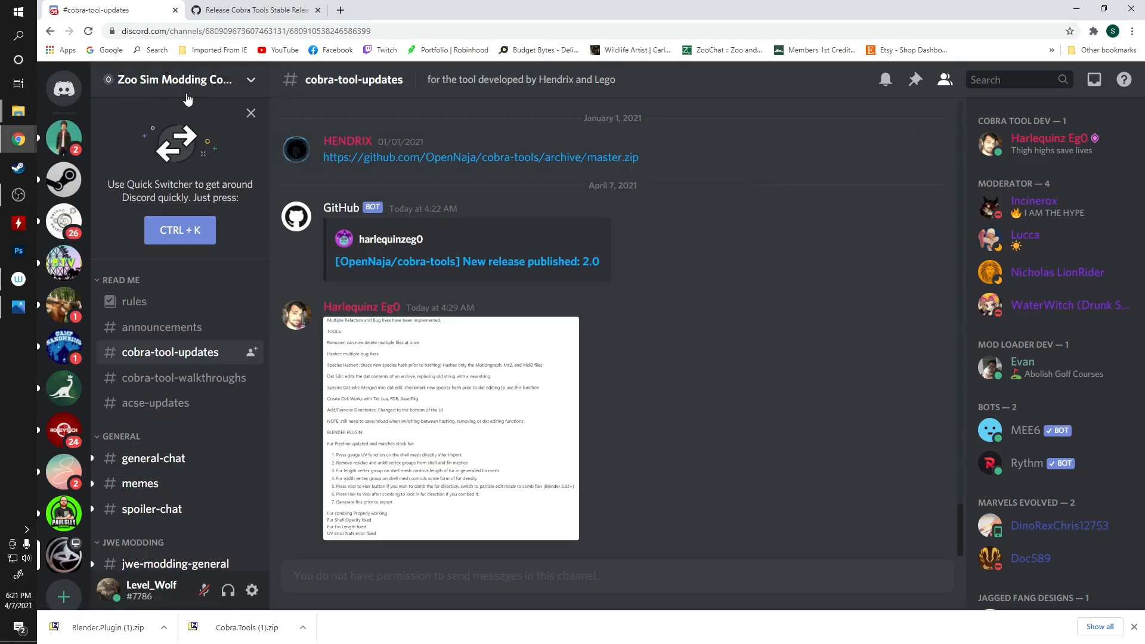
- Look through the Zoo Sim Modding server's channel list, including the Planet Zoo modding channels, and return to the Read Me section
{"action": "left_click", "coordinate": [253, 88]}
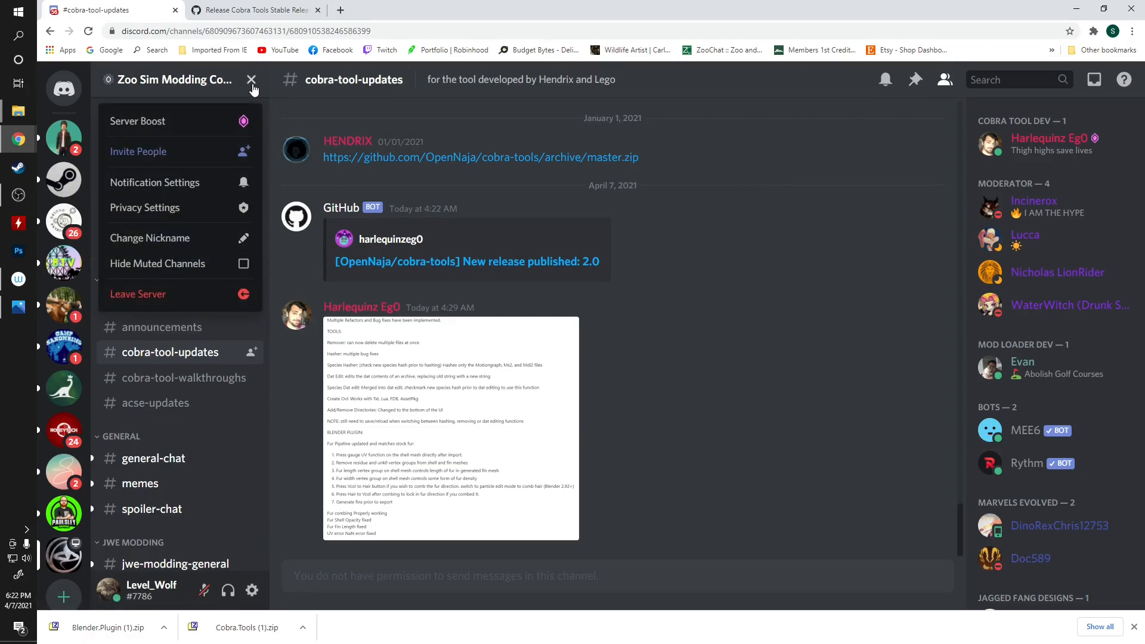
{"action": "left_click", "coordinate": [701, 220]}
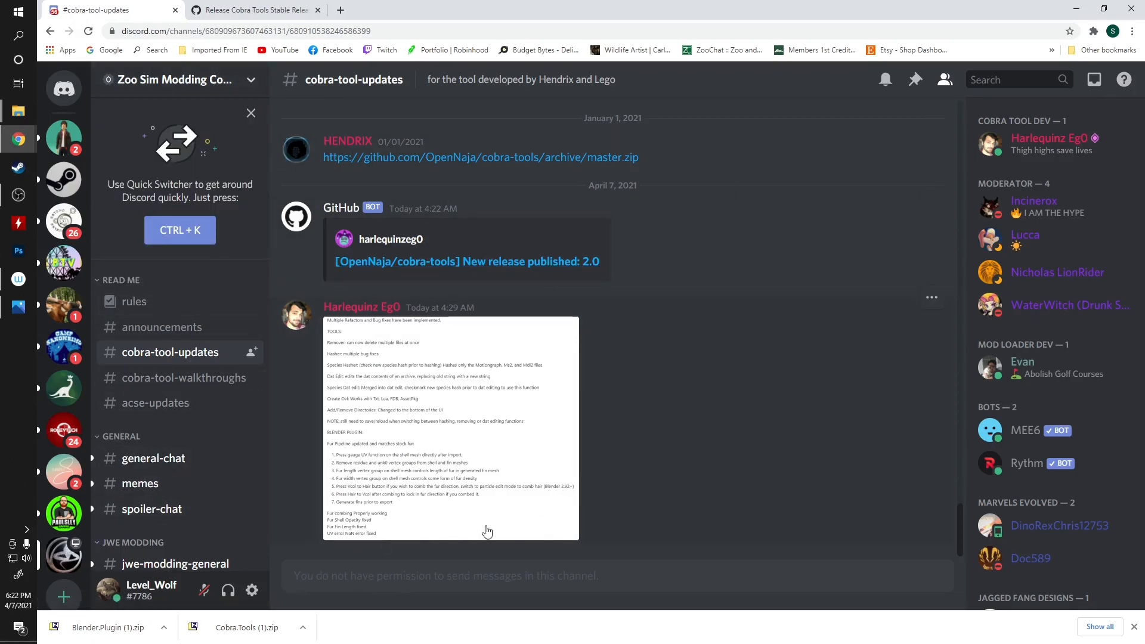
{"action": "scroll", "coordinate": [179, 418], "scroll_direction": "down", "scroll_amount": 4}
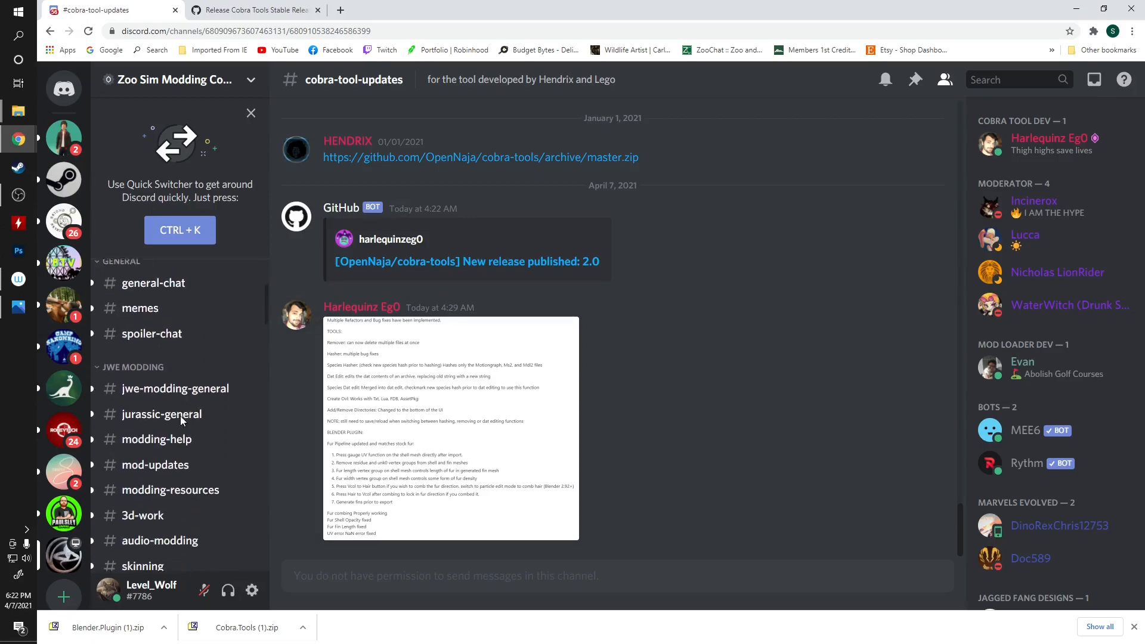
{"action": "scroll", "coordinate": [179, 422], "scroll_direction": "up", "scroll_amount": 4}
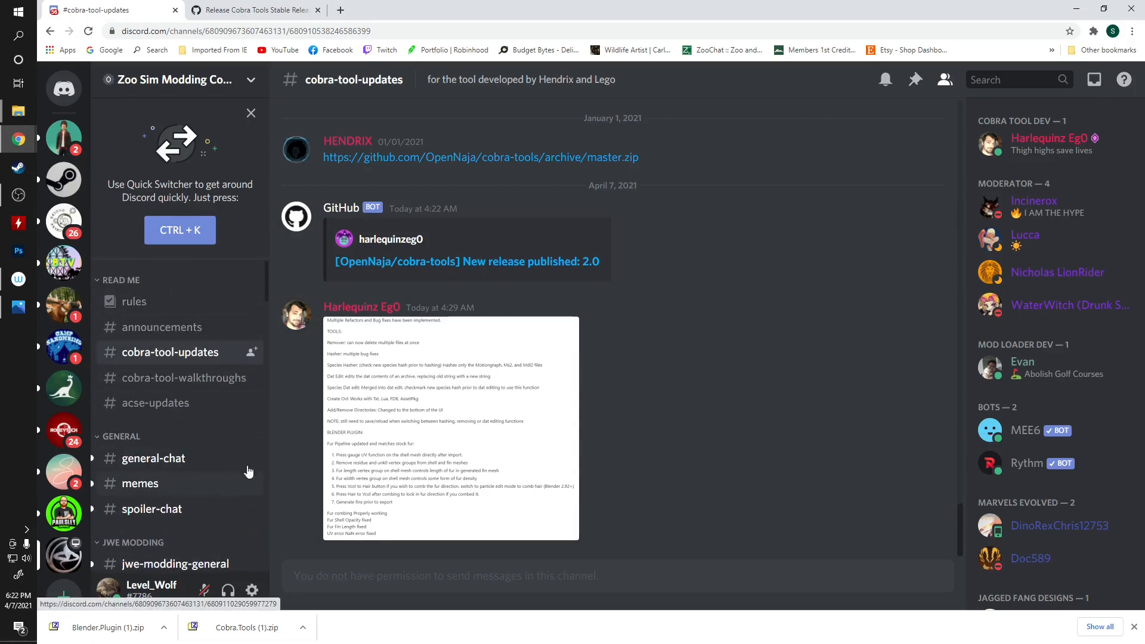
{"action": "scroll", "coordinate": [192, 394], "scroll_direction": "down", "scroll_amount": 4}
{"action": "scroll", "coordinate": [192, 397], "scroll_direction": "down", "scroll_amount": 5}
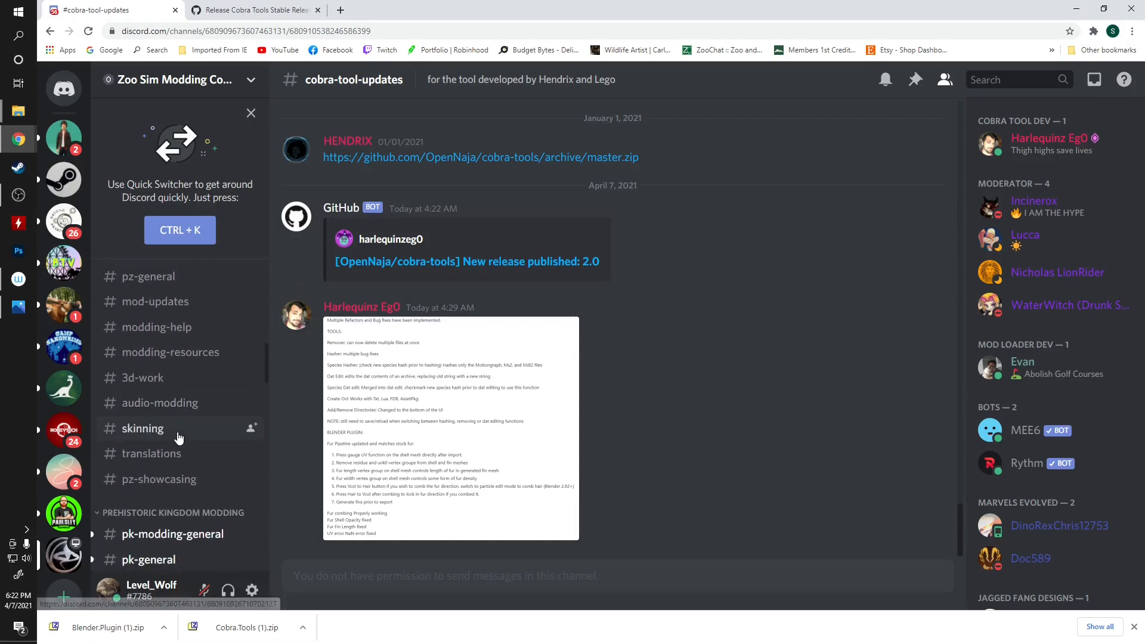
{"action": "scroll", "coordinate": [175, 388], "scroll_direction": "down", "scroll_amount": 3}
{"action": "scroll", "coordinate": [185, 406], "scroll_direction": "down", "scroll_amount": 3}
{"action": "scroll", "coordinate": [175, 412], "scroll_direction": "up", "scroll_amount": 3}
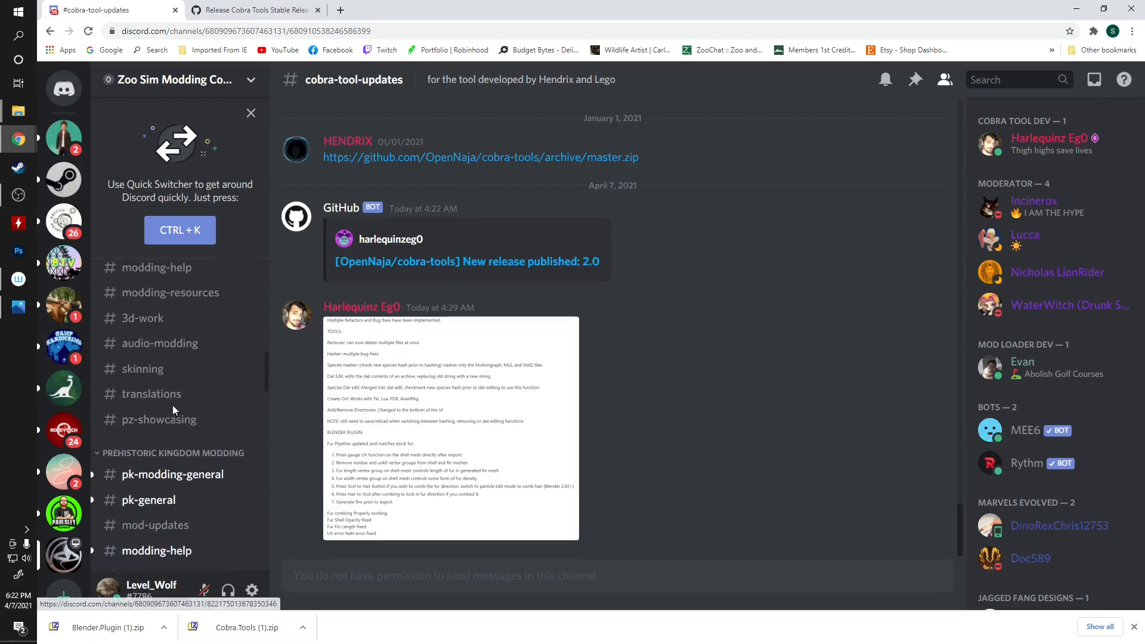
{"action": "scroll", "coordinate": [176, 421], "scroll_direction": "down", "scroll_amount": 1}
{"action": "scroll", "coordinate": [175, 425], "scroll_direction": "down", "scroll_amount": 10}
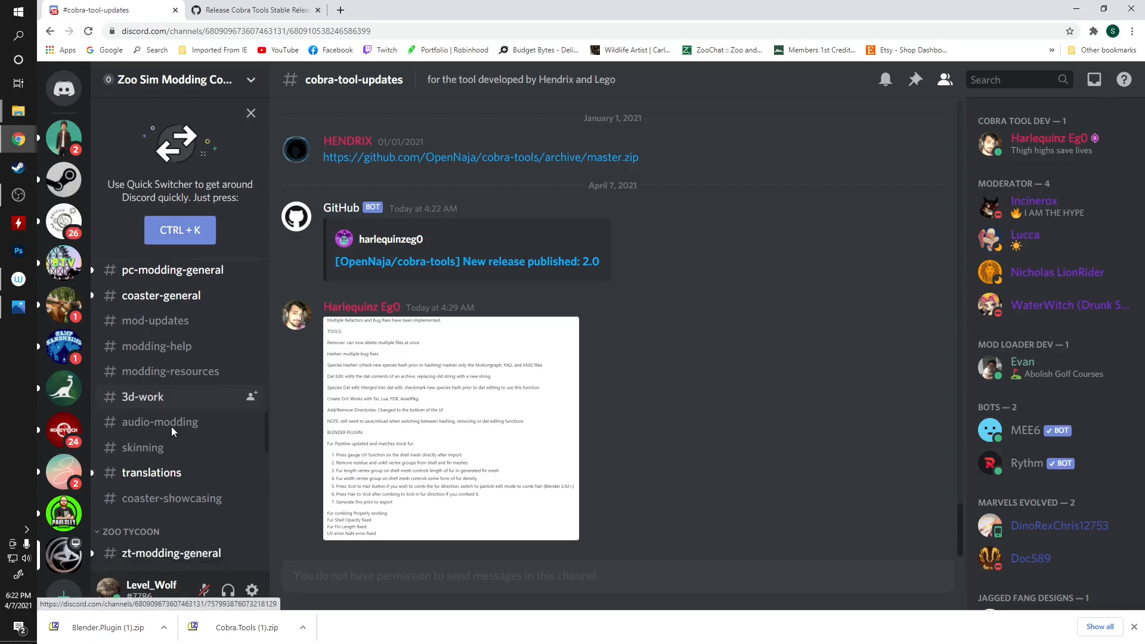
{"action": "scroll", "coordinate": [164, 441], "scroll_direction": "up", "scroll_amount": 9}
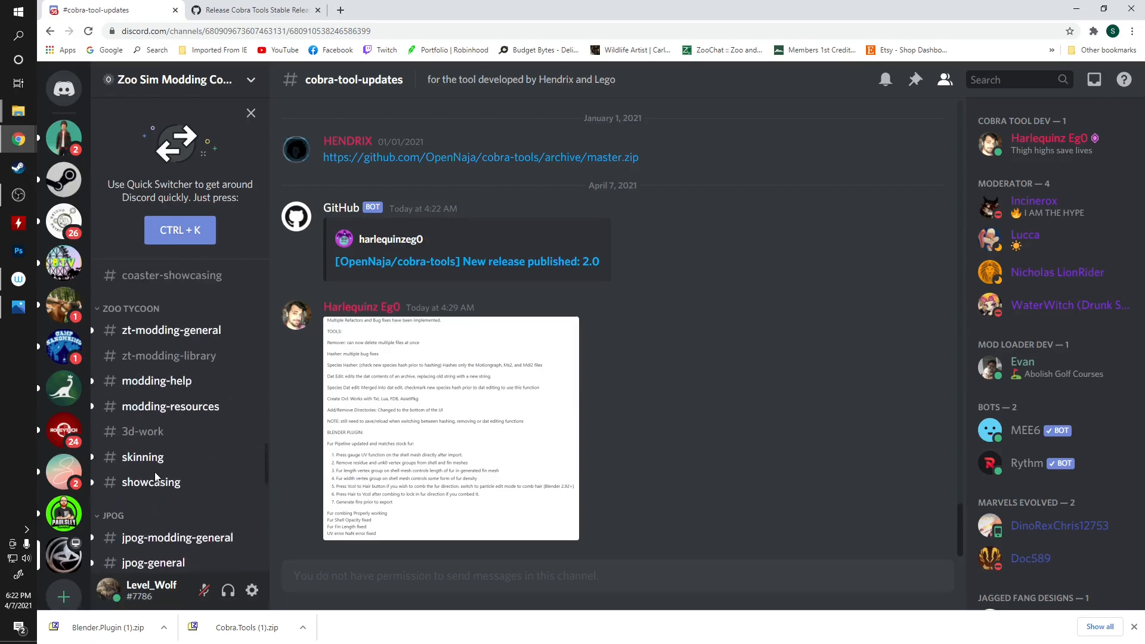
{"action": "scroll", "coordinate": [156, 430], "scroll_direction": "up", "scroll_amount": 6}
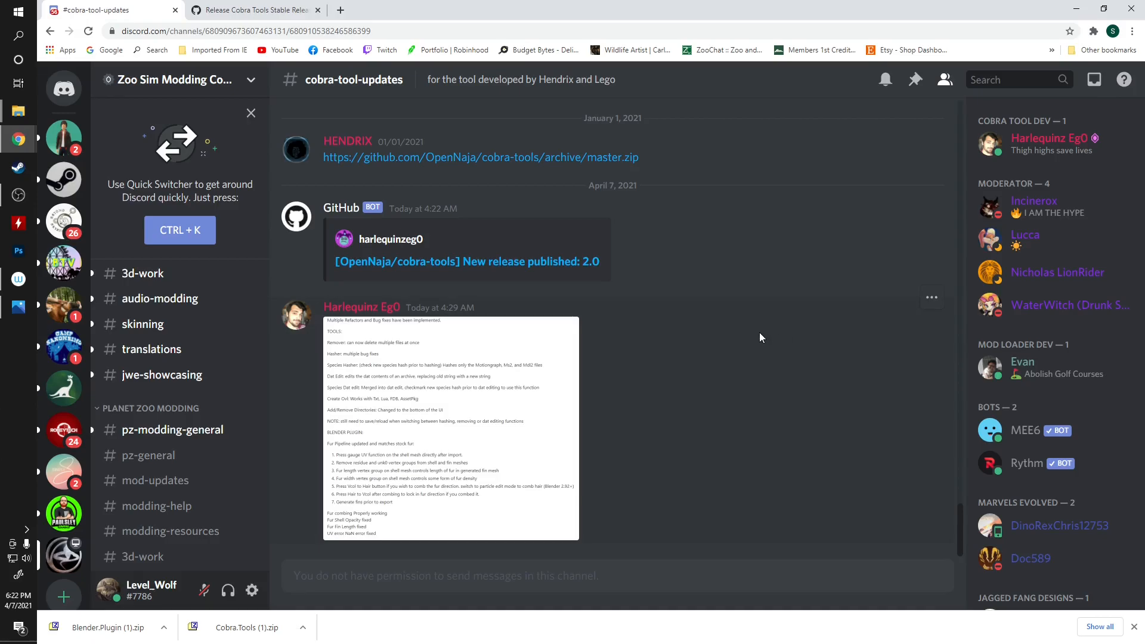
{"action": "scroll", "coordinate": [166, 370], "scroll_direction": "up", "scroll_amount": 6}
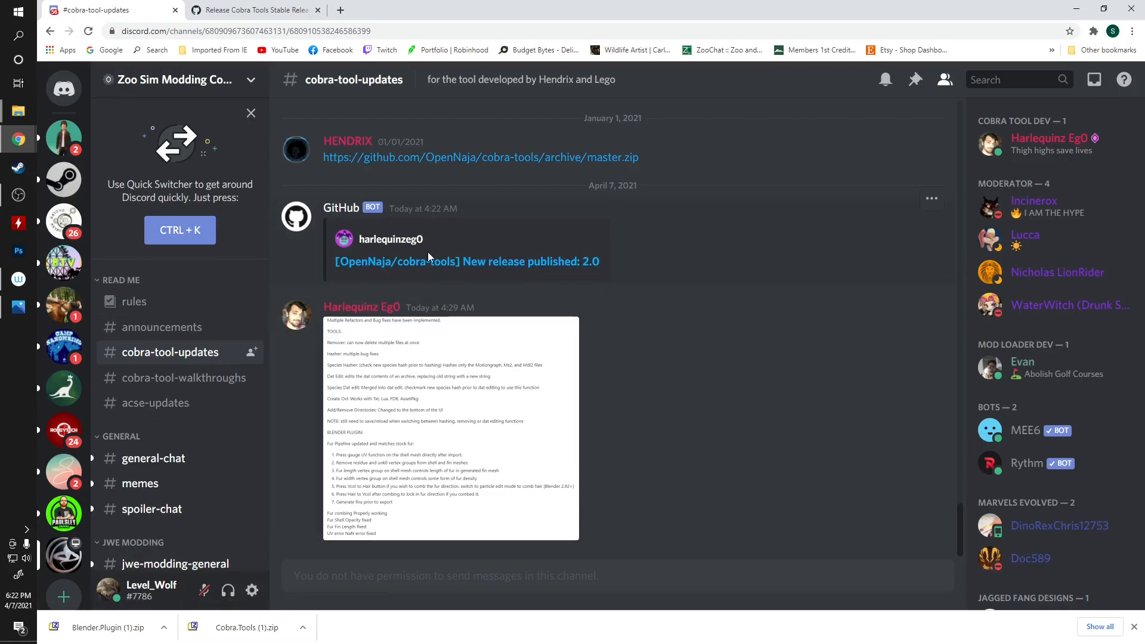
- Open the Cobra Tools 2.0 release page on GitHub from the release announcement and find its downloadable assets
{"action": "left_click", "coordinate": [521, 265]}
{"action": "left_click", "coordinate": [682, 382]}
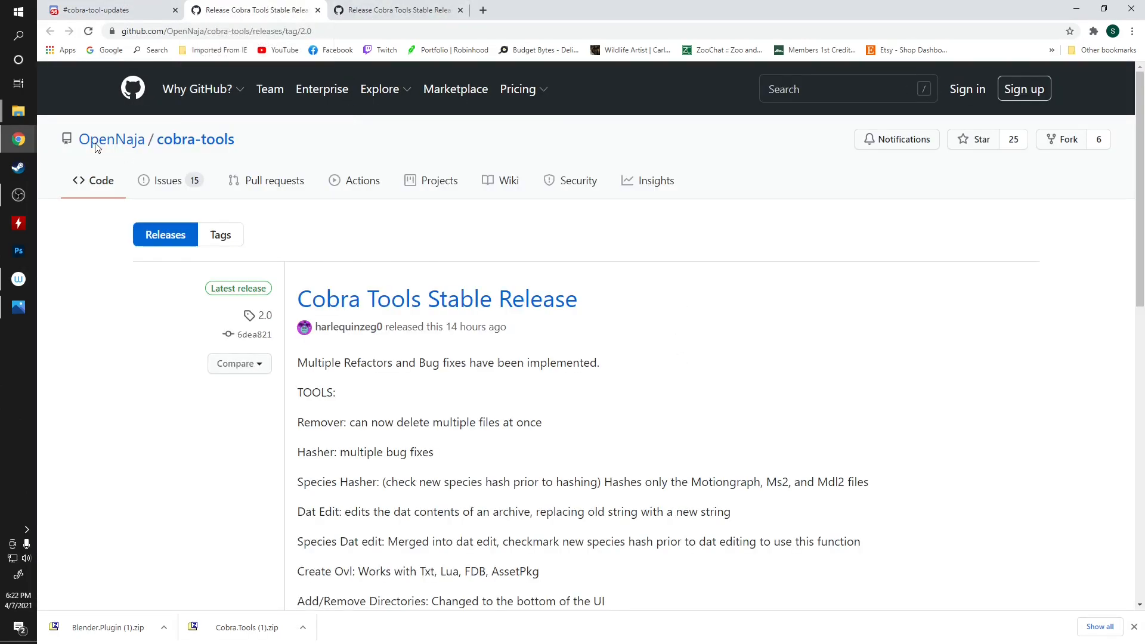
{"action": "scroll", "coordinate": [596, 424], "scroll_direction": "down", "scroll_amount": 10}
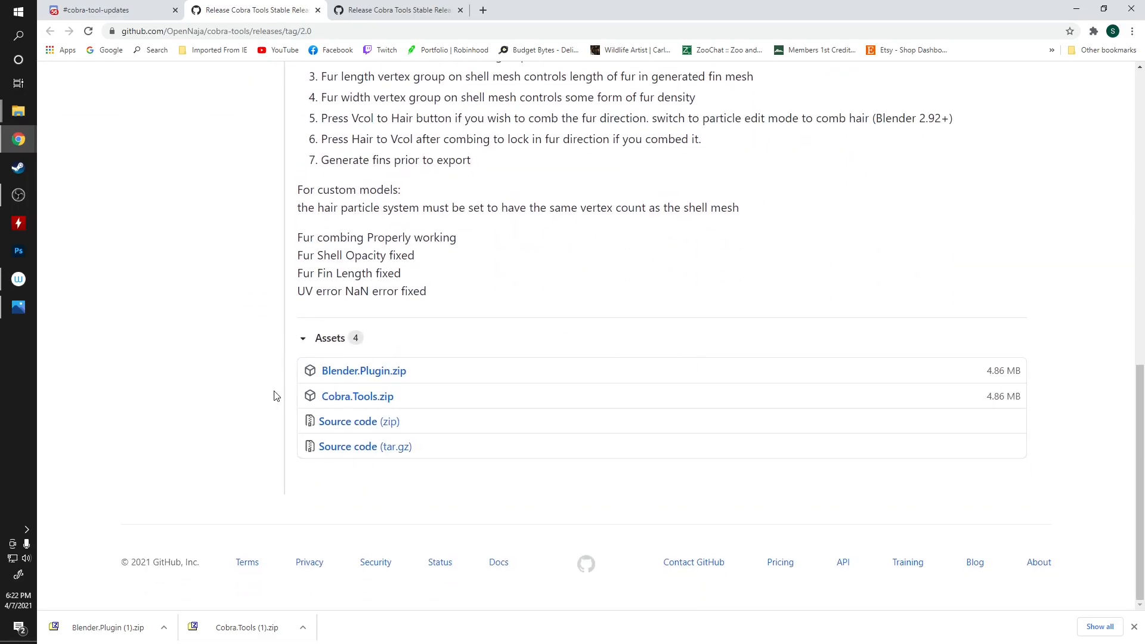
- Start the downloads of Cobra.Tools.zip and Blender.Plugin.zip from the release assets, cancelling each save
{"action": "left_click", "coordinate": [356, 397]}
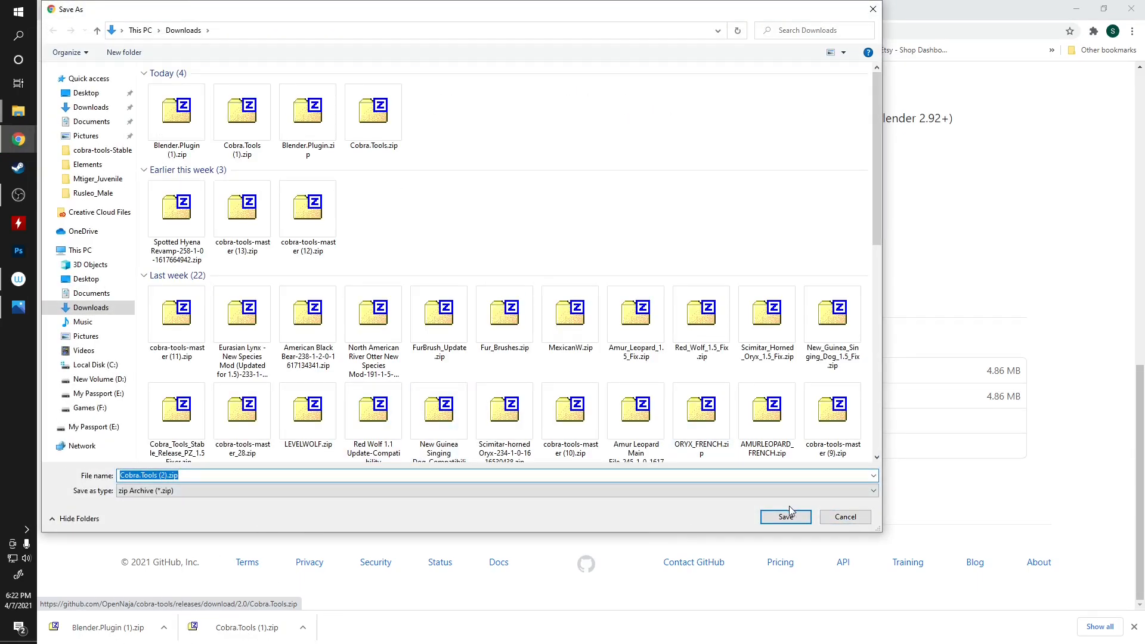
{"action": "left_click", "coordinate": [845, 517]}
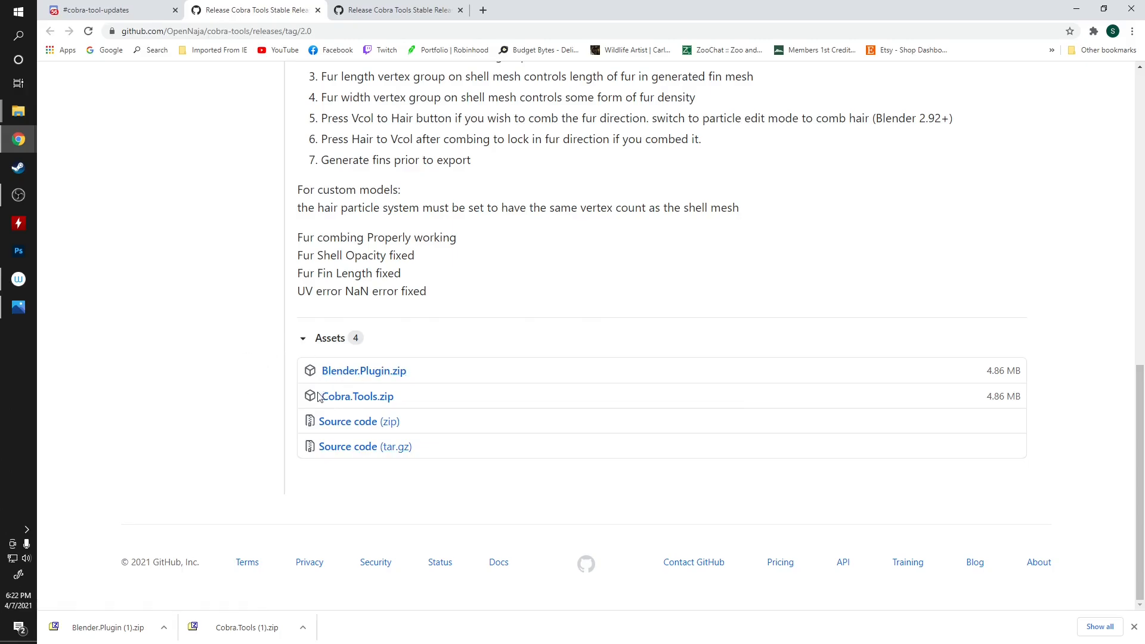
{"action": "left_click", "coordinate": [369, 380]}
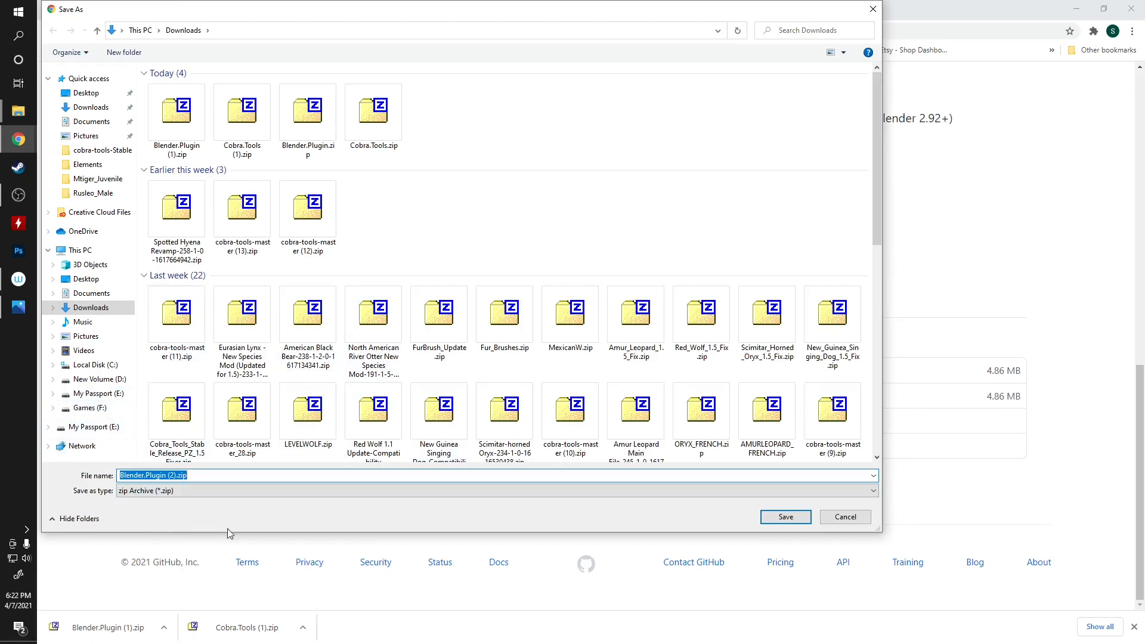
{"action": "left_click", "coordinate": [832, 517]}
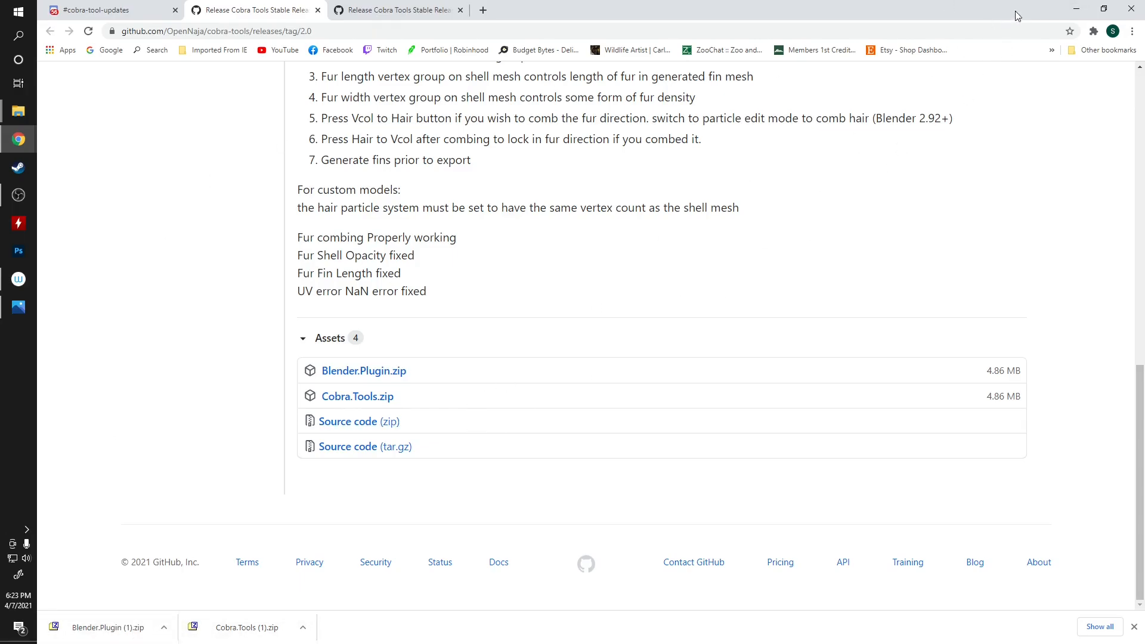
- Switch from Chrome to Blender, launching it from the desktop, and create a new General file
{"action": "left_click", "coordinate": [1077, 9]}
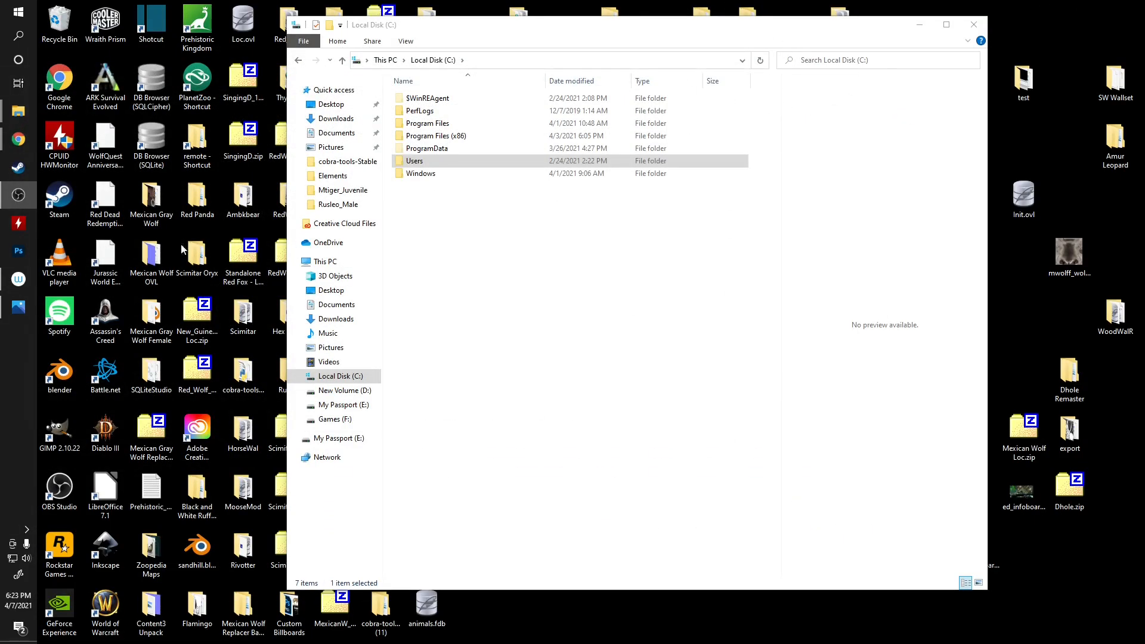
{"action": "double_click", "coordinate": [62, 376]}
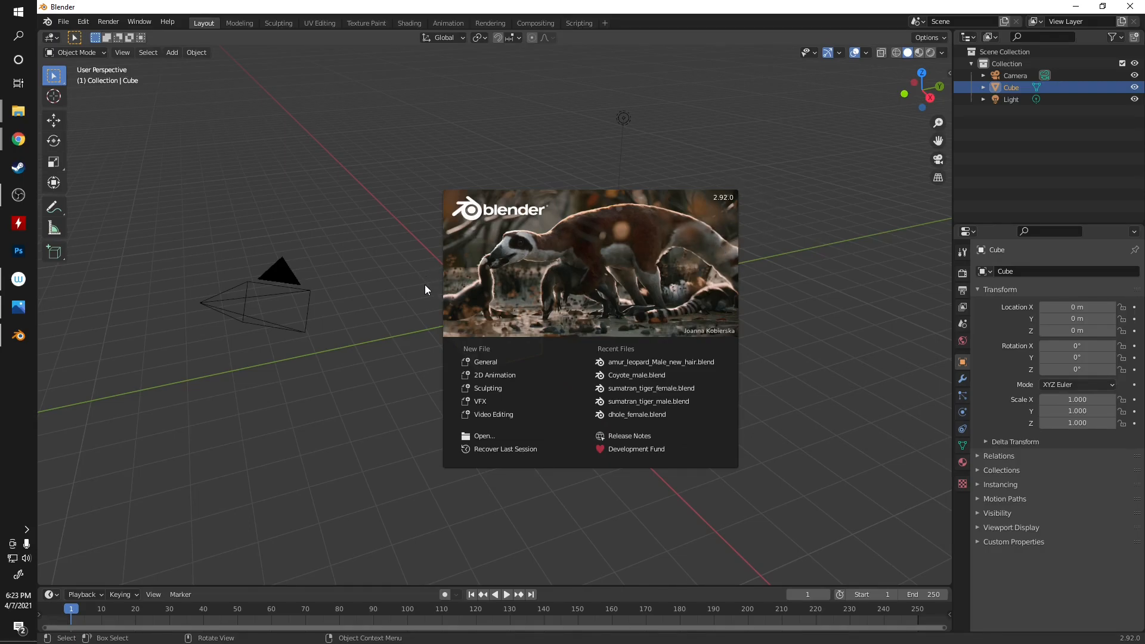
{"action": "left_click", "coordinate": [503, 363]}
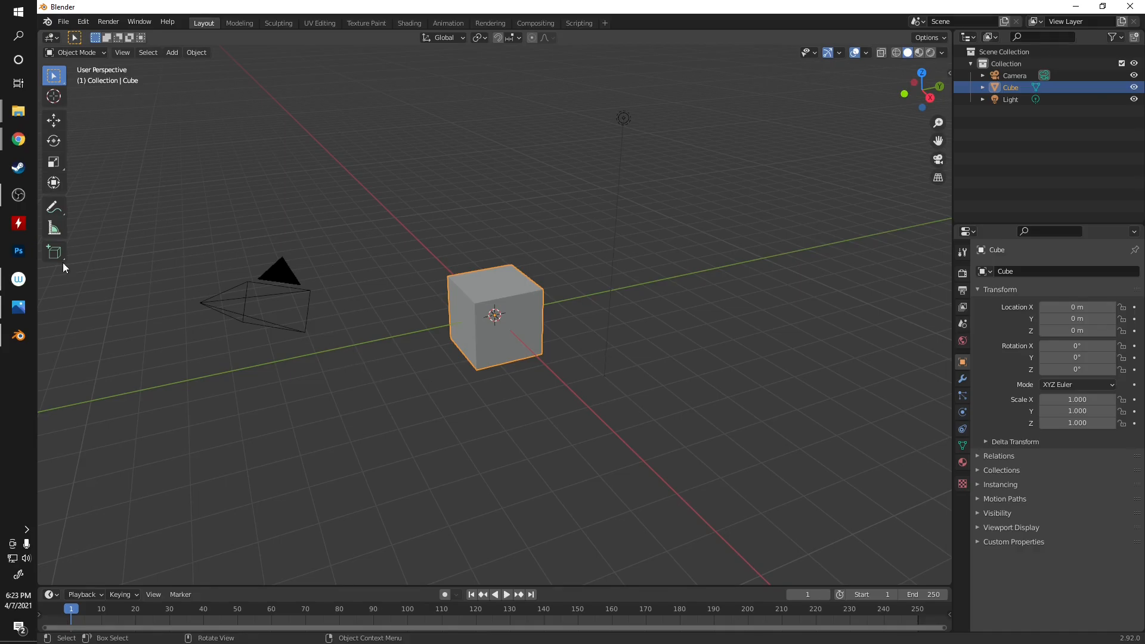
- Install the Blender.Plugin.zip file from the Downloads folder as an add-on through Blender's preferences
{"action": "left_click", "coordinate": [86, 27]}
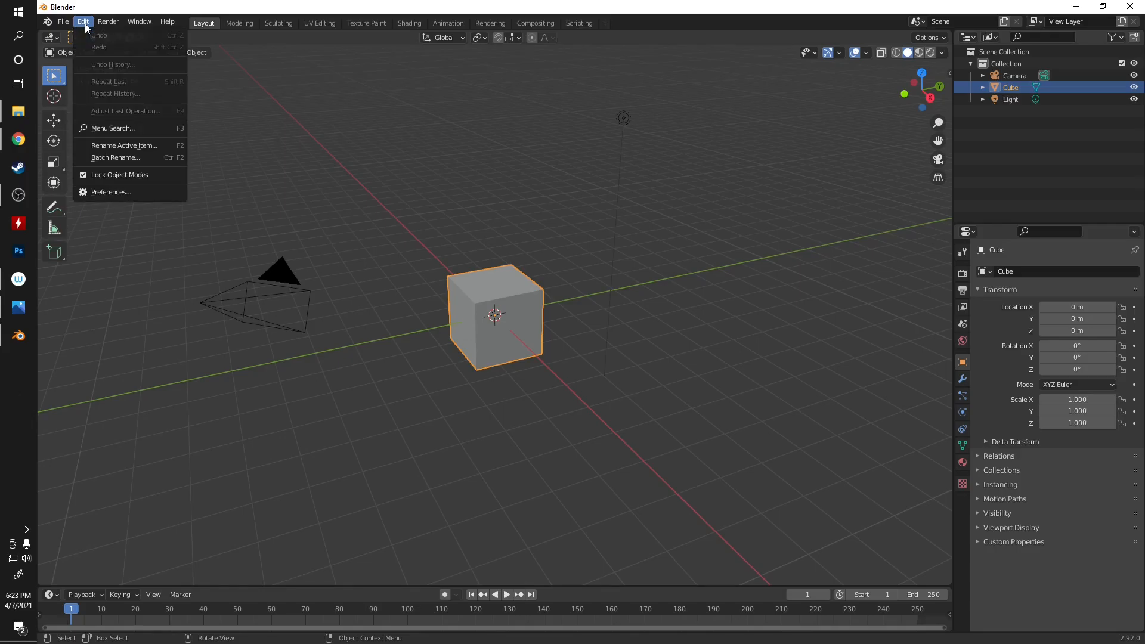
{"action": "left_click", "coordinate": [117, 190]}
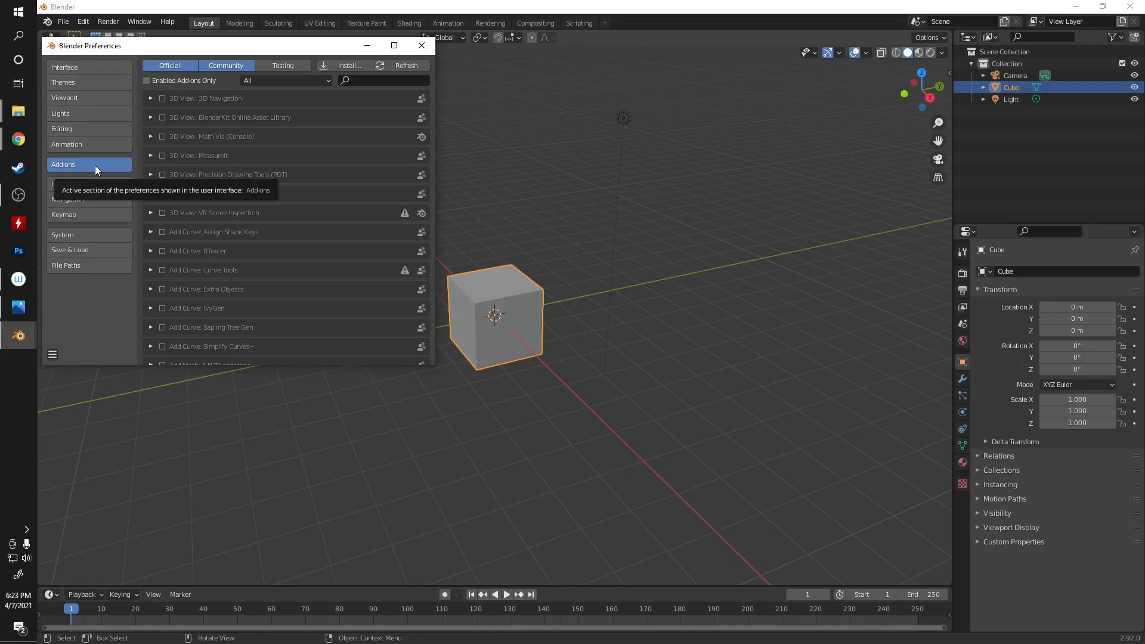
{"action": "left_click", "coordinate": [338, 66]}
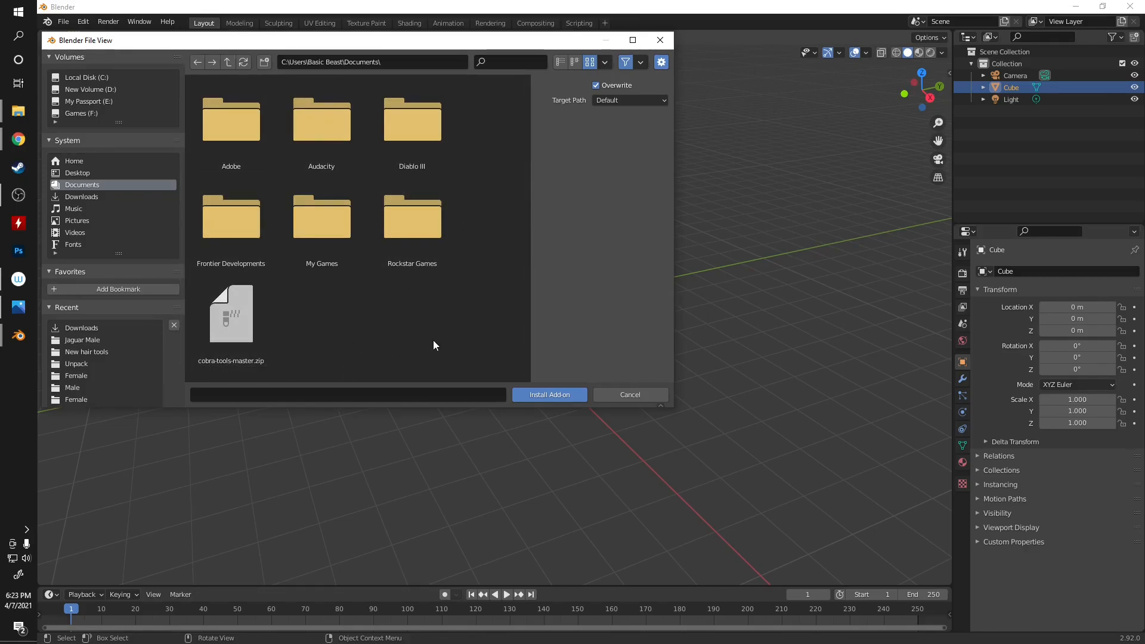
{"action": "left_click", "coordinate": [80, 197]}
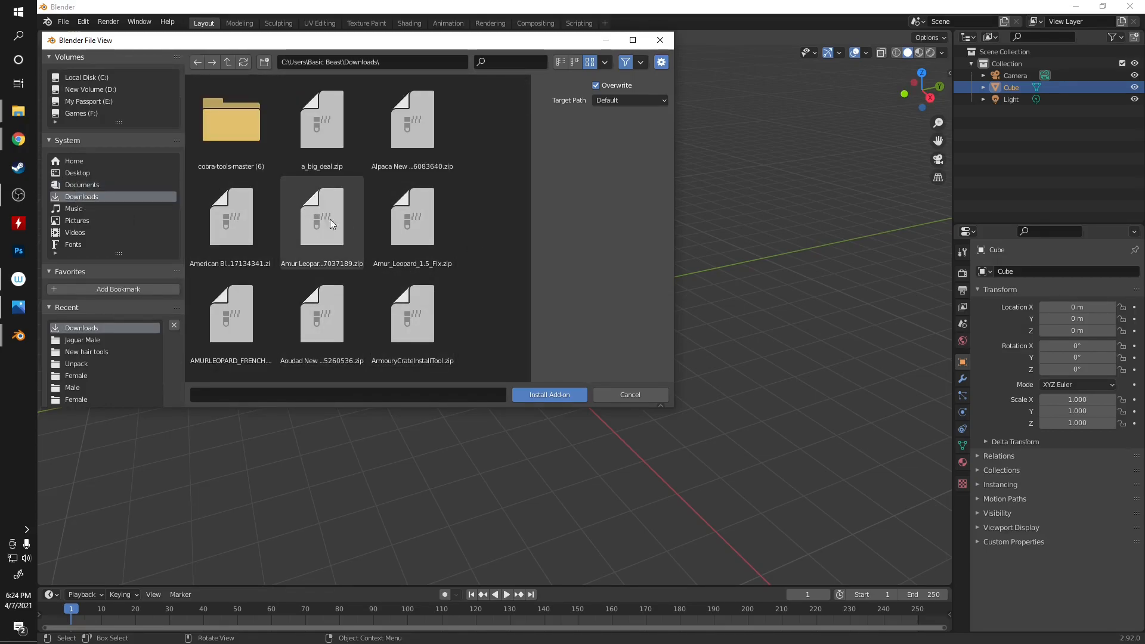
{"action": "scroll", "coordinate": [444, 225], "scroll_direction": "down", "scroll_amount": 8}
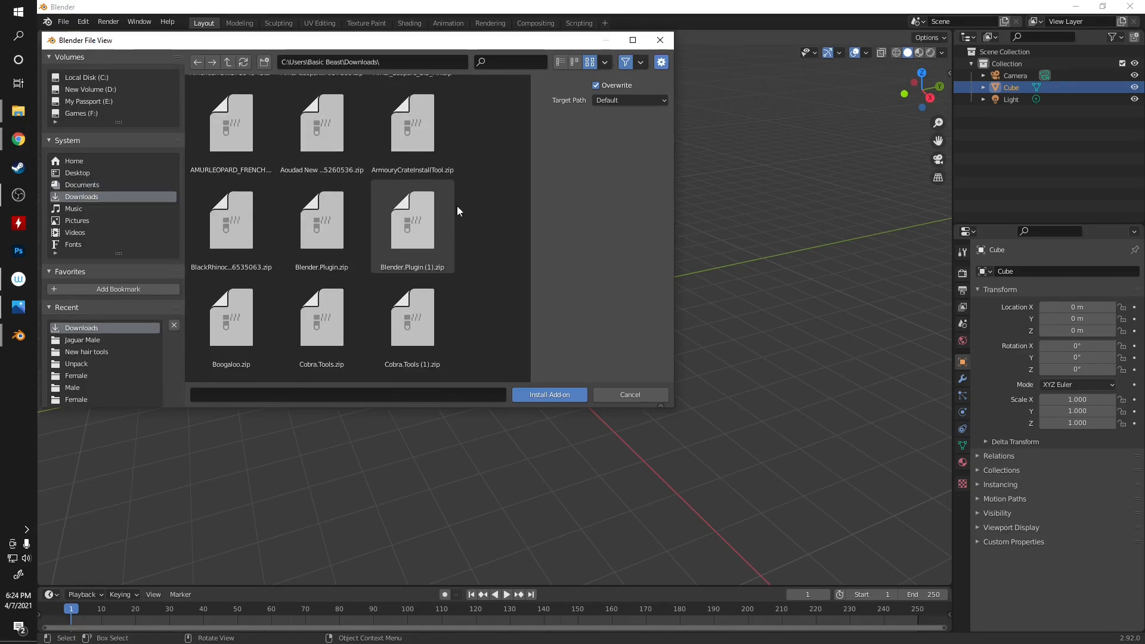
{"action": "left_click", "coordinate": [324, 233]}
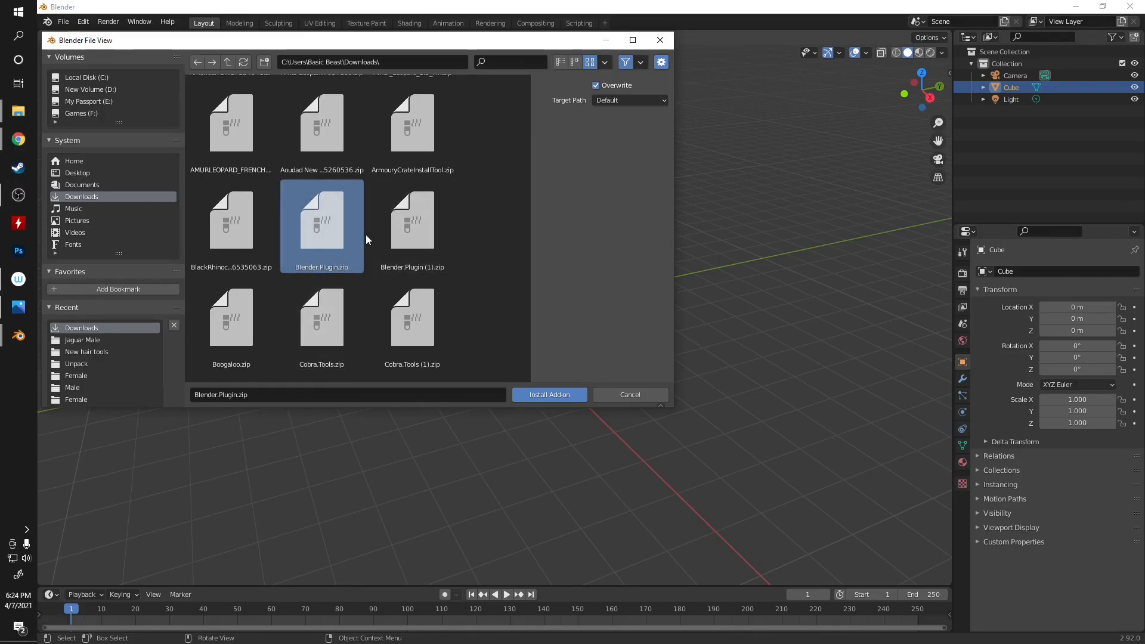
{"action": "left_click", "coordinate": [545, 395]}
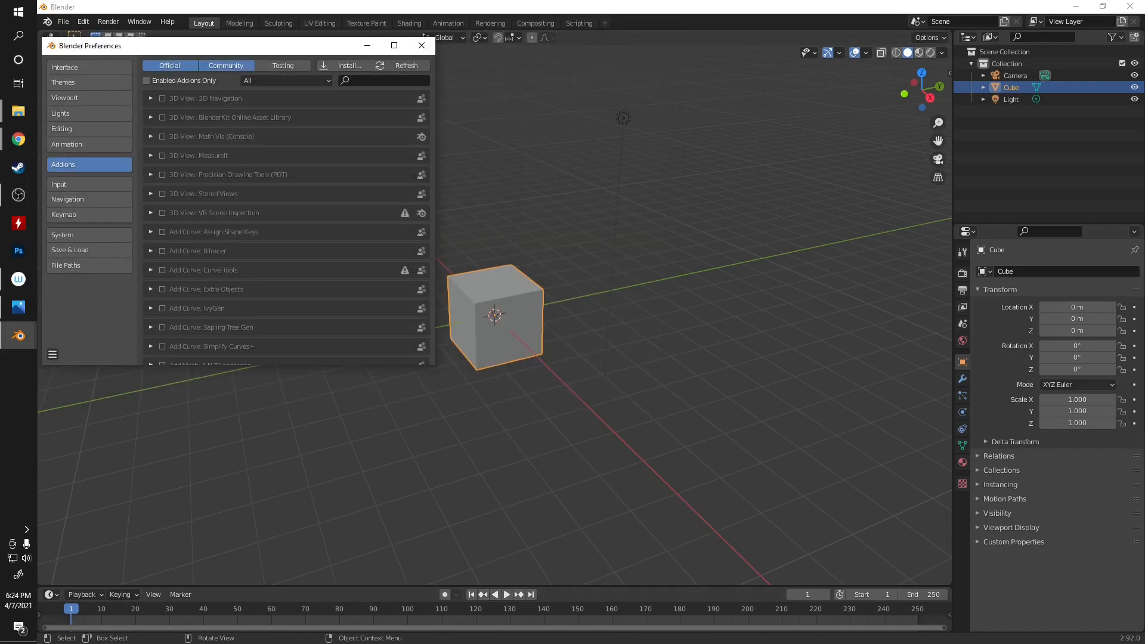
- Check that the Frontier's Cobra Engine Formats (JWE, Planet Zoo) add-on is enabled and close the preferences
{"action": "scroll", "coordinate": [270, 179], "scroll_direction": "down", "scroll_amount": 8}
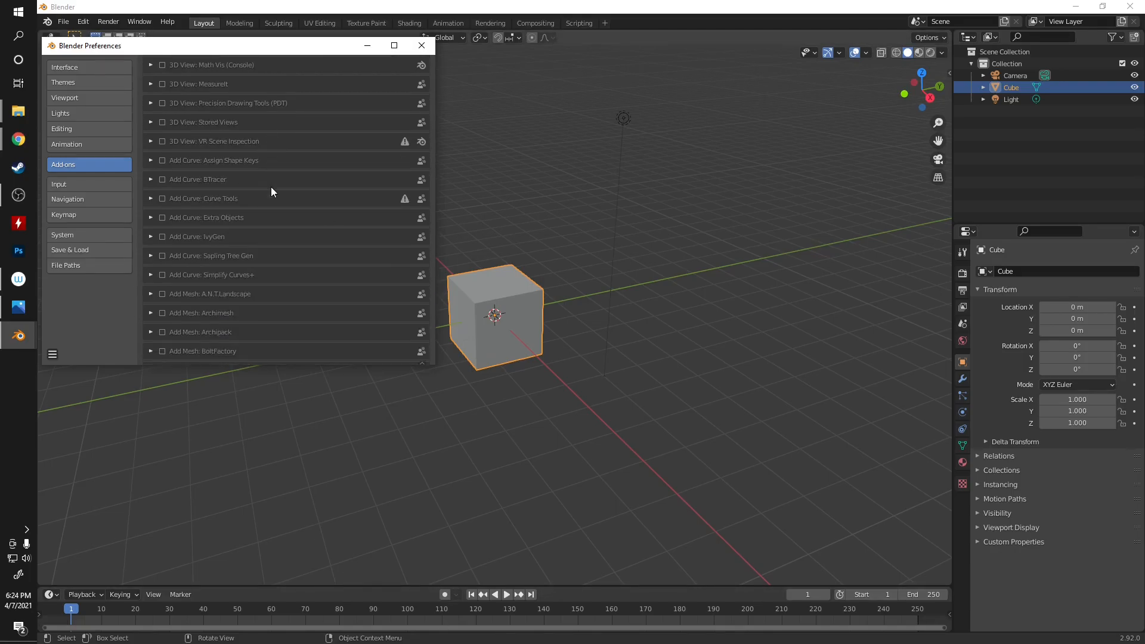
{"action": "scroll", "coordinate": [271, 216], "scroll_direction": "down", "scroll_amount": 8}
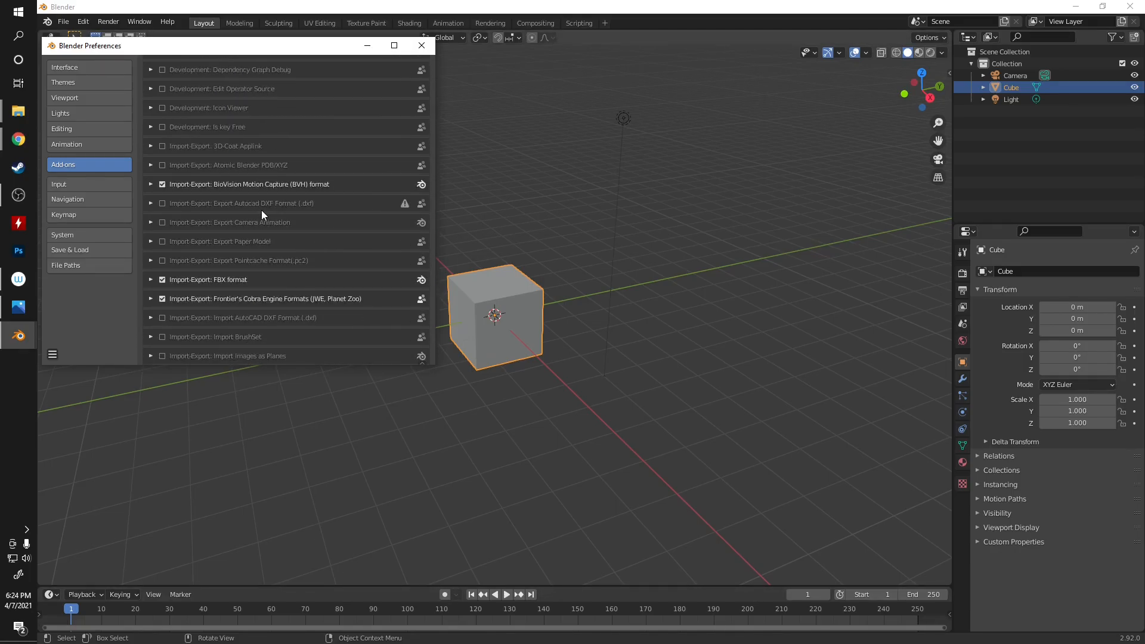
{"action": "scroll", "coordinate": [251, 221], "scroll_direction": "down", "scroll_amount": 1}
{"action": "scroll", "coordinate": [304, 238], "scroll_direction": "down", "scroll_amount": 1}
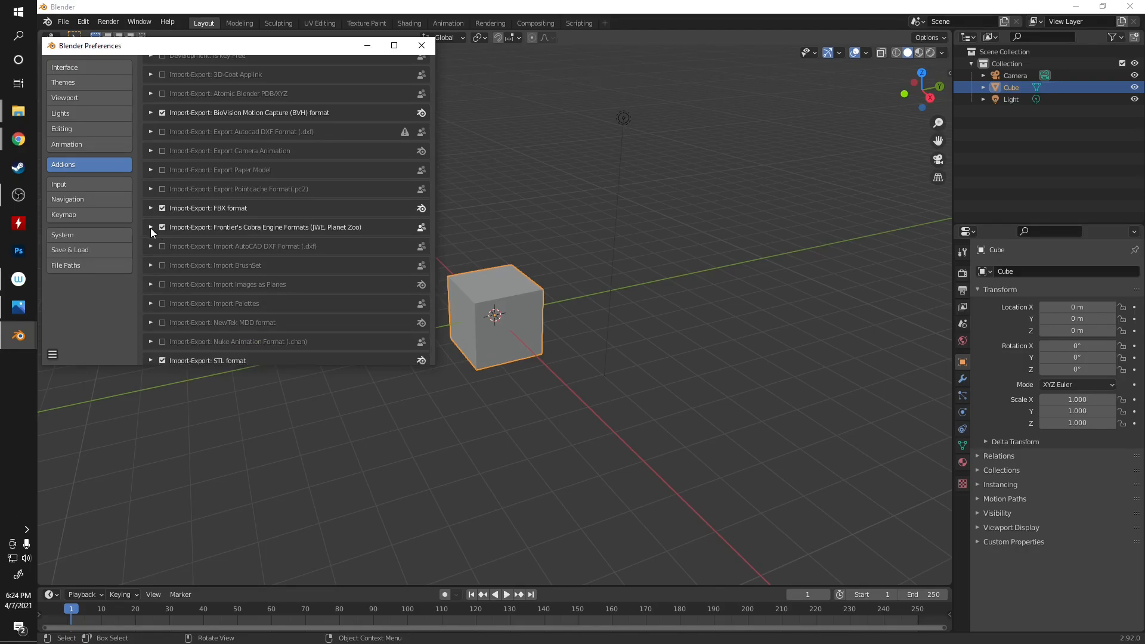
{"action": "left_click", "coordinate": [422, 45]}
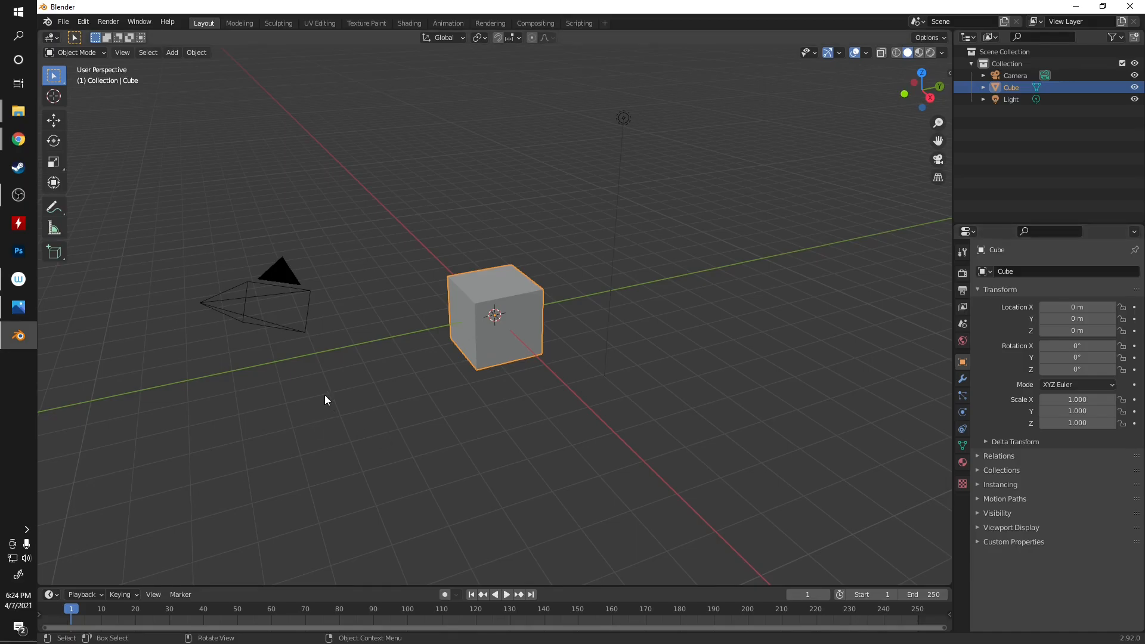
- Switch from Blender to File Explorer and open the AppData\Roaming folder inside the user's profile on Local Disk (C:)
{"action": "left_click", "coordinate": [1079, 6]}
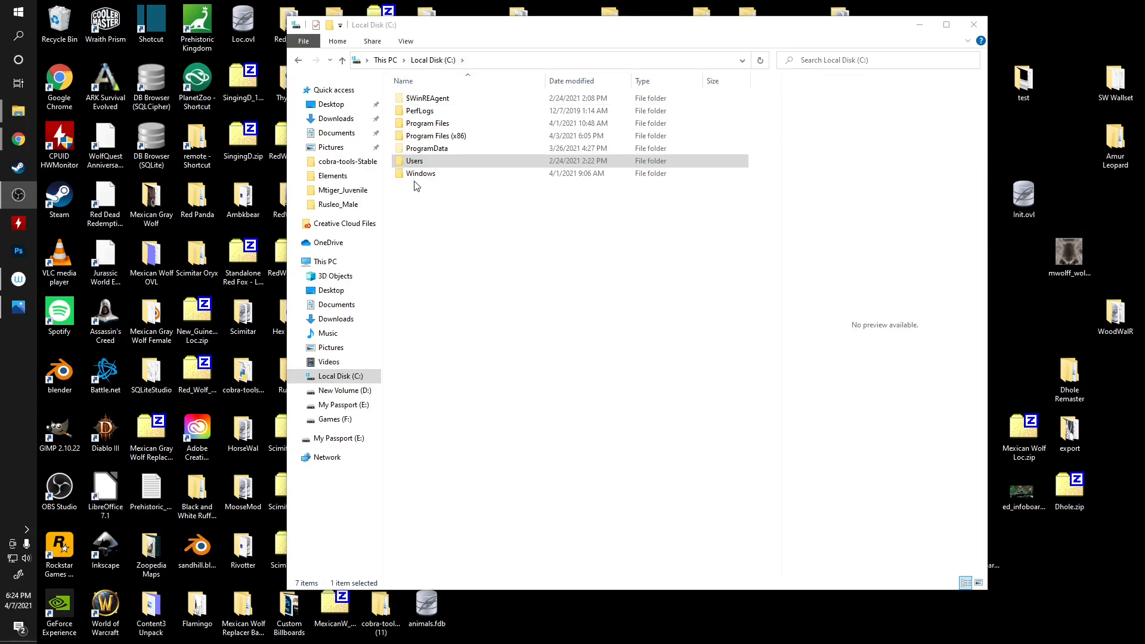
{"action": "left_click", "coordinate": [444, 162]}
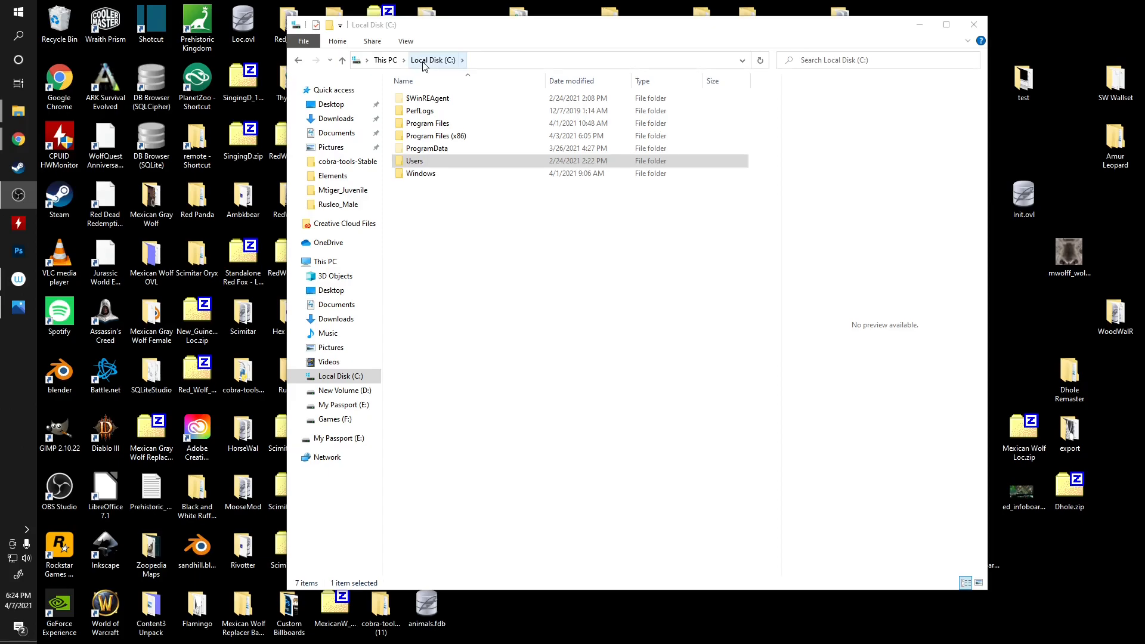
{"action": "left_click", "coordinate": [460, 165]}
{"action": "double_click", "coordinate": [460, 165]}
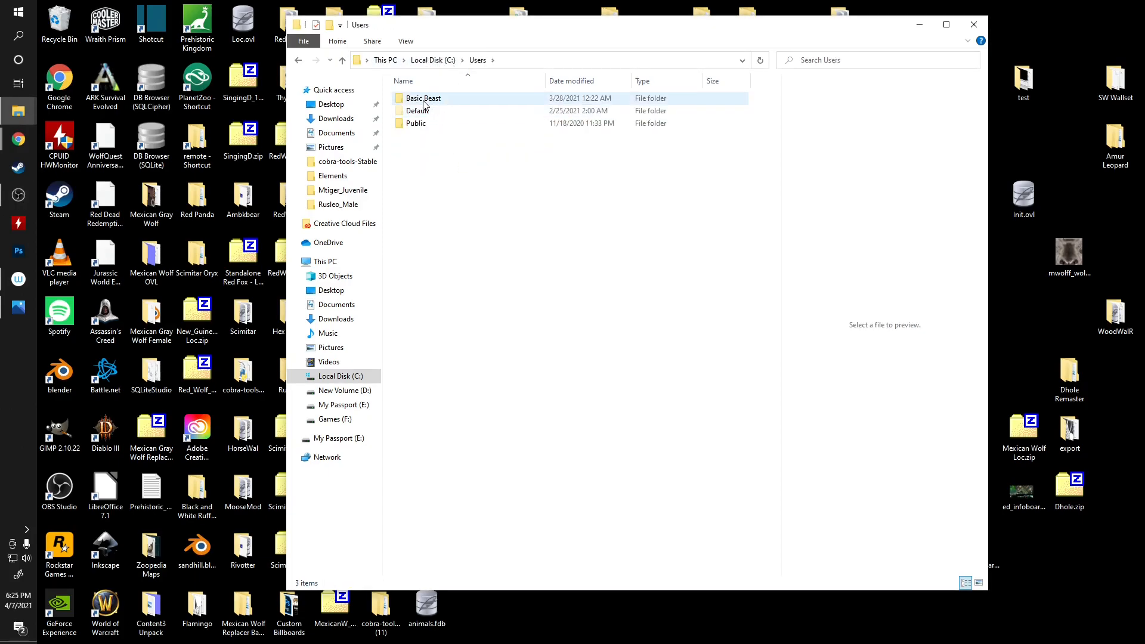
{"action": "double_click", "coordinate": [425, 102]}
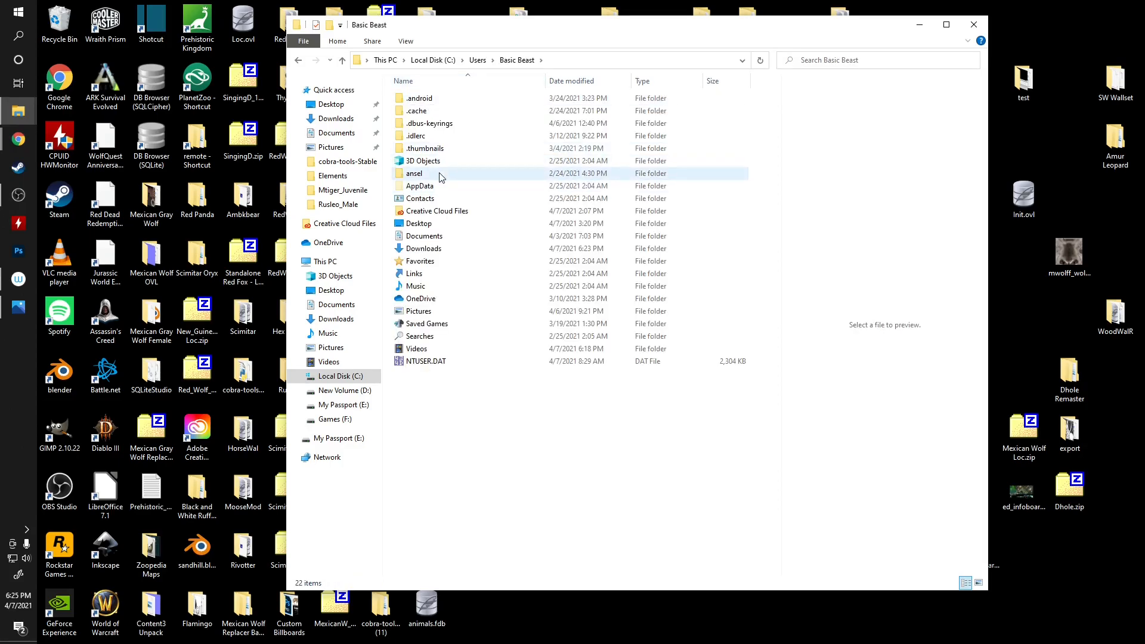
{"action": "double_click", "coordinate": [440, 187]}
{"action": "double_click", "coordinate": [435, 123]}
- Delete the cobra-tools-master folder from Blender Foundation\Blender\2.92\scripts\addons
{"action": "double_click", "coordinate": [440, 148]}
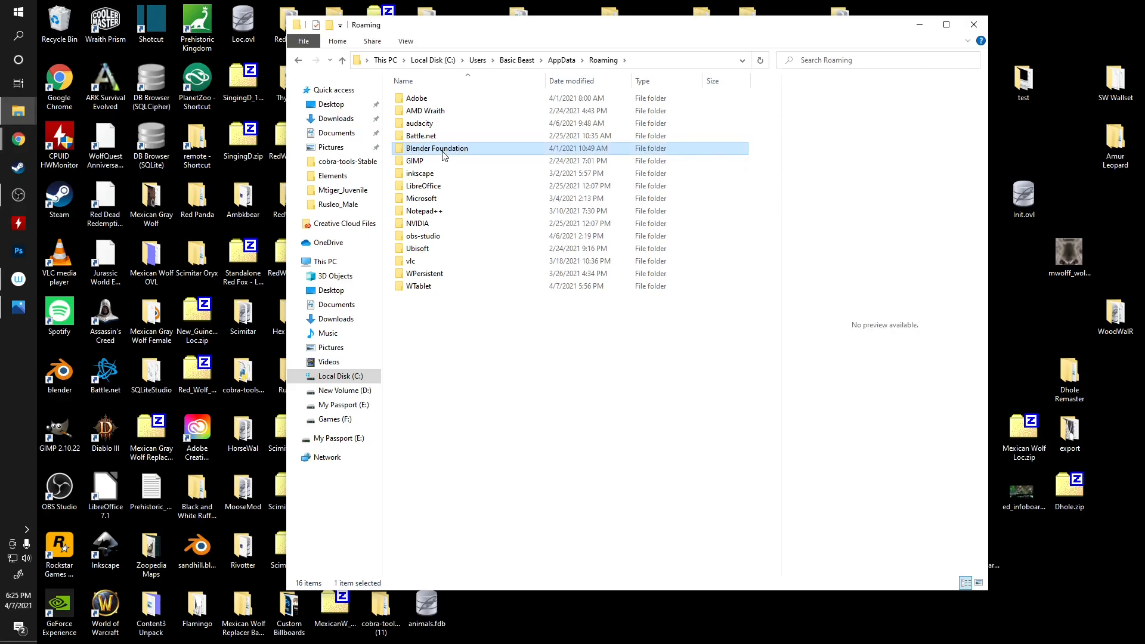
{"action": "double_click", "coordinate": [421, 100]}
{"action": "double_click", "coordinate": [433, 102]}
{"action": "left_click", "coordinate": [438, 115]}
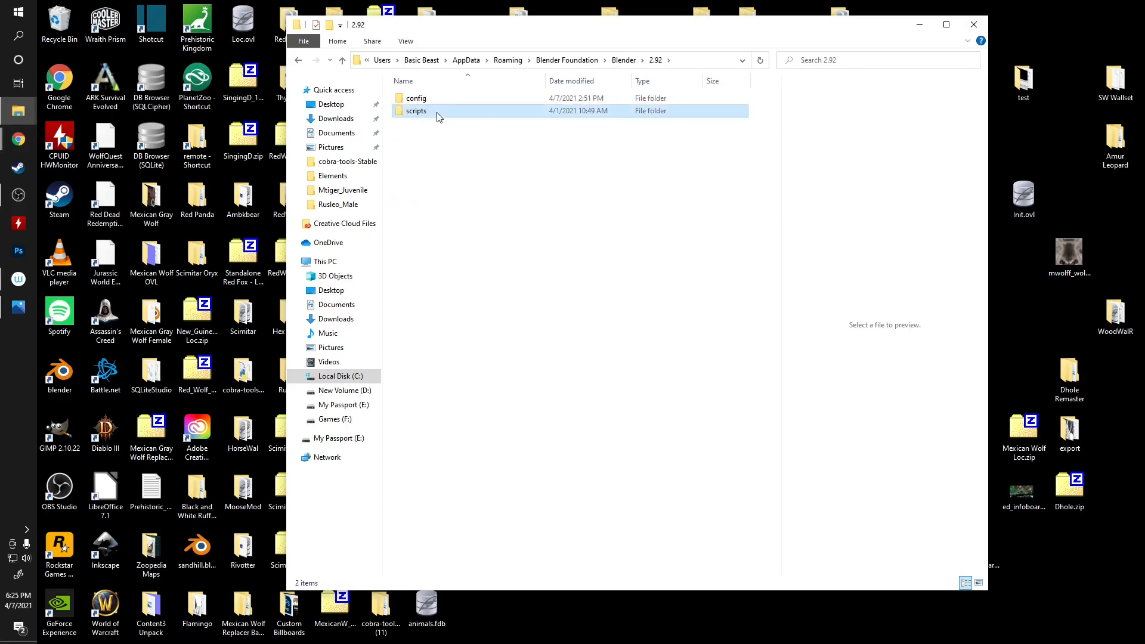
{"action": "double_click", "coordinate": [437, 113]}
{"action": "double_click", "coordinate": [417, 99]}
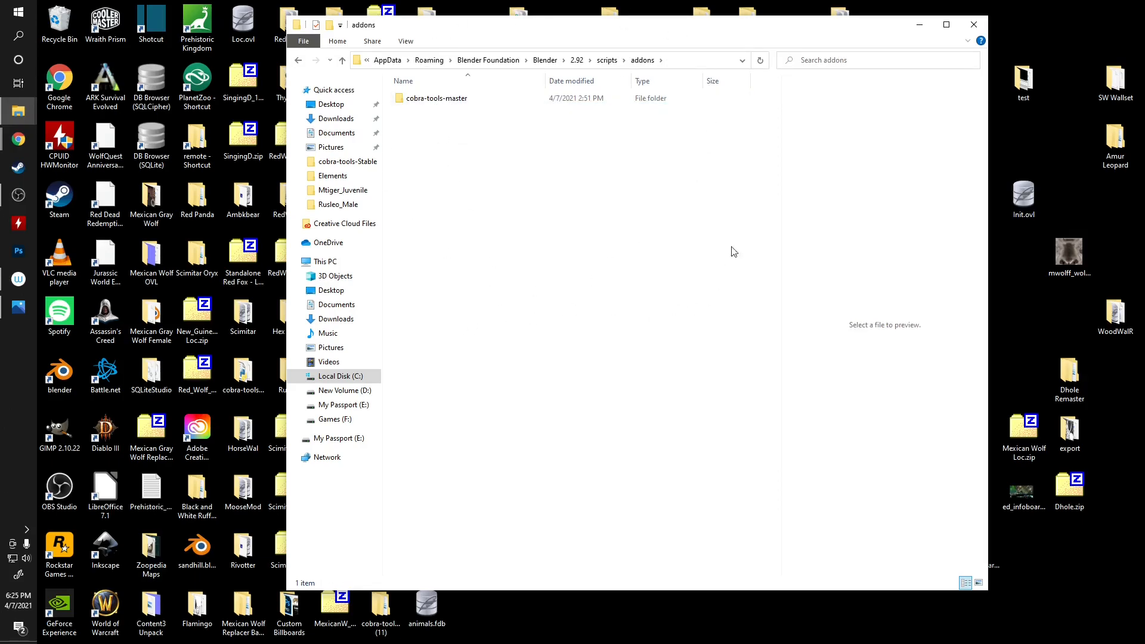
{"action": "left_click", "coordinate": [405, 103]}
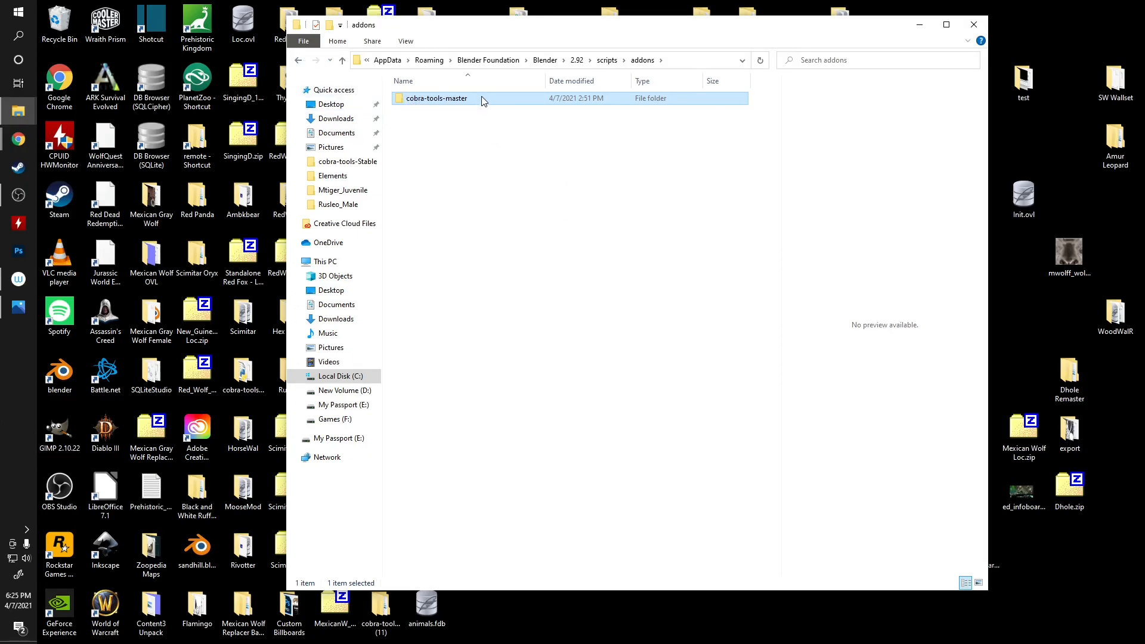
{"action": "key", "text": "Delete"}
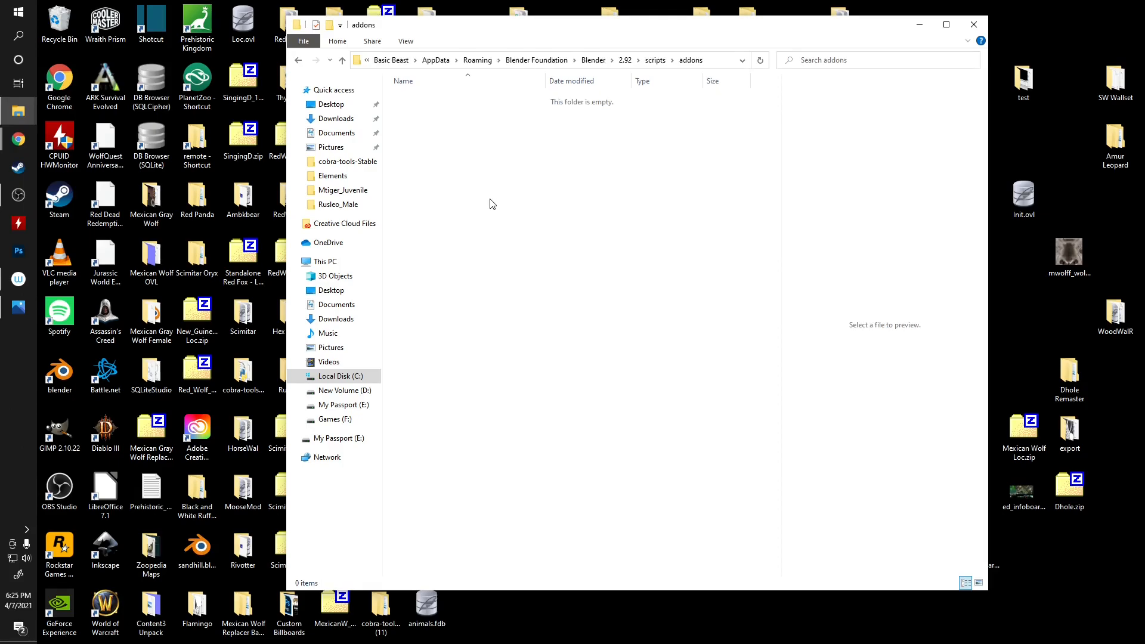
- Switch to Blender with a new General file and install the Cobra Tools plugin zip from Downloads through the add-on preferences
{"action": "double_click", "coordinate": [67, 373]}
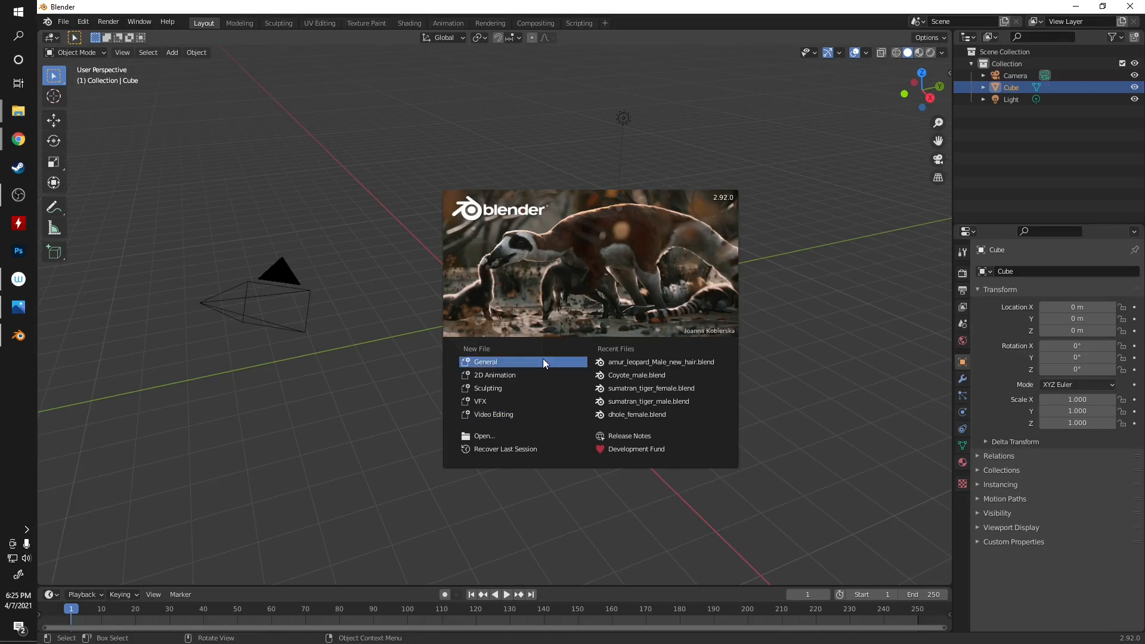
{"action": "left_click", "coordinate": [506, 363]}
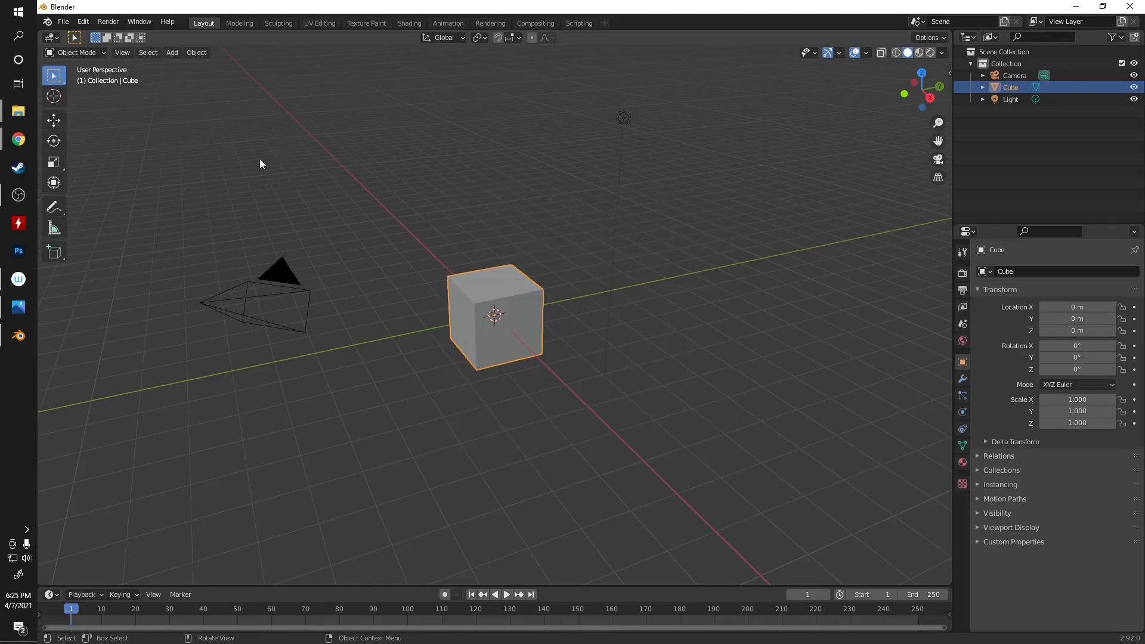
{"action": "left_click", "coordinate": [83, 21]}
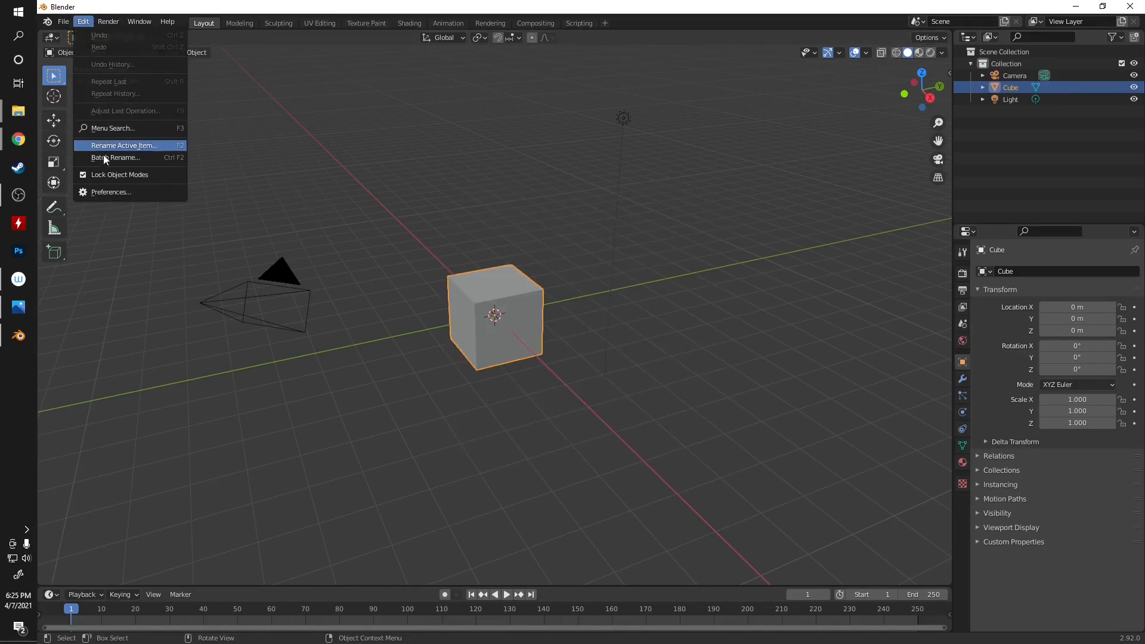
{"action": "left_click", "coordinate": [108, 190]}
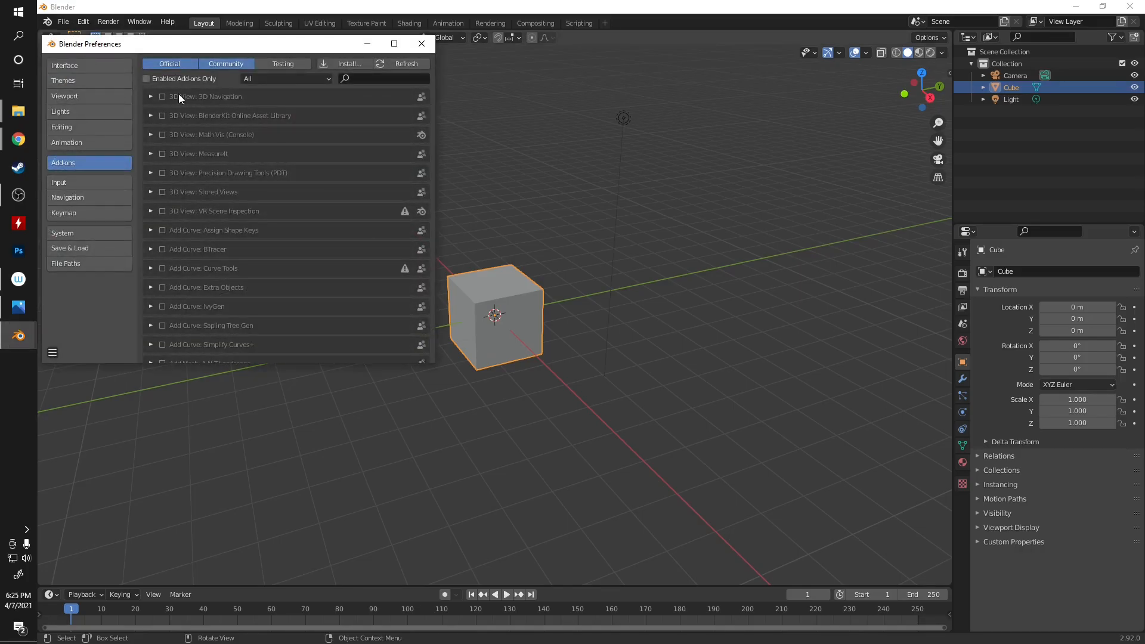
{"action": "left_click", "coordinate": [338, 64]}
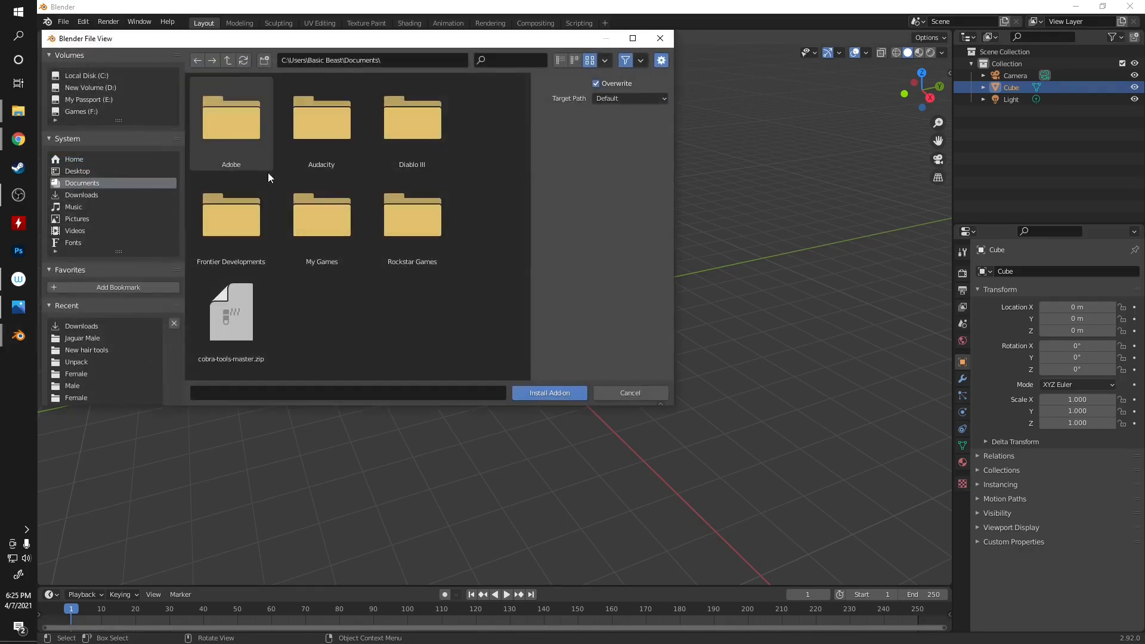
{"action": "left_click", "coordinate": [89, 195]}
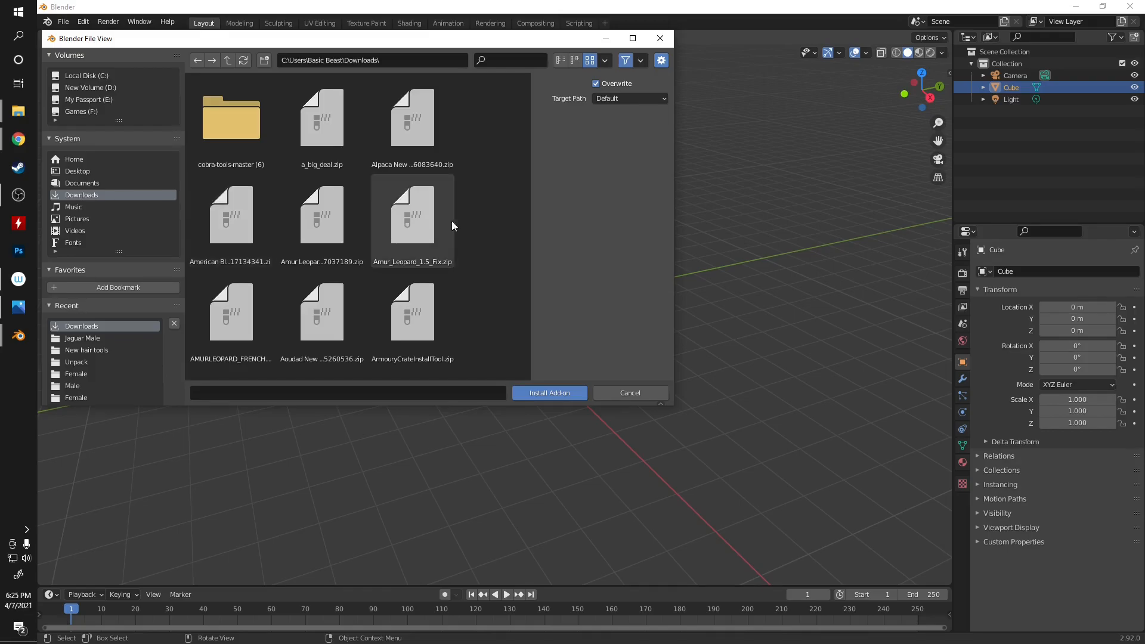
{"action": "scroll", "coordinate": [402, 271], "scroll_direction": "down", "scroll_amount": 5}
{"action": "left_click", "coordinate": [321, 202]}
{"action": "left_click", "coordinate": [537, 393]}
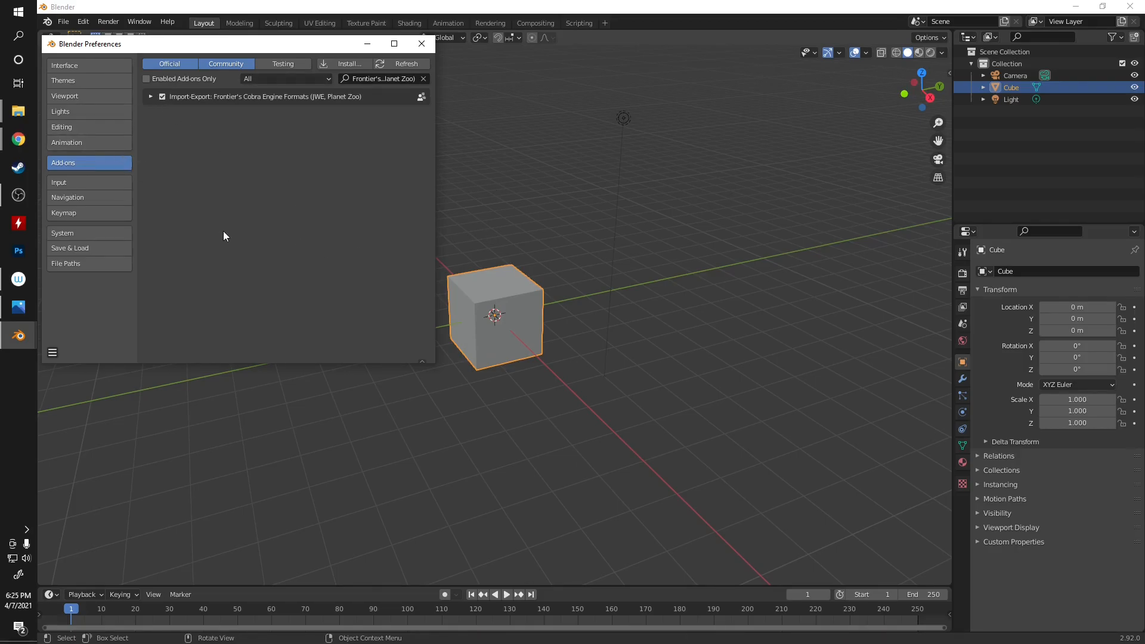
{"action": "left_click", "coordinate": [421, 44]}
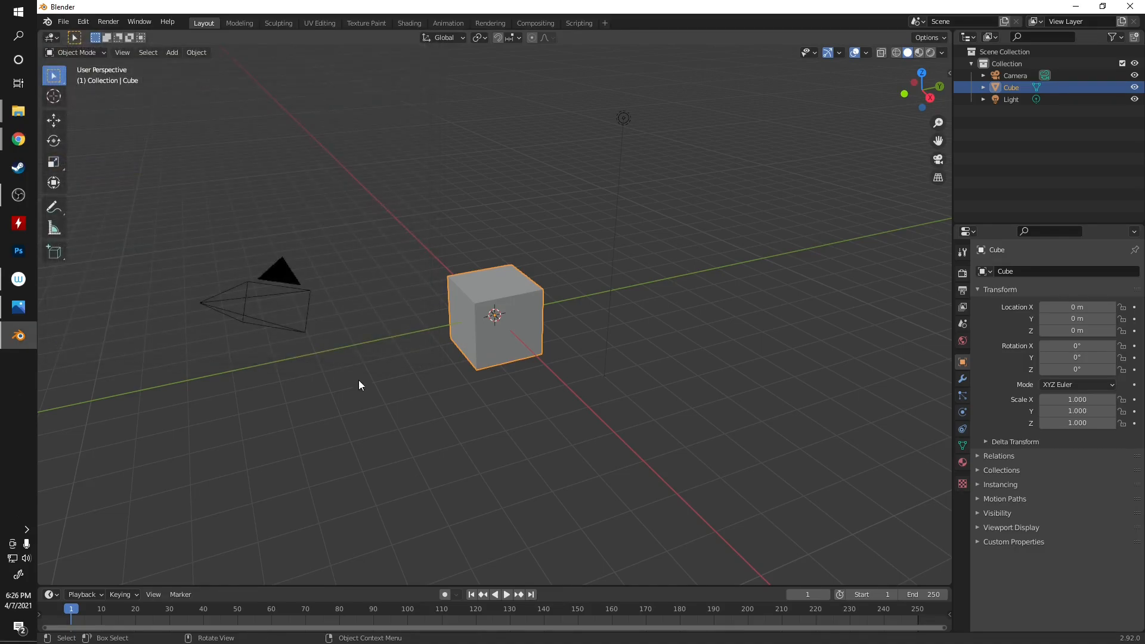
- Close Blender and run ovl_tool_gui.py from the desktop's Cobra.Tools\cobra-tools-master folder, dismissing the Python version notice
{"action": "left_click", "coordinate": [1130, 6]}
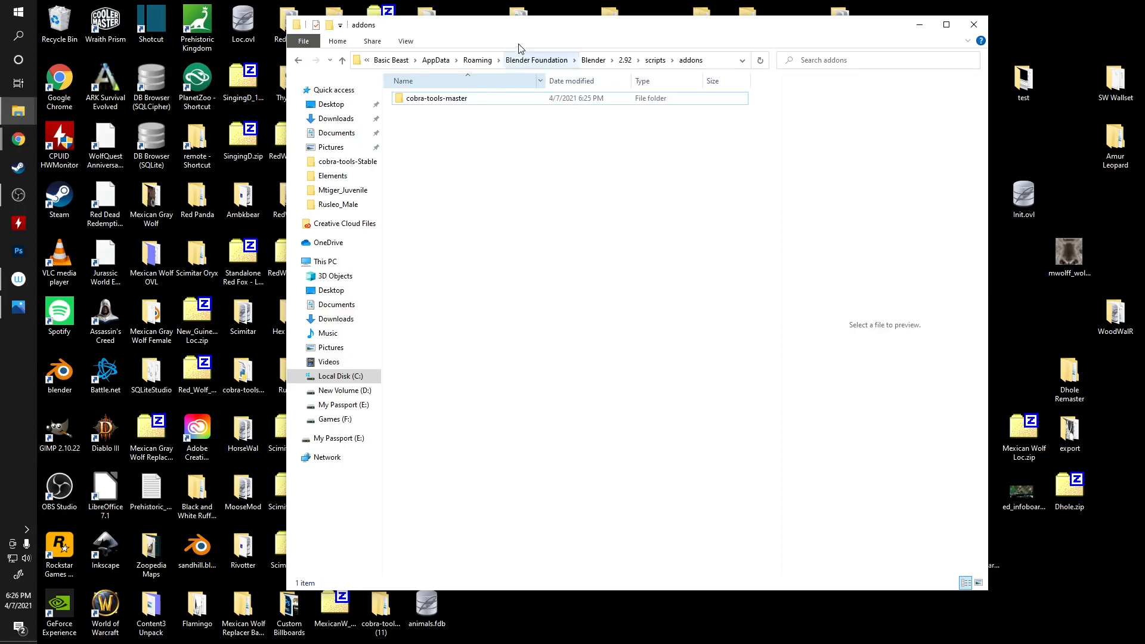
{"action": "left_click", "coordinate": [921, 25]}
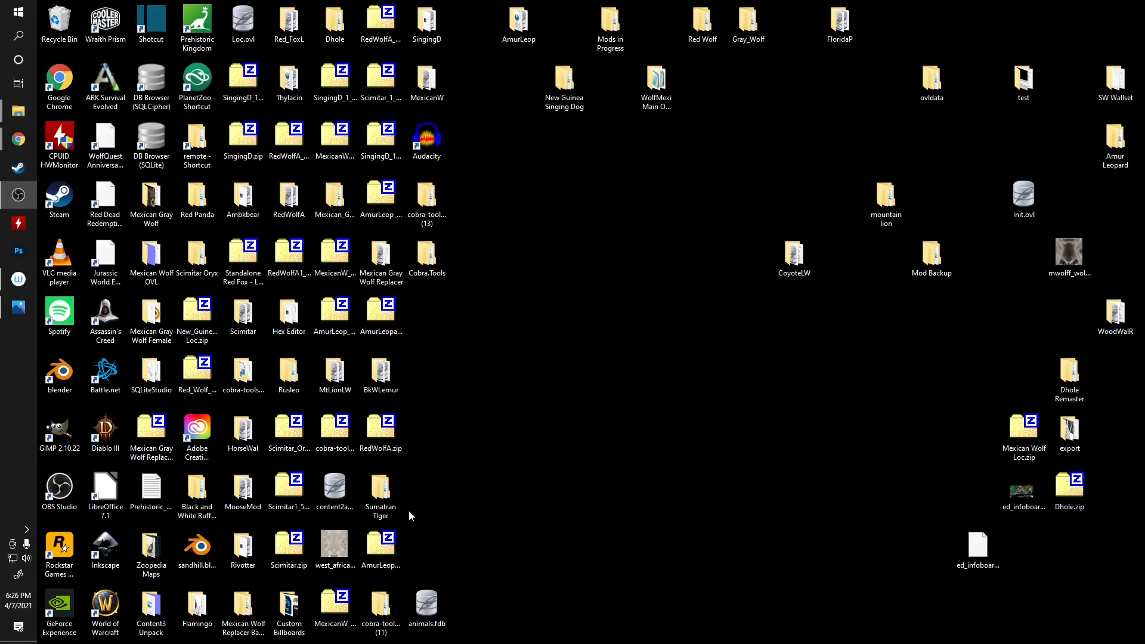
{"action": "double_click", "coordinate": [432, 258]}
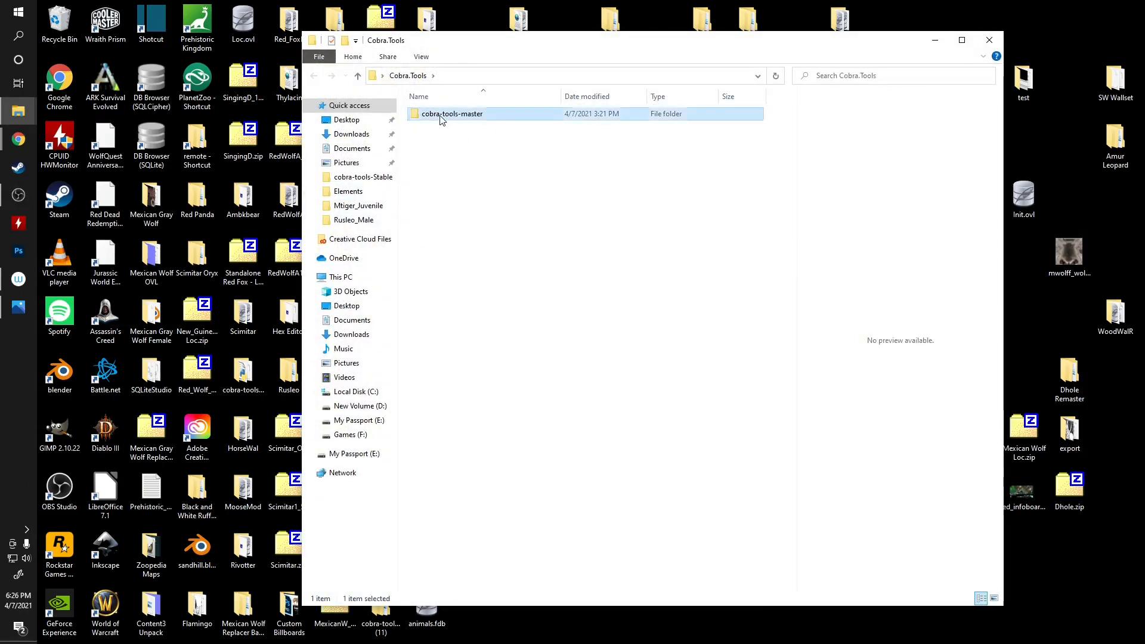
{"action": "double_click", "coordinate": [440, 117]}
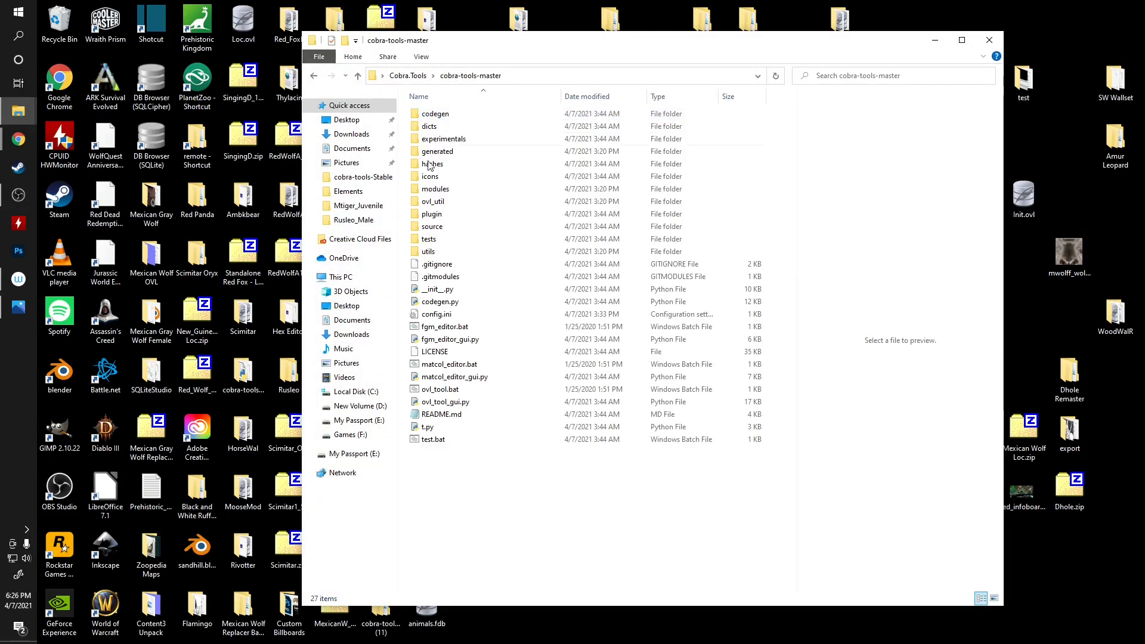
{"action": "double_click", "coordinate": [469, 404]}
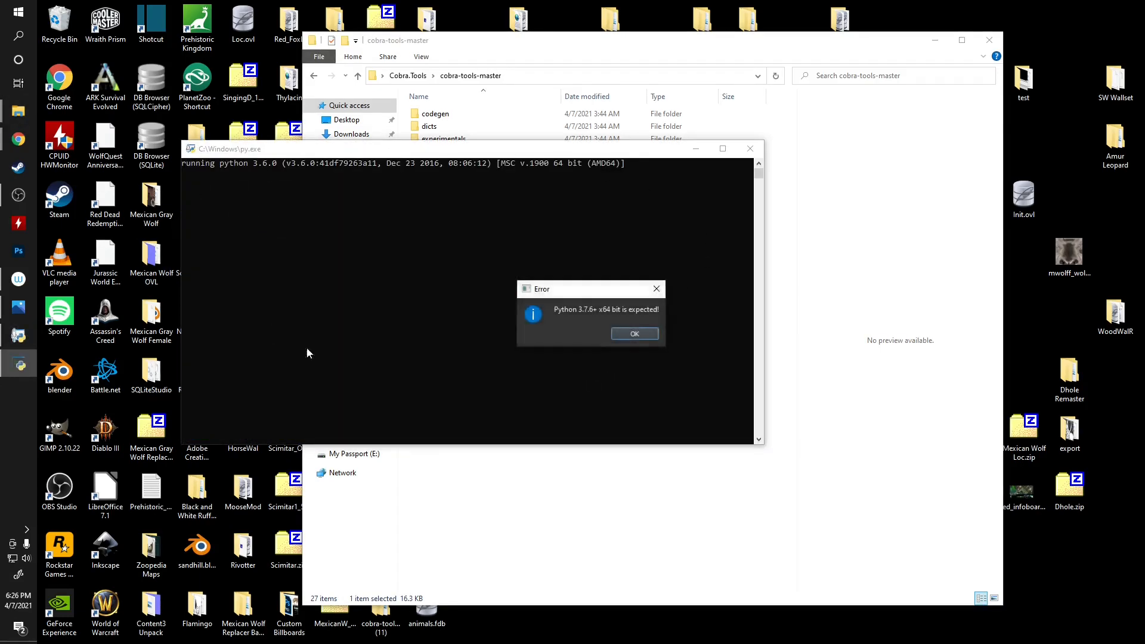
{"action": "left_click", "coordinate": [621, 332]}
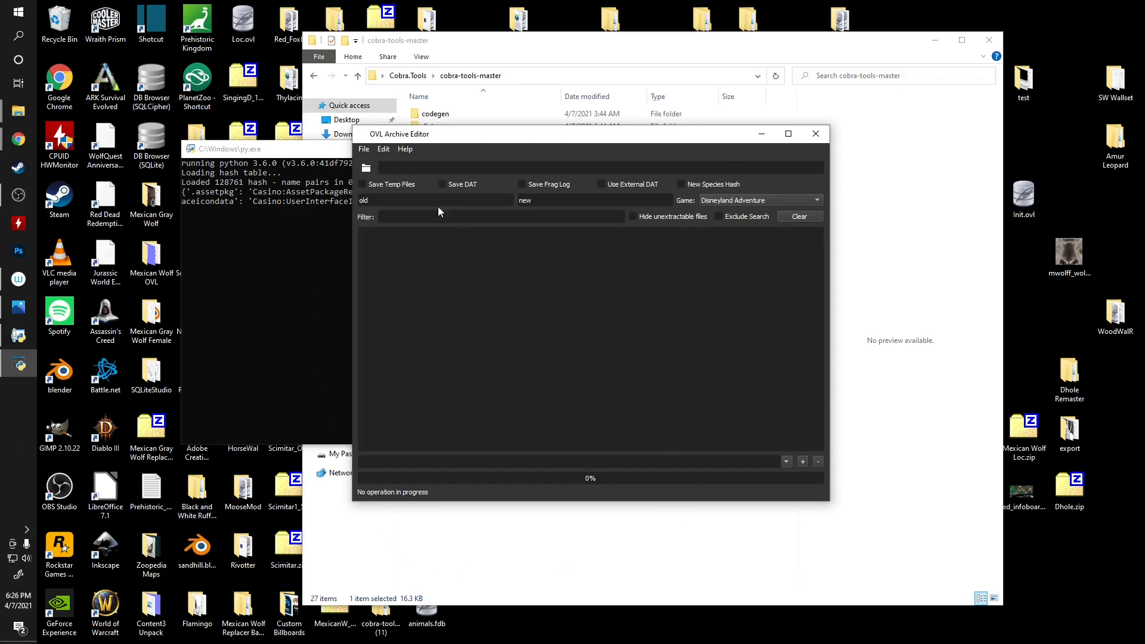
{"action": "left_click", "coordinate": [382, 149]}
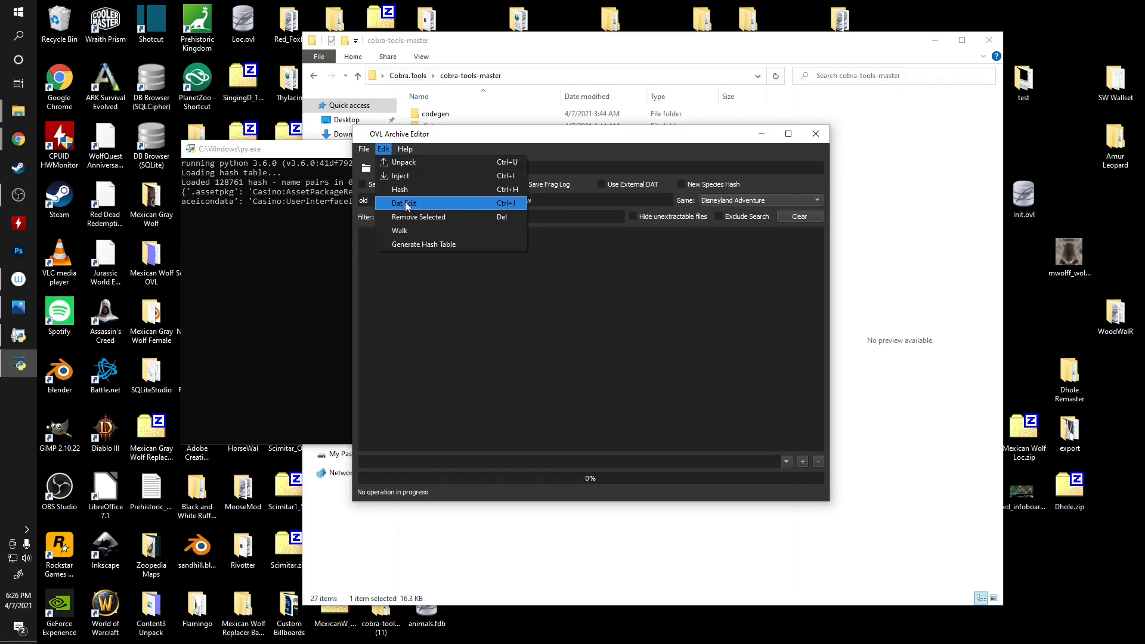
{"action": "left_click", "coordinate": [688, 187]}
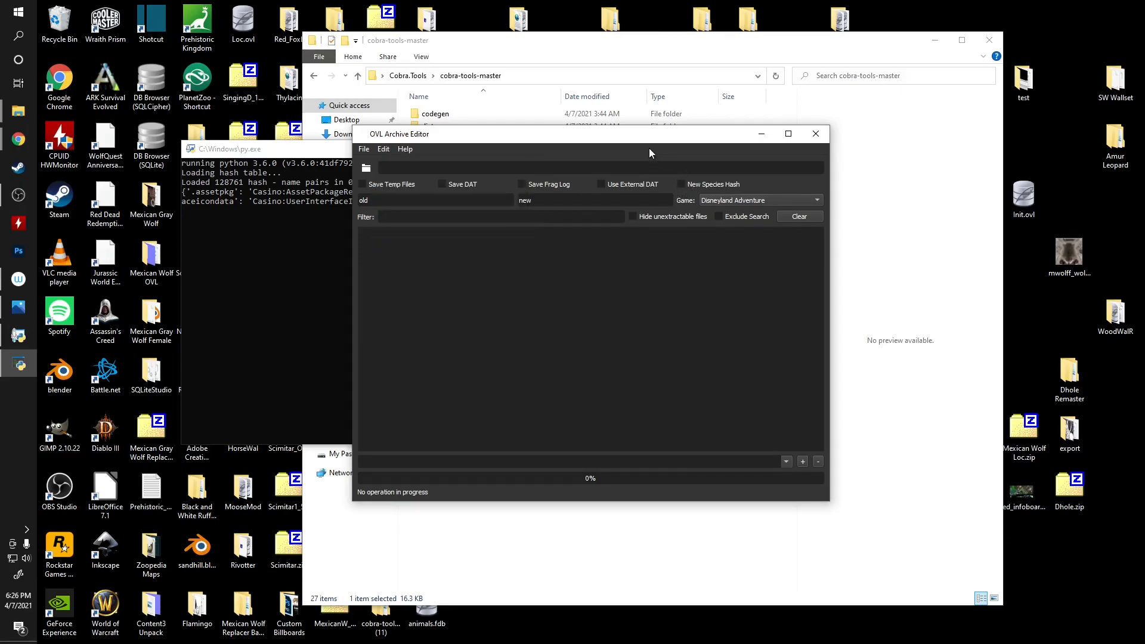
{"action": "left_click", "coordinate": [383, 150]}
{"action": "left_click", "coordinate": [616, 130]}
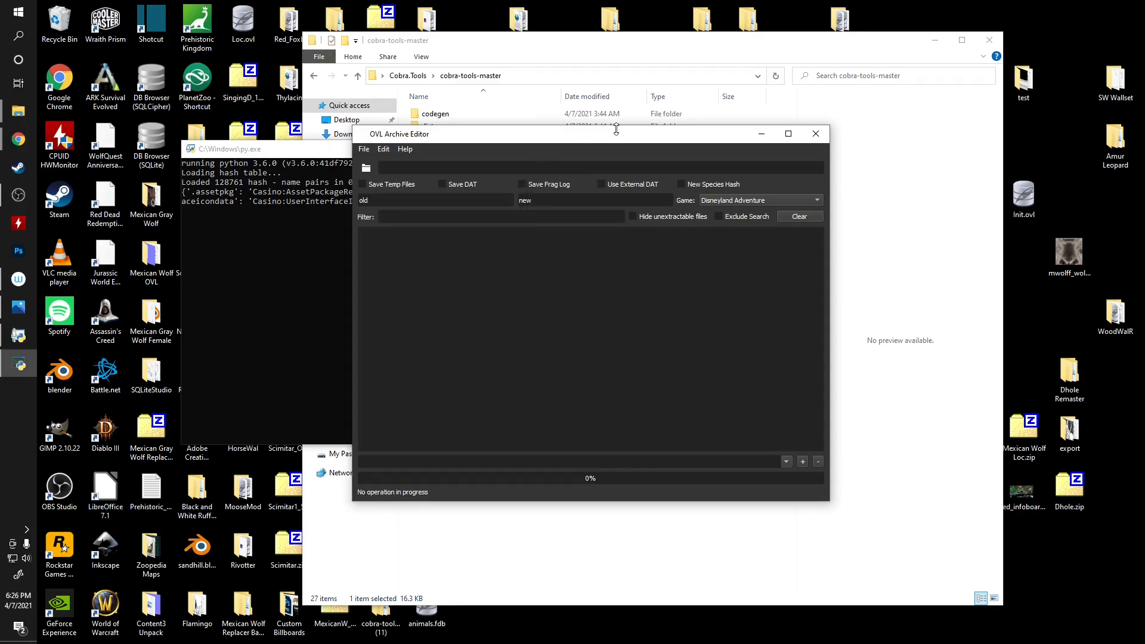
- Load Mtiger_Male.ovl from ovldata\Maltiger\Animals\Big_Cats\Mtiger\Mtiger_Male into the OVL Archive Editor
{"action": "left_click", "coordinate": [365, 150]}
{"action": "left_click", "coordinate": [400, 177]}
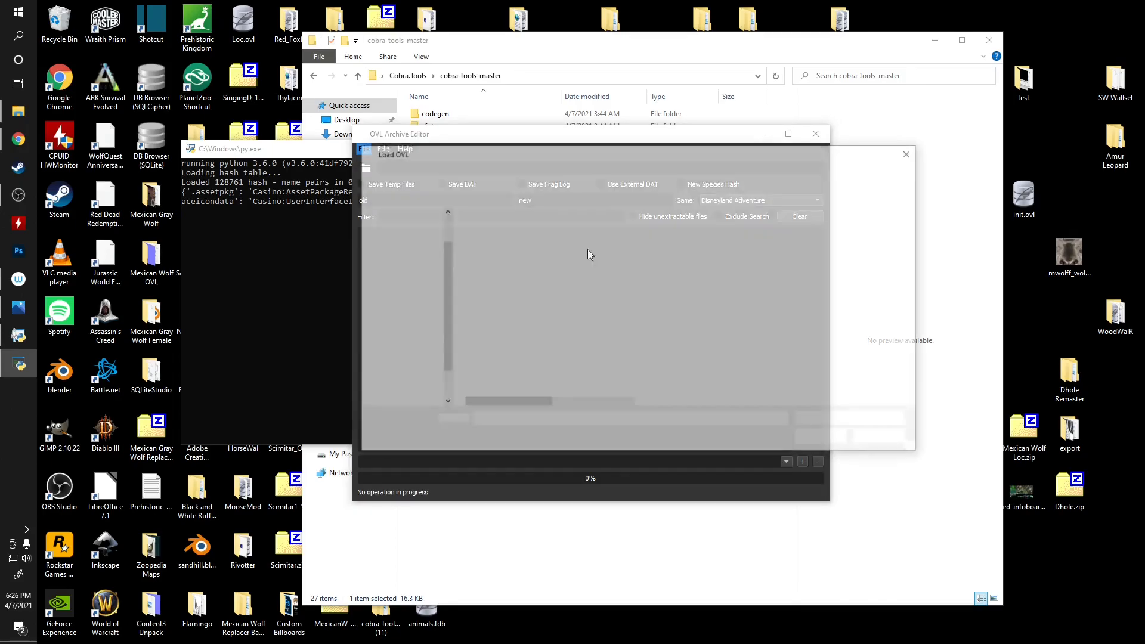
{"action": "left_click", "coordinate": [527, 173]}
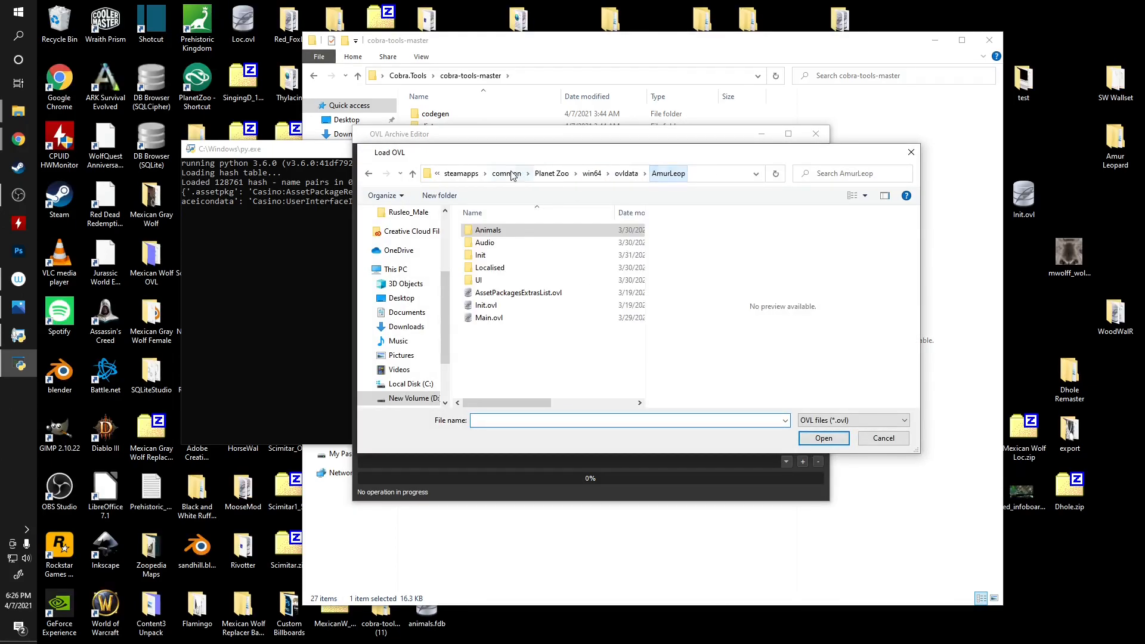
{"action": "left_click", "coordinate": [629, 173]}
{"action": "scroll", "coordinate": [552, 304], "scroll_direction": "down", "scroll_amount": 1}
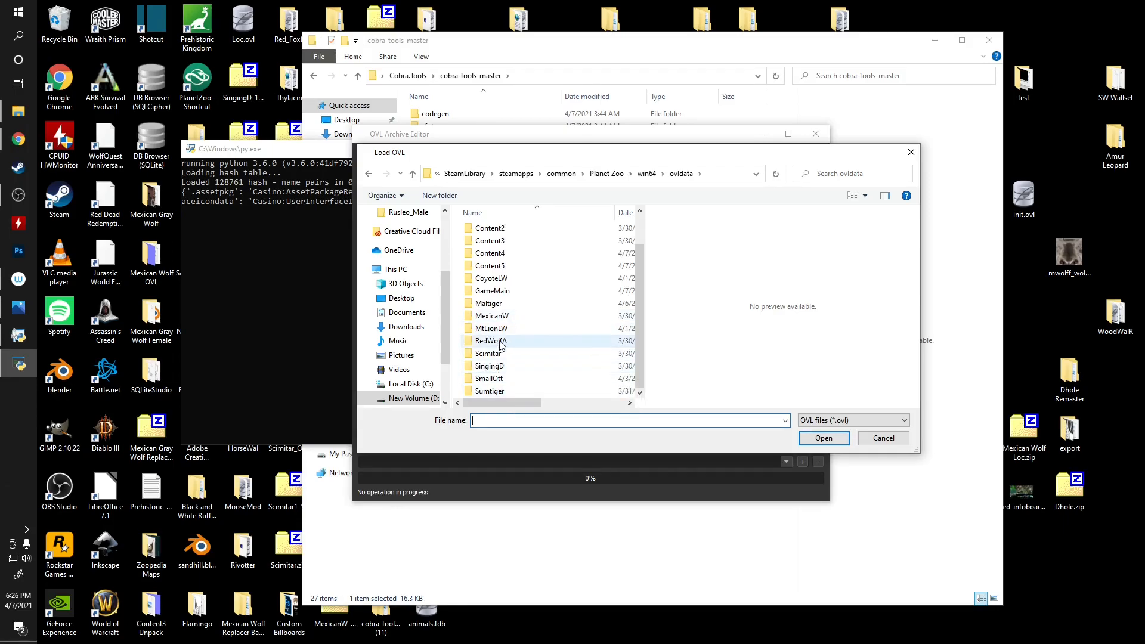
{"action": "double_click", "coordinate": [489, 303]}
{"action": "double_click", "coordinate": [523, 231]}
{"action": "double_click", "coordinate": [496, 233]}
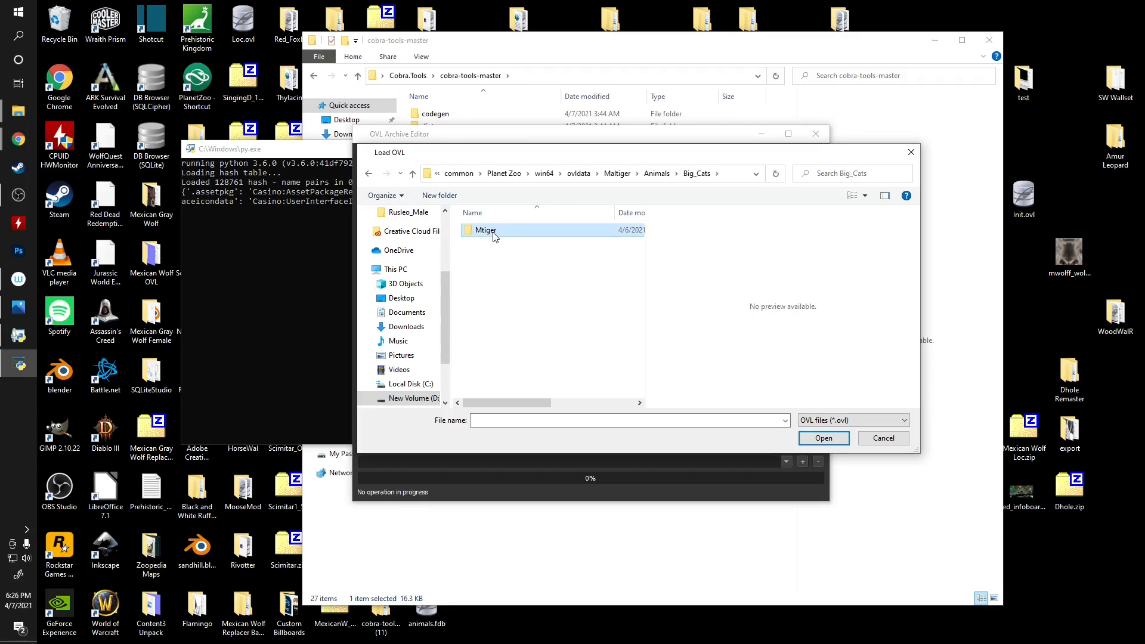
{"action": "double_click", "coordinate": [494, 233]}
{"action": "double_click", "coordinate": [524, 257]}
{"action": "left_click", "coordinate": [501, 230]}
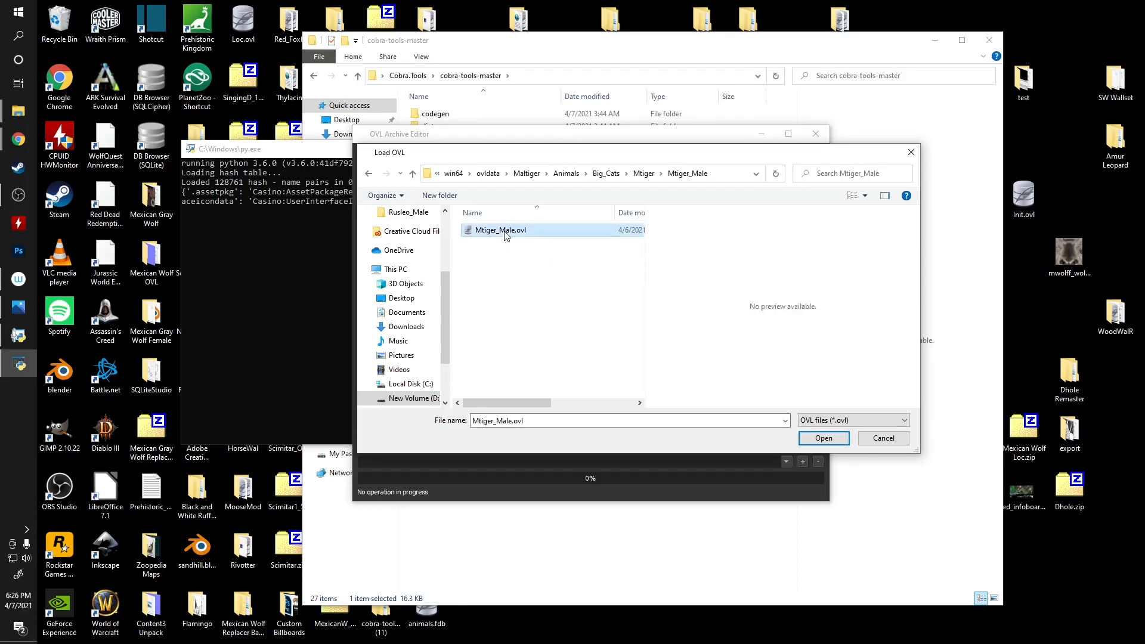
{"action": "left_click", "coordinate": [824, 438]}
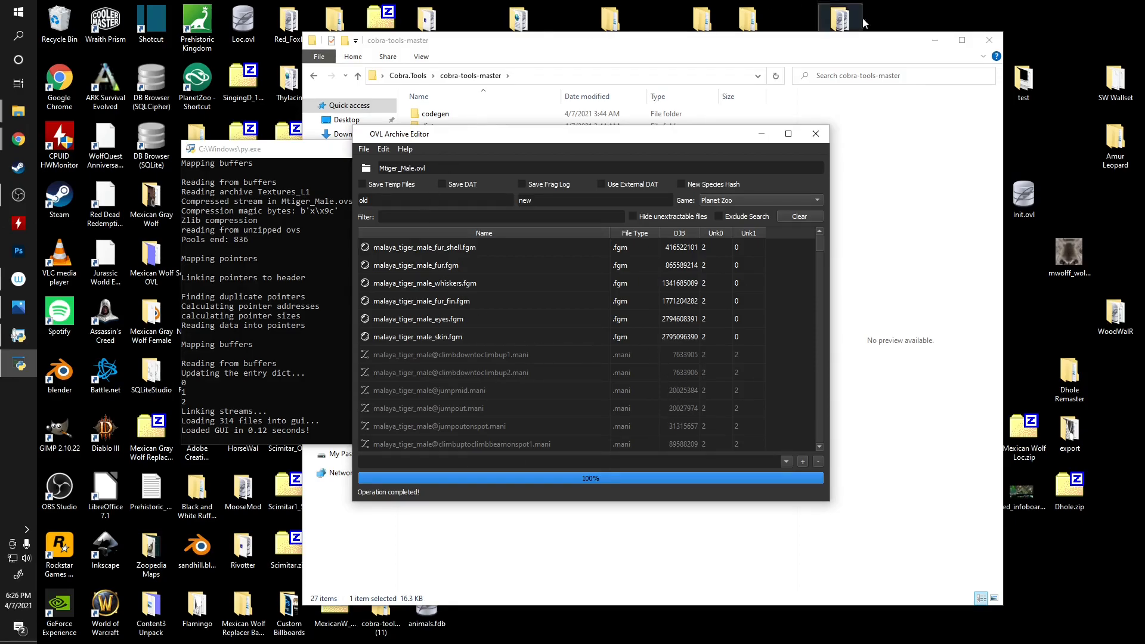
- Create a new folder named Malyan Tiger on the desktop
{"action": "right_click", "coordinate": [1053, 137]}
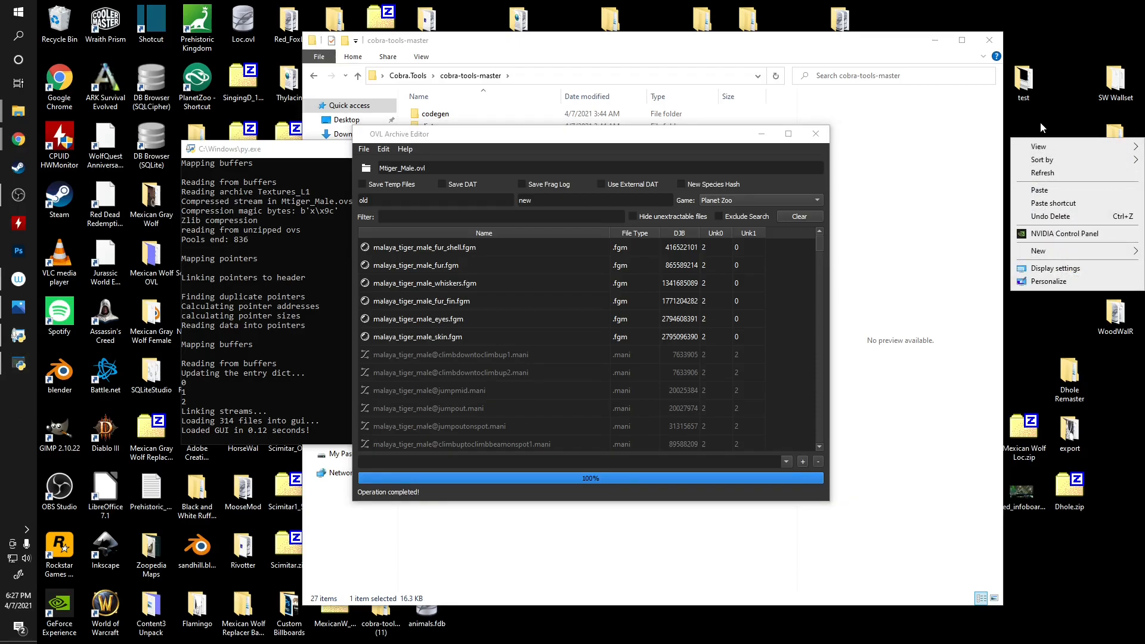
{"action": "mouse_move", "coordinate": [1055, 253]}
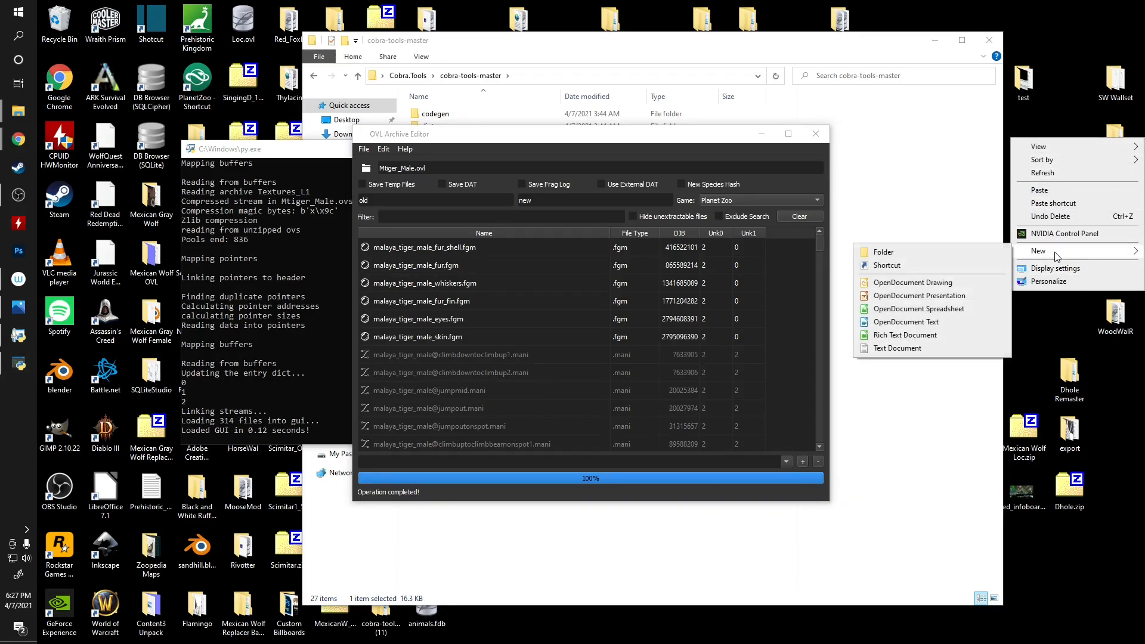
{"action": "left_click", "coordinate": [928, 258]}
{"action": "type", "text": "Malyan Tiger"}
{"action": "key", "text": "Return"}
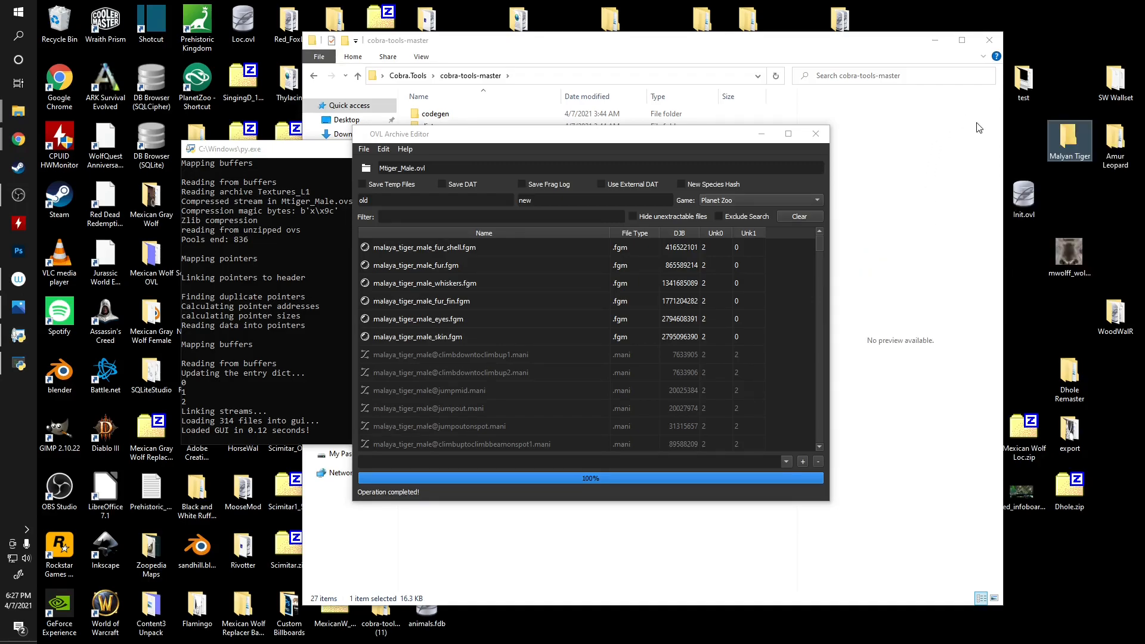
- Open the Malyan Tiger folder on the desktop and create a subfolder named Male in it
{"action": "double_click", "coordinate": [1068, 144]}
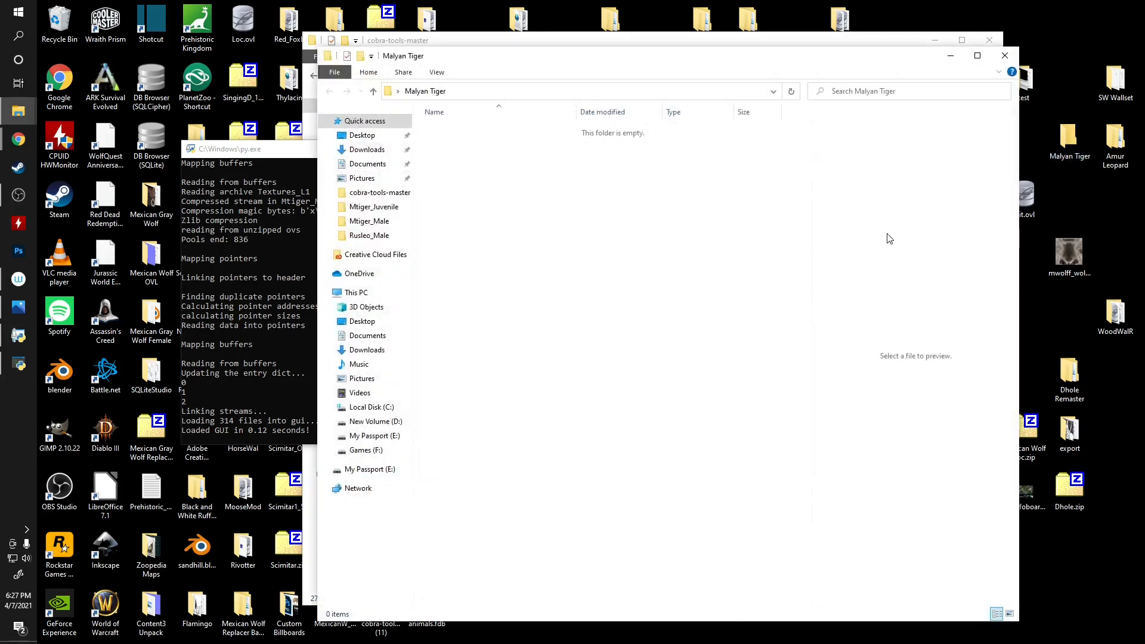
{"action": "right_click", "coordinate": [560, 206]}
{"action": "mouse_move", "coordinate": [649, 353]}
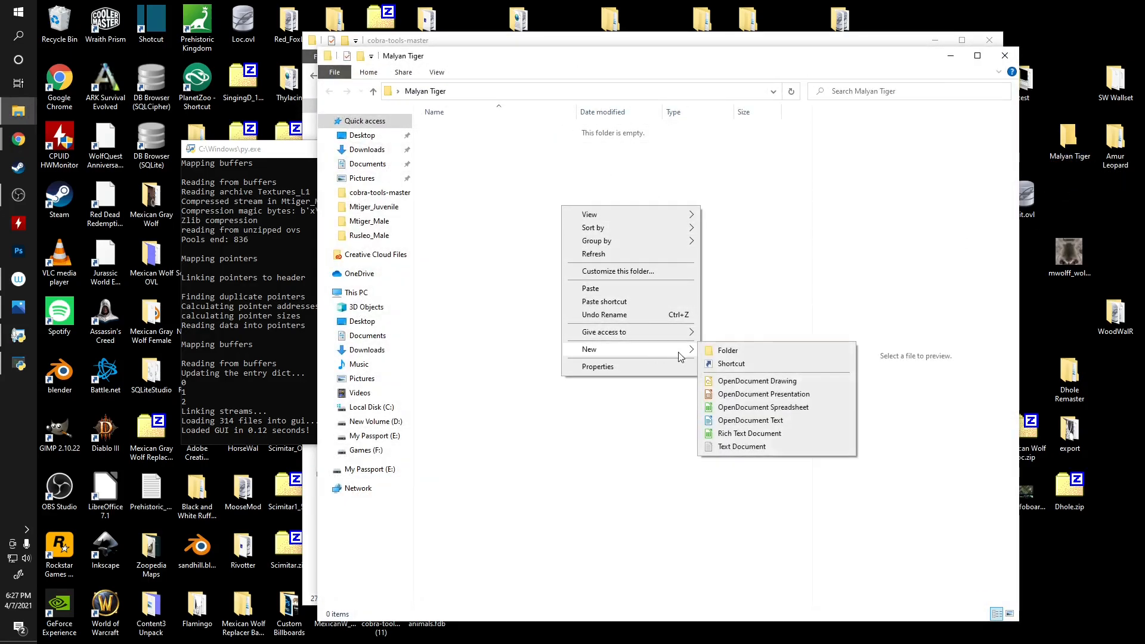
{"action": "left_click", "coordinate": [725, 352]}
{"action": "type", "text": "Male"}
{"action": "key", "text": "Return"}
- Add two more subfolders named Female and Juvenile to the Malyan Tiger folder
{"action": "right_click", "coordinate": [536, 272]}
{"action": "mouse_move", "coordinate": [632, 415]}
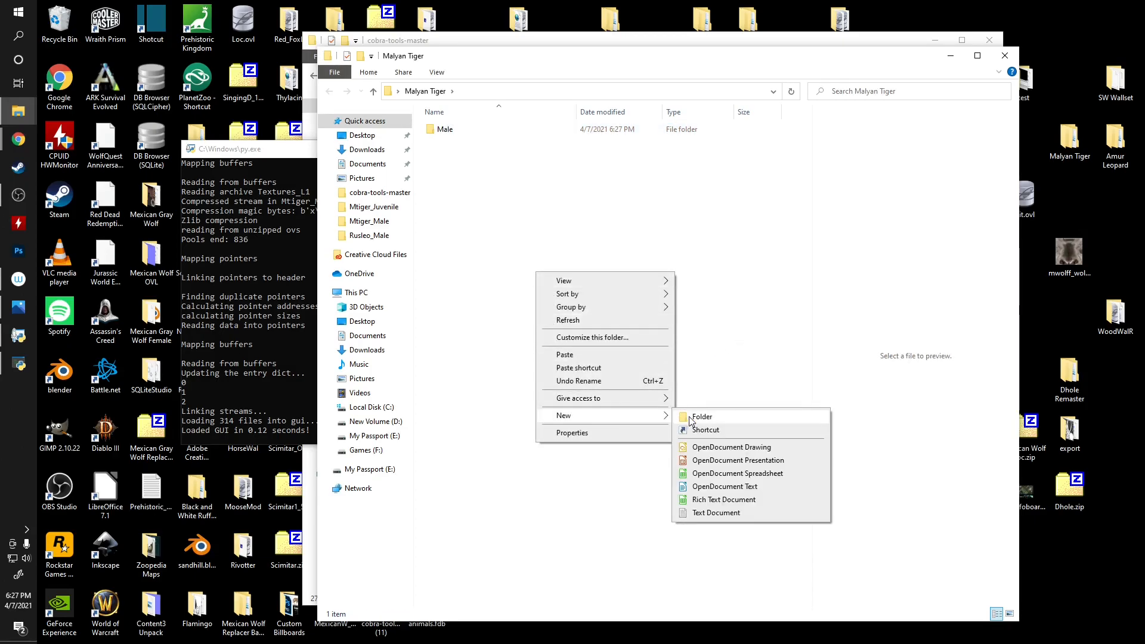
{"action": "left_click", "coordinate": [698, 417]}
{"action": "type", "text": "Female"}
{"action": "key", "text": "Return"}
{"action": "right_click", "coordinate": [600, 227]}
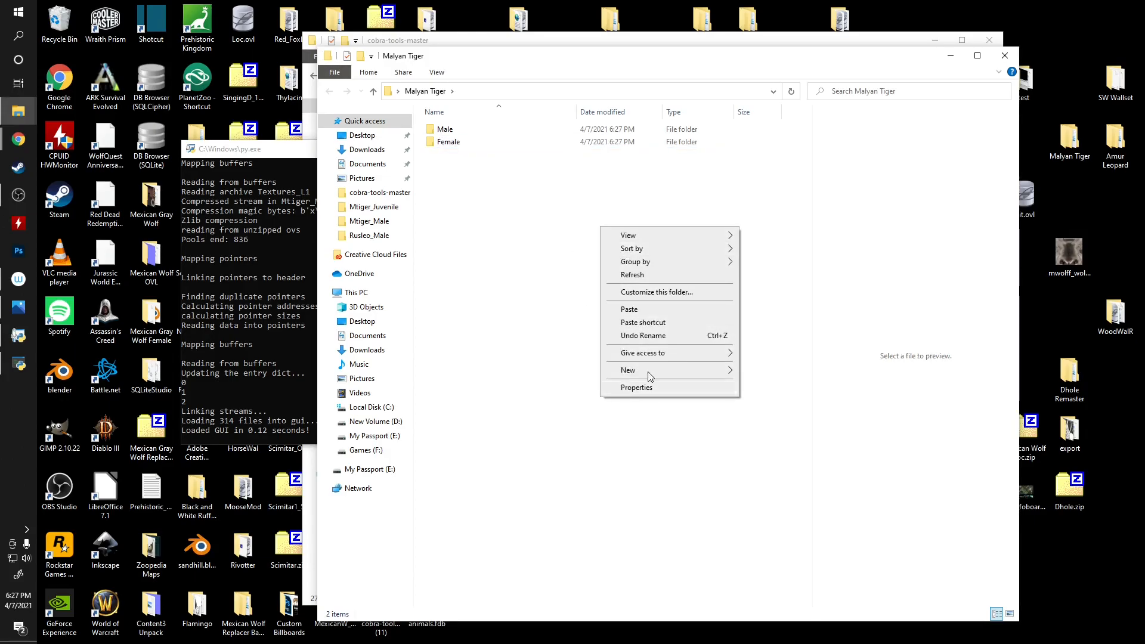
{"action": "mouse_move", "coordinate": [649, 371]}
{"action": "left_click", "coordinate": [799, 371]}
{"action": "type", "text": "Juvenile"}
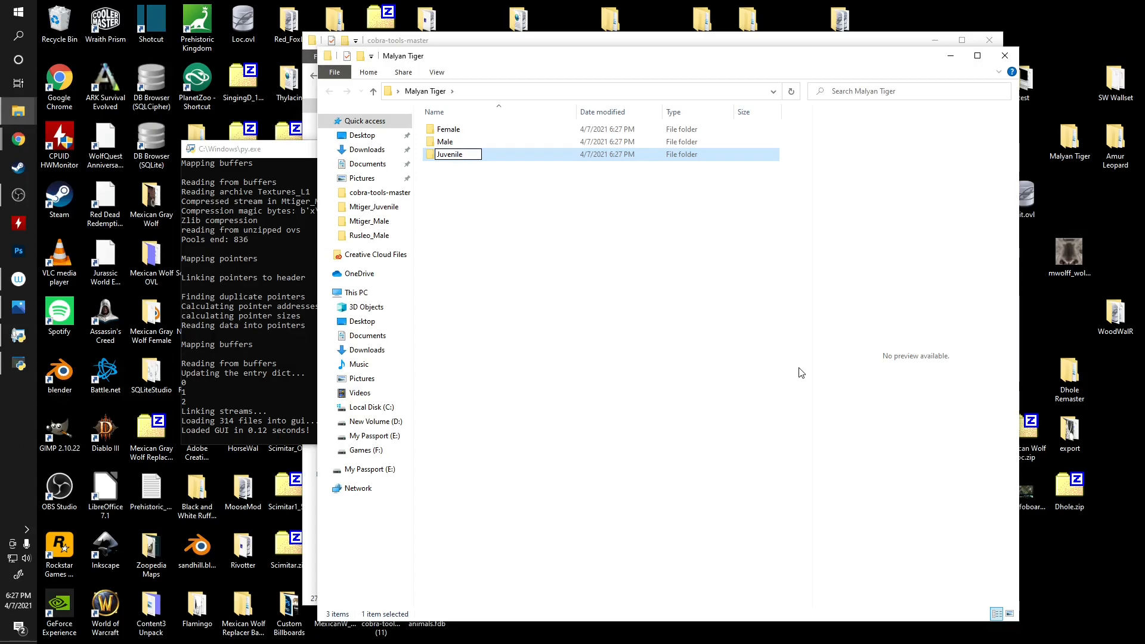
{"action": "key", "text": "Return"}
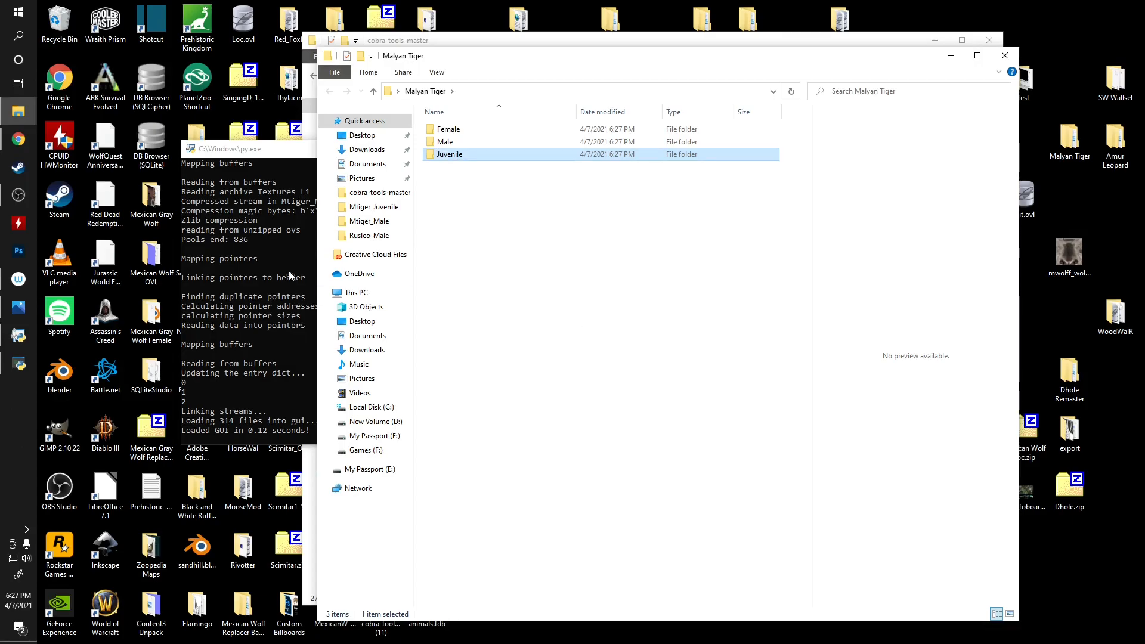
- Open the new Male folder, unpack Mtiger_Male.ovl into Desktop\Malyan Tiger\Male, and close the extraction notice and the OVL Archive Editor
{"action": "double_click", "coordinate": [446, 142]}
{"action": "left_click_drag", "start_coordinate": [532, 56], "coordinate": [622, 24]}
{"action": "left_click", "coordinate": [372, 136]}
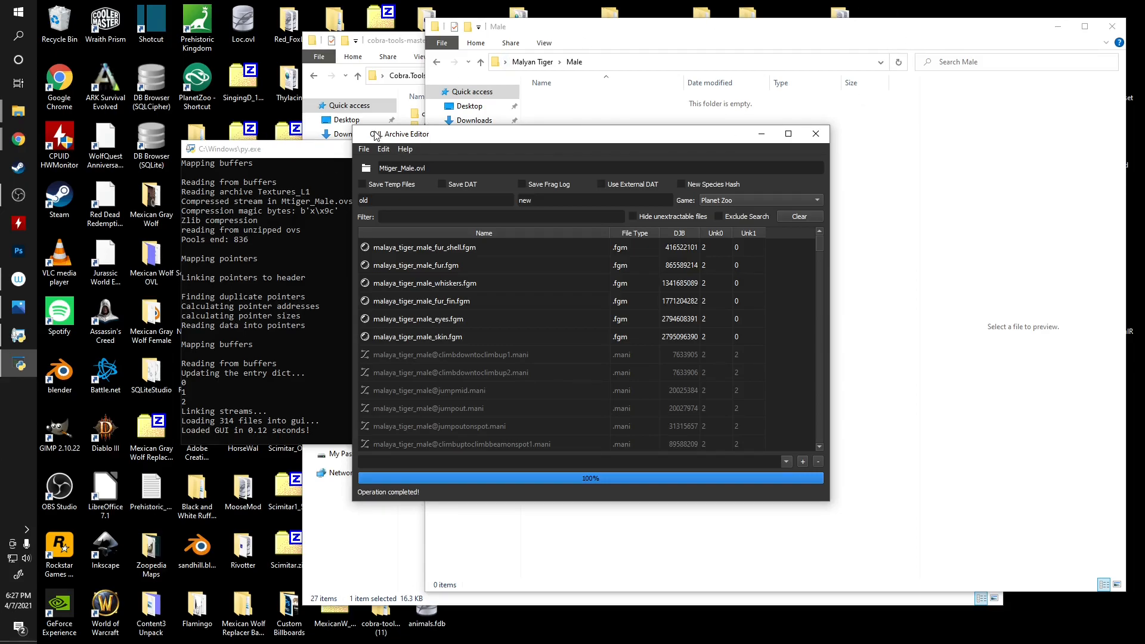
{"action": "left_click", "coordinate": [385, 150]}
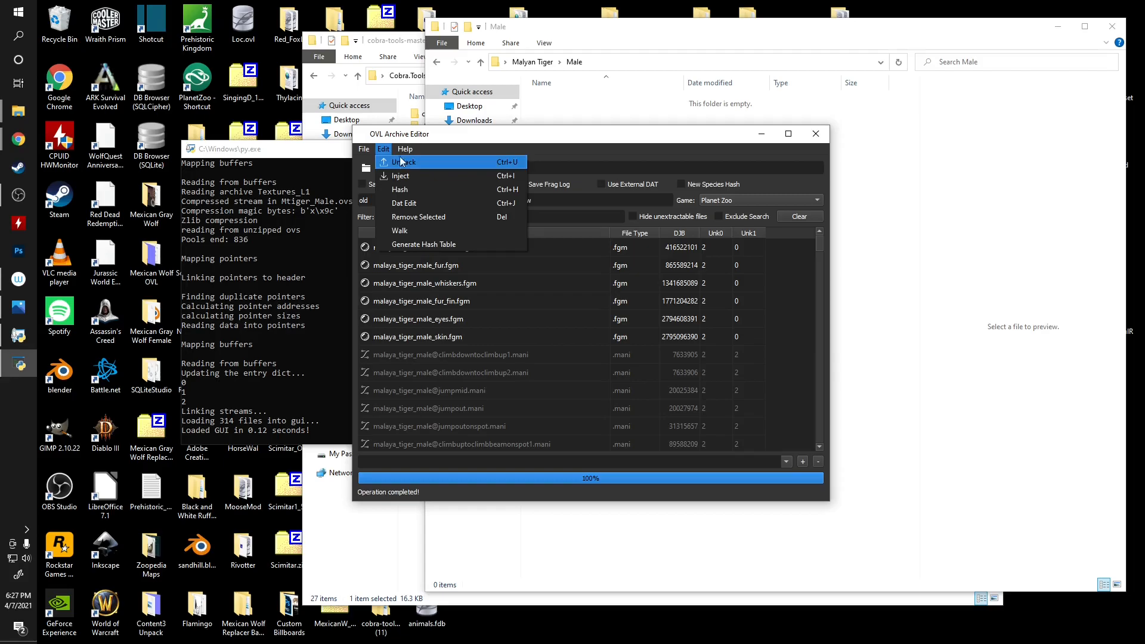
{"action": "left_click", "coordinate": [451, 164]}
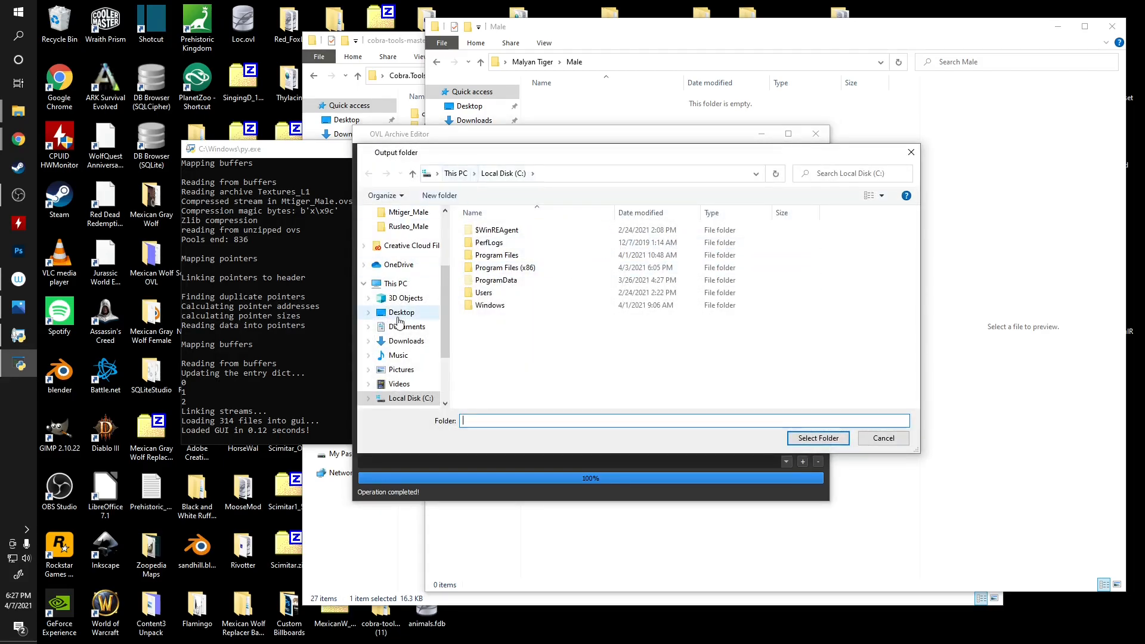
{"action": "left_click", "coordinate": [401, 312]}
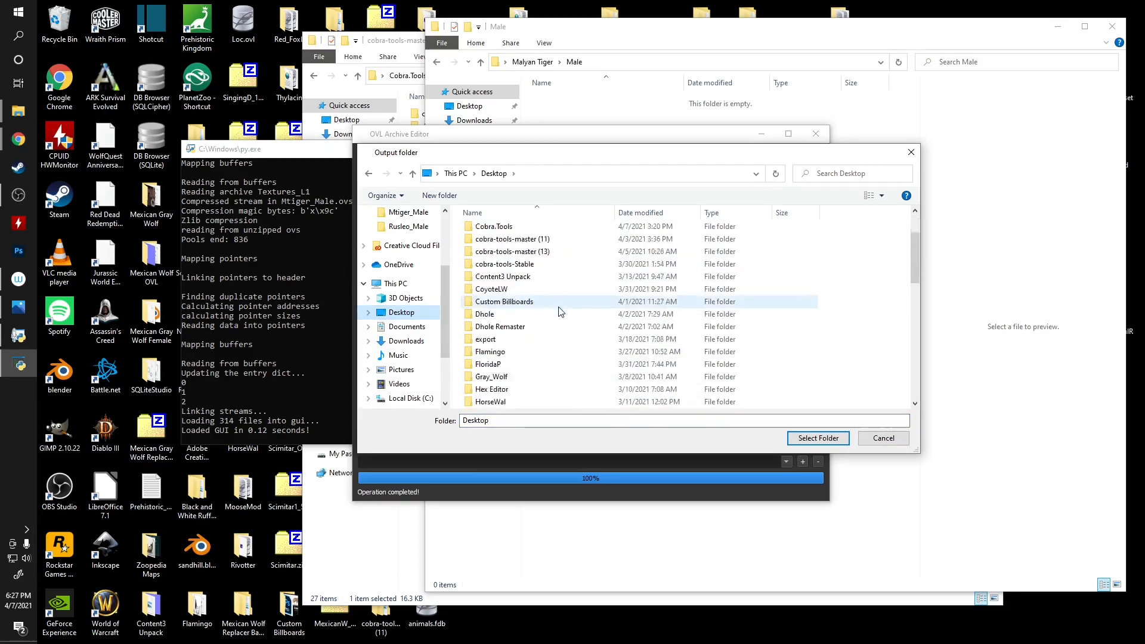
{"action": "scroll", "coordinate": [561, 310], "scroll_direction": "down", "scroll_amount": 7}
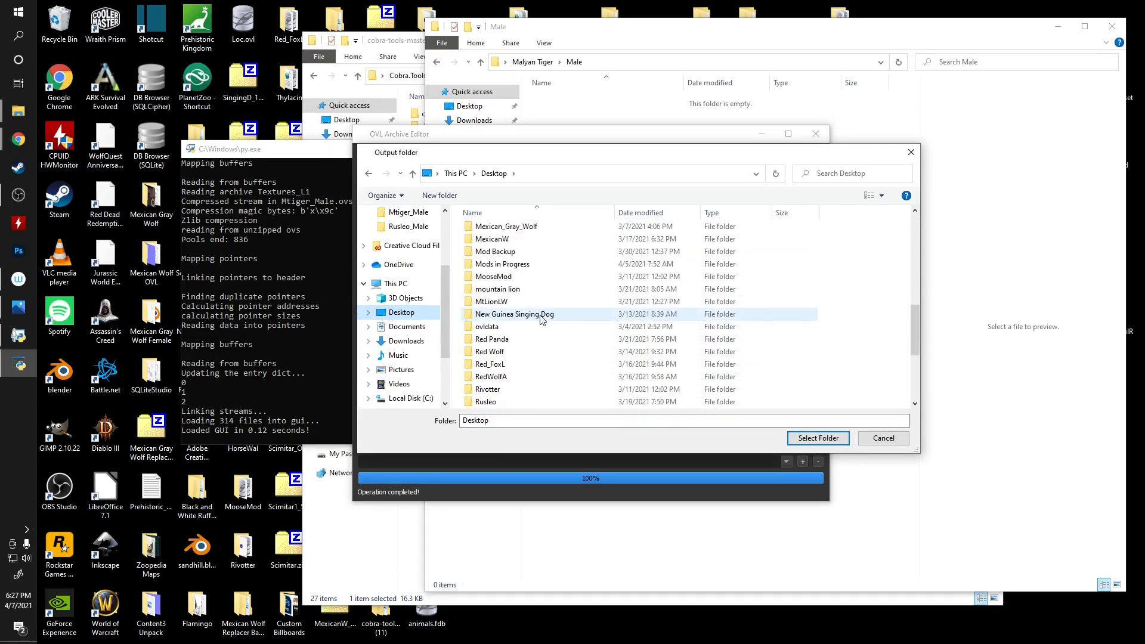
{"action": "scroll", "coordinate": [541, 320], "scroll_direction": "up", "scroll_amount": 2}
{"action": "double_click", "coordinate": [506, 232]}
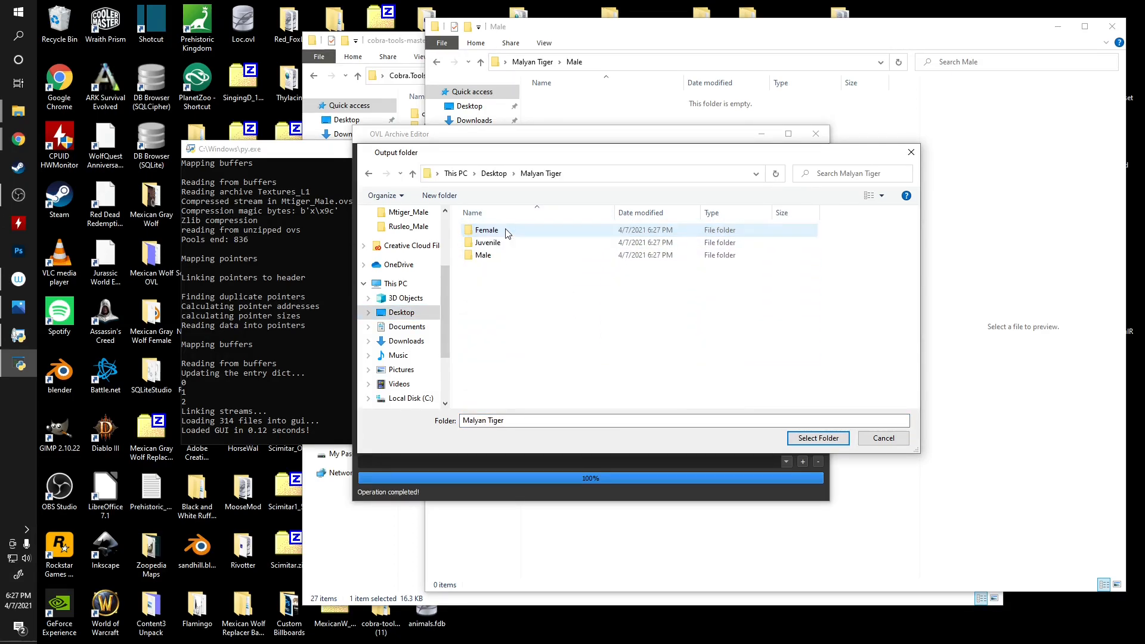
{"action": "double_click", "coordinate": [502, 256]}
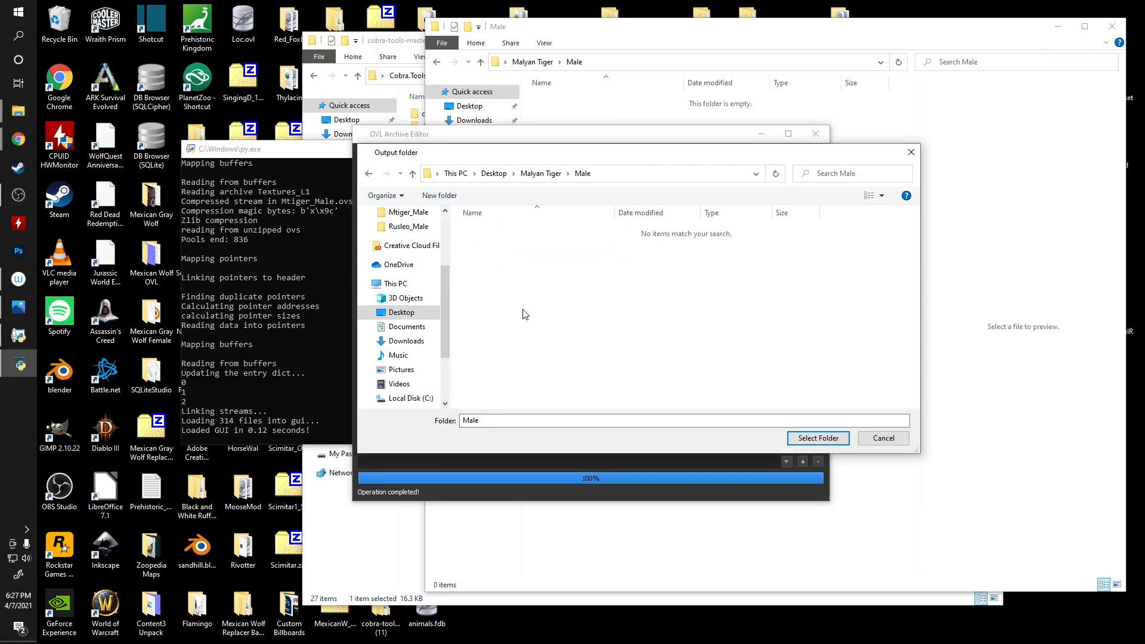
{"action": "left_click", "coordinate": [817, 438]}
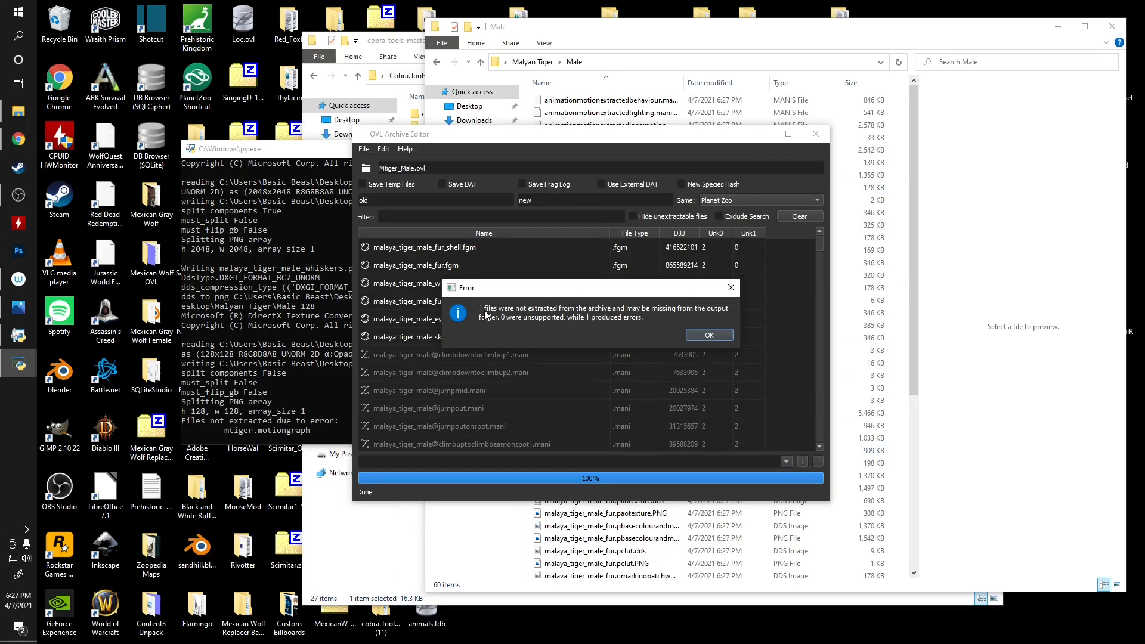
{"action": "left_click", "coordinate": [709, 334]}
{"action": "left_click", "coordinate": [816, 133]}
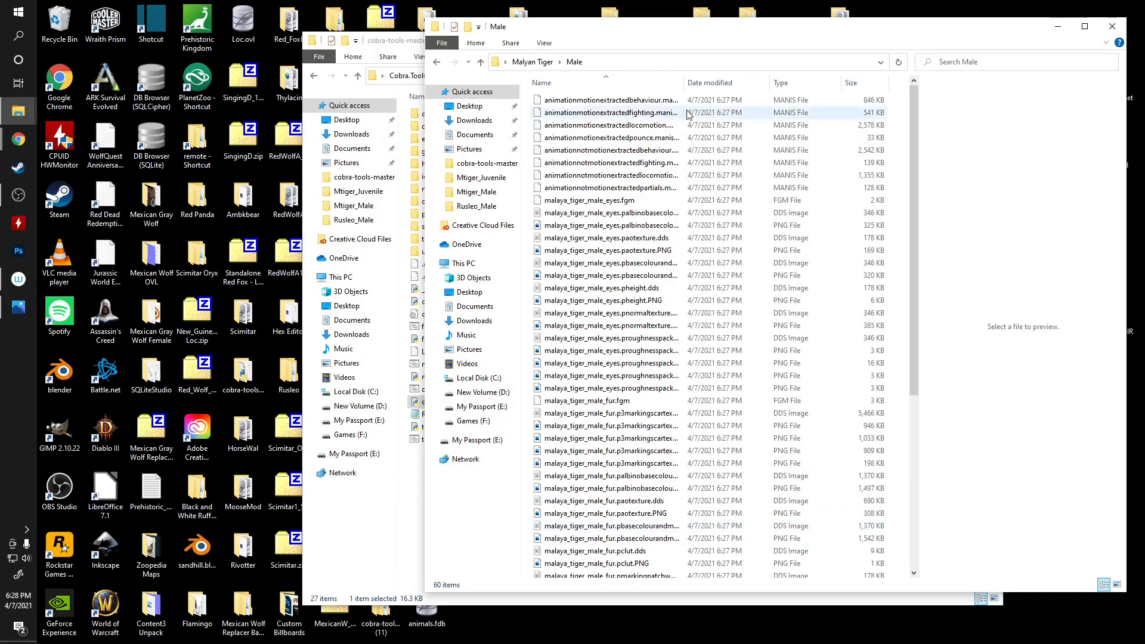
- Show the unpacked files in the Male folder as image thumbnails and look through the textures and model files
{"action": "left_click_drag", "start_coordinate": [918, 155], "coordinate": [902, 110]}
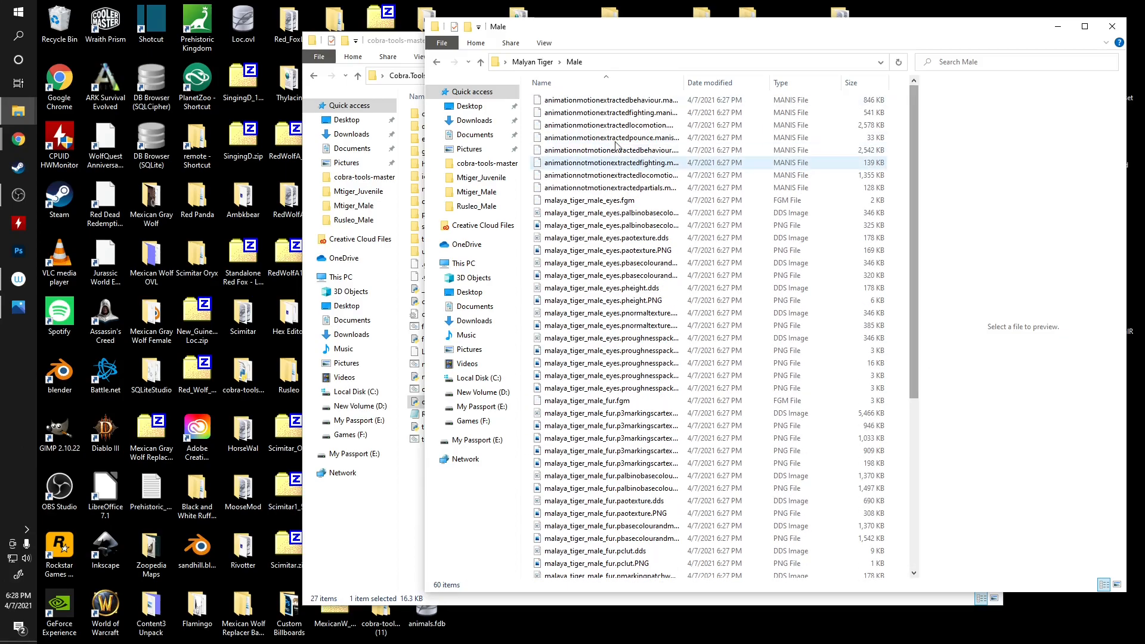
{"action": "left_click", "coordinate": [544, 43]}
{"action": "left_click", "coordinate": [624, 61]}
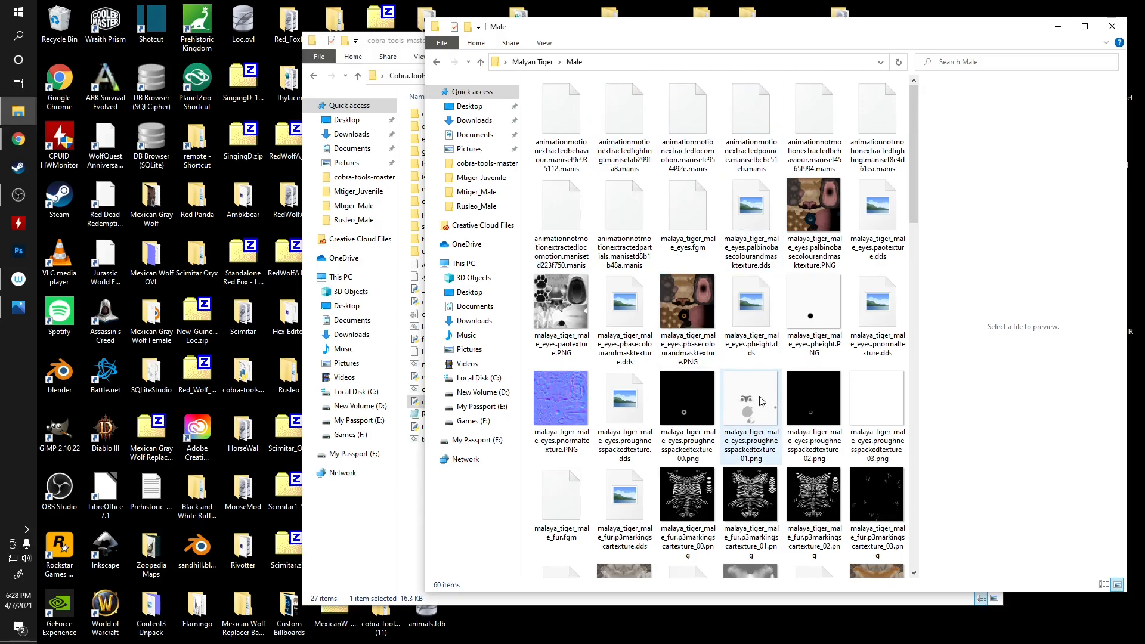
{"action": "scroll", "coordinate": [716, 299], "scroll_direction": "down", "scroll_amount": 3}
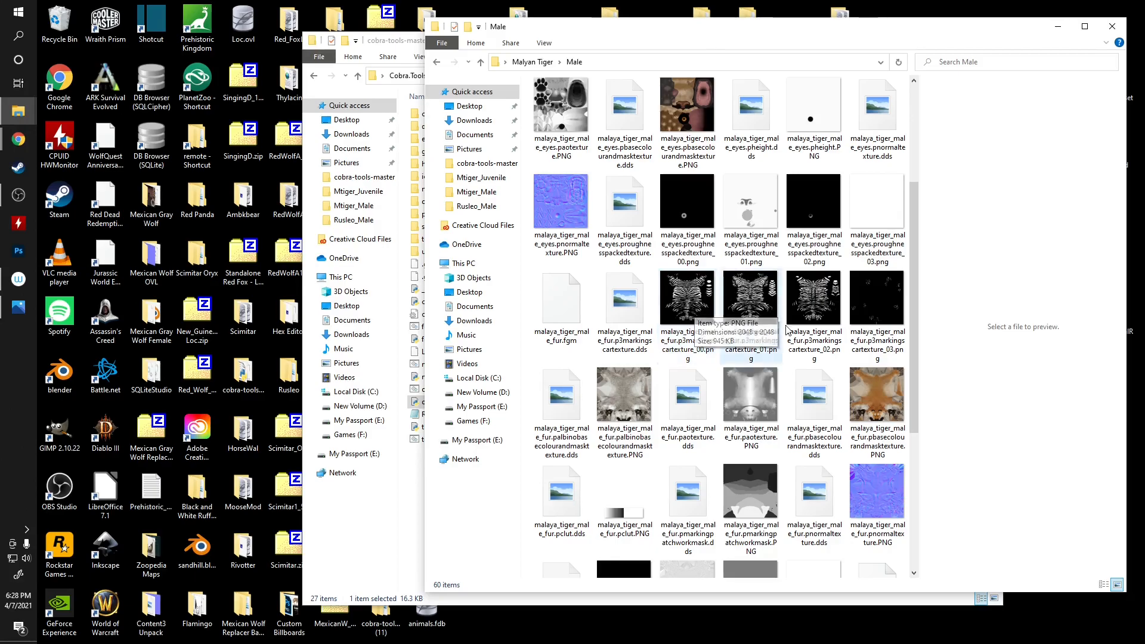
{"action": "scroll", "coordinate": [740, 328], "scroll_direction": "down", "scroll_amount": 3}
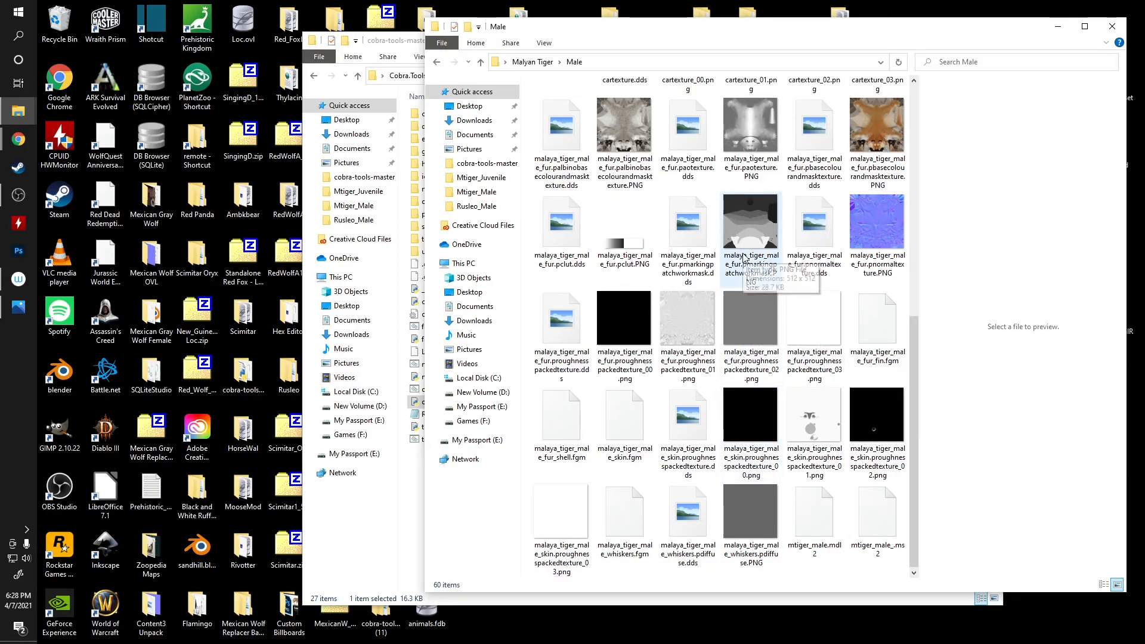
{"action": "scroll", "coordinate": [761, 302], "scroll_direction": "up", "scroll_amount": 5}
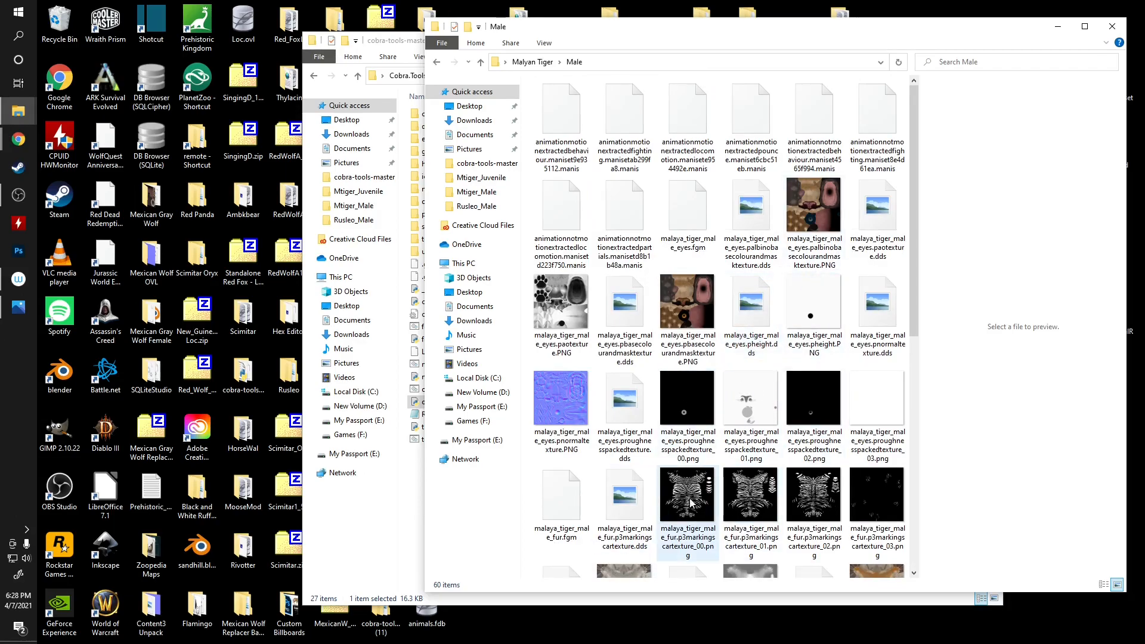
{"action": "scroll", "coordinate": [799, 477], "scroll_direction": "down", "scroll_amount": 3}
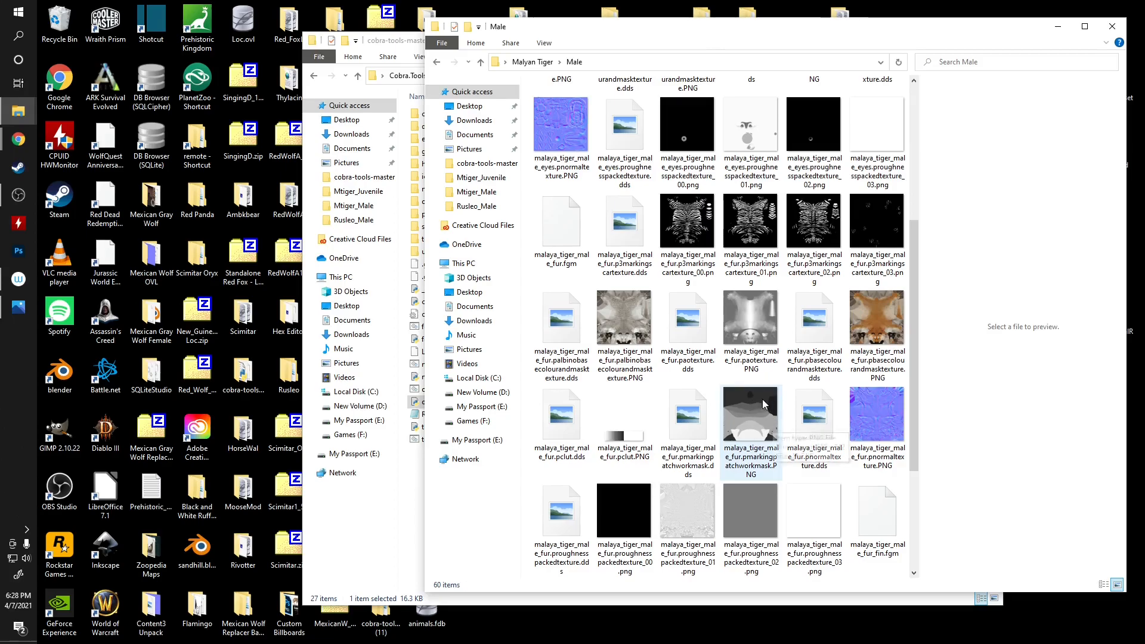
{"action": "scroll", "coordinate": [727, 430], "scroll_direction": "up", "scroll_amount": 3}
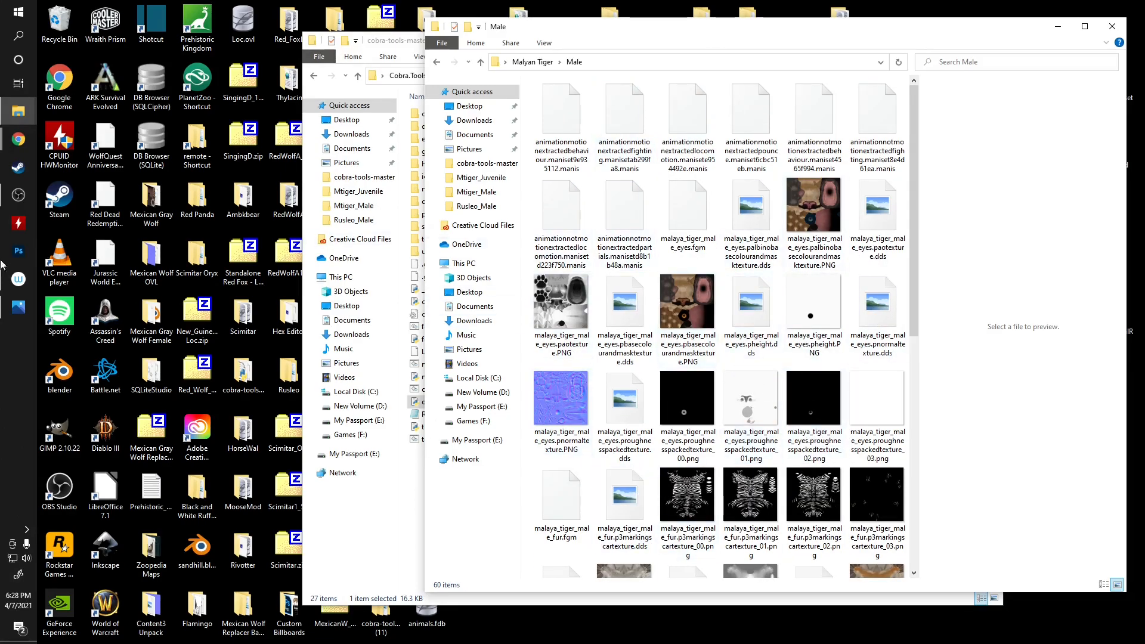
- Launch Blender from the desktop, start a new General file and delete the default cube
{"action": "double_click", "coordinate": [62, 375]}
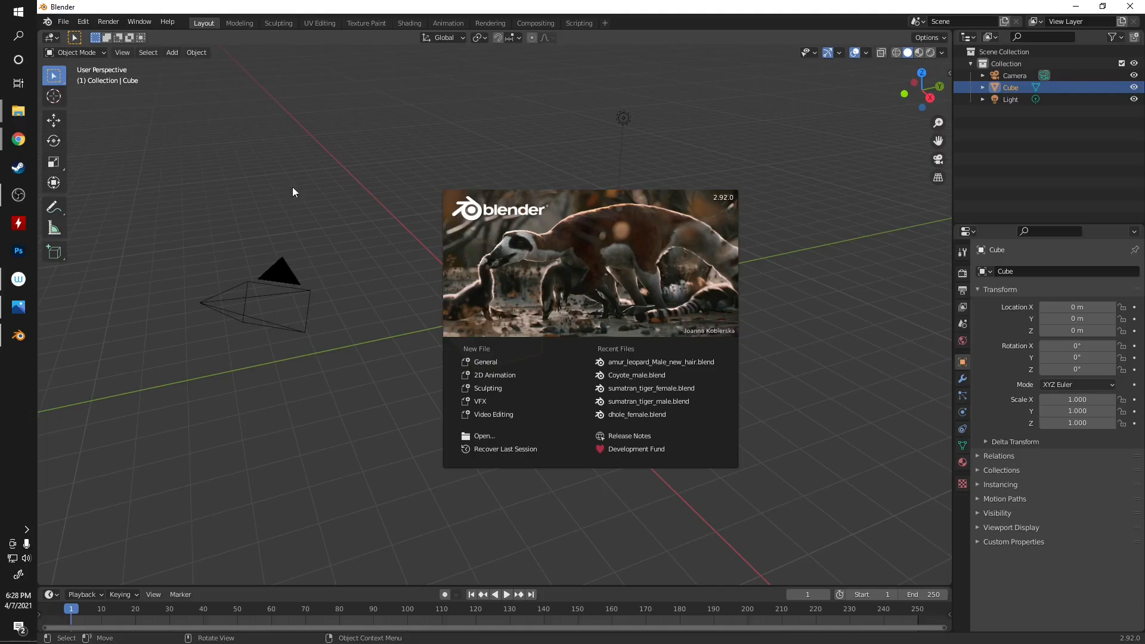
{"action": "left_click", "coordinate": [484, 362]}
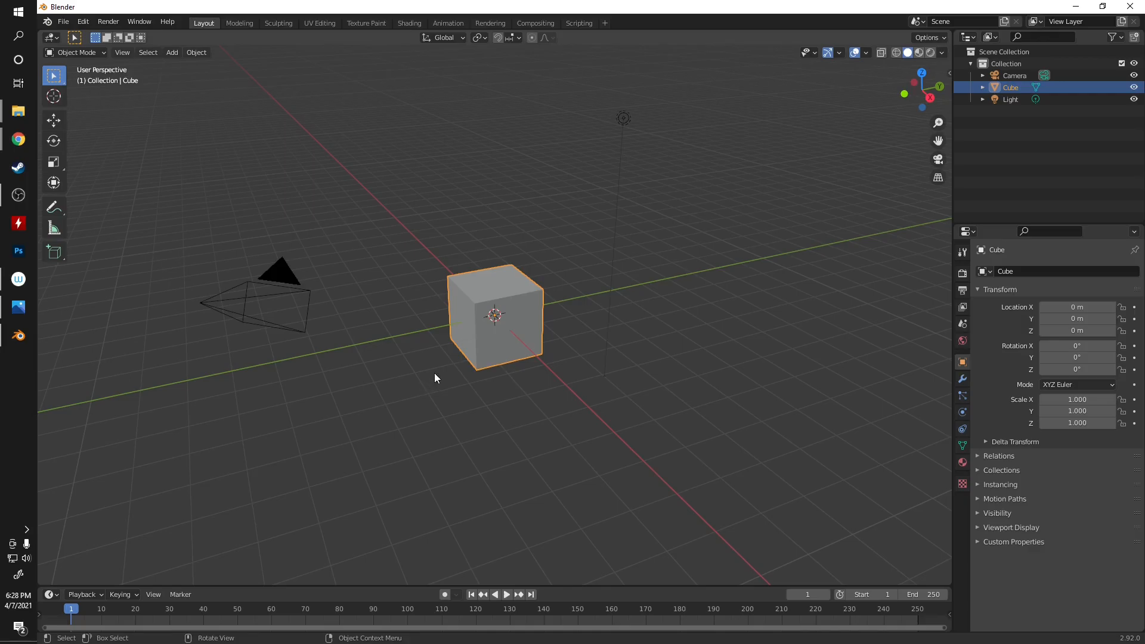
{"action": "key", "text": "Delete"}
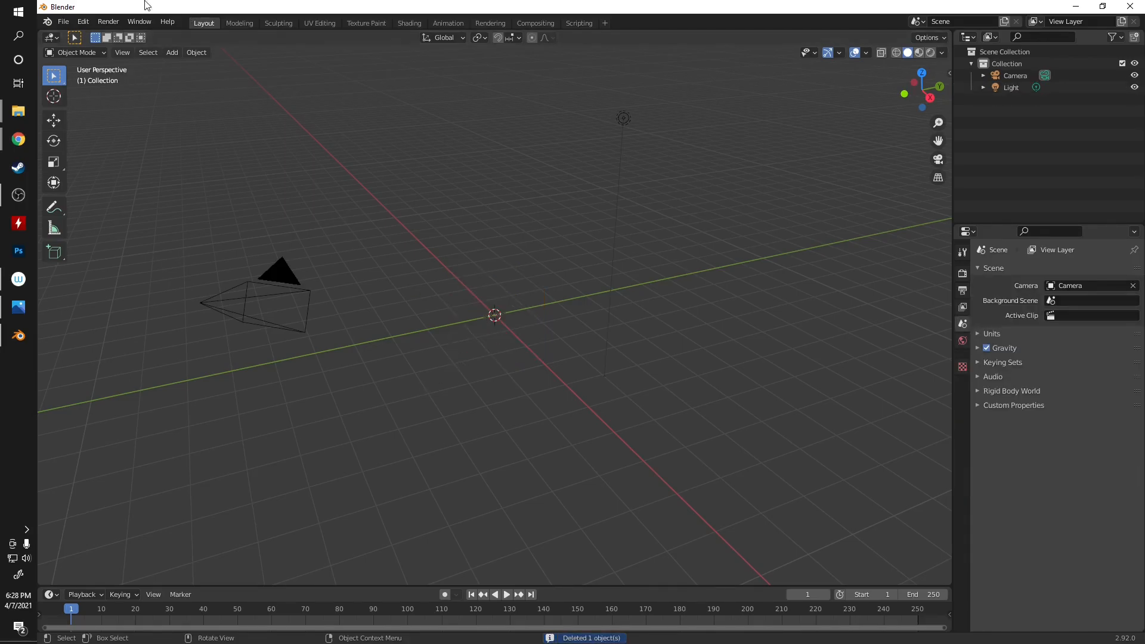
- Import mtiger_male.mdl2 from Desktop\Malyan Tiger\Male as a Cobra Model
{"action": "left_click", "coordinate": [62, 22]}
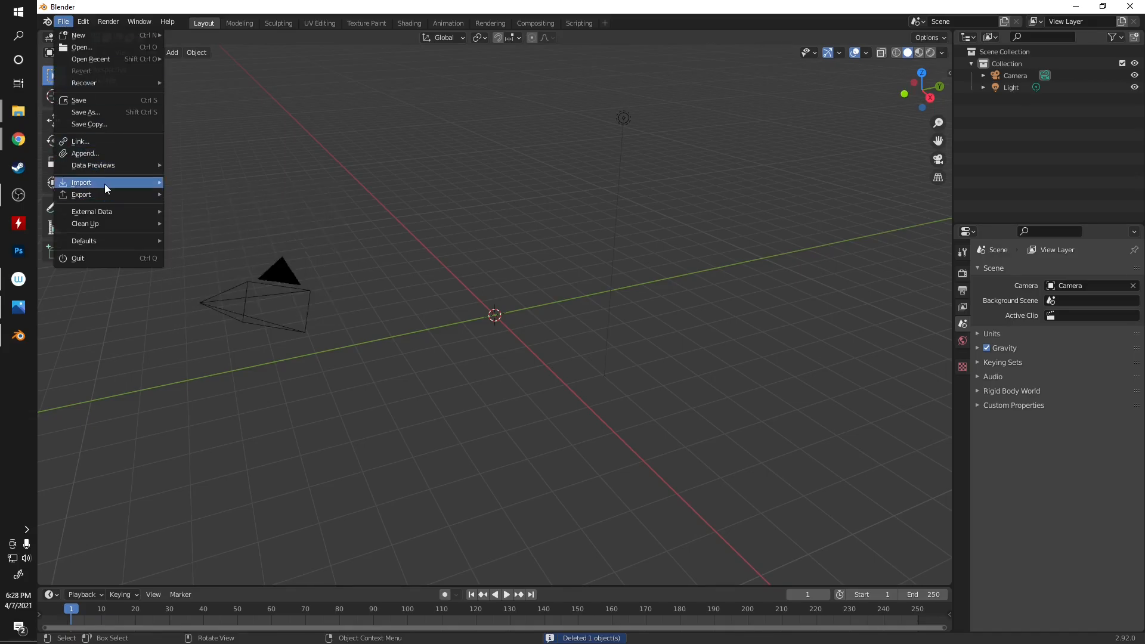
{"action": "mouse_move", "coordinate": [105, 184]}
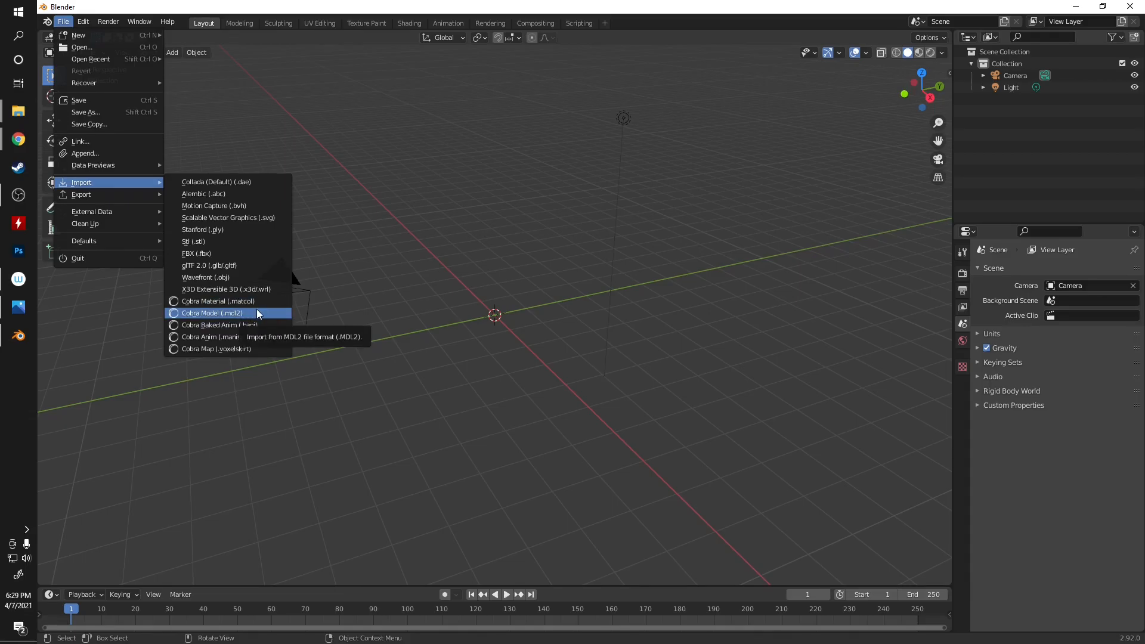
{"action": "left_click", "coordinate": [213, 314]}
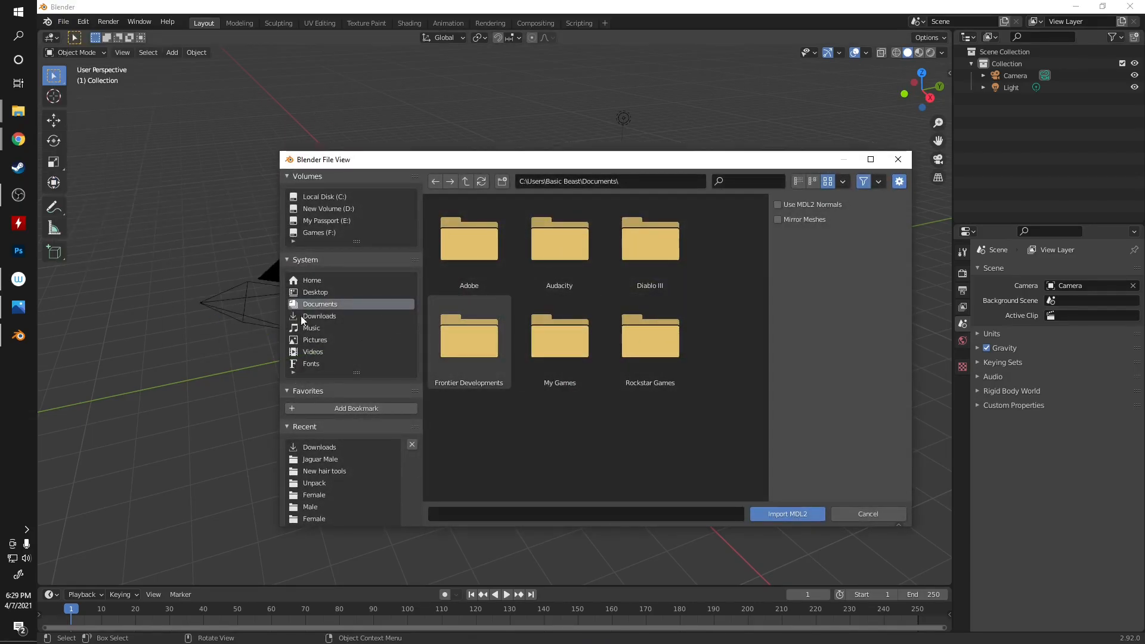
{"action": "left_click", "coordinate": [313, 292]}
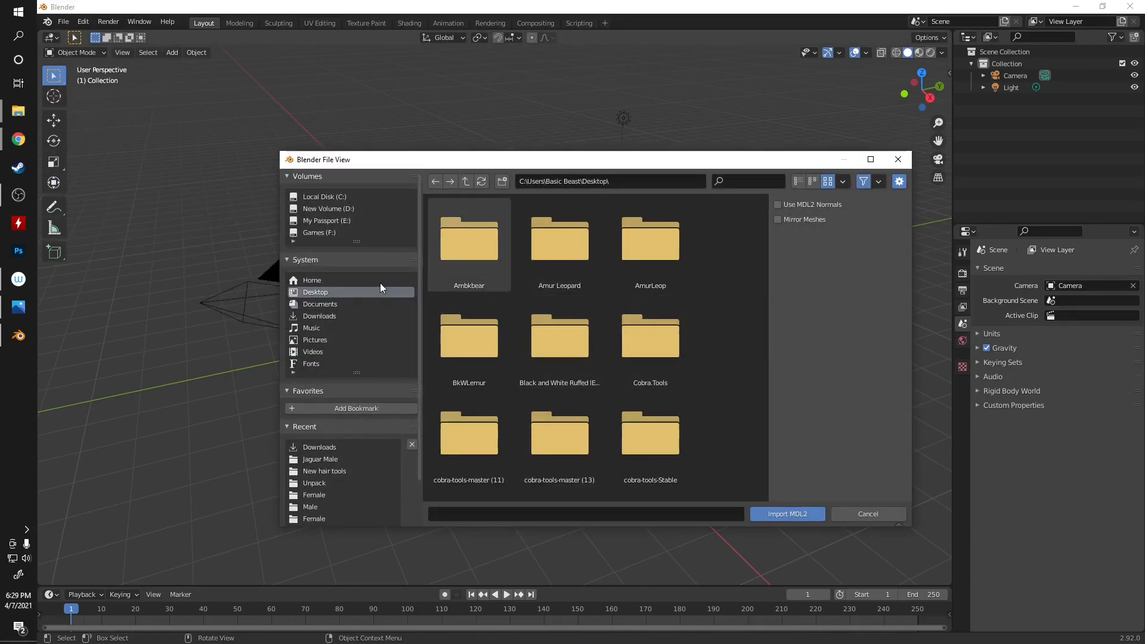
{"action": "scroll", "coordinate": [723, 316], "scroll_direction": "down", "scroll_amount": 5}
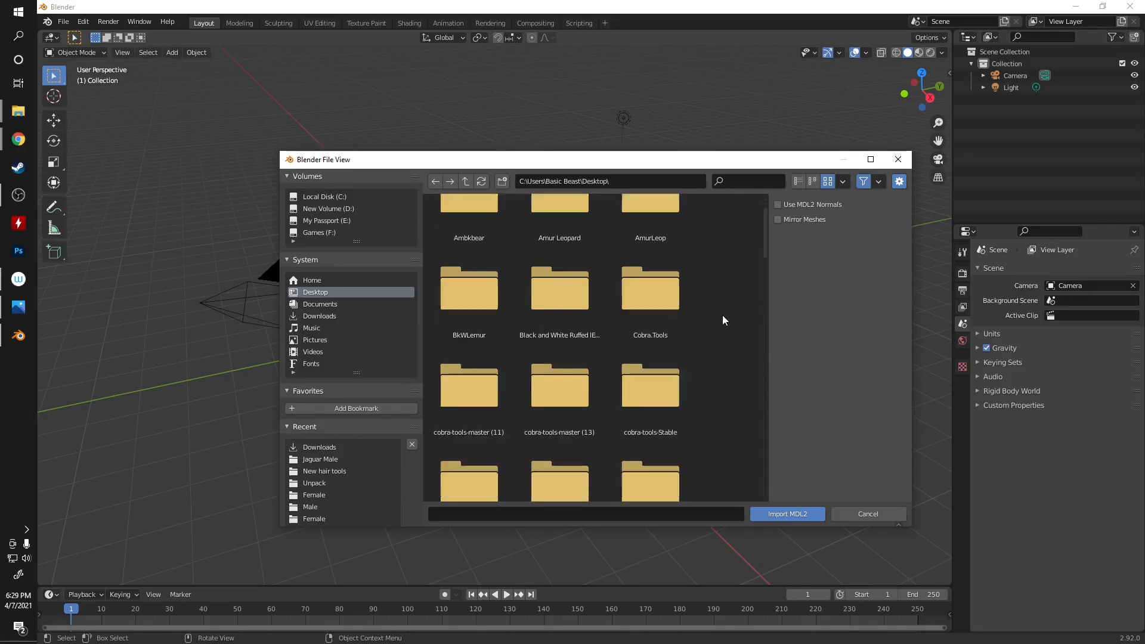
{"action": "scroll", "coordinate": [722, 315], "scroll_direction": "down", "scroll_amount": 5}
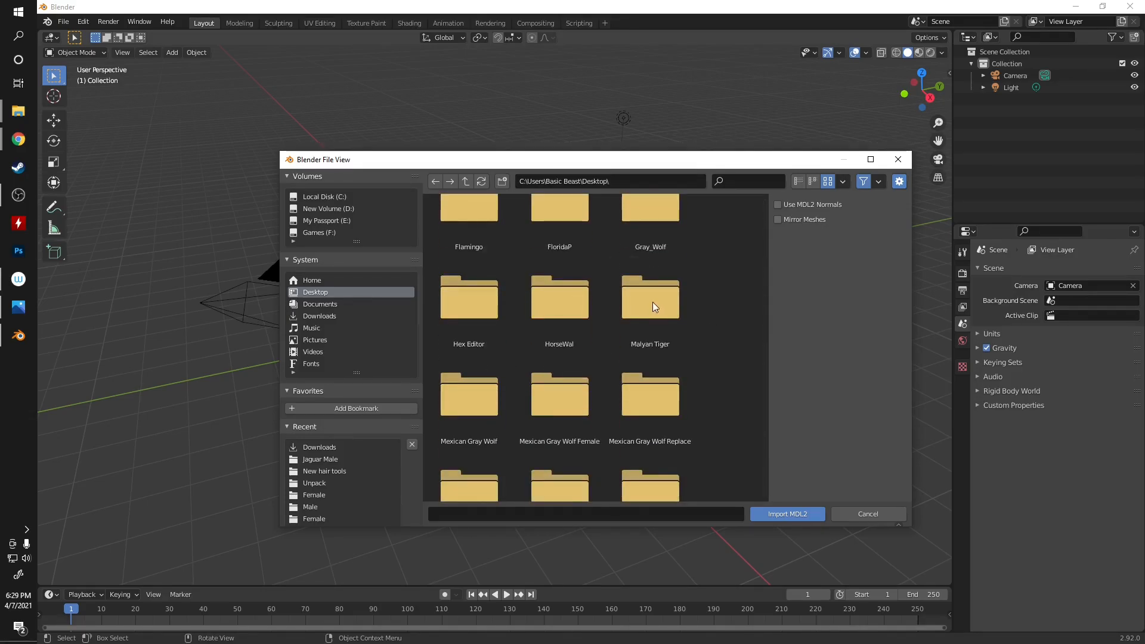
{"action": "double_click", "coordinate": [643, 296]}
{"action": "double_click", "coordinate": [657, 254]}
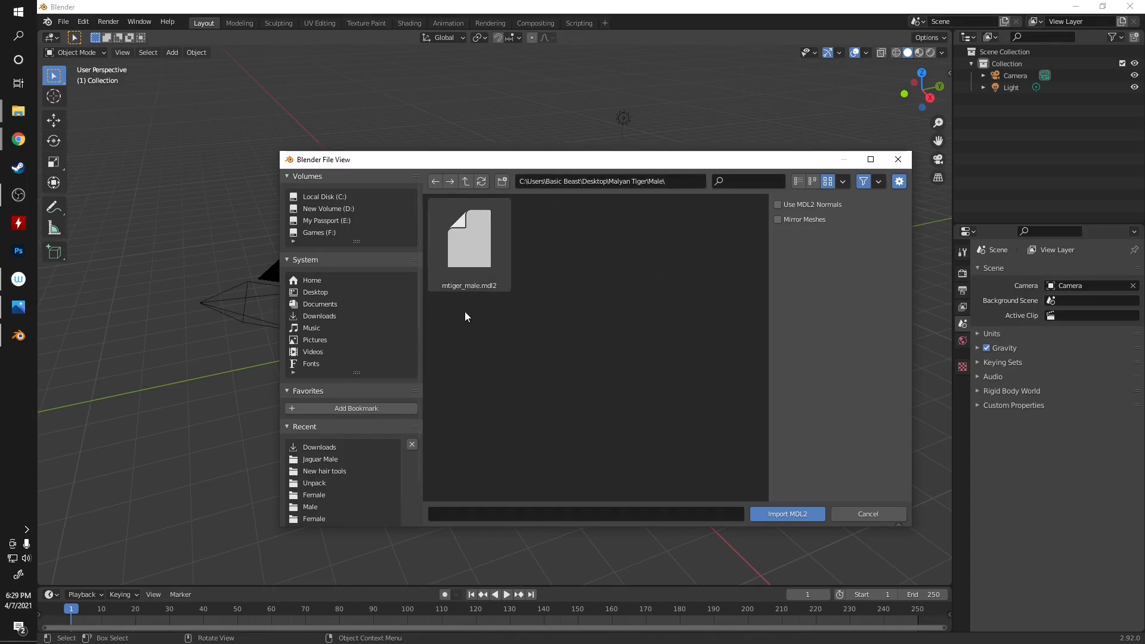
{"action": "left_click", "coordinate": [481, 245]}
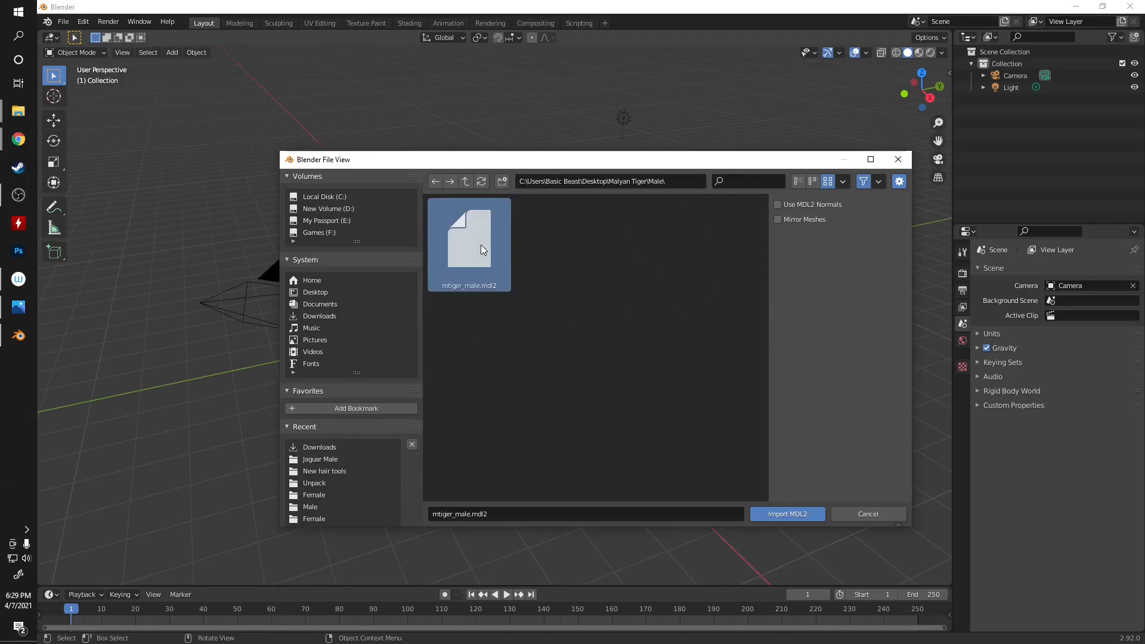
{"action": "left_click", "coordinate": [793, 514]}
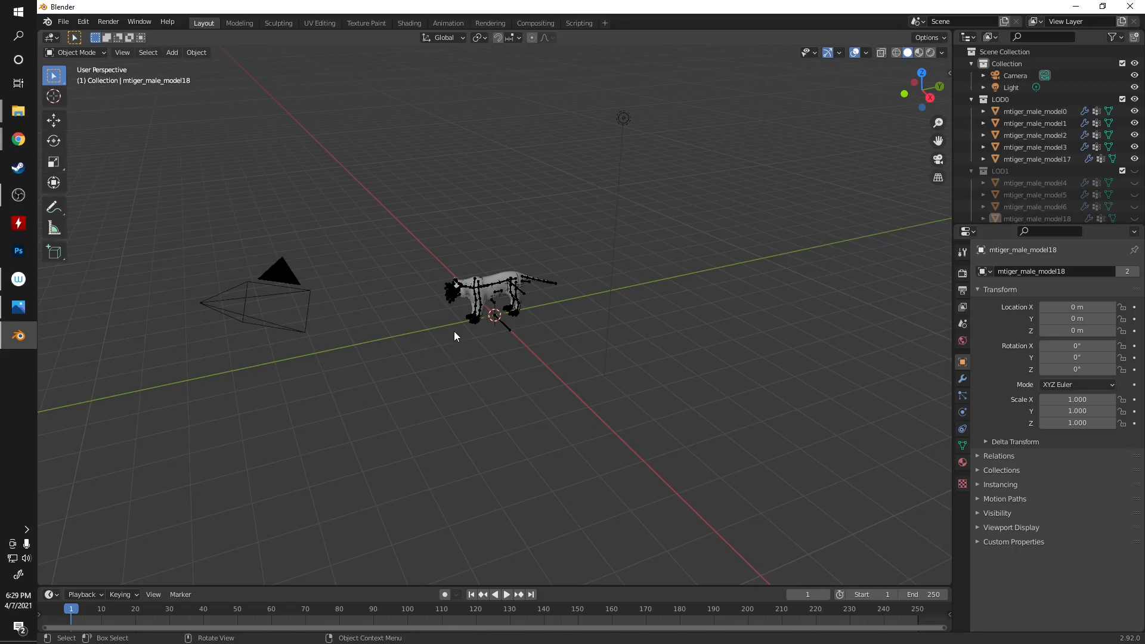
- Examine the imported male tiger's mesh and armature up close from several angles
{"action": "key", "text": "KP_3"}
{"action": "scroll", "coordinate": [441, 303], "scroll_direction": "up", "scroll_amount": 8}
{"action": "middle_click_drag", "start_coordinate": [387, 221], "coordinate": [465, 358]}
{"action": "middle_click_drag", "start_coordinate": [322, 429], "coordinate": [420, 389]}
{"action": "middle_click_drag", "start_coordinate": [376, 436], "coordinate": [537, 358]}
{"action": "scroll", "coordinate": [1057, 179], "scroll_direction": "down", "scroll_amount": 6}
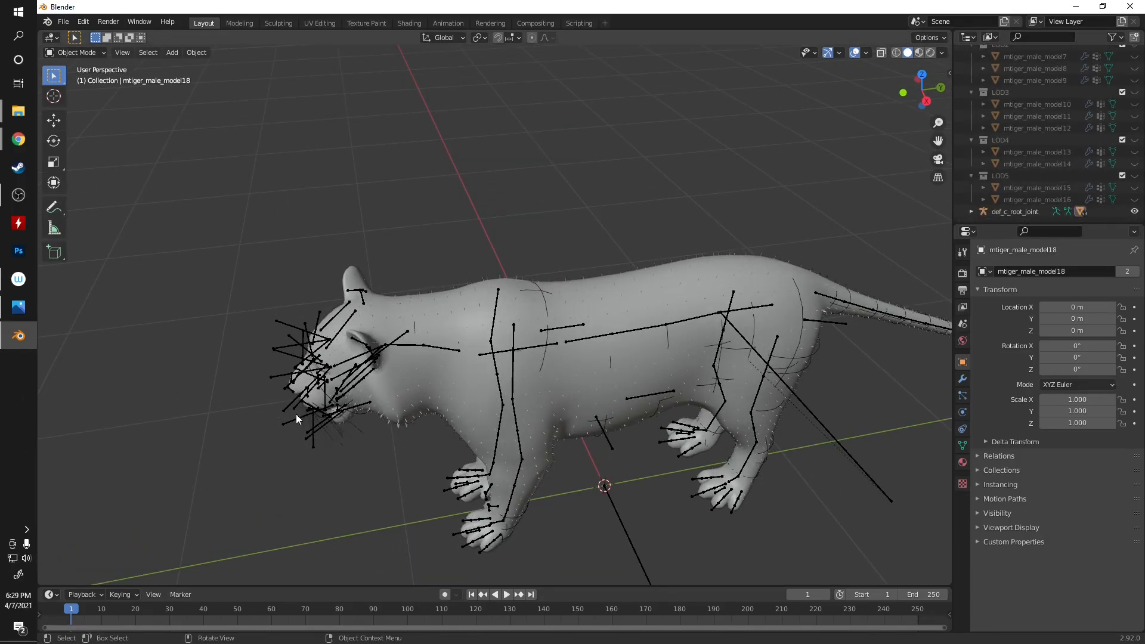
- Hide the def_c_root_joint armature and check the bare tiger mesh from the side
{"action": "left_click", "coordinate": [1134, 212]}
{"action": "middle_click_drag", "start_coordinate": [468, 396], "coordinate": [460, 360]}
{"action": "scroll", "coordinate": [460, 359], "scroll_direction": "up", "scroll_amount": 6}
{"action": "middle_click_drag", "start_coordinate": [497, 271], "coordinate": [552, 315]}
{"action": "scroll", "coordinate": [464, 355], "scroll_direction": "down", "scroll_amount": 4}
- Select the tiger's body mesh mtiger_male_model0 and run Gauge UV Scale from its Cobra Mesh Tools
{"action": "left_click", "coordinate": [475, 343]}
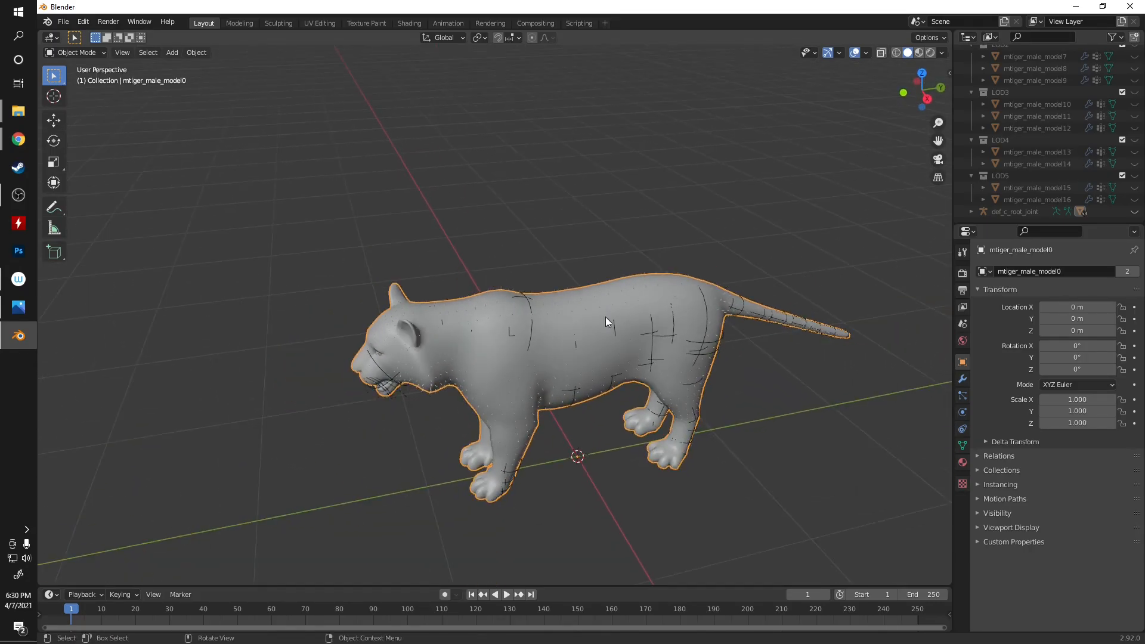
{"action": "left_click", "coordinate": [961, 446]}
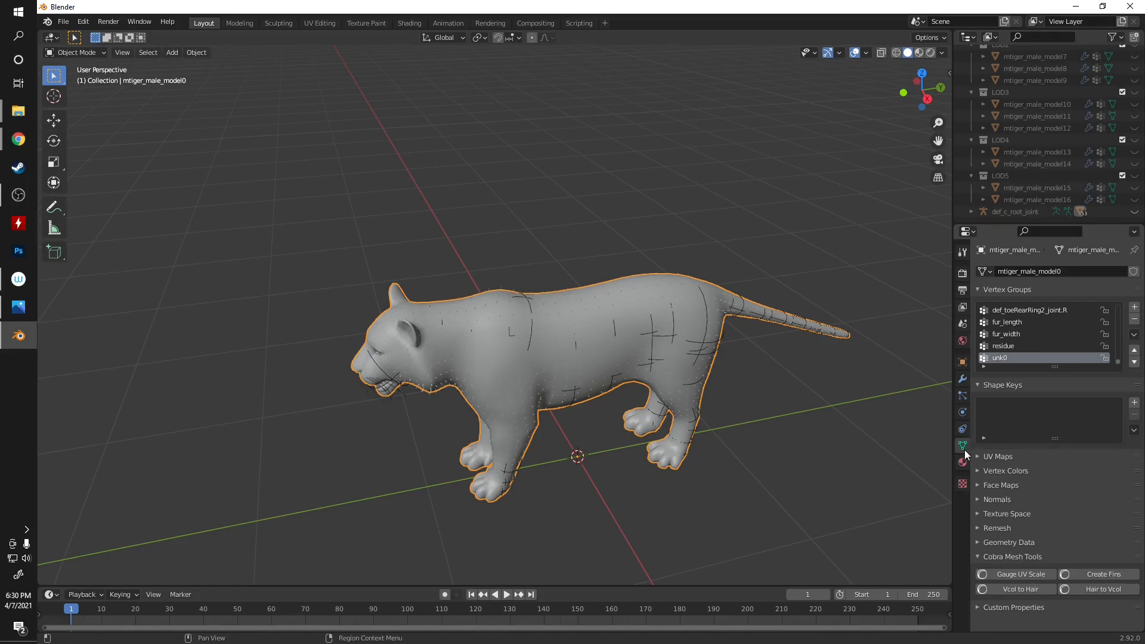
{"action": "left_click", "coordinate": [1041, 576]}
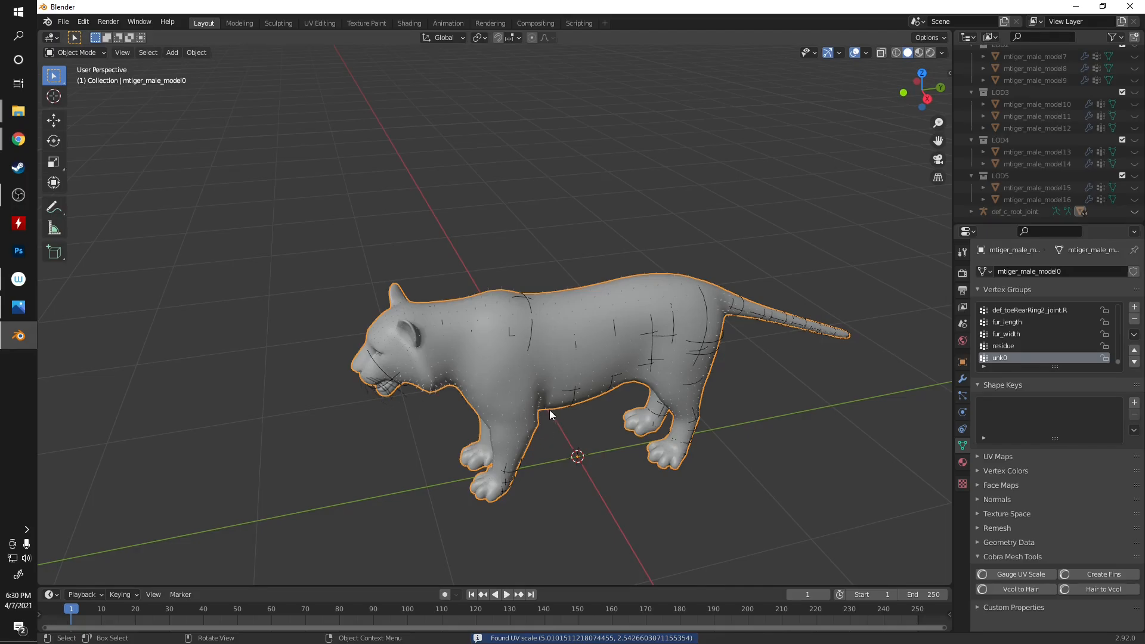
- Examine the body mesh and the fur guide marks along its flank in perspective and in the right orthographic view
{"action": "middle_click_drag", "start_coordinate": [551, 411], "coordinate": [591, 417]}
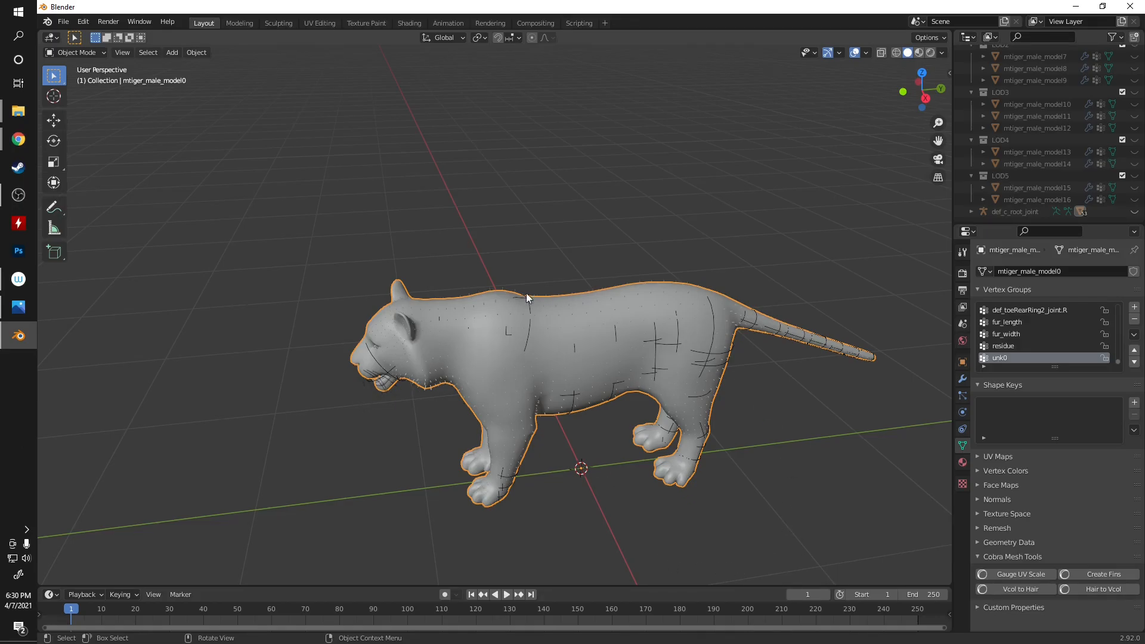
{"action": "middle_click_drag", "start_coordinate": [386, 410], "coordinate": [529, 453]}
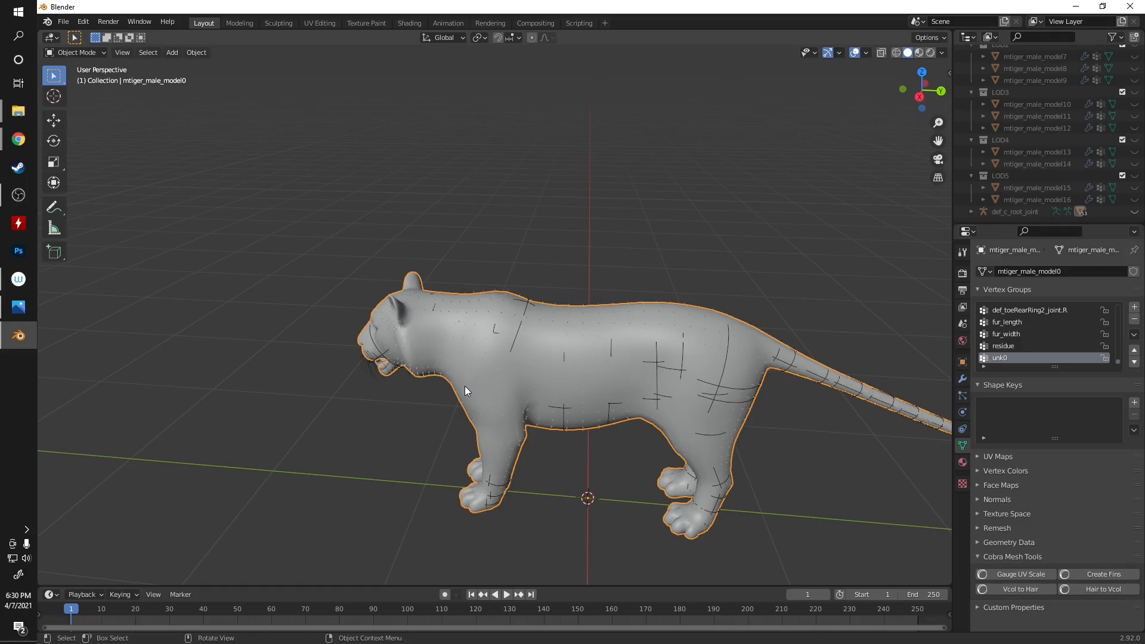
{"action": "mouse_move", "coordinate": [439, 329]}
{"action": "middle_mouse_down"}
{"action": "mouse_move", "coordinate": [447, 304]}
{"action": "mouse_move", "coordinate": [491, 329]}
{"action": "mouse_move", "coordinate": [604, 289]}
{"action": "mouse_move", "coordinate": [586, 310]}
{"action": "mouse_move", "coordinate": [440, 317]}
{"action": "middle_mouse_up"}
{"action": "middle_click_drag", "start_coordinate": [518, 353], "coordinate": [417, 234], "text": "shift"}
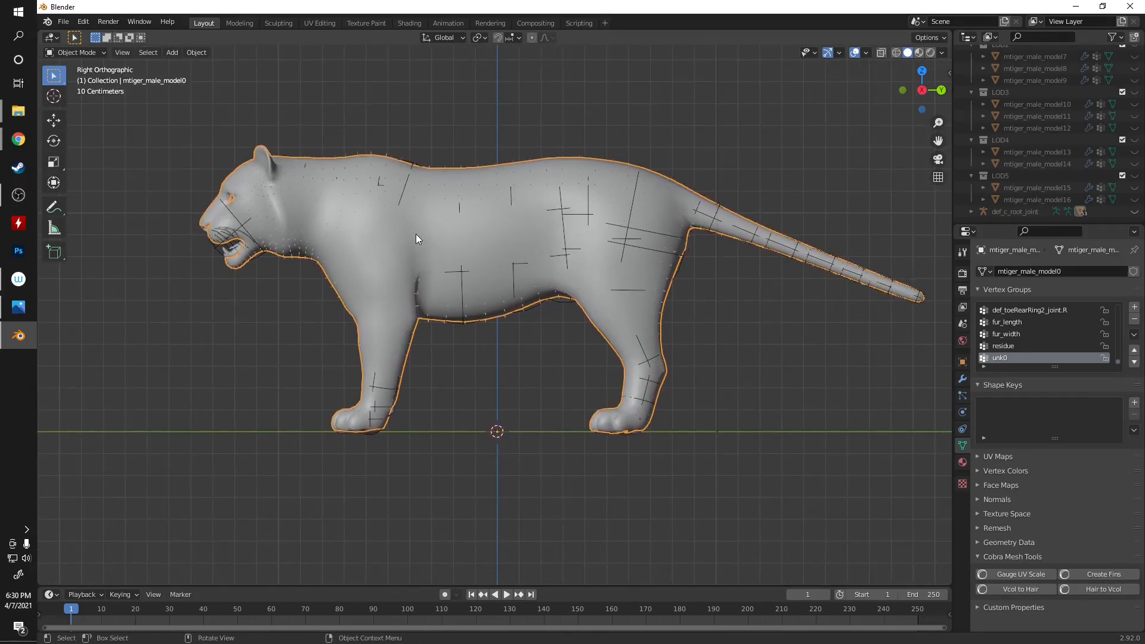
{"action": "scroll", "coordinate": [416, 234], "scroll_direction": "down", "scroll_amount": 2}
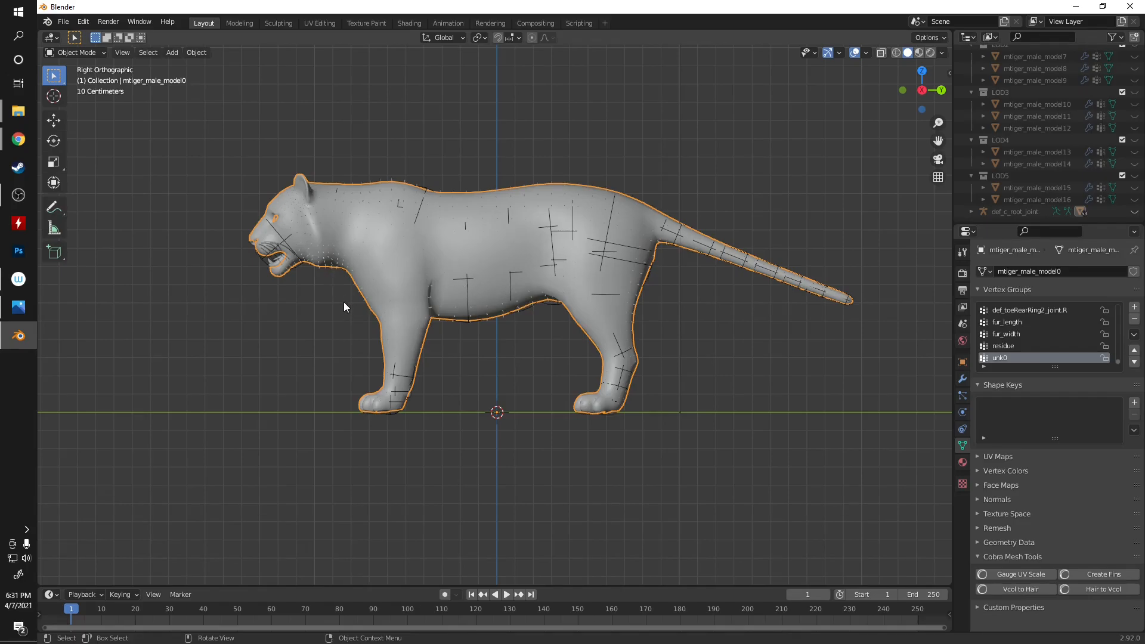
{"action": "scroll", "coordinate": [405, 286], "scroll_direction": "up", "scroll_amount": 3}
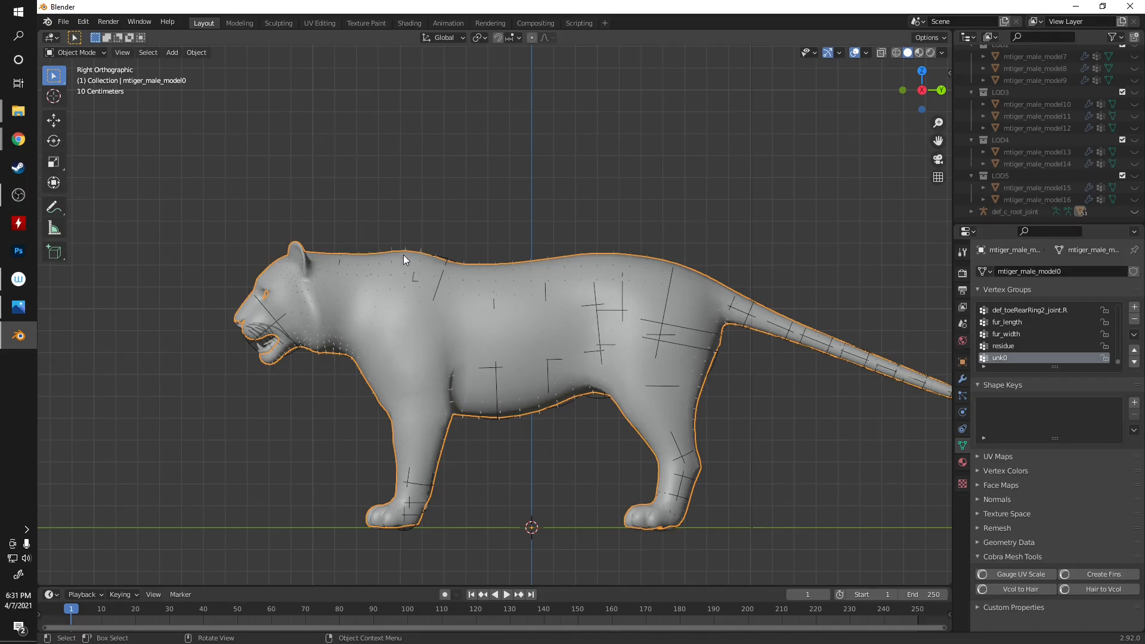
{"action": "scroll", "coordinate": [291, 319], "scroll_direction": "down", "scroll_amount": 2}
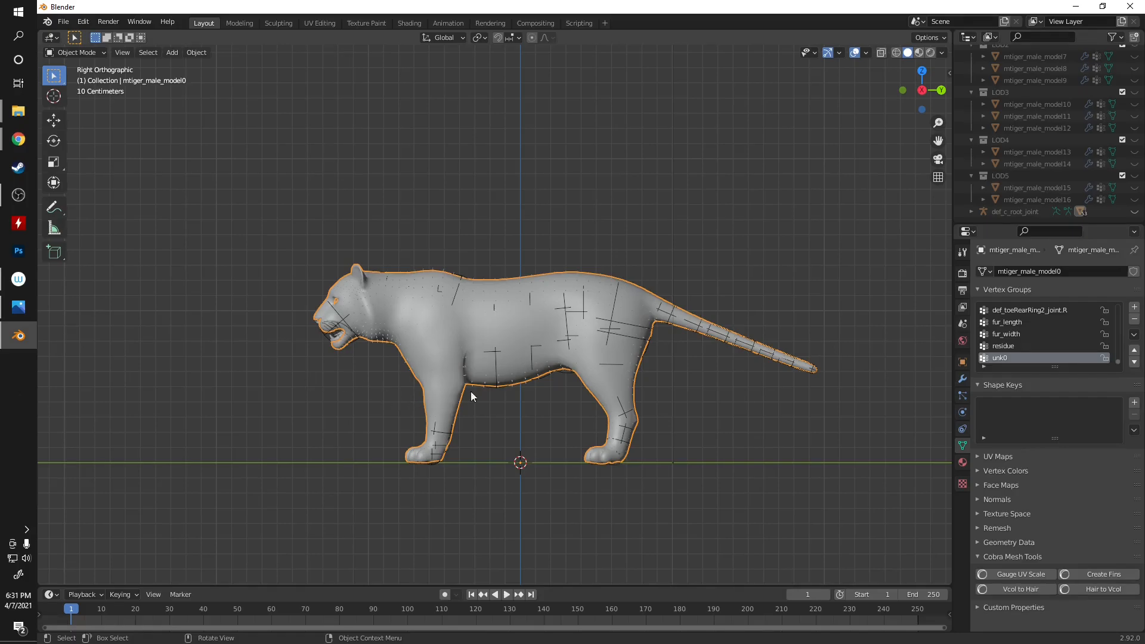
{"action": "scroll", "coordinate": [478, 389], "scroll_direction": "up", "scroll_amount": 3}
- Compare the tiger's proportions in the top, front and right orthographic views, ending on the front view
{"action": "middle_click_drag", "start_coordinate": [391, 323], "coordinate": [564, 428]}
{"action": "key", "text": "KP_7"}
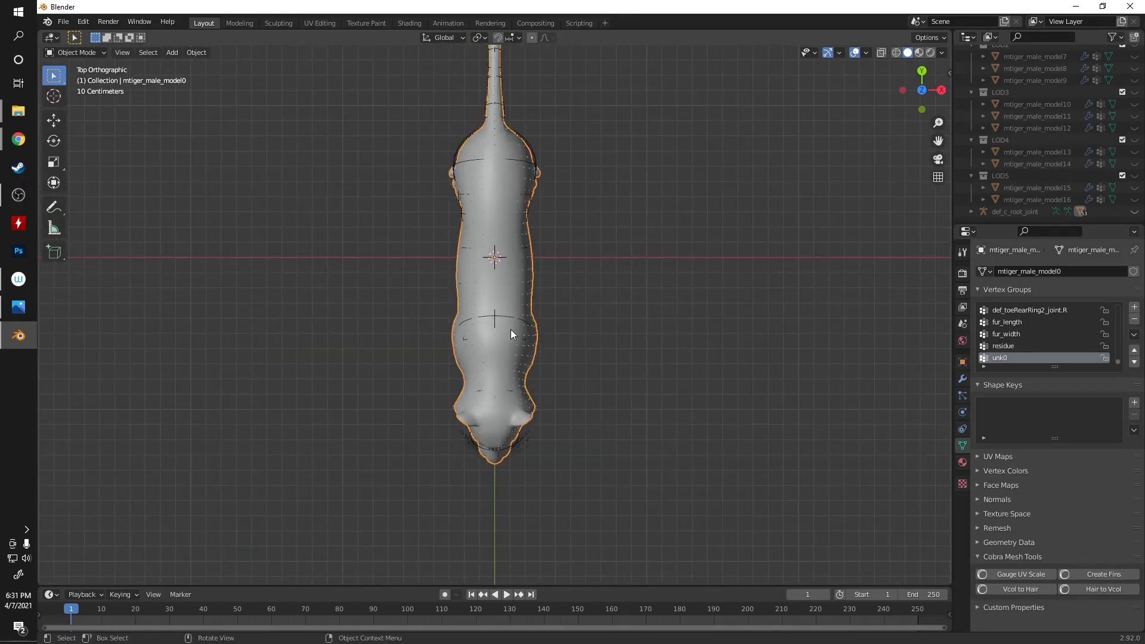
{"action": "key", "text": "KP_1"}
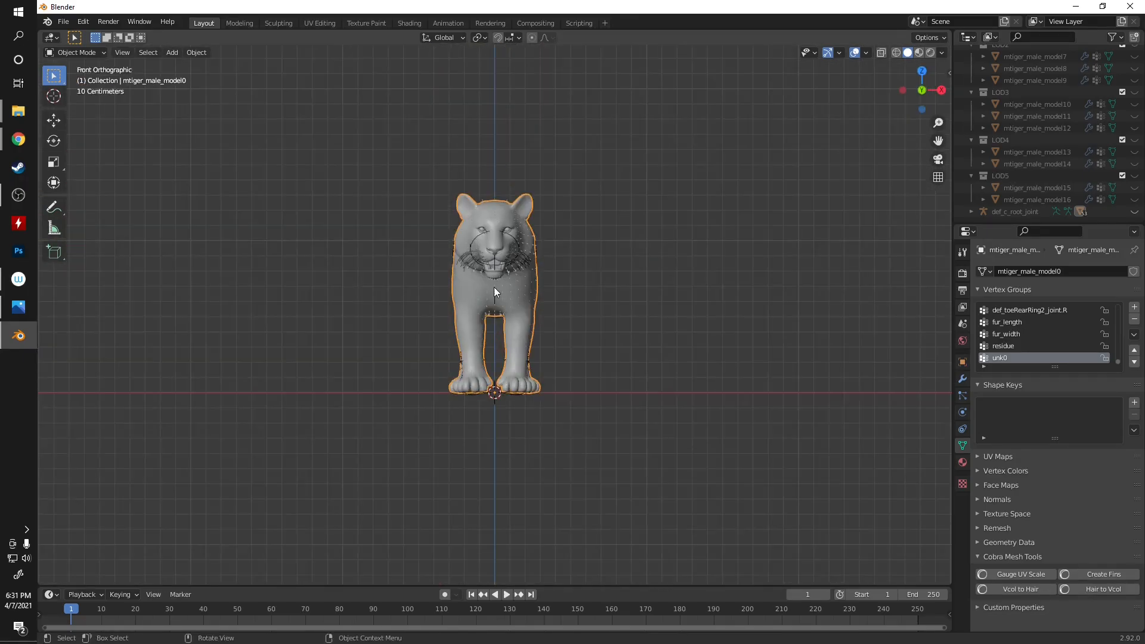
{"action": "scroll", "coordinate": [494, 283], "scroll_direction": "up", "scroll_amount": 3}
{"action": "key", "text": "KP_7"}
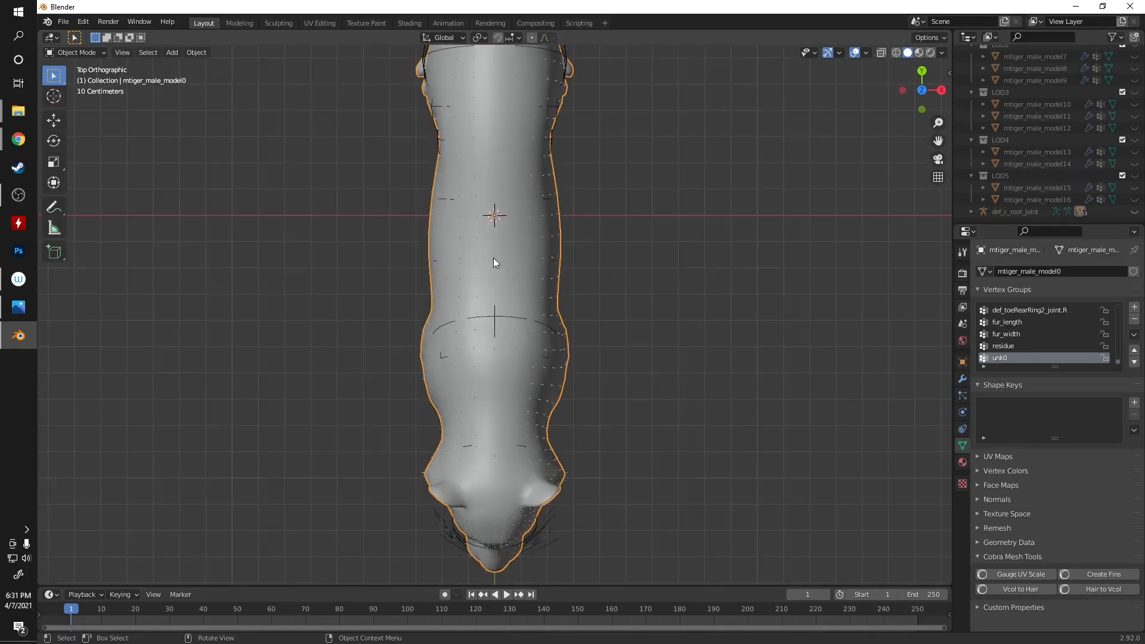
{"action": "scroll", "coordinate": [517, 321], "scroll_direction": "down", "scroll_amount": 6}
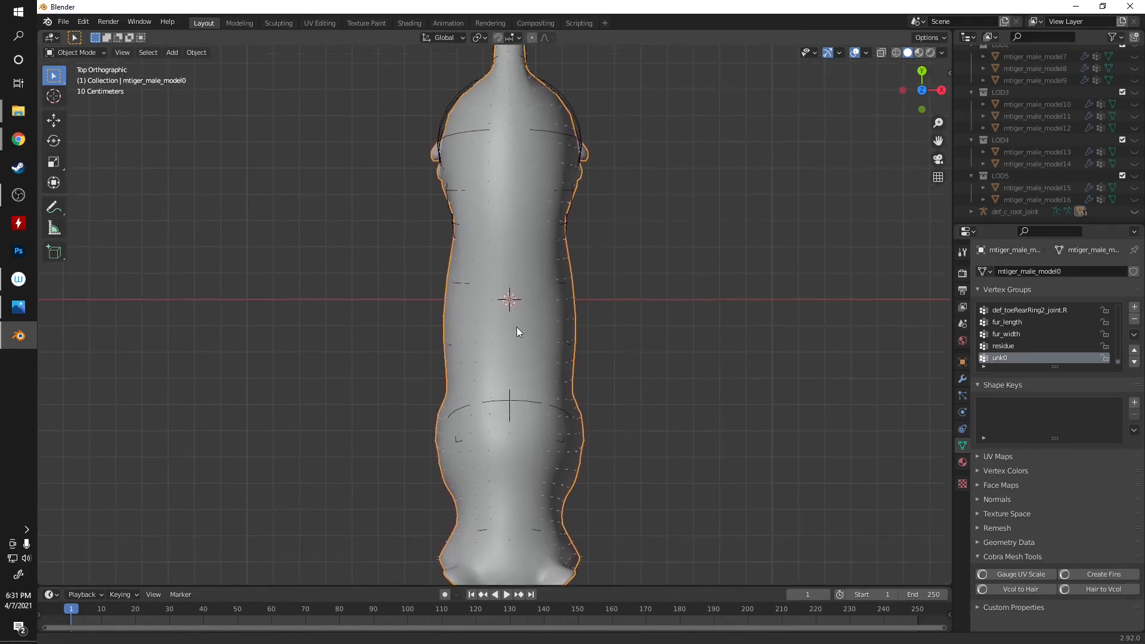
{"action": "scroll", "coordinate": [515, 334], "scroll_direction": "up", "scroll_amount": 3}
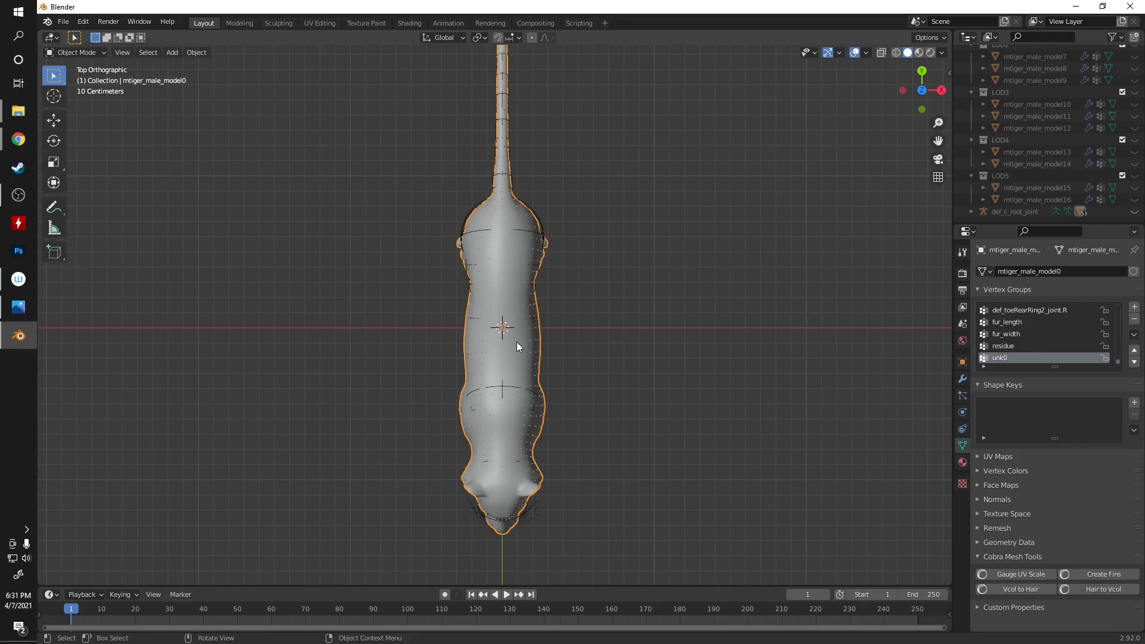
{"action": "key", "text": "KP_3"}
{"action": "scroll", "coordinate": [461, 340], "scroll_direction": "up", "scroll_amount": 5}
{"action": "middle_click_drag", "start_coordinate": [564, 345], "coordinate": [592, 366], "text": "shift"}
{"action": "middle_click_drag", "start_coordinate": [675, 359], "coordinate": [567, 342], "text": "shift"}
{"action": "scroll", "coordinate": [485, 391], "scroll_direction": "down", "scroll_amount": 2}
{"action": "scroll", "coordinate": [492, 313], "scroll_direction": "up", "scroll_amount": 3}
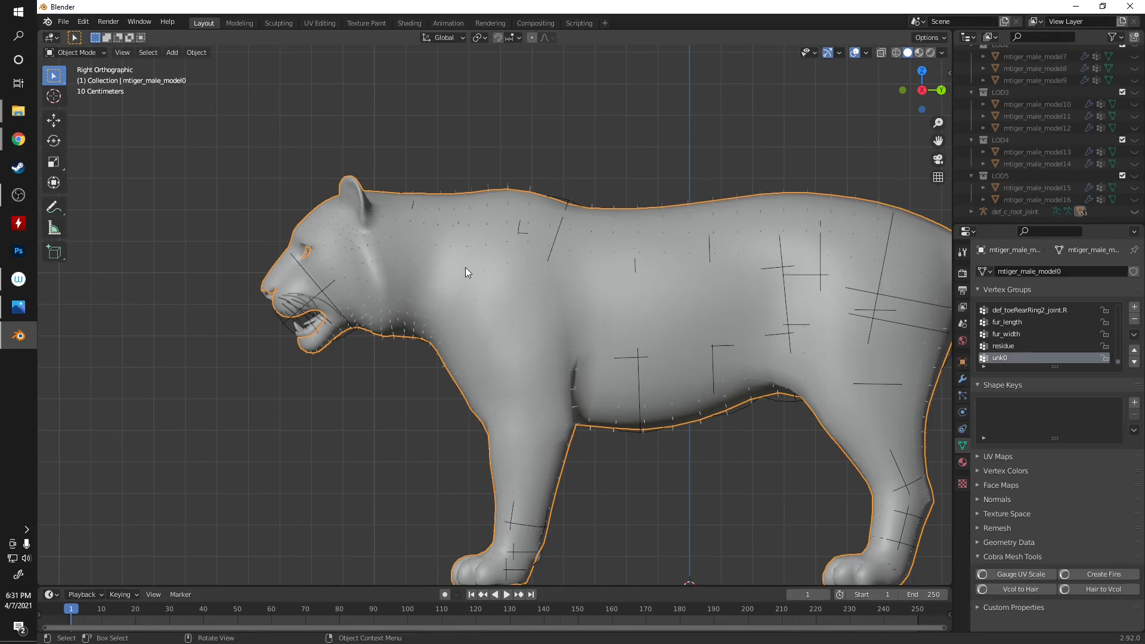
{"action": "key", "text": "KP_1"}
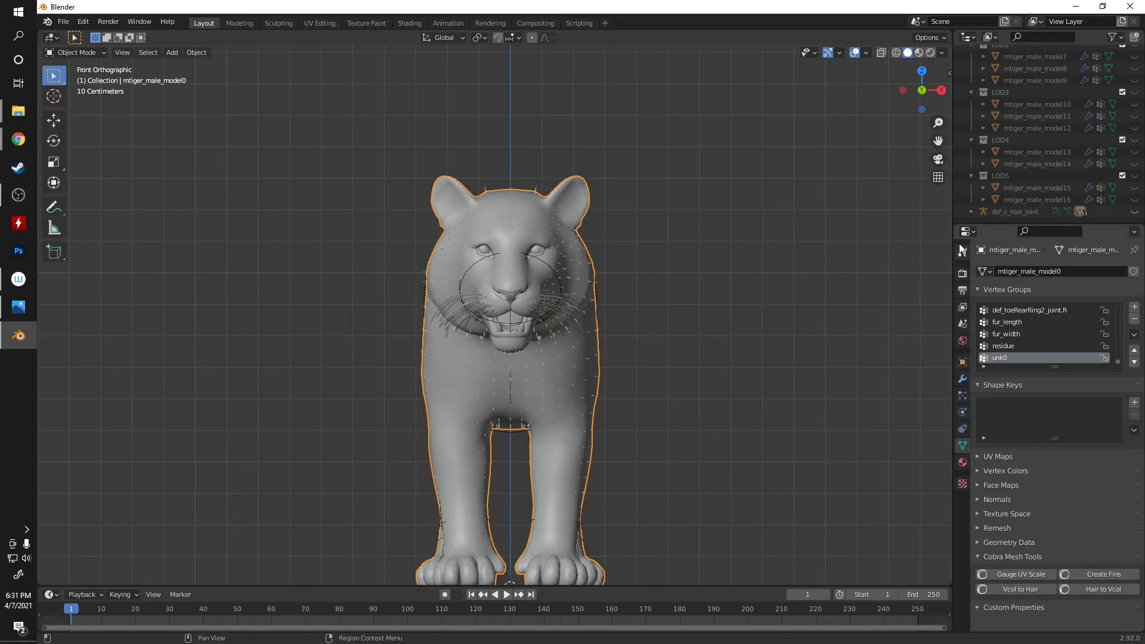
- Check the body mesh's material, texture and hair particle settings, and return to its mesh data in the right orthographic view
{"action": "left_click", "coordinate": [963, 463]}
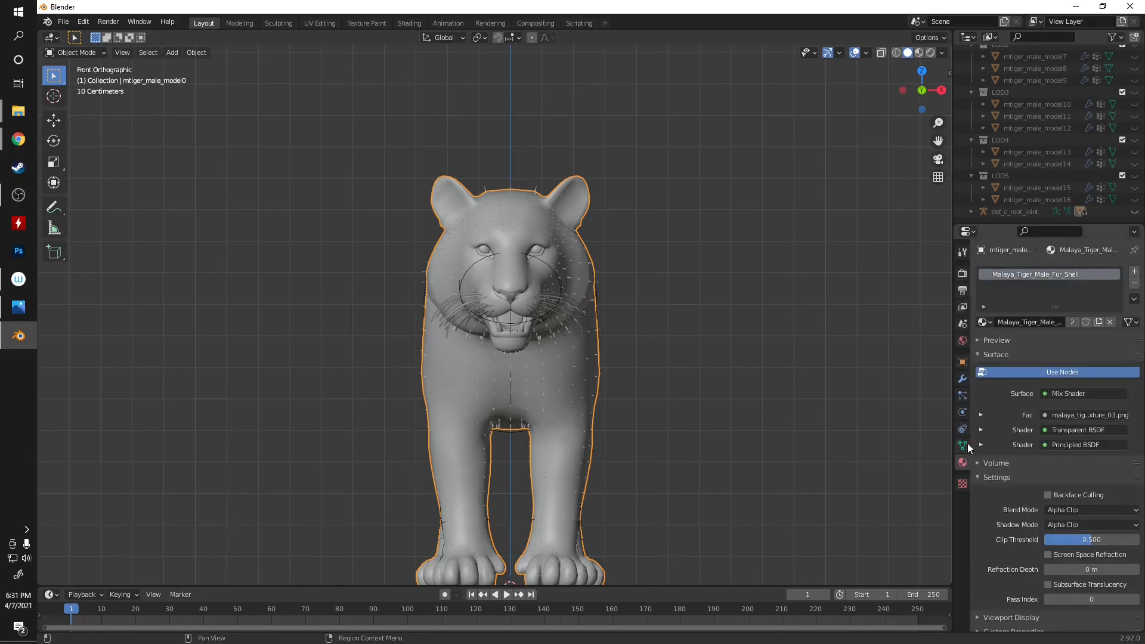
{"action": "left_click", "coordinate": [964, 484]}
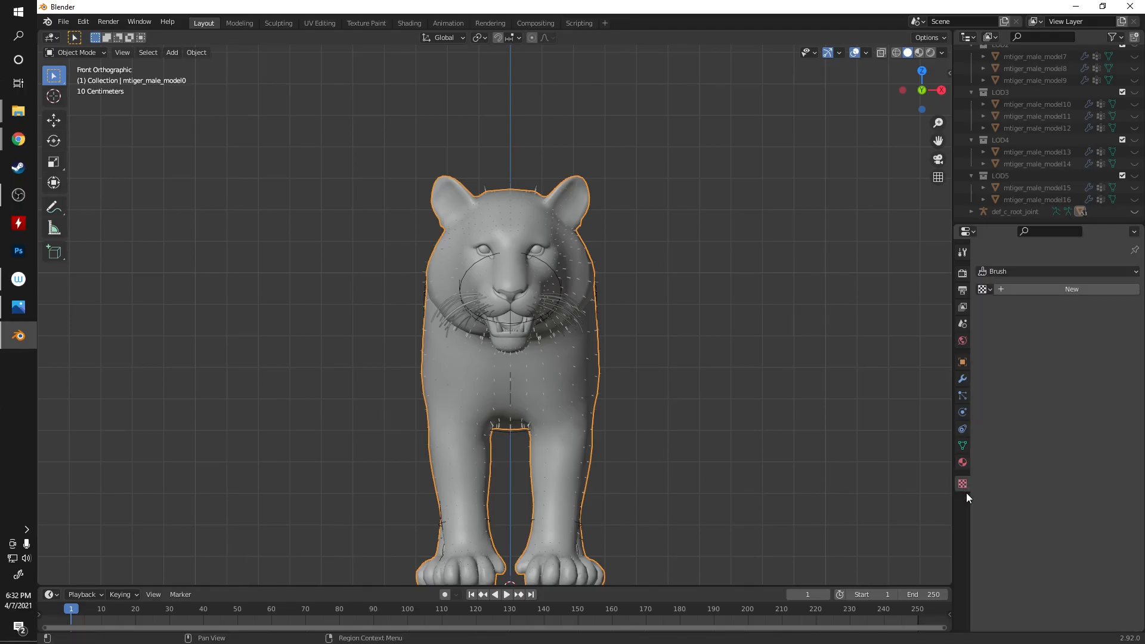
{"action": "left_click", "coordinate": [962, 396]}
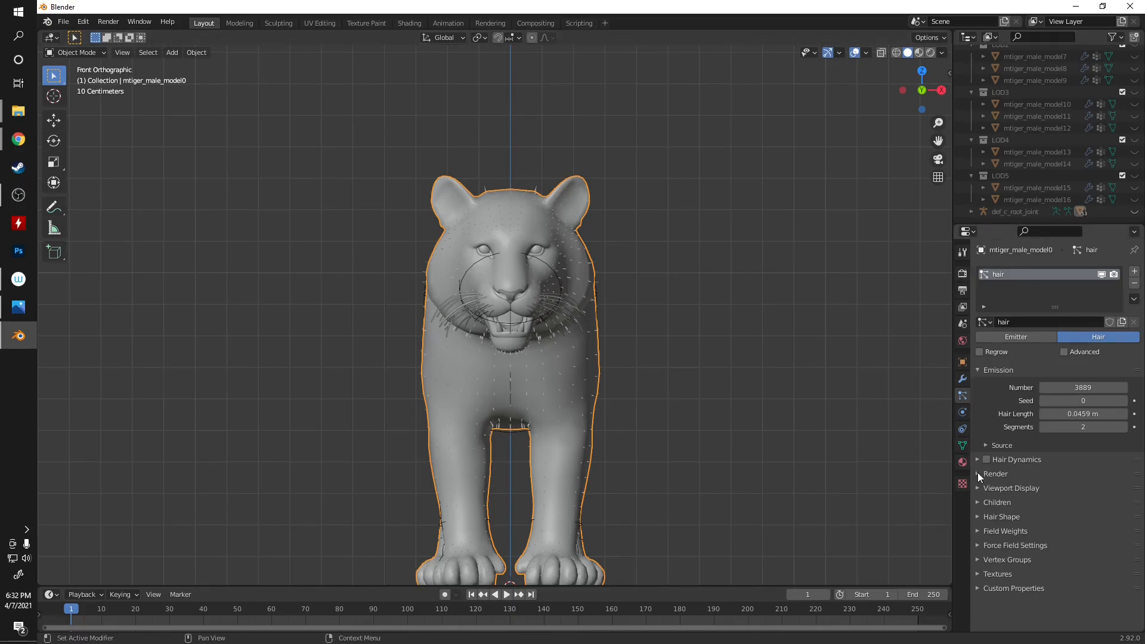
{"action": "left_click", "coordinate": [962, 447]}
{"action": "key", "text": "KP_3"}
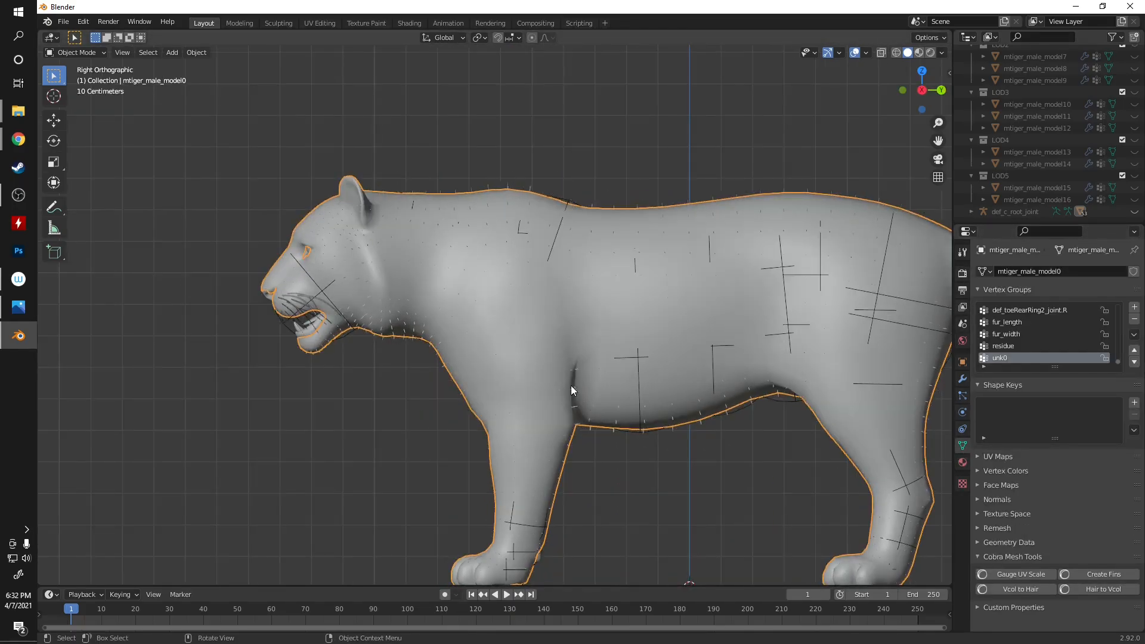
{"action": "scroll", "coordinate": [470, 335], "scroll_direction": "down", "scroll_amount": 5}
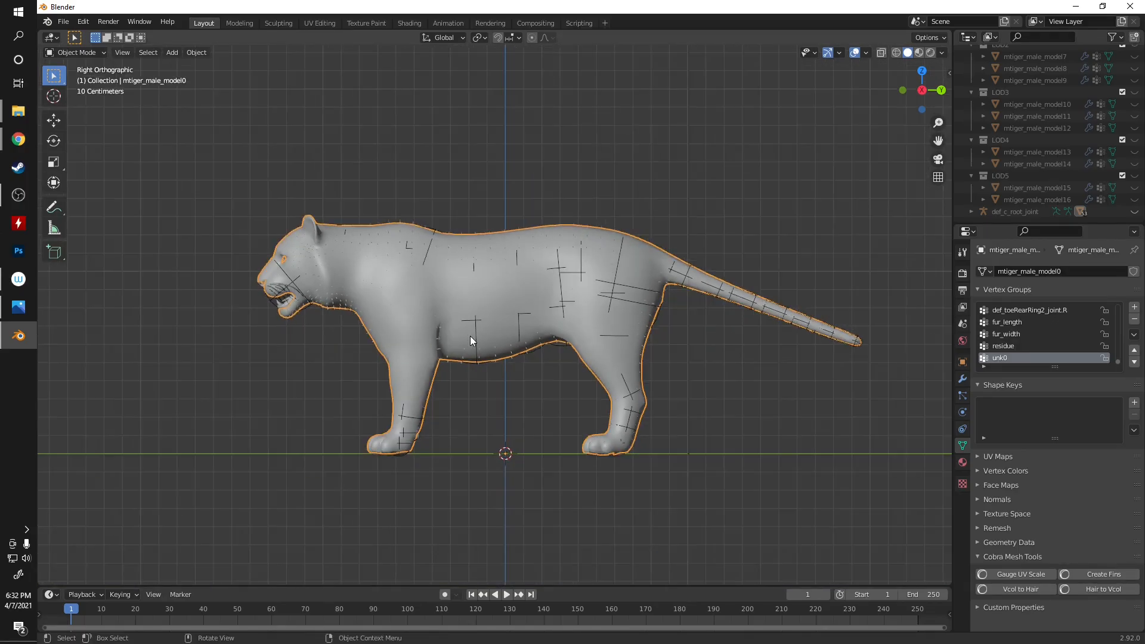
{"action": "scroll", "coordinate": [489, 340], "scroll_direction": "up", "scroll_amount": 2}
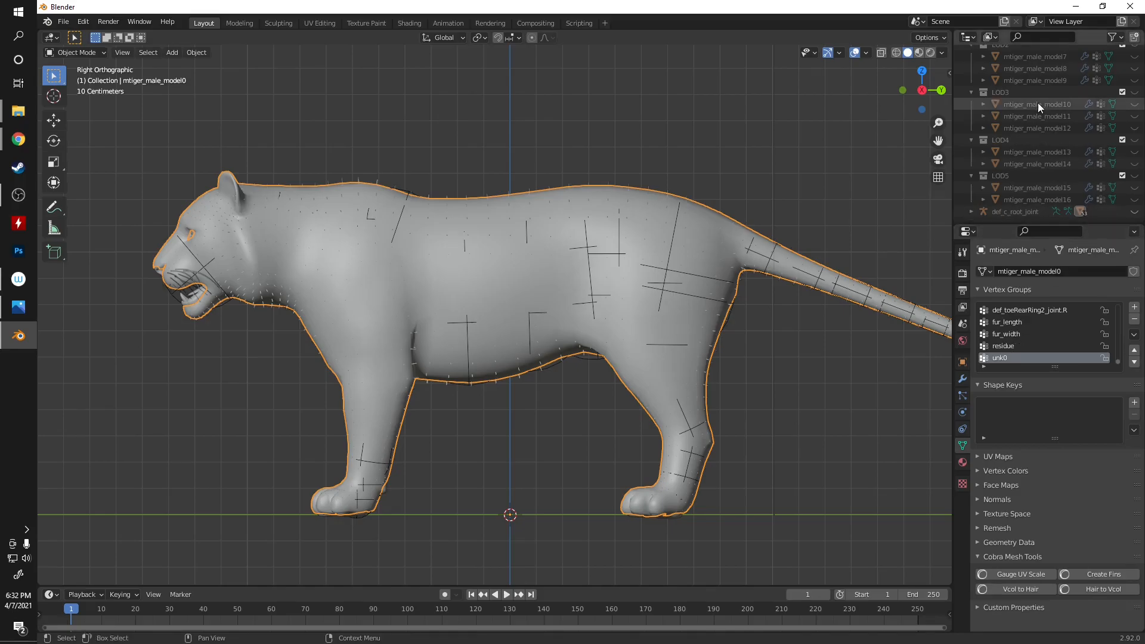
- Look through the LOD collections, briefly toggling the visibility of mtiger_male_model4, mtiger_male_model7 and mtiger_male_model13
{"action": "scroll", "coordinate": [1041, 107], "scroll_direction": "up", "scroll_amount": 6}
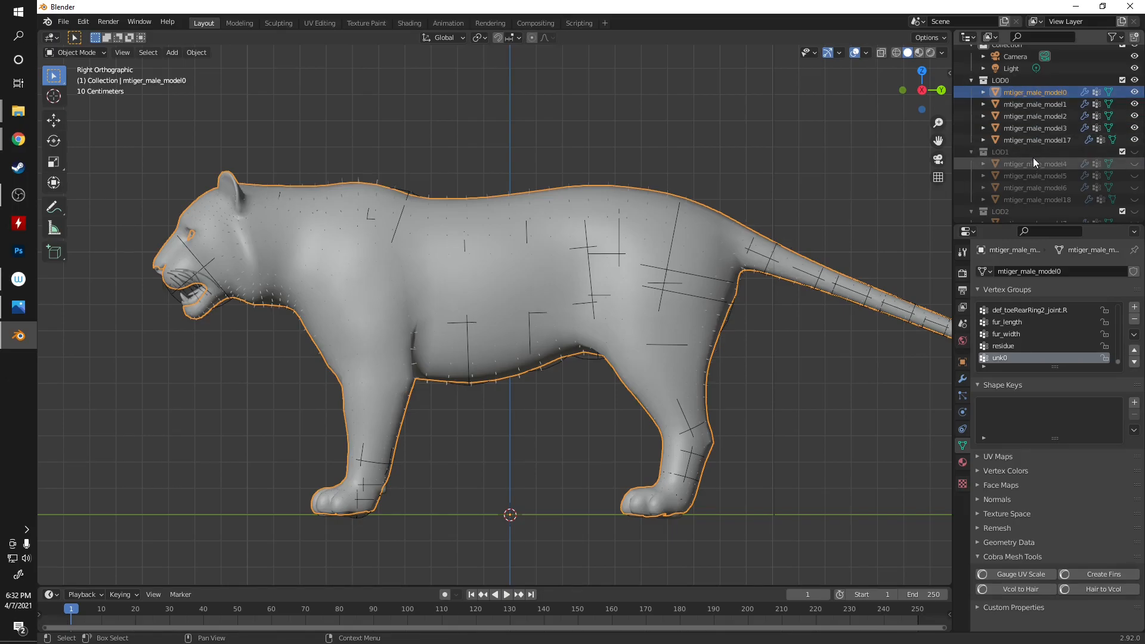
{"action": "scroll", "coordinate": [1033, 158], "scroll_direction": "down", "scroll_amount": 4}
{"action": "scroll", "coordinate": [1035, 169], "scroll_direction": "up", "scroll_amount": 3}
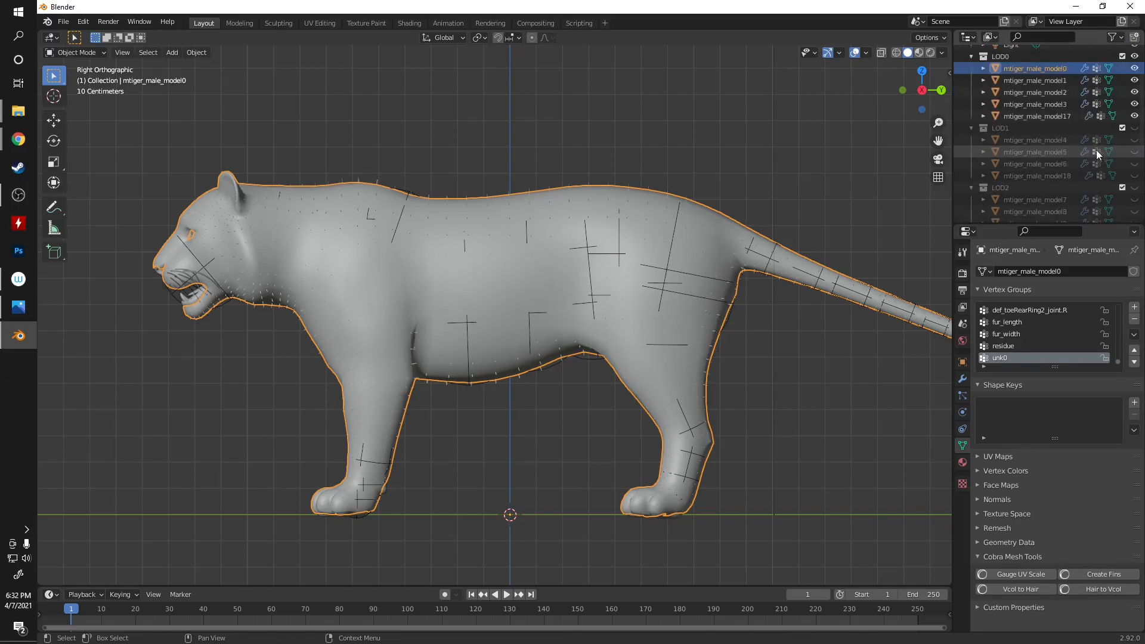
{"action": "left_click", "coordinate": [1135, 141]}
{"action": "left_click", "coordinate": [1136, 141]}
{"action": "scroll", "coordinate": [1071, 157], "scroll_direction": "down", "scroll_amount": 2}
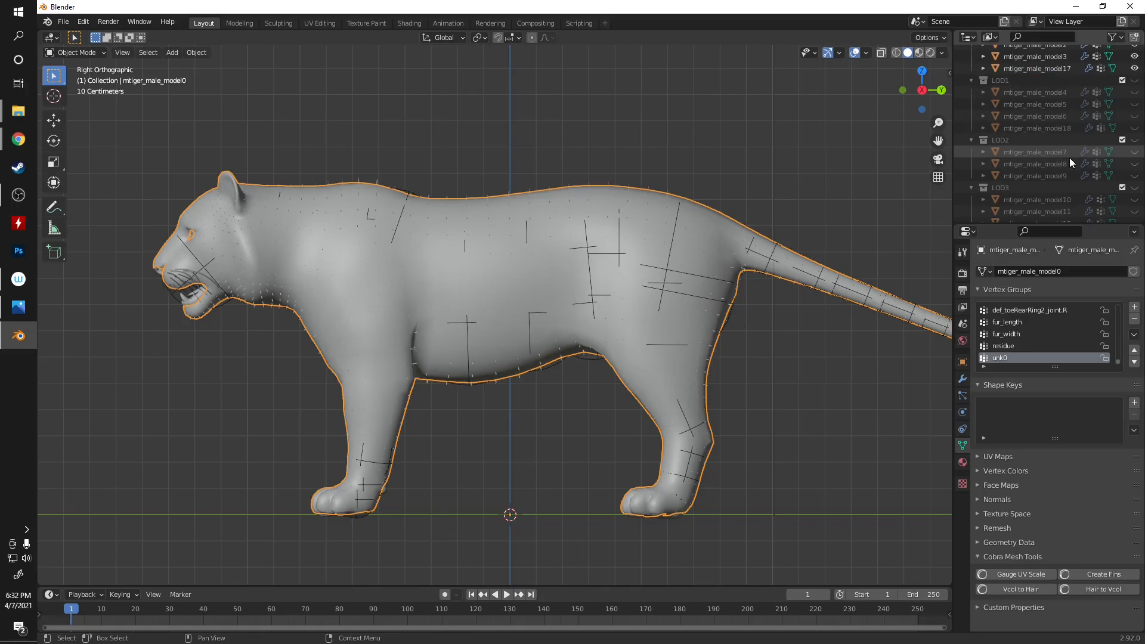
{"action": "left_click", "coordinate": [1136, 152]}
{"action": "left_click", "coordinate": [1136, 153]}
{"action": "scroll", "coordinate": [1113, 158], "scroll_direction": "down", "scroll_amount": 3}
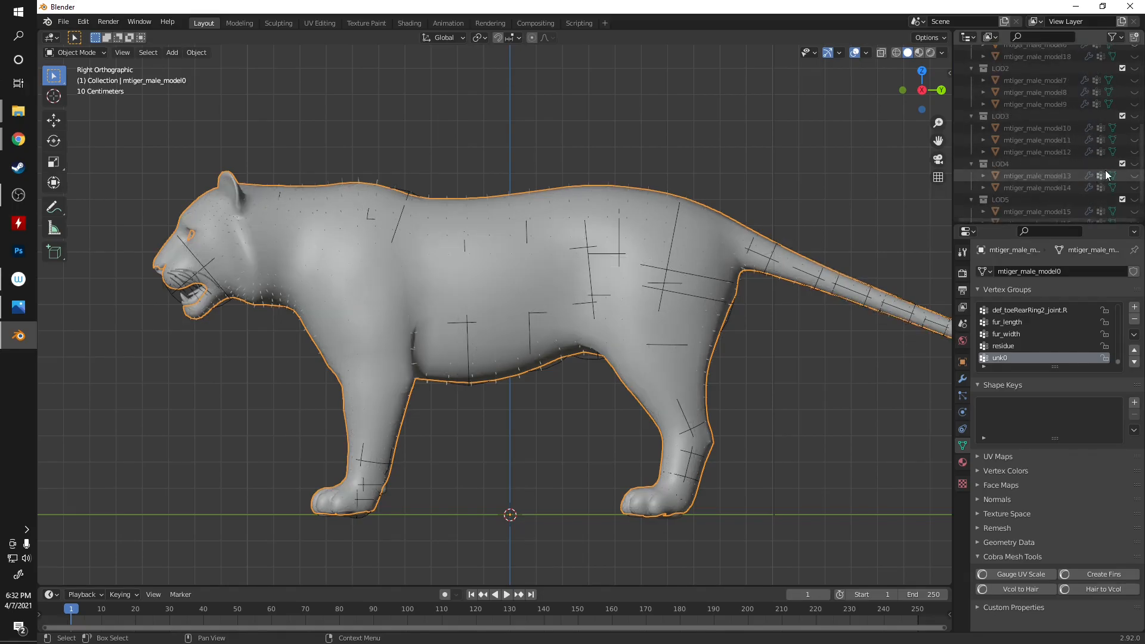
{"action": "left_click", "coordinate": [1134, 175]}
{"action": "left_click", "coordinate": [1135, 176]}
{"action": "scroll", "coordinate": [1051, 182], "scroll_direction": "up", "scroll_amount": 7}
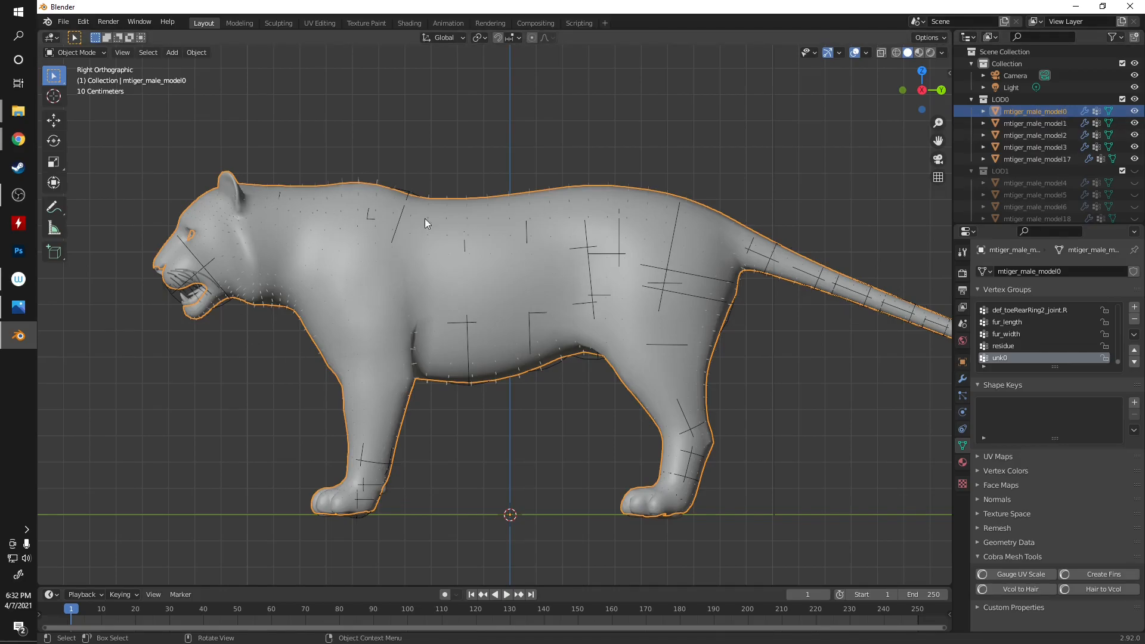
- Select mtiger_male_model1 in LOD0 and examine which parts of the tiger's face and paws it covers
{"action": "left_click", "coordinate": [1044, 123]}
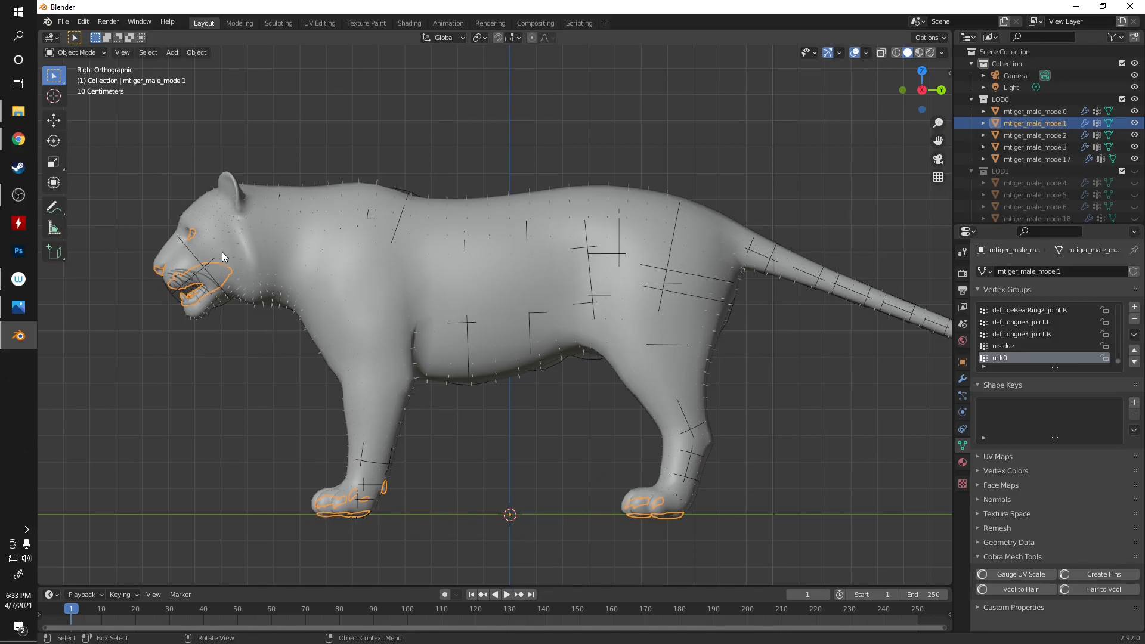
{"action": "middle_click_drag", "start_coordinate": [191, 238], "coordinate": [330, 303]}
{"action": "scroll", "coordinate": [411, 248], "scroll_direction": "up", "scroll_amount": 5}
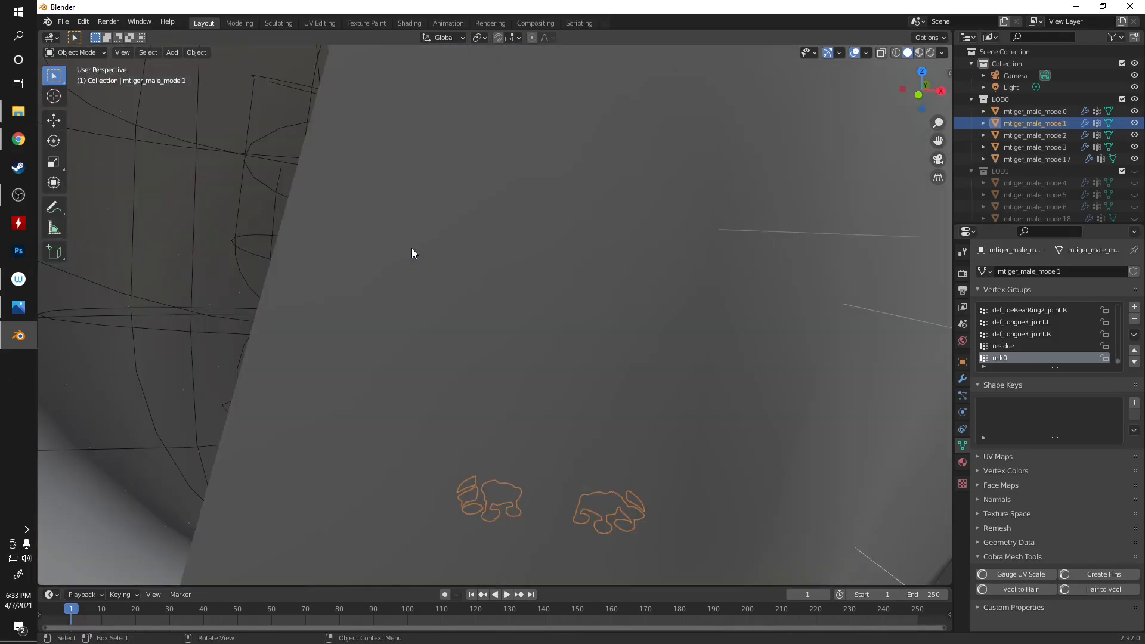
{"action": "scroll", "coordinate": [411, 248], "scroll_direction": "down", "scroll_amount": 2}
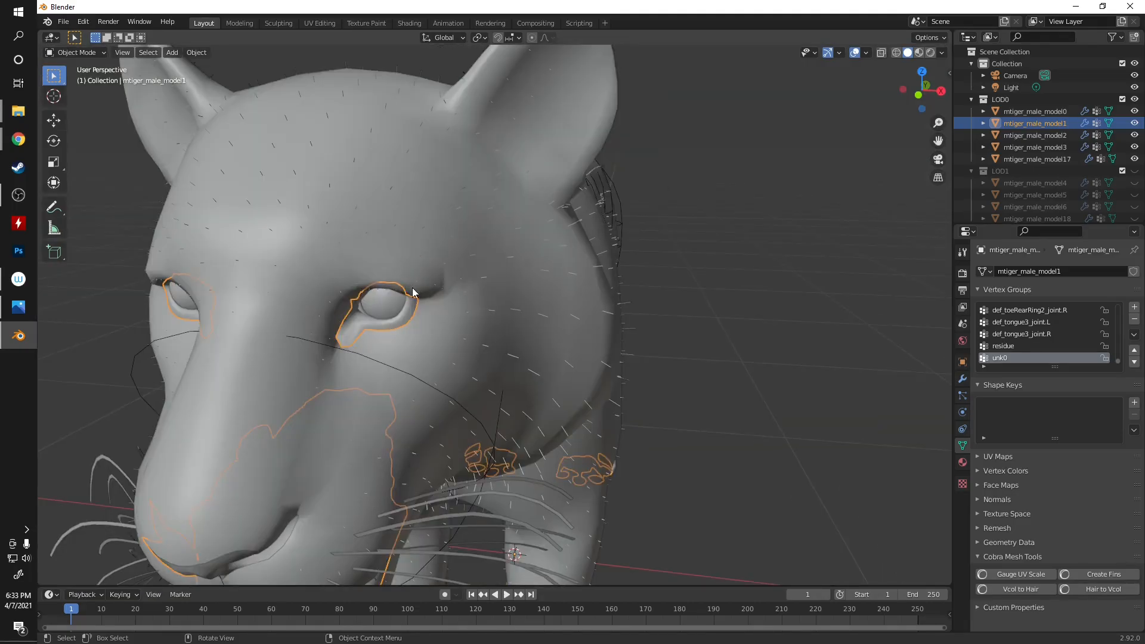
{"action": "middle_click_drag", "start_coordinate": [362, 370], "coordinate": [178, 371]}
- Select mtiger_male_model2 in LOD0 and examine the eyeball mesh up close from the front
{"action": "left_click", "coordinate": [1036, 136]}
{"action": "middle_click_drag", "start_coordinate": [556, 310], "coordinate": [481, 318]}
{"action": "scroll", "coordinate": [395, 248], "scroll_direction": "up", "scroll_amount": 5}
{"action": "scroll", "coordinate": [395, 248], "scroll_direction": "down", "scroll_amount": 5}
{"action": "middle_click_drag", "start_coordinate": [347, 242], "coordinate": [374, 245]}
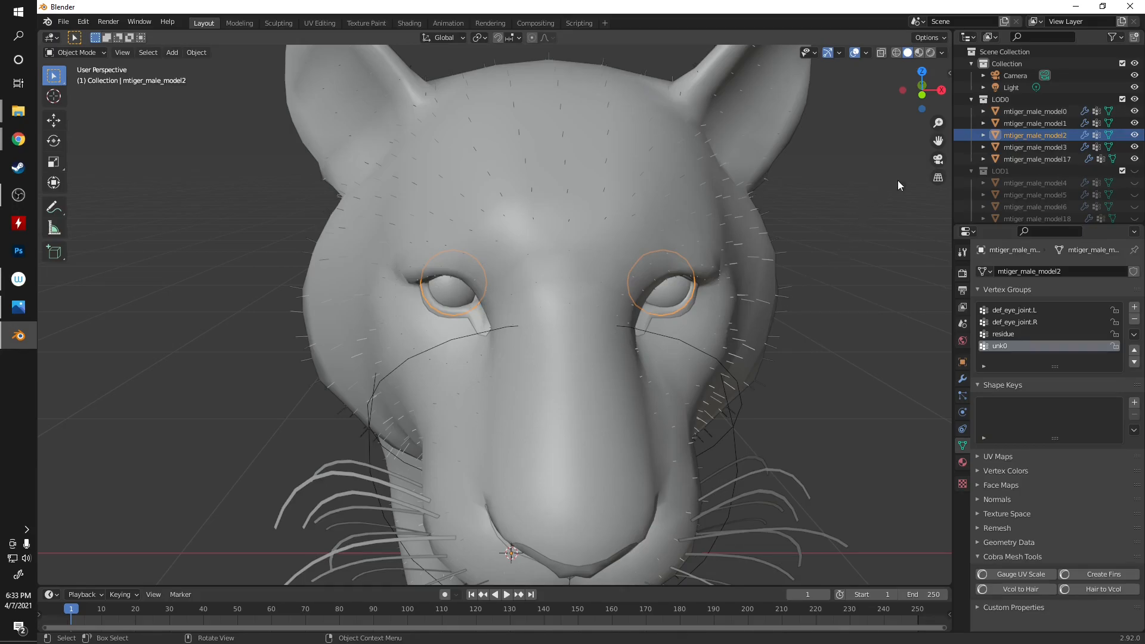
- Select mtiger_male_model3 in LOD0, examine the whiskers from several angles, and return to the right orthographic view
{"action": "left_click", "coordinate": [1032, 147]}
{"action": "scroll", "coordinate": [607, 355], "scroll_direction": "down", "scroll_amount": 5}
{"action": "middle_click_drag", "start_coordinate": [607, 356], "coordinate": [595, 331]}
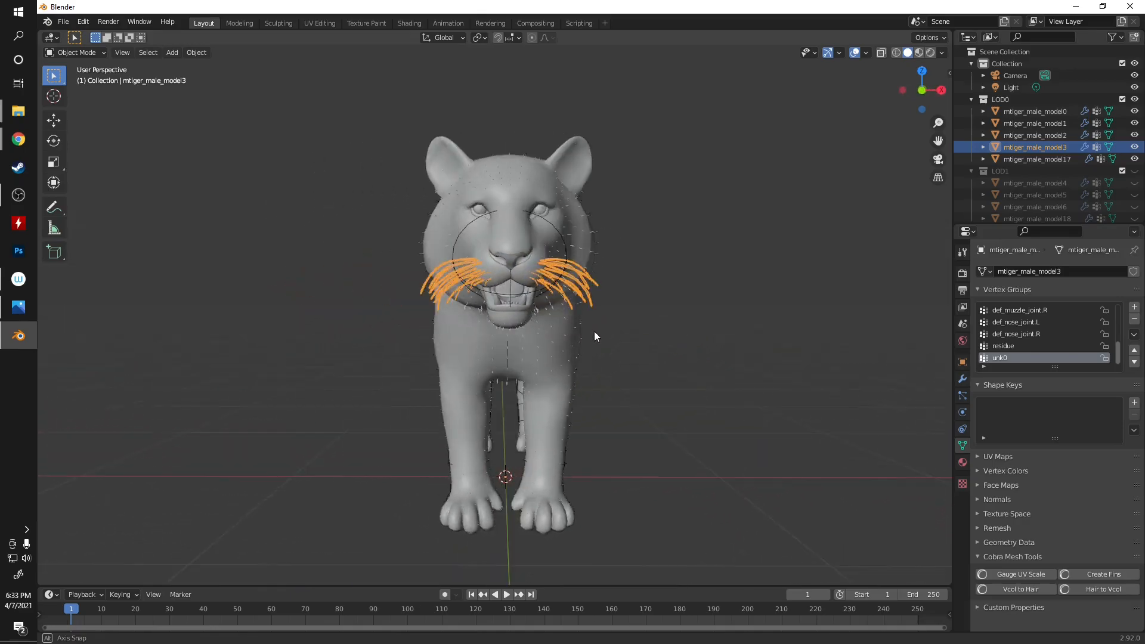
{"action": "scroll", "coordinate": [484, 186], "scroll_direction": "up", "scroll_amount": 3}
{"action": "middle_click_drag", "start_coordinate": [502, 185], "coordinate": [527, 205]}
{"action": "scroll", "coordinate": [578, 212], "scroll_direction": "up", "scroll_amount": 5}
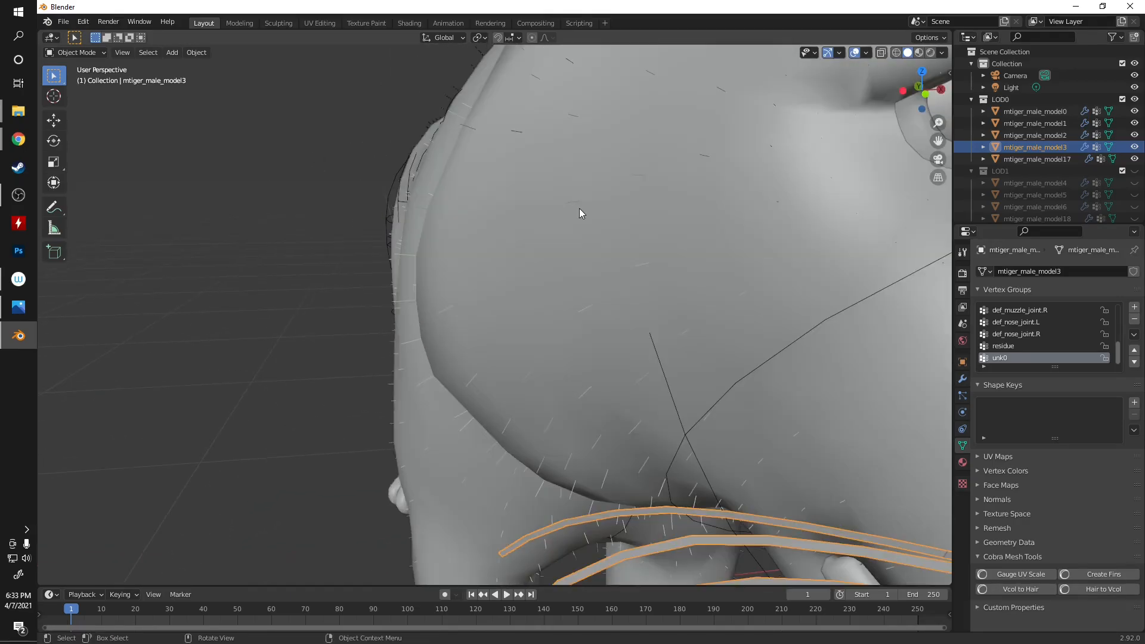
{"action": "scroll", "coordinate": [578, 213], "scroll_direction": "down", "scroll_amount": 4}
{"action": "middle_click_drag", "start_coordinate": [785, 263], "coordinate": [639, 263]}
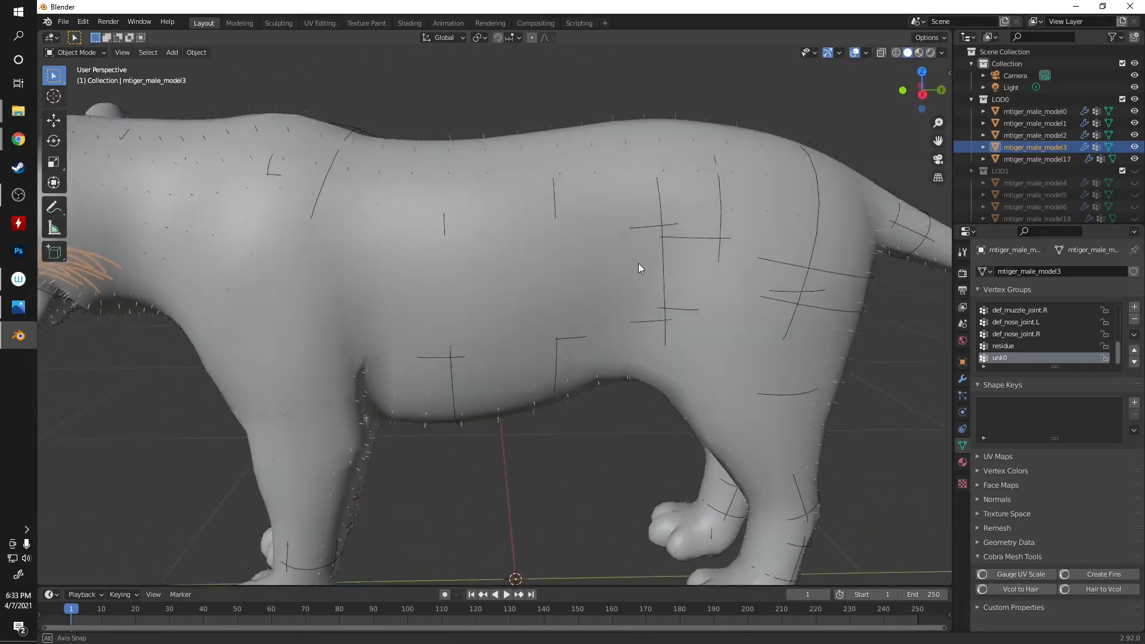
{"action": "scroll", "coordinate": [577, 257], "scroll_direction": "down", "scroll_amount": 3}
{"action": "key", "text": "KP_3"}
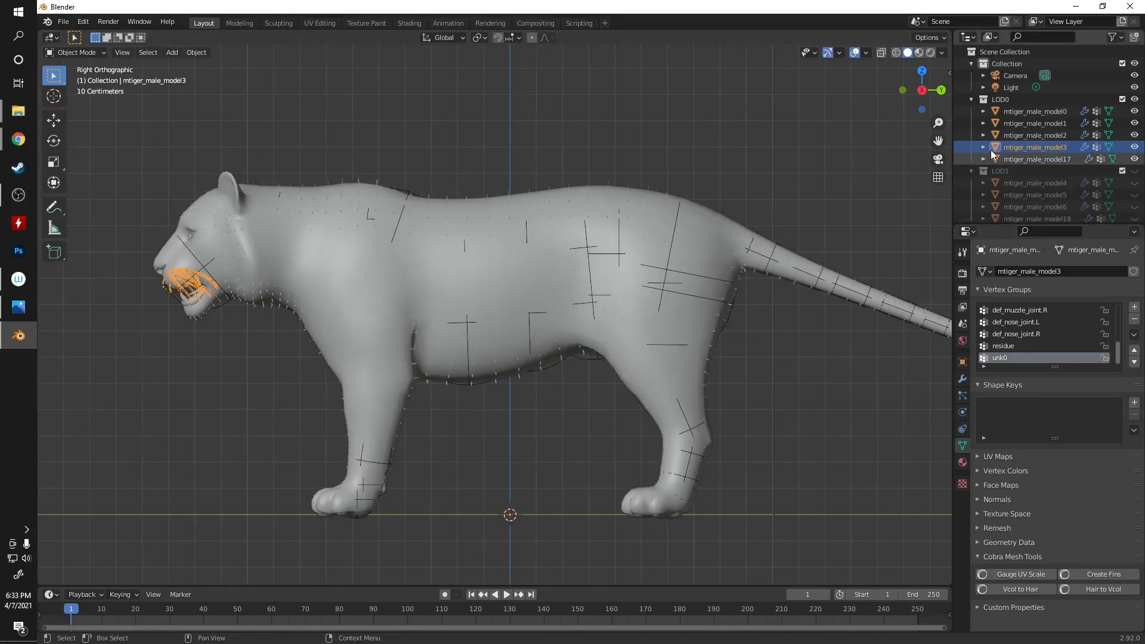
- Select mtiger_male_model17 in LOD0, examine the tiger's body from another angle, and return to the right orthographic view
{"action": "left_click", "coordinate": [1033, 159]}
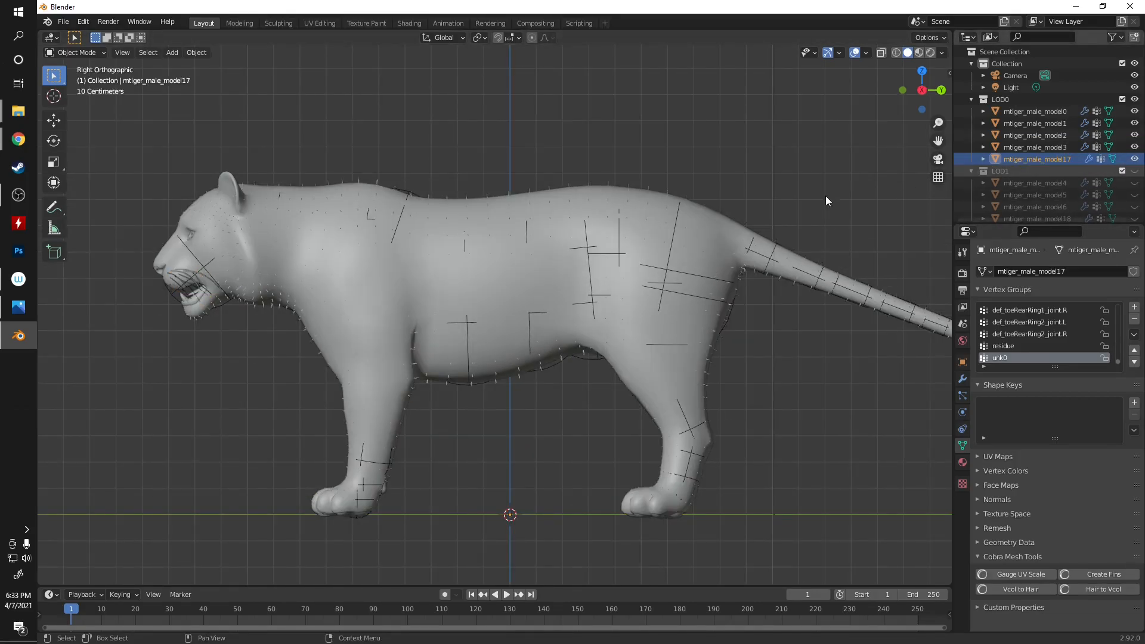
{"action": "scroll", "coordinate": [457, 297], "scroll_direction": "up", "scroll_amount": 1}
{"action": "scroll", "coordinate": [457, 298], "scroll_direction": "up", "scroll_amount": 2}
{"action": "middle_click_drag", "start_coordinate": [494, 294], "coordinate": [347, 292]}
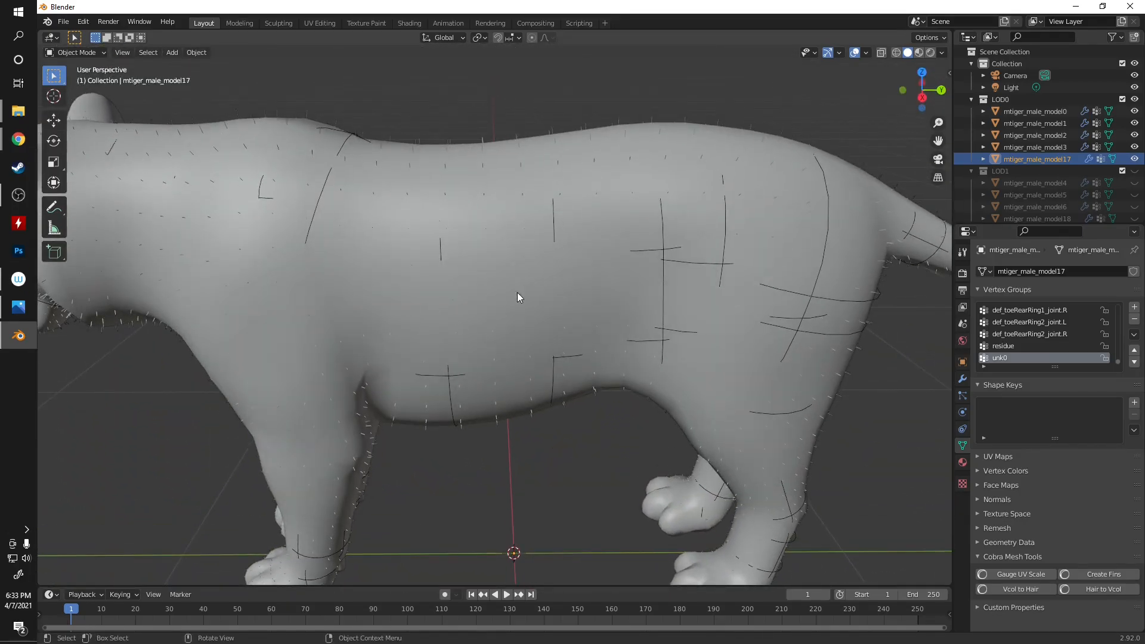
{"action": "key", "text": "KP_3"}
{"action": "scroll", "coordinate": [549, 287], "scroll_direction": "down", "scroll_amount": 3}
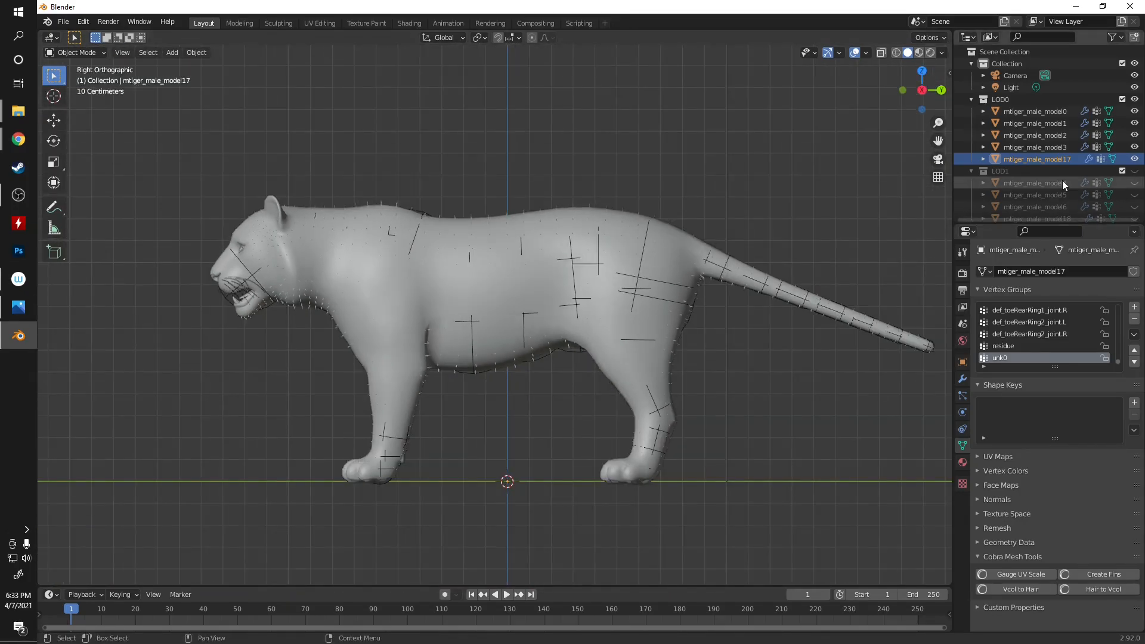
- Compare mtiger_male_model4 in LOD1 with mtiger_male_model0 by toggling their visibility, leaving only mtiger_male_model0 of the two shown
{"action": "scroll", "coordinate": [1057, 181], "scroll_direction": "down", "scroll_amount": 5}
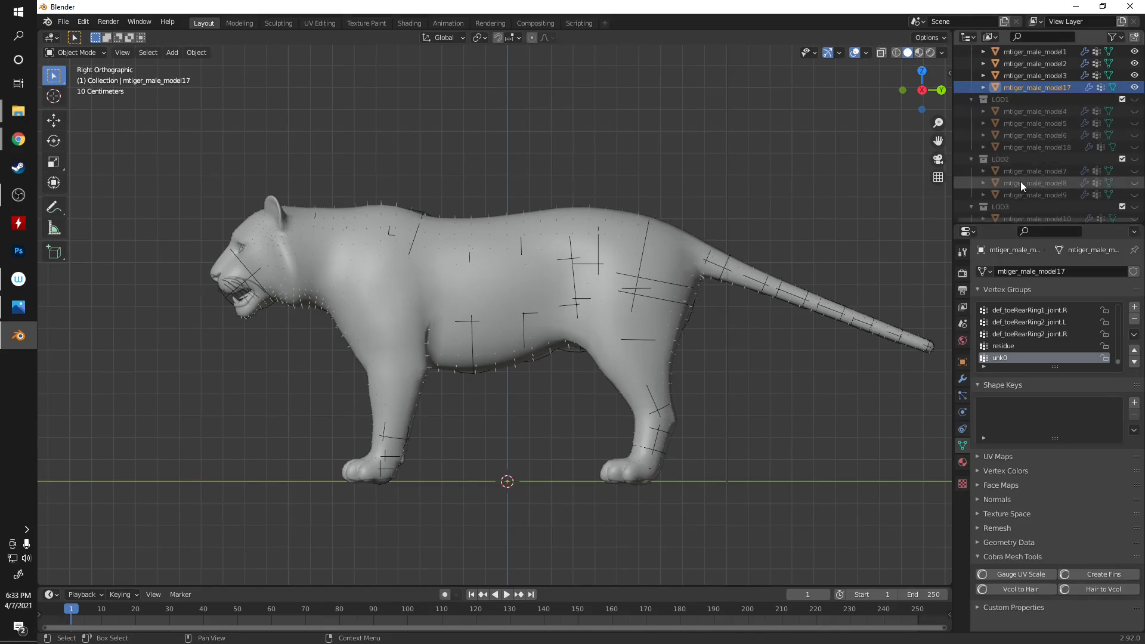
{"action": "left_click", "coordinate": [1035, 116]}
{"action": "left_click", "coordinate": [1135, 112]}
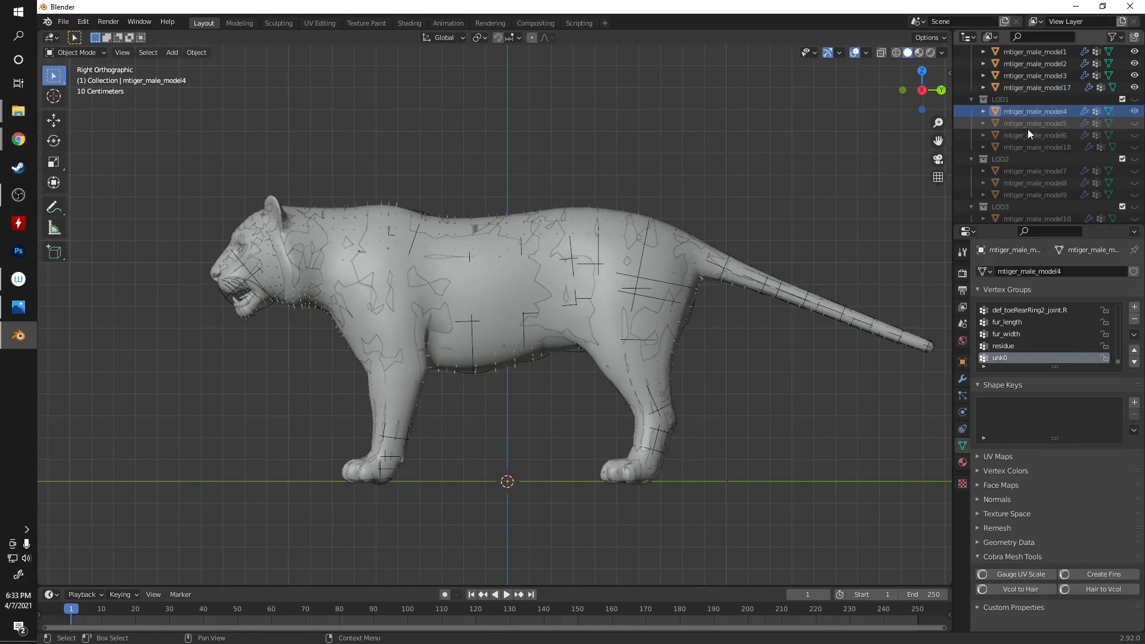
{"action": "scroll", "coordinate": [1090, 98], "scroll_direction": "up", "scroll_amount": 2}
{"action": "left_click", "coordinate": [1135, 64]}
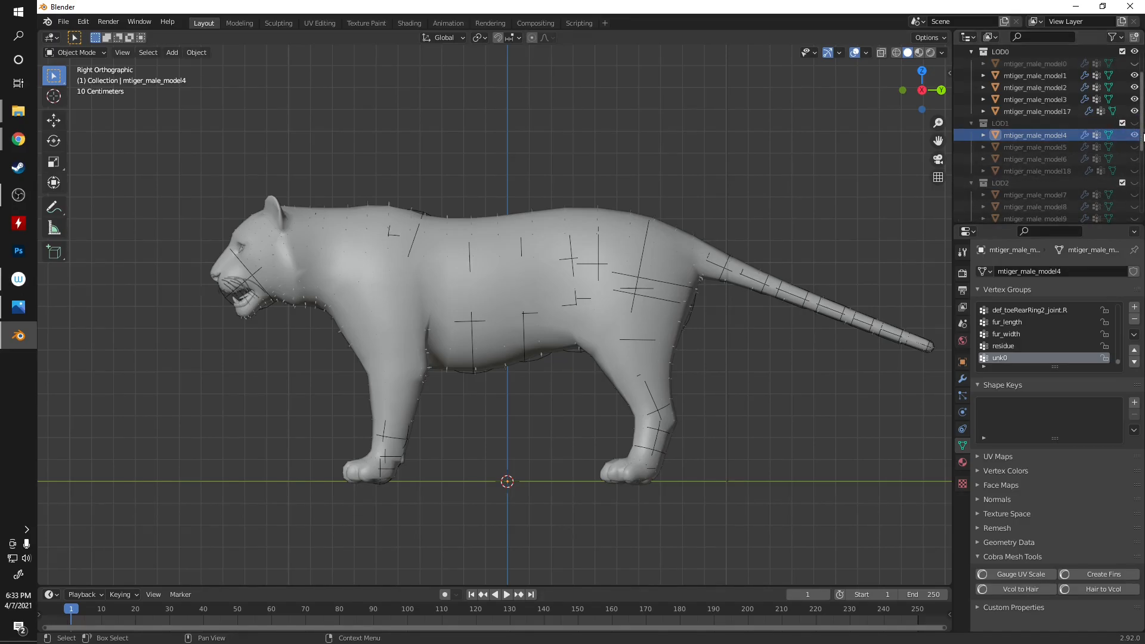
{"action": "left_click", "coordinate": [1135, 136]}
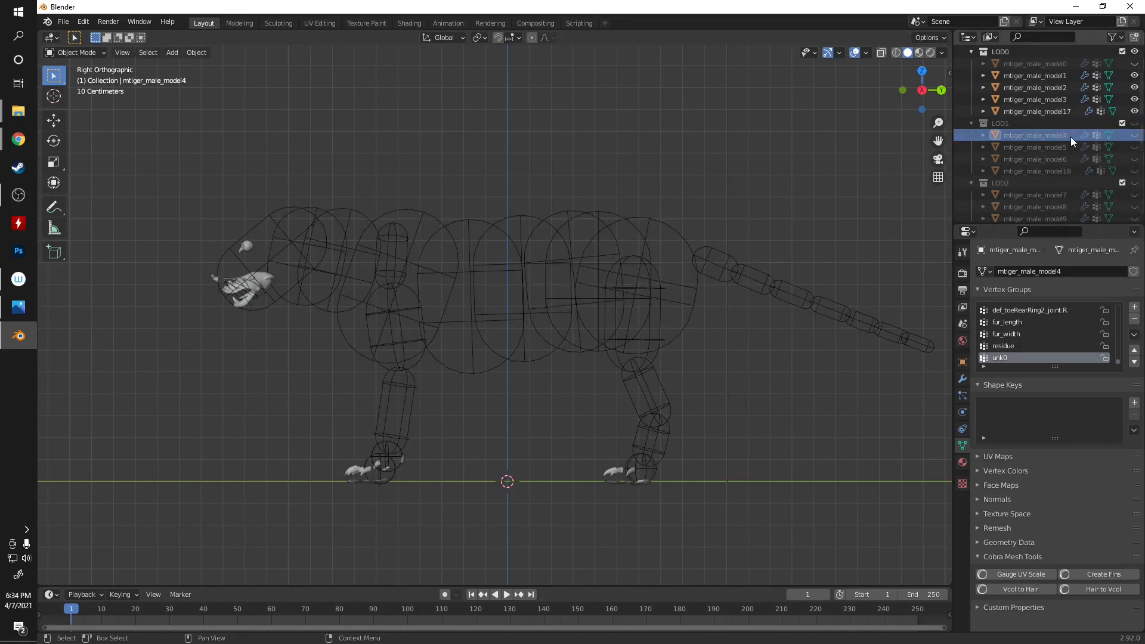
{"action": "left_click", "coordinate": [1135, 64]}
{"action": "scroll", "coordinate": [1062, 171], "scroll_direction": "down", "scroll_amount": 5}
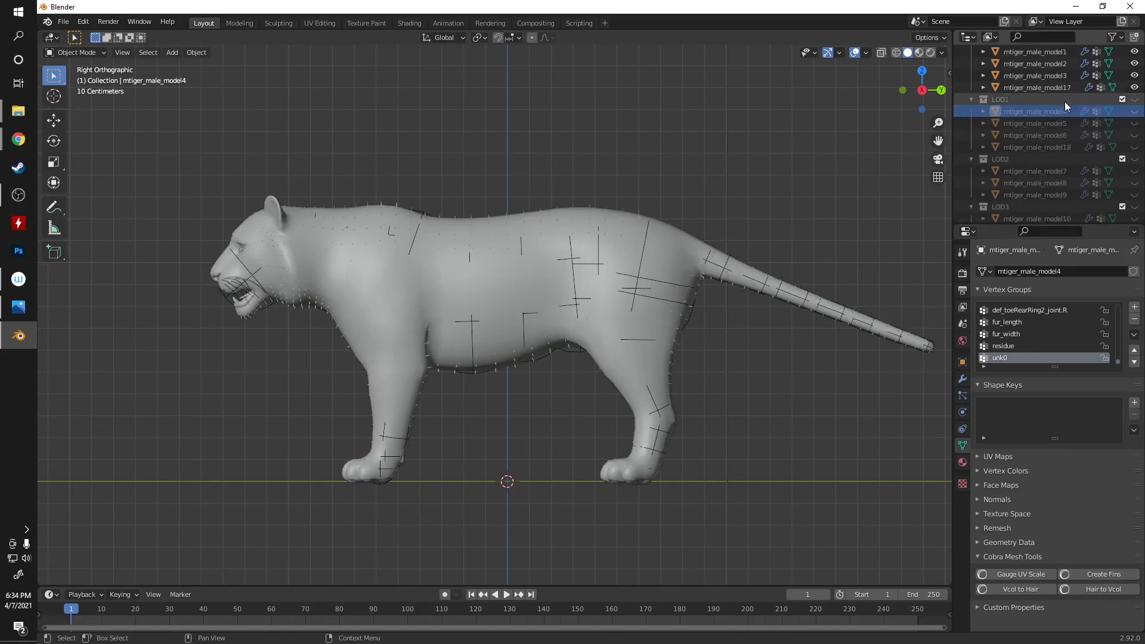
- Compare mtiger_male_model15 in LOD5 with mtiger_male_model0 by toggling their visibility, then show mtiger_male_model0 and hide mtiger_male_model15 again
{"action": "scroll", "coordinate": [1059, 157], "scroll_direction": "down", "scroll_amount": 1}
{"action": "left_click", "coordinate": [1134, 187]}
{"action": "scroll", "coordinate": [1054, 141], "scroll_direction": "up", "scroll_amount": 6}
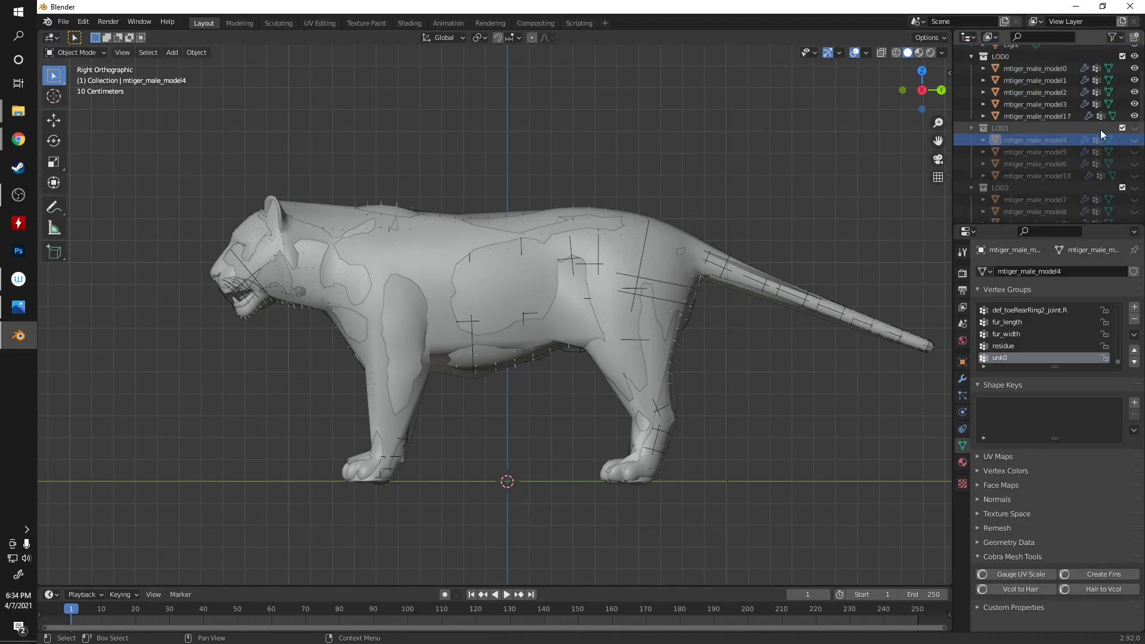
{"action": "left_click", "coordinate": [1135, 69]}
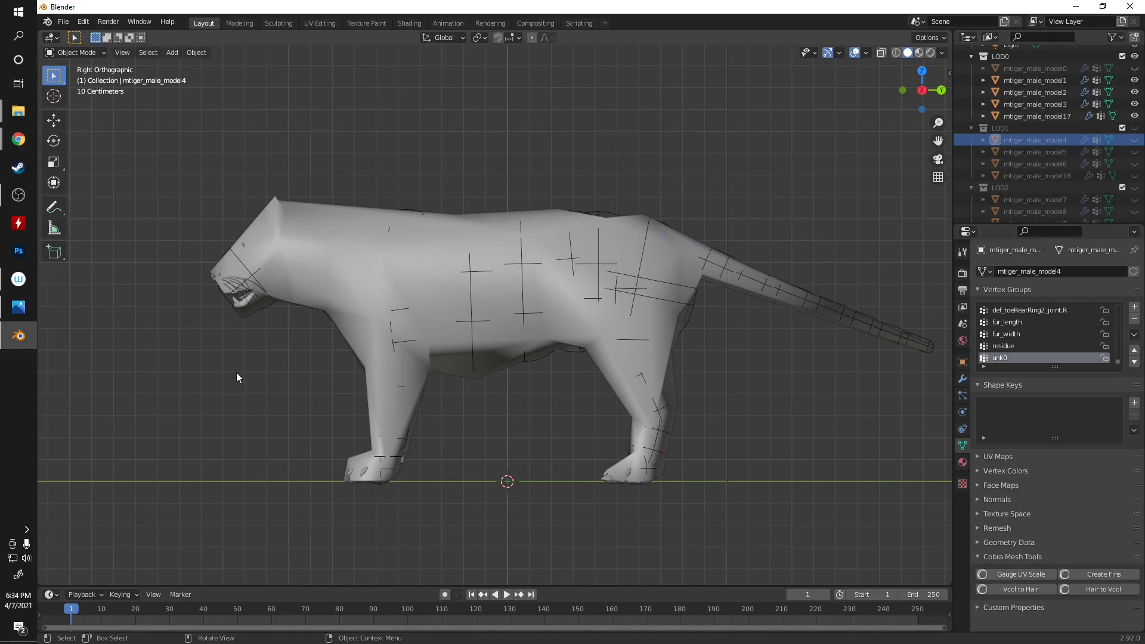
{"action": "scroll", "coordinate": [1021, 119], "scroll_direction": "up", "scroll_amount": 3}
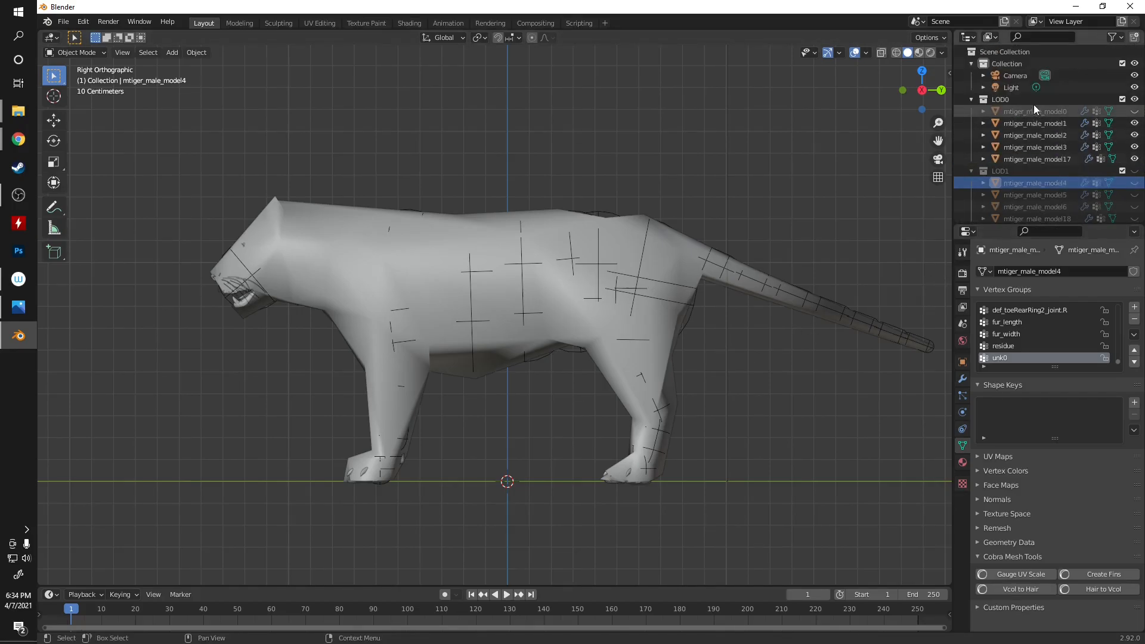
{"action": "left_click", "coordinate": [1038, 112]}
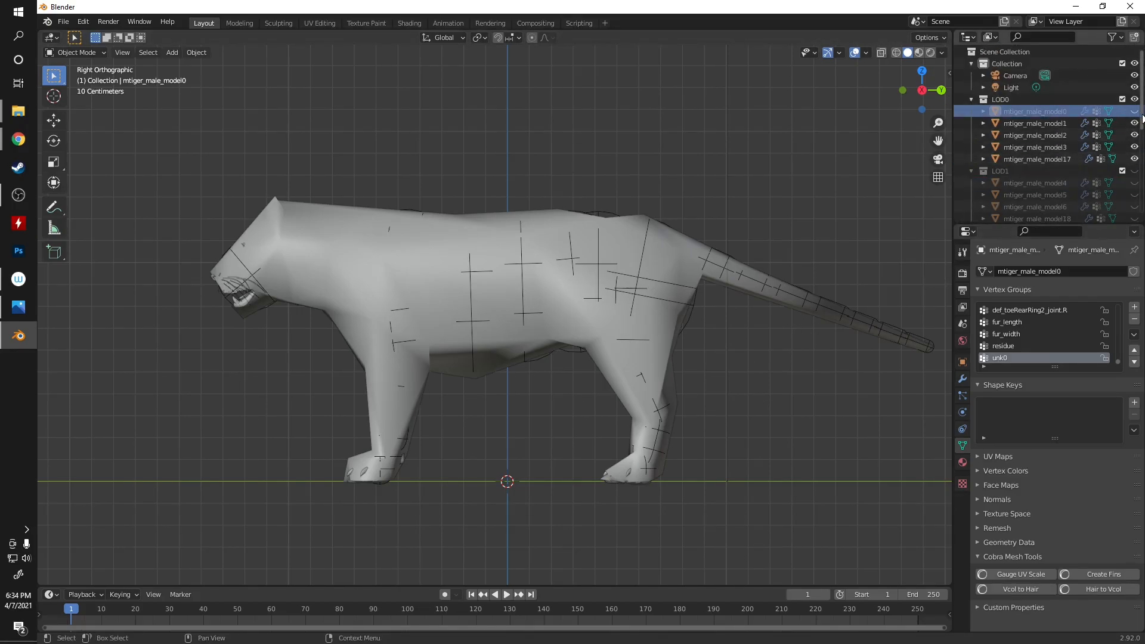
{"action": "left_click", "coordinate": [1134, 111]}
{"action": "scroll", "coordinate": [1036, 145], "scroll_direction": "down", "scroll_amount": 5}
{"action": "scroll", "coordinate": [1039, 151], "scroll_direction": "down", "scroll_amount": 8}
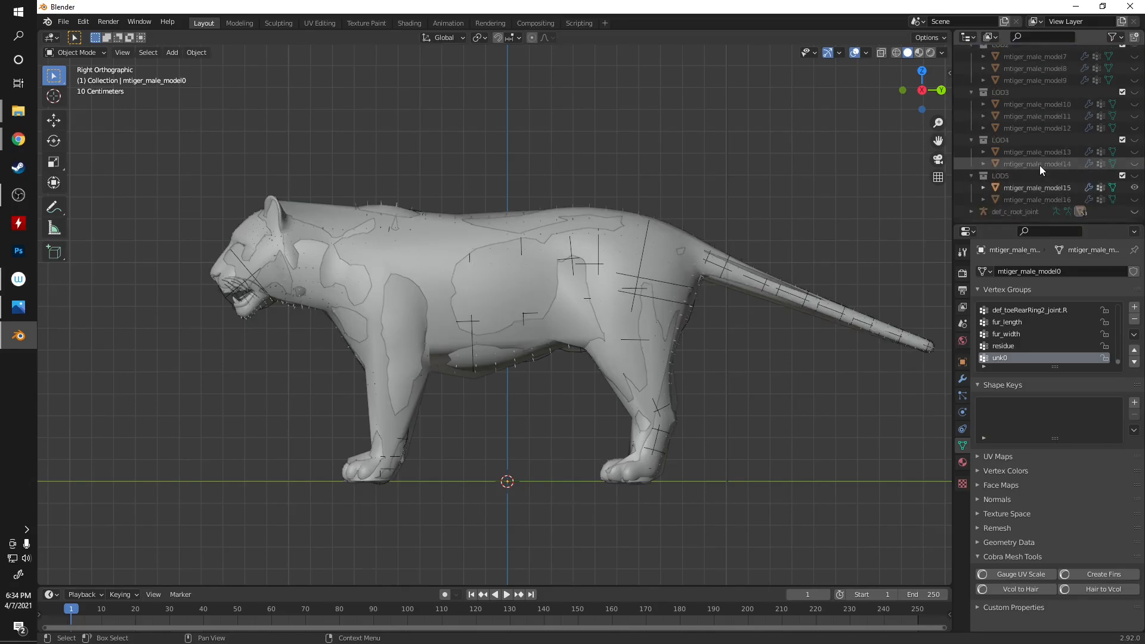
{"action": "left_click", "coordinate": [1134, 188]}
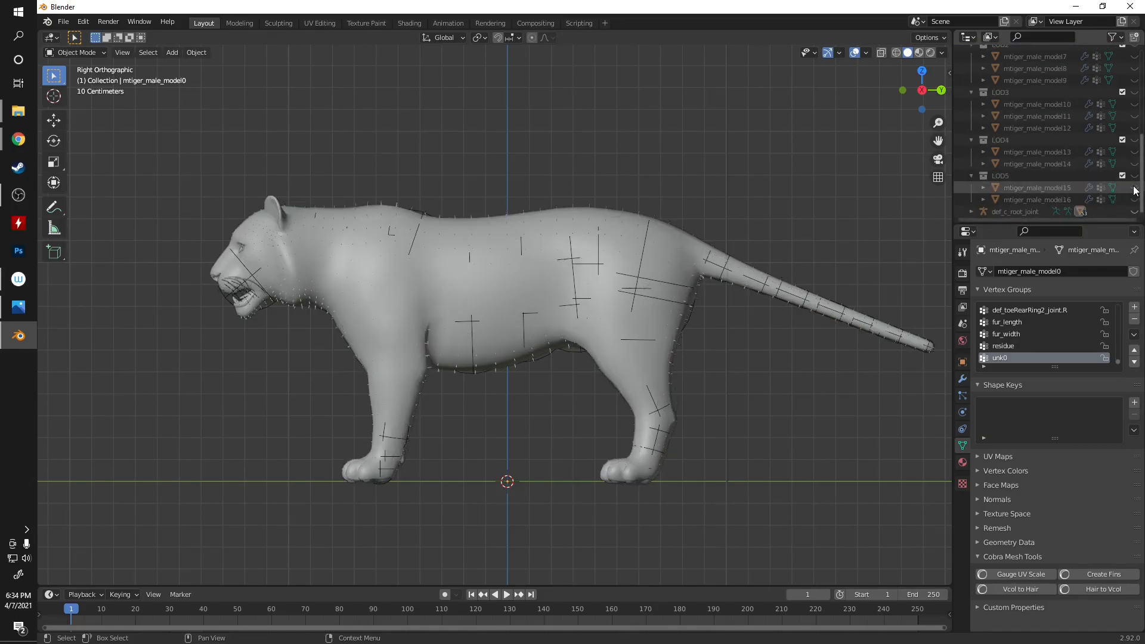
- Add a Decimate modifier to mtiger_male_model0 to read its face count, then remove the modifier
{"action": "left_click", "coordinate": [963, 380]}
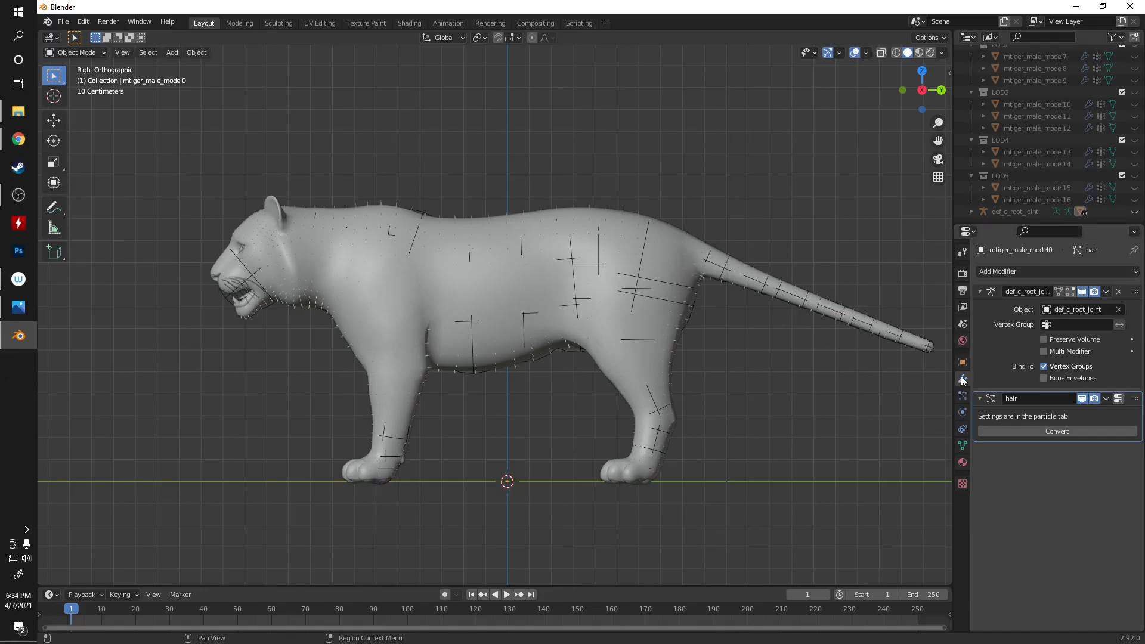
{"action": "left_click", "coordinate": [1044, 271]}
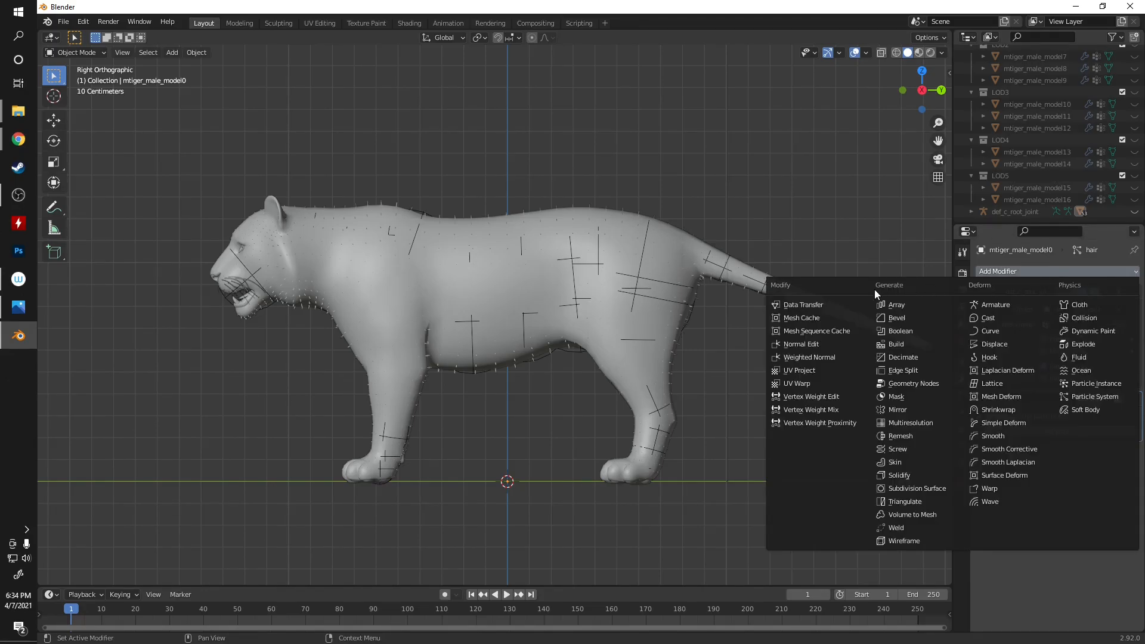
{"action": "left_click", "coordinate": [909, 360]}
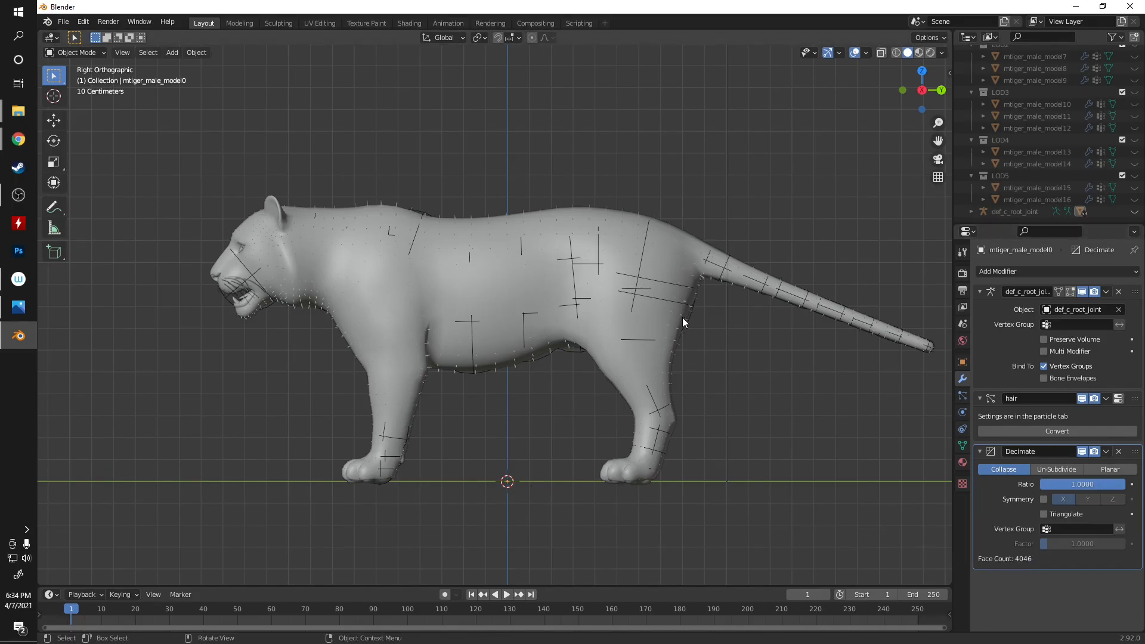
{"action": "scroll", "coordinate": [987, 144], "scroll_direction": "up", "scroll_amount": 2}
{"action": "scroll", "coordinate": [990, 145], "scroll_direction": "up", "scroll_amount": 5}
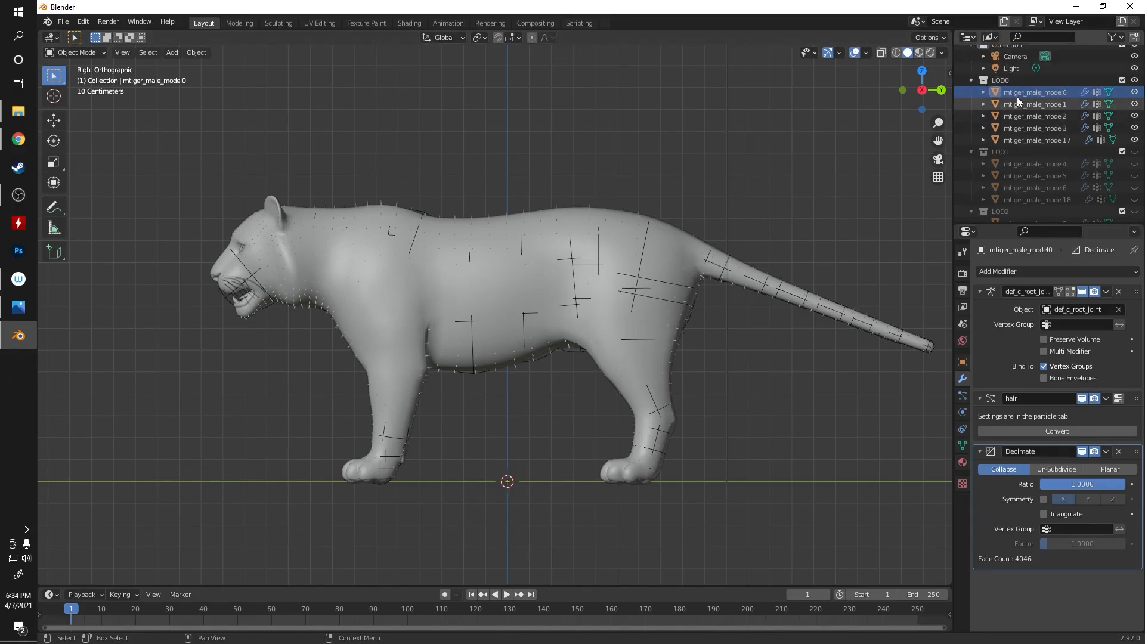
{"action": "scroll", "coordinate": [1024, 131], "scroll_direction": "down", "scroll_amount": 3}
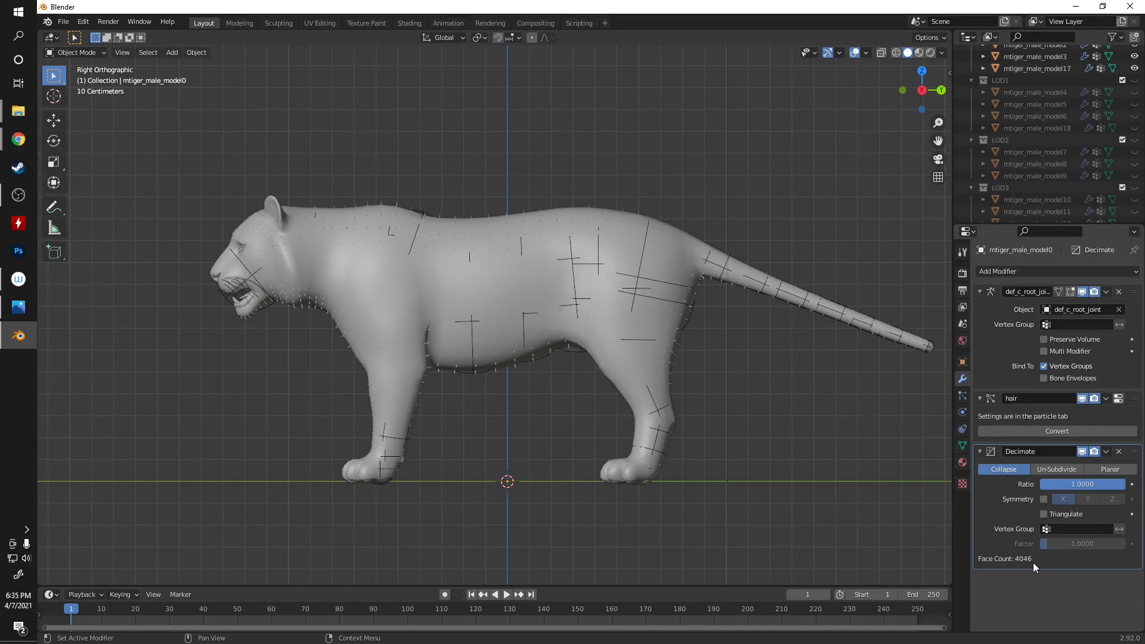
{"action": "left_click", "coordinate": [1120, 451]}
- Show mtiger_male_model15 in LOD5, check its face count with a temporary Decimate modifier, and hide the mesh again
{"action": "scroll", "coordinate": [1051, 157], "scroll_direction": "down", "scroll_amount": 4}
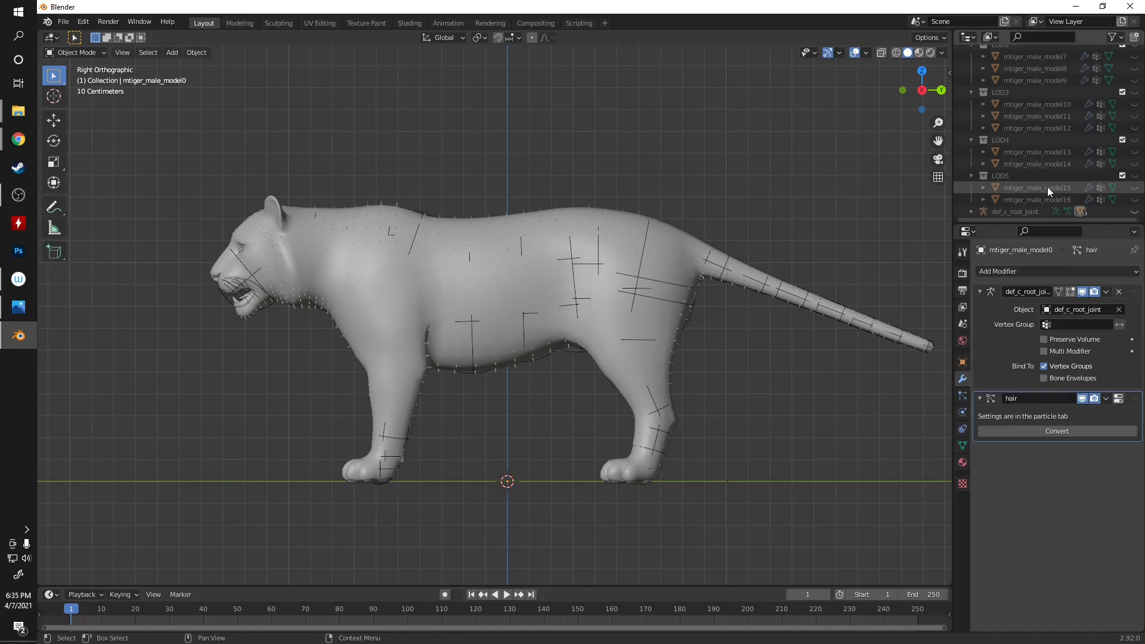
{"action": "left_click", "coordinate": [1047, 187]}
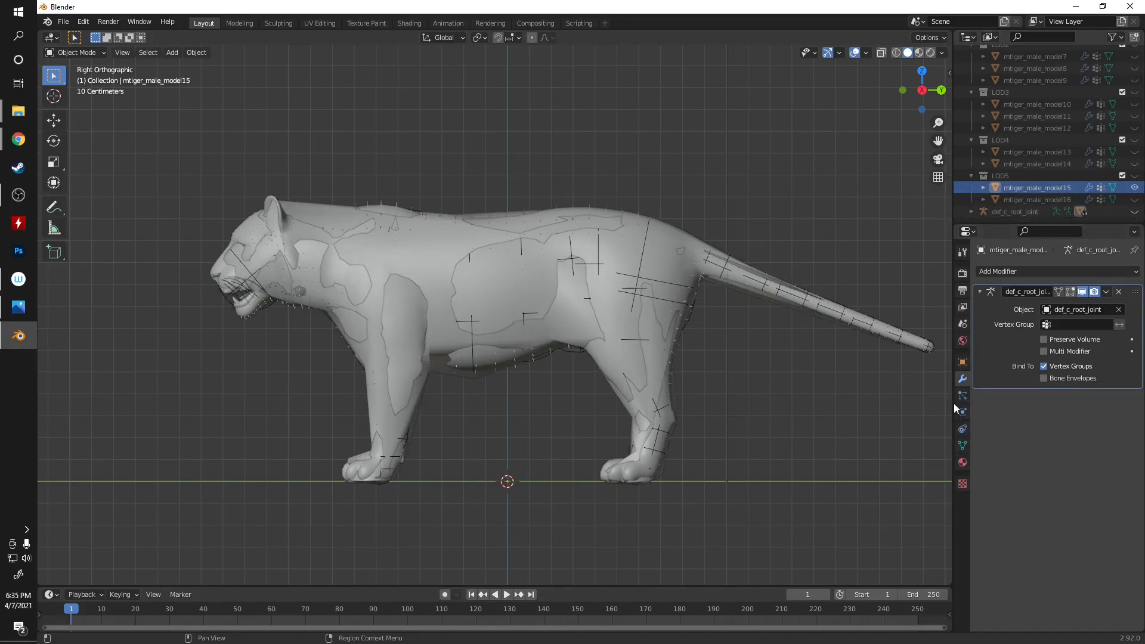
{"action": "left_click", "coordinate": [1023, 272]}
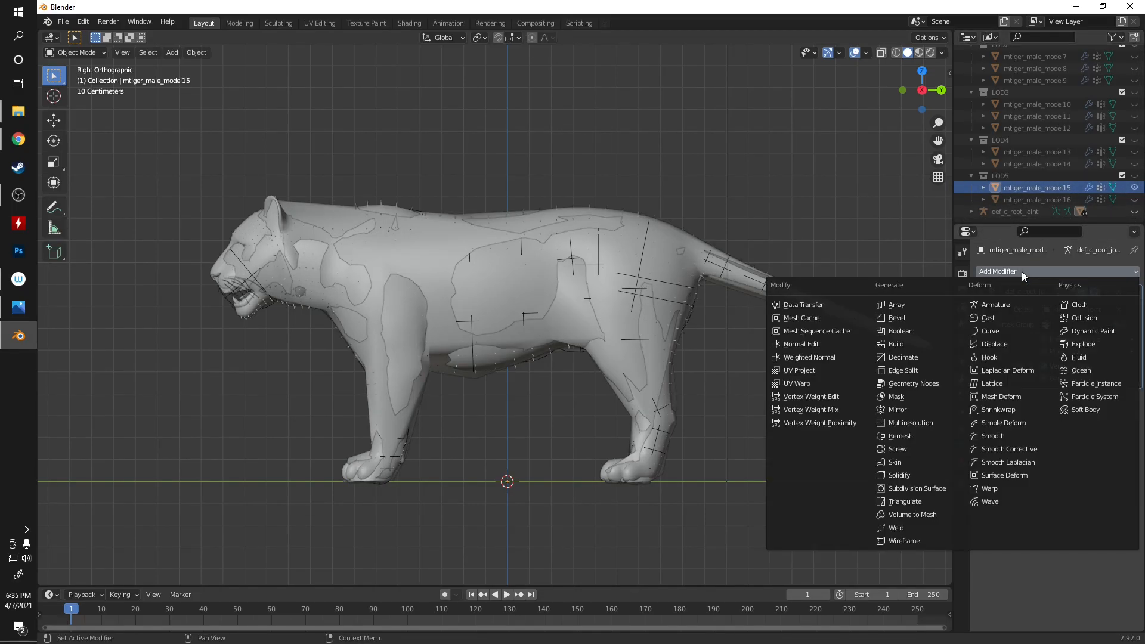
{"action": "left_click", "coordinate": [914, 358]}
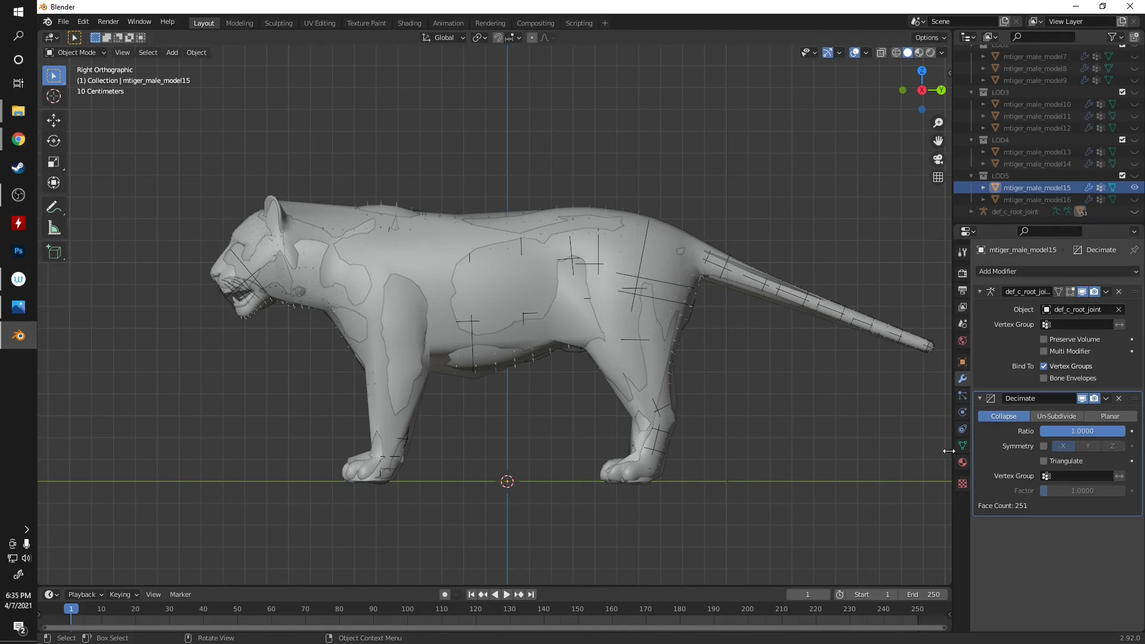
{"action": "left_click", "coordinate": [1119, 399]}
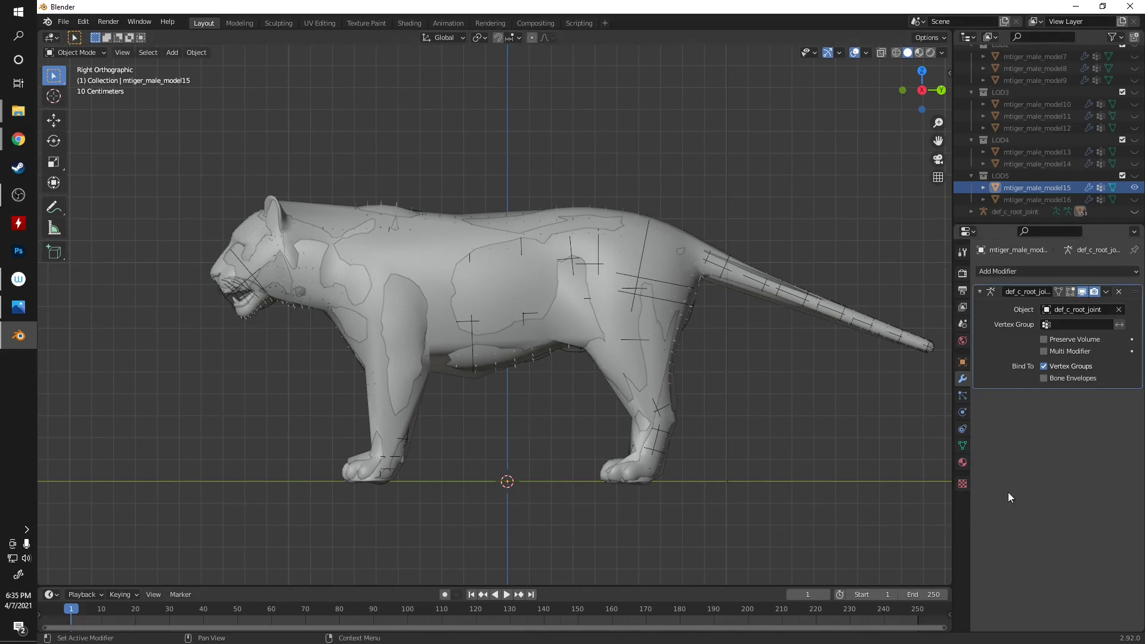
{"action": "left_click", "coordinate": [1133, 188]}
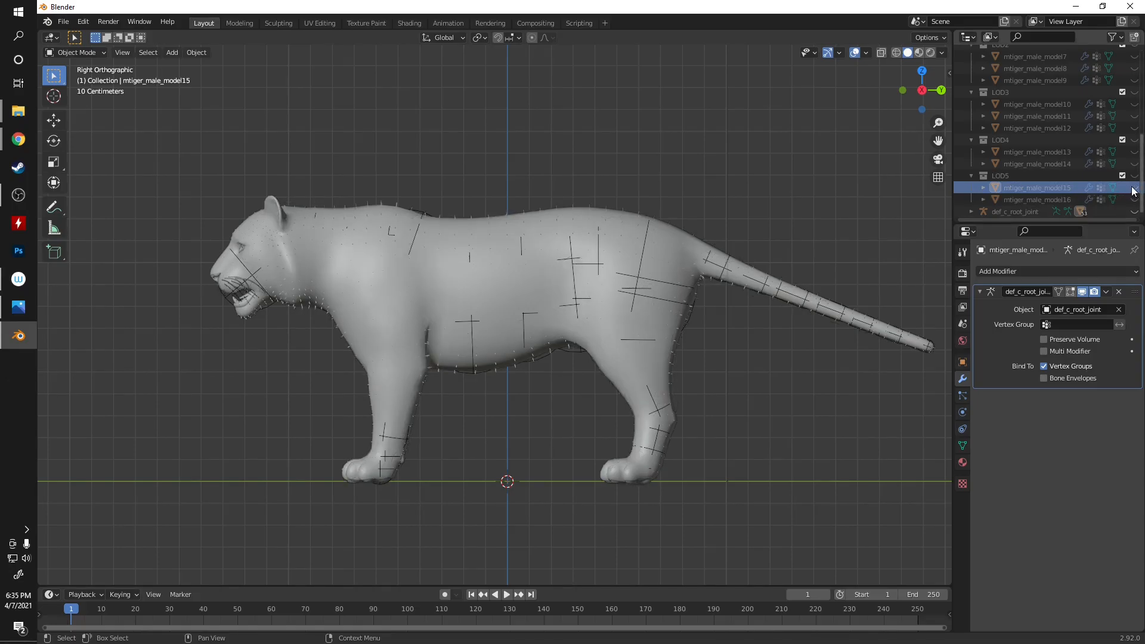
- Delete the unk0 and residue vertex groups from mtiger_male_model0 in LOD0
{"action": "scroll", "coordinate": [1068, 197], "scroll_direction": "up", "scroll_amount": 6}
{"action": "scroll", "coordinate": [1037, 152], "scroll_direction": "up", "scroll_amount": 3}
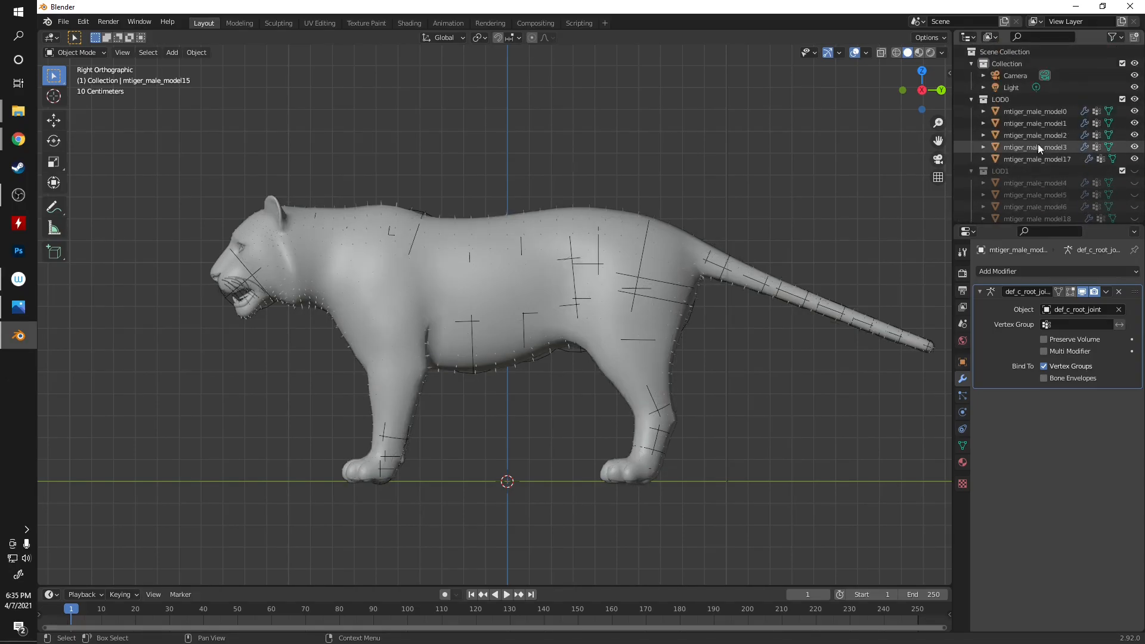
{"action": "left_click", "coordinate": [1039, 111]}
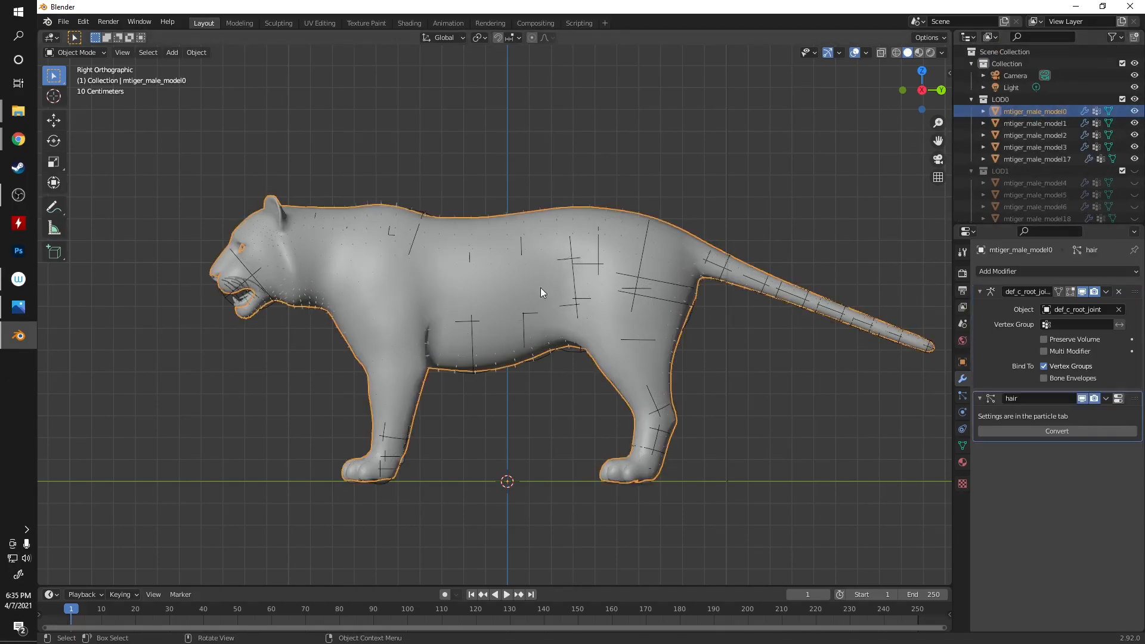
{"action": "left_click", "coordinate": [963, 446]}
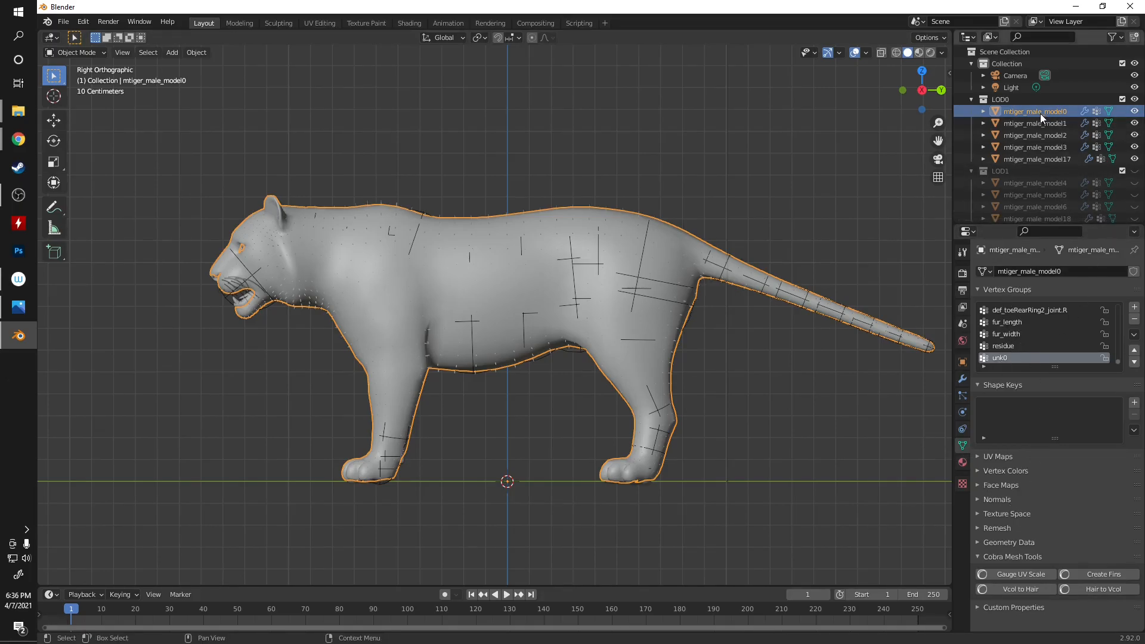
{"action": "left_click", "coordinate": [1134, 321]}
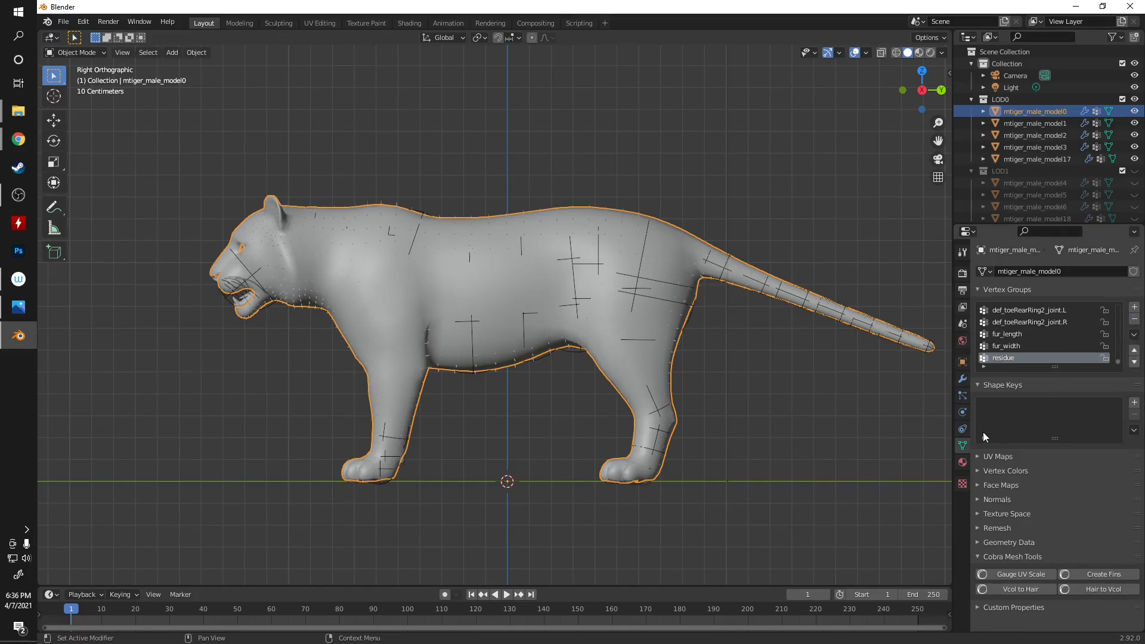
{"action": "left_click", "coordinate": [1133, 322]}
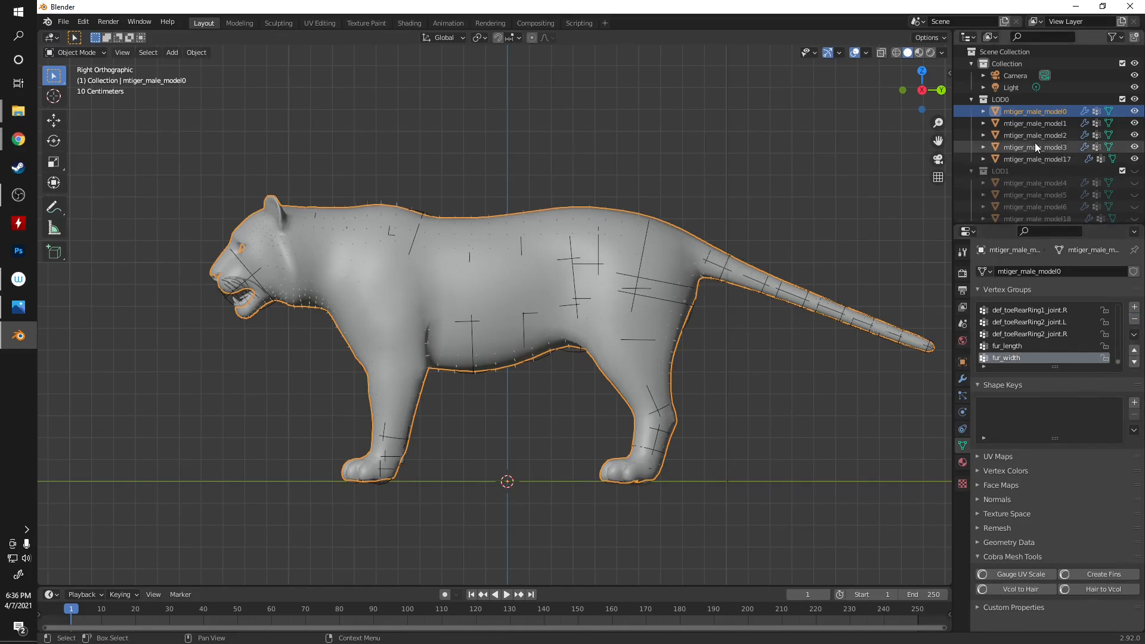
- Delete the unk0 and residue vertex groups from mtiger_male_model17 in LOD0 and mtiger_male_model4 in LOD1
{"action": "left_click", "coordinate": [1037, 162]}
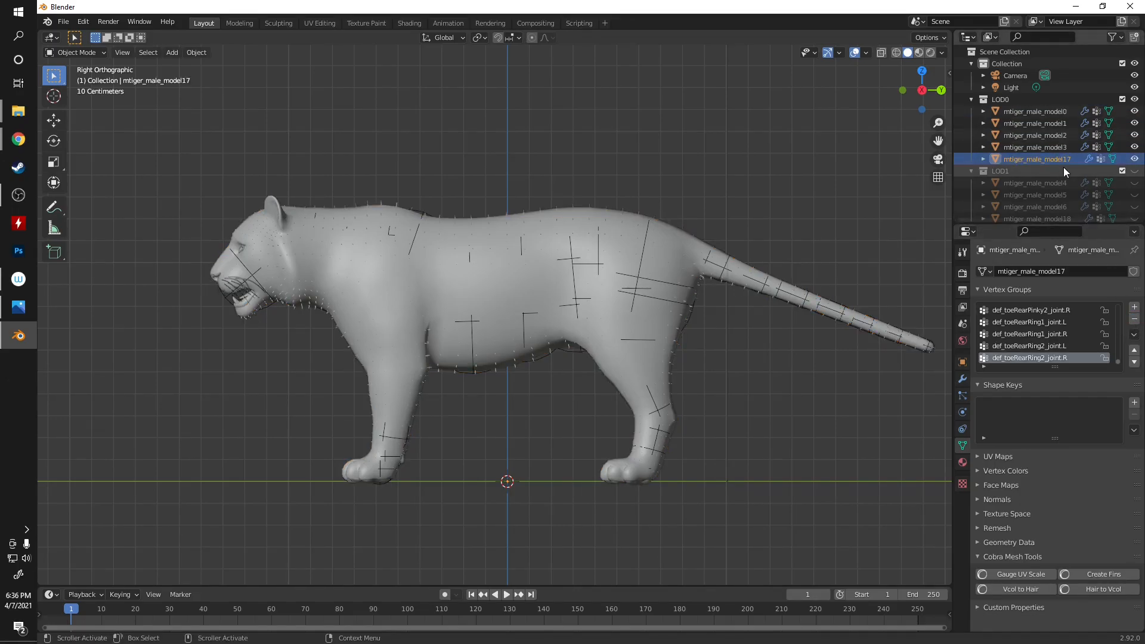
{"action": "left_click", "coordinate": [1061, 182]}
{"action": "left_click", "coordinate": [1135, 320]}
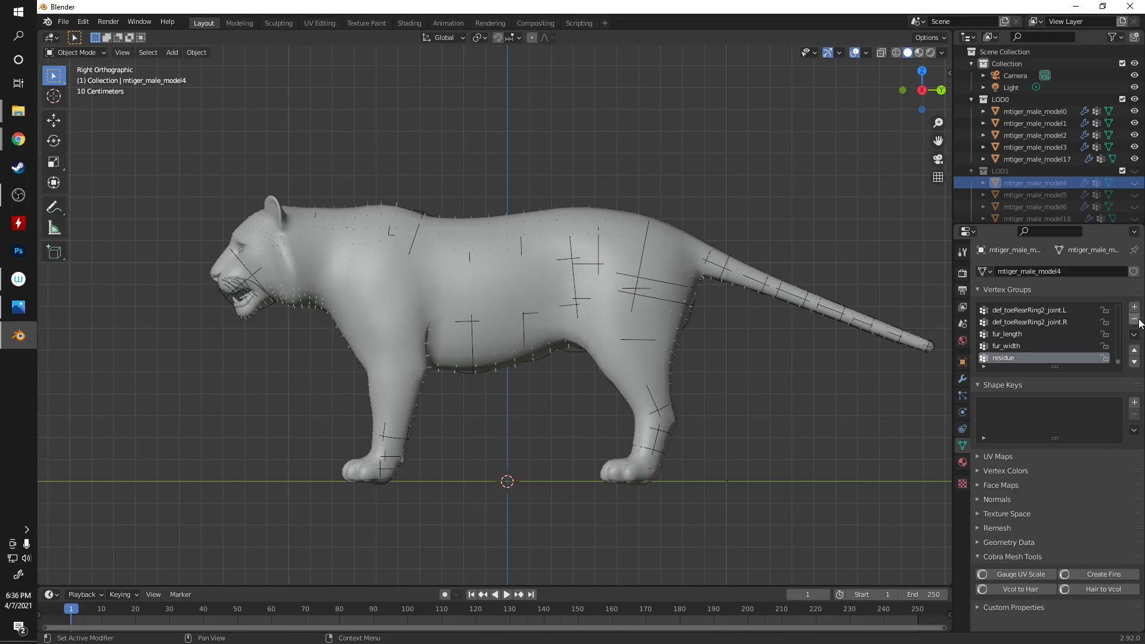
{"action": "left_click", "coordinate": [1135, 320]}
- Delete the unk0 and residue vertex groups from mtiger_male_model18 in LOD1
{"action": "scroll", "coordinate": [1060, 180], "scroll_direction": "down", "scroll_amount": 2}
{"action": "scroll", "coordinate": [1056, 207], "scroll_direction": "down", "scroll_amount": 2}
{"action": "left_click", "coordinate": [1049, 171]}
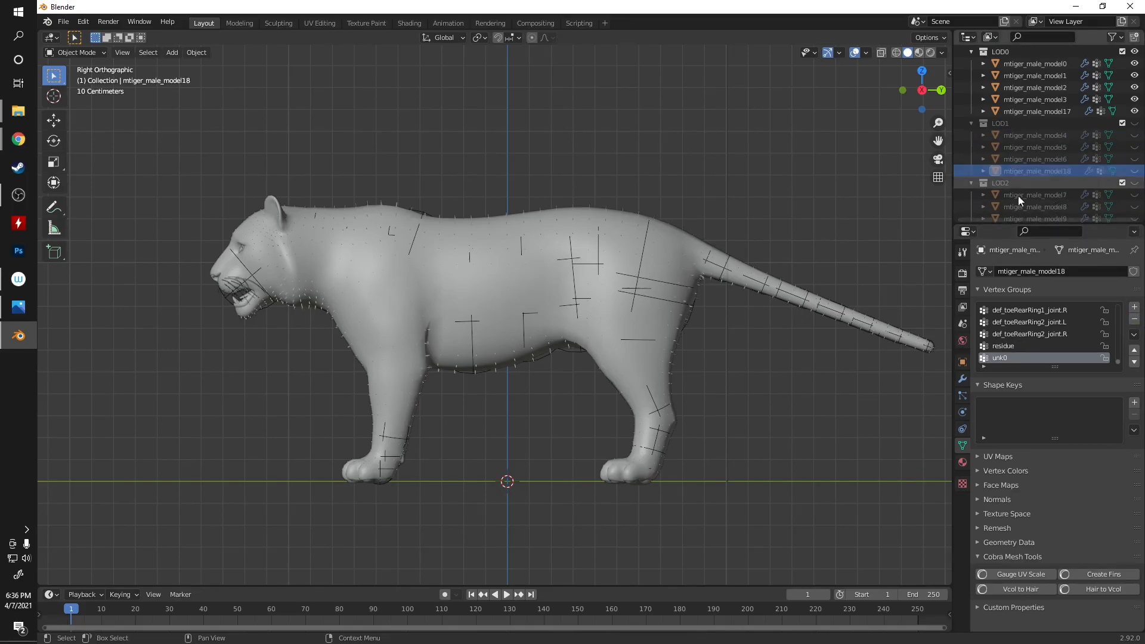
{"action": "left_click", "coordinate": [1134, 320]}
{"action": "left_click", "coordinate": [1135, 320]}
- Delete the unk0 and residue vertex groups from mtiger_male_model7 in LOD2 and mtiger_male_model10 in LOD3
{"action": "left_click", "coordinate": [1050, 195]}
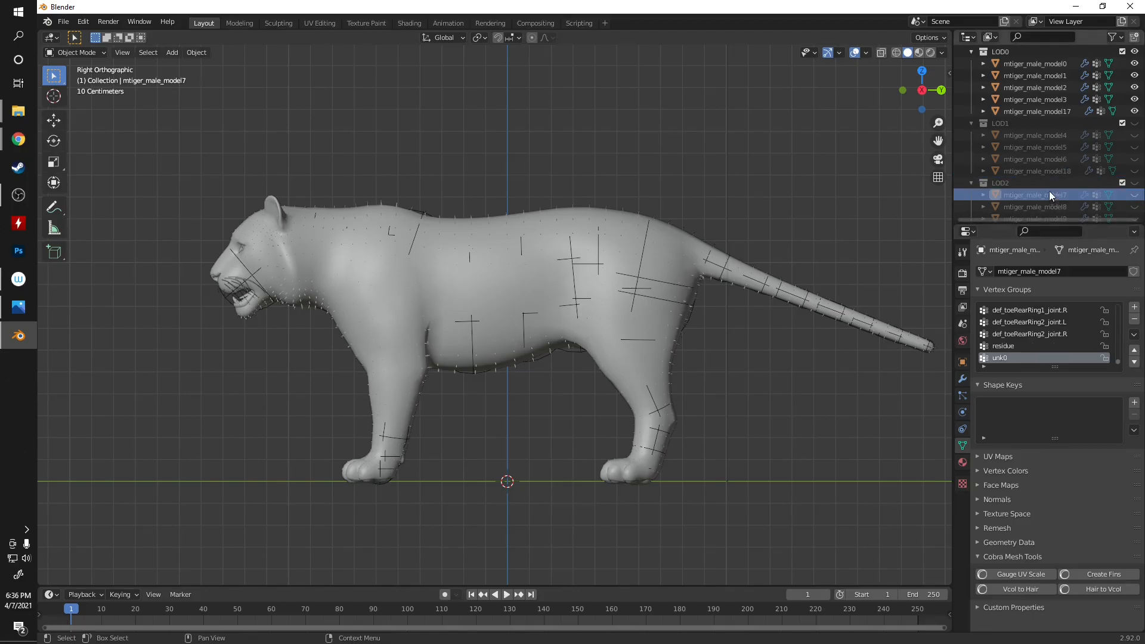
{"action": "scroll", "coordinate": [1050, 192], "scroll_direction": "down", "scroll_amount": 4}
{"action": "left_click", "coordinate": [1135, 321]}
{"action": "scroll", "coordinate": [1072, 170], "scroll_direction": "down", "scroll_amount": 2}
{"action": "left_click", "coordinate": [1072, 171]}
{"action": "scroll", "coordinate": [1044, 158], "scroll_direction": "down", "scroll_amount": 2}
{"action": "left_click", "coordinate": [1135, 320]}
{"action": "left_click", "coordinate": [1135, 320]}
- Delete the unk0 and residue vertex groups from mtiger_male_model13 in LOD4 and mtiger_male_model15 in LOD5
{"action": "scroll", "coordinate": [1068, 191], "scroll_direction": "down", "scroll_amount": 1}
{"action": "left_click", "coordinate": [1056, 171]}
{"action": "left_click", "coordinate": [1135, 320]}
{"action": "left_click", "coordinate": [1135, 321]}
{"action": "scroll", "coordinate": [1039, 153], "scroll_direction": "down", "scroll_amount": 2}
{"action": "left_click", "coordinate": [1040, 186]}
{"action": "left_click", "coordinate": [1135, 321]}
{"action": "left_click", "coordinate": [1135, 321]}
{"action": "scroll", "coordinate": [1071, 175], "scroll_direction": "up", "scroll_amount": 10}
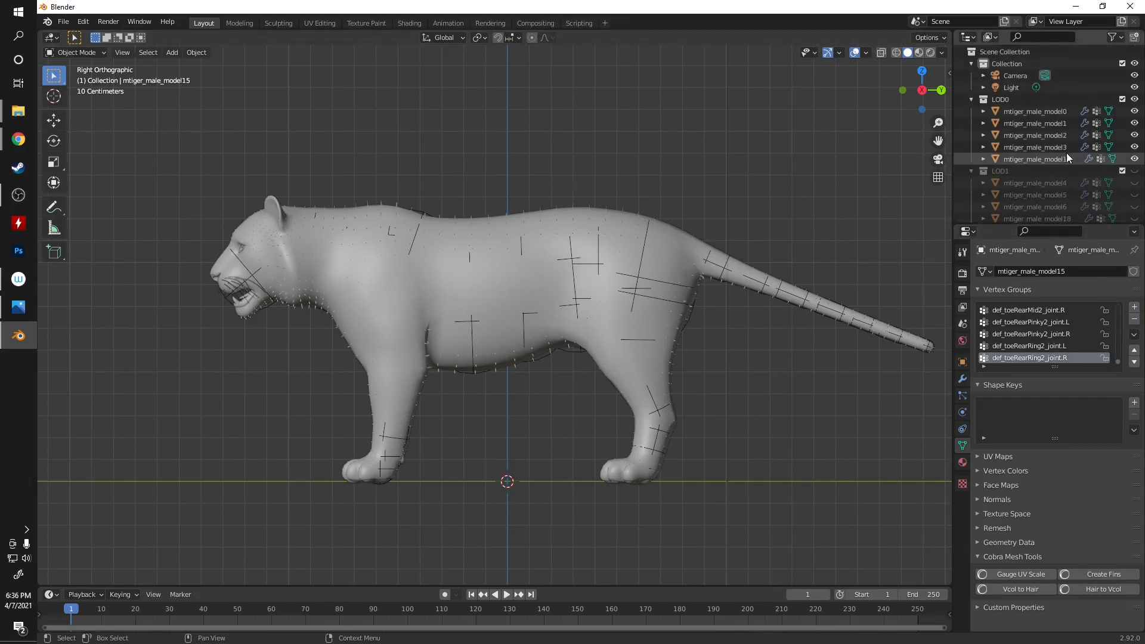
- Check which body parts mtiger_male_model1, model2, model3 and model0 in LOD0 cover, and examine the mtiger_male_model0 body mesh
{"action": "left_click", "coordinate": [1029, 123]}
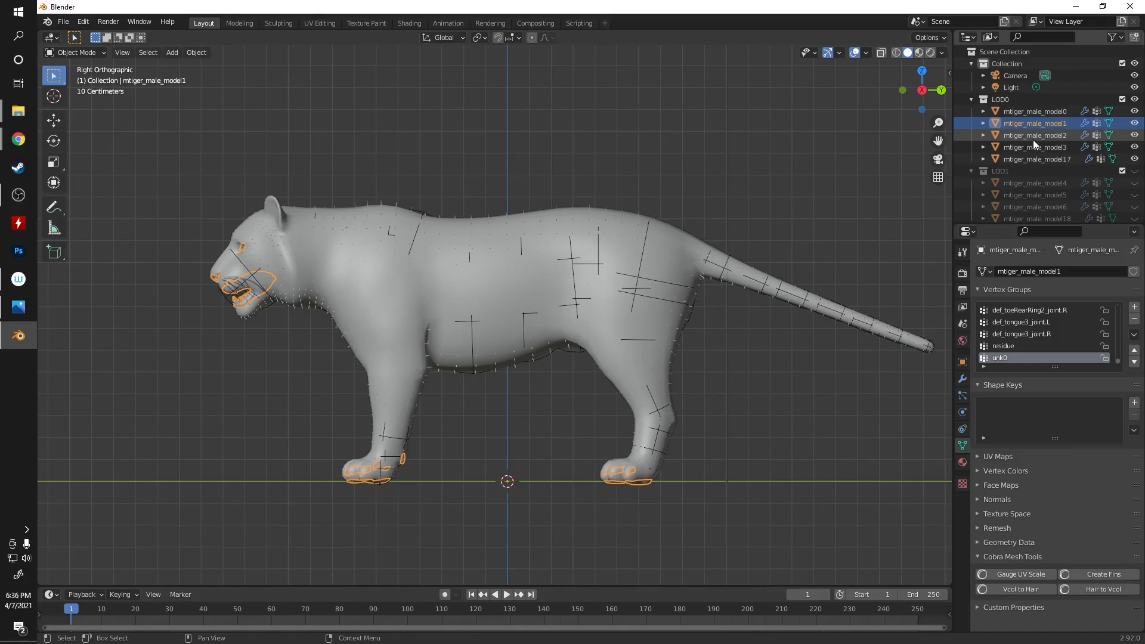
{"action": "left_click", "coordinate": [1033, 138]}
{"action": "left_click", "coordinate": [1041, 147]}
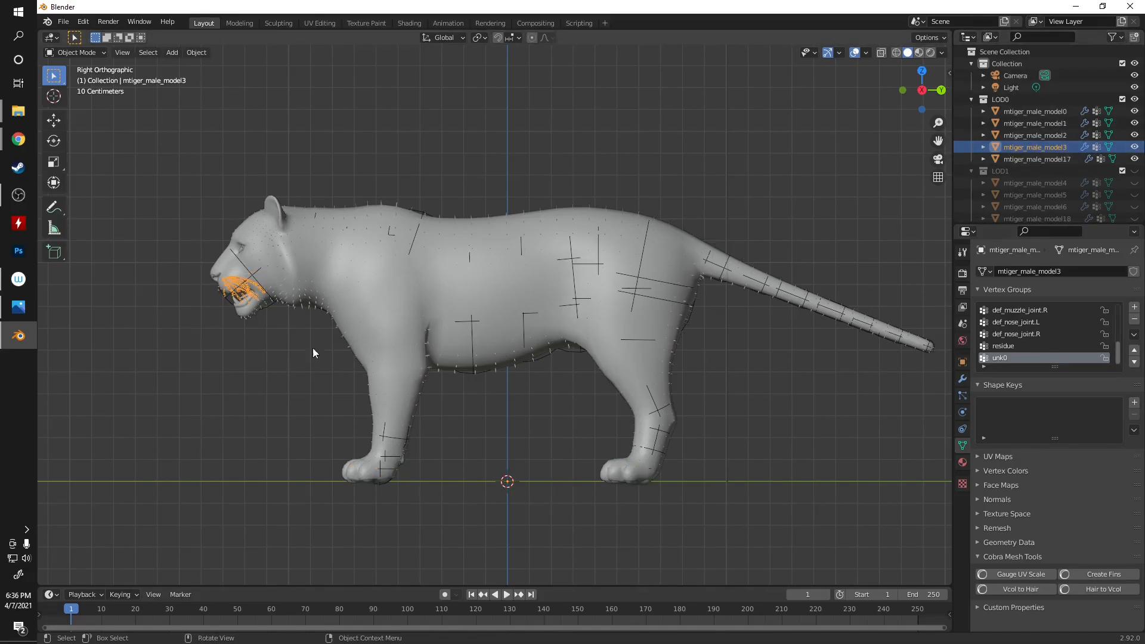
{"action": "left_click", "coordinate": [1032, 111]}
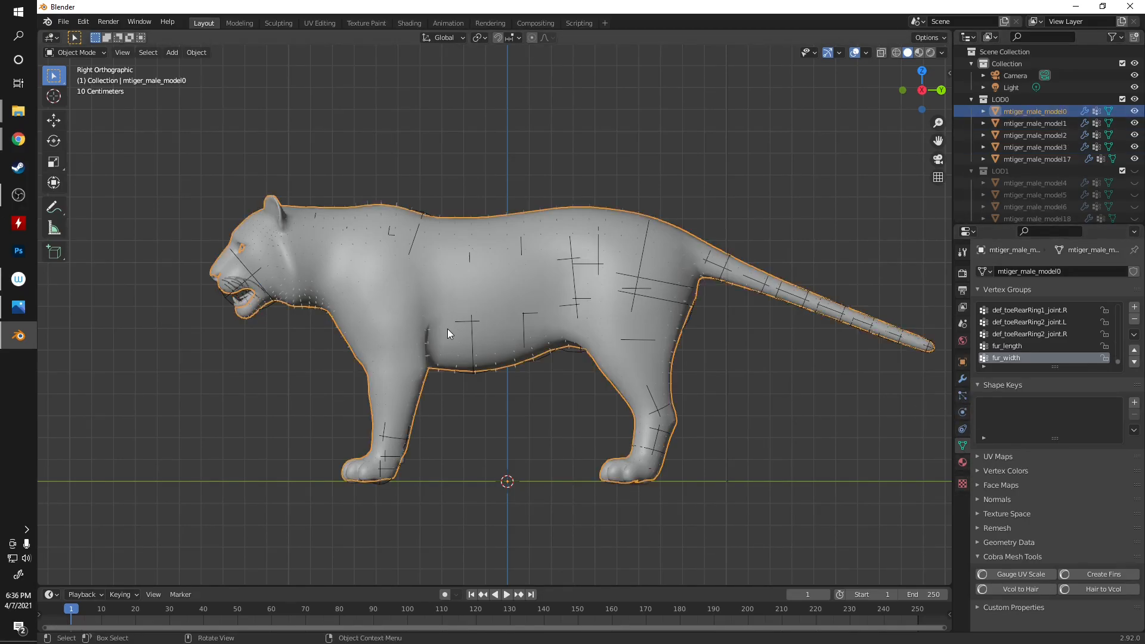
{"action": "scroll", "coordinate": [448, 328], "scroll_direction": "up", "scroll_amount": 2}
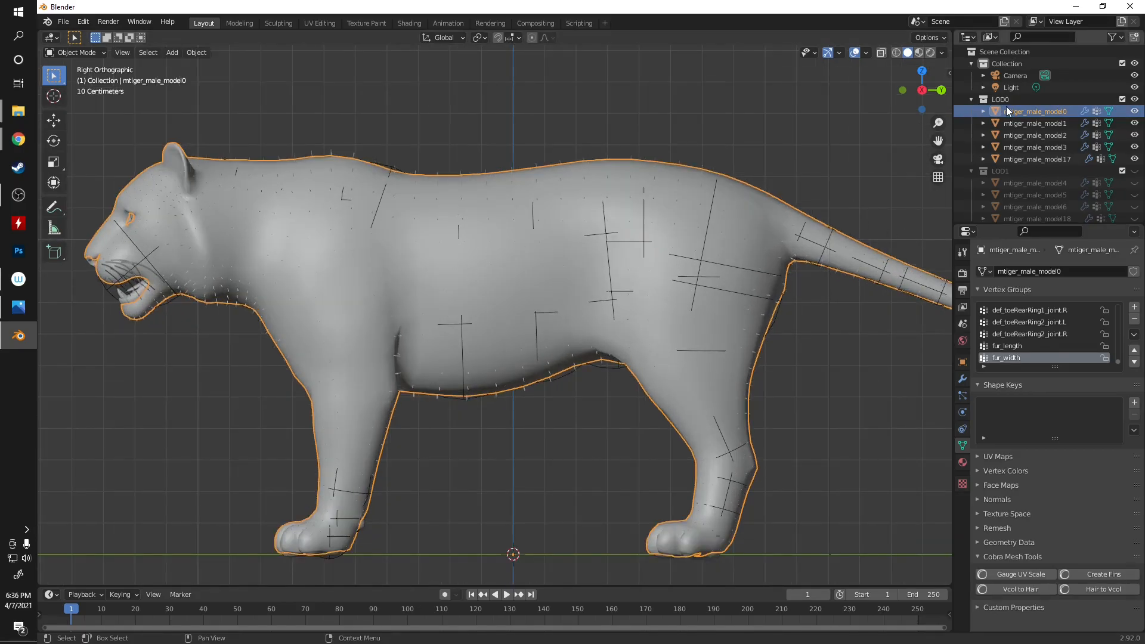
{"action": "middle_click_drag", "start_coordinate": [336, 235], "coordinate": [358, 256]}
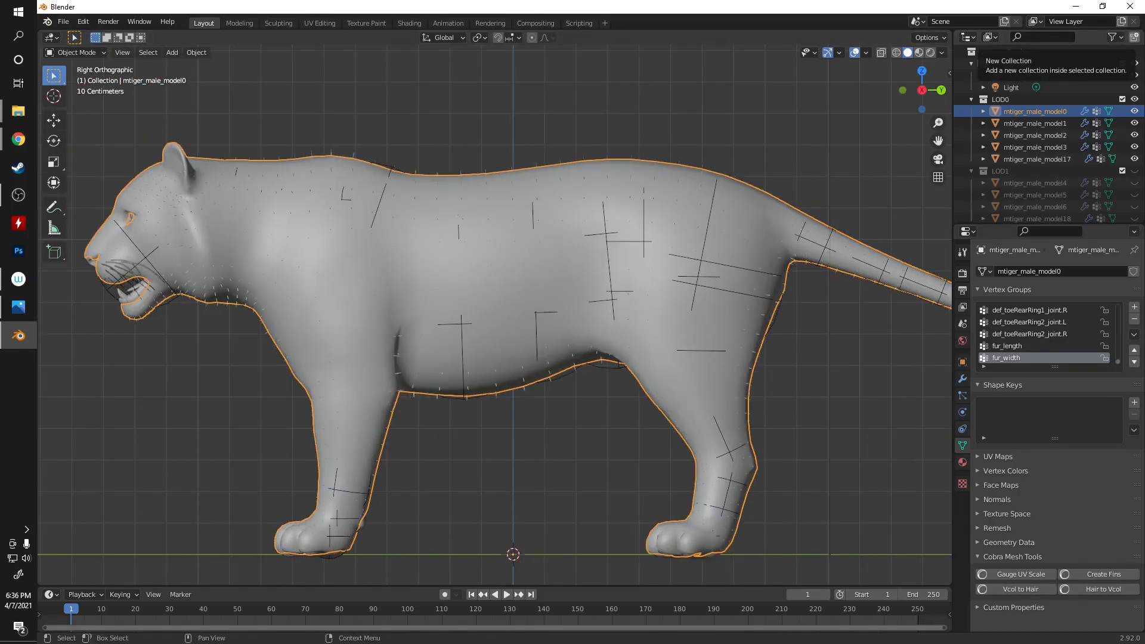
{"action": "left_click", "coordinate": [26, 113]}
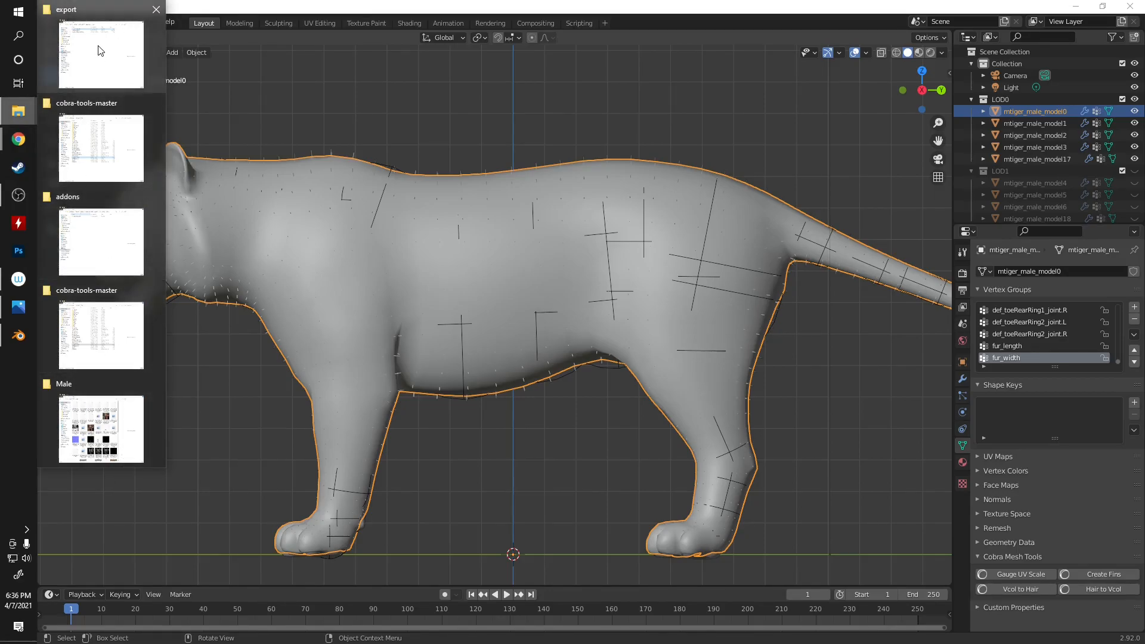
{"action": "right_click", "coordinate": [19, 112]}
{"action": "left_click", "coordinate": [84, 404]}
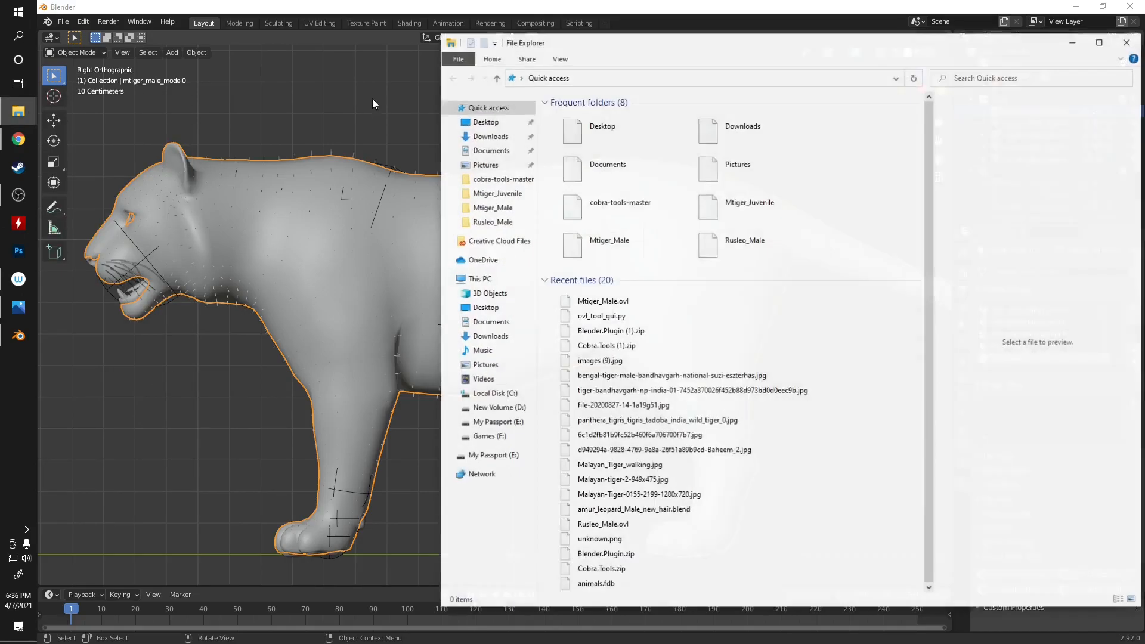
{"action": "left_click", "coordinate": [491, 136]}
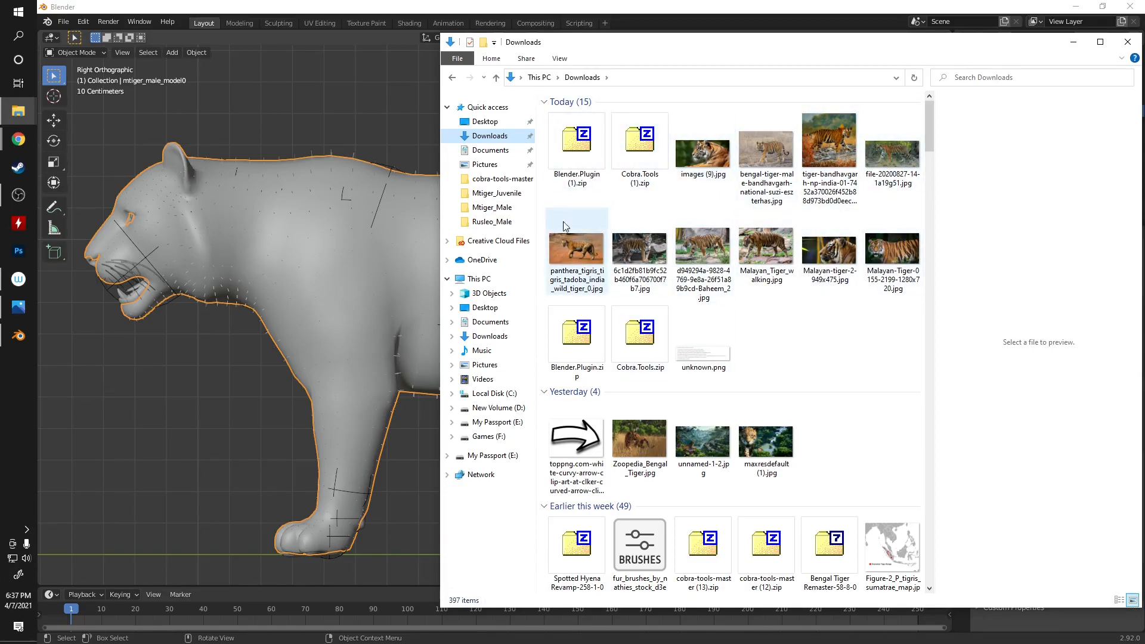
{"action": "left_click_drag", "start_coordinate": [748, 45], "coordinate": [1144, 141]}
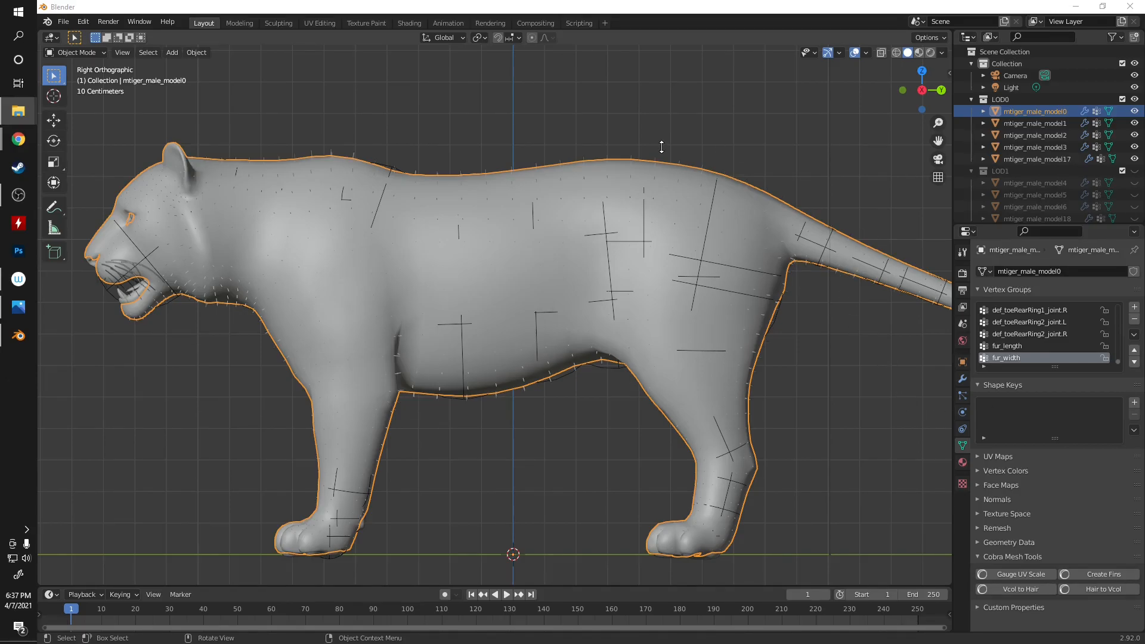
{"action": "left_click_drag", "start_coordinate": [1144, 78], "coordinate": [780, 58]}
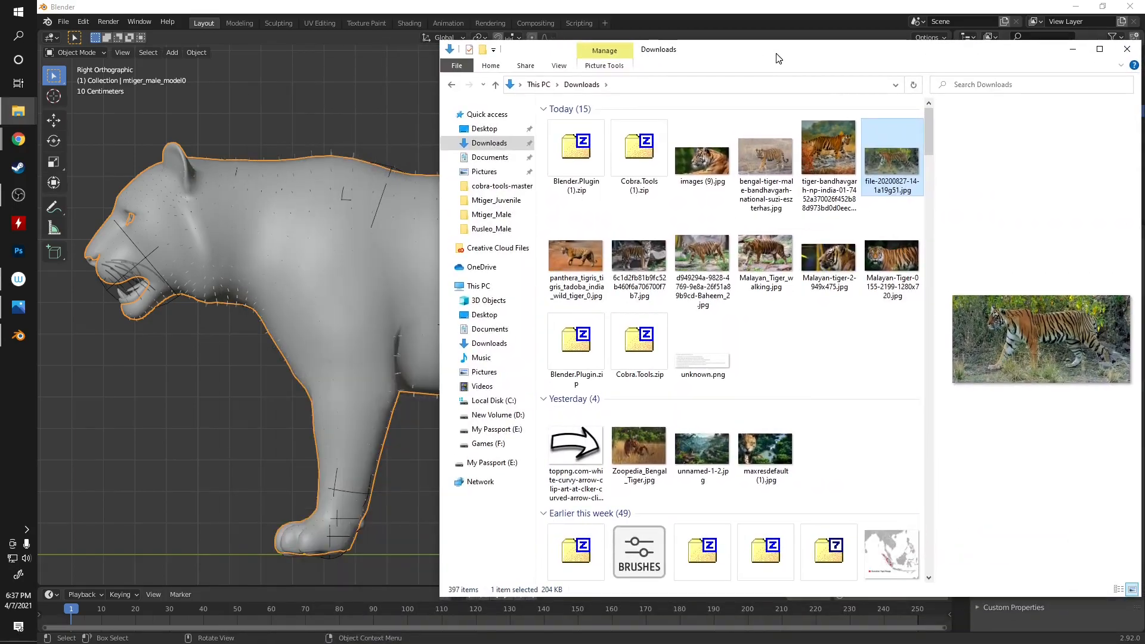
{"action": "left_click_drag", "start_coordinate": [884, 153], "coordinate": [281, 119]}
{"action": "left_click_drag", "start_coordinate": [1042, 50], "coordinate": [1144, 119]}
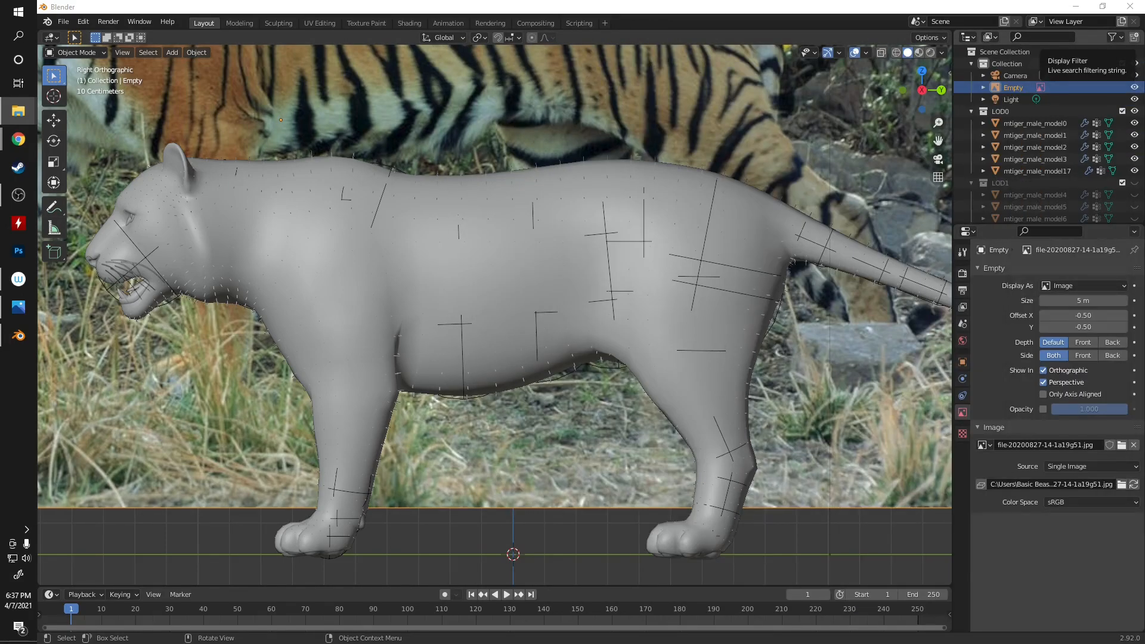
- Shrink the tiger reference image, place it behind the model and turn on X-ray display
{"action": "scroll", "coordinate": [383, 306], "scroll_direction": "down", "scroll_amount": 5}
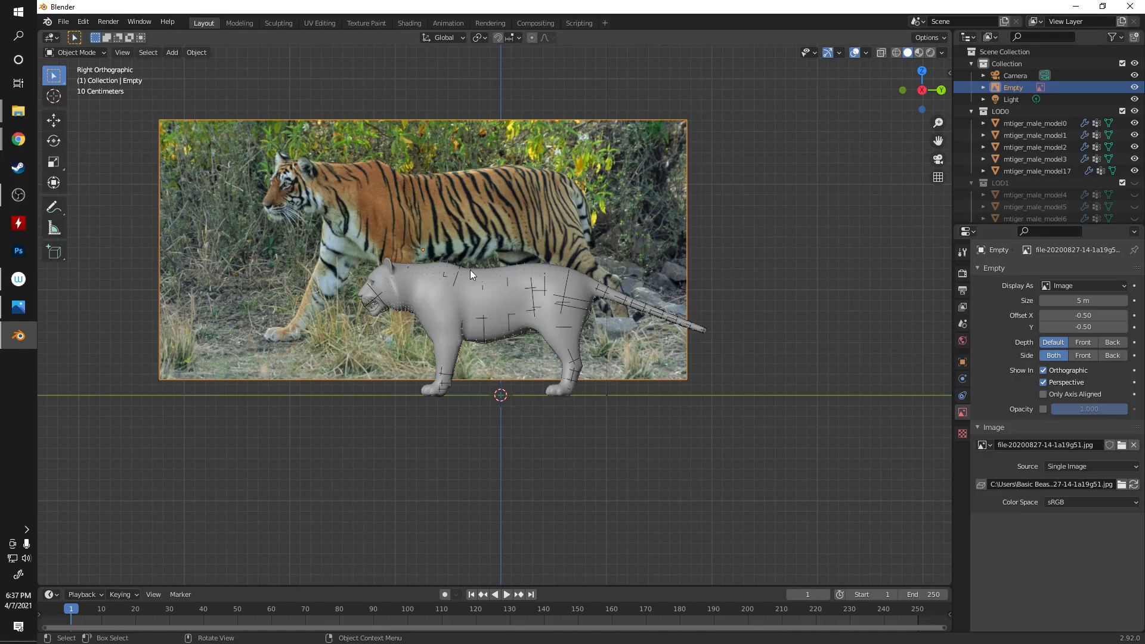
{"action": "scroll", "coordinate": [470, 270], "scroll_direction": "up", "scroll_amount": 2}
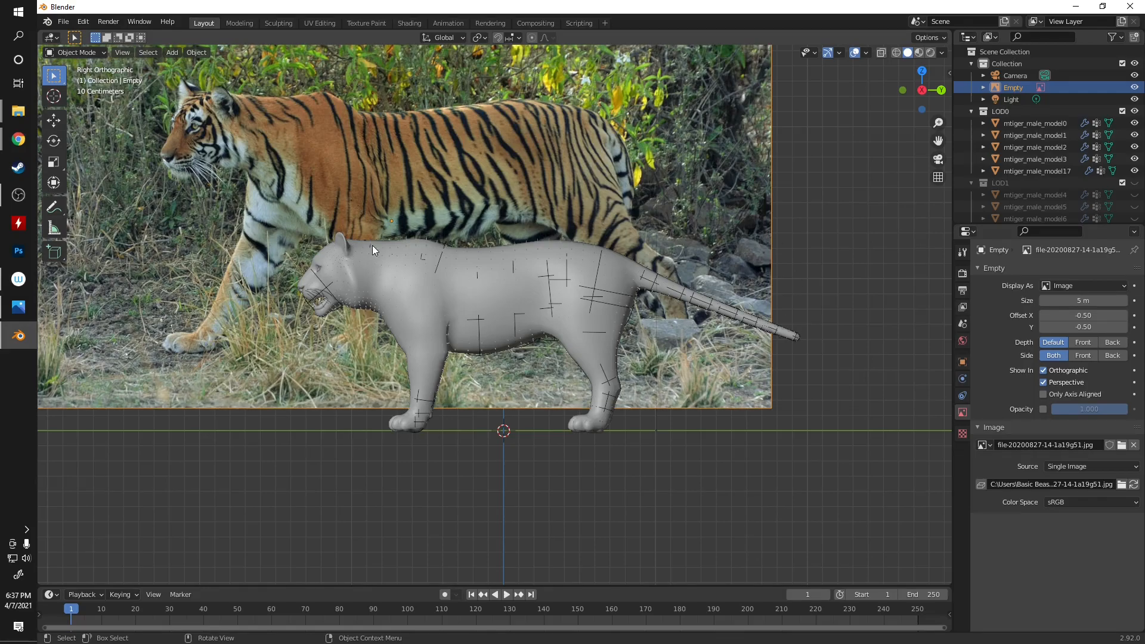
{"action": "middle_click_drag", "start_coordinate": [403, 162], "coordinate": [533, 247], "text": "shift"}
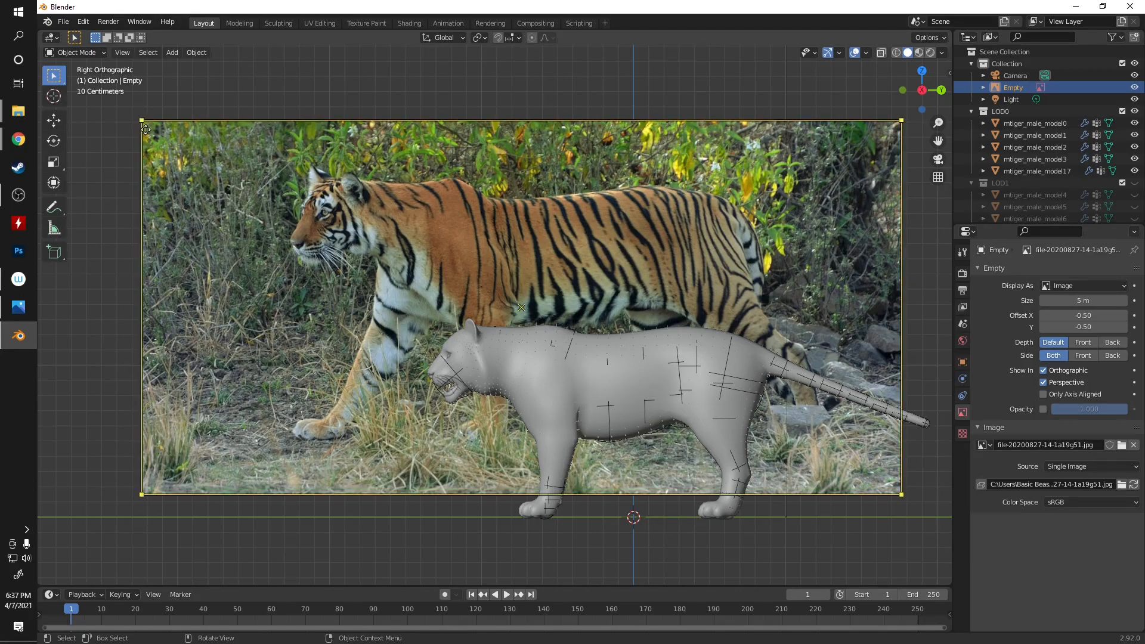
{"action": "left_click_drag", "start_coordinate": [141, 120], "coordinate": [433, 255]}
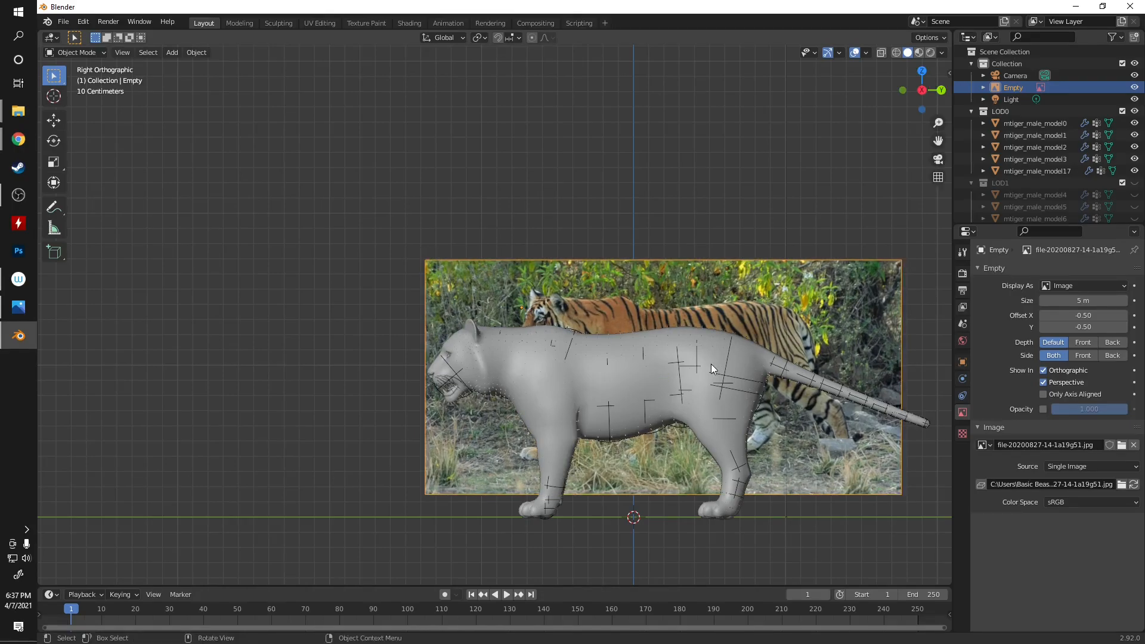
{"action": "left_click_drag", "start_coordinate": [664, 378], "coordinate": [574, 433]}
{"action": "left_click", "coordinate": [883, 54]}
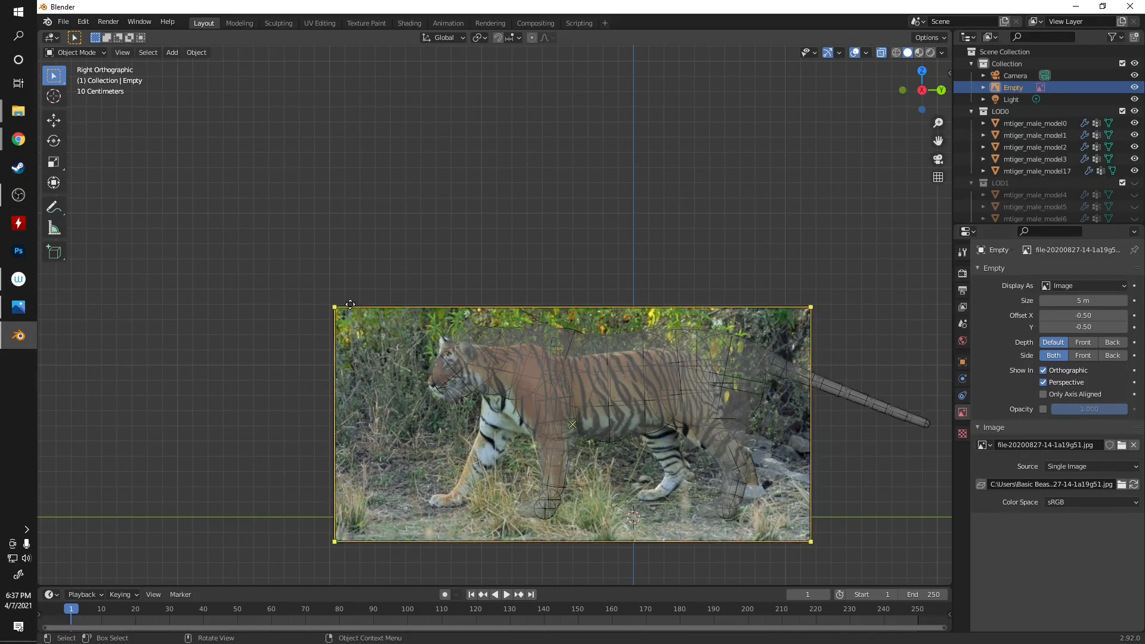
- Resize and reposition the reference image so the photographed tiger's head and body line up with the model
{"action": "left_click_drag", "start_coordinate": [334, 306], "coordinate": [204, 244]}
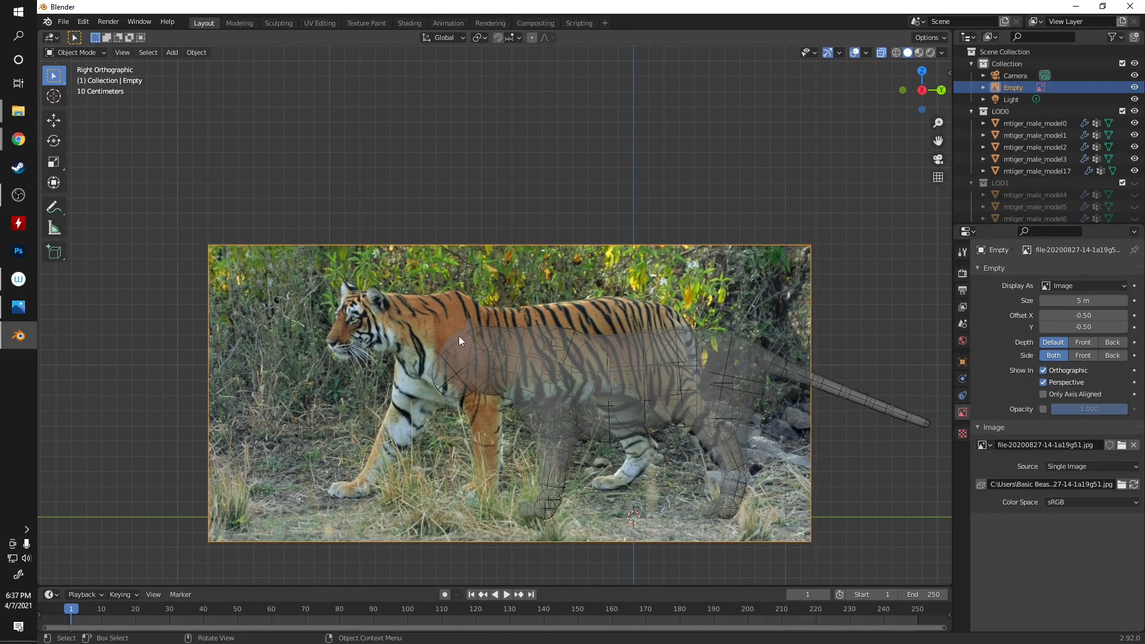
{"action": "left_click_drag", "start_coordinate": [510, 395], "coordinate": [610, 430]}
{"action": "left_click_drag", "start_coordinate": [308, 281], "coordinate": [360, 308]}
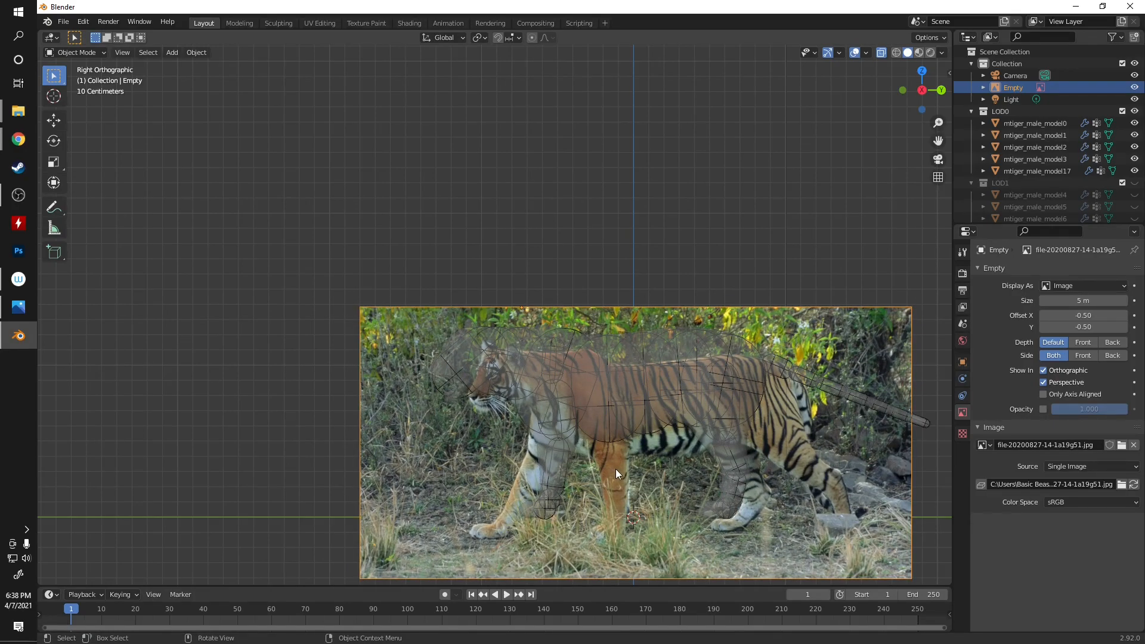
{"action": "left_click_drag", "start_coordinate": [632, 422], "coordinate": [599, 424]}
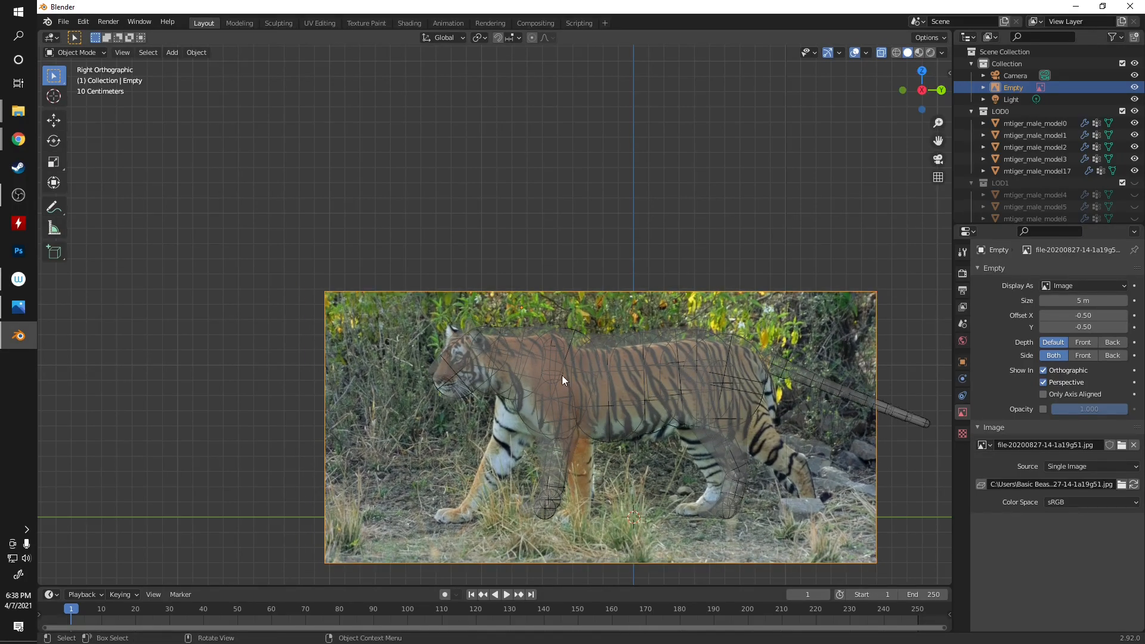
- Compare the model's proportions with the tiger photo, both with and without X-ray display
{"action": "scroll", "coordinate": [575, 416], "scroll_direction": "up", "scroll_amount": 1}
{"action": "middle_click_drag", "start_coordinate": [580, 417], "coordinate": [524, 243], "text": "shift"}
{"action": "scroll", "coordinate": [492, 302], "scroll_direction": "up", "scroll_amount": 2}
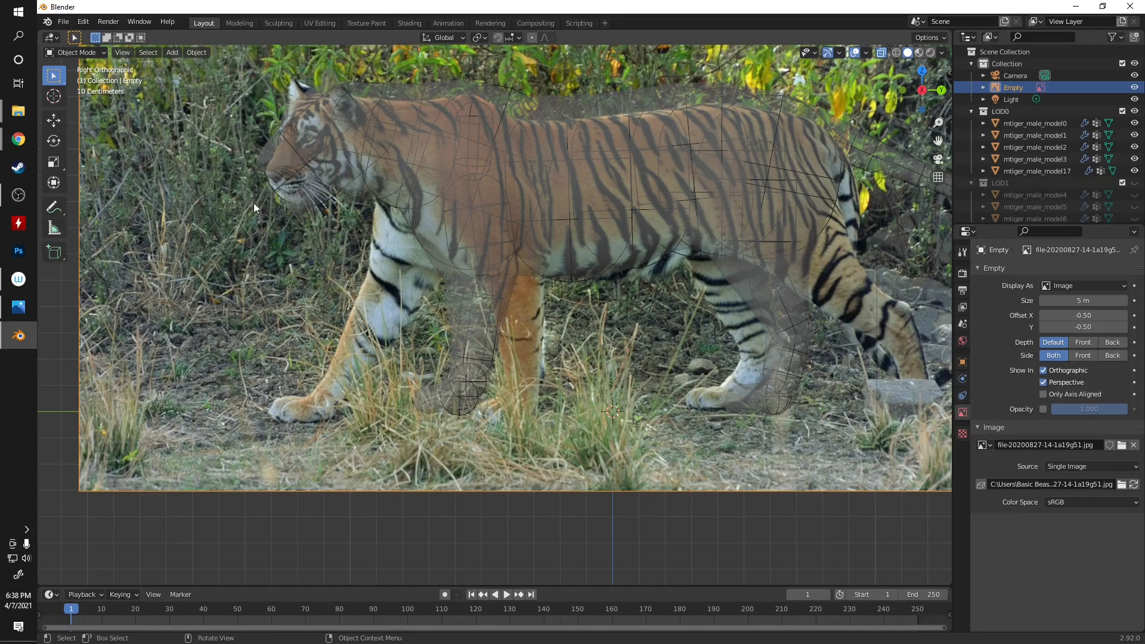
{"action": "left_click", "coordinate": [882, 52]}
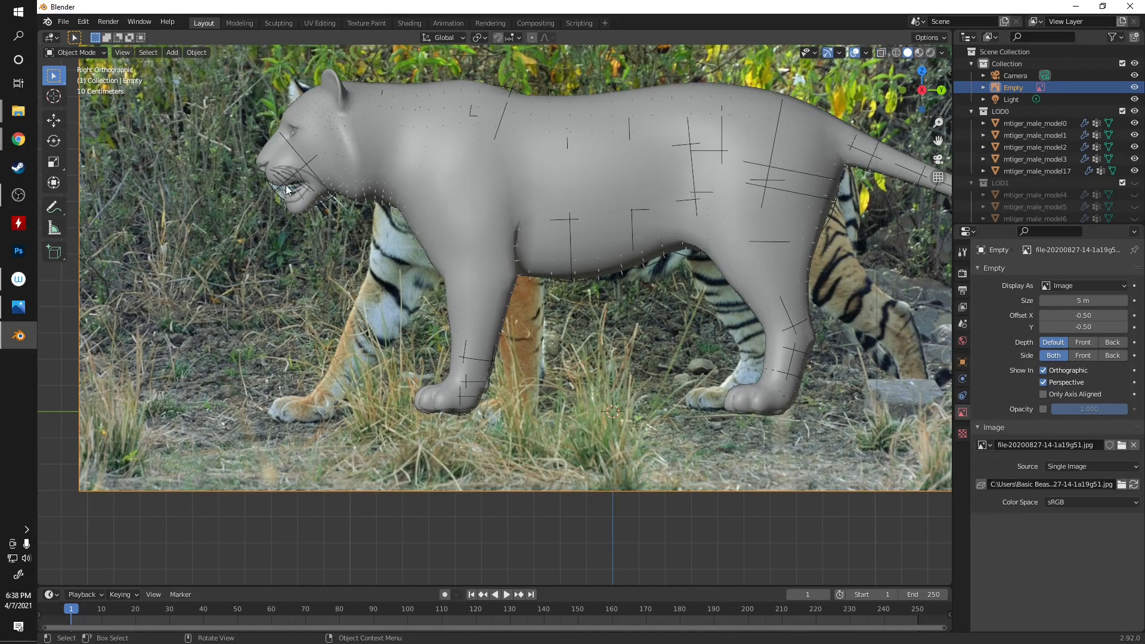
{"action": "left_click", "coordinate": [882, 52]}
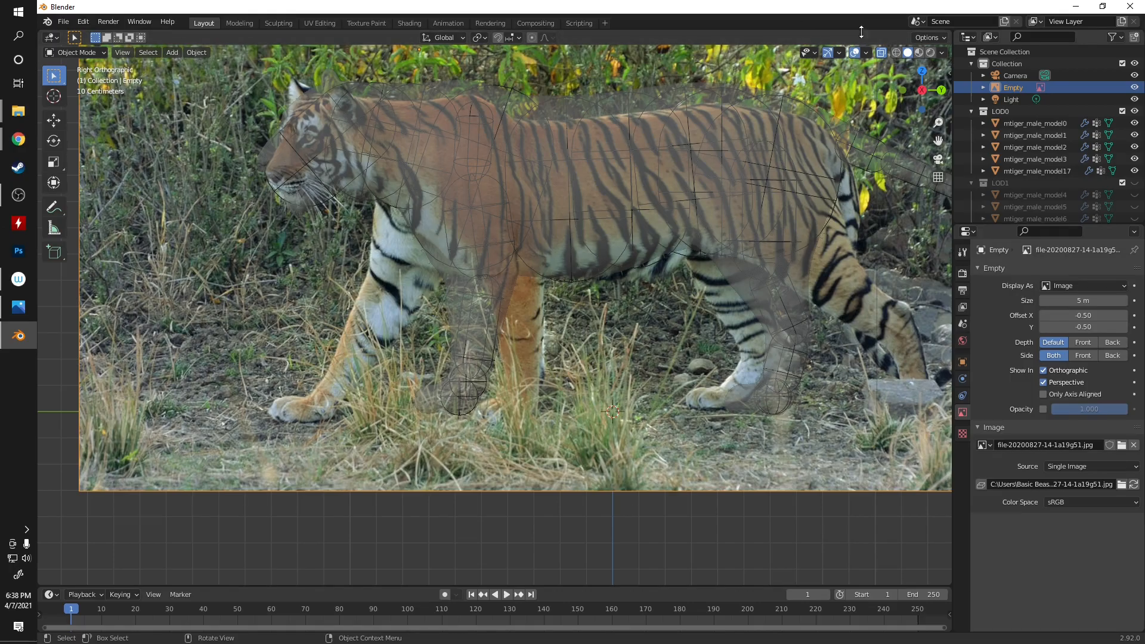
{"action": "left_click", "coordinate": [882, 53]}
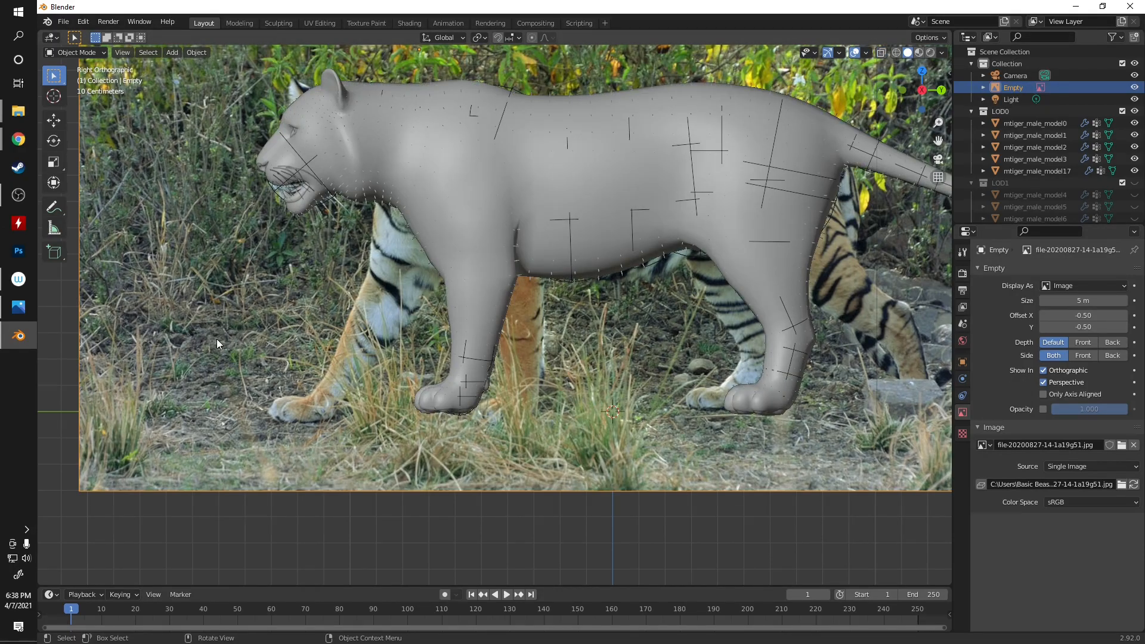
{"action": "scroll", "coordinate": [426, 284], "scroll_direction": "down", "scroll_amount": 1}
{"action": "scroll", "coordinate": [370, 295], "scroll_direction": "down", "scroll_amount": 3}
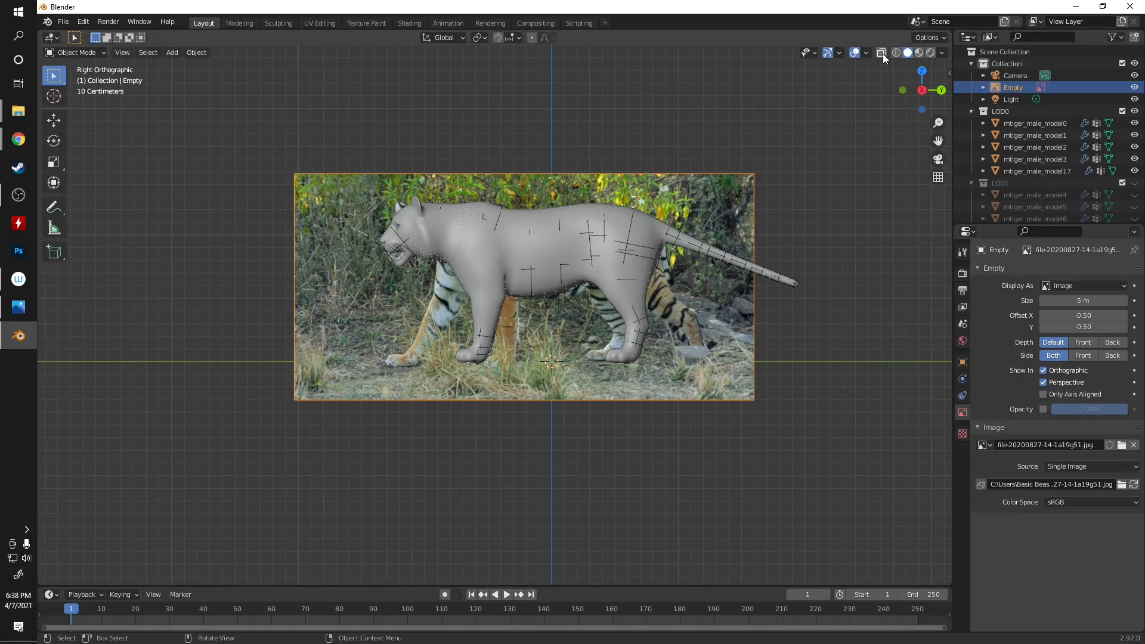
- Move the reference image clear of the model, in front of its head, and return the model to solid display without X-ray
{"action": "key", "text": "alt+z"}
{"action": "key", "text": "g"}
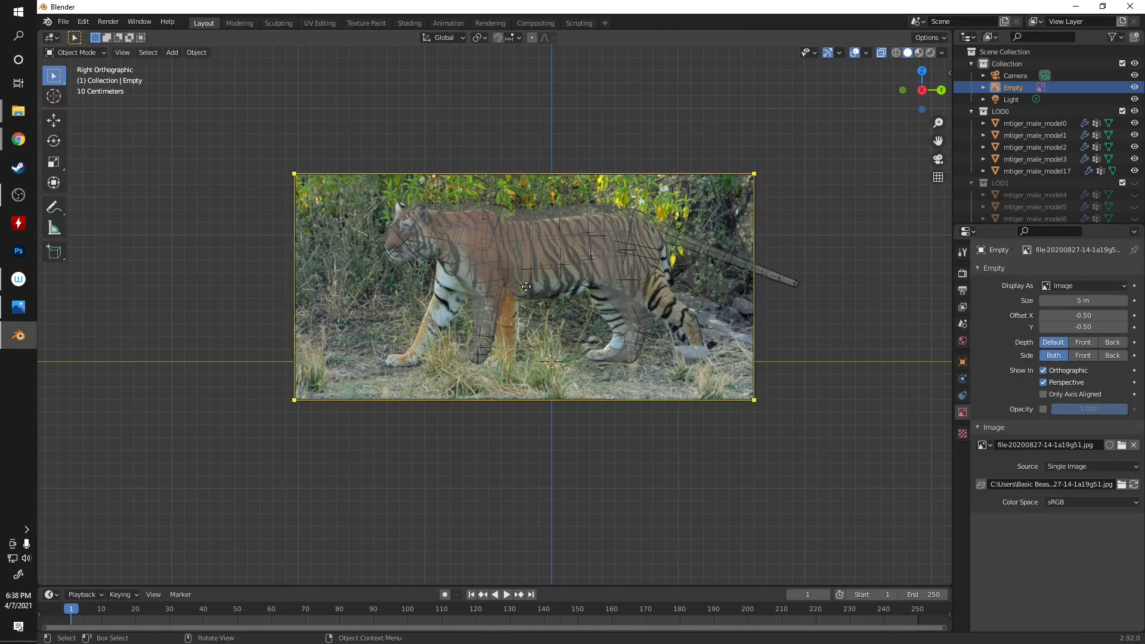
{"action": "left_click", "coordinate": [203, 245]}
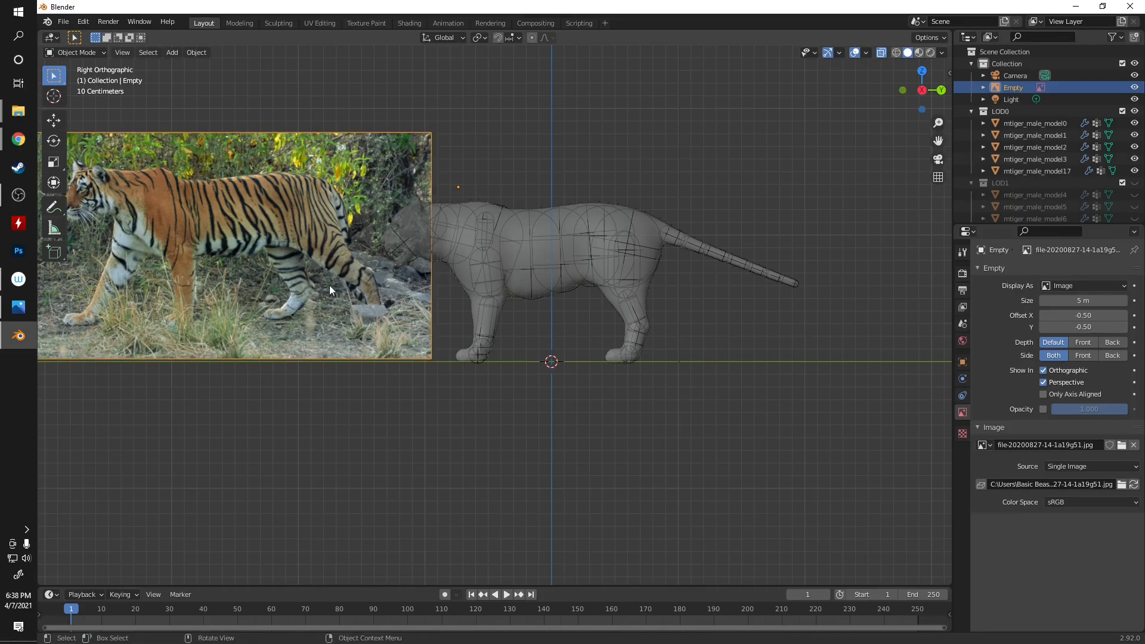
{"action": "middle_click_drag", "start_coordinate": [403, 263], "coordinate": [579, 268], "text": "shift"}
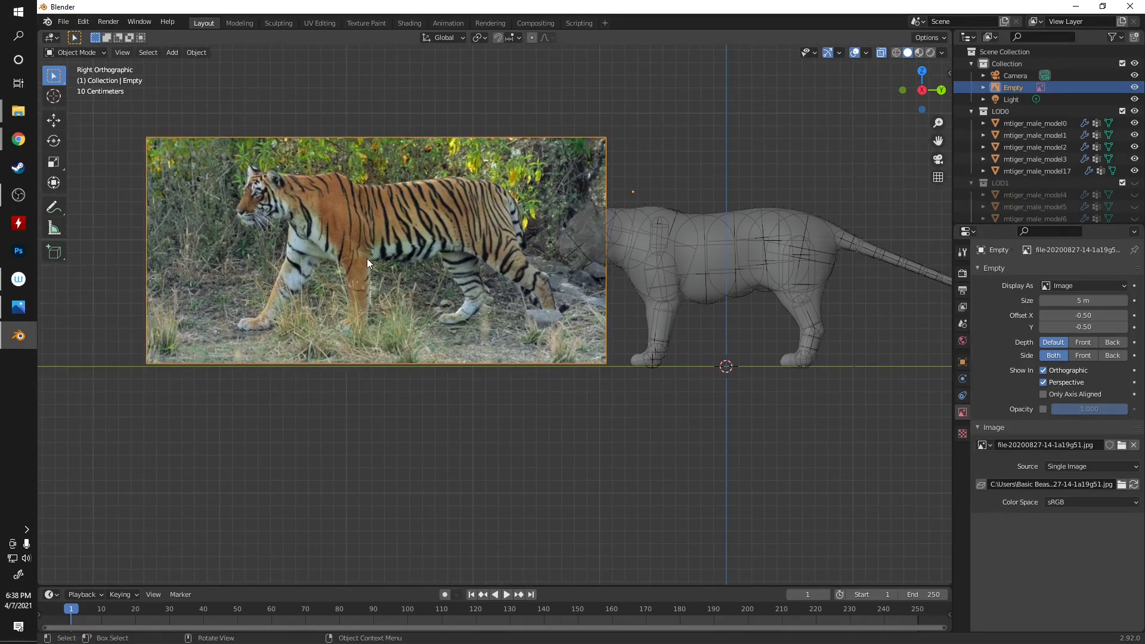
{"action": "left_click_drag", "start_coordinate": [376, 249], "coordinate": [316, 252]}
{"action": "scroll", "coordinate": [785, 133], "scroll_direction": "up", "scroll_amount": 1}
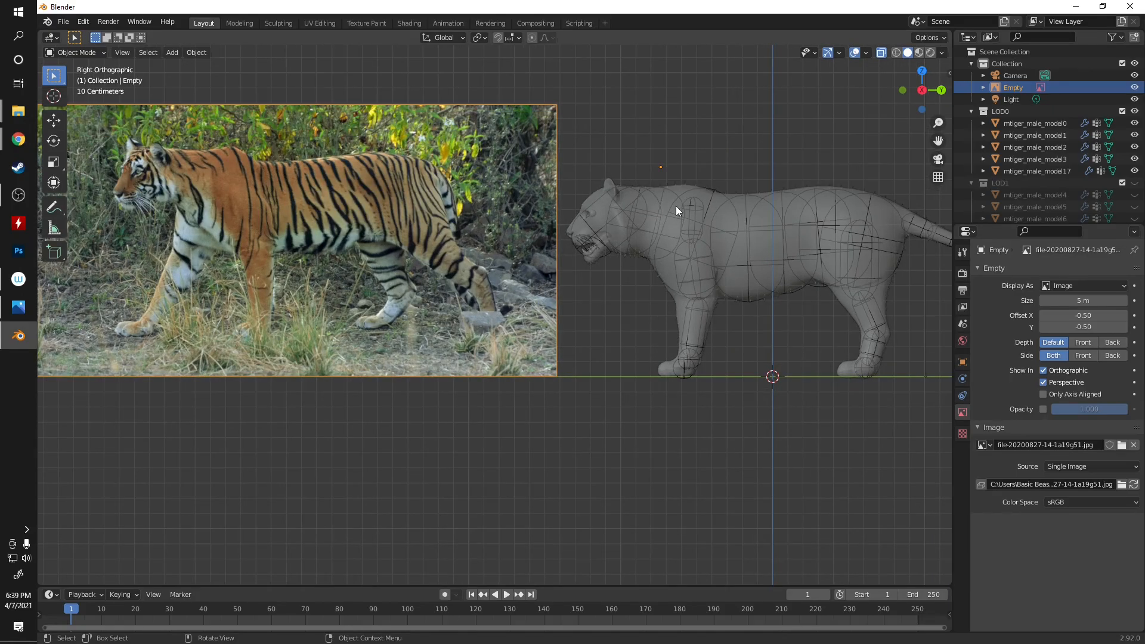
{"action": "left_click", "coordinate": [881, 53]}
{"action": "scroll", "coordinate": [820, 137], "scroll_direction": "up", "scroll_amount": 3}
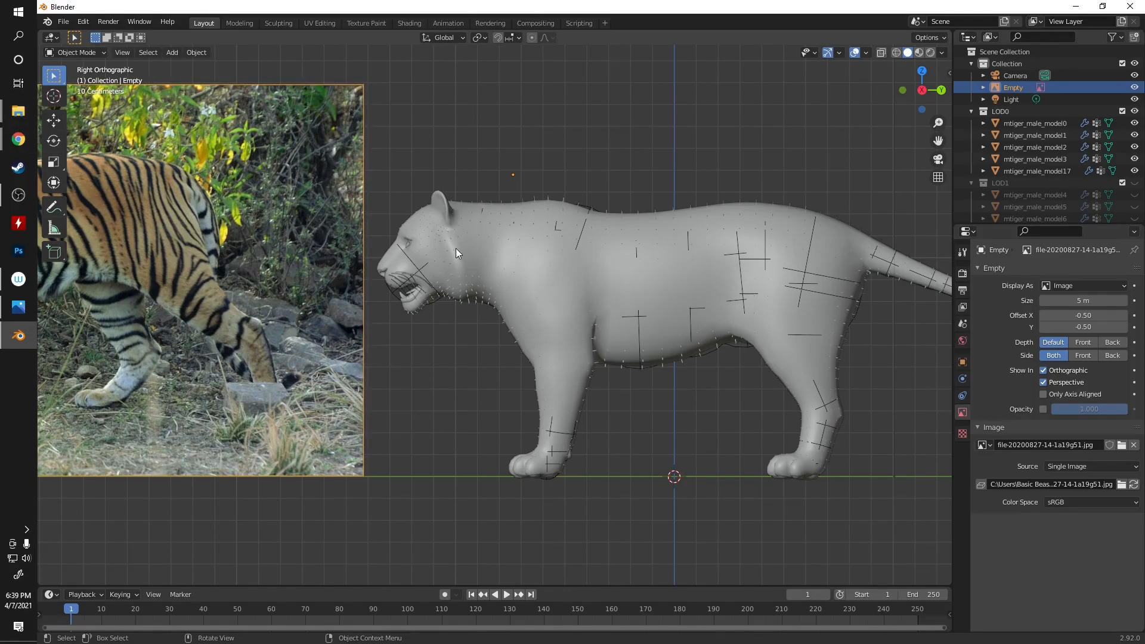
{"action": "scroll", "coordinate": [478, 261], "scroll_direction": "down", "scroll_amount": 3}
{"action": "scroll", "coordinate": [495, 281], "scroll_direction": "up", "scroll_amount": 2}
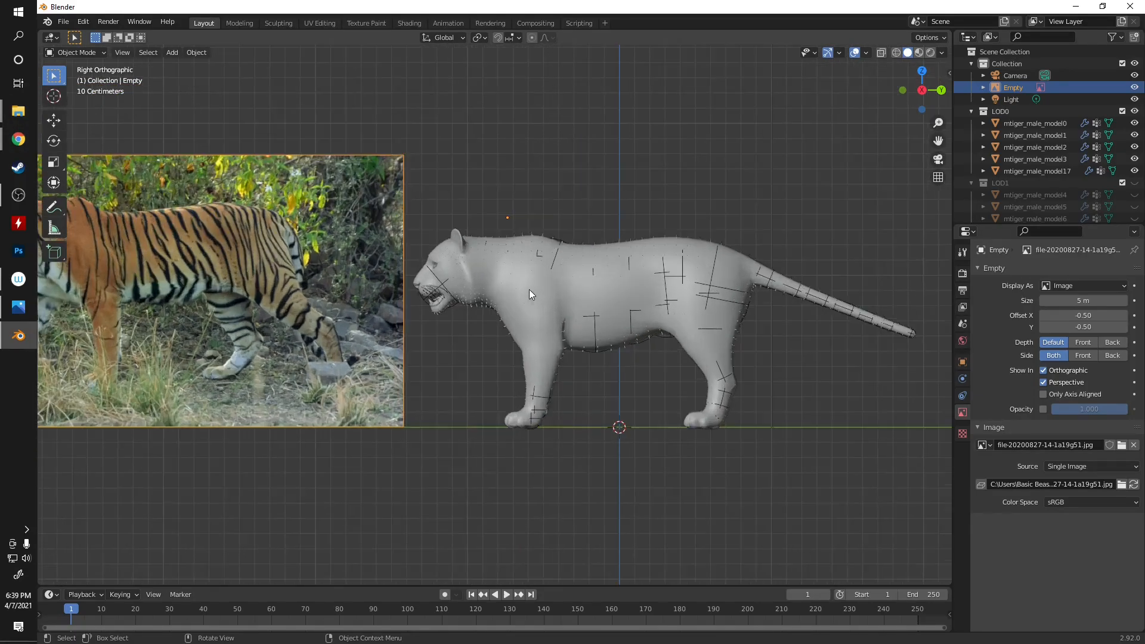
- Switch to the Sculpting workspace and move the tiger reference image sideways along the global X axis, well clear of the model
{"action": "left_click", "coordinate": [278, 22]}
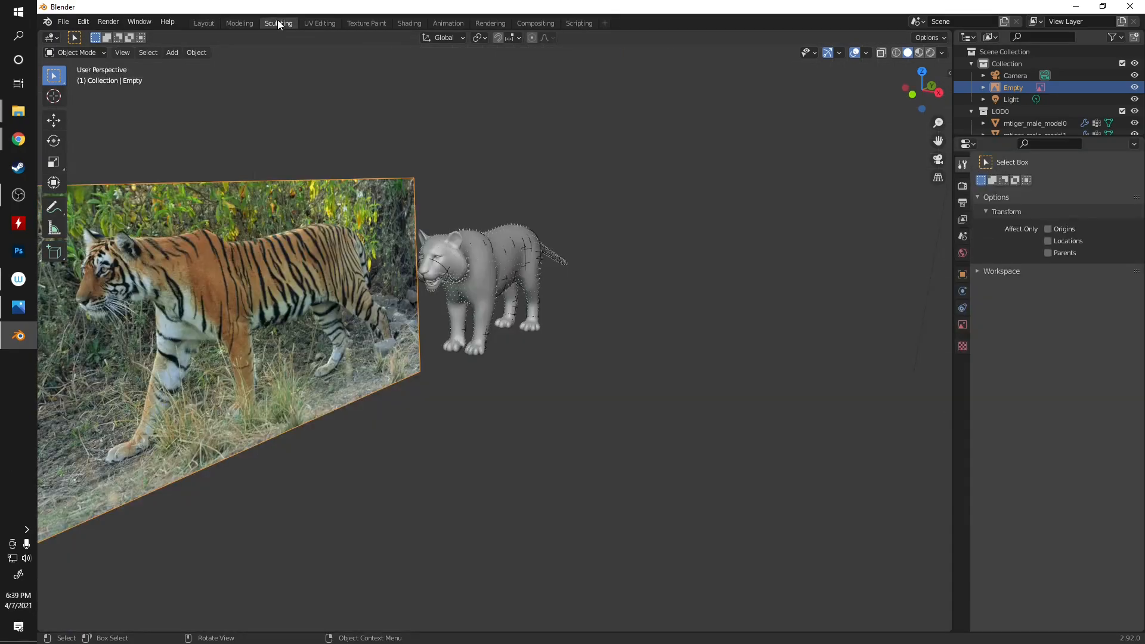
{"action": "scroll", "coordinate": [525, 278], "scroll_direction": "up", "scroll_amount": 3}
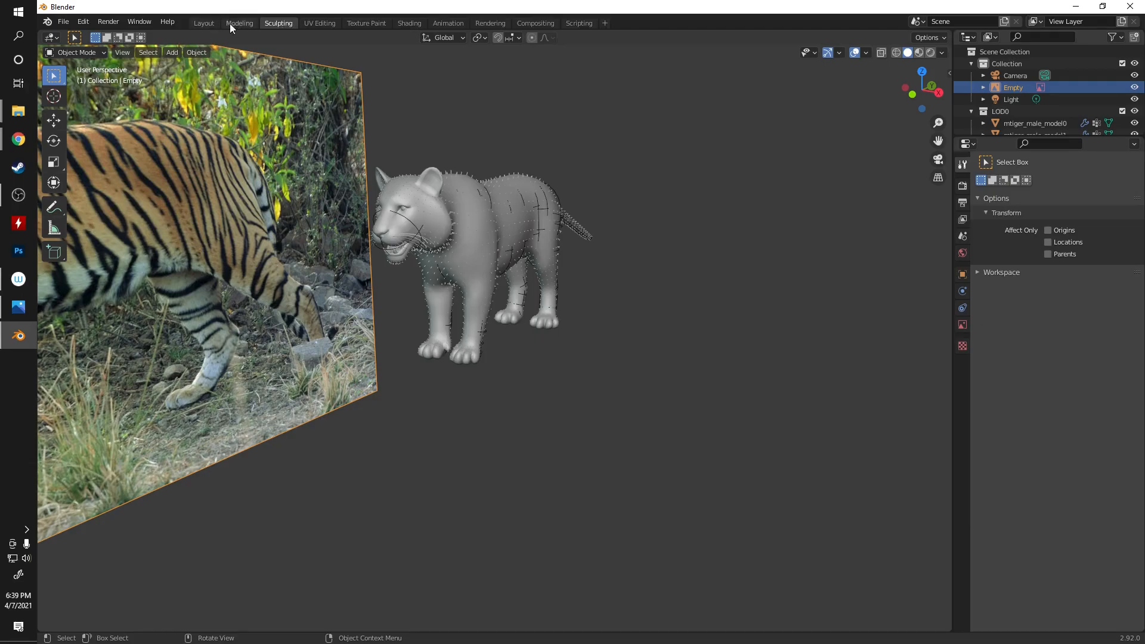
{"action": "middle_click_drag", "start_coordinate": [568, 287], "coordinate": [426, 267]}
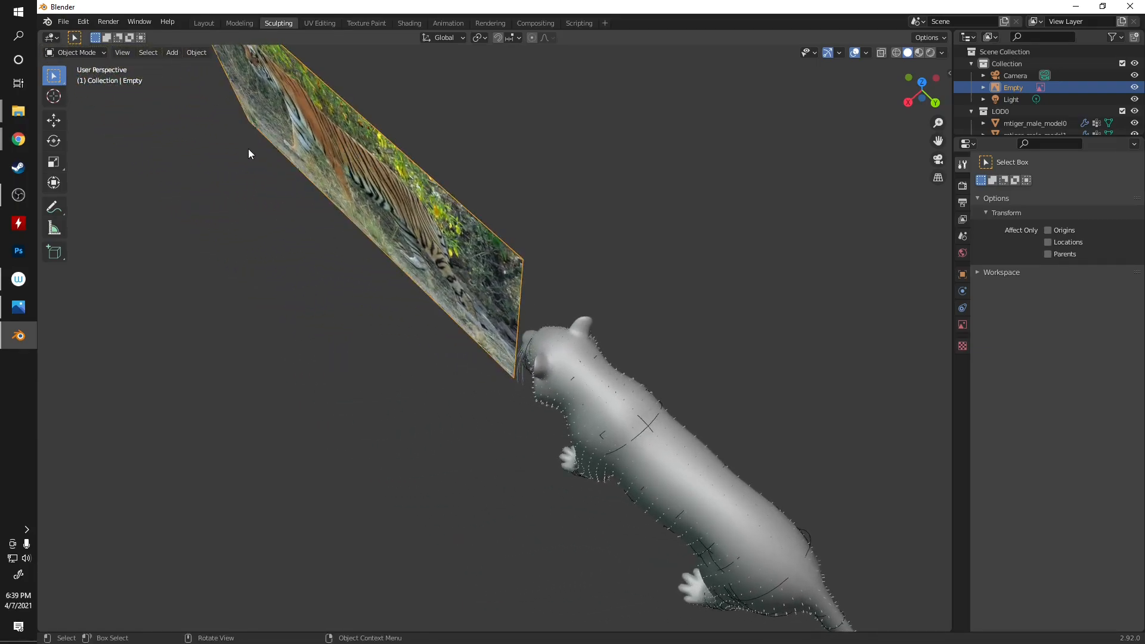
{"action": "key", "text": "g"}
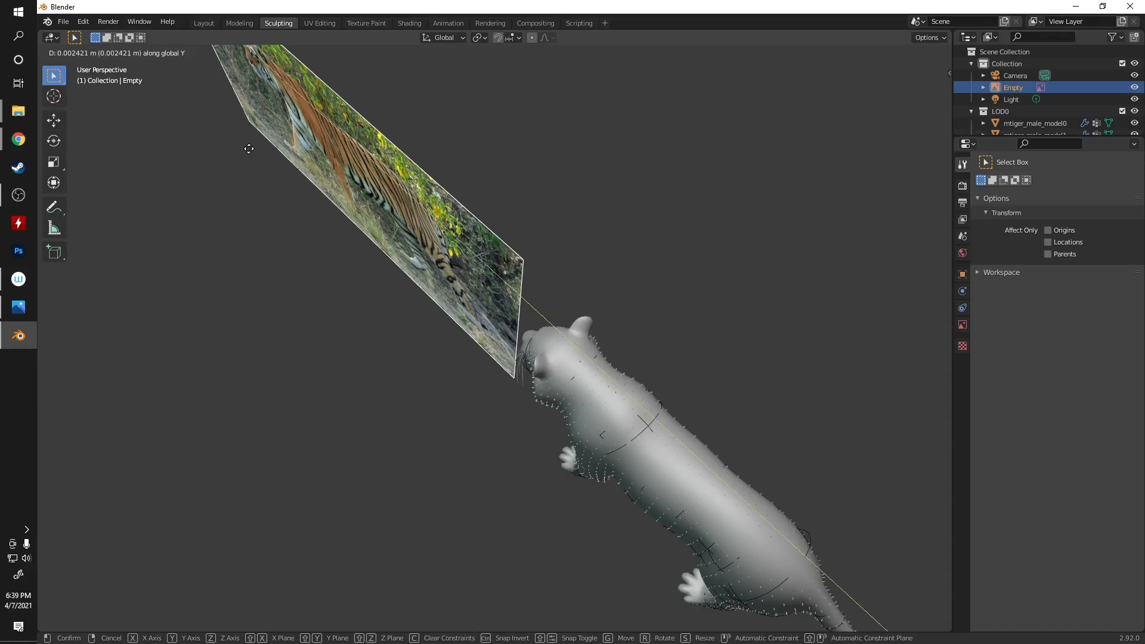
{"action": "key", "text": "y"}
{"action": "key", "text": "x"}
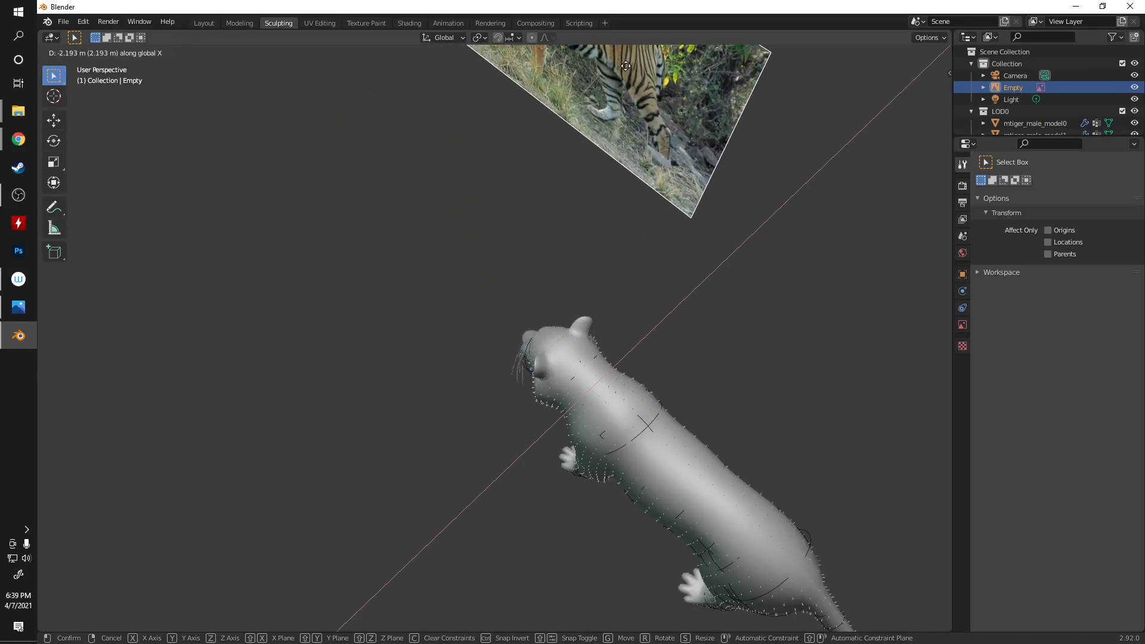
{"action": "left_click", "coordinate": [692, 65]}
{"action": "middle_click_drag", "start_coordinate": [656, 119], "coordinate": [564, 241]}
- Examine the model and the reference image in the right, front and top orthographic views, ending in the right view
{"action": "key", "text": "KP_3"}
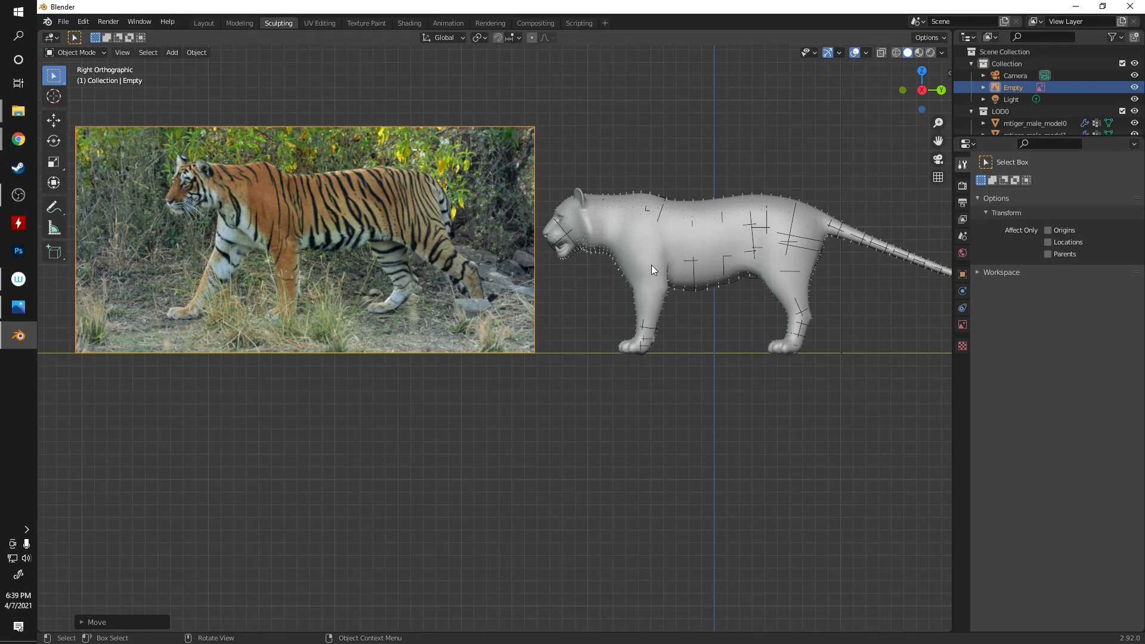
{"action": "key", "text": "KP_1"}
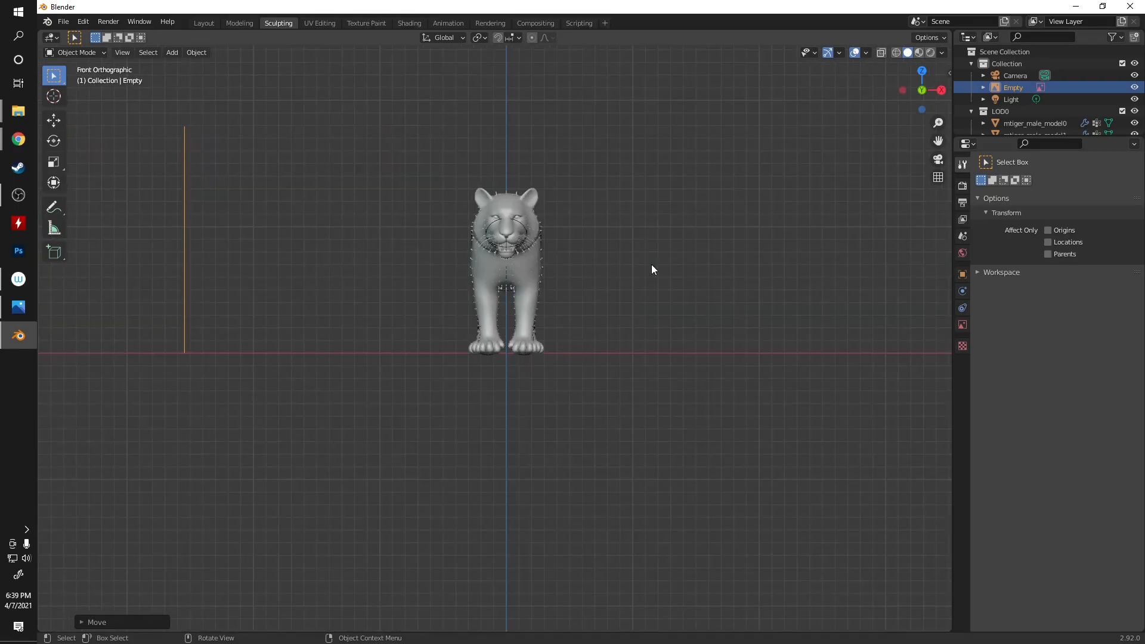
{"action": "key", "text": "KP_3"}
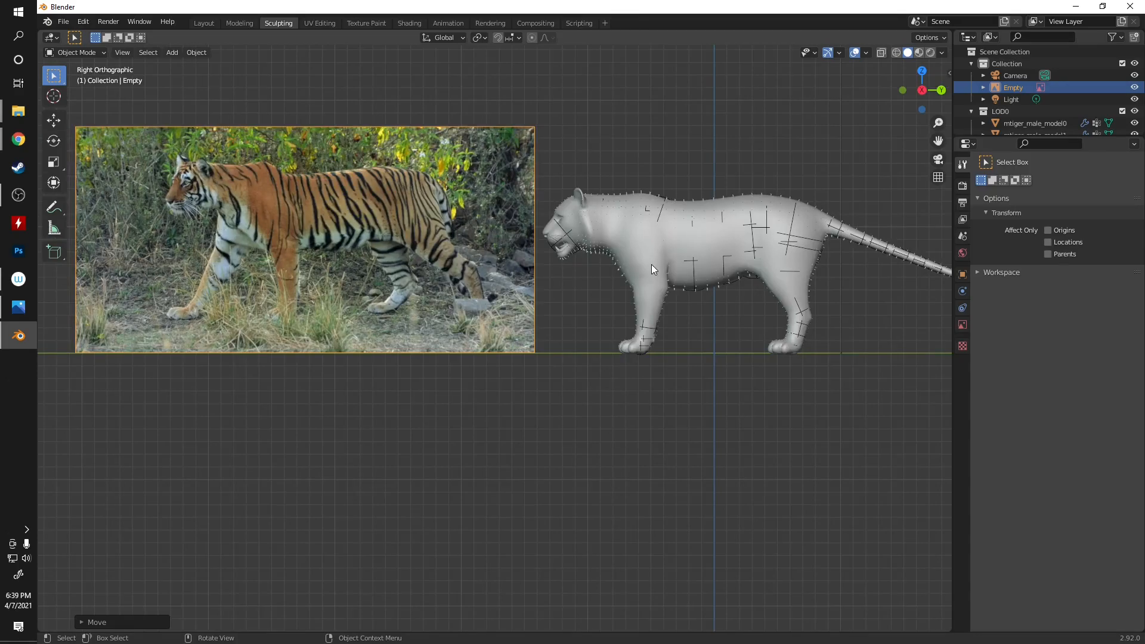
{"action": "key", "text": "KP_7"}
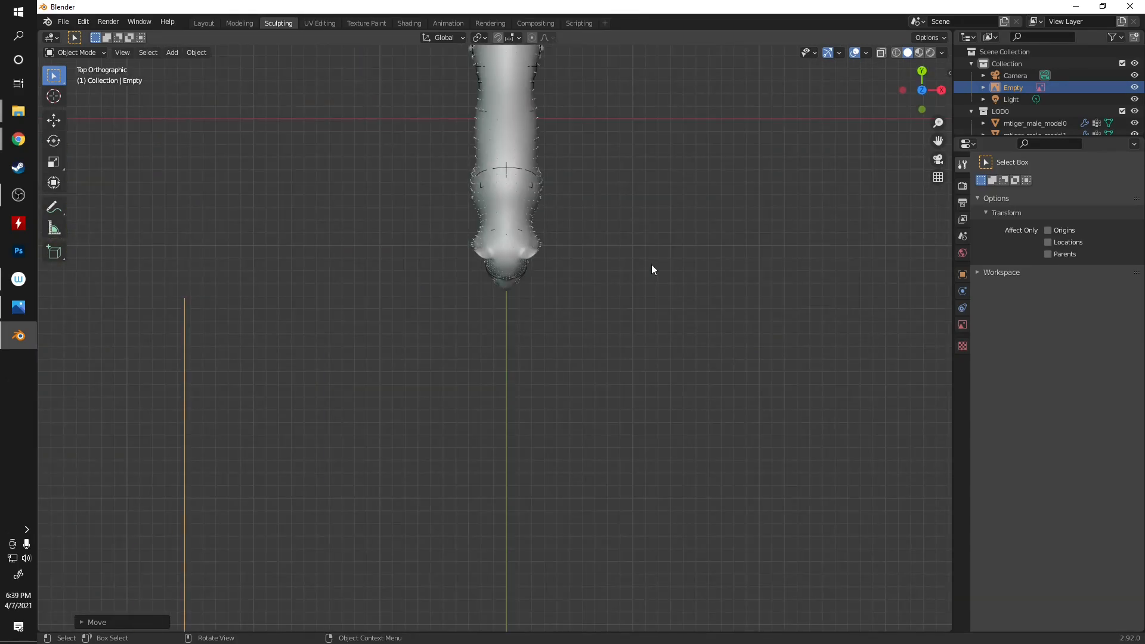
{"action": "key", "text": "KP_3"}
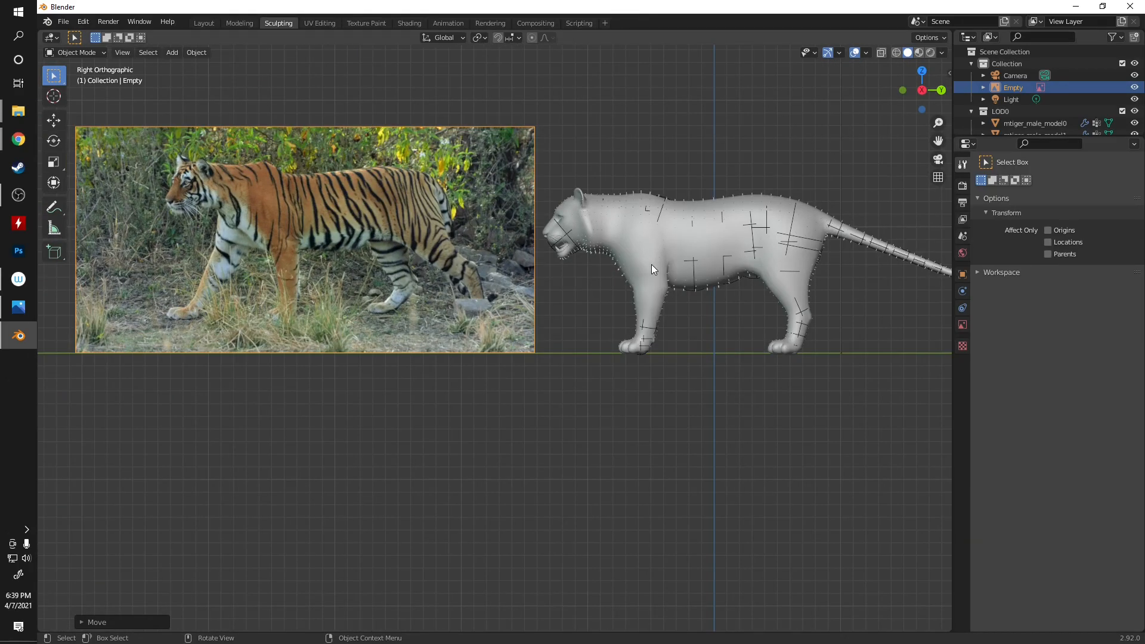
{"action": "middle_click_drag", "start_coordinate": [634, 239], "coordinate": [580, 306], "text": "shift"}
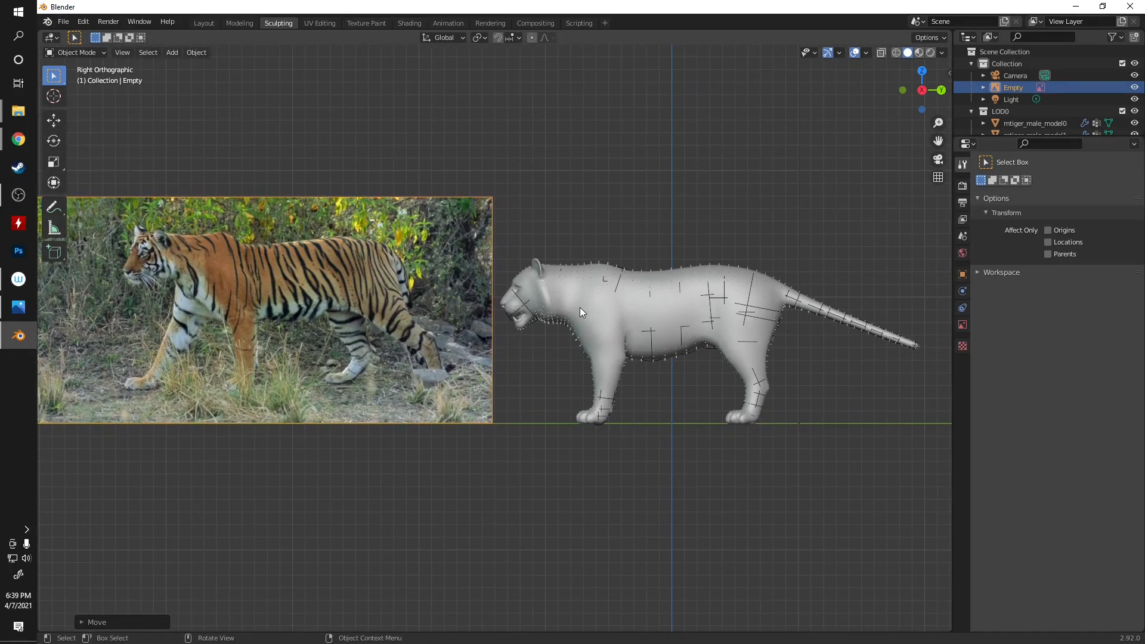
{"action": "key", "text": "KP_5"}
{"action": "key", "text": "KP_5"}
{"action": "key", "text": "KP_5"}
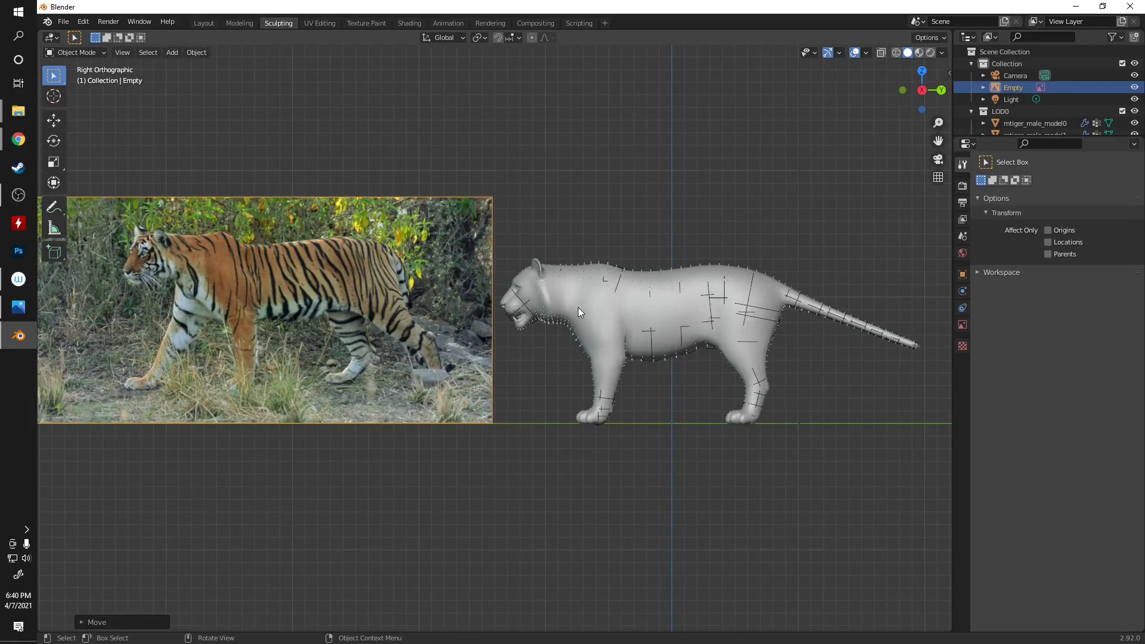
{"action": "scroll", "coordinate": [578, 307], "scroll_direction": "up", "scroll_amount": 2}
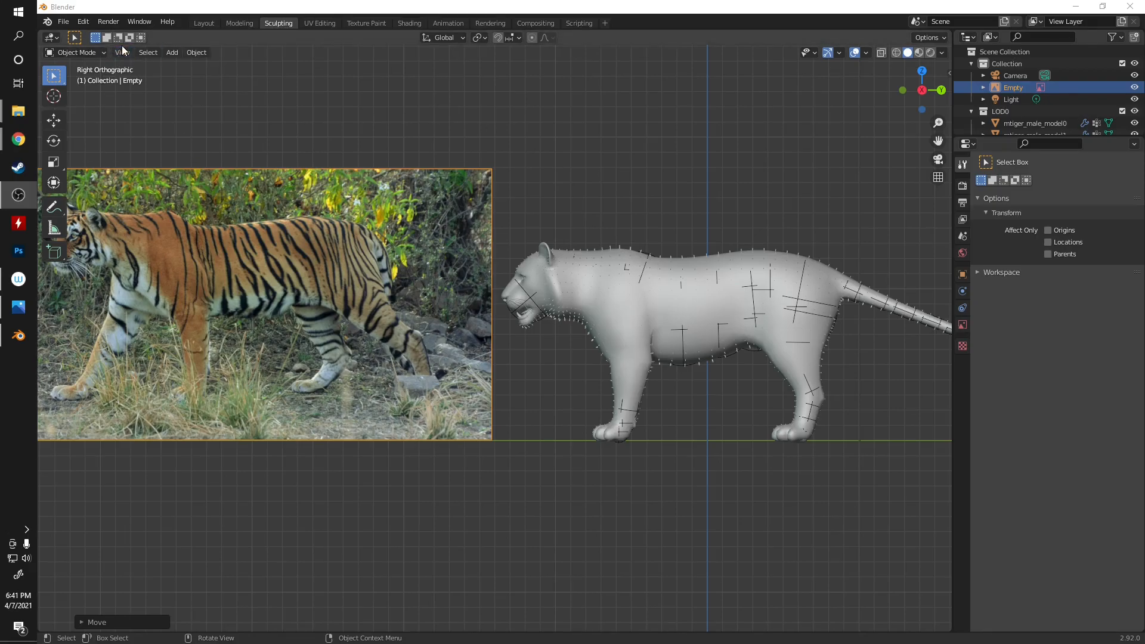
- Select the tiger body mesh mtiger_male_model0, put it in Sculpt Mode and choose the Grab brush
{"action": "left_click", "coordinate": [99, 54]}
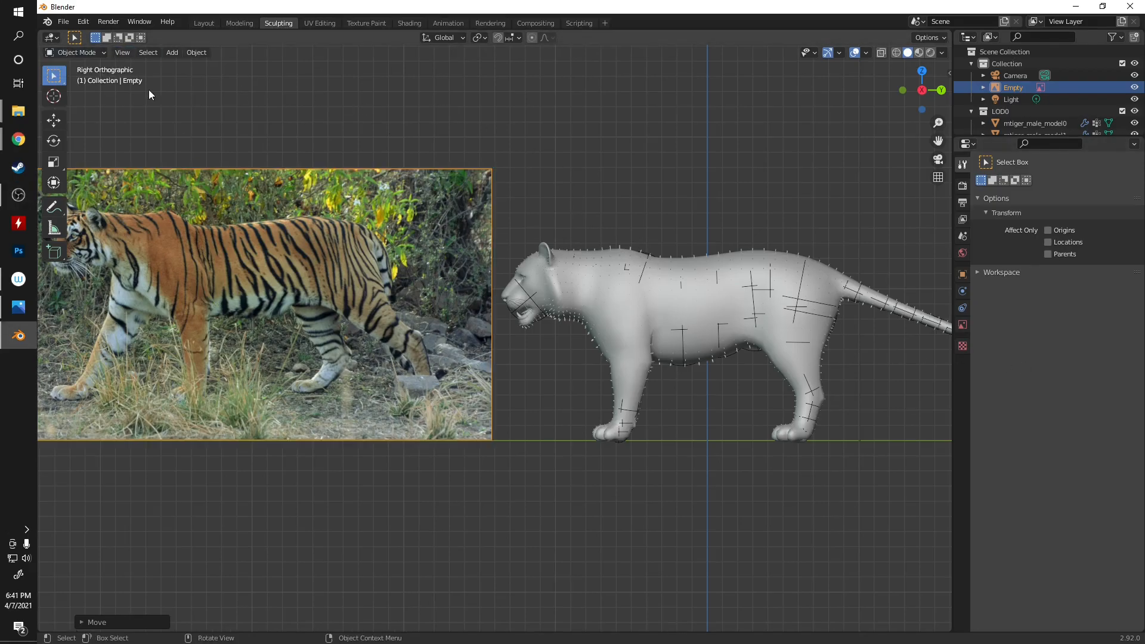
{"action": "left_click", "coordinate": [275, 94]}
{"action": "left_click", "coordinate": [611, 258]}
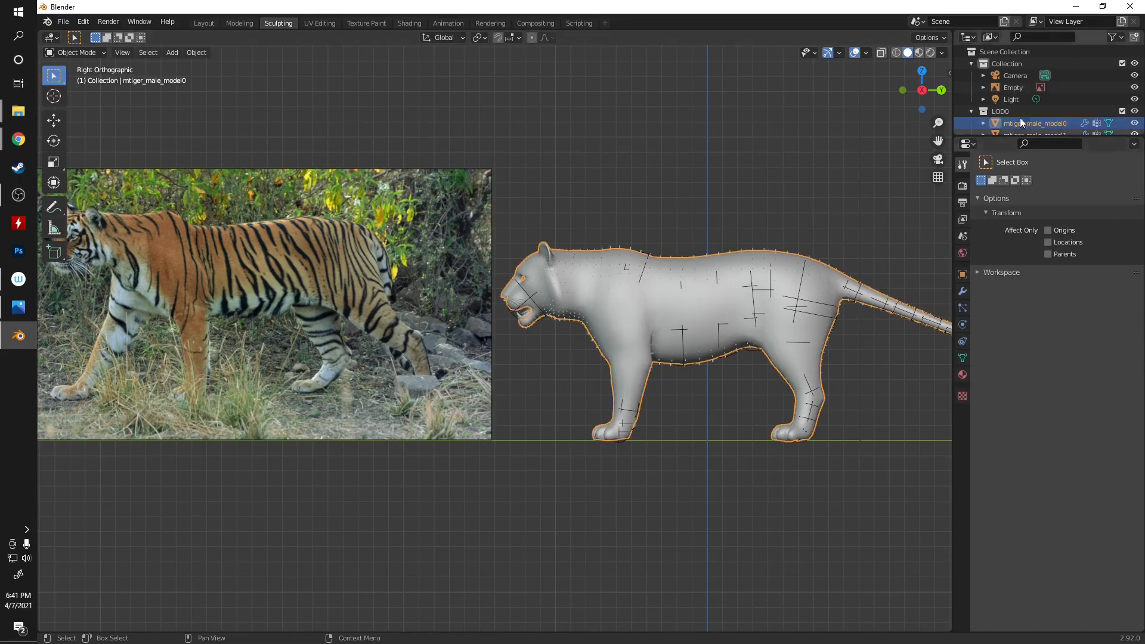
{"action": "scroll", "coordinate": [1037, 100], "scroll_direction": "down", "scroll_amount": 2}
{"action": "left_click", "coordinate": [84, 52]}
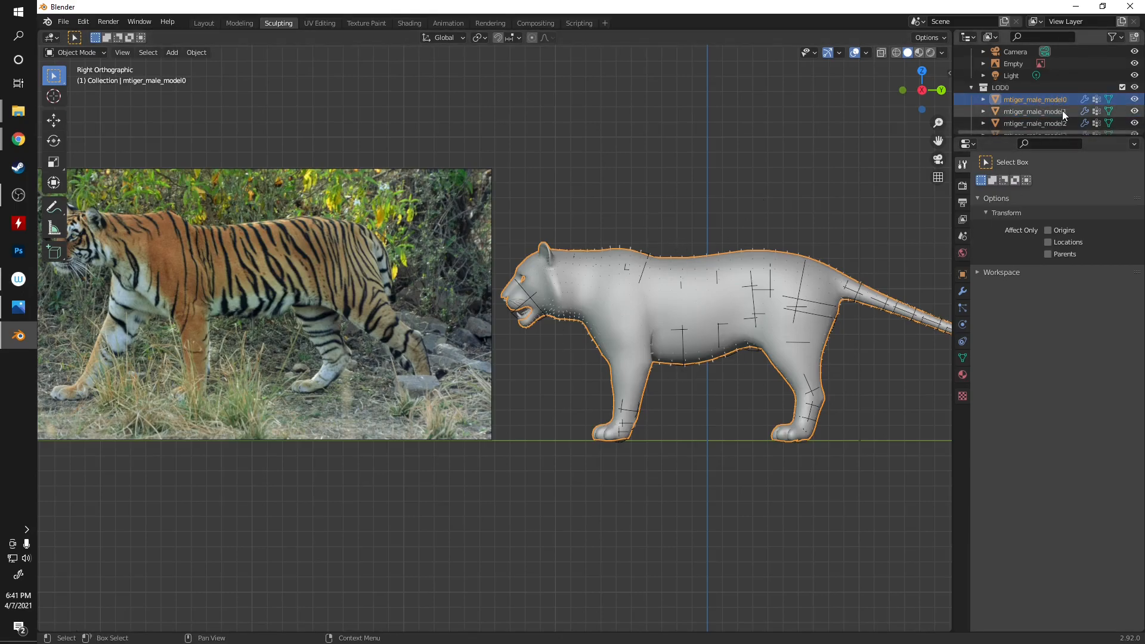
{"action": "left_click", "coordinate": [78, 52]}
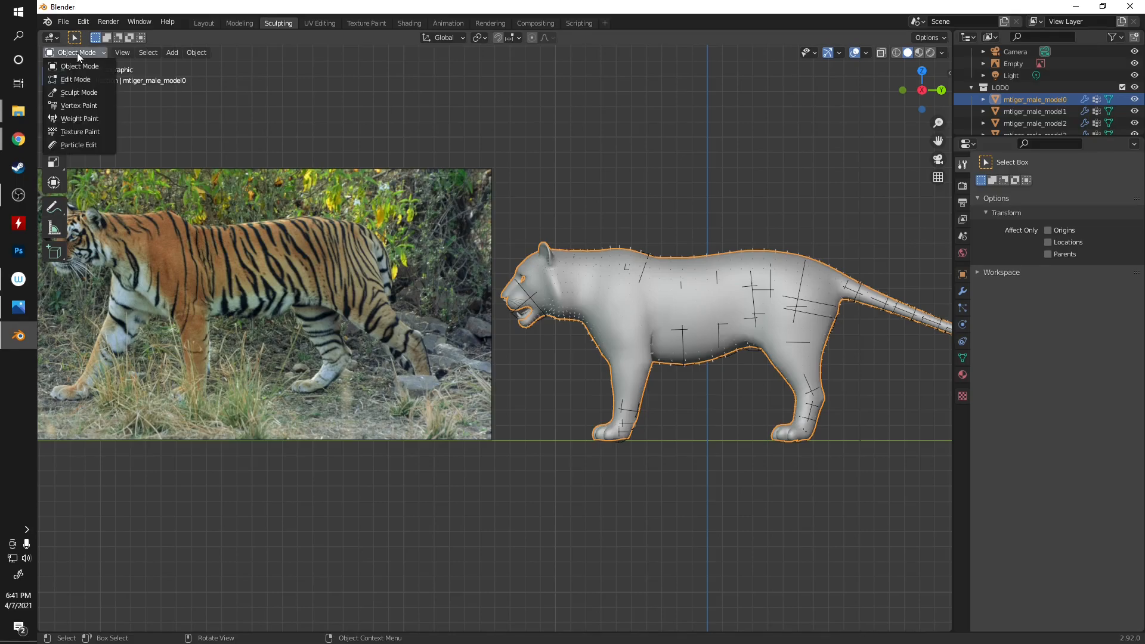
{"action": "left_click", "coordinate": [77, 92]}
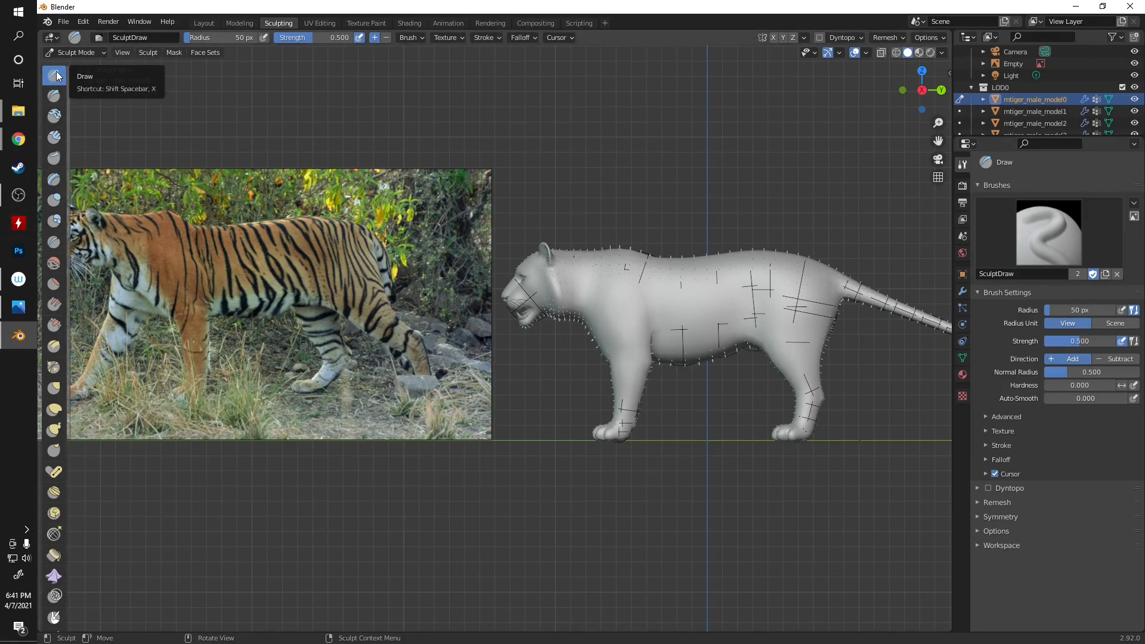
{"action": "left_click", "coordinate": [54, 391]}
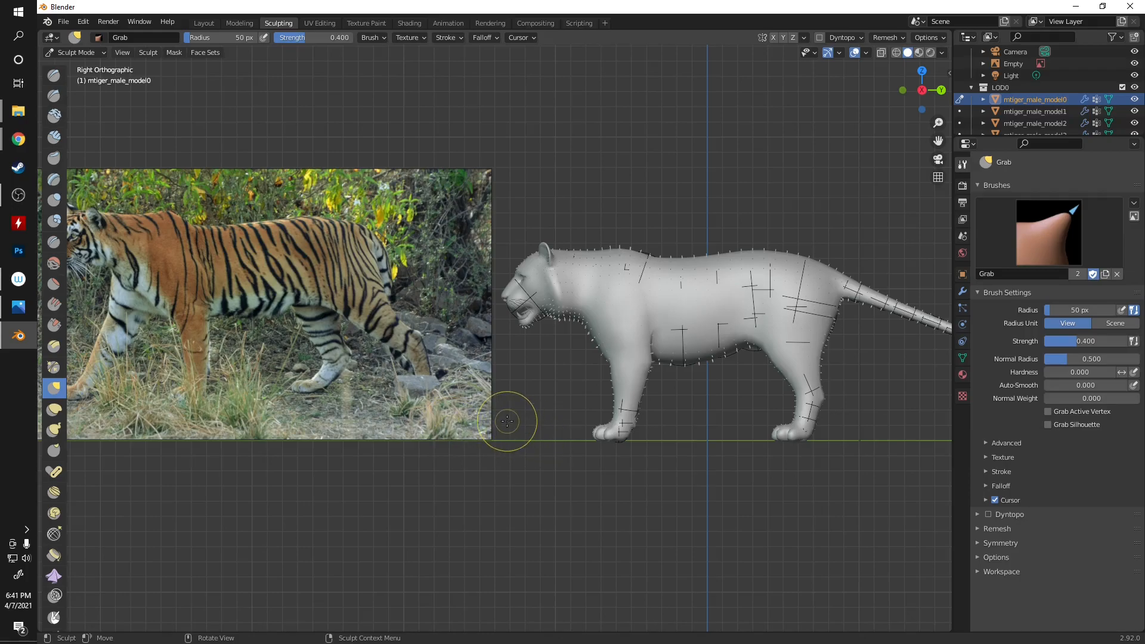
- Return to Object Mode and move the reference image along the global Y axis until it lies behind the tiger model
{"action": "scroll", "coordinate": [513, 417], "scroll_direction": "up", "scroll_amount": 4}
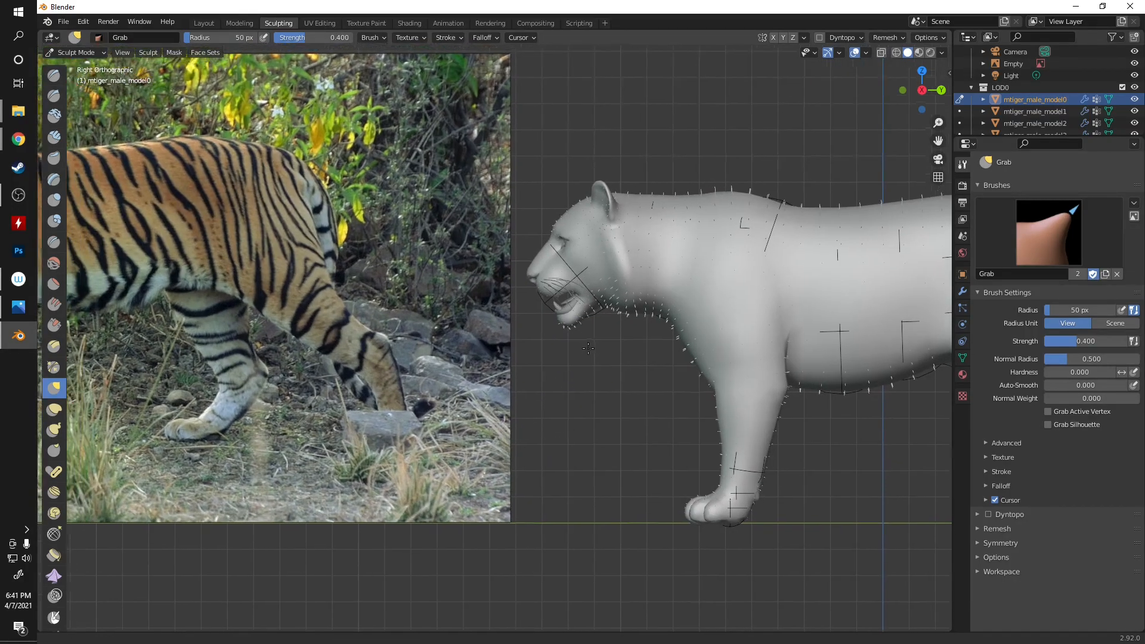
{"action": "middle_click_drag", "start_coordinate": [588, 349], "coordinate": [485, 417], "text": "shift"}
{"action": "scroll", "coordinate": [484, 417], "scroll_direction": "down", "scroll_amount": 5}
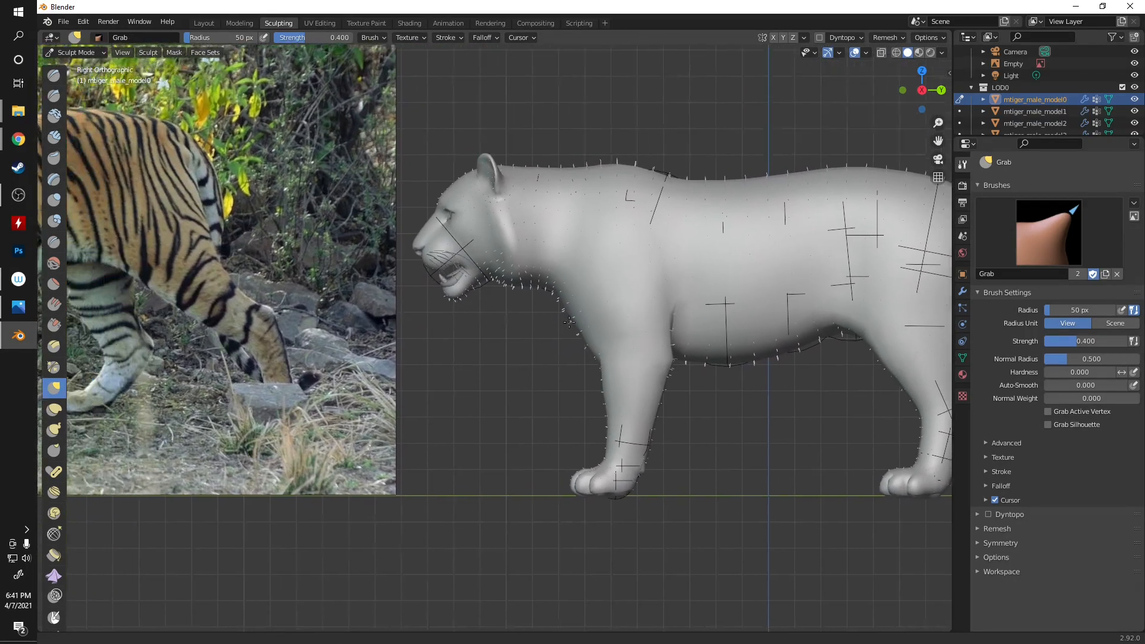
{"action": "scroll", "coordinate": [148, 239], "scroll_direction": "up", "scroll_amount": 3}
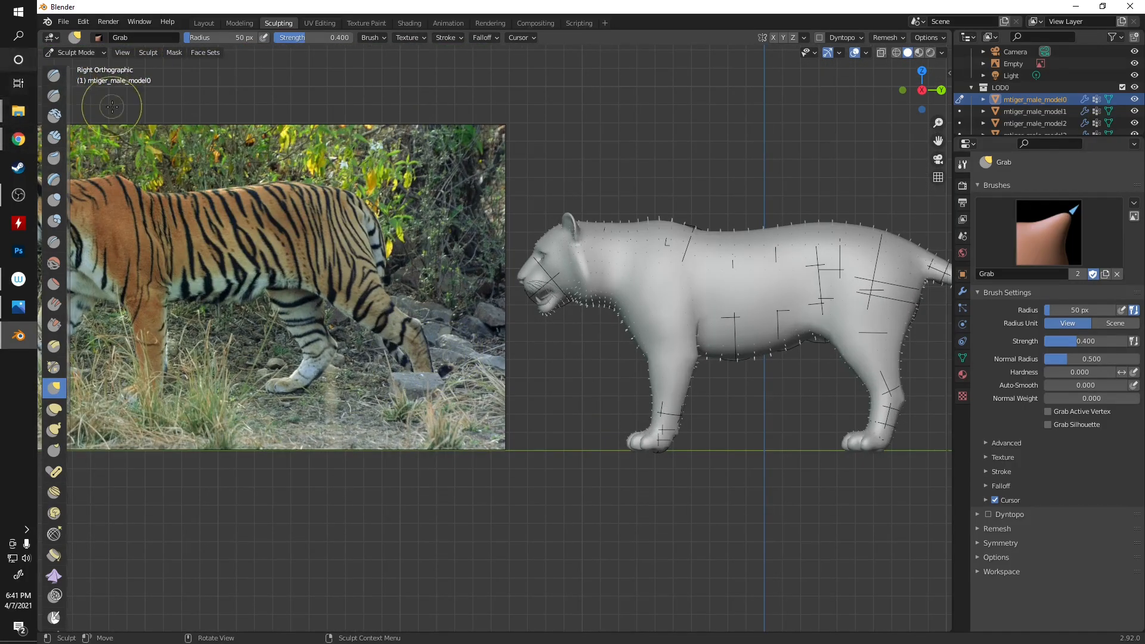
{"action": "left_click", "coordinate": [81, 52]}
{"action": "left_click", "coordinate": [80, 67]}
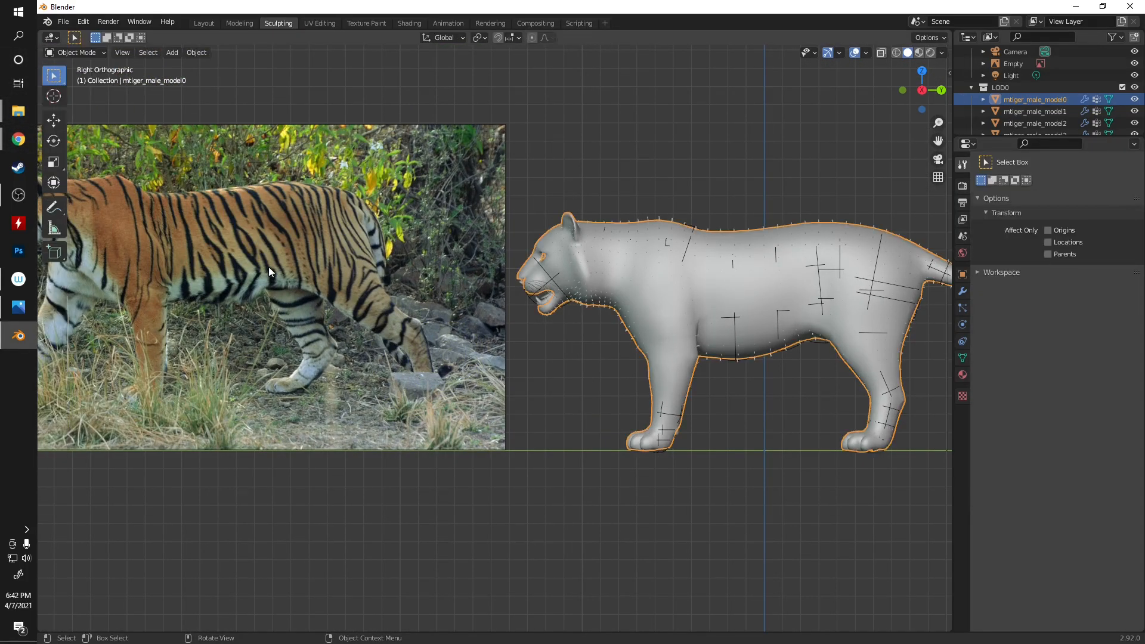
{"action": "left_click", "coordinate": [266, 280]}
{"action": "scroll", "coordinate": [285, 317], "scroll_direction": "down", "scroll_amount": 1}
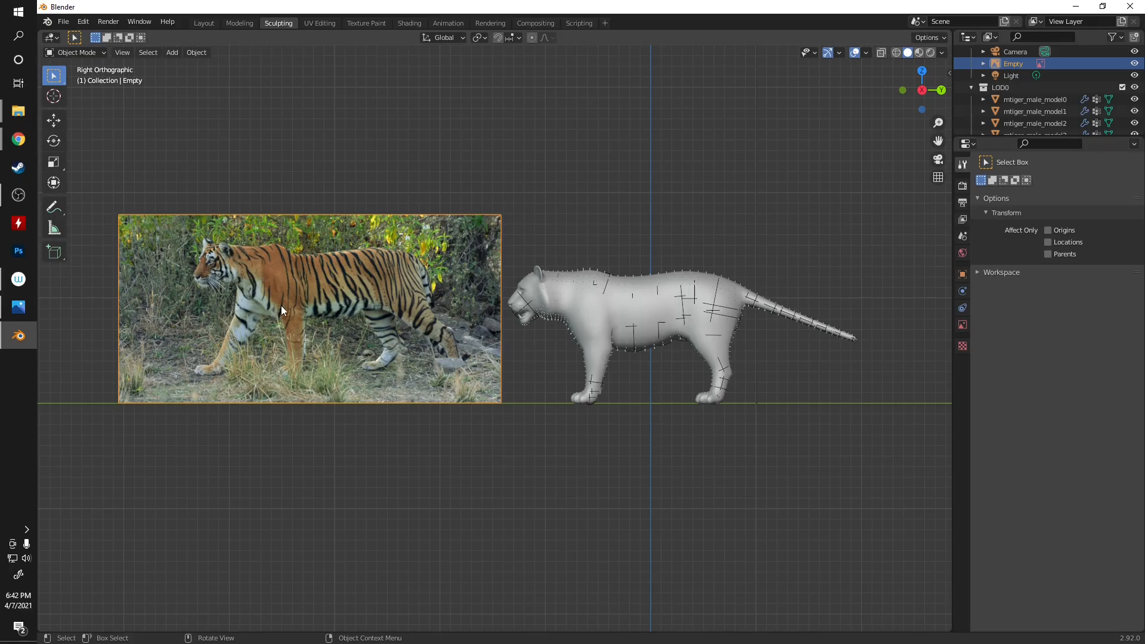
{"action": "key", "text": "g"}
{"action": "key", "text": "y"}
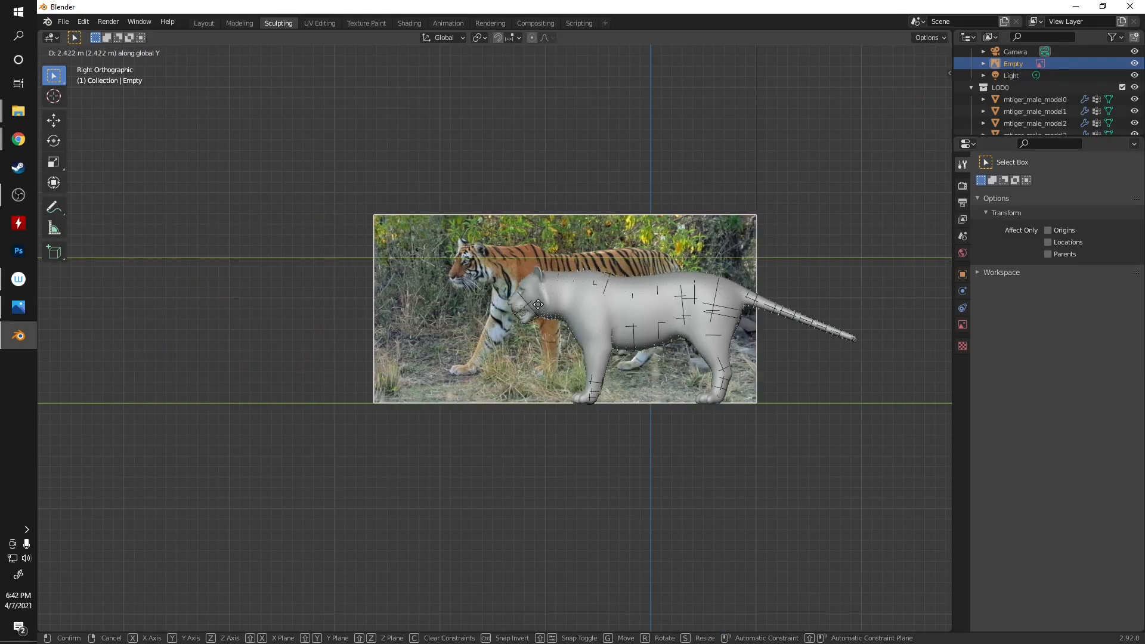
{"action": "left_click", "coordinate": [570, 303]}
{"action": "scroll", "coordinate": [568, 285], "scroll_direction": "up", "scroll_amount": 3}
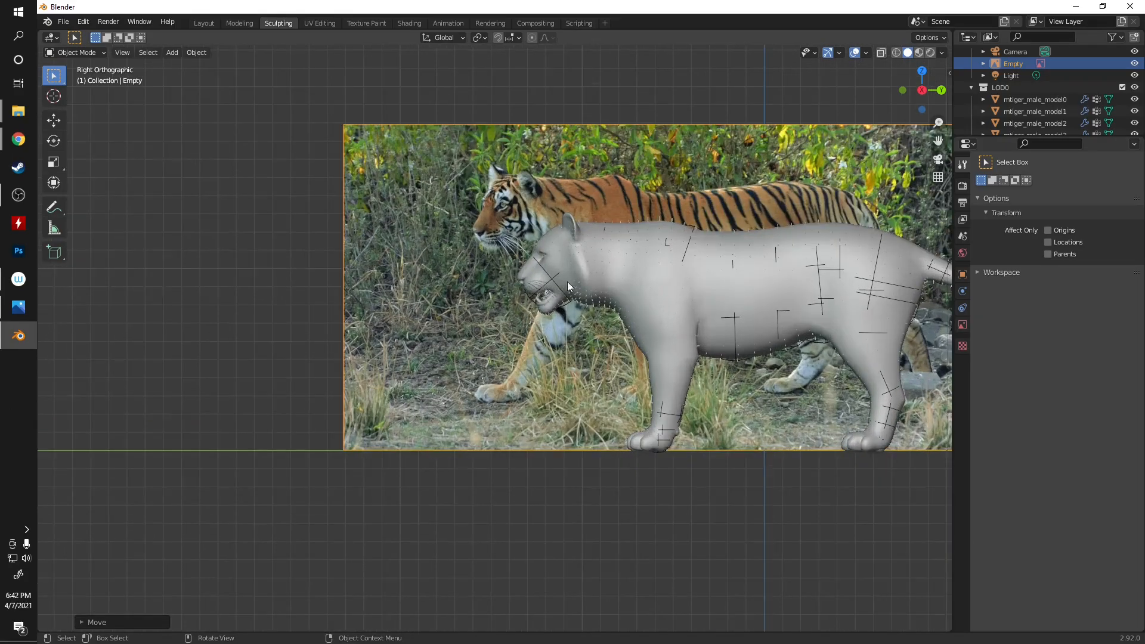
- Select the tiger body mesh mtiger_male_model0 again and put it back in Sculpt Mode
{"action": "left_click", "coordinate": [663, 320]}
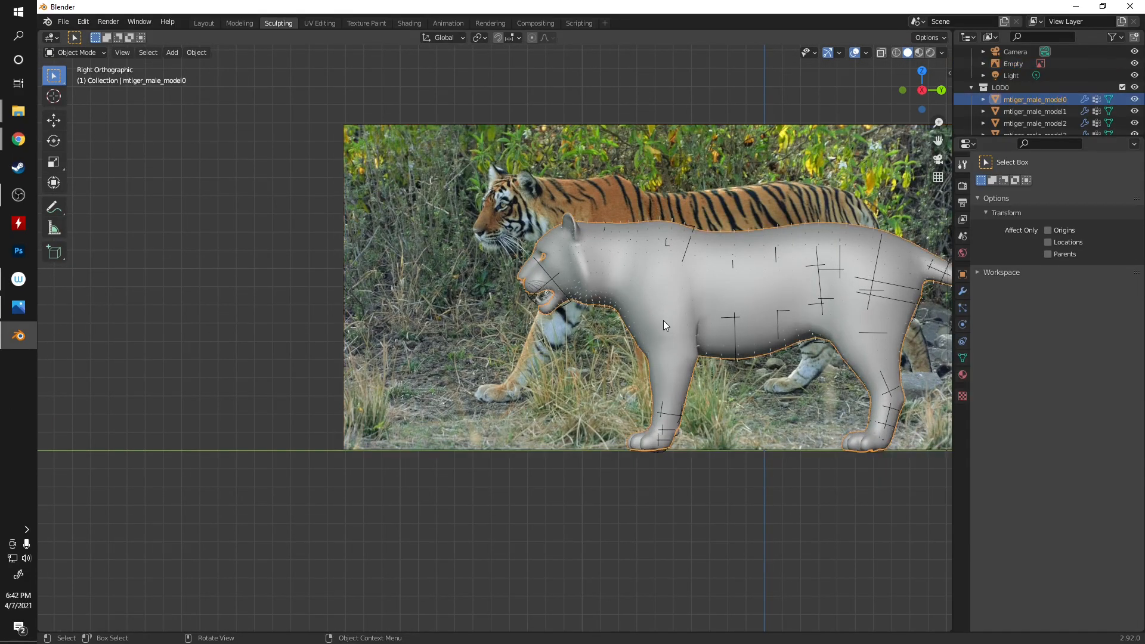
{"action": "left_click", "coordinate": [70, 52]}
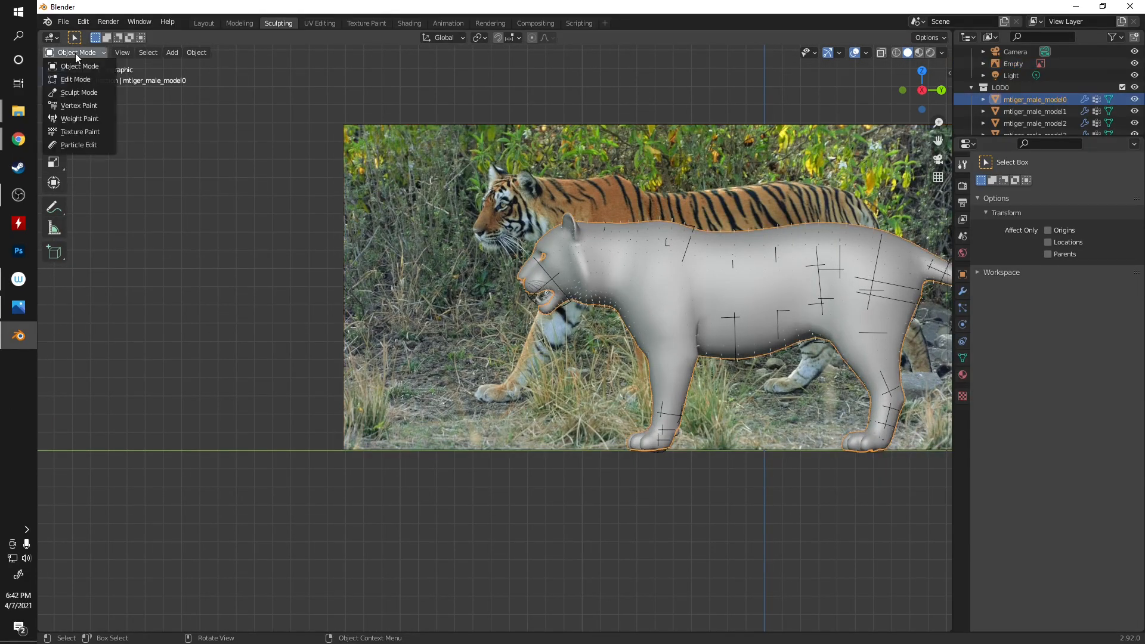
{"action": "left_click", "coordinate": [83, 93]}
- Turn on X-axis mirror symmetry for sculpting and check that the Grab brush acts on both sides of the tiger
{"action": "scroll", "coordinate": [478, 274], "scroll_direction": "up", "scroll_amount": 3}
{"action": "middle_click_drag", "start_coordinate": [603, 262], "coordinate": [289, 322], "text": "shift"}
{"action": "scroll", "coordinate": [295, 331], "scroll_direction": "up", "scroll_amount": 2}
{"action": "scroll", "coordinate": [311, 338], "scroll_direction": "down", "scroll_amount": 3}
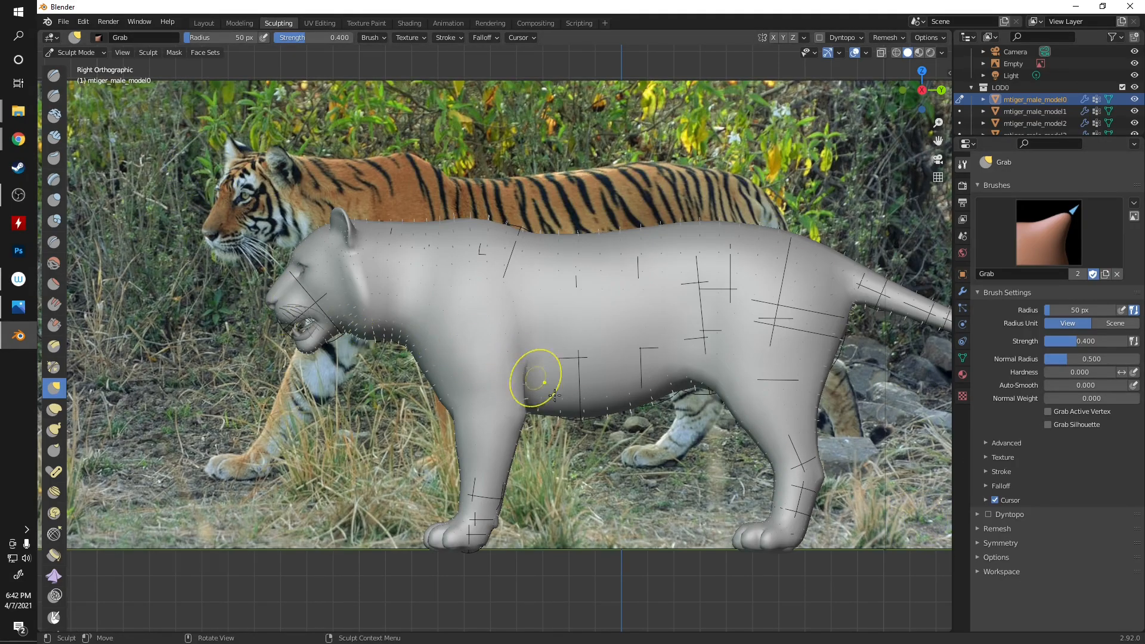
{"action": "mouse_move", "coordinate": [696, 338]}
{"action": "middle_mouse_down", "text": "shift"}
{"action": "mouse_move", "coordinate": [422, 269]}
{"action": "mouse_move", "coordinate": [356, 288]}
{"action": "middle_mouse_up", "text": "shift"}
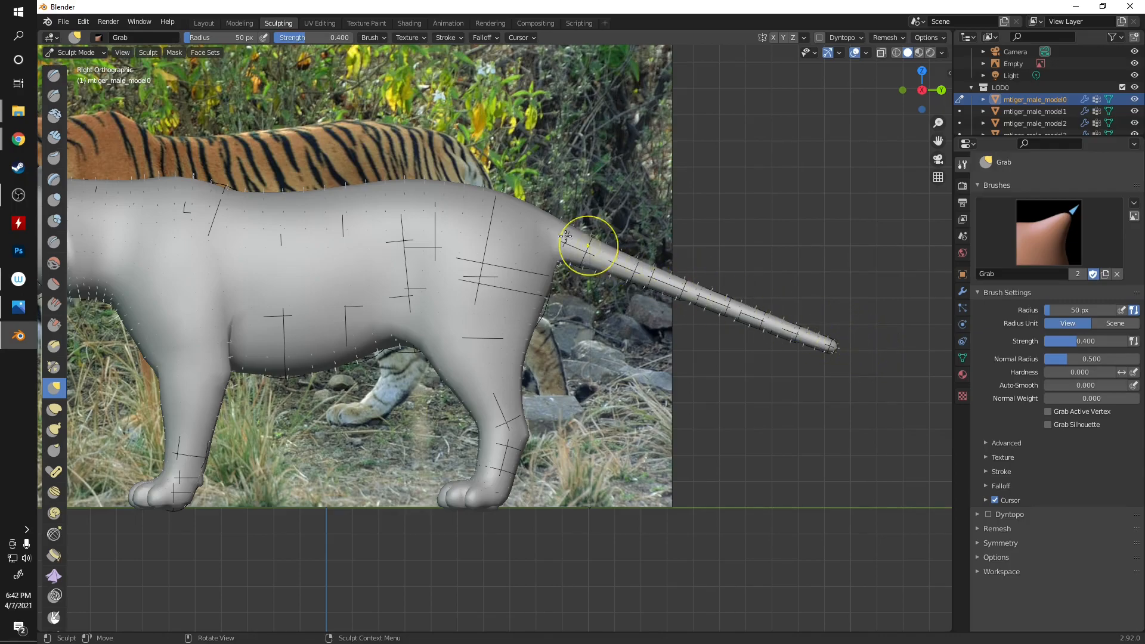
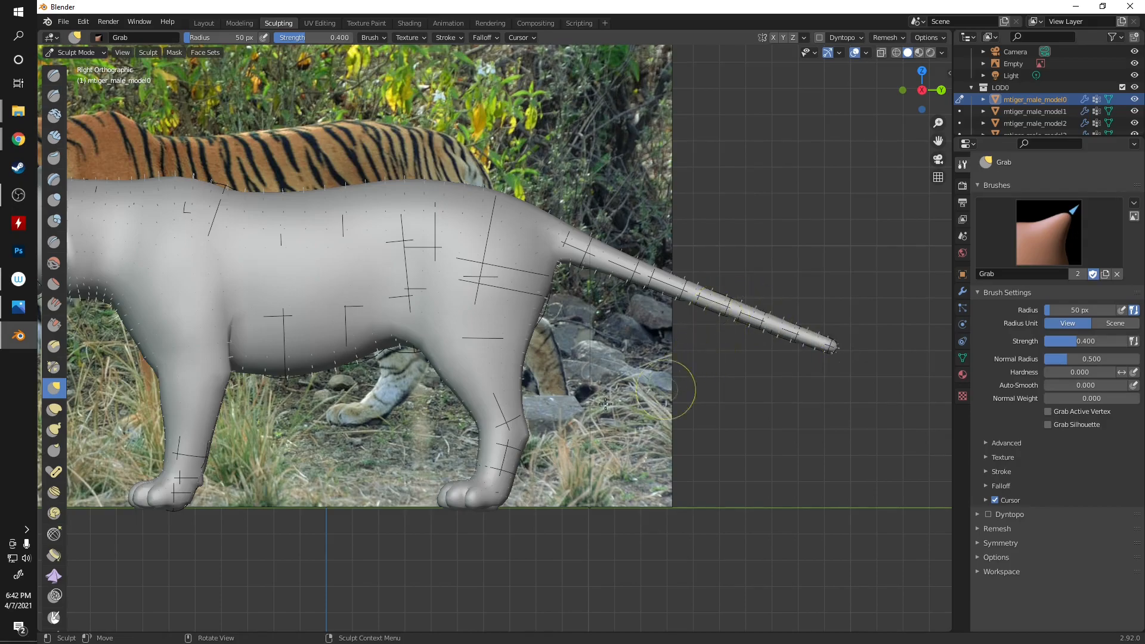
{"action": "middle_click_drag", "start_coordinate": [353, 370], "coordinate": [497, 349], "text": "shift"}
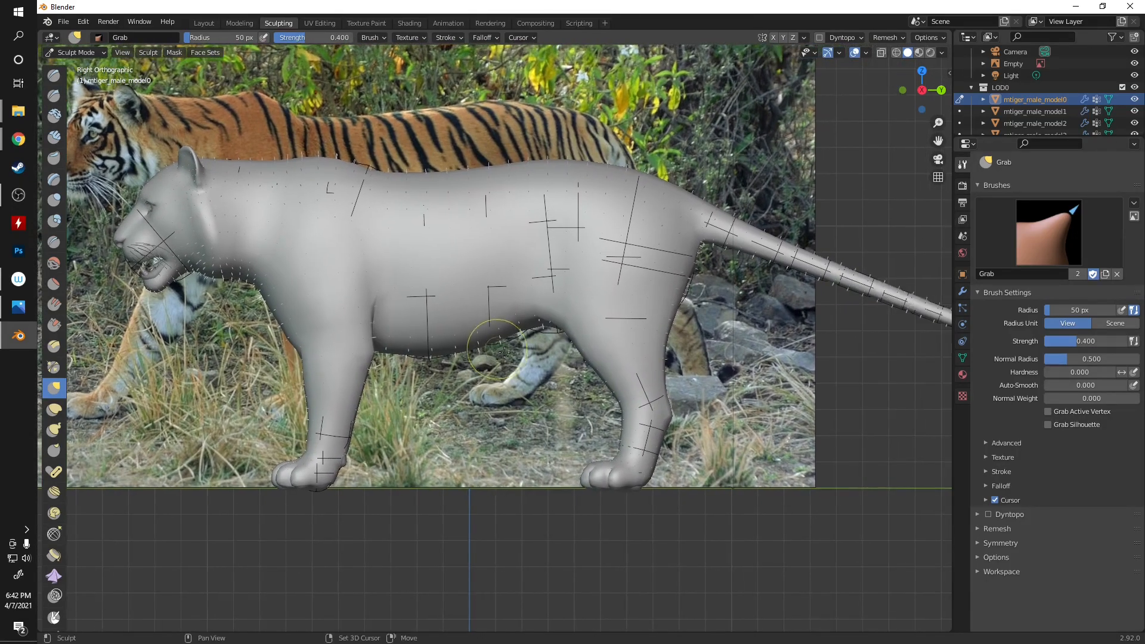
{"action": "left_click", "coordinate": [978, 544]}
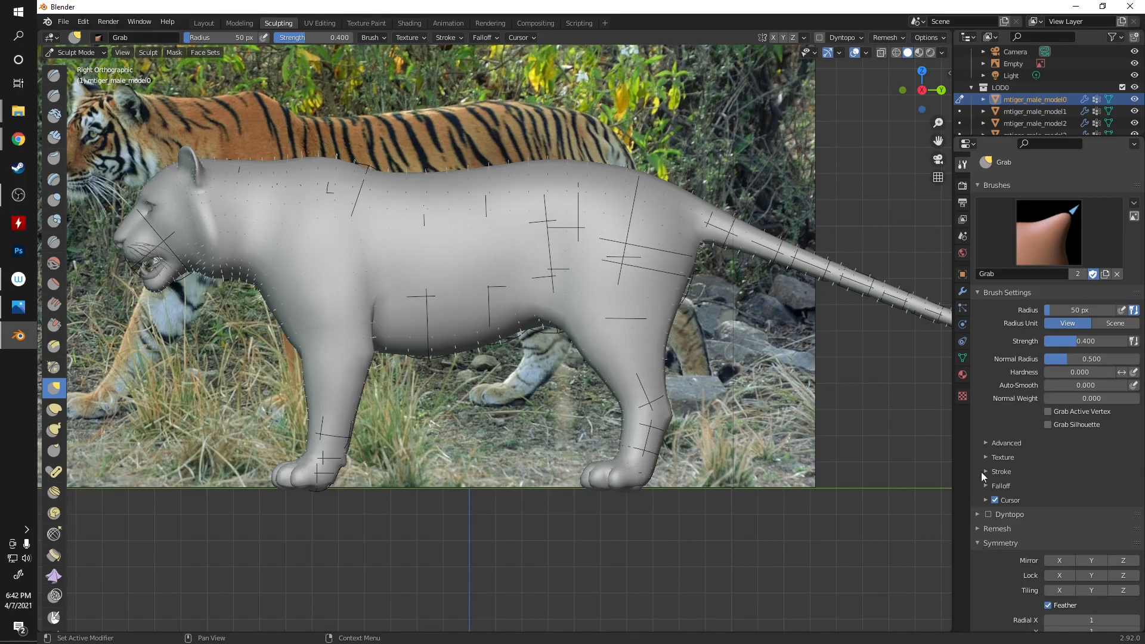
{"action": "left_click", "coordinate": [1059, 560]}
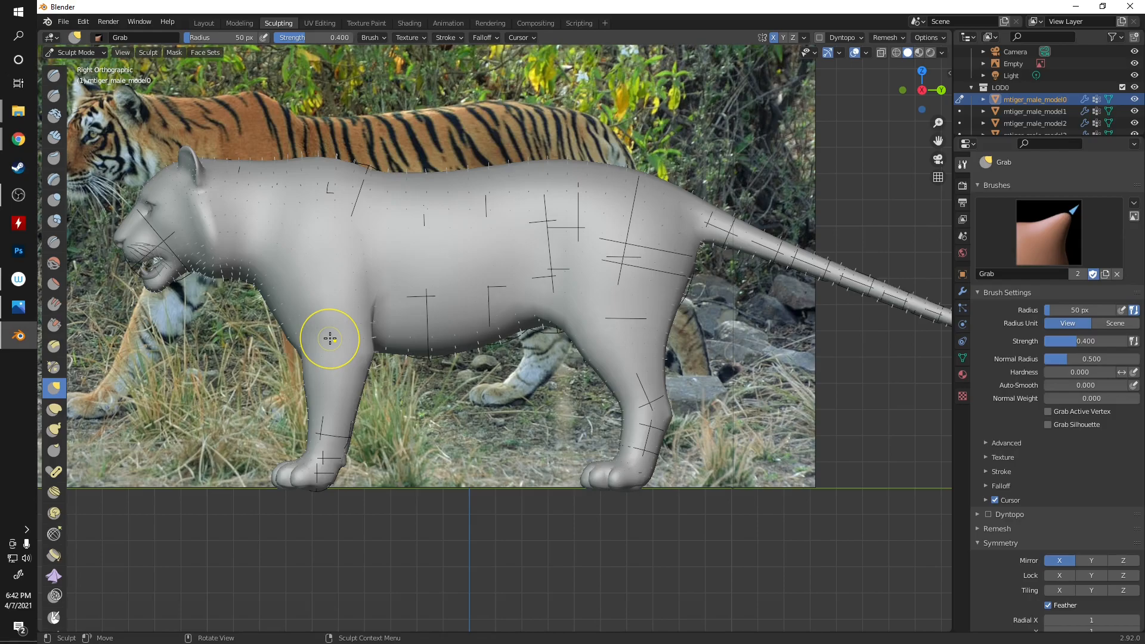
{"action": "middle_click_drag", "start_coordinate": [330, 338], "coordinate": [321, 331]}
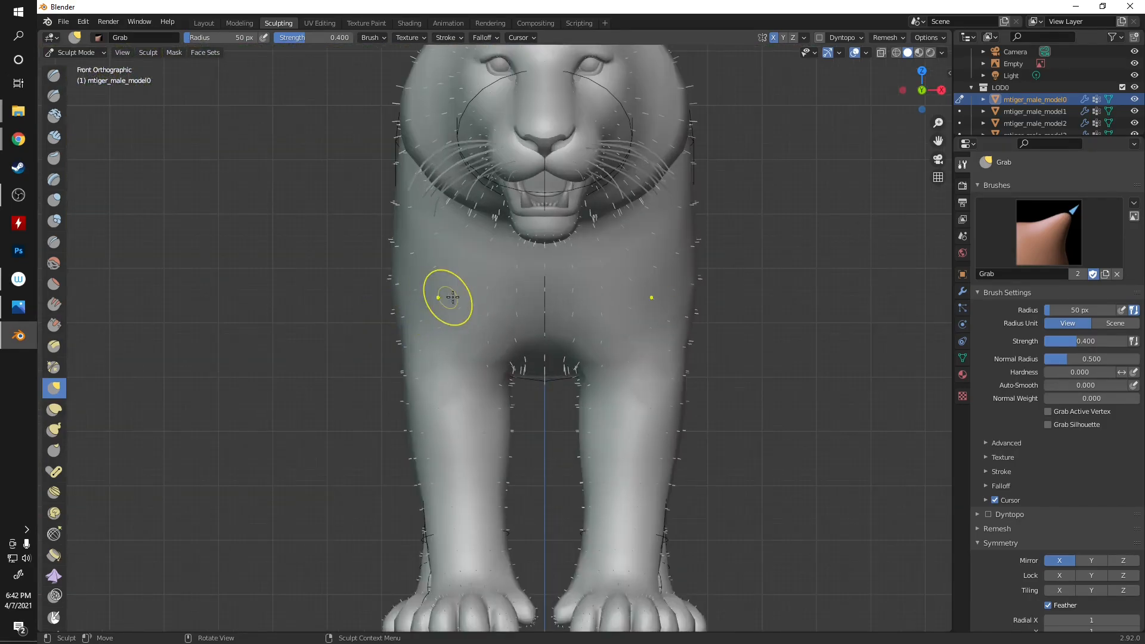
- Try a mirrored Grab stroke that pulls both of the tiger's shoulders outward, and undo it
{"action": "scroll", "coordinate": [448, 297], "scroll_direction": "down", "scroll_amount": 2}
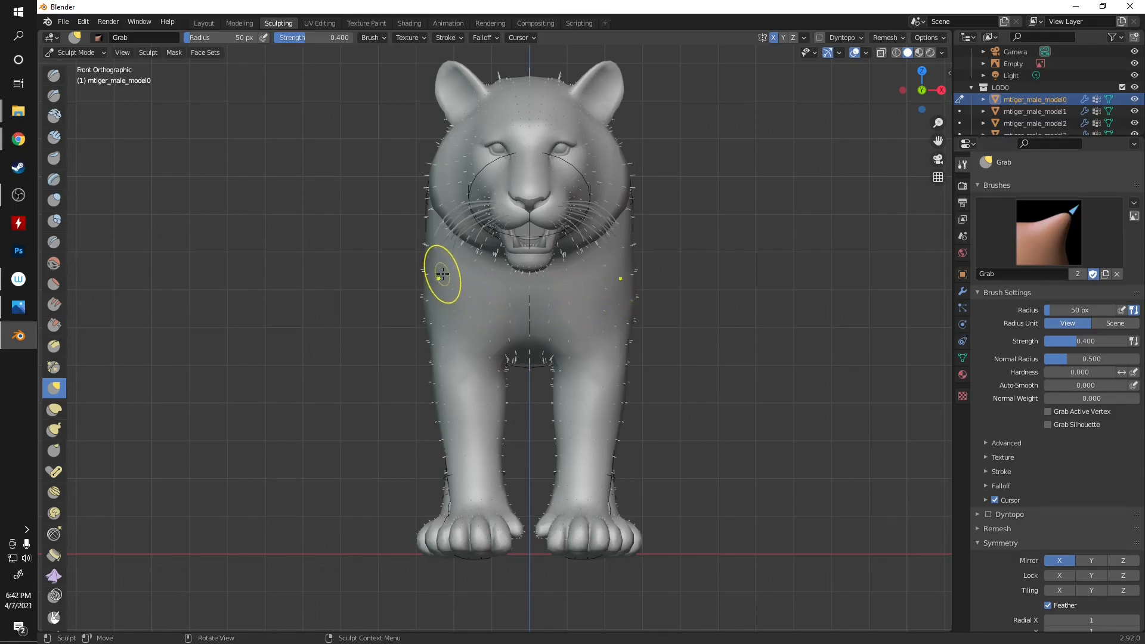
{"action": "mouse_move", "coordinate": [620, 280]}
{"action": "left_mouse_down"}
{"action": "mouse_move", "coordinate": [702, 286]}
{"action": "mouse_move", "coordinate": [584, 263]}
{"action": "mouse_move", "coordinate": [798, 314]}
{"action": "left_mouse_up"}
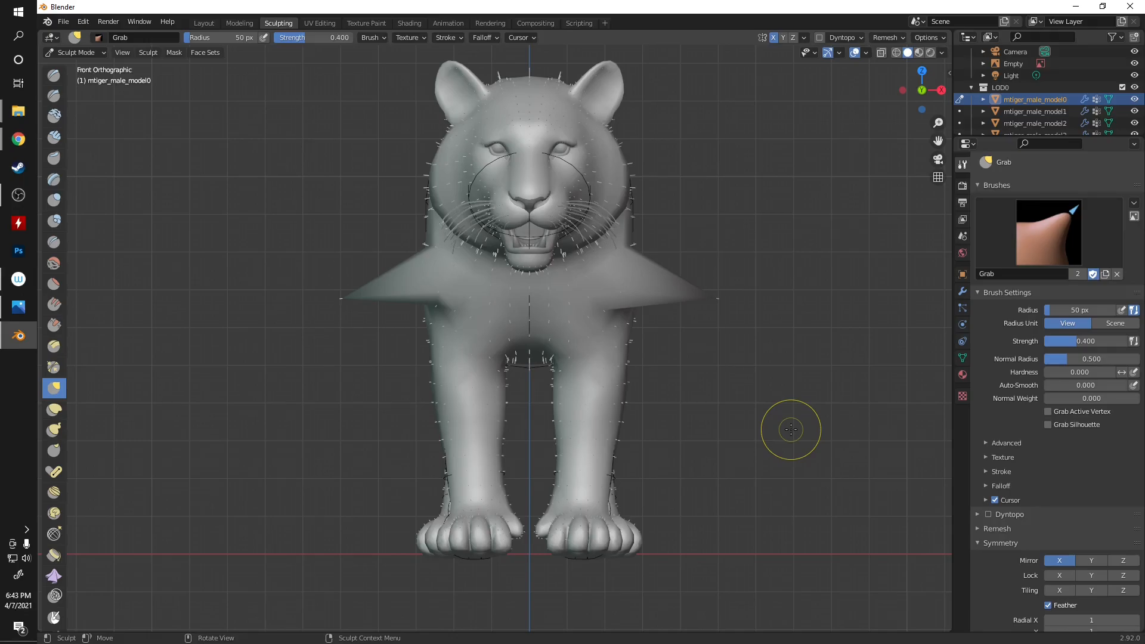
{"action": "key", "text": "ctrl+z"}
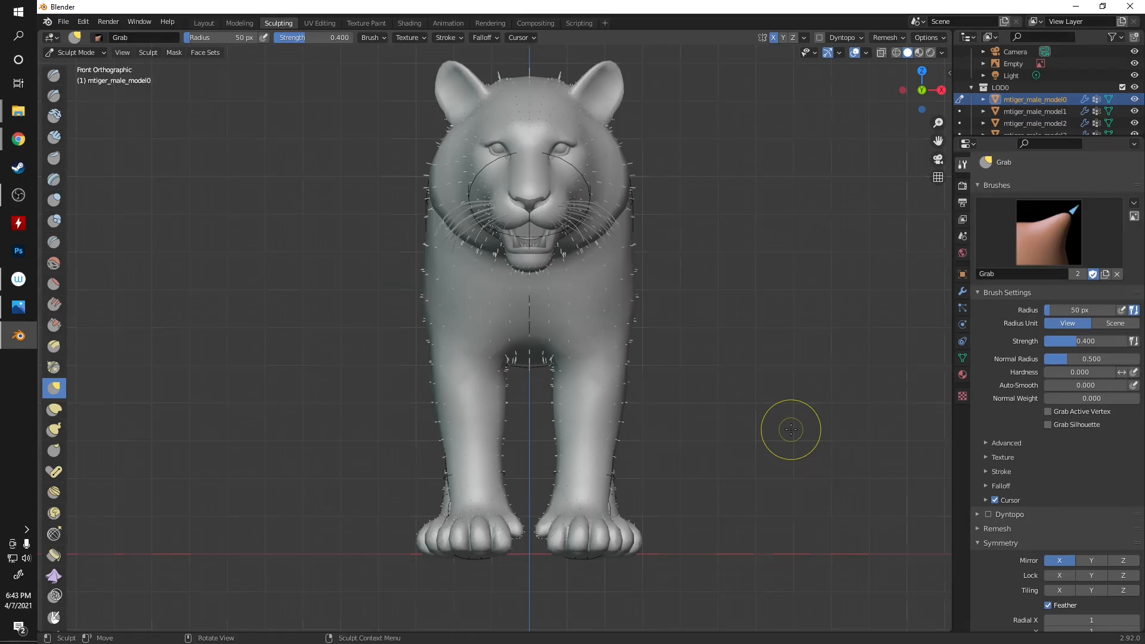
- Frame the tiger's body against the reference image in right orthographic view and set the Grab brush radius to 135 px
{"action": "key", "text": "KP_3"}
{"action": "scroll", "coordinate": [361, 328], "scroll_direction": "down", "scroll_amount": 3}
{"action": "middle_click_drag", "start_coordinate": [378, 320], "coordinate": [660, 378], "text": "shift"}
{"action": "scroll", "coordinate": [445, 323], "scroll_direction": "up", "scroll_amount": 3}
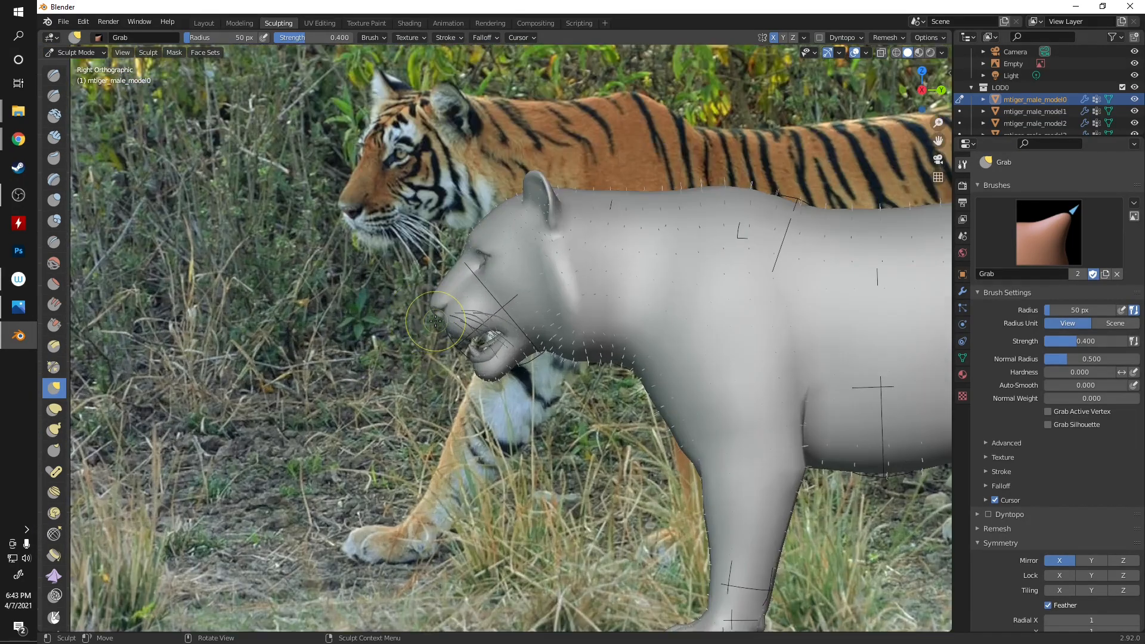
{"action": "middle_click_drag", "start_coordinate": [676, 305], "coordinate": [362, 388], "text": "shift"}
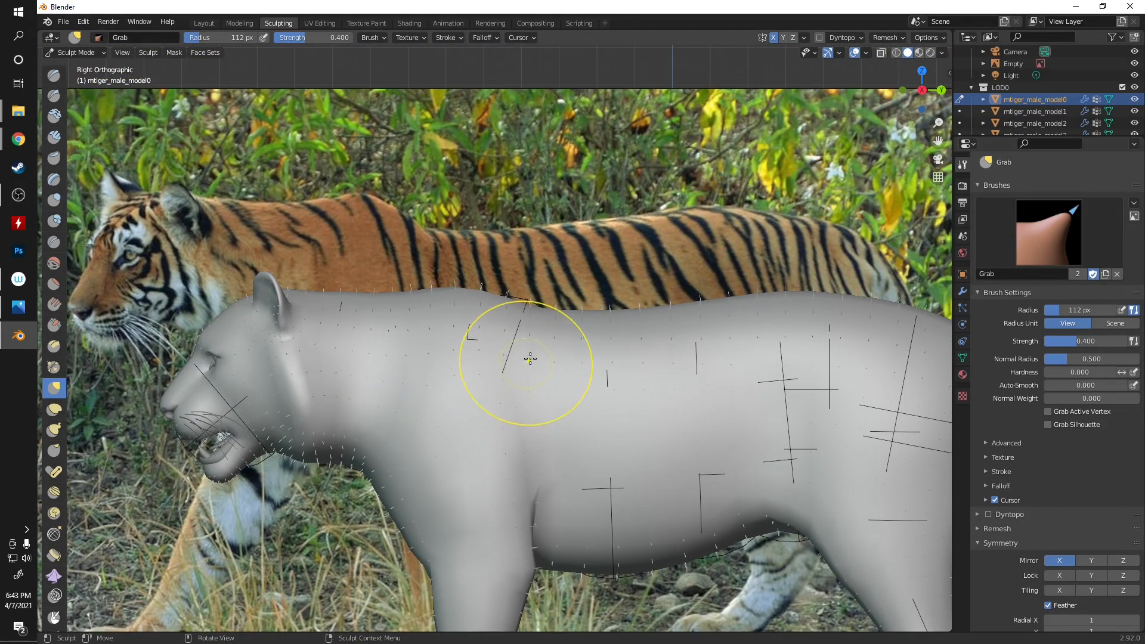
{"action": "mouse_move", "coordinate": [603, 363]}
{"action": "middle_mouse_down", "text": "shift"}
{"action": "mouse_move", "coordinate": [450, 463]}
{"action": "mouse_move", "coordinate": [478, 363]}
{"action": "middle_mouse_up", "text": "shift"}
{"action": "scroll", "coordinate": [442, 334], "scroll_direction": "up", "scroll_amount": 4}
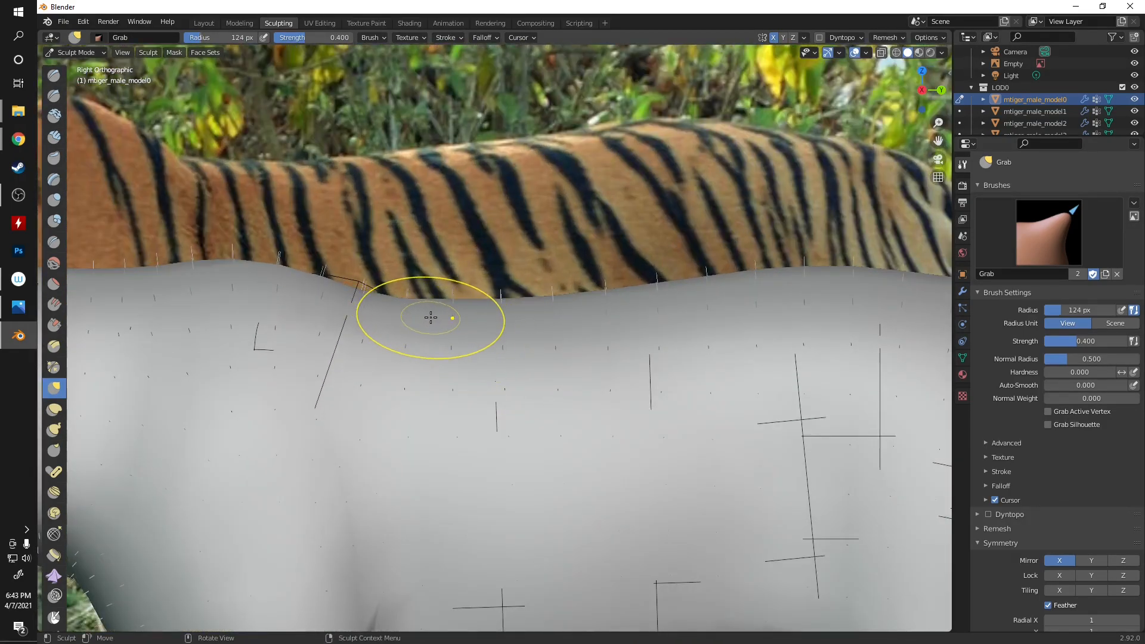
{"action": "scroll", "coordinate": [430, 317], "scroll_direction": "down", "scroll_amount": 3}
{"action": "key", "text": "bracketright"}
{"action": "key", "text": "bracketright"}
{"action": "key", "text": "bracketright"}
{"action": "key", "text": "bracketright"}
{"action": "key", "text": "bracketleft"}
{"action": "key", "text": "bracketleft"}
{"action": "key", "text": "bracketleft"}
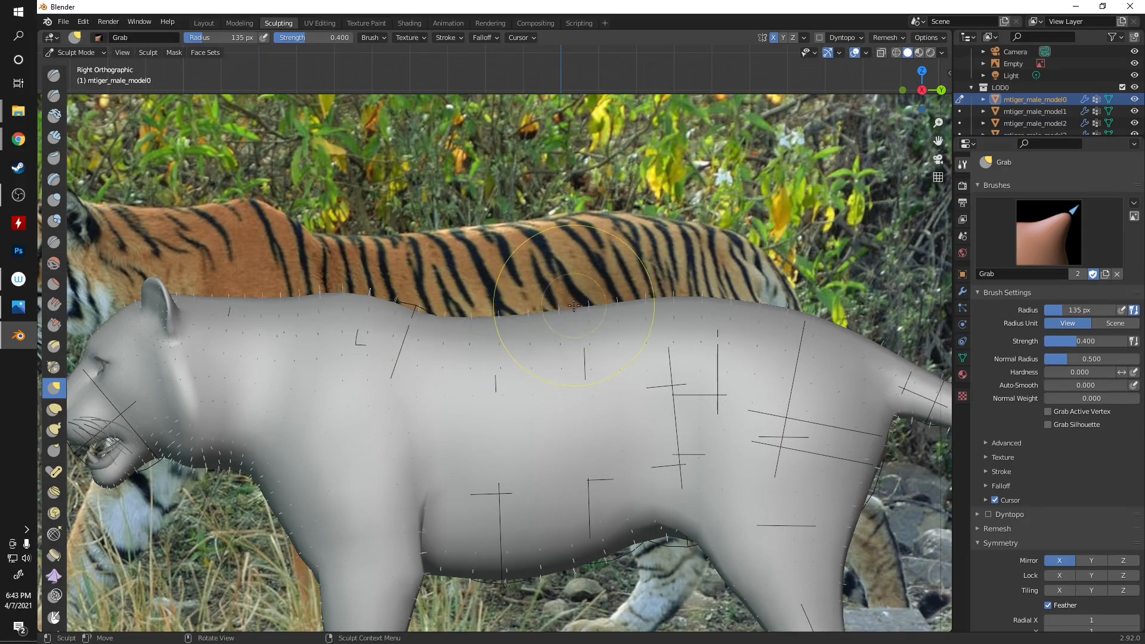
- Reshape the contour of the tiger's lower back and rump with short Grab strokes, using the reference tiger as a guide
{"action": "mouse_move", "coordinate": [703, 297]}
{"action": "left_mouse_down"}
{"action": "mouse_move", "coordinate": [703, 307]}
{"action": "mouse_move", "coordinate": [623, 309]}
{"action": "left_mouse_up"}
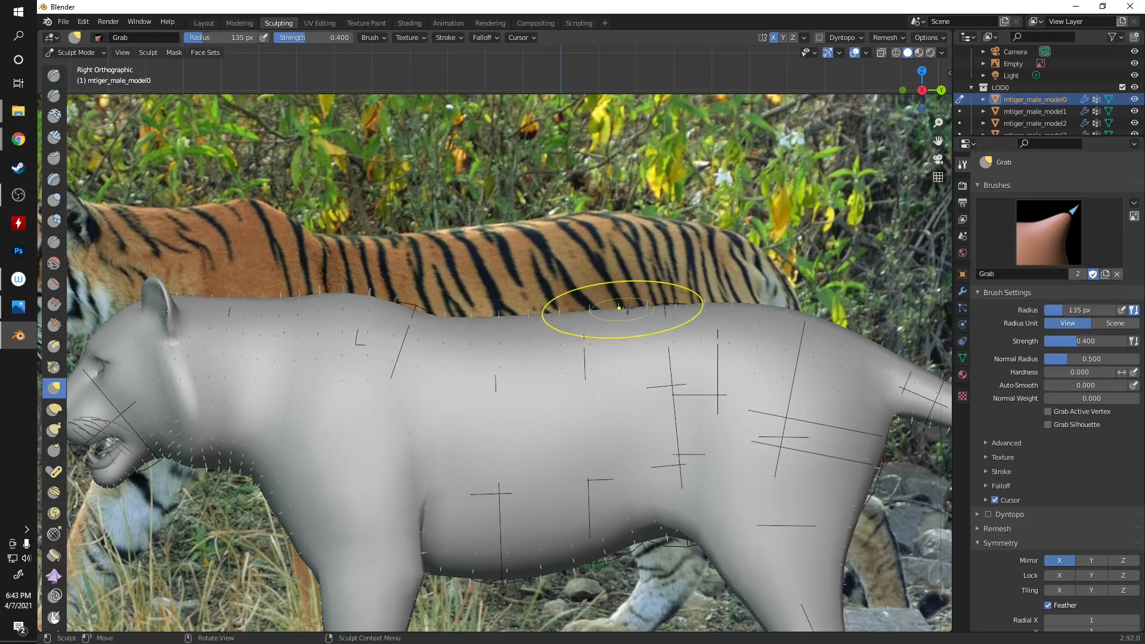
{"action": "left_click_drag", "start_coordinate": [752, 303], "coordinate": [755, 302]}
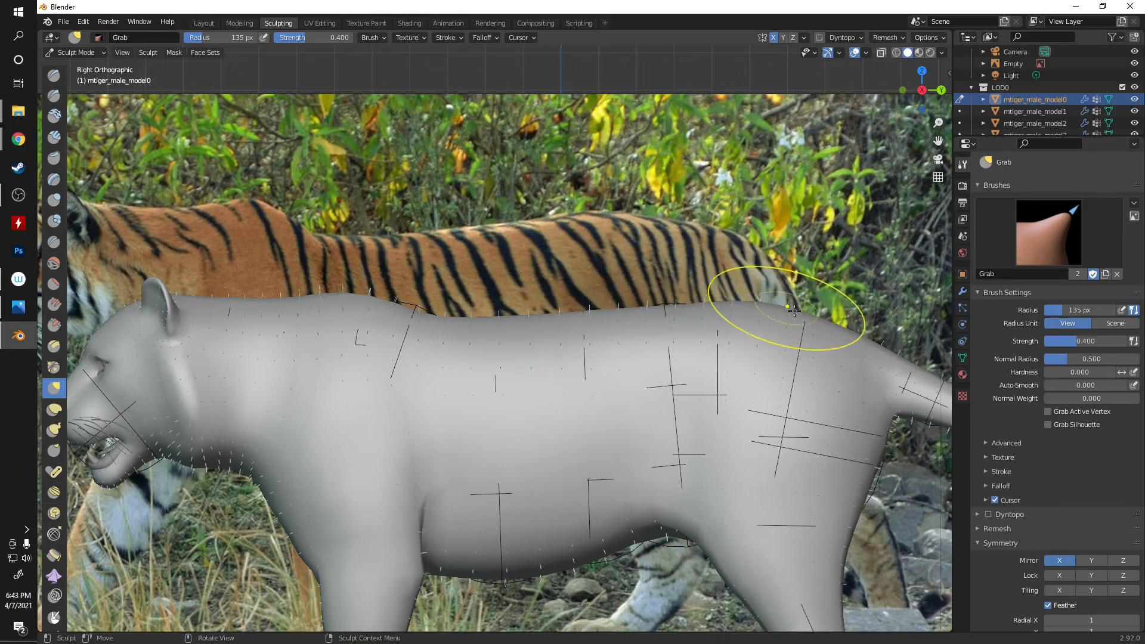
{"action": "left_click_drag", "start_coordinate": [836, 327], "coordinate": [815, 334]}
{"action": "left_click_drag", "start_coordinate": [627, 308], "coordinate": [629, 313]}
{"action": "left_click_drag", "start_coordinate": [746, 306], "coordinate": [750, 310]}
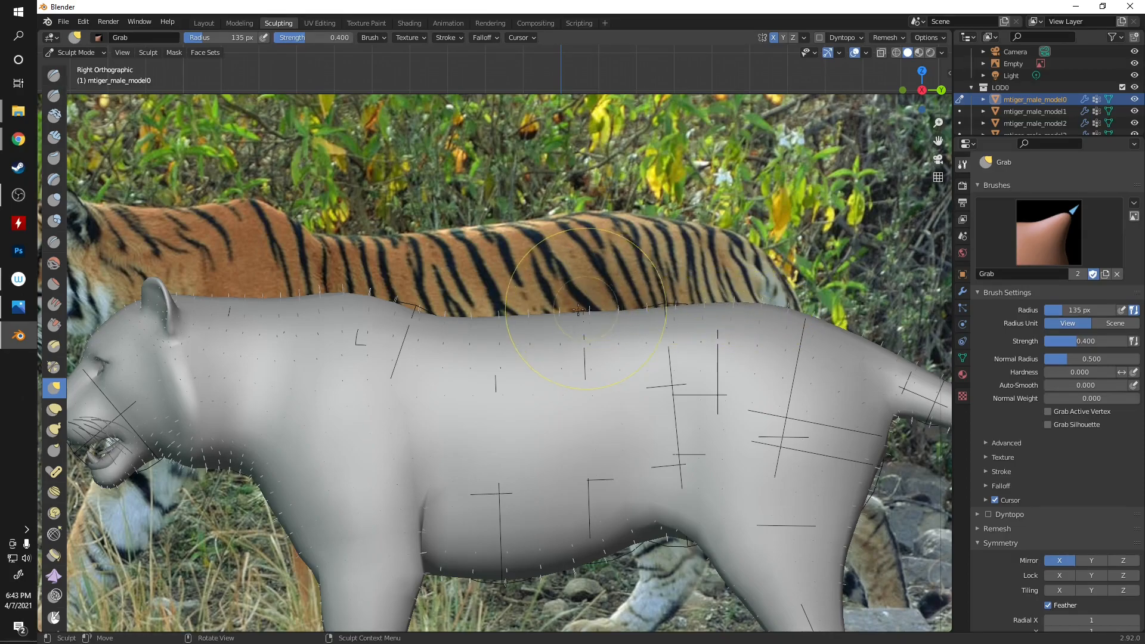
- Reduce the Grab brush radius to 97 px and adjust the top line from behind the shoulders to the neck
{"action": "key", "text": "bracketleft"}
{"action": "key", "text": "bracketleft"}
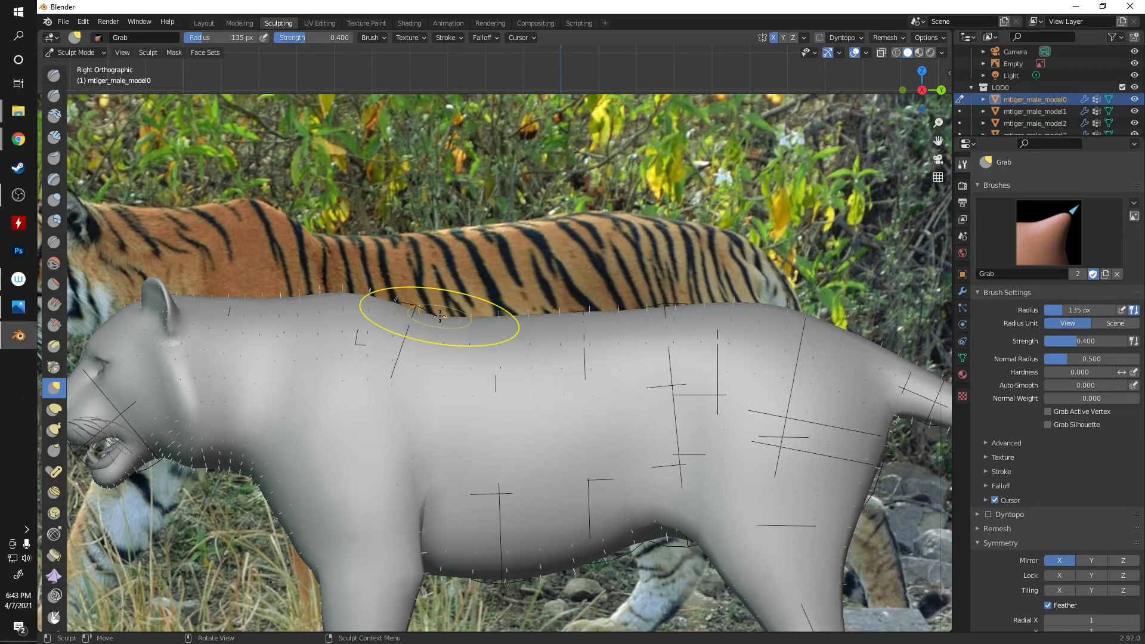
{"action": "left_click_drag", "start_coordinate": [410, 312], "coordinate": [396, 317]}
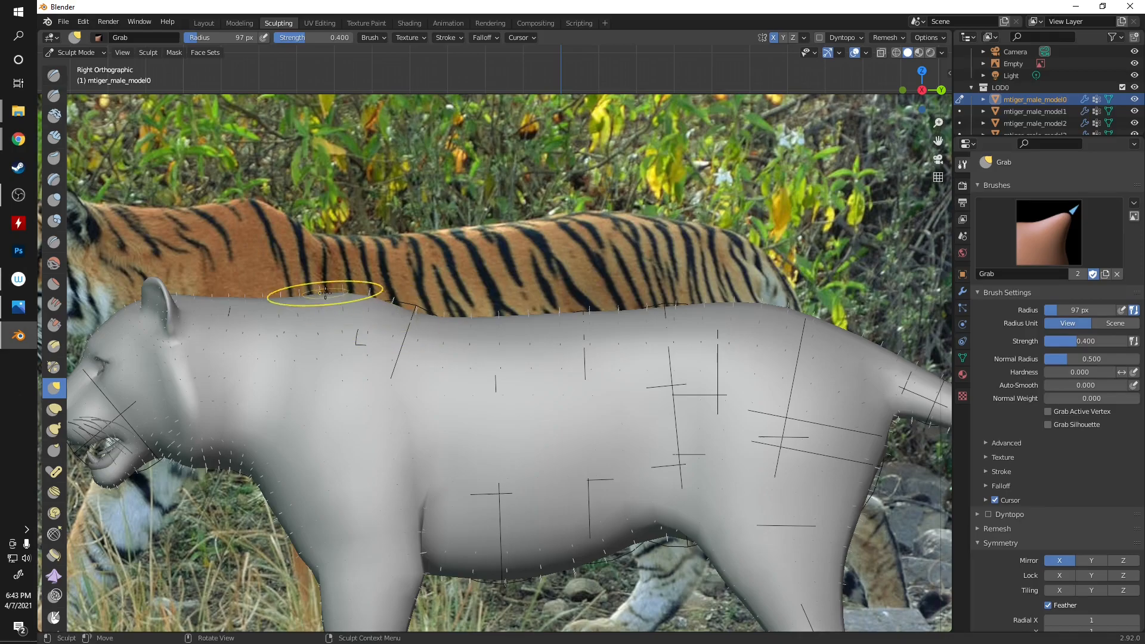
{"action": "left_click_drag", "start_coordinate": [329, 298], "coordinate": [207, 303]}
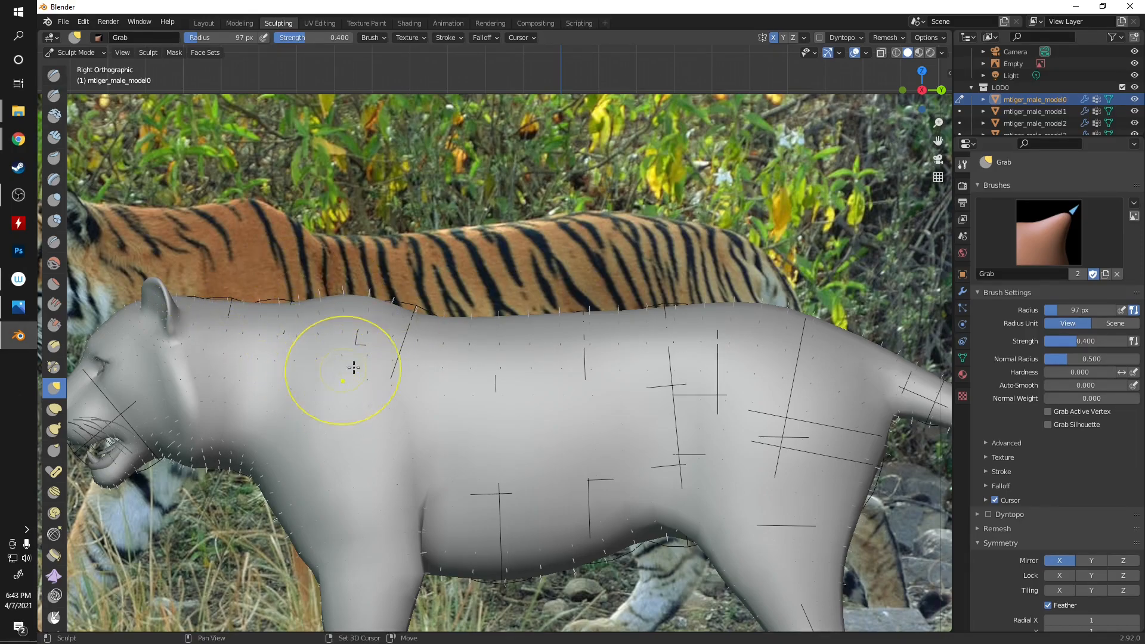
{"action": "scroll", "coordinate": [388, 370], "scroll_direction": "up", "scroll_amount": 3}
{"action": "left_click_drag", "start_coordinate": [452, 307], "coordinate": [496, 309]}
{"action": "scroll", "coordinate": [550, 317], "scroll_direction": "down", "scroll_amount": 1}
- Set the Grab brush radius to 118 px and reshape the hump above the tiger's shoulders
{"action": "key", "text": "bracketright"}
{"action": "key", "text": "bracketright"}
{"action": "key", "text": "bracketright"}
{"action": "key", "text": "bracketright"}
{"action": "key", "text": "bracketright"}
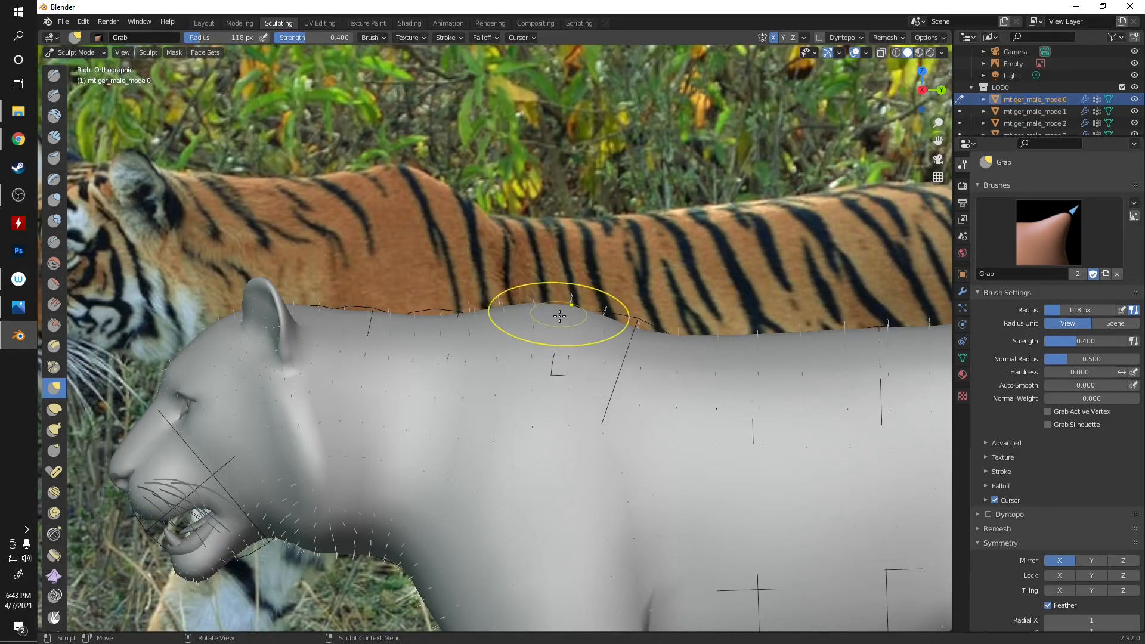
{"action": "mouse_move", "coordinate": [562, 319]}
{"action": "left_mouse_down"}
{"action": "mouse_move", "coordinate": [574, 316]}
{"action": "mouse_move", "coordinate": [524, 317]}
{"action": "left_mouse_up"}
- Raise the rear part of the belly in front of the hind leg using a 161 px Grab brush
{"action": "scroll", "coordinate": [528, 334], "scroll_direction": "down", "scroll_amount": 2}
{"action": "scroll", "coordinate": [535, 420], "scroll_direction": "up", "scroll_amount": 3}
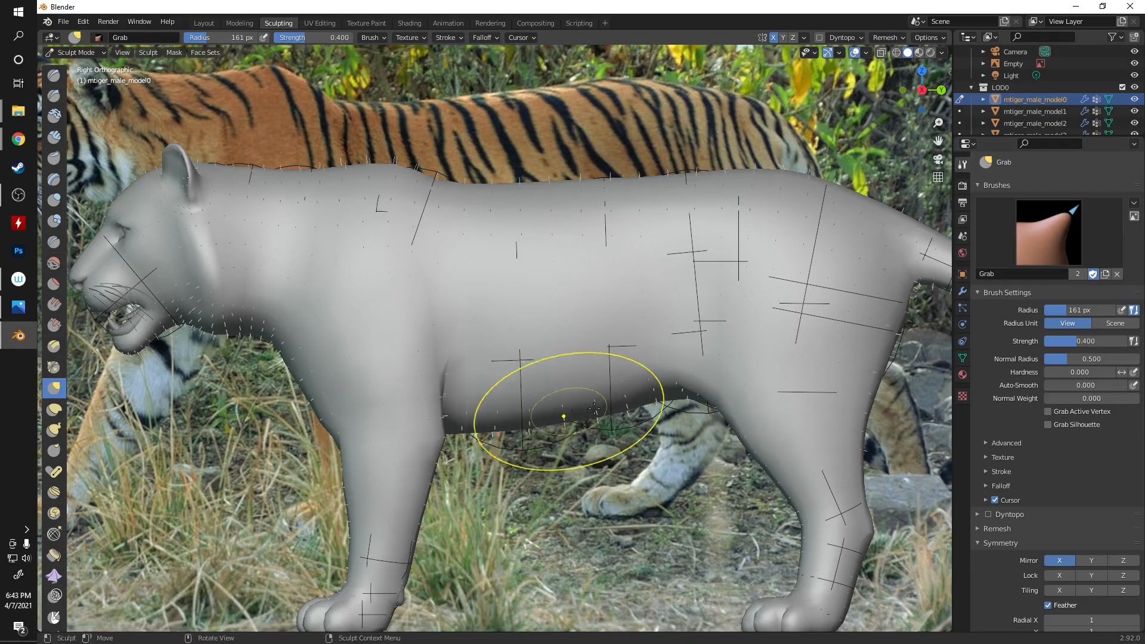
{"action": "left_click_drag", "start_coordinate": [672, 390], "coordinate": [671, 377]}
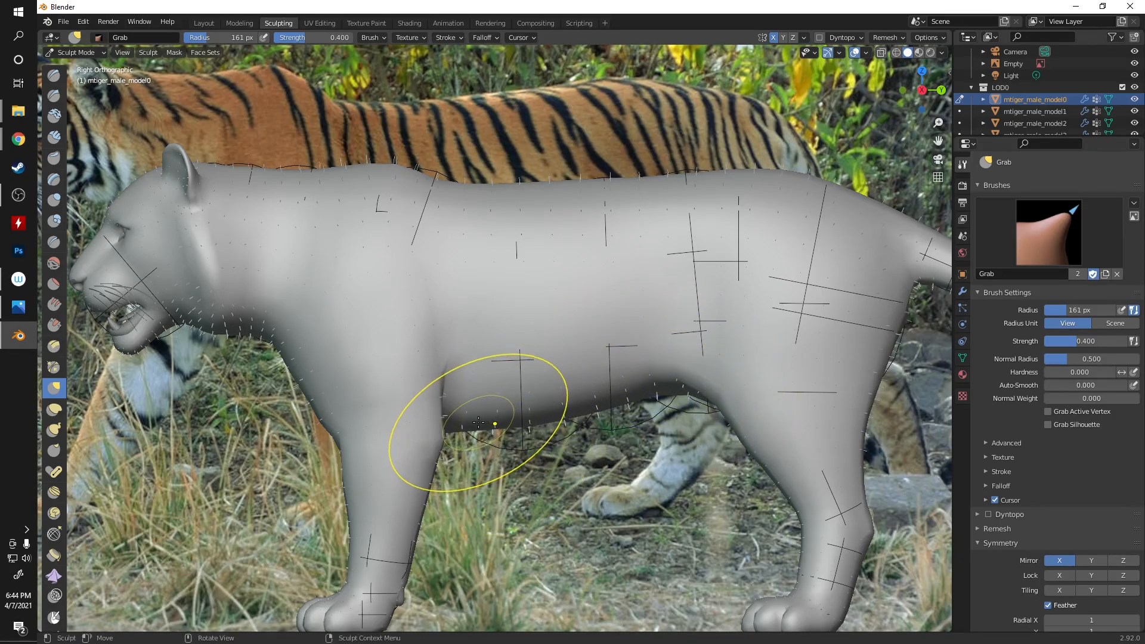
- Examine the belly, groin and hind legs from several angles and return to the right orthographic view
{"action": "scroll", "coordinate": [688, 383], "scroll_direction": "up", "scroll_amount": 1}
{"action": "middle_click_drag", "start_coordinate": [713, 382], "coordinate": [495, 395], "text": "shift"}
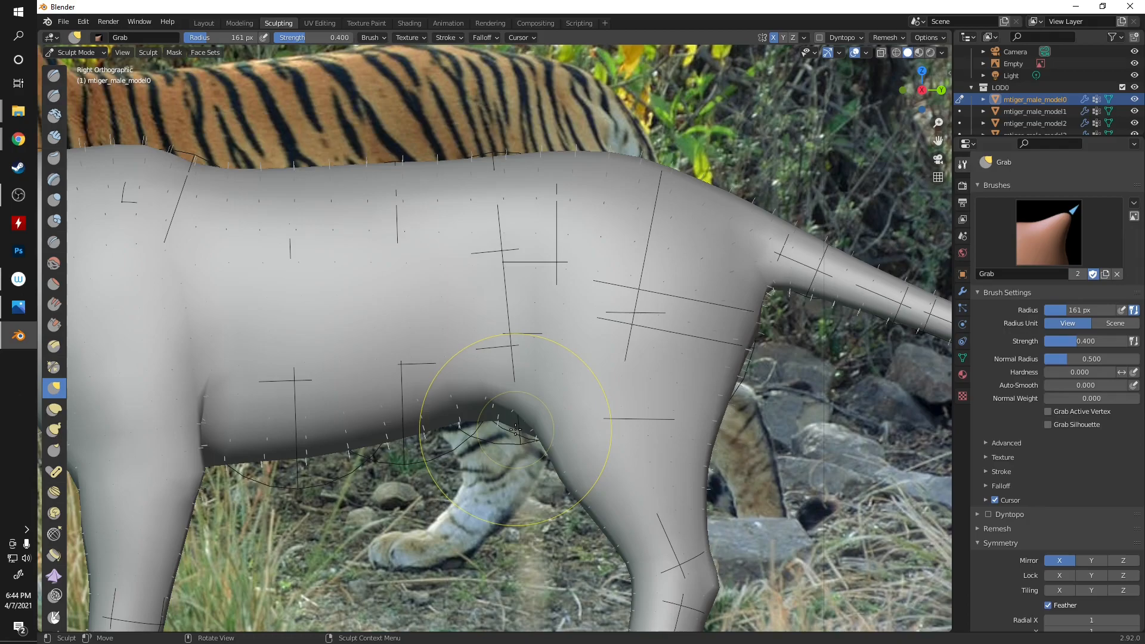
{"action": "middle_click_drag", "start_coordinate": [507, 438], "coordinate": [570, 430]}
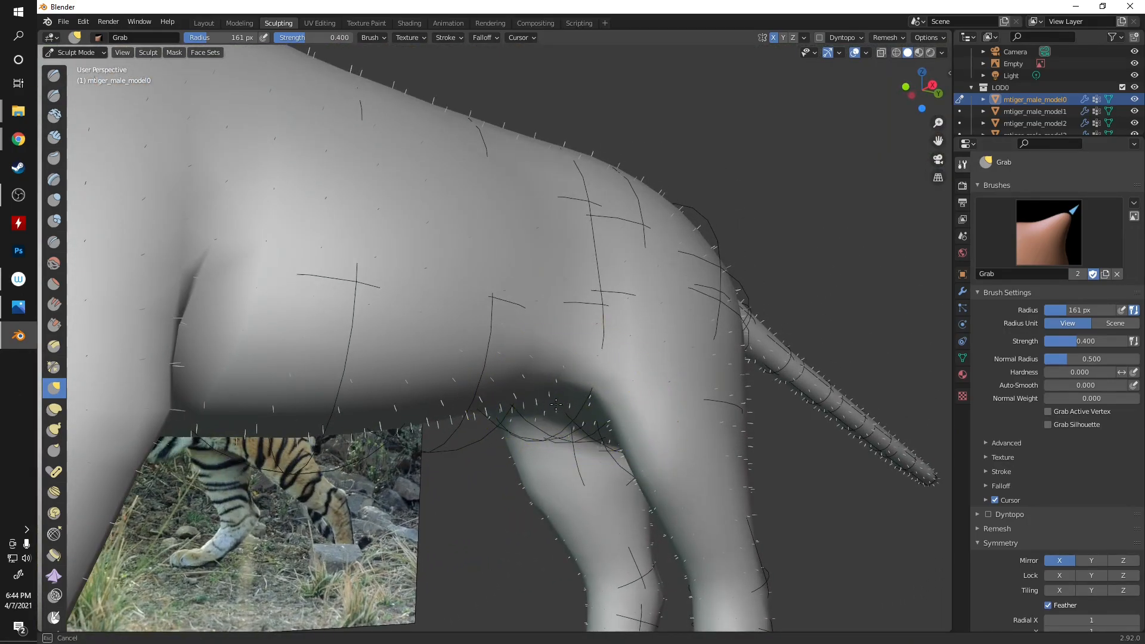
{"action": "middle_click_drag", "start_coordinate": [557, 431], "coordinate": [643, 425]}
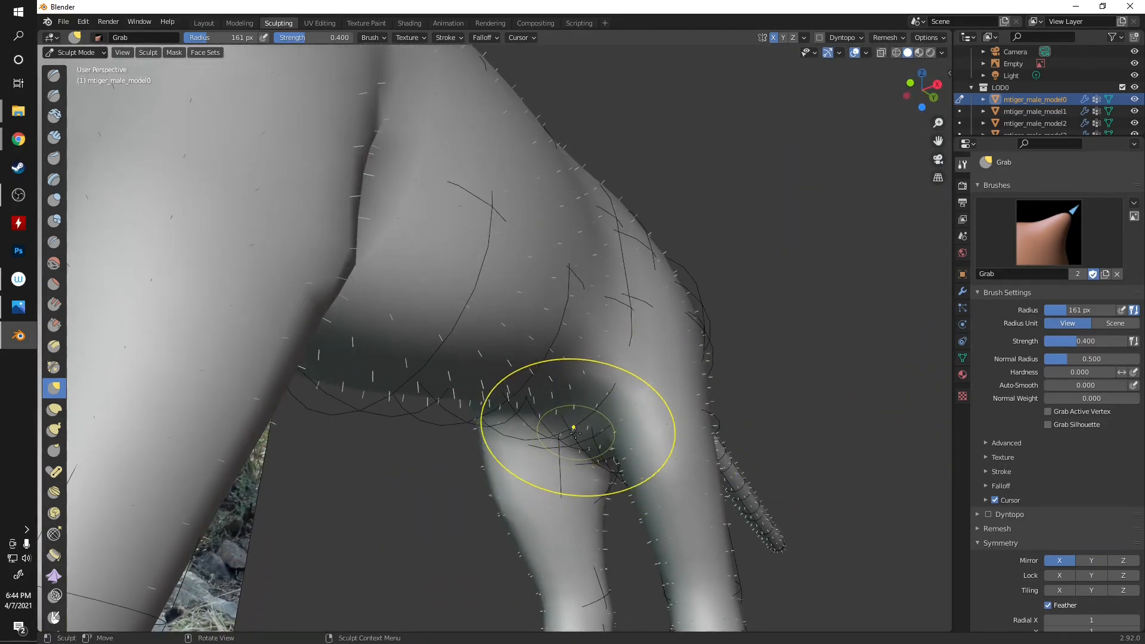
{"action": "middle_click_drag", "start_coordinate": [597, 431], "coordinate": [535, 437]}
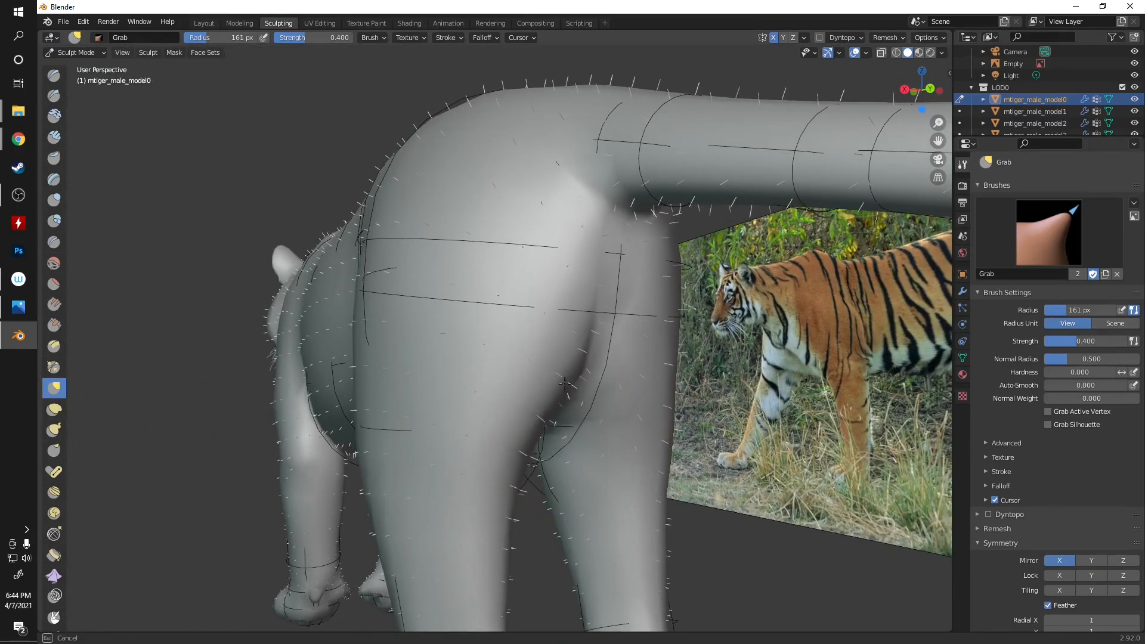
{"action": "middle_click_drag", "start_coordinate": [488, 368], "coordinate": [546, 365]}
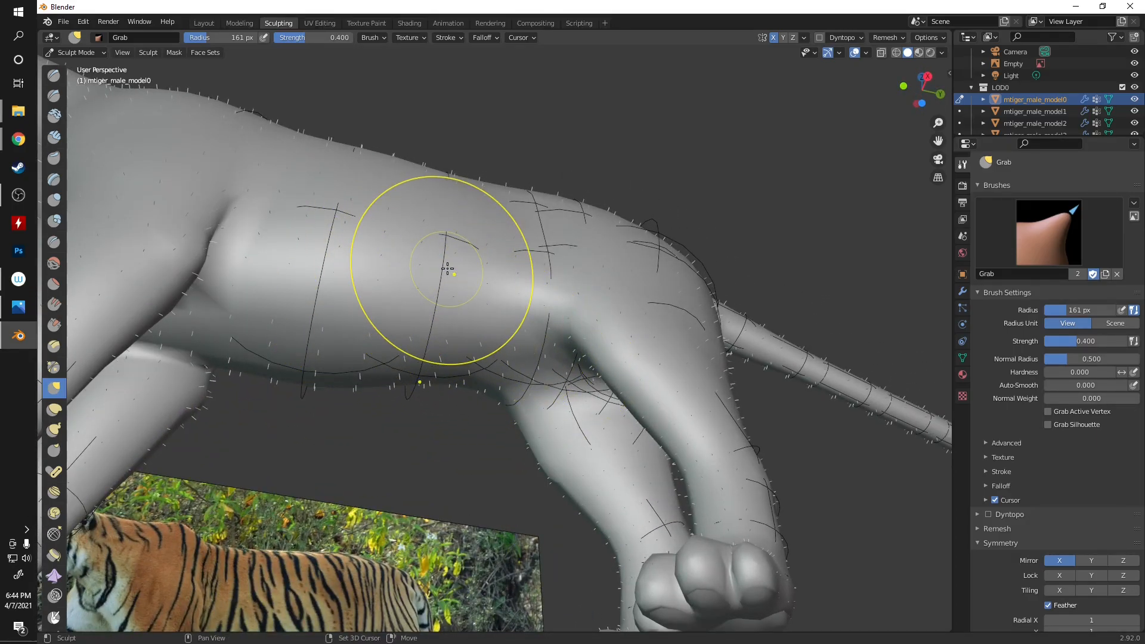
{"action": "middle_click_drag", "start_coordinate": [481, 320], "coordinate": [378, 388]}
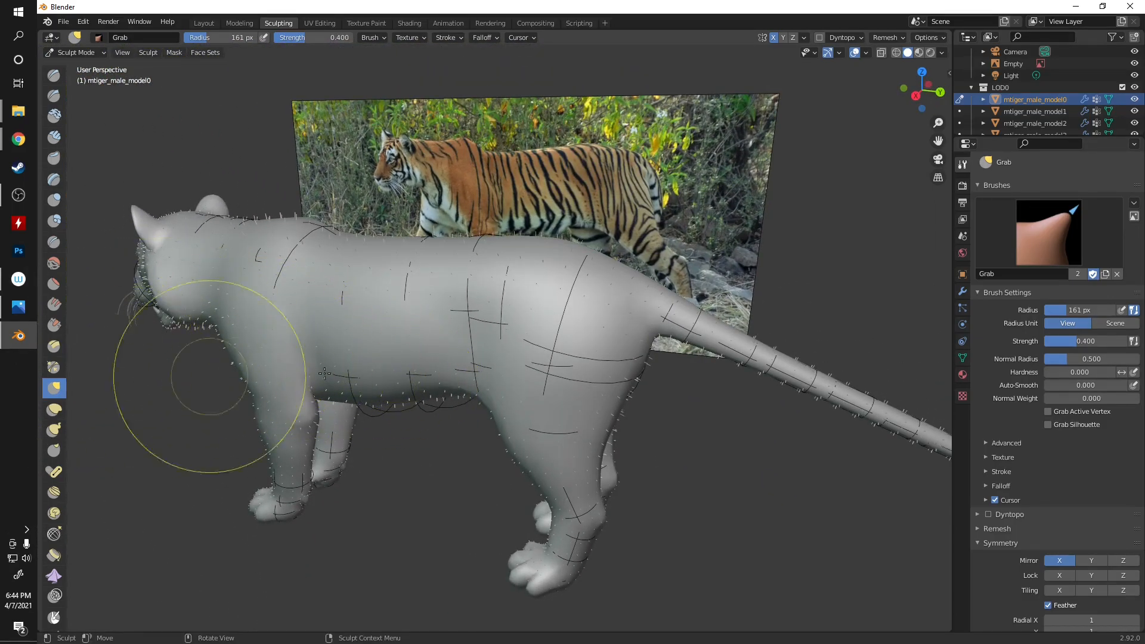
{"action": "key", "text": "KP_3"}
{"action": "scroll", "coordinate": [462, 357], "scroll_direction": "up", "scroll_amount": 4}
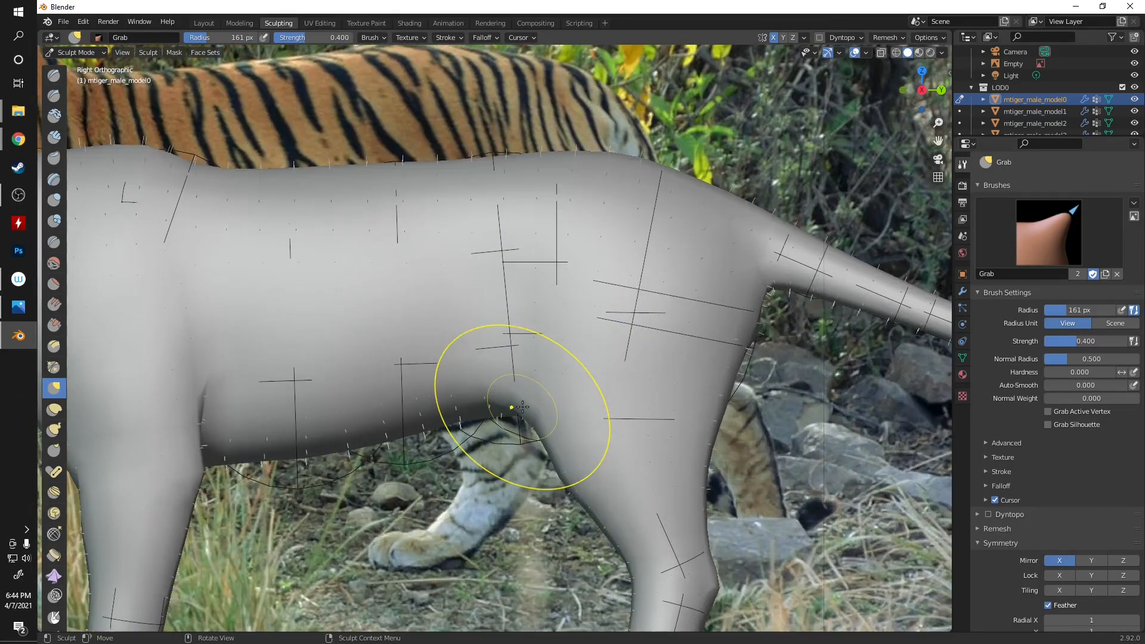
{"action": "scroll", "coordinate": [392, 354], "scroll_direction": "down", "scroll_amount": 1}
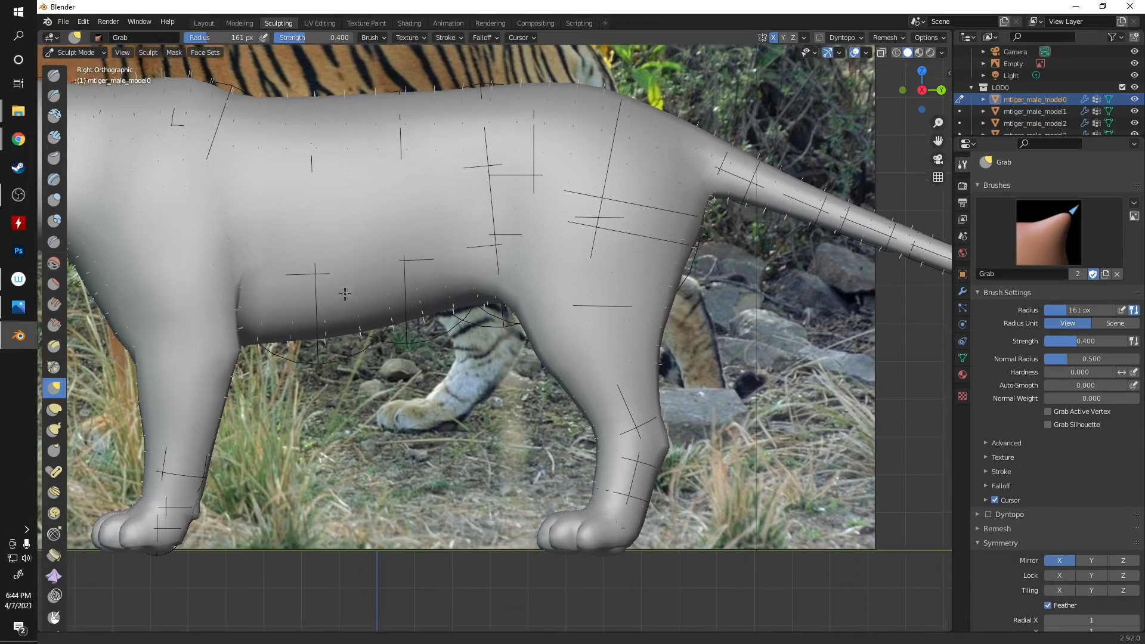
{"action": "scroll", "coordinate": [540, 324], "scroll_direction": "up", "scroll_amount": 1}
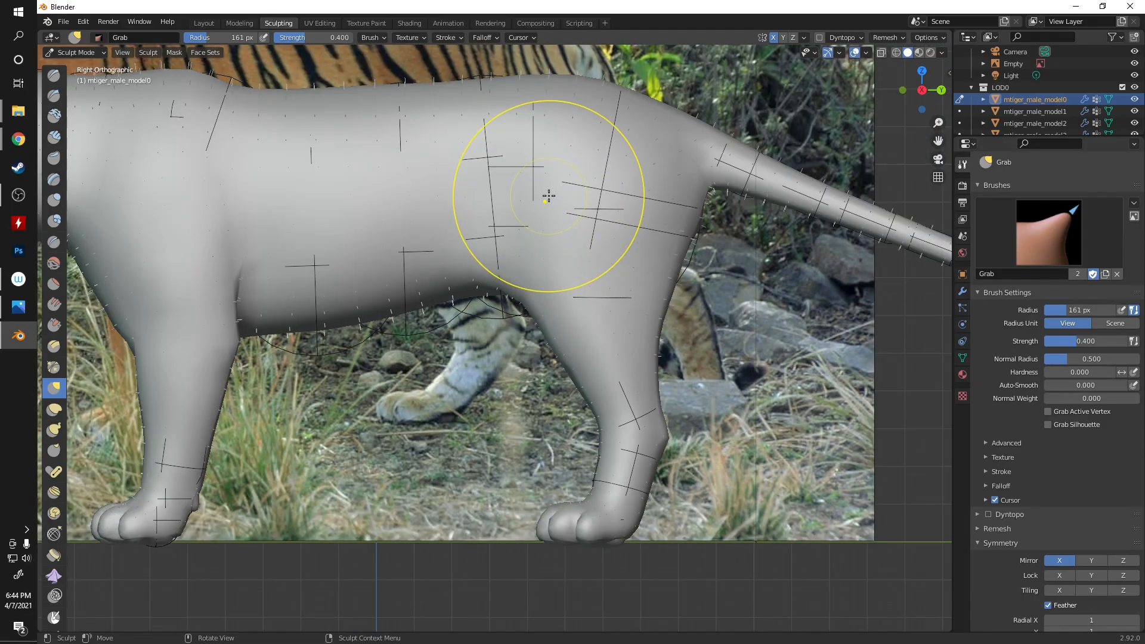
- Reshape the flank and the front and rear contours of the hind thigh with short Grab strokes
{"action": "middle_click_drag", "start_coordinate": [548, 192], "coordinate": [534, 276], "text": "shift"}
{"action": "mouse_move", "coordinate": [550, 255]}
{"action": "left_mouse_down"}
{"action": "mouse_move", "coordinate": [565, 248]}
{"action": "mouse_move", "coordinate": [555, 225]}
{"action": "left_mouse_up"}
{"action": "left_click_drag", "start_coordinate": [530, 295], "coordinate": [543, 302]}
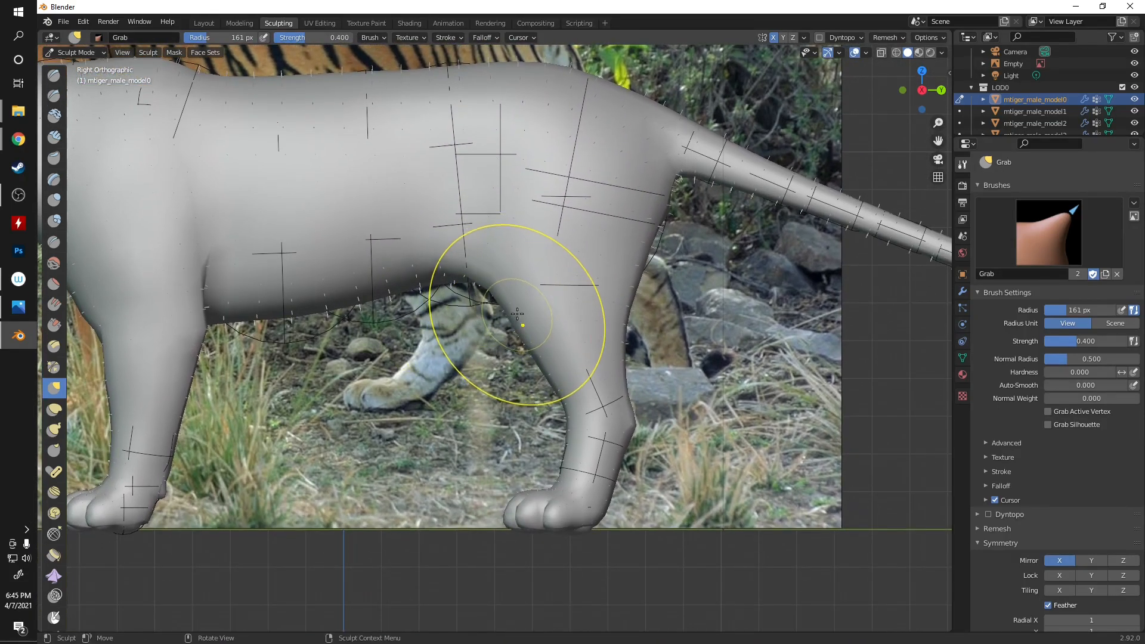
{"action": "left_click_drag", "start_coordinate": [517, 313], "coordinate": [528, 311]}
{"action": "left_click_drag", "start_coordinate": [642, 256], "coordinate": [656, 257]}
- Reduce the Grab brush radius to 116 px and reshape the area behind the front shoulder and the top of the withers
{"action": "scroll", "coordinate": [593, 232], "scroll_direction": "down", "scroll_amount": 2}
{"action": "middle_click_drag", "start_coordinate": [420, 251], "coordinate": [640, 315], "text": "shift"}
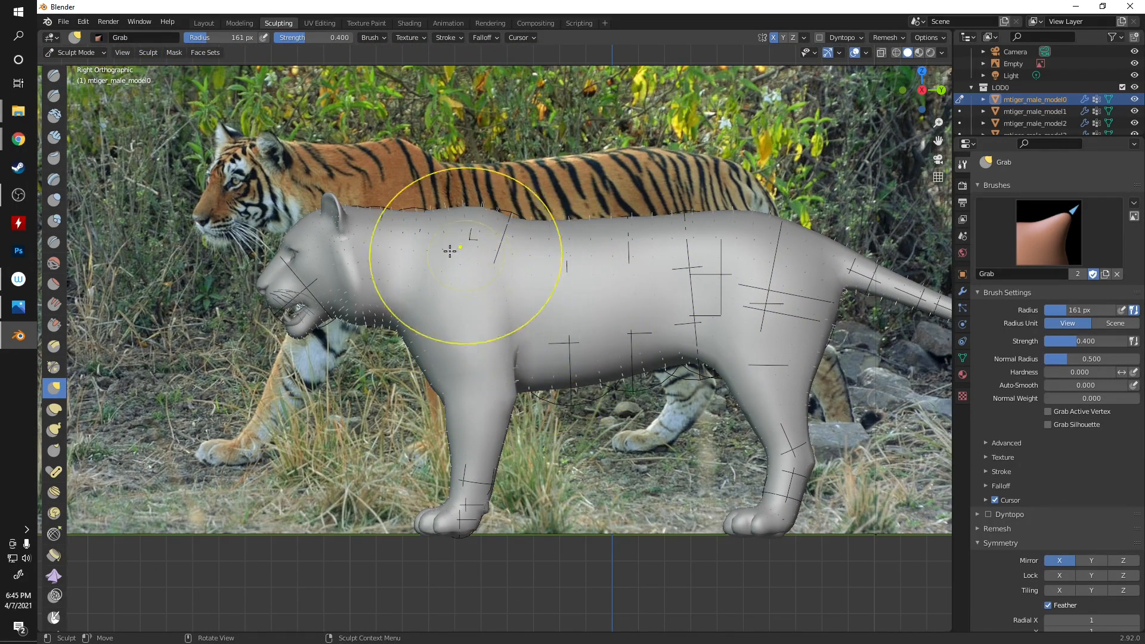
{"action": "scroll", "coordinate": [686, 316], "scroll_direction": "up", "scroll_amount": 1}
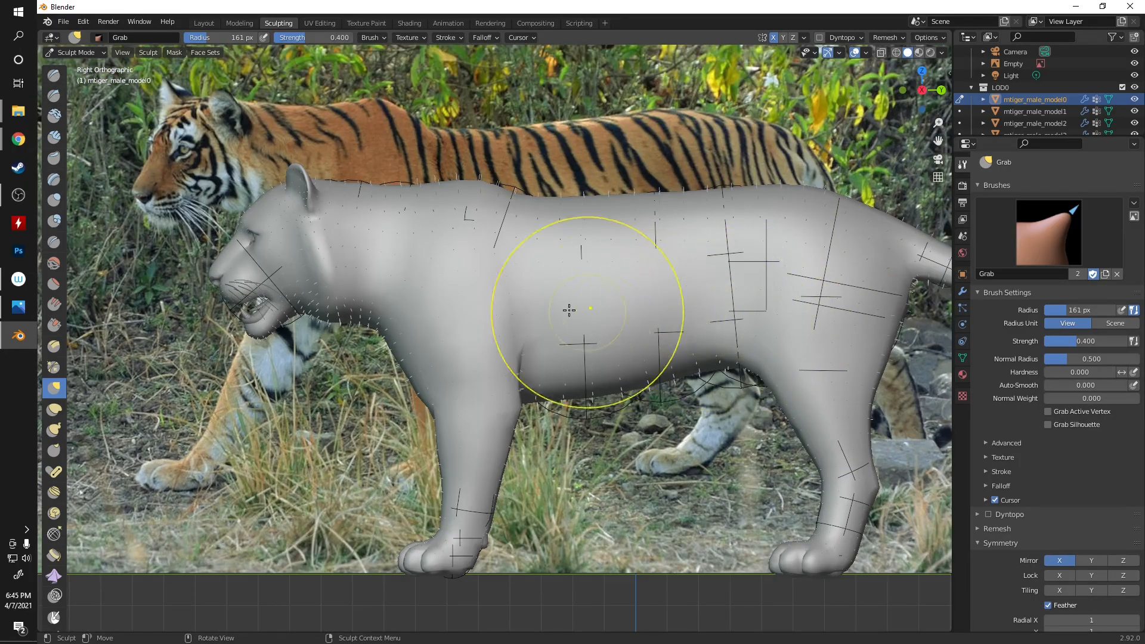
{"action": "scroll", "coordinate": [546, 319], "scroll_direction": "down", "scroll_amount": 3}
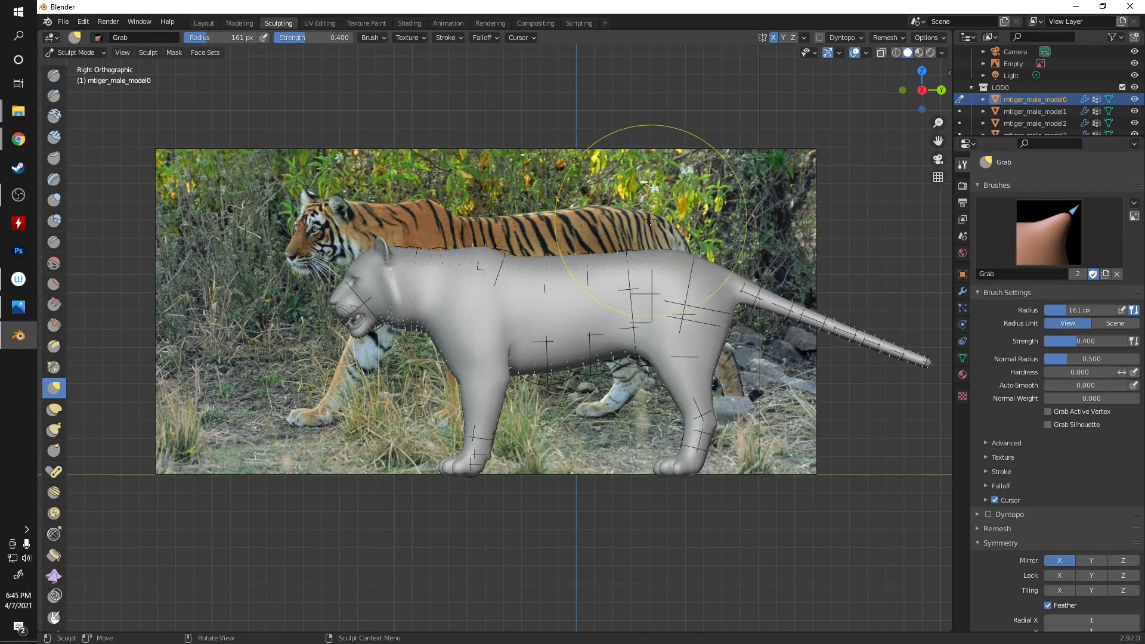
{"action": "scroll", "coordinate": [460, 370], "scroll_direction": "up", "scroll_amount": 4}
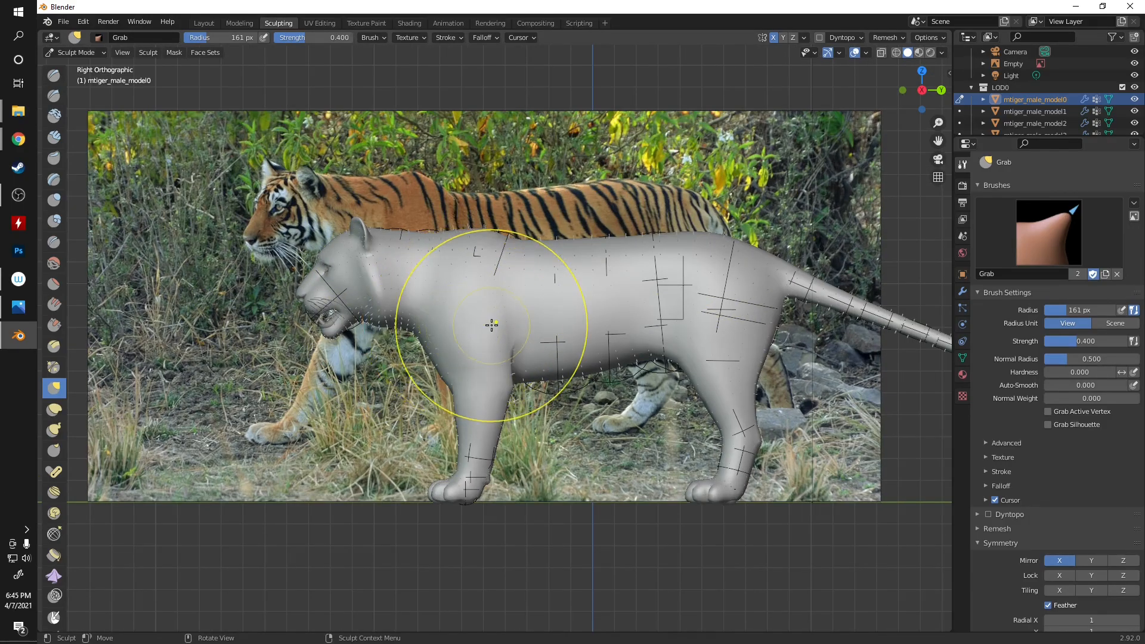
{"action": "key", "text": "bracketleft"}
{"action": "key", "text": "bracketleft"}
{"action": "left_click_drag", "start_coordinate": [508, 325], "coordinate": [483, 325]}
{"action": "left_click_drag", "start_coordinate": [497, 337], "coordinate": [487, 350]}
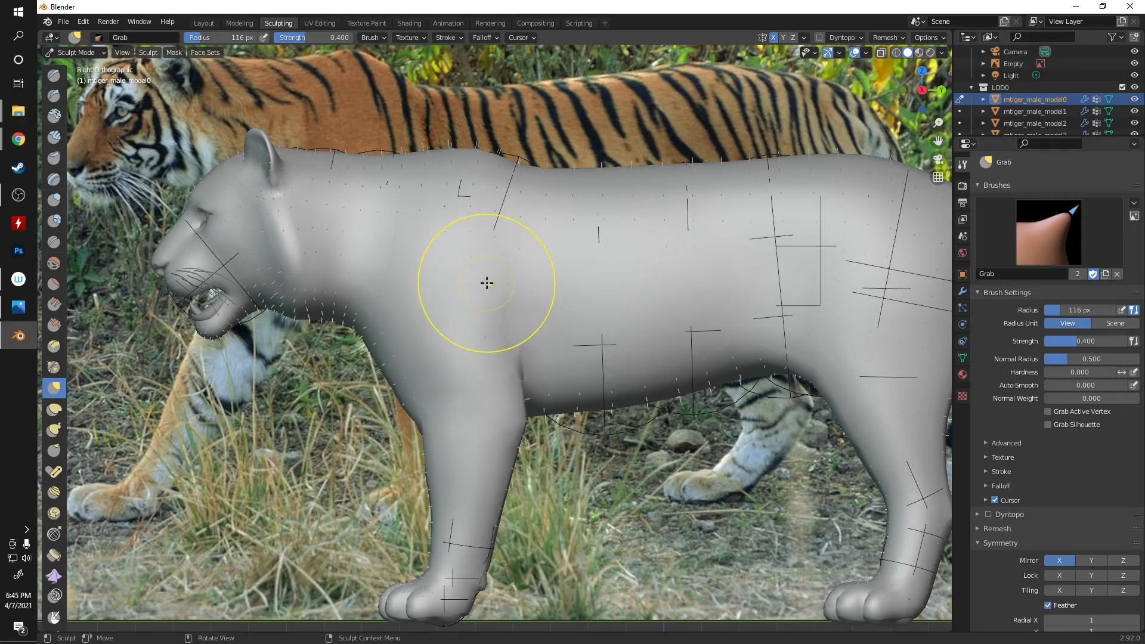
{"action": "left_click_drag", "start_coordinate": [485, 167], "coordinate": [427, 162]}
{"action": "scroll", "coordinate": [421, 412], "scroll_direction": "up", "scroll_amount": 1}
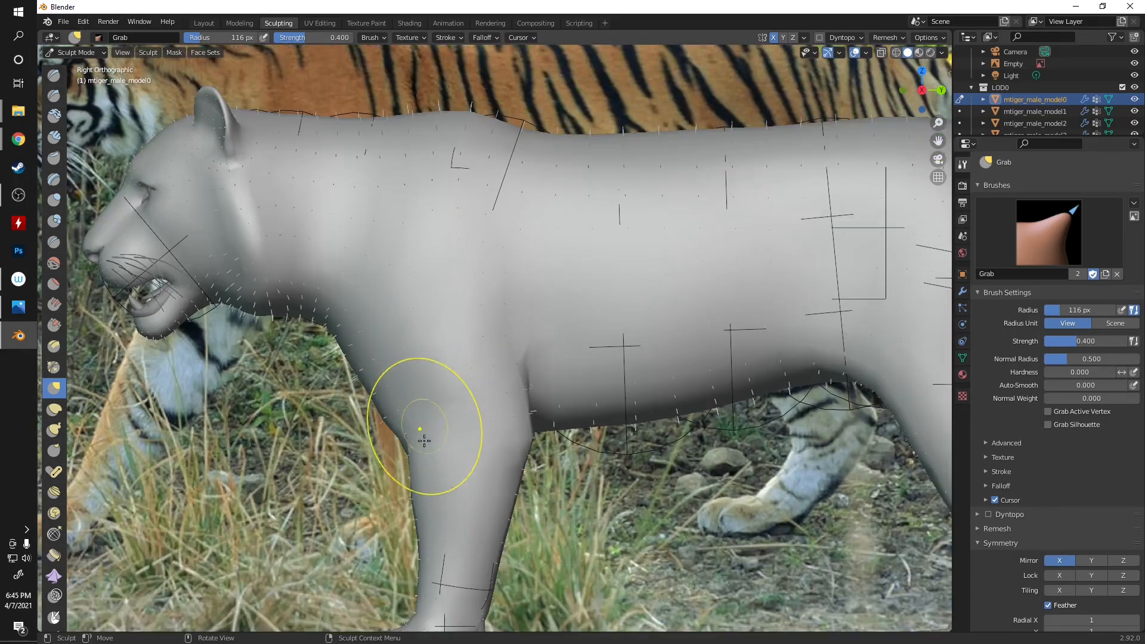
- Enlarge the Grab brush radius to 157 px and reshape the front edge of the foreleg and the lower chest
{"action": "left_click_drag", "start_coordinate": [422, 478], "coordinate": [443, 478]}
{"action": "middle_click_drag", "start_coordinate": [446, 496], "coordinate": [452, 356], "text": "shift"}
{"action": "key", "text": "f"}
{"action": "left_click", "coordinate": [442, 363]}
{"action": "mouse_move", "coordinate": [432, 361]}
{"action": "left_mouse_down"}
{"action": "mouse_move", "coordinate": [445, 361]}
{"action": "mouse_move", "coordinate": [442, 393]}
{"action": "mouse_move", "coordinate": [441, 351]}
{"action": "left_mouse_up"}
{"action": "left_click_drag", "start_coordinate": [432, 310], "coordinate": [443, 309]}
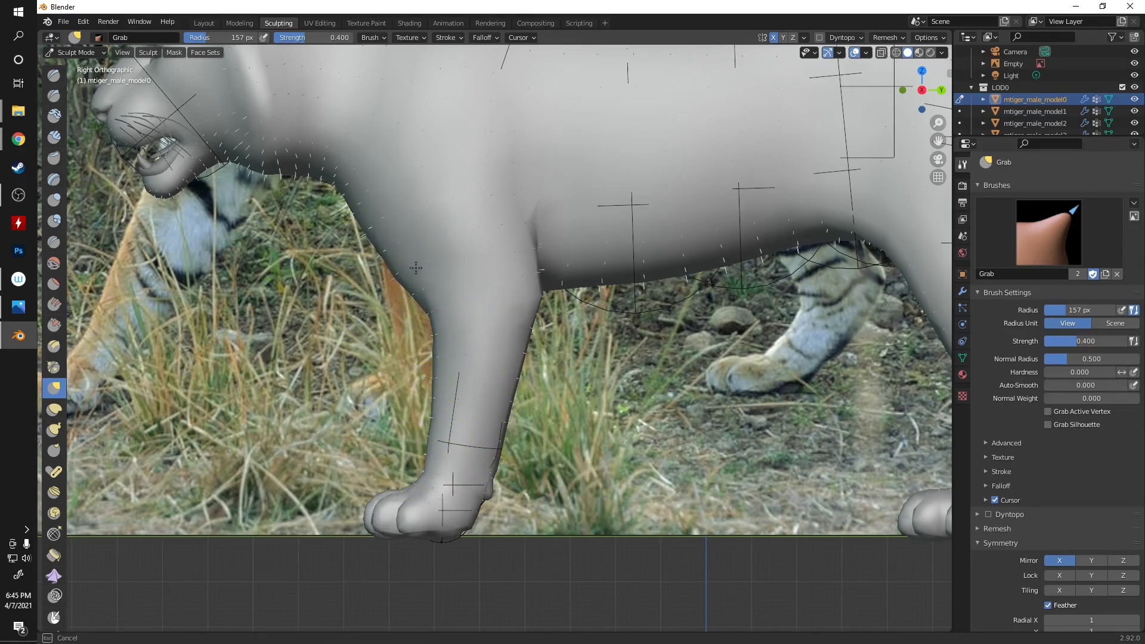
{"action": "left_click_drag", "start_coordinate": [385, 239], "coordinate": [387, 197]}
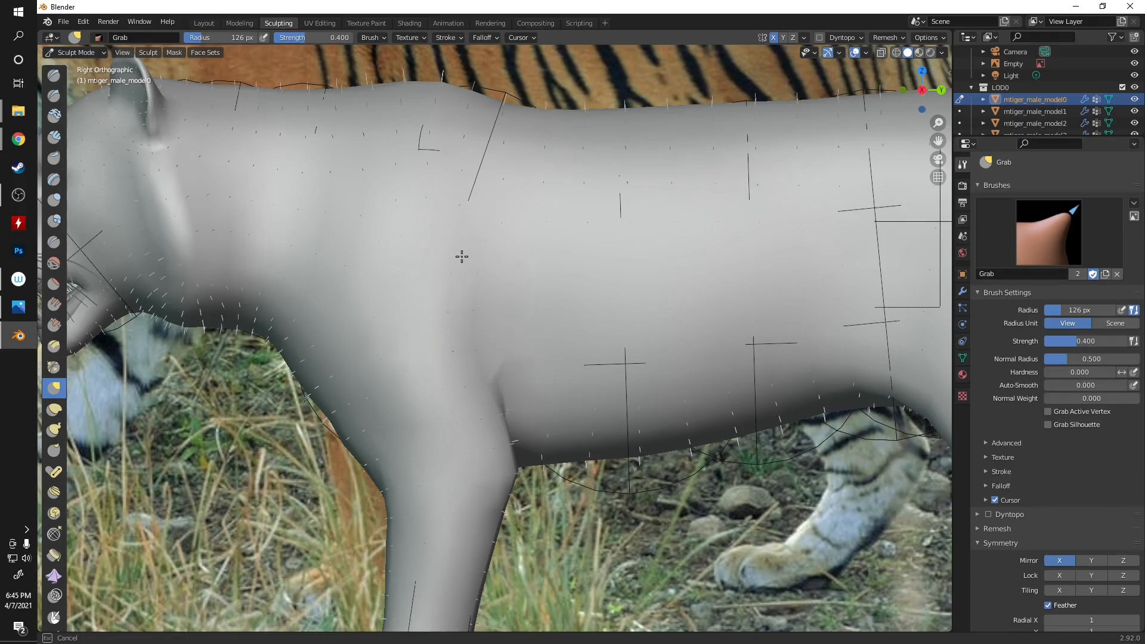
{"action": "scroll", "coordinate": [460, 229], "scroll_direction": "down", "scroll_amount": 2}
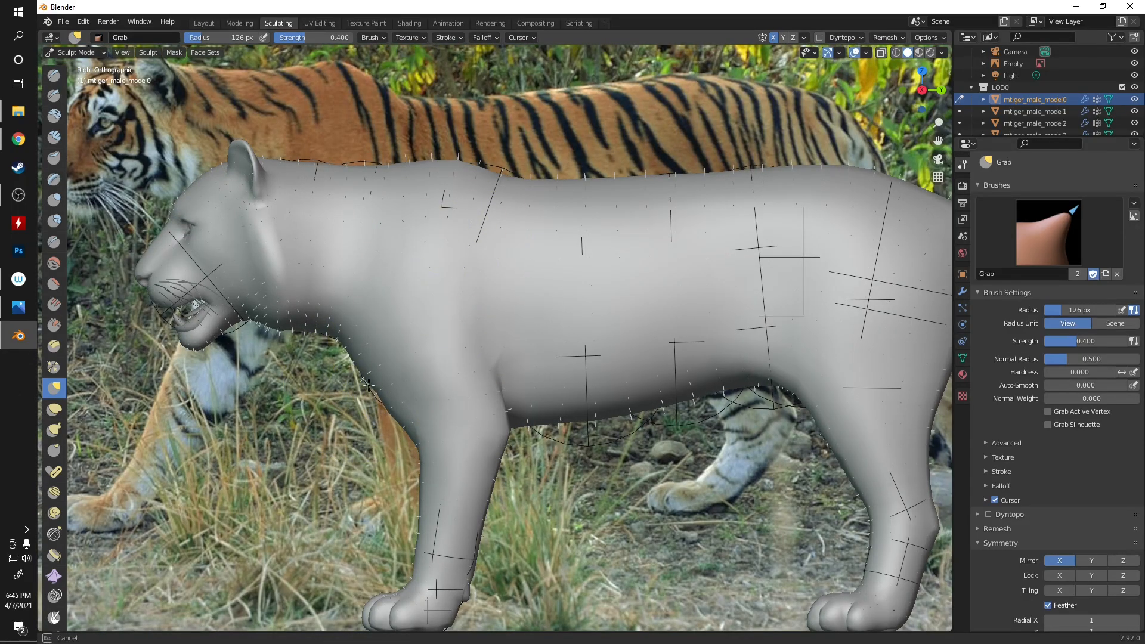
- Reshape the back line from the loin to the rump with Grab strokes, reducing the brush radius from 155 to 90 px
{"action": "scroll", "coordinate": [448, 371], "scroll_direction": "down", "scroll_amount": 4}
{"action": "scroll", "coordinate": [372, 370], "scroll_direction": "up", "scroll_amount": 6}
{"action": "scroll", "coordinate": [418, 364], "scroll_direction": "down", "scroll_amount": 4}
{"action": "scroll", "coordinate": [478, 431], "scroll_direction": "up", "scroll_amount": 4}
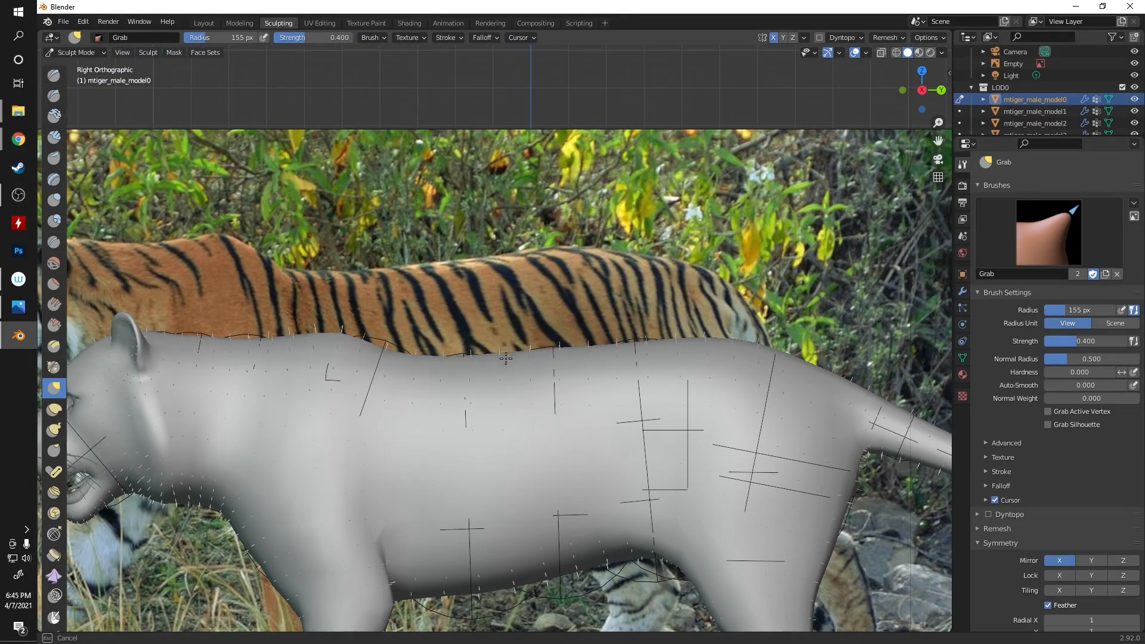
{"action": "left_click_drag", "start_coordinate": [619, 344], "coordinate": [741, 346]}
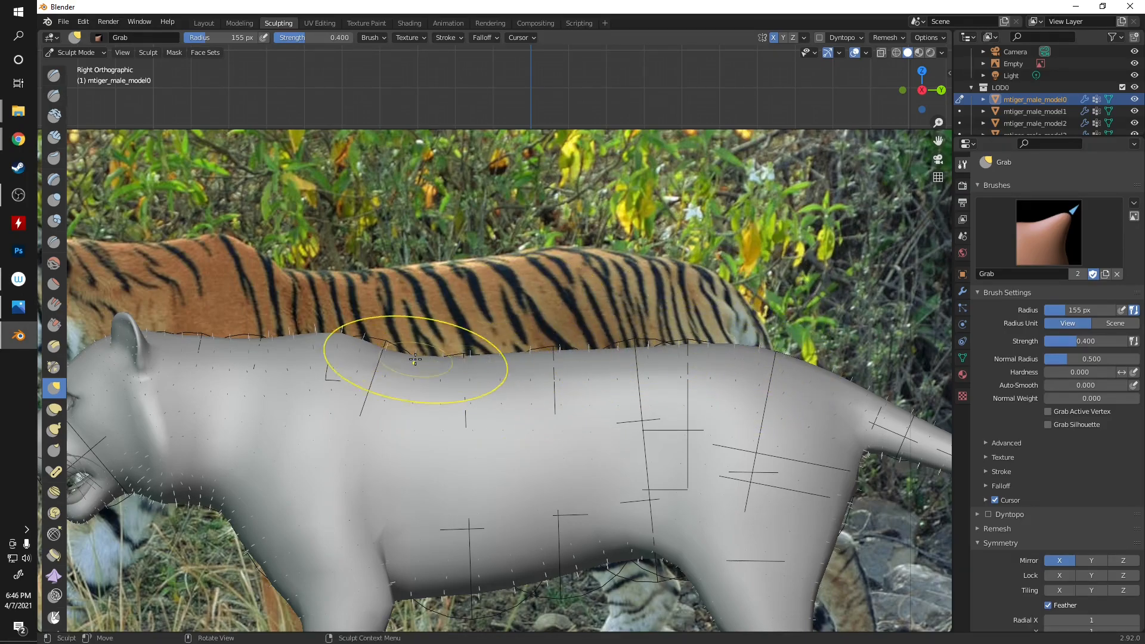
{"action": "key", "text": "bracketleft"}
{"action": "key", "text": "bracketleft"}
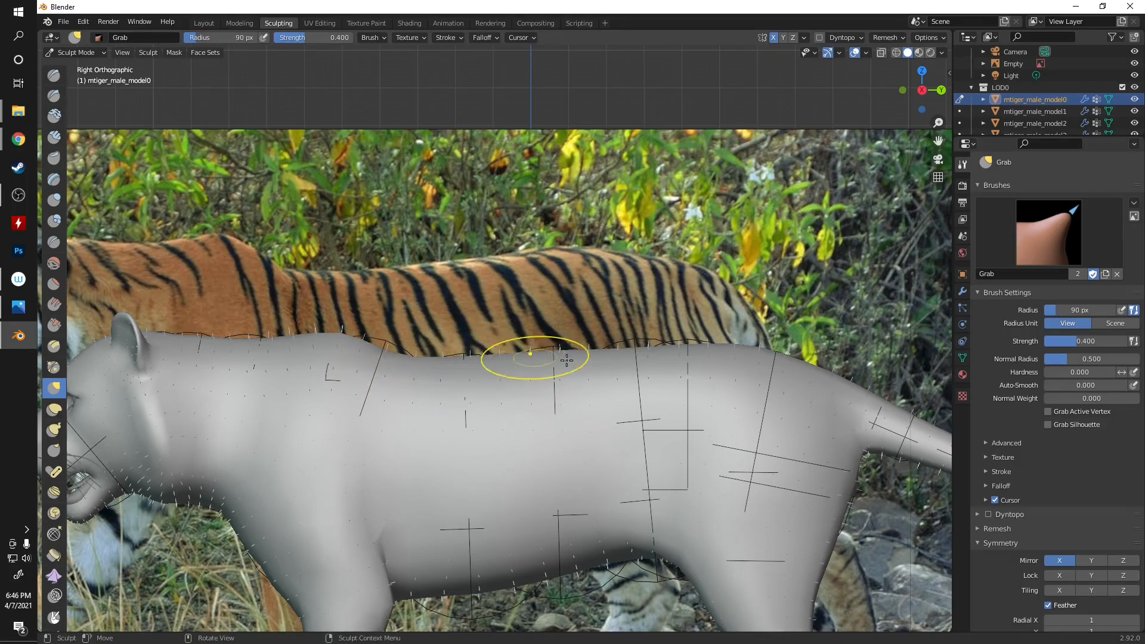
- Set the Grab brush radius to 136 px and adjust the belly contour and lower flank between the legs
{"action": "middle_click_drag", "start_coordinate": [335, 441], "coordinate": [528, 471], "text": "shift"}
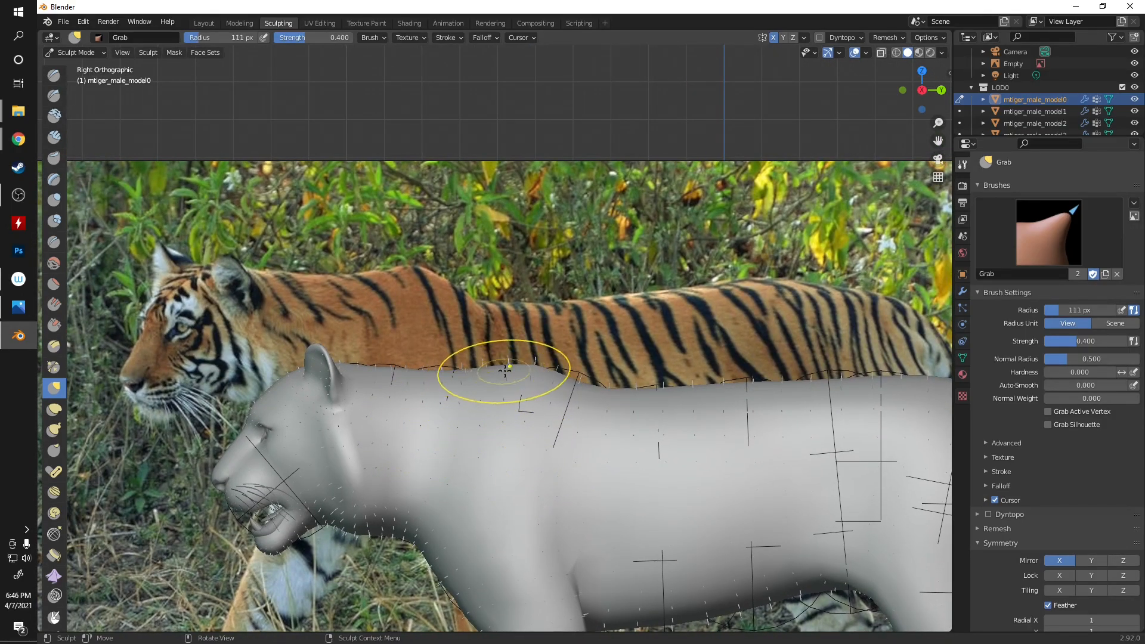
{"action": "key", "text": "f"}
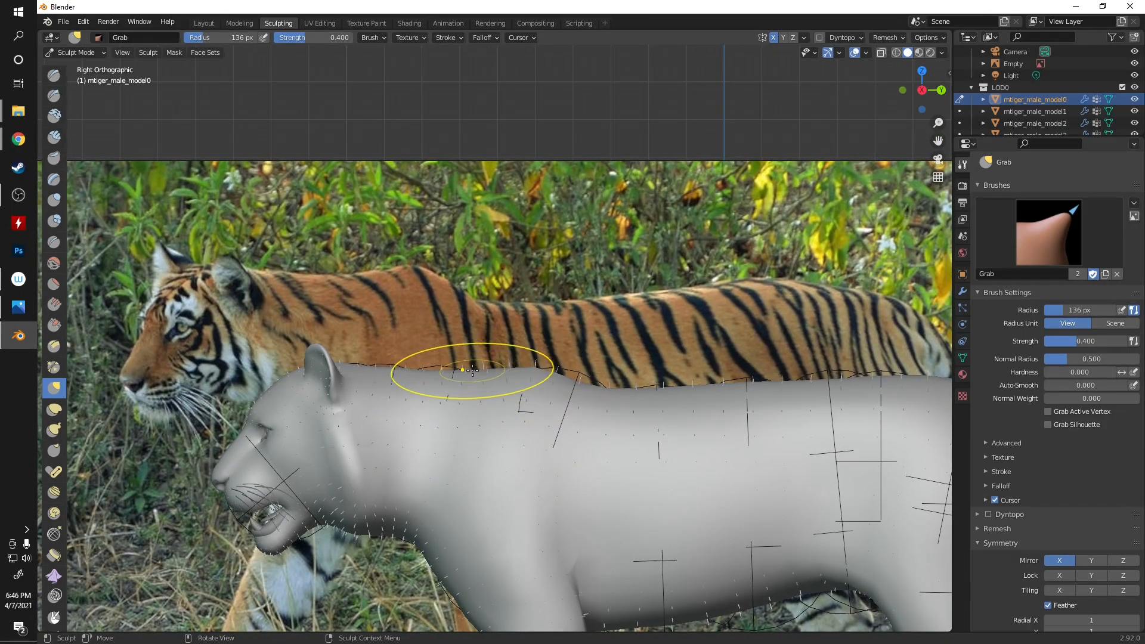
{"action": "mouse_move", "coordinate": [445, 504]}
{"action": "middle_mouse_down", "text": "shift"}
{"action": "mouse_move", "coordinate": [415, 370]}
{"action": "mouse_move", "coordinate": [431, 385]}
{"action": "middle_mouse_up", "text": "shift"}
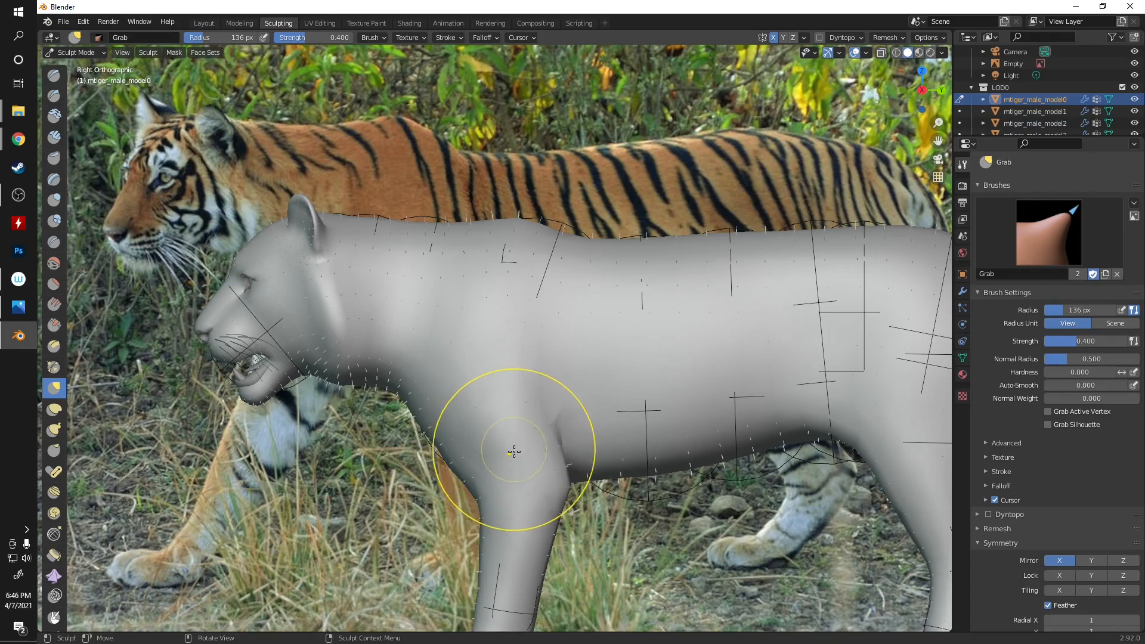
{"action": "scroll", "coordinate": [301, 341], "scroll_direction": "up", "scroll_amount": 3}
{"action": "middle_click_drag", "start_coordinate": [301, 341], "coordinate": [265, 334], "text": "shift"}
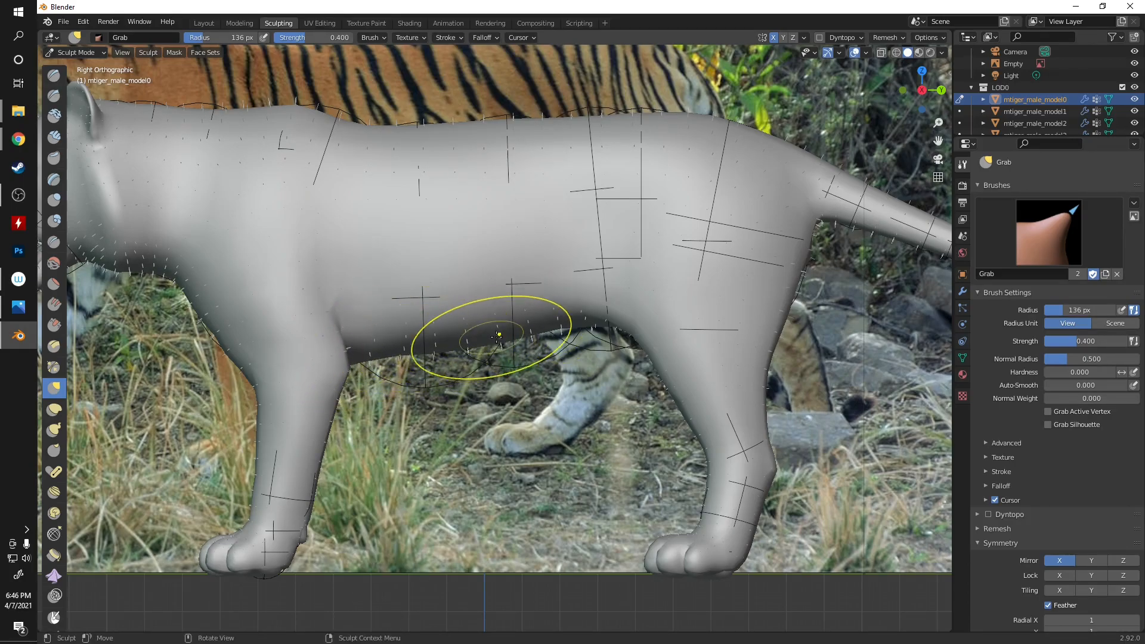
{"action": "left_click_drag", "start_coordinate": [411, 325], "coordinate": [411, 324]}
{"action": "left_click_drag", "start_coordinate": [485, 317], "coordinate": [478, 317]}
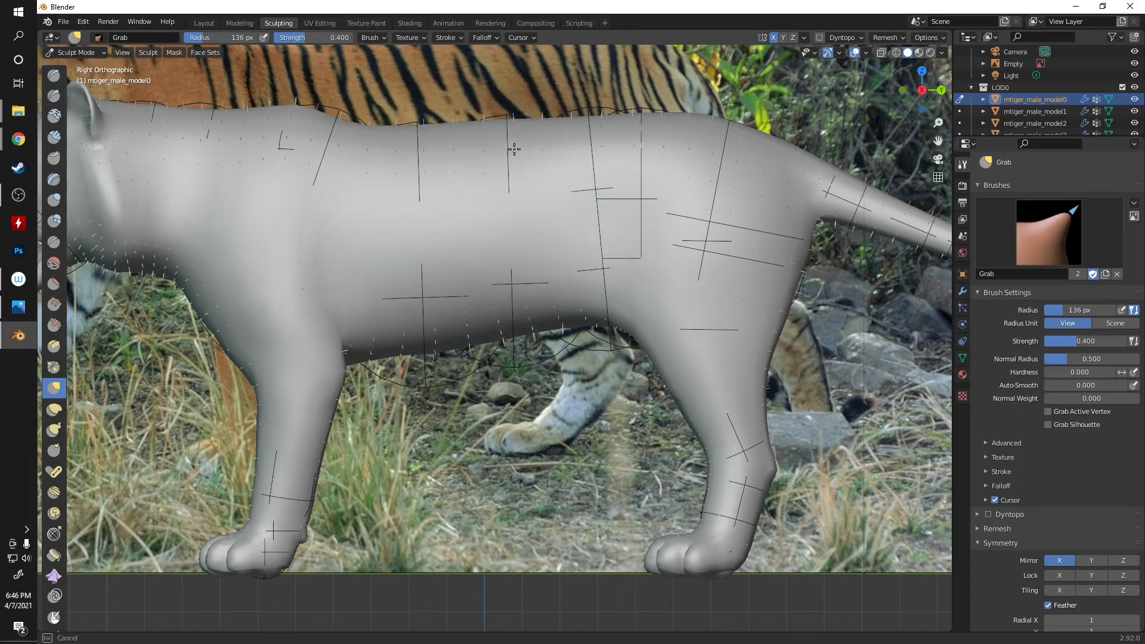
- Reduce the Grab brush radius to 88 px and reshape the groin where the belly meets the hind legs, working in perspective
{"action": "mouse_move", "coordinate": [478, 299]}
{"action": "middle_mouse_down"}
{"action": "mouse_move", "coordinate": [533, 267]}
{"action": "mouse_move", "coordinate": [460, 248]}
{"action": "mouse_move", "coordinate": [499, 270]}
{"action": "mouse_move", "coordinate": [546, 261]}
{"action": "middle_mouse_up"}
{"action": "key", "text": "bracketleft"}
{"action": "key", "text": "bracketleft"}
{"action": "key", "text": "bracketleft"}
{"action": "key", "text": "bracketleft"}
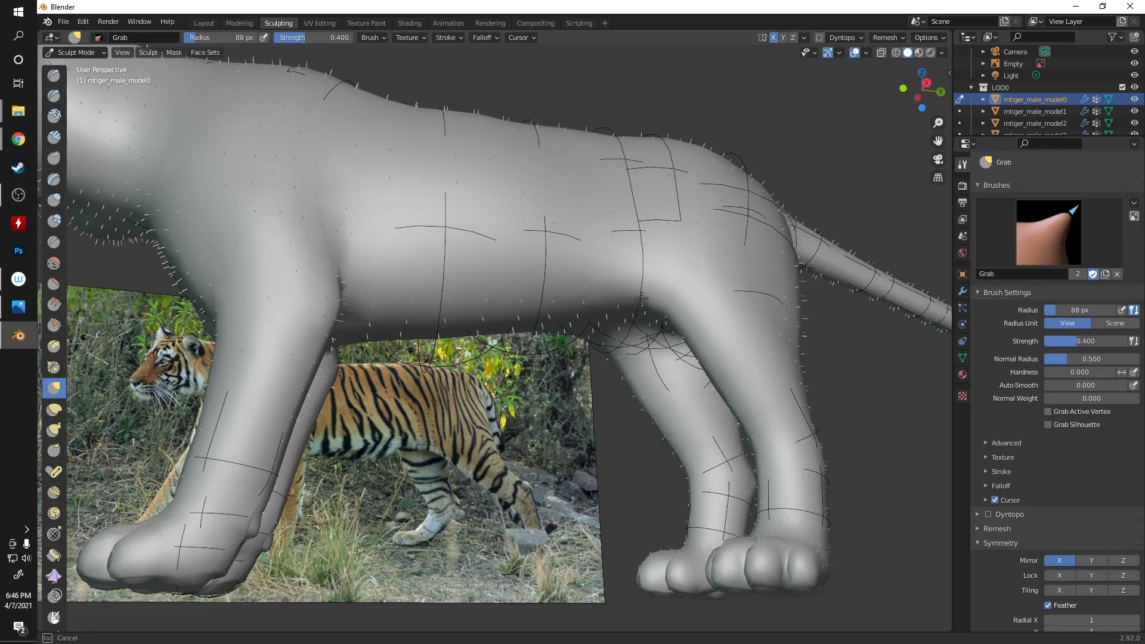
{"action": "mouse_move", "coordinate": [643, 287]}
{"action": "middle_mouse_down"}
{"action": "mouse_move", "coordinate": [561, 257]}
{"action": "mouse_move", "coordinate": [533, 321]}
{"action": "mouse_move", "coordinate": [634, 336]}
{"action": "middle_mouse_up"}
{"action": "left_click_drag", "start_coordinate": [652, 325], "coordinate": [626, 333]}
{"action": "mouse_move", "coordinate": [627, 332]}
{"action": "middle_mouse_down"}
{"action": "mouse_move", "coordinate": [479, 415]}
{"action": "mouse_move", "coordinate": [600, 420]}
{"action": "middle_mouse_up"}
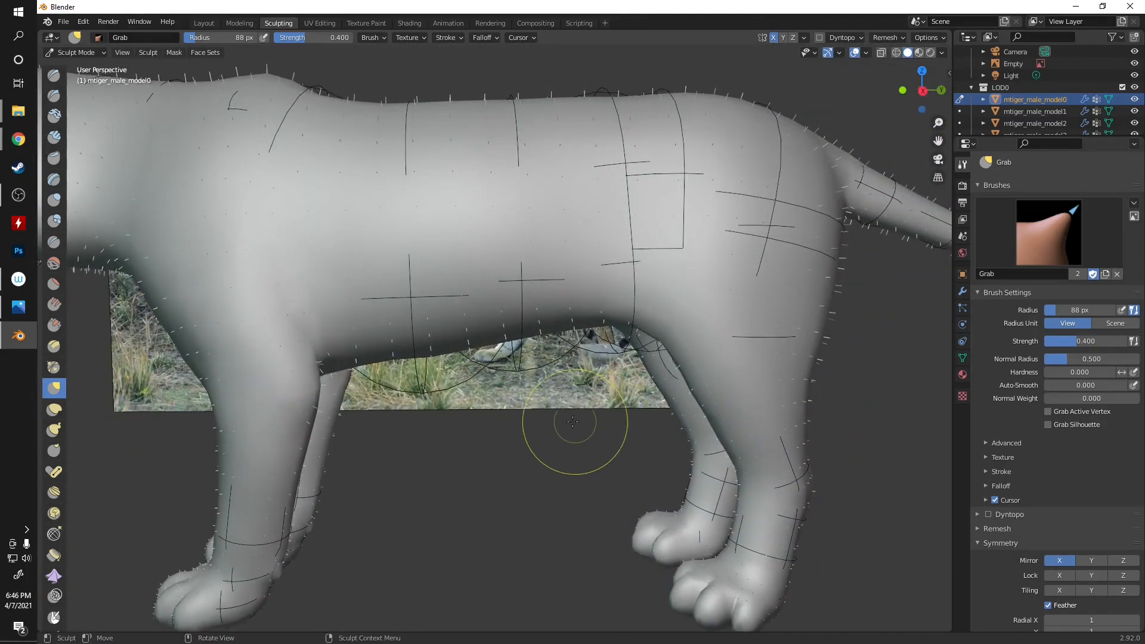
- Reshape the underside of the chest between the forelegs from the front, and the lower chest behind the foreleg from an angle
{"action": "key", "text": "KP_1"}
{"action": "scroll", "coordinate": [471, 398], "scroll_direction": "up", "scroll_amount": 2}
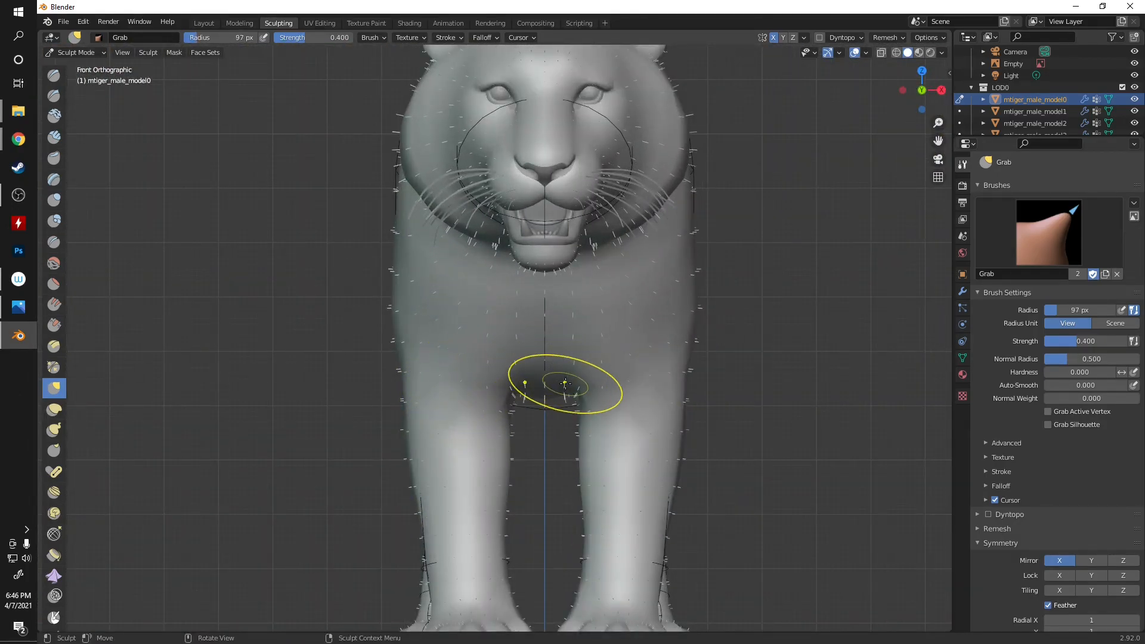
{"action": "left_click_drag", "start_coordinate": [565, 384], "coordinate": [569, 385]}
{"action": "left_click_drag", "start_coordinate": [575, 337], "coordinate": [576, 346]}
{"action": "mouse_move", "coordinate": [586, 360]}
{"action": "middle_mouse_down"}
{"action": "mouse_move", "coordinate": [475, 335]}
{"action": "mouse_move", "coordinate": [376, 343]}
{"action": "middle_mouse_up"}
{"action": "middle_click_drag", "start_coordinate": [496, 322], "coordinate": [639, 349]}
{"action": "mouse_move", "coordinate": [187, 444]}
{"action": "middle_mouse_down"}
{"action": "mouse_move", "coordinate": [298, 418]}
{"action": "mouse_move", "coordinate": [485, 337]}
{"action": "mouse_move", "coordinate": [336, 361]}
{"action": "middle_mouse_up"}
{"action": "left_click_drag", "start_coordinate": [335, 361], "coordinate": [341, 350]}
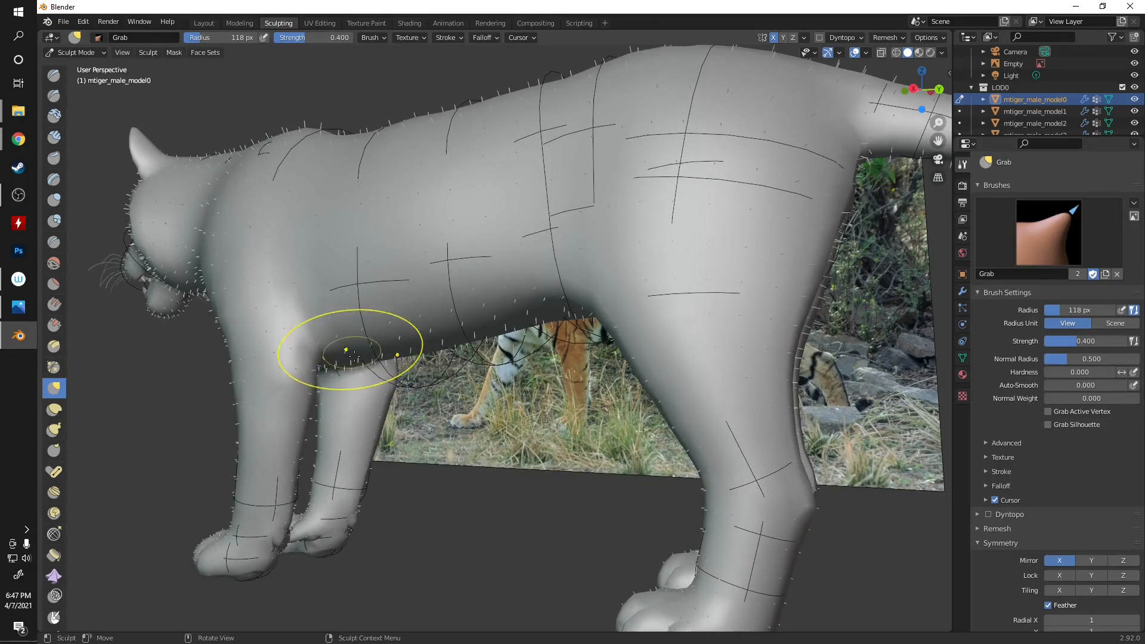
- Return to the right orthographic view, set the Grab radius to 114 px and reshape the throat line below the jaw
{"action": "key", "text": "KP_3"}
{"action": "scroll", "coordinate": [368, 327], "scroll_direction": "down", "scroll_amount": 2}
{"action": "scroll", "coordinate": [364, 302], "scroll_direction": "up", "scroll_amount": 3}
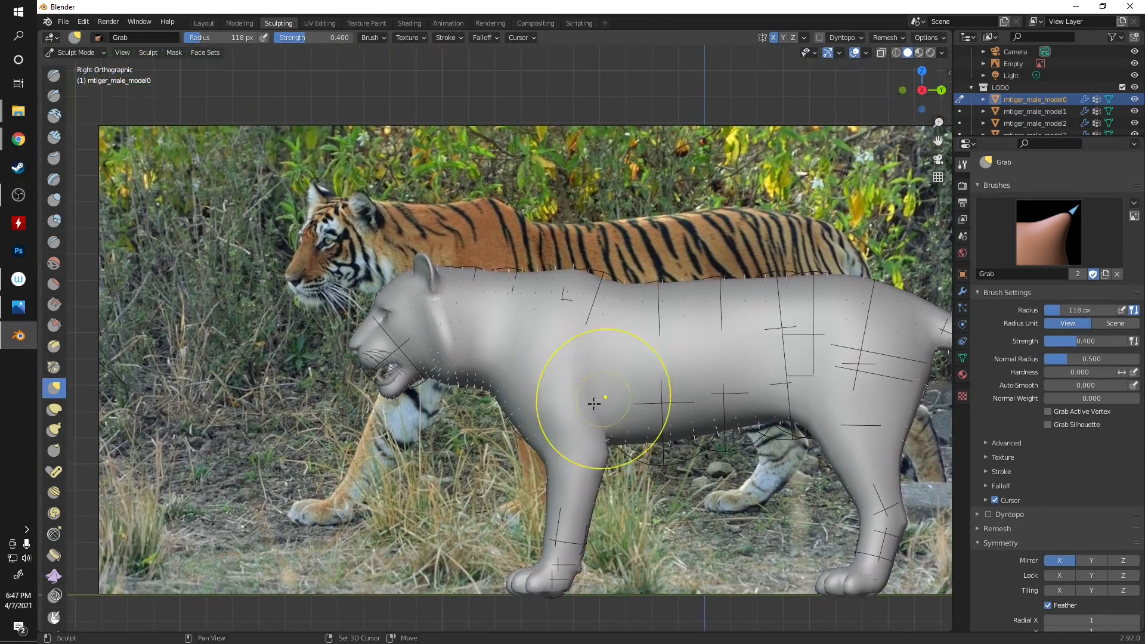
{"action": "key", "text": "bracketright"}
{"action": "key", "text": "bracketright"}
{"action": "key", "text": "bracketright"}
{"action": "mouse_move", "coordinate": [454, 418]}
{"action": "left_mouse_down"}
{"action": "mouse_move", "coordinate": [458, 395]}
{"action": "mouse_move", "coordinate": [431, 391]}
{"action": "mouse_move", "coordinate": [428, 372]}
{"action": "mouse_move", "coordinate": [452, 387]}
{"action": "left_mouse_up"}
{"action": "key", "text": "bracketleft"}
{"action": "key", "text": "bracketleft"}
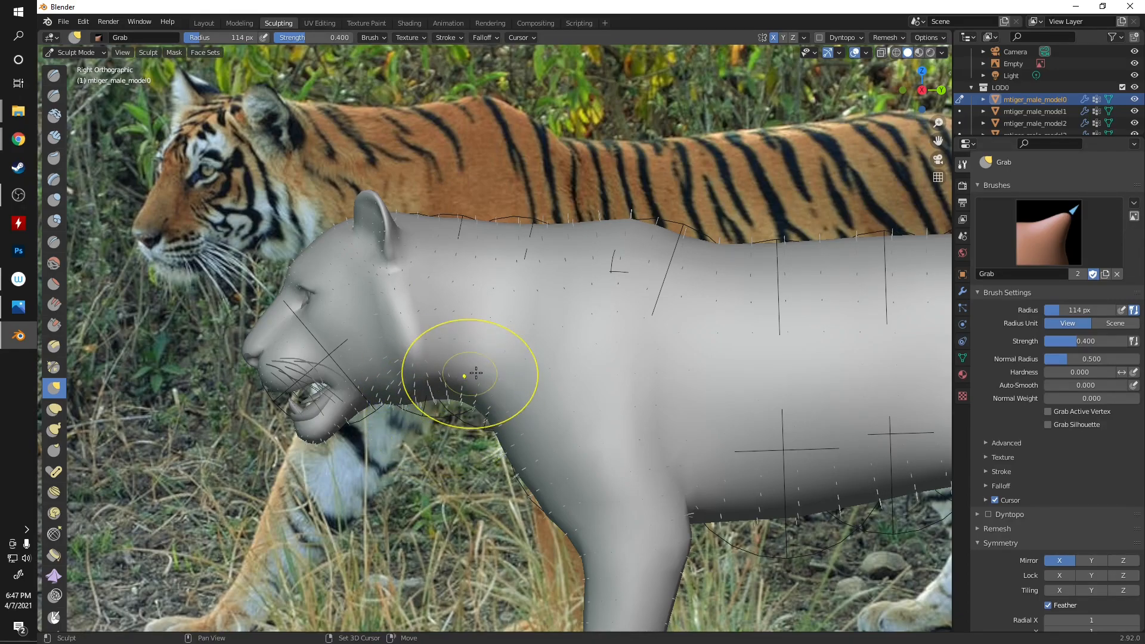
{"action": "mouse_move", "coordinate": [465, 398]}
{"action": "left_mouse_down"}
{"action": "mouse_move", "coordinate": [479, 385]}
{"action": "mouse_move", "coordinate": [451, 374]}
{"action": "left_mouse_up"}
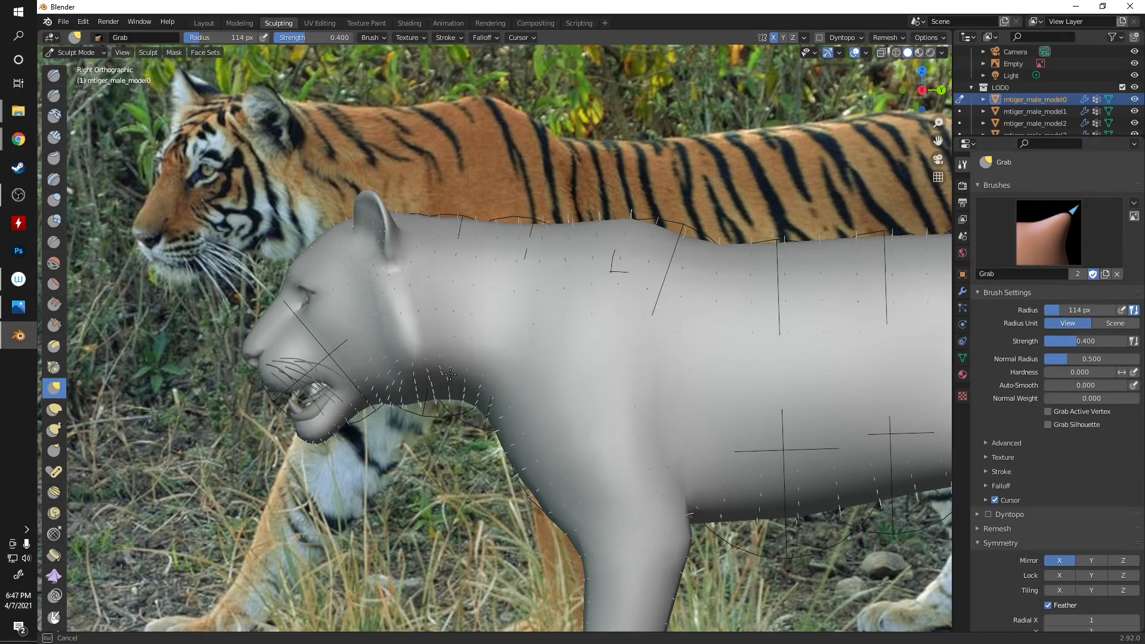
- Narrow the cheeks and sides of the head symmetrically in the front orthographic view with Grab strokes at 140 px radius
{"action": "mouse_move", "coordinate": [463, 307]}
{"action": "middle_mouse_down"}
{"action": "mouse_move", "coordinate": [480, 468]}
{"action": "mouse_move", "coordinate": [524, 289]}
{"action": "mouse_move", "coordinate": [444, 395]}
{"action": "mouse_move", "coordinate": [639, 378]}
{"action": "mouse_move", "coordinate": [491, 409]}
{"action": "mouse_move", "coordinate": [707, 284]}
{"action": "mouse_move", "coordinate": [508, 410]}
{"action": "mouse_move", "coordinate": [522, 393]}
{"action": "middle_mouse_up"}
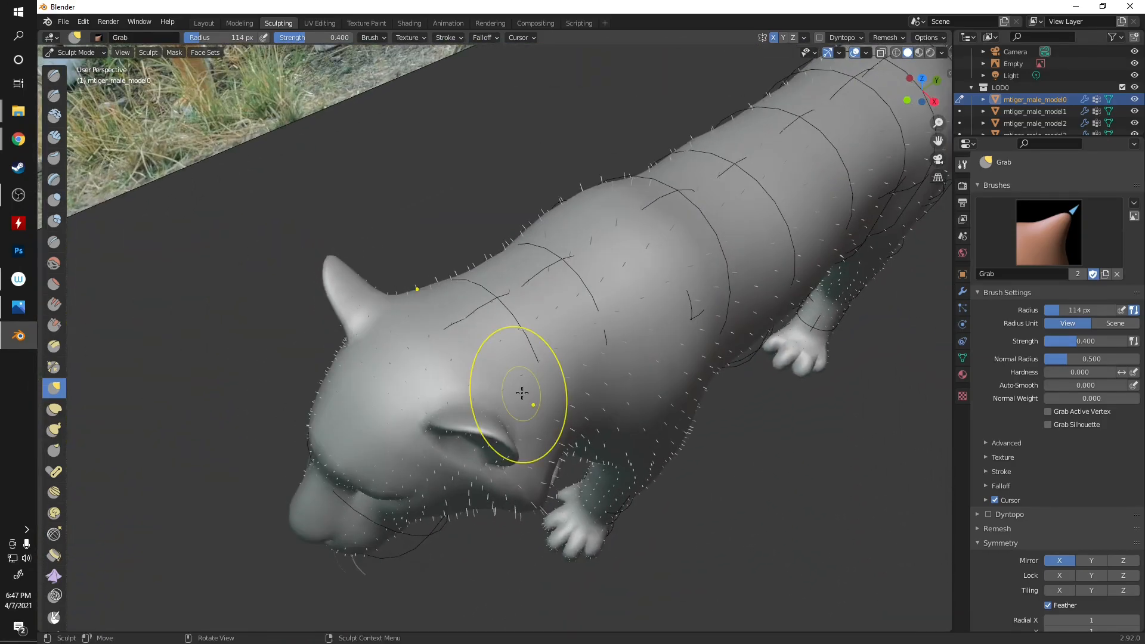
{"action": "key", "text": "KP_1"}
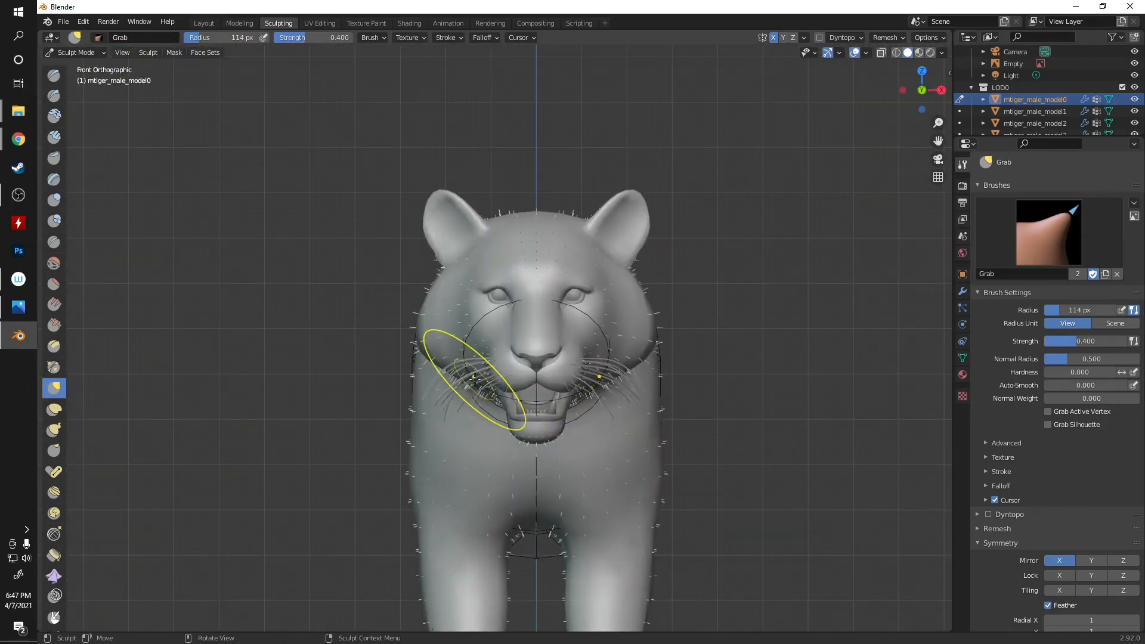
{"action": "scroll", "coordinate": [546, 487], "scroll_direction": "up", "scroll_amount": 2}
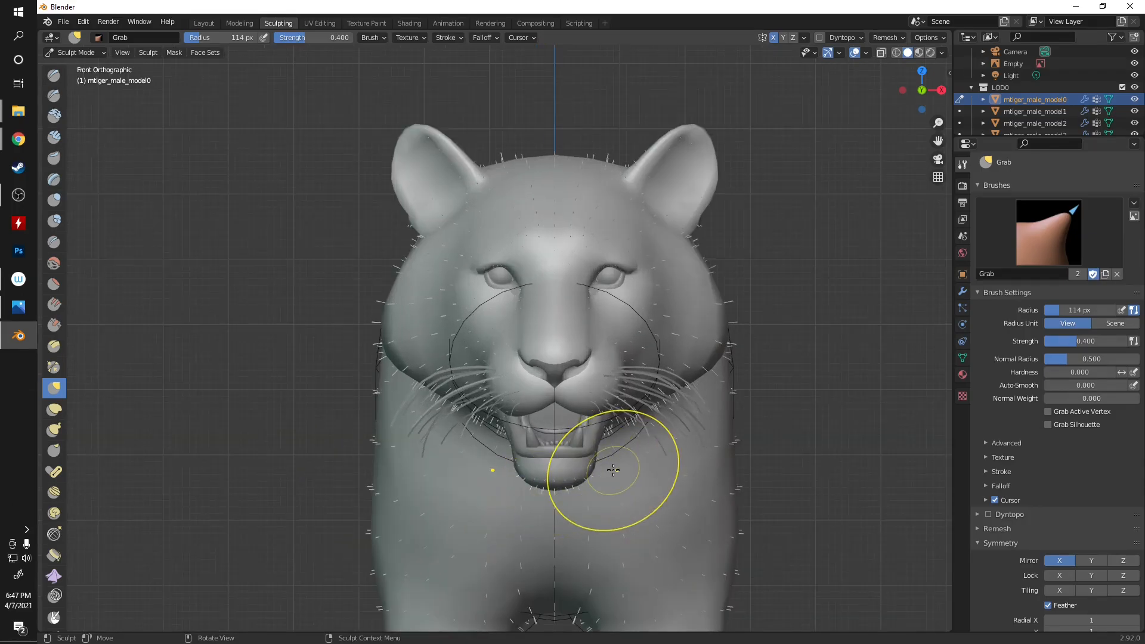
{"action": "left_click_drag", "start_coordinate": [688, 366], "coordinate": [654, 399]}
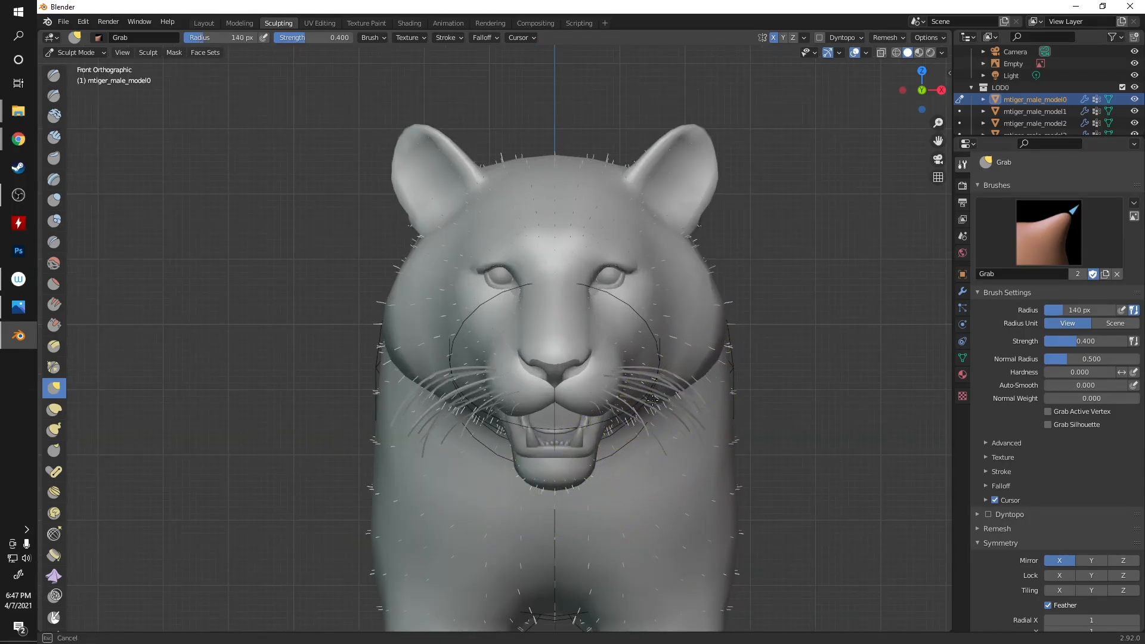
{"action": "left_click_drag", "start_coordinate": [714, 348], "coordinate": [701, 343]}
{"action": "mouse_move", "coordinate": [719, 309]}
{"action": "left_mouse_down"}
{"action": "mouse_move", "coordinate": [706, 313]}
{"action": "mouse_move", "coordinate": [688, 283]}
{"action": "mouse_move", "coordinate": [697, 326]}
{"action": "mouse_move", "coordinate": [684, 354]}
{"action": "left_mouse_up"}
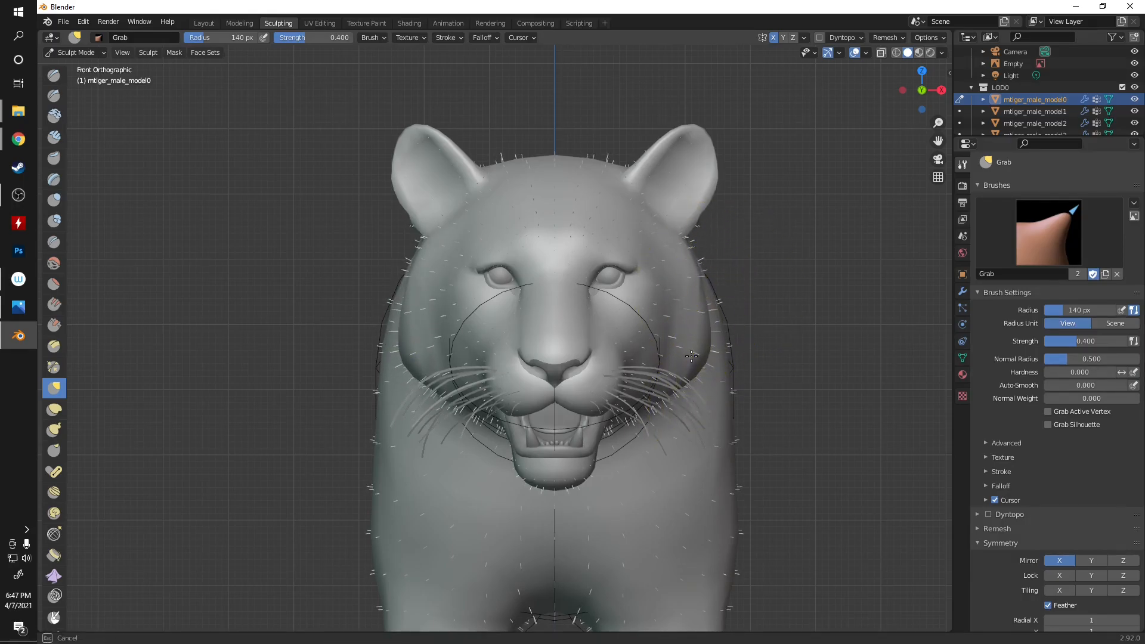
{"action": "left_click_drag", "start_coordinate": [650, 401], "coordinate": [661, 421]}
{"action": "mouse_move", "coordinate": [679, 383]}
{"action": "left_mouse_down"}
{"action": "mouse_move", "coordinate": [682, 394]}
{"action": "mouse_move", "coordinate": [633, 429]}
{"action": "mouse_move", "coordinate": [637, 442]}
{"action": "mouse_move", "coordinate": [695, 392]}
{"action": "mouse_move", "coordinate": [691, 407]}
{"action": "mouse_move", "coordinate": [621, 430]}
{"action": "mouse_move", "coordinate": [619, 449]}
{"action": "left_mouse_up"}
{"action": "left_click_drag", "start_coordinate": [695, 265], "coordinate": [670, 274]}
{"action": "scroll", "coordinate": [670, 298], "scroll_direction": "down", "scroll_amount": 3}
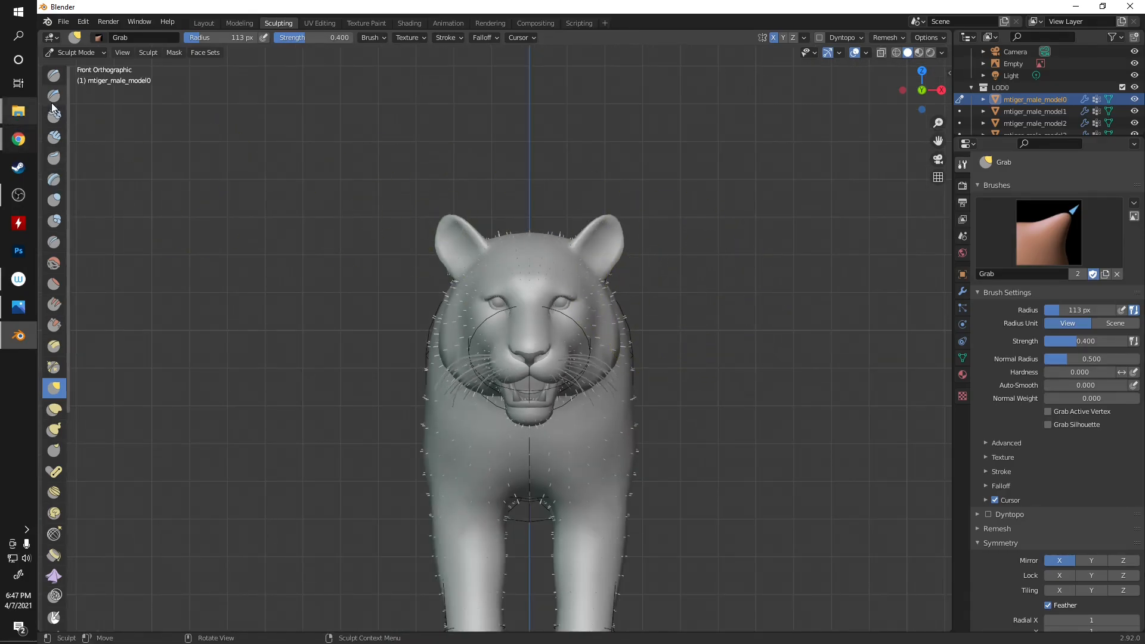
- Switch to Object Mode, deselect the tiger model and bring in the front-facing tiger photo as a reference image
{"action": "left_click", "coordinate": [87, 52]}
{"action": "left_click", "coordinate": [76, 64]}
{"action": "left_click", "coordinate": [305, 329]}
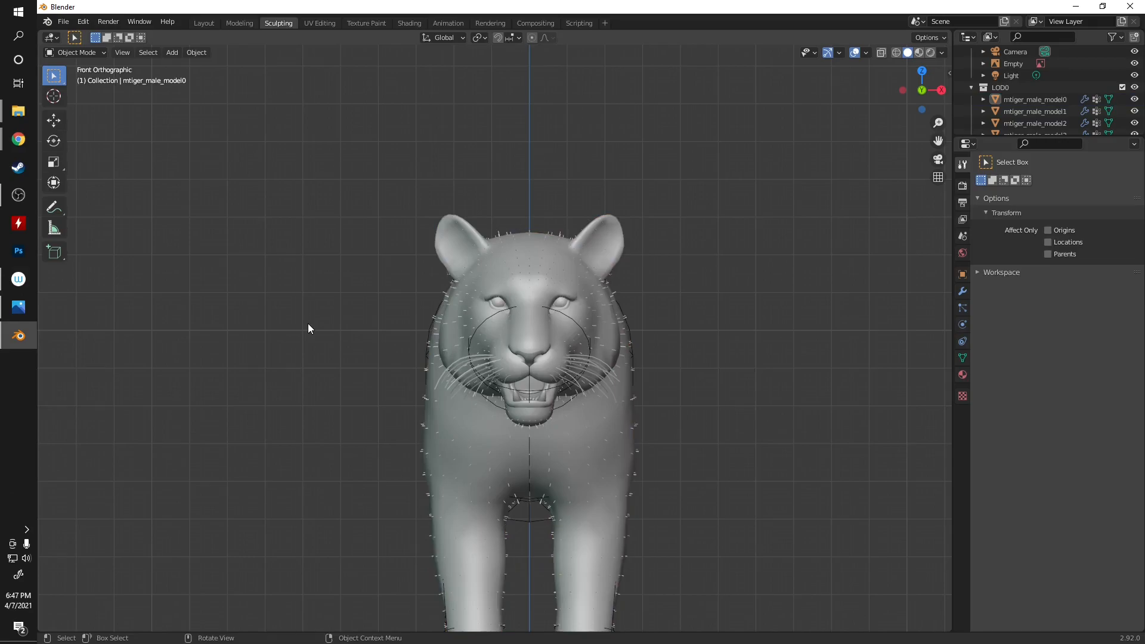
{"action": "mouse_move", "coordinate": [18, 111]}
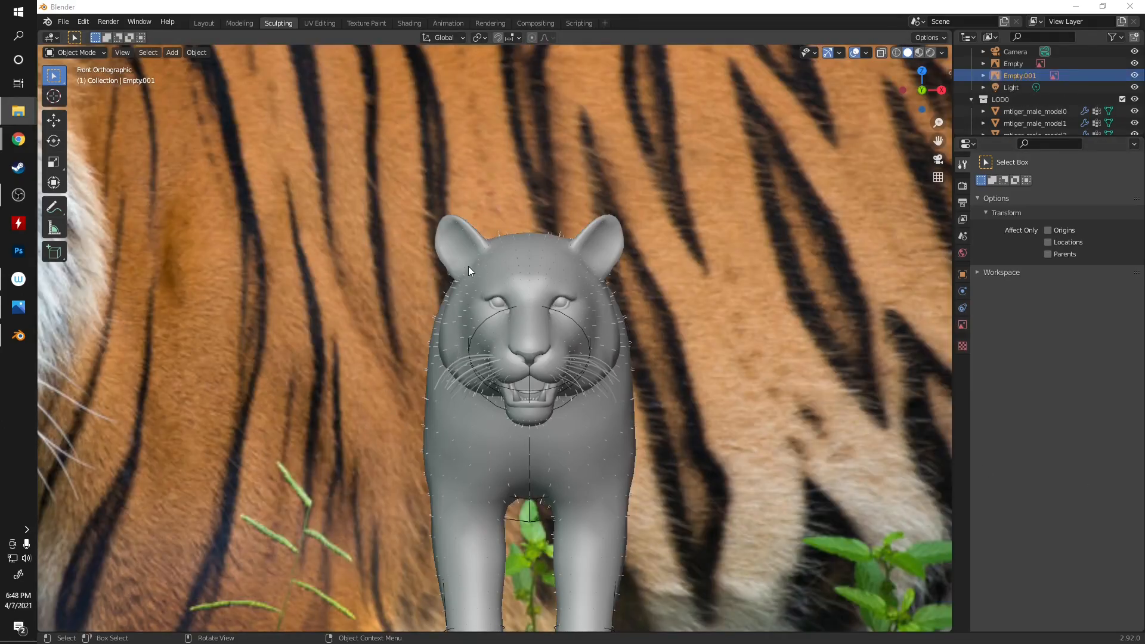
- Scale the front reference photo down over the model's head and enable X-ray to line up the two faces
{"action": "scroll", "coordinate": [435, 244], "scroll_direction": "down", "scroll_amount": 6}
{"action": "mouse_move", "coordinate": [138, 126]}
{"action": "left_click_drag", "start_coordinate": [136, 116], "coordinate": [568, 337]}
{"action": "left_click", "coordinate": [882, 53]}
{"action": "scroll", "coordinate": [636, 252], "scroll_direction": "up", "scroll_amount": 6}
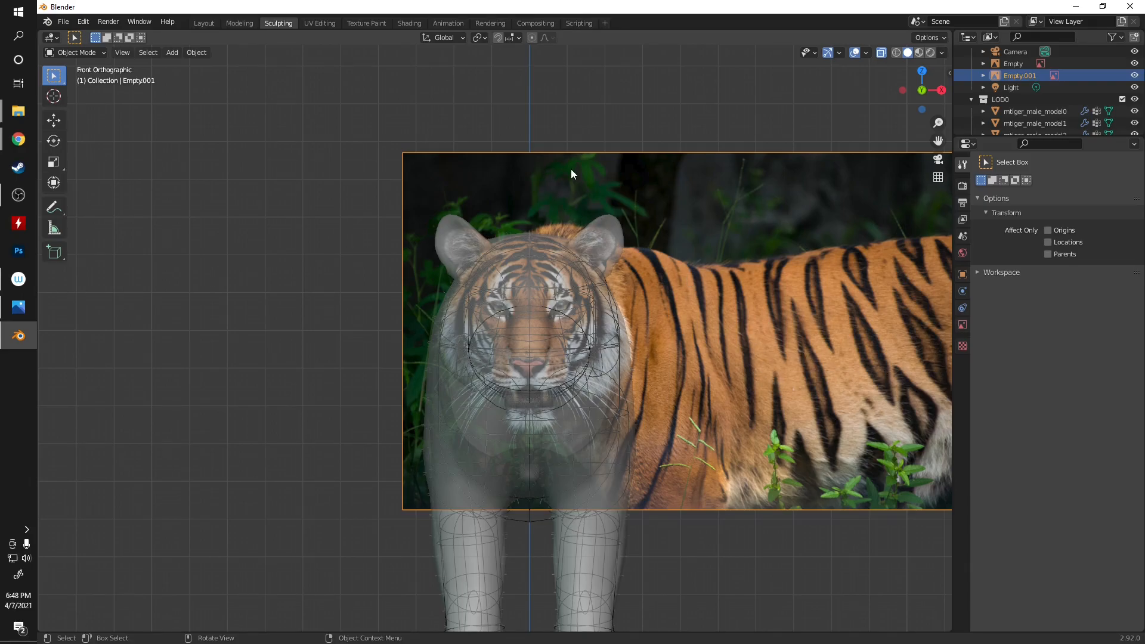
{"action": "scroll", "coordinate": [742, 317], "scroll_direction": "down", "scroll_amount": 4}
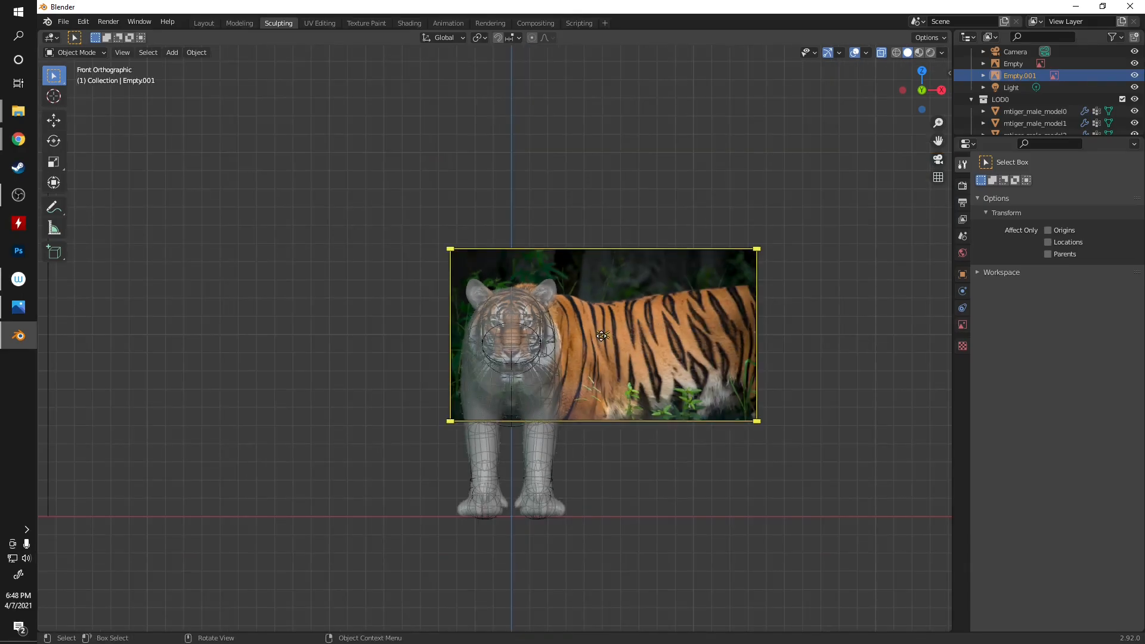
{"action": "mouse_move", "coordinate": [602, 334]}
{"action": "left_mouse_down"}
{"action": "mouse_move", "coordinate": [592, 324]}
{"action": "mouse_move", "coordinate": [601, 333]}
{"action": "left_mouse_up"}
{"action": "scroll", "coordinate": [359, 292], "scroll_direction": "up", "scroll_amount": 6}
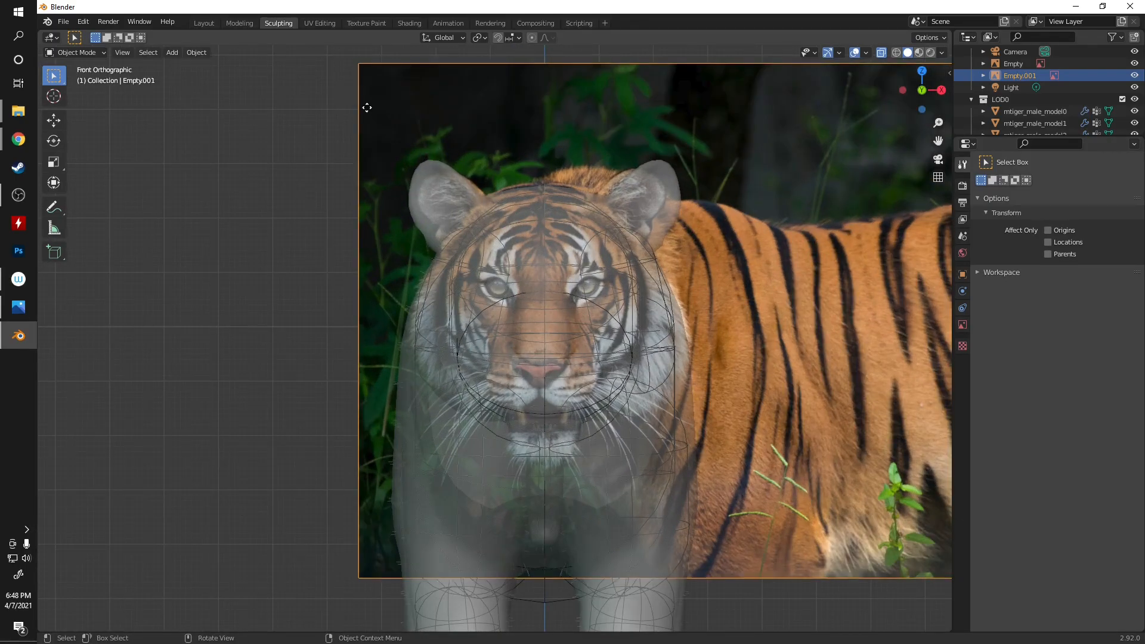
- Fine-tune the front photo's placement, shifting it slightly upward over the model's face
{"action": "mouse_move", "coordinate": [359, 64]}
{"action": "left_mouse_down"}
{"action": "mouse_move", "coordinate": [336, 54]}
{"action": "mouse_move", "coordinate": [362, 46]}
{"action": "left_mouse_up"}
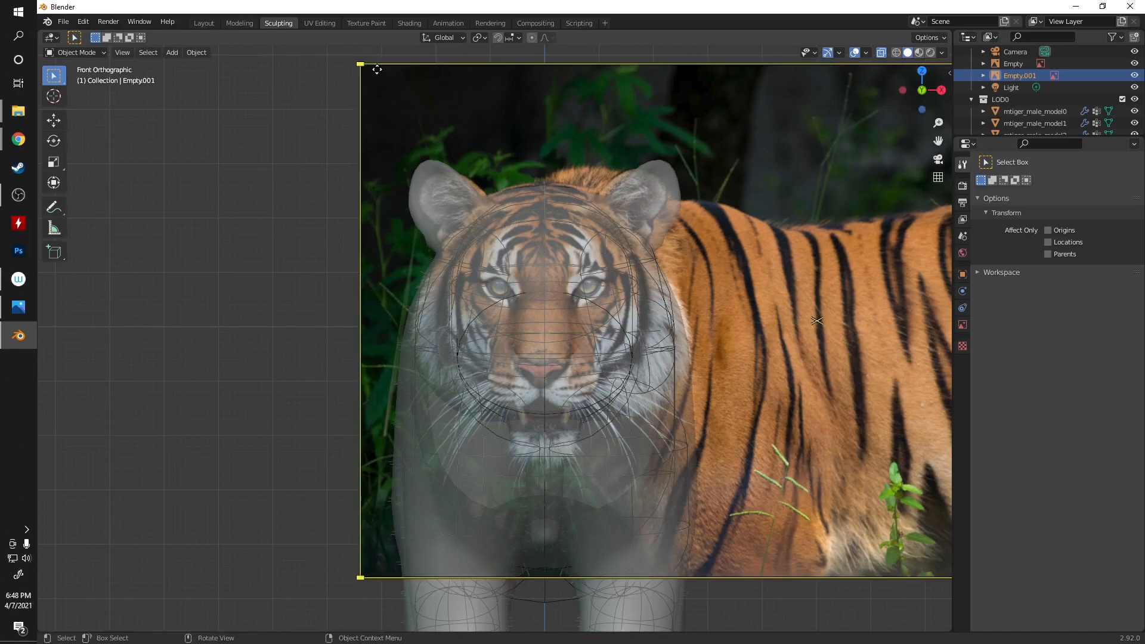
{"action": "scroll", "coordinate": [746, 350], "scroll_direction": "down", "scroll_amount": 2}
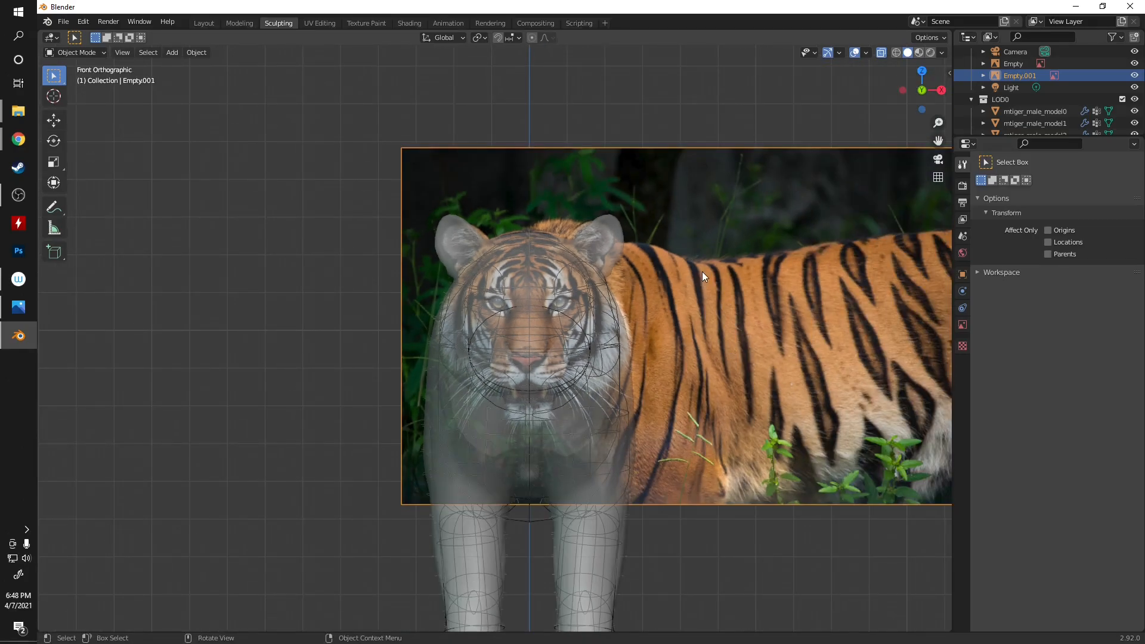
{"action": "scroll", "coordinate": [813, 346], "scroll_direction": "down", "scroll_amount": 2}
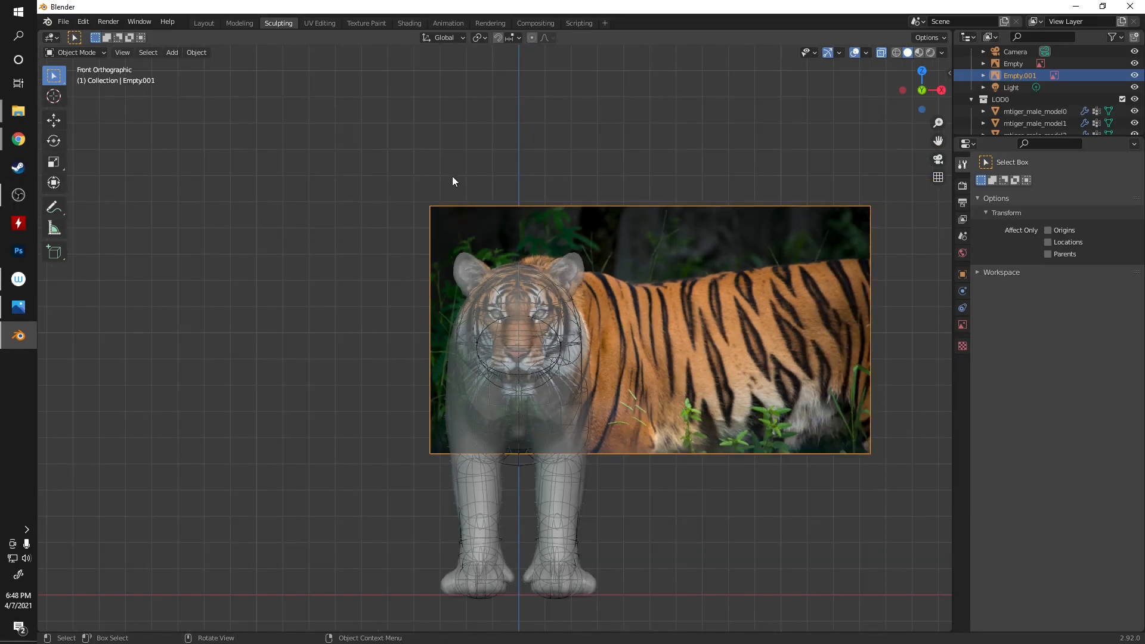
{"action": "scroll", "coordinate": [728, 331], "scroll_direction": "up", "scroll_amount": 4}
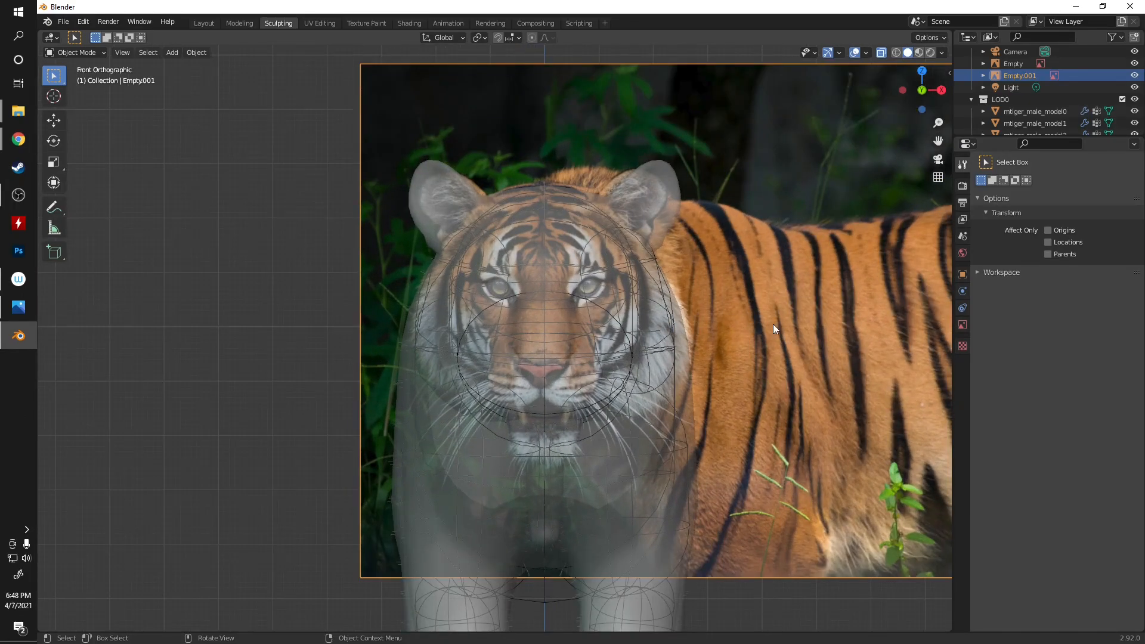
{"action": "scroll", "coordinate": [783, 314], "scroll_direction": "down", "scroll_amount": 3}
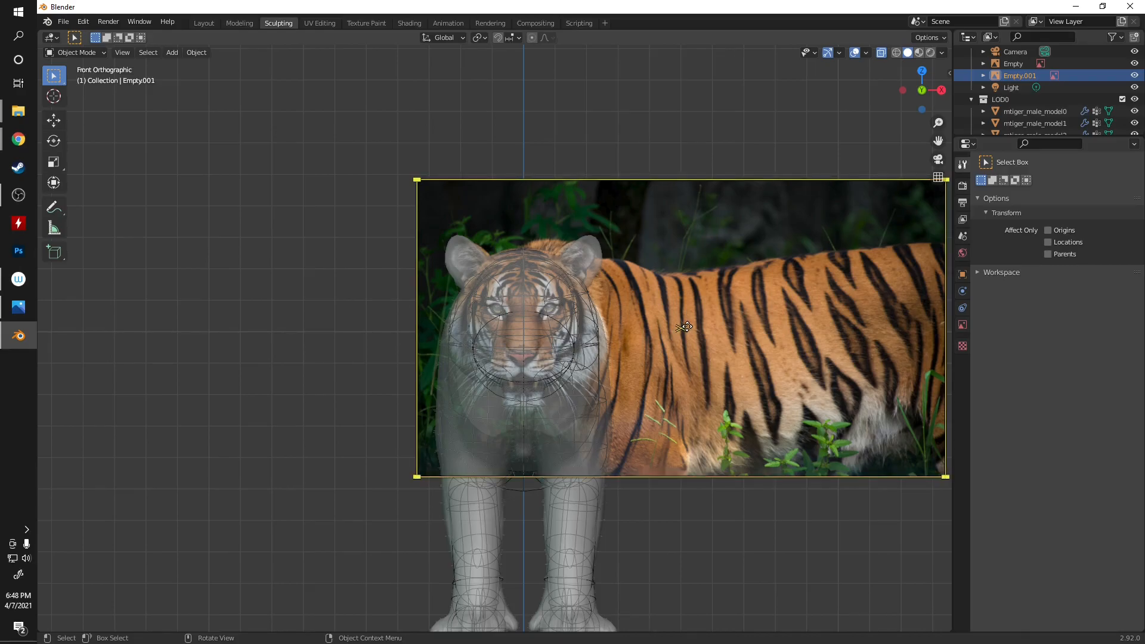
{"action": "mouse_move", "coordinate": [681, 329]}
{"action": "left_mouse_down"}
{"action": "mouse_move", "coordinate": [753, 359]}
{"action": "mouse_move", "coordinate": [688, 341]}
{"action": "mouse_move", "coordinate": [682, 328]}
{"action": "mouse_move", "coordinate": [718, 355]}
{"action": "mouse_move", "coordinate": [831, 321]}
{"action": "mouse_move", "coordinate": [681, 326]}
{"action": "left_mouse_up"}
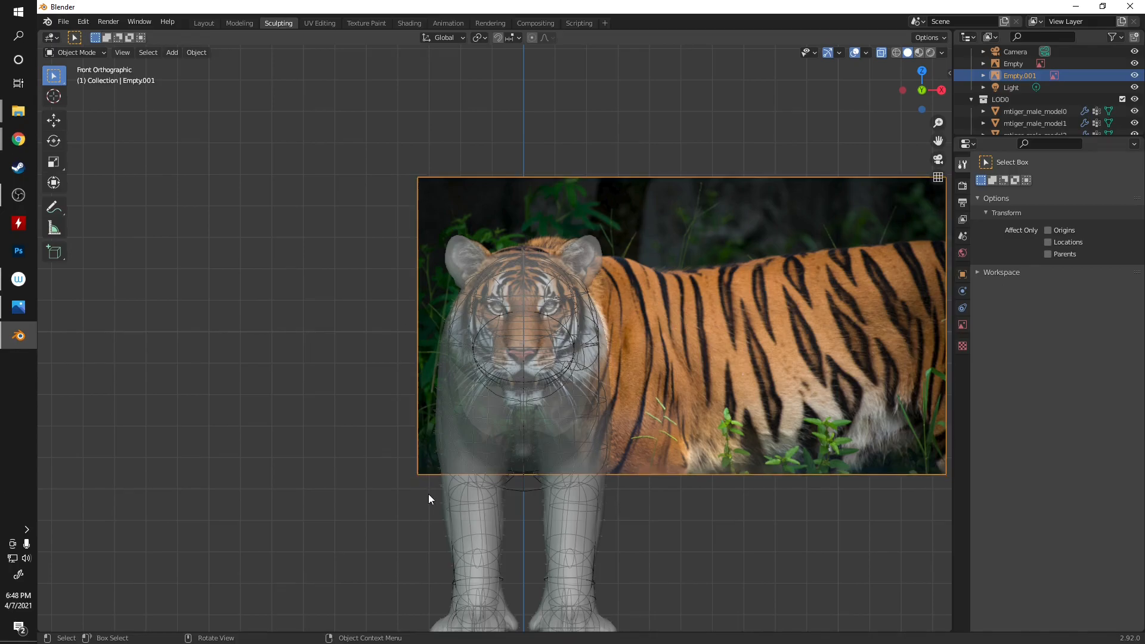
- Shrink the front reference photo slightly and reposition it so its face is centred on the model's head
{"action": "left_click_drag", "start_coordinate": [945, 475], "coordinate": [928, 466]}
{"action": "scroll", "coordinate": [465, 311], "scroll_direction": "up", "scroll_amount": 3}
{"action": "scroll", "coordinate": [751, 295], "scroll_direction": "down", "scroll_amount": 2}
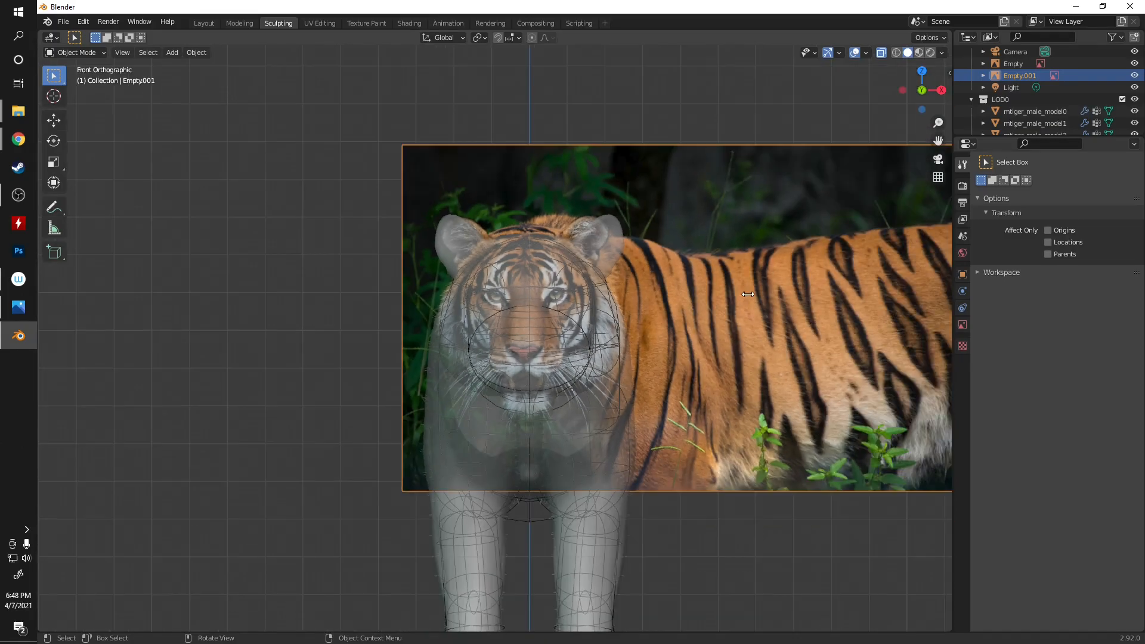
{"action": "left_click", "coordinate": [262, 332]}
{"action": "right_click", "coordinate": [251, 222]}
{"action": "left_click", "coordinate": [764, 308]}
{"action": "scroll", "coordinate": [684, 340], "scroll_direction": "down", "scroll_amount": 3}
{"action": "scroll", "coordinate": [610, 338], "scroll_direction": "up", "scroll_amount": 3}
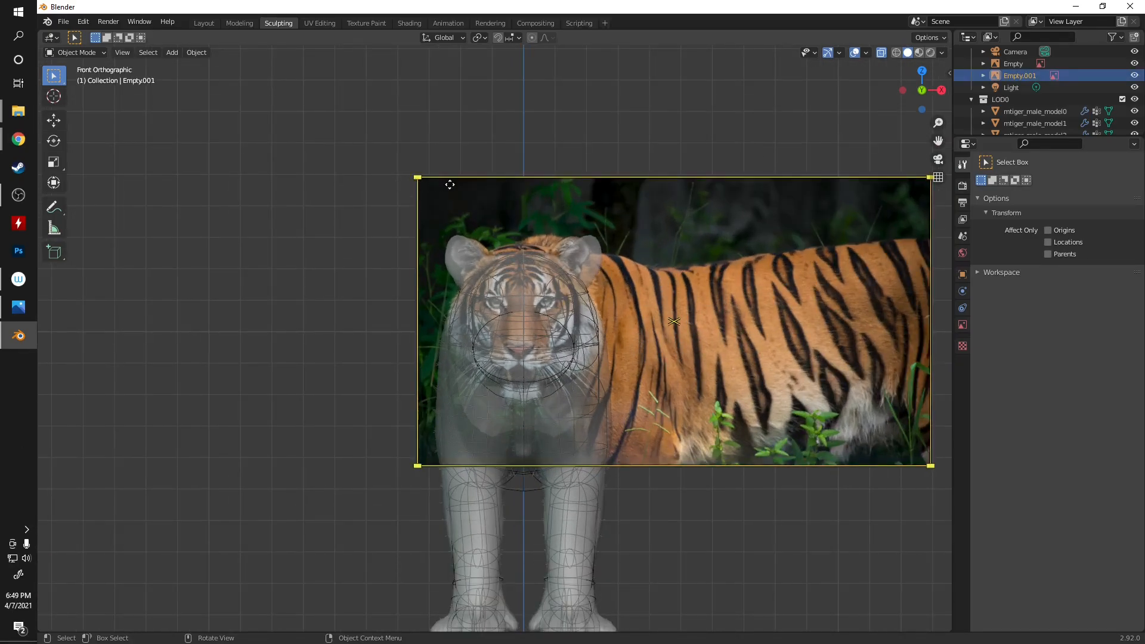
{"action": "mouse_move", "coordinate": [672, 324]}
{"action": "left_mouse_down"}
{"action": "mouse_move", "coordinate": [669, 309]}
{"action": "mouse_move", "coordinate": [675, 328]}
{"action": "left_mouse_up"}
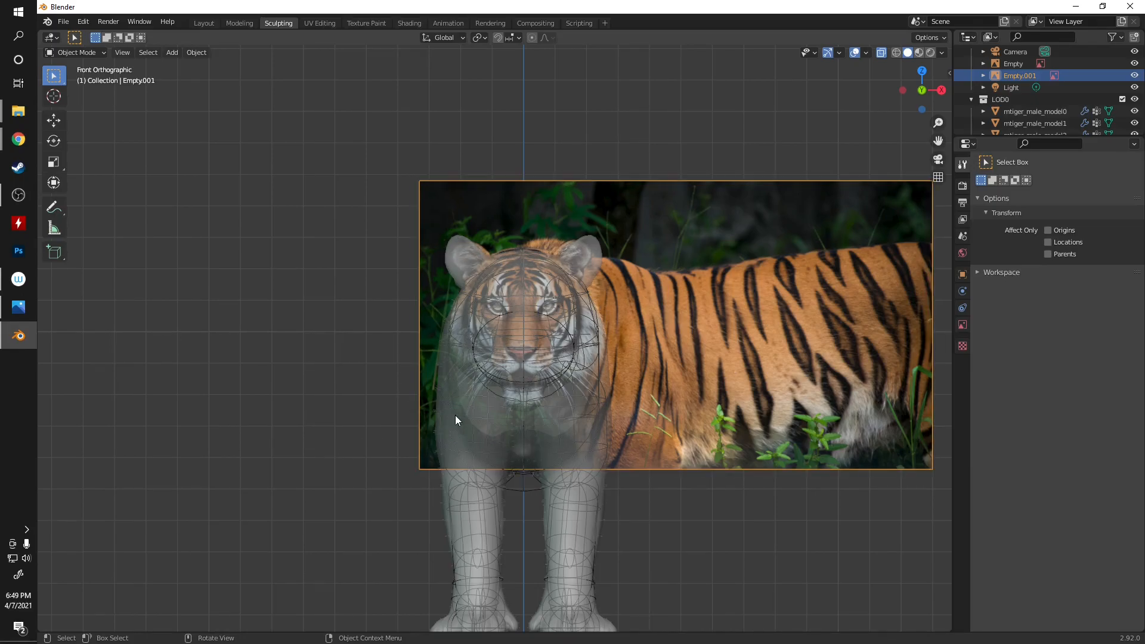
- Turn off X-ray, select the tiger body mesh instead of the front reference photo and switch it to Sculpt Mode
{"action": "left_click", "coordinate": [881, 53]}
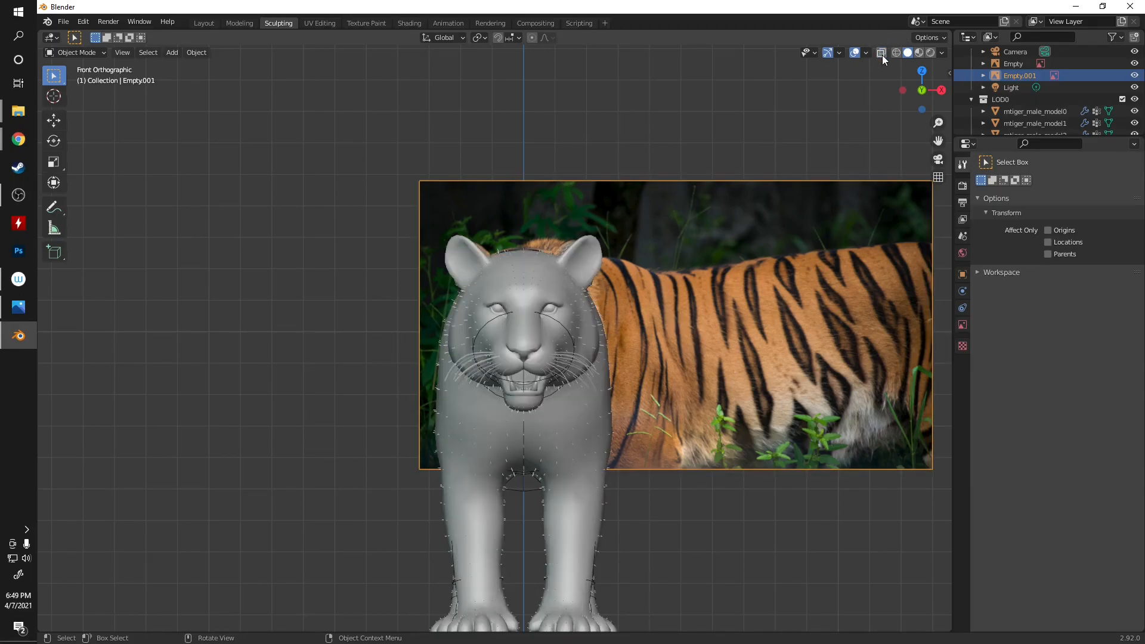
{"action": "left_click", "coordinate": [77, 52]}
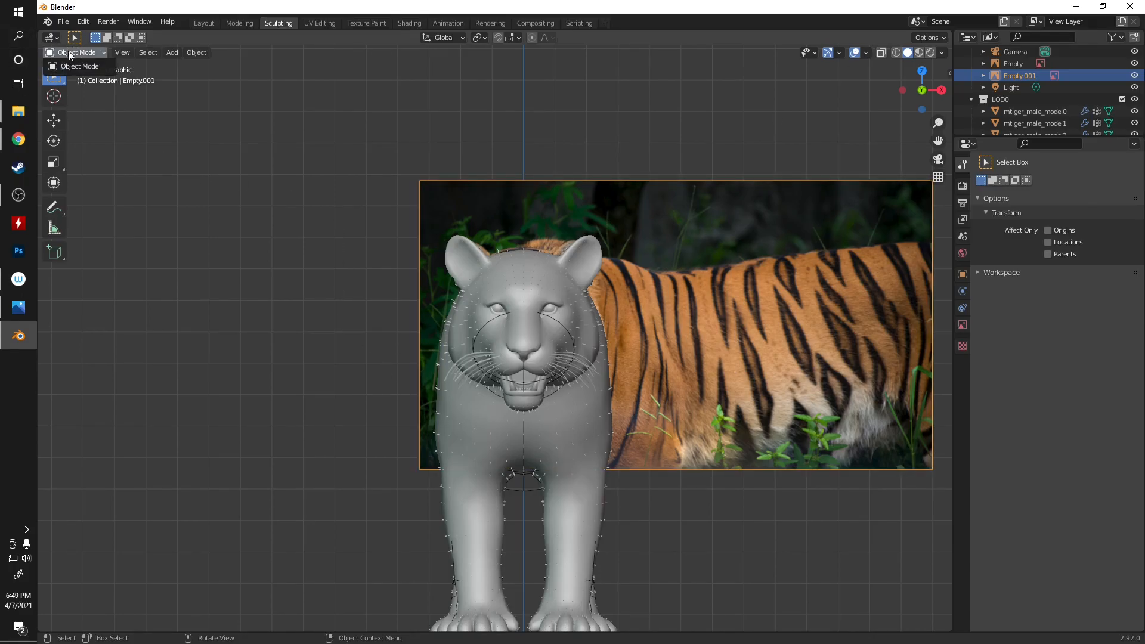
{"action": "left_click", "coordinate": [477, 489]}
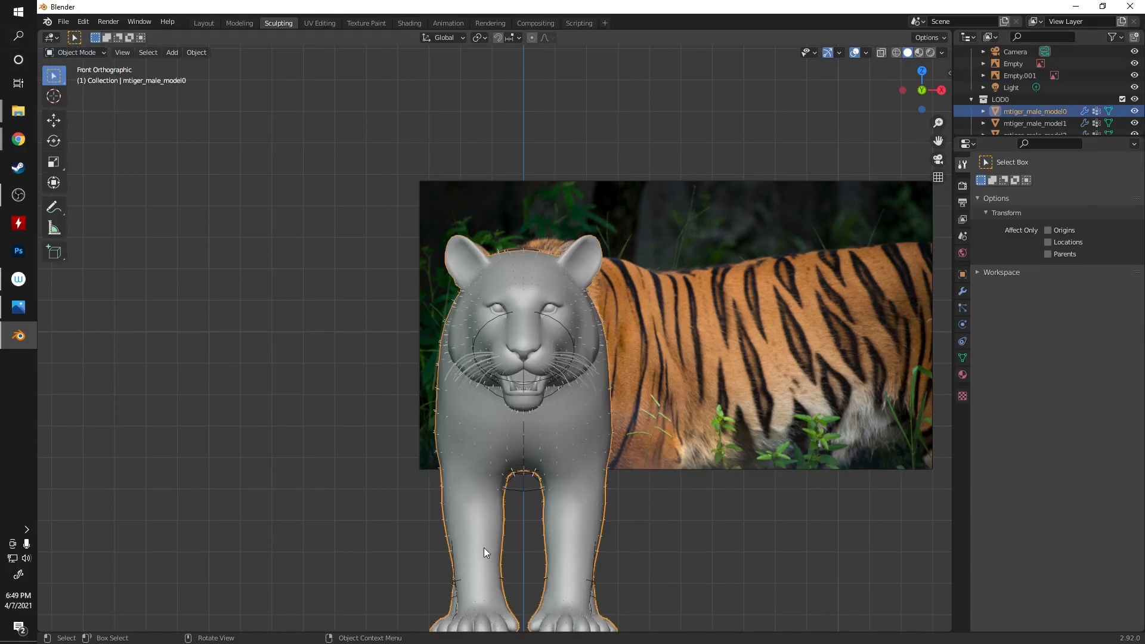
{"action": "left_click", "coordinate": [84, 53]}
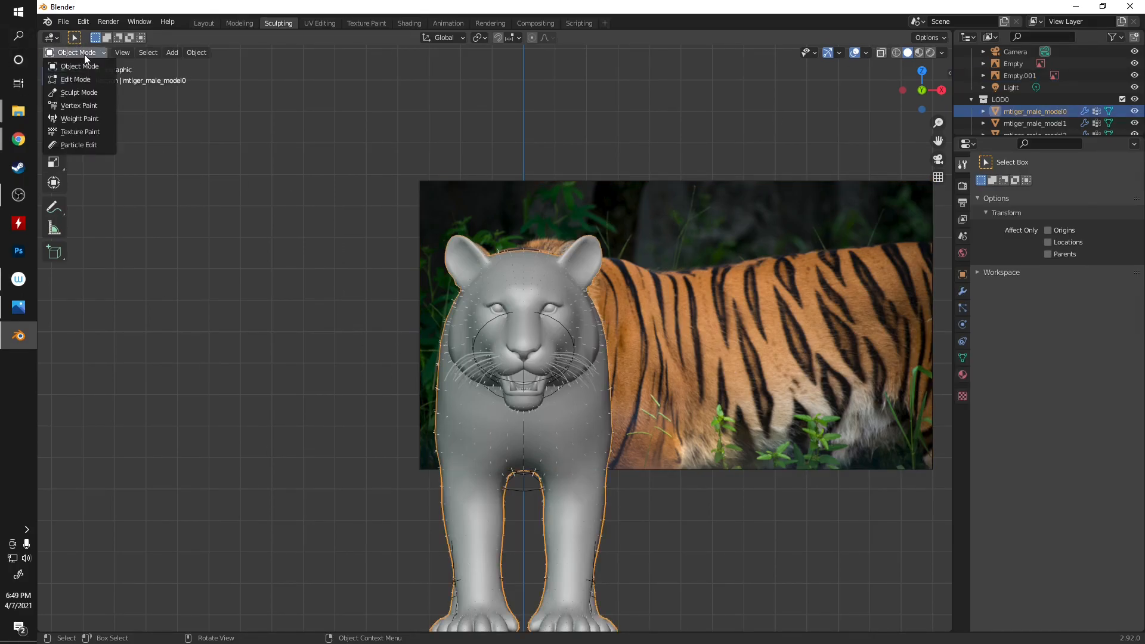
{"action": "left_click", "coordinate": [75, 92]}
- Compare the model's face with the front reference photo by turning X-ray on and back off
{"action": "scroll", "coordinate": [508, 358], "scroll_direction": "up", "scroll_amount": 2}
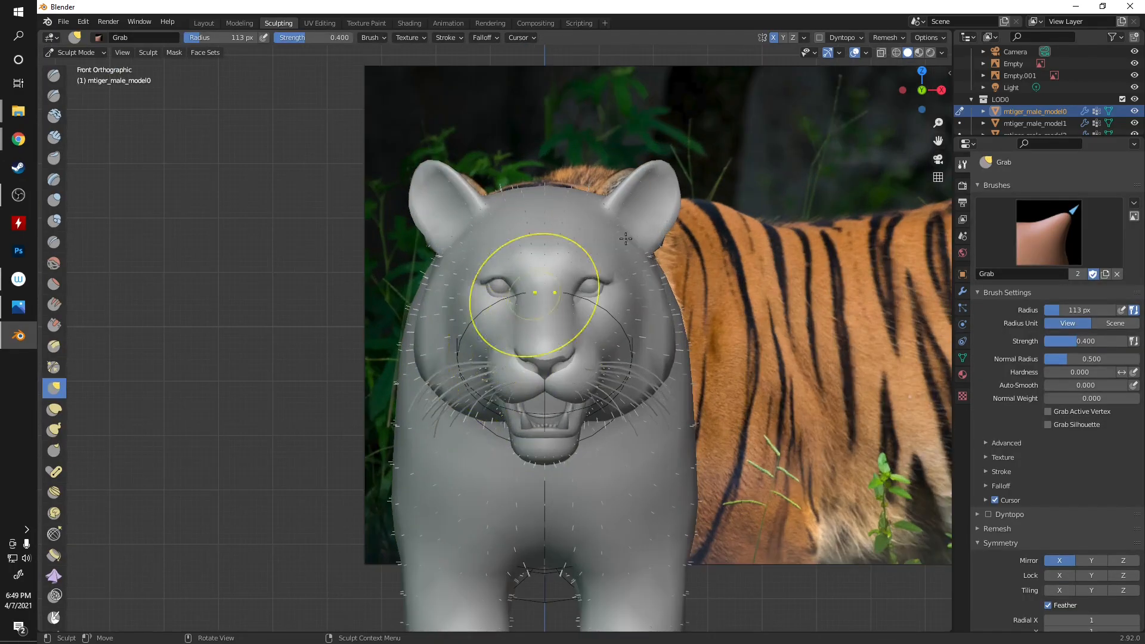
{"action": "left_click", "coordinate": [882, 53]}
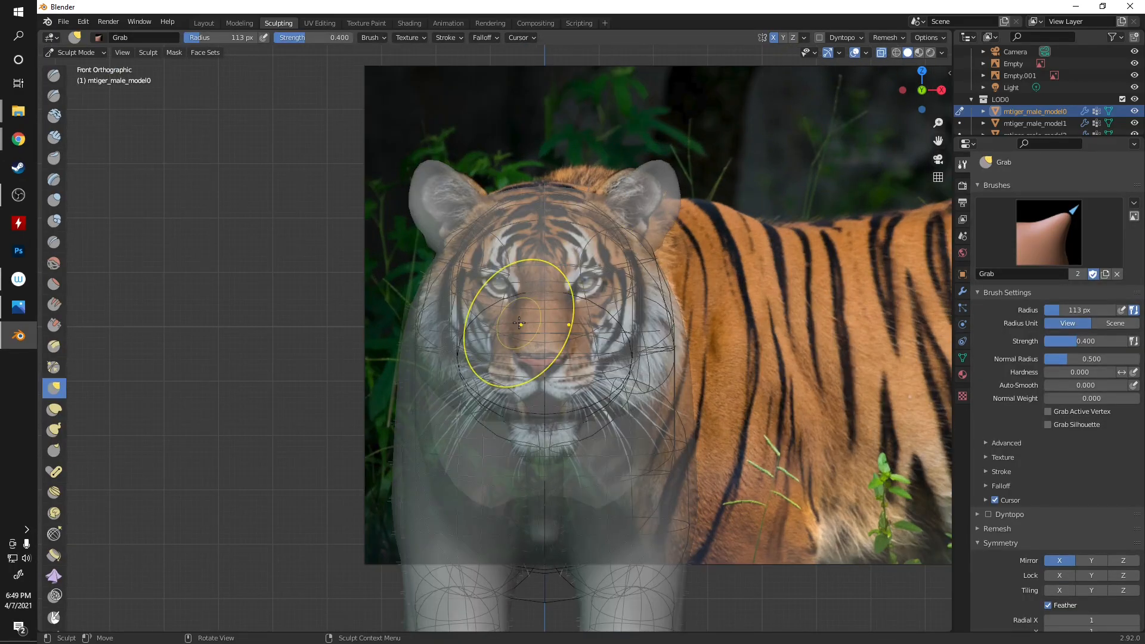
{"action": "left_click", "coordinate": [881, 54]}
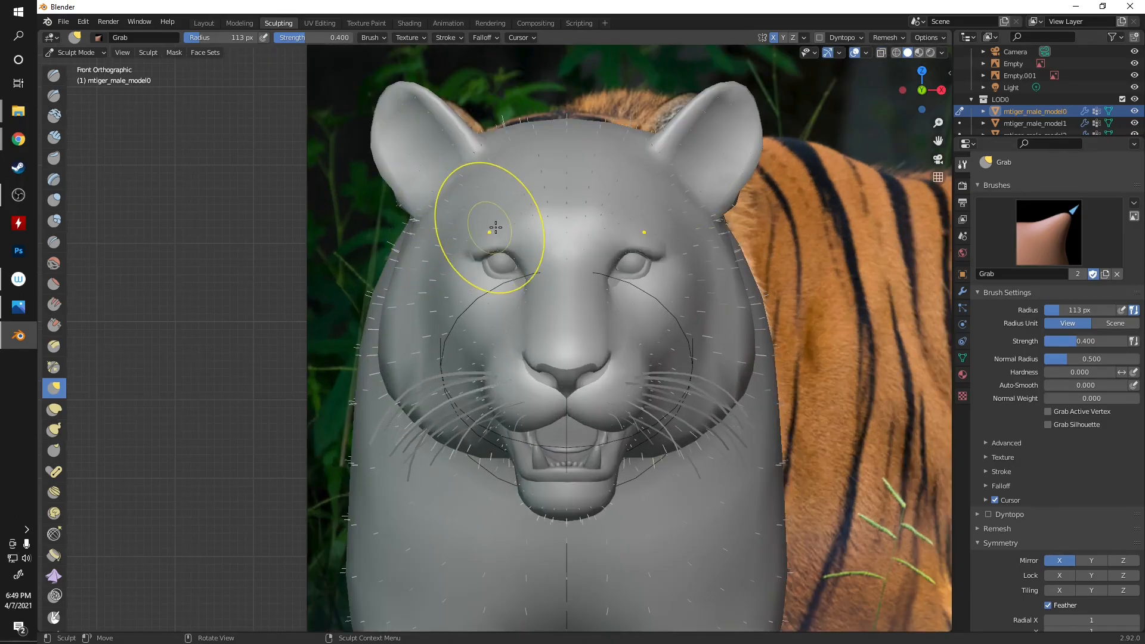
- In Object Mode, move the front tiger reference image sideways so the photographed face sits beside the model's head
{"action": "middle_click_drag", "start_coordinate": [529, 197], "coordinate": [517, 268], "text": "shift"}
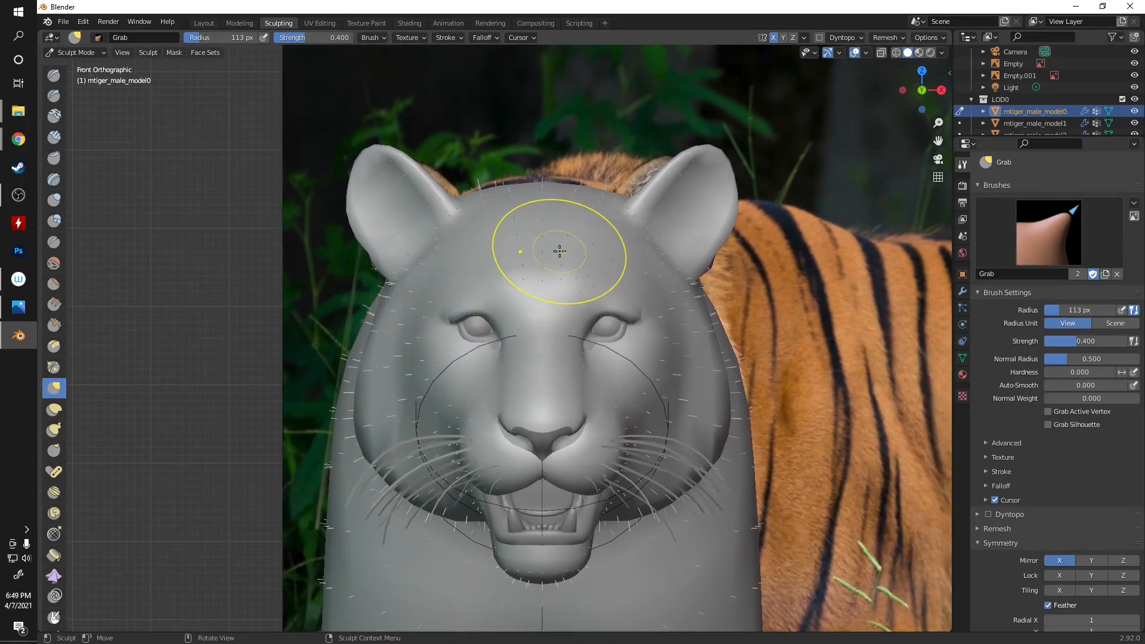
{"action": "scroll", "coordinate": [559, 251], "scroll_direction": "down", "scroll_amount": 2}
{"action": "scroll", "coordinate": [465, 322], "scroll_direction": "up", "scroll_amount": 1}
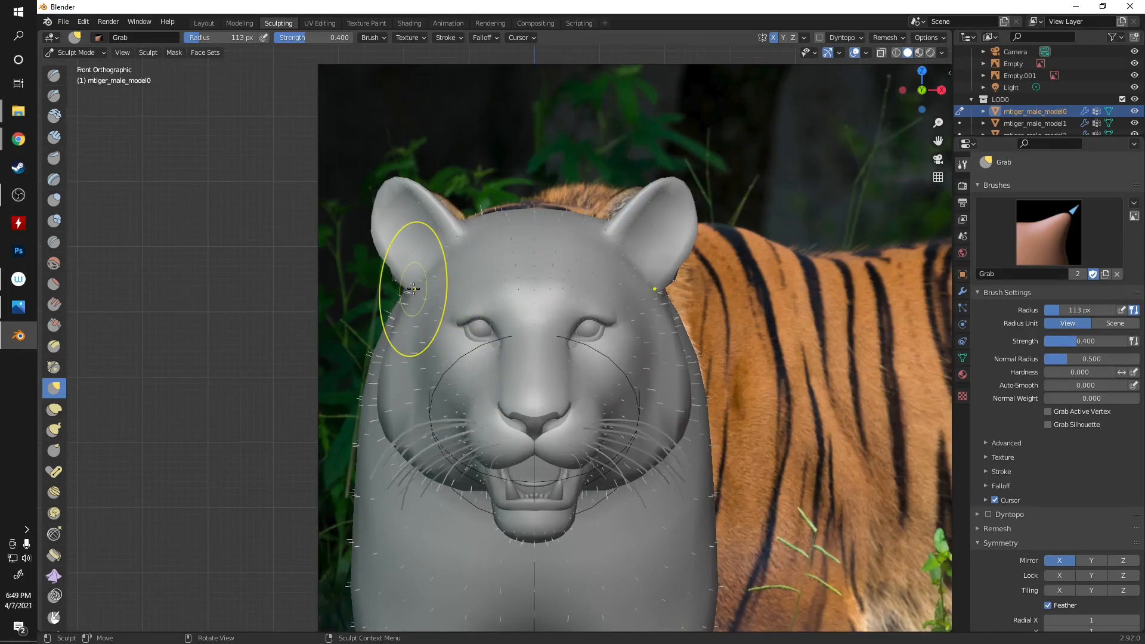
{"action": "left_click", "coordinate": [76, 53]}
{"action": "left_click", "coordinate": [90, 67]}
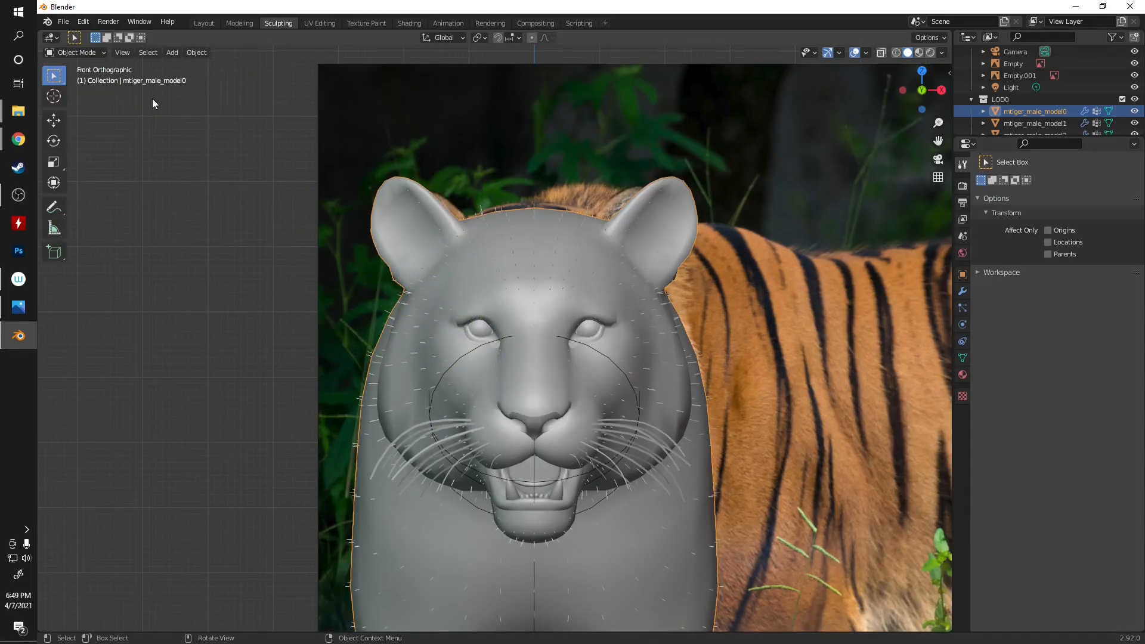
{"action": "scroll", "coordinate": [717, 399], "scroll_direction": "down", "scroll_amount": 3}
{"action": "left_click", "coordinate": [746, 399]}
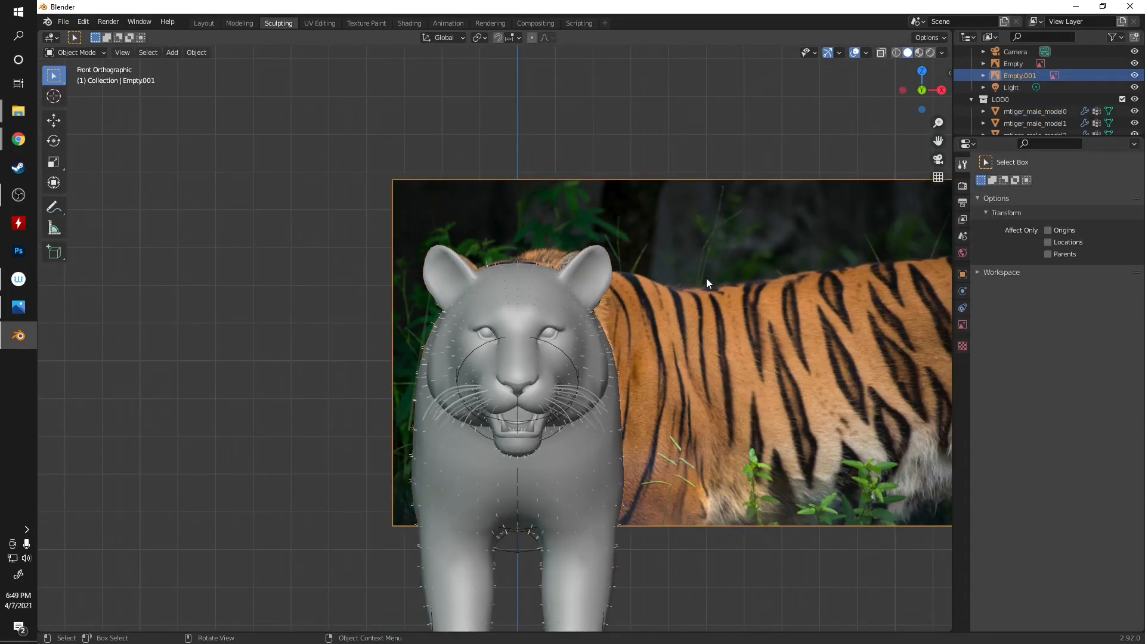
{"action": "scroll", "coordinate": [705, 276], "scroll_direction": "down", "scroll_amount": 3}
{"action": "left_click", "coordinate": [881, 53]}
{"action": "left_click", "coordinate": [881, 54]}
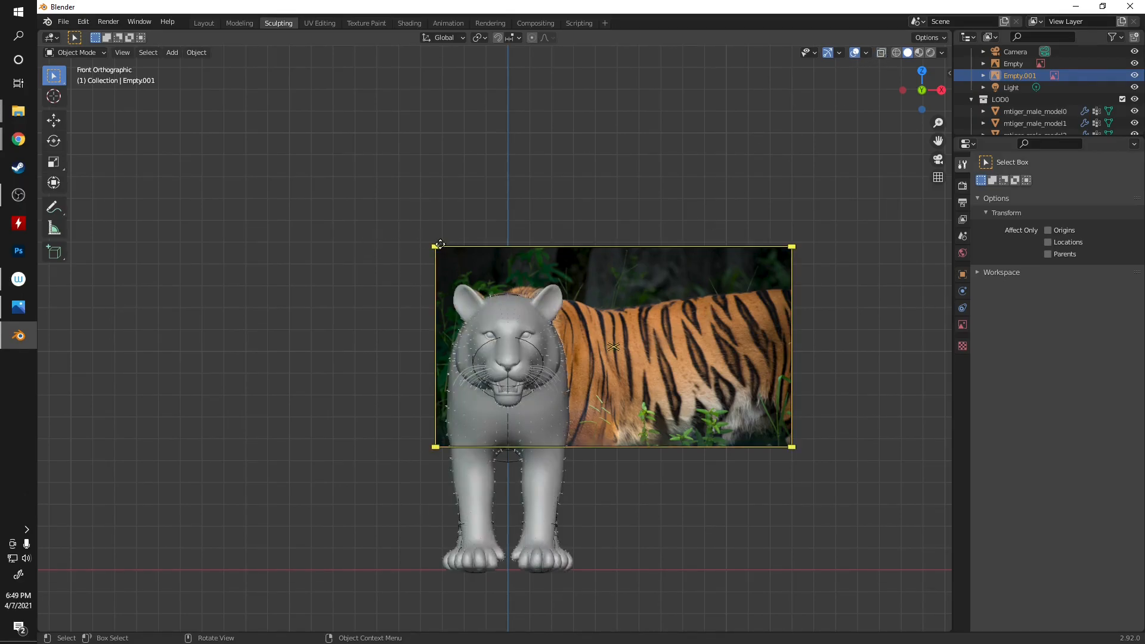
{"action": "key", "text": "g"}
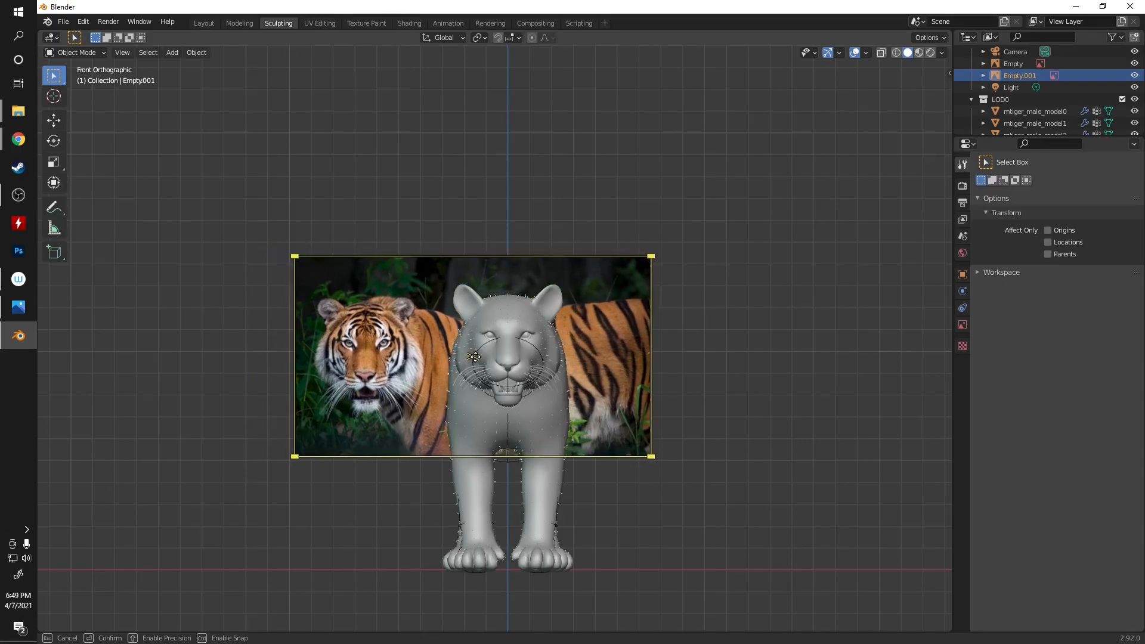
{"action": "left_click_drag", "start_coordinate": [491, 359], "coordinate": [491, 345]}
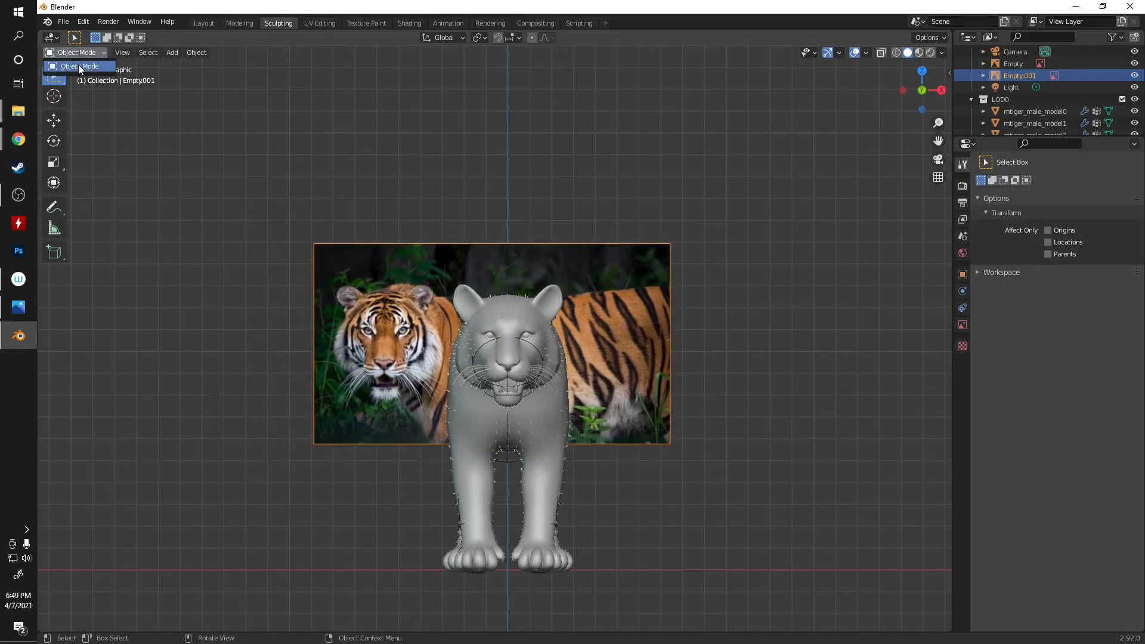
- Select the mtiger_male_model0 mesh and return it to Sculpt Mode
{"action": "left_click", "coordinate": [527, 321]}
{"action": "left_click", "coordinate": [89, 53]}
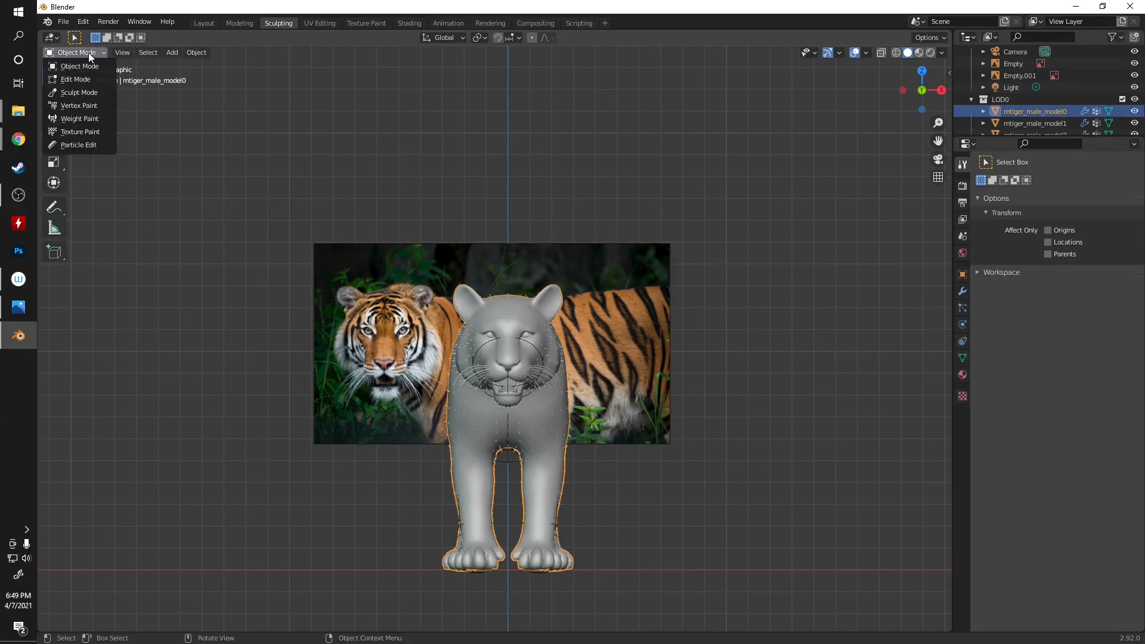
{"action": "left_click", "coordinate": [84, 93]}
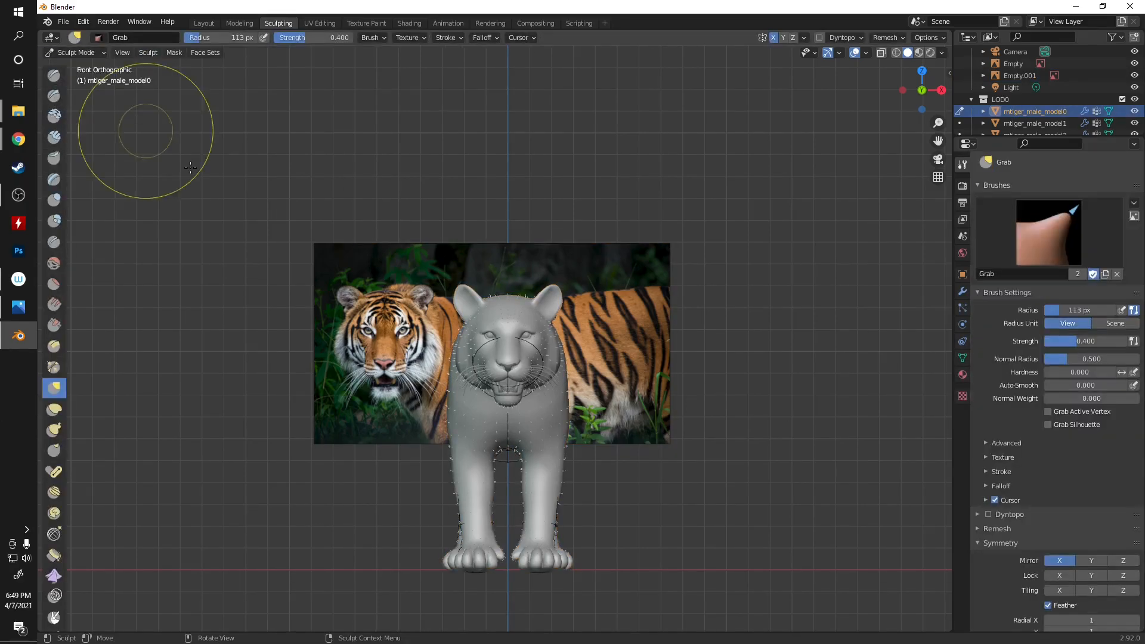
- Reshape the cheeks and lower sides of the face in front view with the Grab brush, following the reference photo
{"action": "scroll", "coordinate": [477, 409], "scroll_direction": "up", "scroll_amount": 6}
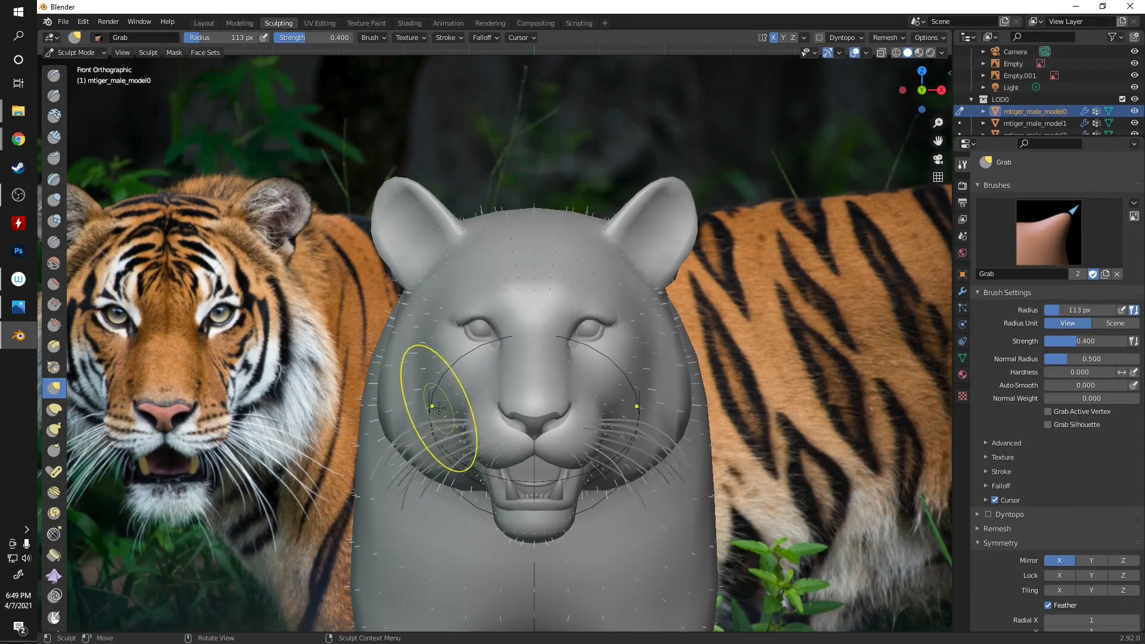
{"action": "middle_click_drag", "start_coordinate": [439, 408], "coordinate": [610, 297], "text": "shift"}
{"action": "middle_click_drag", "start_coordinate": [644, 258], "coordinate": [585, 349], "text": "shift"}
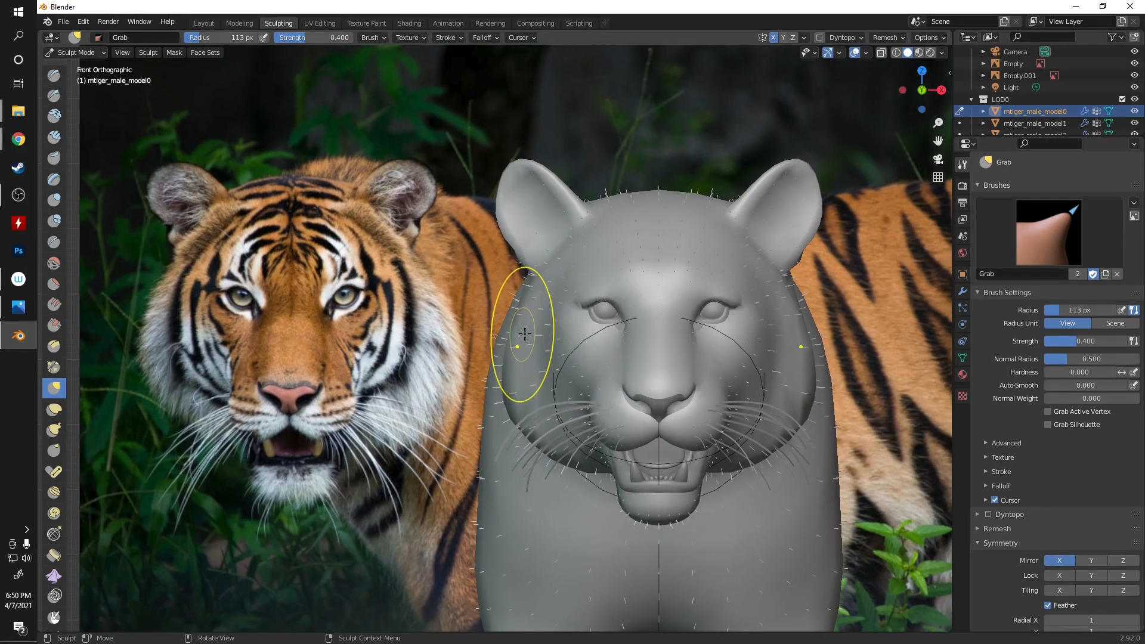
{"action": "middle_click_drag", "start_coordinate": [531, 422], "coordinate": [531, 331], "text": "shift"}
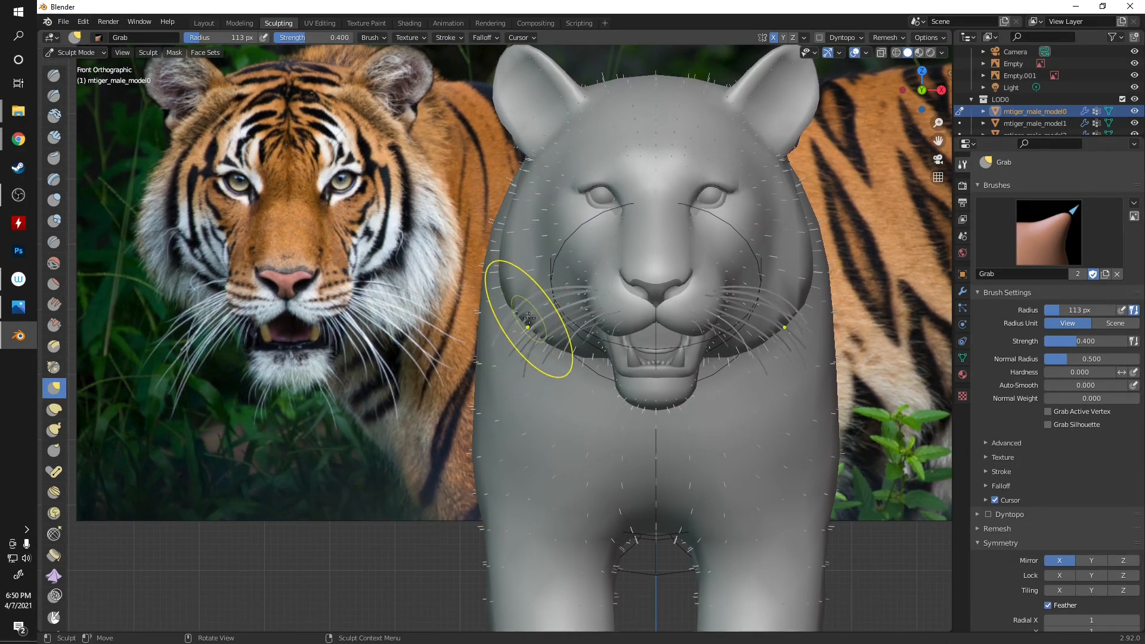
{"action": "mouse_move", "coordinate": [526, 328]}
{"action": "left_mouse_down"}
{"action": "mouse_move", "coordinate": [616, 378]}
{"action": "mouse_move", "coordinate": [616, 398]}
{"action": "left_mouse_up"}
{"action": "scroll", "coordinate": [585, 372], "scroll_direction": "up", "scroll_amount": 1}
{"action": "middle_click_drag", "start_coordinate": [576, 302], "coordinate": [499, 400], "text": "shift"}
{"action": "mouse_move", "coordinate": [518, 386]}
{"action": "left_mouse_down"}
{"action": "mouse_move", "coordinate": [503, 403]}
{"action": "mouse_move", "coordinate": [523, 393]}
{"action": "mouse_move", "coordinate": [545, 401]}
{"action": "left_mouse_up"}
{"action": "left_click_drag", "start_coordinate": [514, 366], "coordinate": [510, 351]}
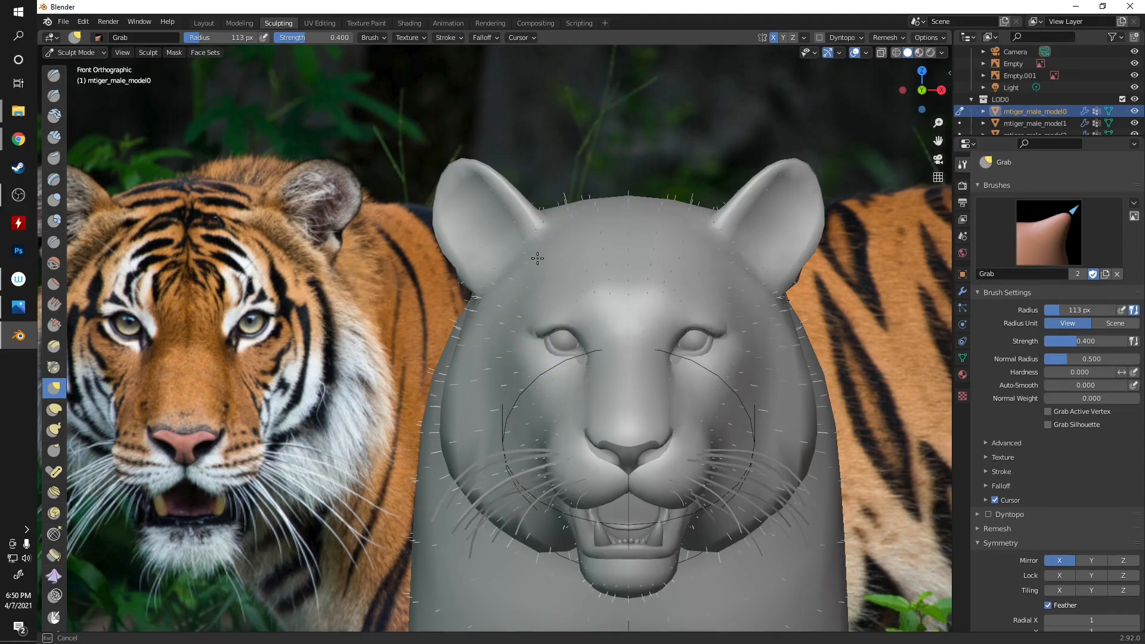
- Refine the ears with the Grab brush, pulling their bases, outer edges and tips inward symmetrically to match the reference
{"action": "left_click_drag", "start_coordinate": [532, 233], "coordinate": [540, 238]}
{"action": "left_click_drag", "start_coordinate": [487, 280], "coordinate": [492, 291]}
{"action": "mouse_move", "coordinate": [540, 237]}
{"action": "left_mouse_down"}
{"action": "mouse_move", "coordinate": [555, 230]}
{"action": "mouse_move", "coordinate": [493, 175]}
{"action": "mouse_move", "coordinate": [503, 171]}
{"action": "mouse_move", "coordinate": [465, 166]}
{"action": "mouse_move", "coordinate": [470, 182]}
{"action": "mouse_move", "coordinate": [452, 201]}
{"action": "mouse_move", "coordinate": [464, 185]}
{"action": "left_mouse_up"}
{"action": "mouse_move", "coordinate": [438, 232]}
{"action": "left_mouse_down"}
{"action": "mouse_move", "coordinate": [484, 253]}
{"action": "mouse_move", "coordinate": [459, 223]}
{"action": "left_mouse_up"}
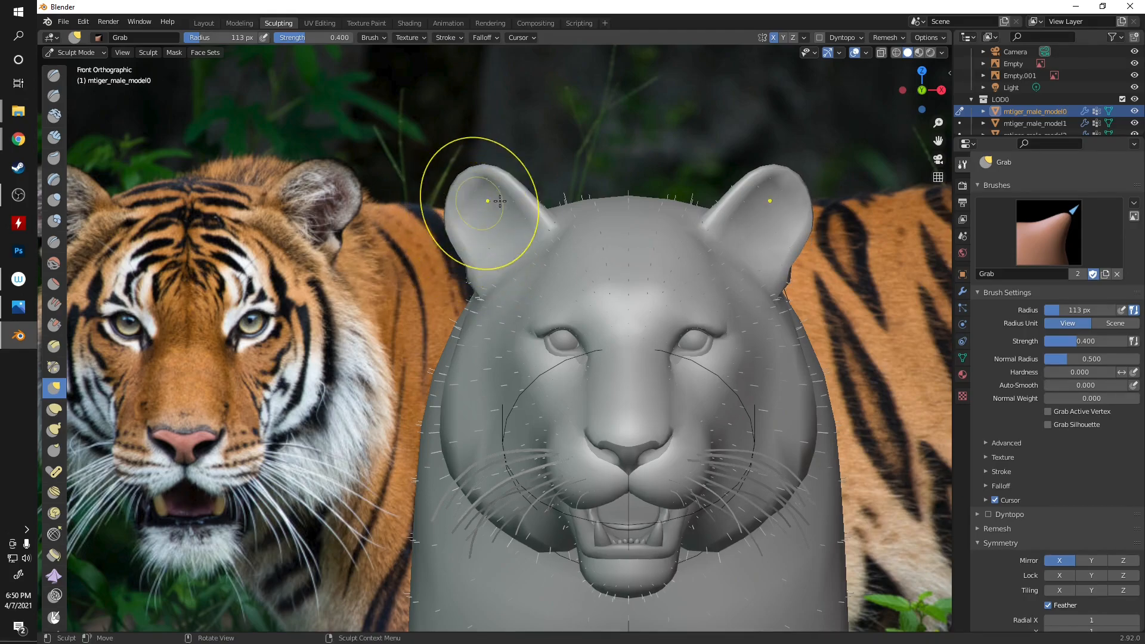
{"action": "left_click_drag", "start_coordinate": [551, 225], "coordinate": [555, 219]}
{"action": "left_click_drag", "start_coordinate": [502, 174], "coordinate": [500, 180]}
{"action": "left_click_drag", "start_coordinate": [469, 178], "coordinate": [447, 224]}
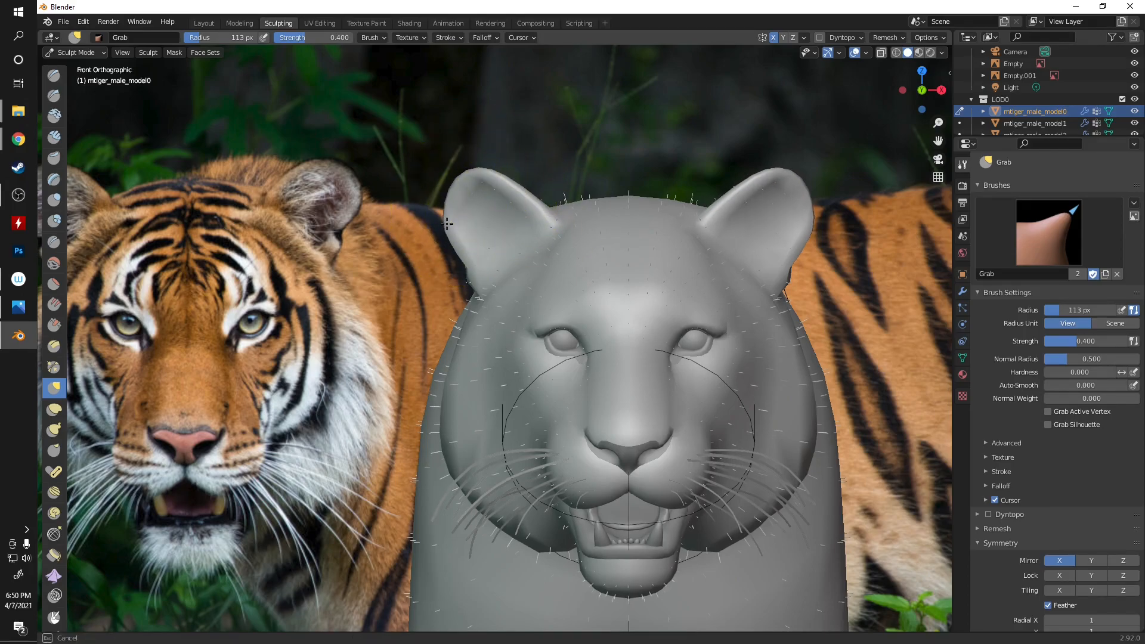
- Adjust the crown of the head and the area below the ears with the Grab brush in front view
{"action": "scroll", "coordinate": [450, 412], "scroll_direction": "down", "scroll_amount": 2}
{"action": "middle_click_drag", "start_coordinate": [472, 418], "coordinate": [493, 306], "text": "shift"}
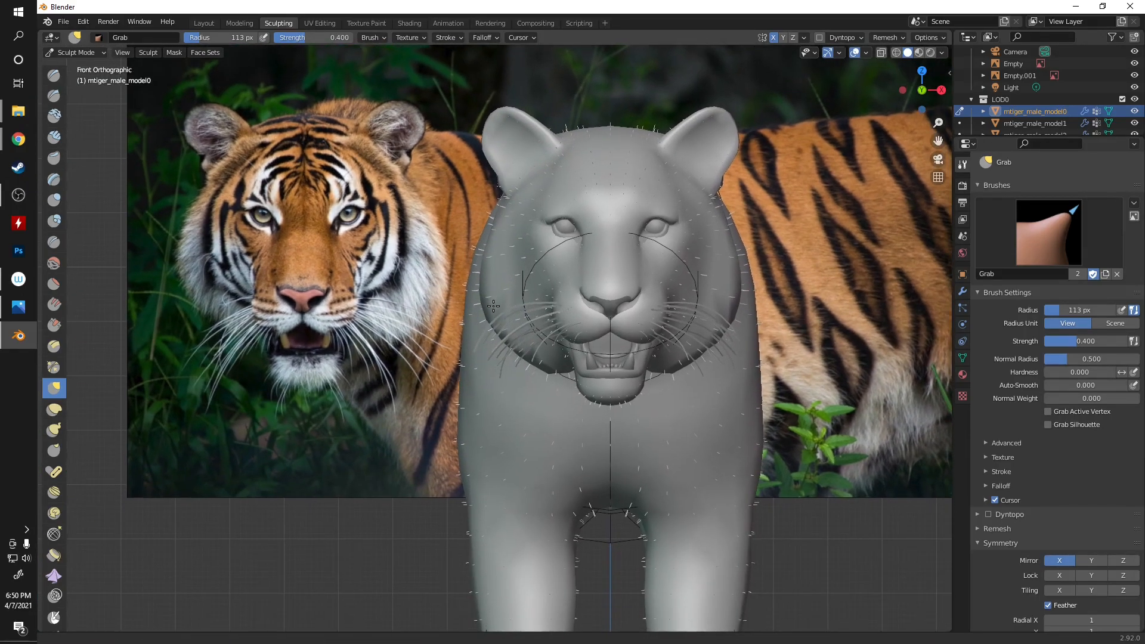
{"action": "middle_click_drag", "start_coordinate": [614, 167], "coordinate": [593, 312], "text": "shift"}
{"action": "scroll", "coordinate": [603, 289], "scroll_direction": "up", "scroll_amount": 3}
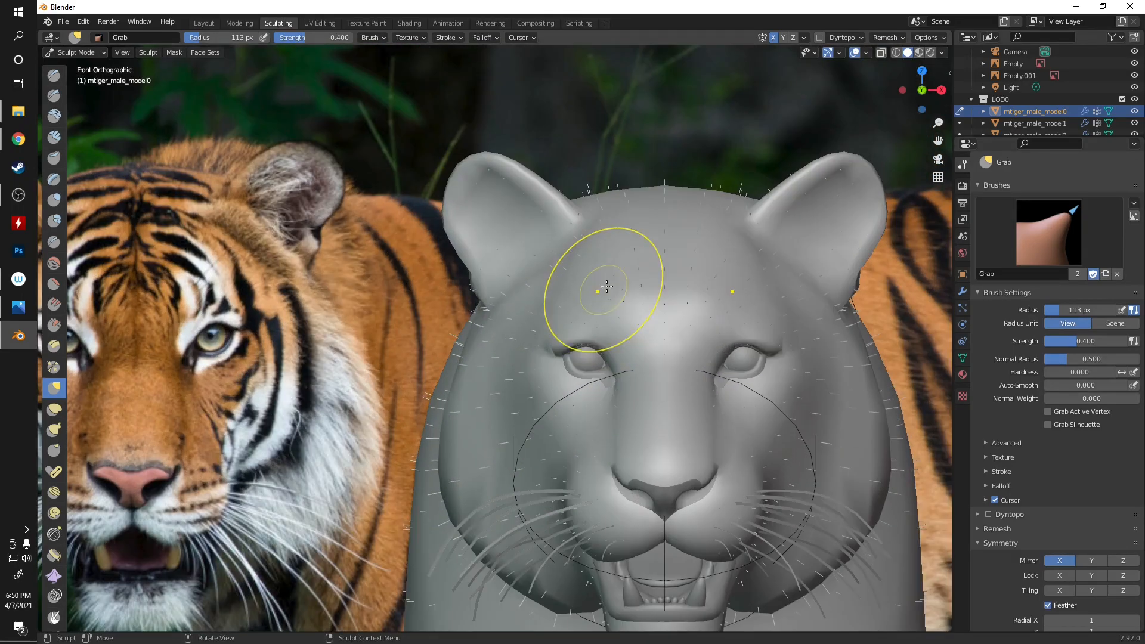
{"action": "left_click_drag", "start_coordinate": [727, 198], "coordinate": [672, 190]}
{"action": "left_click_drag", "start_coordinate": [812, 282], "coordinate": [777, 266]}
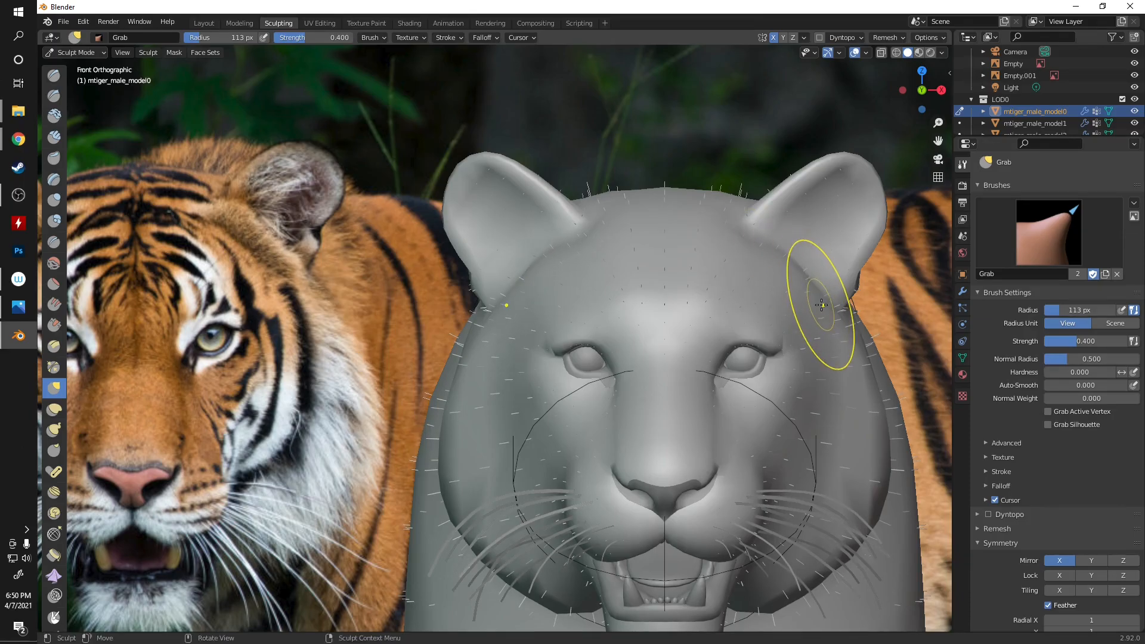
- Examine the head's proportions from the front, at an angle and from the right side against the tiger reference photos
{"action": "scroll", "coordinate": [827, 301], "scroll_direction": "up", "scroll_amount": 4}
{"action": "mouse_move", "coordinate": [827, 302]}
{"action": "middle_mouse_down"}
{"action": "mouse_move", "coordinate": [718, 292]}
{"action": "mouse_move", "coordinate": [662, 313]}
{"action": "middle_mouse_up"}
{"action": "scroll", "coordinate": [608, 371], "scroll_direction": "down", "scroll_amount": 5}
{"action": "key", "text": "KP_1"}
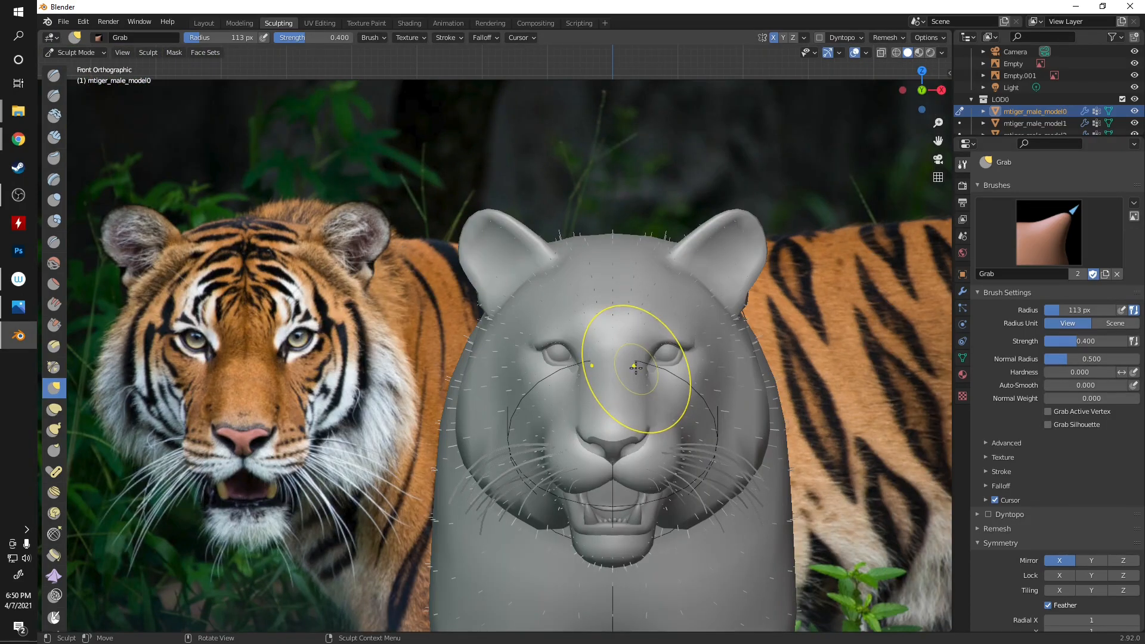
{"action": "scroll", "coordinate": [664, 298], "scroll_direction": "up", "scroll_amount": 1}
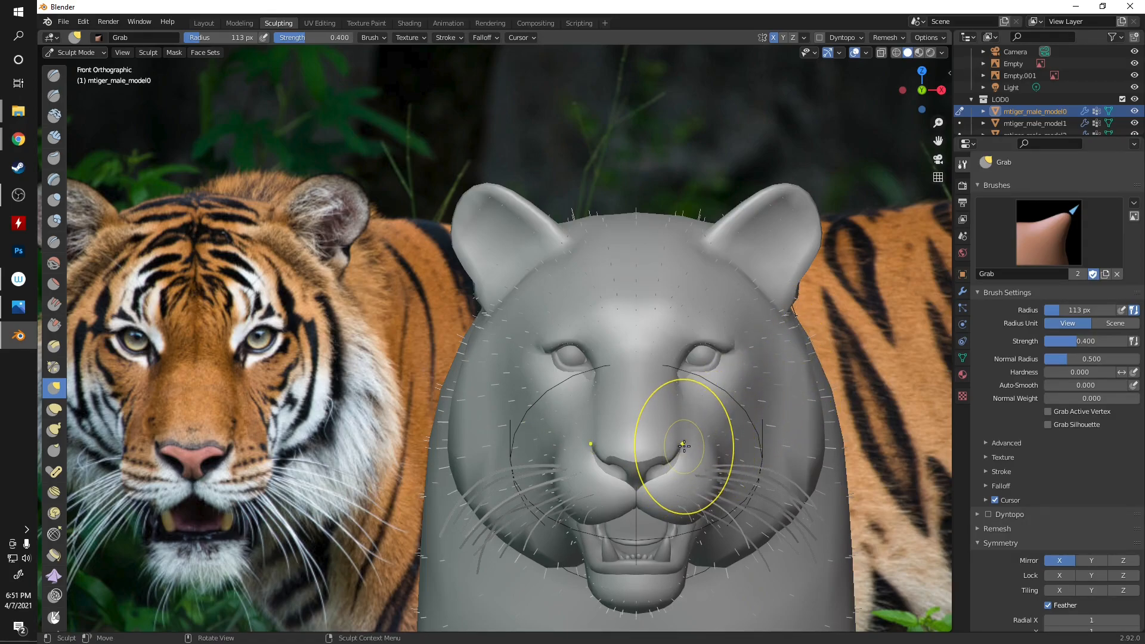
{"action": "scroll", "coordinate": [684, 446], "scroll_direction": "up", "scroll_amount": 3}
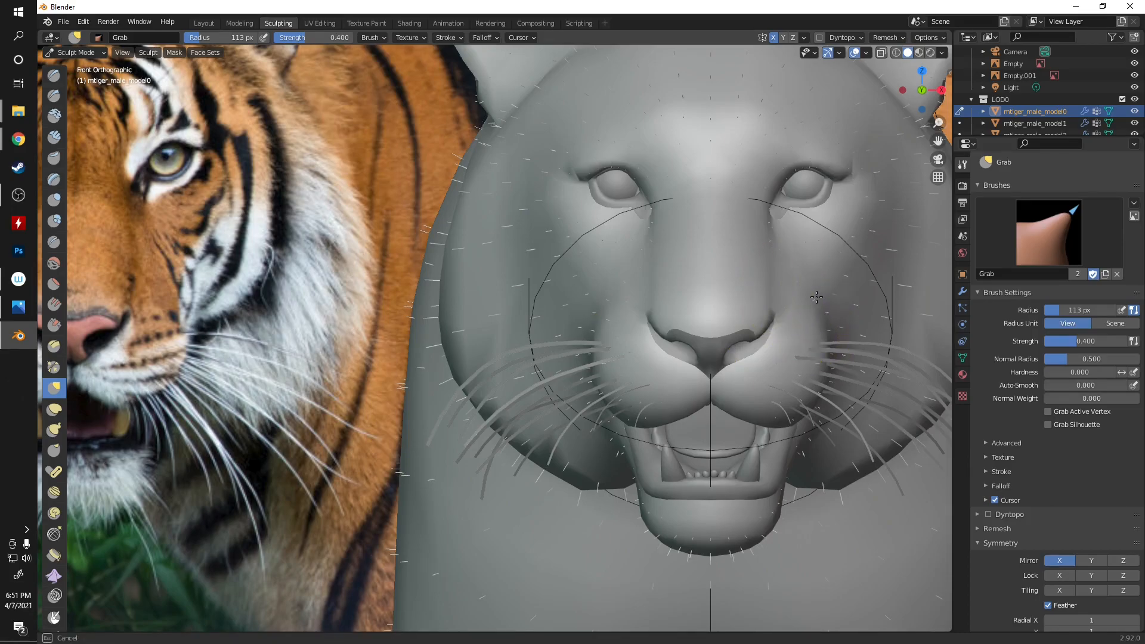
{"action": "middle_click_drag", "start_coordinate": [799, 305], "coordinate": [636, 321]}
{"action": "scroll", "coordinate": [330, 325], "scroll_direction": "down", "scroll_amount": 6}
{"action": "mouse_move", "coordinate": [330, 316]}
{"action": "middle_mouse_down"}
{"action": "mouse_move", "coordinate": [412, 314]}
{"action": "mouse_move", "coordinate": [333, 345]}
{"action": "mouse_move", "coordinate": [613, 334]}
{"action": "middle_mouse_up"}
{"action": "scroll", "coordinate": [315, 340], "scroll_direction": "up", "scroll_amount": 3}
{"action": "scroll", "coordinate": [315, 340], "scroll_direction": "up", "scroll_amount": 3}
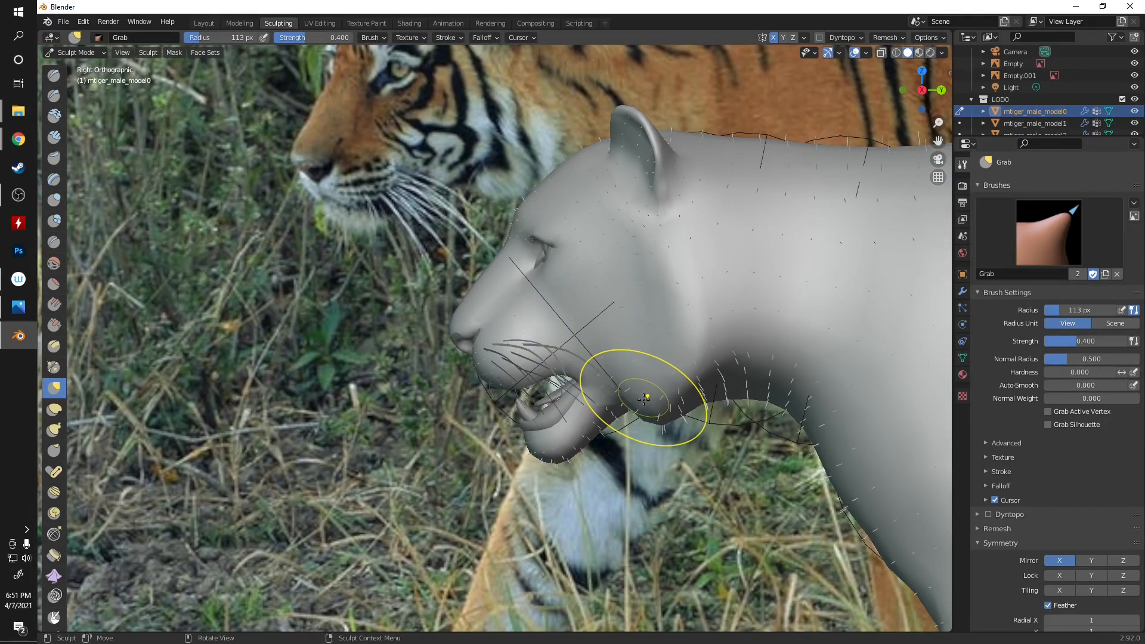
- Shape the rear underside of the jaw and the cheek's back edge in right view, resizing the Grab brush to 152 px
{"action": "scroll", "coordinate": [714, 445], "scroll_direction": "up", "scroll_amount": 2}
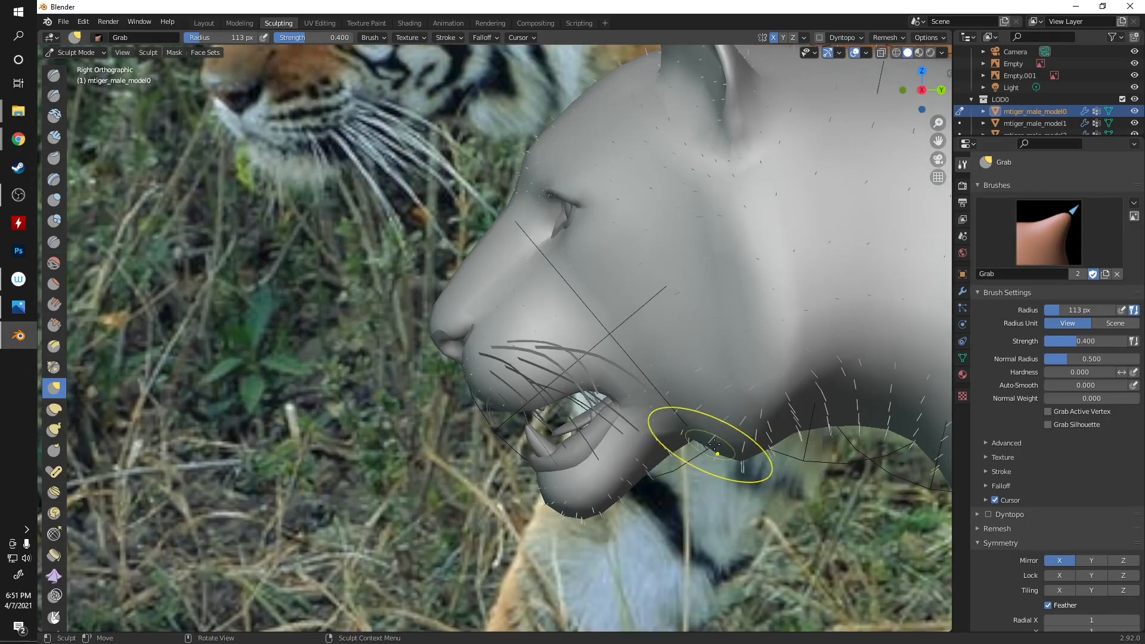
{"action": "left_click_drag", "start_coordinate": [725, 447], "coordinate": [762, 389]}
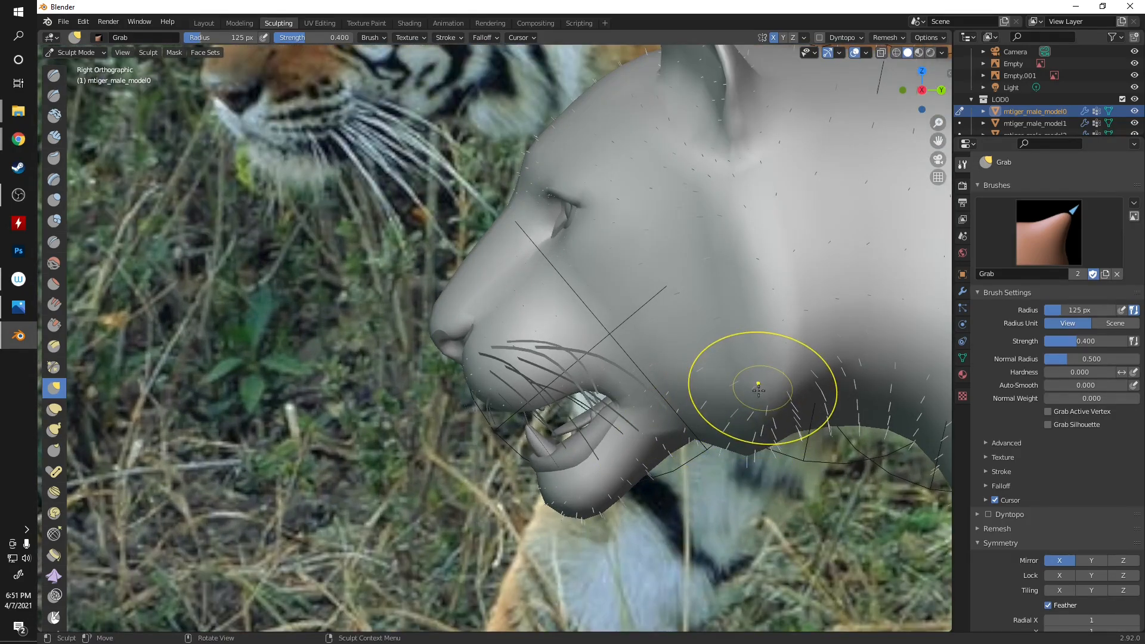
{"action": "scroll", "coordinate": [739, 421], "scroll_direction": "down", "scroll_amount": 3}
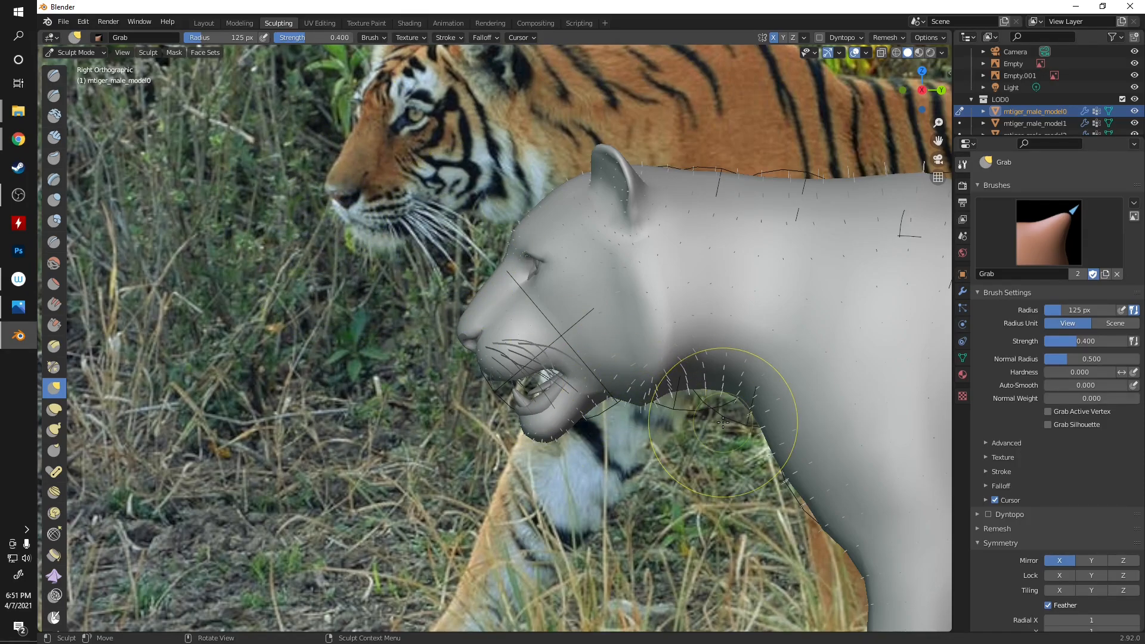
{"action": "scroll", "coordinate": [674, 383], "scroll_direction": "up", "scroll_amount": 1}
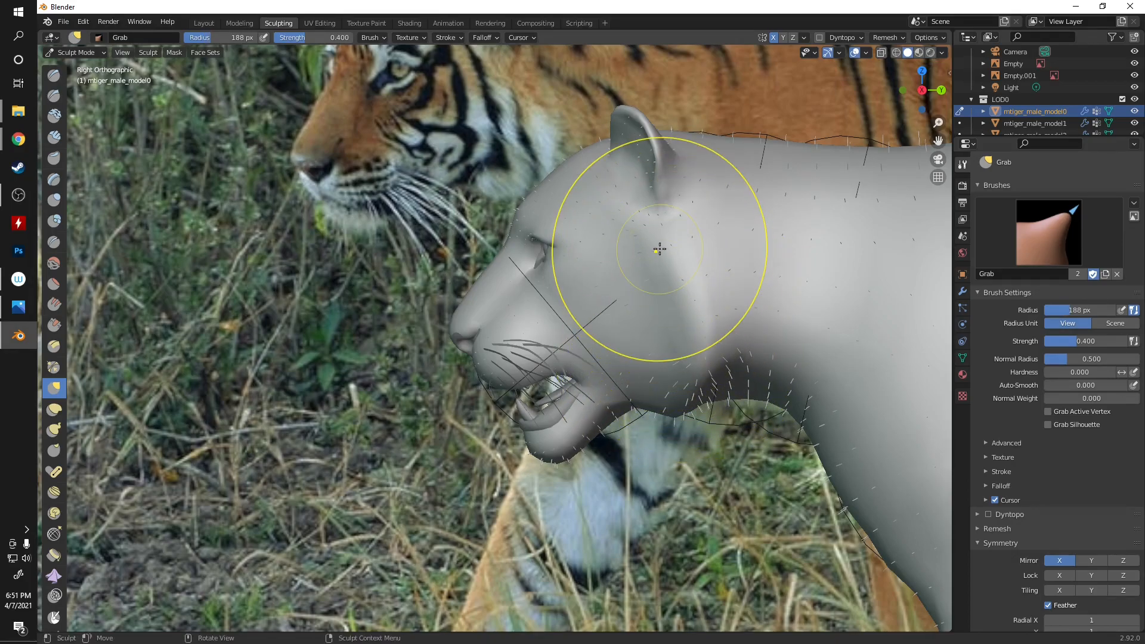
{"action": "left_click_drag", "start_coordinate": [672, 312], "coordinate": [692, 312]}
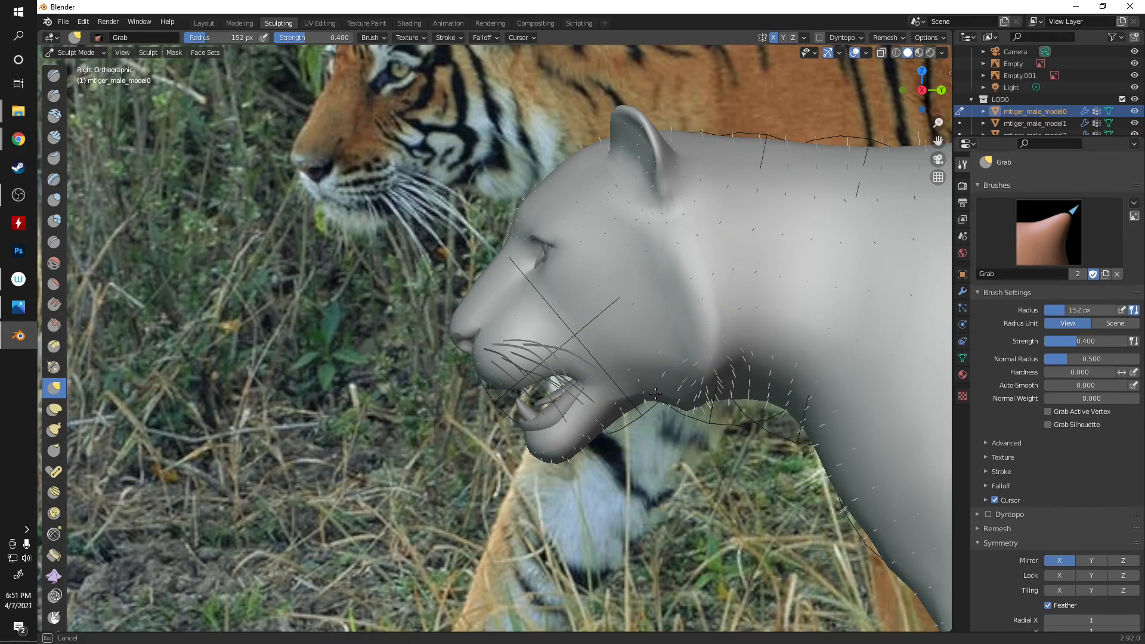
- Pull the protruding corner of the lower lip inward with the Grab brush
{"action": "scroll", "coordinate": [608, 442], "scroll_direction": "up", "scroll_amount": 6}
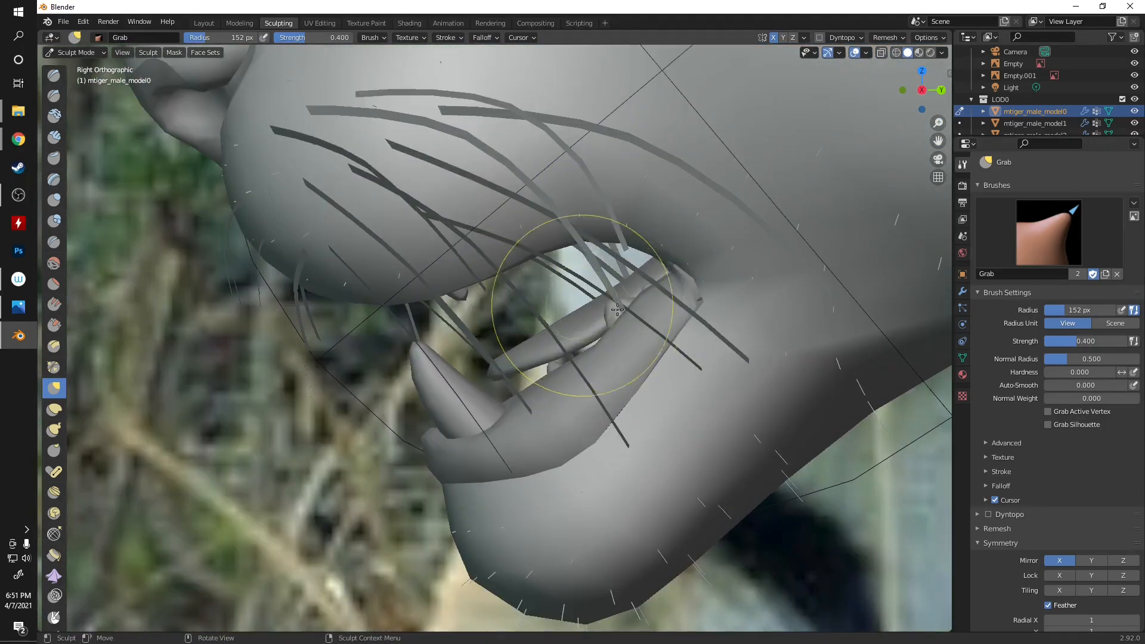
{"action": "mouse_move", "coordinate": [618, 309]}
{"action": "middle_mouse_down"}
{"action": "mouse_move", "coordinate": [647, 298]}
{"action": "mouse_move", "coordinate": [614, 320]}
{"action": "mouse_move", "coordinate": [748, 289]}
{"action": "middle_mouse_up"}
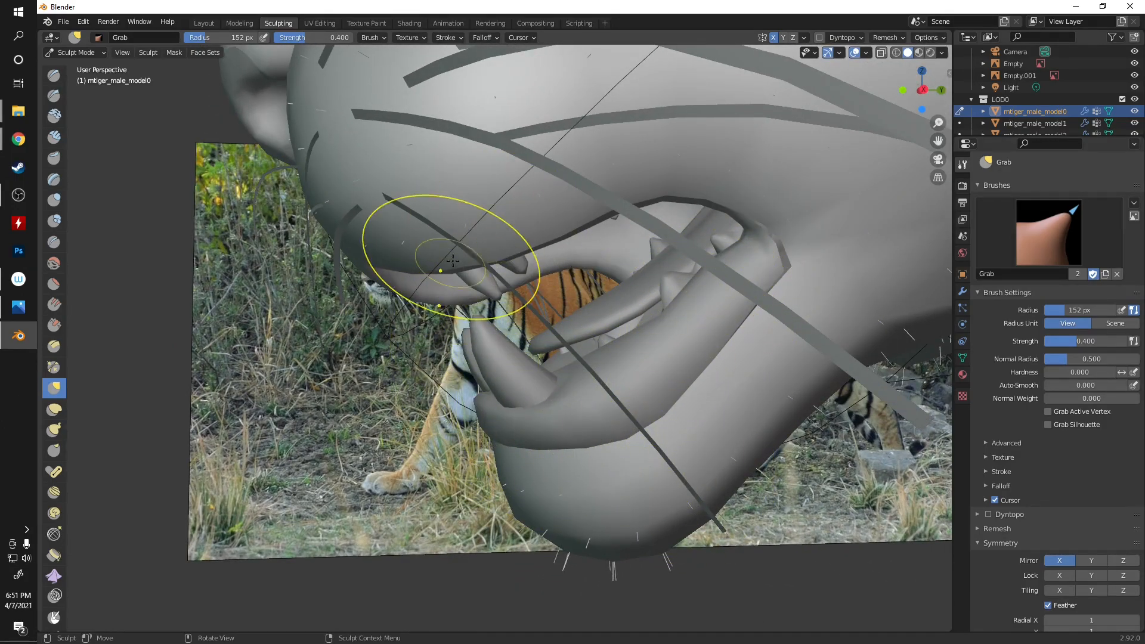
{"action": "left_click_drag", "start_coordinate": [795, 266], "coordinate": [723, 295]}
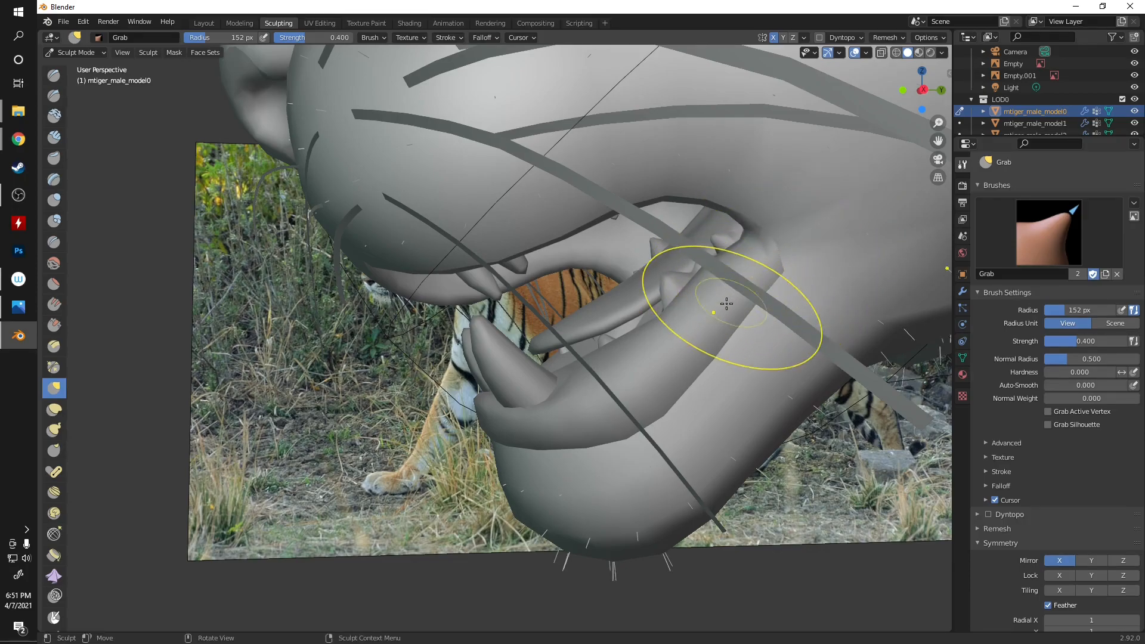
- Return to the right side view and nudge the cheek ruff backward and the throat edge below it with the Grab brush
{"action": "middle_click_drag", "start_coordinate": [723, 296], "coordinate": [706, 333]}
{"action": "key", "text": "KP_3"}
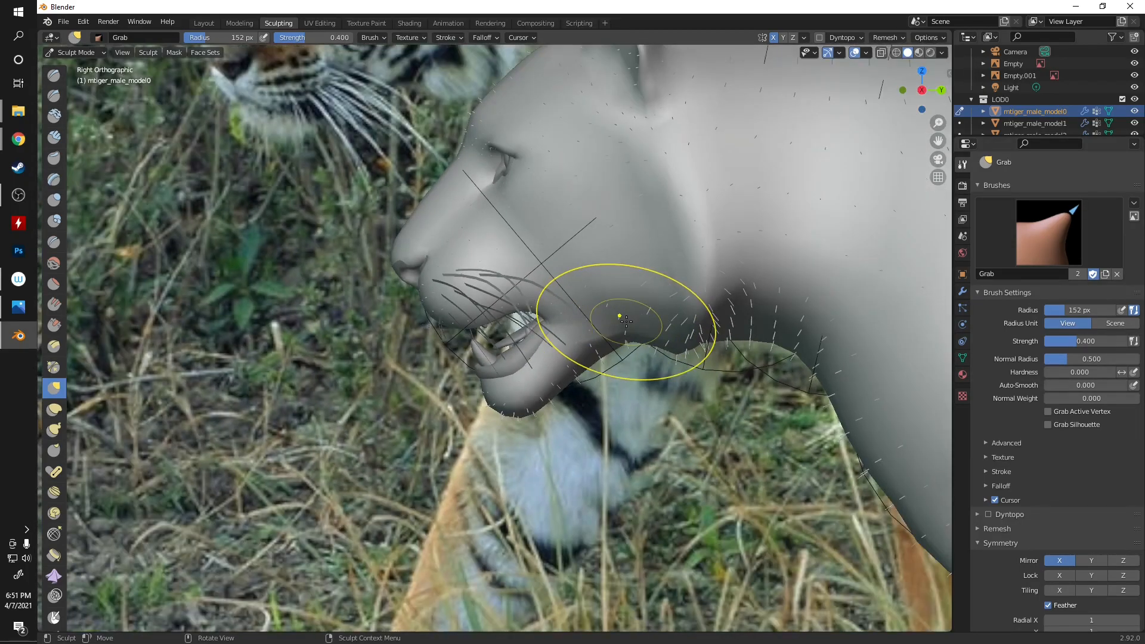
{"action": "middle_click_drag", "start_coordinate": [599, 316], "coordinate": [467, 372], "text": "shift"}
{"action": "scroll", "coordinate": [471, 370], "scroll_direction": "down", "scroll_amount": 2}
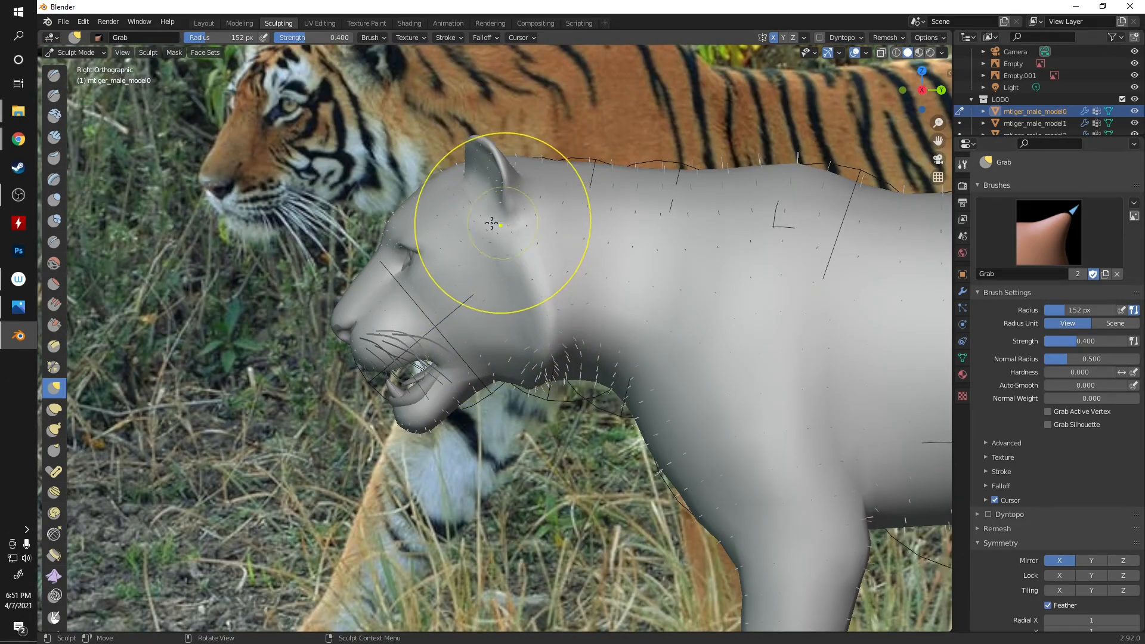
{"action": "middle_click_drag", "start_coordinate": [497, 268], "coordinate": [573, 358], "text": "shift"}
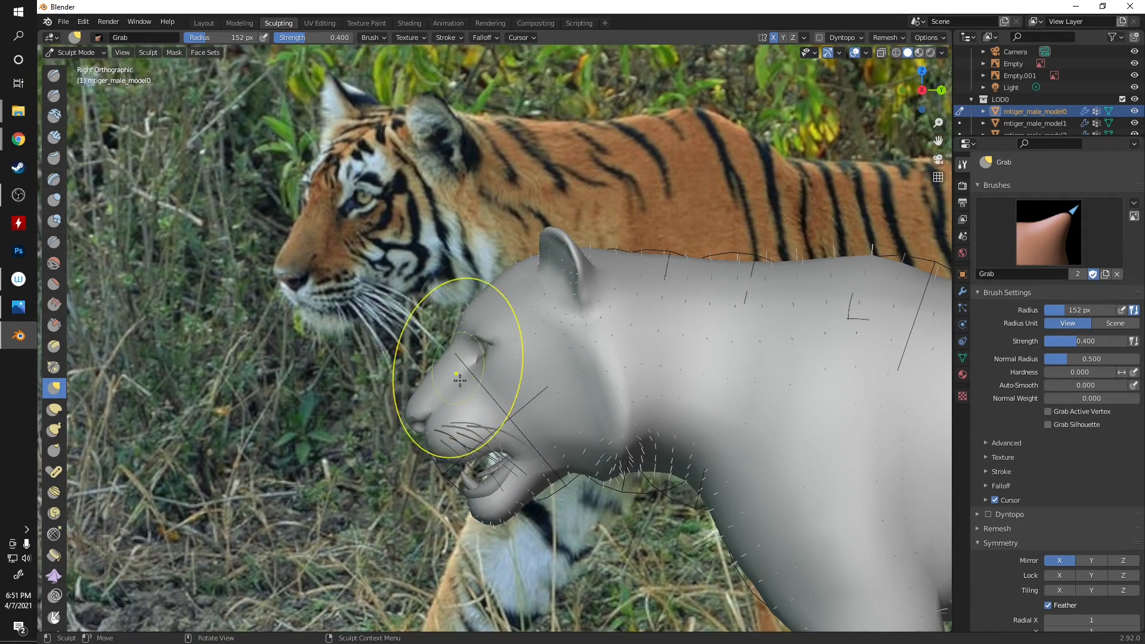
{"action": "scroll", "coordinate": [625, 352], "scroll_direction": "up", "scroll_amount": 1}
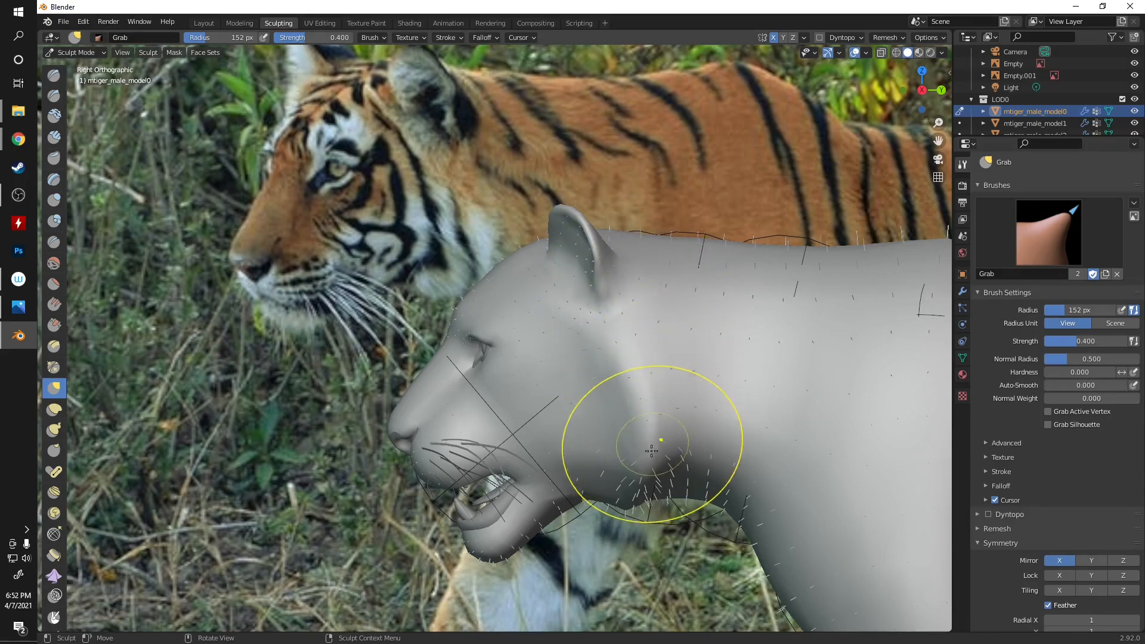
{"action": "mouse_move", "coordinate": [636, 499]}
{"action": "left_mouse_down"}
{"action": "mouse_move", "coordinate": [645, 503]}
{"action": "mouse_move", "coordinate": [636, 496]}
{"action": "left_mouse_up"}
{"action": "left_click_drag", "start_coordinate": [597, 353], "coordinate": [643, 366]}
{"action": "left_click_drag", "start_coordinate": [640, 432], "coordinate": [645, 435]}
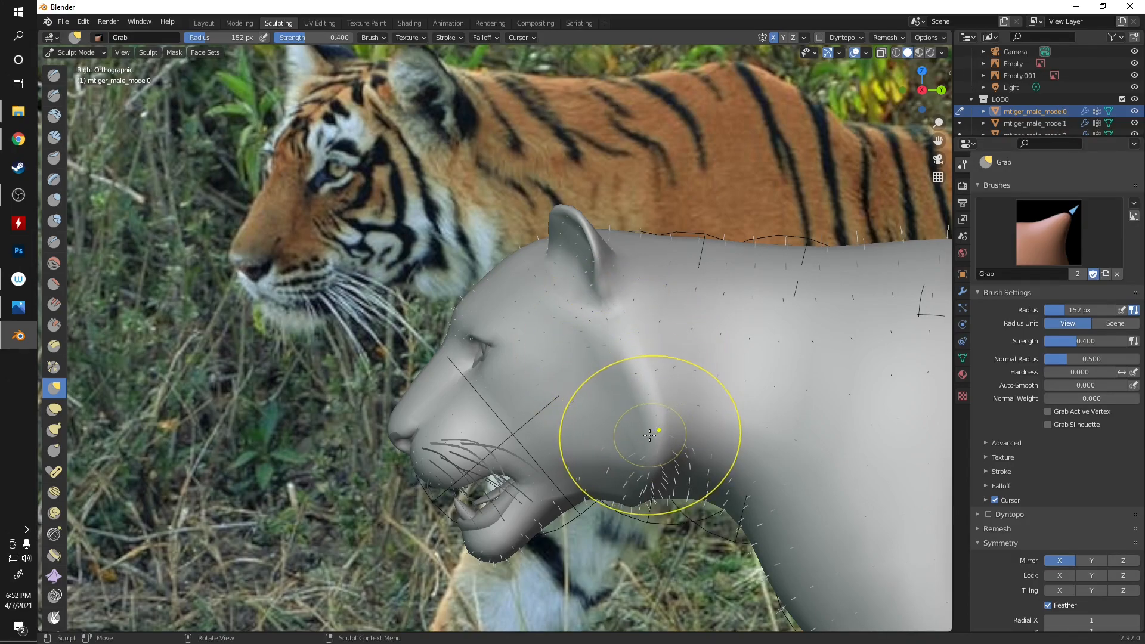
- Compare the head with the reference in front view and nudge the ear bases and forehead using small Grab strokes
{"action": "key", "text": "KP_1"}
{"action": "middle_click_drag", "start_coordinate": [762, 448], "coordinate": [602, 415], "text": "shift"}
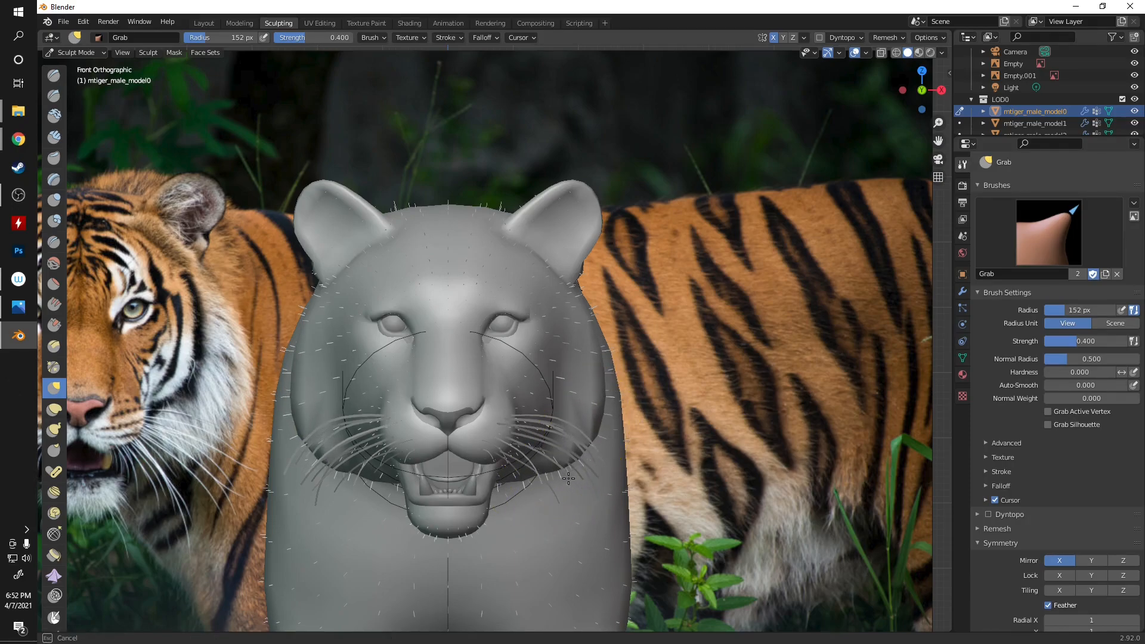
{"action": "scroll", "coordinate": [569, 482], "scroll_direction": "down", "scroll_amount": 2}
{"action": "middle_click_drag", "start_coordinate": [455, 488], "coordinate": [541, 461], "text": "shift"}
{"action": "scroll", "coordinate": [542, 460], "scroll_direction": "up", "scroll_amount": 2}
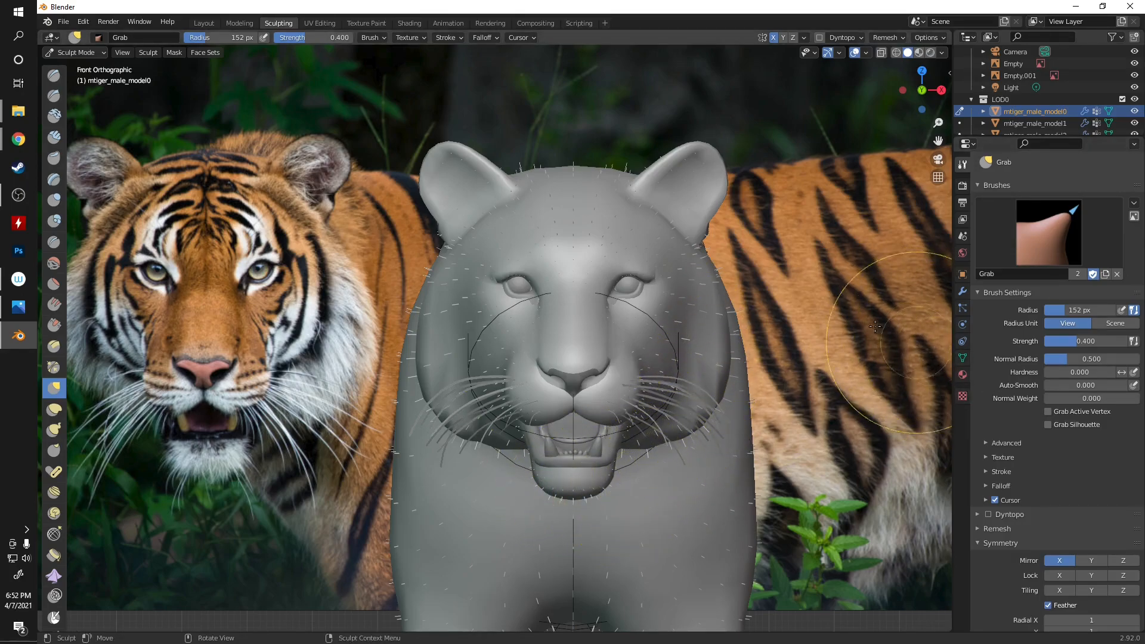
{"action": "middle_click_drag", "start_coordinate": [589, 218], "coordinate": [581, 298], "text": "shift"}
{"action": "left_click_drag", "start_coordinate": [506, 269], "coordinate": [511, 278]}
{"action": "mouse_move", "coordinate": [448, 322]}
{"action": "left_mouse_down"}
{"action": "mouse_move", "coordinate": [430, 334]}
{"action": "mouse_move", "coordinate": [435, 358]}
{"action": "mouse_move", "coordinate": [446, 345]}
{"action": "left_mouse_up"}
{"action": "scroll", "coordinate": [481, 360], "scroll_direction": "up", "scroll_amount": 1}
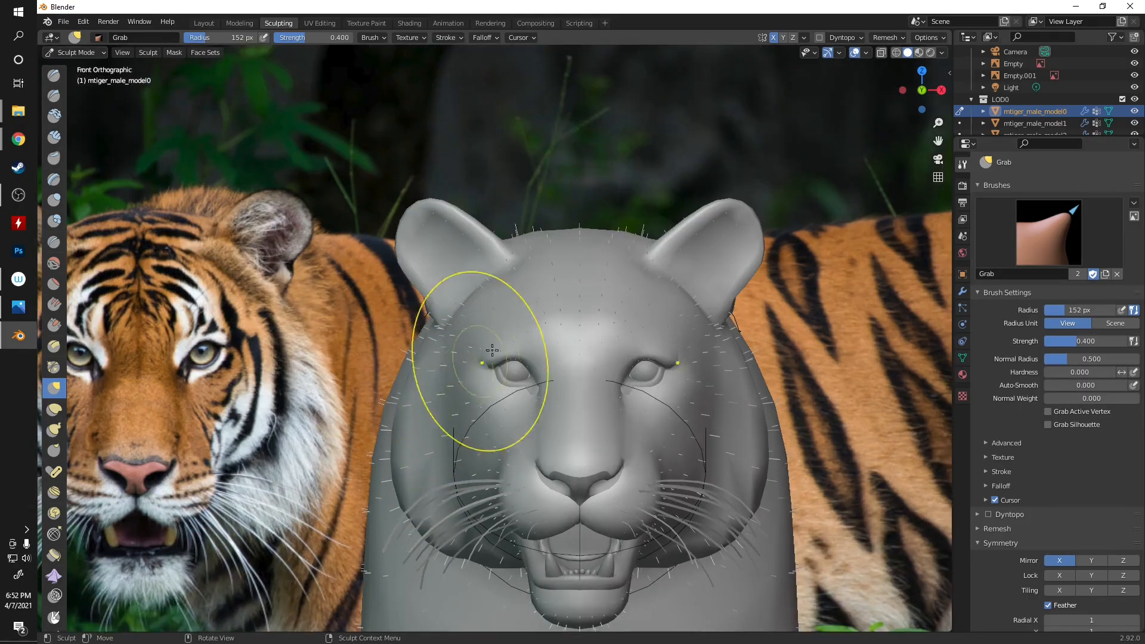
{"action": "left_click_drag", "start_coordinate": [570, 326], "coordinate": [572, 326]}
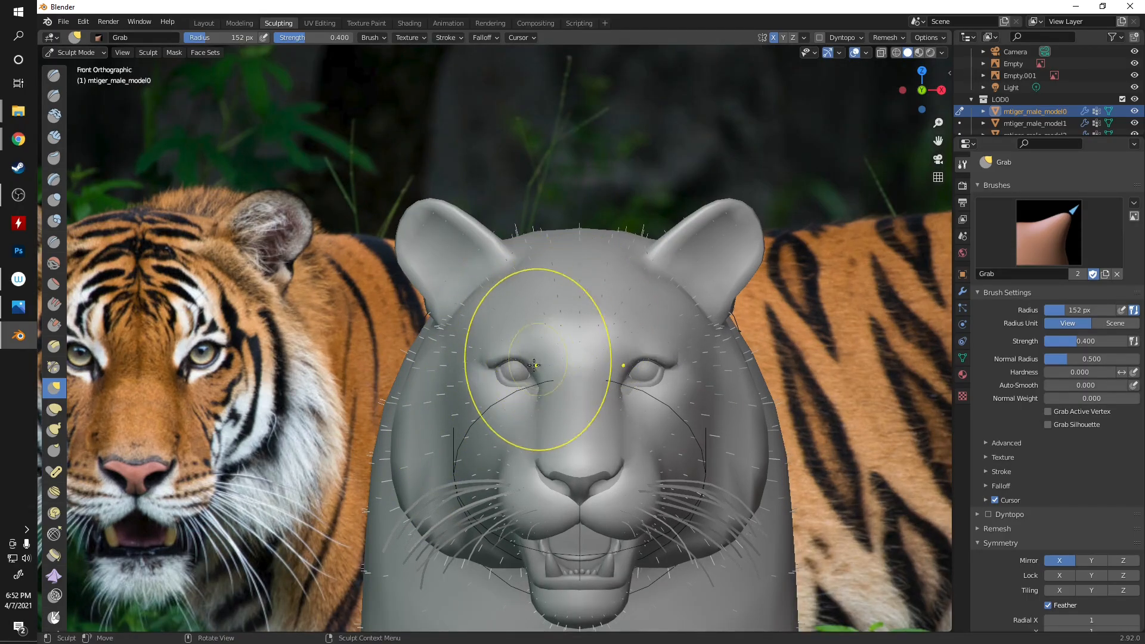
- Switch to Object Mode in right view and import the close-up tiger head profile photo as a reference image
{"action": "key", "text": "KP_3"}
{"action": "scroll", "coordinate": [509, 338], "scroll_direction": "down", "scroll_amount": 4}
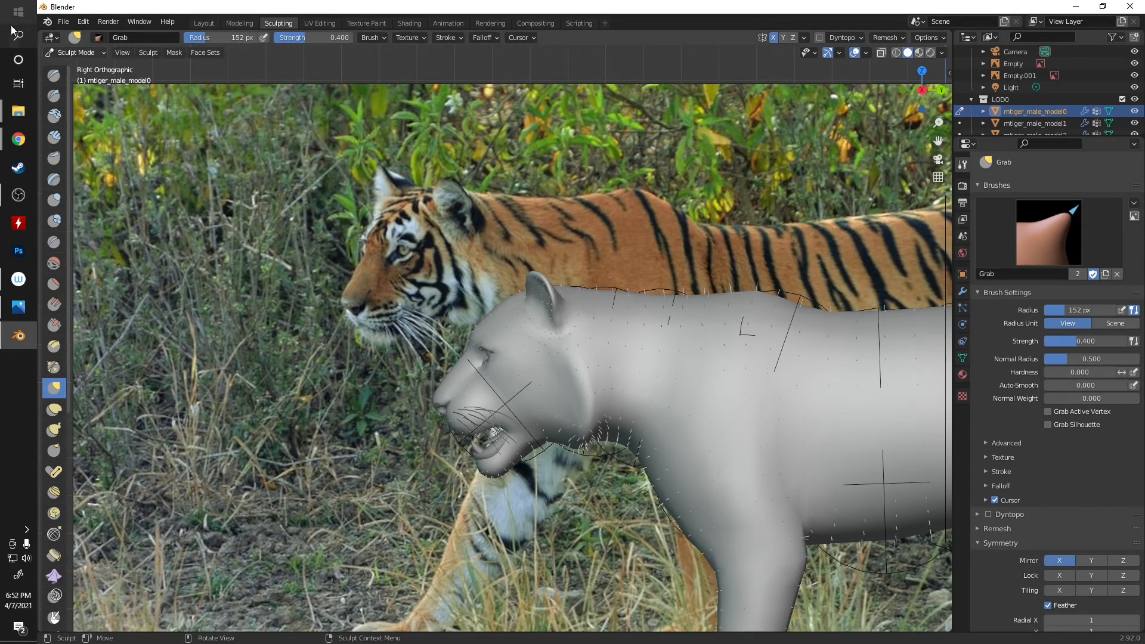
{"action": "left_click", "coordinate": [82, 52]}
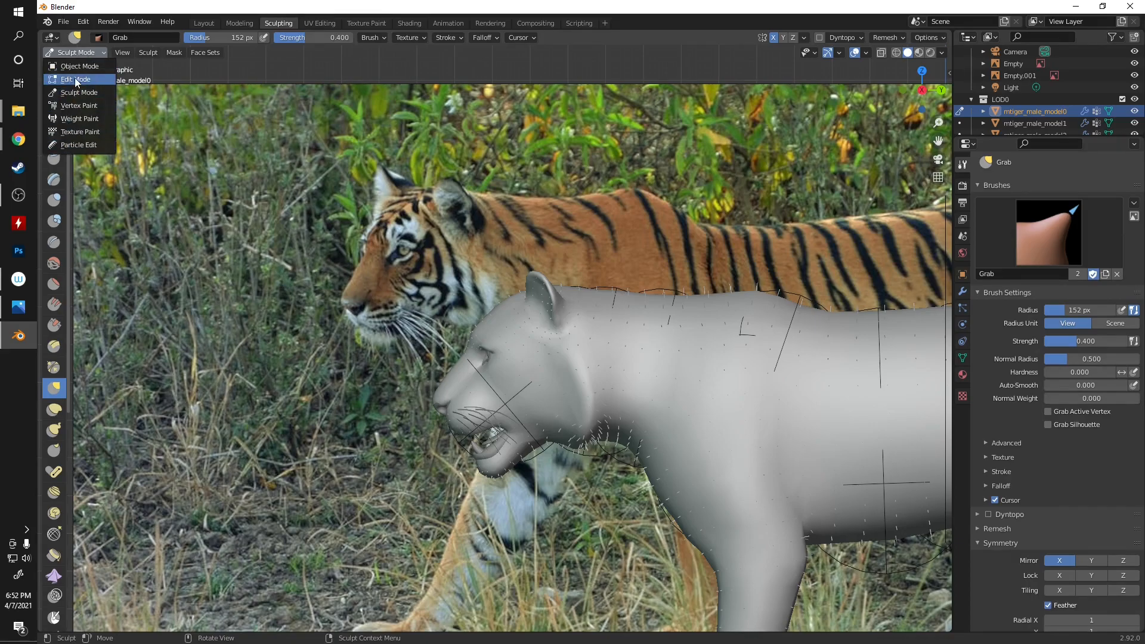
{"action": "left_click", "coordinate": [70, 66]}
{"action": "left_click", "coordinate": [288, 206]}
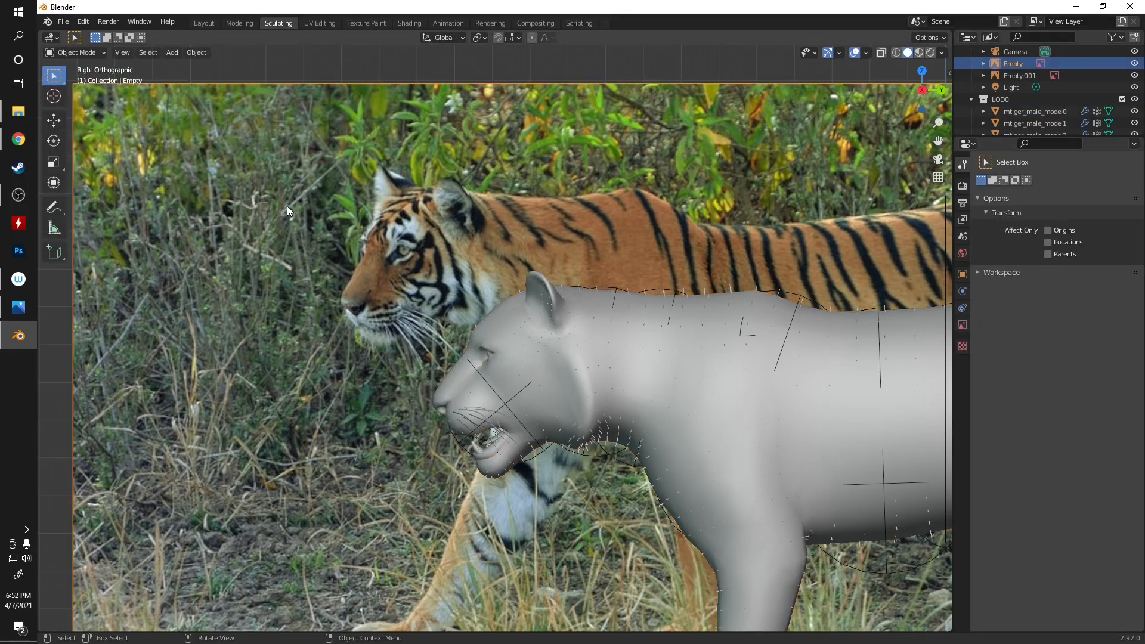
{"action": "left_click", "coordinate": [510, 55]}
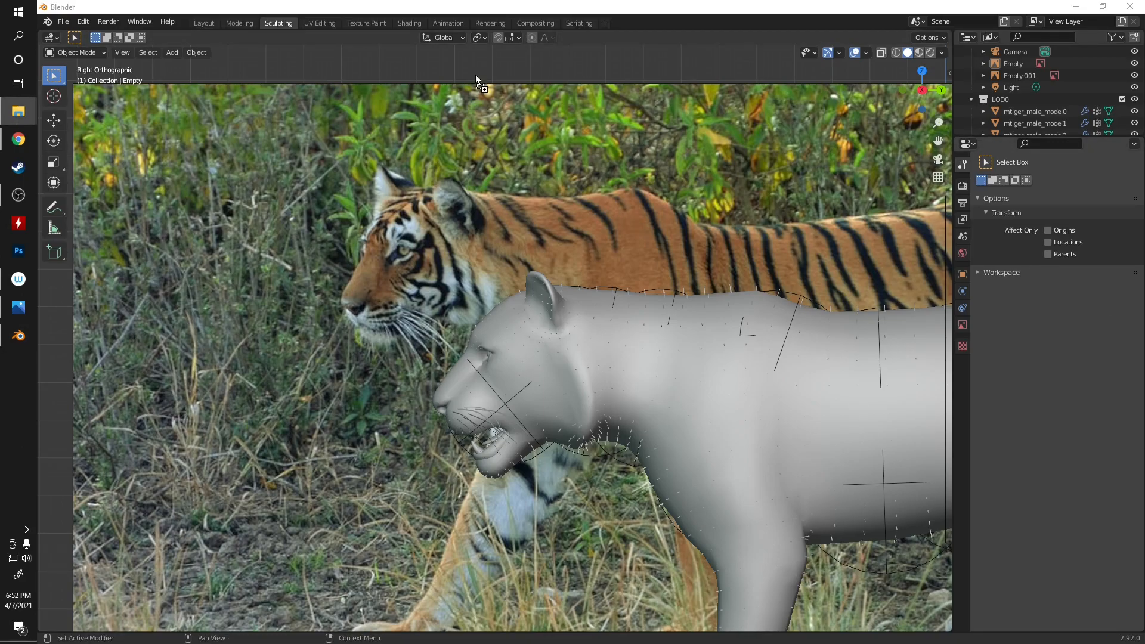
{"action": "left_click_drag", "start_coordinate": [477, 82], "coordinate": [473, 97]}
{"action": "scroll", "coordinate": [429, 257], "scroll_direction": "down", "scroll_amount": 5}
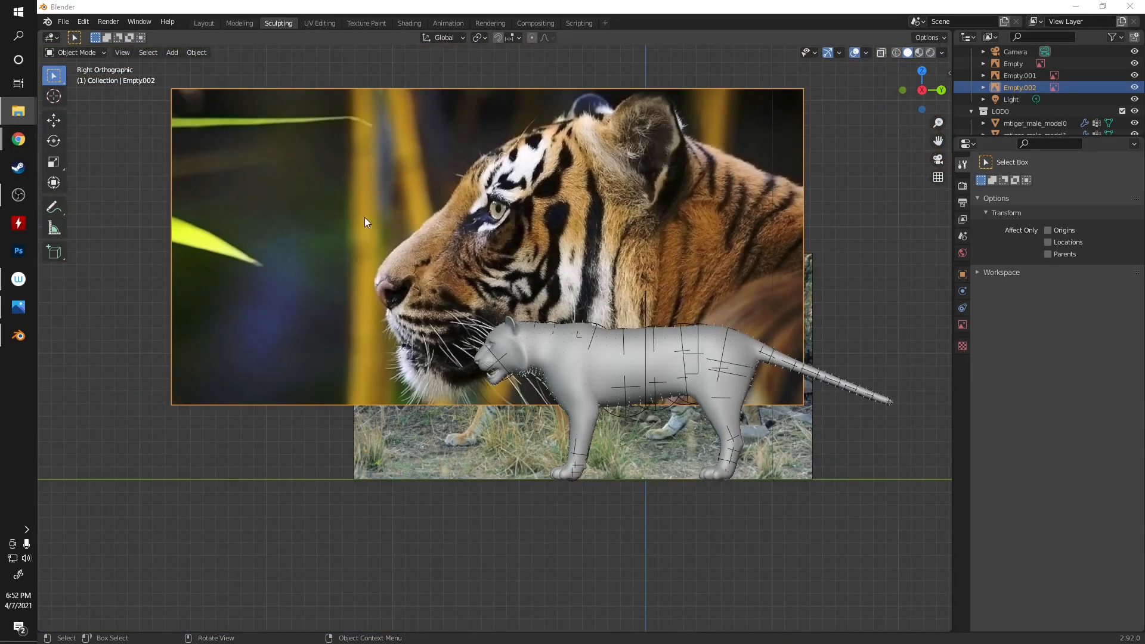
- Scale down the new profile photo and move it over the model's head
{"action": "left_click_drag", "start_coordinate": [172, 90], "coordinate": [751, 306]}
{"action": "left_click_drag", "start_coordinate": [729, 371], "coordinate": [491, 342]}
{"action": "scroll", "coordinate": [429, 328], "scroll_direction": "up", "scroll_amount": 7}
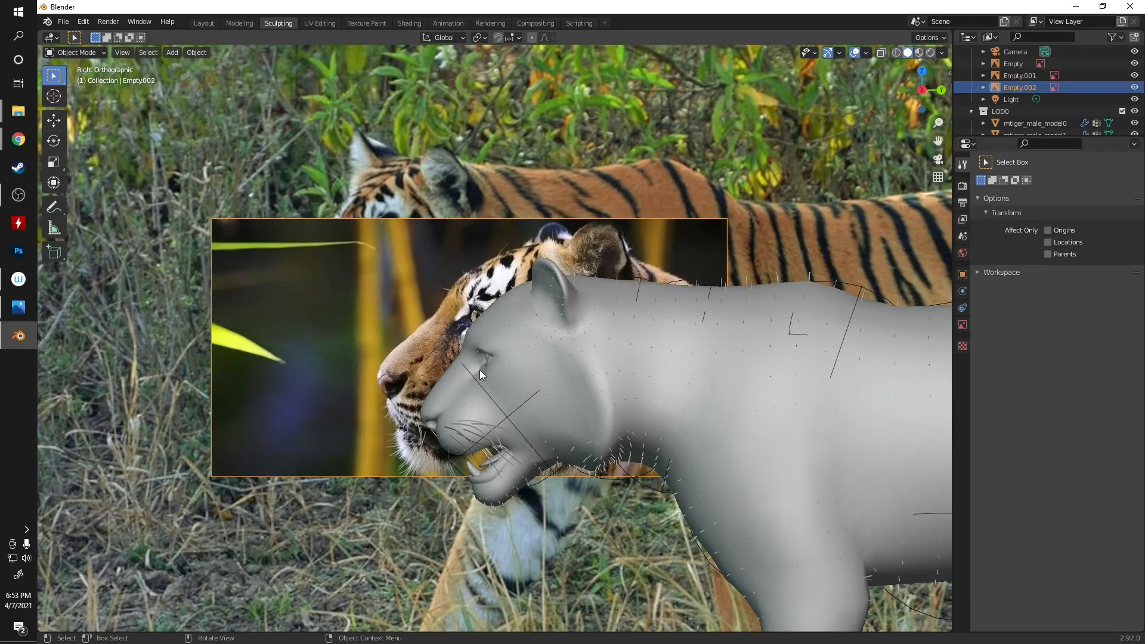
{"action": "left_click", "coordinate": [425, 341]}
{"action": "left_click", "coordinate": [223, 221]}
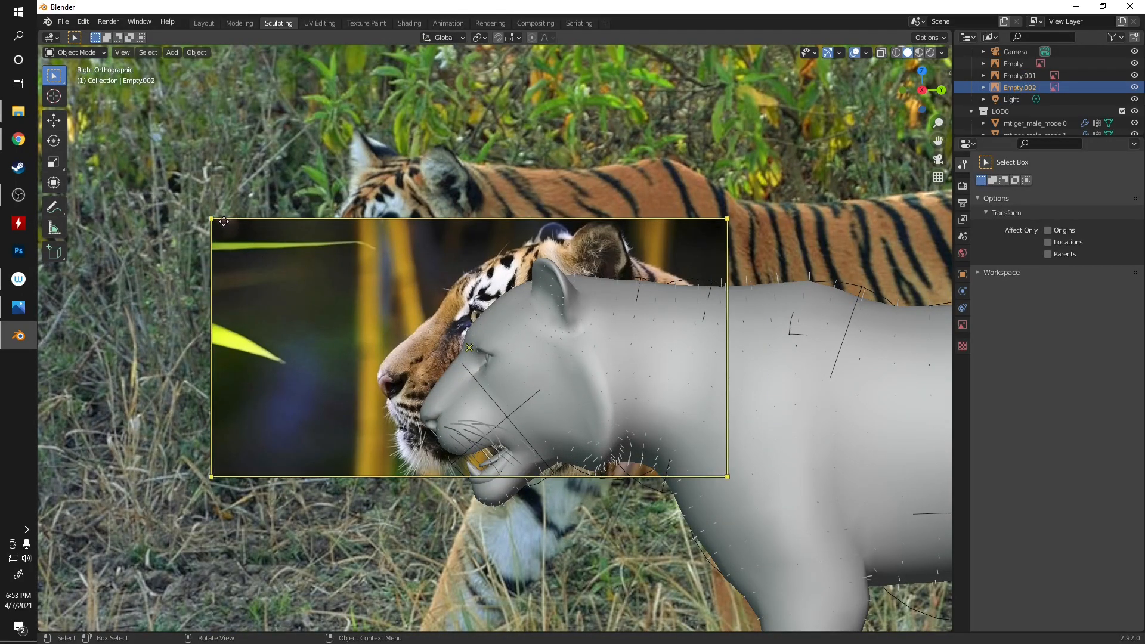
{"action": "mouse_move", "coordinate": [210, 218]}
{"action": "left_mouse_down"}
{"action": "mouse_move", "coordinate": [269, 248]}
{"action": "mouse_move", "coordinate": [223, 228]}
{"action": "left_mouse_up"}
{"action": "left_click_drag", "start_coordinate": [484, 358], "coordinate": [528, 386]}
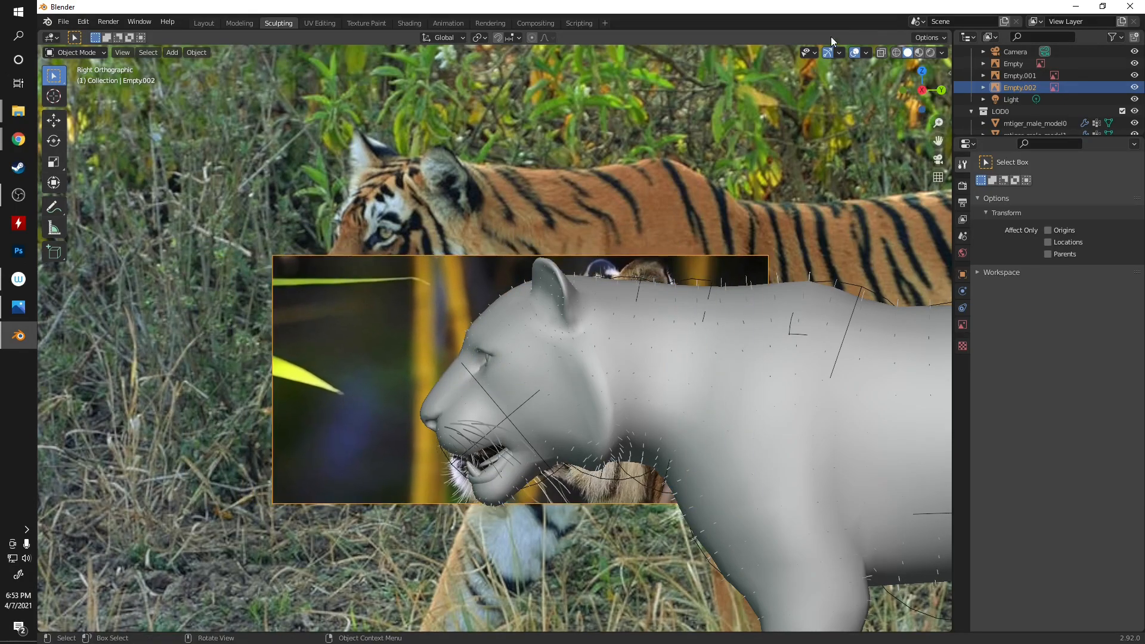
- Turn on X-Ray display, then shift and slightly shrink the profile photo so its muzzle overlaps the model's
{"action": "left_click", "coordinate": [881, 53]}
{"action": "scroll", "coordinate": [441, 349], "scroll_direction": "up", "scroll_amount": 2}
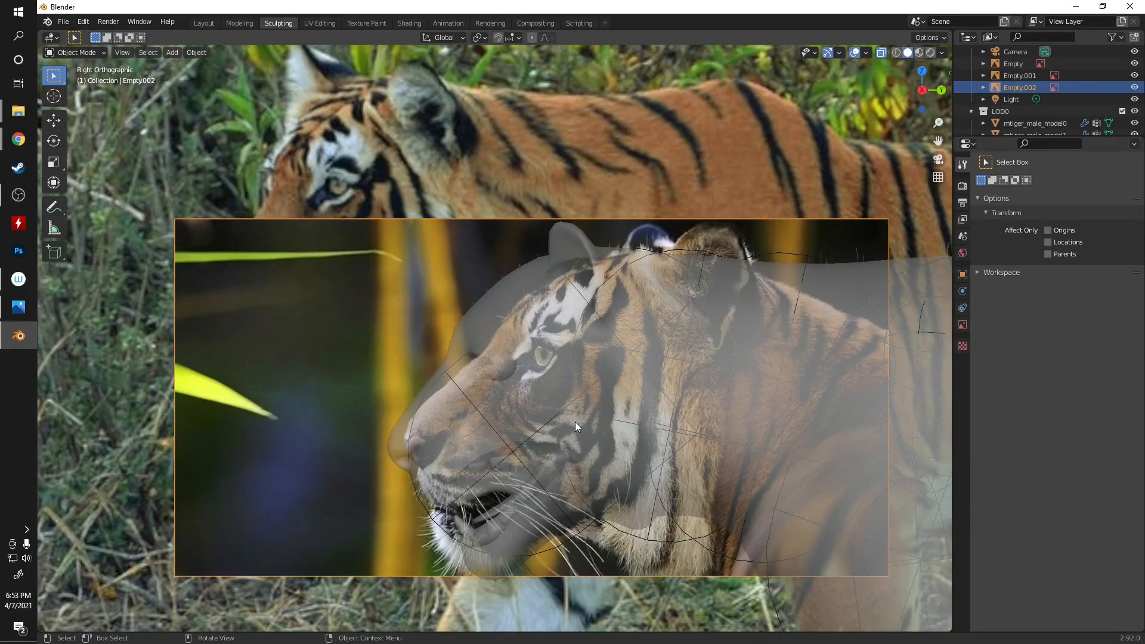
{"action": "left_click", "coordinate": [243, 302]}
{"action": "left_click", "coordinate": [308, 338]}
{"action": "left_click_drag", "start_coordinate": [532, 398], "coordinate": [513, 403]}
{"action": "mouse_move", "coordinate": [859, 577]}
{"action": "left_mouse_down"}
{"action": "mouse_move", "coordinate": [850, 563]}
{"action": "mouse_move", "coordinate": [858, 573]}
{"action": "left_mouse_up"}
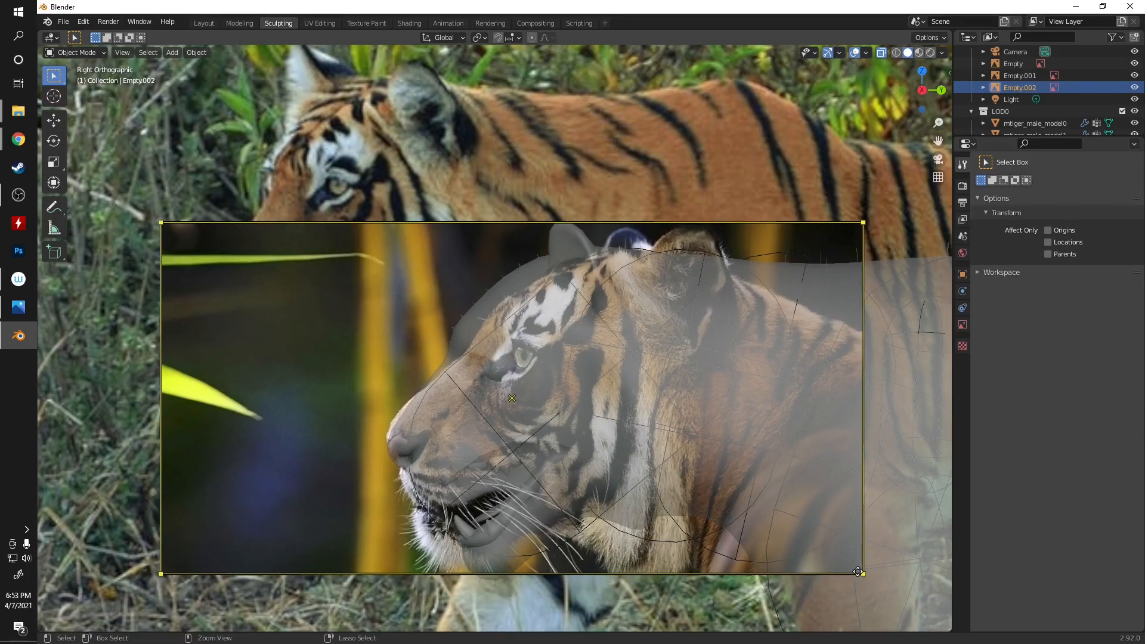
- Rotate the profile photo about 8.4° counter-clockwise and move it back over the model's face
{"action": "key", "text": "r"}
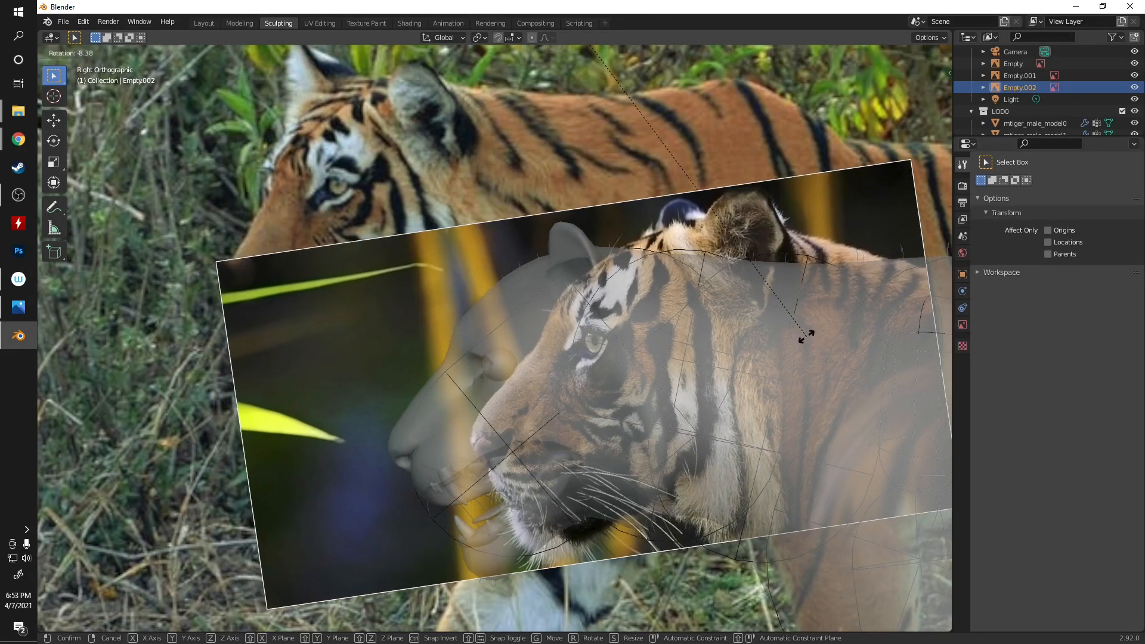
{"action": "left_click", "coordinate": [807, 339]}
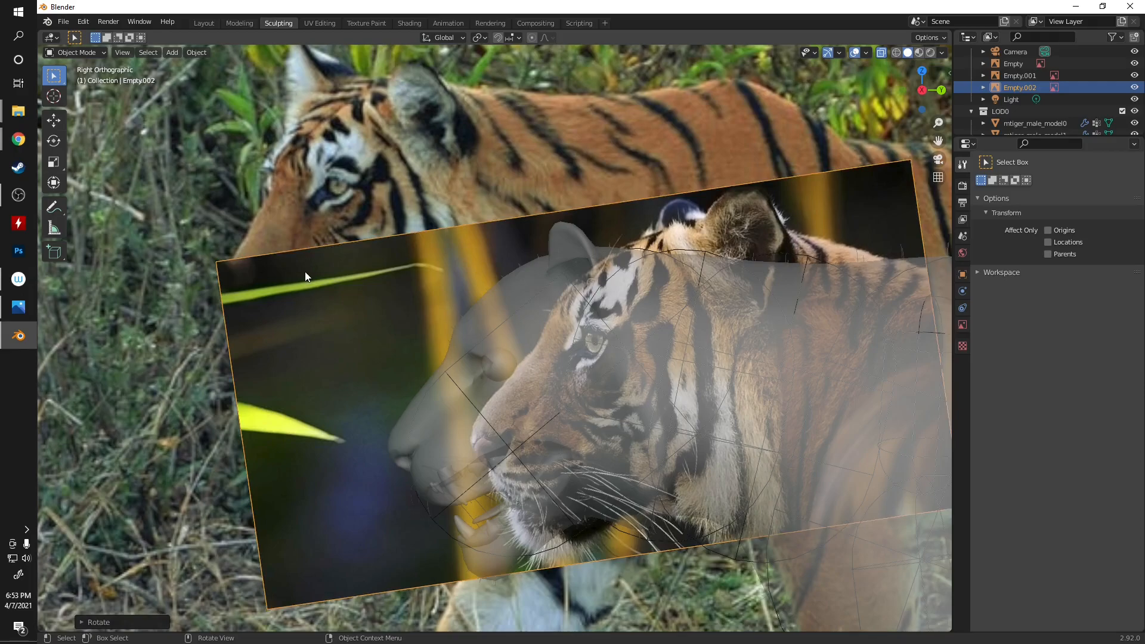
{"action": "left_click", "coordinate": [220, 261]}
{"action": "left_click", "coordinate": [272, 305]}
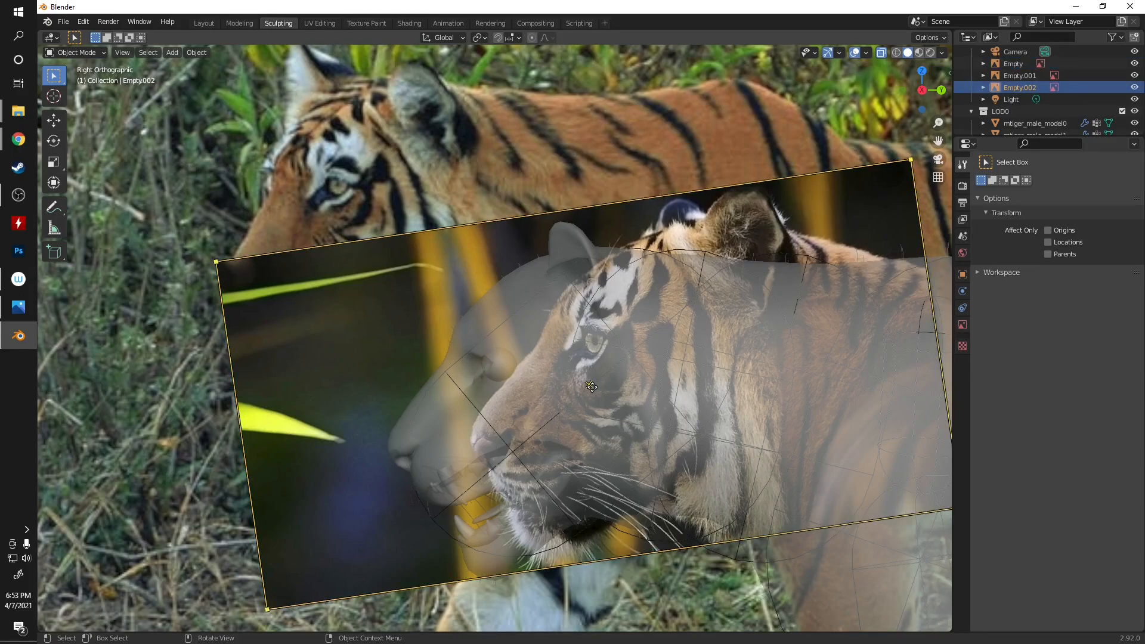
{"action": "left_click_drag", "start_coordinate": [588, 384], "coordinate": [505, 395]}
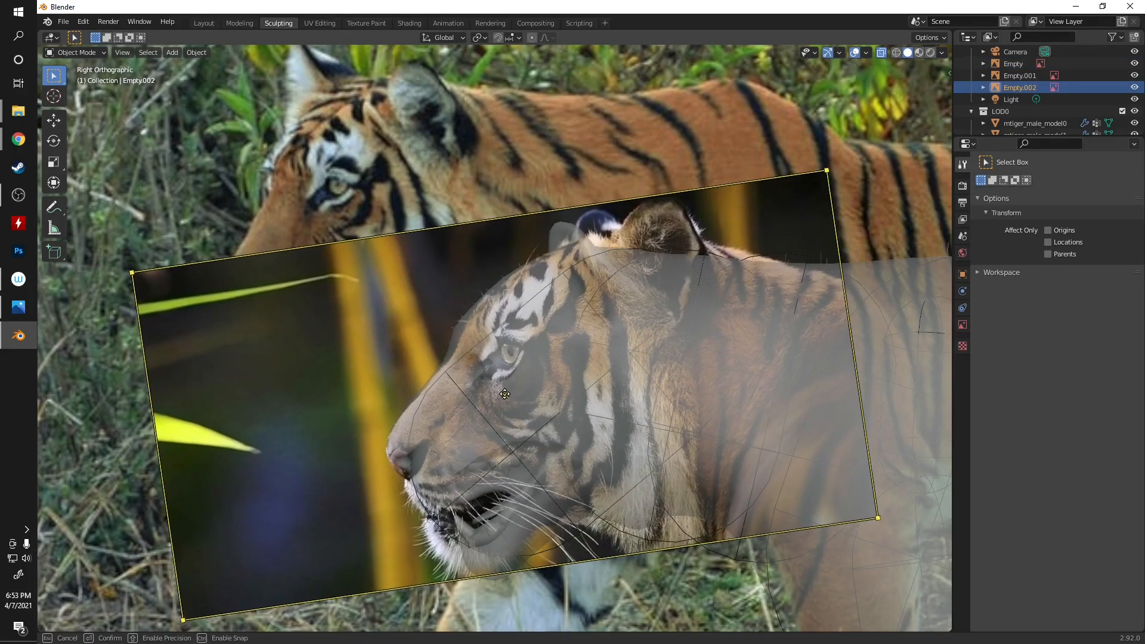
- Shrink the tilted profile photo further and reposition it to fit the model's nose and mouth
{"action": "left_click_drag", "start_coordinate": [828, 170], "coordinate": [781, 206]}
{"action": "mouse_move", "coordinate": [481, 412]}
{"action": "left_mouse_down"}
{"action": "mouse_move", "coordinate": [491, 398]}
{"action": "mouse_move", "coordinate": [495, 407]}
{"action": "left_mouse_up"}
{"action": "left_click_drag", "start_coordinate": [792, 200], "coordinate": [783, 206]}
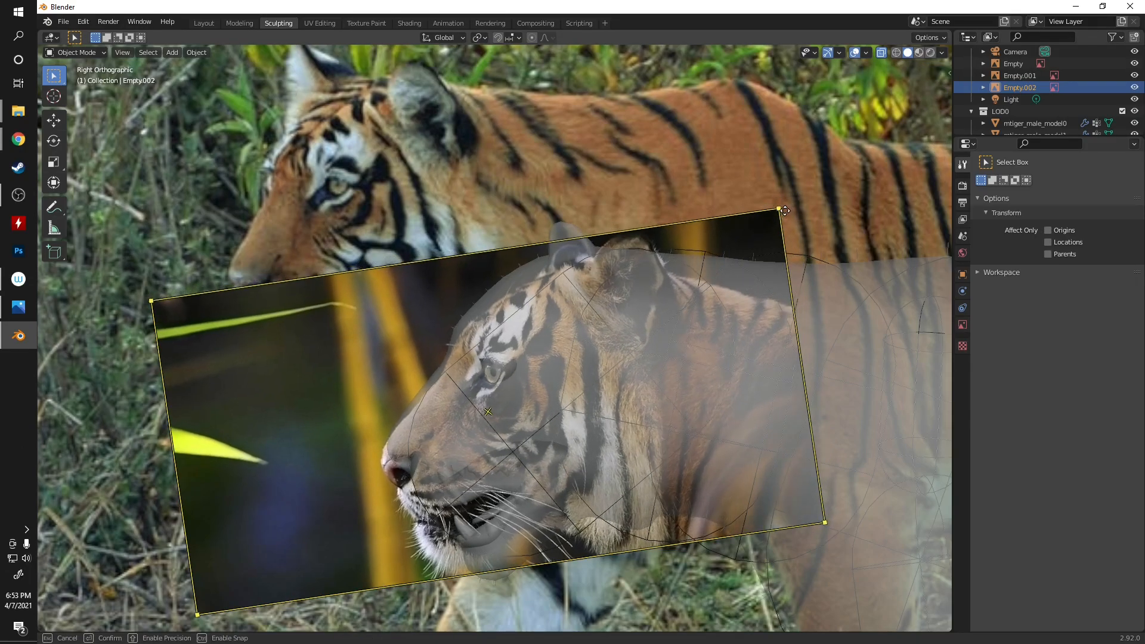
{"action": "left_click_drag", "start_coordinate": [488, 410], "coordinate": [495, 400]}
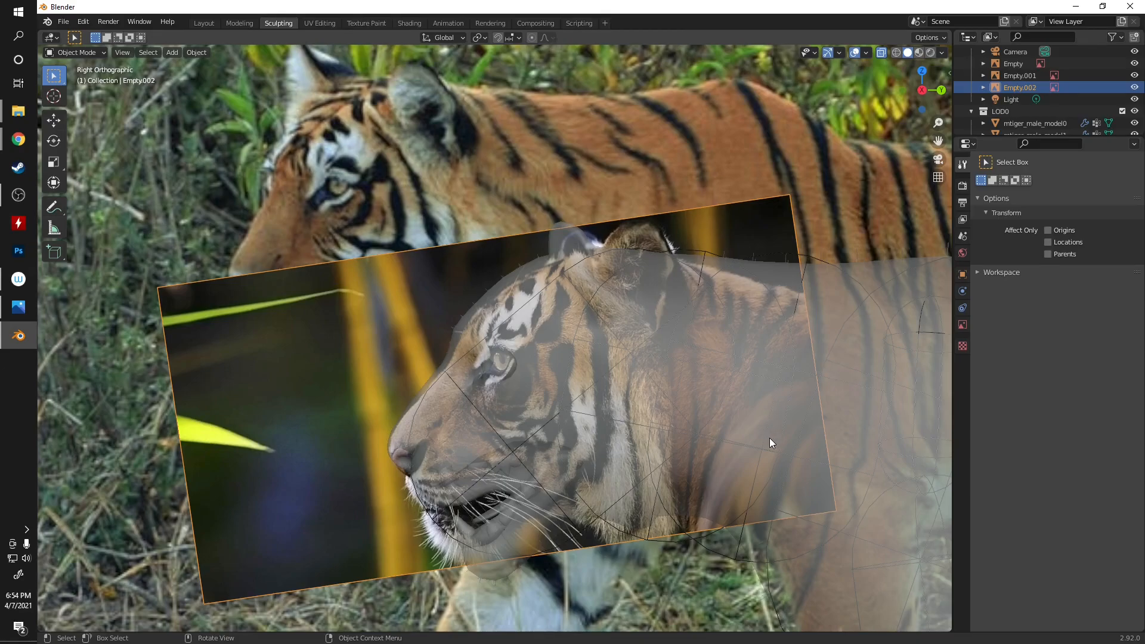
- Rotate the profile photo about 3.15° further counter-clockwise, realign it with the model's nose and check the overlap
{"action": "key", "text": "r"}
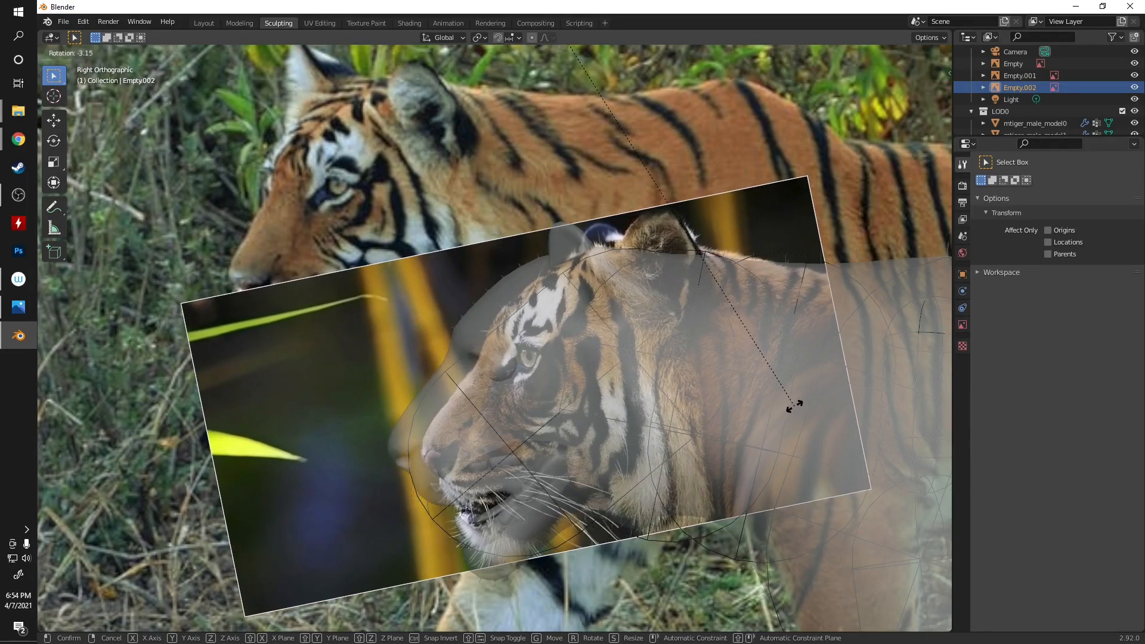
{"action": "left_click", "coordinate": [794, 406]}
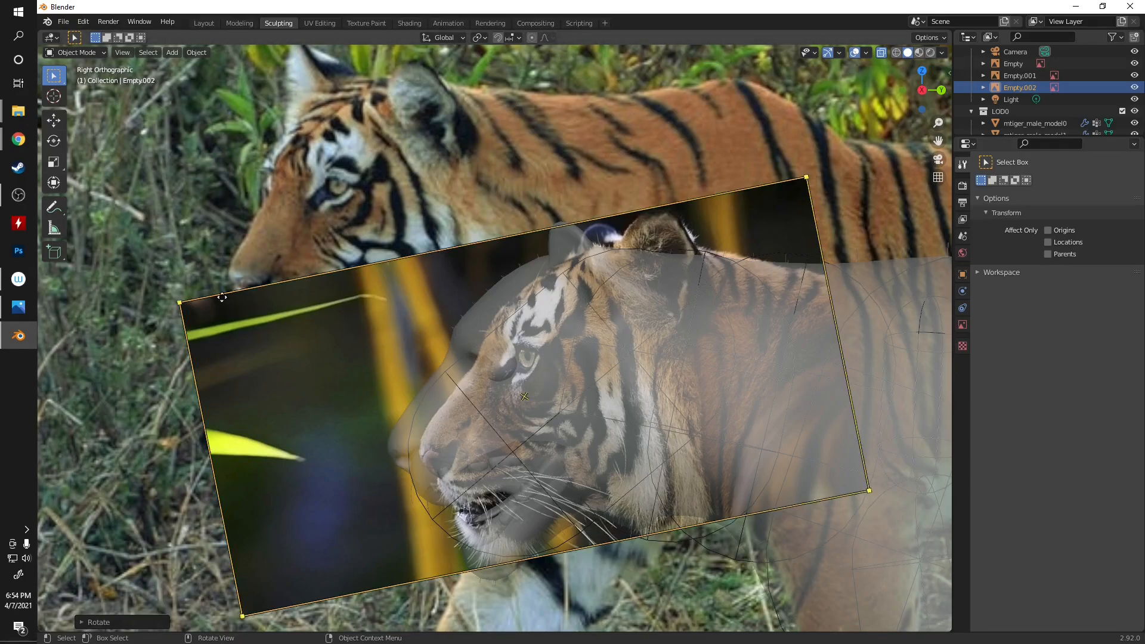
{"action": "left_click_drag", "start_coordinate": [527, 396], "coordinate": [497, 392]}
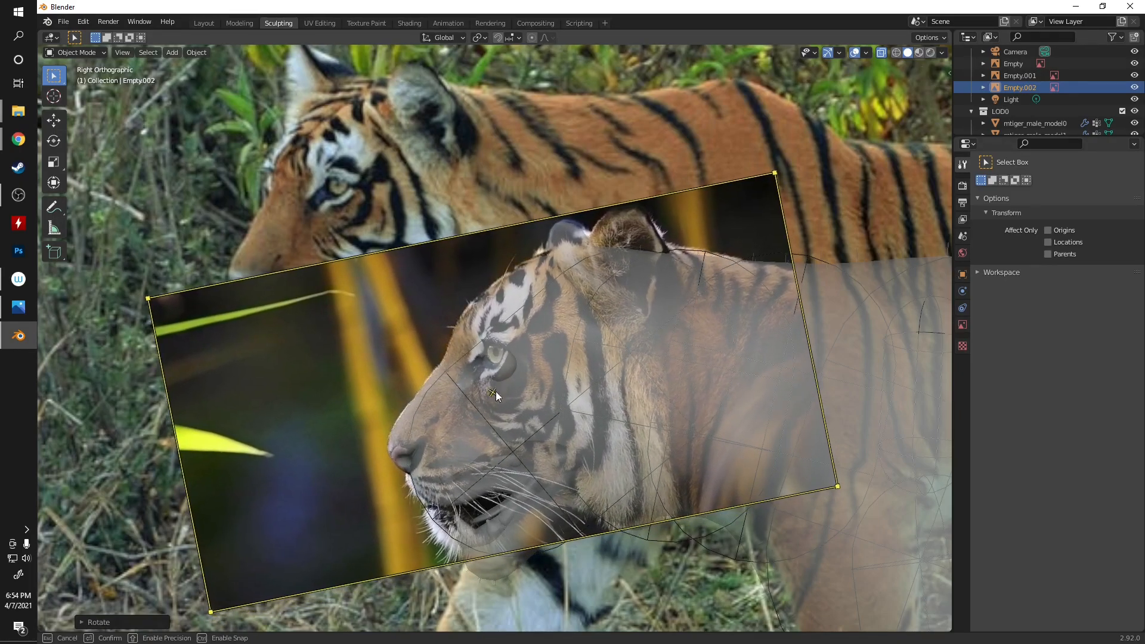
{"action": "scroll", "coordinate": [438, 391], "scroll_direction": "up", "scroll_amount": 1}
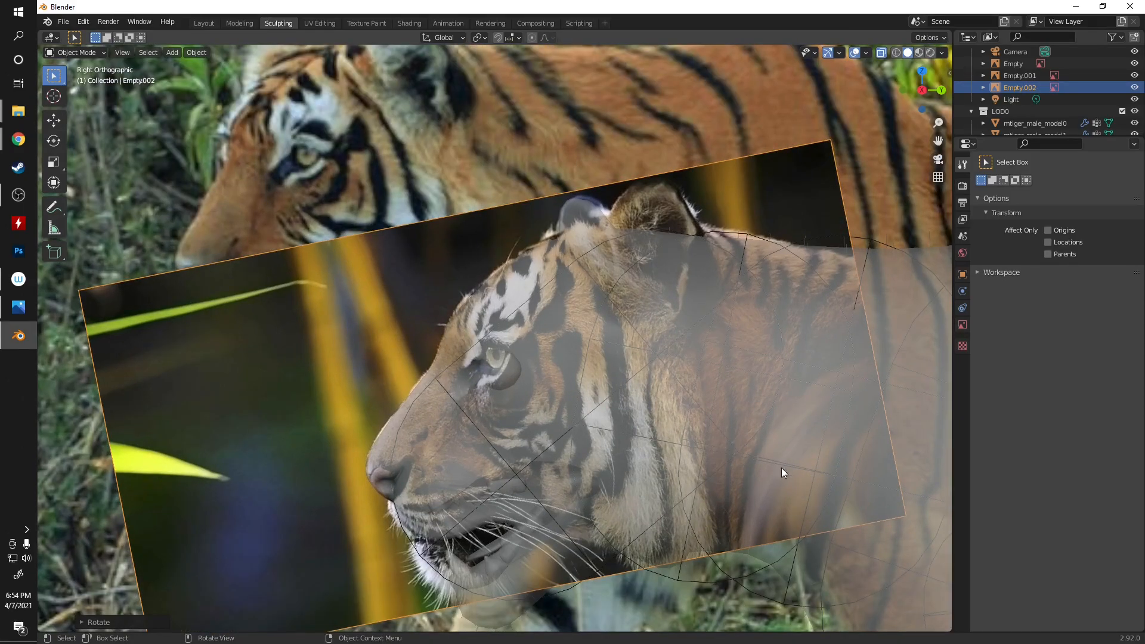
{"action": "scroll", "coordinate": [854, 396], "scroll_direction": "down", "scroll_amount": 1}
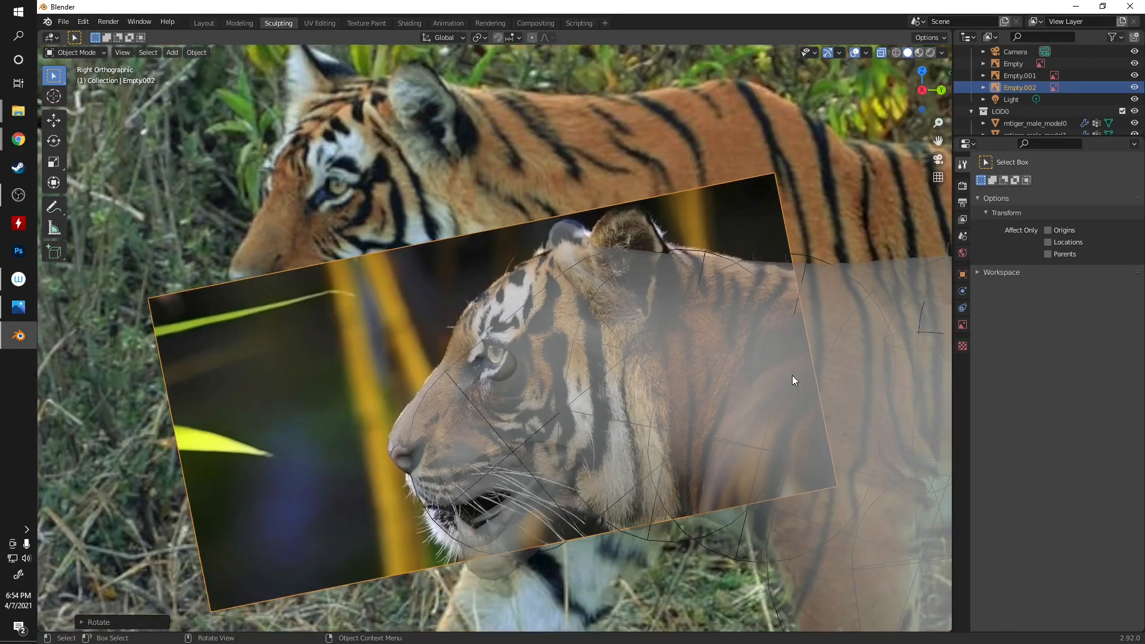
- Rotate the profile photo about 1.65° clockwise, shrink it slightly and realign it with the model's muzzle
{"action": "key", "text": "r"}
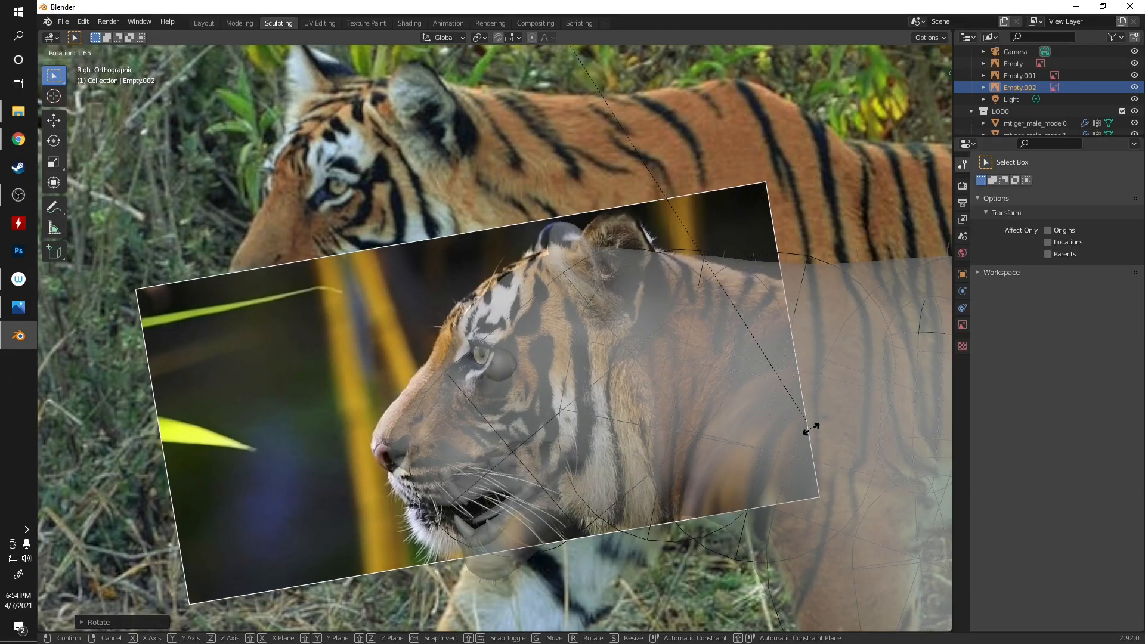
{"action": "left_click", "coordinate": [812, 429]}
{"action": "left_click_drag", "start_coordinate": [478, 395], "coordinate": [489, 407]}
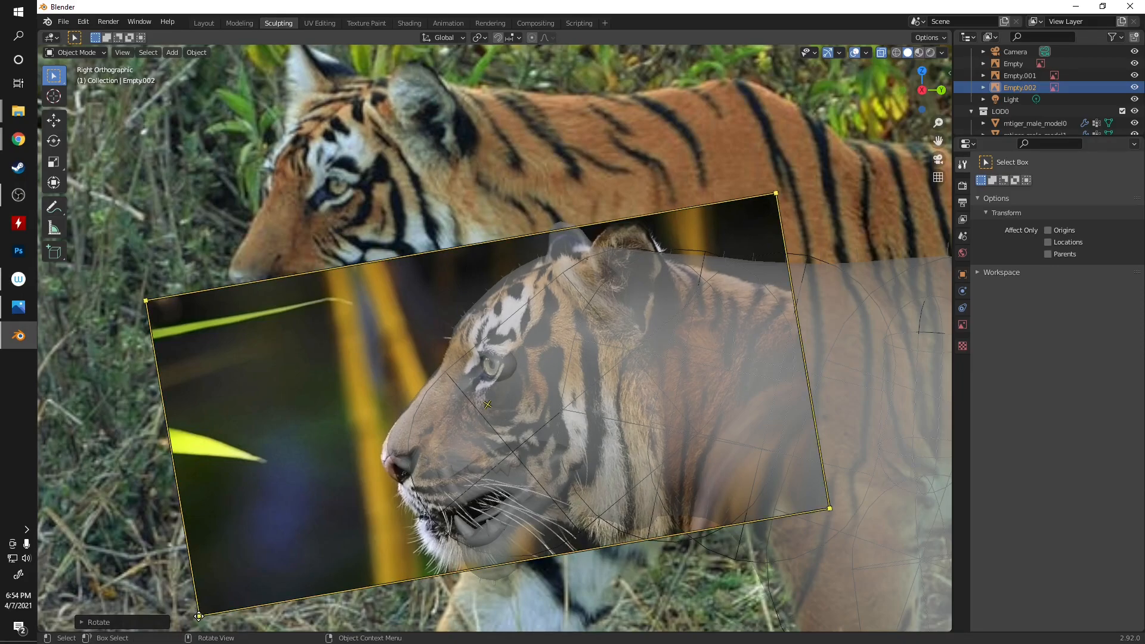
{"action": "left_click_drag", "start_coordinate": [201, 615], "coordinate": [210, 607]}
{"action": "left_click_drag", "start_coordinate": [499, 391], "coordinate": [489, 398]}
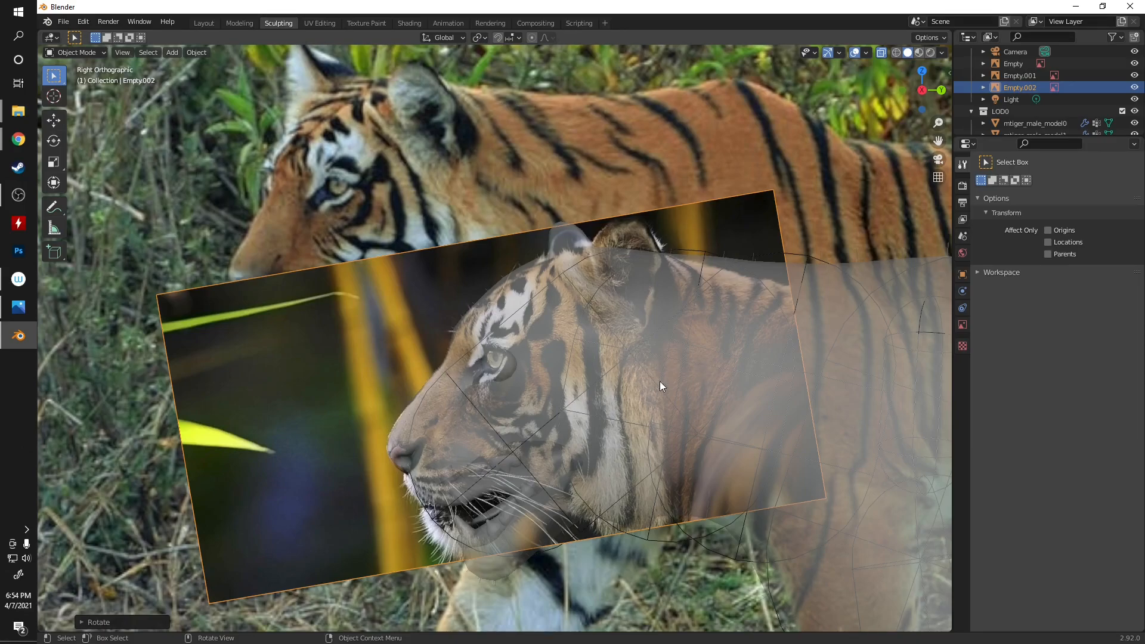
- Fine-tune the profile photo by rotating it about 0.87° counter-clockwise and shifting it slightly forward and down over the face
{"action": "key", "text": "r"}
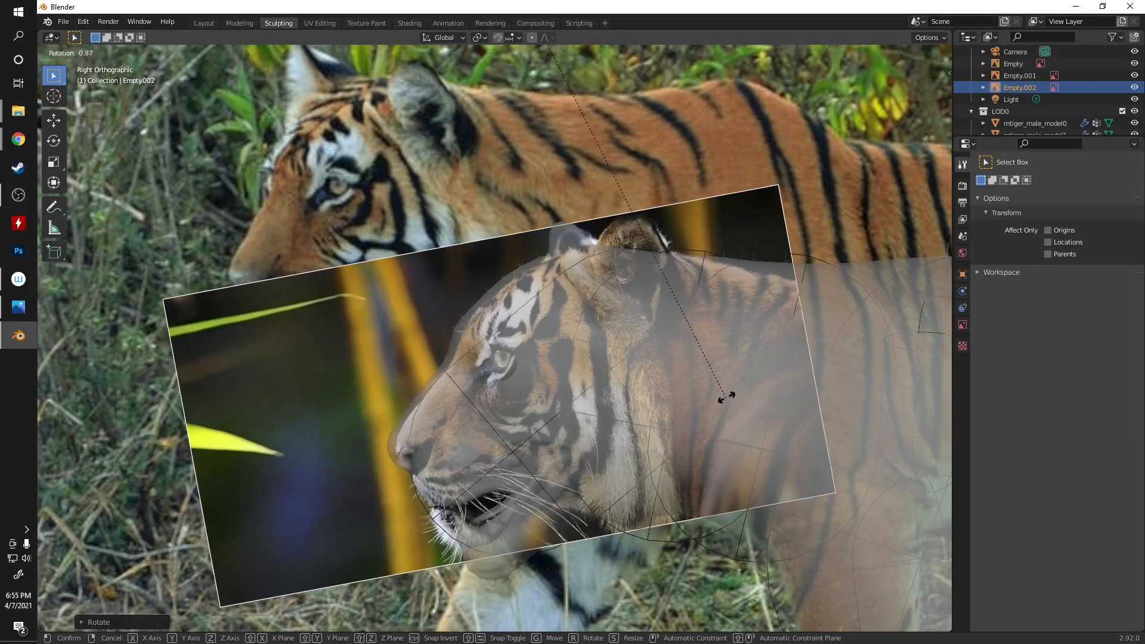
{"action": "left_click", "coordinate": [725, 396]}
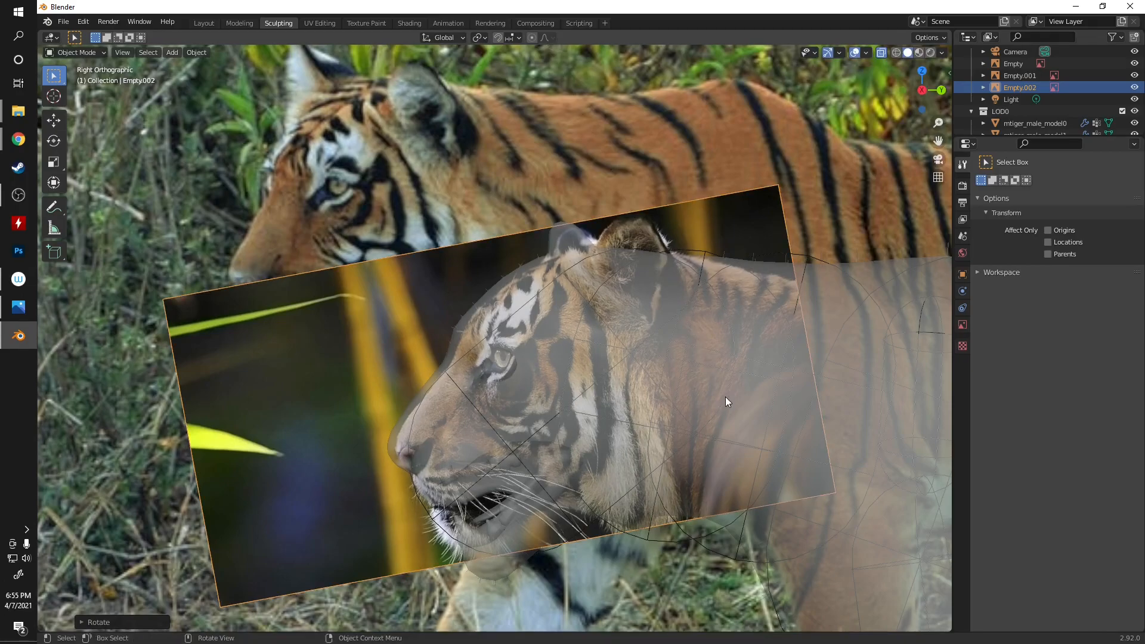
{"action": "key", "text": "g"}
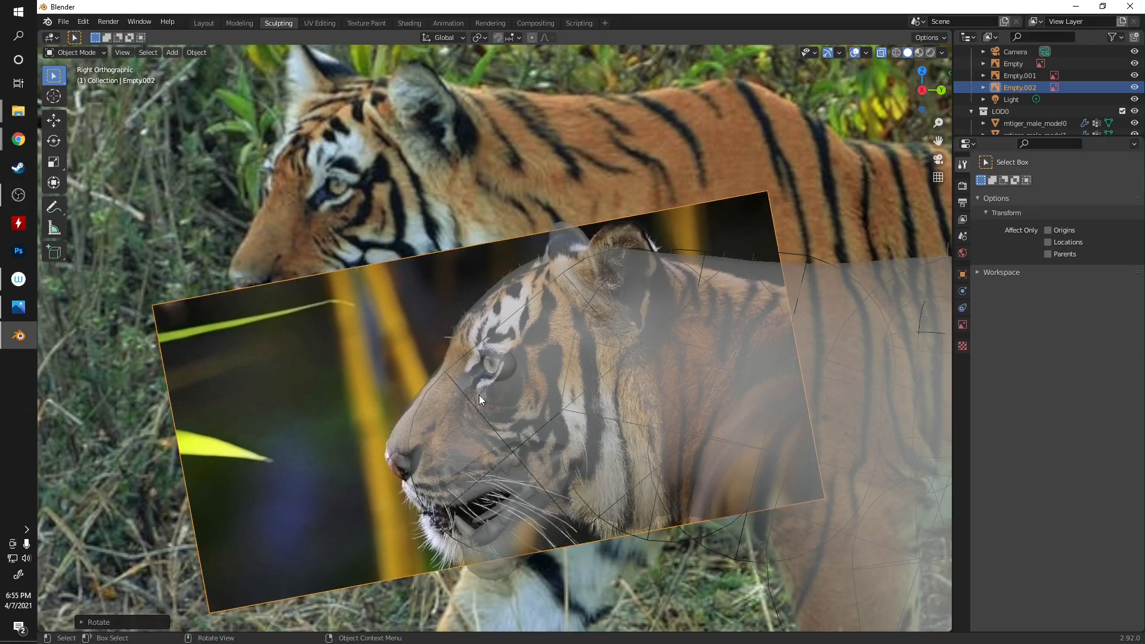
- Select mtiger_male_model0, return it to Sculpt Mode and close in on the snout profile
{"action": "left_click", "coordinate": [858, 313]}
{"action": "left_click", "coordinate": [835, 292]}
{"action": "left_click", "coordinate": [864, 278]}
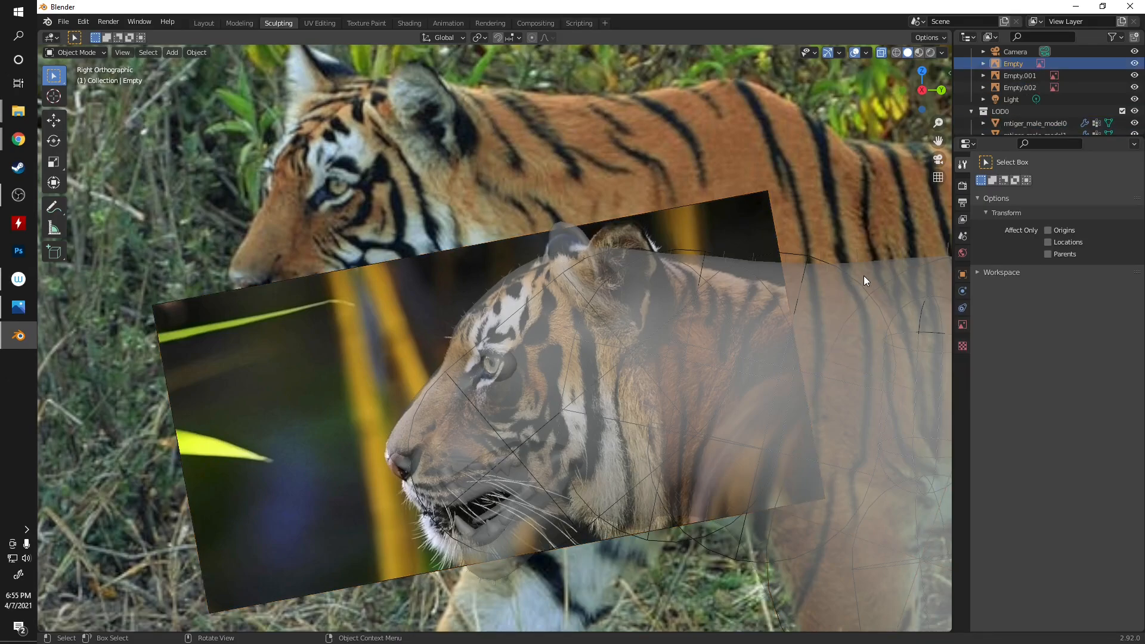
{"action": "left_click", "coordinate": [1034, 122]}
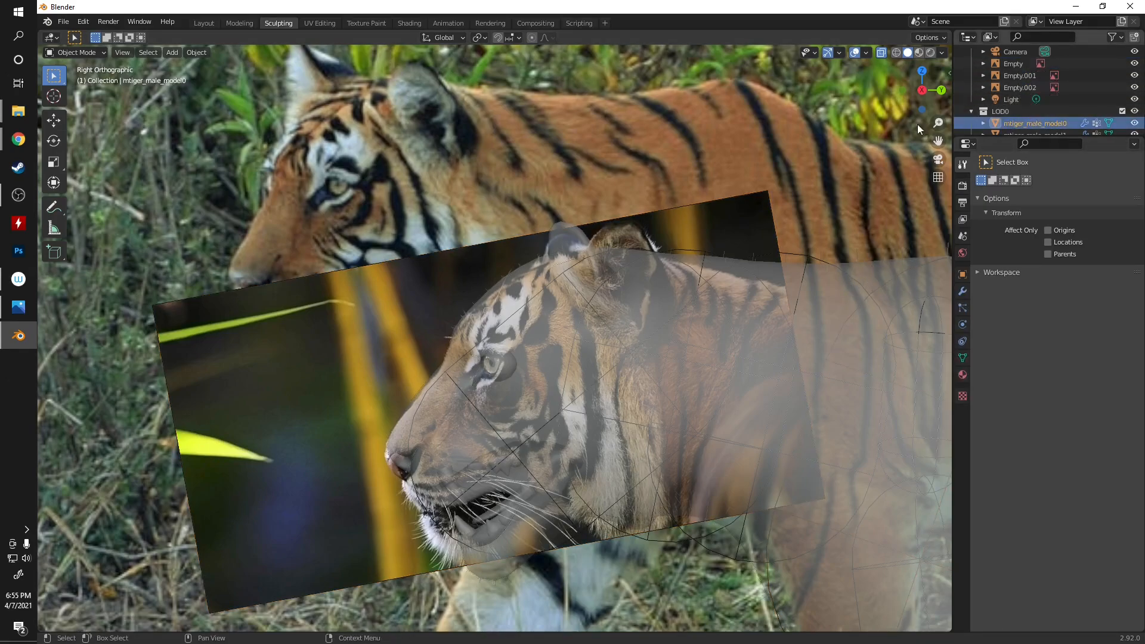
{"action": "left_click", "coordinate": [74, 52]}
{"action": "left_click", "coordinate": [77, 92]}
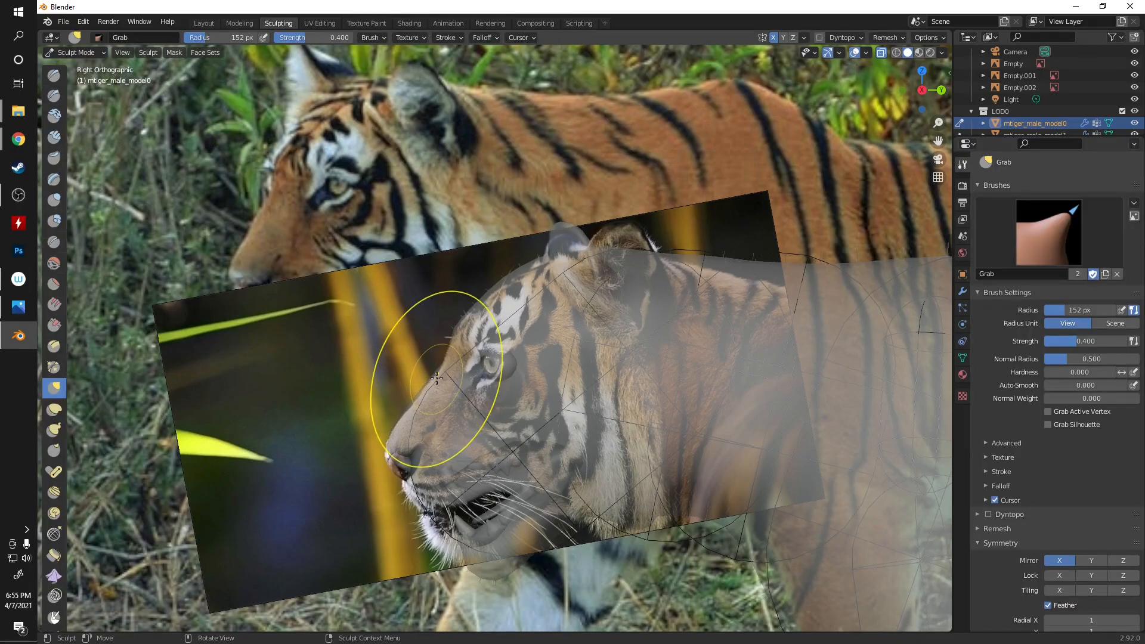
{"action": "scroll", "coordinate": [422, 370], "scroll_direction": "up", "scroll_amount": 3}
{"action": "mouse_move", "coordinate": [396, 346]}
{"action": "middle_mouse_down", "text": "shift"}
{"action": "mouse_move", "coordinate": [448, 223]}
{"action": "mouse_move", "coordinate": [376, 427]}
{"action": "middle_mouse_up", "text": "shift"}
{"action": "scroll", "coordinate": [422, 278], "scroll_direction": "up", "scroll_amount": 2}
{"action": "scroll", "coordinate": [415, 299], "scroll_direction": "up", "scroll_amount": 1}
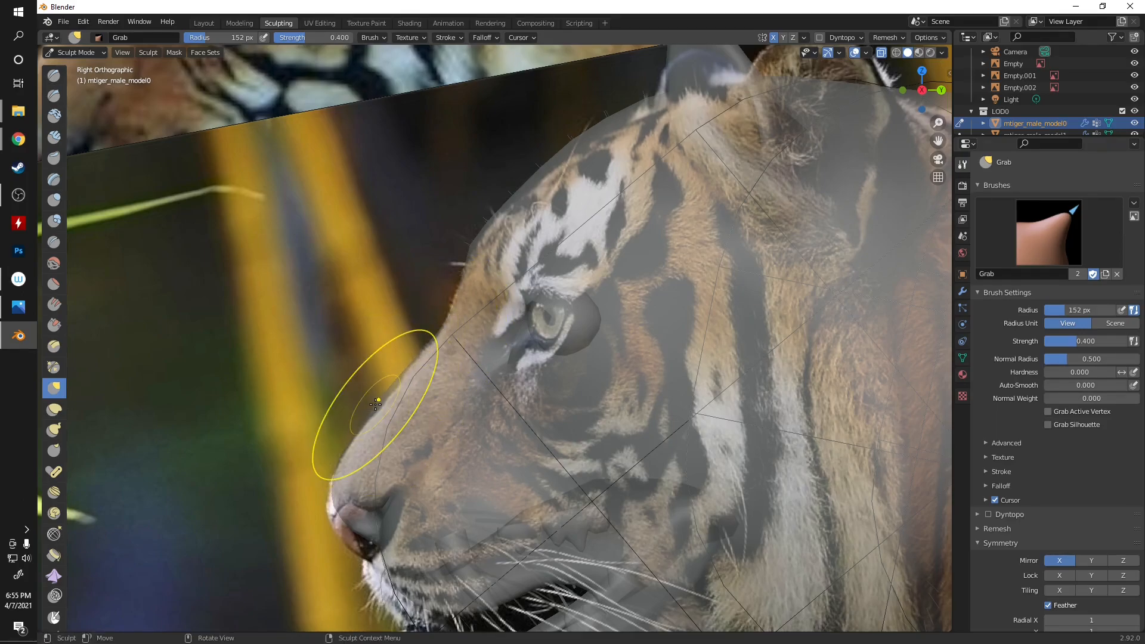
- Nudge the nose bridge inward, then with a 206 px Grab brush push the forehead outline down to match the profile photo
{"action": "left_click_drag", "start_coordinate": [398, 376], "coordinate": [403, 385]}
{"action": "middle_click_drag", "start_coordinate": [432, 276], "coordinate": [368, 378], "text": "shift"}
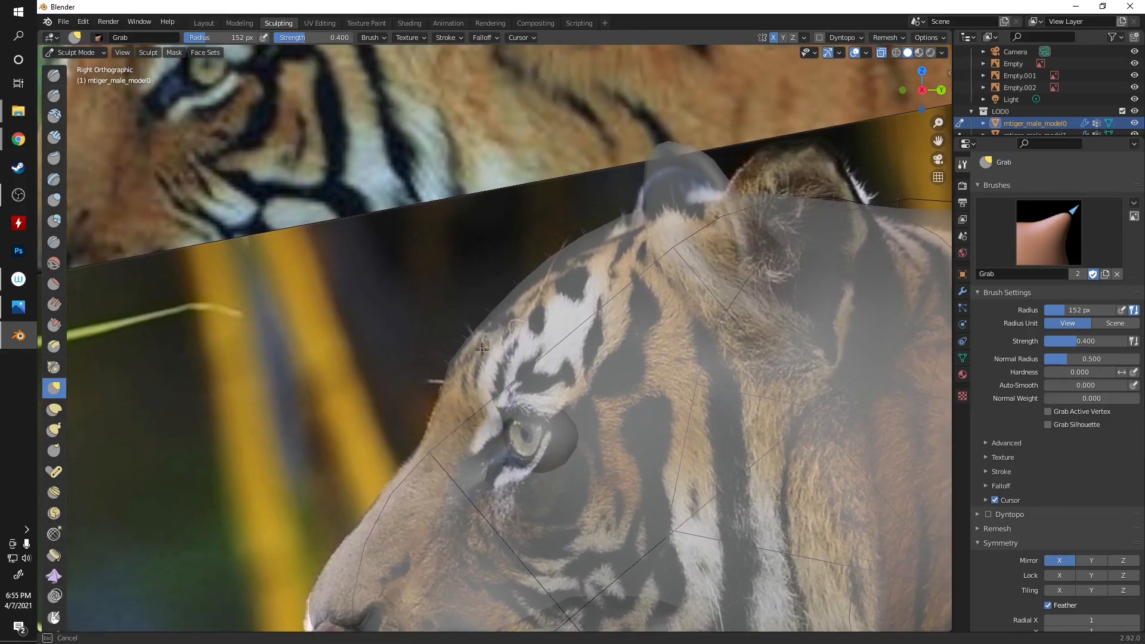
{"action": "key", "text": "bracketright"}
{"action": "key", "text": "bracketright"}
{"action": "key", "text": "bracketright"}
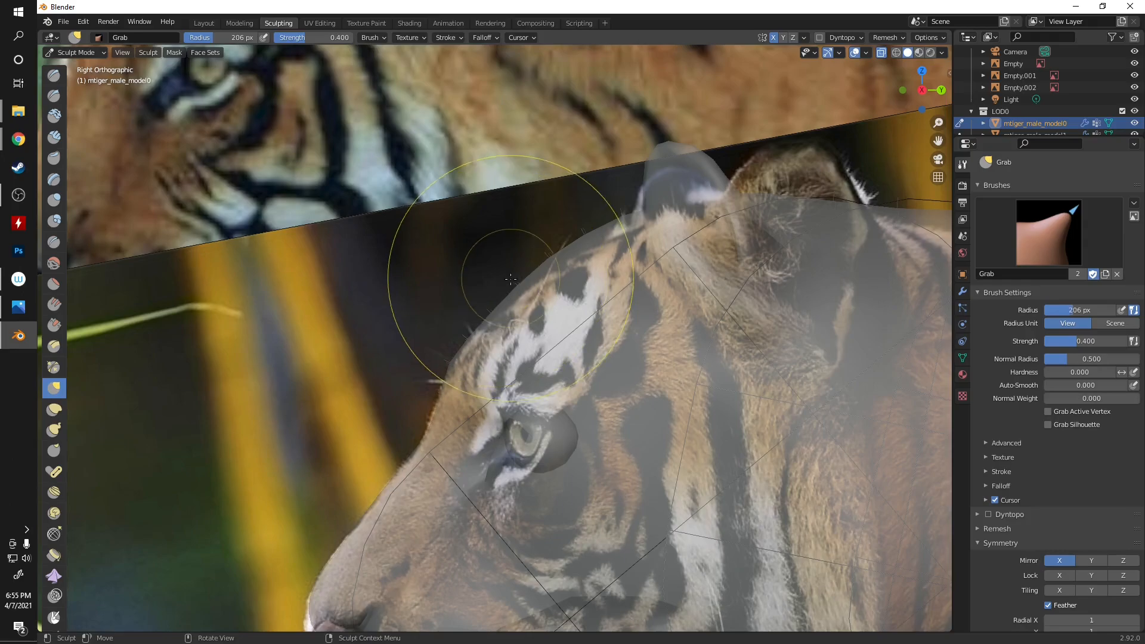
{"action": "left_click_drag", "start_coordinate": [539, 286], "coordinate": [540, 289]}
{"action": "left_click_drag", "start_coordinate": [573, 247], "coordinate": [580, 261]}
{"action": "mouse_move", "coordinate": [611, 225]}
{"action": "left_mouse_down"}
{"action": "mouse_move", "coordinate": [620, 239]}
{"action": "mouse_move", "coordinate": [639, 231]}
{"action": "mouse_move", "coordinate": [600, 249]}
{"action": "left_mouse_up"}
{"action": "left_click_drag", "start_coordinate": [524, 291], "coordinate": [526, 298]}
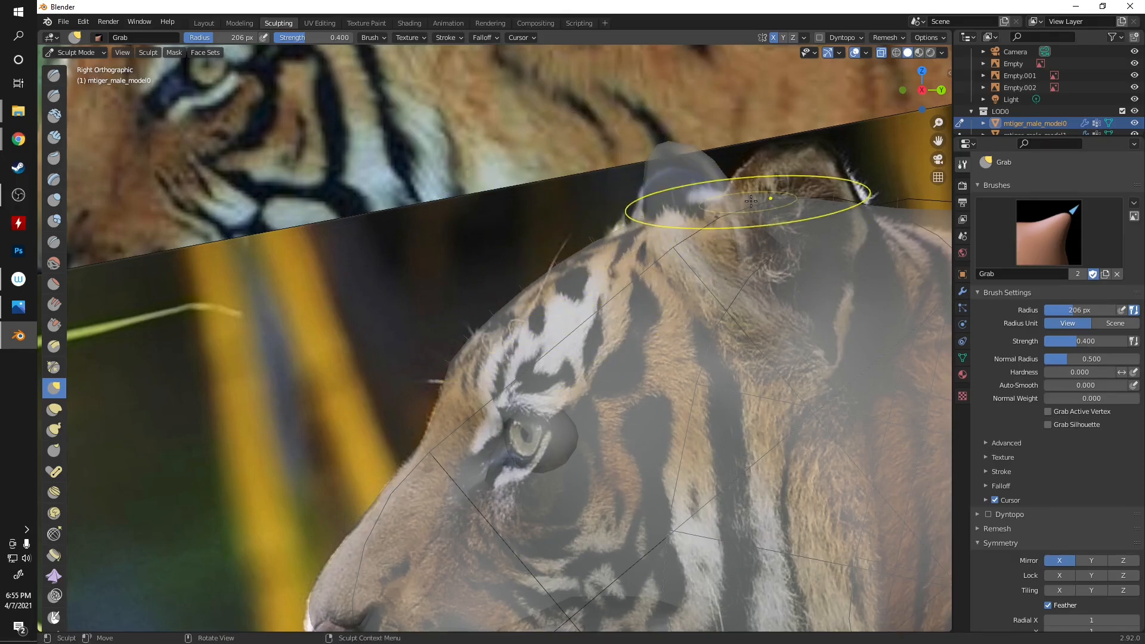
- Pull the nape behind the ears back and slightly down, then compare the head with the profile photo
{"action": "left_click_drag", "start_coordinate": [762, 201], "coordinate": [832, 213]}
{"action": "scroll", "coordinate": [776, 259], "scroll_direction": "down", "scroll_amount": 3}
{"action": "mouse_move", "coordinate": [508, 493]}
{"action": "middle_mouse_down", "text": "shift"}
{"action": "mouse_move", "coordinate": [362, 457]}
{"action": "mouse_move", "coordinate": [493, 283]}
{"action": "middle_mouse_up", "text": "shift"}
{"action": "scroll", "coordinate": [492, 283], "scroll_direction": "up", "scroll_amount": 3}
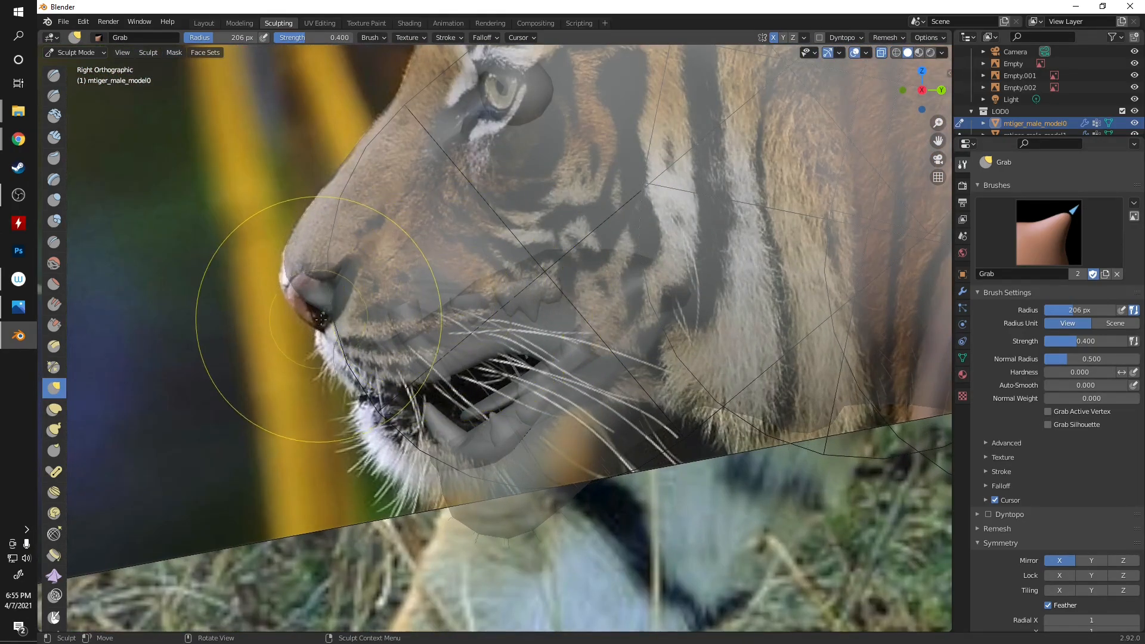
{"action": "middle_click_drag", "start_coordinate": [456, 222], "coordinate": [418, 490], "text": "shift"}
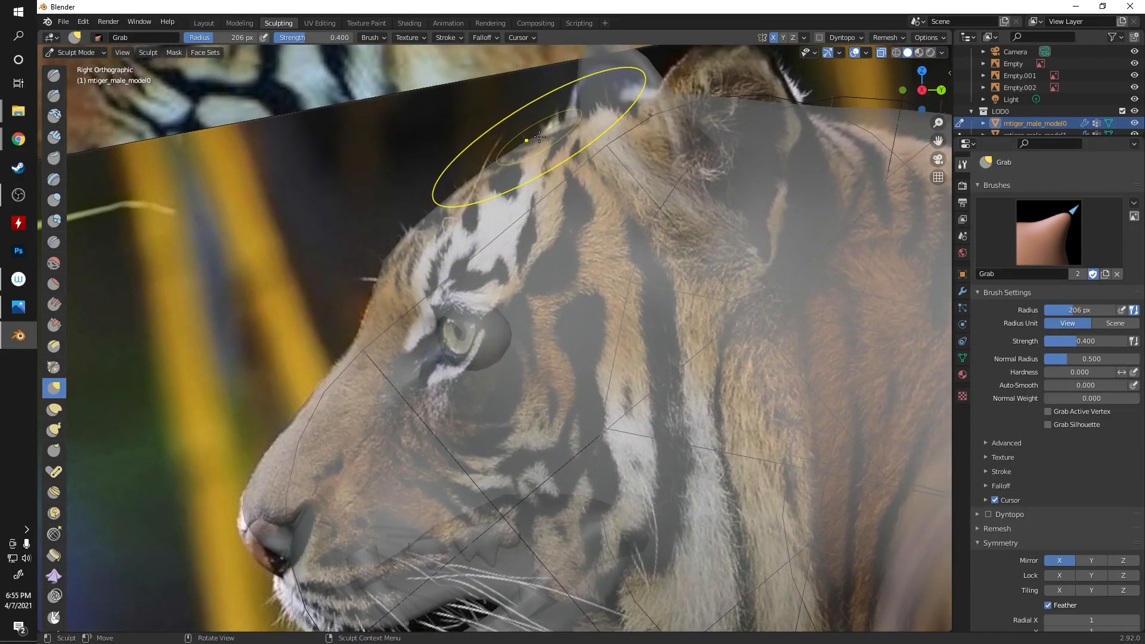
{"action": "scroll", "coordinate": [549, 281], "scroll_direction": "down", "scroll_amount": 2}
{"action": "middle_click_drag", "start_coordinate": [583, 340], "coordinate": [665, 211], "text": "shift"}
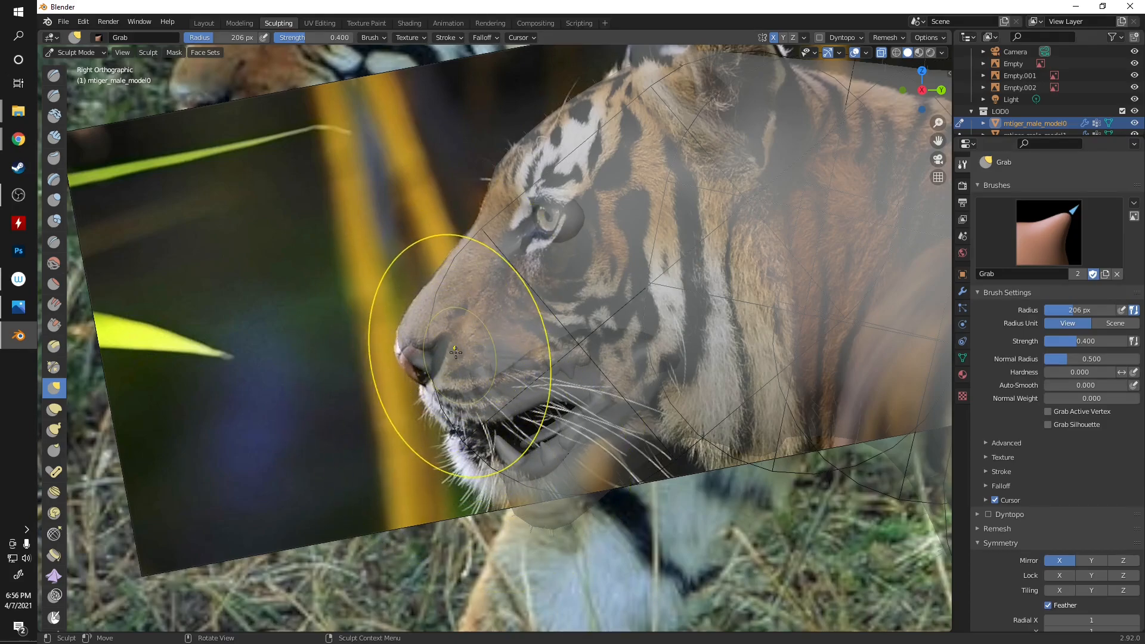
- Switch to Object Mode to turn off the see-through X-ray display, then return the model to Sculpt Mode
{"action": "left_click", "coordinate": [84, 51]}
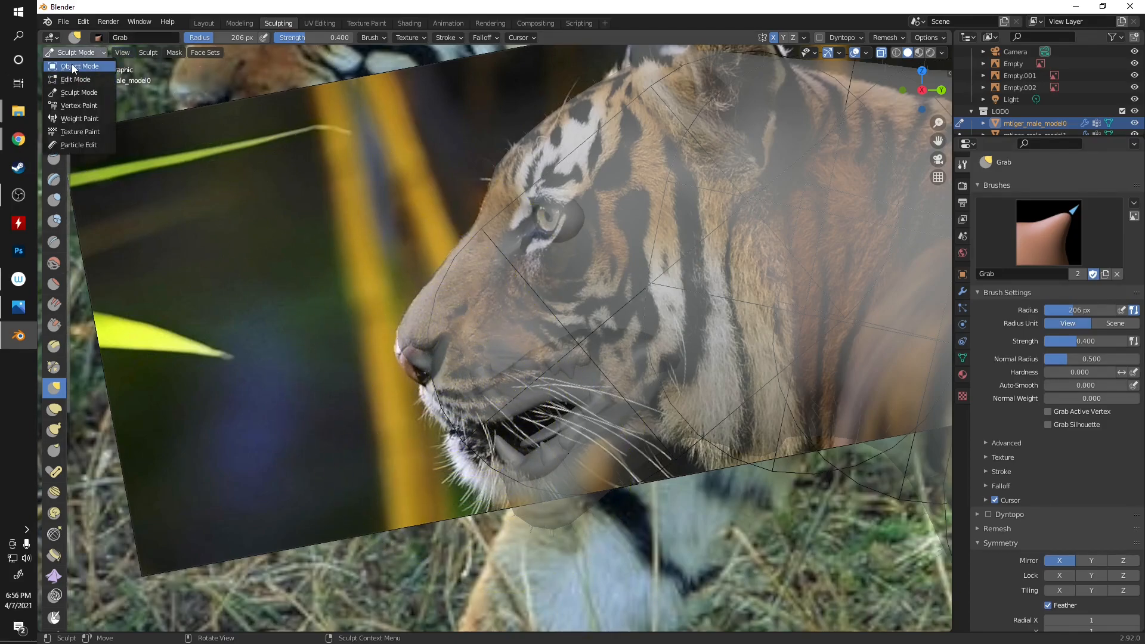
{"action": "left_click", "coordinate": [72, 63]}
{"action": "scroll", "coordinate": [782, 163], "scroll_direction": "down", "scroll_amount": 3}
{"action": "left_click", "coordinate": [883, 53]}
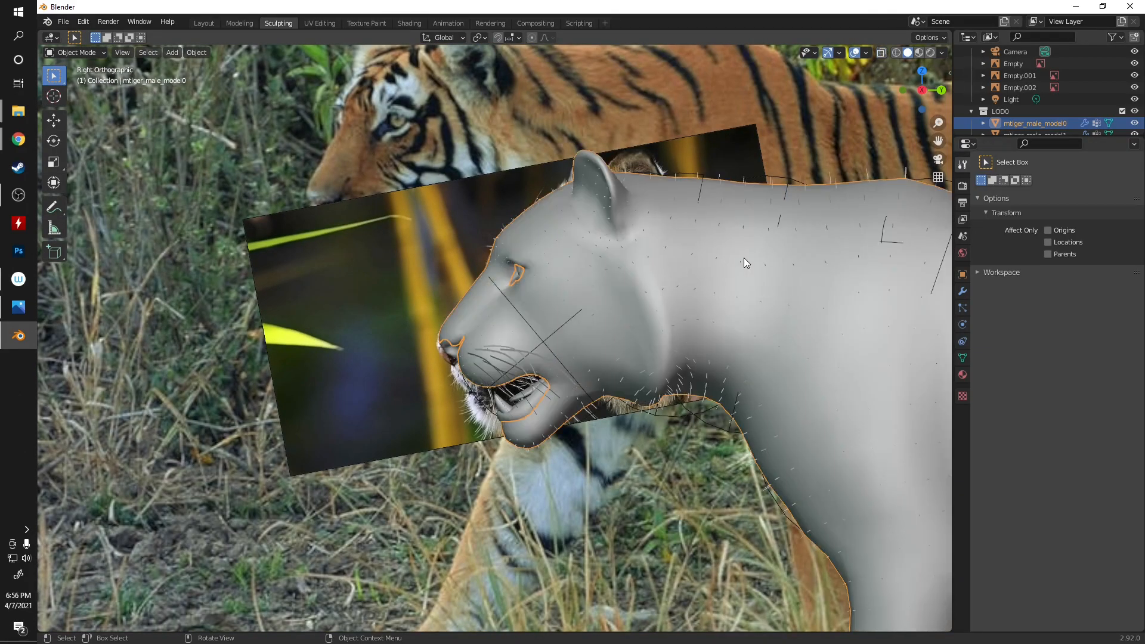
{"action": "left_click", "coordinate": [80, 53]}
{"action": "left_click", "coordinate": [70, 90]}
- In the right side view, lift the chin slightly and pull the rear jawline and lower cheek ruff backward
{"action": "mouse_move", "coordinate": [334, 251]}
{"action": "middle_mouse_down"}
{"action": "mouse_move", "coordinate": [410, 322]}
{"action": "mouse_move", "coordinate": [370, 311]}
{"action": "mouse_move", "coordinate": [394, 364]}
{"action": "mouse_move", "coordinate": [417, 334]}
{"action": "mouse_move", "coordinate": [647, 311]}
{"action": "middle_mouse_up"}
{"action": "middle_click_drag", "start_coordinate": [472, 330], "coordinate": [832, 68]}
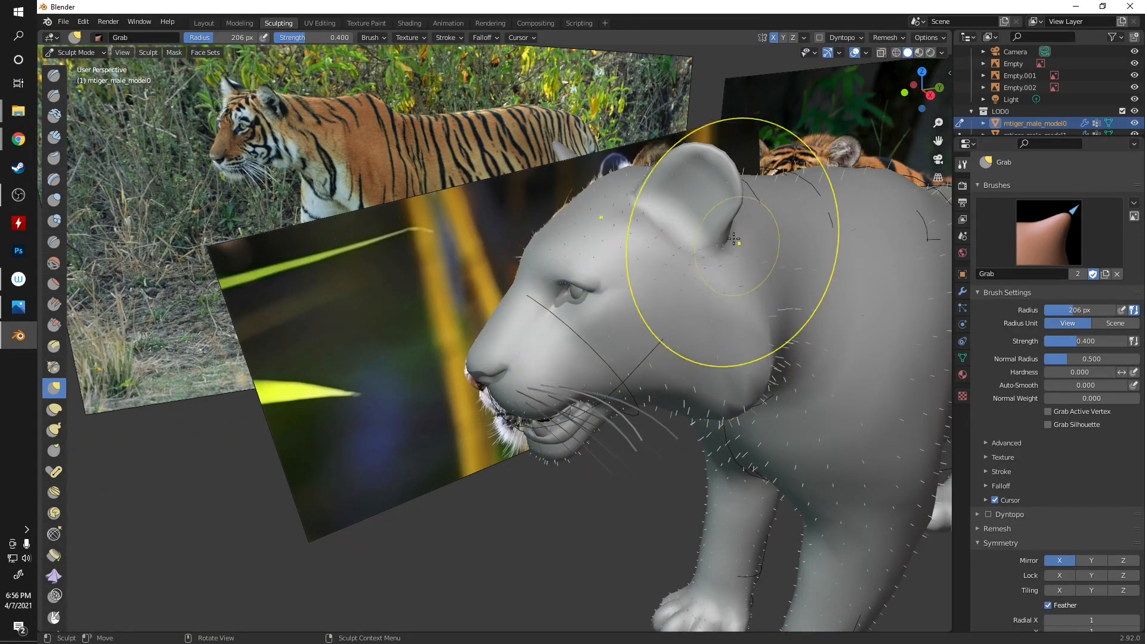
{"action": "middle_click_drag", "start_coordinate": [655, 304], "coordinate": [427, 198]}
{"action": "mouse_move", "coordinate": [530, 243]}
{"action": "middle_mouse_down", "text": "shift"}
{"action": "mouse_move", "coordinate": [334, 145]}
{"action": "mouse_move", "coordinate": [294, 249]}
{"action": "mouse_move", "coordinate": [460, 287]}
{"action": "mouse_move", "coordinate": [516, 285]}
{"action": "middle_mouse_up", "text": "shift"}
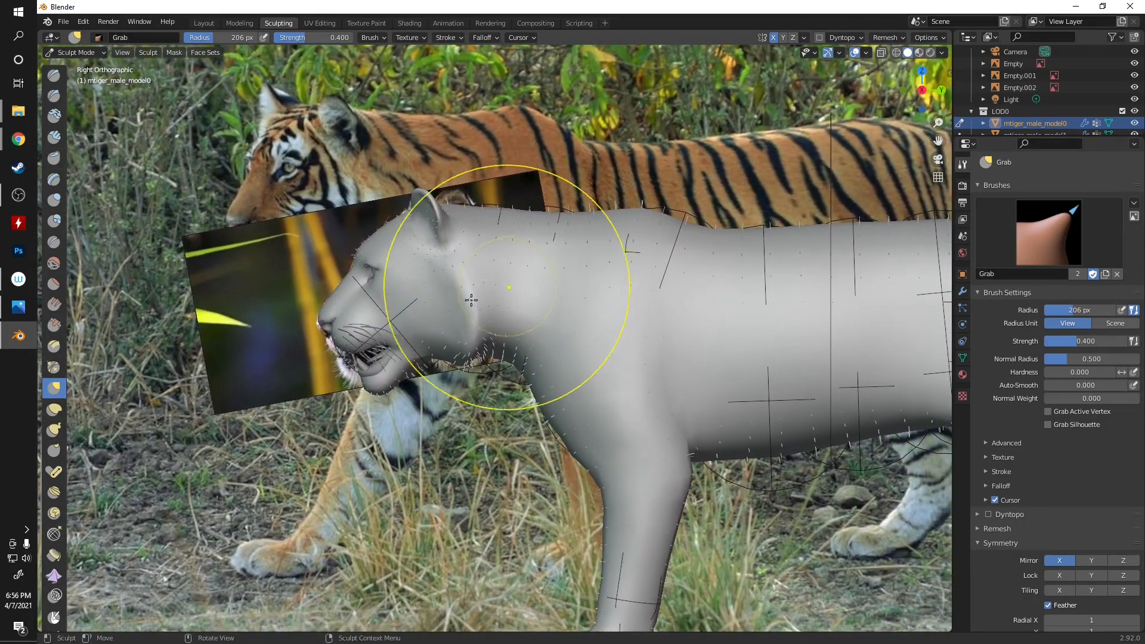
{"action": "scroll", "coordinate": [435, 304], "scroll_direction": "up", "scroll_amount": 3}
{"action": "scroll", "coordinate": [436, 304], "scroll_direction": "up", "scroll_amount": 1}
{"action": "mouse_move", "coordinate": [291, 442]}
{"action": "middle_mouse_down", "text": "shift"}
{"action": "mouse_move", "coordinate": [283, 430]}
{"action": "mouse_move", "coordinate": [470, 330]}
{"action": "middle_mouse_up", "text": "shift"}
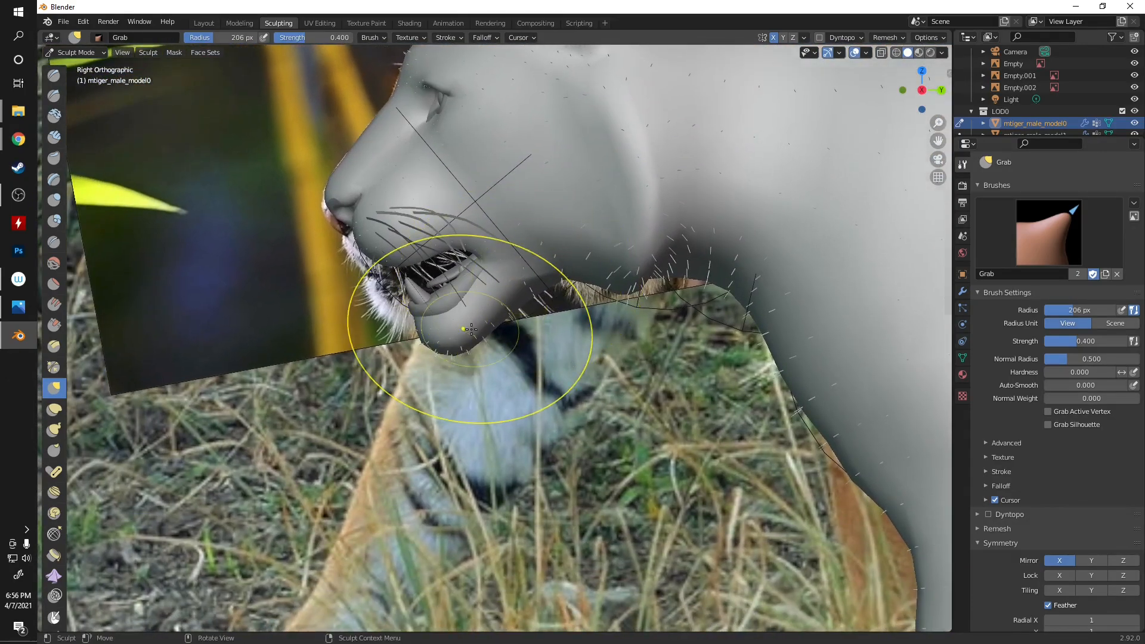
{"action": "scroll", "coordinate": [470, 330], "scroll_direction": "up", "scroll_amount": 3}
{"action": "left_click_drag", "start_coordinate": [427, 360], "coordinate": [432, 348]}
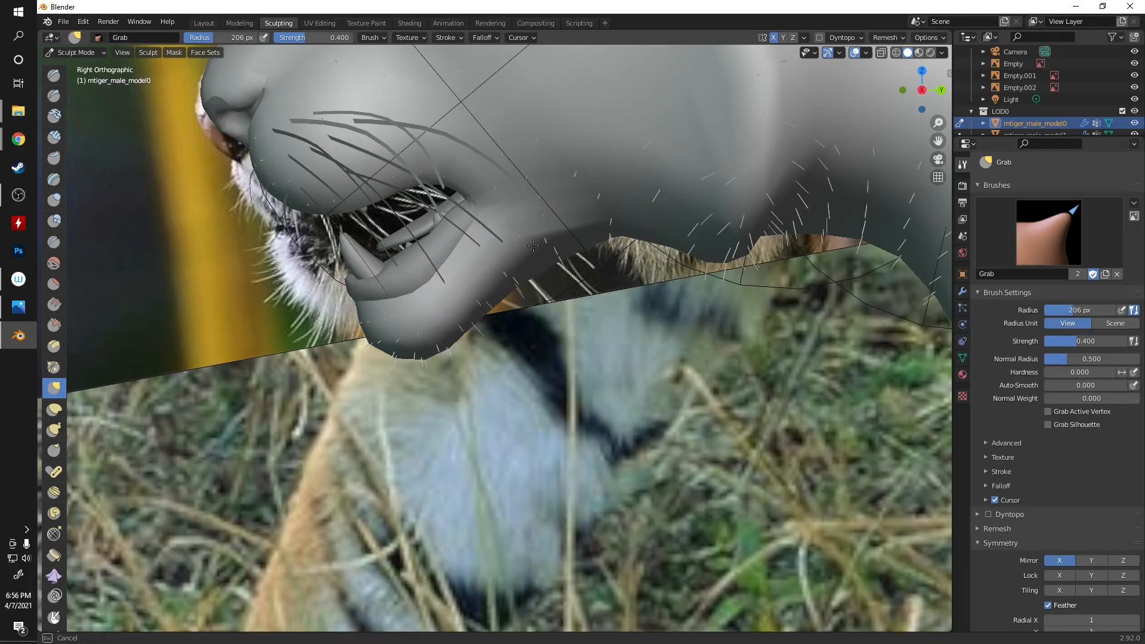
{"action": "left_click_drag", "start_coordinate": [499, 192], "coordinate": [481, 199]}
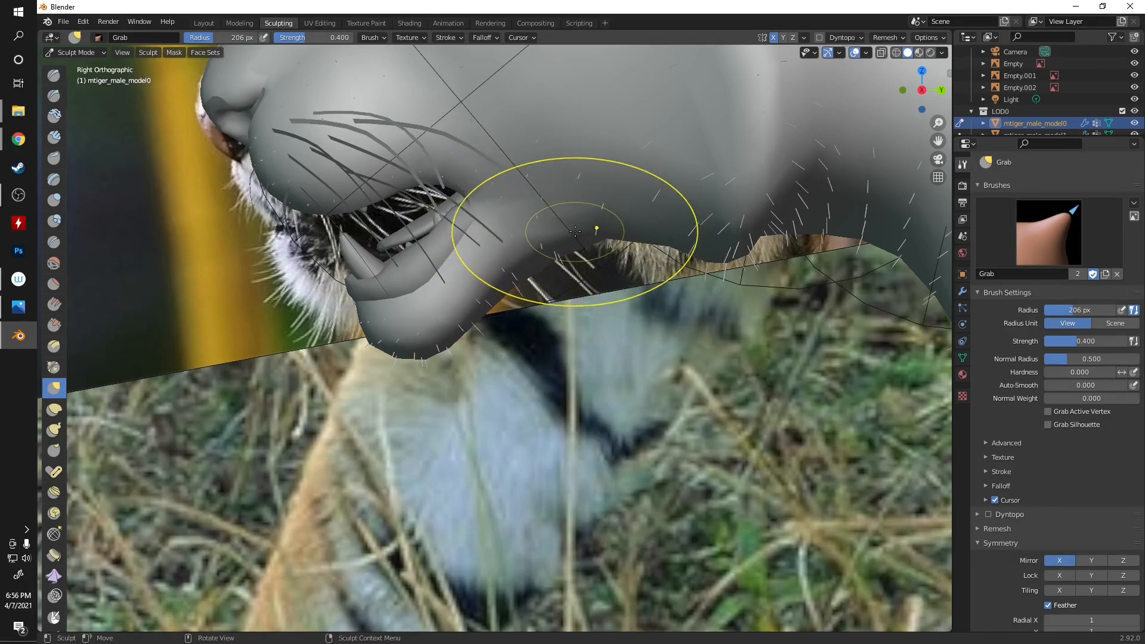
{"action": "left_click_drag", "start_coordinate": [551, 186], "coordinate": [594, 215]}
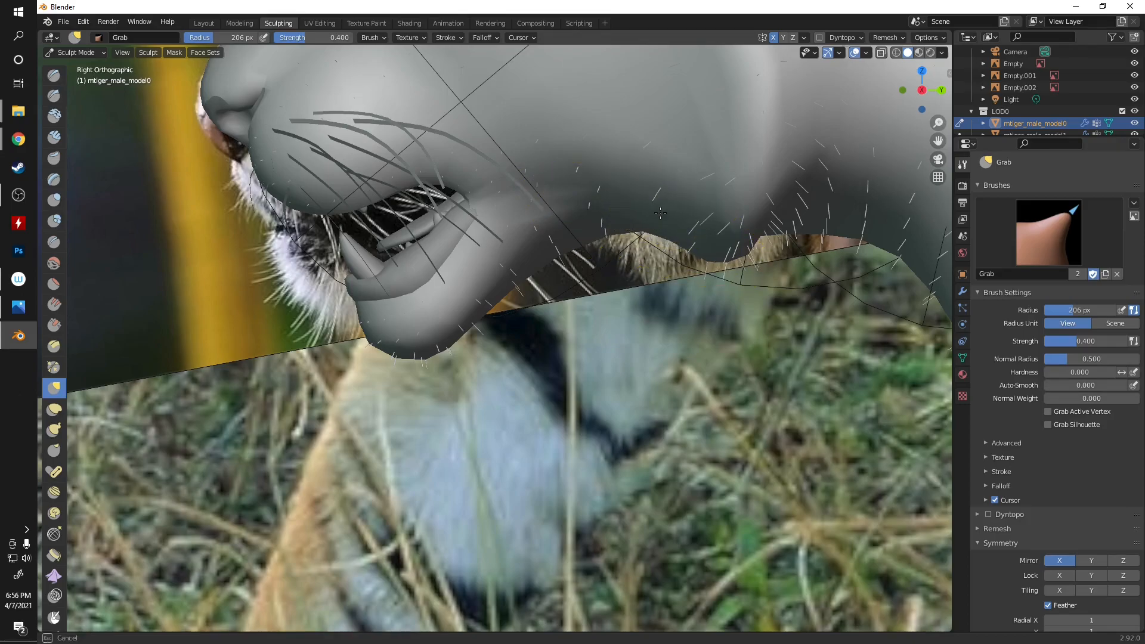
{"action": "mouse_move", "coordinate": [703, 249]}
{"action": "left_mouse_down"}
{"action": "mouse_move", "coordinate": [737, 254]}
{"action": "mouse_move", "coordinate": [759, 220]}
{"action": "left_mouse_up"}
- Raise the upper outline of the neck between the ears and shoulders slightly in the side view
{"action": "scroll", "coordinate": [735, 156], "scroll_direction": "down", "scroll_amount": 3}
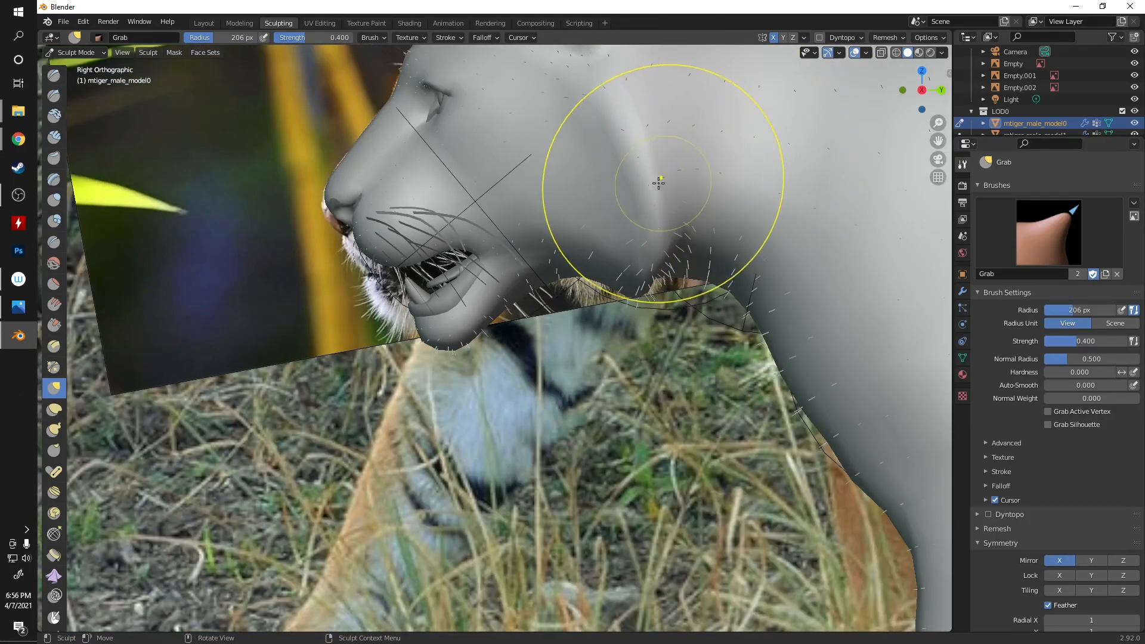
{"action": "scroll", "coordinate": [604, 155], "scroll_direction": "down", "scroll_amount": 1}
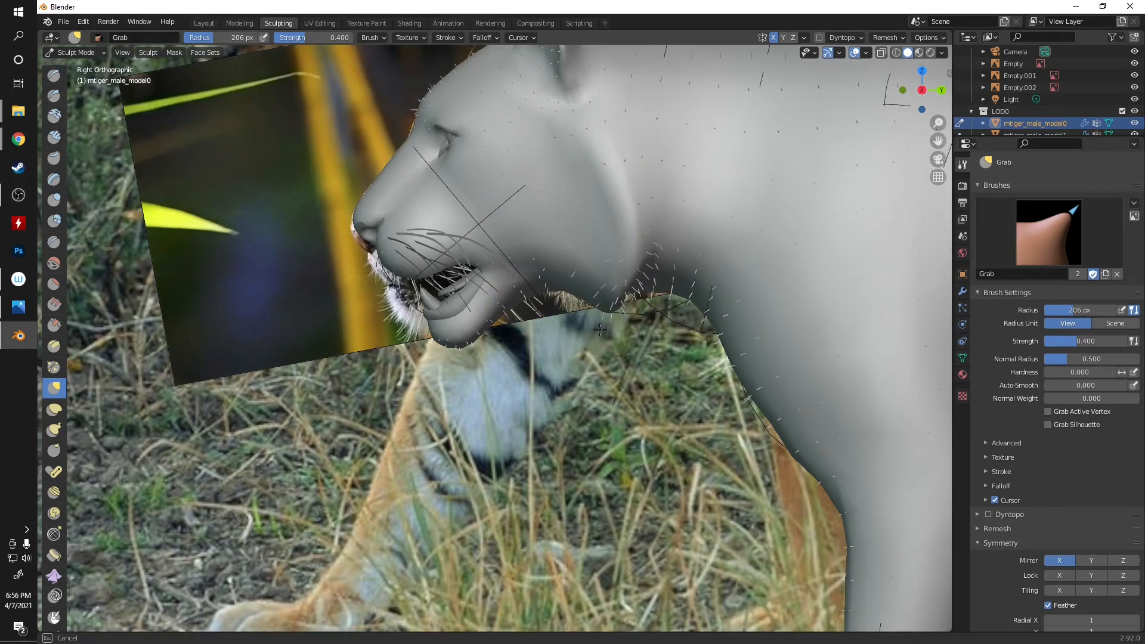
{"action": "scroll", "coordinate": [645, 307], "scroll_direction": "down", "scroll_amount": 1}
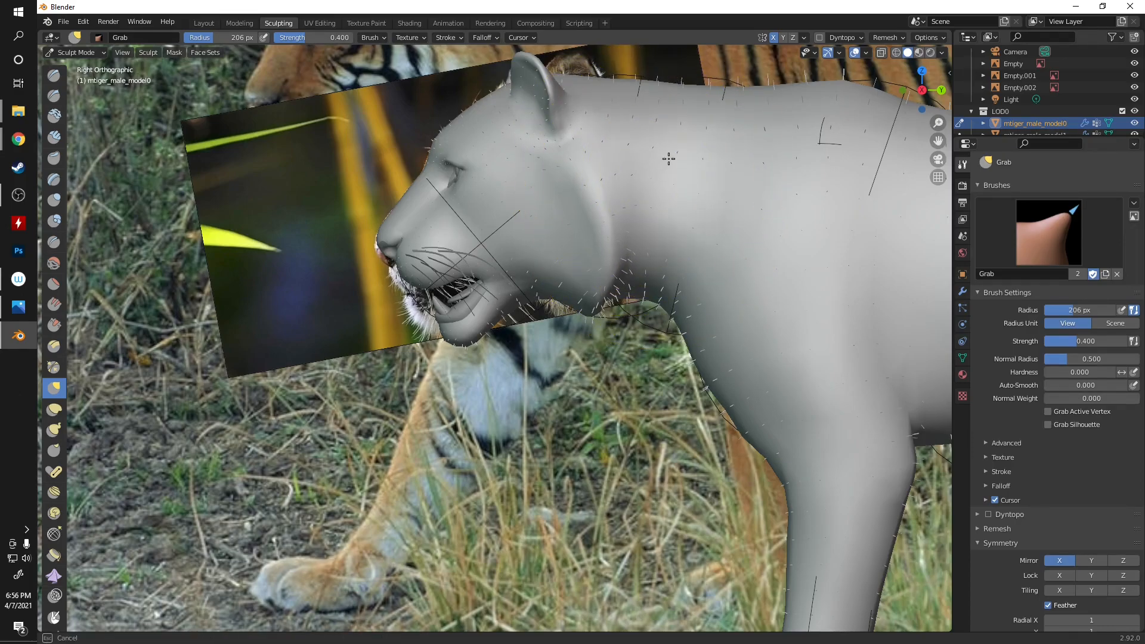
{"action": "scroll", "coordinate": [716, 179], "scroll_direction": "down", "scroll_amount": 1}
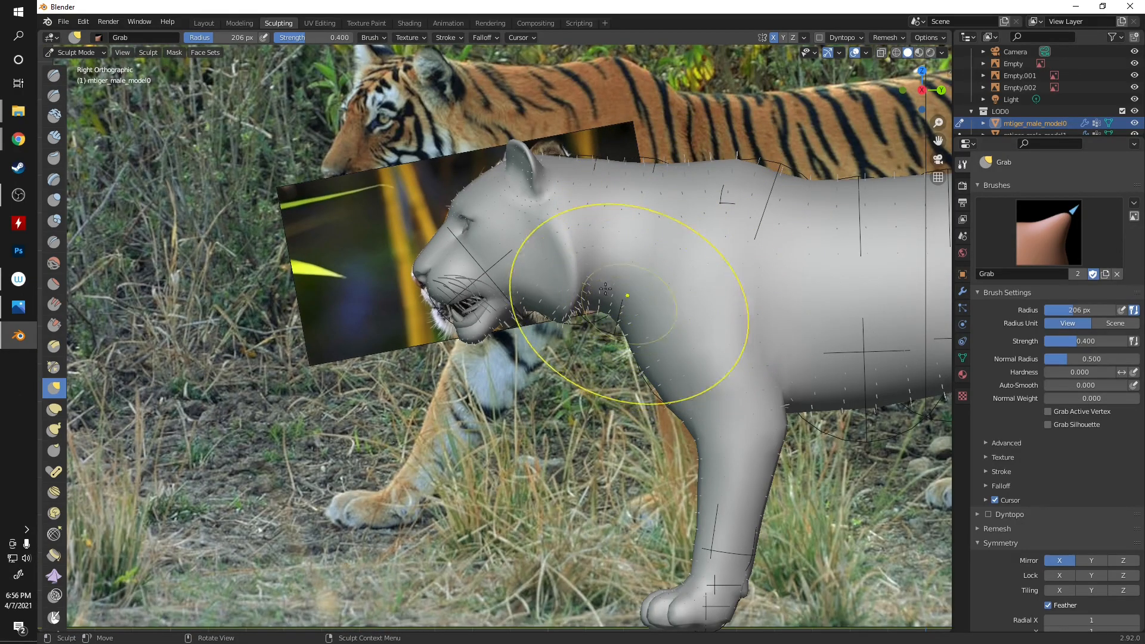
{"action": "middle_click_drag", "start_coordinate": [666, 315], "coordinate": [448, 327], "text": "shift"}
{"action": "scroll", "coordinate": [448, 327], "scroll_direction": "down", "scroll_amount": 3}
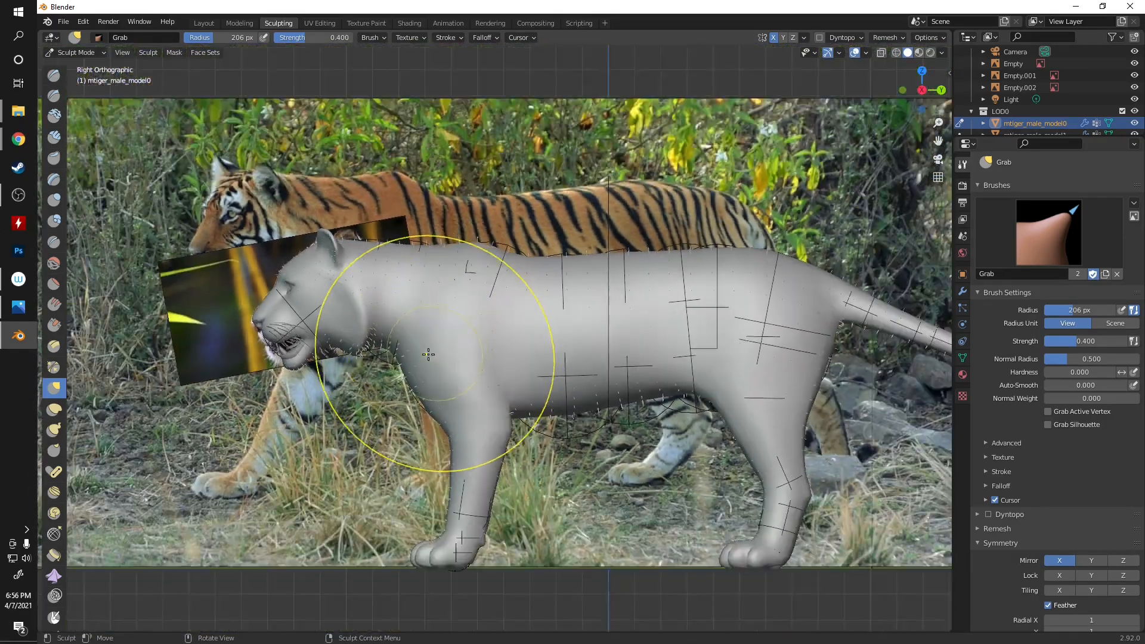
{"action": "scroll", "coordinate": [338, 364], "scroll_direction": "up", "scroll_amount": 2}
{"action": "scroll", "coordinate": [338, 364], "scroll_direction": "up", "scroll_amount": 4}
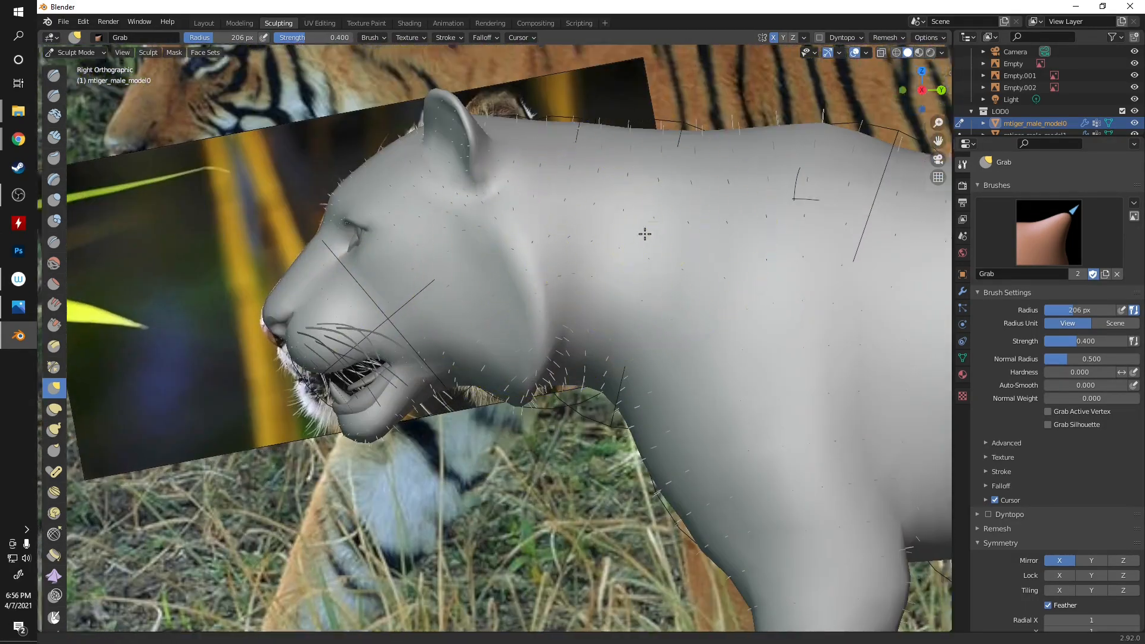
{"action": "middle_click_drag", "start_coordinate": [645, 234], "coordinate": [354, 334], "text": "shift"}
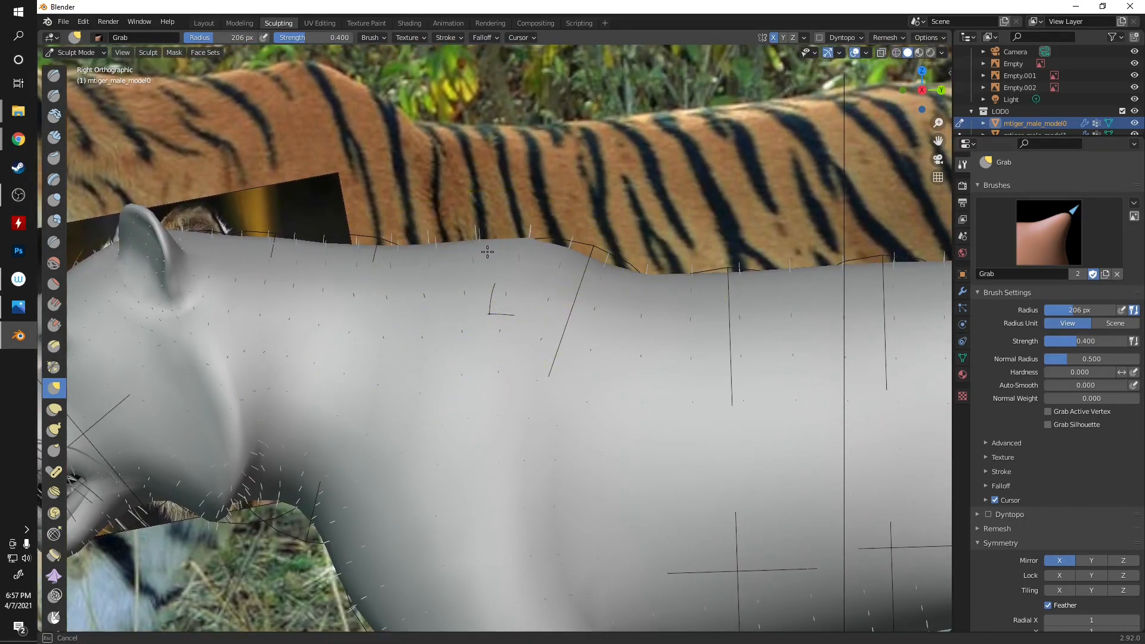
{"action": "left_click_drag", "start_coordinate": [449, 296], "coordinate": [442, 263]}
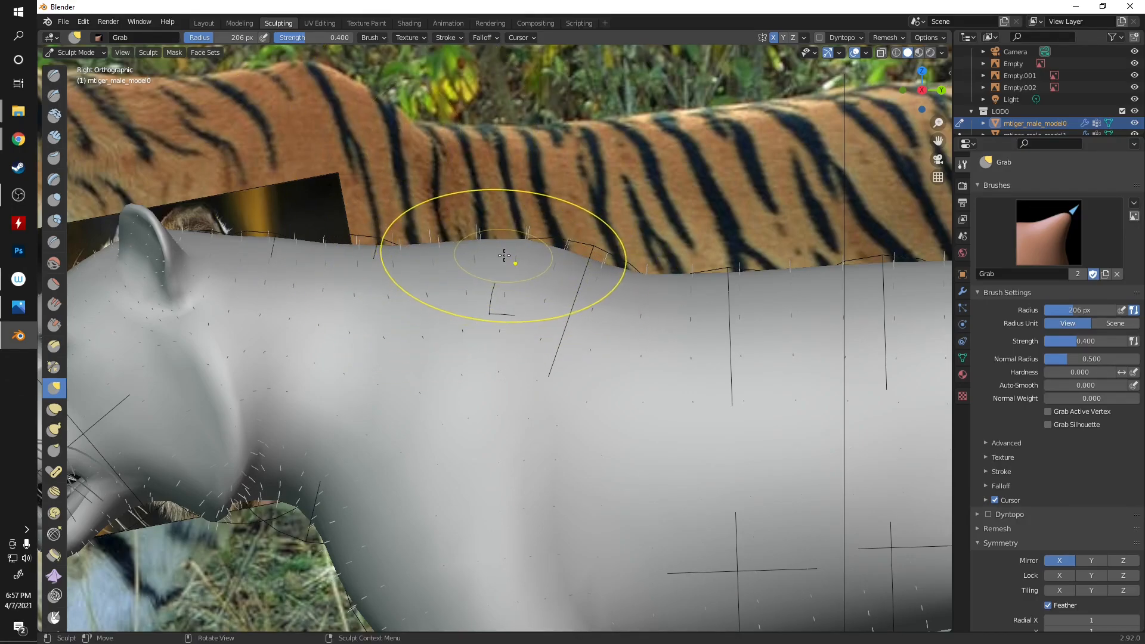
{"action": "left_click_drag", "start_coordinate": [357, 249], "coordinate": [358, 244]}
- Reshape the brow and the top of the nose bridge to follow the profile photo's outline
{"action": "scroll", "coordinate": [459, 325], "scroll_direction": "down", "scroll_amount": 2}
{"action": "middle_click_drag", "start_coordinate": [440, 342], "coordinate": [776, 282], "text": "shift"}
{"action": "scroll", "coordinate": [495, 283], "scroll_direction": "up", "scroll_amount": 3}
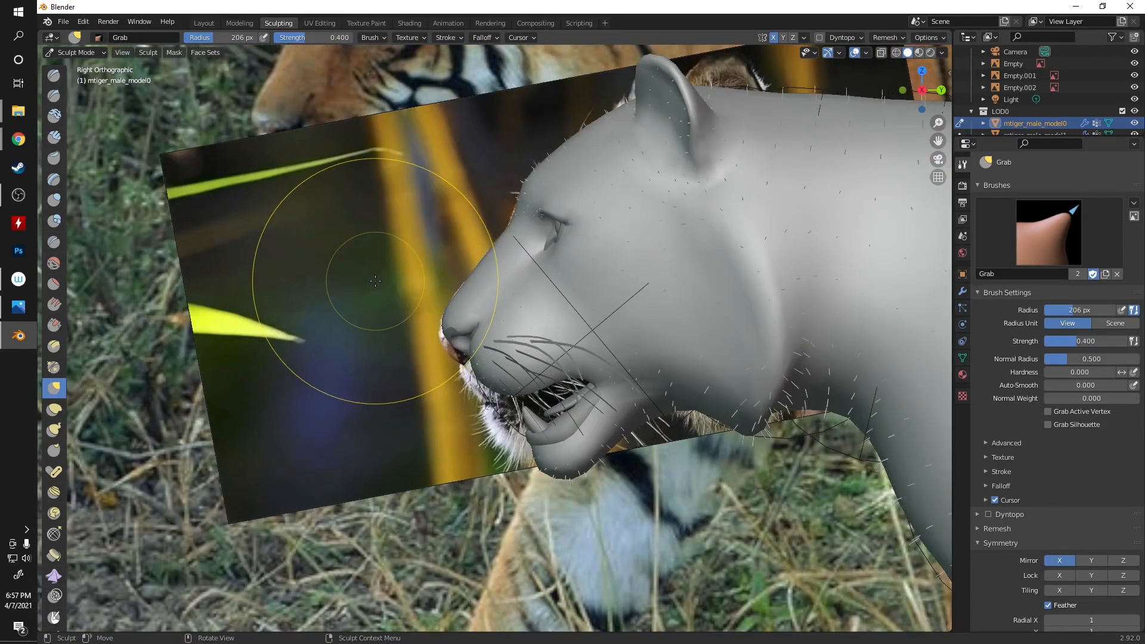
{"action": "scroll", "coordinate": [375, 281], "scroll_direction": "up", "scroll_amount": 3}
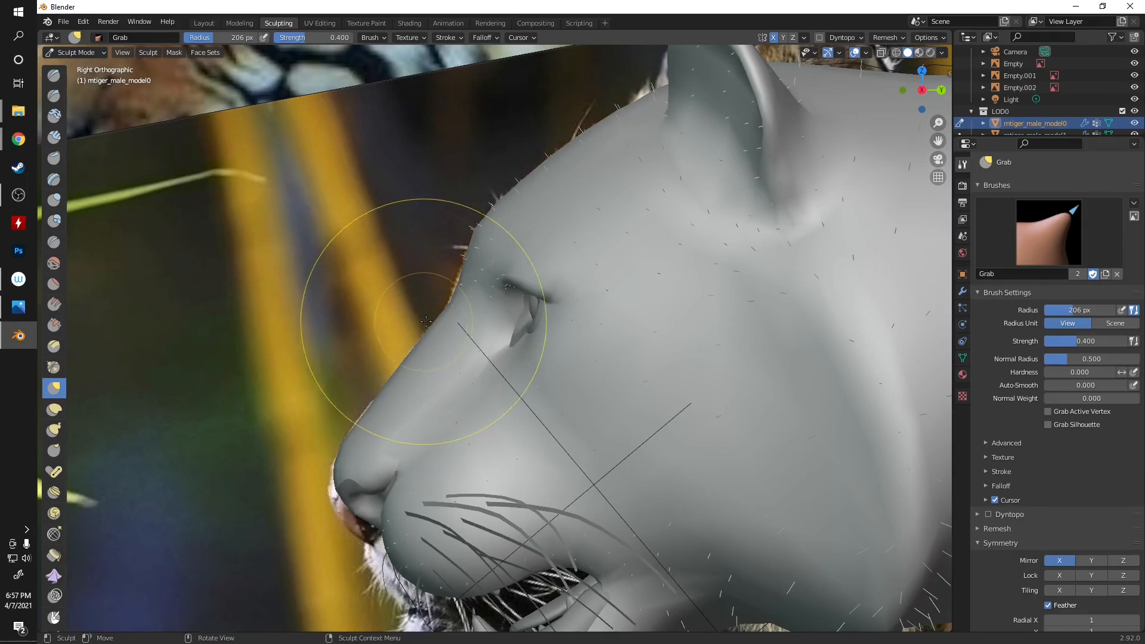
{"action": "left_click_drag", "start_coordinate": [412, 286], "coordinate": [437, 329]}
{"action": "left_click_drag", "start_coordinate": [460, 279], "coordinate": [464, 274]}
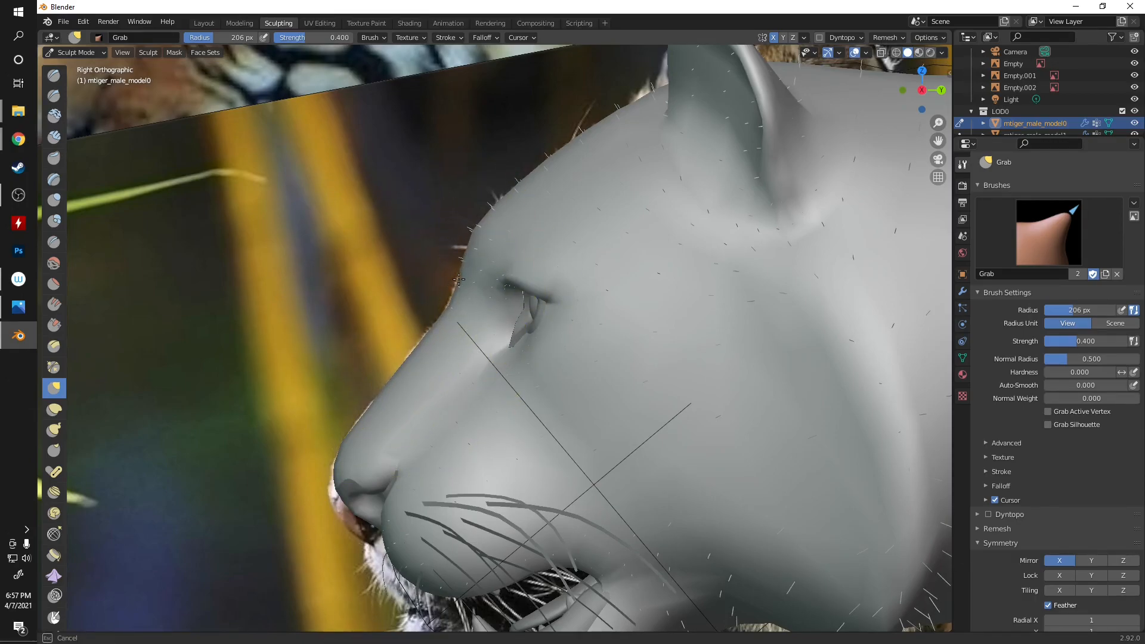
{"action": "left_click_drag", "start_coordinate": [461, 266], "coordinate": [491, 235]}
- Reduce the Grab brush radius to 149 px and press the forehead and crown outline slightly down toward the photo
{"action": "key", "text": "bracketleft"}
{"action": "key", "text": "bracketleft"}
{"action": "key", "text": "bracketleft"}
{"action": "left_click_drag", "start_coordinate": [533, 172], "coordinate": [542, 179]}
{"action": "left_click_drag", "start_coordinate": [561, 152], "coordinate": [568, 160]}
{"action": "left_click_drag", "start_coordinate": [603, 123], "coordinate": [607, 133]}
- Nudge the nose bridge back, adjust the side of the muzzle and pull the cheek behind the mouth down and back
{"action": "left_click_drag", "start_coordinate": [464, 305], "coordinate": [468, 308]}
{"action": "left_click_drag", "start_coordinate": [535, 420], "coordinate": [554, 411]}
{"action": "mouse_move", "coordinate": [603, 449]}
{"action": "left_mouse_down"}
{"action": "mouse_move", "coordinate": [633, 450]}
{"action": "mouse_move", "coordinate": [647, 519]}
{"action": "left_mouse_up"}
{"action": "mouse_move", "coordinate": [657, 486]}
{"action": "middle_mouse_down", "text": "shift"}
{"action": "mouse_move", "coordinate": [623, 358]}
{"action": "mouse_move", "coordinate": [630, 282]}
{"action": "middle_mouse_up", "text": "shift"}
{"action": "scroll", "coordinate": [630, 282], "scroll_direction": "down", "scroll_amount": 3}
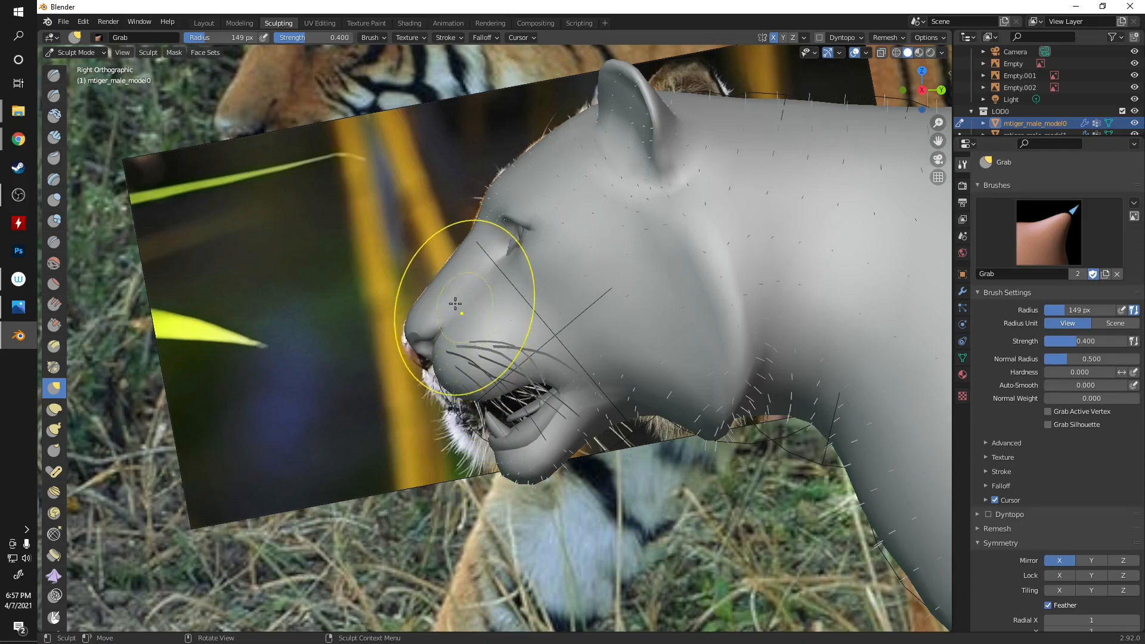
- Reshape the ear and its base, then pull the throat and the rear cheek ruff upward in the side view
{"action": "scroll", "coordinate": [432, 290], "scroll_direction": "up", "scroll_amount": 2}
{"action": "middle_click_drag", "start_coordinate": [463, 291], "coordinate": [171, 446], "text": "shift"}
{"action": "mouse_move", "coordinate": [435, 225]}
{"action": "left_mouse_down"}
{"action": "mouse_move", "coordinate": [463, 204]}
{"action": "mouse_move", "coordinate": [435, 231]}
{"action": "mouse_move", "coordinate": [450, 261]}
{"action": "left_mouse_up"}
{"action": "scroll", "coordinate": [443, 262], "scroll_direction": "down", "scroll_amount": 2}
{"action": "scroll", "coordinate": [454, 273], "scroll_direction": "down", "scroll_amount": 2}
{"action": "mouse_move", "coordinate": [469, 304]}
{"action": "left_mouse_down"}
{"action": "mouse_move", "coordinate": [435, 279]}
{"action": "mouse_move", "coordinate": [438, 258]}
{"action": "left_mouse_up"}
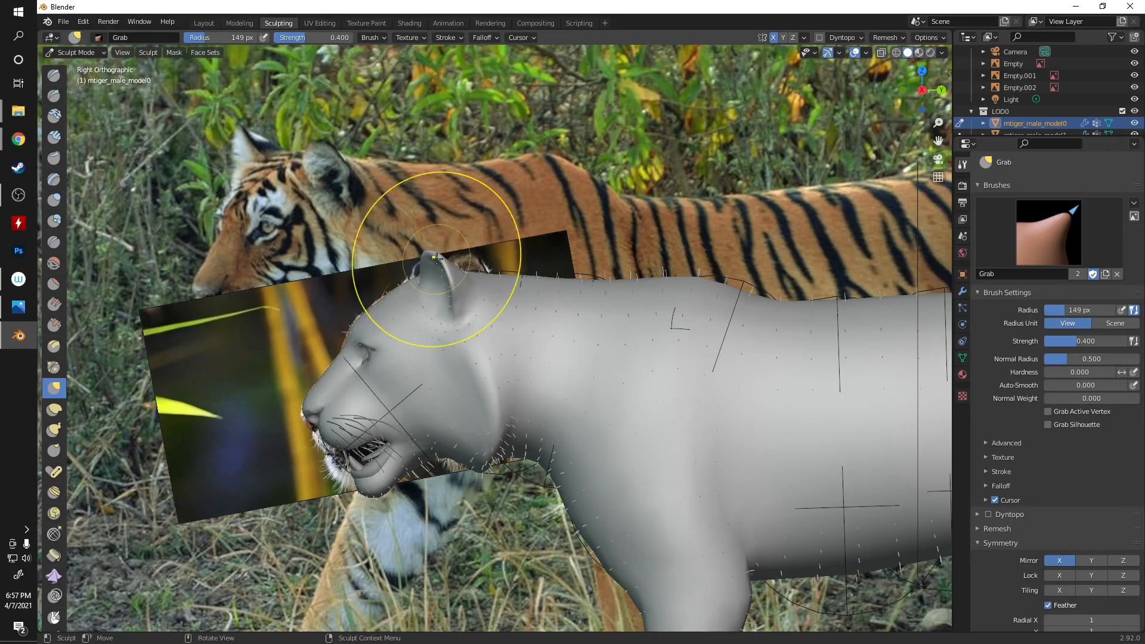
{"action": "left_click_drag", "start_coordinate": [421, 297], "coordinate": [429, 309]}
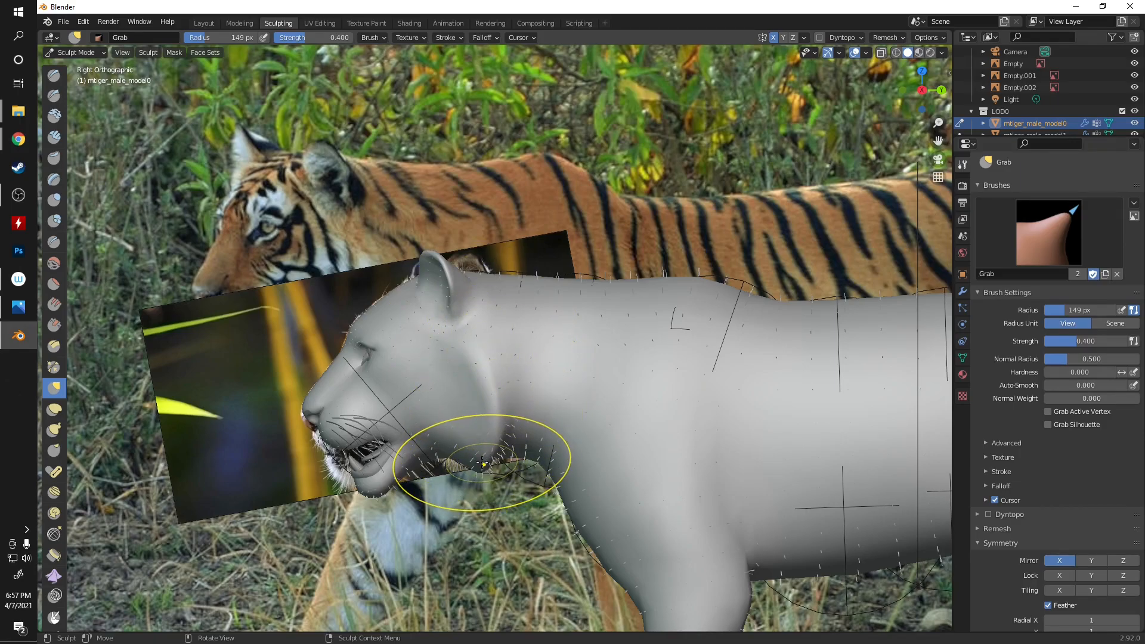
{"action": "left_click_drag", "start_coordinate": [482, 463], "coordinate": [481, 434]}
{"action": "left_click_drag", "start_coordinate": [492, 406], "coordinate": [480, 366]}
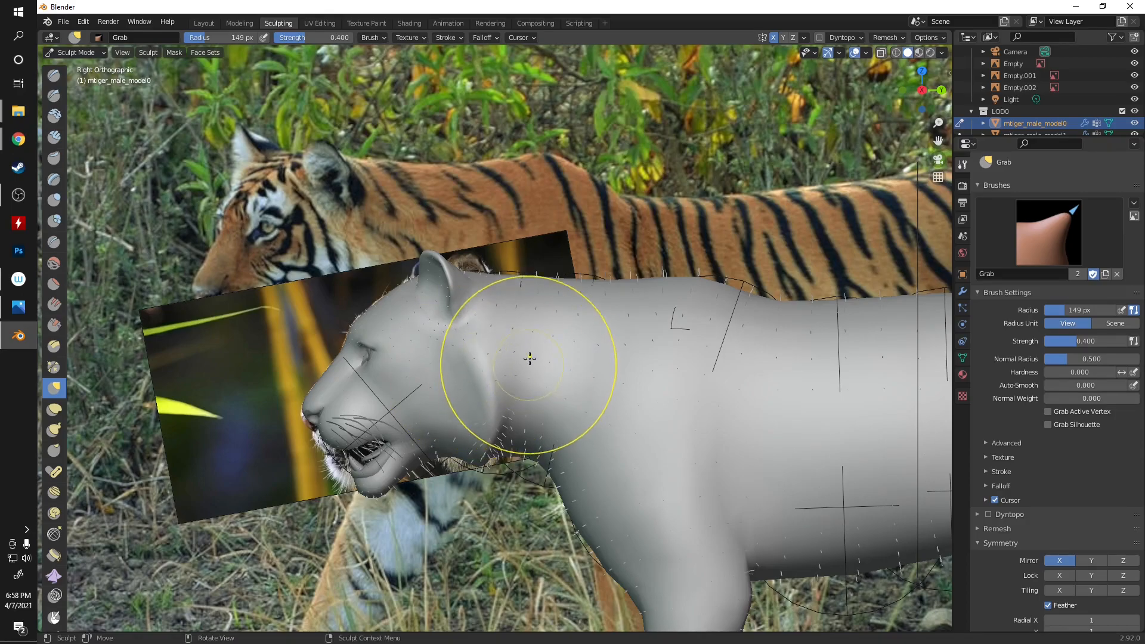
- Narrow the sides of the neck between the shoulders and the ears in top view using the Grab brush
{"action": "middle_click_drag", "start_coordinate": [580, 390], "coordinate": [328, 299], "text": "shift"}
{"action": "scroll", "coordinate": [452, 315], "scroll_direction": "down", "scroll_amount": 1}
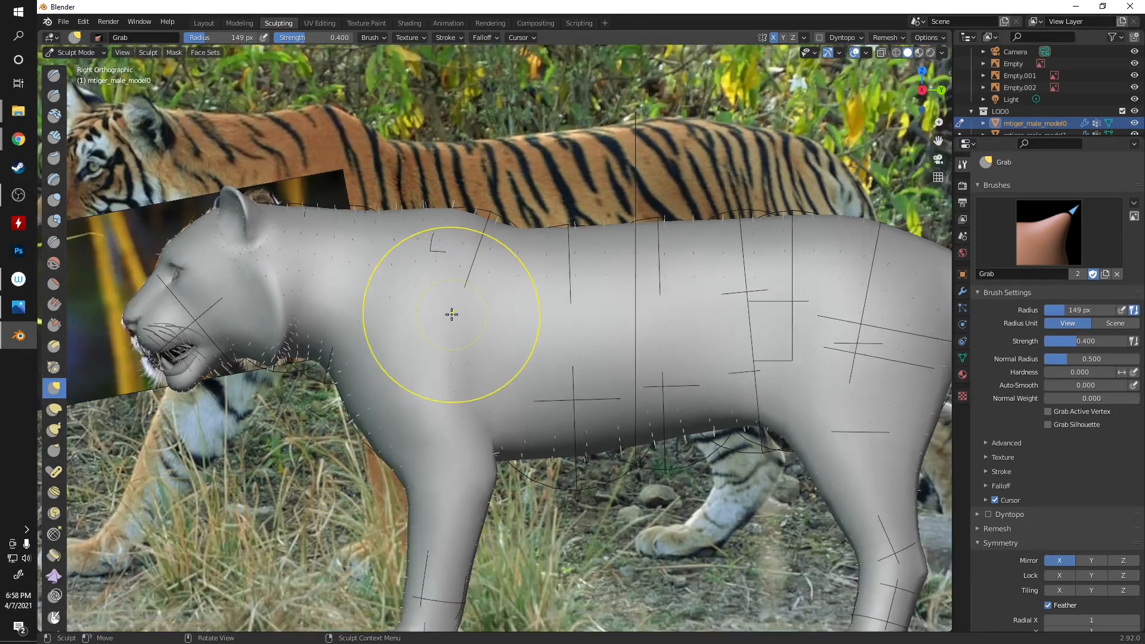
{"action": "scroll", "coordinate": [452, 315], "scroll_direction": "down", "scroll_amount": 1}
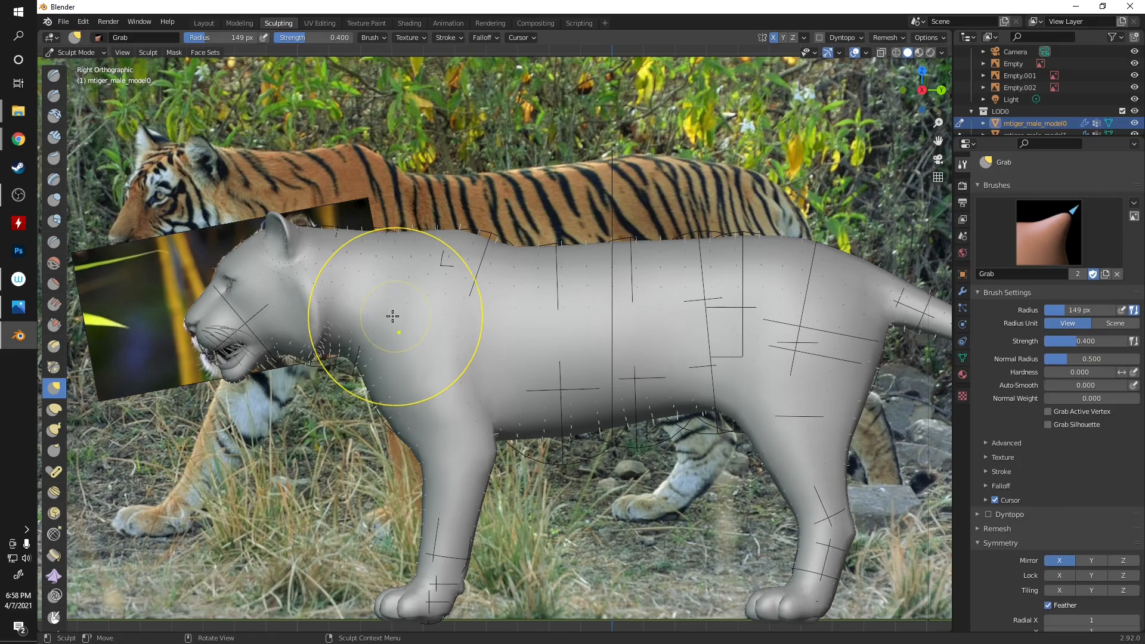
{"action": "key", "text": "KP_7"}
{"action": "scroll", "coordinate": [465, 203], "scroll_direction": "down", "scroll_amount": 2}
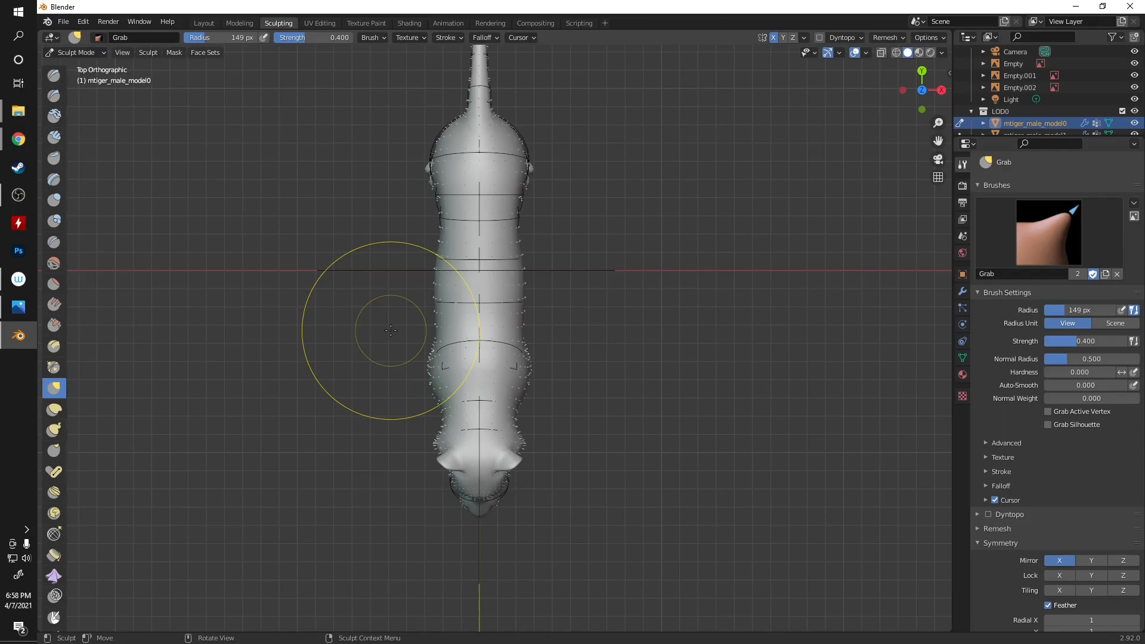
{"action": "scroll", "coordinate": [376, 397], "scroll_direction": "up", "scroll_amount": 3}
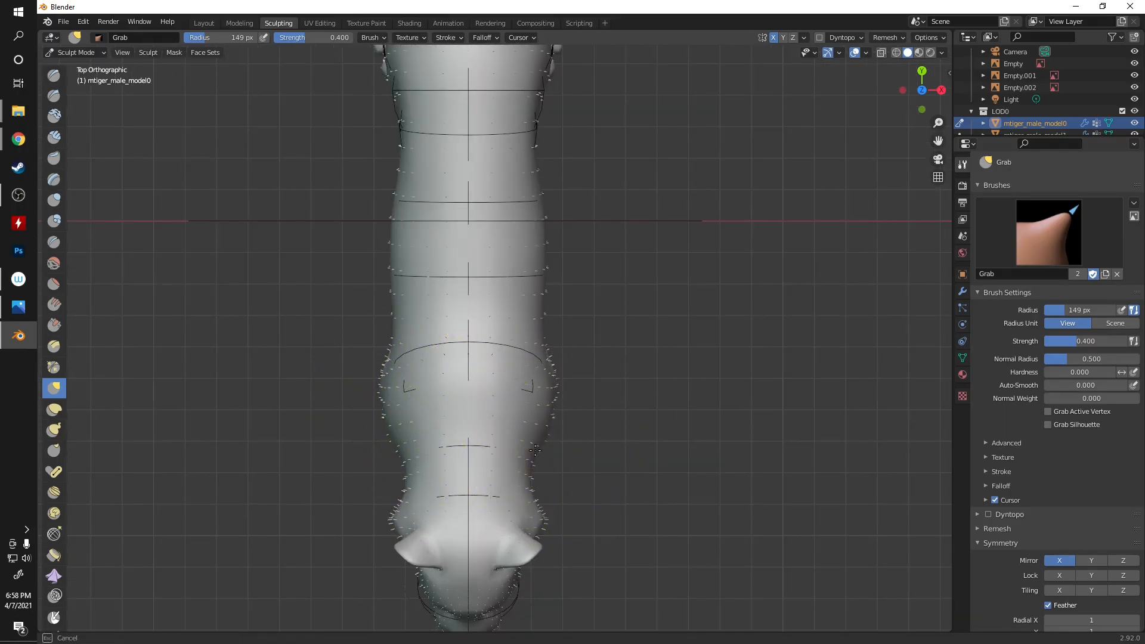
{"action": "left_click_drag", "start_coordinate": [517, 459], "coordinate": [505, 480]}
{"action": "left_click_drag", "start_coordinate": [525, 471], "coordinate": [518, 459]}
{"action": "scroll", "coordinate": [504, 463], "scroll_direction": "up", "scroll_amount": 1}
{"action": "middle_click_drag", "start_coordinate": [501, 451], "coordinate": [464, 313], "text": "shift"}
{"action": "scroll", "coordinate": [472, 325], "scroll_direction": "up", "scroll_amount": 3}
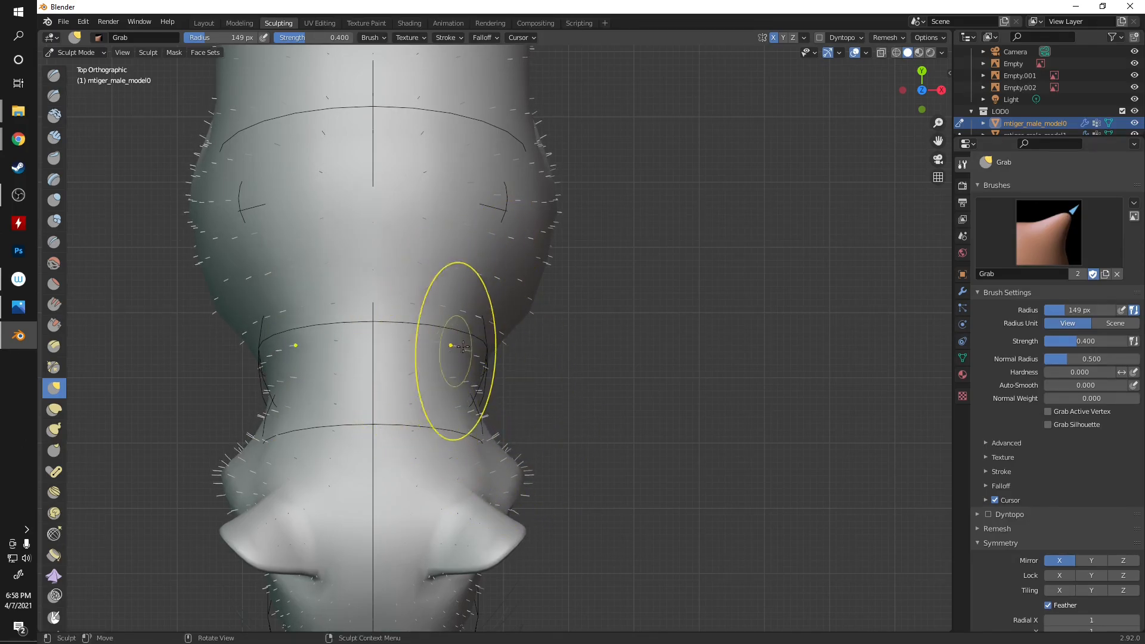
- Pull the body's sides inward just behind the shoulders in top view and check the shoulder from an angle
{"action": "scroll", "coordinate": [414, 435], "scroll_direction": "down", "scroll_amount": 3}
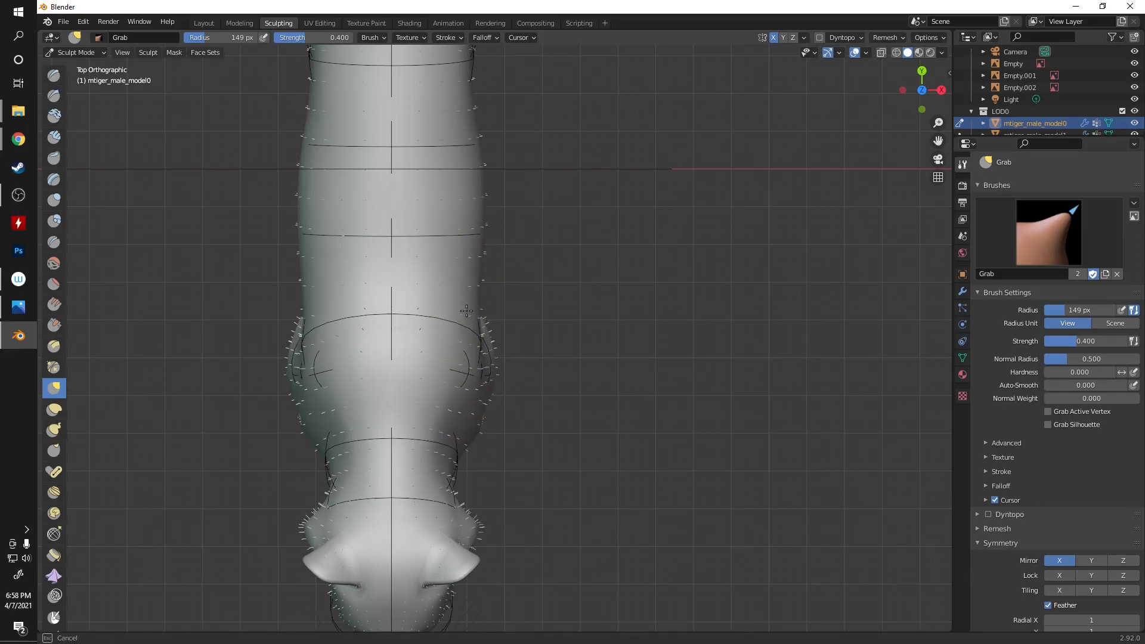
{"action": "left_click_drag", "start_coordinate": [469, 311], "coordinate": [457, 310]}
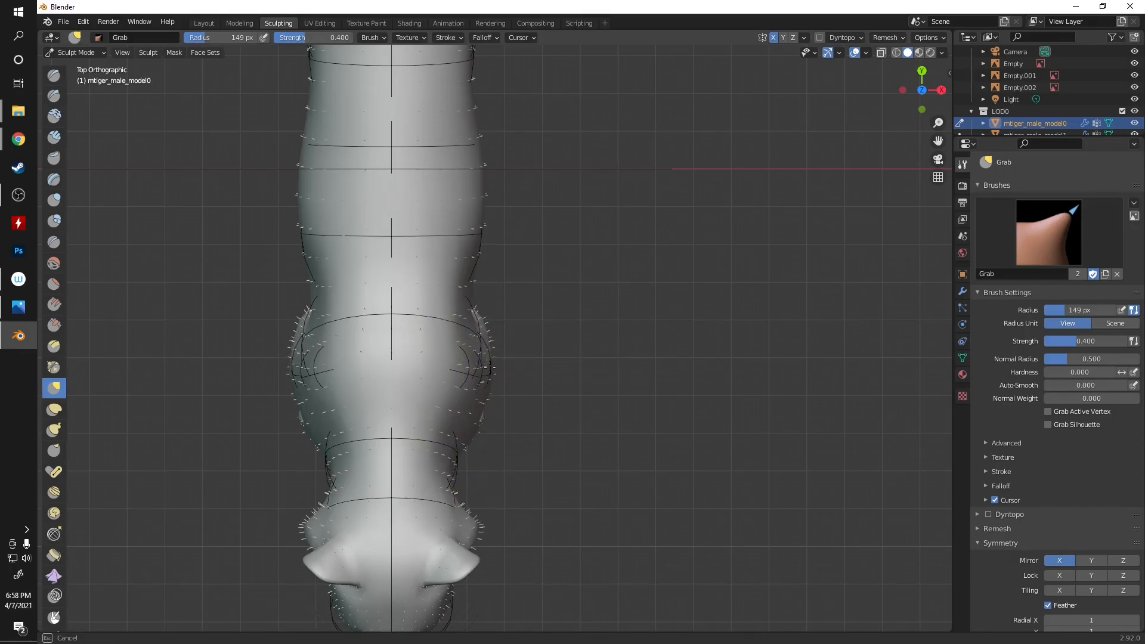
{"action": "middle_click_drag", "start_coordinate": [489, 364], "coordinate": [500, 383], "text": "ctrl"}
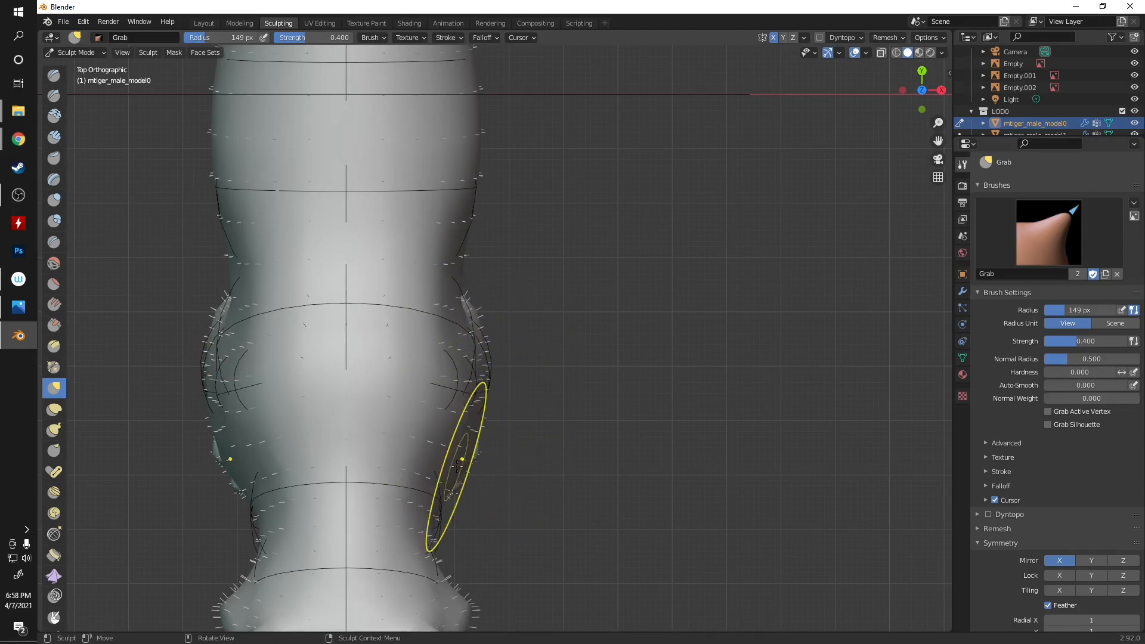
{"action": "middle_click_drag", "start_coordinate": [476, 408], "coordinate": [447, 290]}
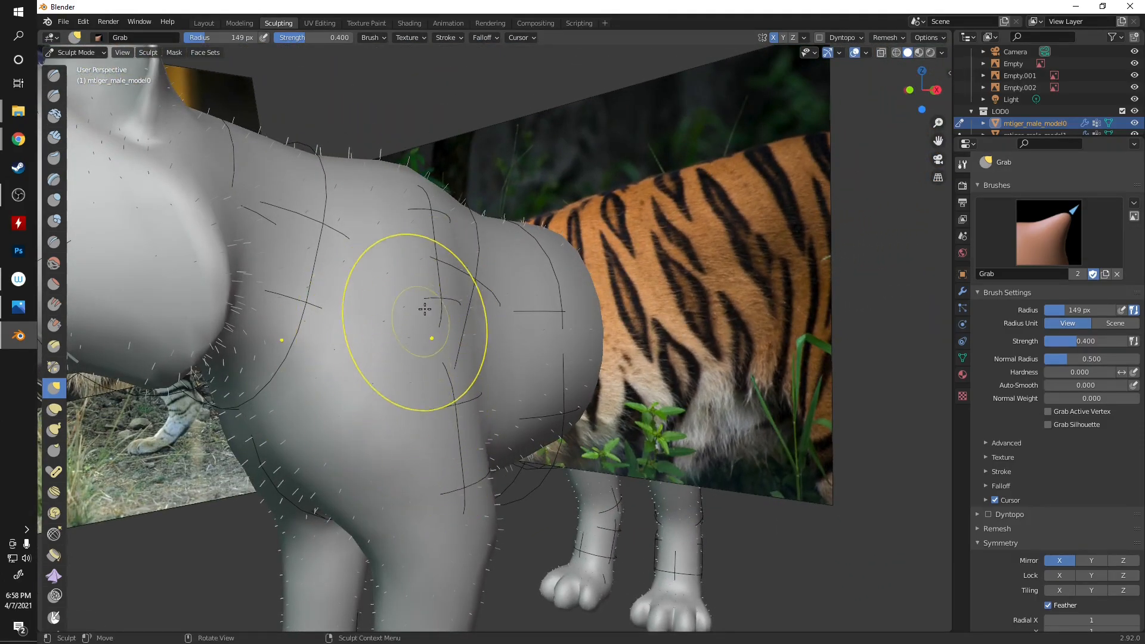
{"action": "middle_click_drag", "start_coordinate": [427, 245], "coordinate": [448, 484]}
{"action": "key", "text": "KP_7"}
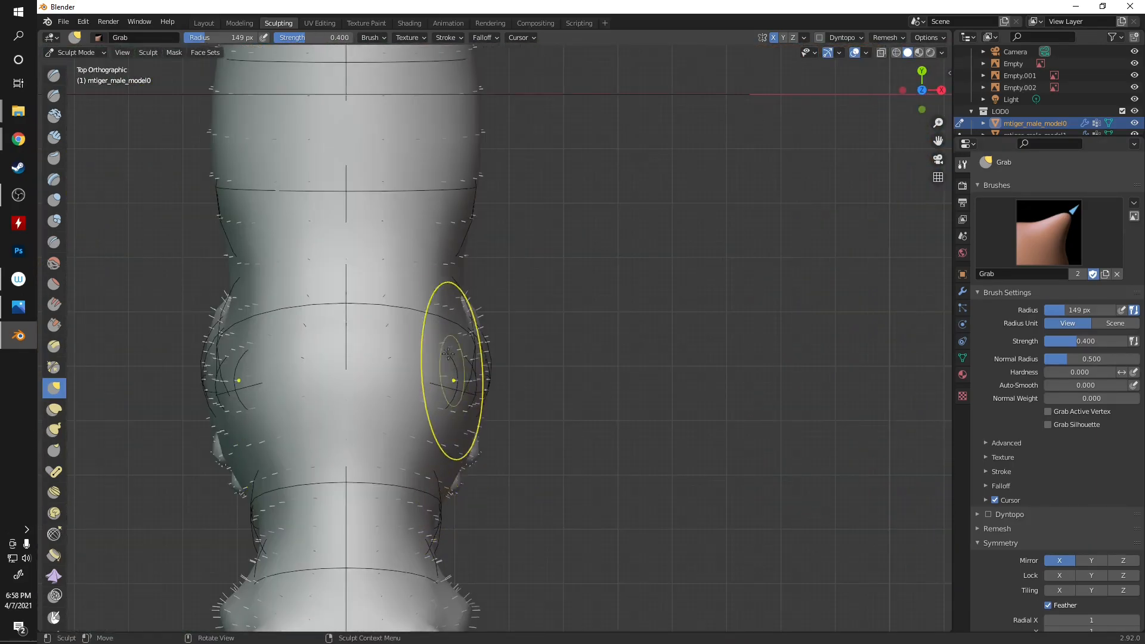
- Slim the flanks along the ribcage and belly in top view and nudge the sides of the hips inward
{"action": "middle_click_drag", "start_coordinate": [458, 280], "coordinate": [527, 442], "text": "shift"}
{"action": "scroll", "coordinate": [531, 382], "scroll_direction": "down", "scroll_amount": 4}
{"action": "middle_click_drag", "start_coordinate": [512, 317], "coordinate": [535, 395], "text": "shift"}
{"action": "scroll", "coordinate": [536, 397], "scroll_direction": "up", "scroll_amount": 1}
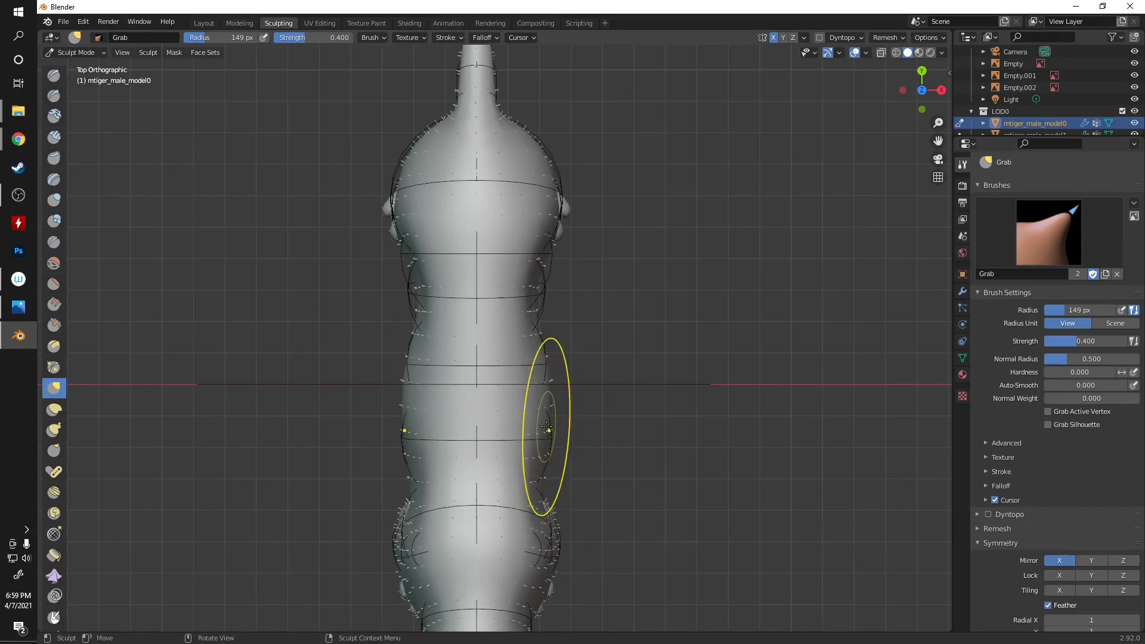
{"action": "left_click_drag", "start_coordinate": [541, 427], "coordinate": [535, 452]}
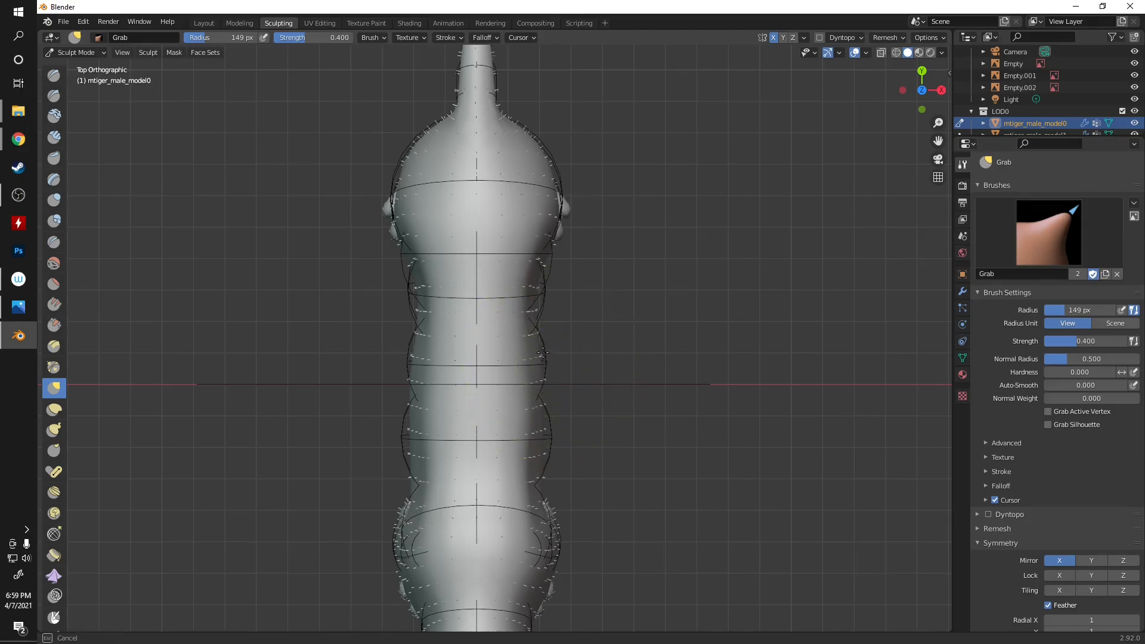
{"action": "left_click_drag", "start_coordinate": [555, 208], "coordinate": [551, 209]}
- Examine the legs and the hind and front paws from several angles, including straight from the front
{"action": "middle_click_drag", "start_coordinate": [583, 320], "coordinate": [460, 345]}
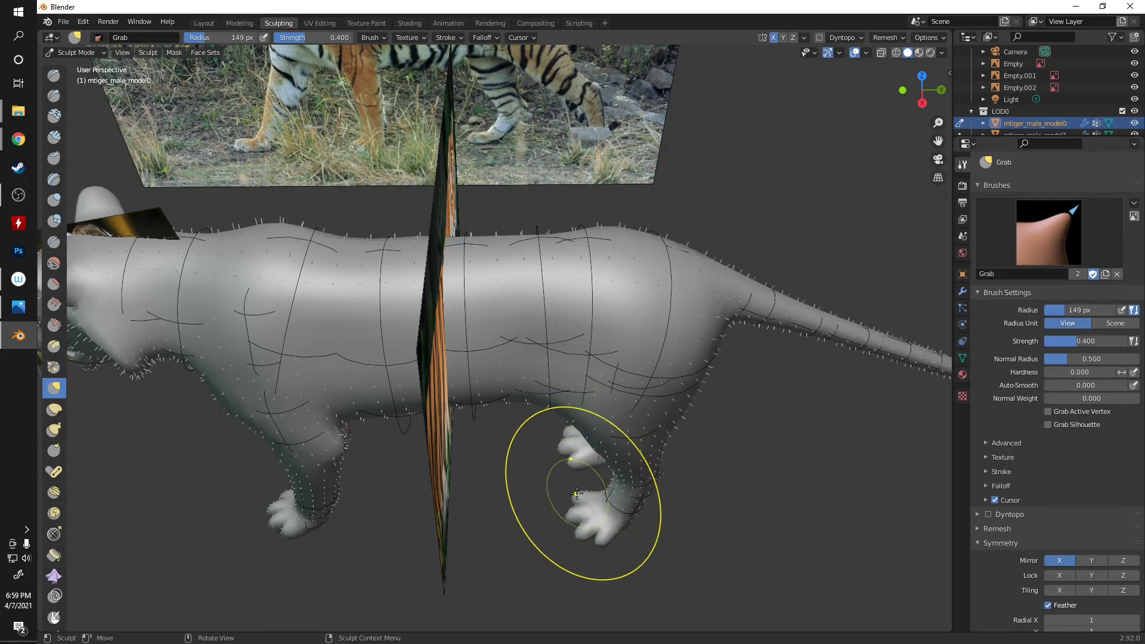
{"action": "middle_click_drag", "start_coordinate": [581, 520], "coordinate": [573, 387], "text": "shift"}
{"action": "scroll", "coordinate": [382, 374], "scroll_direction": "up", "scroll_amount": 1}
{"action": "mouse_move", "coordinate": [329, 399]}
{"action": "middle_mouse_down"}
{"action": "mouse_move", "coordinate": [408, 468]}
{"action": "mouse_move", "coordinate": [343, 472]}
{"action": "mouse_move", "coordinate": [325, 410]}
{"action": "middle_mouse_up"}
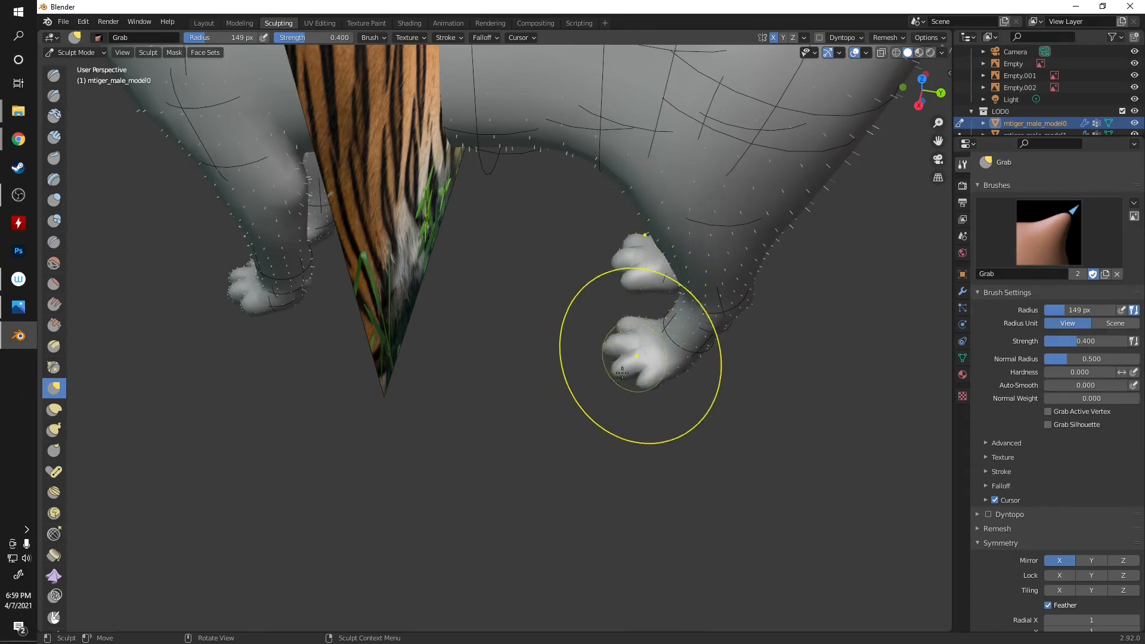
{"action": "middle_click_drag", "start_coordinate": [212, 373], "coordinate": [484, 345], "text": "shift"}
{"action": "scroll", "coordinate": [441, 334], "scroll_direction": "up", "scroll_amount": 3}
{"action": "middle_click_drag", "start_coordinate": [365, 295], "coordinate": [491, 301]}
{"action": "middle_click_drag", "start_coordinate": [408, 328], "coordinate": [589, 274], "text": "shift"}
{"action": "key", "text": "KP_1"}
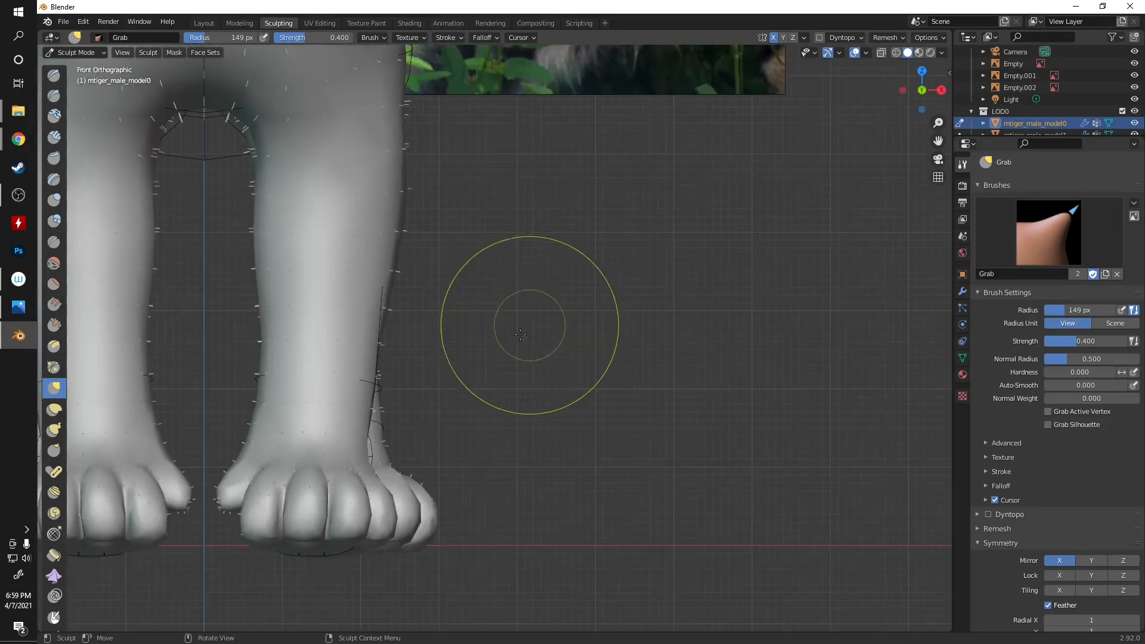
{"action": "middle_click_drag", "start_coordinate": [455, 379], "coordinate": [345, 422]}
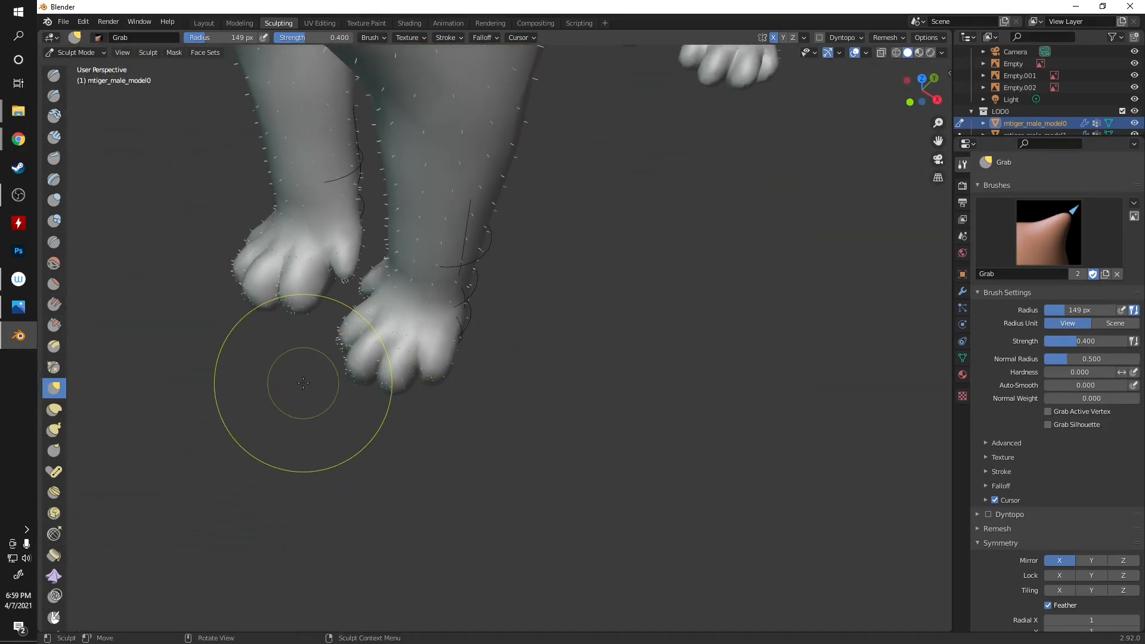
{"action": "scroll", "coordinate": [303, 382], "scroll_direction": "up", "scroll_amount": 3}
{"action": "mouse_move", "coordinate": [302, 368]}
{"action": "middle_mouse_down"}
{"action": "mouse_move", "coordinate": [376, 340]}
{"action": "mouse_move", "coordinate": [334, 426]}
{"action": "mouse_move", "coordinate": [320, 381]}
{"action": "mouse_move", "coordinate": [274, 351]}
{"action": "middle_mouse_up"}
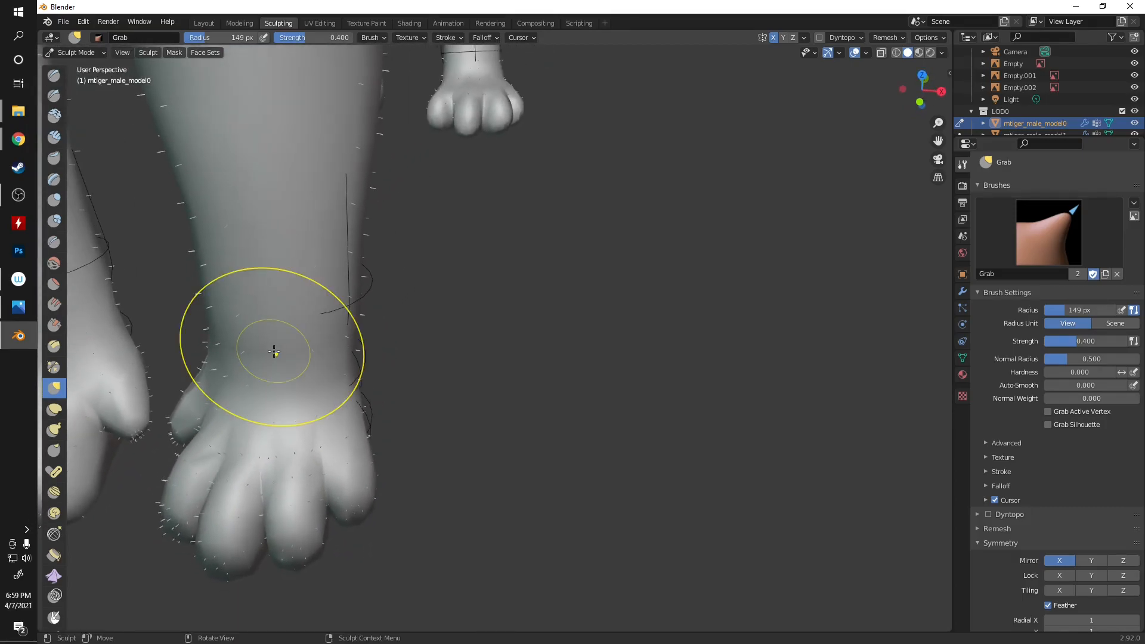
{"action": "key", "text": "KP_1"}
{"action": "middle_click_drag", "start_coordinate": [216, 463], "coordinate": [492, 280], "text": "shift"}
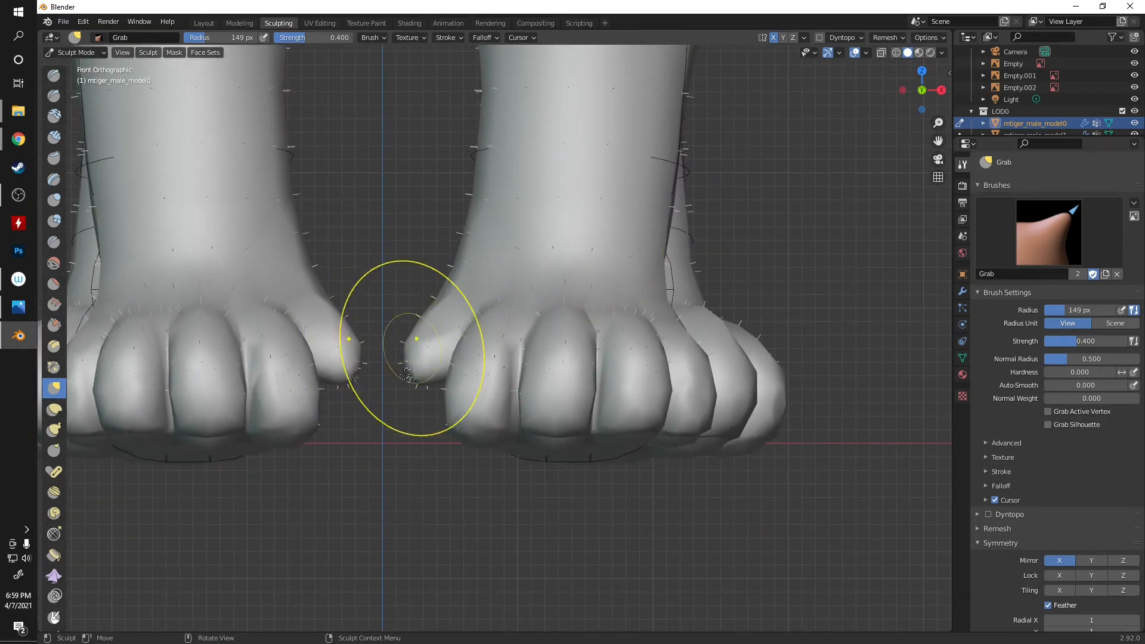
{"action": "scroll", "coordinate": [449, 296], "scroll_direction": "down", "scroll_amount": 8}
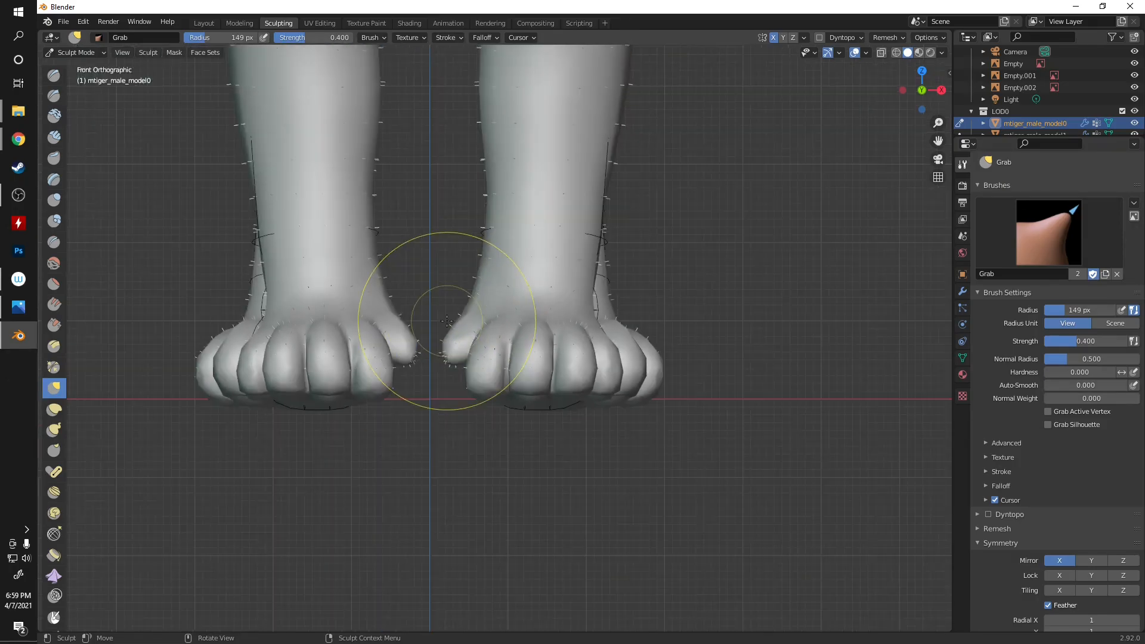
{"action": "key", "text": "KP_3"}
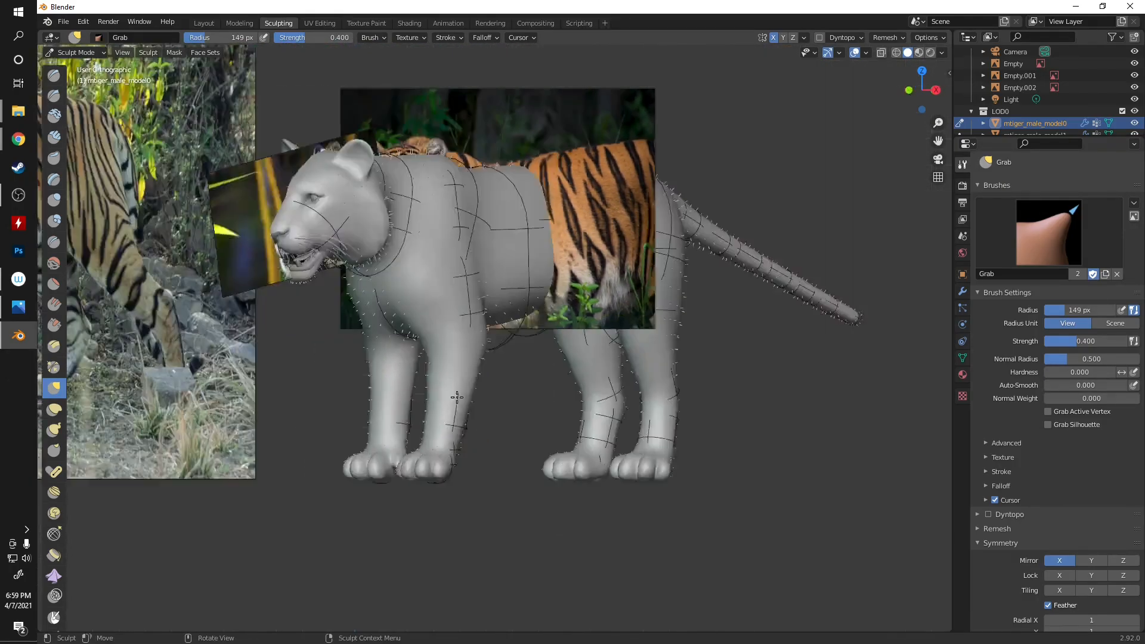
- Return to the orthographic top view and draw in the waist just ahead of the hips
{"action": "key", "text": "KP_5"}
{"action": "key", "text": "KP_7"}
{"action": "mouse_move", "coordinate": [399, 90]}
{"action": "middle_mouse_down", "text": "shift"}
{"action": "mouse_move", "coordinate": [439, 161]}
{"action": "mouse_move", "coordinate": [537, 411]}
{"action": "mouse_move", "coordinate": [388, 411]}
{"action": "middle_mouse_up", "text": "shift"}
{"action": "scroll", "coordinate": [530, 387], "scroll_direction": "up", "scroll_amount": 3}
{"action": "mouse_move", "coordinate": [456, 287]}
{"action": "left_mouse_down"}
{"action": "mouse_move", "coordinate": [465, 234]}
{"action": "mouse_move", "coordinate": [449, 251]}
{"action": "mouse_move", "coordinate": [445, 242]}
{"action": "left_mouse_up"}
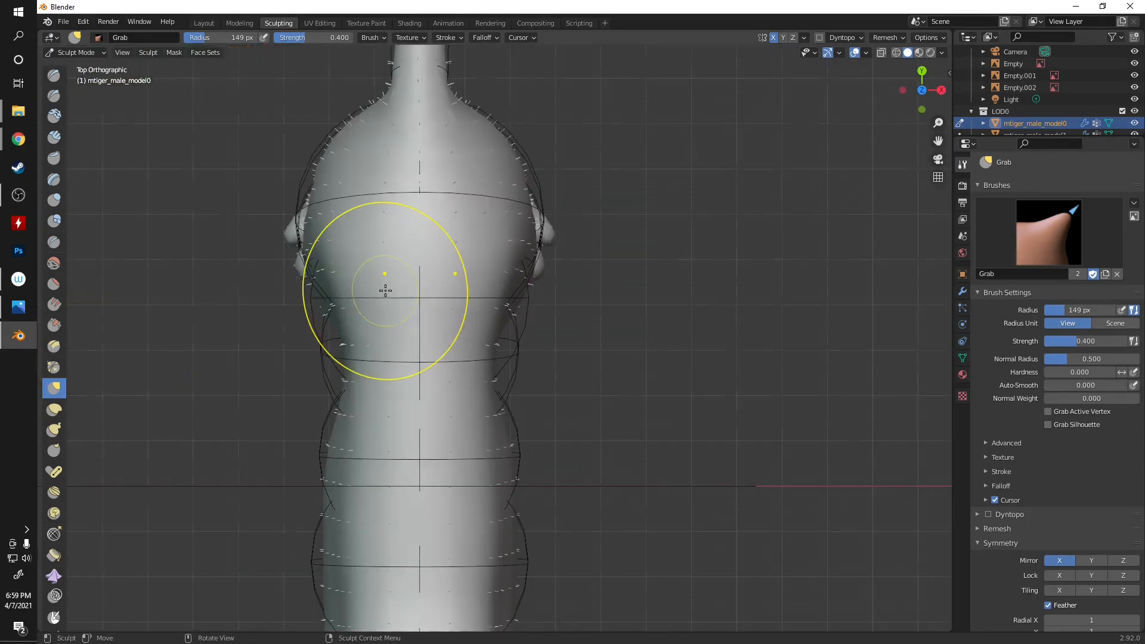
{"action": "key", "text": "KP_7"}
{"action": "left_click_drag", "start_coordinate": [507, 416], "coordinate": [497, 414]}
{"action": "left_click_drag", "start_coordinate": [517, 462], "coordinate": [506, 459]}
- Slim the tail base and the sides of the rump and hips with small inward grabs in top view
{"action": "middle_click_drag", "start_coordinate": [476, 439], "coordinate": [454, 598], "text": "shift"}
{"action": "left_click_drag", "start_coordinate": [509, 430], "coordinate": [478, 389]}
{"action": "left_click_drag", "start_coordinate": [468, 344], "coordinate": [464, 335]}
{"action": "left_click_drag", "start_coordinate": [461, 319], "coordinate": [459, 306]}
{"action": "left_click_drag", "start_coordinate": [469, 410], "coordinate": [465, 410]}
{"action": "left_click_drag", "start_coordinate": [465, 467], "coordinate": [457, 467]}
{"action": "left_click_drag", "start_coordinate": [458, 483], "coordinate": [448, 480]}
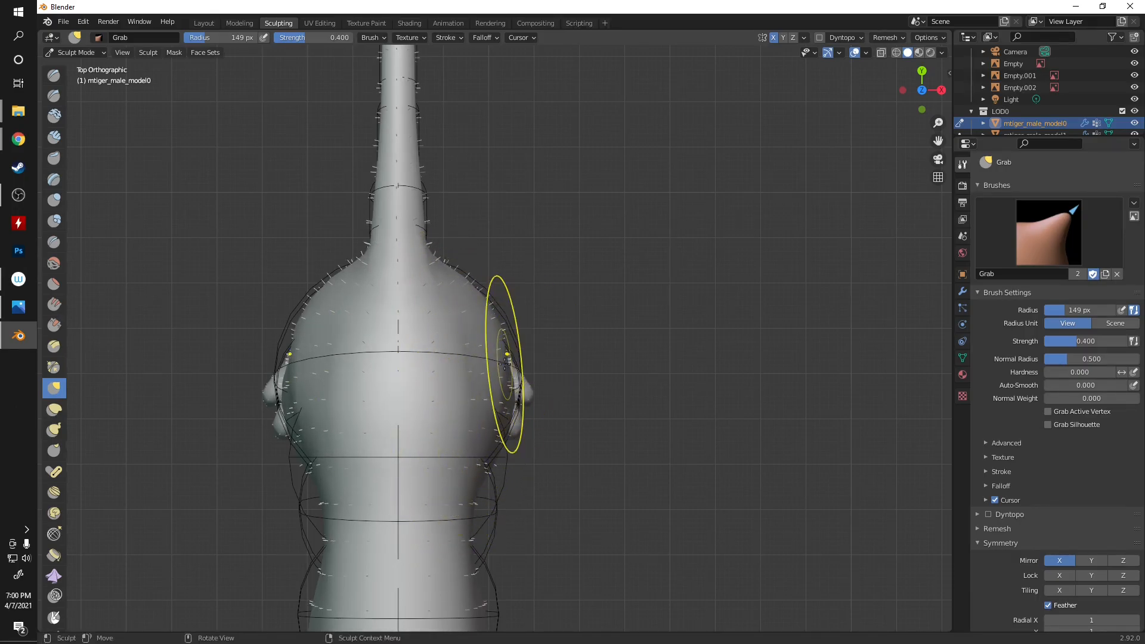
{"action": "mouse_move", "coordinate": [483, 367]}
{"action": "left_mouse_down"}
{"action": "mouse_move", "coordinate": [490, 315]}
{"action": "mouse_move", "coordinate": [471, 325]}
{"action": "mouse_move", "coordinate": [459, 293]}
{"action": "left_mouse_up"}
- Refine the outer contour of the hips above the hind paws and enlarge the Grab brush radius to 203 px
{"action": "scroll", "coordinate": [499, 395], "scroll_direction": "up", "scroll_amount": 3}
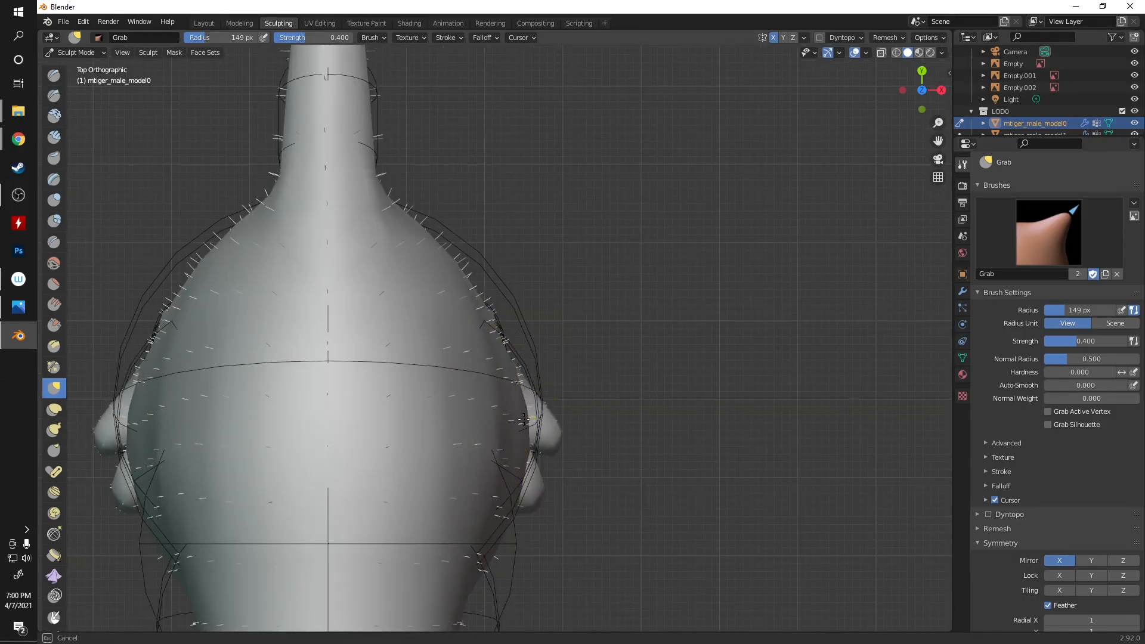
{"action": "left_click_drag", "start_coordinate": [505, 421], "coordinate": [517, 419]}
{"action": "scroll", "coordinate": [517, 420], "scroll_direction": "down", "scroll_amount": 2}
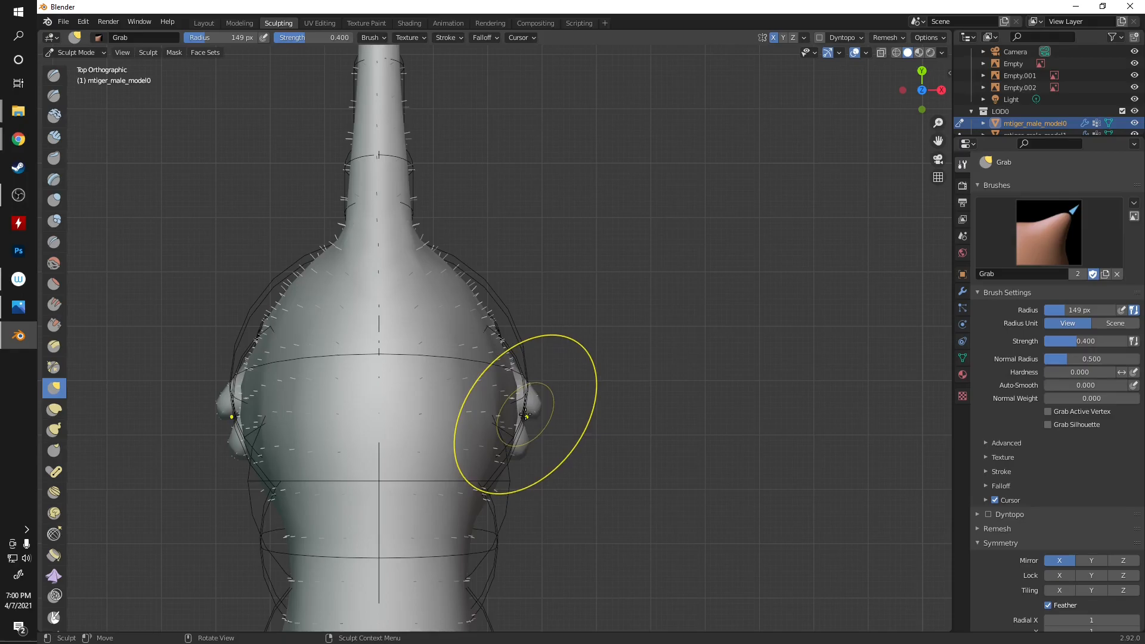
{"action": "scroll", "coordinate": [525, 415], "scroll_direction": "up", "scroll_amount": 3}
{"action": "left_click_drag", "start_coordinate": [522, 420], "coordinate": [509, 403]}
{"action": "left_click_drag", "start_coordinate": [527, 479], "coordinate": [516, 479]}
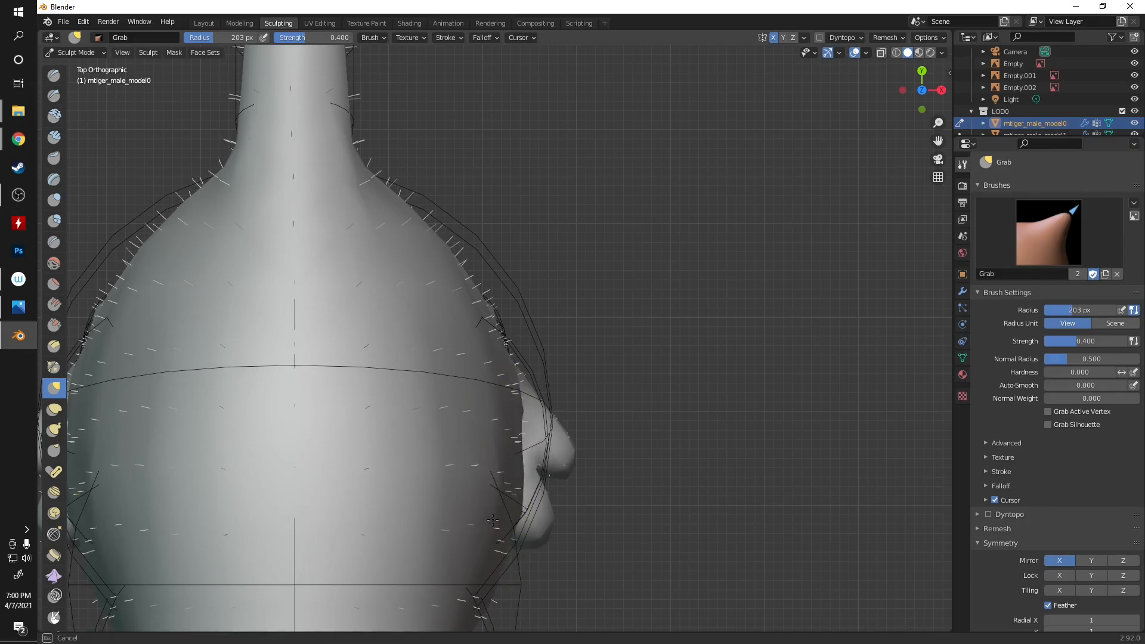
{"action": "scroll", "coordinate": [506, 500], "scroll_direction": "down", "scroll_amount": 1}
{"action": "scroll", "coordinate": [506, 500], "scroll_direction": "down", "scroll_amount": 1}
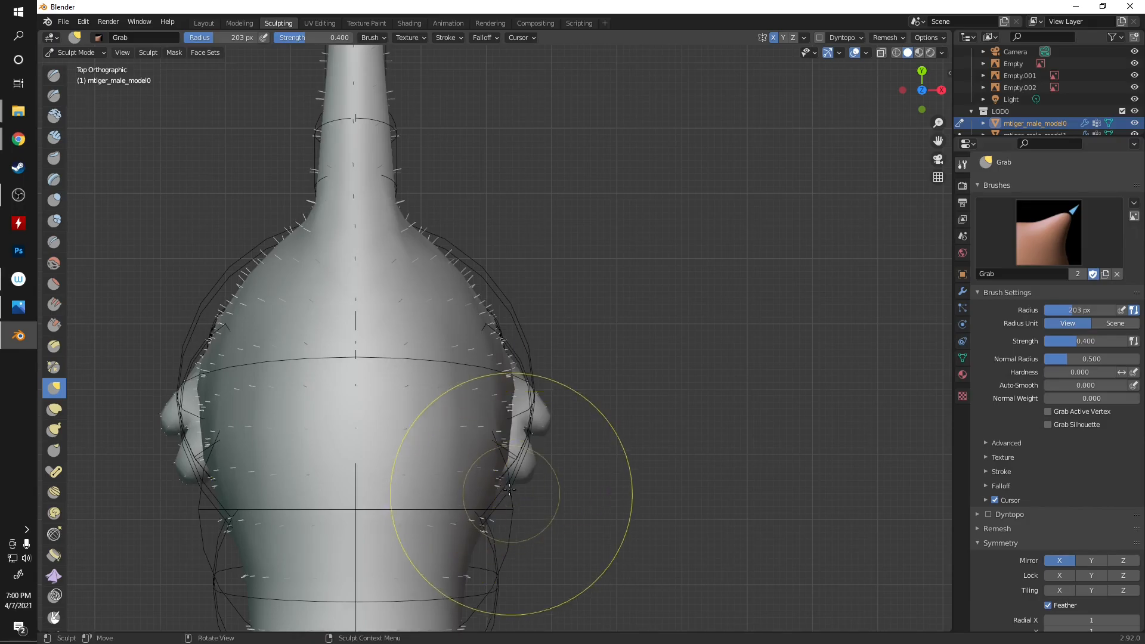
{"action": "mouse_move", "coordinate": [520, 359]}
{"action": "left_mouse_down"}
{"action": "mouse_move", "coordinate": [505, 383]}
{"action": "mouse_move", "coordinate": [710, 416]}
{"action": "left_mouse_up"}
{"action": "middle_click_drag", "start_coordinate": [689, 475], "coordinate": [616, 395]}
{"action": "key", "text": "ctrl+z"}
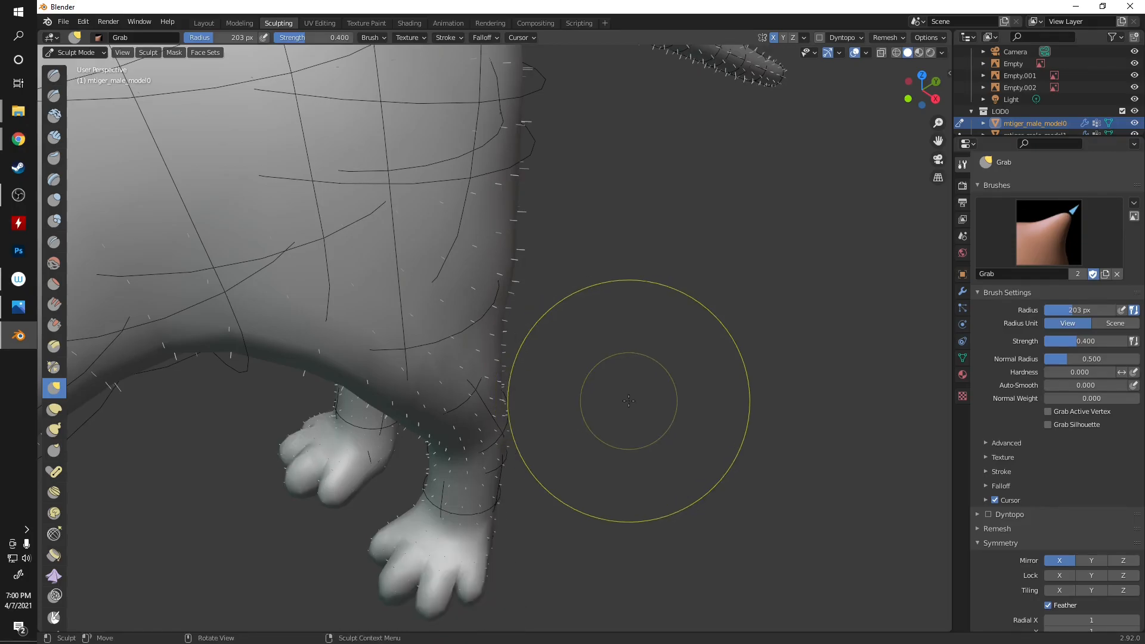
- Switch to Object Mode and move the front-view tiger photo along the Y axis out of the body to beyond the tail
{"action": "middle_click_drag", "start_coordinate": [670, 268], "coordinate": [293, 306]}
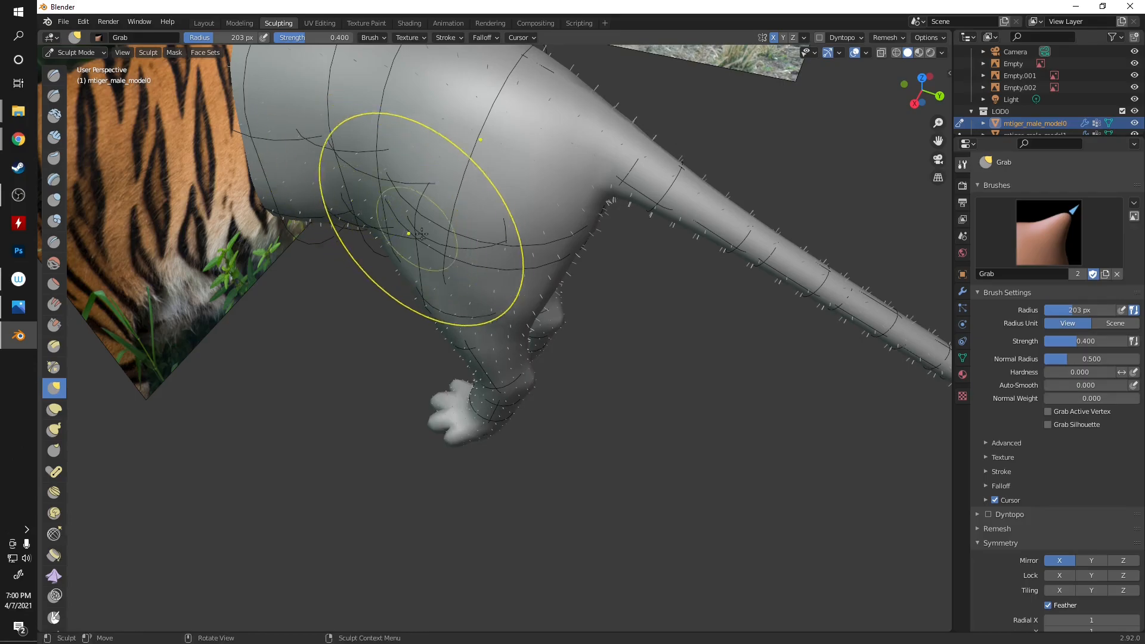
{"action": "middle_click_drag", "start_coordinate": [511, 289], "coordinate": [272, 326]}
{"action": "left_click", "coordinate": [79, 52]}
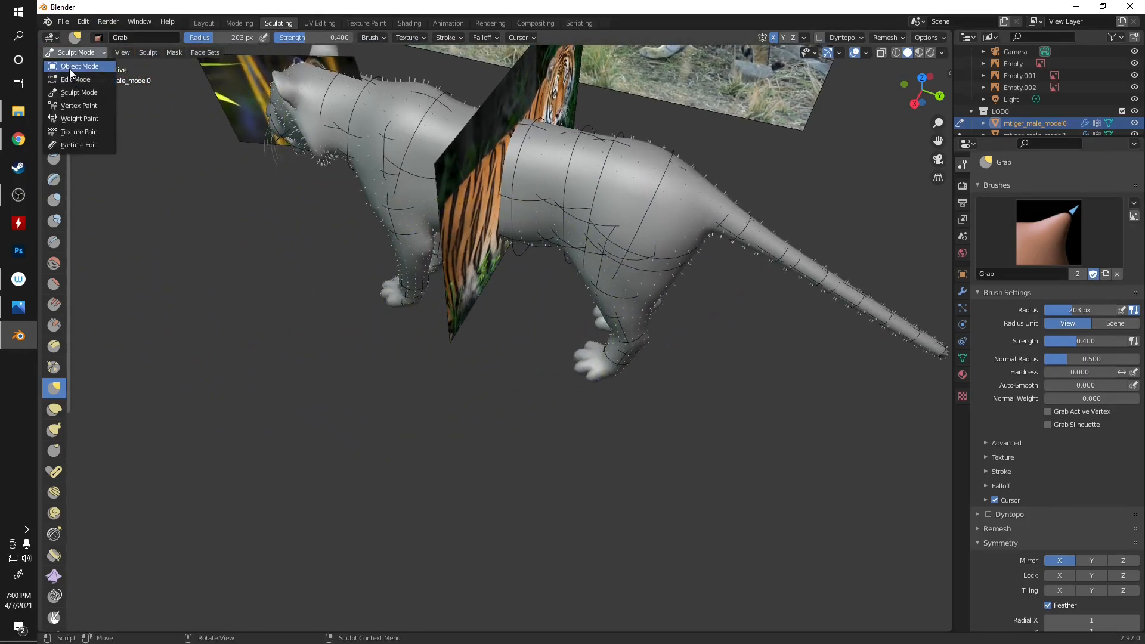
{"action": "left_click", "coordinate": [70, 67]}
{"action": "left_click", "coordinate": [461, 171]}
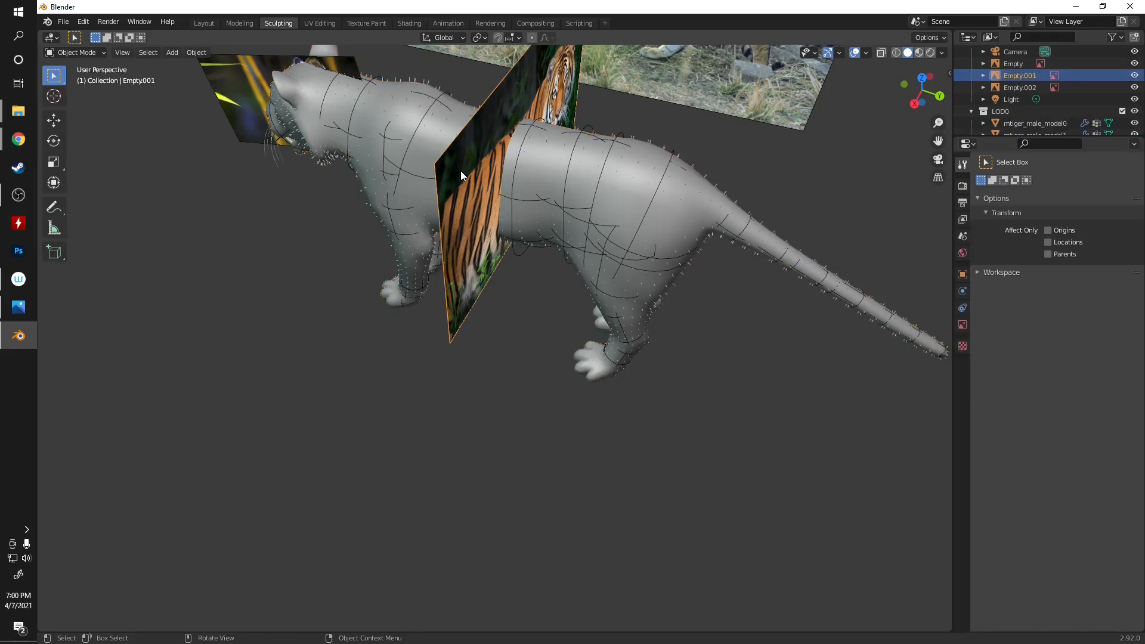
{"action": "key", "text": "g"}
{"action": "key", "text": "y"}
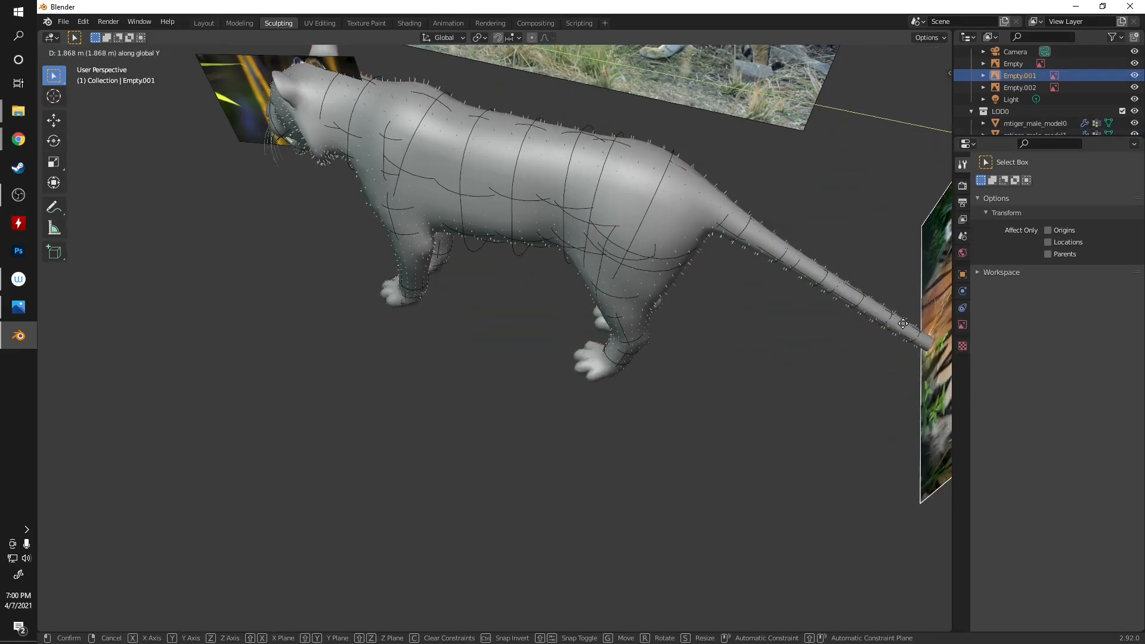
{"action": "left_click", "coordinate": [39, 325]}
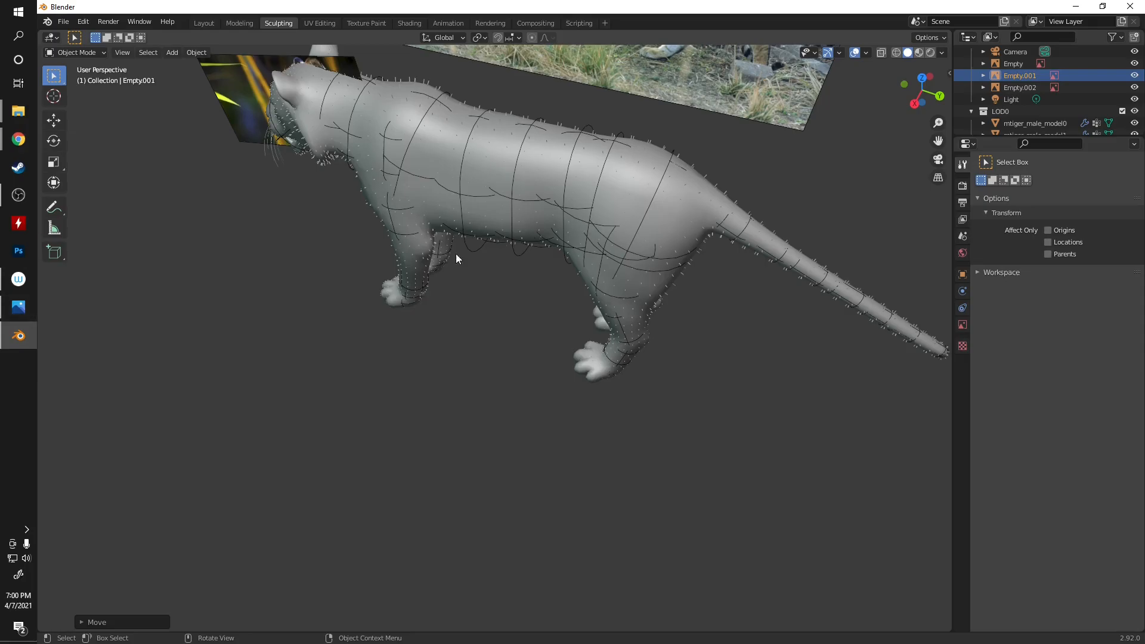
- Move the tiger head profile photo along the X axis away from the model, toward the large side-view photo
{"action": "scroll", "coordinate": [260, 216], "scroll_direction": "down", "scroll_amount": 3}
{"action": "middle_click_drag", "start_coordinate": [259, 216], "coordinate": [368, 215]}
{"action": "left_click", "coordinate": [280, 258]}
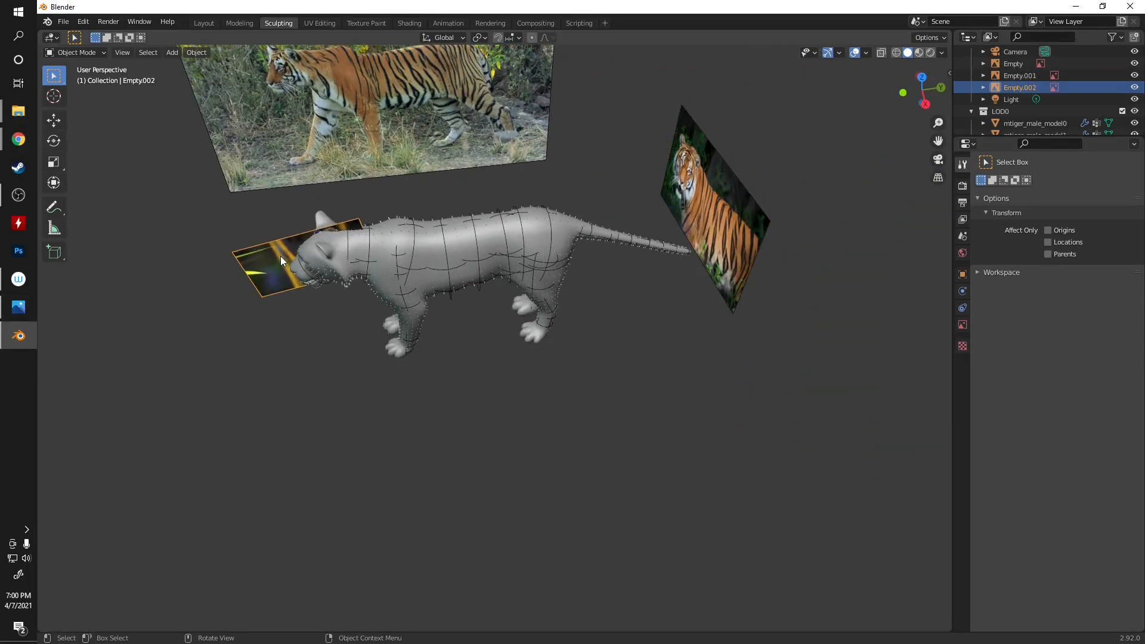
{"action": "key", "text": "g"}
{"action": "key", "text": "x"}
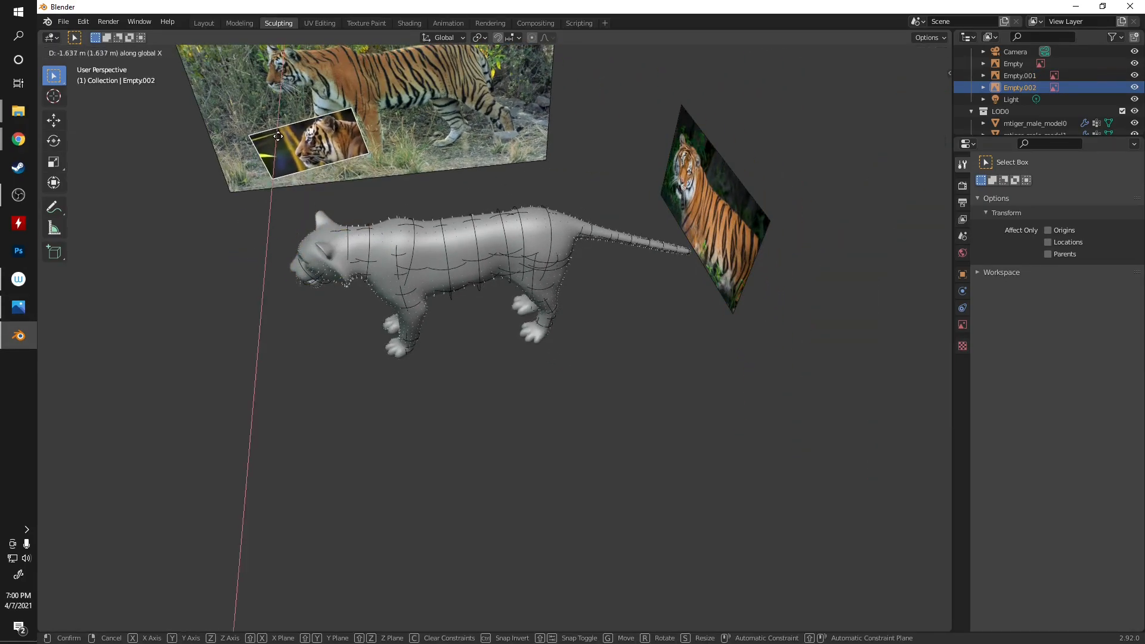
{"action": "left_click", "coordinate": [279, 127]}
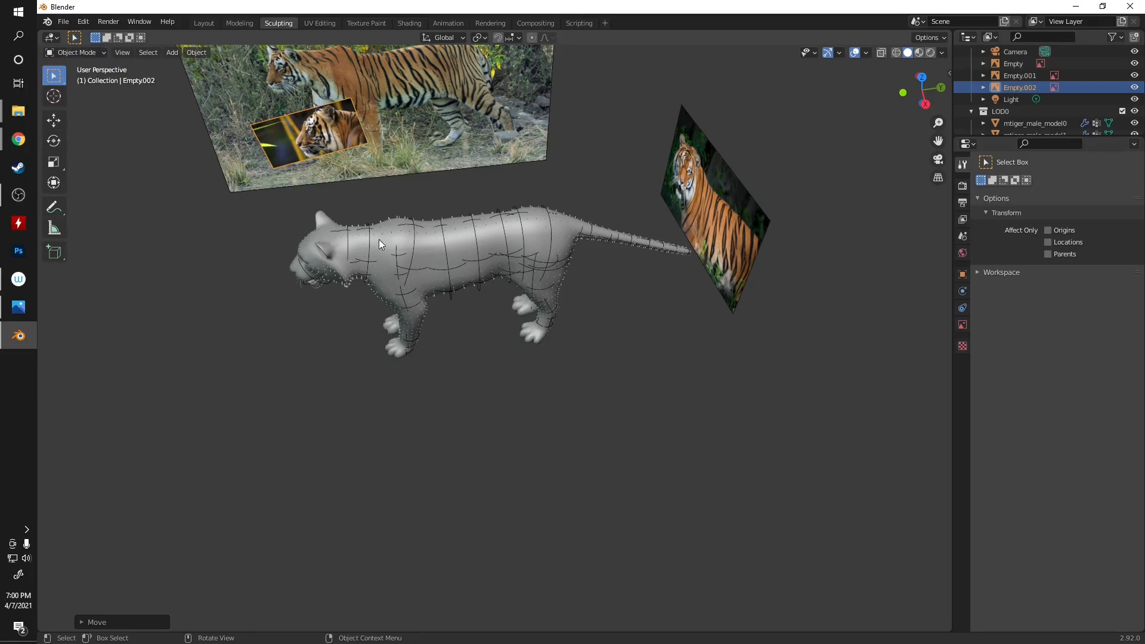
- Select the tiger body mesh, return it to Sculpt Mode and show it in right side view over the reference photo
{"action": "left_click", "coordinate": [400, 235]}
{"action": "left_click", "coordinate": [439, 244]}
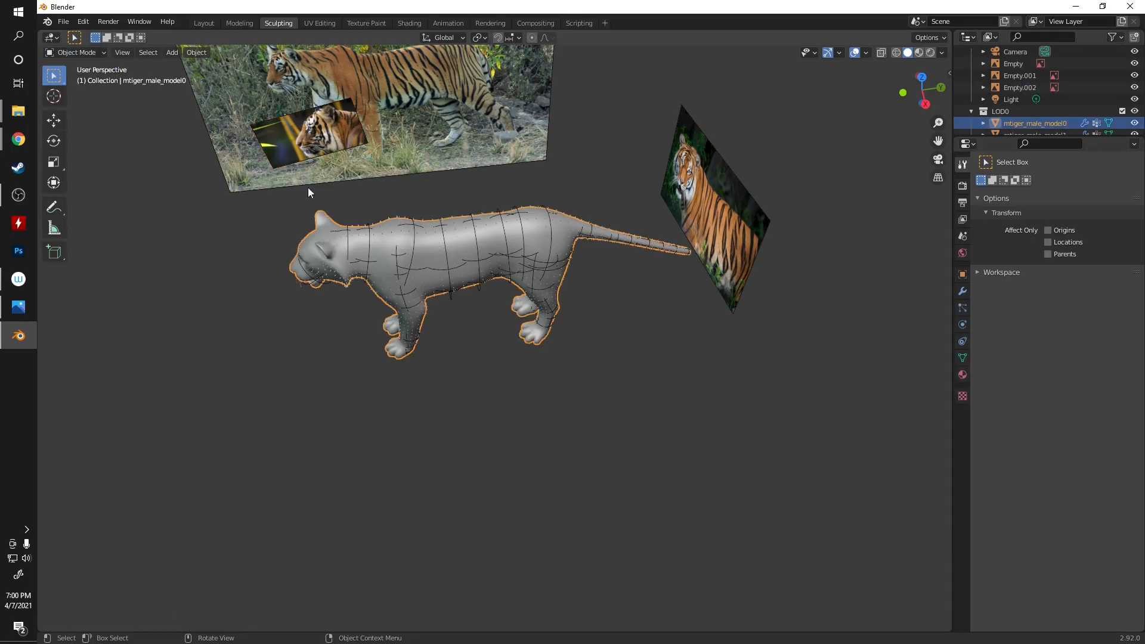
{"action": "left_click", "coordinate": [95, 53]}
{"action": "left_click", "coordinate": [76, 78]}
{"action": "left_click", "coordinate": [72, 52]}
{"action": "left_click", "coordinate": [73, 93]}
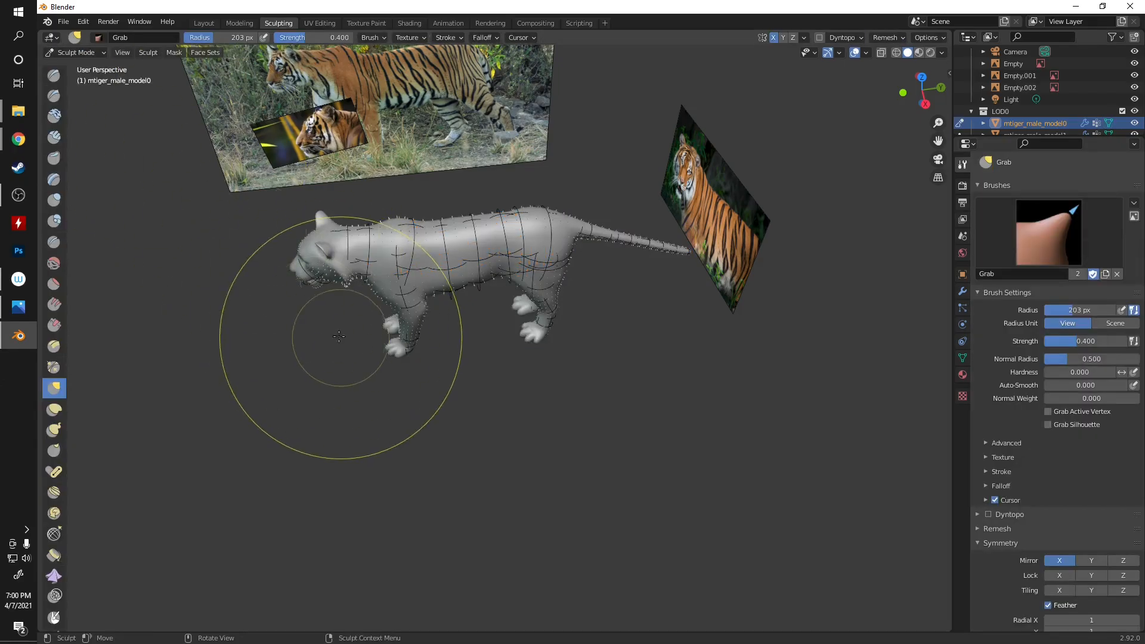
{"action": "scroll", "coordinate": [341, 336], "scroll_direction": "up", "scroll_amount": 2}
{"action": "key", "text": "KP_3"}
{"action": "middle_click_drag", "start_coordinate": [398, 287], "coordinate": [408, 287], "text": "shift"}
{"action": "scroll", "coordinate": [409, 288], "scroll_direction": "up", "scroll_amount": 4}
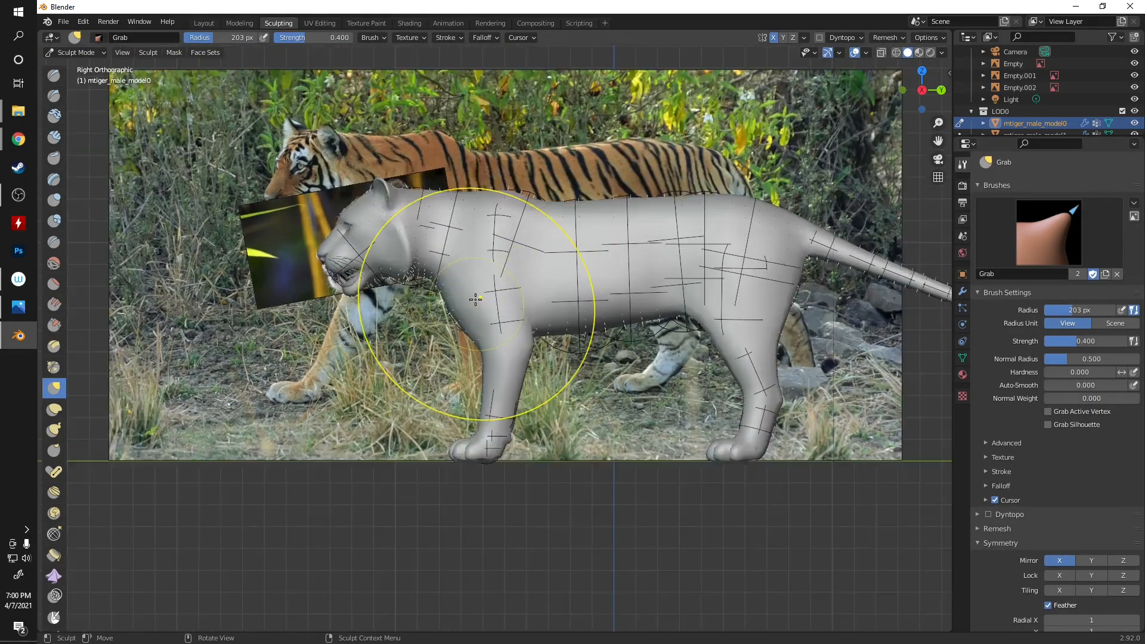
- Set the Grab brush radius to 105 px and reshape the groin fold, the back of the thigh and the rump contour
{"action": "middle_click_drag", "start_coordinate": [514, 327], "coordinate": [583, 358], "text": "shift"}
{"action": "scroll", "coordinate": [606, 272], "scroll_direction": "up", "scroll_amount": 2}
{"action": "mouse_move", "coordinate": [587, 235]}
{"action": "middle_mouse_down", "text": "shift"}
{"action": "mouse_move", "coordinate": [590, 245]}
{"action": "mouse_move", "coordinate": [342, 247]}
{"action": "middle_mouse_up", "text": "shift"}
{"action": "scroll", "coordinate": [463, 271], "scroll_direction": "down", "scroll_amount": 4}
{"action": "middle_click_drag", "start_coordinate": [568, 310], "coordinate": [371, 307], "text": "shift"}
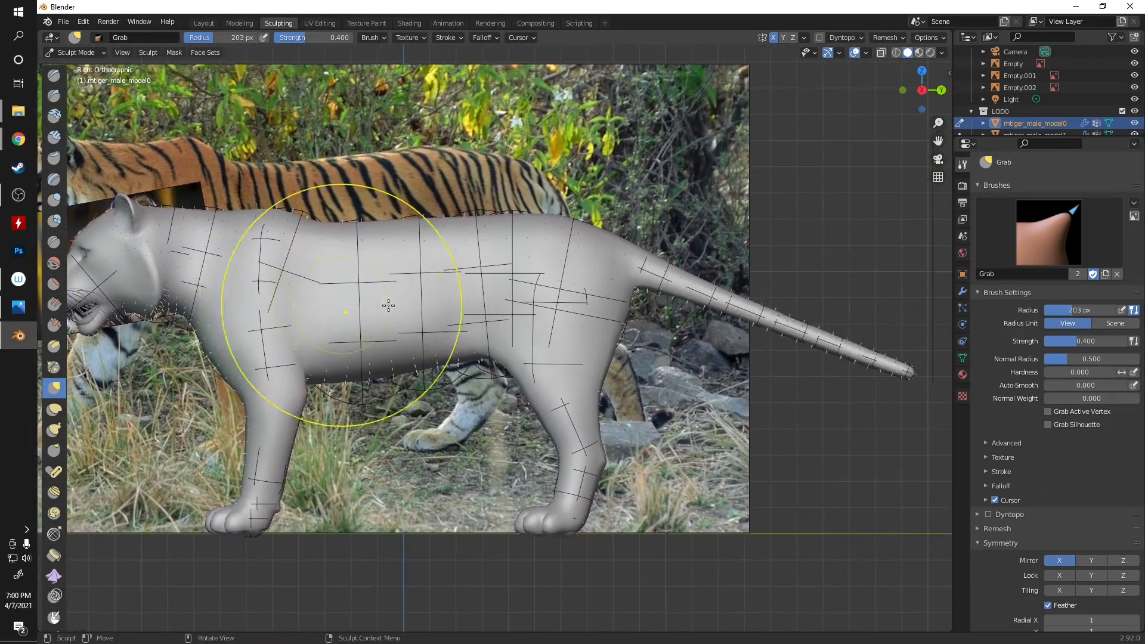
{"action": "scroll", "coordinate": [371, 308], "scroll_direction": "up", "scroll_amount": 3}
{"action": "key", "text": "bracketleft"}
{"action": "key", "text": "bracketleft"}
{"action": "key", "text": "bracketleft"}
{"action": "key", "text": "bracketleft"}
{"action": "key", "text": "bracketleft"}
{"action": "key", "text": "bracketleft"}
{"action": "mouse_move", "coordinate": [509, 373]}
{"action": "left_mouse_down"}
{"action": "mouse_move", "coordinate": [519, 341]}
{"action": "mouse_move", "coordinate": [526, 360]}
{"action": "left_mouse_up"}
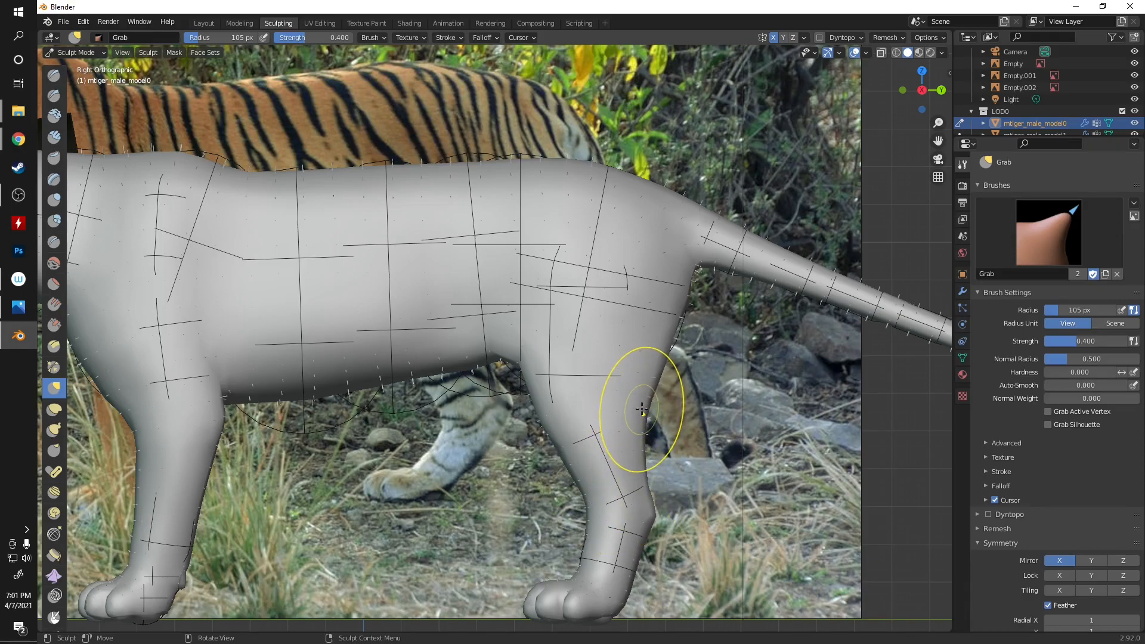
{"action": "mouse_move", "coordinate": [654, 394]}
{"action": "left_mouse_down"}
{"action": "mouse_move", "coordinate": [652, 429]}
{"action": "mouse_move", "coordinate": [640, 412]}
{"action": "left_mouse_up"}
{"action": "left_click_drag", "start_coordinate": [678, 286], "coordinate": [681, 341]}
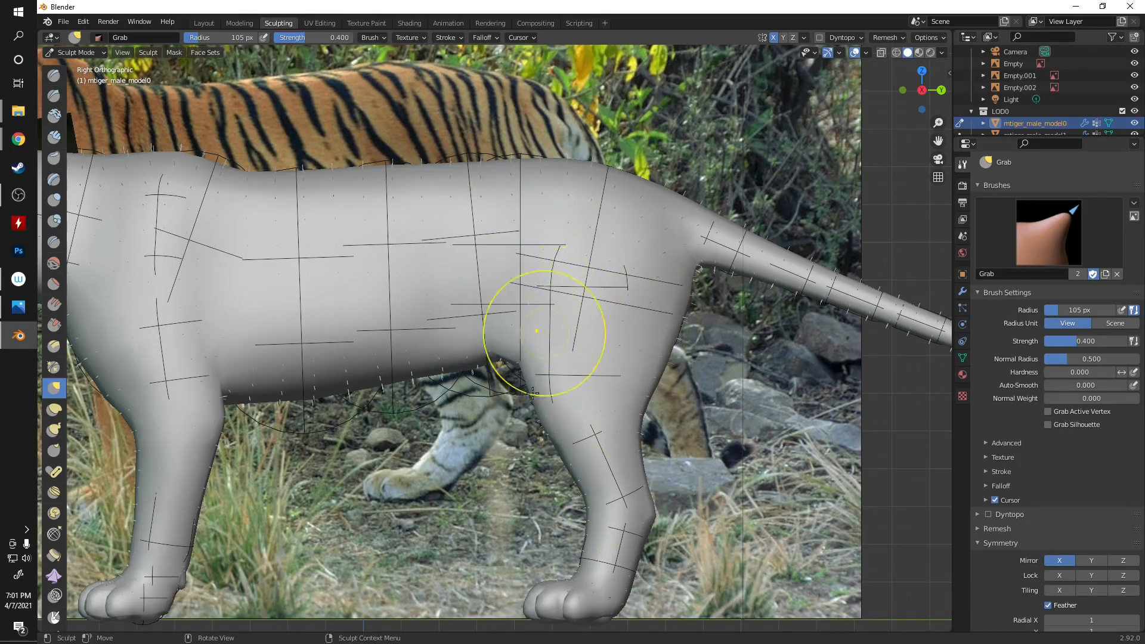
- Refine the flank fold in front of the hind leg and the rear belly line with short grabs
{"action": "scroll", "coordinate": [572, 303], "scroll_direction": "down", "scroll_amount": 4}
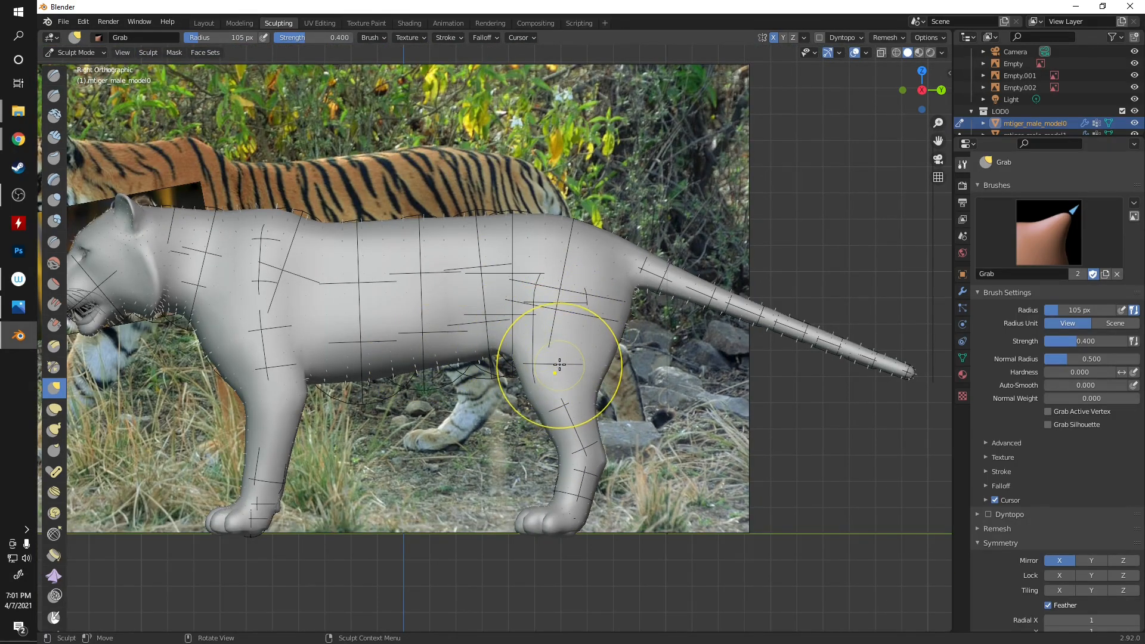
{"action": "scroll", "coordinate": [544, 366], "scroll_direction": "up", "scroll_amount": 3}
{"action": "left_click_drag", "start_coordinate": [507, 341], "coordinate": [509, 338]}
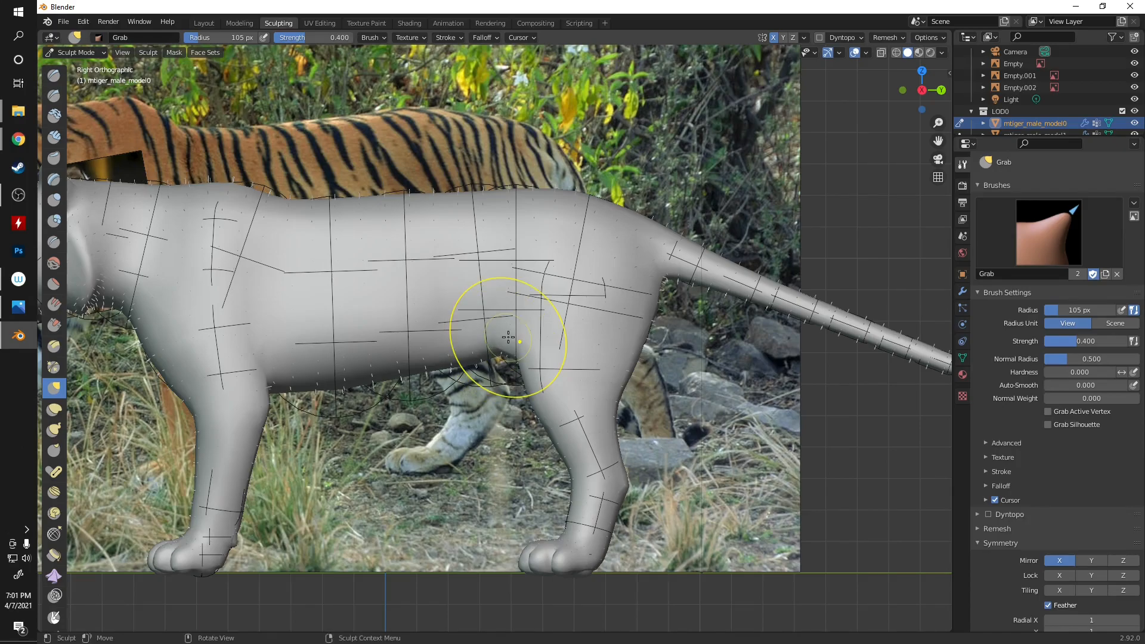
{"action": "mouse_move", "coordinate": [442, 363]}
{"action": "left_mouse_down"}
{"action": "mouse_move", "coordinate": [460, 345]}
{"action": "mouse_move", "coordinate": [422, 370]}
{"action": "left_mouse_up"}
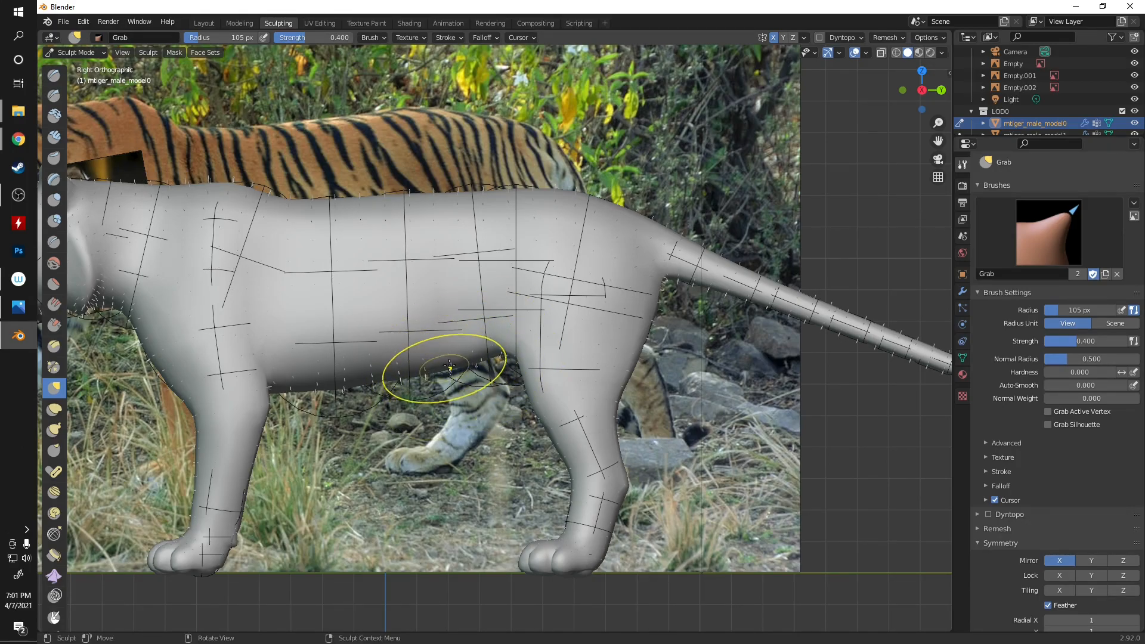
- Return the tiger body to Object Mode and enlarge the outliner to list the LOD0 meshes
{"action": "scroll", "coordinate": [422, 370], "scroll_direction": "down", "scroll_amount": 6}
{"action": "middle_click_drag", "start_coordinate": [367, 334], "coordinate": [535, 368], "text": "shift"}
{"action": "scroll", "coordinate": [535, 368], "scroll_direction": "up", "scroll_amount": 3}
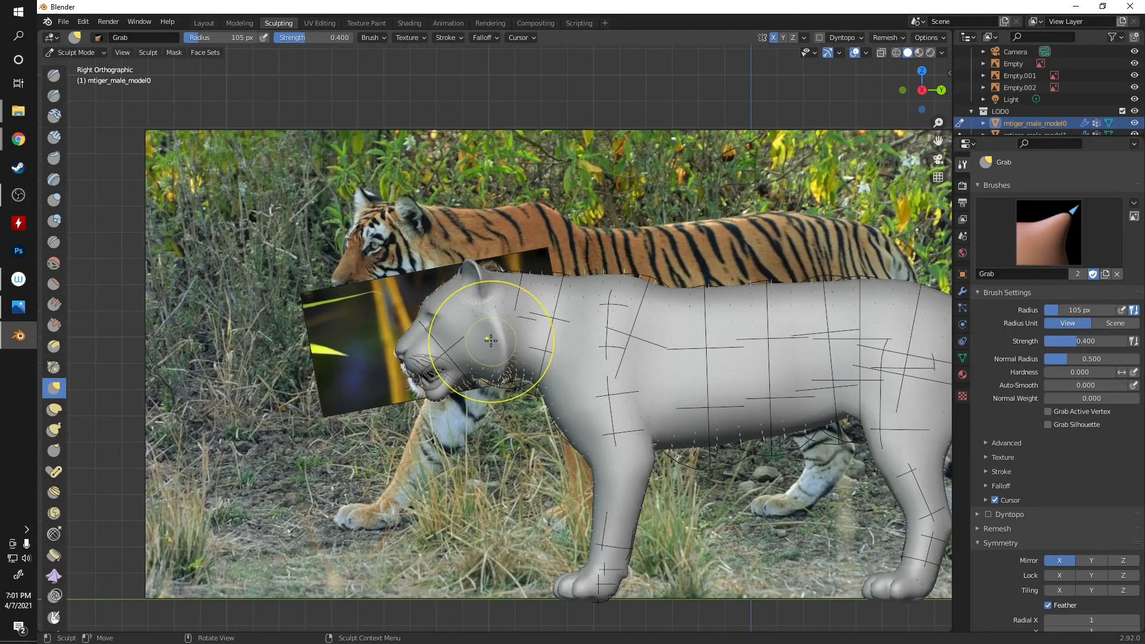
{"action": "mouse_move", "coordinate": [519, 411]}
{"action": "middle_mouse_down"}
{"action": "mouse_move", "coordinate": [547, 433]}
{"action": "mouse_move", "coordinate": [477, 370]}
{"action": "mouse_move", "coordinate": [686, 490]}
{"action": "mouse_move", "coordinate": [505, 438]}
{"action": "middle_mouse_up"}
{"action": "scroll", "coordinate": [505, 438], "scroll_direction": "up", "scroll_amount": 5}
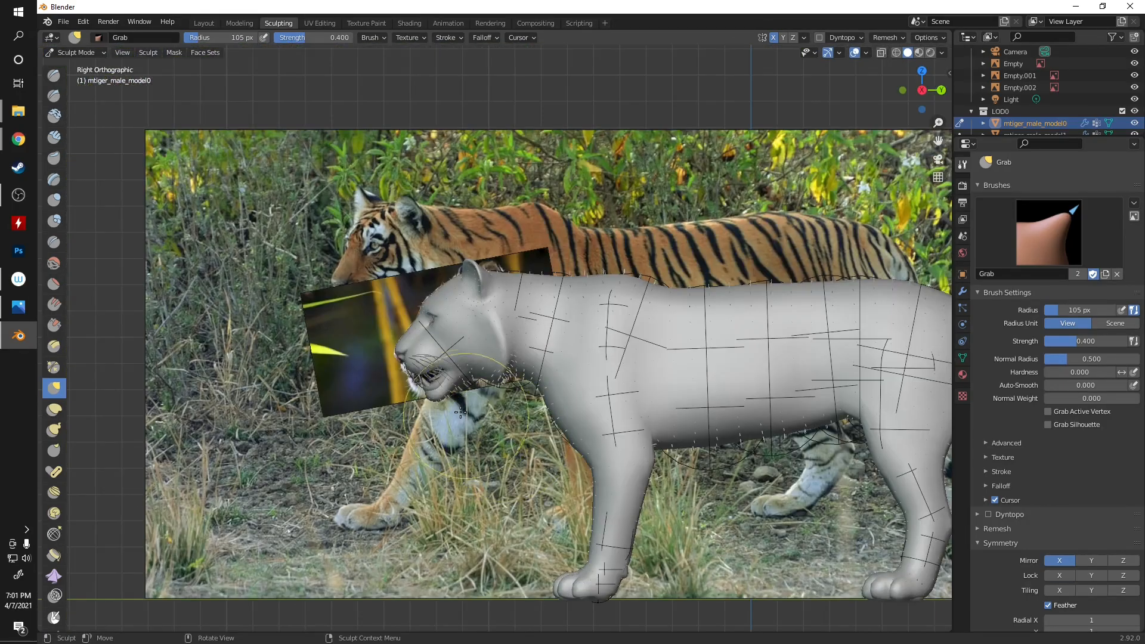
{"action": "left_click", "coordinate": [73, 52]}
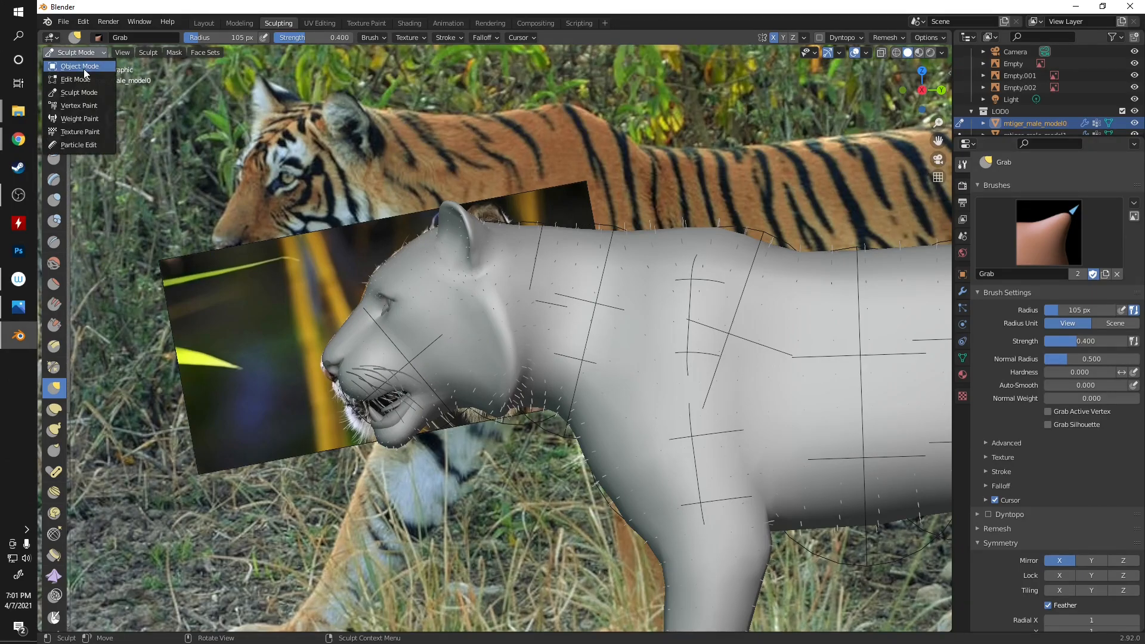
{"action": "left_click", "coordinate": [84, 66]}
{"action": "scroll", "coordinate": [456, 385], "scroll_direction": "down", "scroll_amount": 3}
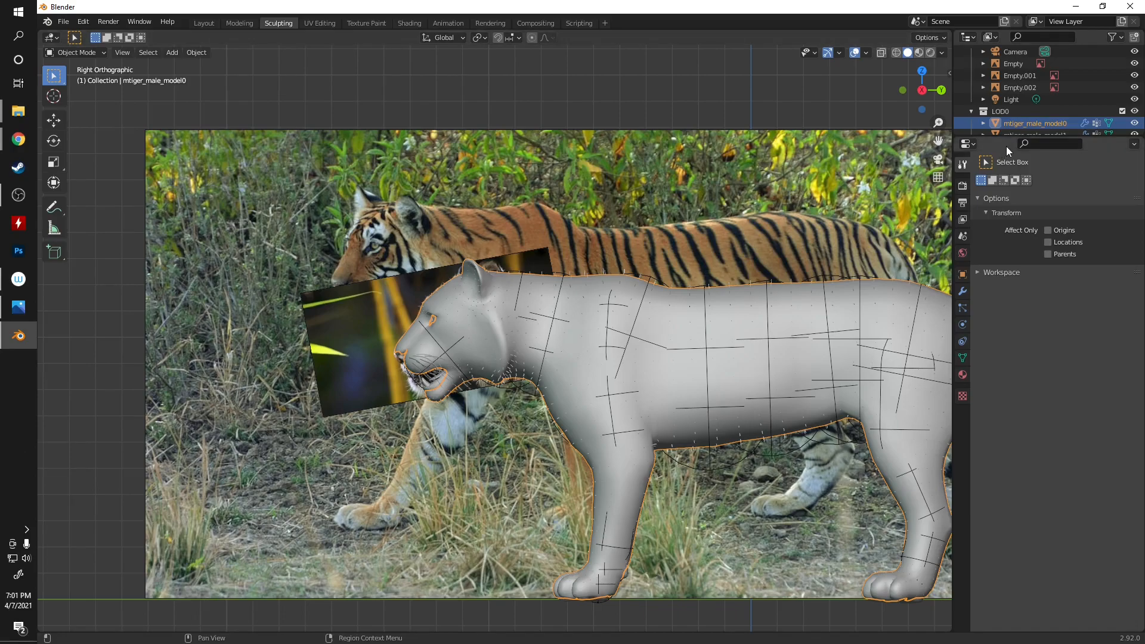
{"action": "left_click_drag", "start_coordinate": [1000, 135], "coordinate": [999, 261]}
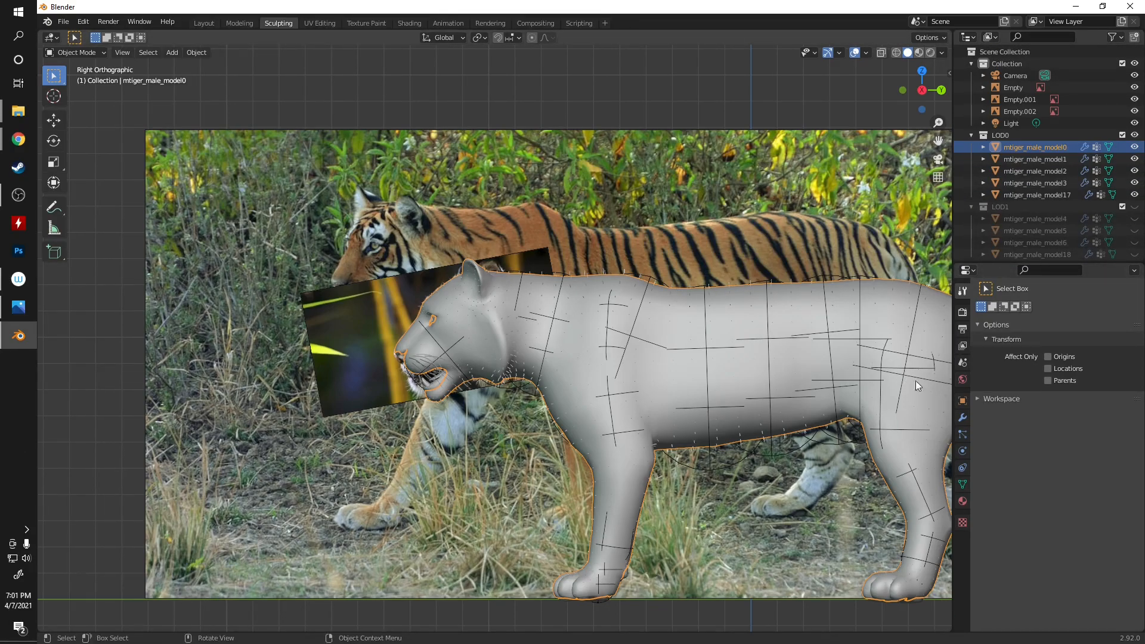
- Show the tiger body's mesh data properties with its vertex groups and the Cobra Mesh Tools
{"action": "left_click", "coordinate": [963, 485]}
{"action": "scroll", "coordinate": [1018, 538], "scroll_direction": "down", "scroll_amount": 1}
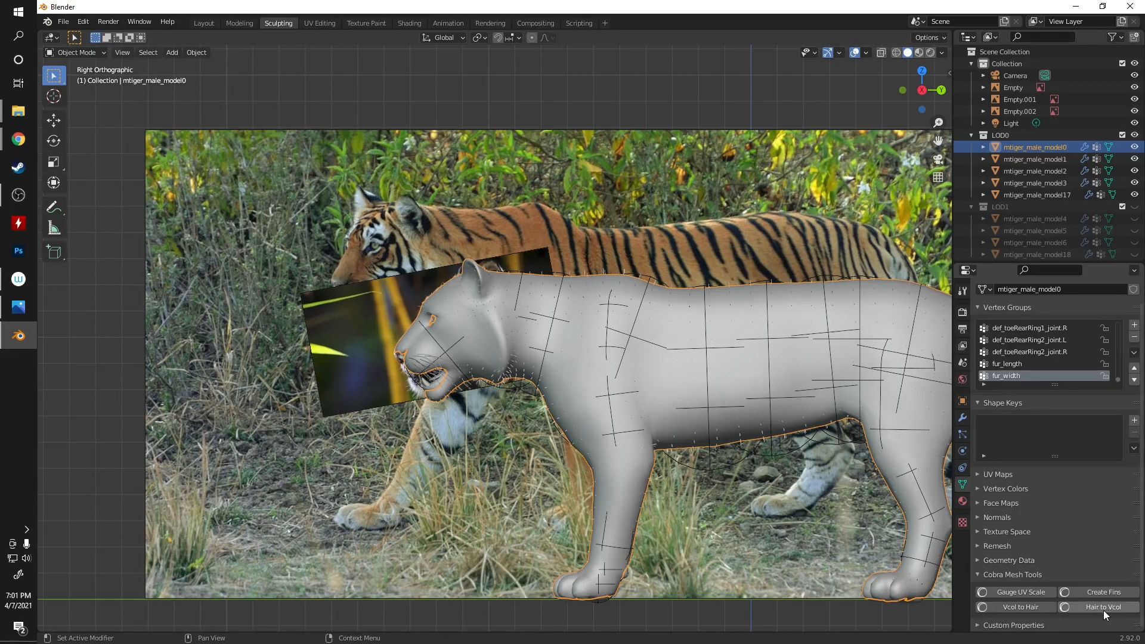
{"action": "left_click", "coordinate": [1033, 609]}
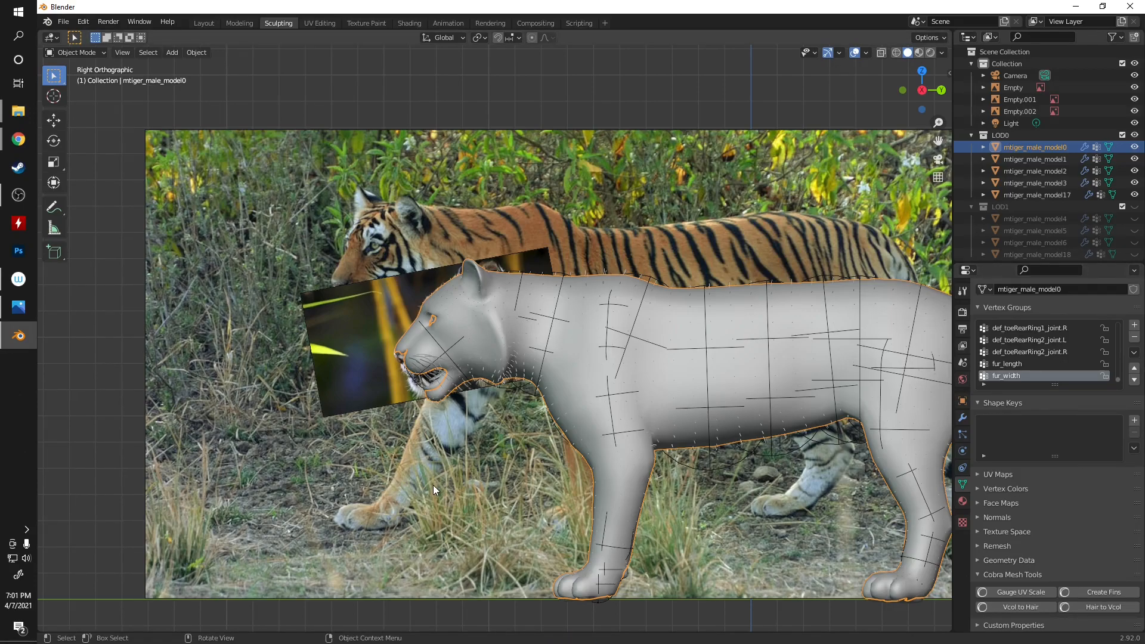
- Switch the tiger body to Weight Paint mode and make fur_length the active vertex group
{"action": "middle_click_drag", "start_coordinate": [557, 482], "coordinate": [446, 422], "text": "shift"}
{"action": "scroll", "coordinate": [331, 429], "scroll_direction": "up", "scroll_amount": 2}
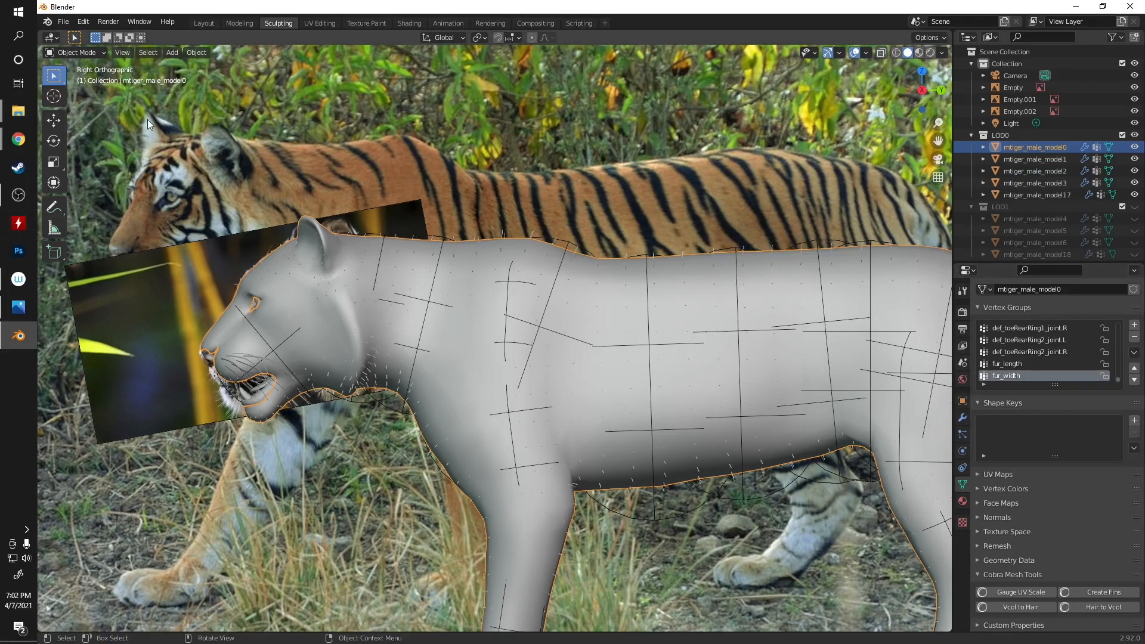
{"action": "left_click", "coordinate": [88, 53]}
{"action": "left_click", "coordinate": [87, 119]}
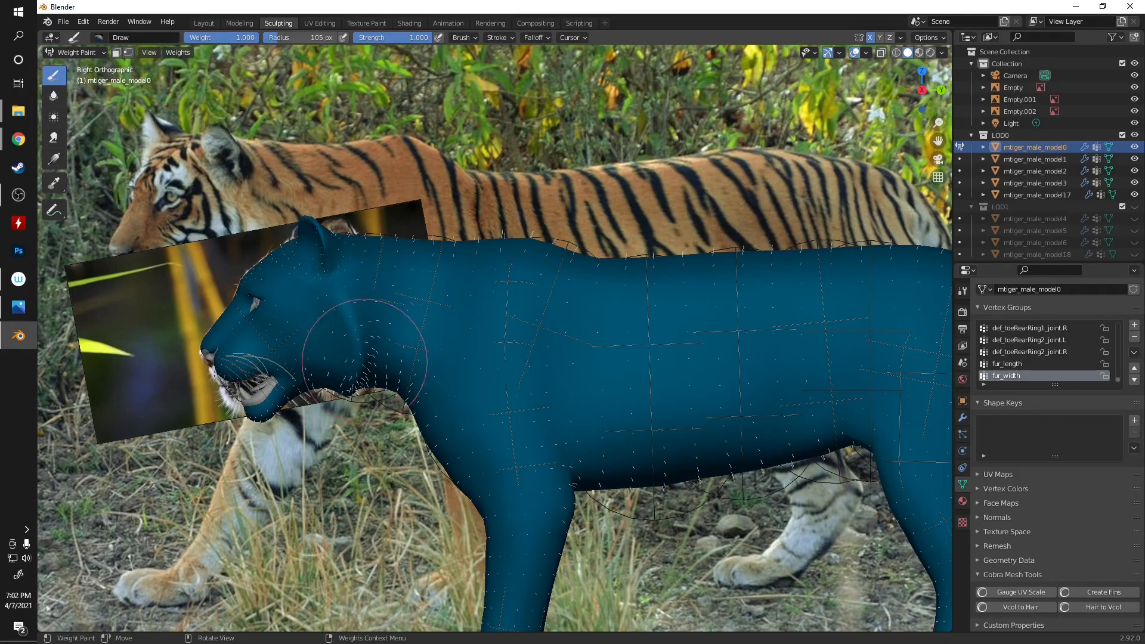
{"action": "scroll", "coordinate": [385, 417], "scroll_direction": "down", "scroll_amount": 3}
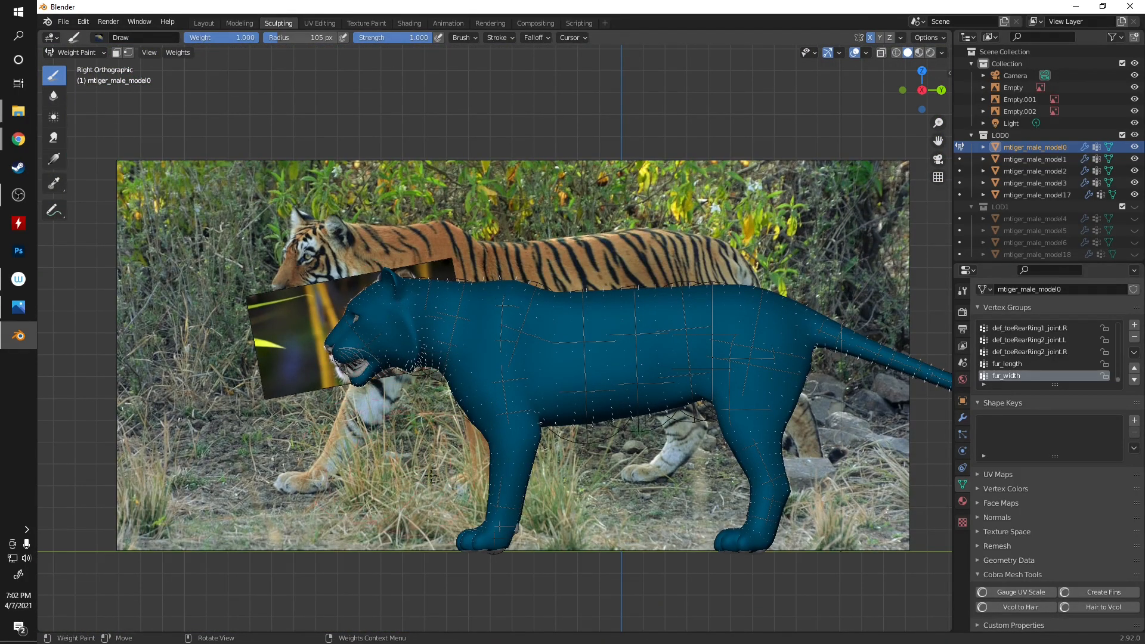
{"action": "scroll", "coordinate": [379, 397], "scroll_direction": "up", "scroll_amount": 2}
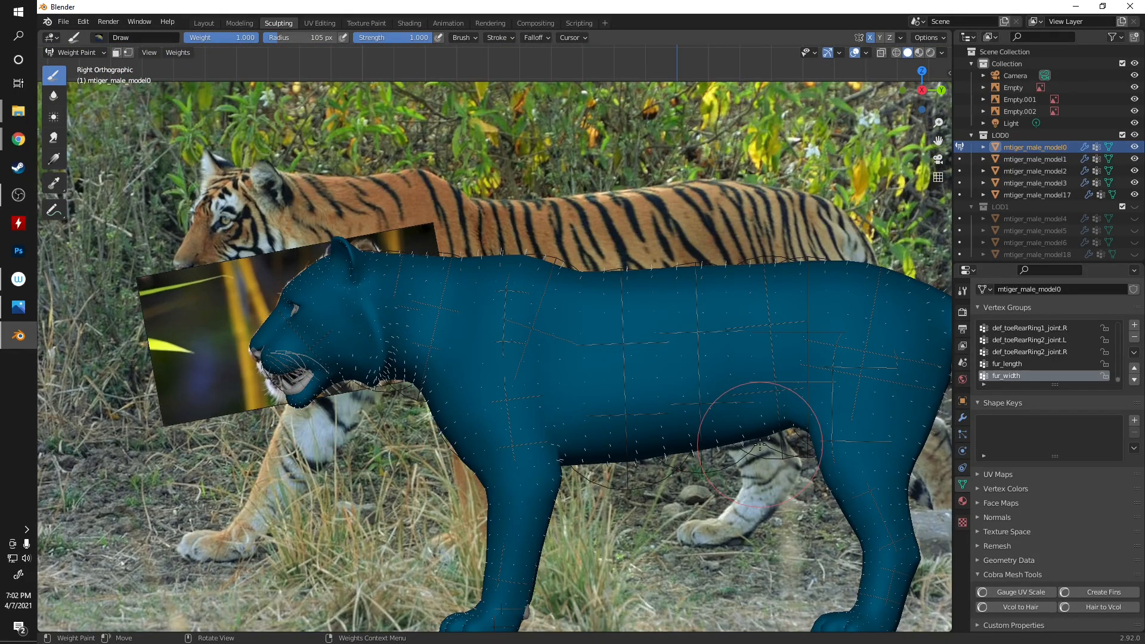
{"action": "left_click", "coordinate": [1019, 365]}
{"action": "left_click", "coordinate": [1016, 375]}
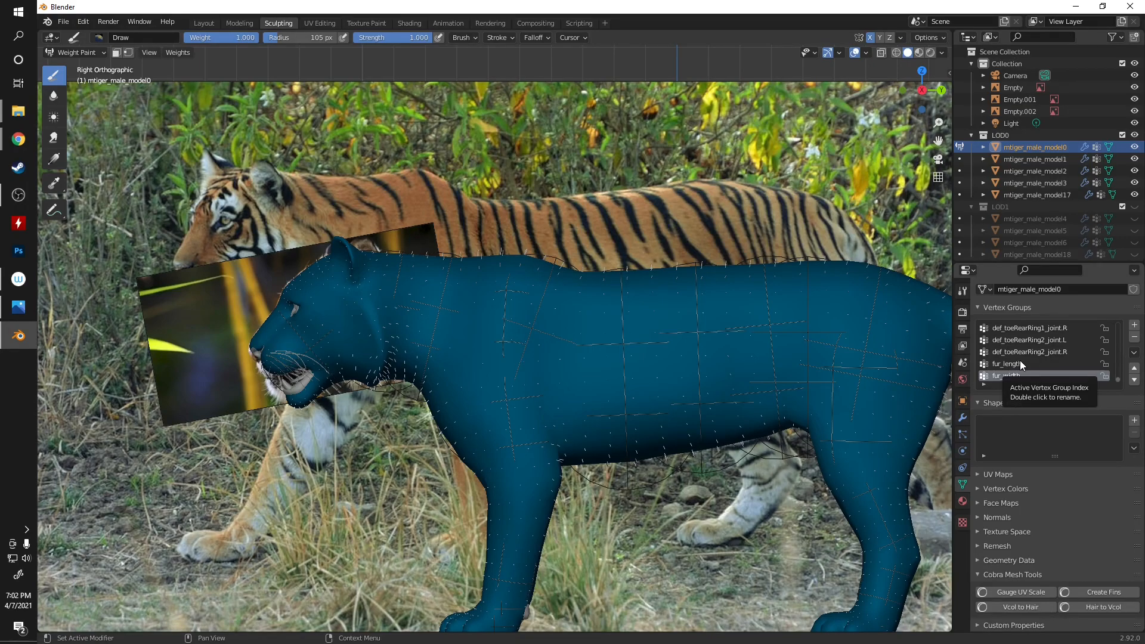
{"action": "left_click", "coordinate": [1018, 364]}
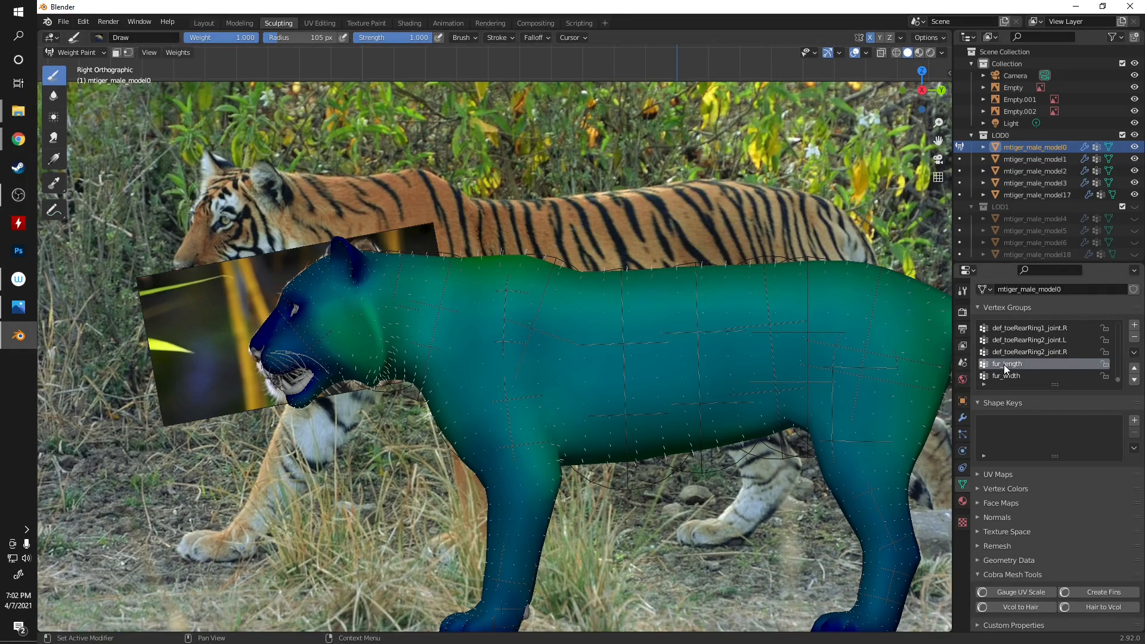
- Examine the fur_length weights on the paws, head, neck and back from the side and in perspective
{"action": "middle_click_drag", "start_coordinate": [635, 391], "coordinate": [562, 223], "text": "shift"}
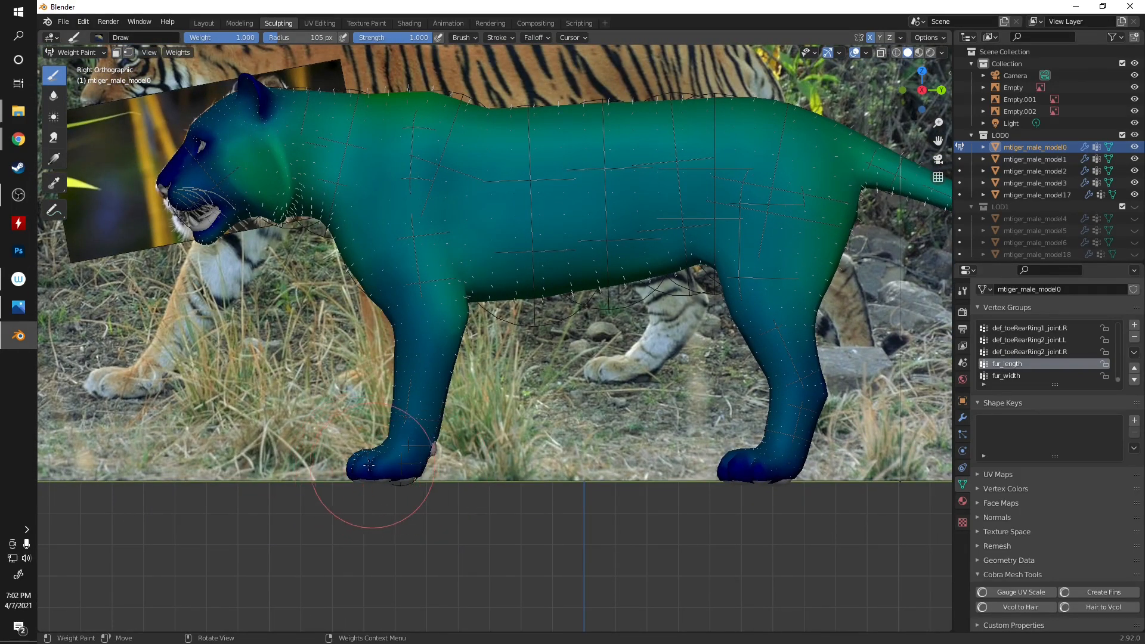
{"action": "middle_click_drag", "start_coordinate": [403, 321], "coordinate": [711, 482], "text": "shift"}
{"action": "scroll", "coordinate": [540, 334], "scroll_direction": "up", "scroll_amount": 5}
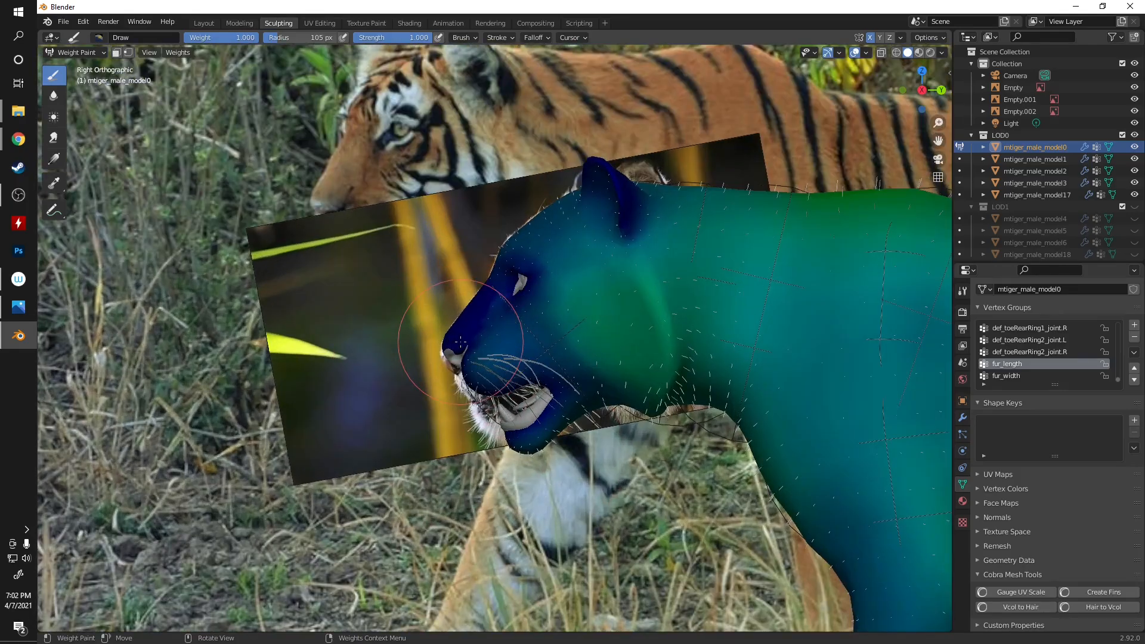
{"action": "middle_click_drag", "start_coordinate": [790, 311], "coordinate": [377, 340], "text": "shift"}
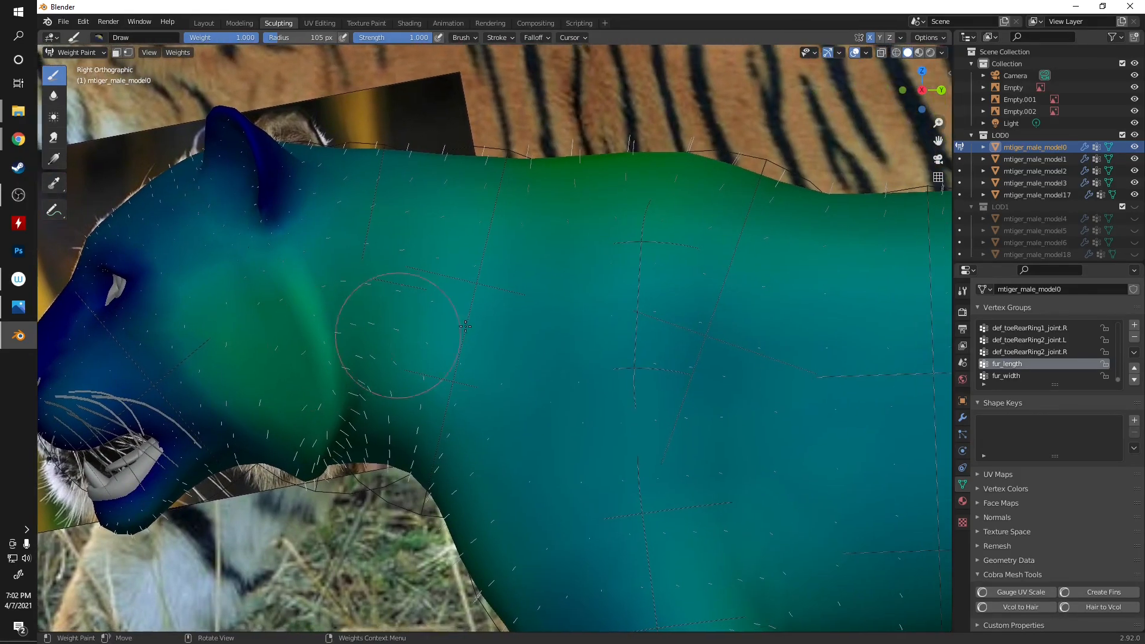
{"action": "scroll", "coordinate": [429, 322], "scroll_direction": "down", "scroll_amount": 3}
{"action": "scroll", "coordinate": [565, 268], "scroll_direction": "down", "scroll_amount": 4}
{"action": "middle_click_drag", "start_coordinate": [565, 268], "coordinate": [545, 286]}
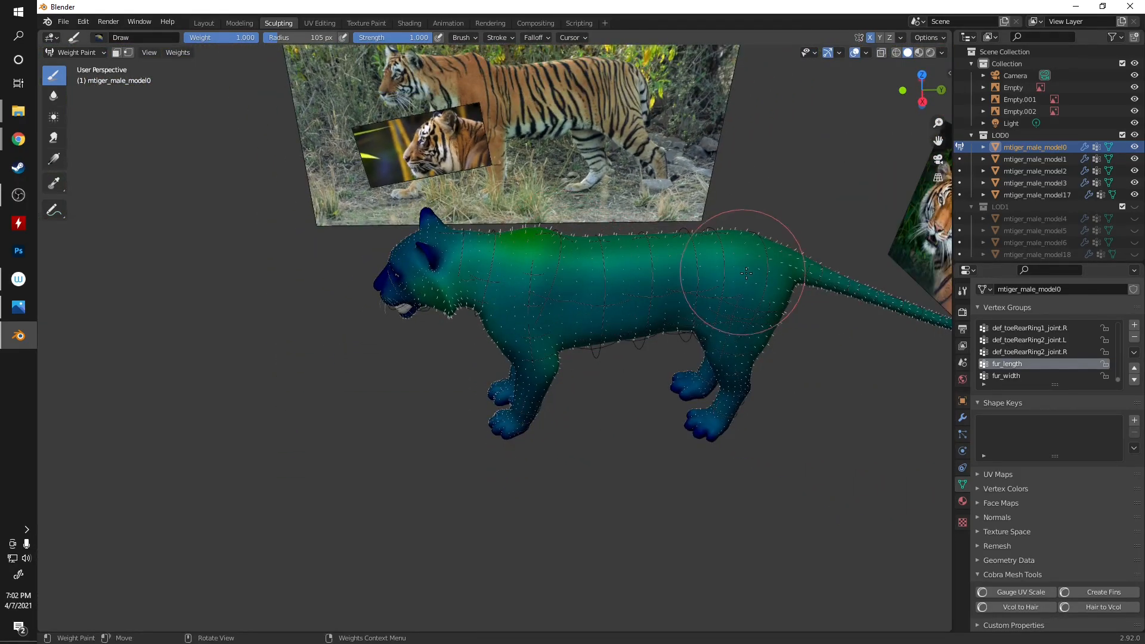
{"action": "scroll", "coordinate": [554, 313], "scroll_direction": "up", "scroll_amount": 2}
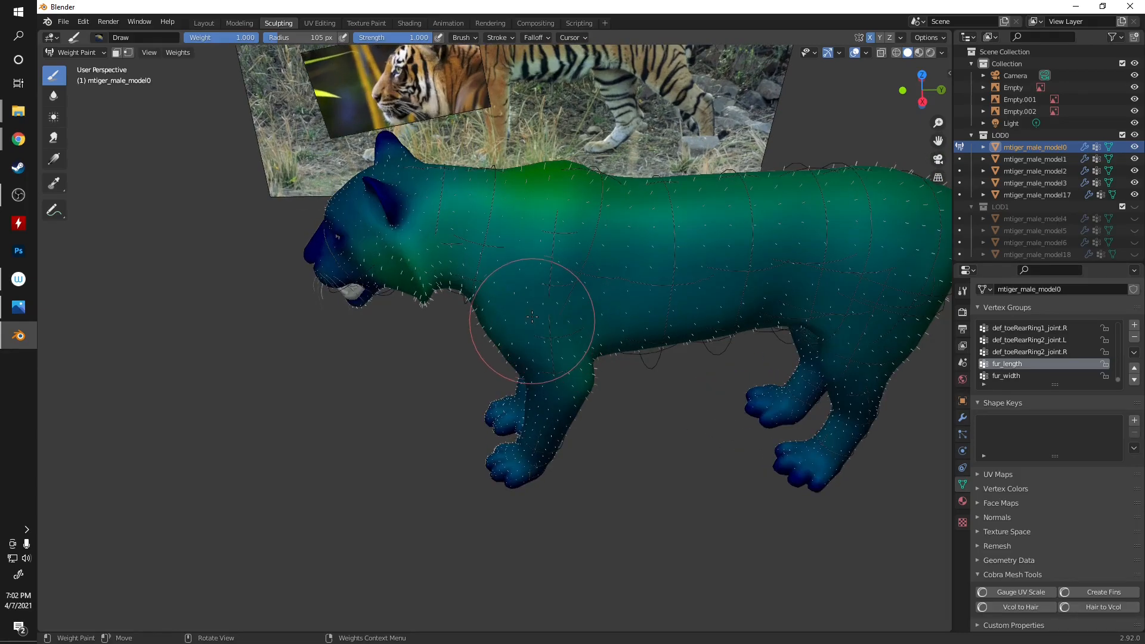
{"action": "key", "text": "KP_3"}
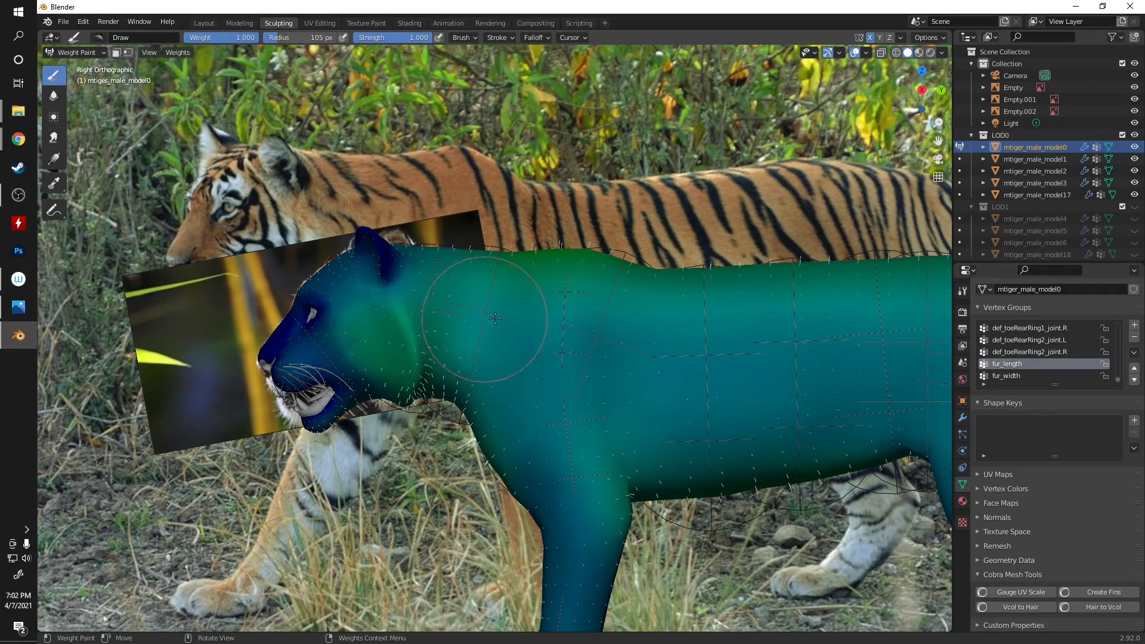
- Set the Draw weight brush to Add blending with weight 0.063 and strength 0.074
{"action": "left_click", "coordinate": [963, 293]}
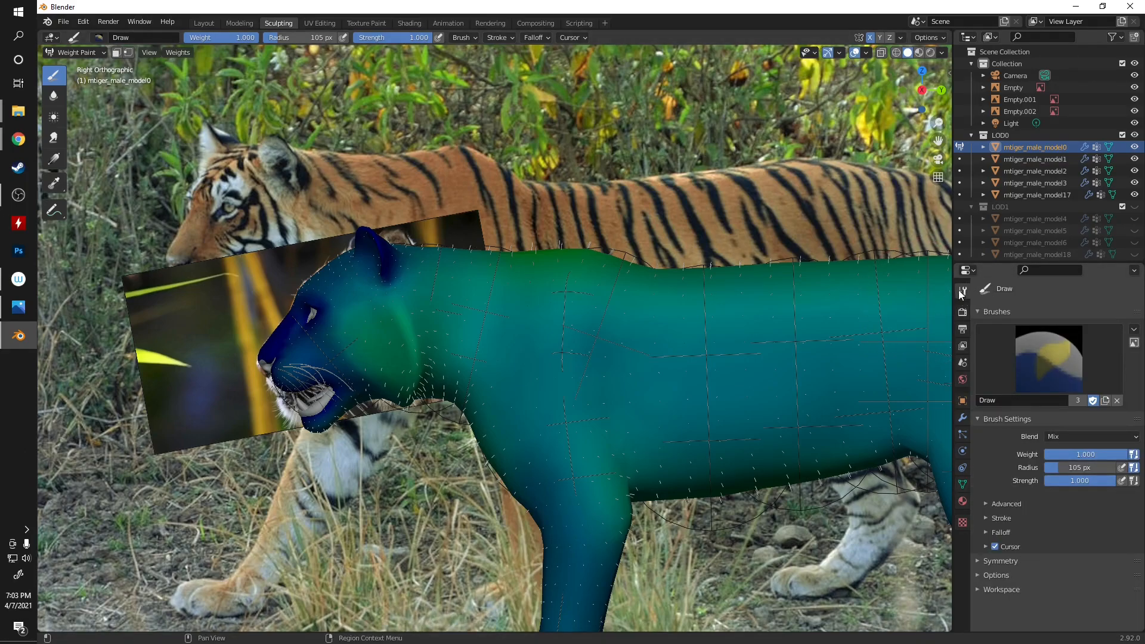
{"action": "left_click", "coordinate": [1096, 435]}
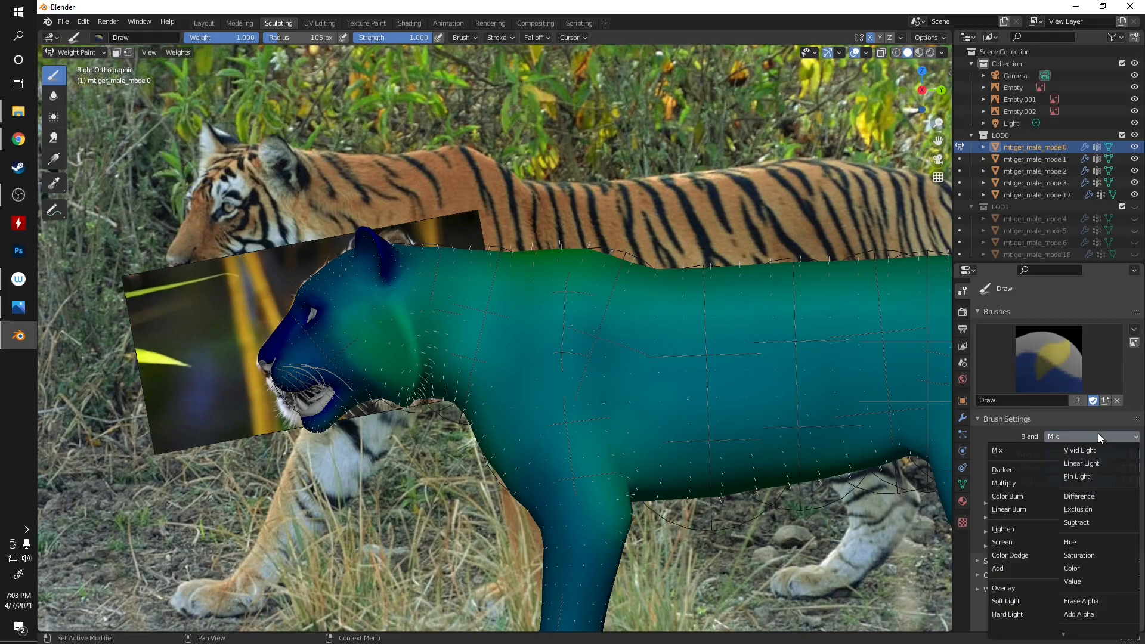
{"action": "left_click", "coordinate": [1008, 568]}
{"action": "left_click_drag", "start_coordinate": [1111, 481], "coordinate": [1052, 482]}
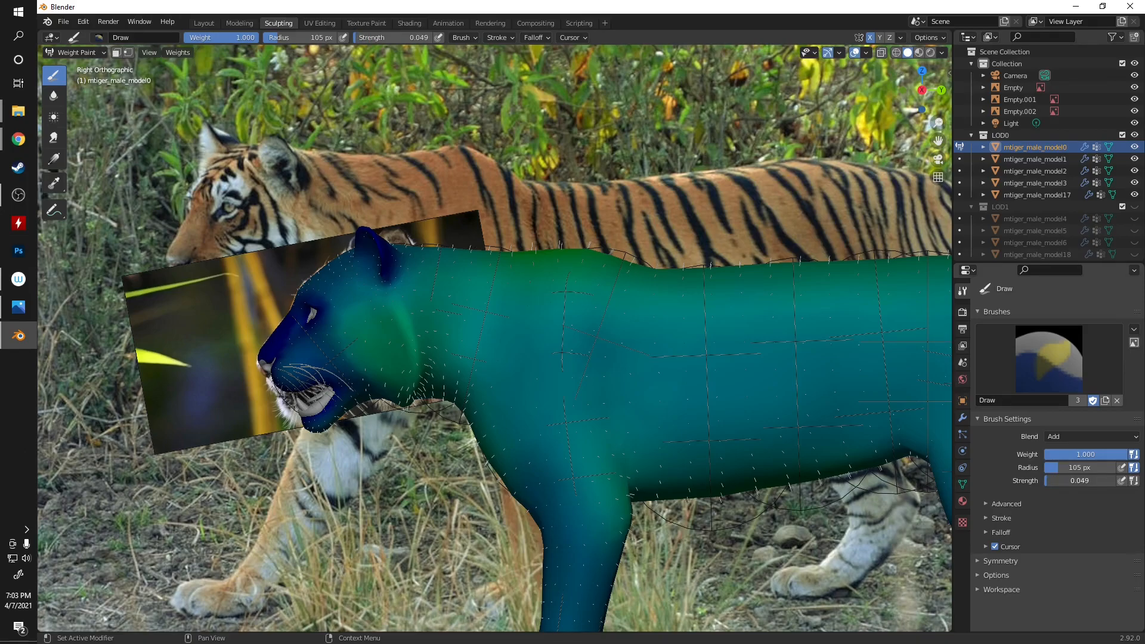
{"action": "left_click_drag", "start_coordinate": [1115, 454], "coordinate": [1046, 454]}
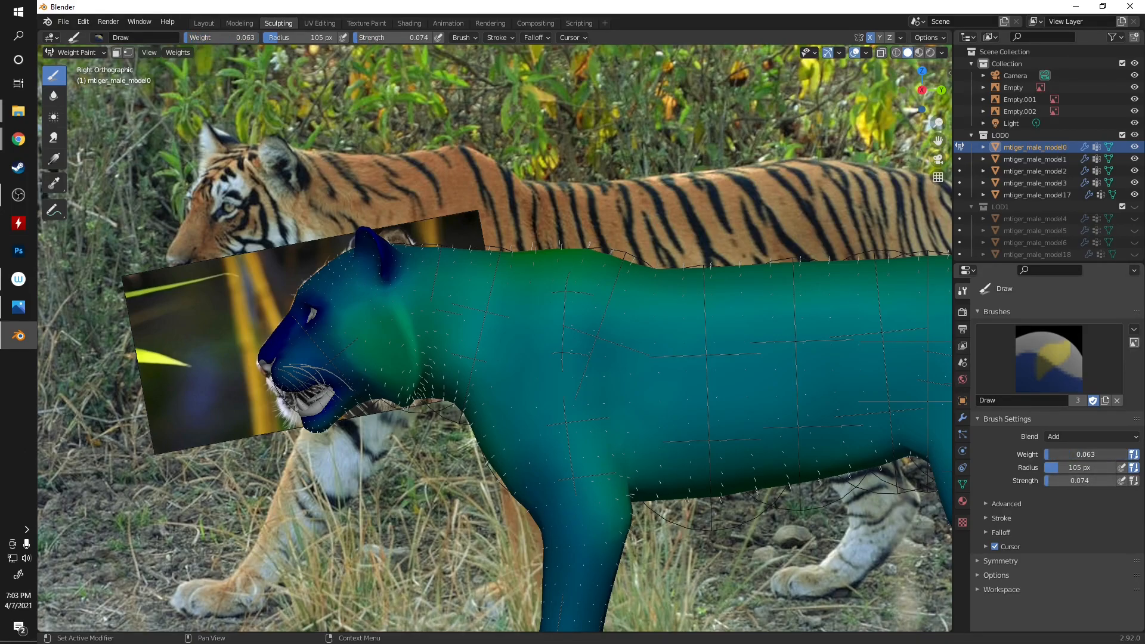
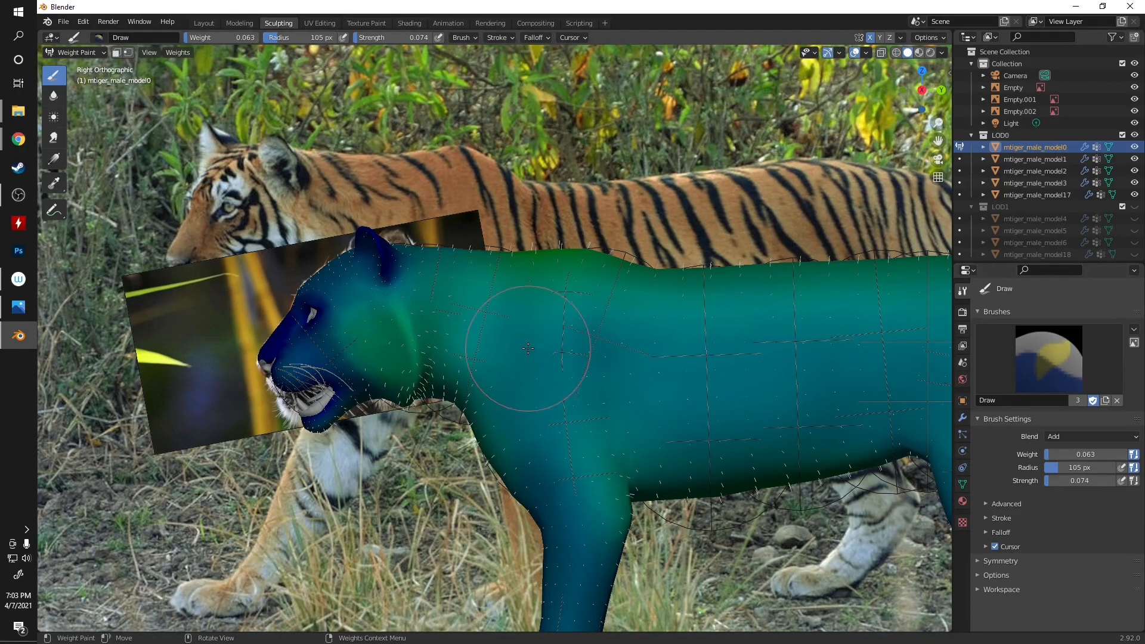
- Expand the Draw weight brush's Symmetry settings and check the mirror axis used around the tiger's head
{"action": "scroll", "coordinate": [652, 332], "scroll_direction": "up", "scroll_amount": 3}
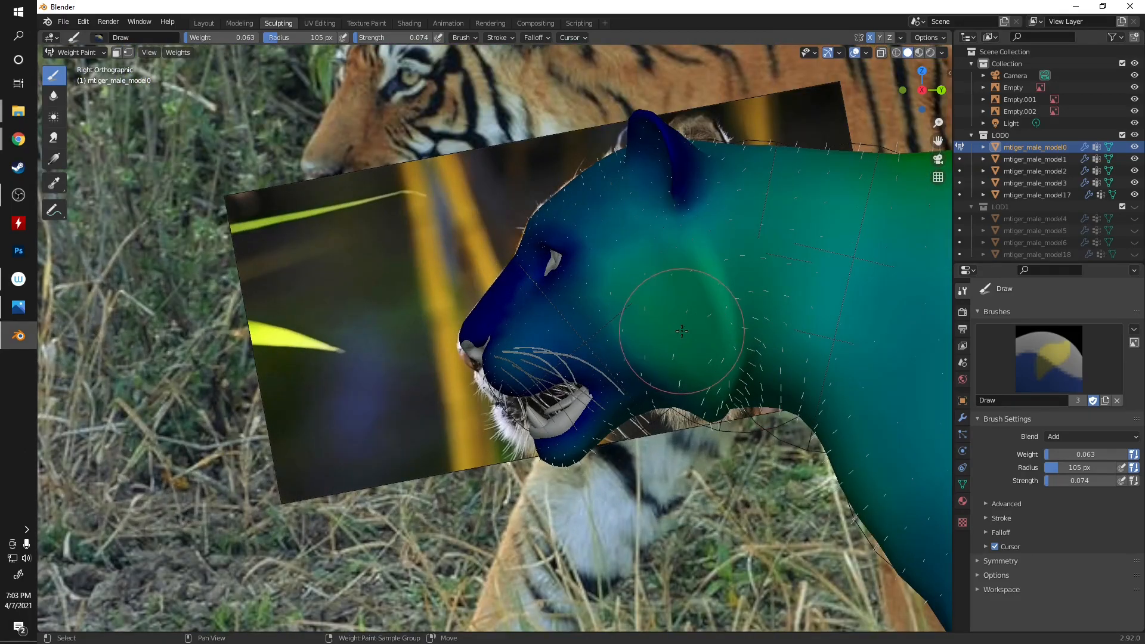
{"action": "middle_click_drag", "start_coordinate": [660, 327], "coordinate": [543, 336], "text": "shift"}
{"action": "scroll", "coordinate": [543, 336], "scroll_direction": "up", "scroll_amount": 1}
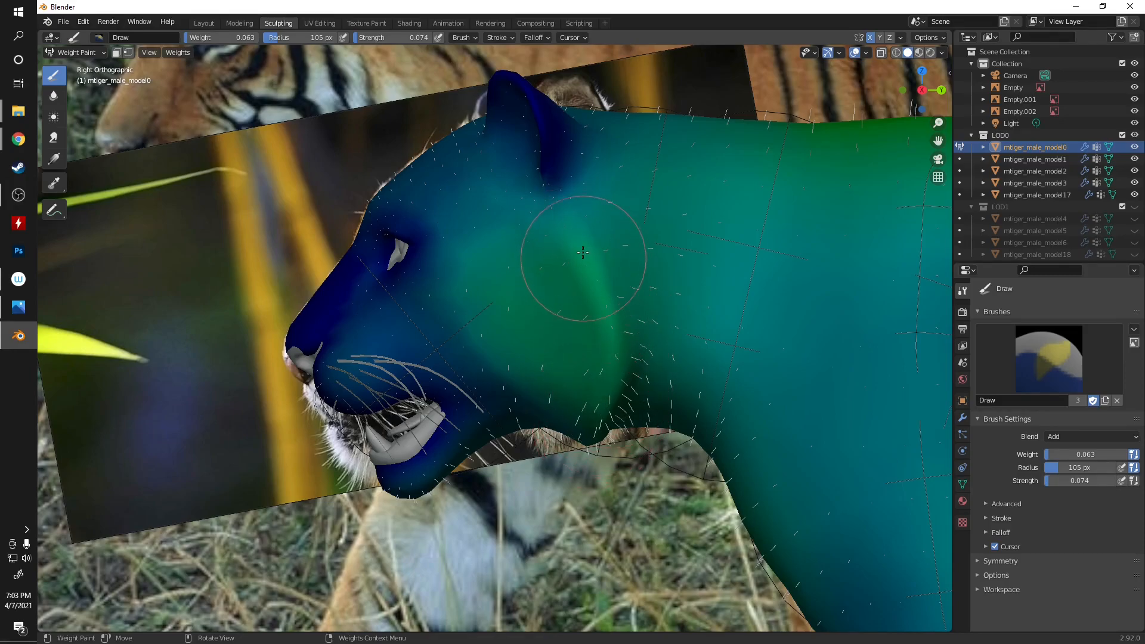
{"action": "left_click", "coordinate": [983, 560]}
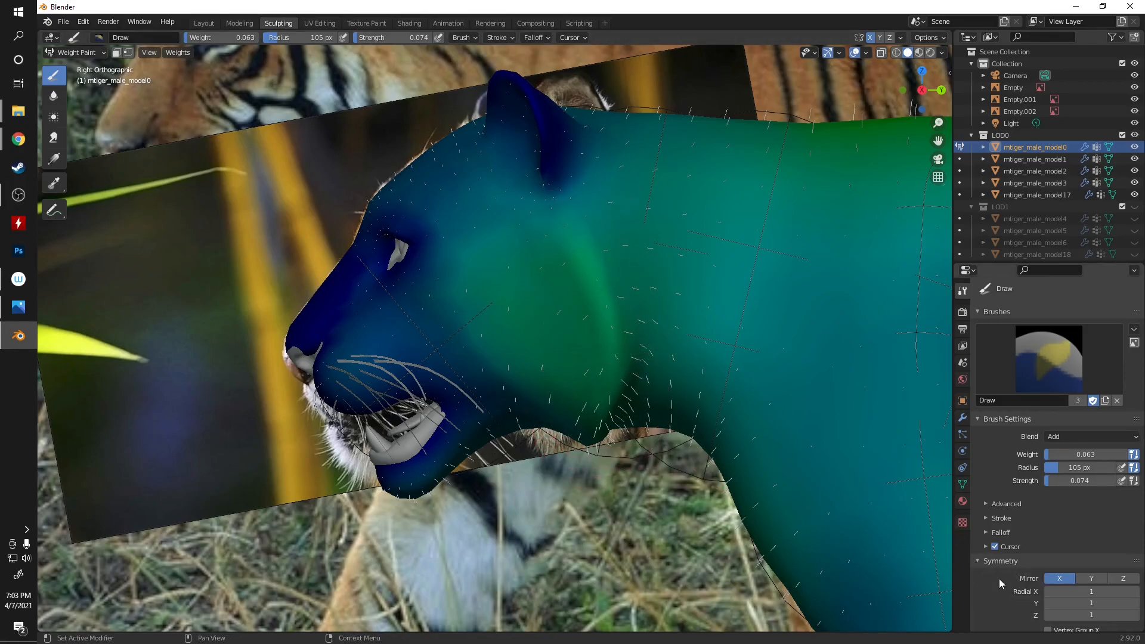
{"action": "mouse_move", "coordinate": [567, 299]}
{"action": "middle_mouse_down"}
{"action": "mouse_move", "coordinate": [706, 316]}
{"action": "mouse_move", "coordinate": [524, 358]}
{"action": "mouse_move", "coordinate": [434, 301]}
{"action": "mouse_move", "coordinate": [397, 254]}
{"action": "mouse_move", "coordinate": [499, 235]}
{"action": "middle_mouse_up"}
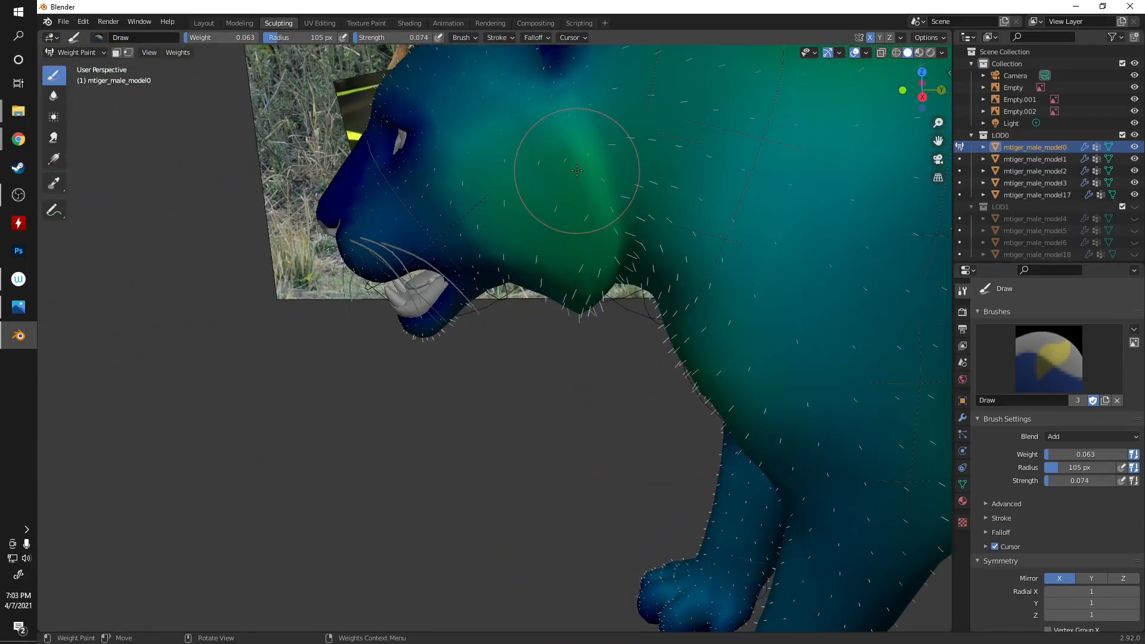
- Examine the fur_length weights from the cheek and neck along the shoulders and back to the hindquarters
{"action": "middle_click_drag", "start_coordinate": [581, 311], "coordinate": [546, 307]}
{"action": "scroll", "coordinate": [558, 305], "scroll_direction": "down", "scroll_amount": 1}
{"action": "middle_click_drag", "start_coordinate": [668, 291], "coordinate": [435, 355], "text": "shift"}
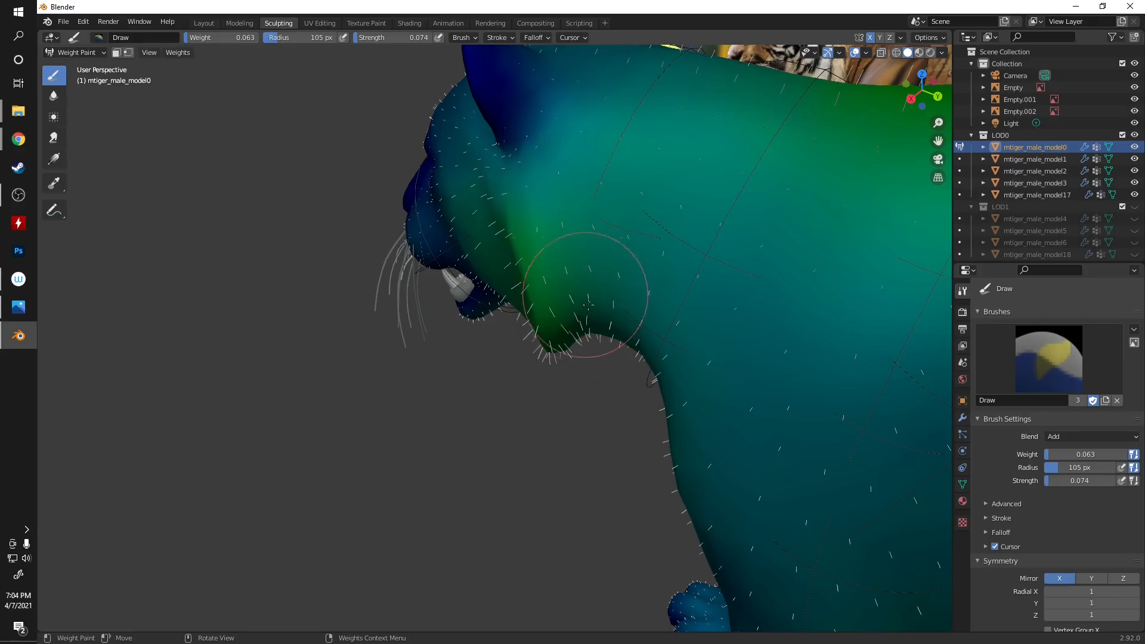
{"action": "scroll", "coordinate": [621, 289], "scroll_direction": "down", "scroll_amount": 5}
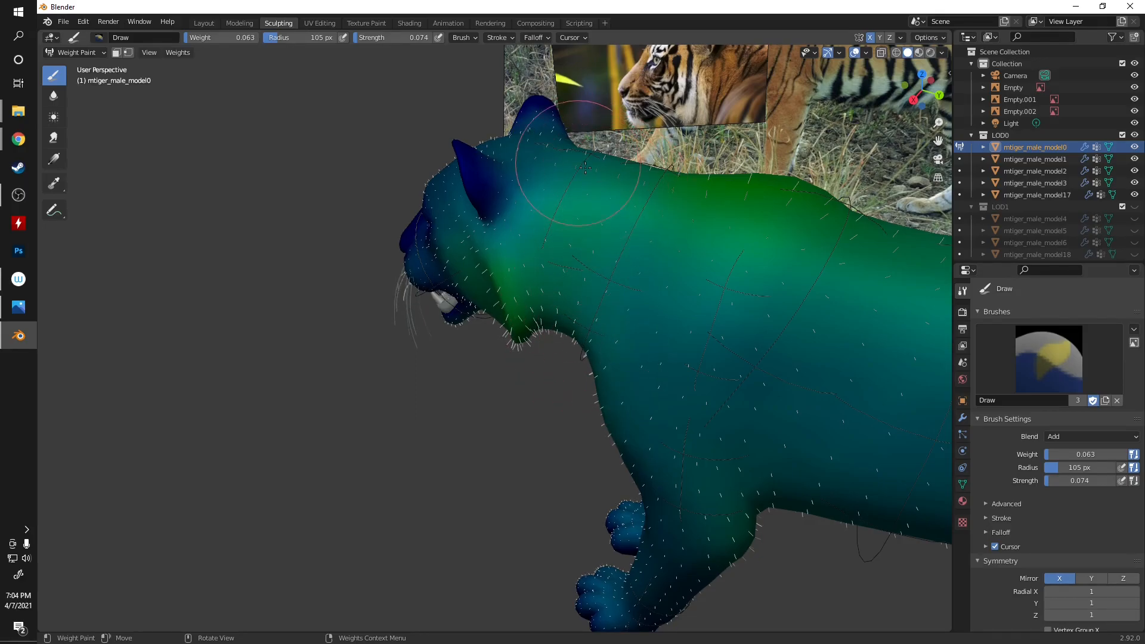
{"action": "middle_click_drag", "start_coordinate": [639, 324], "coordinate": [265, 416]}
{"action": "scroll", "coordinate": [436, 325], "scroll_direction": "down", "scroll_amount": 3}
{"action": "middle_click_drag", "start_coordinate": [460, 322], "coordinate": [334, 280], "text": "shift"}
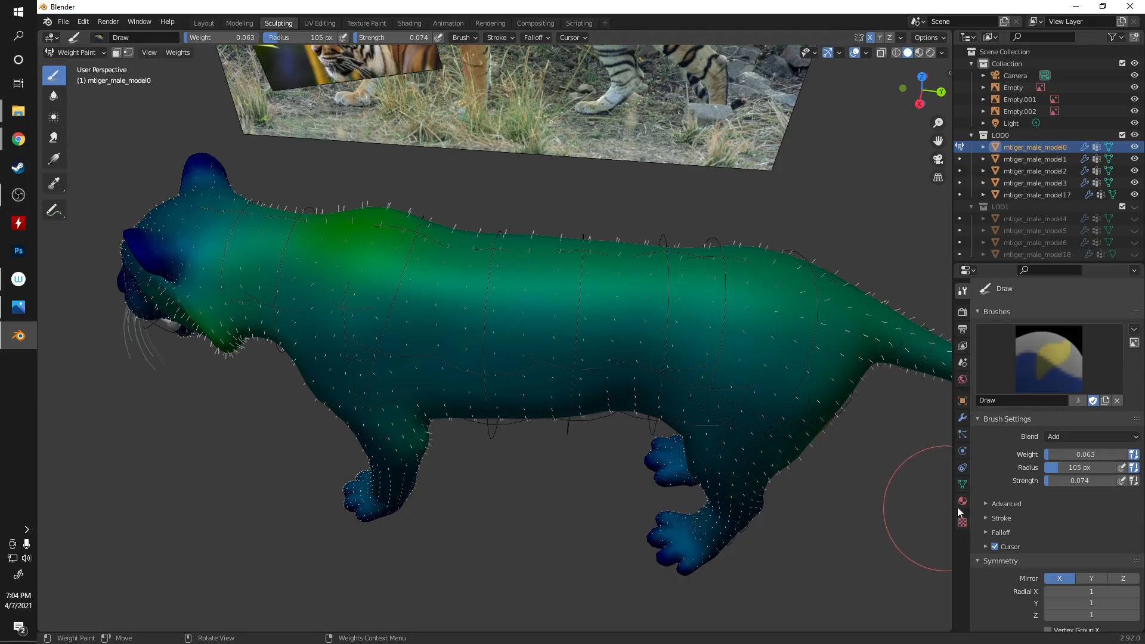
- Set the Draw weight brush to Subtract blending with weight 0.141 and strength 0.115
{"action": "left_click", "coordinate": [1075, 438]}
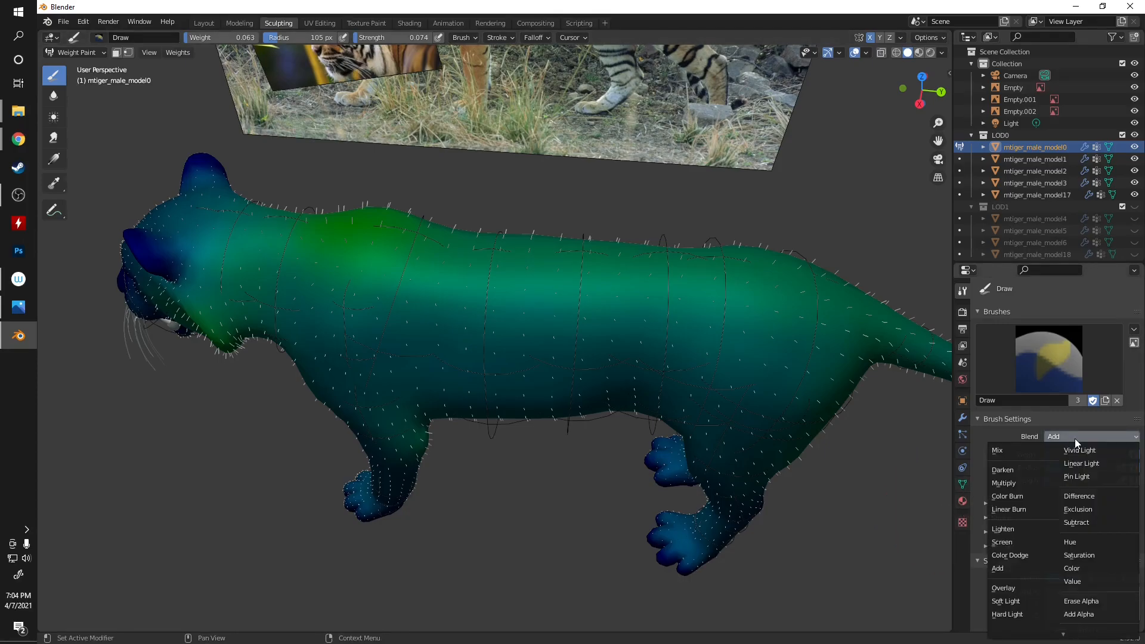
{"action": "left_click", "coordinate": [1098, 521]}
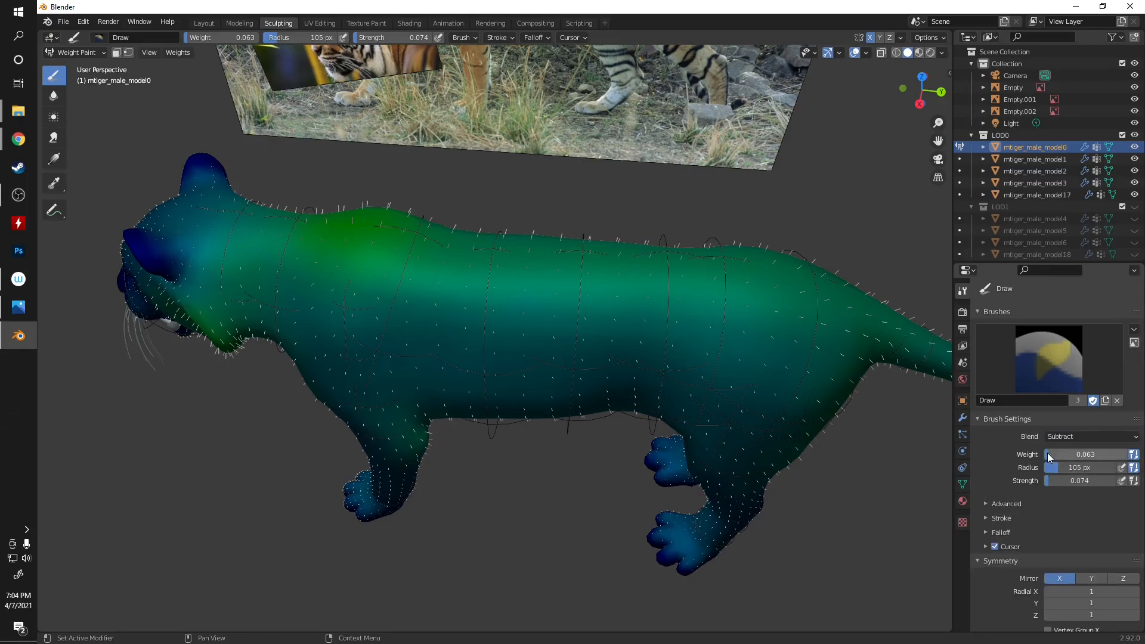
{"action": "left_click_drag", "start_coordinate": [1047, 454], "coordinate": [1069, 453]}
{"action": "left_click_drag", "start_coordinate": [1054, 481], "coordinate": [1052, 480]}
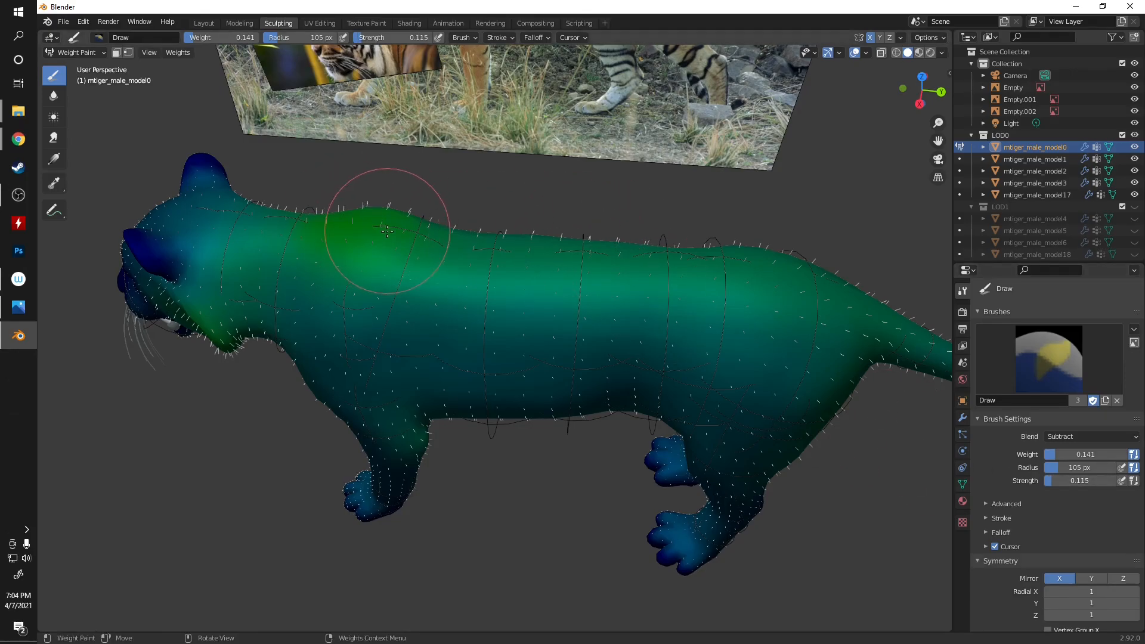
- Paint down the fur_length weights over the tiger's shoulders and upper back, checking the back, tail and legs for evenness
{"action": "middle_click_drag", "start_coordinate": [466, 302], "coordinate": [435, 332]}
{"action": "mouse_move", "coordinate": [347, 280]}
{"action": "left_mouse_down"}
{"action": "mouse_move", "coordinate": [368, 320]}
{"action": "mouse_move", "coordinate": [383, 274]}
{"action": "mouse_move", "coordinate": [355, 299]}
{"action": "mouse_move", "coordinate": [402, 296]}
{"action": "left_mouse_up"}
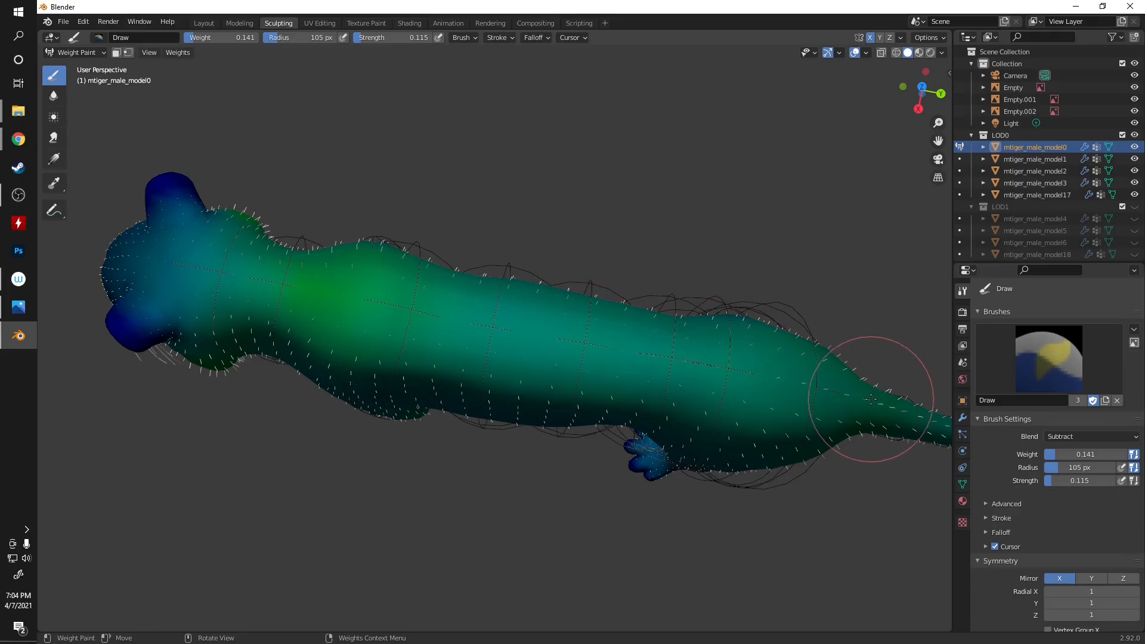
{"action": "mouse_move", "coordinate": [350, 294]}
{"action": "middle_mouse_down"}
{"action": "mouse_move", "coordinate": [482, 413]}
{"action": "mouse_move", "coordinate": [468, 328]}
{"action": "middle_mouse_up"}
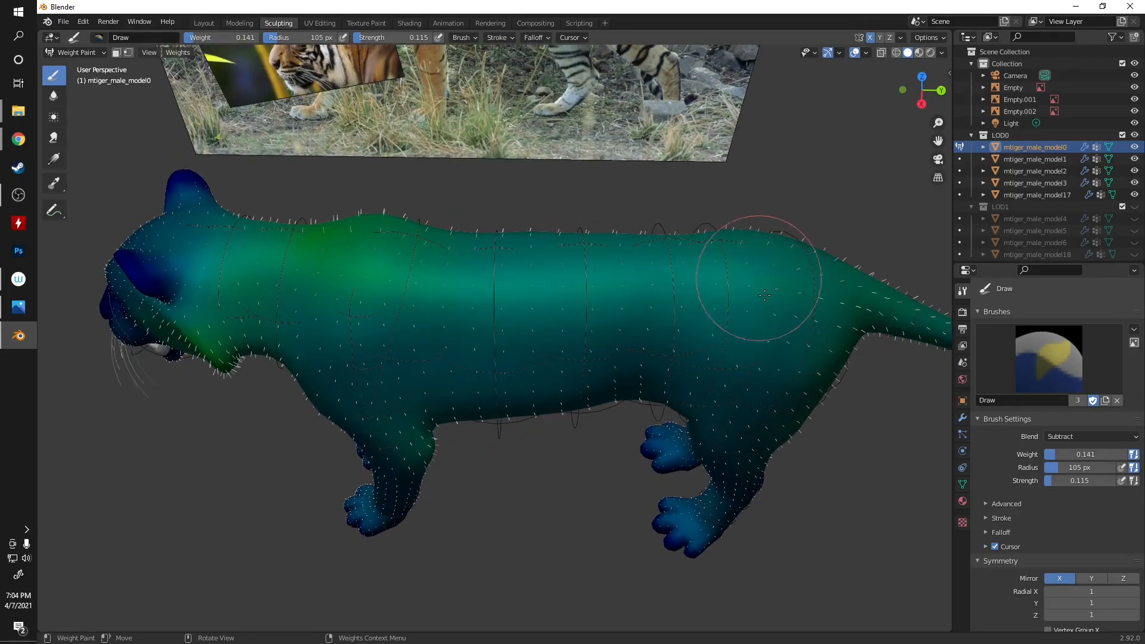
{"action": "middle_click_drag", "start_coordinate": [396, 287], "coordinate": [330, 309]}
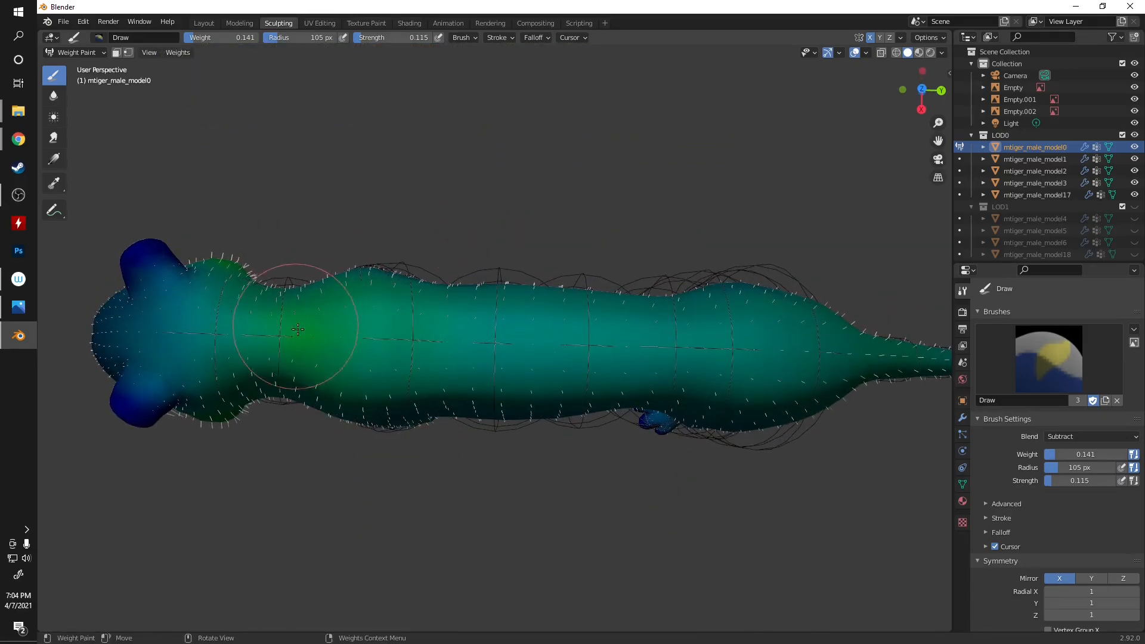
{"action": "mouse_move", "coordinate": [670, 332]}
{"action": "middle_mouse_down"}
{"action": "mouse_move", "coordinate": [654, 250]}
{"action": "mouse_move", "coordinate": [626, 288]}
{"action": "mouse_move", "coordinate": [141, 299]}
{"action": "mouse_move", "coordinate": [288, 371]}
{"action": "middle_mouse_up"}
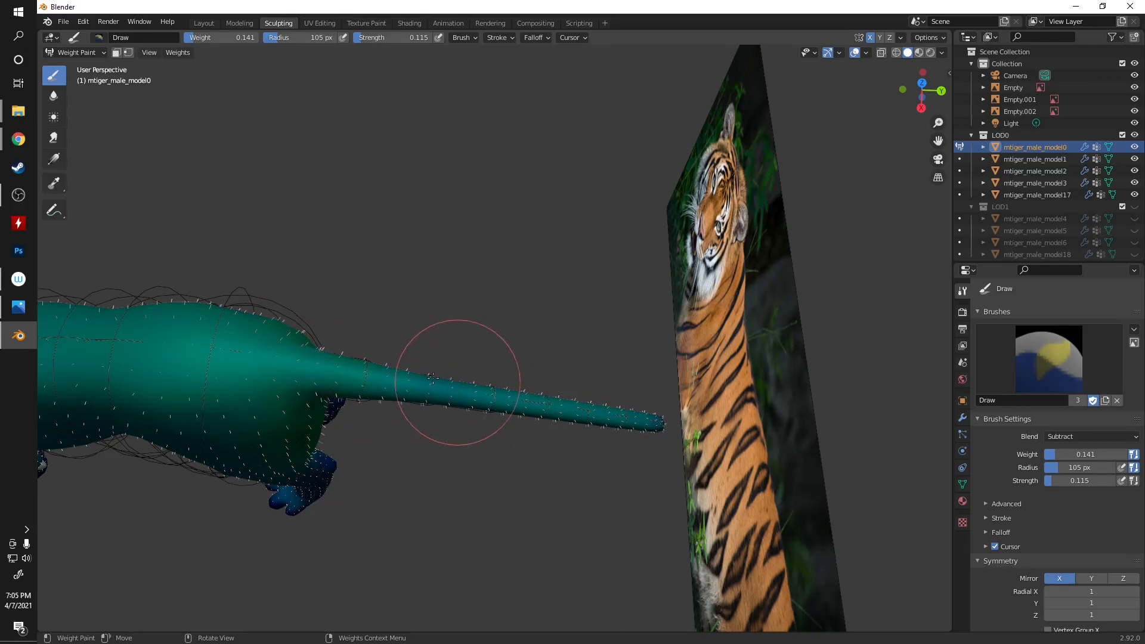
{"action": "middle_click_drag", "start_coordinate": [243, 409], "coordinate": [735, 316]}
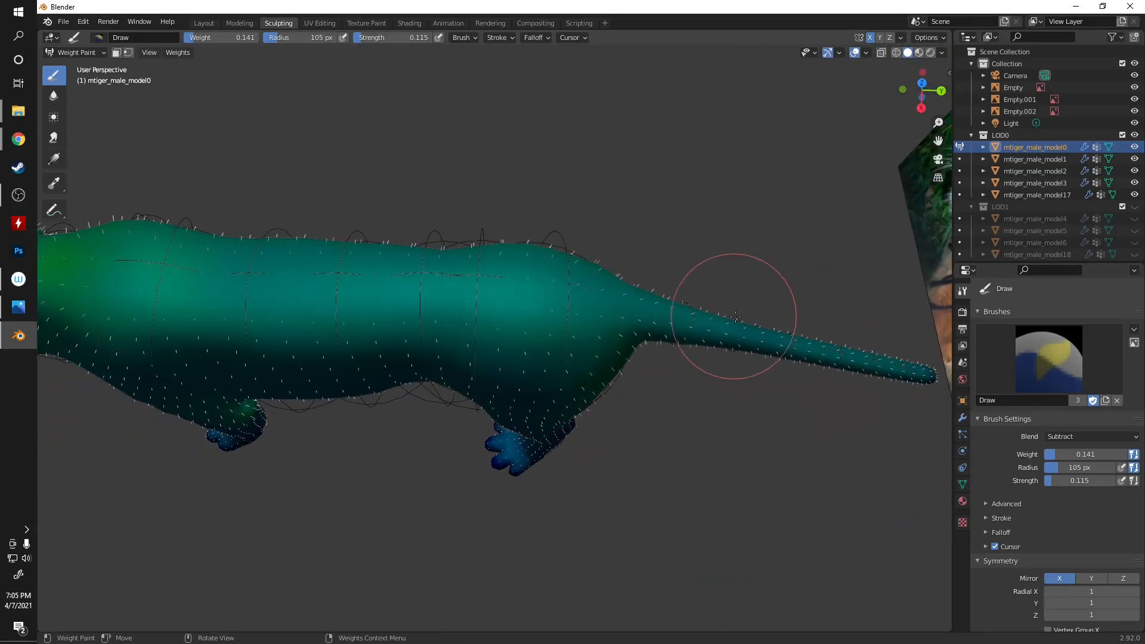
{"action": "mouse_move", "coordinate": [366, 333]}
{"action": "middle_mouse_down"}
{"action": "mouse_move", "coordinate": [480, 358]}
{"action": "mouse_move", "coordinate": [527, 278]}
{"action": "middle_mouse_up"}
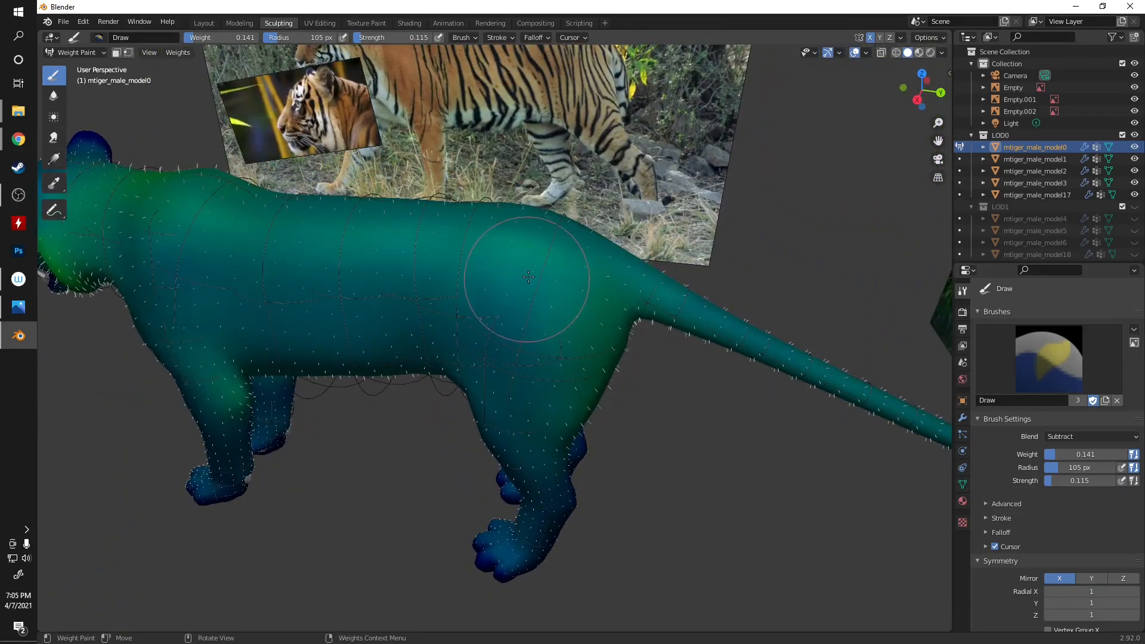
{"action": "middle_click_drag", "start_coordinate": [315, 449], "coordinate": [564, 439], "text": "shift"}
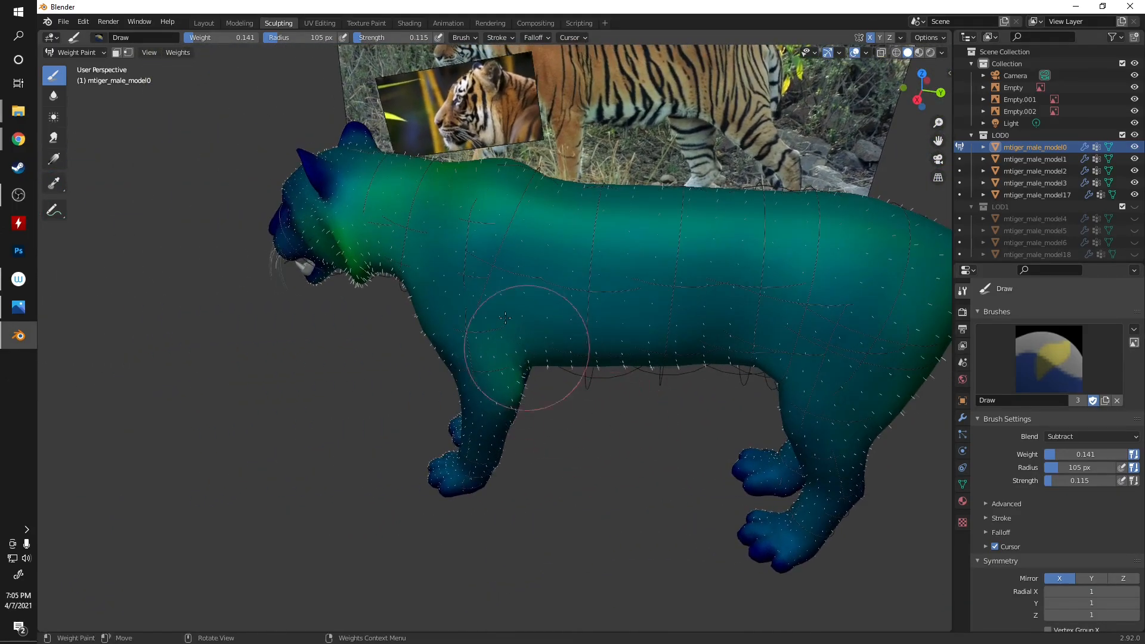
{"action": "mouse_move", "coordinate": [493, 442]}
{"action": "middle_mouse_down"}
{"action": "mouse_move", "coordinate": [597, 438]}
{"action": "mouse_move", "coordinate": [495, 440]}
{"action": "middle_mouse_up"}
- Return the tiger body to Object Mode and view its head in the right orthographic view
{"action": "left_click", "coordinate": [71, 53]}
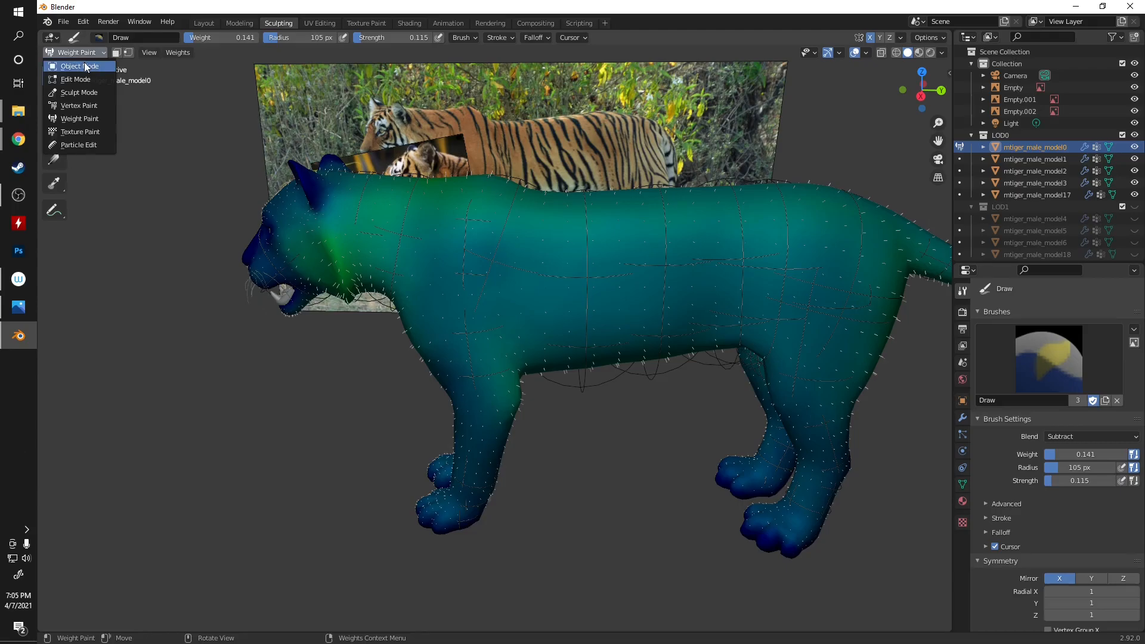
{"action": "left_click", "coordinate": [84, 66]}
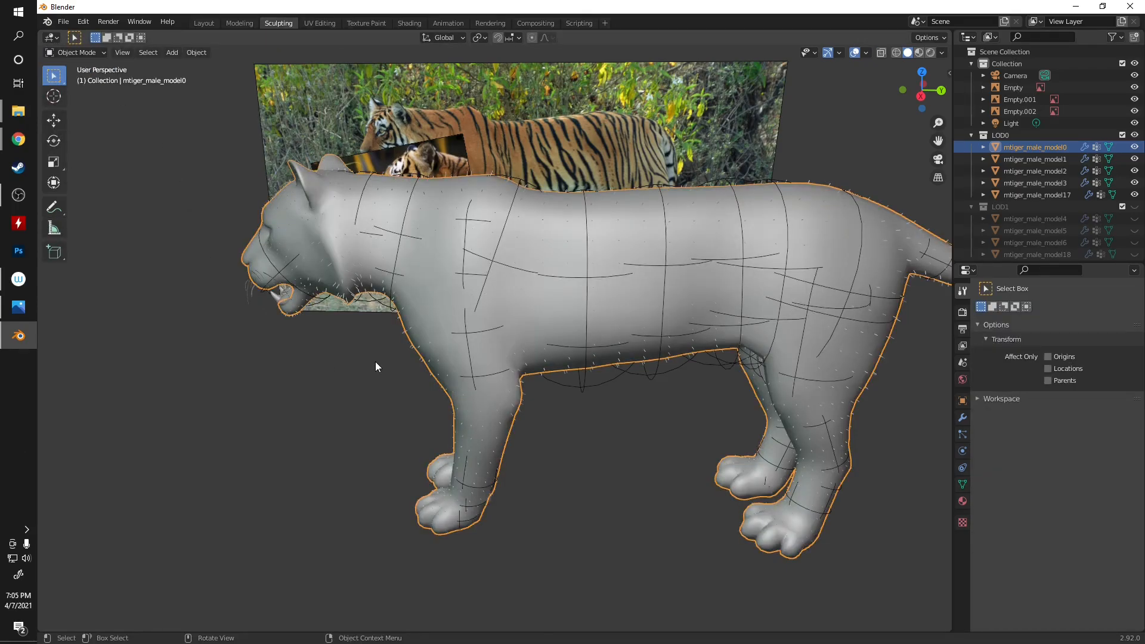
{"action": "key", "text": "KP_3"}
{"action": "scroll", "coordinate": [450, 358], "scroll_direction": "up", "scroll_amount": 4}
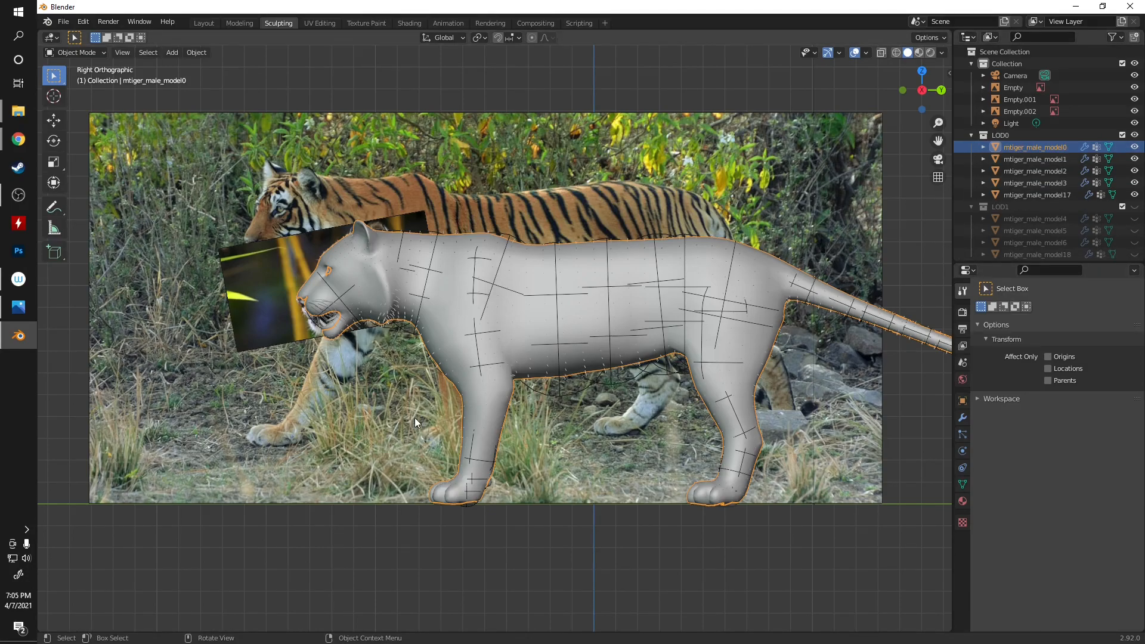
{"action": "scroll", "coordinate": [418, 411], "scroll_direction": "up", "scroll_amount": 4}
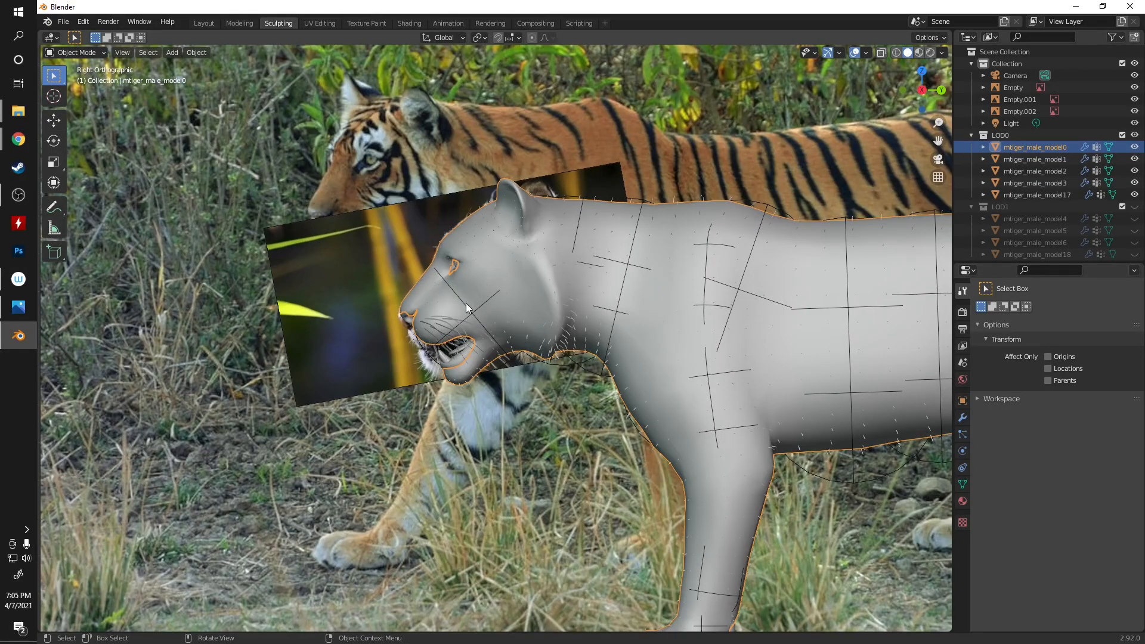
{"action": "scroll", "coordinate": [466, 303], "scroll_direction": "up", "scroll_amount": 3}
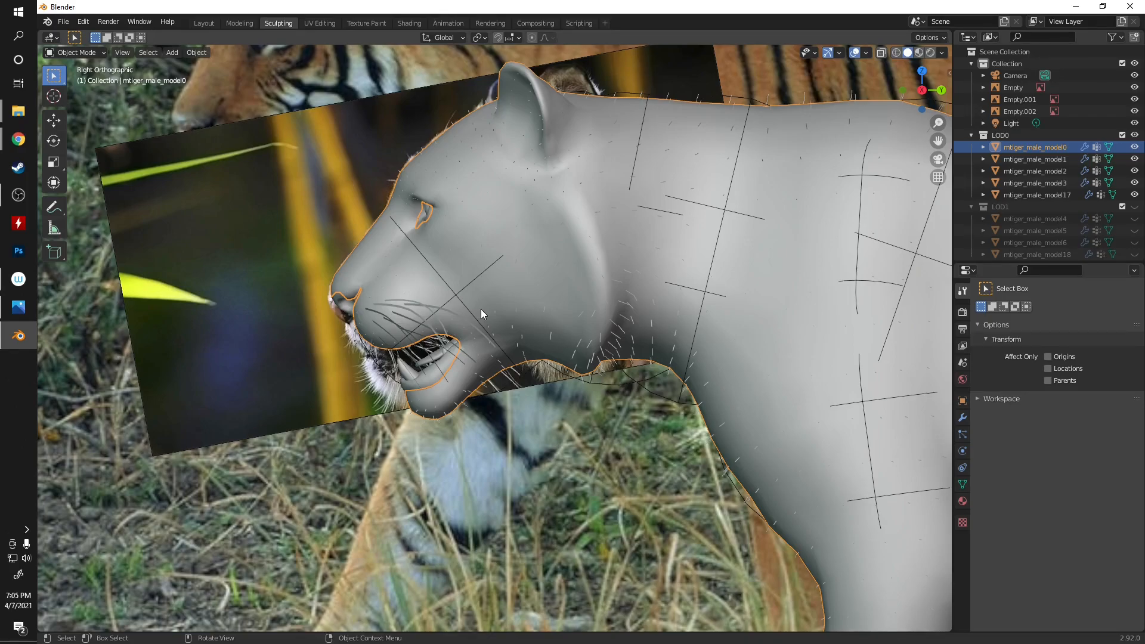
- Check which parts the LOD0 meshes mtiger_male_model1, model2 and model3 cover, ending with mtiger_male_model0 selected
{"action": "left_click", "coordinate": [1024, 160]}
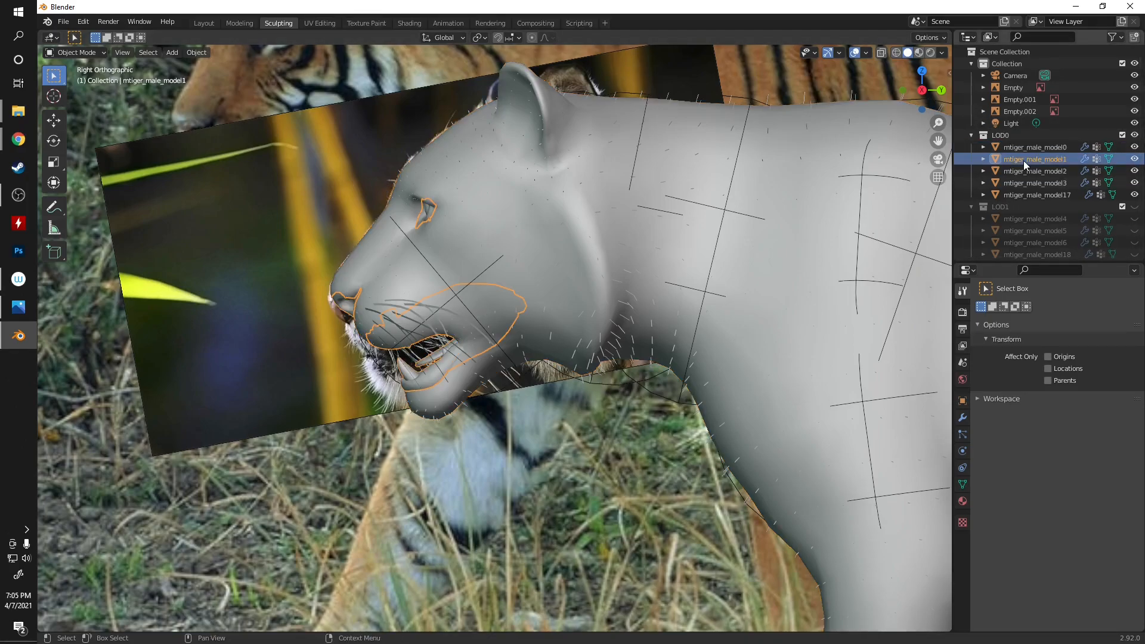
{"action": "left_click", "coordinate": [1032, 173]}
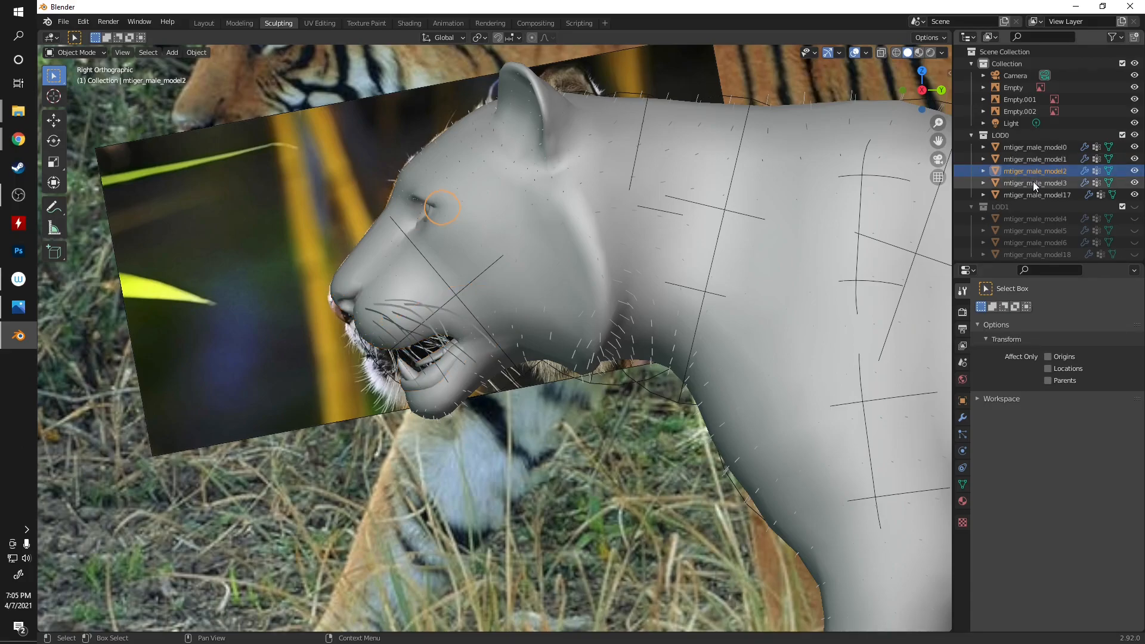
{"action": "left_click", "coordinate": [1033, 181]}
{"action": "left_click", "coordinate": [1039, 149]}
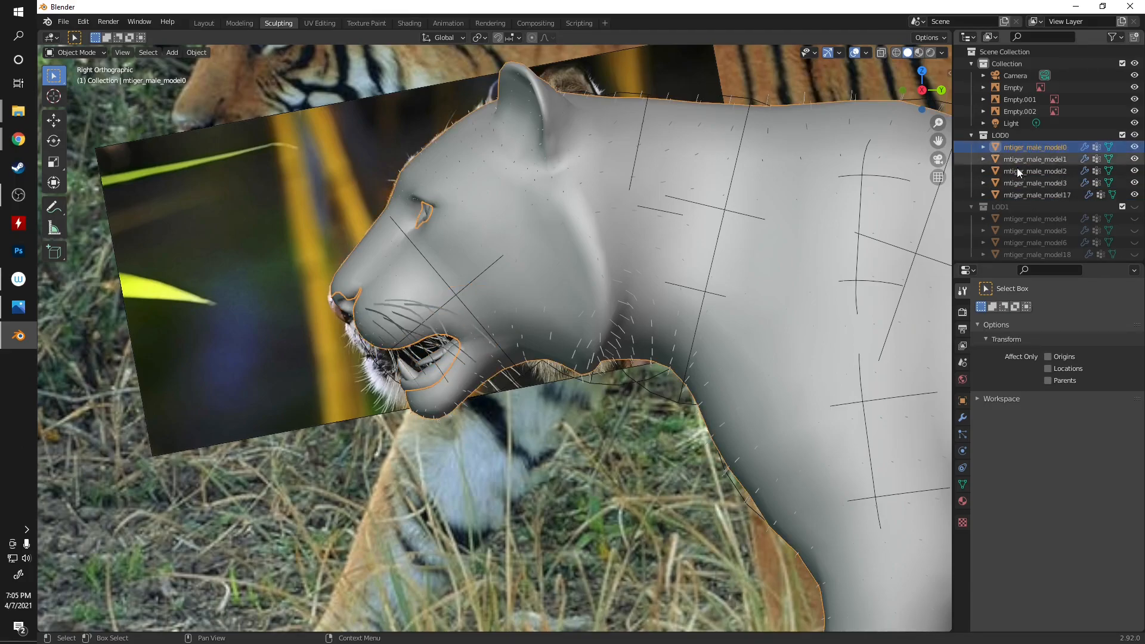
- Run the Cobra Mesh Tools conversions Hair to Vcol and Vcol to Hair on mtiger_male_model0
{"action": "left_click", "coordinate": [961, 485]}
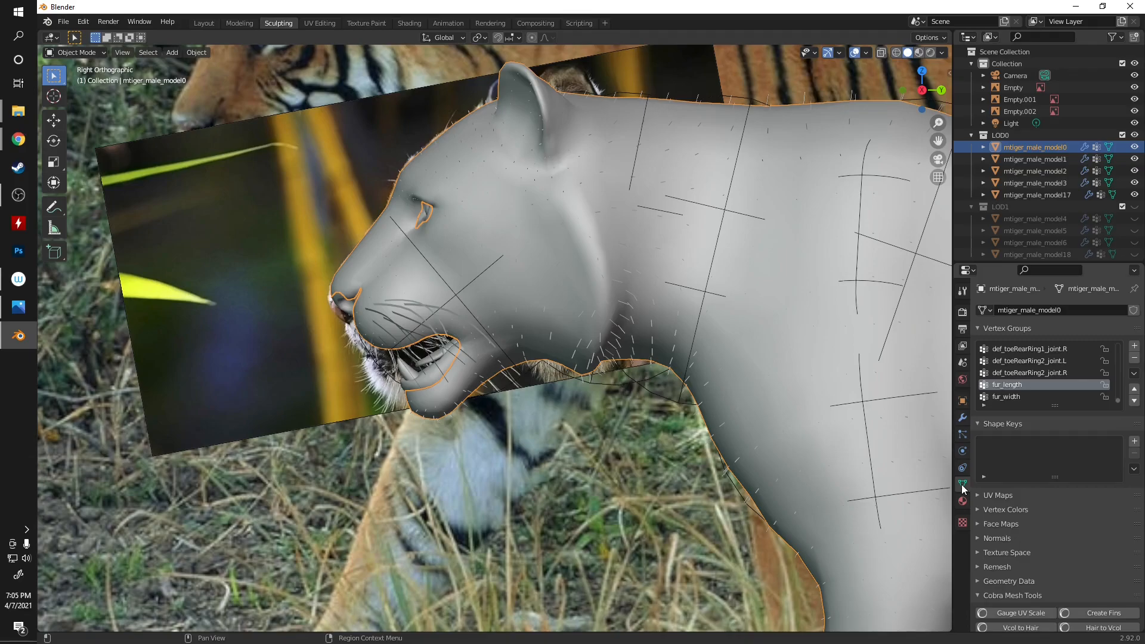
{"action": "scroll", "coordinate": [1030, 470], "scroll_direction": "down", "scroll_amount": 2}
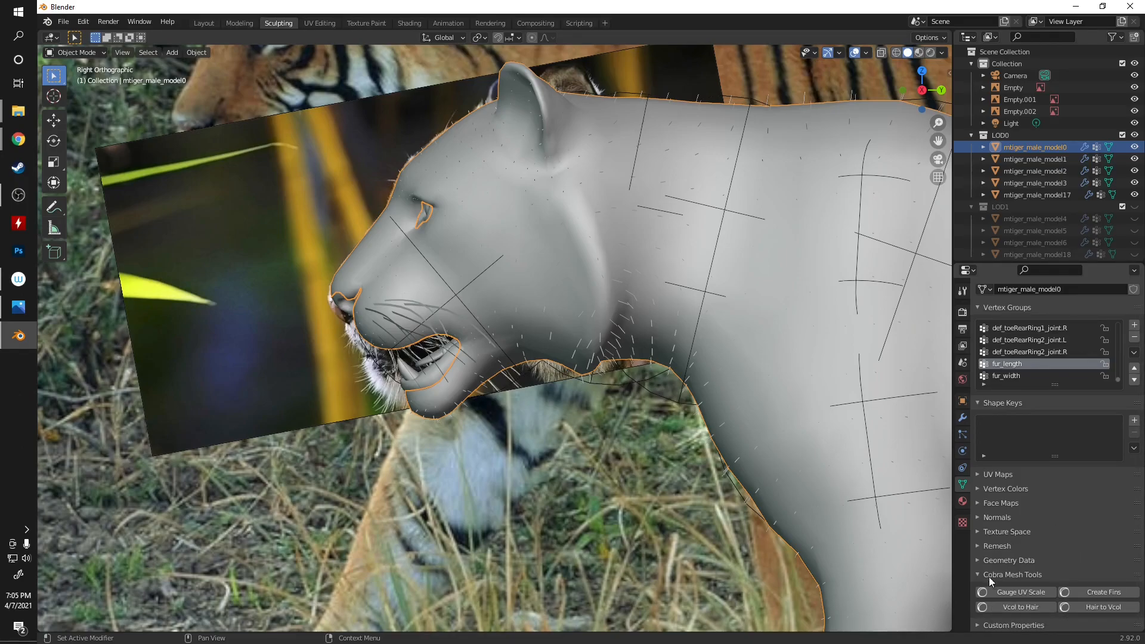
{"action": "left_click", "coordinate": [1097, 608]}
{"action": "left_click", "coordinate": [1016, 606]}
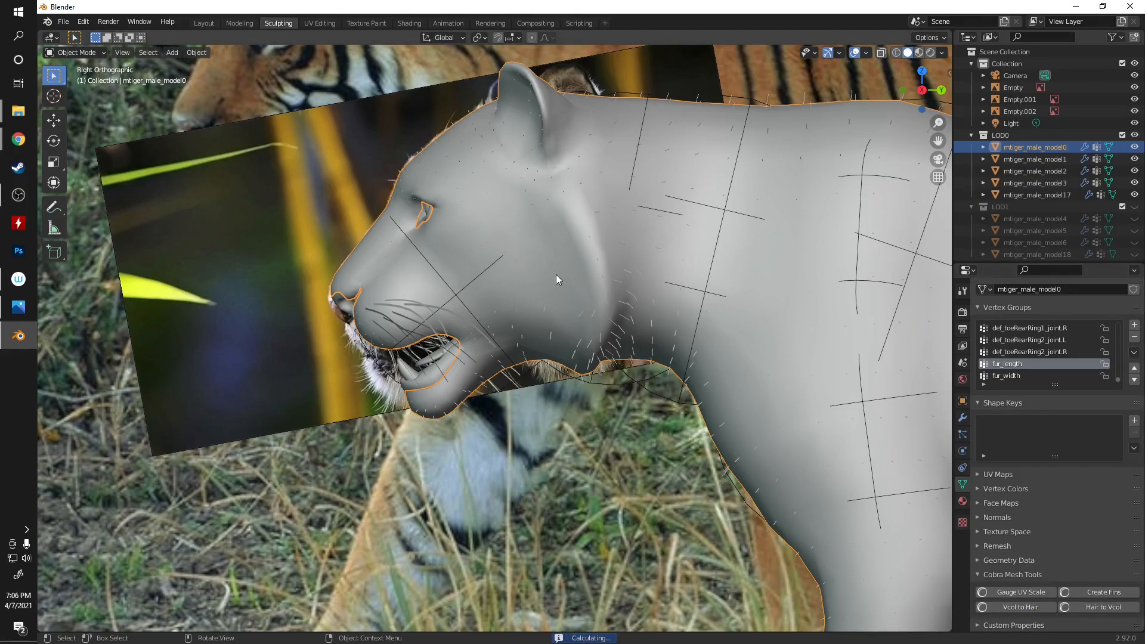
- Switch the tiger body to Particle Edit mode and look over the hair strands on its head and front body
{"action": "left_click", "coordinate": [78, 53]}
{"action": "scroll", "coordinate": [336, 321], "scroll_direction": "down", "scroll_amount": 6}
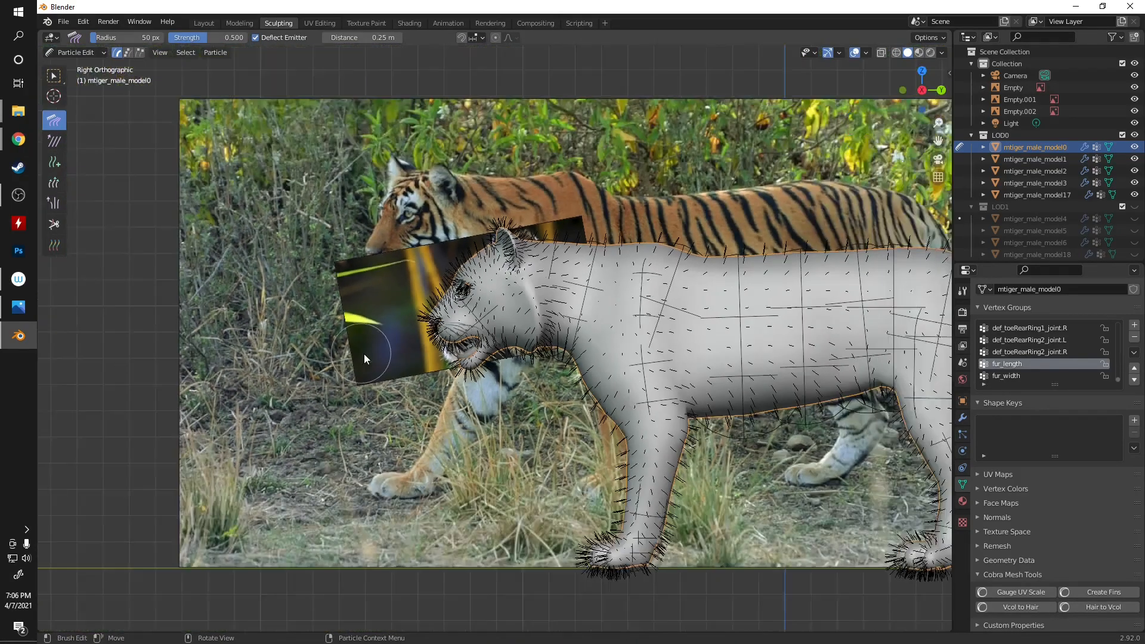
{"action": "middle_click_drag", "start_coordinate": [509, 400], "coordinate": [334, 374], "text": "shift"}
{"action": "scroll", "coordinate": [334, 374], "scroll_direction": "down", "scroll_amount": 3}
{"action": "scroll", "coordinate": [346, 384], "scroll_direction": "up", "scroll_amount": 8}
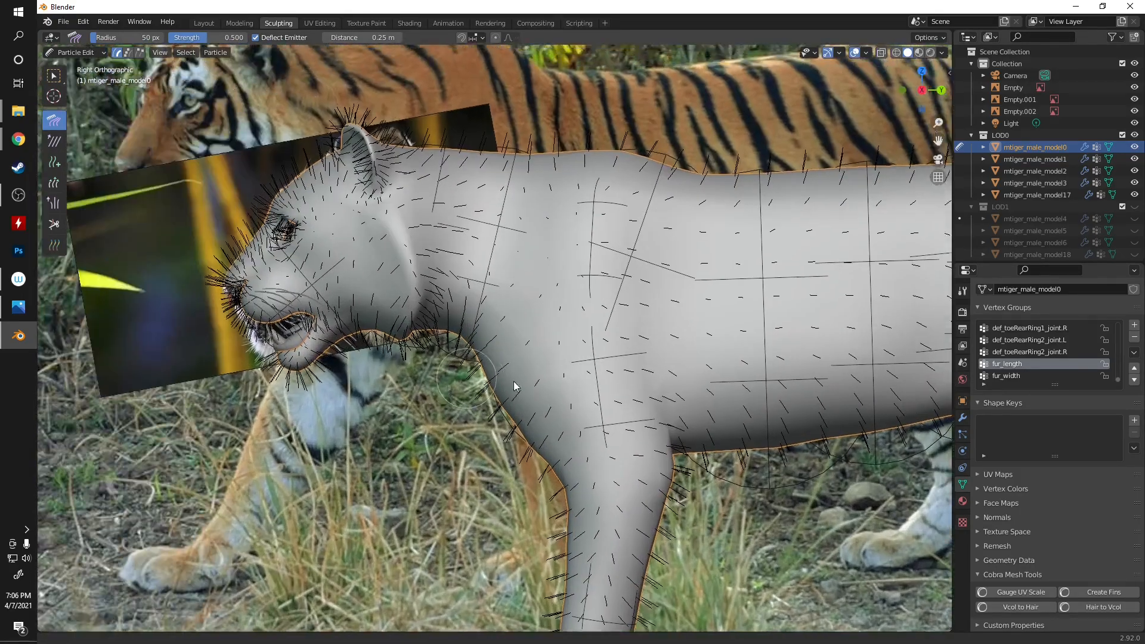
{"action": "middle_click_drag", "start_coordinate": [516, 386], "coordinate": [638, 398], "text": "shift"}
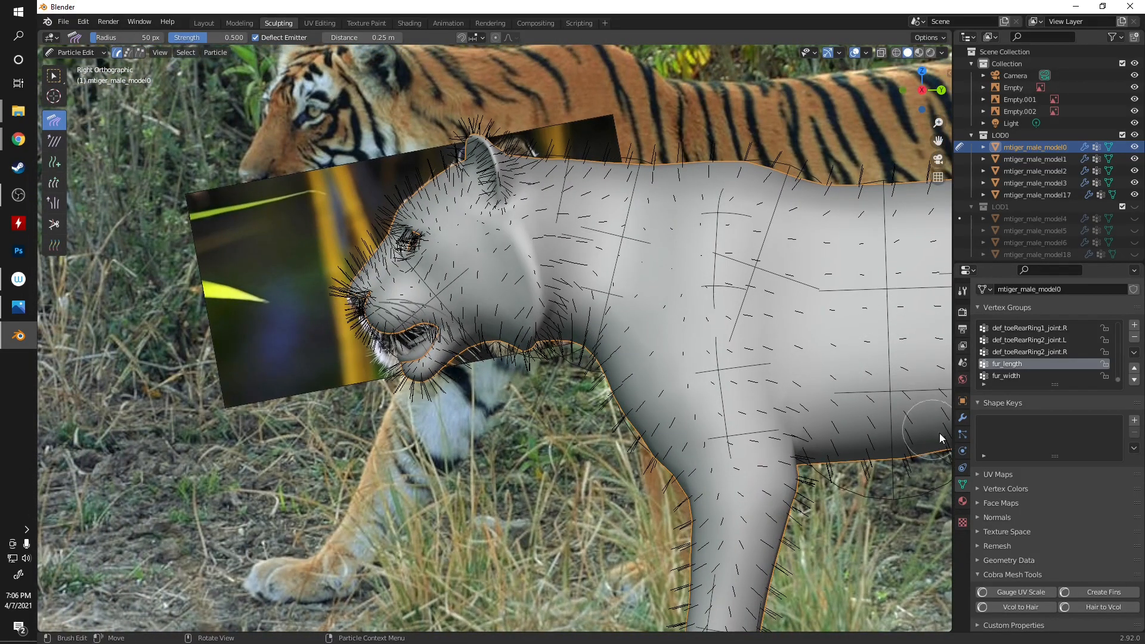
- Check the body's hair particle system settings, and set the Comb brush radius to 105 px
{"action": "left_click", "coordinate": [963, 434]}
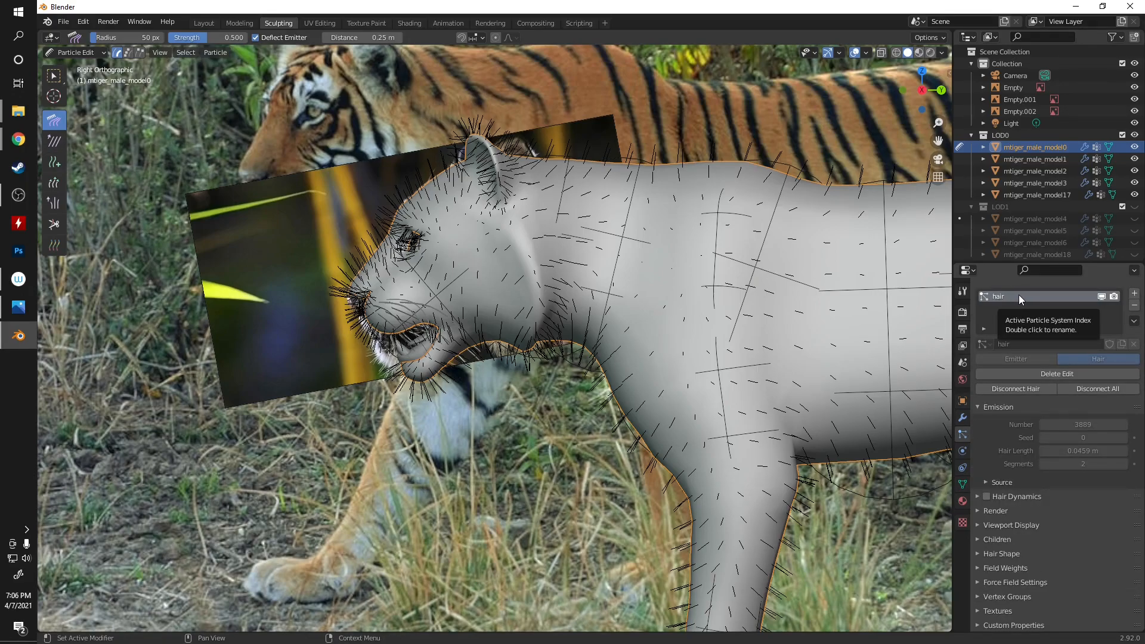
{"action": "scroll", "coordinate": [517, 373], "scroll_direction": "down", "scroll_amount": 2}
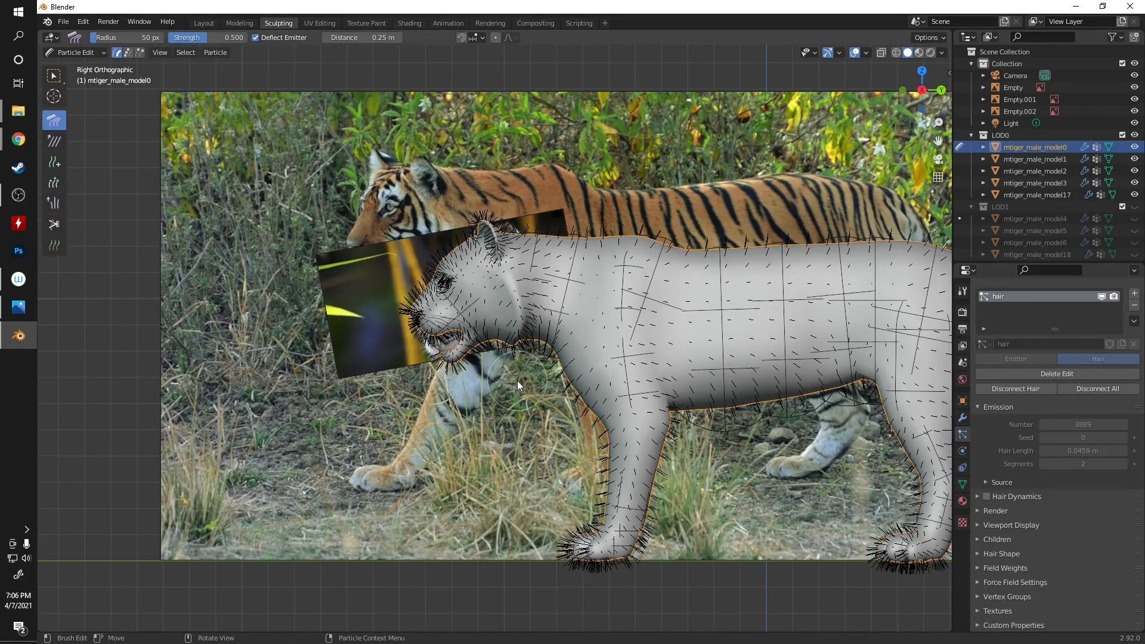
{"action": "left_click", "coordinate": [963, 292]}
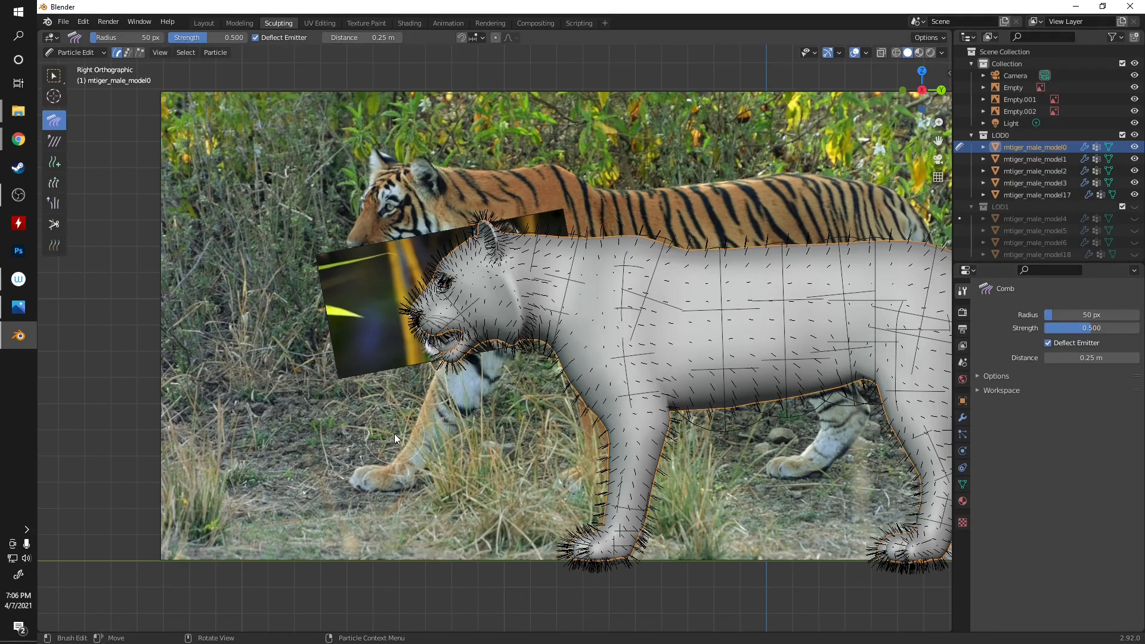
{"action": "middle_click_drag", "start_coordinate": [518, 413], "coordinate": [402, 429], "text": "shift"}
{"action": "left_click_drag", "start_coordinate": [1074, 314], "coordinate": [1098, 314]}
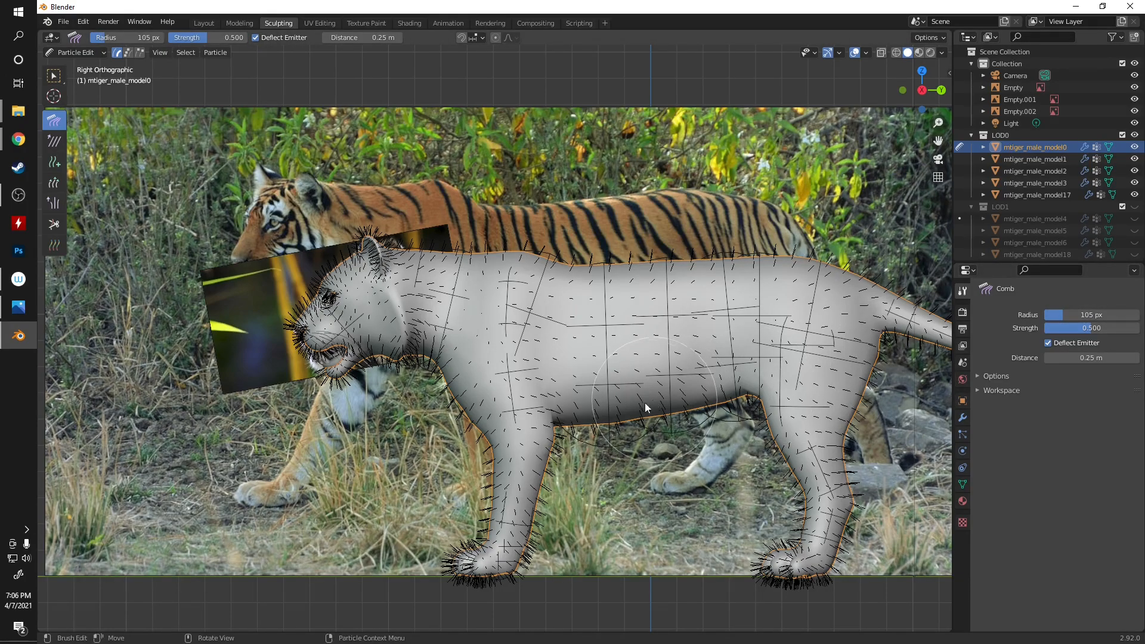
- Comb the fur on the tiger's flank, hindquarters and tail backward in the side view
{"action": "scroll", "coordinate": [653, 399], "scroll_direction": "down", "scroll_amount": 2}
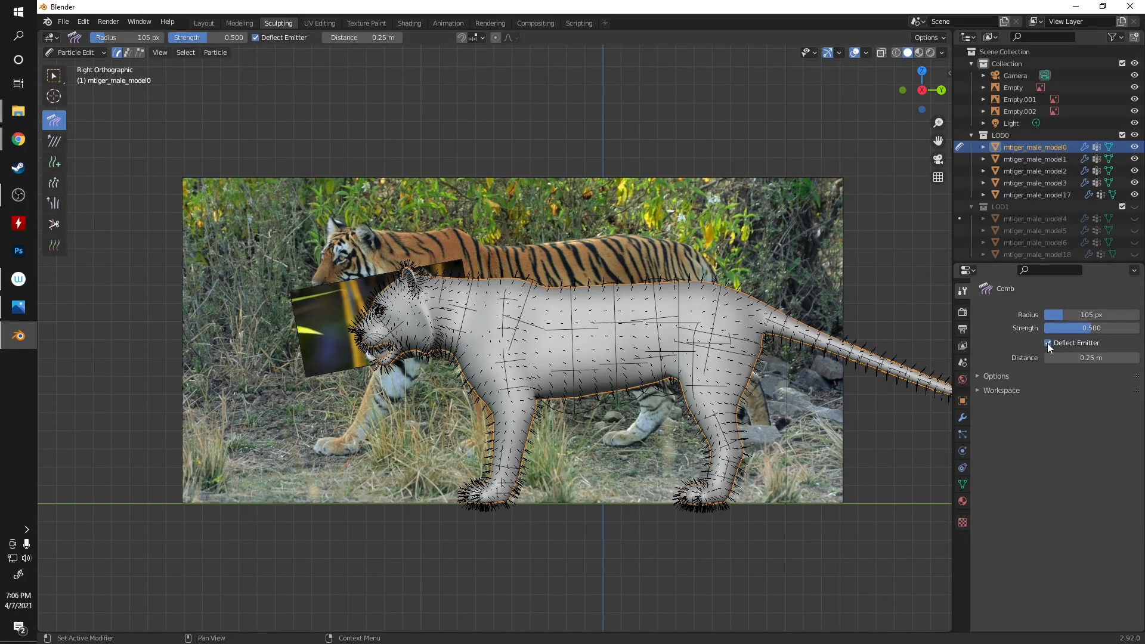
{"action": "mouse_move", "coordinate": [485, 277]}
{"action": "left_mouse_down"}
{"action": "mouse_move", "coordinate": [657, 280]}
{"action": "mouse_move", "coordinate": [613, 324]}
{"action": "mouse_move", "coordinate": [453, 358]}
{"action": "mouse_move", "coordinate": [826, 377]}
{"action": "mouse_move", "coordinate": [554, 370]}
{"action": "mouse_move", "coordinate": [713, 436]}
{"action": "mouse_move", "coordinate": [657, 478]}
{"action": "mouse_move", "coordinate": [658, 493]}
{"action": "mouse_move", "coordinate": [468, 495]}
{"action": "mouse_move", "coordinate": [496, 429]}
{"action": "mouse_move", "coordinate": [657, 477]}
{"action": "mouse_move", "coordinate": [804, 419]}
{"action": "left_mouse_up"}
{"action": "left_click_drag", "start_coordinate": [757, 306], "coordinate": [970, 408]}
{"action": "middle_click_drag", "start_coordinate": [558, 440], "coordinate": [318, 405], "text": "shift"}
{"action": "left_click_drag", "start_coordinate": [668, 329], "coordinate": [826, 393]}
{"action": "middle_click_drag", "start_coordinate": [331, 379], "coordinate": [655, 426], "text": "shift"}
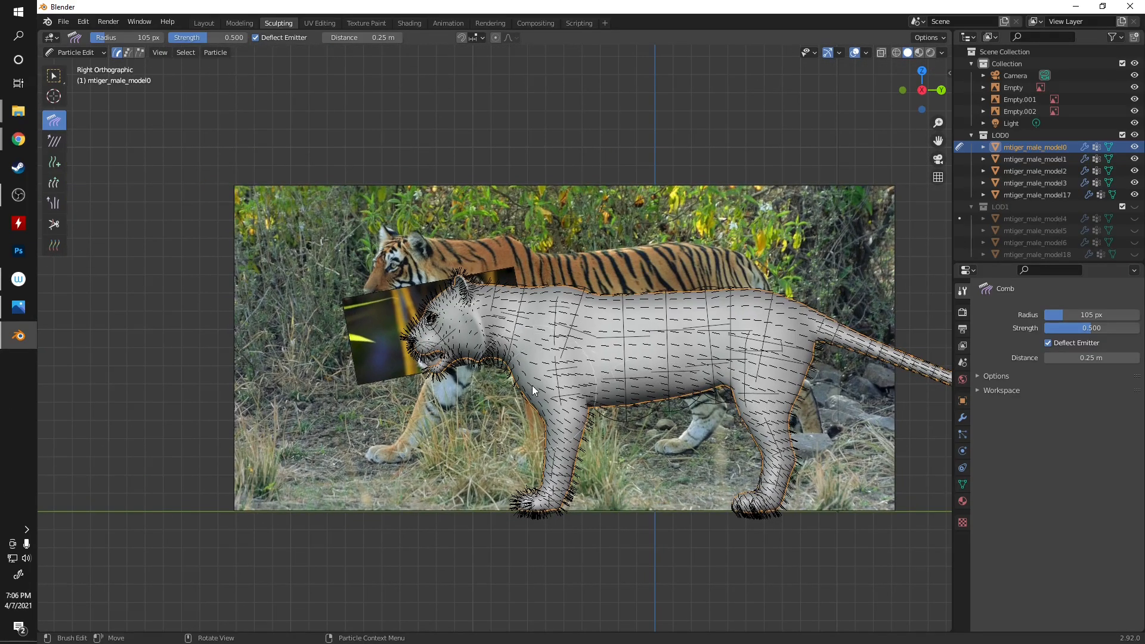
- Comb the head, cheek, neck and shoulder fur backward, away from the muzzle
{"action": "scroll", "coordinate": [532, 386], "scroll_direction": "up", "scroll_amount": 3}
{"action": "mouse_move", "coordinate": [375, 322]}
{"action": "left_mouse_down"}
{"action": "mouse_move", "coordinate": [444, 413]}
{"action": "mouse_move", "coordinate": [467, 419]}
{"action": "mouse_move", "coordinate": [495, 392]}
{"action": "left_mouse_up"}
{"action": "left_click_drag", "start_coordinate": [333, 293], "coordinate": [571, 215]}
{"action": "left_click_drag", "start_coordinate": [393, 280], "coordinate": [561, 343]}
{"action": "left_click_drag", "start_coordinate": [325, 323], "coordinate": [483, 488]}
{"action": "mouse_move", "coordinate": [331, 319]}
{"action": "left_mouse_down"}
{"action": "mouse_move", "coordinate": [468, 349]}
{"action": "mouse_move", "coordinate": [531, 388]}
{"action": "left_mouse_up"}
{"action": "left_click_drag", "start_coordinate": [382, 263], "coordinate": [719, 414]}
{"action": "left_click_drag", "start_coordinate": [540, 385], "coordinate": [663, 516]}
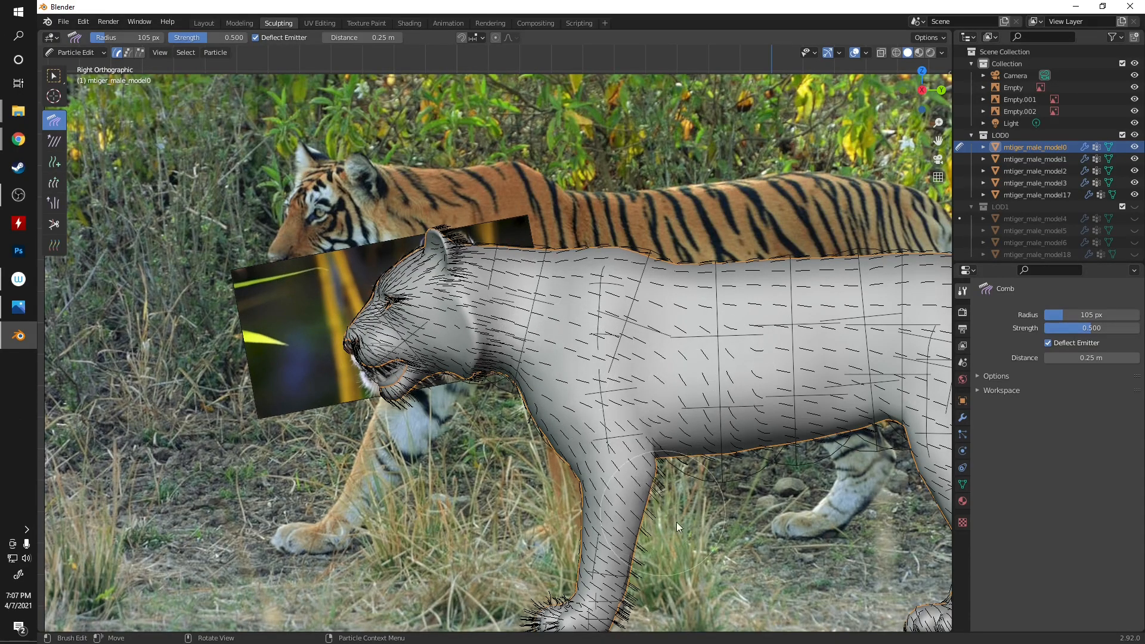
- Smooth the fur across the throat, chest and shoulder, sweeping it back along the flank
{"action": "left_click_drag", "start_coordinate": [479, 366], "coordinate": [545, 497]}
{"action": "mouse_move", "coordinate": [507, 355]}
{"action": "left_mouse_down"}
{"action": "mouse_move", "coordinate": [500, 405]}
{"action": "mouse_move", "coordinate": [456, 323]}
{"action": "mouse_move", "coordinate": [481, 339]}
{"action": "left_mouse_up"}
{"action": "mouse_move", "coordinate": [495, 294]}
{"action": "left_mouse_down"}
{"action": "mouse_move", "coordinate": [494, 346]}
{"action": "mouse_move", "coordinate": [680, 402]}
{"action": "mouse_move", "coordinate": [782, 426]}
{"action": "mouse_move", "coordinate": [861, 387]}
{"action": "left_mouse_up"}
{"action": "middle_click_drag", "start_coordinate": [731, 435], "coordinate": [381, 397], "text": "shift"}
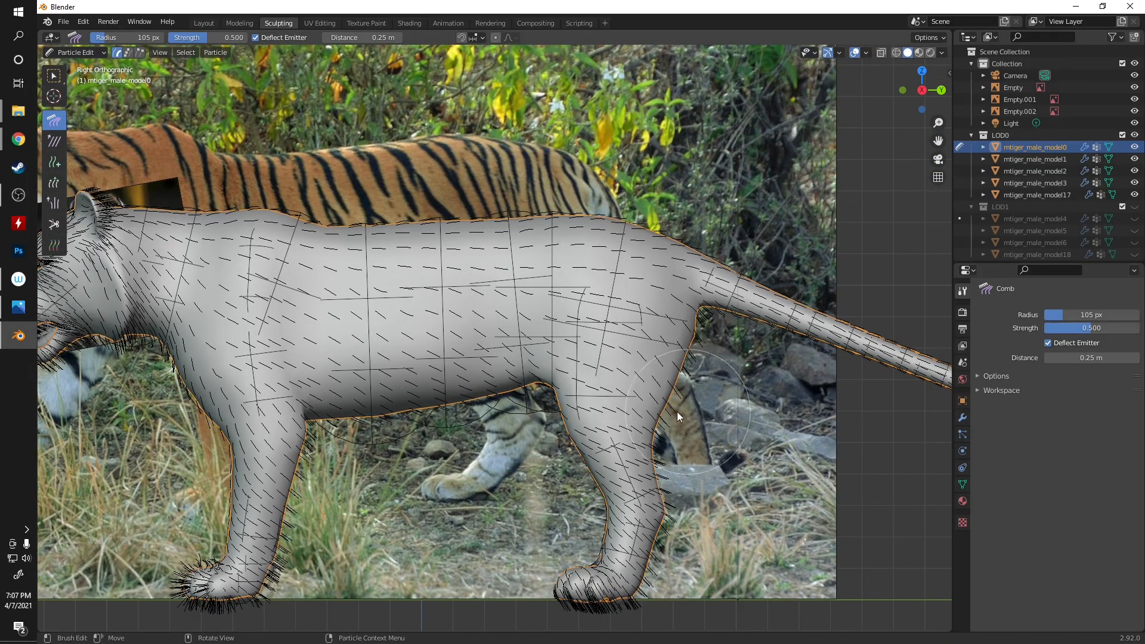
- Comb the face fur outward from the centre line across the forehead, eyes and cheeks in the front view
{"action": "key", "text": "KP_1"}
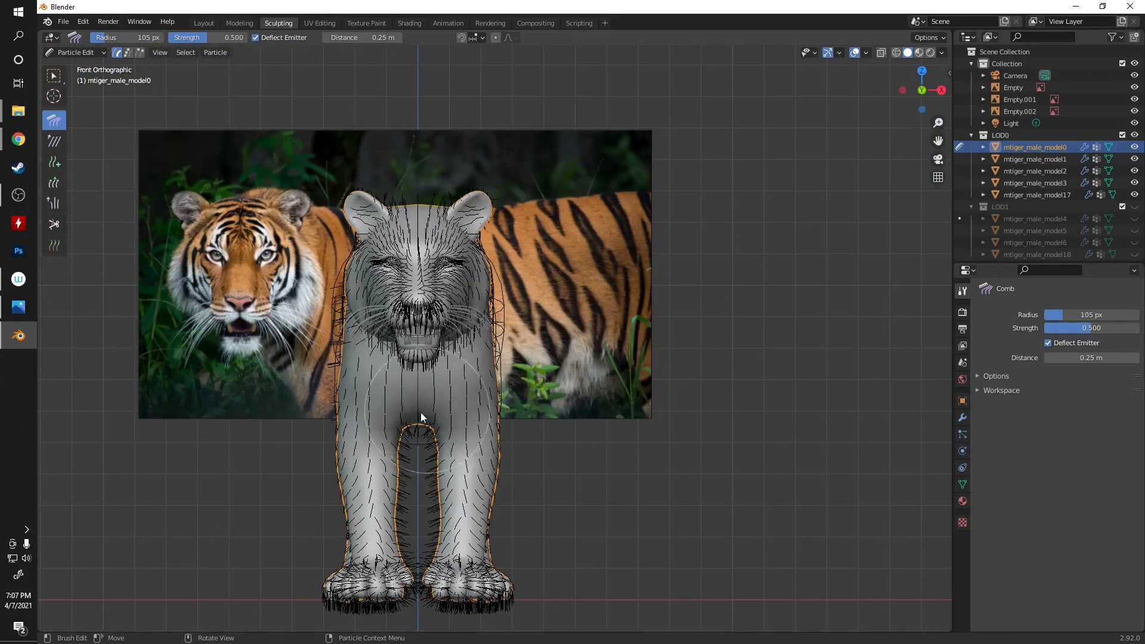
{"action": "middle_click_drag", "start_coordinate": [372, 401], "coordinate": [391, 396], "text": "shift"}
{"action": "scroll", "coordinate": [391, 395], "scroll_direction": "up", "scroll_amount": 8}
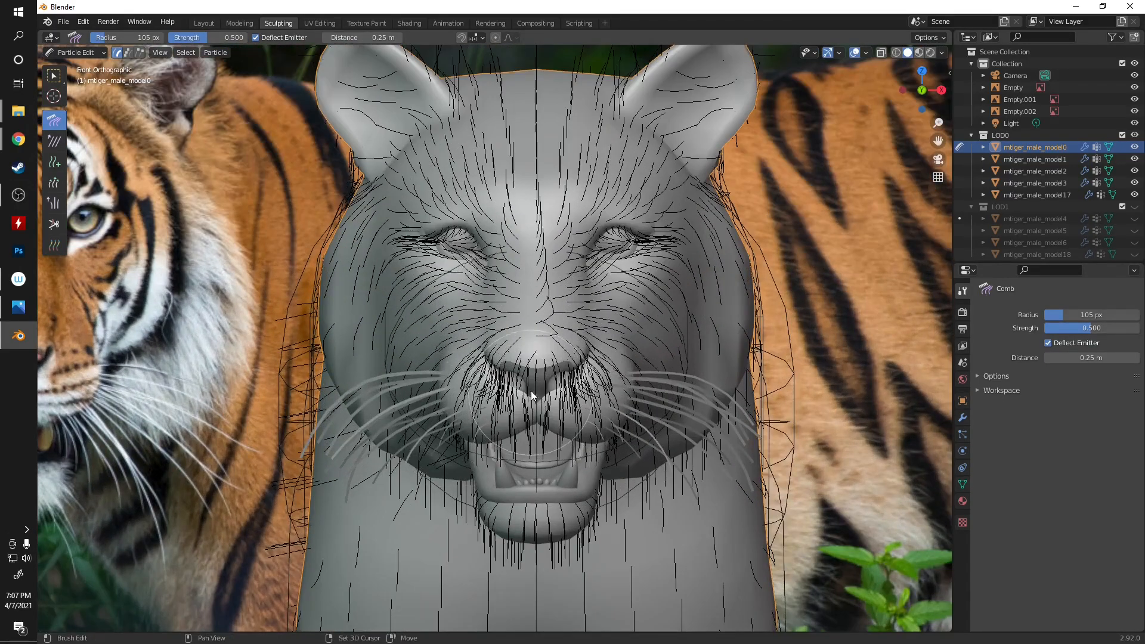
{"action": "middle_click_drag", "start_coordinate": [531, 391], "coordinate": [468, 451], "text": "shift"}
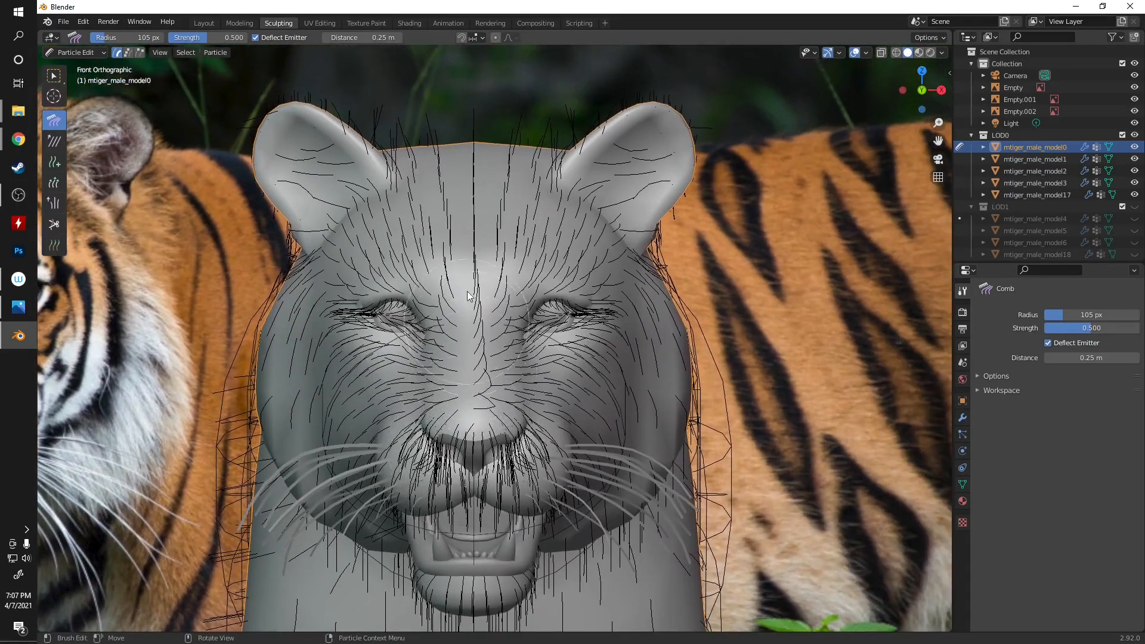
{"action": "left_click_drag", "start_coordinate": [513, 296], "coordinate": [607, 300]}
{"action": "mouse_move", "coordinate": [549, 249]}
{"action": "left_mouse_down"}
{"action": "mouse_move", "coordinate": [619, 279]}
{"action": "mouse_move", "coordinate": [684, 334]}
{"action": "left_mouse_up"}
{"action": "left_click_drag", "start_coordinate": [523, 210], "coordinate": [678, 291]}
{"action": "left_click_drag", "start_coordinate": [538, 192], "coordinate": [698, 203]}
{"action": "mouse_move", "coordinate": [555, 131]}
{"action": "left_mouse_down"}
{"action": "mouse_move", "coordinate": [661, 216]}
{"action": "mouse_move", "coordinate": [662, 235]}
{"action": "left_mouse_up"}
{"action": "left_click_drag", "start_coordinate": [566, 285], "coordinate": [676, 300]}
{"action": "mouse_move", "coordinate": [552, 280]}
{"action": "left_mouse_down"}
{"action": "mouse_move", "coordinate": [571, 260]}
{"action": "mouse_move", "coordinate": [709, 219]}
{"action": "left_mouse_up"}
{"action": "left_click_drag", "start_coordinate": [548, 336], "coordinate": [684, 354]}
{"action": "left_click_drag", "start_coordinate": [572, 382], "coordinate": [646, 443]}
{"action": "left_click_drag", "start_coordinate": [582, 424], "coordinate": [671, 475]}
- Compare the face with the tiger reference photo, set the Comb radius to 68 px, and comb the upper forehead and ear fur outward
{"action": "scroll", "coordinate": [541, 418], "scroll_direction": "down", "scroll_amount": 2}
{"action": "middle_click_drag", "start_coordinate": [477, 413], "coordinate": [777, 371], "text": "shift"}
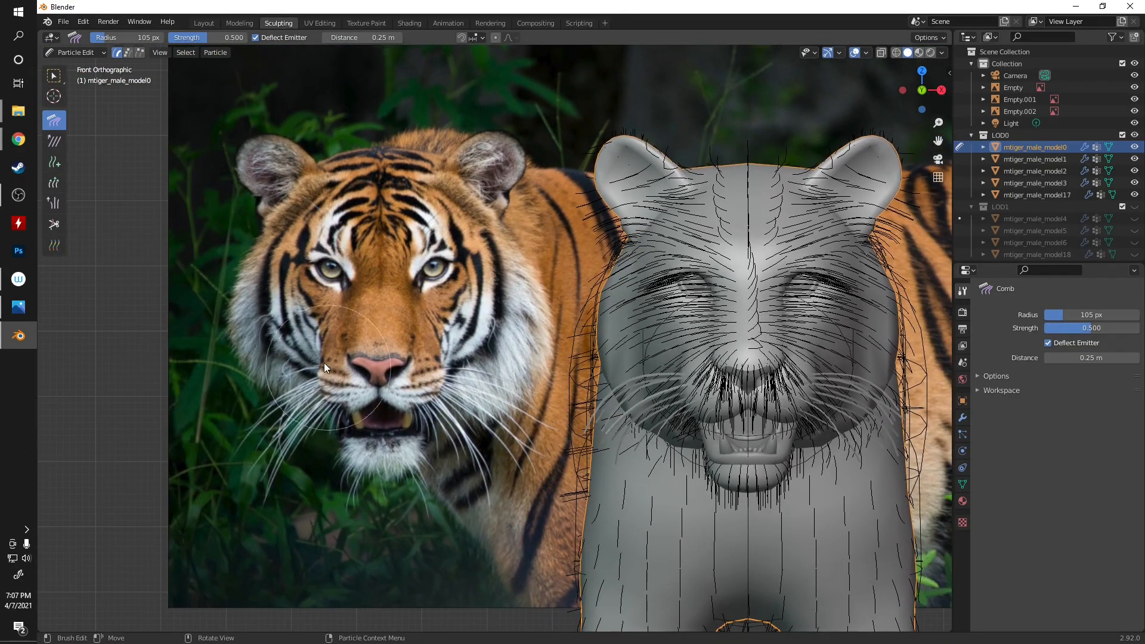
{"action": "scroll", "coordinate": [325, 364], "scroll_direction": "up", "scroll_amount": 3}
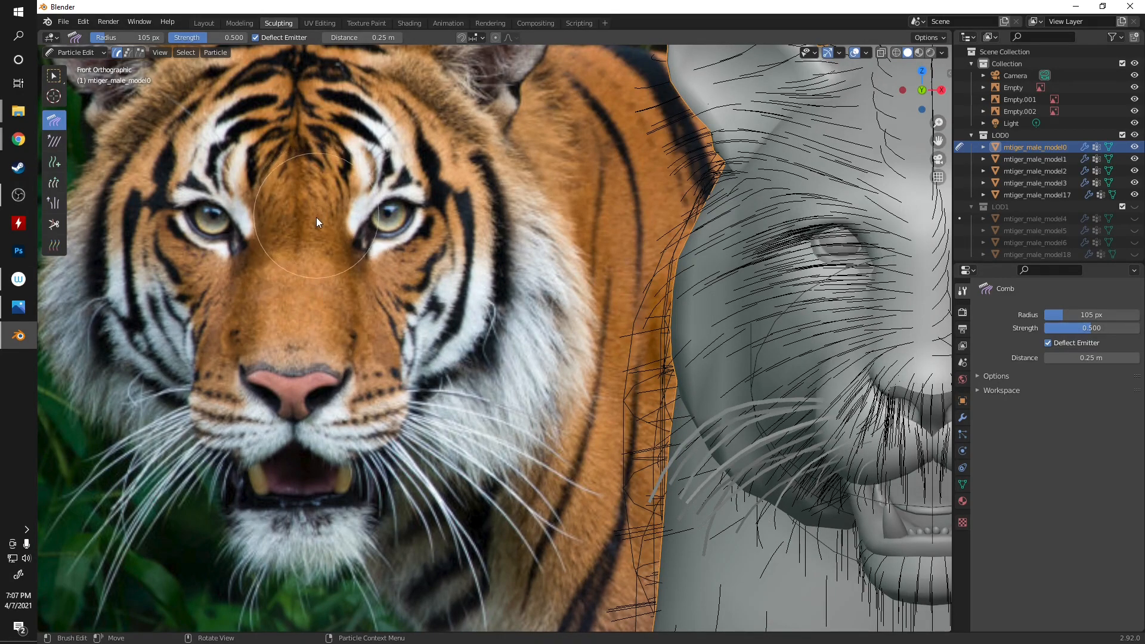
{"action": "scroll", "coordinate": [356, 291], "scroll_direction": "down", "scroll_amount": 2}
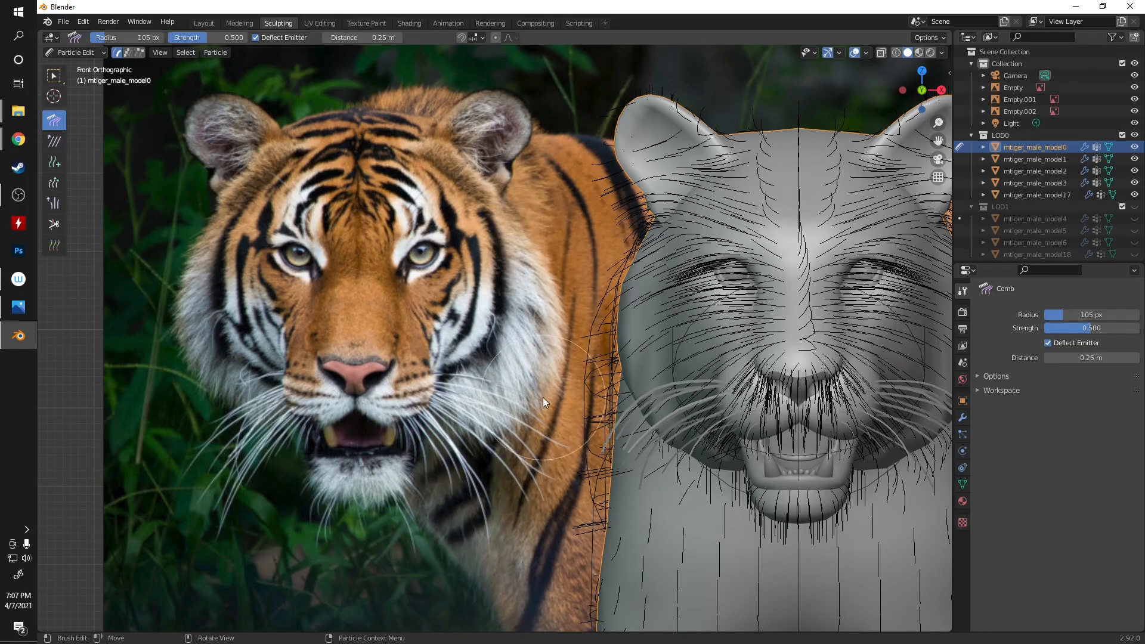
{"action": "mouse_move", "coordinate": [525, 443]}
{"action": "middle_mouse_down", "text": "shift"}
{"action": "mouse_move", "coordinate": [409, 411]}
{"action": "mouse_move", "coordinate": [248, 412]}
{"action": "middle_mouse_up", "text": "shift"}
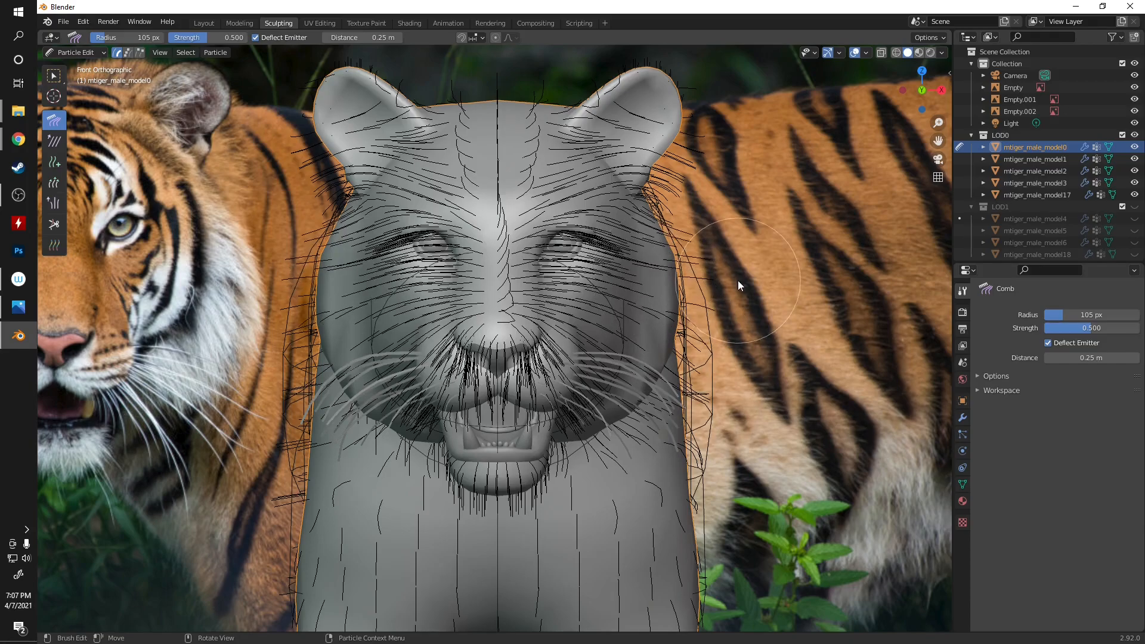
{"action": "scroll", "coordinate": [620, 202], "scroll_direction": "down", "scroll_amount": 1}
{"action": "mouse_move", "coordinate": [583, 153]}
{"action": "left_mouse_down"}
{"action": "mouse_move", "coordinate": [728, 140]}
{"action": "mouse_move", "coordinate": [639, 128]}
{"action": "mouse_move", "coordinate": [694, 218]}
{"action": "mouse_move", "coordinate": [614, 120]}
{"action": "mouse_move", "coordinate": [618, 149]}
{"action": "mouse_move", "coordinate": [591, 107]}
{"action": "mouse_move", "coordinate": [582, 127]}
{"action": "mouse_move", "coordinate": [706, 249]}
{"action": "mouse_move", "coordinate": [520, 134]}
{"action": "mouse_move", "coordinate": [567, 145]}
{"action": "mouse_move", "coordinate": [516, 185]}
{"action": "mouse_move", "coordinate": [578, 205]}
{"action": "mouse_move", "coordinate": [603, 176]}
{"action": "mouse_move", "coordinate": [515, 227]}
{"action": "mouse_move", "coordinate": [499, 95]}
{"action": "mouse_move", "coordinate": [545, 159]}
{"action": "mouse_move", "coordinate": [591, 149]}
{"action": "mouse_move", "coordinate": [614, 179]}
{"action": "left_mouse_up"}
{"action": "left_click", "coordinate": [1092, 315]}
{"action": "type", "text": "68"}
{"action": "key", "text": "Return"}
{"action": "mouse_move", "coordinate": [514, 156]}
{"action": "left_mouse_down"}
{"action": "mouse_move", "coordinate": [540, 167]}
{"action": "mouse_move", "coordinate": [597, 155]}
{"action": "left_mouse_up"}
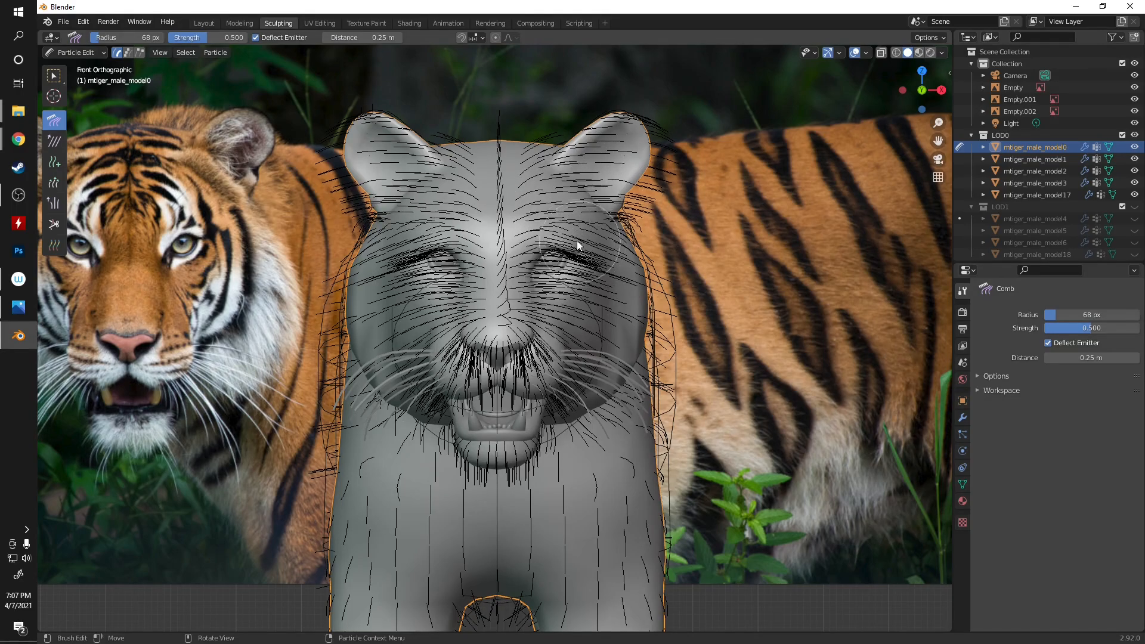
- Comb the inner cheek fur outward and downward, and the nose bridge fur straight up over the forehead
{"action": "mouse_move", "coordinate": [575, 297]}
{"action": "left_mouse_down"}
{"action": "mouse_move", "coordinate": [614, 346]}
{"action": "mouse_move", "coordinate": [625, 327]}
{"action": "left_mouse_up"}
{"action": "left_click_drag", "start_coordinate": [531, 284], "coordinate": [585, 345]}
{"action": "mouse_move", "coordinate": [538, 314]}
{"action": "left_mouse_down"}
{"action": "mouse_move", "coordinate": [489, 231]}
{"action": "mouse_move", "coordinate": [528, 170]}
{"action": "left_mouse_up"}
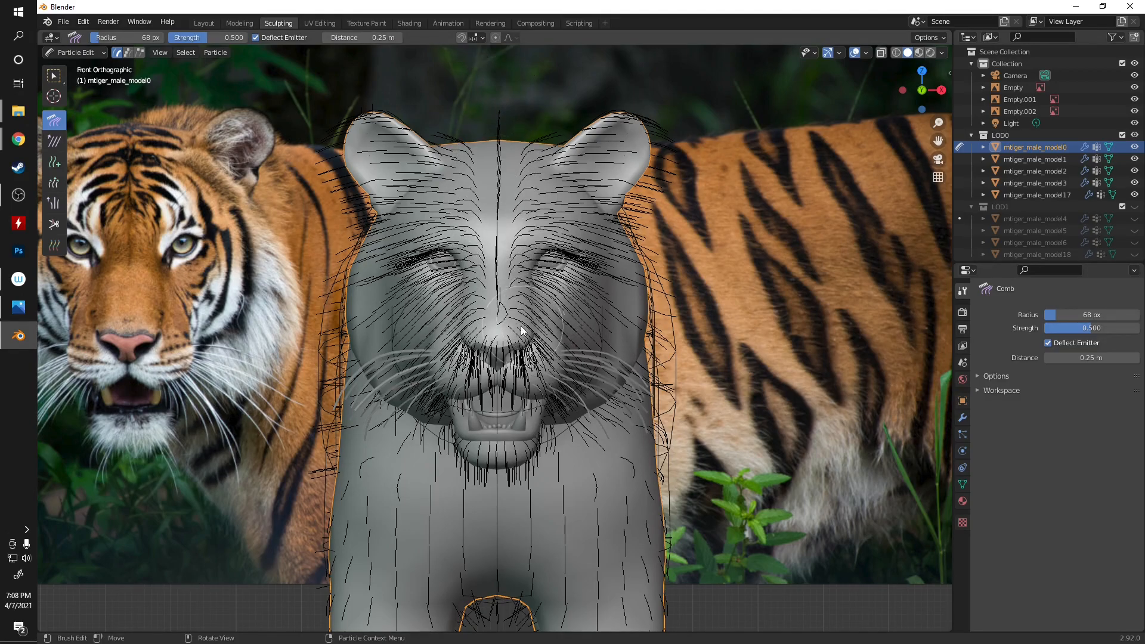
{"action": "left_click_drag", "start_coordinate": [507, 310], "coordinate": [506, 119]}
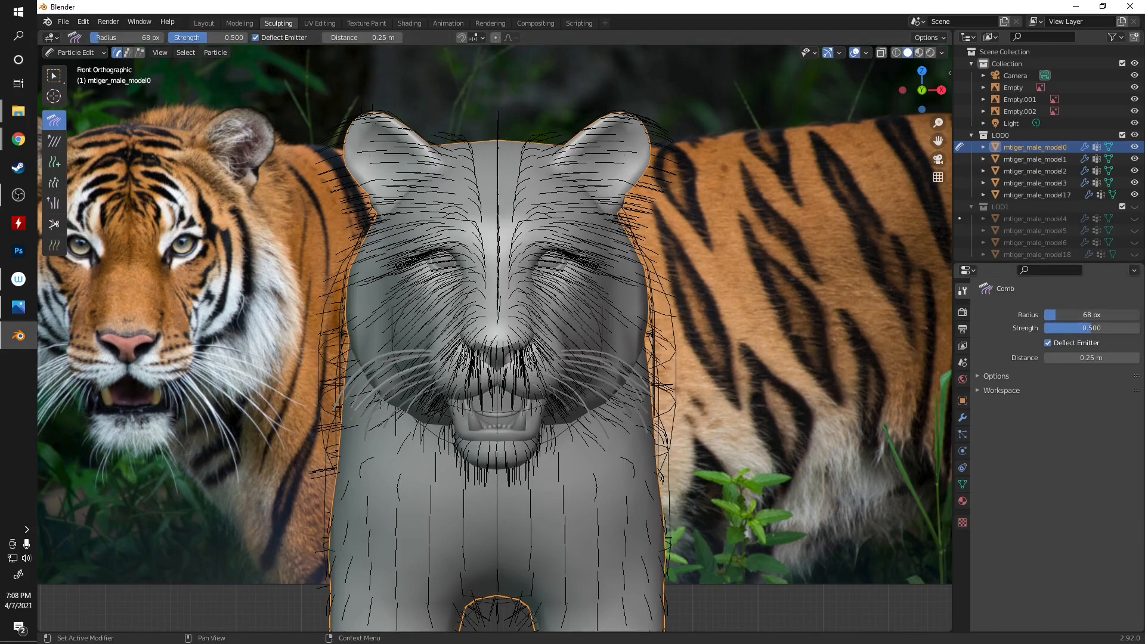
- Set the Comb radius to 46 px and comb the fur around the eyes and brow outward
{"action": "left_click_drag", "start_coordinate": [1074, 315], "coordinate": [1072, 315]}
{"action": "mouse_move", "coordinate": [529, 312]}
{"action": "left_mouse_down"}
{"action": "mouse_move", "coordinate": [552, 292]}
{"action": "mouse_move", "coordinate": [607, 283]}
{"action": "left_mouse_up"}
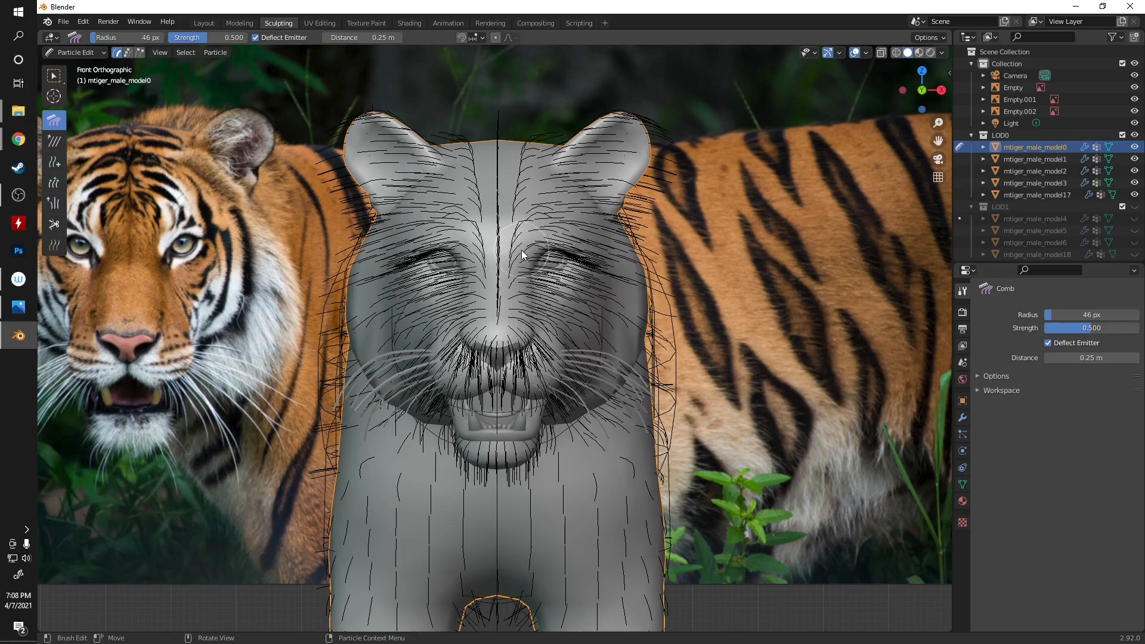
{"action": "left_click_drag", "start_coordinate": [521, 249], "coordinate": [636, 264]}
{"action": "left_click_drag", "start_coordinate": [528, 212], "coordinate": [658, 234]}
{"action": "left_click_drag", "start_coordinate": [531, 198], "coordinate": [626, 219]}
{"action": "left_click_drag", "start_coordinate": [565, 182], "coordinate": [655, 216]}
- Comb the fur on the muzzle side and chin downward
{"action": "mouse_move", "coordinate": [518, 368]}
{"action": "left_mouse_down"}
{"action": "mouse_move", "coordinate": [583, 398]}
{"action": "mouse_move", "coordinate": [561, 410]}
{"action": "mouse_move", "coordinate": [568, 501]}
{"action": "left_mouse_up"}
{"action": "left_click_drag", "start_coordinate": [508, 453], "coordinate": [537, 507]}
{"action": "left_click_drag", "start_coordinate": [525, 395], "coordinate": [571, 464]}
{"action": "mouse_move", "coordinate": [537, 418]}
{"action": "left_mouse_down"}
{"action": "mouse_move", "coordinate": [573, 465]}
{"action": "mouse_move", "coordinate": [540, 507]}
{"action": "left_mouse_up"}
{"action": "left_click_drag", "start_coordinate": [531, 457], "coordinate": [568, 582]}
- Set the Comb radius to 74 px and comb the fur on the front legs outward and down in the front view
{"action": "scroll", "coordinate": [571, 513], "scroll_direction": "down", "scroll_amount": 8}
{"action": "middle_click_drag", "start_coordinate": [481, 494], "coordinate": [446, 479], "text": "shift"}
{"action": "scroll", "coordinate": [485, 358], "scroll_direction": "up", "scroll_amount": 3}
{"action": "scroll", "coordinate": [514, 421], "scroll_direction": "up", "scroll_amount": 3}
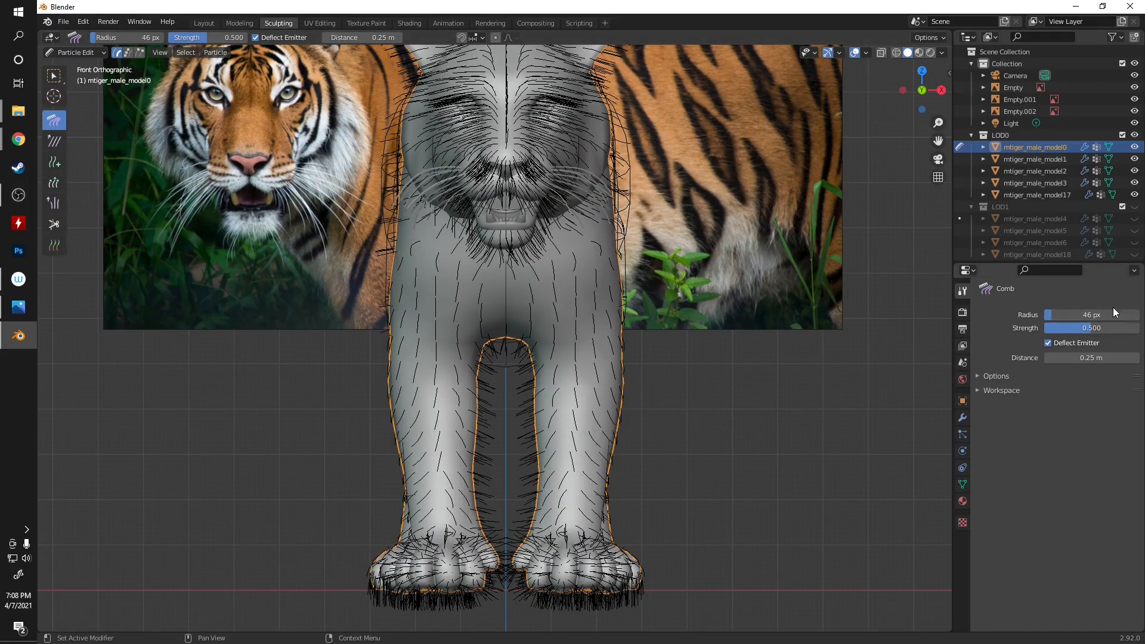
{"action": "left_click_drag", "start_coordinate": [1053, 314], "coordinate": [1070, 313]}
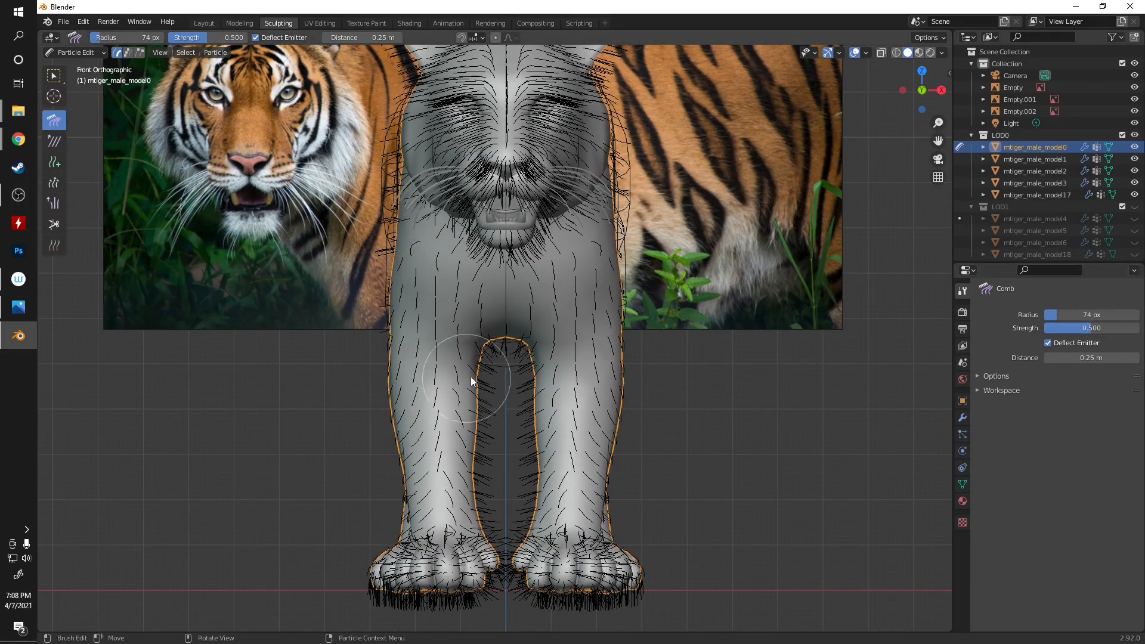
{"action": "scroll", "coordinate": [574, 371], "scroll_direction": "down", "scroll_amount": 2}
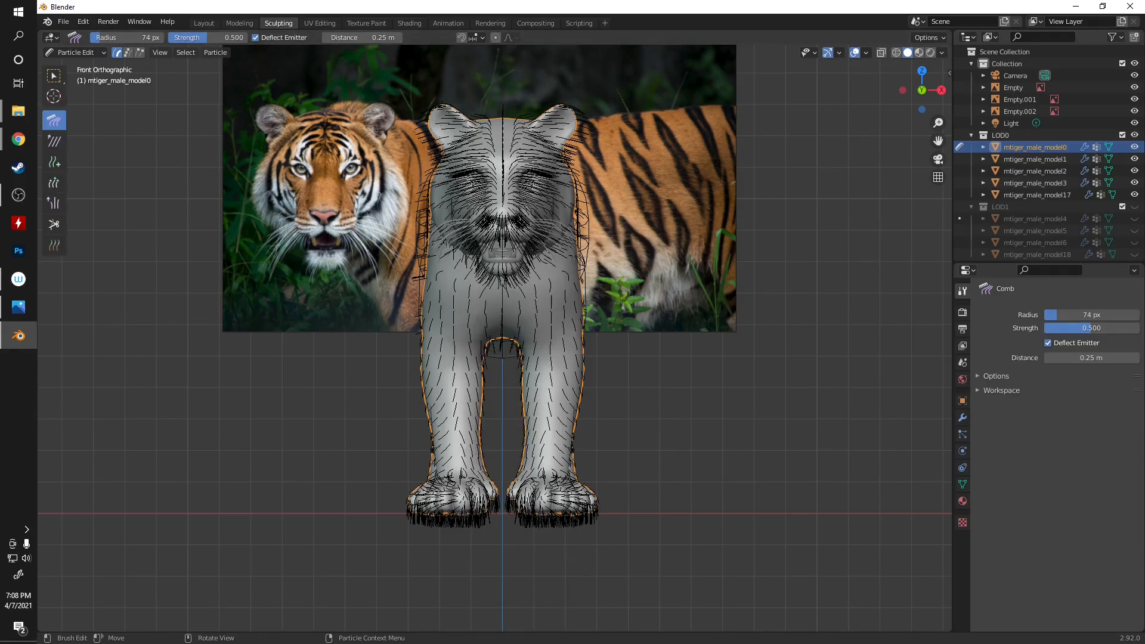
{"action": "mouse_move", "coordinate": [539, 348]}
{"action": "left_mouse_down"}
{"action": "mouse_move", "coordinate": [569, 362]}
{"action": "mouse_move", "coordinate": [635, 441]}
{"action": "left_mouse_up"}
{"action": "left_click_drag", "start_coordinate": [558, 436], "coordinate": [613, 507]}
{"action": "left_click_drag", "start_coordinate": [555, 316], "coordinate": [629, 370]}
- Comb the fur along the body's outer side toward the tail in the top view, and check the coat from all around
{"action": "key", "text": "KP_7"}
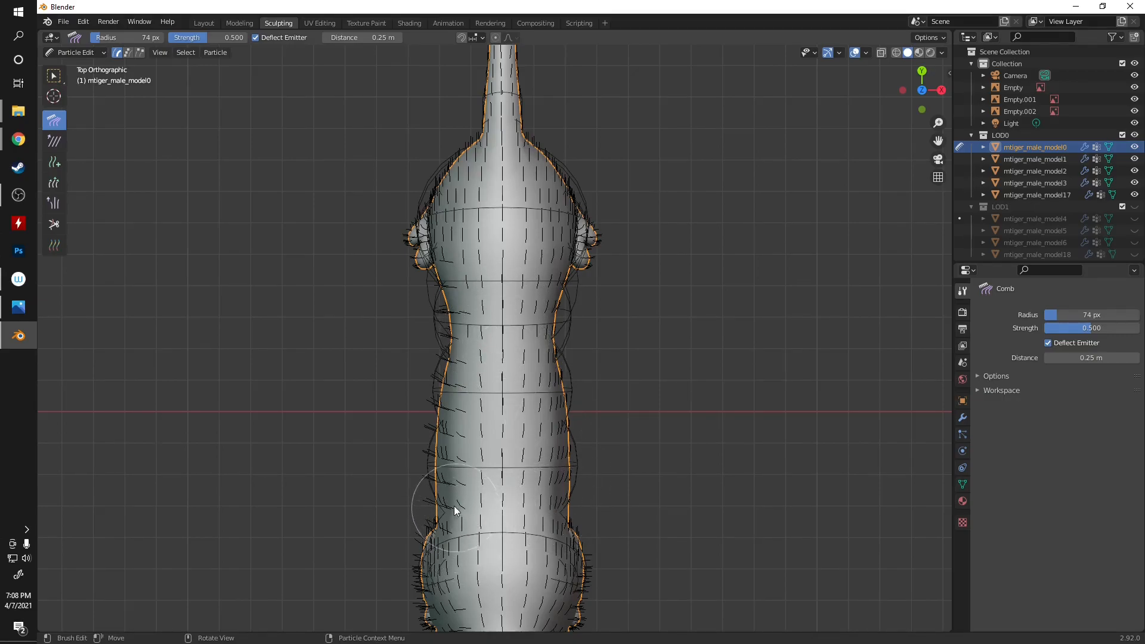
{"action": "left_click_drag", "start_coordinate": [424, 593], "coordinate": [419, 521]}
{"action": "left_click_drag", "start_coordinate": [426, 275], "coordinate": [410, 216]}
{"action": "middle_click_drag", "start_coordinate": [435, 102], "coordinate": [303, 506]}
{"action": "middle_click_drag", "start_coordinate": [361, 443], "coordinate": [656, 356]}
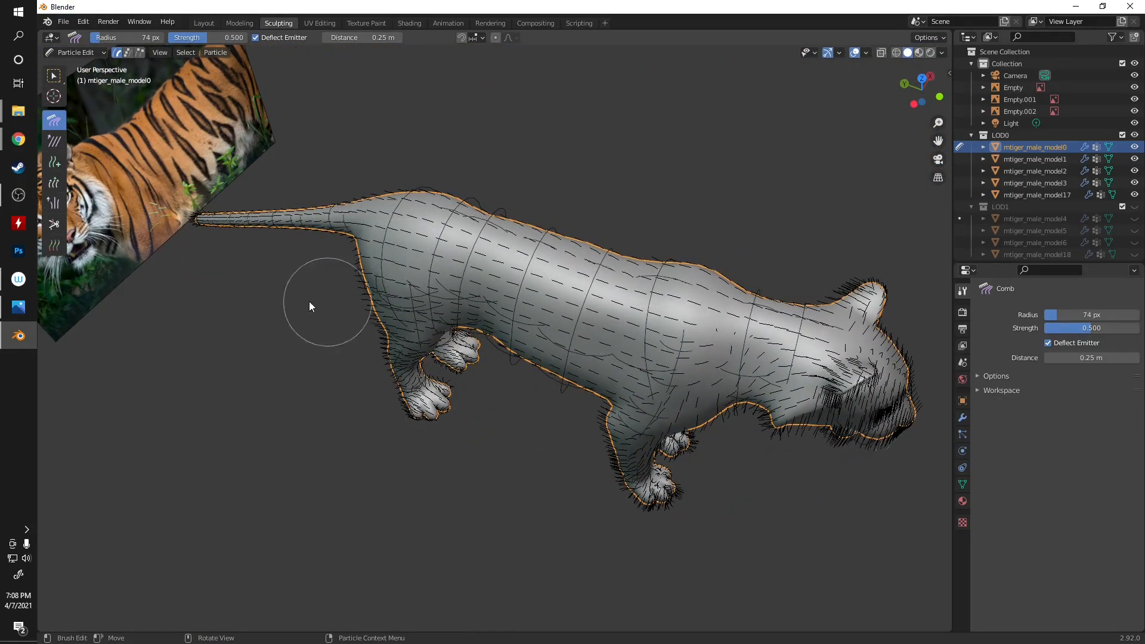
{"action": "middle_click_drag", "start_coordinate": [779, 439], "coordinate": [318, 398]}
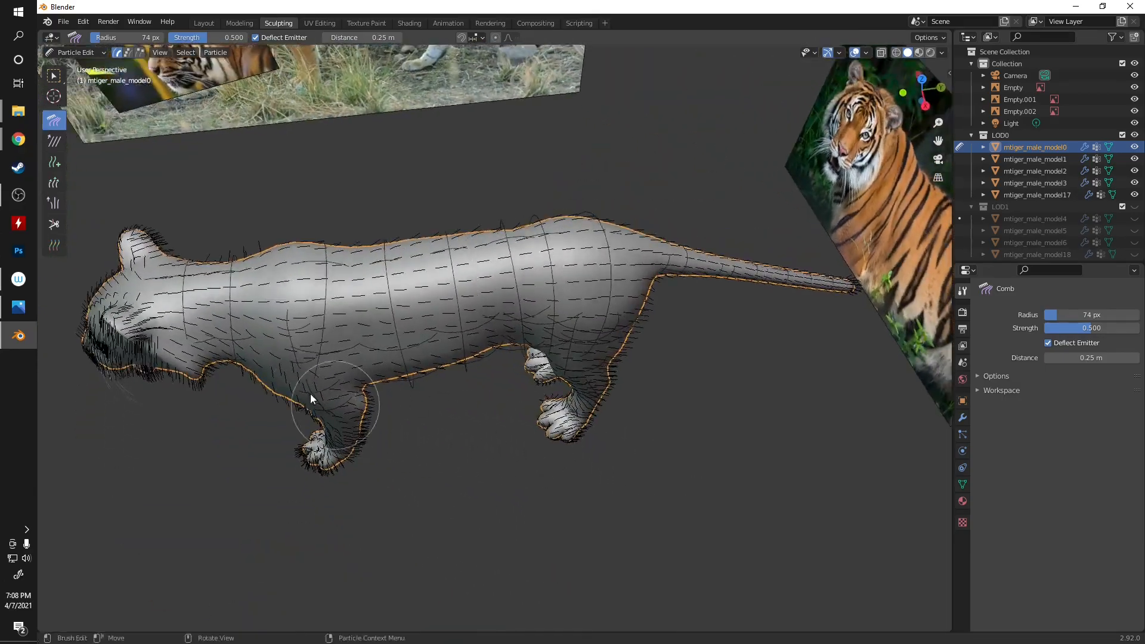
{"action": "middle_click_drag", "start_coordinate": [575, 503], "coordinate": [433, 309]}
{"action": "mouse_move", "coordinate": [485, 350]}
{"action": "middle_mouse_down"}
{"action": "mouse_move", "coordinate": [509, 564]}
{"action": "mouse_move", "coordinate": [493, 47]}
{"action": "mouse_move", "coordinate": [457, 577]}
{"action": "mouse_move", "coordinate": [361, 518]}
{"action": "mouse_move", "coordinate": [374, 584]}
{"action": "mouse_move", "coordinate": [447, 567]}
{"action": "middle_mouse_up"}
{"action": "key", "text": "KP_3"}
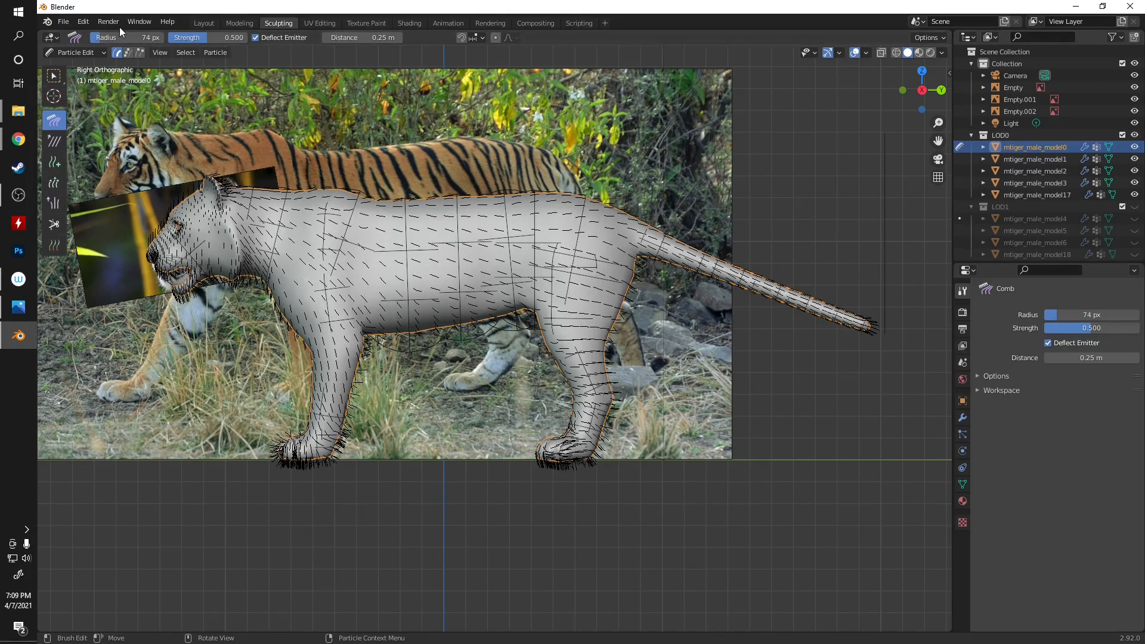
- Return the body to Object Mode and run the Cobra Mesh Tools conversion Hair to Vcol
{"action": "left_click", "coordinate": [77, 52]}
{"action": "left_click", "coordinate": [71, 66]}
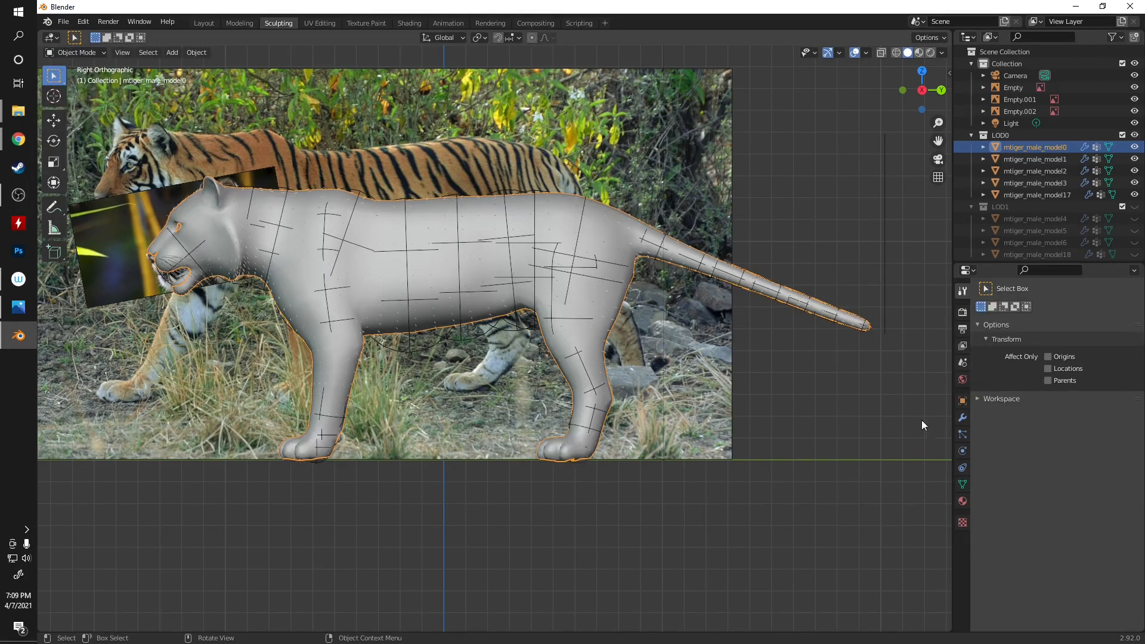
{"action": "left_click", "coordinate": [962, 484]}
{"action": "scroll", "coordinate": [1078, 561], "scroll_direction": "down", "scroll_amount": 1}
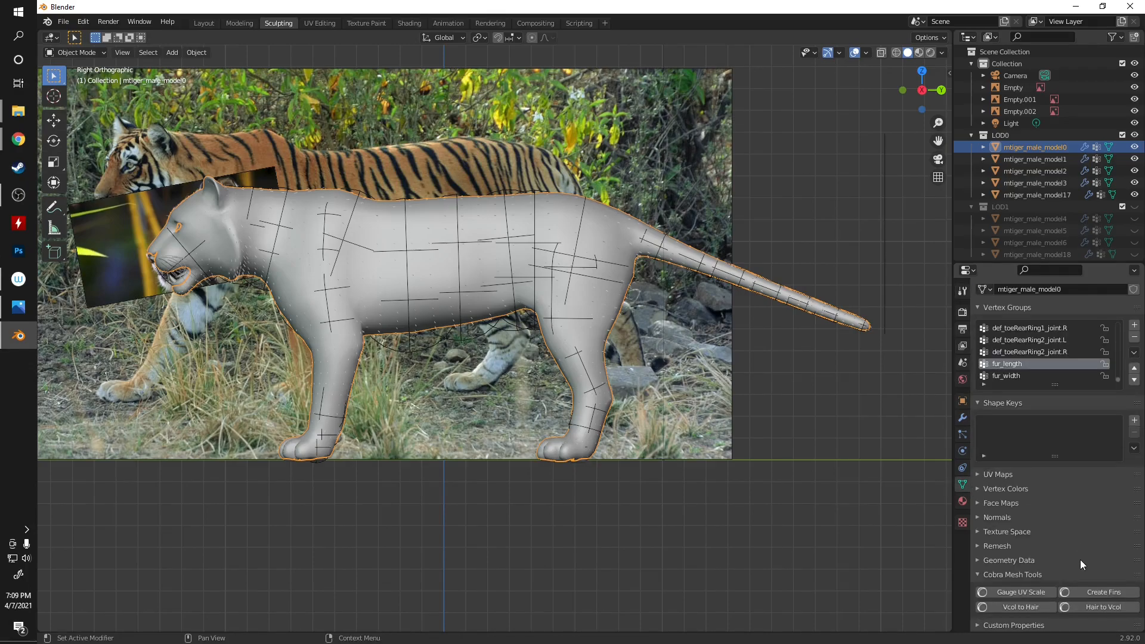
{"action": "left_click", "coordinate": [1113, 608]}
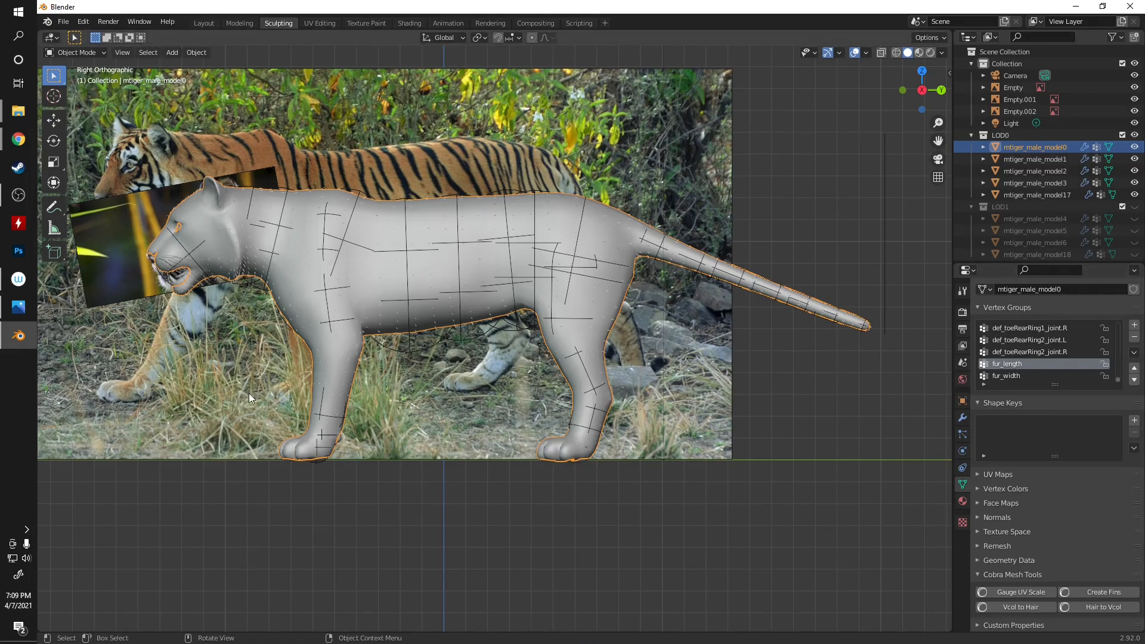
- Examine the fur strands around the jaw, throat and neck in the side view
{"action": "scroll", "coordinate": [305, 345], "scroll_direction": "up", "scroll_amount": 2}
{"action": "middle_click_drag", "start_coordinate": [297, 273], "coordinate": [565, 328], "text": "shift"}
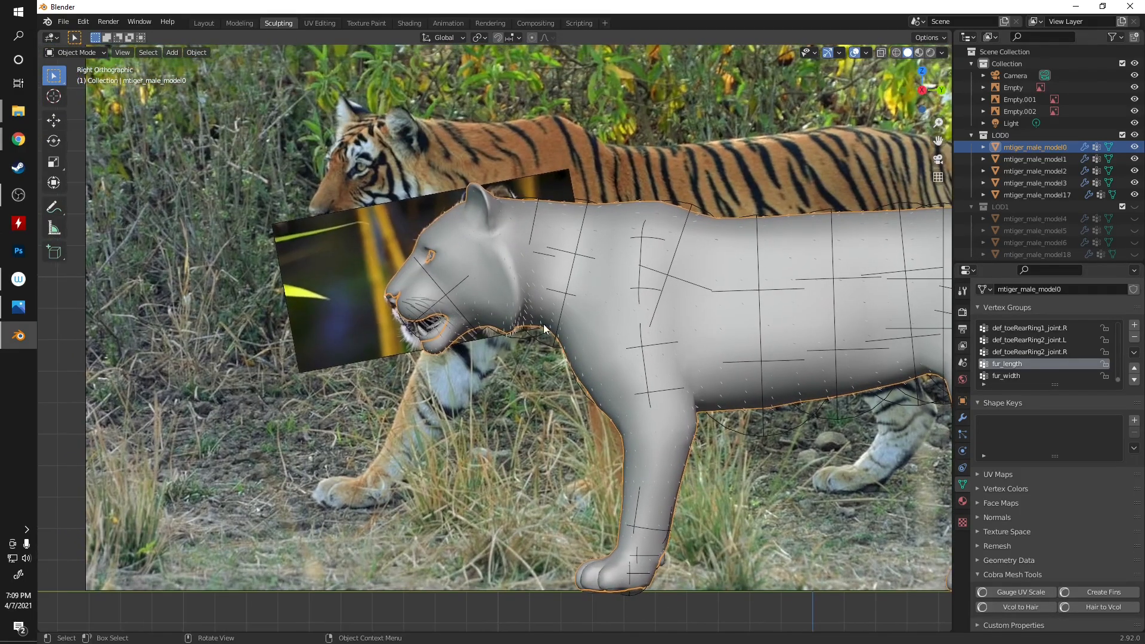
{"action": "scroll", "coordinate": [510, 279], "scroll_direction": "up", "scroll_amount": 3}
{"action": "middle_click_drag", "start_coordinate": [510, 280], "coordinate": [495, 248]}
{"action": "key", "text": "KP_3"}
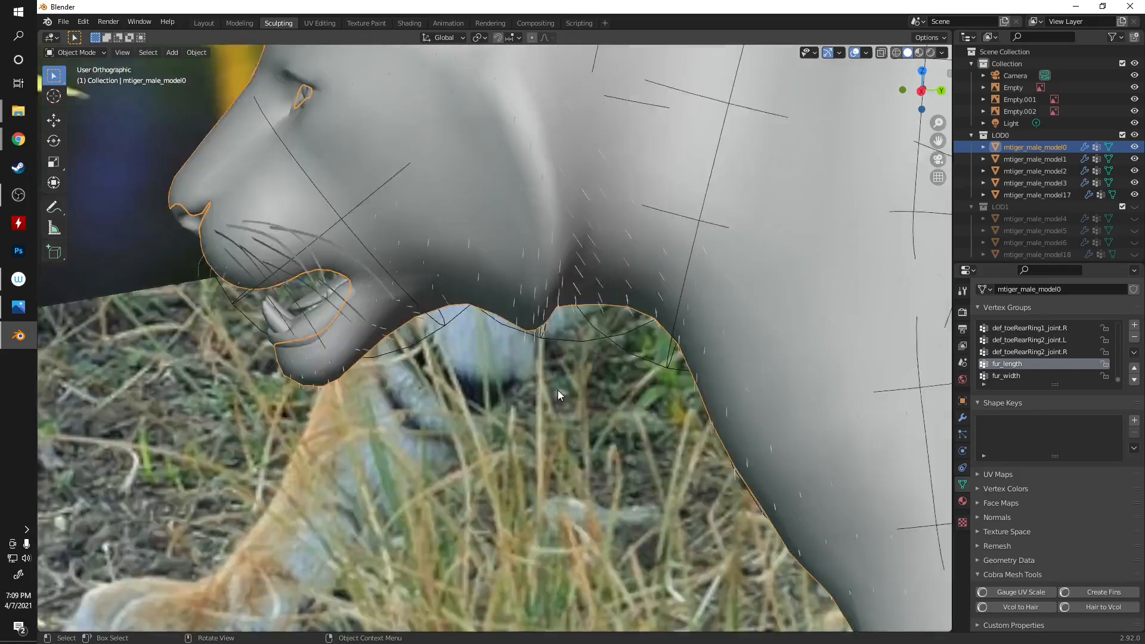
{"action": "scroll", "coordinate": [503, 342], "scroll_direction": "down", "scroll_amount": 8}
{"action": "scroll", "coordinate": [549, 338], "scroll_direction": "up", "scroll_amount": 3}
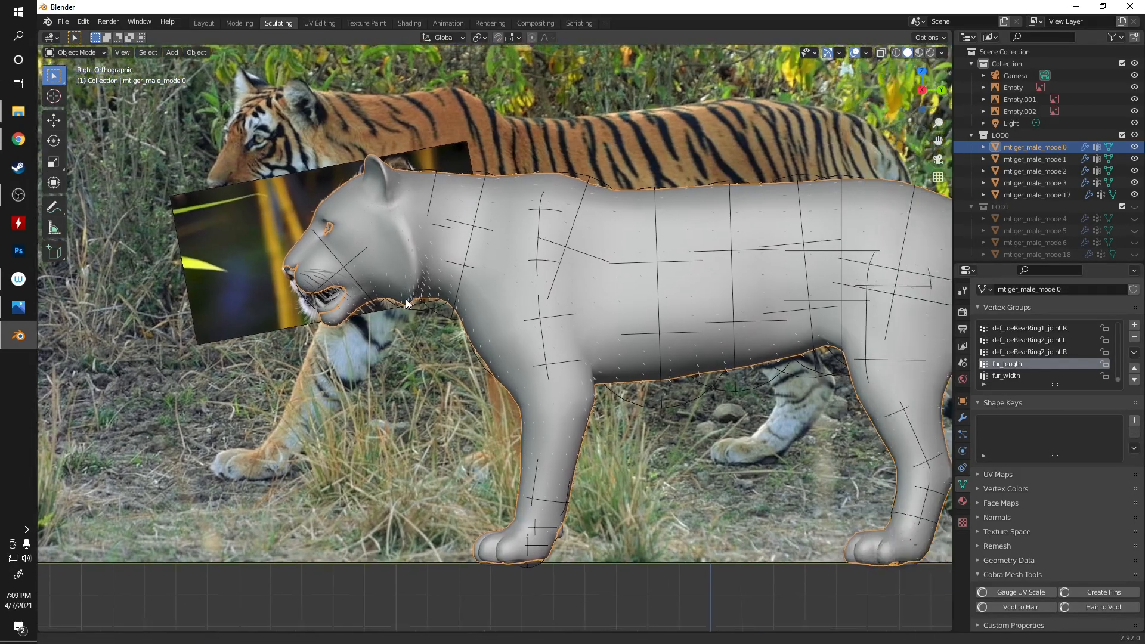
{"action": "scroll", "coordinate": [401, 307], "scroll_direction": "down", "scroll_amount": 2}
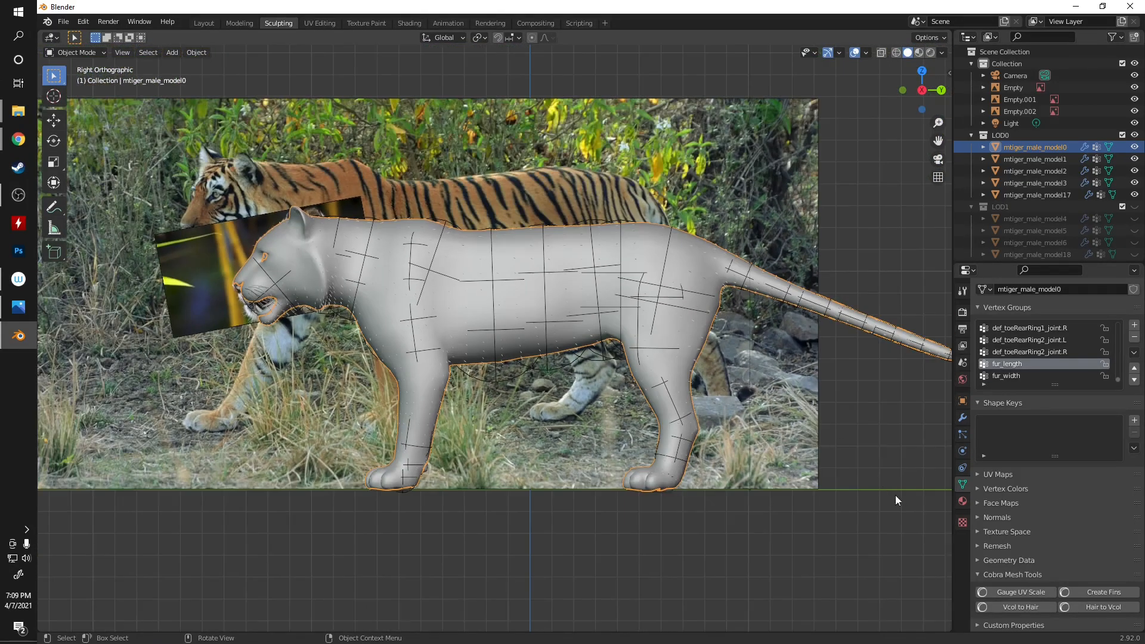
- Run Create Fins from Cobra Mesh Tools on mtiger_male_model0, and inspect mtiger_male_model17 along the belly
{"action": "left_click", "coordinate": [1108, 589]}
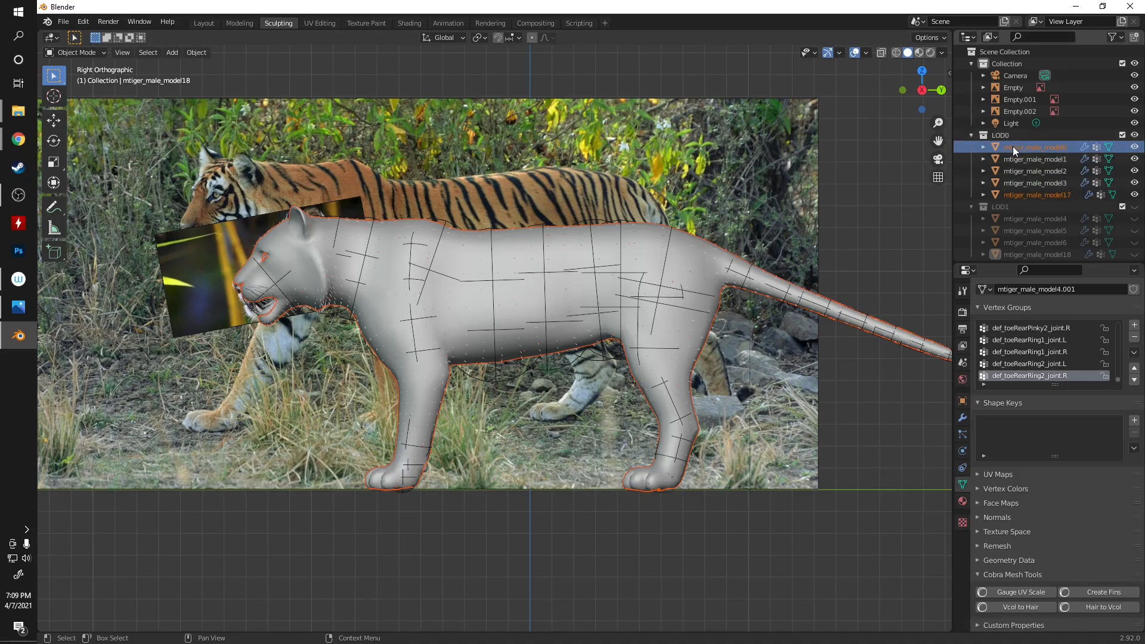
{"action": "left_click", "coordinate": [1036, 196]}
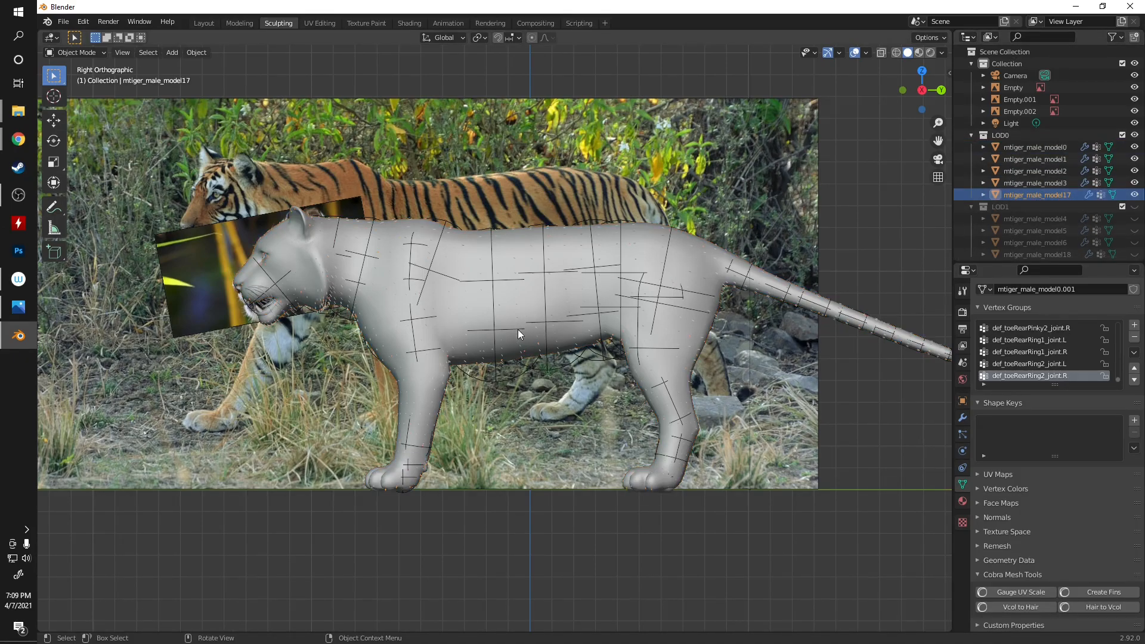
{"action": "scroll", "coordinate": [517, 330], "scroll_direction": "up", "scroll_amount": 2}
{"action": "scroll", "coordinate": [516, 329], "scroll_direction": "up", "scroll_amount": 4}
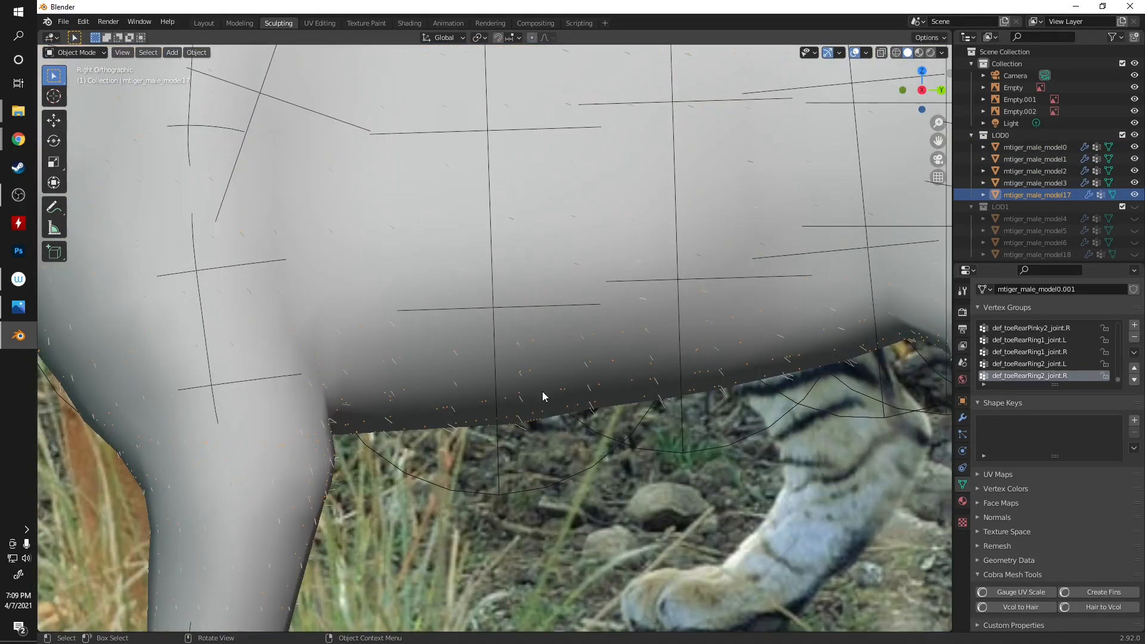
{"action": "scroll", "coordinate": [455, 366], "scroll_direction": "down", "scroll_amount": 2}
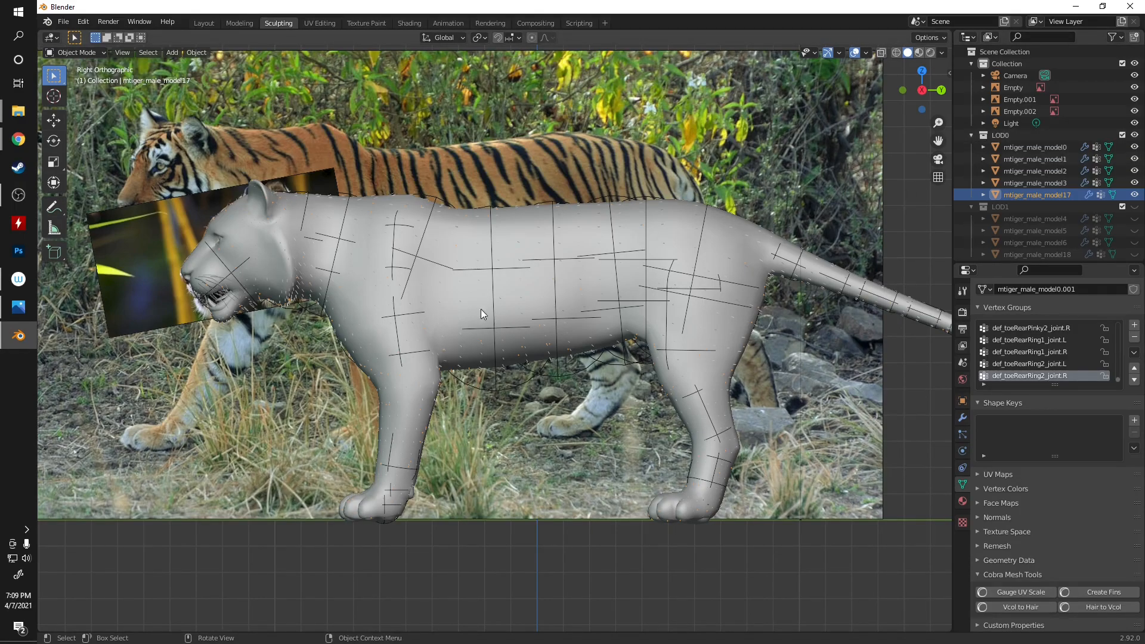
- Select mtiger_male_model0 in the LOD0 collection and unhide mtiger_male_model4 in LOD1
{"action": "scroll", "coordinate": [483, 312], "scroll_direction": "down", "scroll_amount": 3}
{"action": "scroll", "coordinate": [493, 316], "scroll_direction": "up", "scroll_amount": 2}
{"action": "left_click", "coordinate": [1023, 149]}
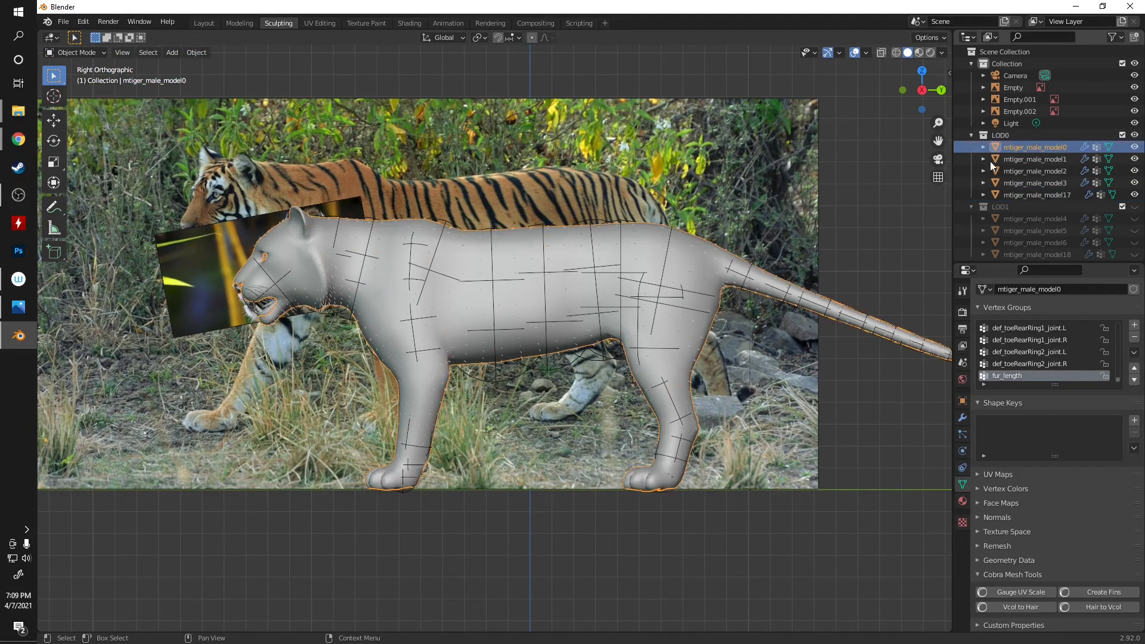
{"action": "scroll", "coordinate": [1136, 221], "scroll_direction": "down", "scroll_amount": 5}
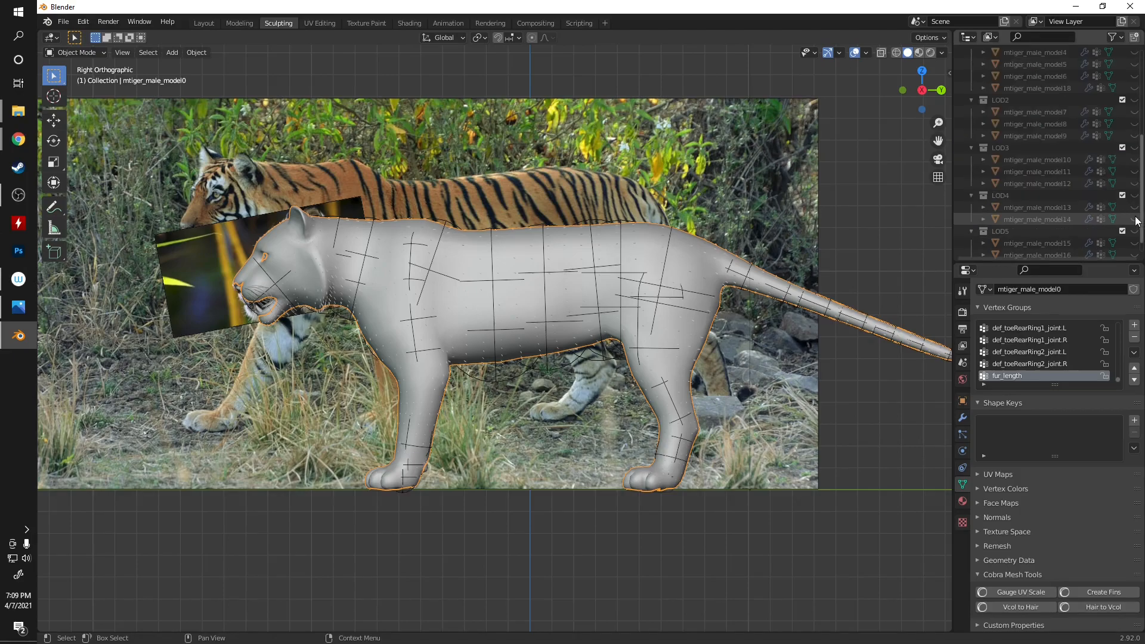
{"action": "scroll", "coordinate": [1093, 225], "scroll_direction": "up", "scroll_amount": 5}
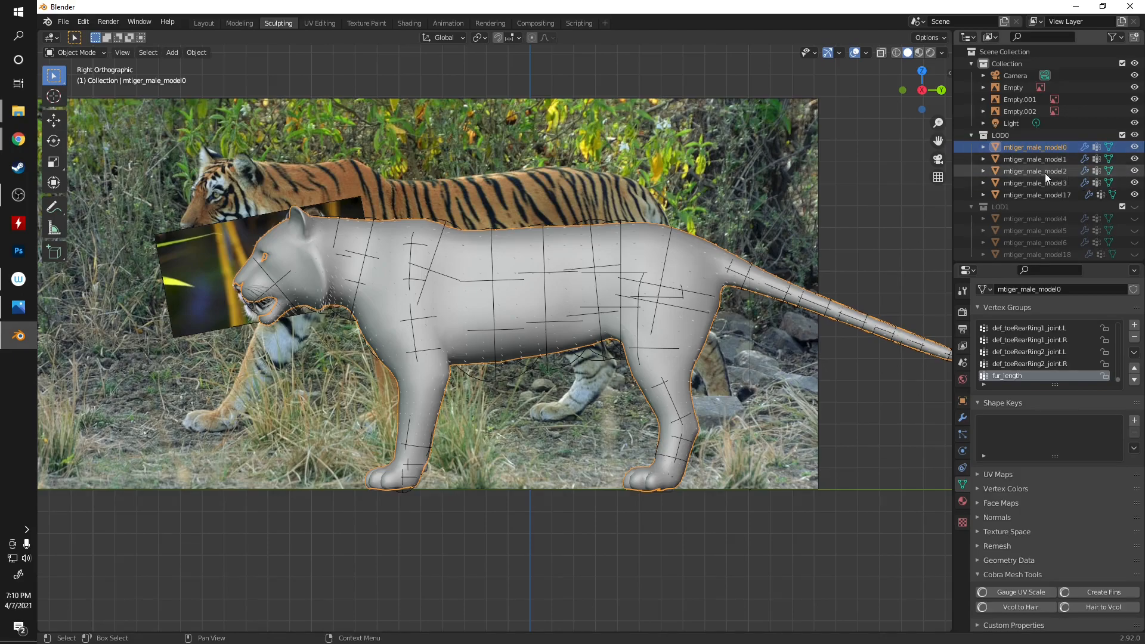
{"action": "left_click", "coordinate": [1134, 219]}
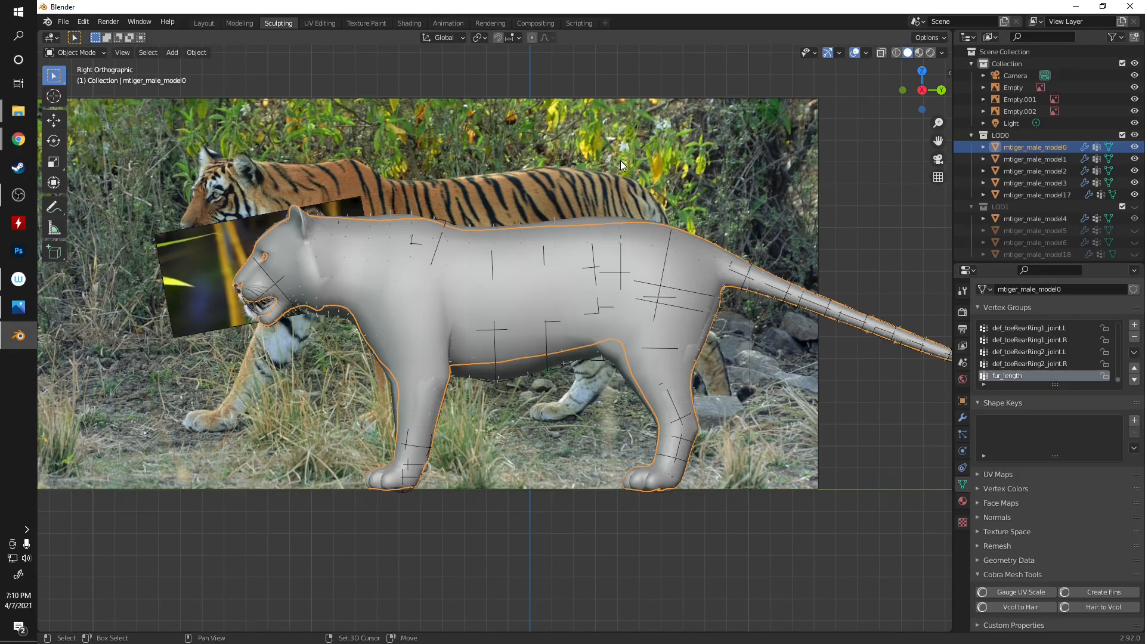
- Duplicate mtiger_male_model0 in place and move the copy into the LOD1 collection
{"action": "key", "text": "shift+d"}
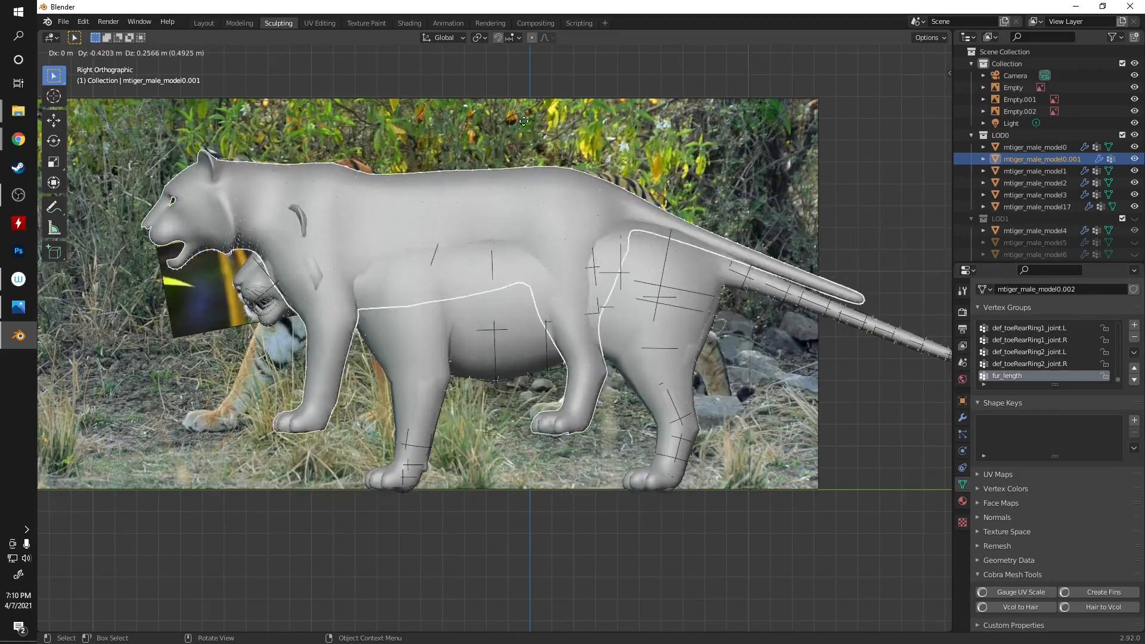
{"action": "right_click", "coordinate": [583, 87]}
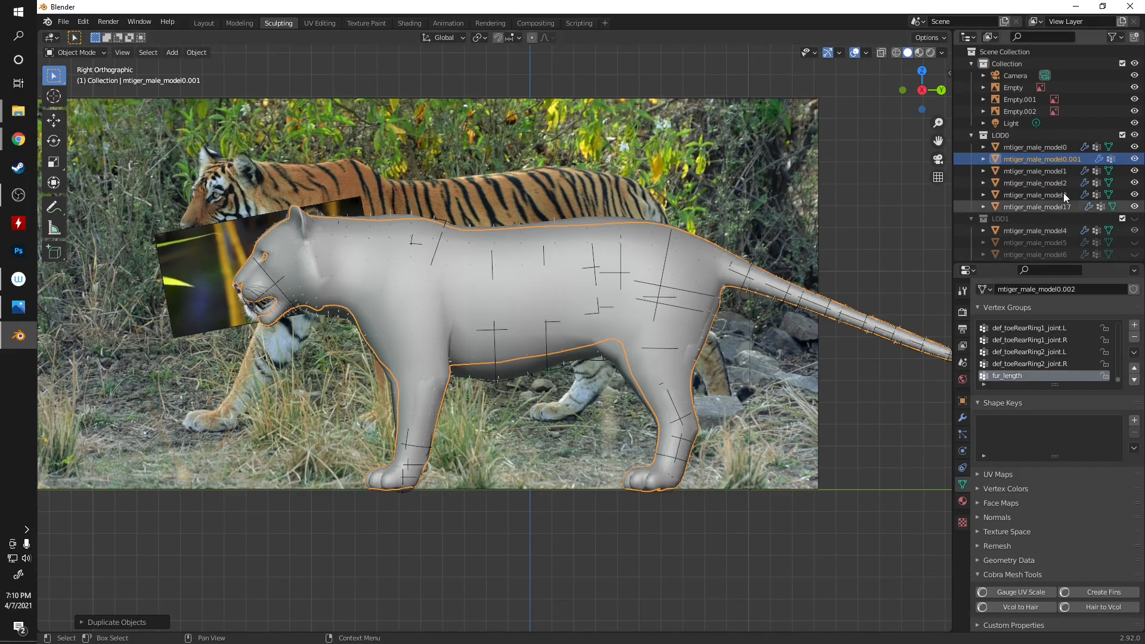
{"action": "left_click_drag", "start_coordinate": [1032, 161], "coordinate": [1027, 217]}
{"action": "scroll", "coordinate": [1022, 178], "scroll_direction": "down", "scroll_amount": 1}
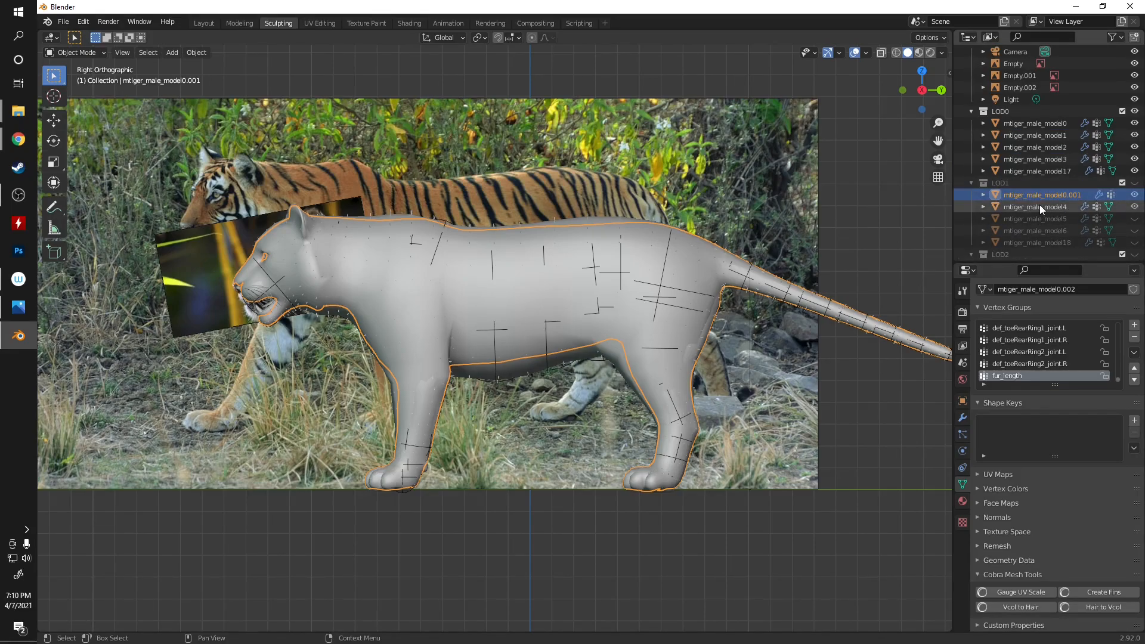
- Delete all vertices of mtiger_male_model4 in Edit Mode and return to Object Mode
{"action": "left_click", "coordinate": [1022, 206]}
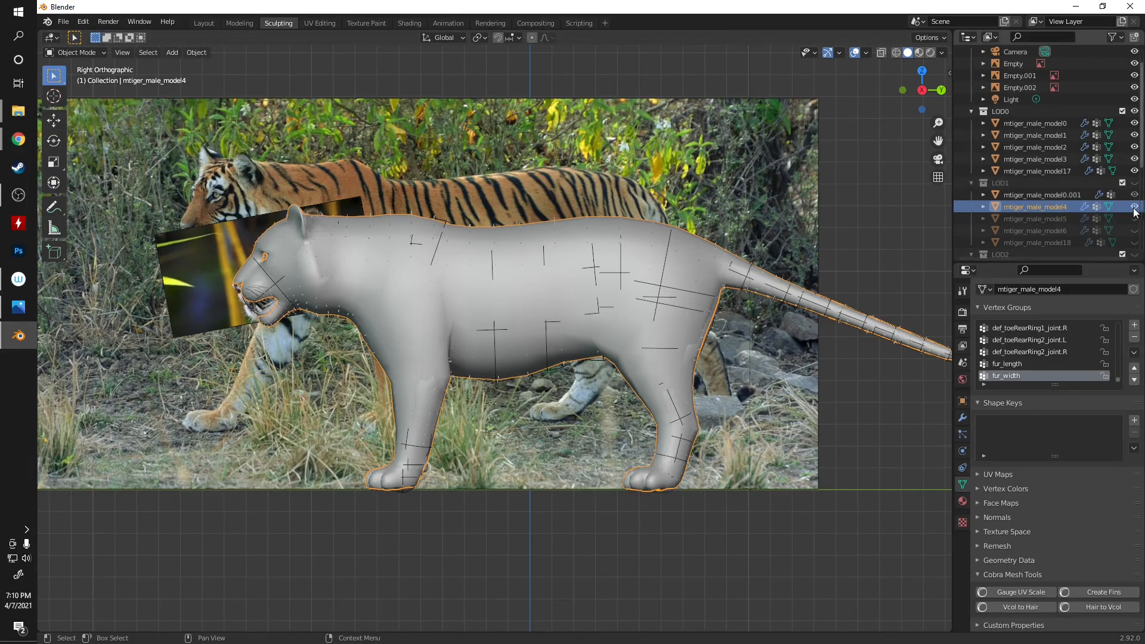
{"action": "left_click", "coordinate": [69, 54]}
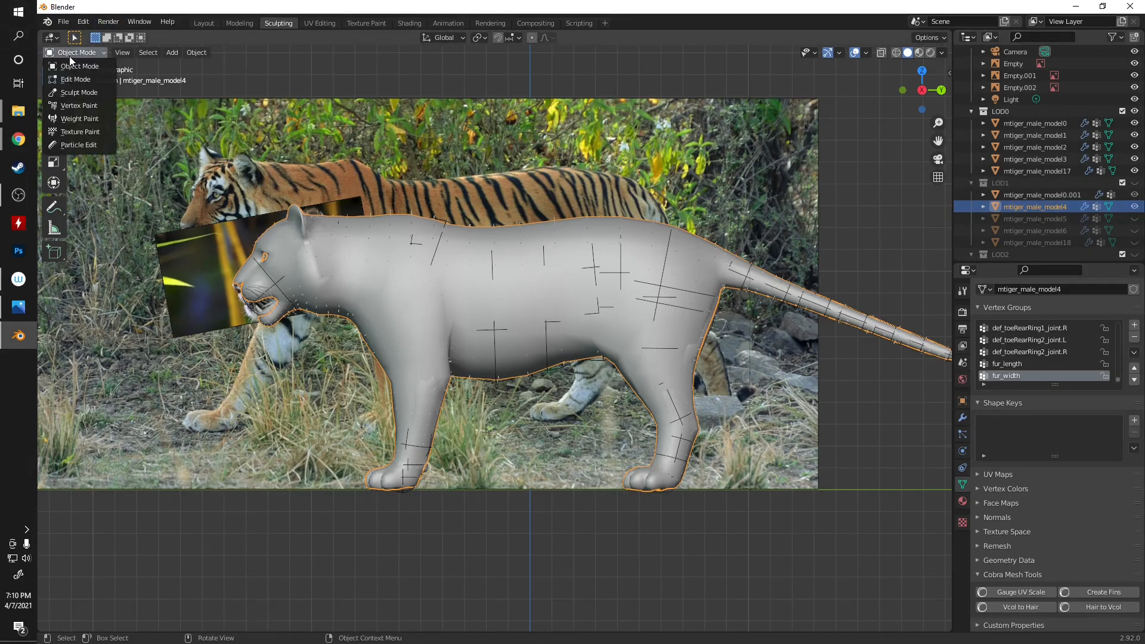
{"action": "left_click", "coordinate": [73, 80]}
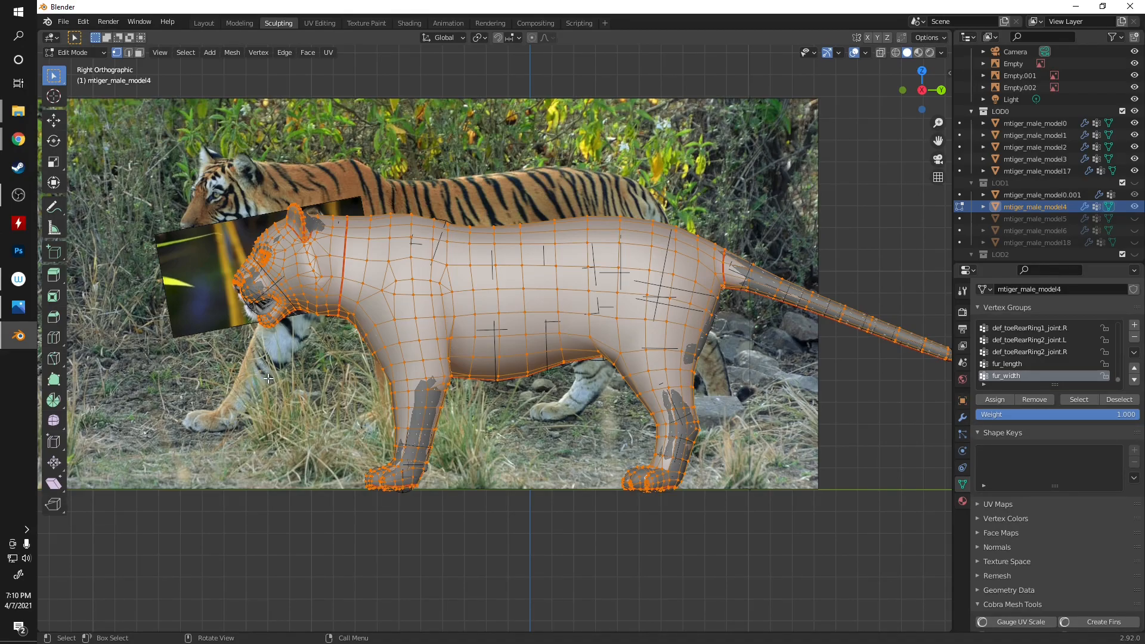
{"action": "scroll", "coordinate": [269, 379], "scroll_direction": "down", "scroll_amount": 3}
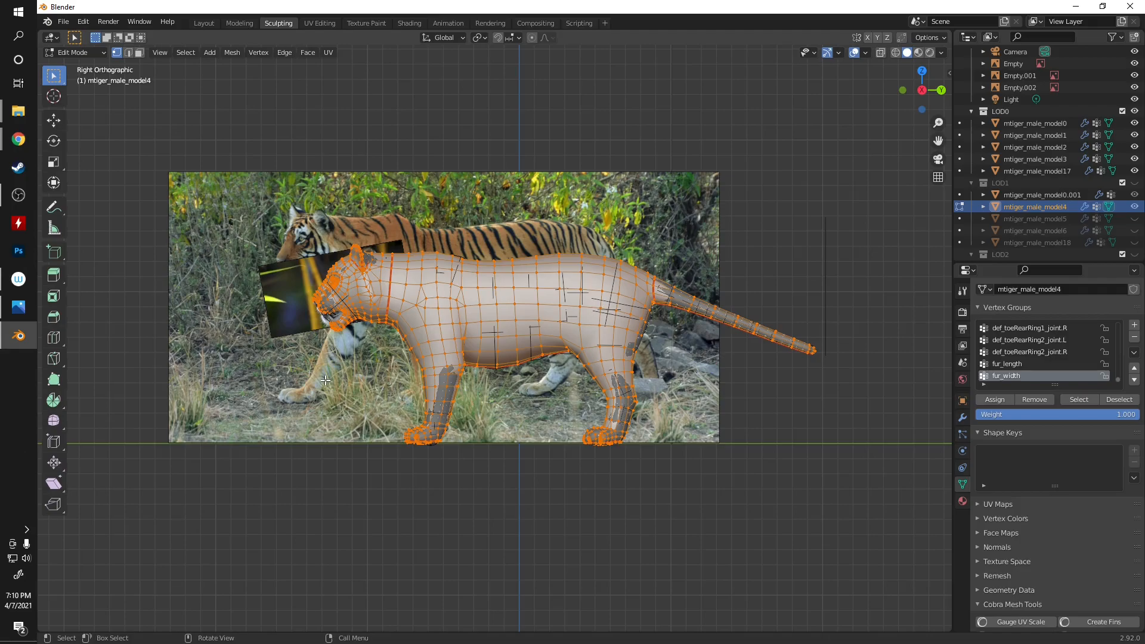
{"action": "key", "text": "x"}
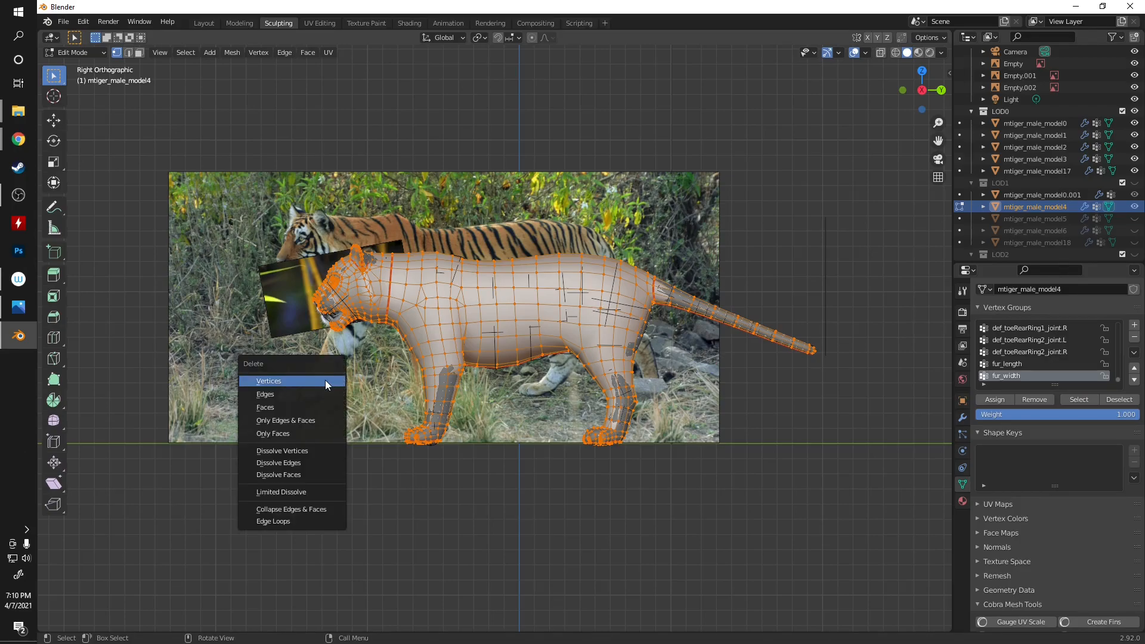
{"action": "left_click", "coordinate": [284, 378]}
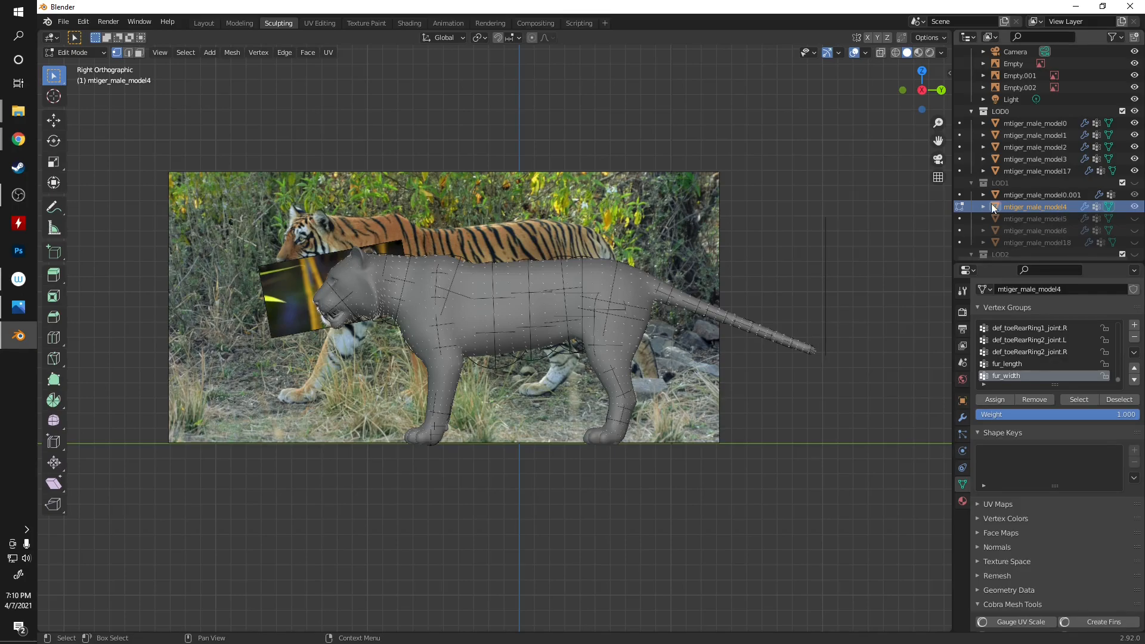
{"action": "left_click", "coordinate": [84, 52]}
{"action": "left_click", "coordinate": [77, 65]}
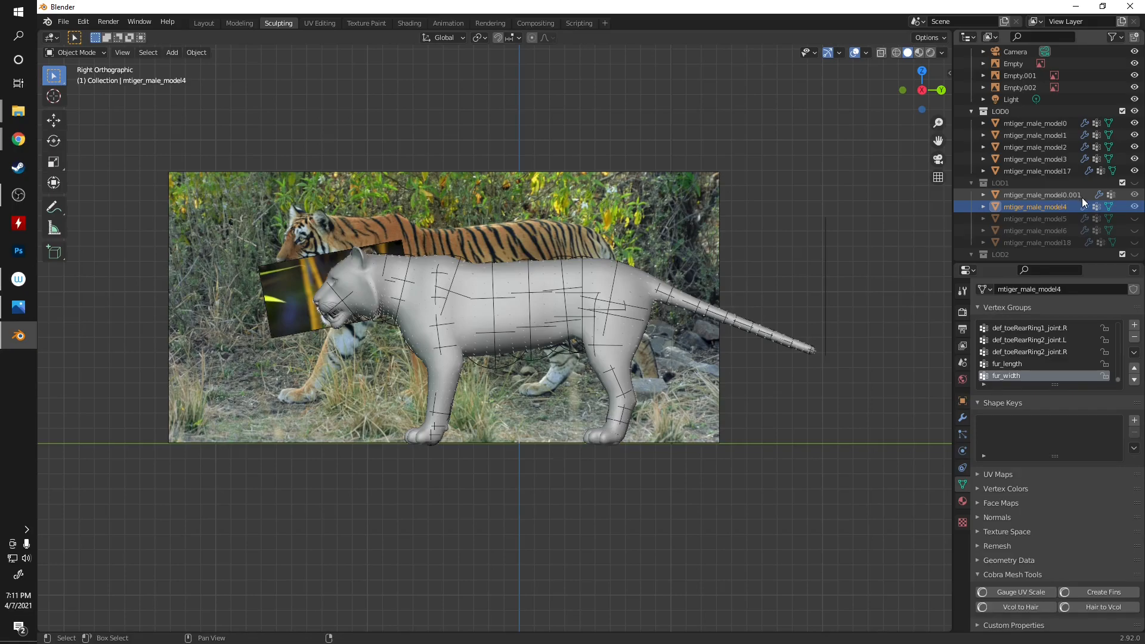
- Join the copy mtiger_male_model0.001 into the emptied mtiger_male_model4 and check the joined mesh in Edit Mode
{"action": "left_click", "coordinate": [1062, 195], "text": "shift"}
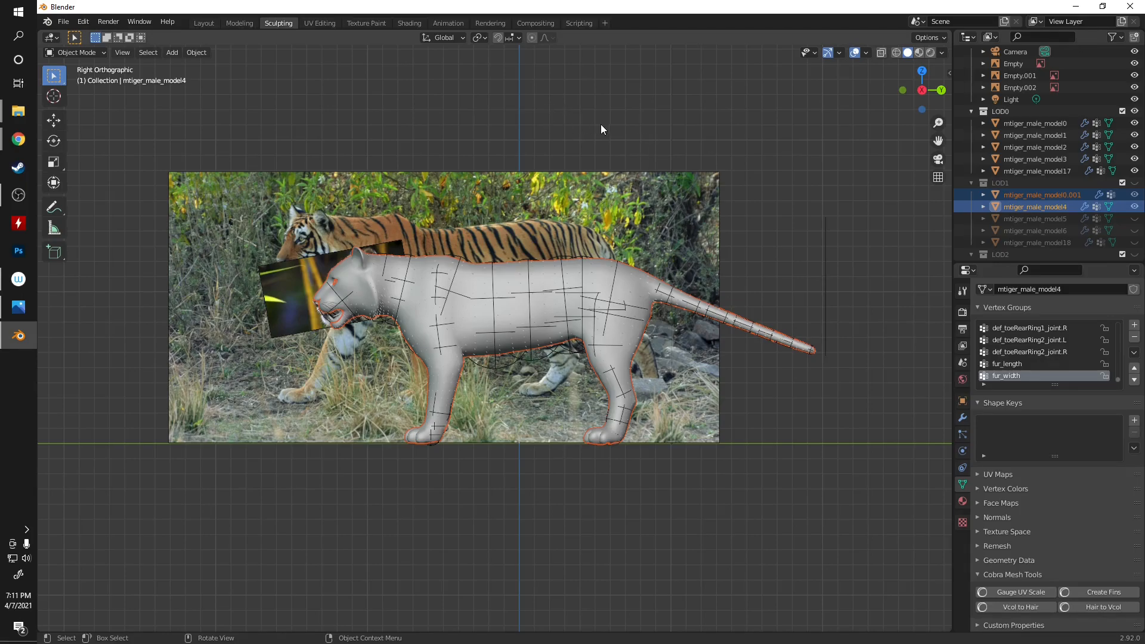
{"action": "key", "text": "ctrl+j"}
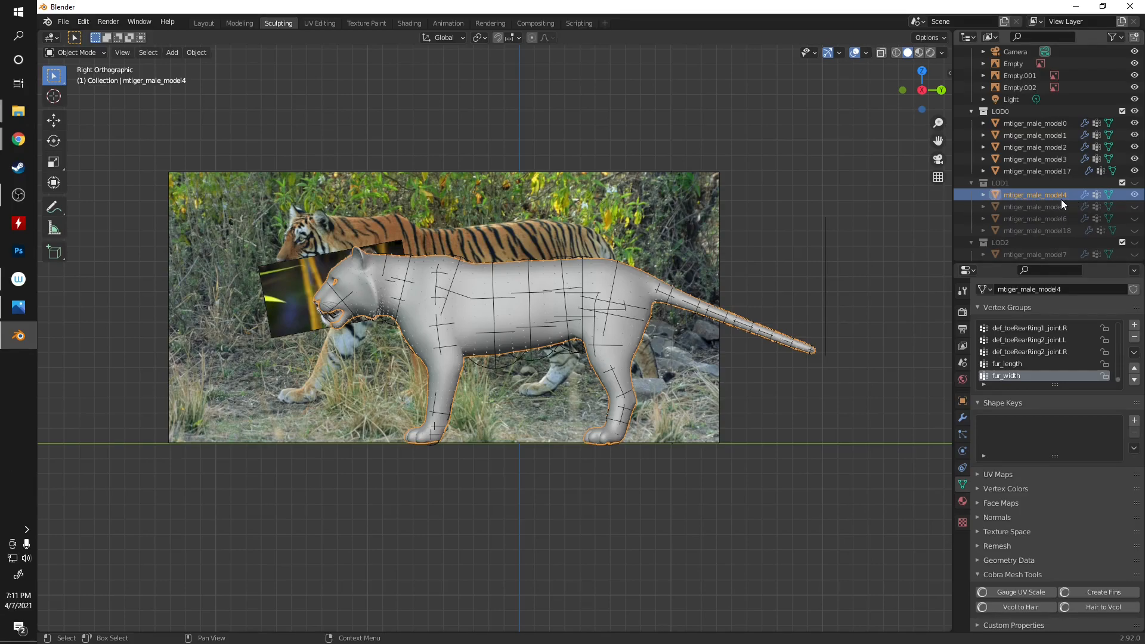
{"action": "left_click", "coordinate": [984, 199]}
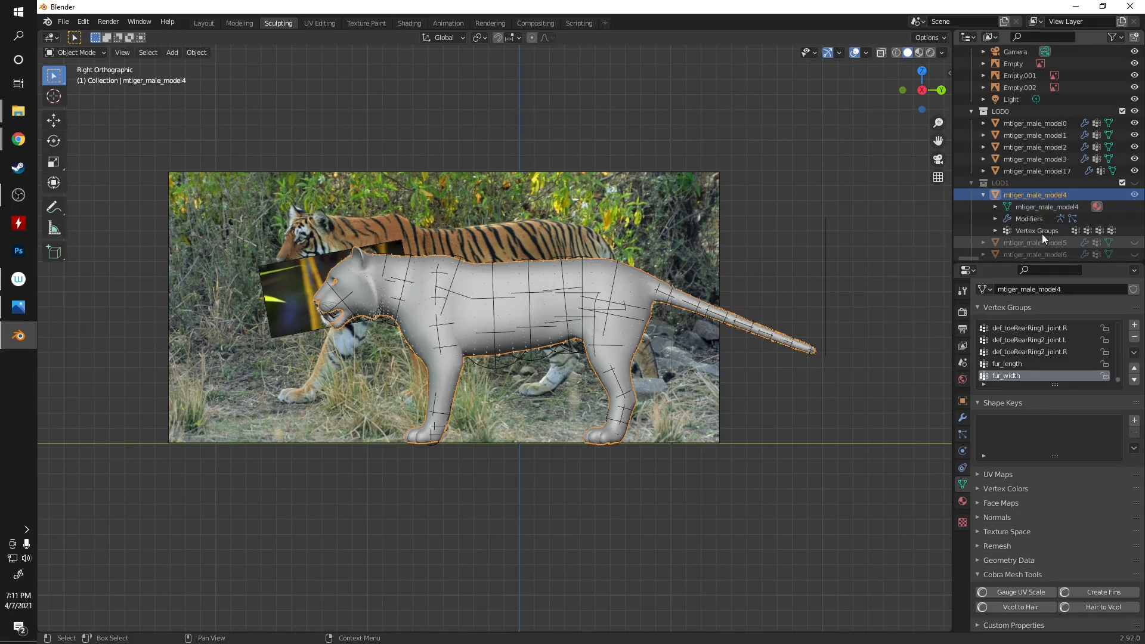
{"action": "left_click", "coordinate": [983, 198]}
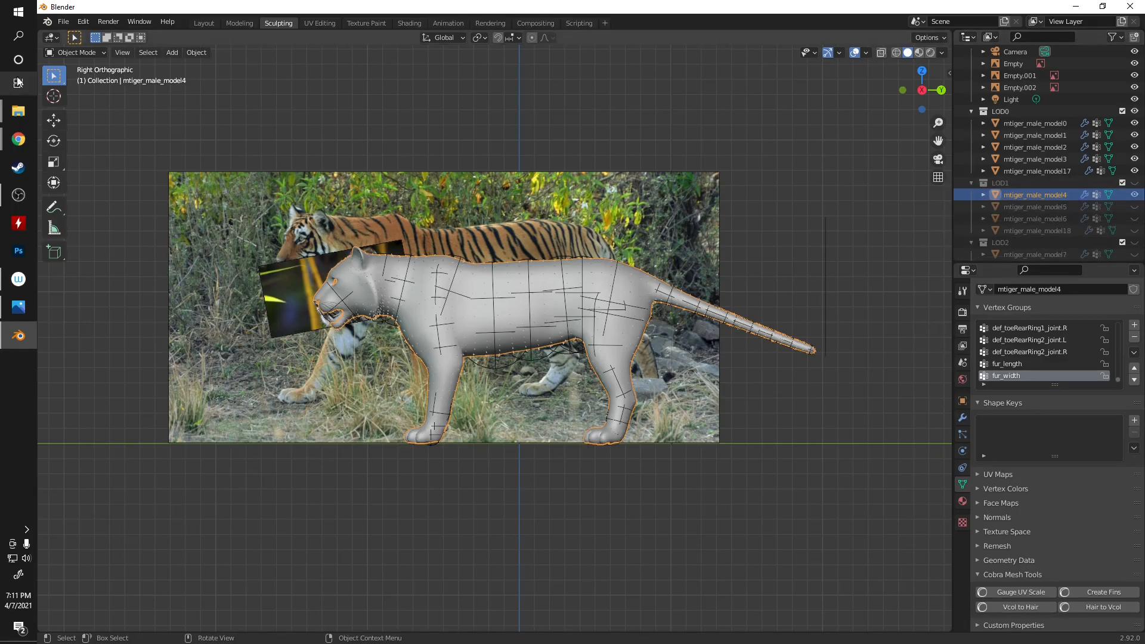
{"action": "left_click", "coordinate": [88, 51]}
{"action": "left_click", "coordinate": [94, 78]}
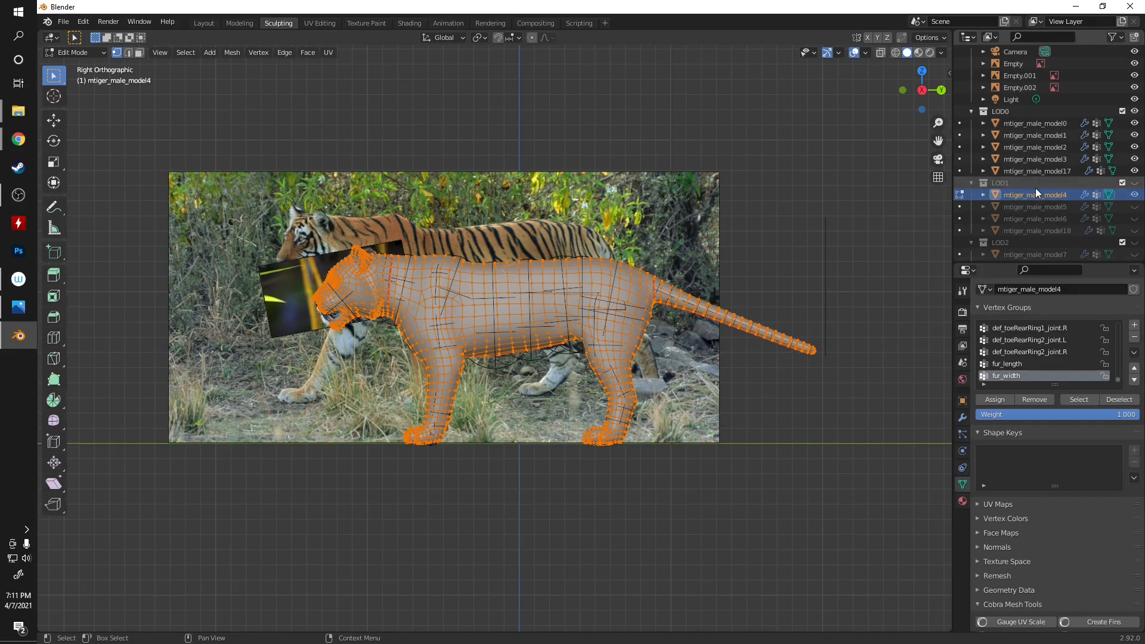
{"action": "left_click", "coordinate": [84, 52]}
{"action": "left_click", "coordinate": [79, 65]}
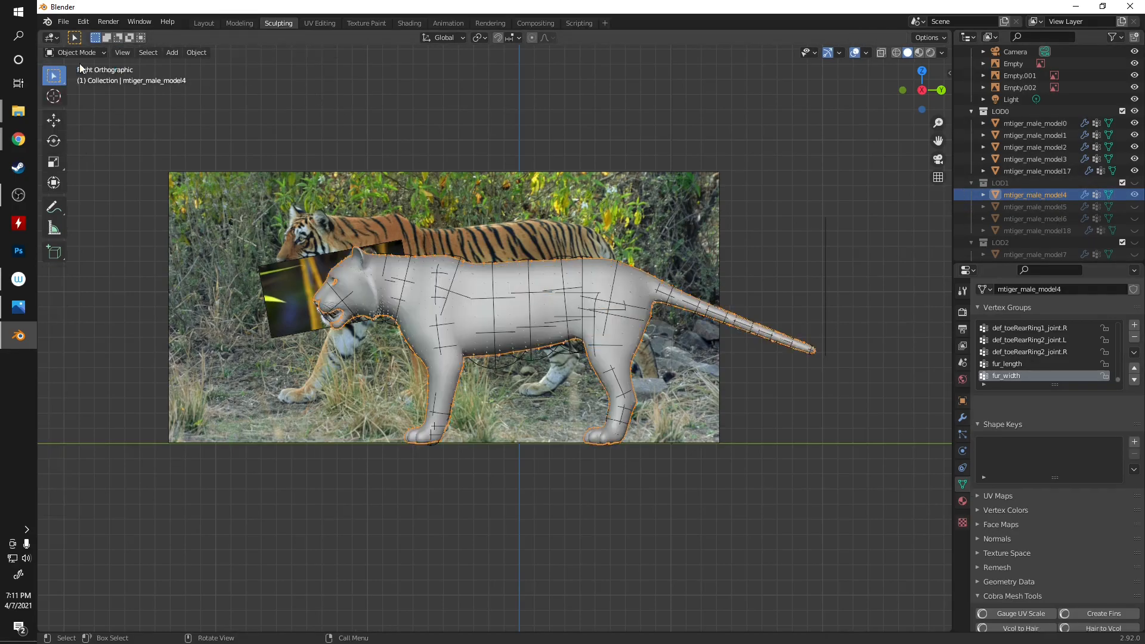
- Select mtiger_male_model0, hide mtiger_male_model4 and unhide mtiger_male_model7 in the LOD2 collection
{"action": "left_click", "coordinate": [1028, 125]}
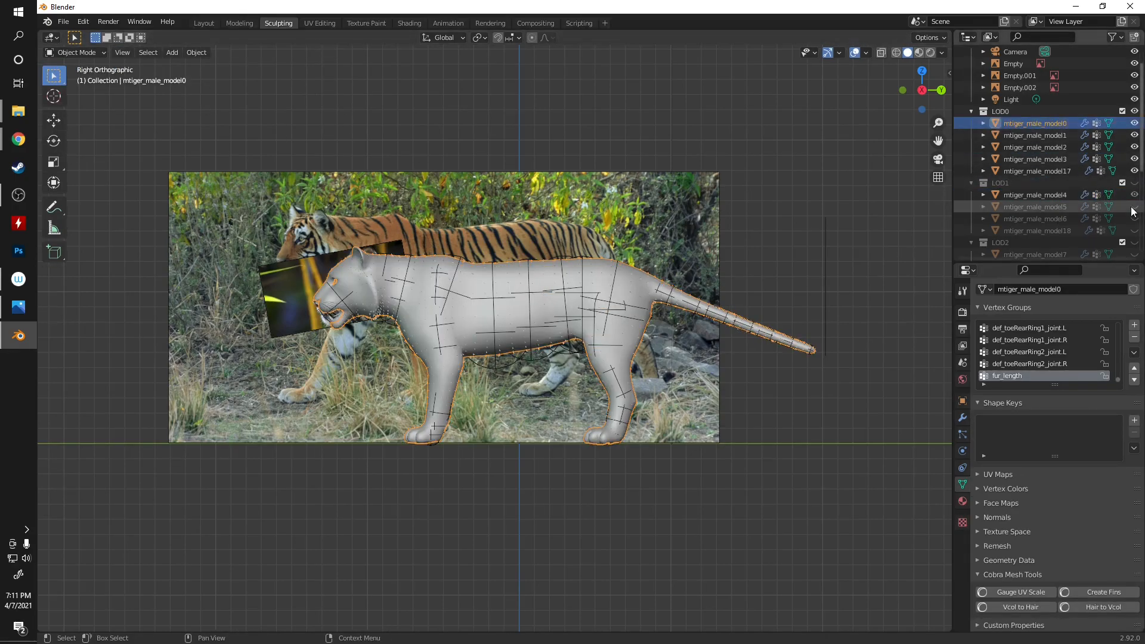
{"action": "scroll", "coordinate": [1052, 203], "scroll_direction": "down", "scroll_amount": 4}
{"action": "scroll", "coordinate": [1051, 212], "scroll_direction": "down", "scroll_amount": 1}
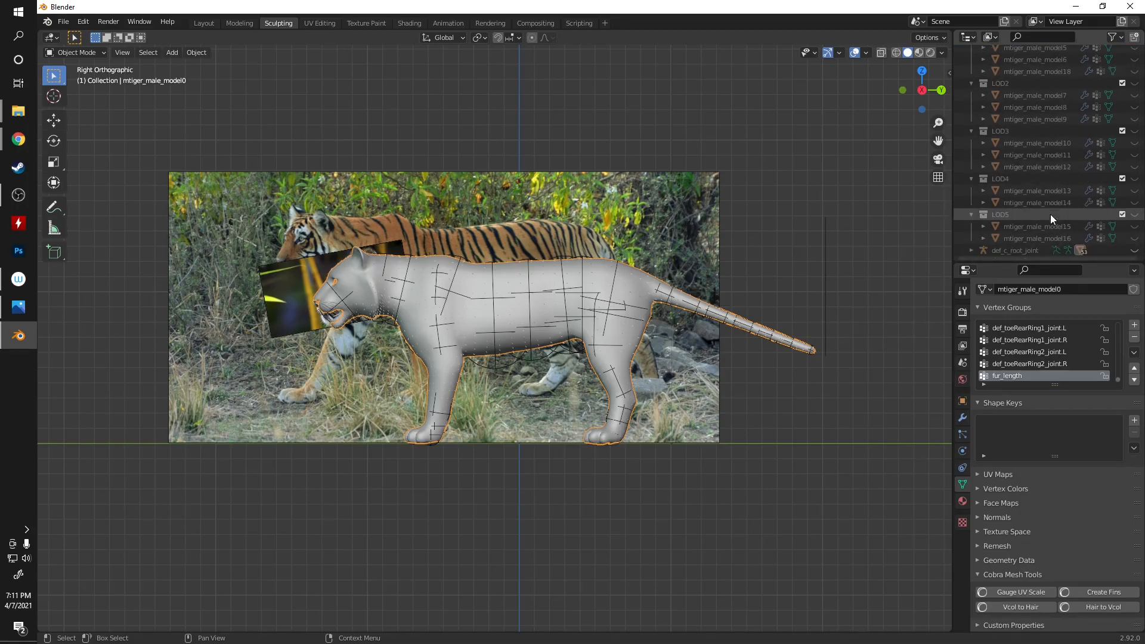
{"action": "scroll", "coordinate": [1053, 227], "scroll_direction": "up", "scroll_amount": 3}
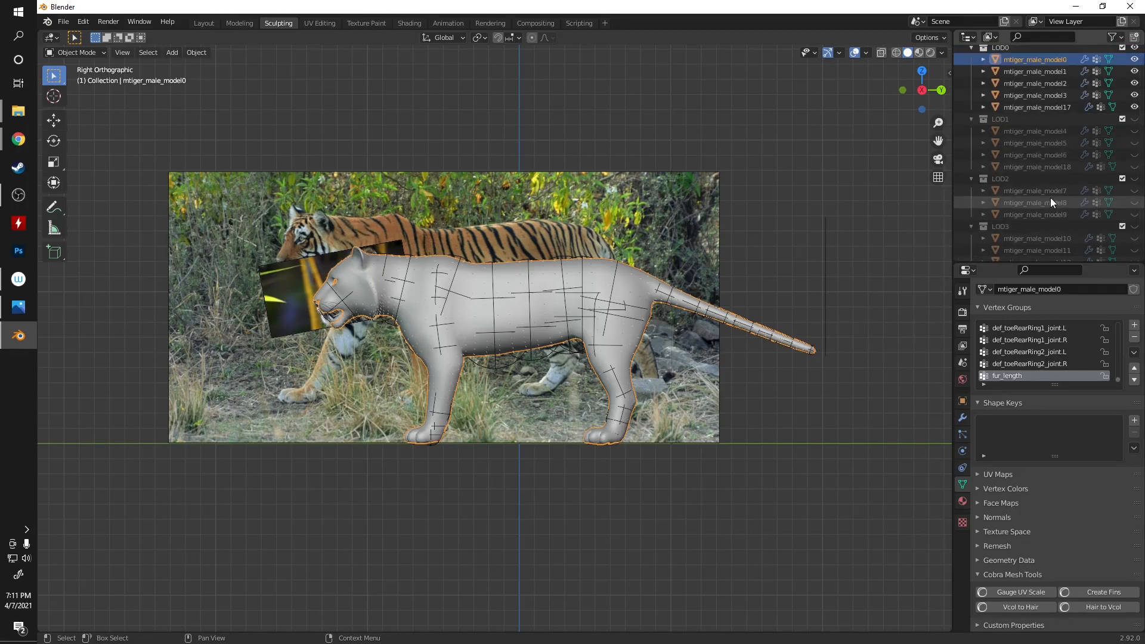
{"action": "scroll", "coordinate": [1008, 188], "scroll_direction": "up", "scroll_amount": 3}
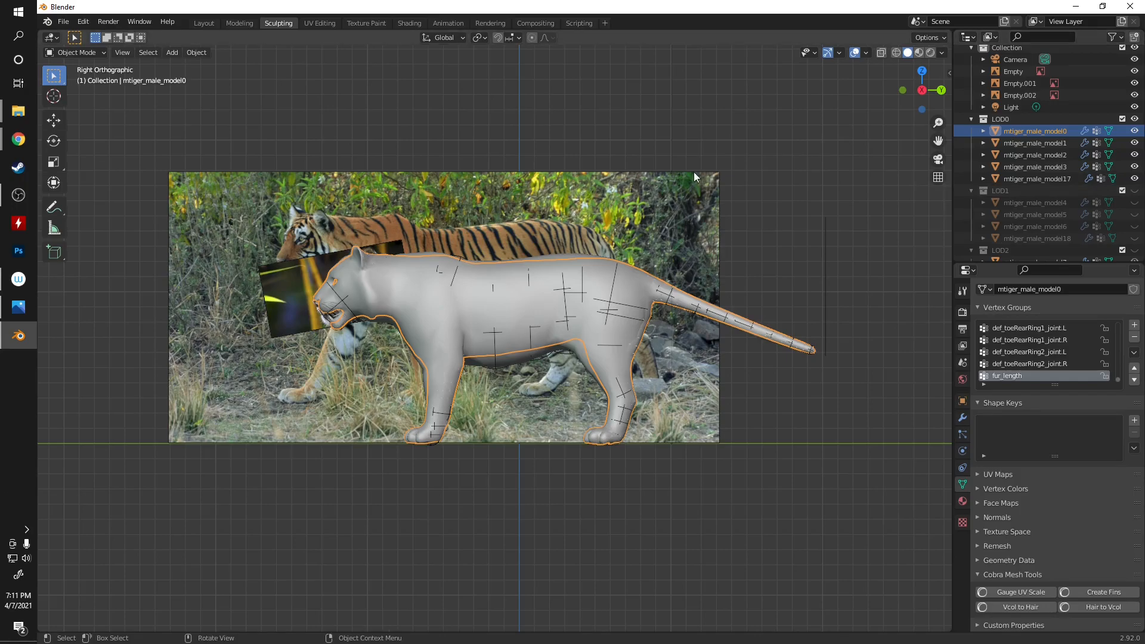
- Duplicate mtiger_male_model0 in place and move the copy into the LOD2 collection
{"action": "key", "text": "shift+d"}
{"action": "right_click", "coordinate": [717, 134]}
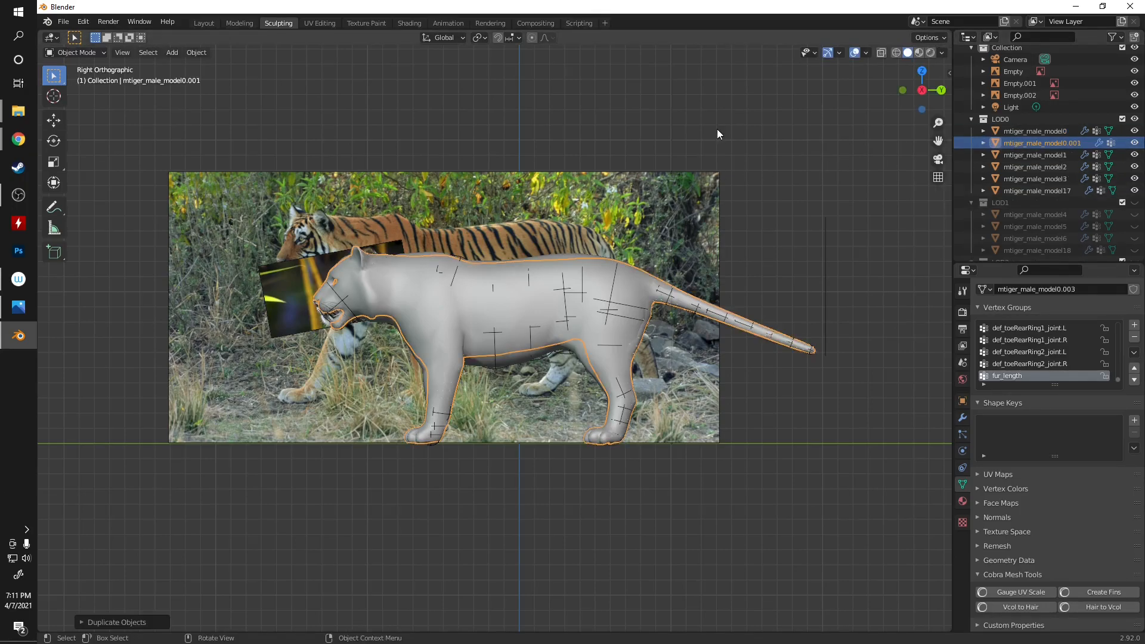
{"action": "left_click_drag", "start_coordinate": [1033, 144], "coordinate": [1012, 227]}
{"action": "scroll", "coordinate": [1033, 200], "scroll_direction": "down", "scroll_amount": 3}
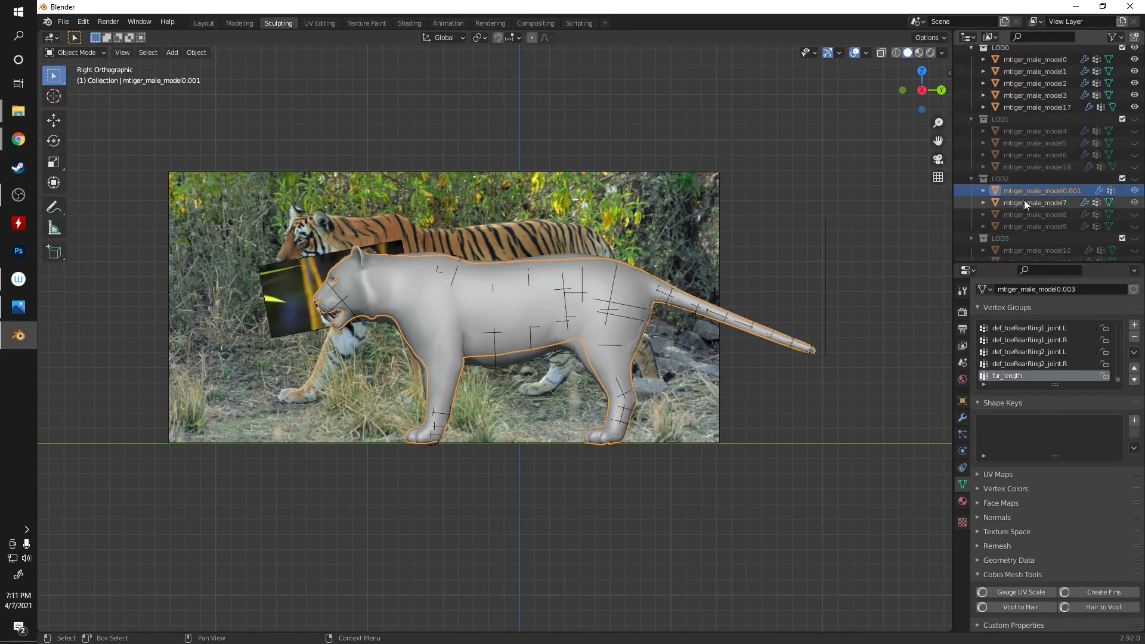
- Delete all vertices of mtiger_male_model7 in Edit Mode and return to Object Mode
{"action": "left_click", "coordinate": [1041, 203]}
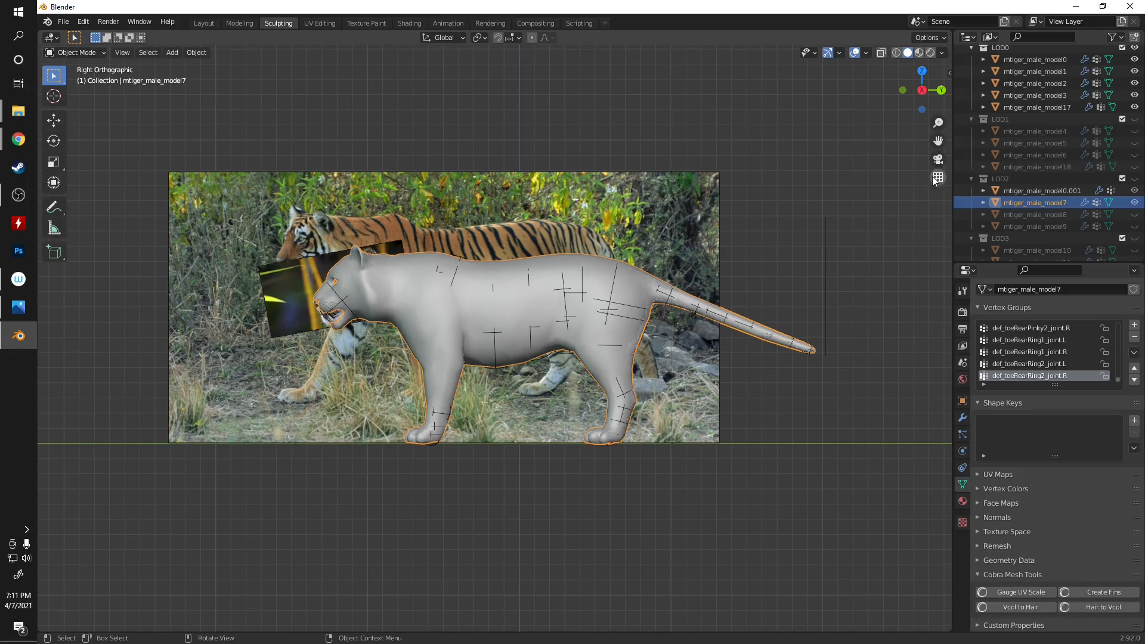
{"action": "left_click", "coordinate": [78, 53]}
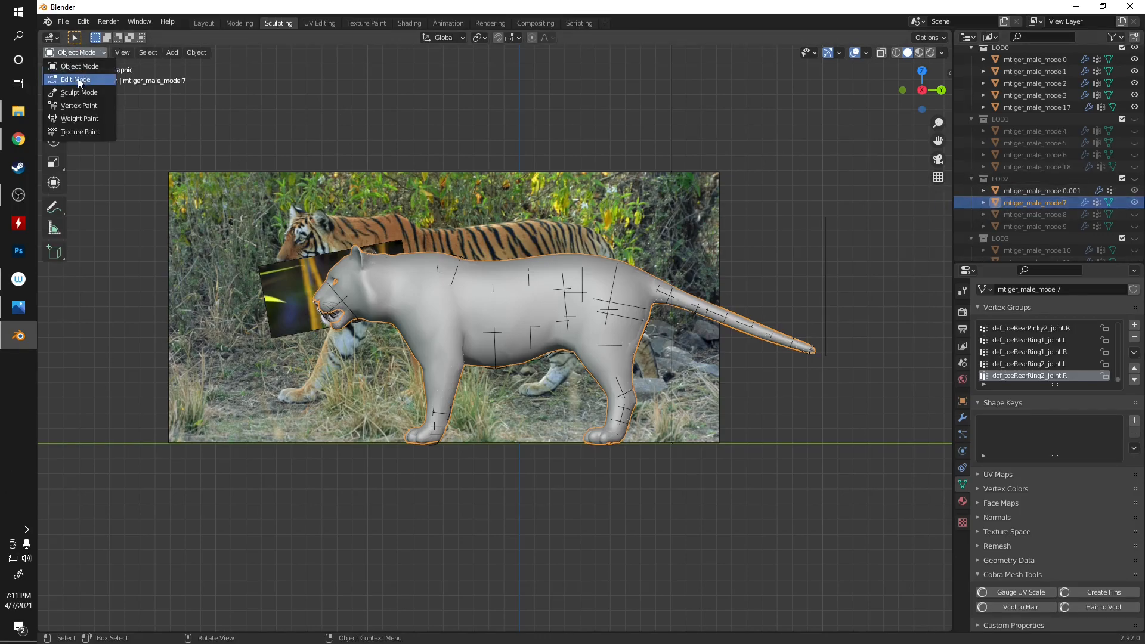
{"action": "left_click", "coordinate": [69, 67]}
{"action": "key", "text": "x"}
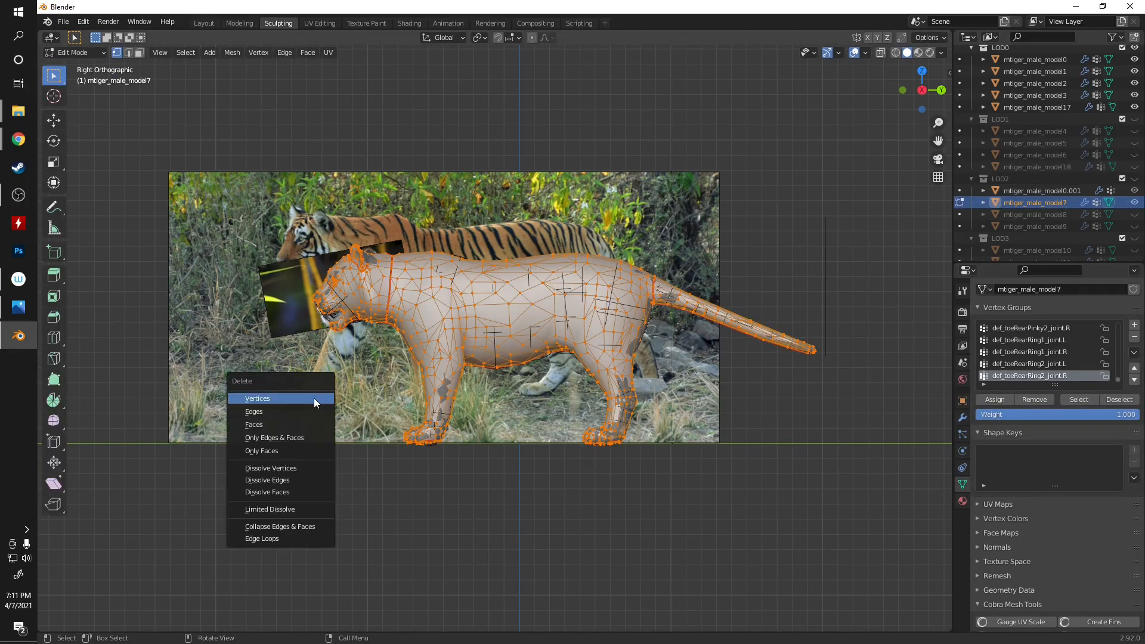
{"action": "left_click", "coordinate": [314, 399]}
{"action": "left_click", "coordinate": [70, 52]}
{"action": "left_click", "coordinate": [74, 63]}
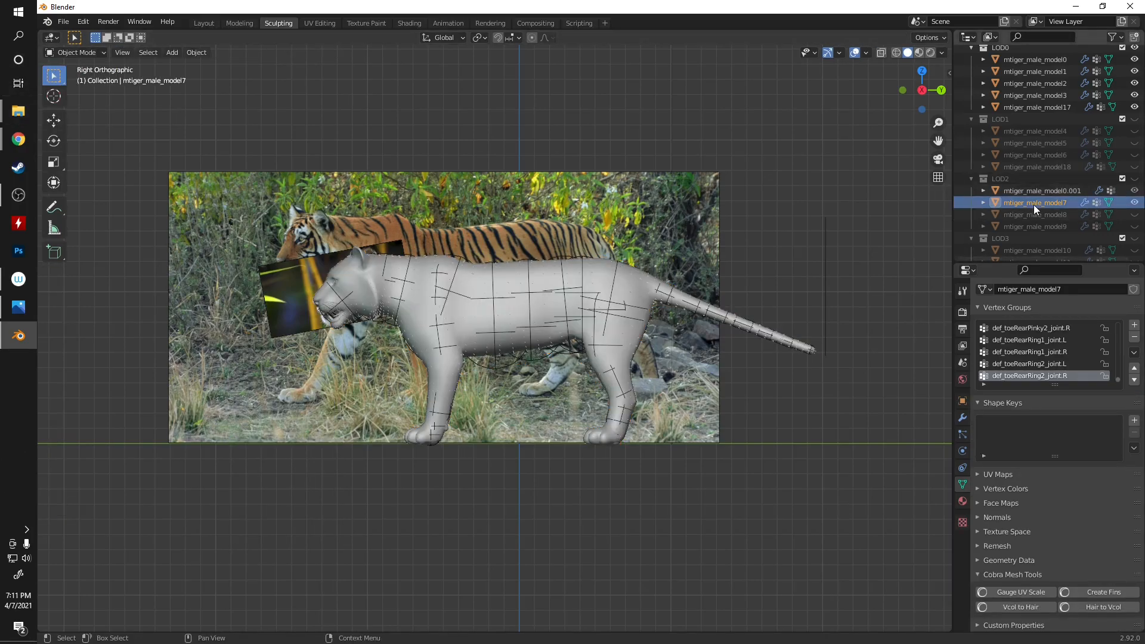
- Join the copy mtiger_male_model0.001 into the emptied mtiger_male_model7 and hide the joined object
{"action": "left_click", "coordinate": [1039, 192], "text": "shift"}
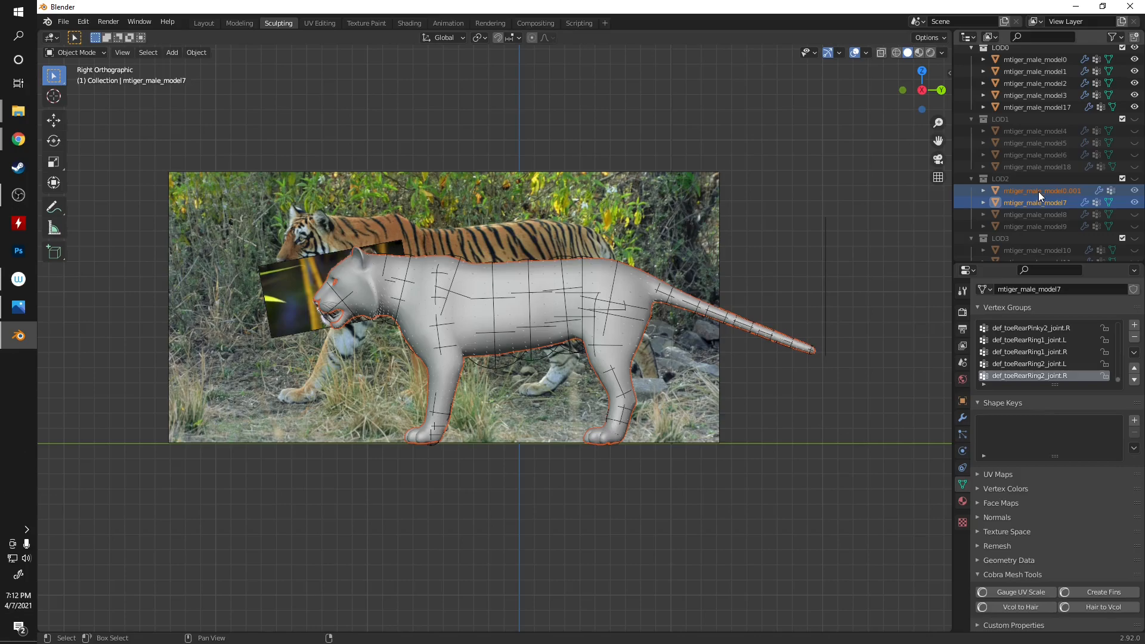
{"action": "key", "text": "ctrl+j"}
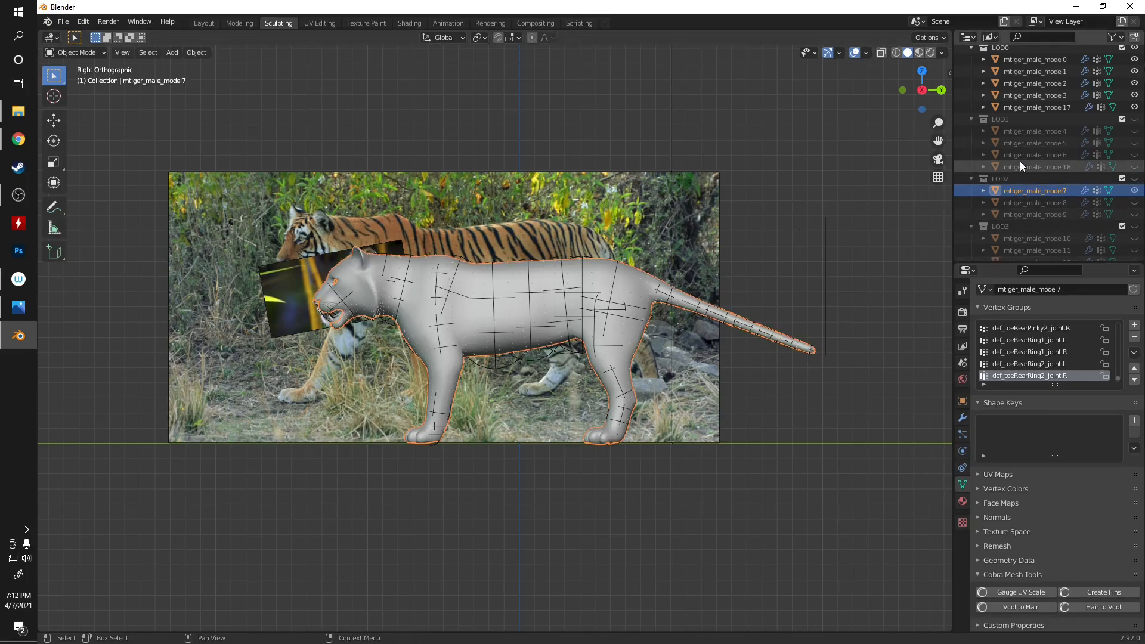
{"action": "left_click", "coordinate": [1134, 191]}
{"action": "scroll", "coordinate": [1068, 155], "scroll_direction": "up", "scroll_amount": 2}
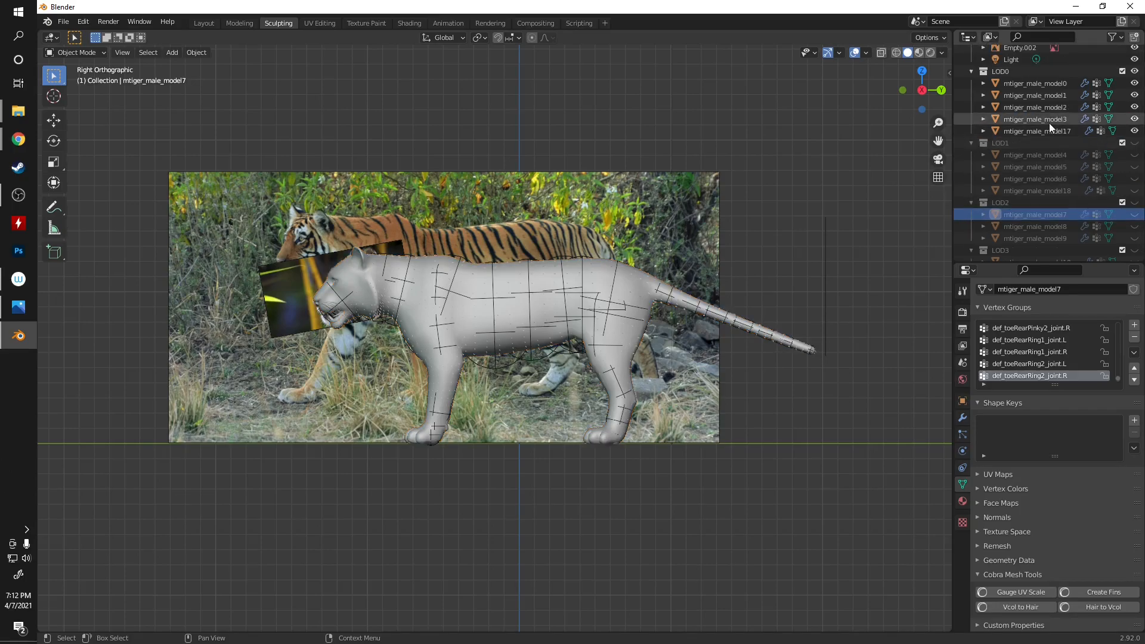
{"action": "scroll", "coordinate": [1036, 137], "scroll_direction": "down", "scroll_amount": 5}
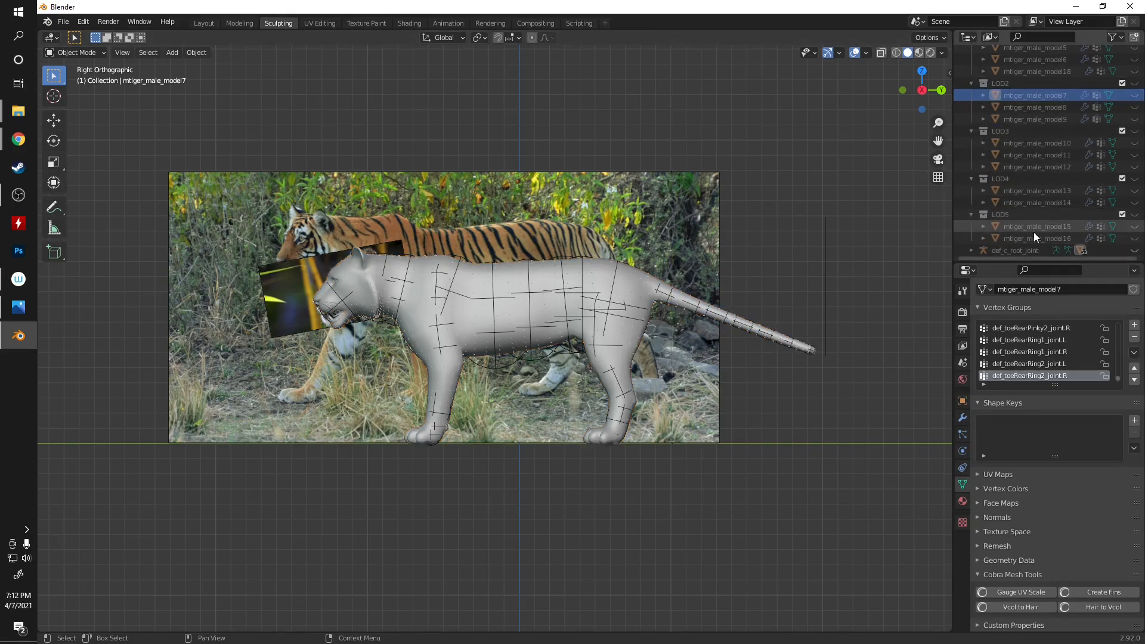
{"action": "scroll", "coordinate": [1033, 232], "scroll_direction": "up", "scroll_amount": 7}
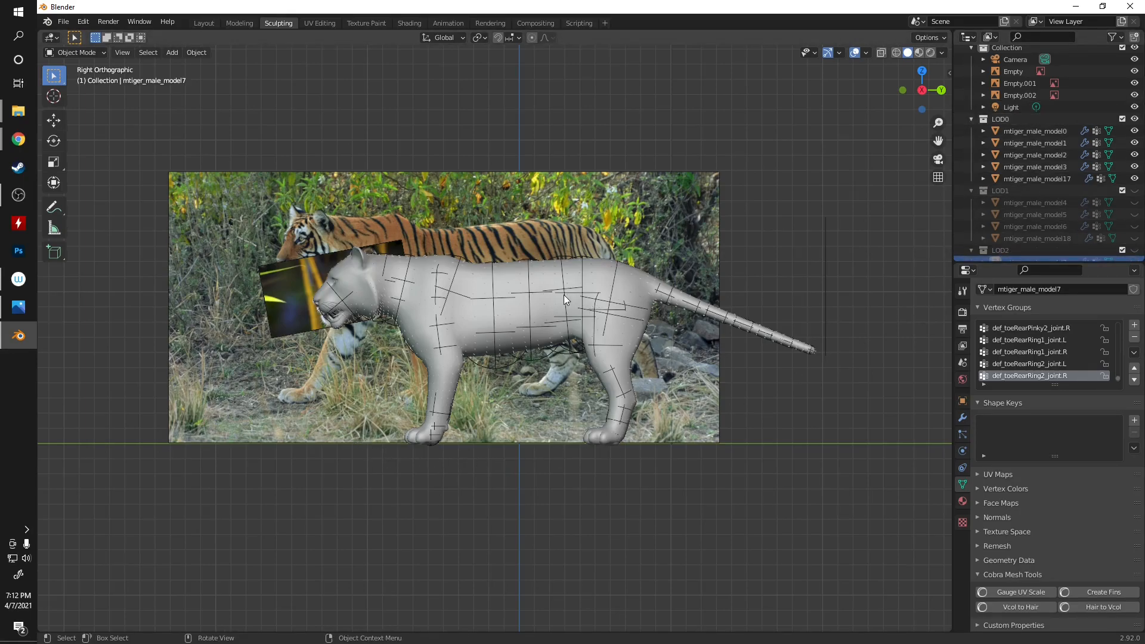
- Select everything from the LOD0 collection down to def_c_root_joint in the outliner
{"action": "left_click", "coordinate": [1019, 121]}
{"action": "scroll", "coordinate": [1050, 199], "scroll_direction": "down", "scroll_amount": 4}
{"action": "scroll", "coordinate": [1065, 203], "scroll_direction": "down", "scroll_amount": 3}
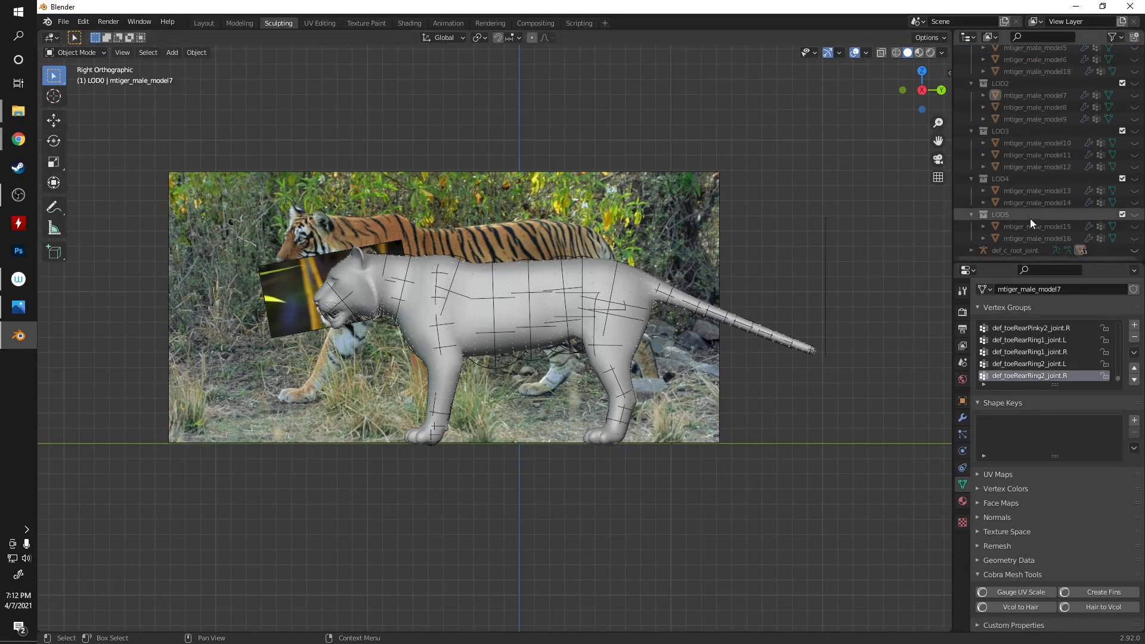
{"action": "left_click", "coordinate": [1022, 252], "text": "shift"}
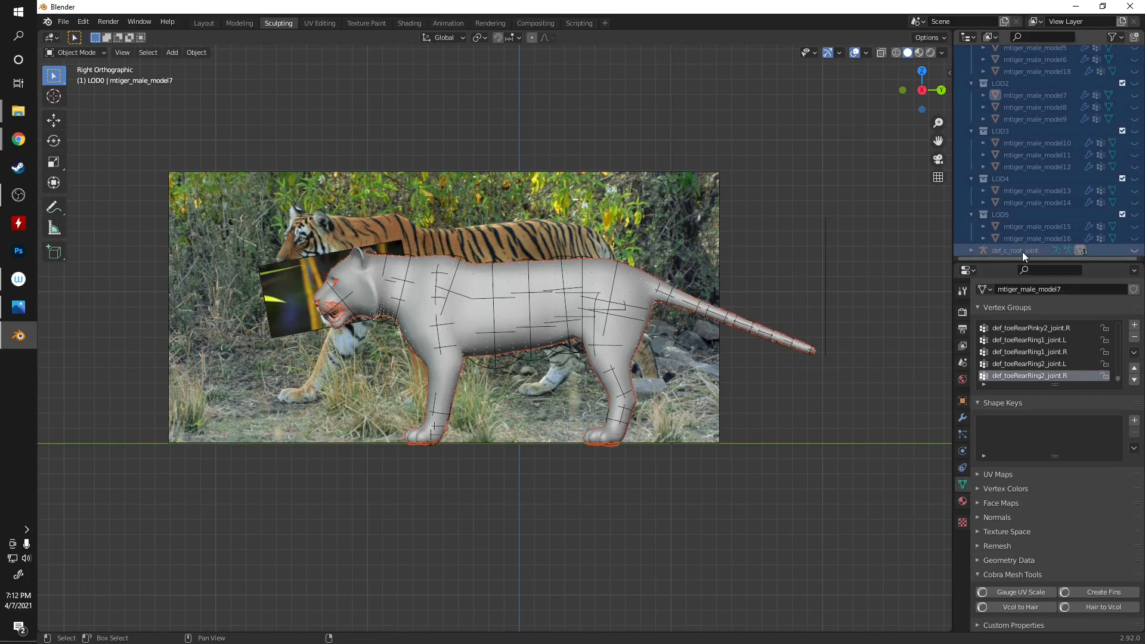
{"action": "scroll", "coordinate": [1025, 203], "scroll_direction": "up", "scroll_amount": 7}
{"action": "scroll", "coordinate": [1027, 191], "scroll_direction": "down", "scroll_amount": 4}
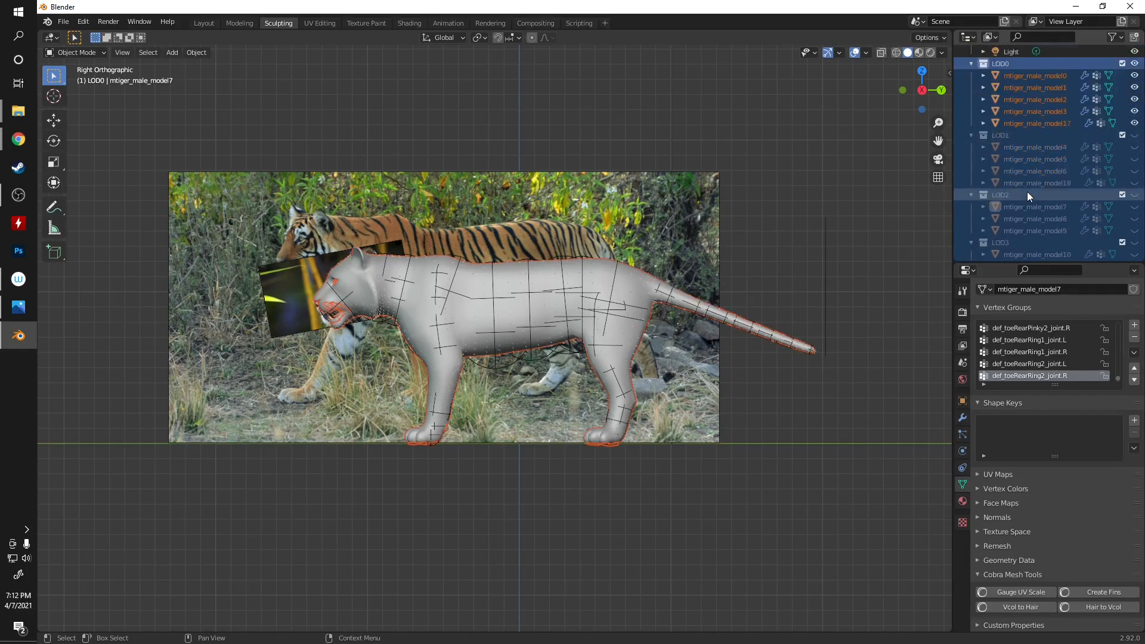
- Export the model as a Cobra Model over mtiger_male.mdl2 in the Desktop folder Malyan Tiger\Male
{"action": "left_click", "coordinate": [62, 22]}
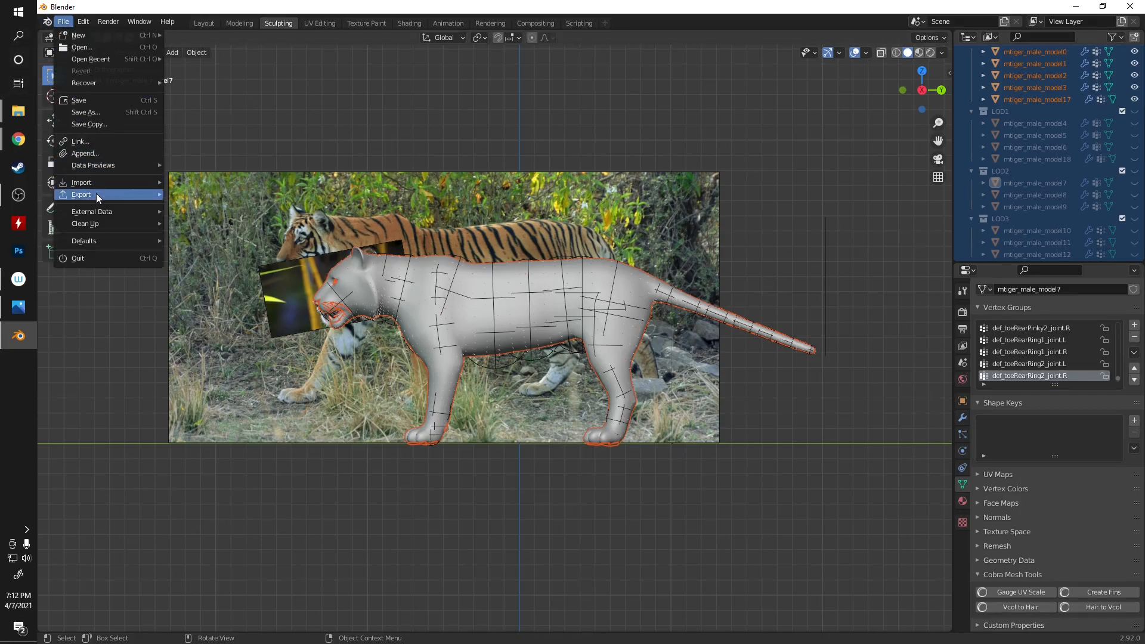
{"action": "mouse_move", "coordinate": [96, 193]}
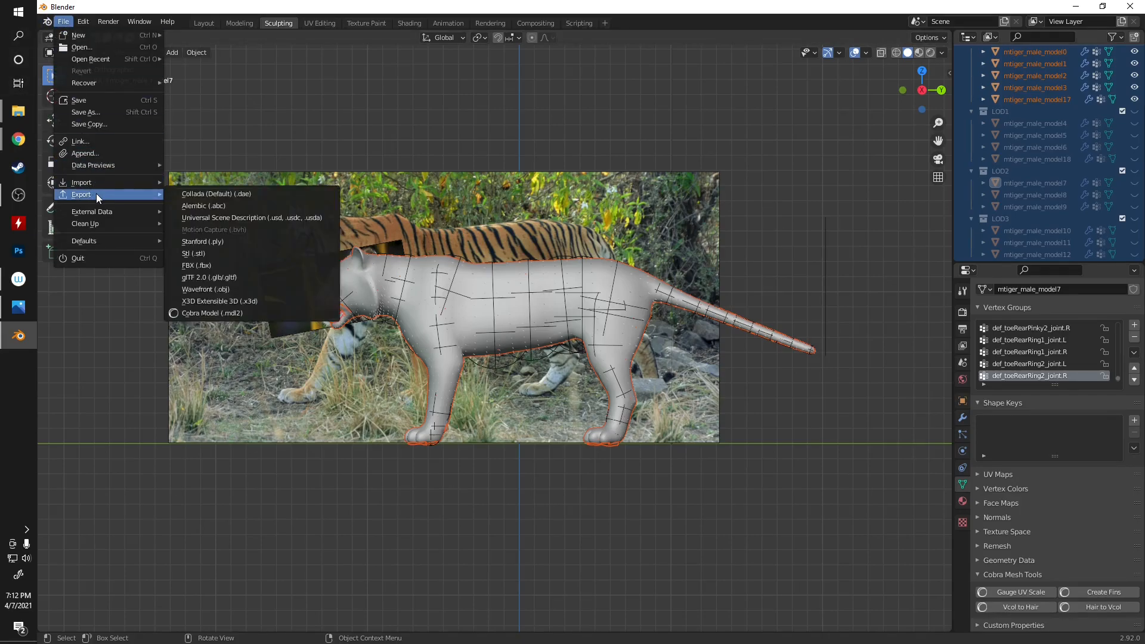
{"action": "left_click", "coordinate": [263, 313]}
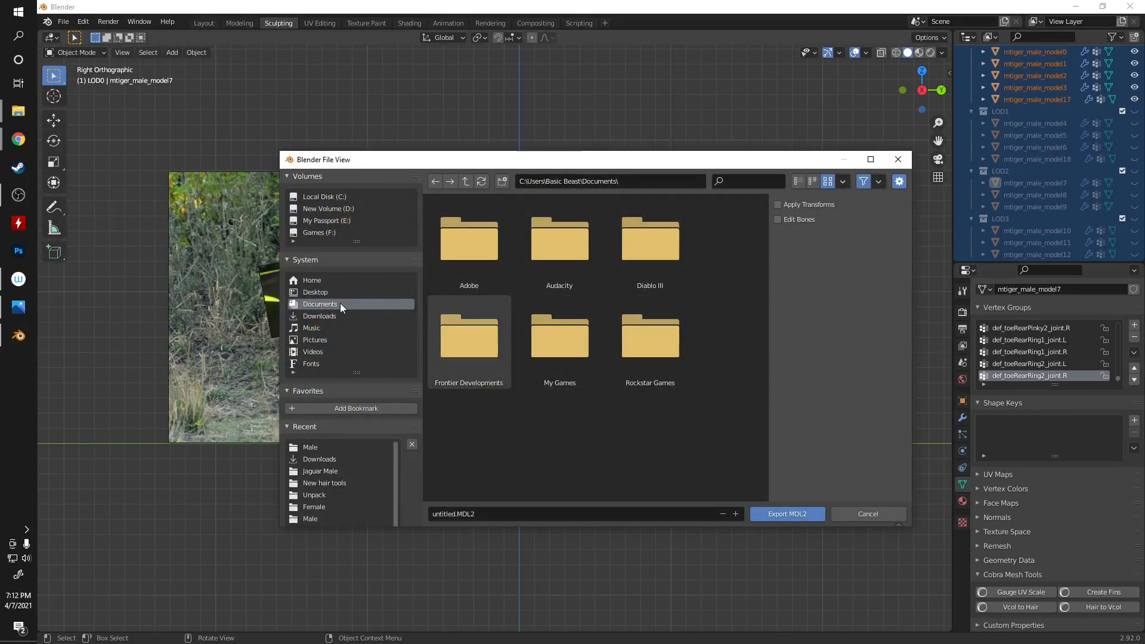
{"action": "left_click", "coordinate": [325, 291]}
{"action": "scroll", "coordinate": [716, 346], "scroll_direction": "down", "scroll_amount": 5}
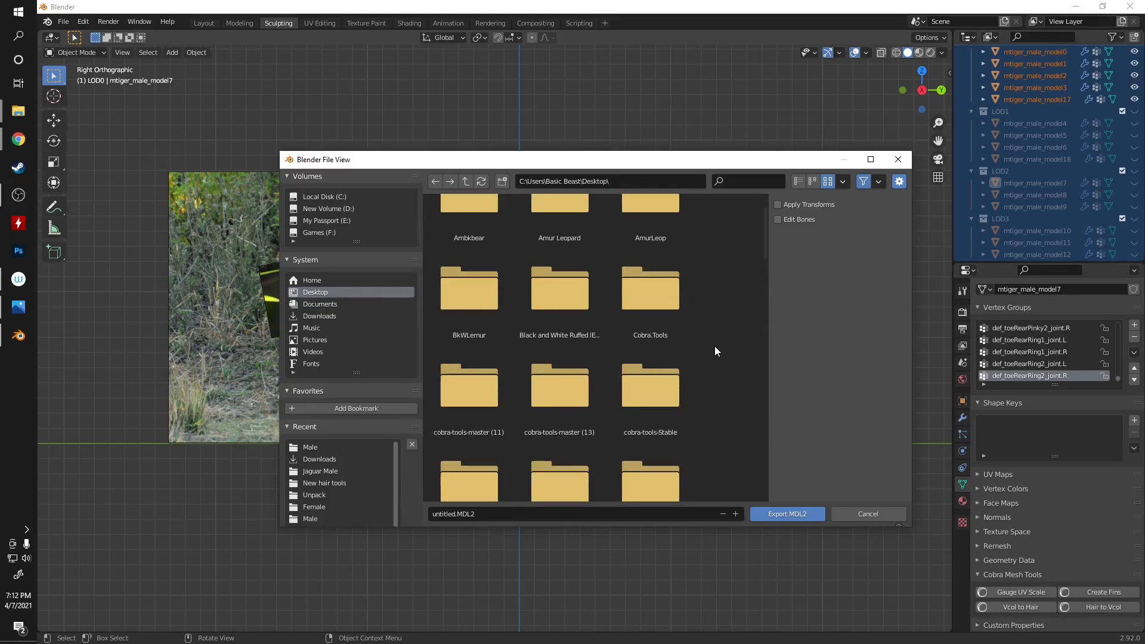
{"action": "scroll", "coordinate": [711, 339], "scroll_direction": "down", "scroll_amount": 6}
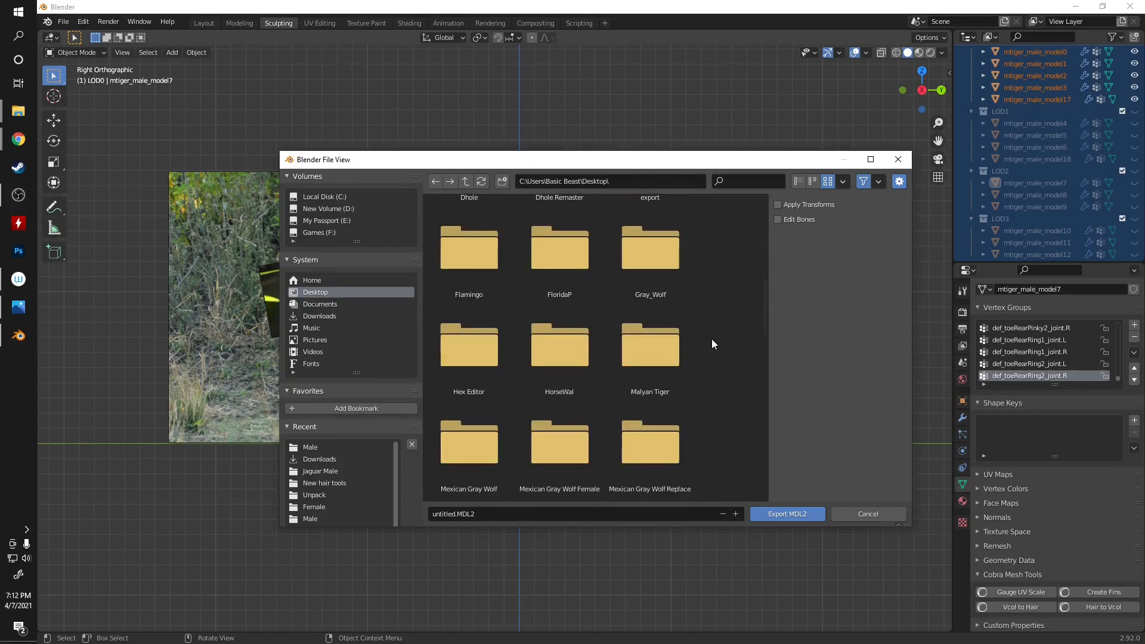
{"action": "left_click", "coordinate": [662, 357]}
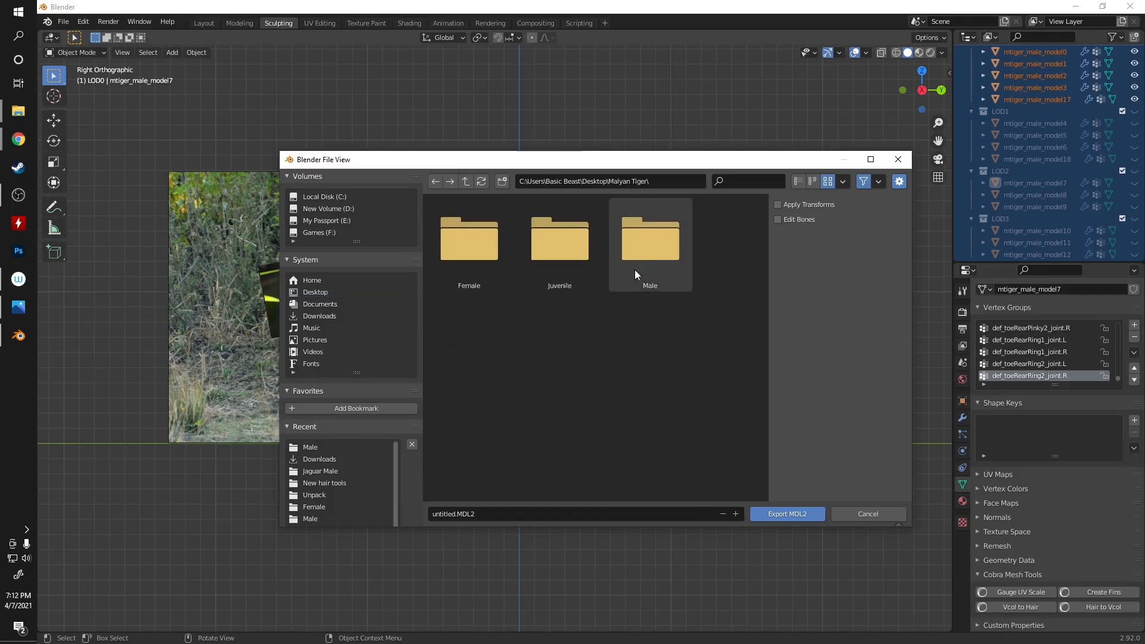
{"action": "left_click", "coordinate": [658, 250]}
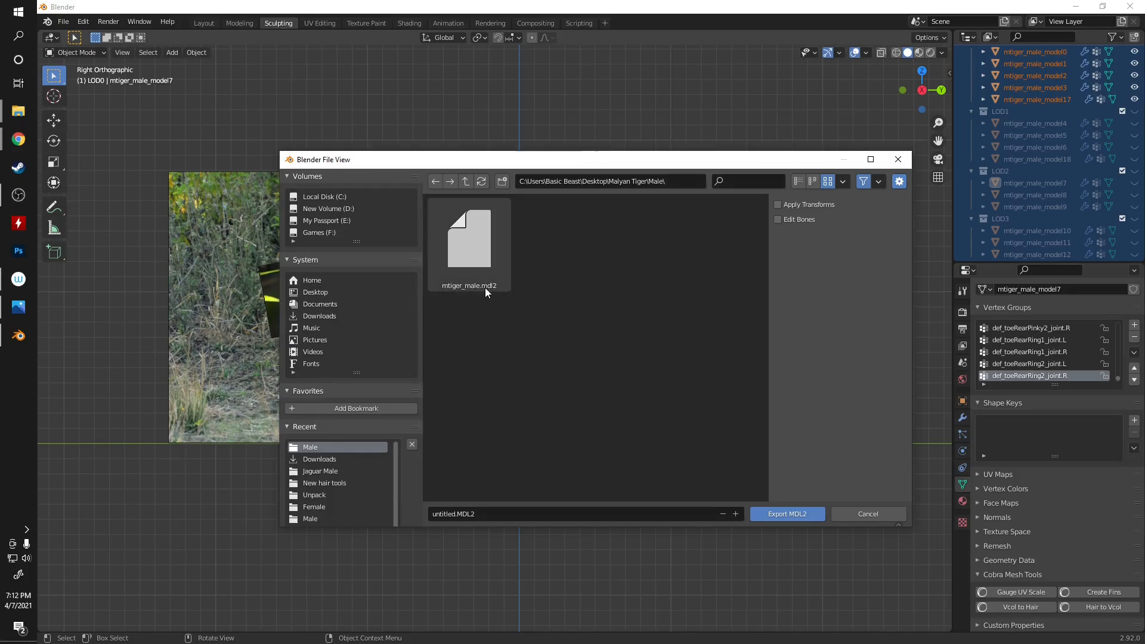
{"action": "left_click", "coordinate": [478, 259]}
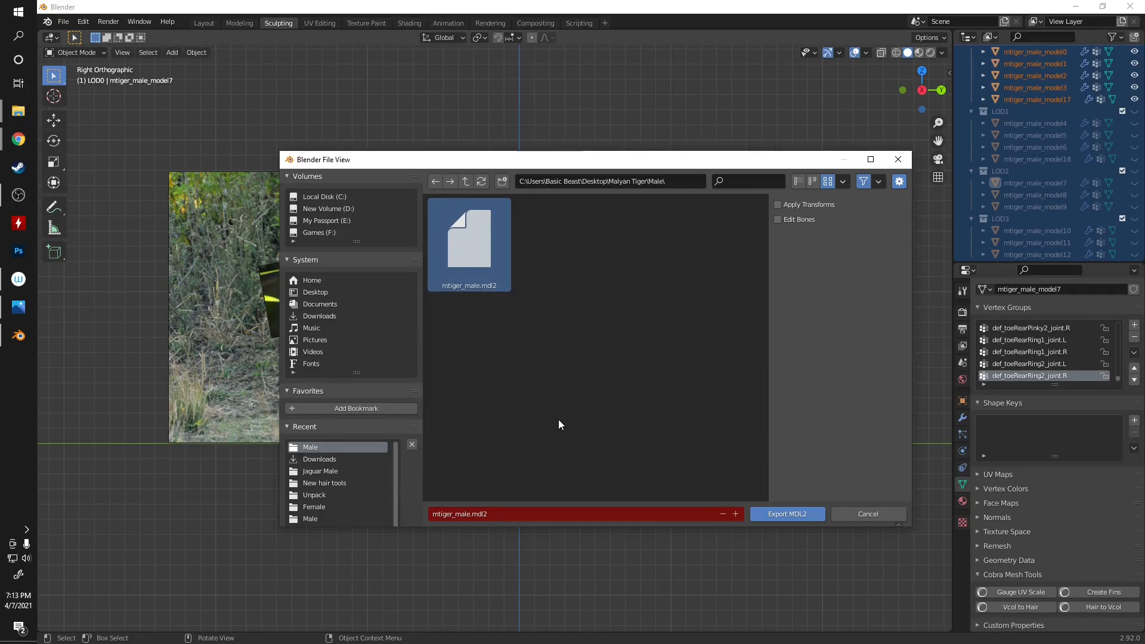
{"action": "left_click", "coordinate": [772, 515]}
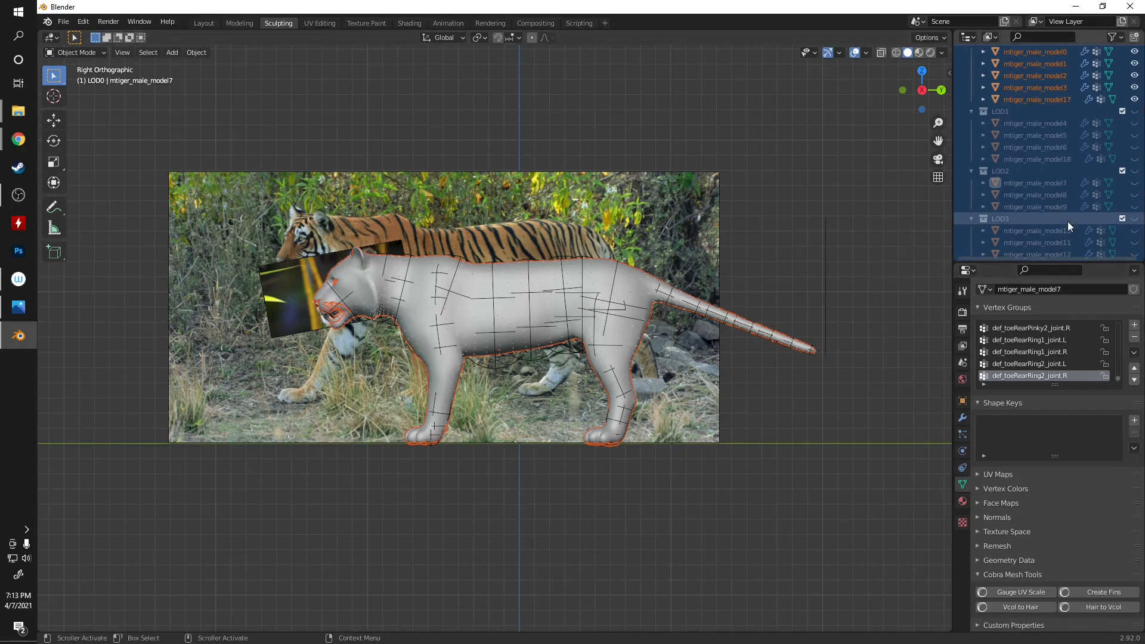
- Compare the UV map lists of mtiger_male_model7, mtiger_male_model10 and mtiger_male_model4
{"action": "left_click", "coordinate": [1061, 186]}
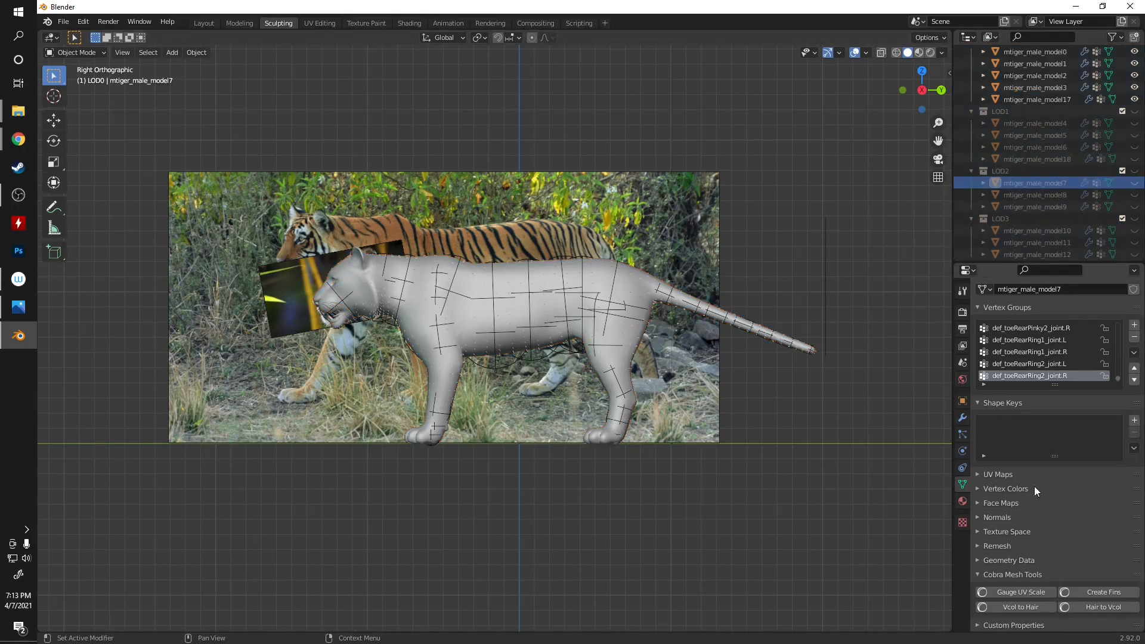
{"action": "left_click", "coordinate": [980, 474]}
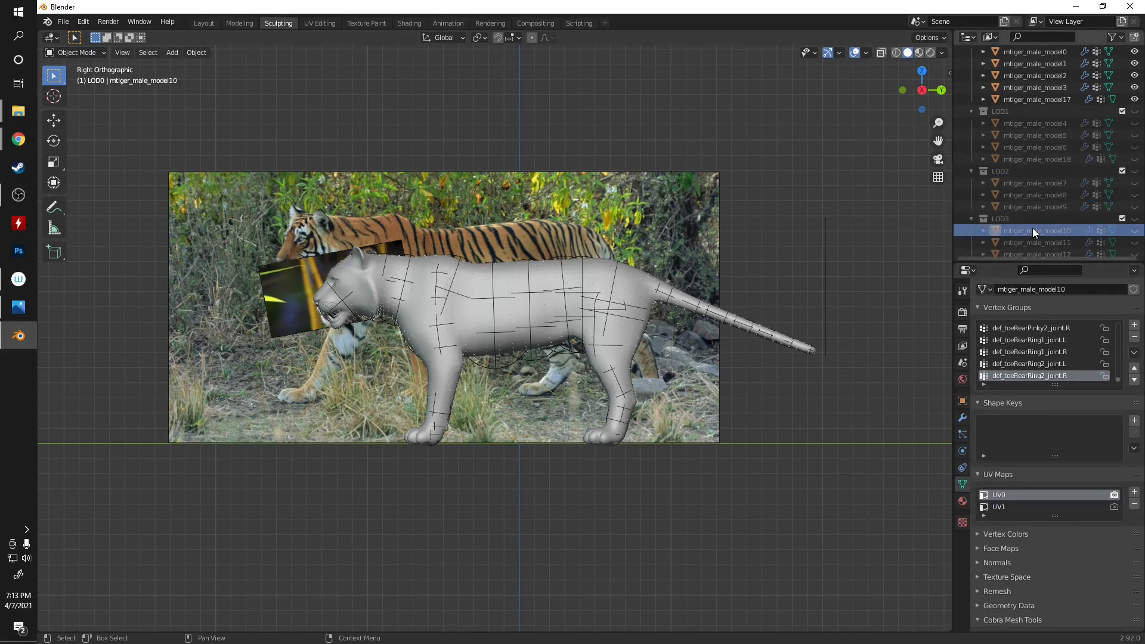
{"action": "left_click", "coordinate": [1044, 123]}
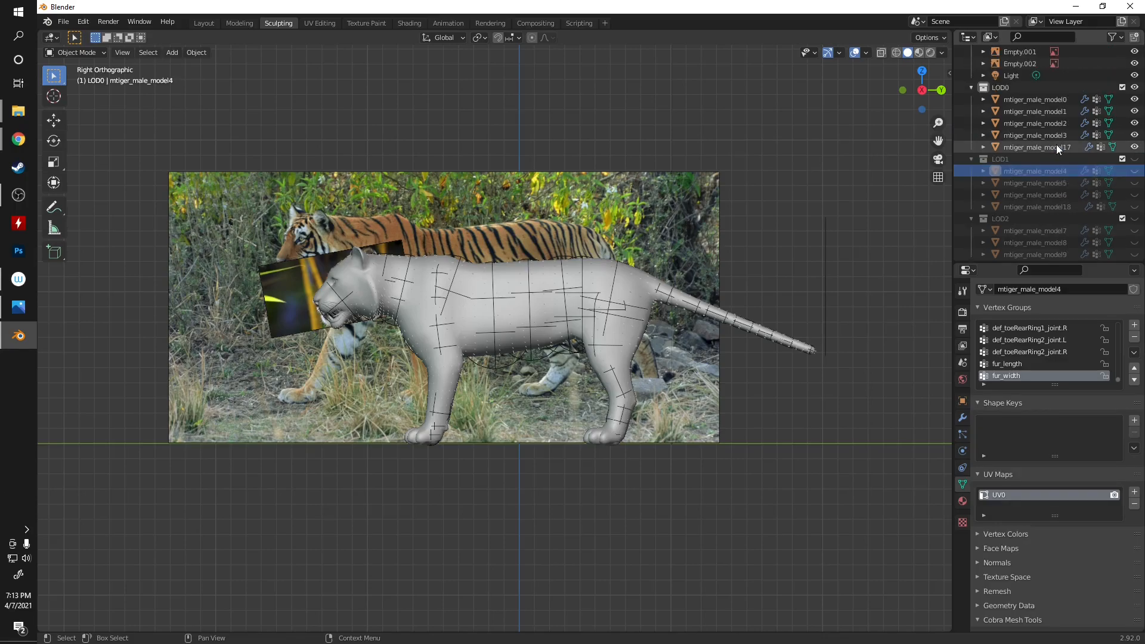
{"action": "scroll", "coordinate": [1057, 145], "scroll_direction": "down", "scroll_amount": 2}
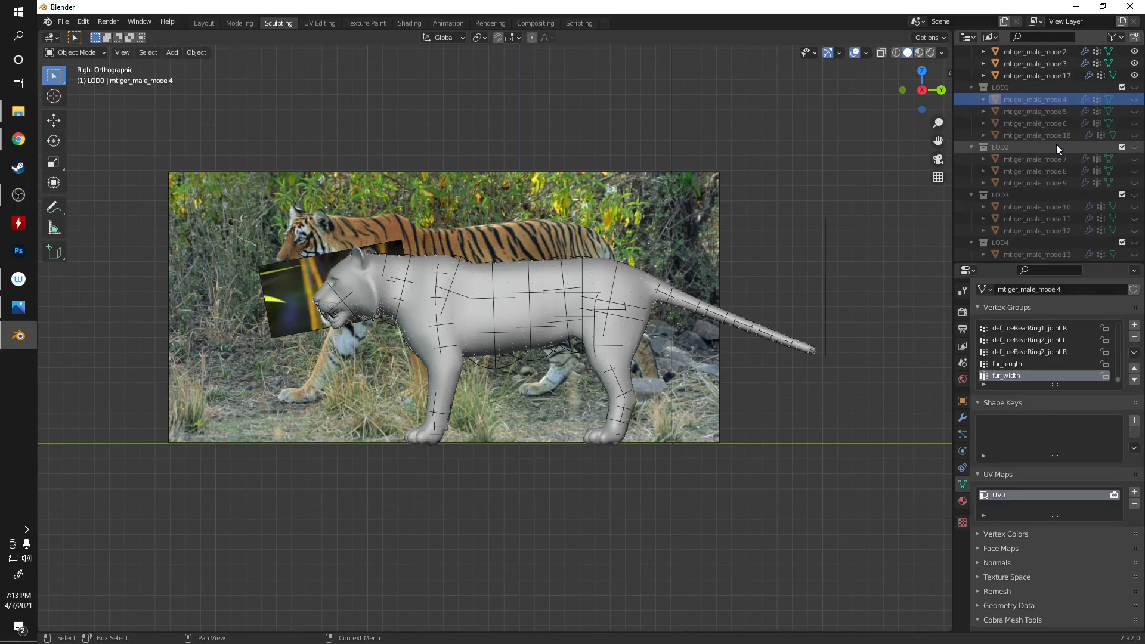
{"action": "left_click", "coordinate": [1017, 207]}
{"action": "right_click", "coordinate": [1004, 507]}
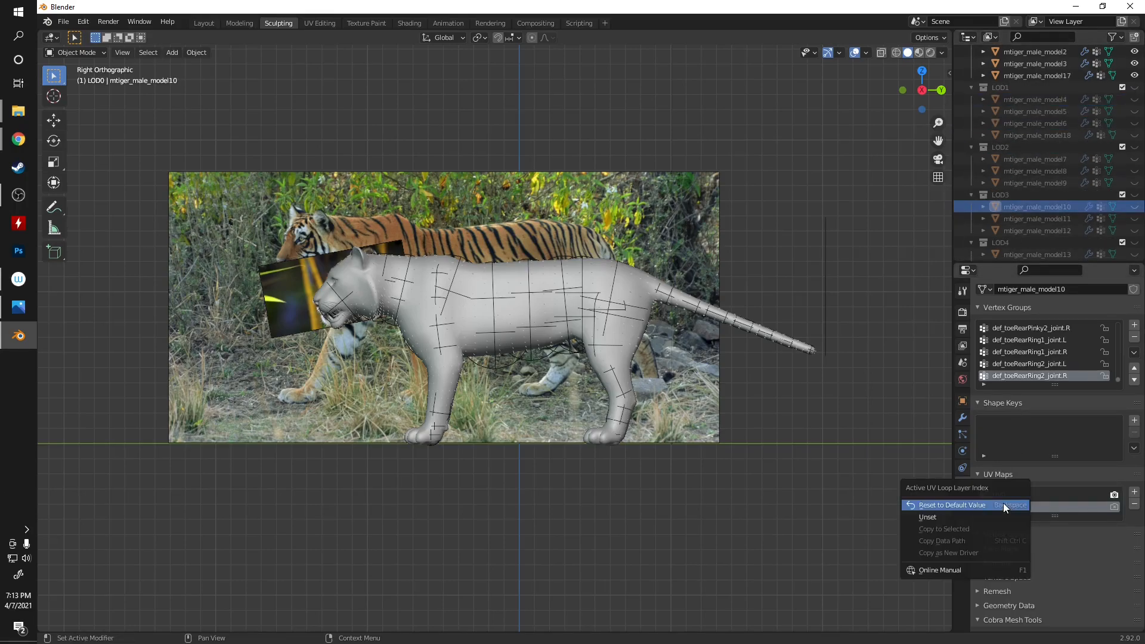
{"action": "left_click", "coordinate": [1050, 510]}
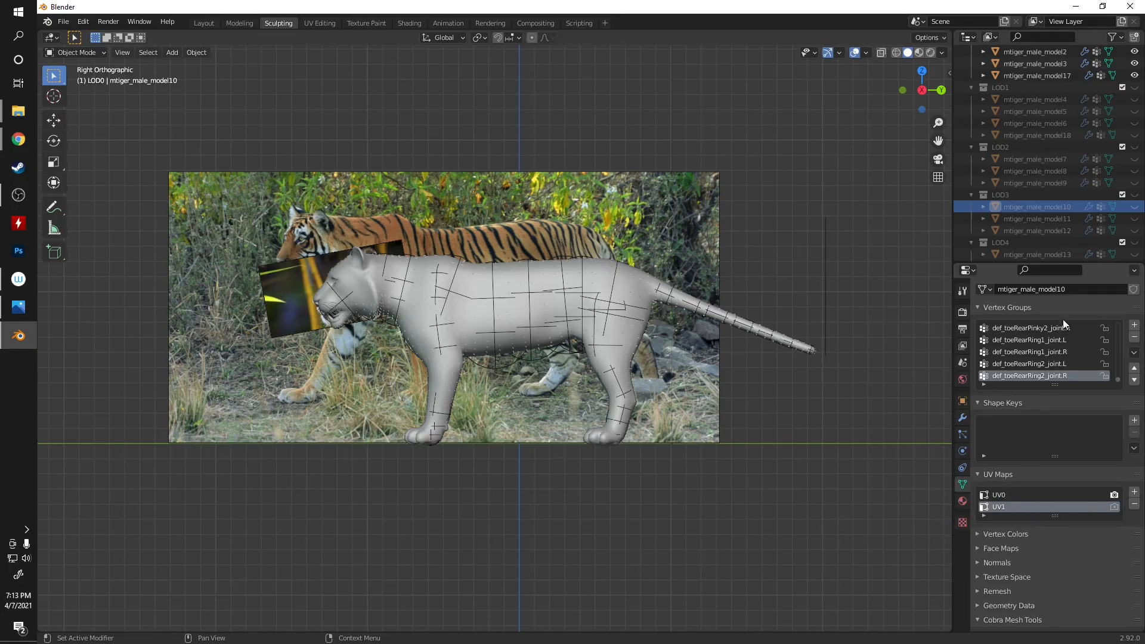
{"action": "scroll", "coordinate": [1026, 209], "scroll_direction": "up", "scroll_amount": 4}
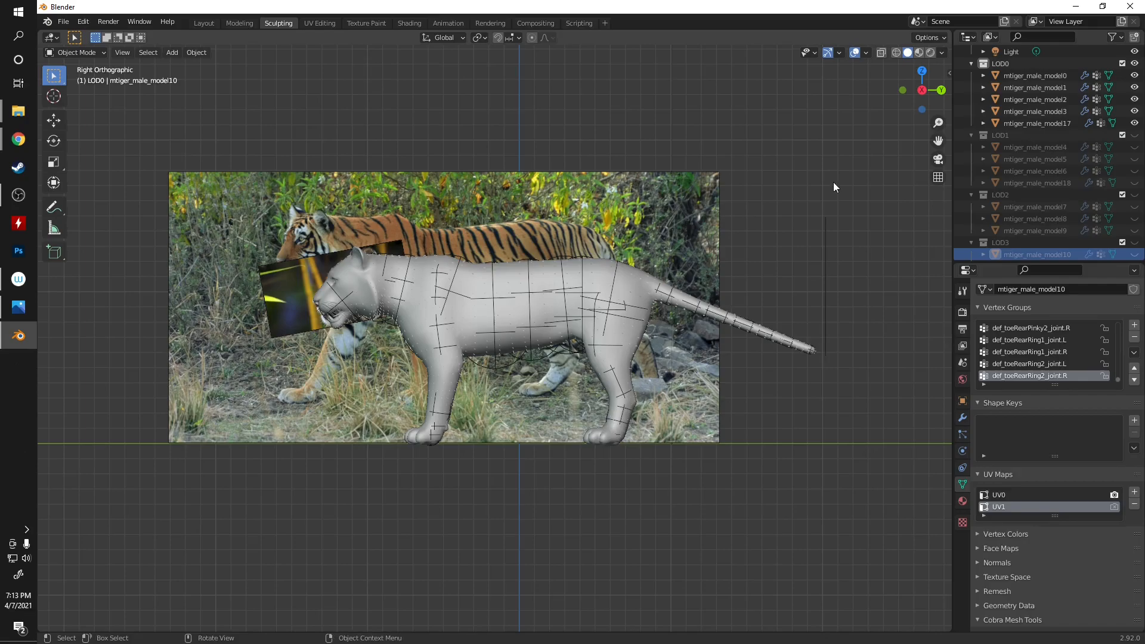
{"action": "scroll", "coordinate": [883, 200], "scroll_direction": "down", "scroll_amount": 1}
{"action": "scroll", "coordinate": [847, 233], "scroll_direction": "up", "scroll_amount": 1}
{"action": "key", "text": "ctrl+z"}
{"action": "key", "text": "ctrl+z"}
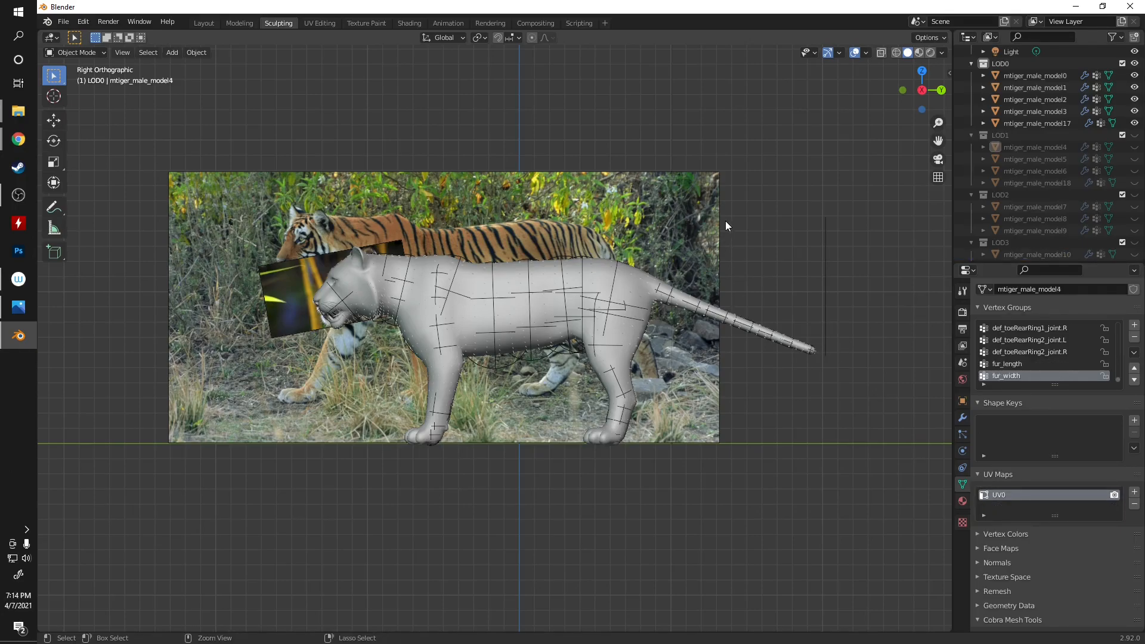
{"action": "key", "text": "ctrl+shift+z"}
{"action": "key", "text": "ctrl+shift+z"}
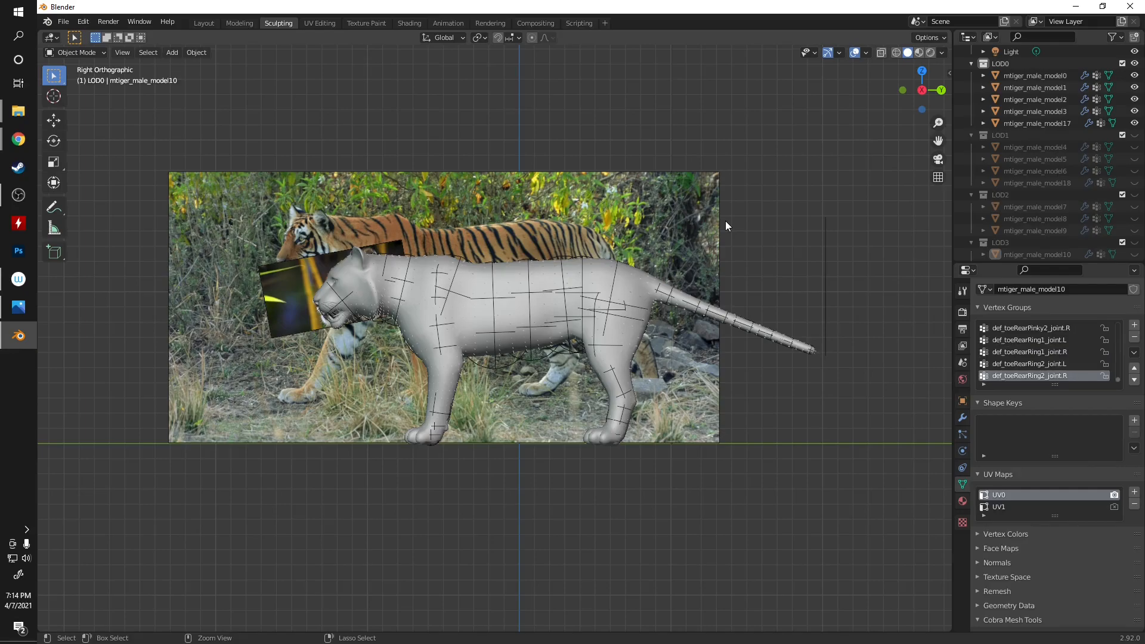
- Undo the recent selections and the join of the body copy into mtiger_male_model7 in LOD2
{"action": "key", "text": "ctrl+z"}
{"action": "key", "text": "ctrl+z"}
{"action": "key", "text": "ctrl+z"}
{"action": "key", "text": "ctrl+z"}
{"action": "key", "text": "ctrl+z"}
{"action": "key", "text": "ctrl+z"}
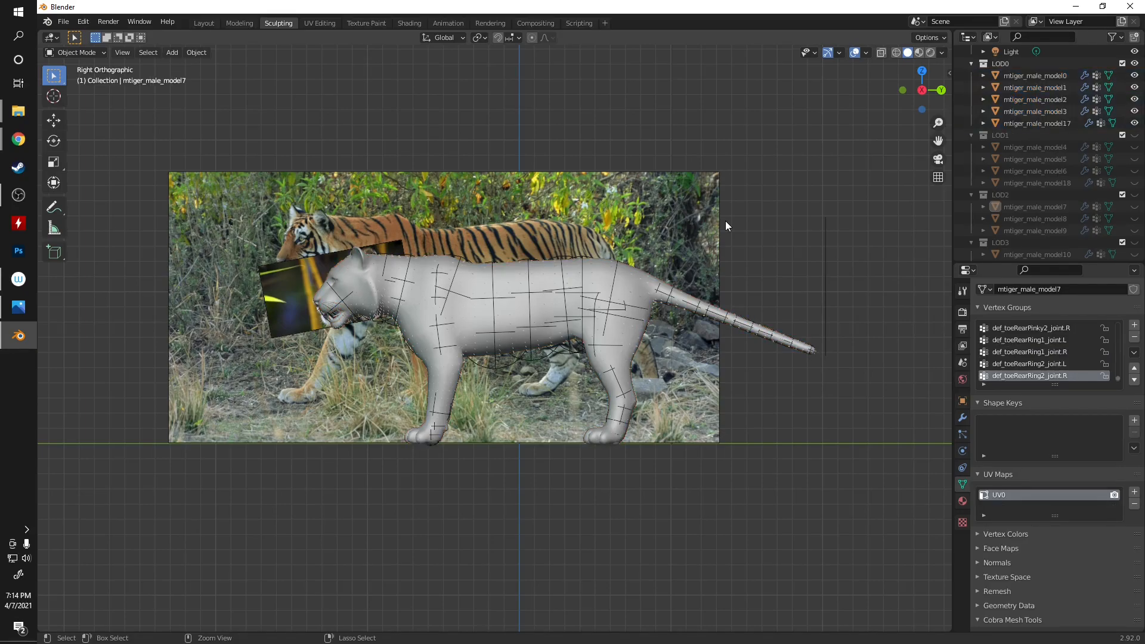
{"action": "key", "text": "ctrl+z"}
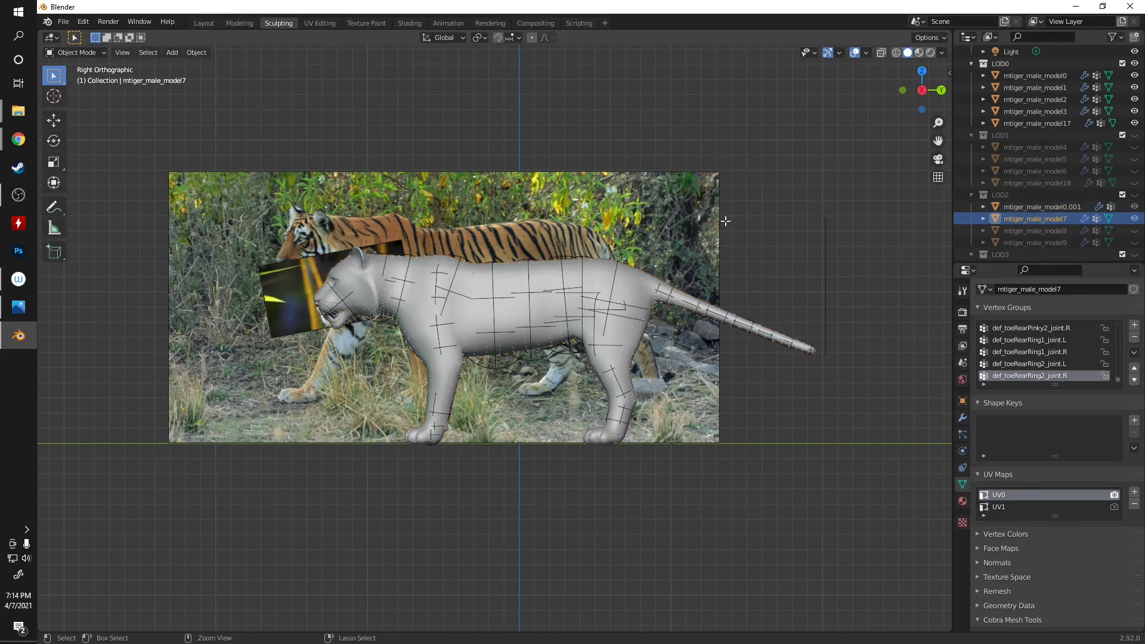
- Undo the vertex deletion of mtiger_male_model7 and the duplication of mtiger_male_model0 into LOD2
{"action": "key", "text": "Tab"}
{"action": "key", "text": "ctrl+z"}
{"action": "key", "text": "ctrl+z"}
{"action": "key", "text": "ctrl+z"}
{"action": "key", "text": "ctrl+z"}
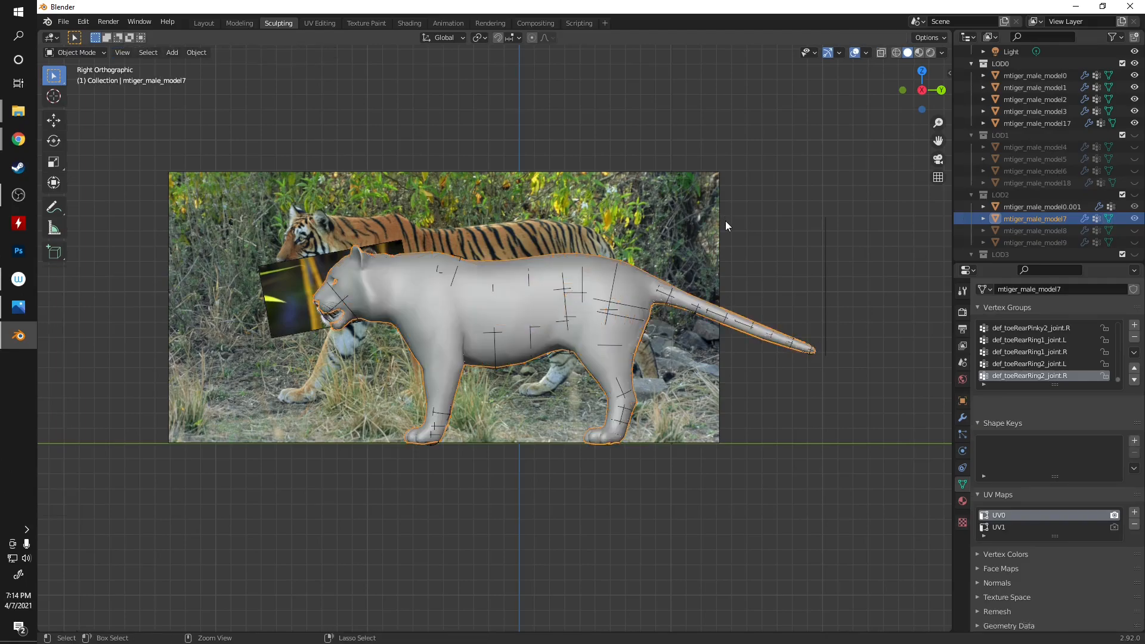
{"action": "key", "text": "ctrl+z"}
{"action": "key", "text": "ctrl+z"}
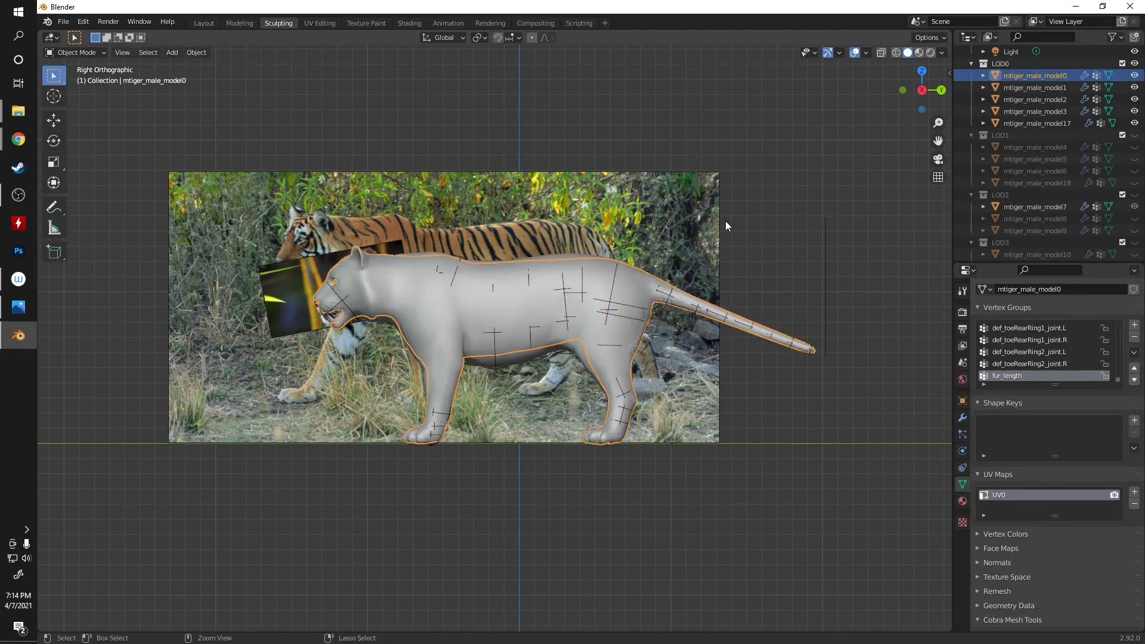
- Undo the LOD visibility changes and the join of mtiger_male_model0.001 into mtiger_male_model4 in LOD1
{"action": "key", "text": "ctrl+z"}
{"action": "key", "text": "ctrl+z"}
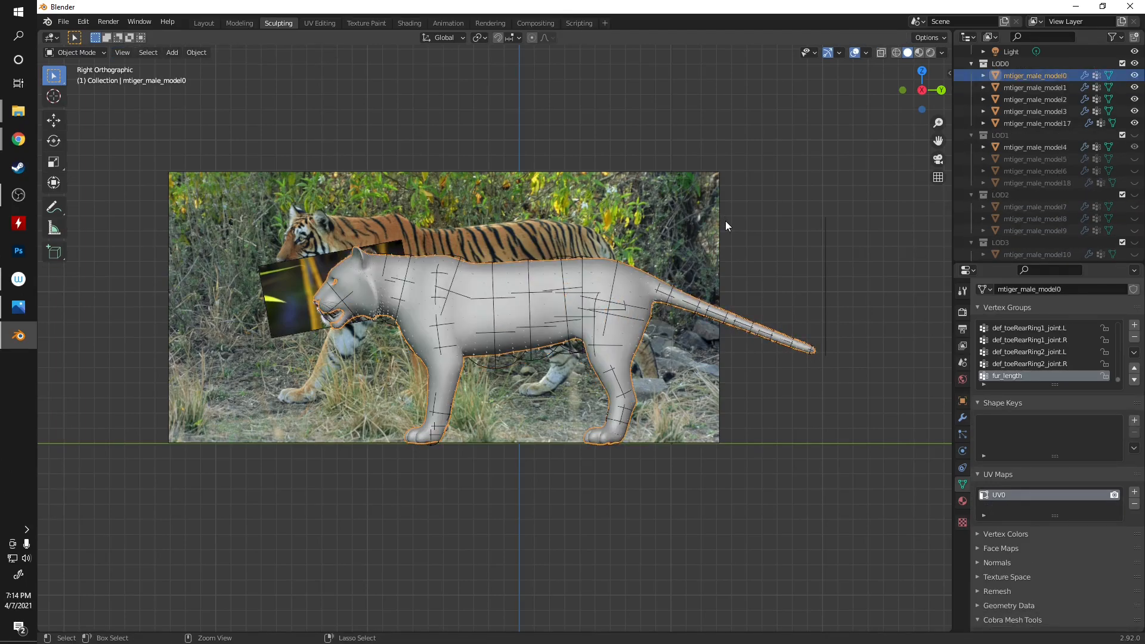
{"action": "key", "text": "ctrl+z"}
{"action": "key", "text": "ctrl+z"}
{"action": "key", "text": "ctrl+z"}
{"action": "key", "text": "ctrl+z"}
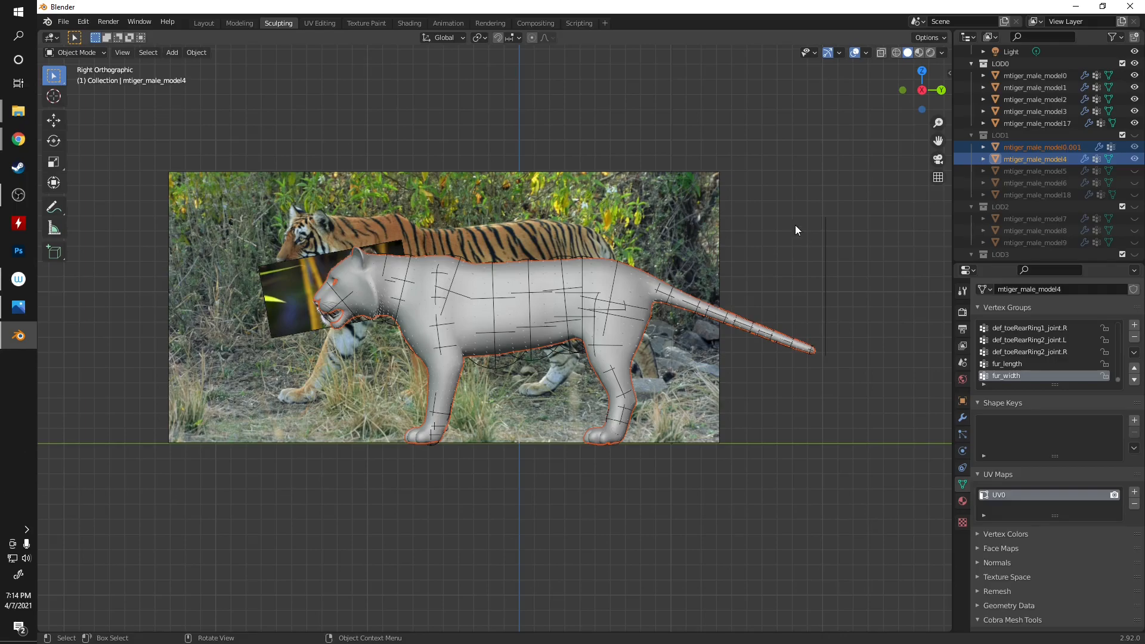
- Open mtiger_male_model4 in the LOD1 collection in Edit Mode and select all of its vertices
{"action": "left_click", "coordinate": [1038, 156]}
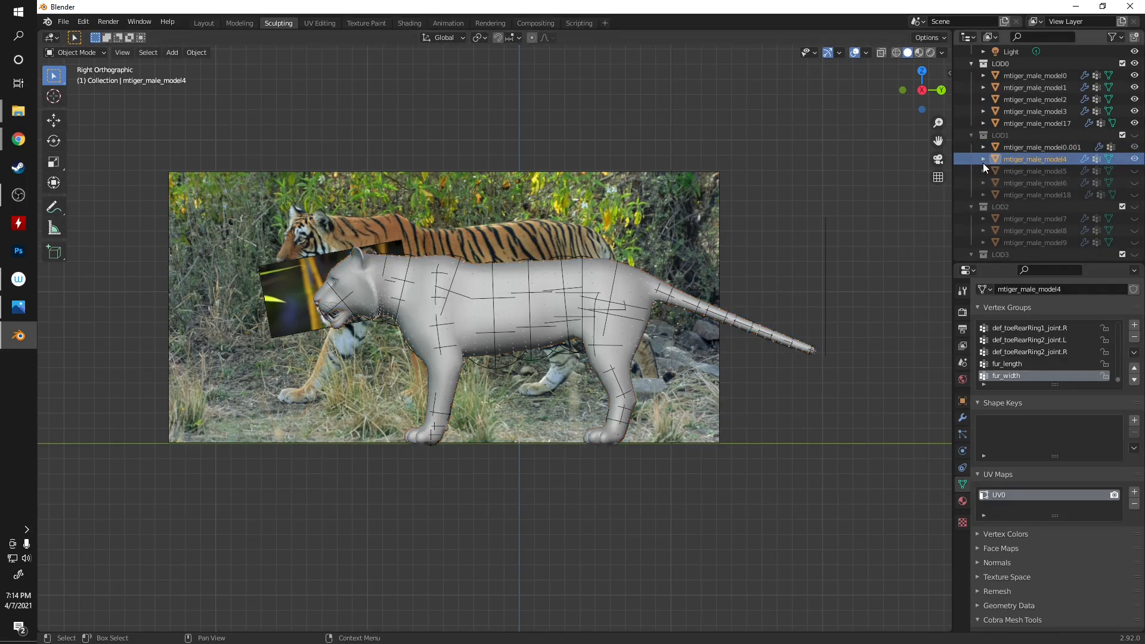
{"action": "left_click", "coordinate": [983, 159]}
{"action": "left_click", "coordinate": [1034, 171]}
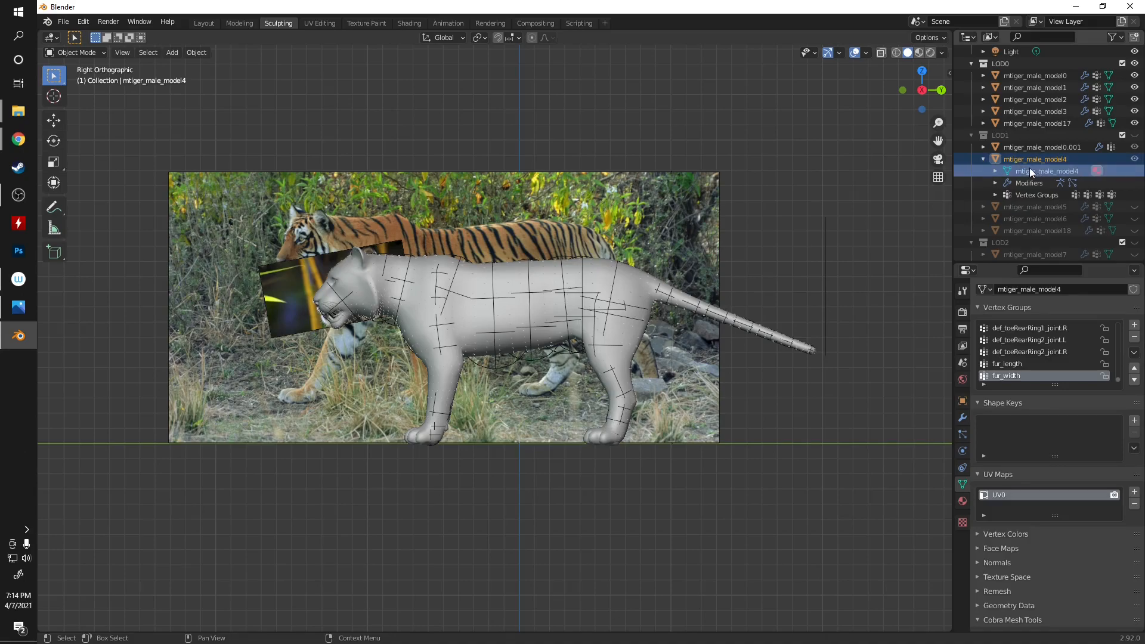
{"action": "left_click", "coordinate": [93, 52]}
{"action": "left_click", "coordinate": [84, 74]}
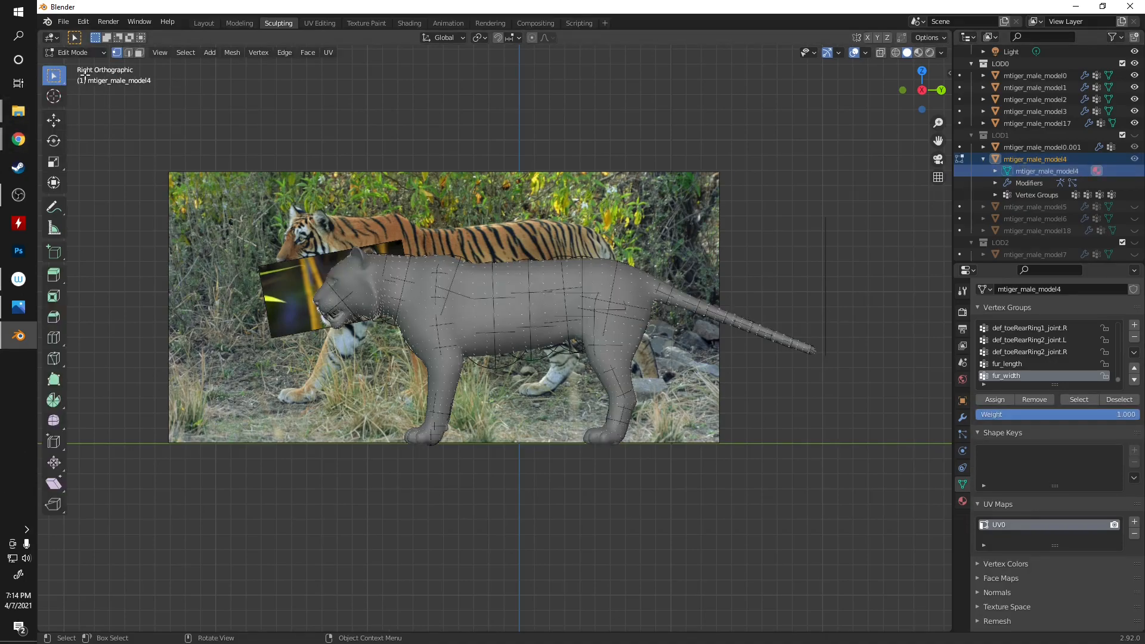
{"action": "key", "text": "Tab"}
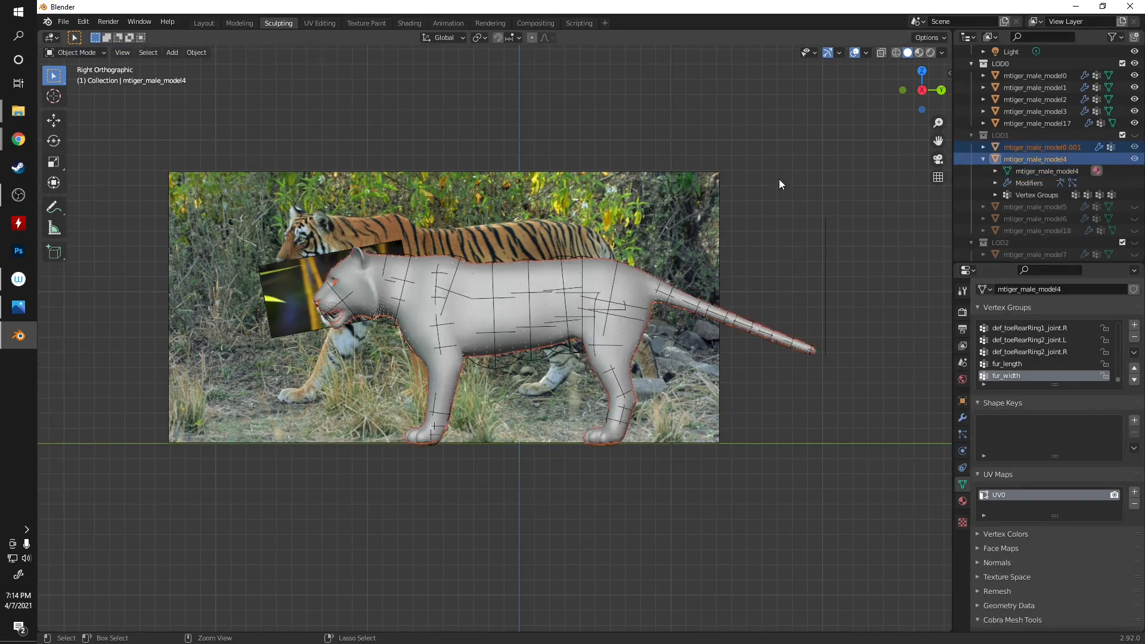
{"action": "key", "text": "Tab"}
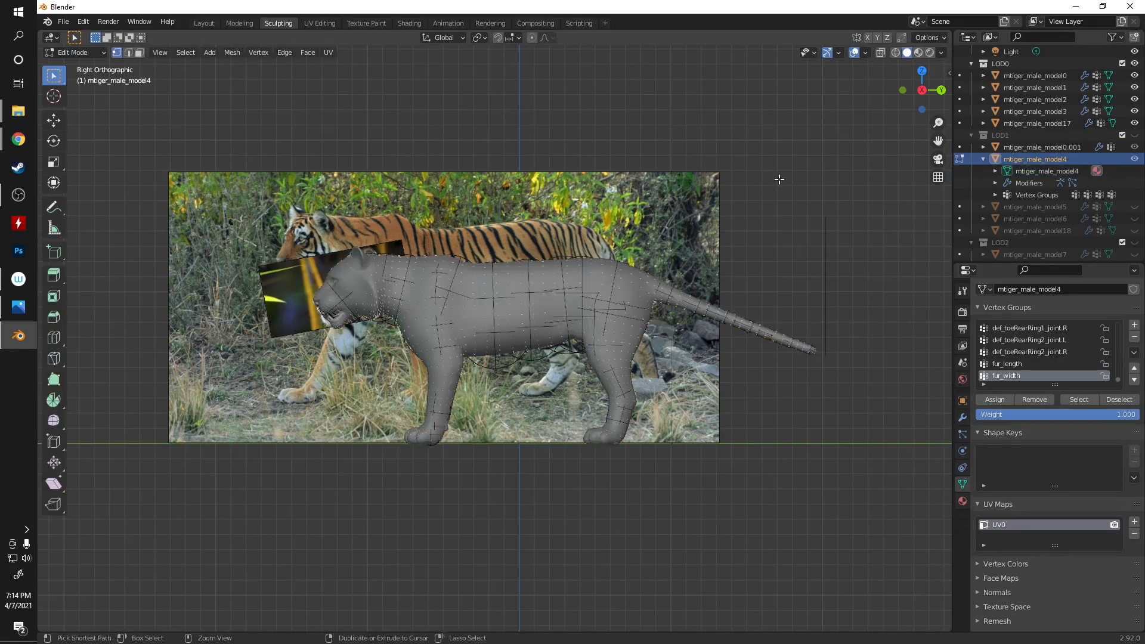
{"action": "key", "text": "a"}
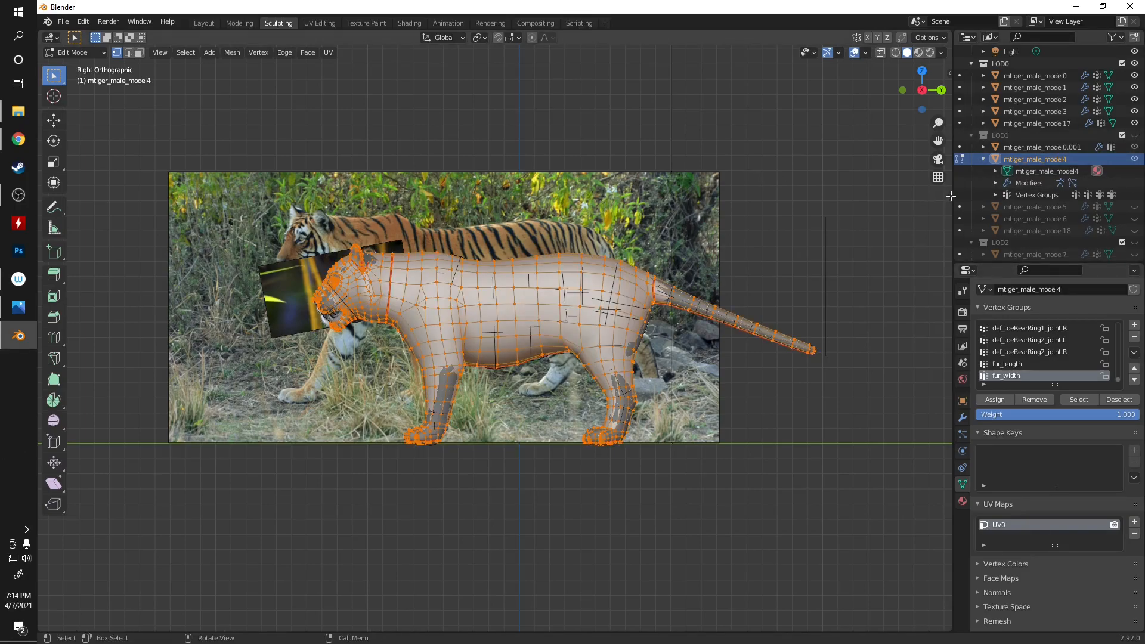
- Deselect all vertices of mtiger_male_model4 and return to Object Mode
{"action": "left_click", "coordinate": [983, 158]}
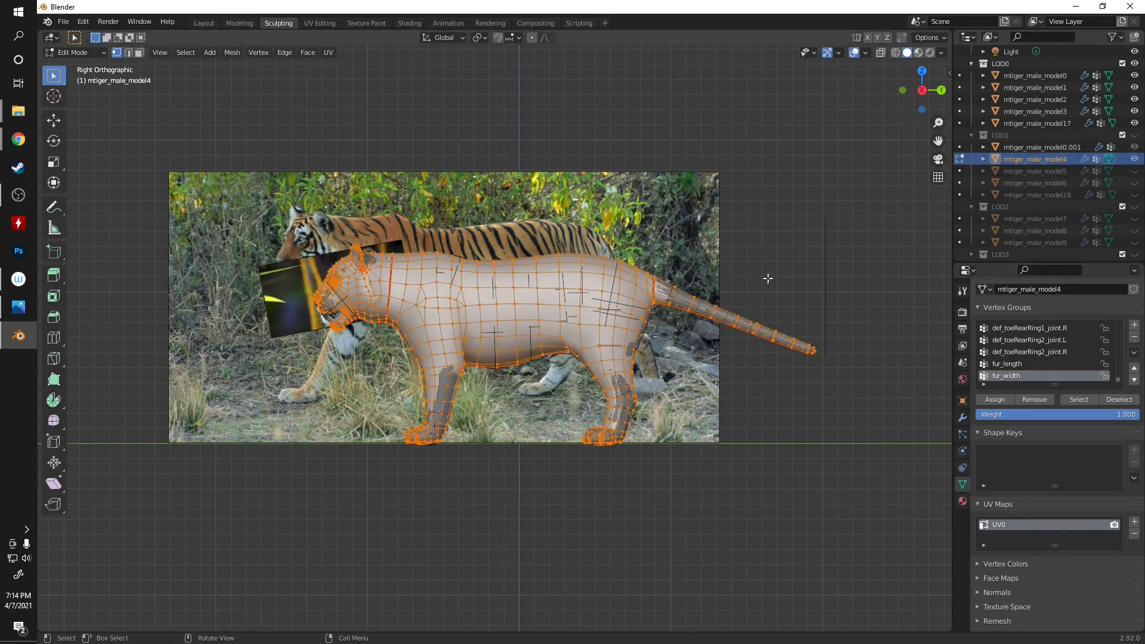
{"action": "left_click", "coordinate": [1015, 147]}
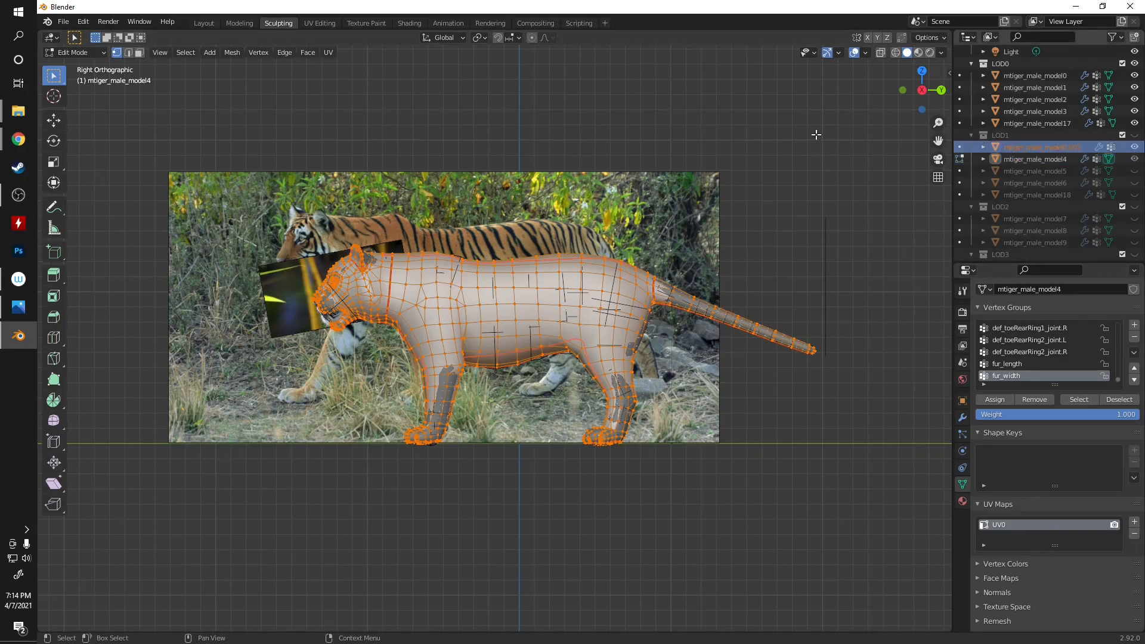
{"action": "left_click", "coordinate": [75, 51]}
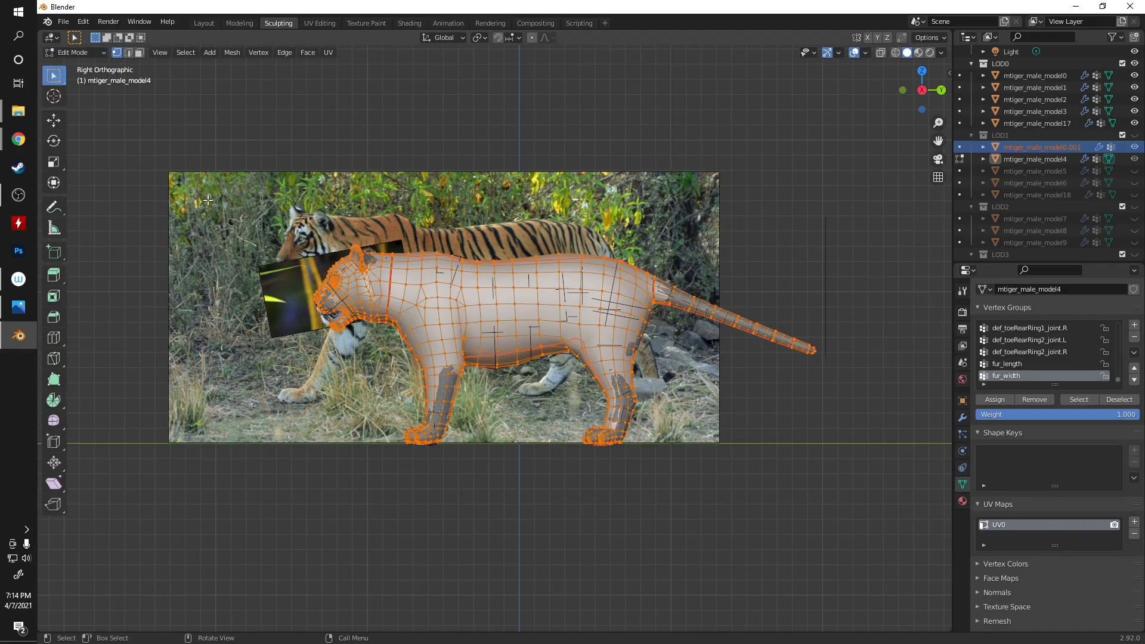
{"action": "left_click", "coordinate": [136, 165]}
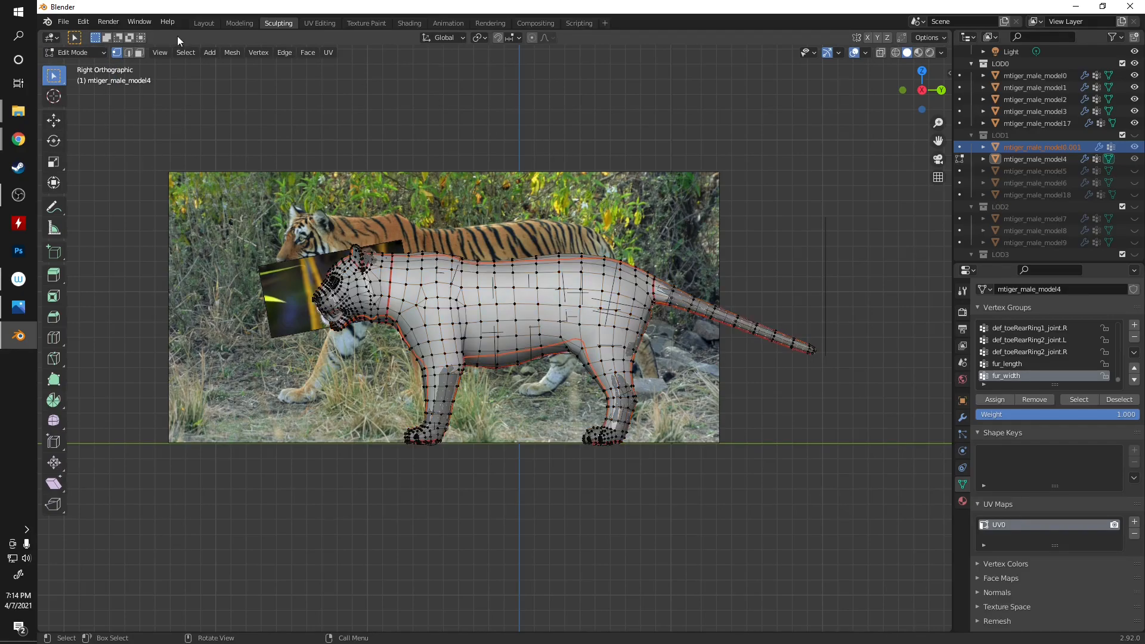
{"action": "left_click", "coordinate": [75, 51]}
{"action": "left_click", "coordinate": [78, 66]}
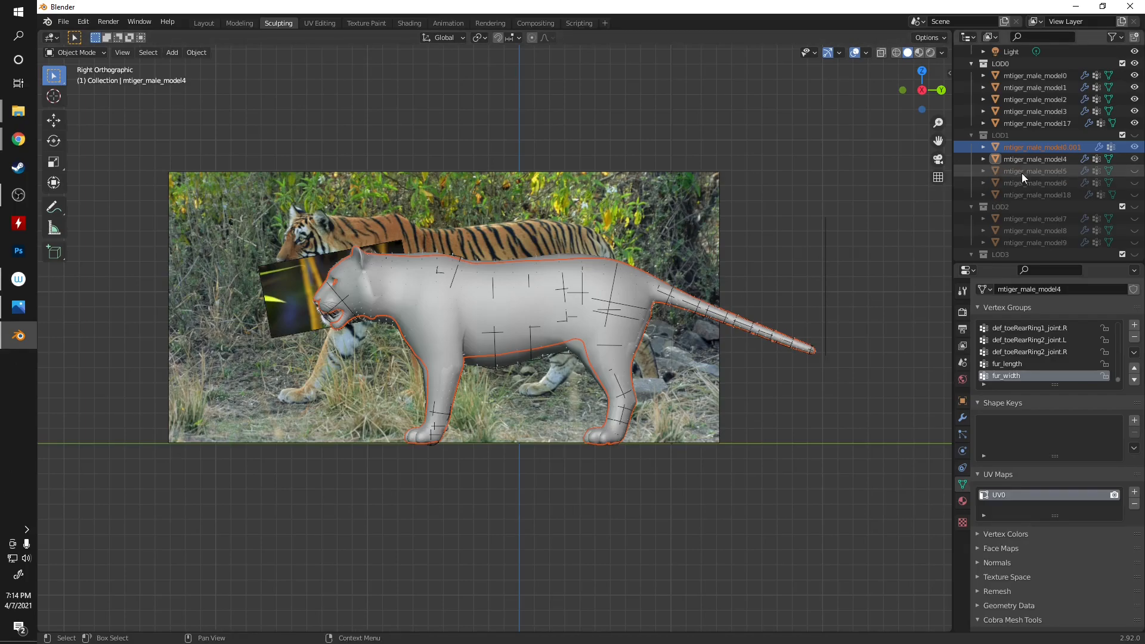
- Open mtiger_male_model0 in LOD0 in Edit Mode, clear its vertex selection and return to Object Mode
{"action": "scroll", "coordinate": [1029, 170], "scroll_direction": "up", "scroll_amount": 3}
{"action": "left_click", "coordinate": [1028, 148]}
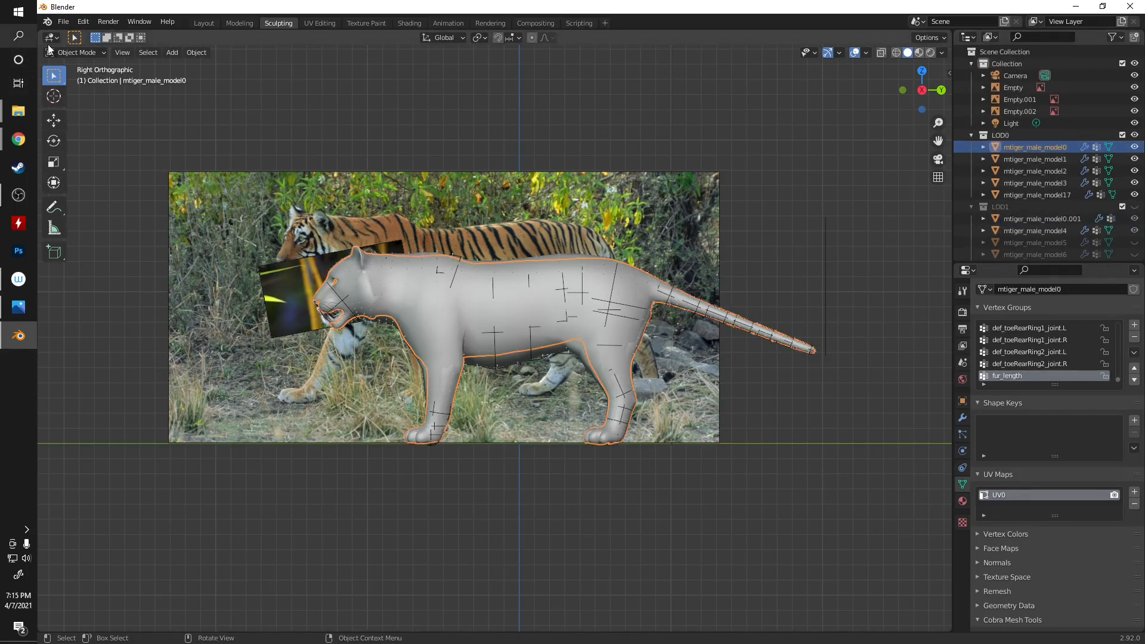
{"action": "left_click", "coordinate": [66, 48]}
{"action": "left_click", "coordinate": [72, 80]}
{"action": "key", "text": "alt+a"}
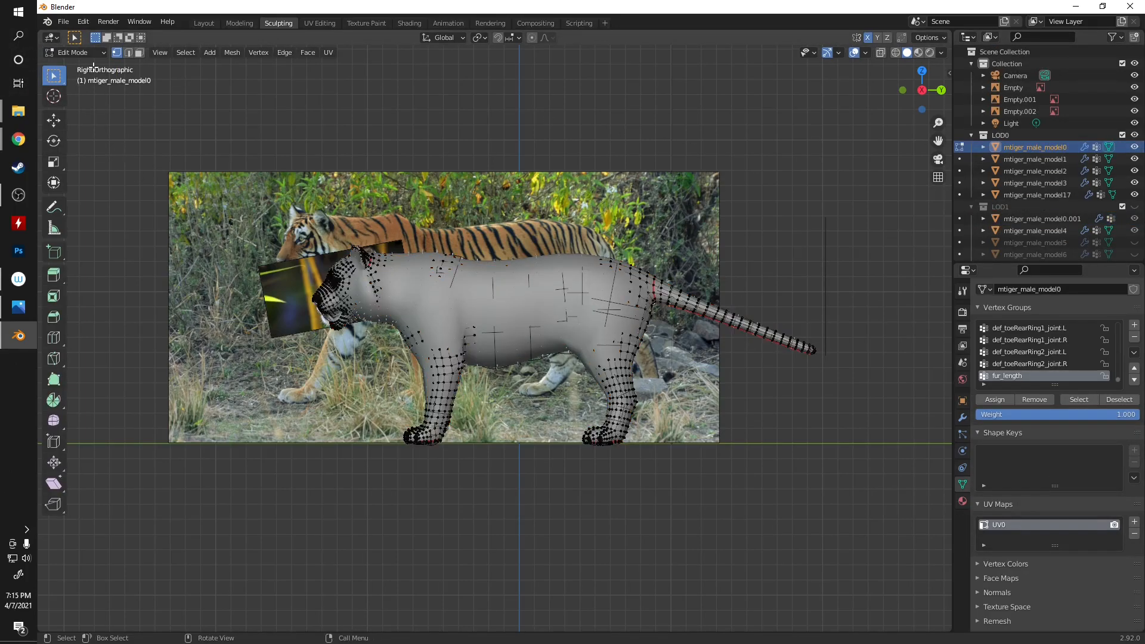
{"action": "left_click", "coordinate": [87, 53]}
{"action": "left_click", "coordinate": [80, 66]}
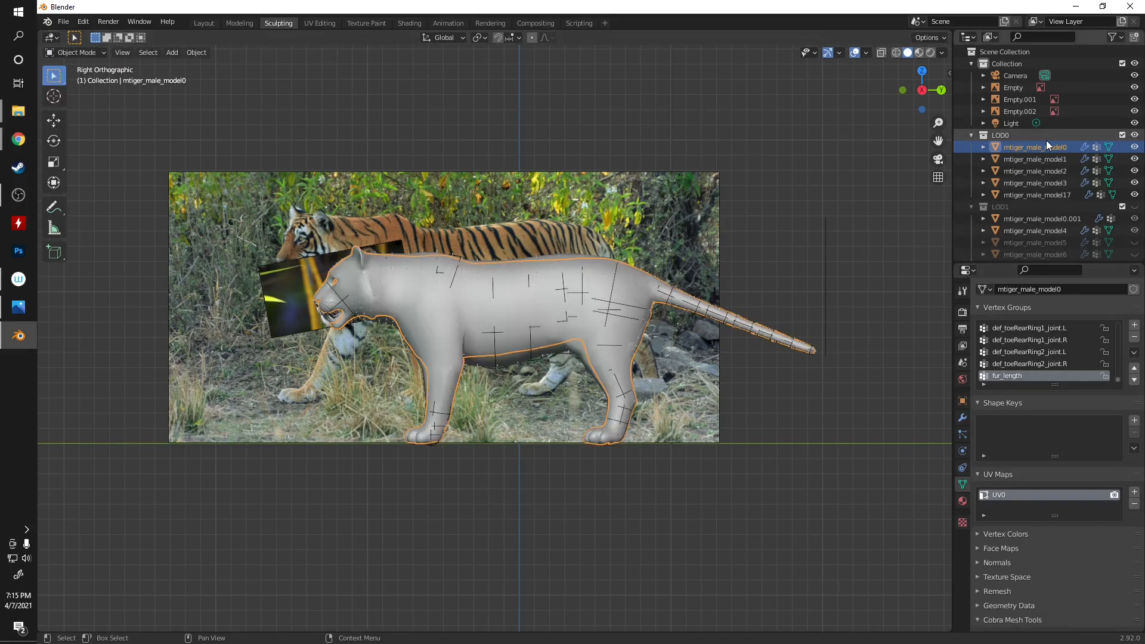
- Select all vertices of mtiger_male_model4 in LOD1 in Edit Mode and return to Object Mode
{"action": "left_click", "coordinate": [1036, 231]}
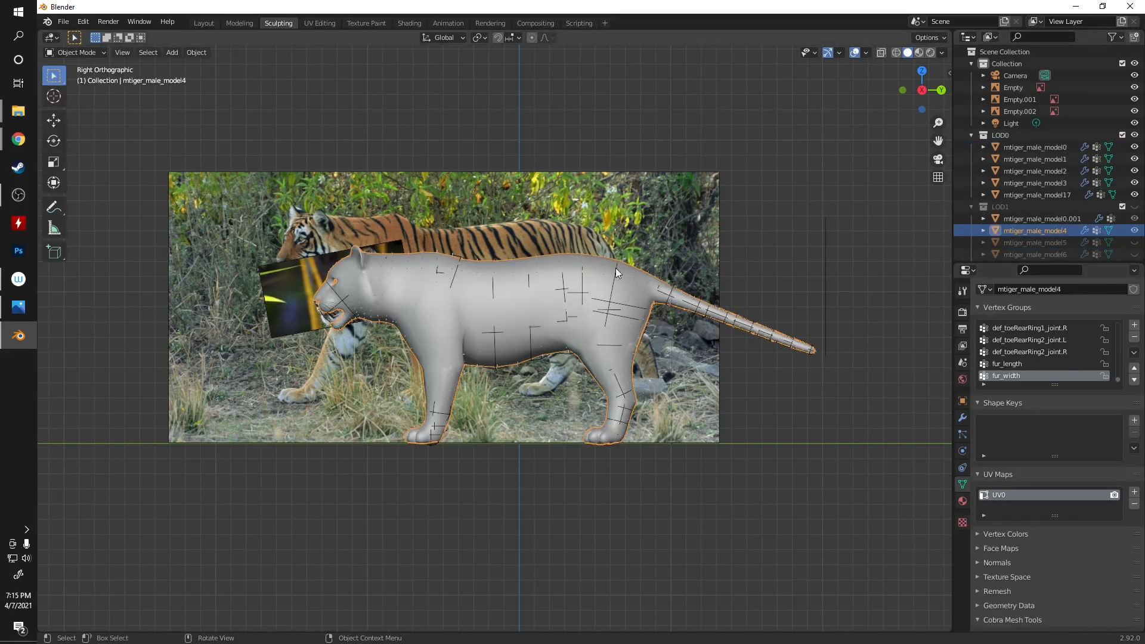
{"action": "scroll", "coordinate": [613, 268], "scroll_direction": "down", "scroll_amount": 1}
{"action": "left_click", "coordinate": [88, 53]}
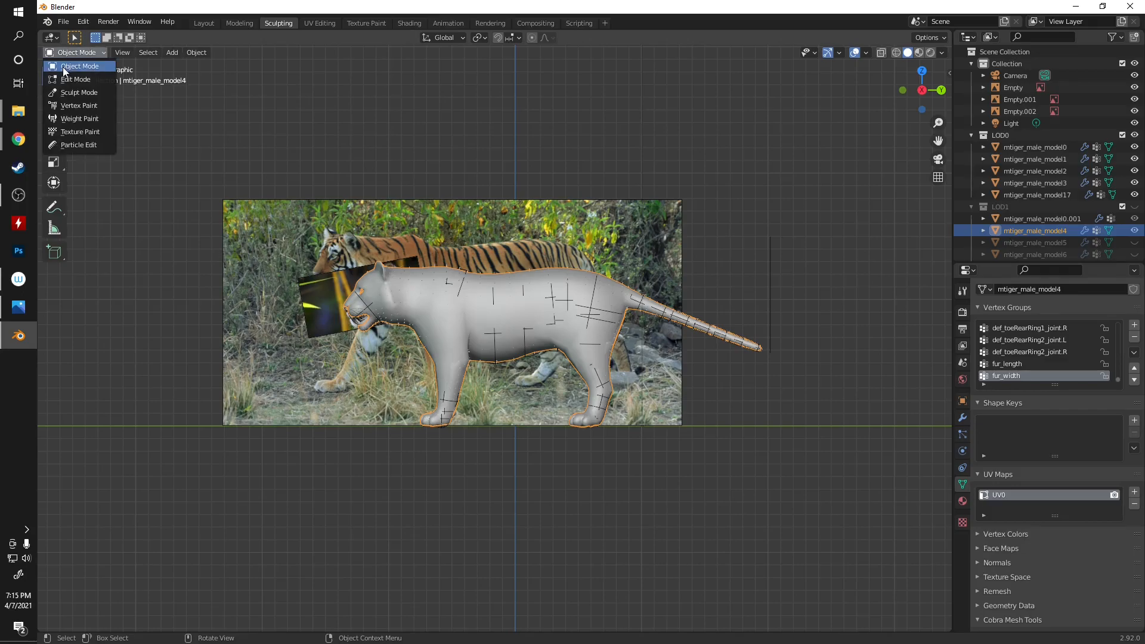
{"action": "left_click", "coordinate": [106, 79]}
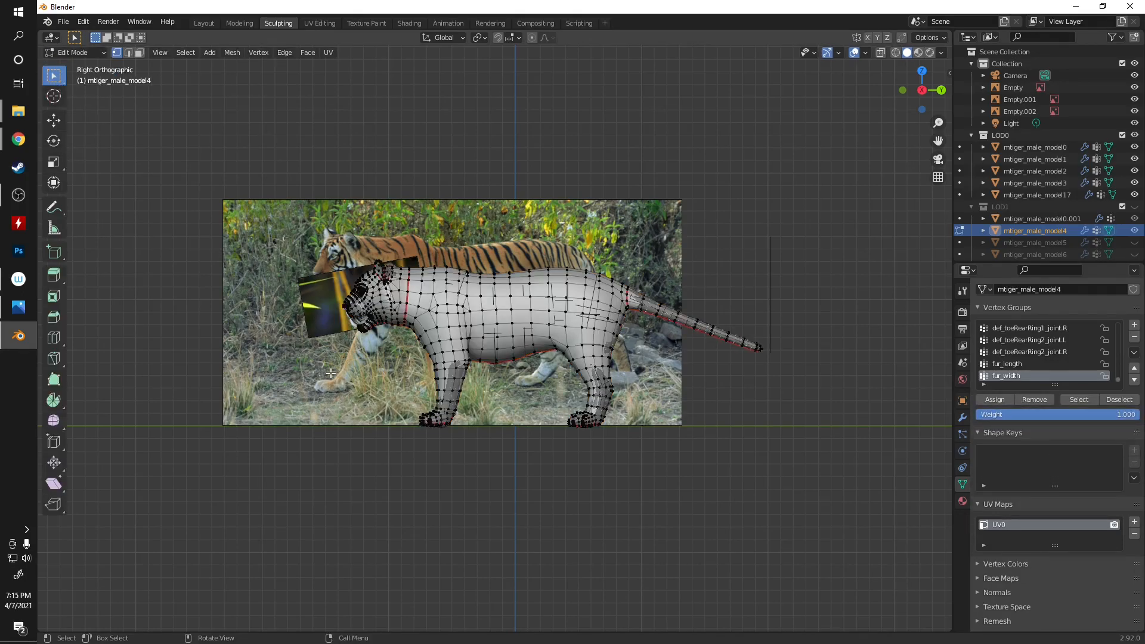
{"action": "key", "text": "a"}
{"action": "left_click", "coordinate": [71, 54]}
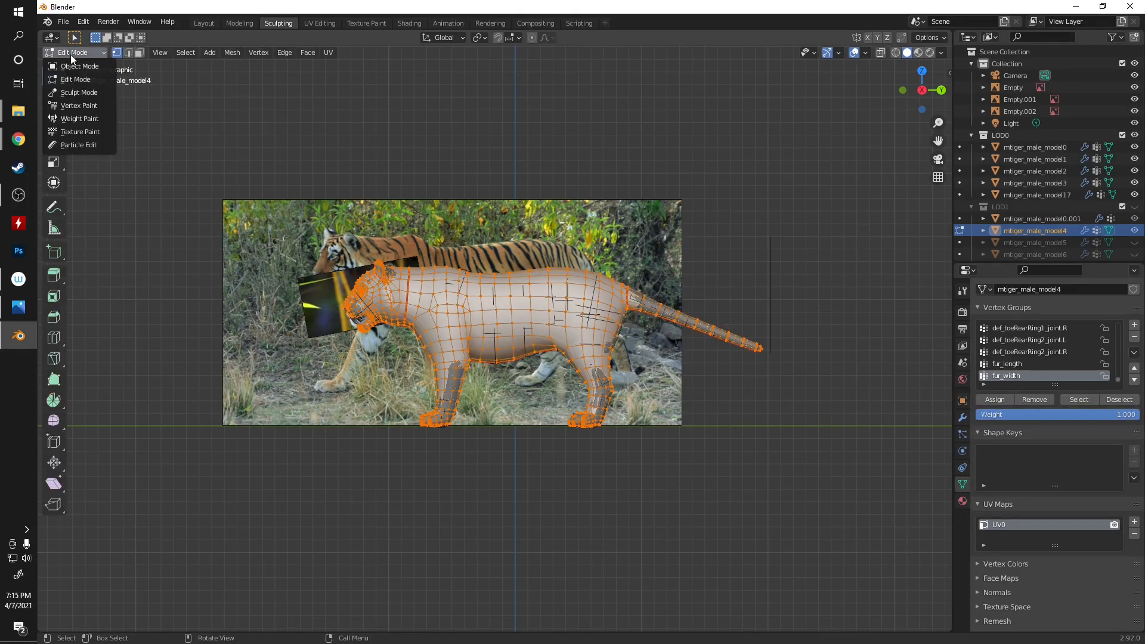
{"action": "left_click", "coordinate": [68, 66]}
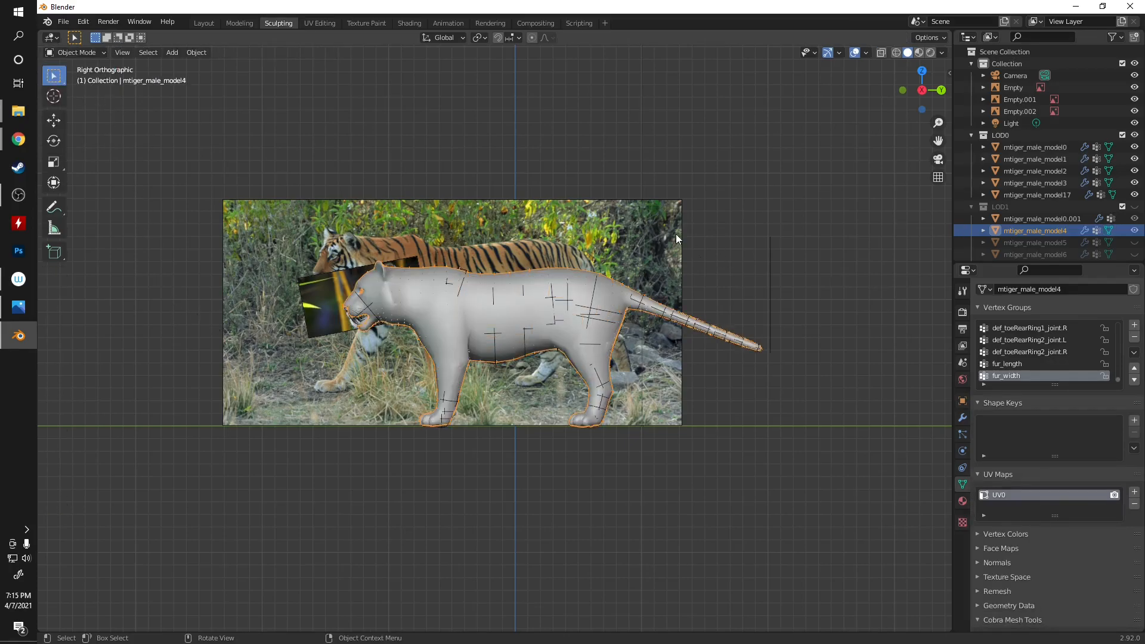
- Compare the UV maps of the body meshes mtiger_male_model7, 10, 13 and 15 with those of mtiger_male_model4
{"action": "left_click", "coordinate": [1048, 219], "text": "shift"}
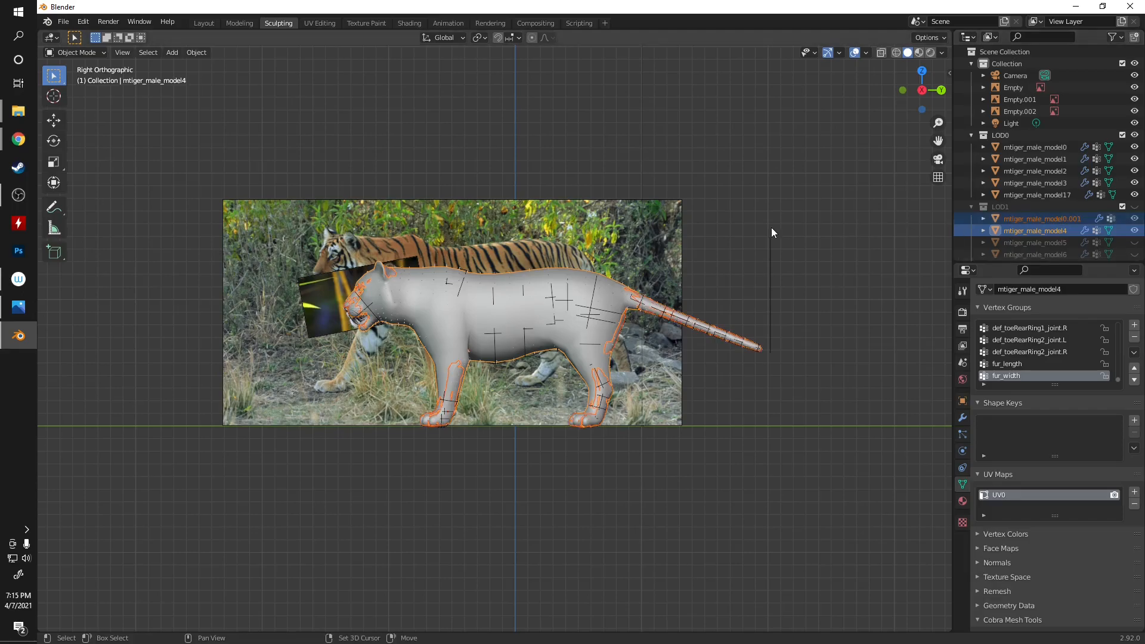
{"action": "left_click", "coordinate": [1043, 235]}
{"action": "scroll", "coordinate": [1035, 201], "scroll_direction": "down", "scroll_amount": 4}
{"action": "left_click", "coordinate": [1037, 220]}
{"action": "scroll", "coordinate": [1036, 203], "scroll_direction": "down", "scroll_amount": 3}
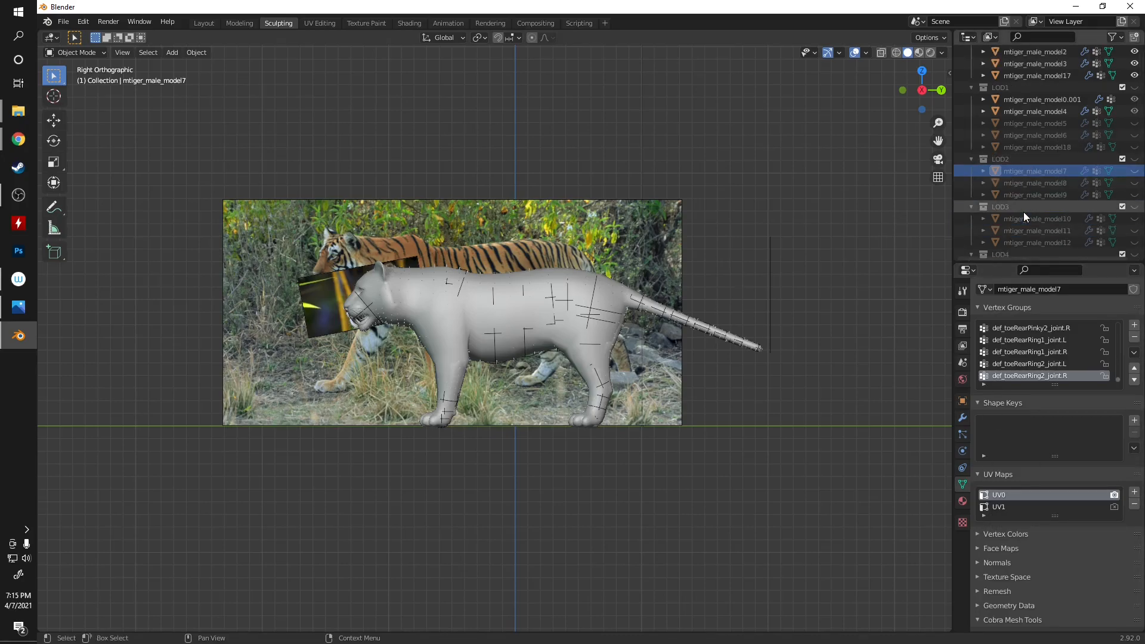
{"action": "left_click", "coordinate": [1030, 220]}
{"action": "scroll", "coordinate": [1022, 230], "scroll_direction": "down", "scroll_amount": 4}
{"action": "left_click", "coordinate": [1029, 195]}
{"action": "scroll", "coordinate": [1032, 238], "scroll_direction": "down", "scroll_amount": 2}
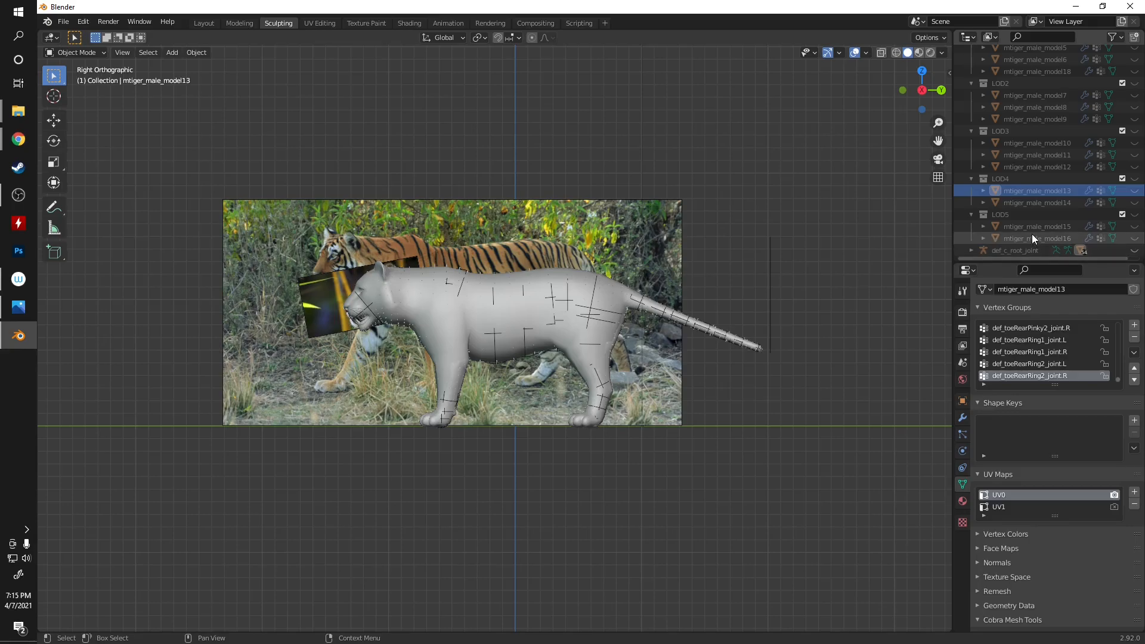
{"action": "left_click", "coordinate": [1021, 227]}
{"action": "scroll", "coordinate": [1050, 199], "scroll_direction": "up", "scroll_amount": 8}
{"action": "left_click", "coordinate": [1050, 183]}
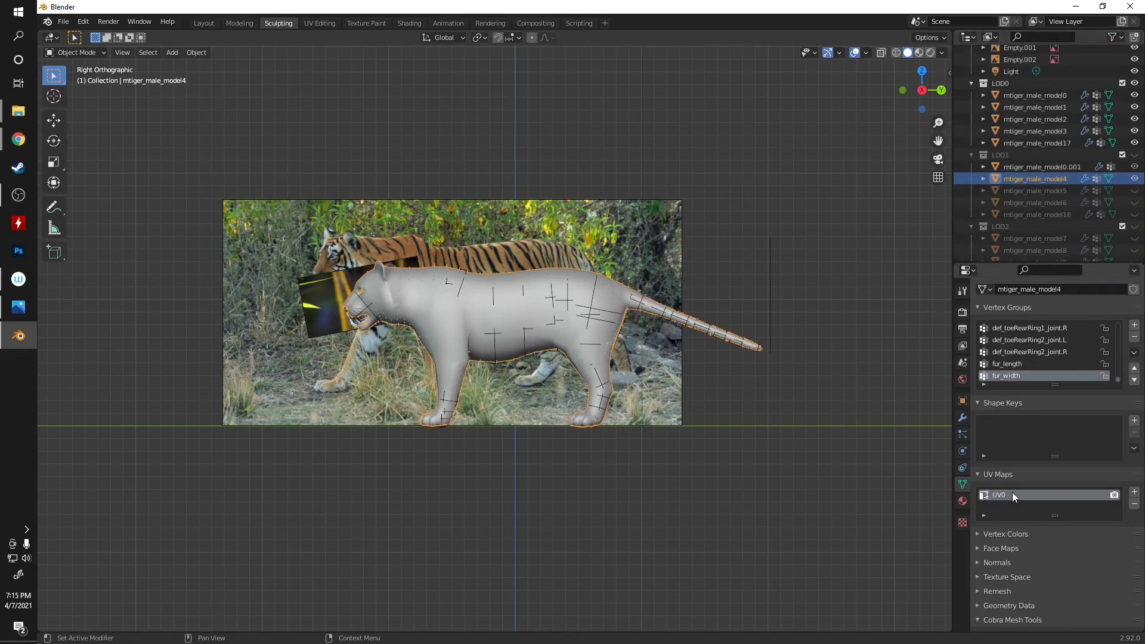
- Join mtiger_male_model0.001 into mtiger_male_model4 and delete the selected geometry of the joined mesh in Edit Mode
{"action": "left_click", "coordinate": [1059, 166], "text": "shift"}
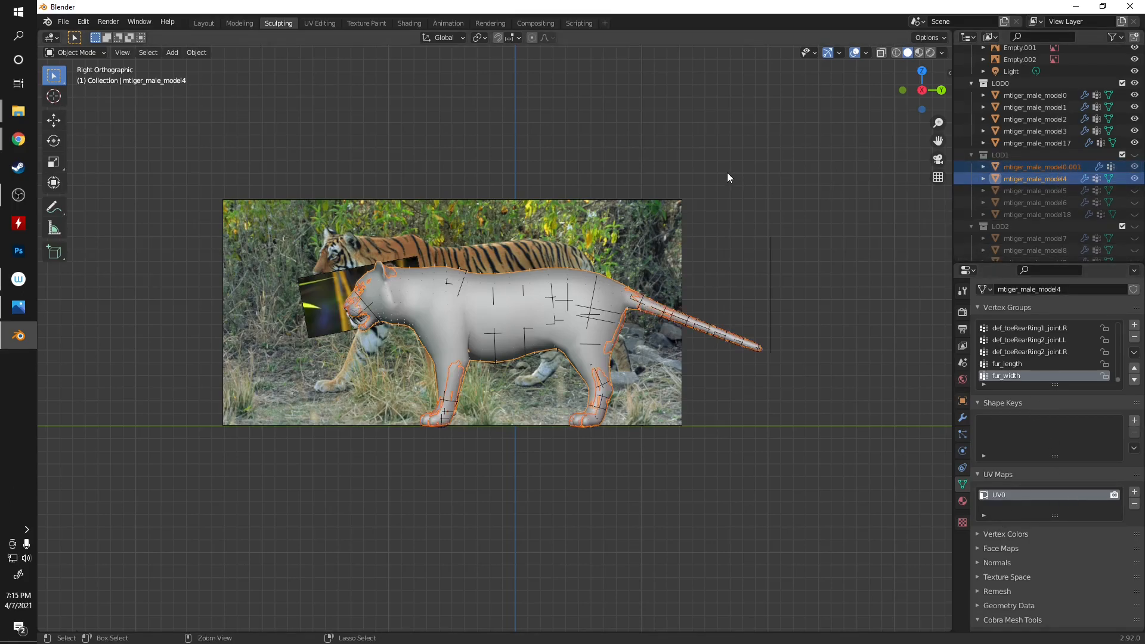
{"action": "key", "text": "Delete"}
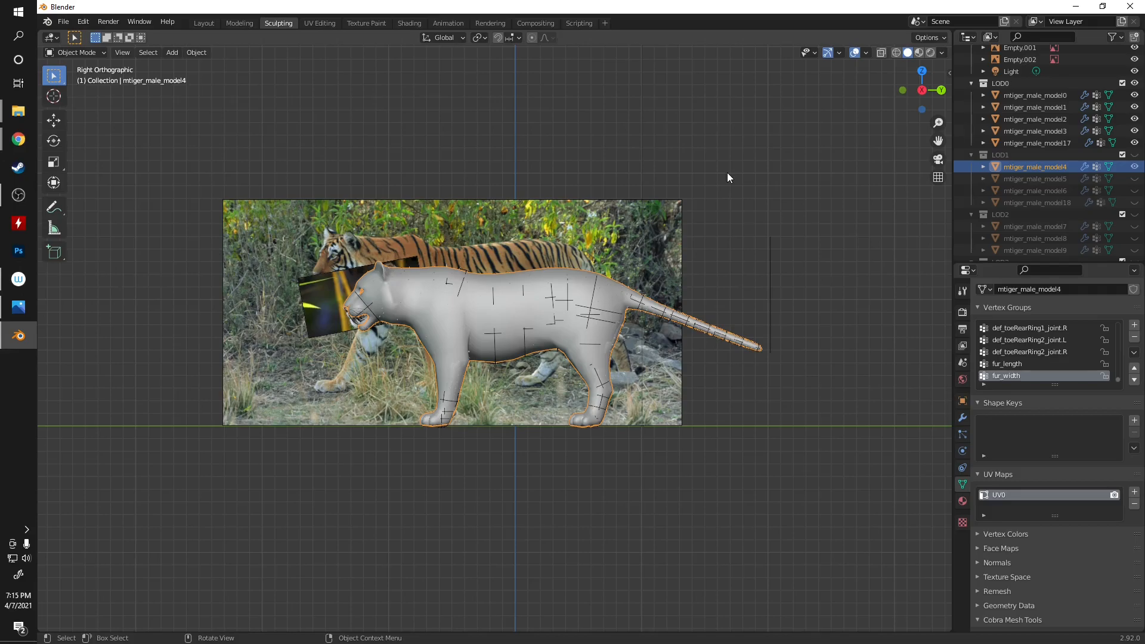
{"action": "left_click", "coordinate": [72, 53]}
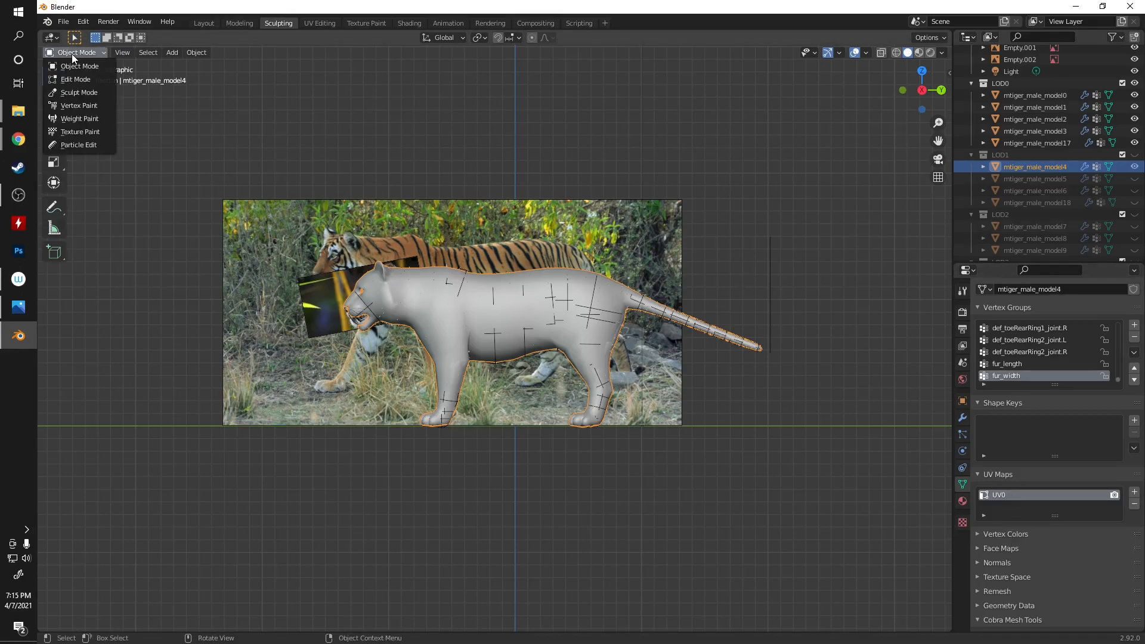
{"action": "left_click", "coordinate": [62, 79]}
{"action": "scroll", "coordinate": [273, 372], "scroll_direction": "up", "scroll_amount": 4}
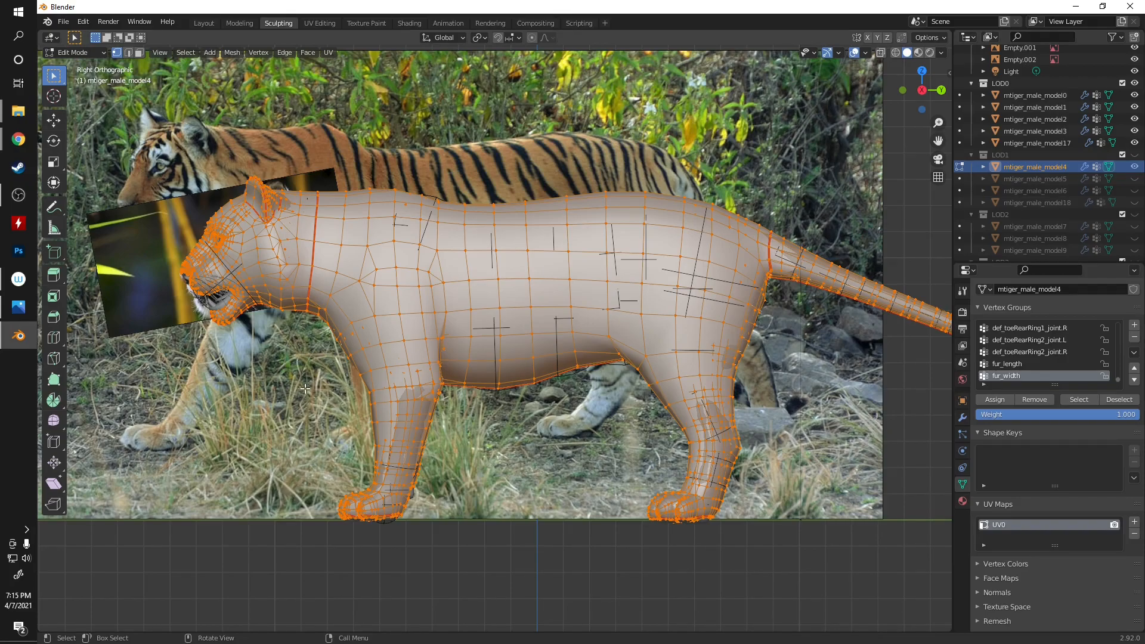
{"action": "scroll", "coordinate": [399, 272], "scroll_direction": "down", "scroll_amount": 1}
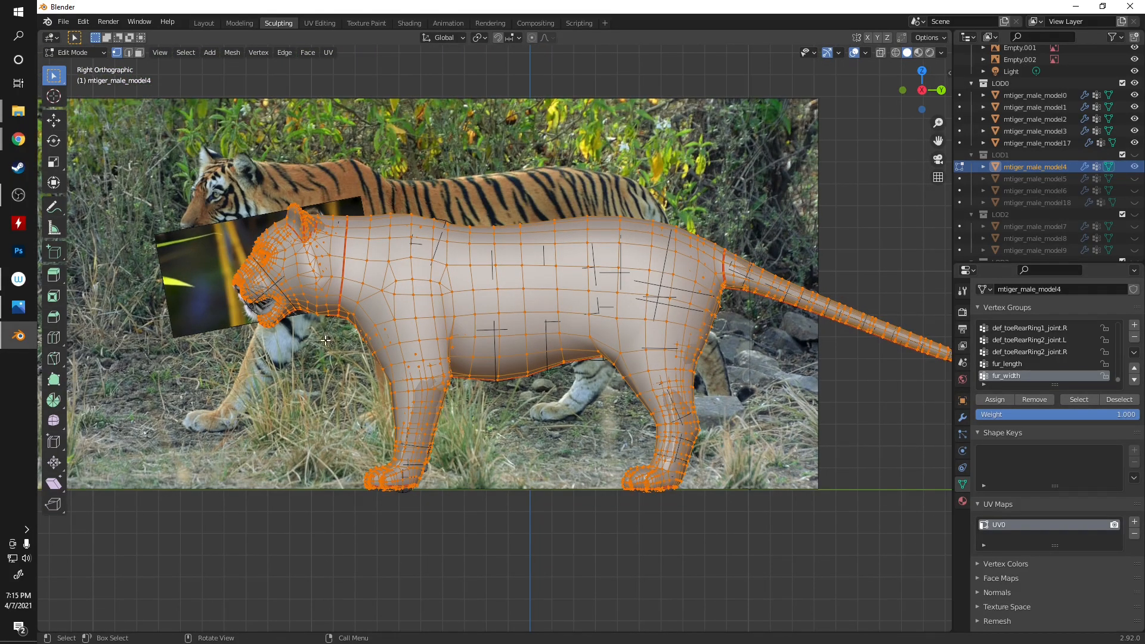
{"action": "key", "text": "x"}
{"action": "left_click", "coordinate": [268, 370]}
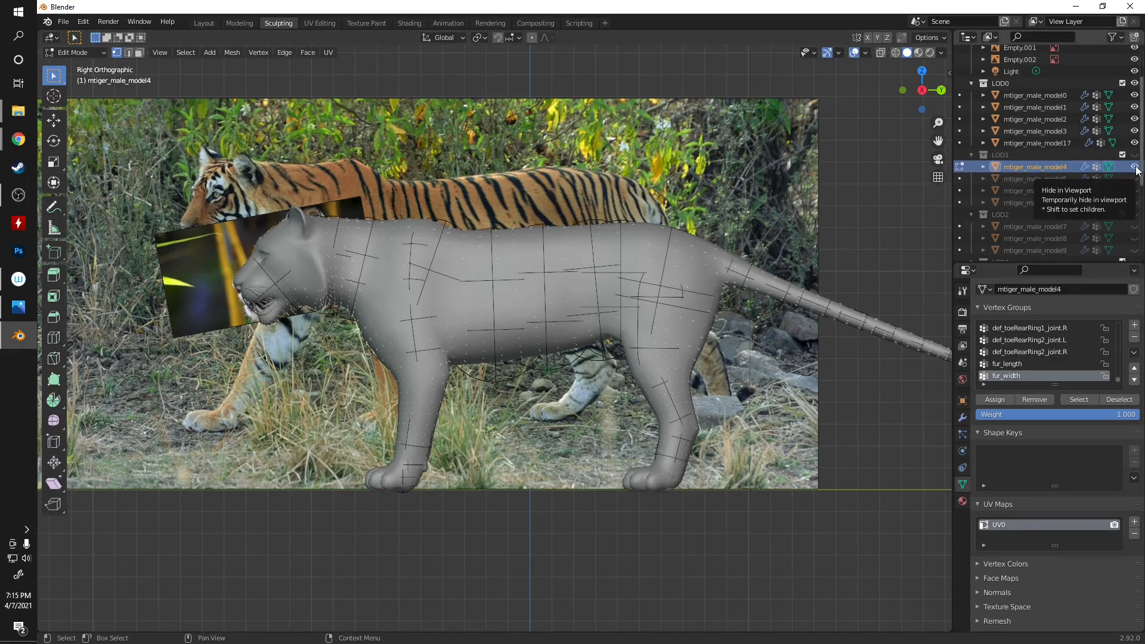
- Toggle the visibility of mtiger_male_model0 repeatedly to inspect the joined mesh beneath it
{"action": "left_click", "coordinate": [1136, 97]}
{"action": "left_click", "coordinate": [1135, 96]}
{"action": "left_click", "coordinate": [1136, 97]}
{"action": "left_click", "coordinate": [1136, 97]}
{"action": "left_click", "coordinate": [1136, 97]}
{"action": "left_click", "coordinate": [1135, 97]}
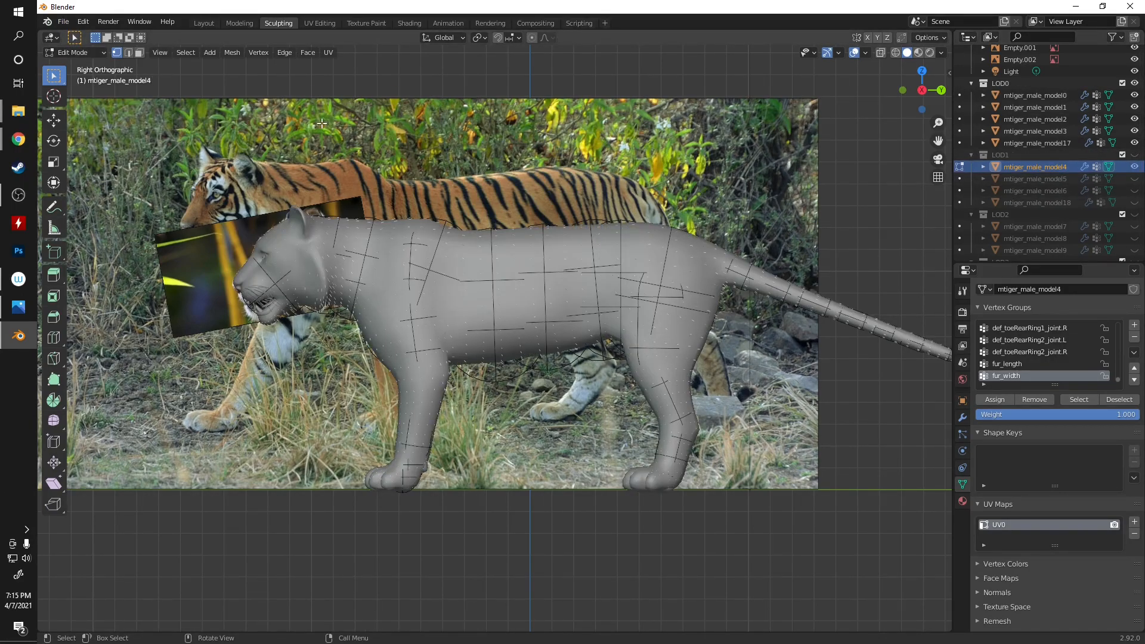
- Undo the geometry deletion, the join into mtiger_male_model4 and the preceding object selections
{"action": "key", "text": "ctrl+z"}
{"action": "key", "text": "ctrl+z"}
{"action": "key", "text": "ctrl+z"}
{"action": "key", "text": "ctrl+z"}
{"action": "key", "text": "ctrl+z"}
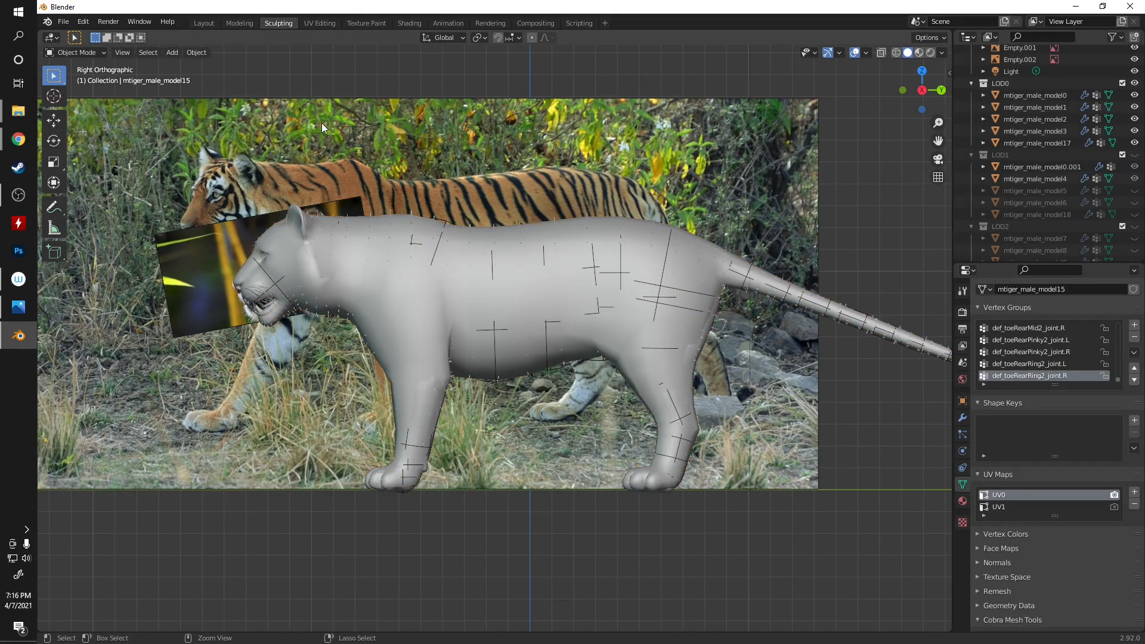
{"action": "key", "text": "ctrl+z"}
{"action": "key", "text": "ctrl+z"}
{"action": "key", "text": "ctrl+z"}
- Delete the body copy mtiger_male_model0.001 from the LOD1 collection
{"action": "left_click", "coordinate": [1025, 167]}
{"action": "right_click", "coordinate": [1025, 166]}
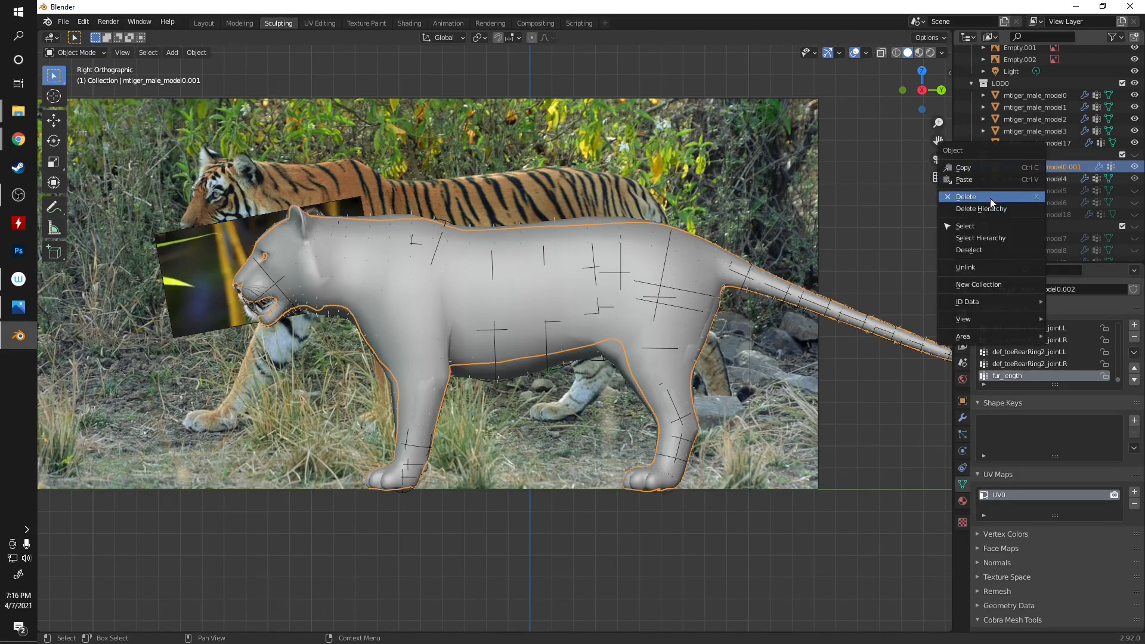
{"action": "left_click", "coordinate": [990, 198]}
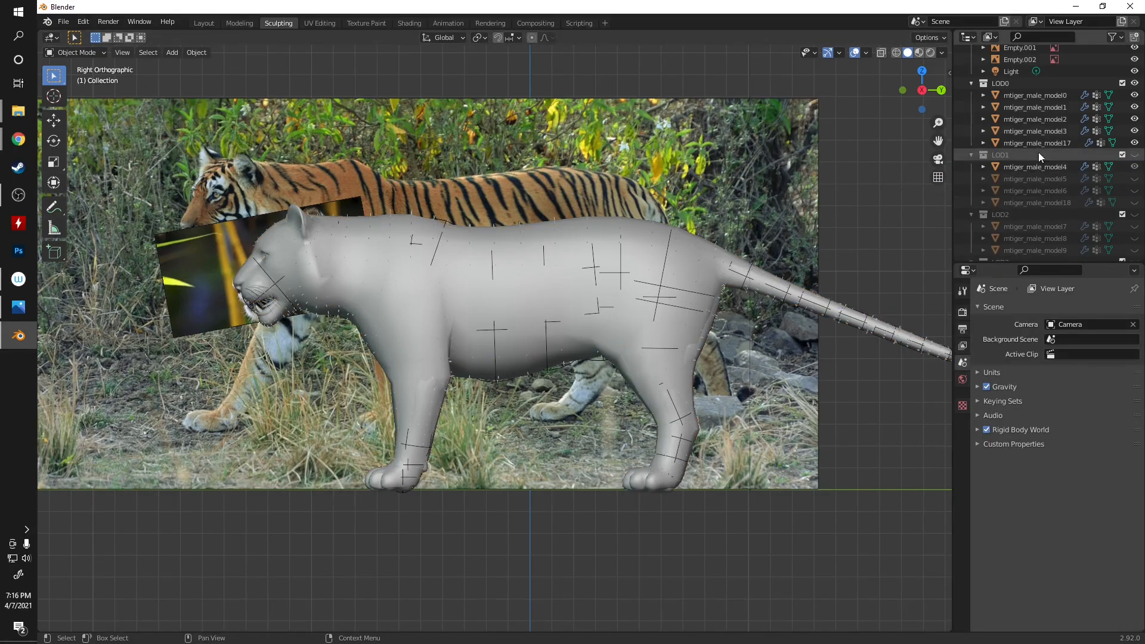
- Duplicate mtiger_male_model0 in place and check in Edit Mode that none of the copy's vertices are selected
{"action": "left_click", "coordinate": [1038, 96]}
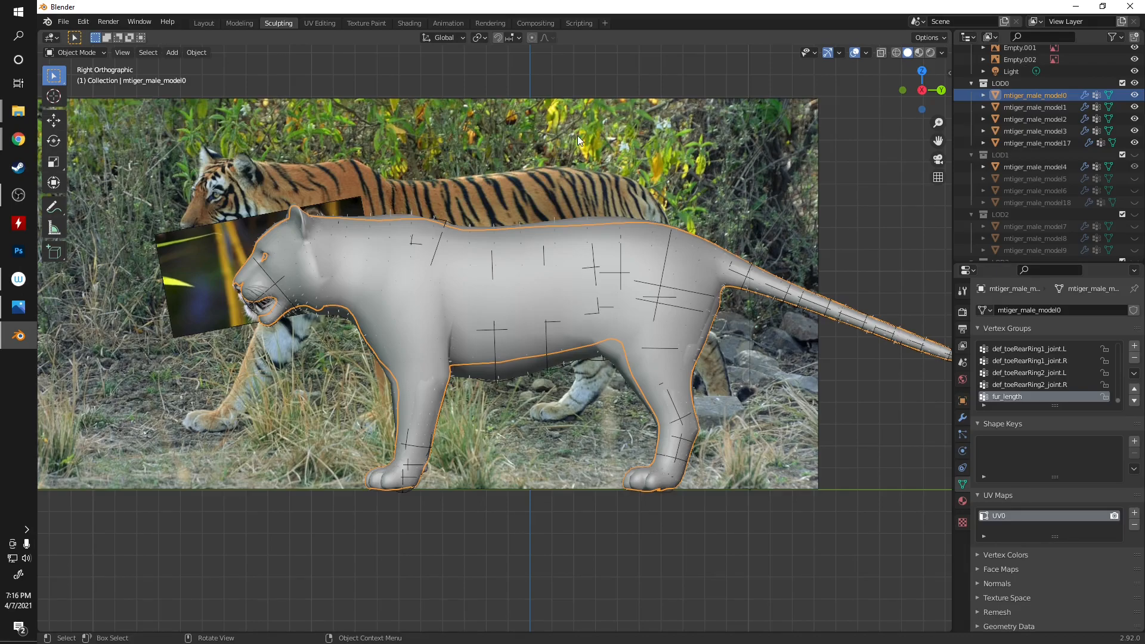
{"action": "key", "text": "shift+d"}
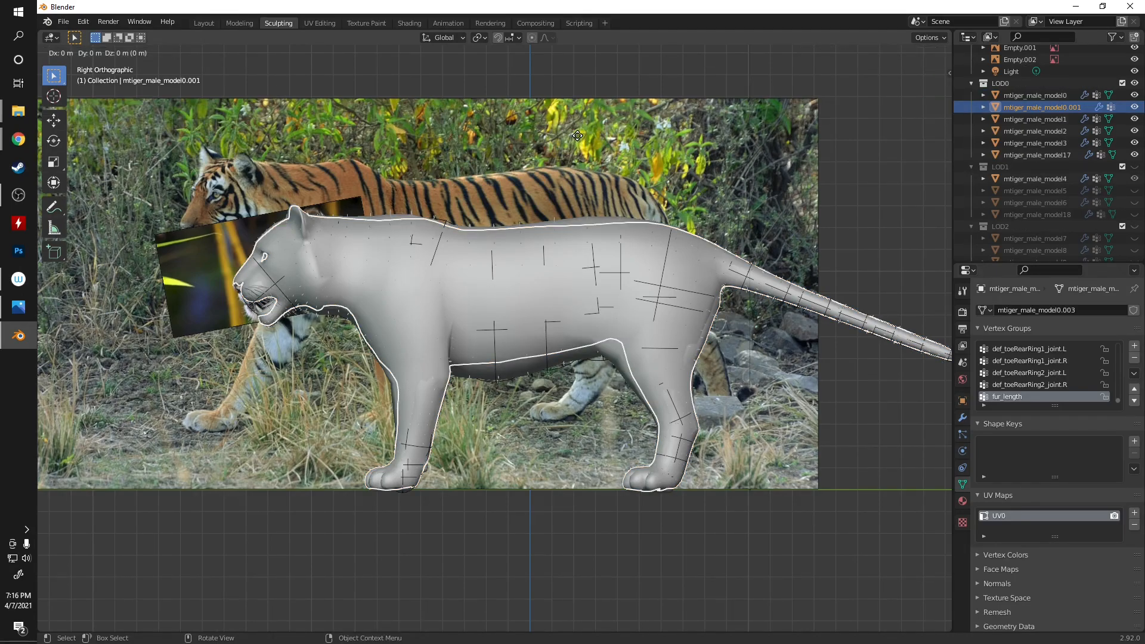
{"action": "left_click", "coordinate": [578, 135]}
{"action": "left_click", "coordinate": [74, 52]}
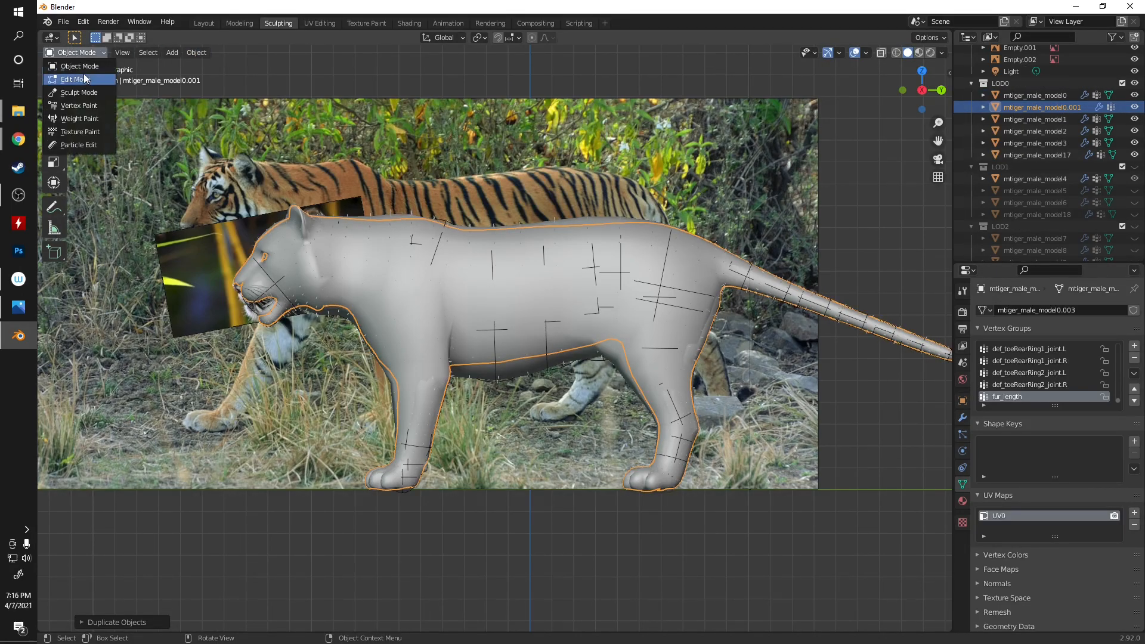
{"action": "left_click", "coordinate": [83, 77]}
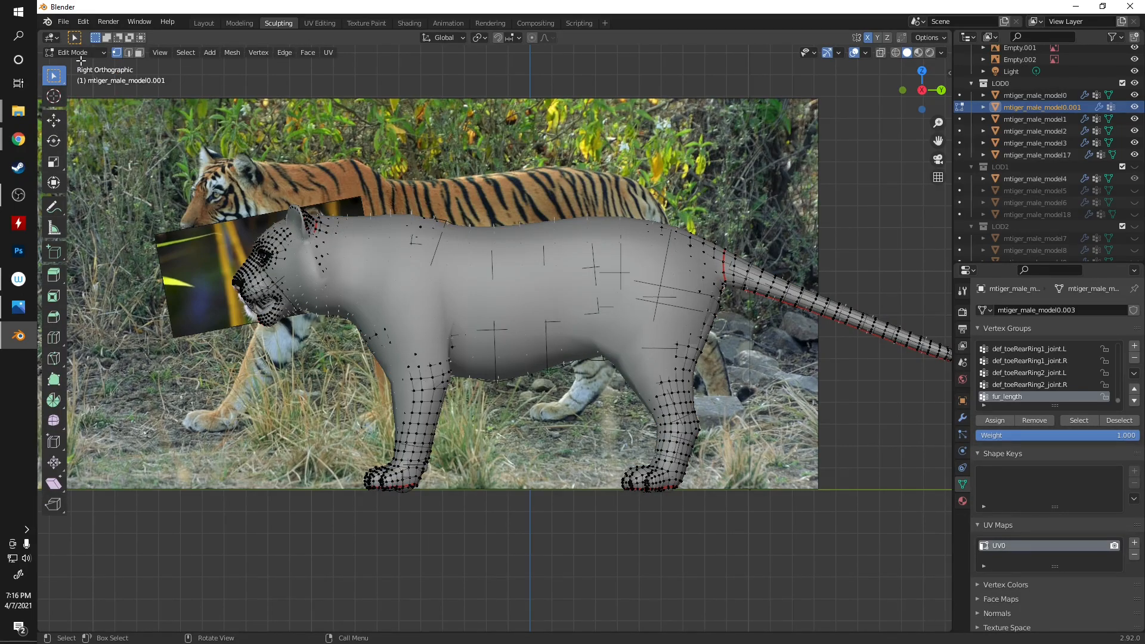
{"action": "left_click", "coordinate": [80, 53]}
{"action": "left_click", "coordinate": [79, 66]}
- Check the vertex selection of mtiger_male_model4 in Edit Mode and move mtiger_male_model0.001 into the LOD1 collection
{"action": "left_click", "coordinate": [1035, 178]}
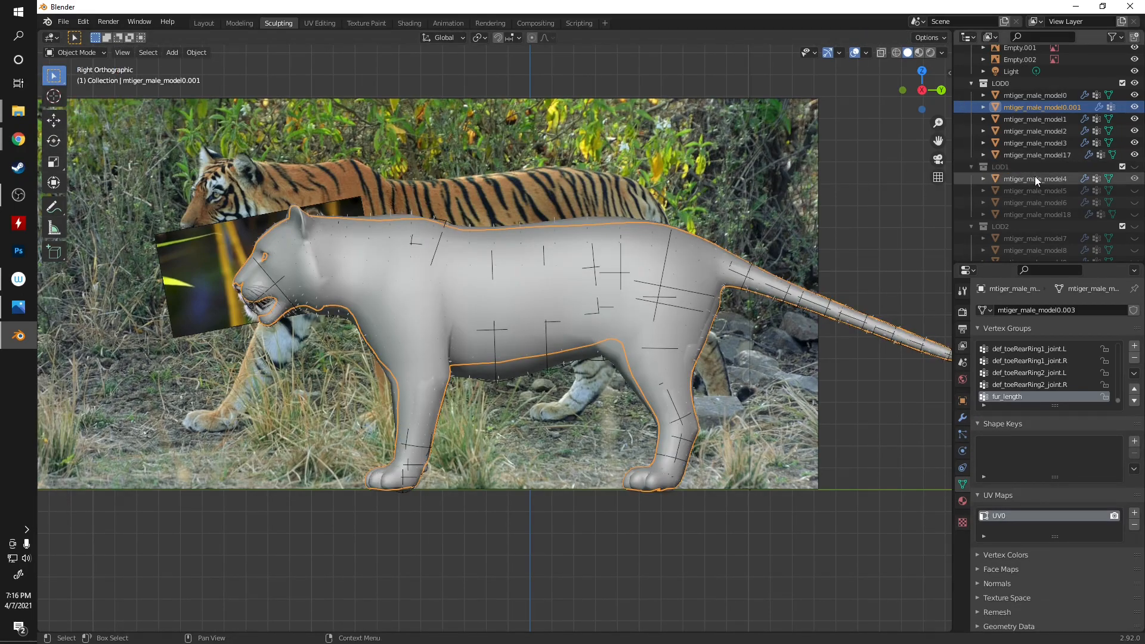
{"action": "left_click", "coordinate": [82, 54]}
{"action": "left_click", "coordinate": [77, 77]}
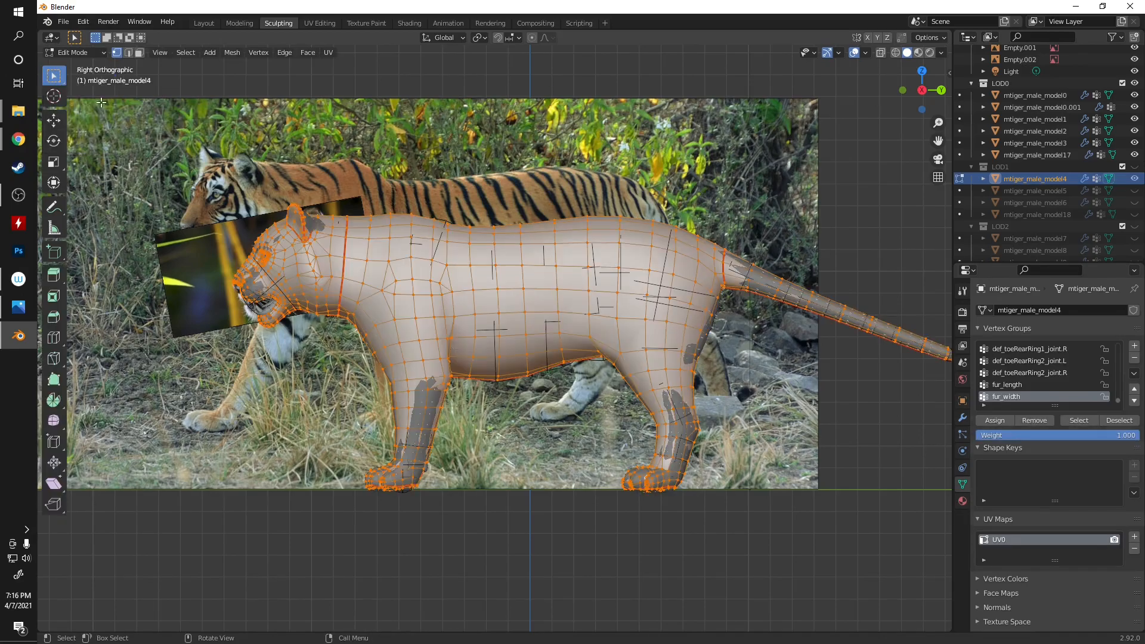
{"action": "left_click", "coordinate": [69, 52]}
{"action": "left_click", "coordinate": [78, 66]}
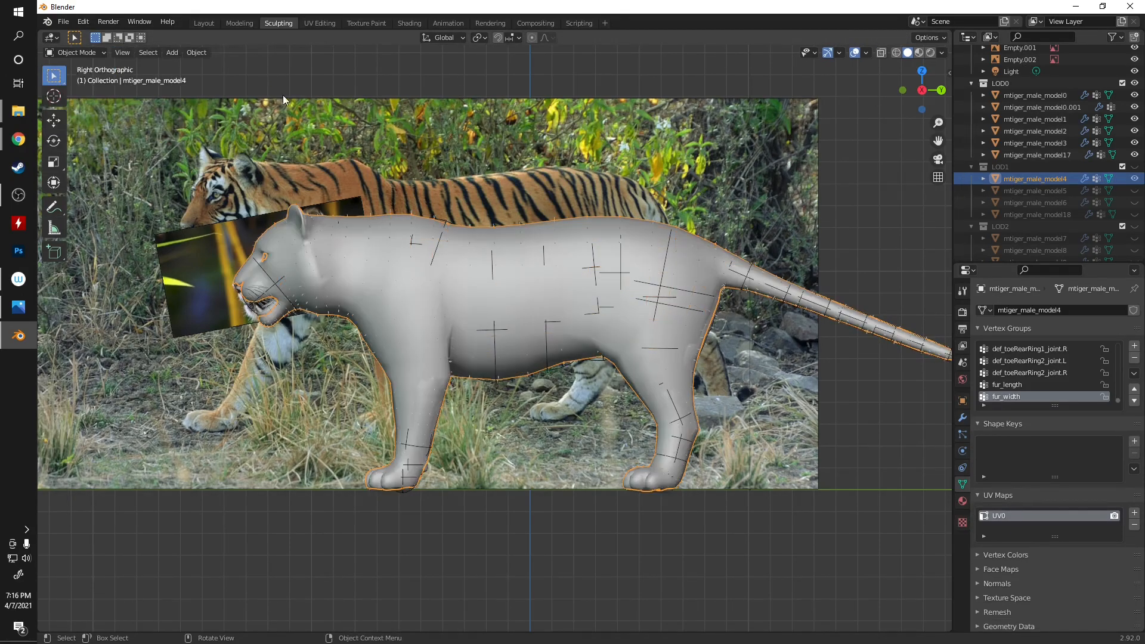
{"action": "left_click_drag", "start_coordinate": [1058, 109], "coordinate": [993, 179]}
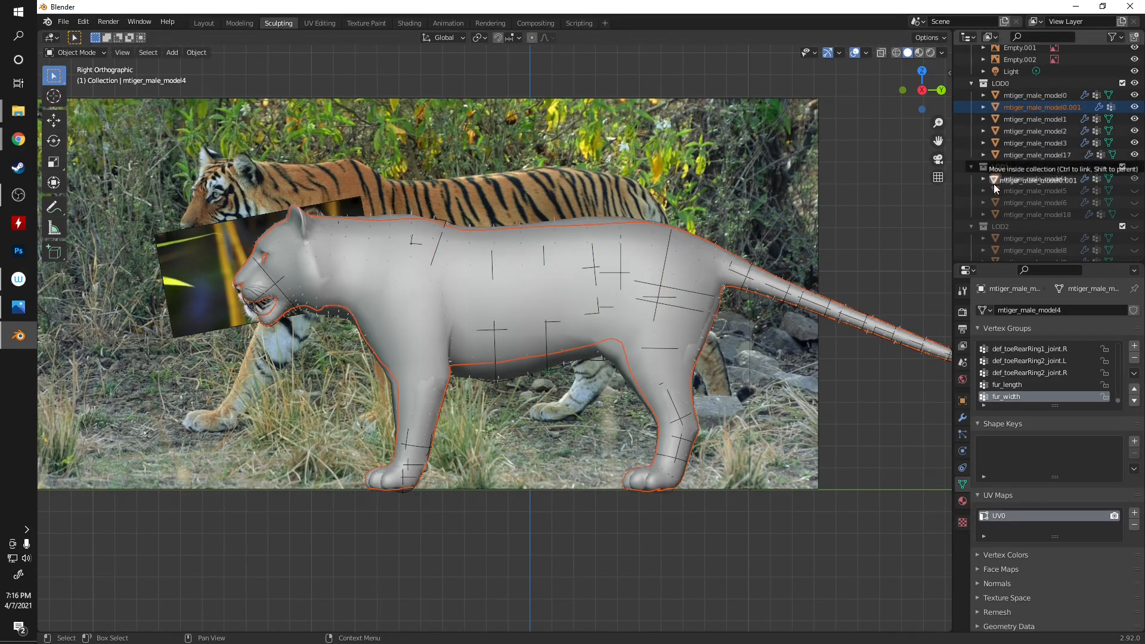
- Join the body copy mtiger_male_model0.001 into mtiger_male_model4 in the LOD1 collection
{"action": "left_click", "coordinate": [1045, 179]}
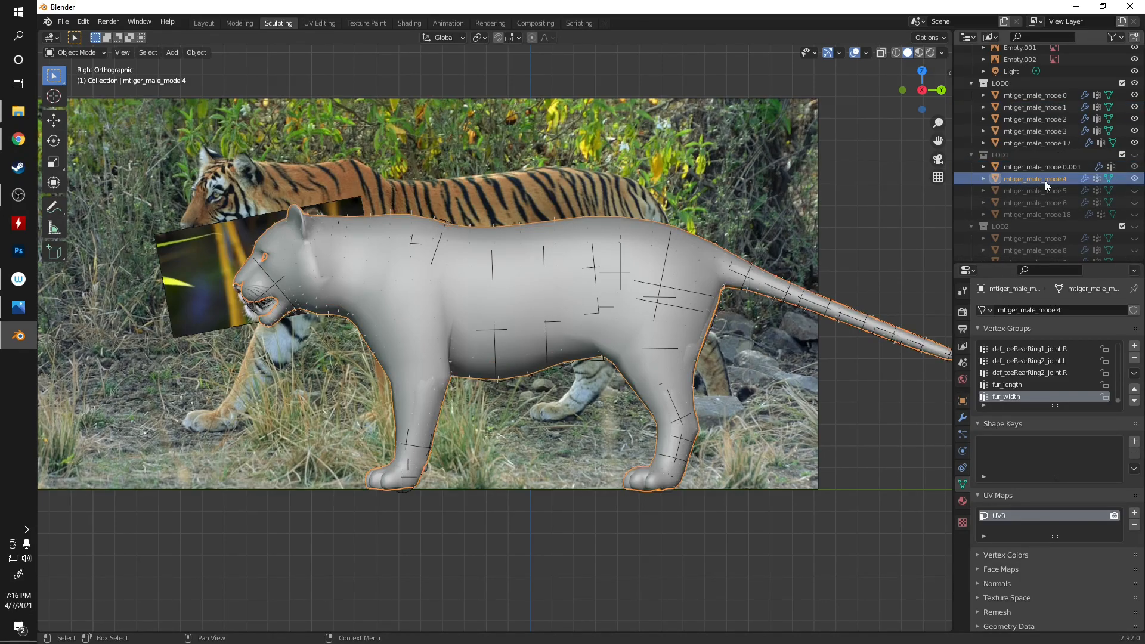
{"action": "left_click", "coordinate": [1042, 167], "text": "shift"}
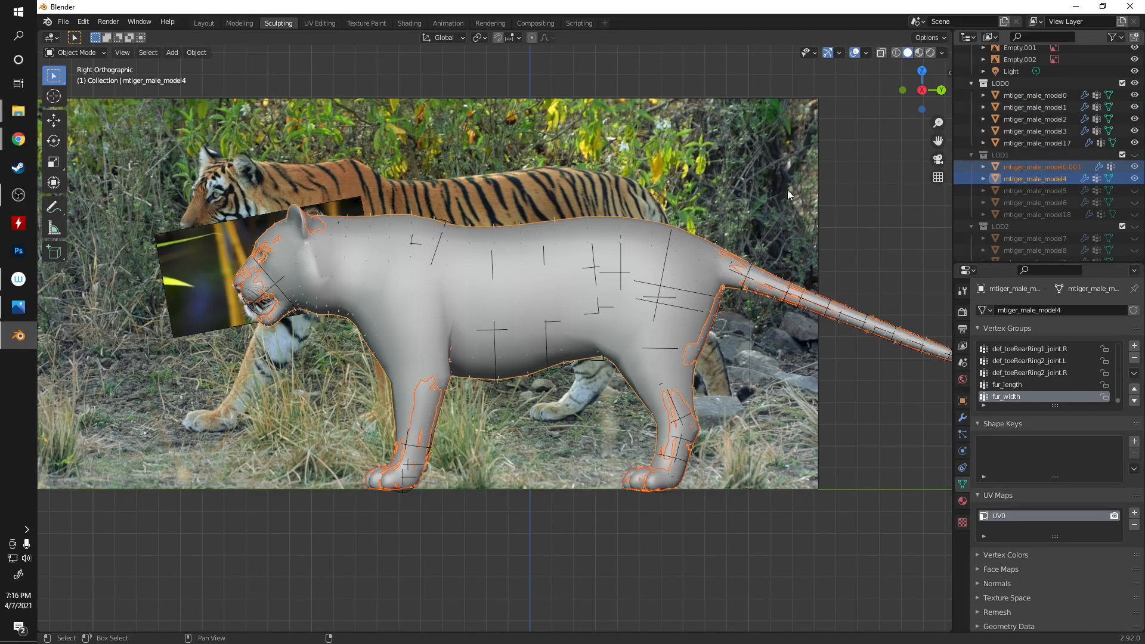
{"action": "key", "text": "ctrl+j"}
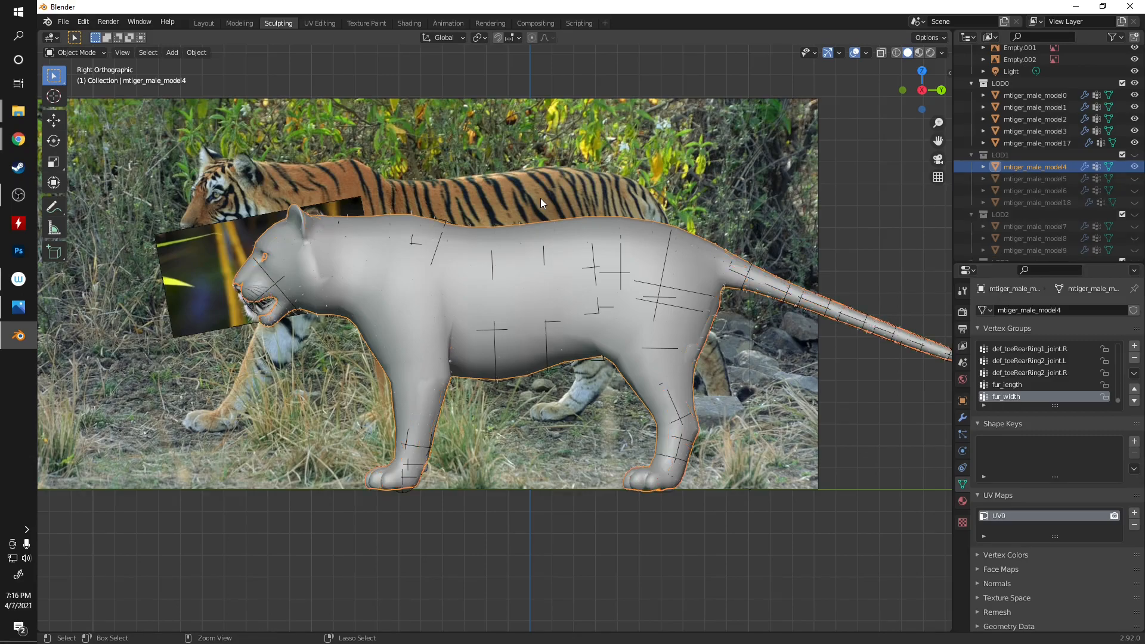
- Hide mtiger_male_model0 in the LOD0 collection and enter Edit Mode on the joined mtiger_male_model4
{"action": "left_click", "coordinate": [69, 55]}
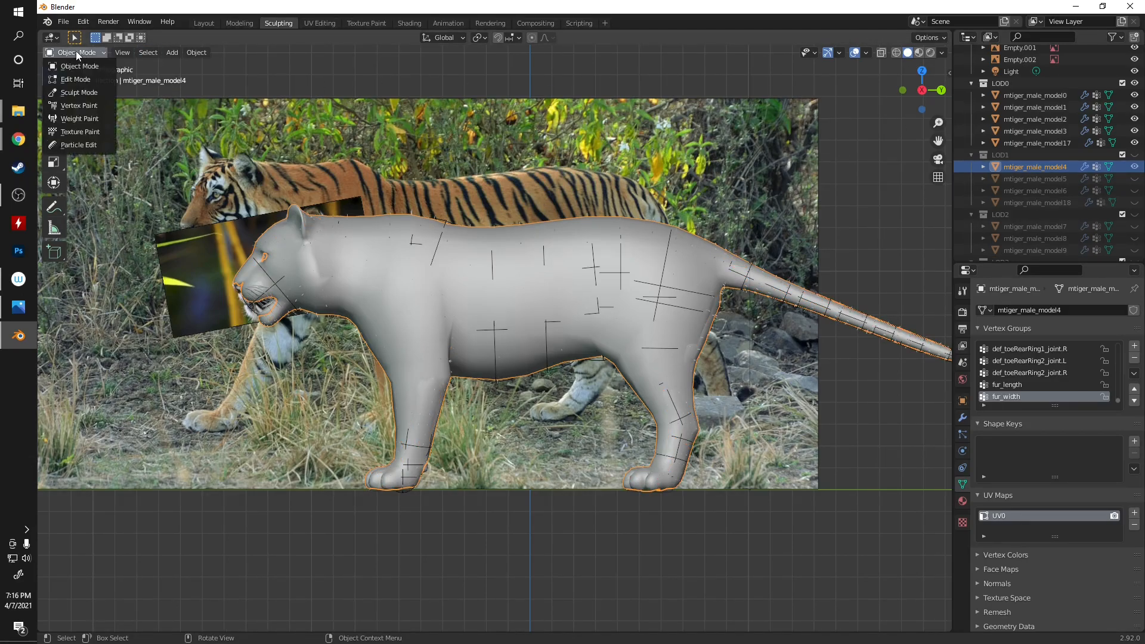
{"action": "left_click", "coordinate": [1135, 96]}
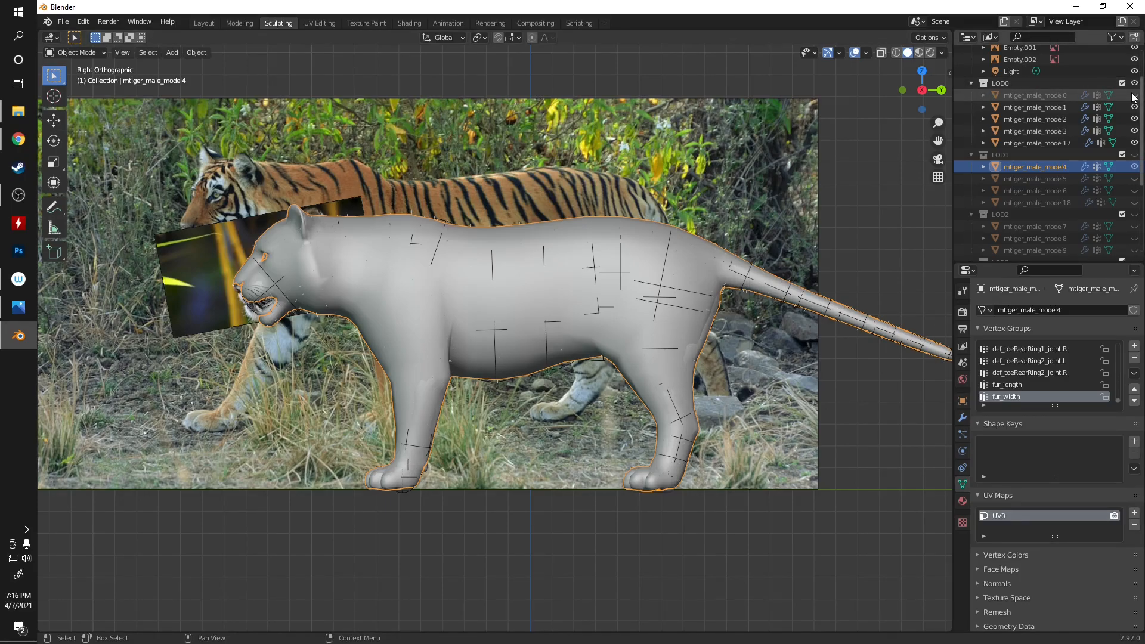
{"action": "left_click", "coordinate": [85, 54]}
{"action": "left_click", "coordinate": [73, 75]}
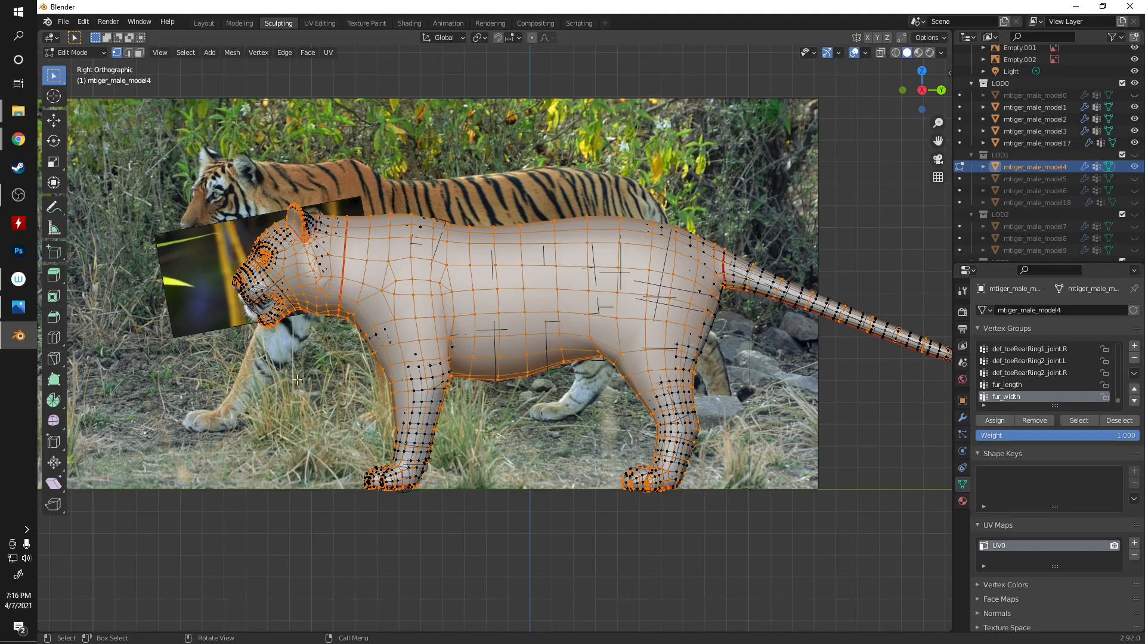
- Inspect the selected old body geometry in mtiger_male_model4 and delete its vertices
{"action": "scroll", "coordinate": [374, 394], "scroll_direction": "up", "scroll_amount": 3}
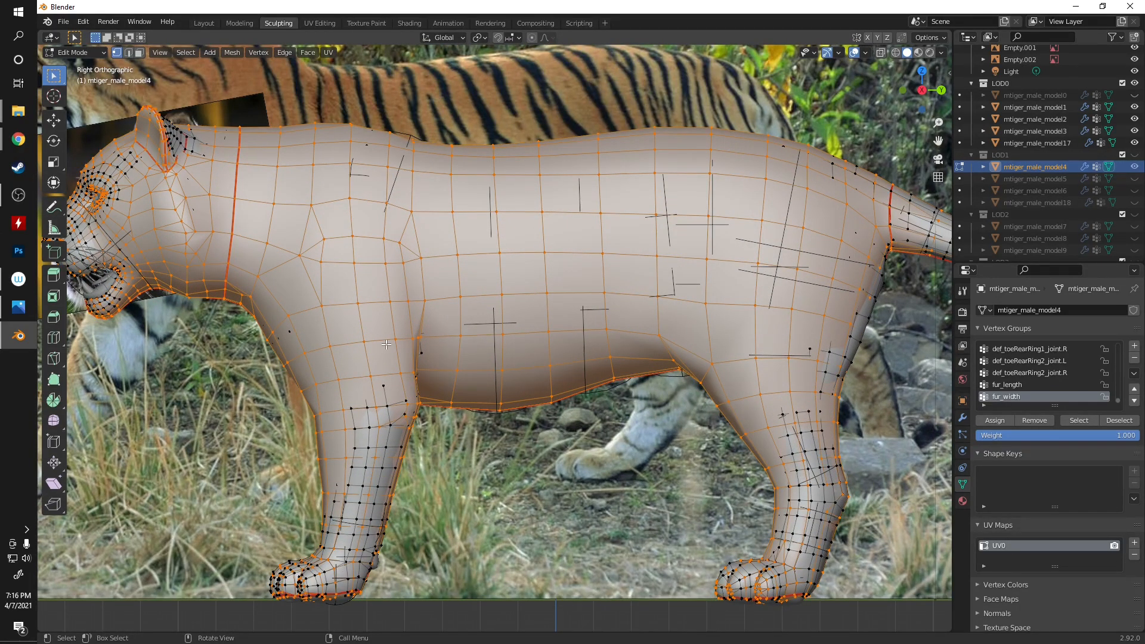
{"action": "scroll", "coordinate": [386, 345], "scroll_direction": "down", "scroll_amount": 3}
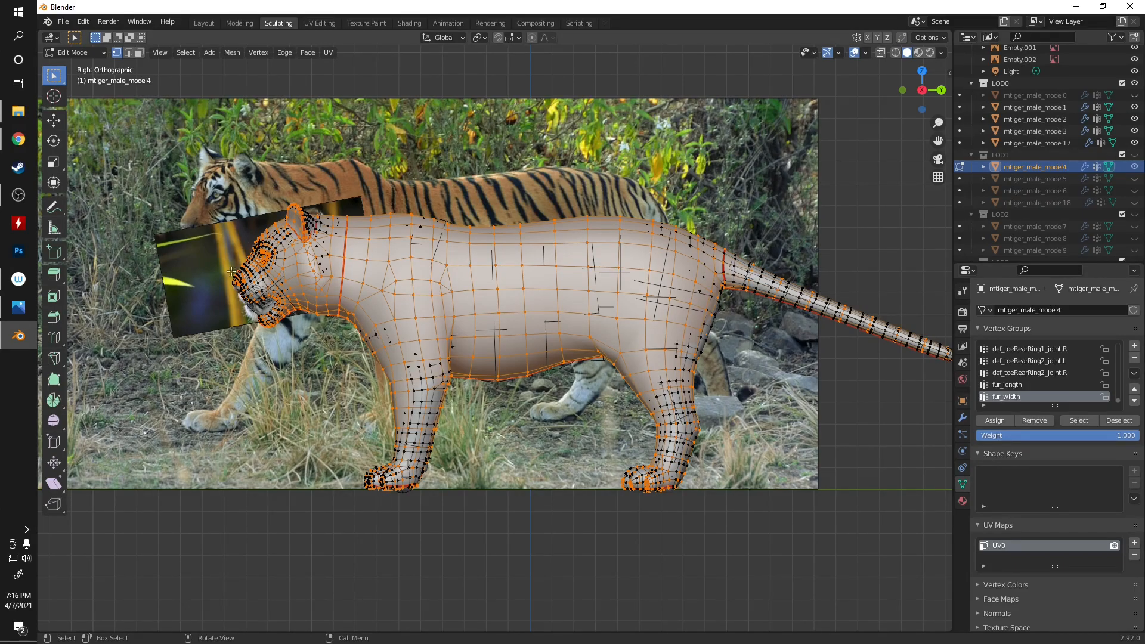
{"action": "key", "text": "x"}
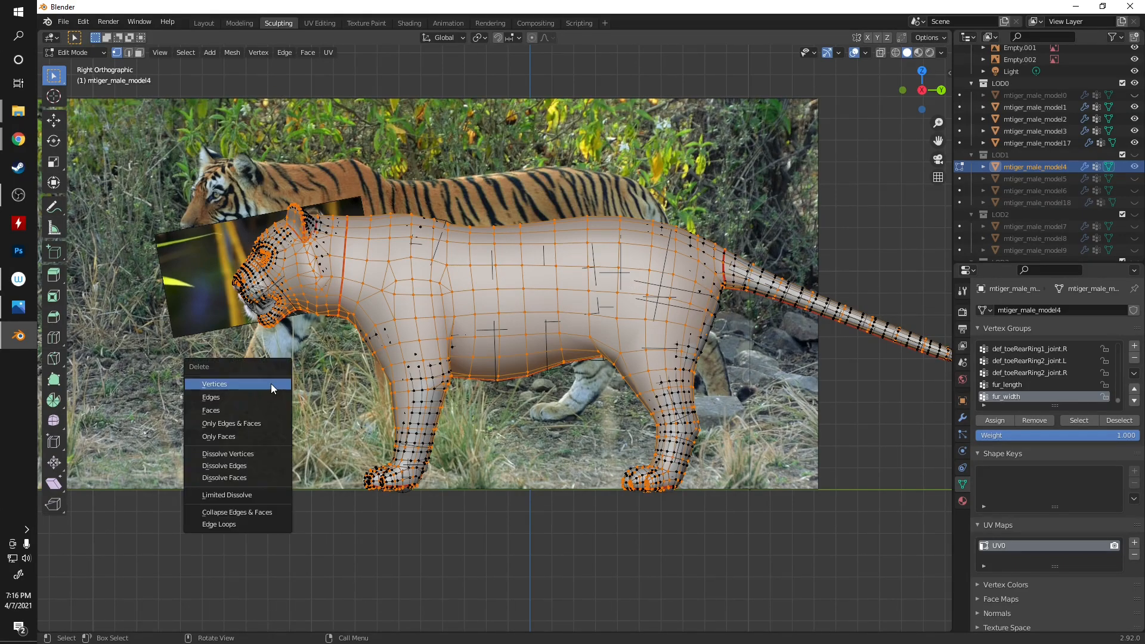
- Delete the selected vertices of mtiger_male_model4, and swap its visibility with mtiger_male_model0 in LOD0
{"action": "left_click", "coordinate": [271, 385]}
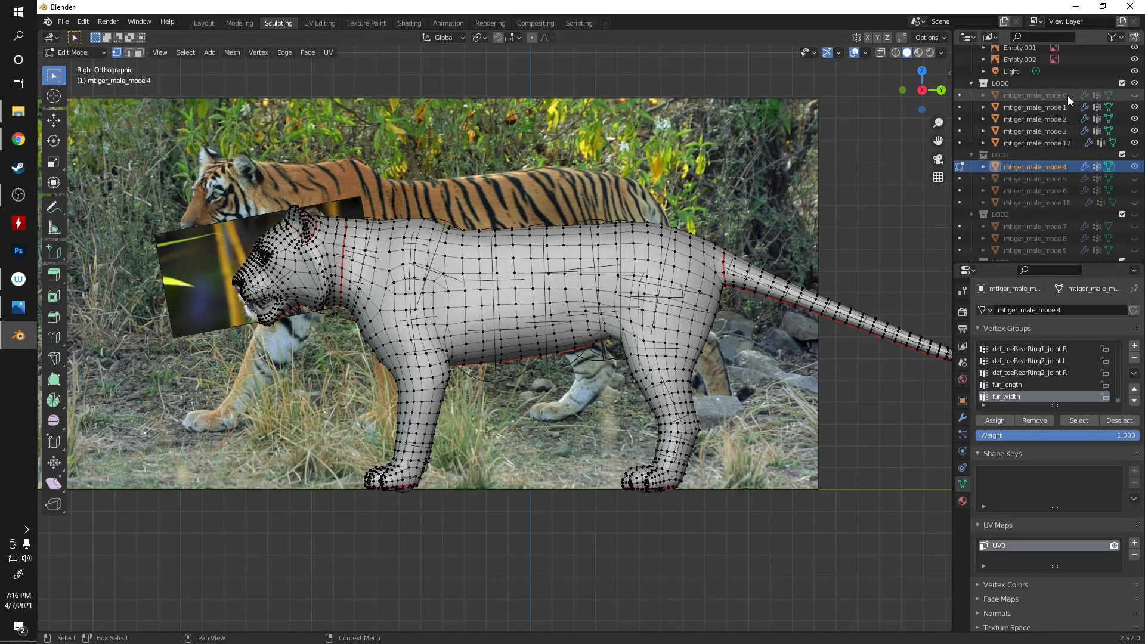
{"action": "left_click", "coordinate": [1136, 97]}
{"action": "left_click", "coordinate": [1136, 97]}
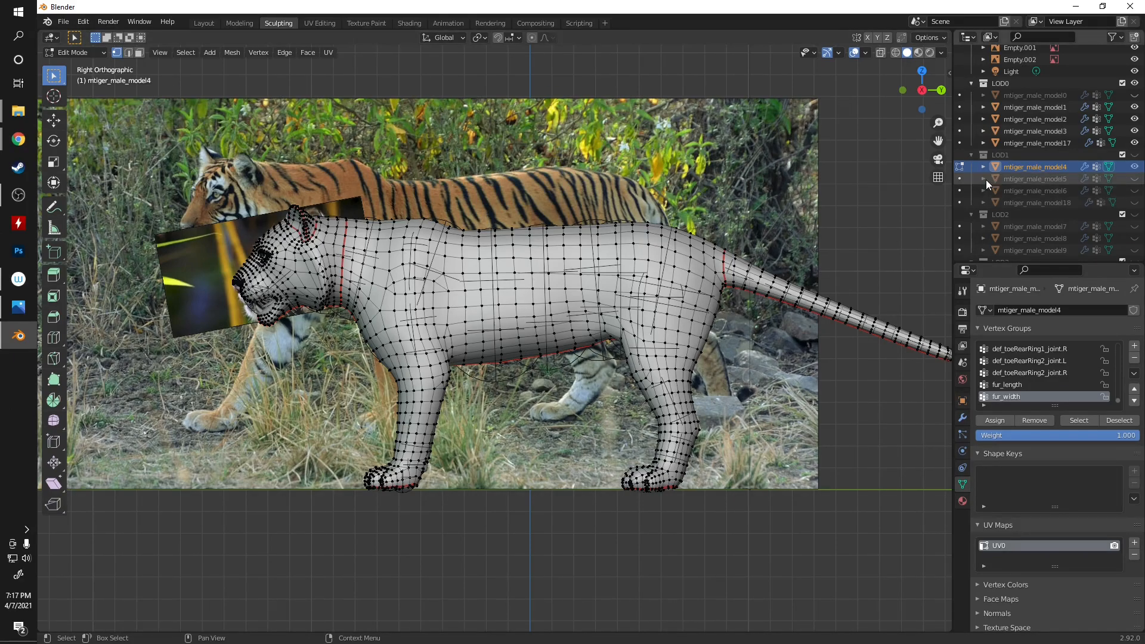
{"action": "left_click", "coordinate": [1136, 97]}
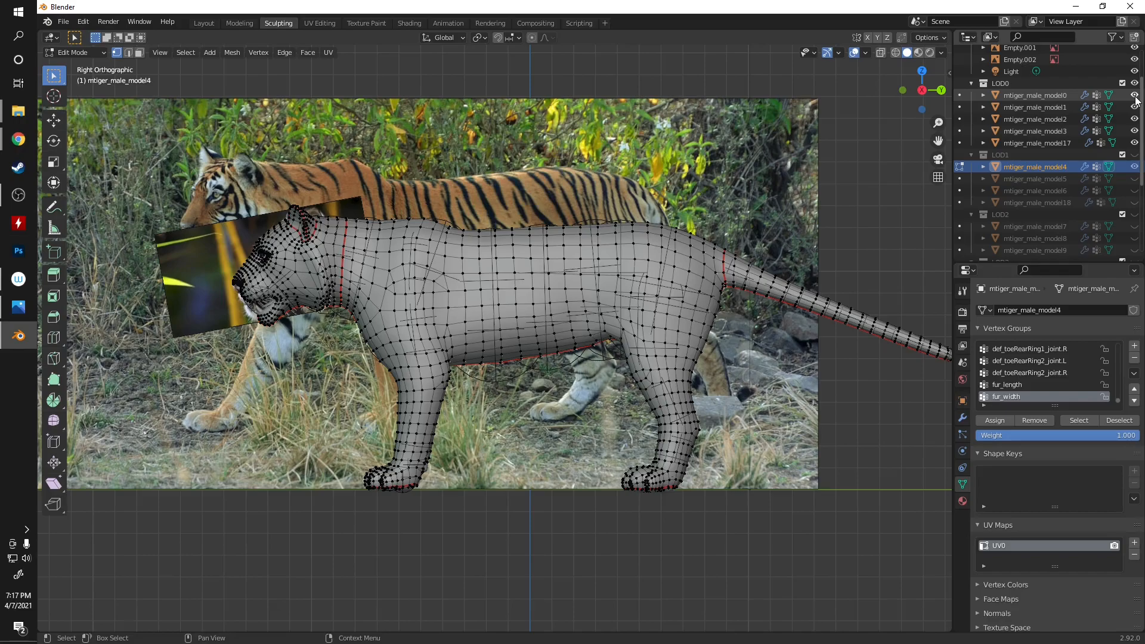
{"action": "left_click", "coordinate": [1135, 167]}
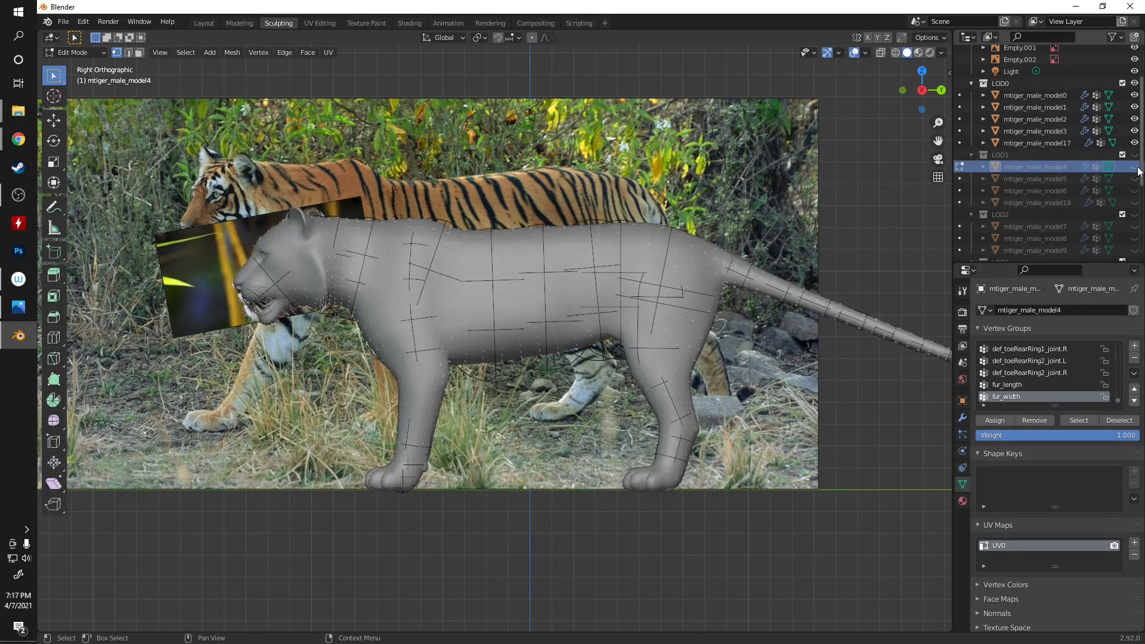
- In Object Mode, duplicate mtiger_male_model0 in place and move the copy into the LOD2 collection
{"action": "left_click", "coordinate": [71, 53]}
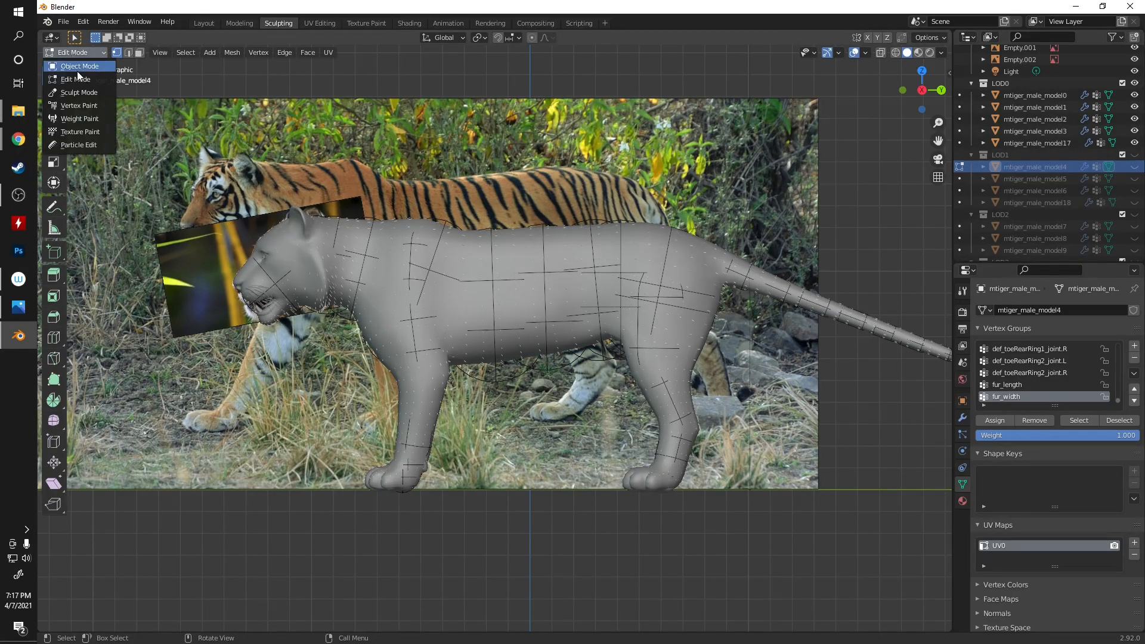
{"action": "left_click", "coordinate": [77, 66]}
{"action": "left_click", "coordinate": [454, 206]}
{"action": "left_click", "coordinate": [464, 241]}
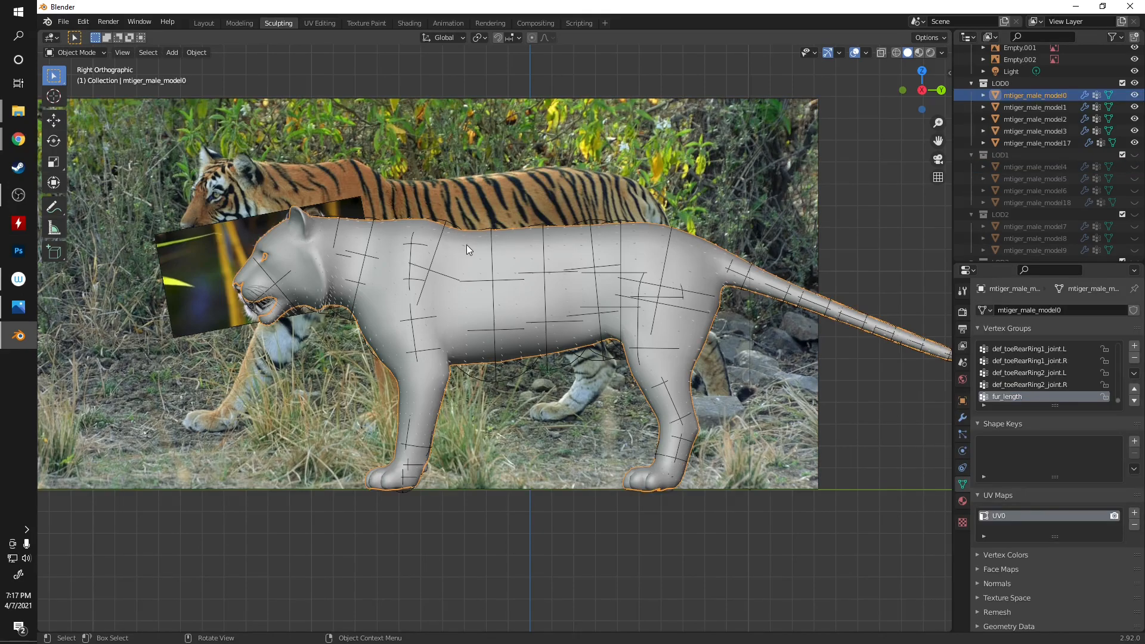
{"action": "key", "text": "shift+d"}
{"action": "right_click", "coordinate": [393, 163]}
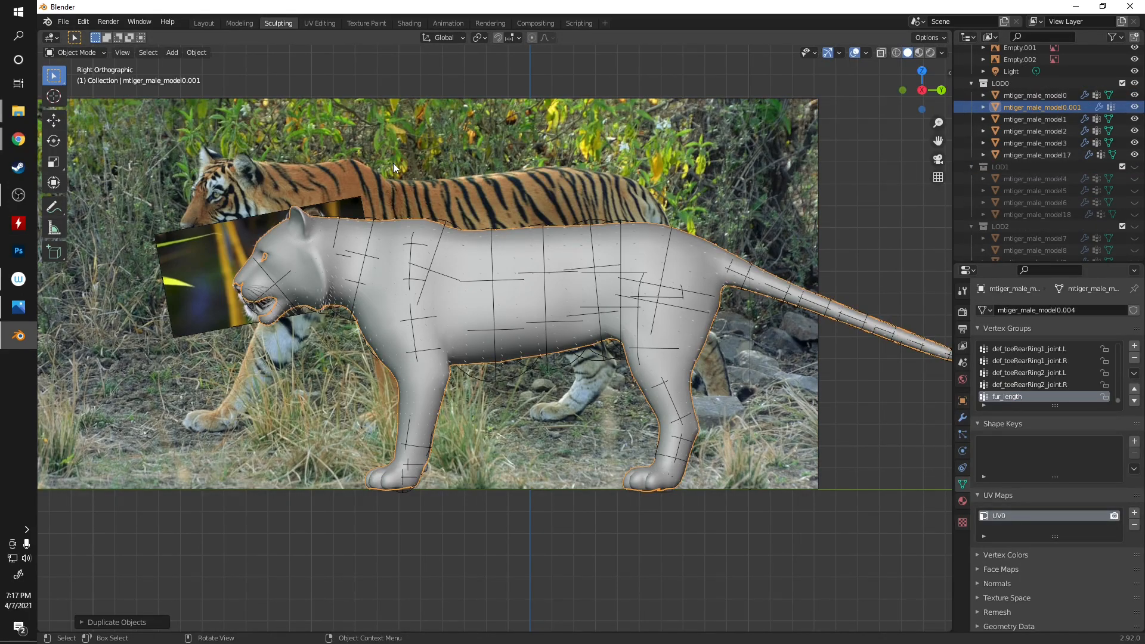
{"action": "left_click_drag", "start_coordinate": [1072, 108], "coordinate": [1039, 230]}
- Select mtiger_male_model7 in the LOD2 collection and make it visible
{"action": "scroll", "coordinate": [1040, 207], "scroll_direction": "down", "scroll_amount": 1}
{"action": "left_click", "coordinate": [1060, 218]}
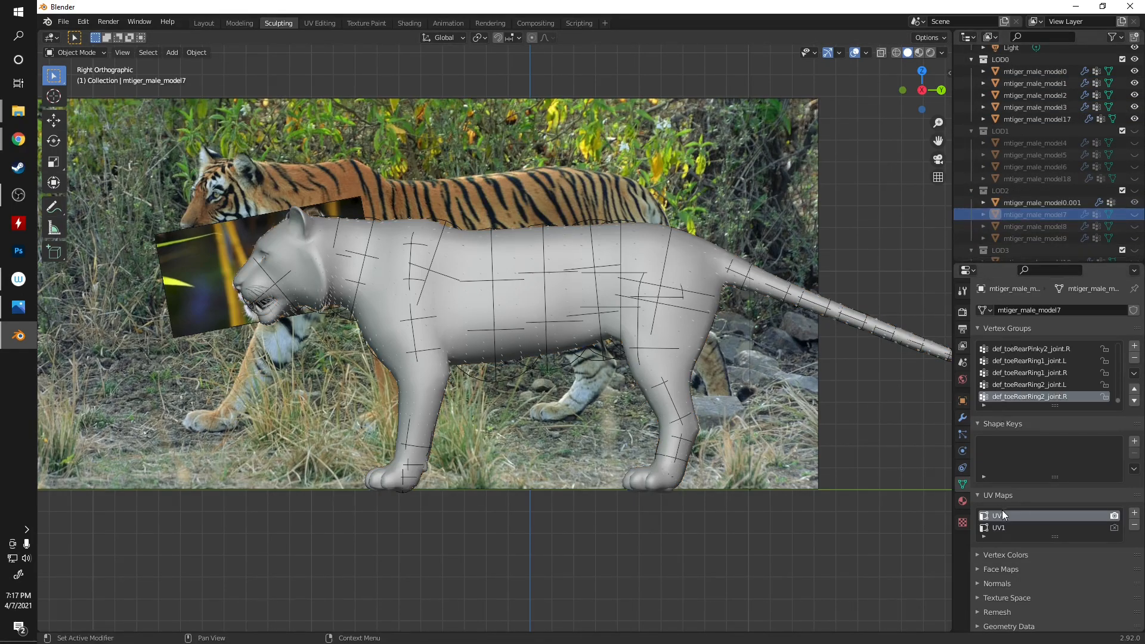
{"action": "left_click", "coordinate": [1135, 215]}
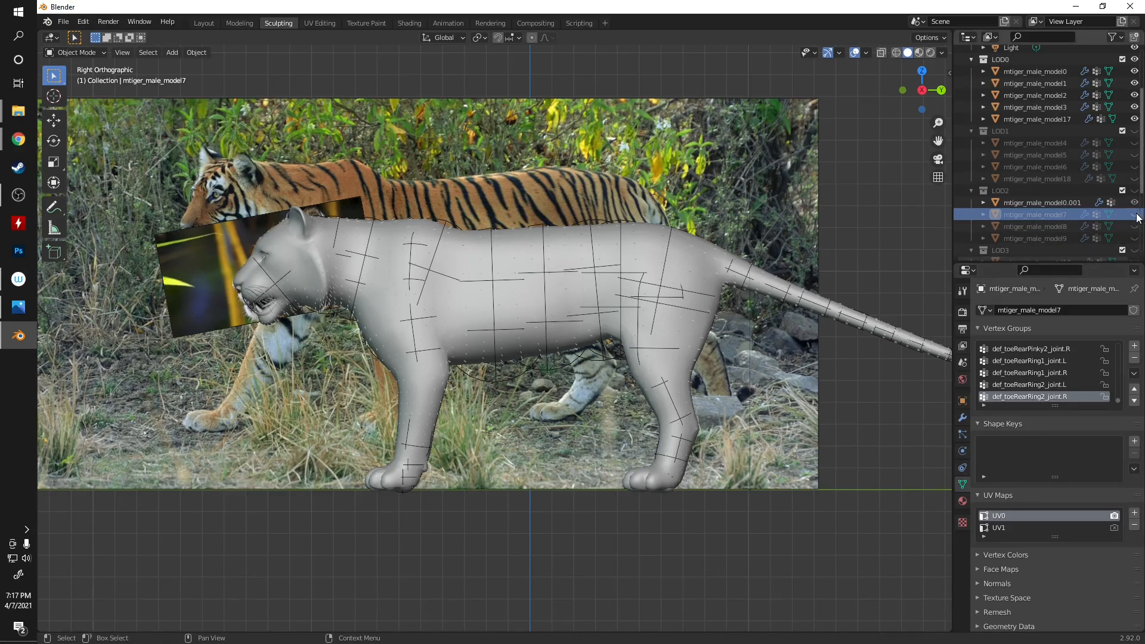
- Inspect the vertex selections of mtiger_male_model7 and mtiger_male_model0.001 in Edit Mode, returning to Object Mode after each
{"action": "left_click", "coordinate": [74, 54]}
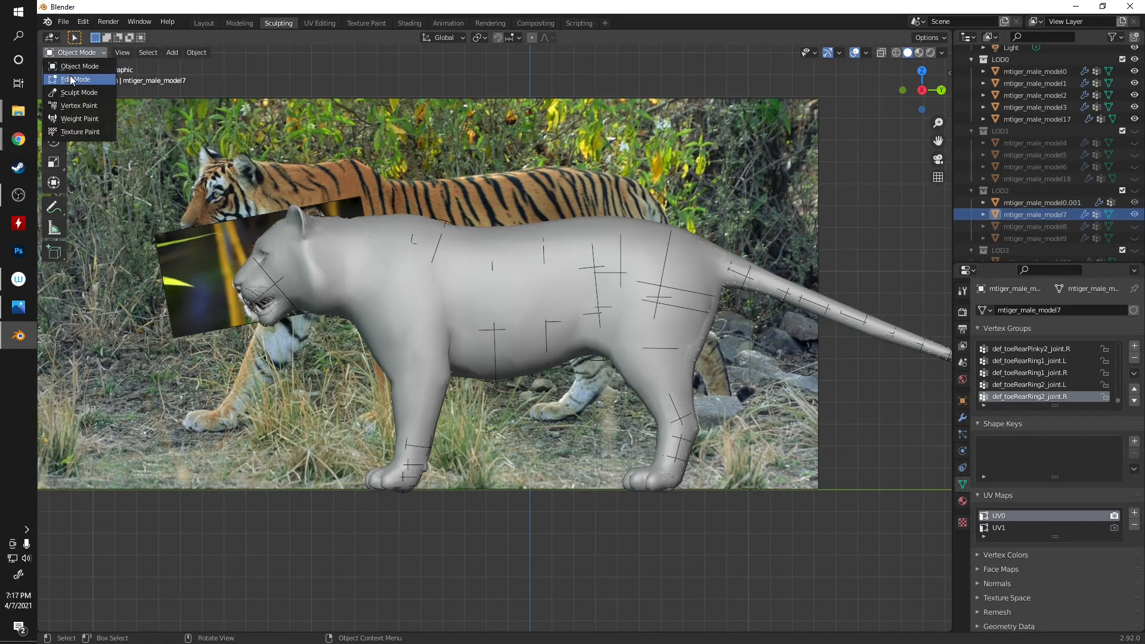
{"action": "left_click", "coordinate": [70, 75]}
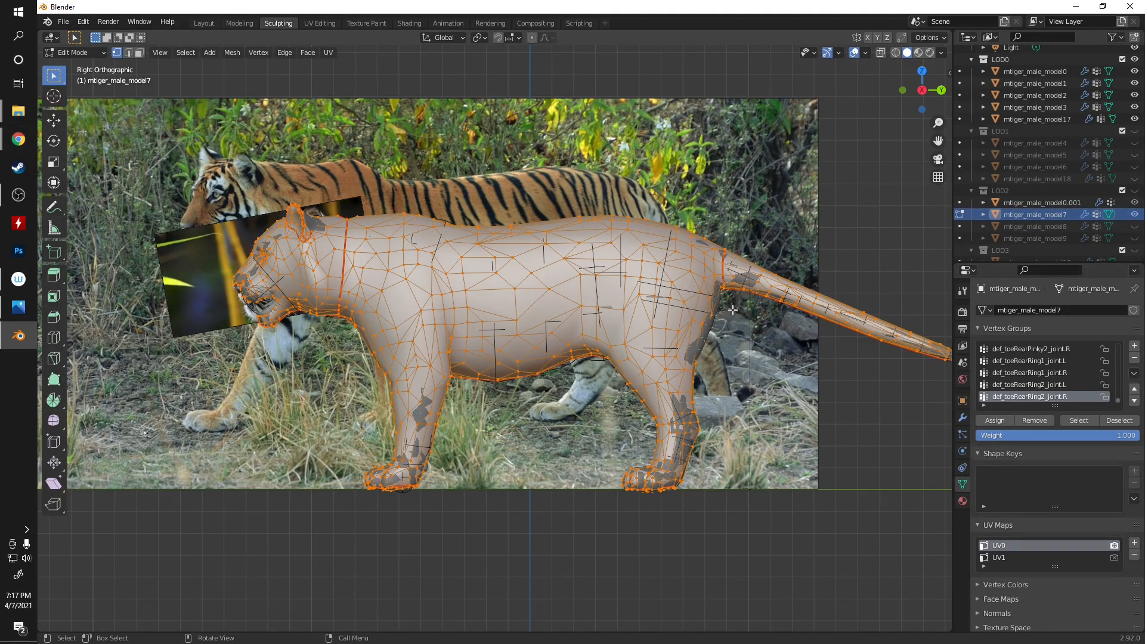
{"action": "left_click", "coordinate": [91, 53]}
{"action": "left_click", "coordinate": [84, 65]}
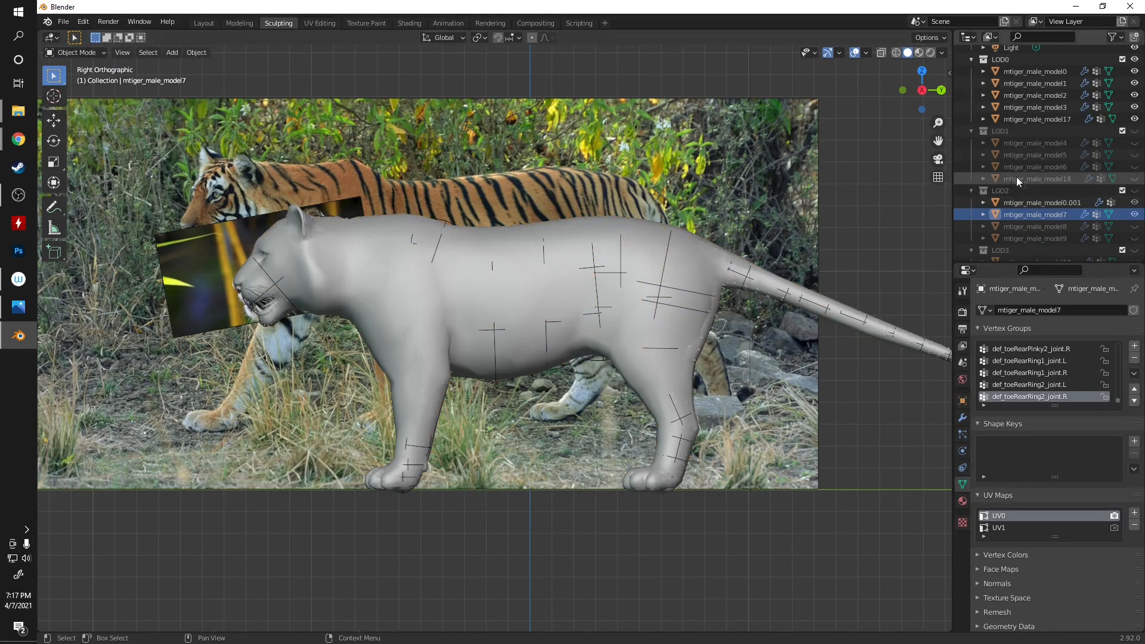
{"action": "left_click", "coordinate": [1036, 206]}
{"action": "left_click", "coordinate": [68, 52]}
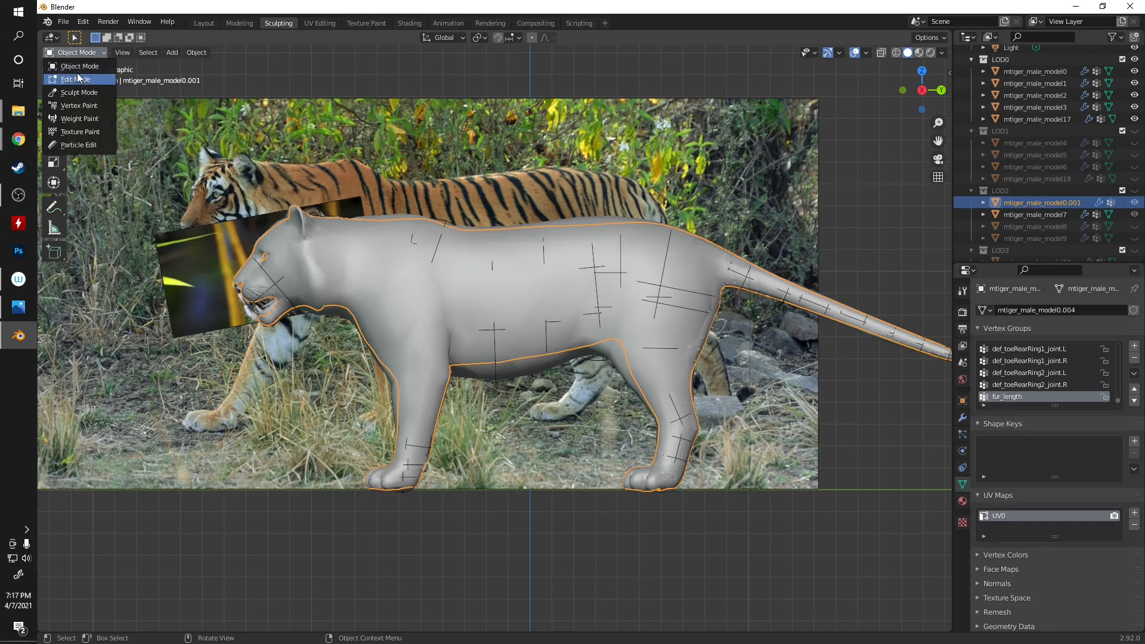
{"action": "left_click", "coordinate": [64, 52]}
{"action": "left_click", "coordinate": [76, 80]}
{"action": "left_click", "coordinate": [77, 51]}
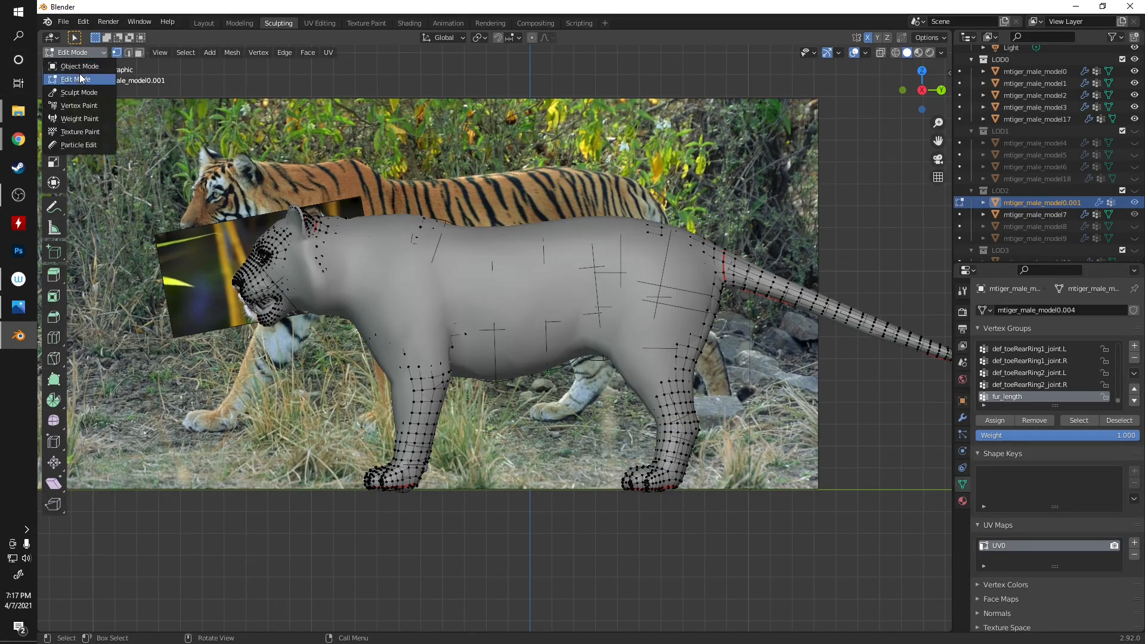
{"action": "left_click", "coordinate": [77, 67]}
- Join mtiger_male_model0.001 into mtiger_male_model7, keeping mtiger_male_model7 as the active object
{"action": "left_click", "coordinate": [1029, 216]}
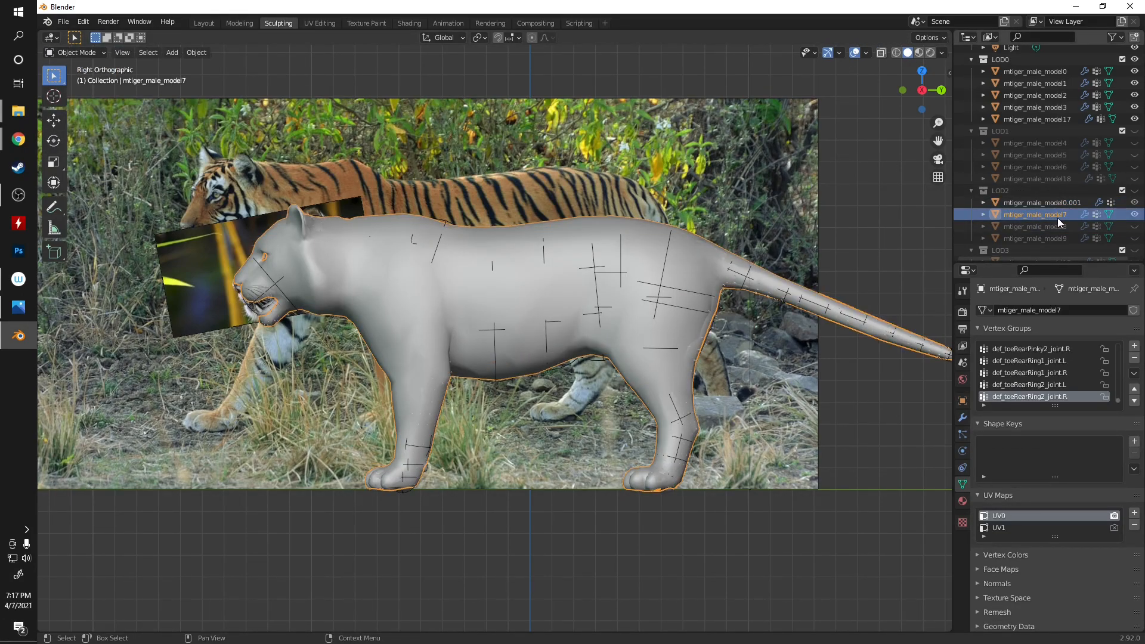
{"action": "left_click", "coordinate": [1048, 202], "text": "shift"}
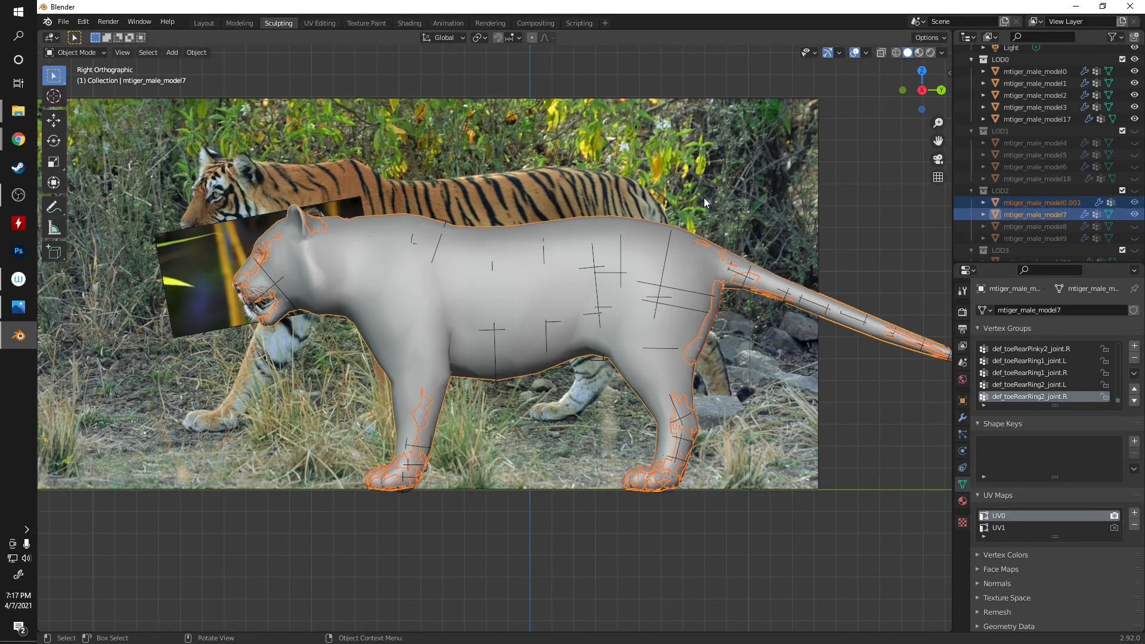
{"action": "key", "text": "ctrl+j"}
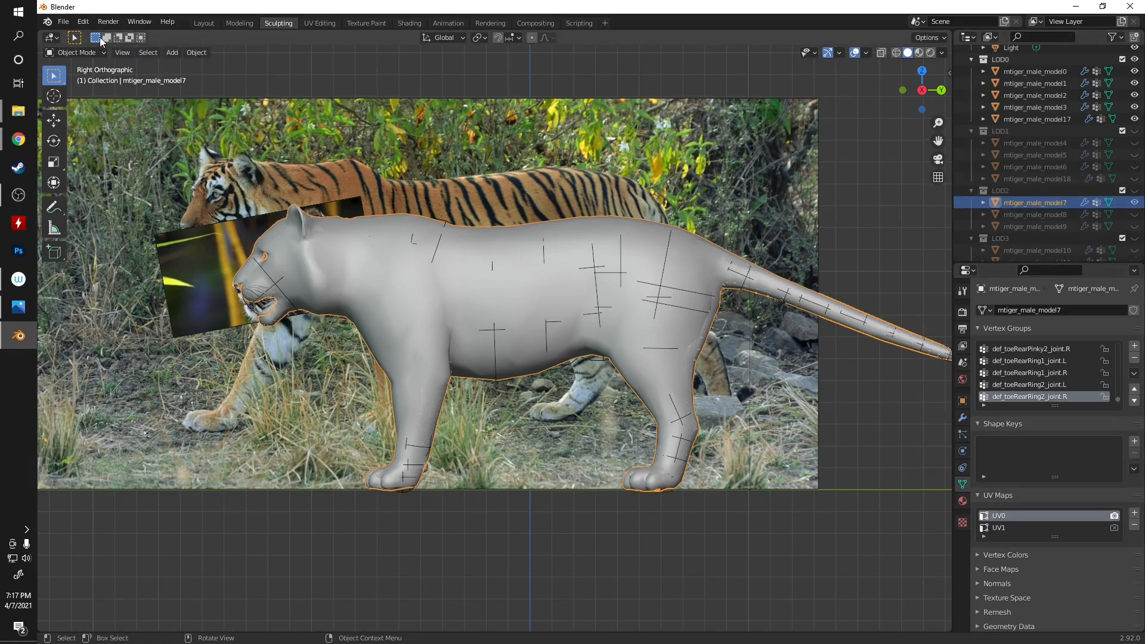
- In Edit Mode, delete the old selected vertices of mtiger_male_model7, leaving only the joined copy's mesh
{"action": "left_click", "coordinate": [87, 52]}
{"action": "left_click", "coordinate": [80, 78]}
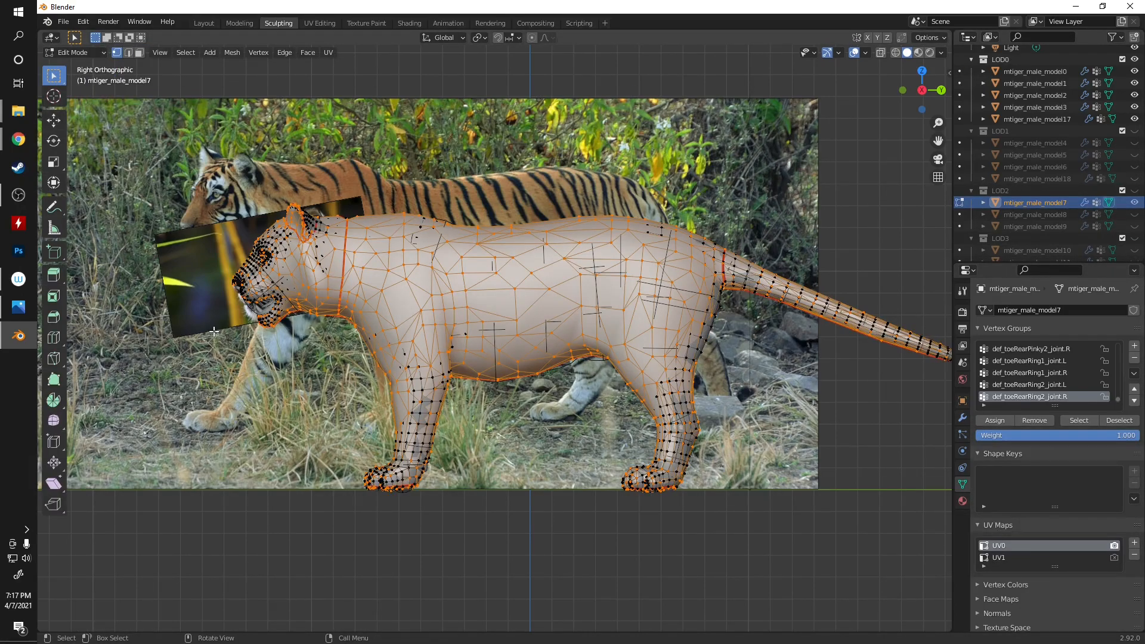
{"action": "key", "text": "x"}
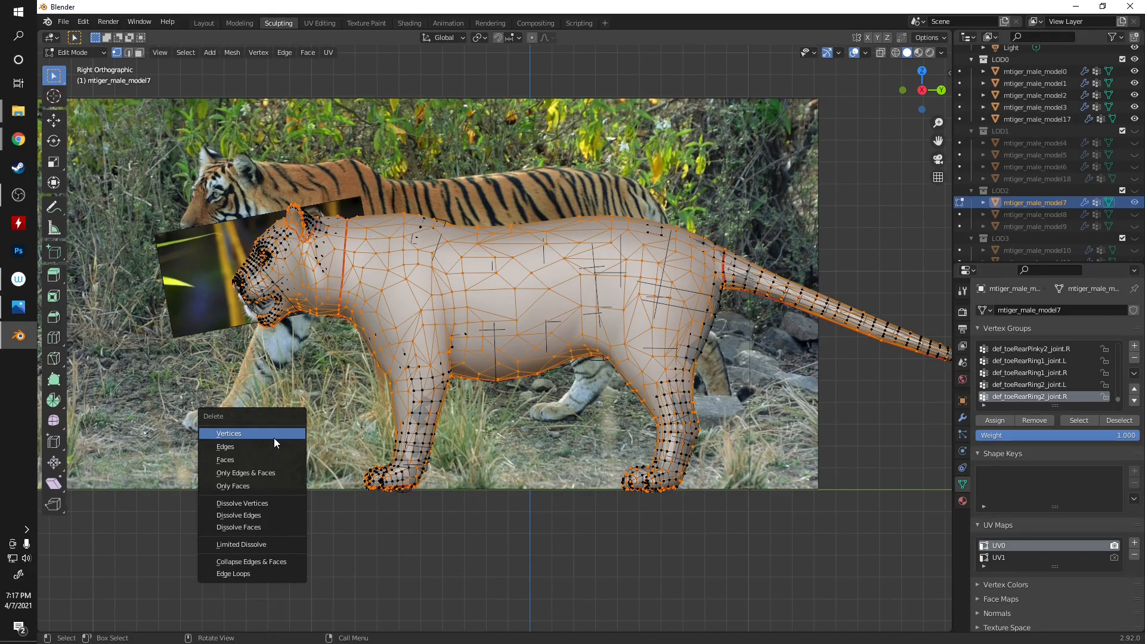
{"action": "left_click", "coordinate": [274, 436]}
{"action": "scroll", "coordinate": [611, 297], "scroll_direction": "down", "scroll_amount": 2}
{"action": "scroll", "coordinate": [611, 296], "scroll_direction": "up", "scroll_amount": 1}
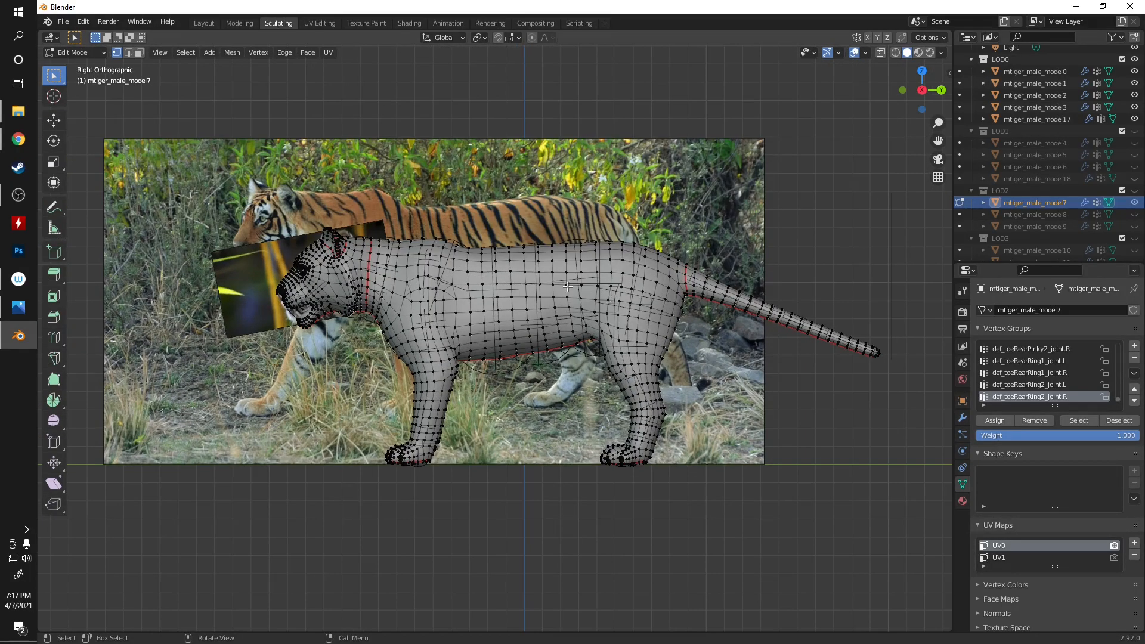
- Hide mtiger_male_model7 and return to Object Mode with mtiger_male_model0 as the active object
{"action": "scroll", "coordinate": [1035, 191], "scroll_direction": "down", "scroll_amount": 3}
{"action": "scroll", "coordinate": [1035, 190], "scroll_direction": "down", "scroll_amount": 2}
{"action": "scroll", "coordinate": [1047, 197], "scroll_direction": "up", "scroll_amount": 6}
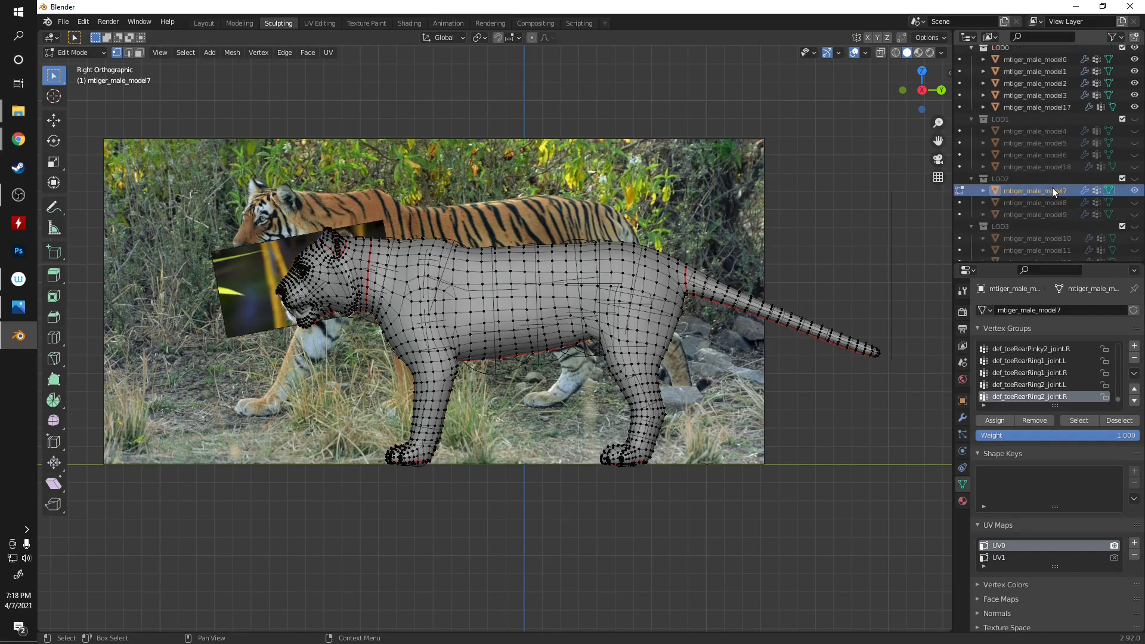
{"action": "scroll", "coordinate": [1052, 187], "scroll_direction": "down", "scroll_amount": 2}
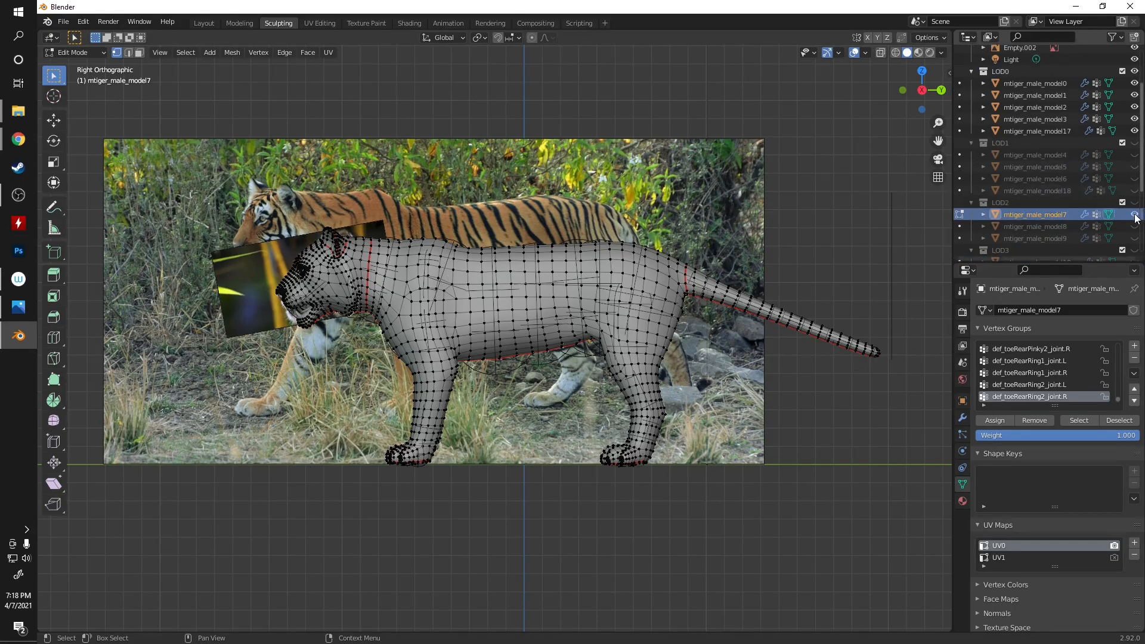
{"action": "left_click", "coordinate": [1136, 215]}
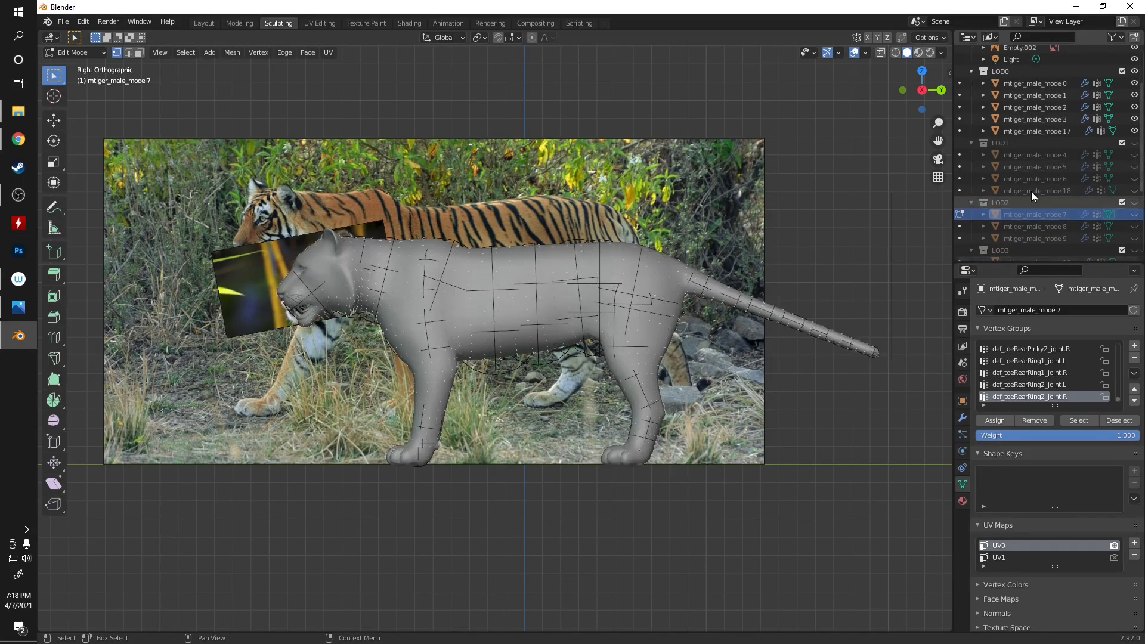
{"action": "left_click", "coordinate": [1038, 83]}
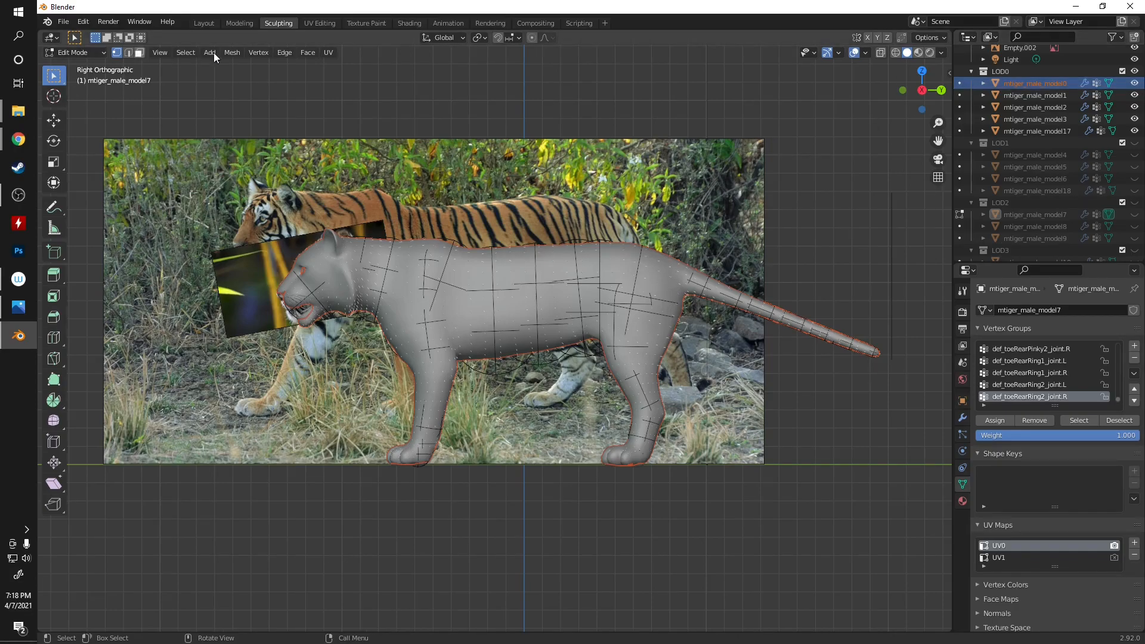
{"action": "left_click", "coordinate": [75, 52]}
{"action": "left_click", "coordinate": [80, 64]}
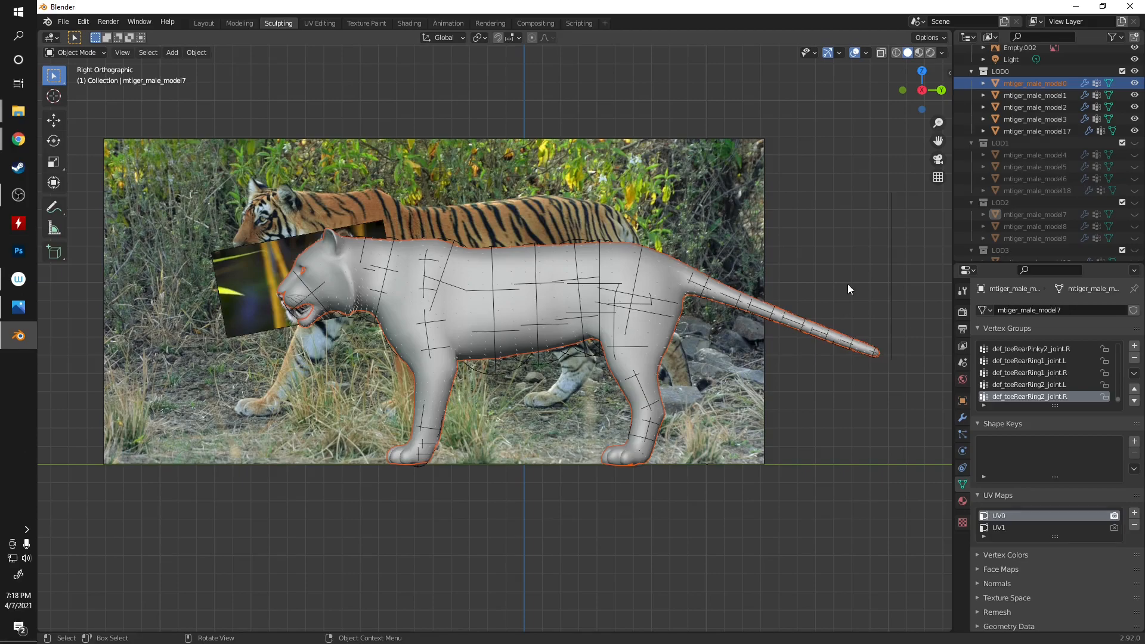
{"action": "left_click", "coordinate": [1016, 83]}
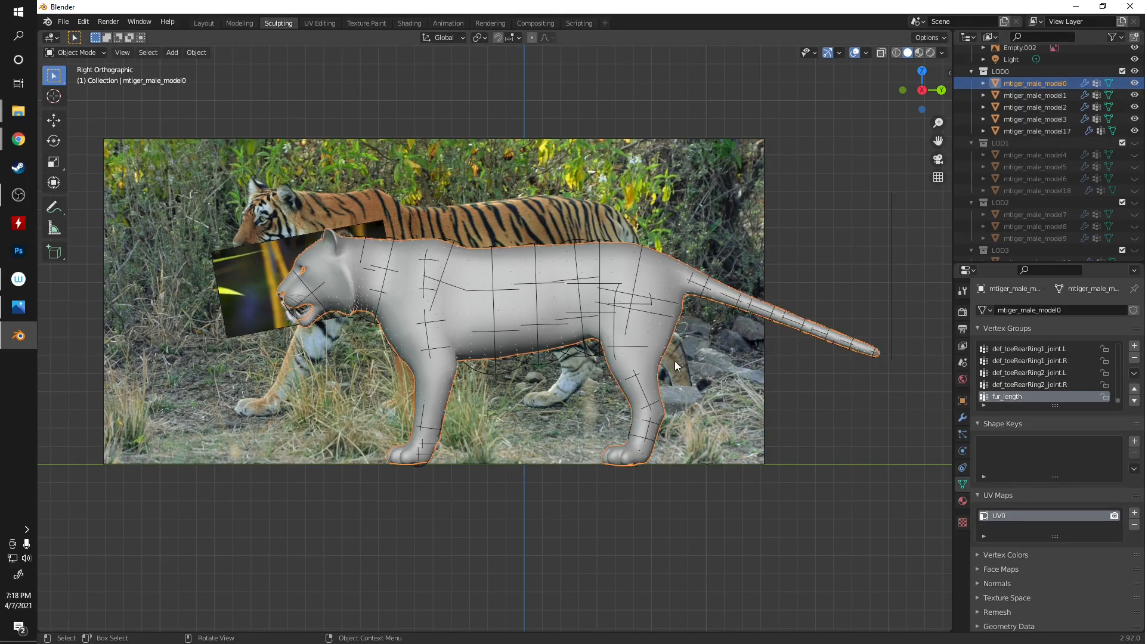
- Select everything from LOD0 through def_c_root_joint and export it as a Cobra Model, overwriting mtiger_male.mdl2 in the Male folder
{"action": "left_click", "coordinate": [1015, 71]}
{"action": "scroll", "coordinate": [1014, 199], "scroll_direction": "down", "scroll_amount": 5}
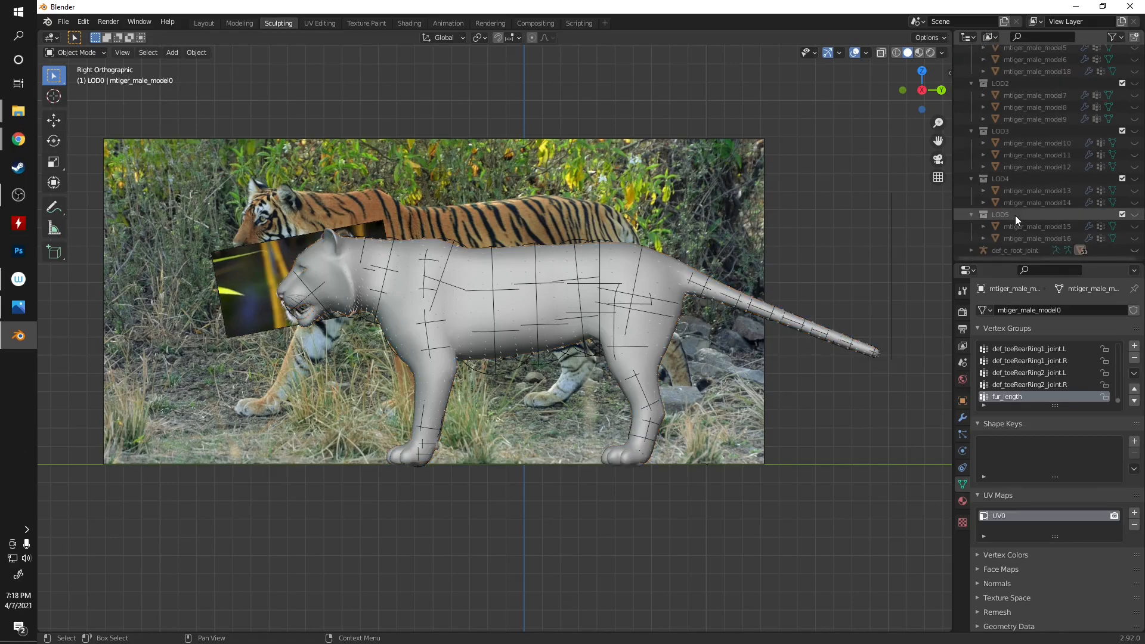
{"action": "left_click", "coordinate": [1018, 253], "text": "shift"}
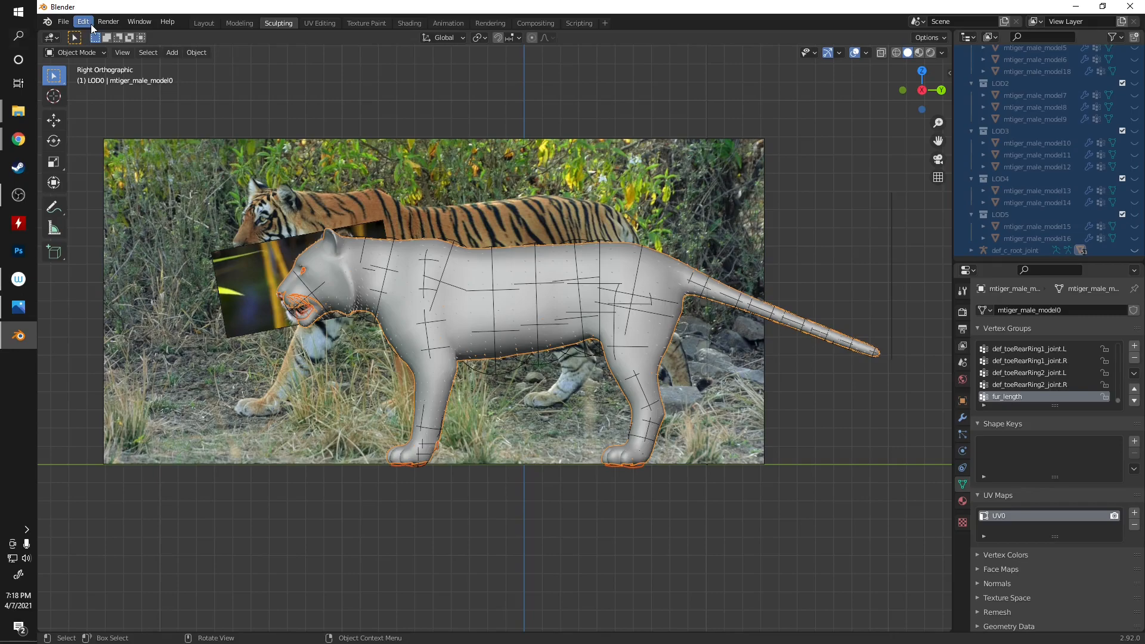
{"action": "left_click", "coordinate": [63, 21]}
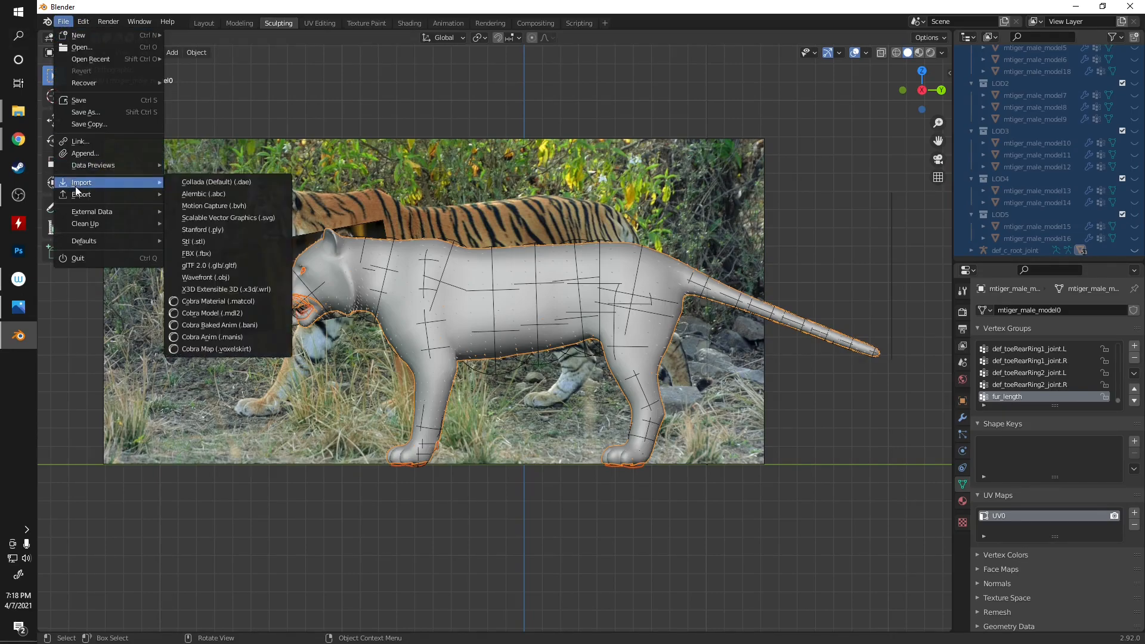
{"action": "mouse_move", "coordinate": [85, 195]}
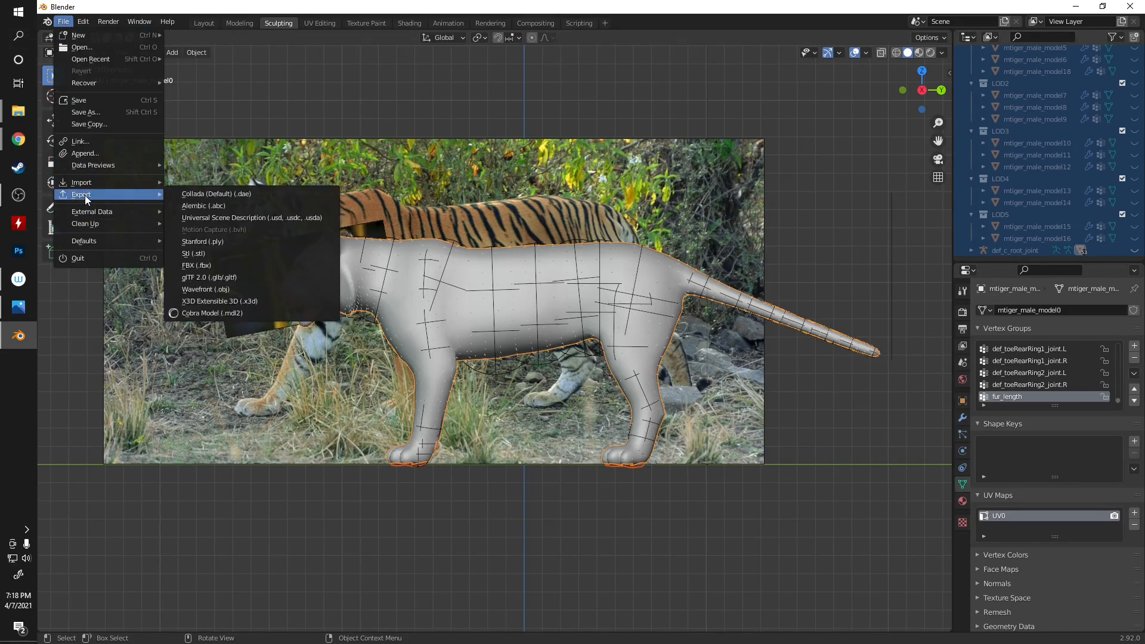
{"action": "left_click", "coordinate": [209, 312]}
{"action": "left_click", "coordinate": [476, 255]}
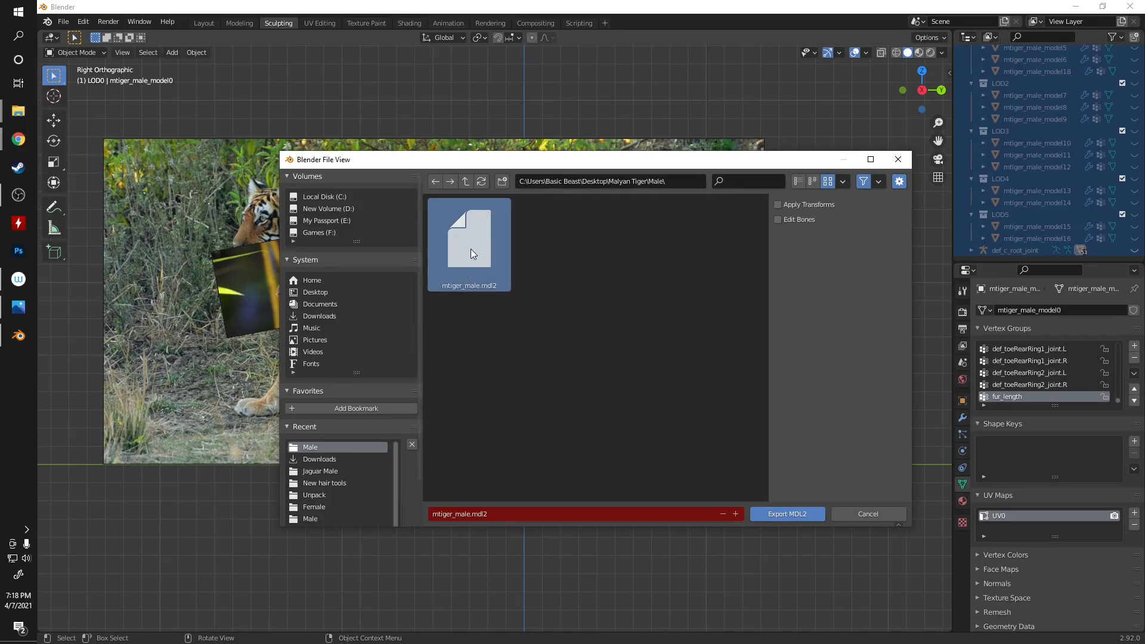
{"action": "left_click", "coordinate": [779, 514]}
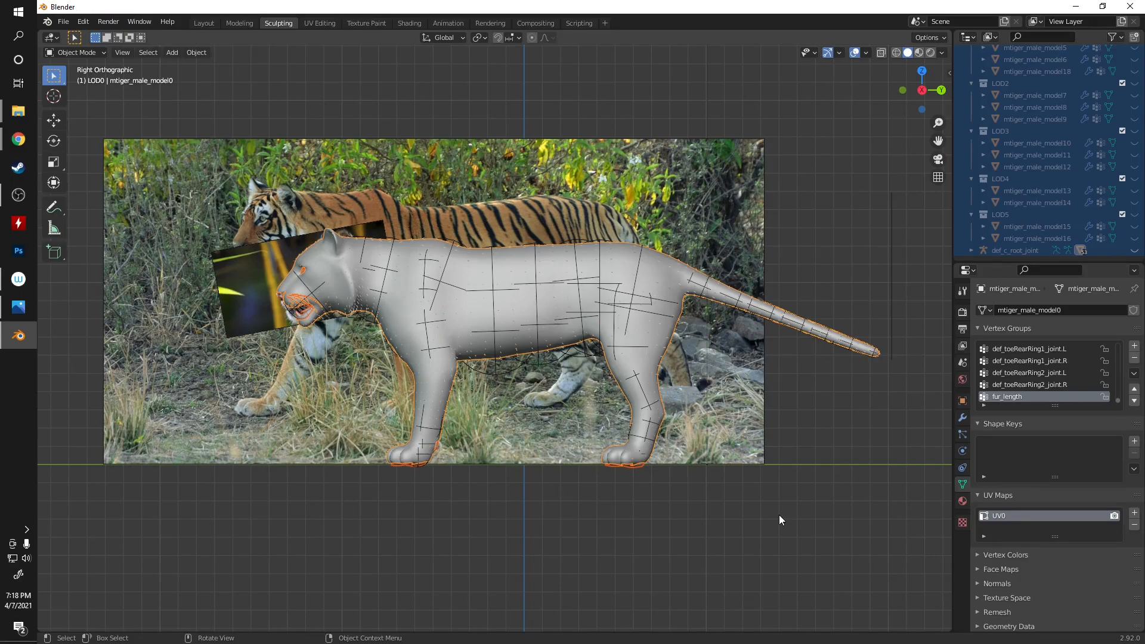
- Minimize Blender, launch ovl_tool_gui.py from the cobra-tools-master folder and dismiss the Python version message
{"action": "left_click", "coordinate": [1076, 6]}
{"action": "left_click", "coordinate": [387, 596]}
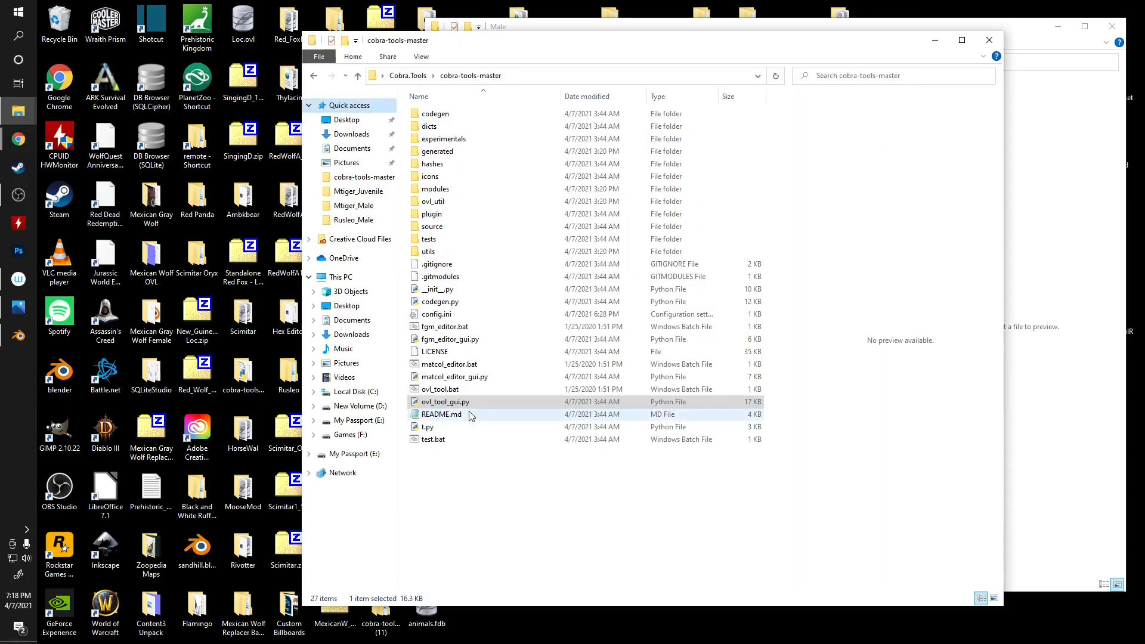
{"action": "double_click", "coordinate": [477, 402]}
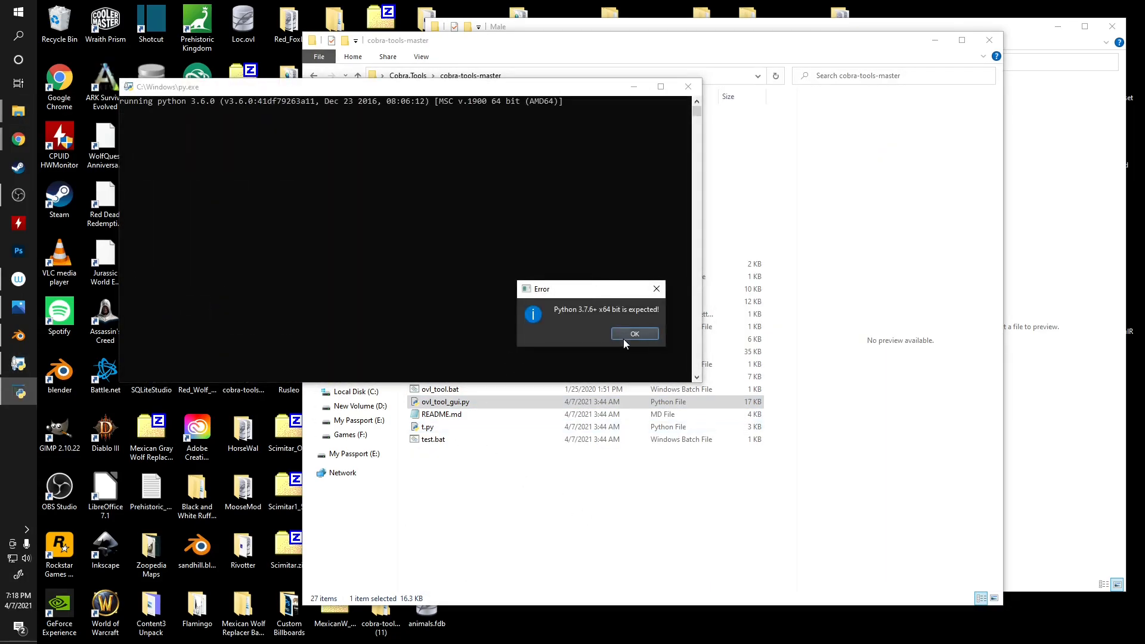
{"action": "left_click", "coordinate": [631, 334]}
- Load Mtiger_Male.ovl from the Maltiger mod's Mtiger_Male folder into the OVL Archive Editor
{"action": "left_click", "coordinate": [365, 150]}
{"action": "left_click", "coordinate": [382, 173]}
{"action": "left_click", "coordinate": [539, 235]}
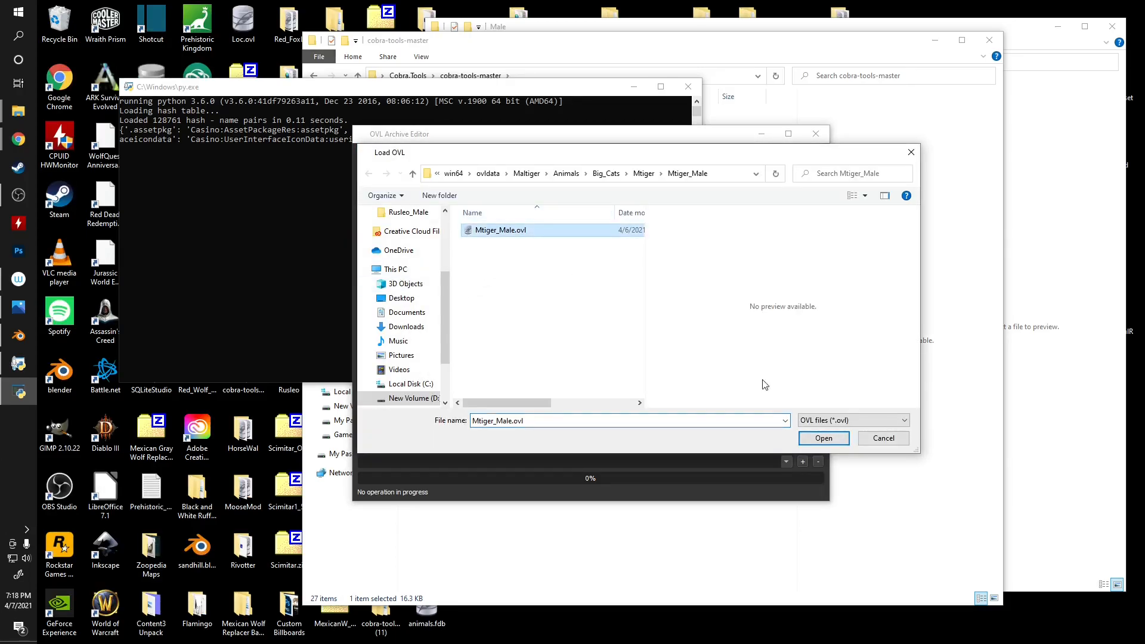
{"action": "left_click", "coordinate": [822, 437]}
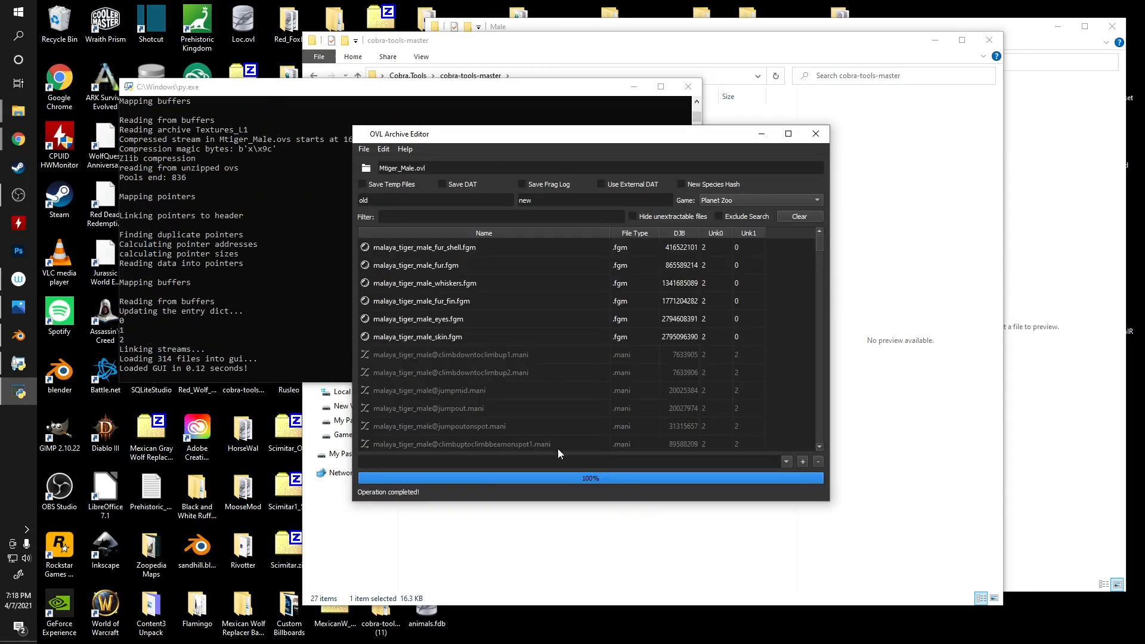
- Inject mtiger_male.mdl2 from the Malyan Tiger Male export folder into the loaded OVL archive
{"action": "left_click", "coordinate": [1057, 179]}
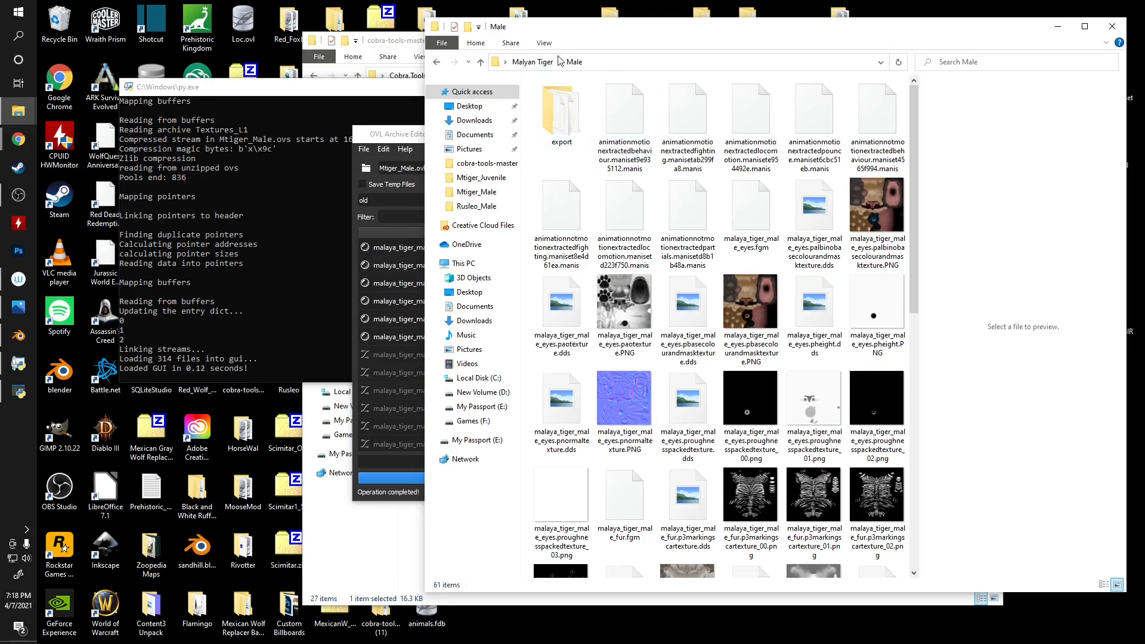
{"action": "double_click", "coordinate": [562, 120]}
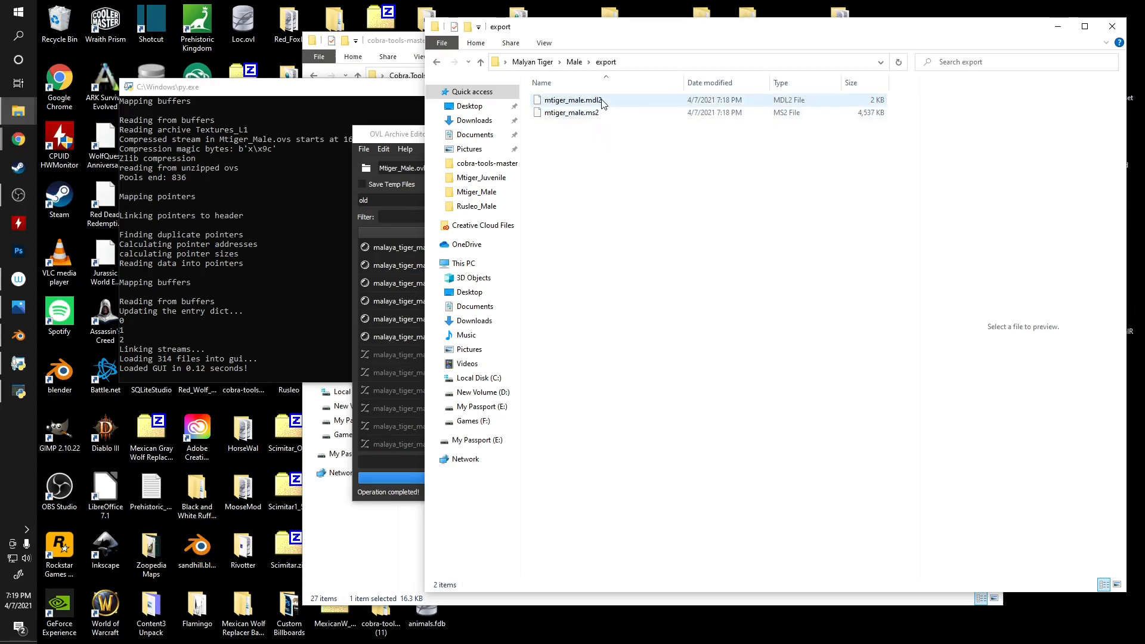
{"action": "left_click_drag", "start_coordinate": [601, 102], "coordinate": [395, 323]}
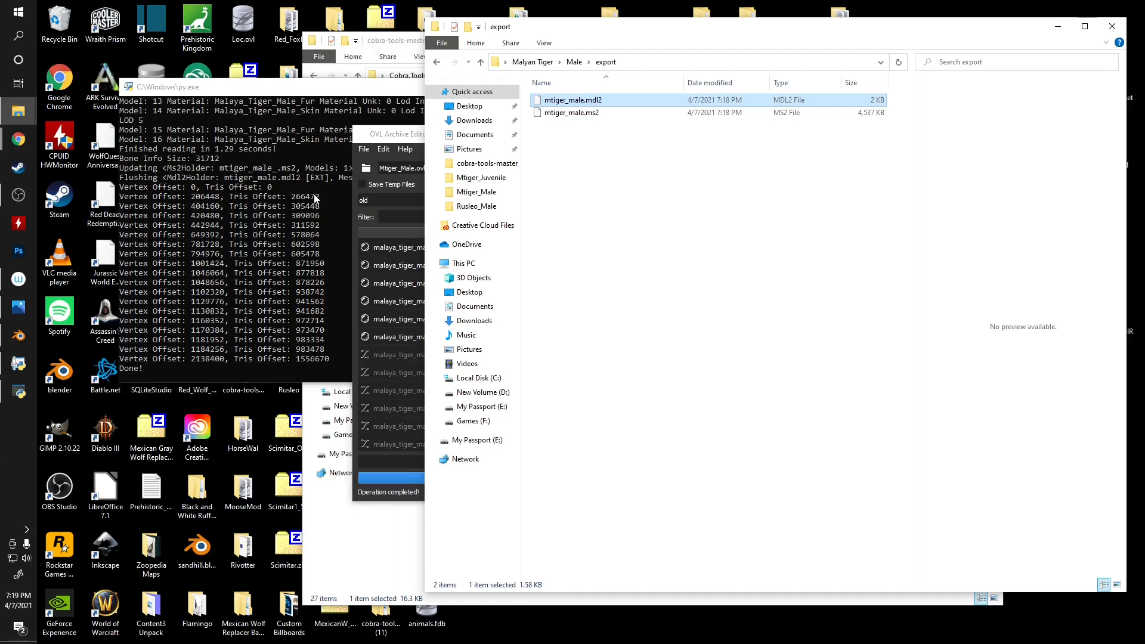
- Start saving the modified OVL archive and browse to Planet Zoo's win64 ovldata folder
{"action": "left_click", "coordinate": [385, 135]}
{"action": "left_click", "coordinate": [364, 149]}
{"action": "left_click", "coordinate": [380, 189]}
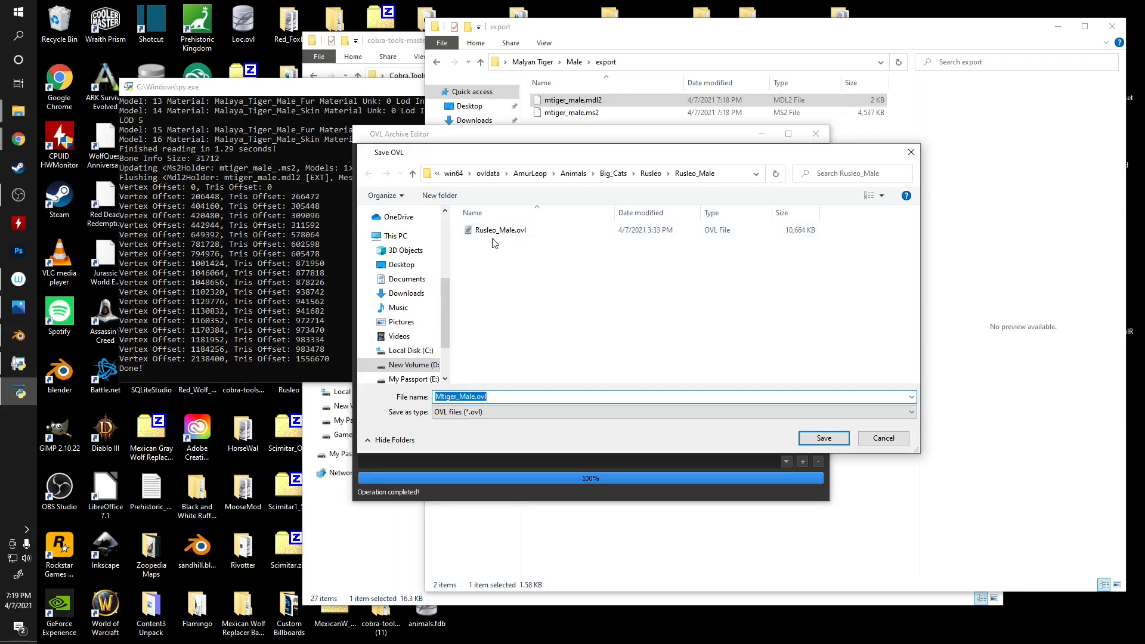
{"action": "left_click", "coordinate": [481, 173]}
{"action": "scroll", "coordinate": [514, 316], "scroll_direction": "down", "scroll_amount": 3}
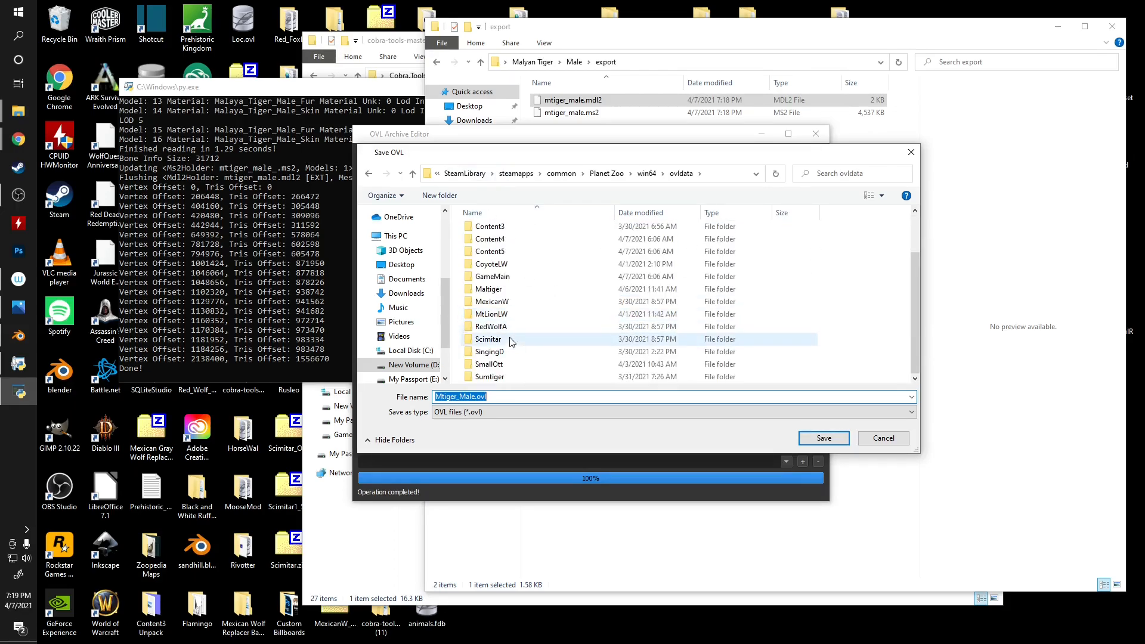
- Save the archive over Mtiger_Male.ovl in Maltiger > Animals > Big_Cats > Mtiger > Mtiger_Male
{"action": "double_click", "coordinate": [491, 290]}
{"action": "left_click", "coordinate": [494, 233]}
{"action": "double_click", "coordinate": [494, 232]}
{"action": "double_click", "coordinate": [500, 232]}
{"action": "double_click", "coordinate": [500, 232]}
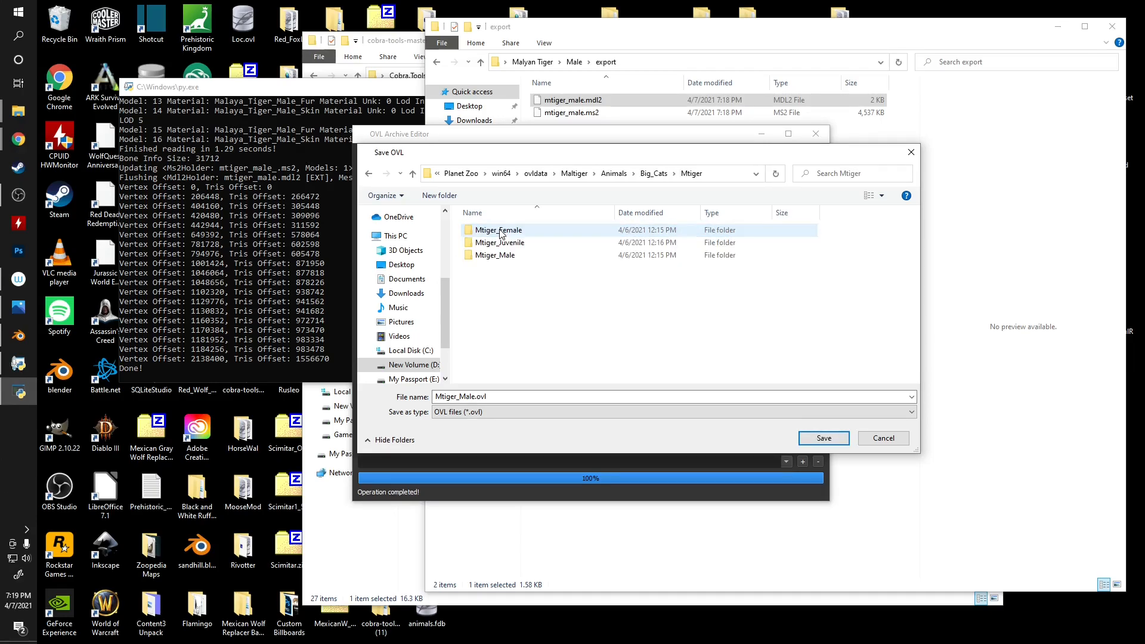
{"action": "double_click", "coordinate": [511, 256]}
{"action": "left_click", "coordinate": [508, 231]}
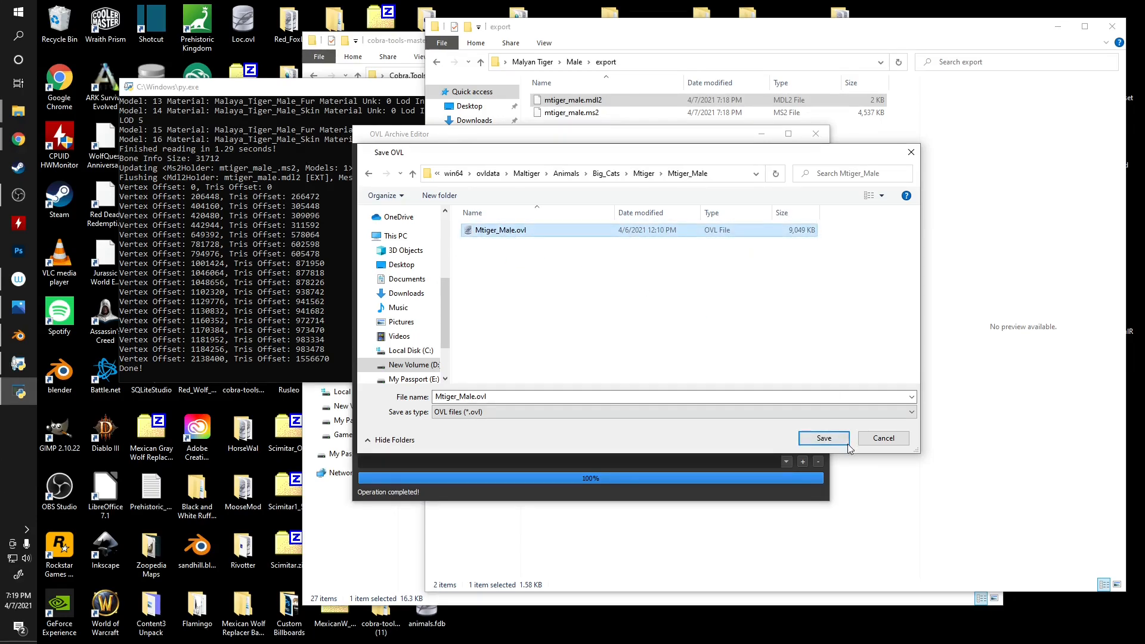
{"action": "left_click", "coordinate": [824, 438]}
{"action": "left_click", "coordinate": [624, 327]}
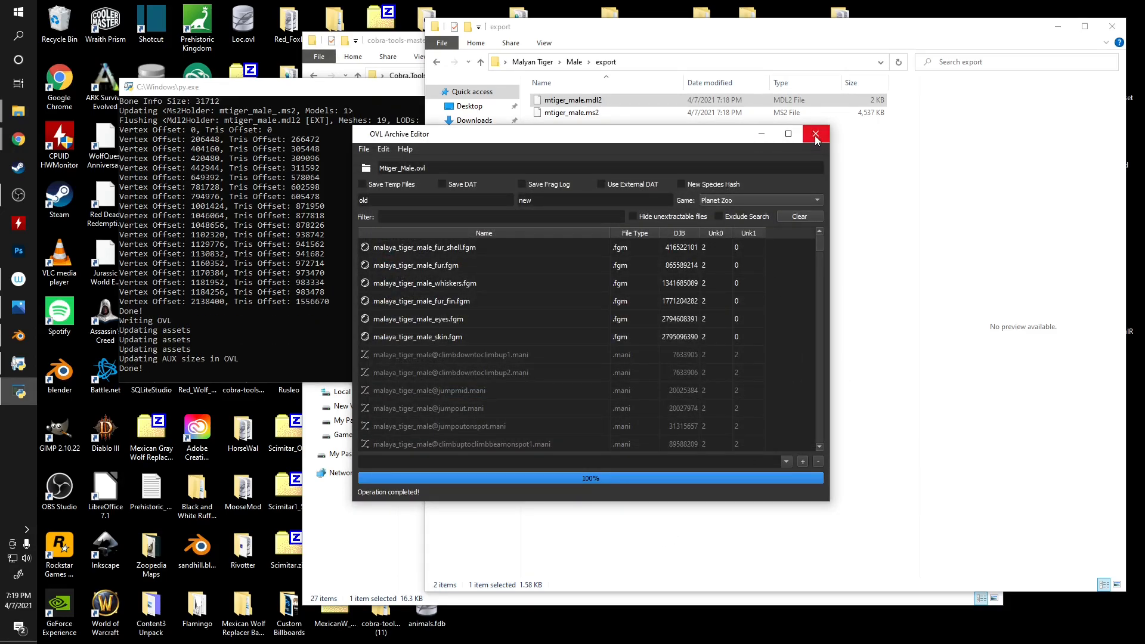
- Close the OVL Archive Editor, then launch Planet Zoo and load the test zoo
{"action": "left_click", "coordinate": [816, 135]}
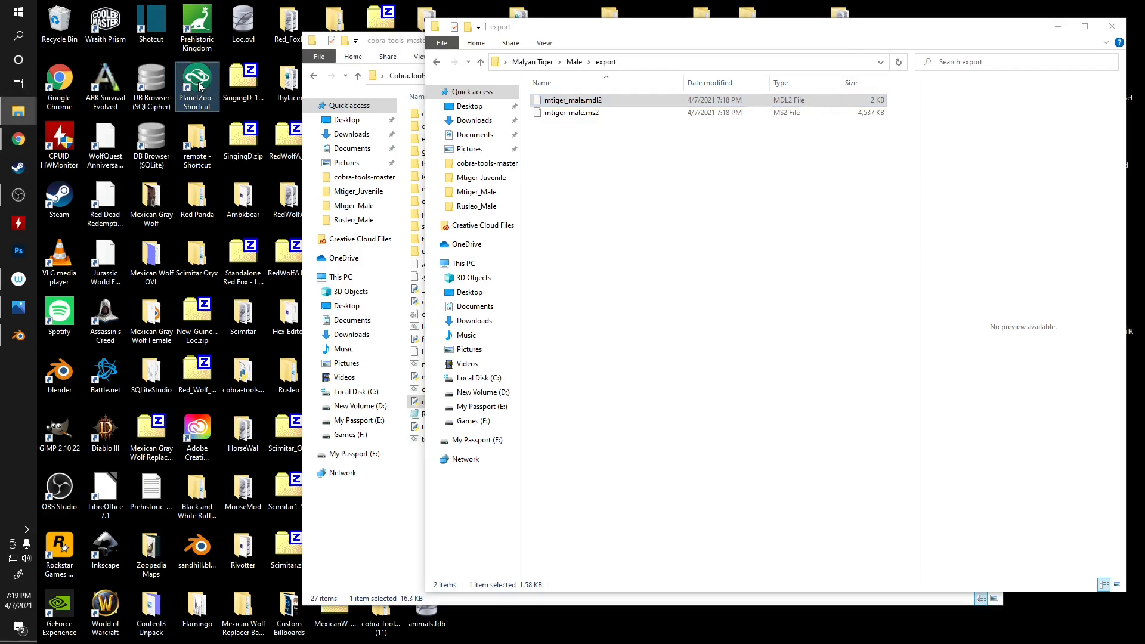
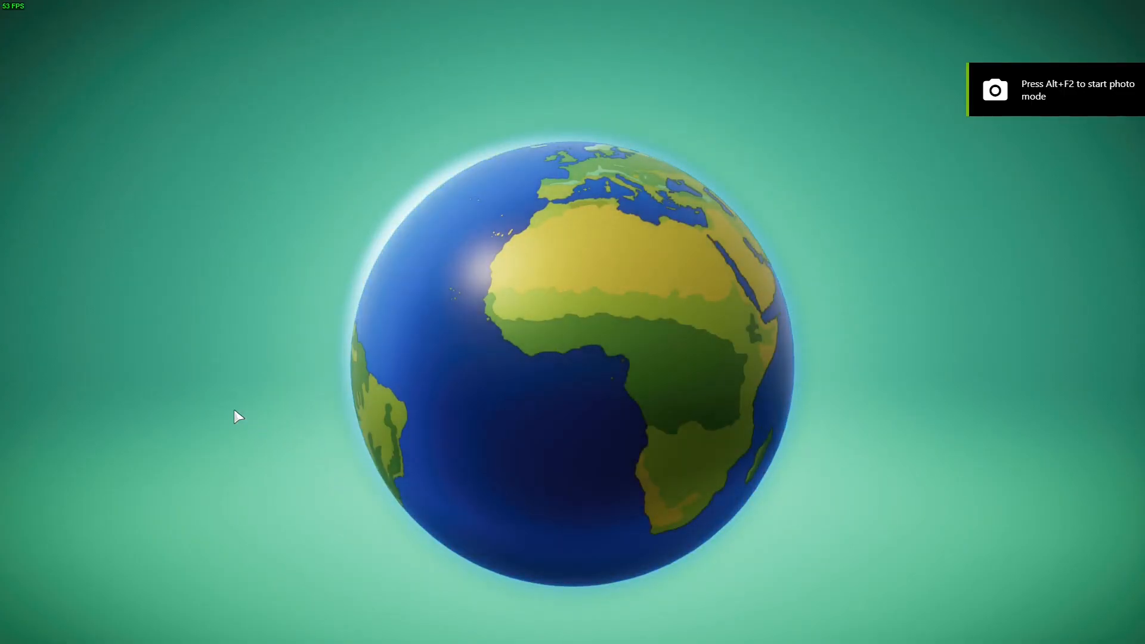
{"action": "left_click", "coordinate": [70, 255]}
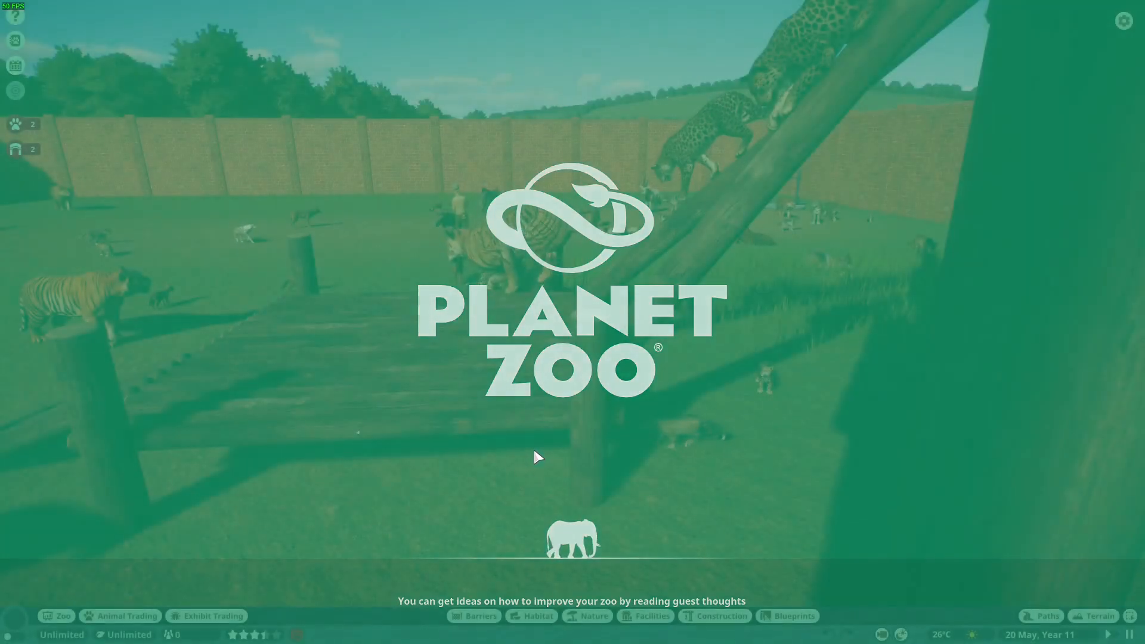
- Pause the simulation and approach the tiger standing behind the wooden climbing platform
{"action": "key", "text": "space"}
{"action": "key", "text": "a"}
{"action": "middle_click_drag", "start_coordinate": [488, 372], "coordinate": [466, 382]}
{"action": "key", "text": "w"}
{"action": "key", "text": "s"}
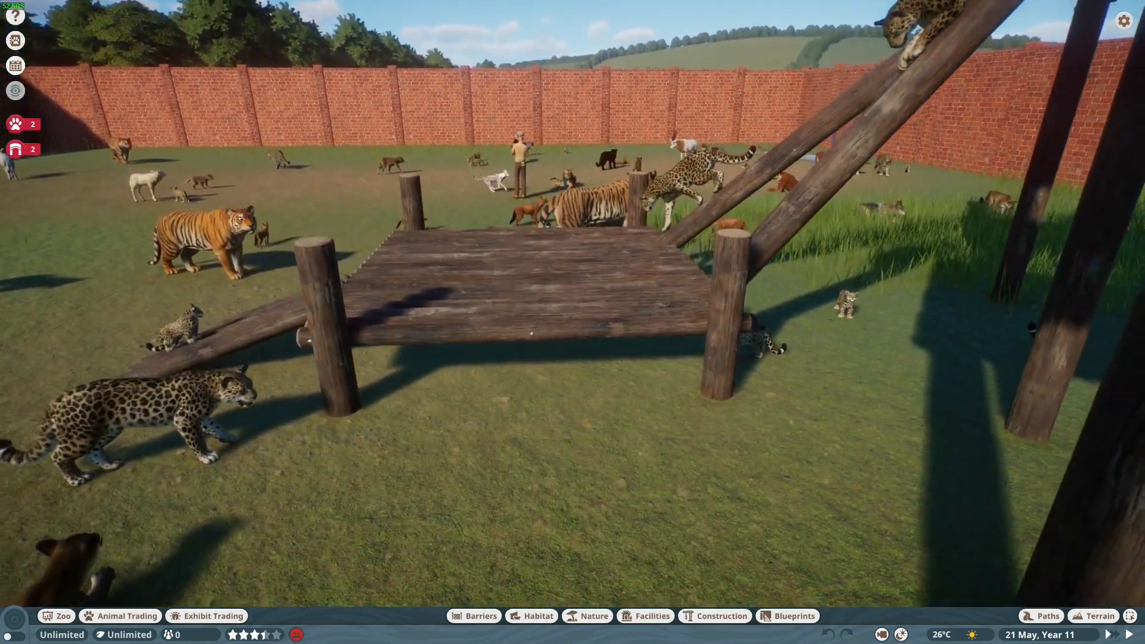
{"action": "key", "text": "w"}
{"action": "key", "text": "s"}
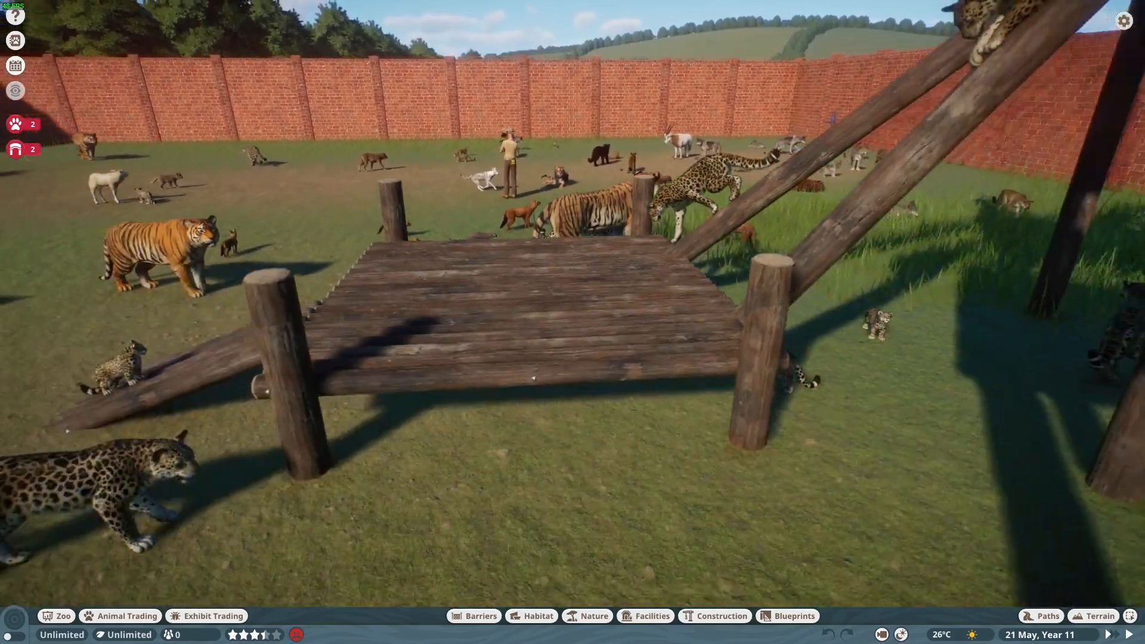
{"action": "key", "text": "w"}
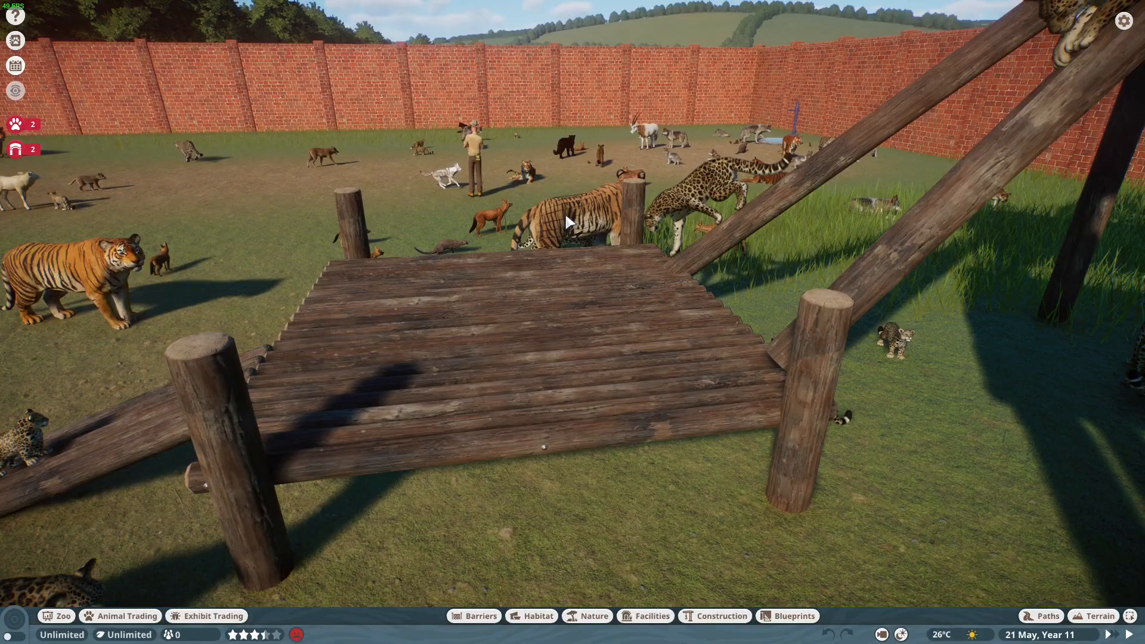
- Select the male Malayan Tiger beside the platform and examine its model up close and from a distance
{"action": "left_click", "coordinate": [566, 216]}
{"action": "key", "text": "w"}
{"action": "middle_click_drag", "start_coordinate": [452, 346], "coordinate": [352, 320]}
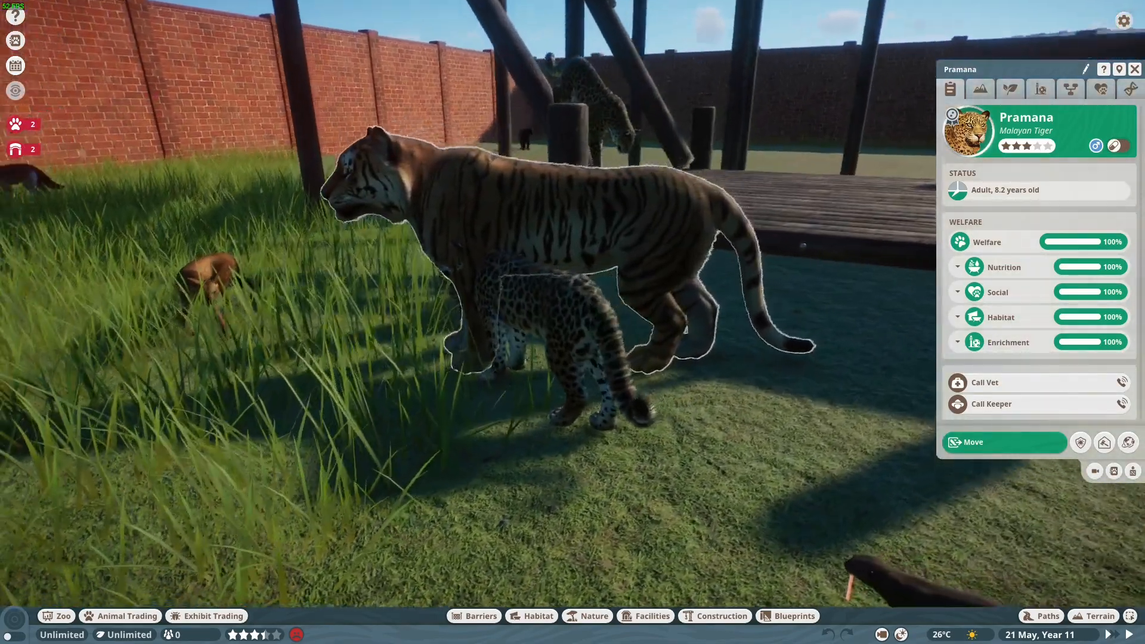
{"action": "key", "text": "a"}
{"action": "key", "text": "w"}
{"action": "middle_click_drag", "start_coordinate": [434, 331], "coordinate": [548, 309]}
{"action": "scroll", "coordinate": [545, 299], "scroll_direction": "down", "scroll_amount": 5}
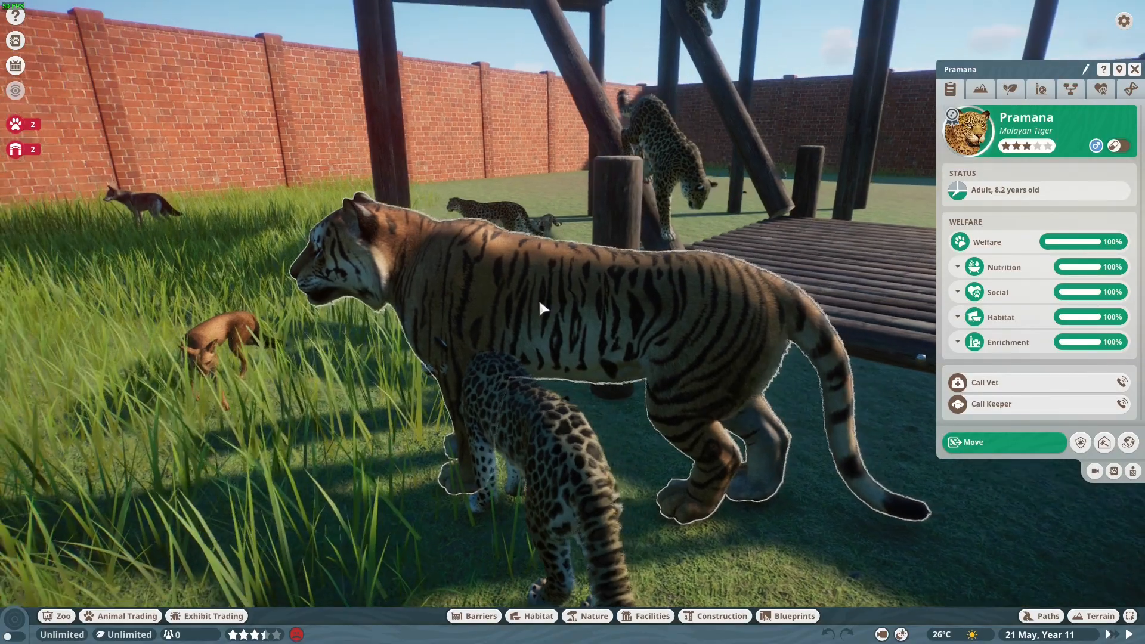
{"action": "scroll", "coordinate": [555, 301], "scroll_direction": "down", "scroll_amount": 10}
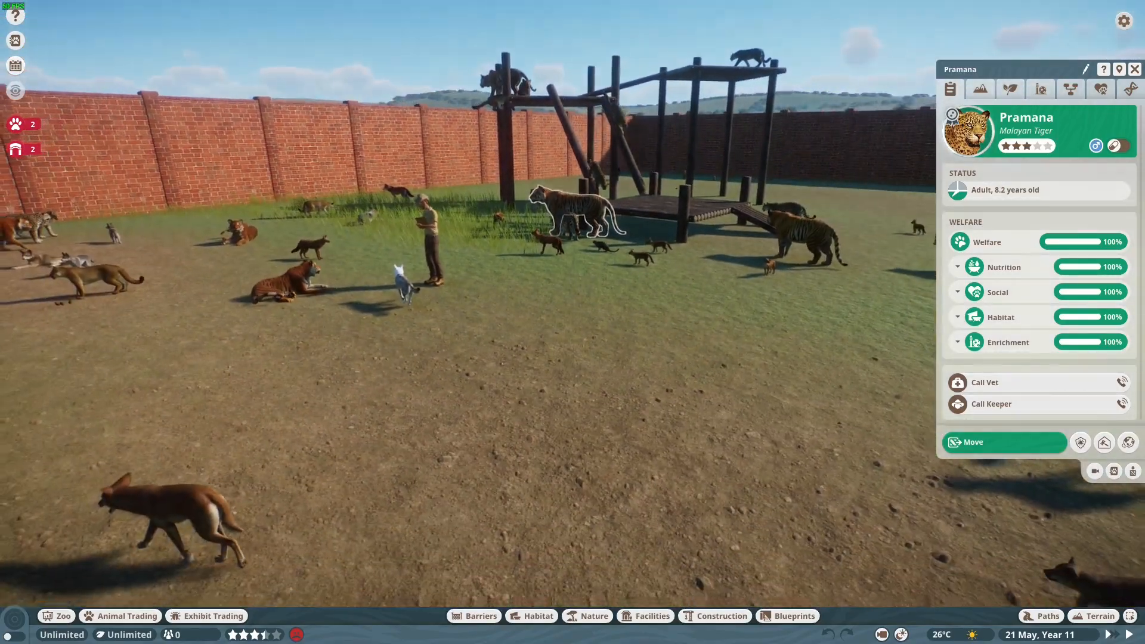
{"action": "scroll", "coordinate": [615, 257], "scroll_direction": "up", "scroll_amount": 3}
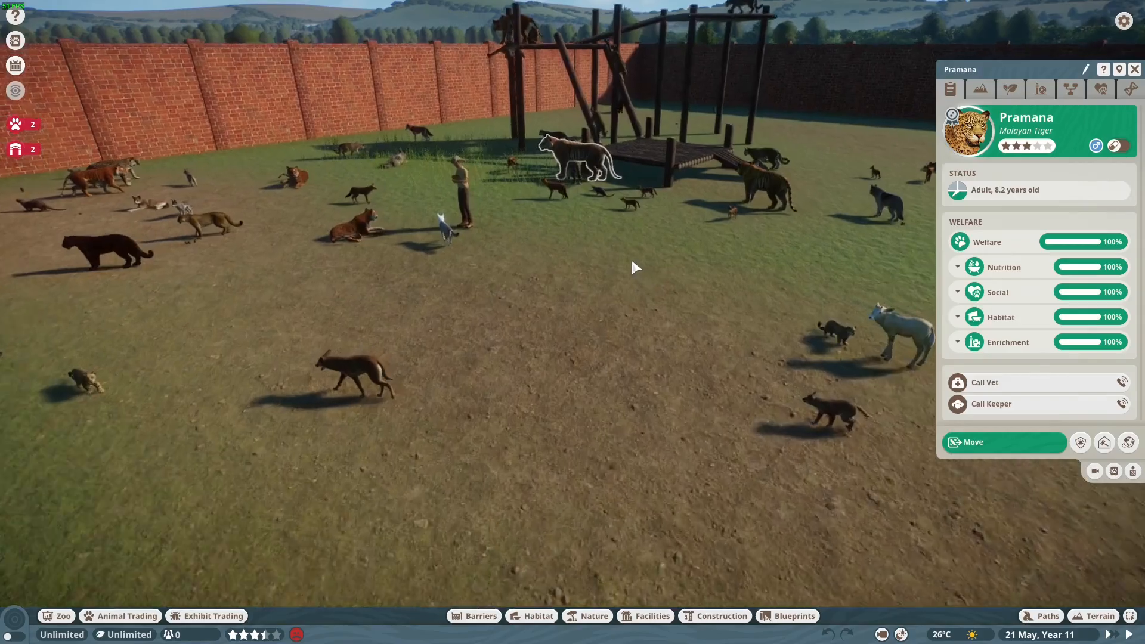
- Close the tiger's information panel and check its model without the selection outline from far away and nearby
{"action": "left_click", "coordinate": [1136, 69]}
{"action": "scroll", "coordinate": [550, 291], "scroll_direction": "up", "scroll_amount": 10}
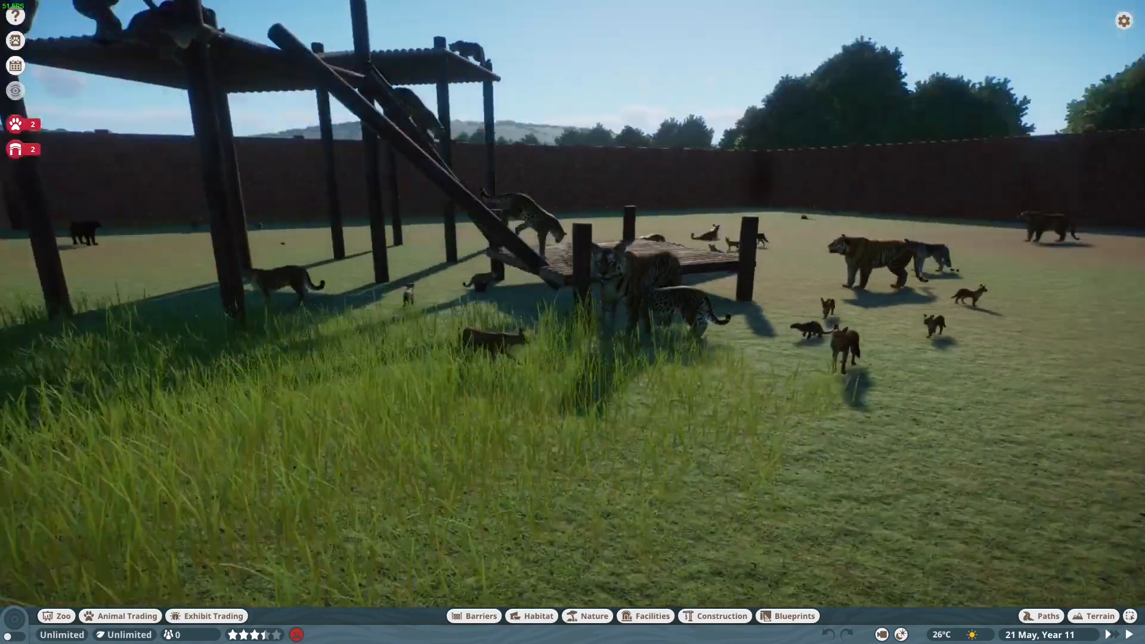
{"action": "middle_click_drag", "start_coordinate": [550, 291], "coordinate": [429, 352]}
{"action": "scroll", "coordinate": [550, 291], "scroll_direction": "down", "scroll_amount": 4}
{"action": "key", "text": "s"}
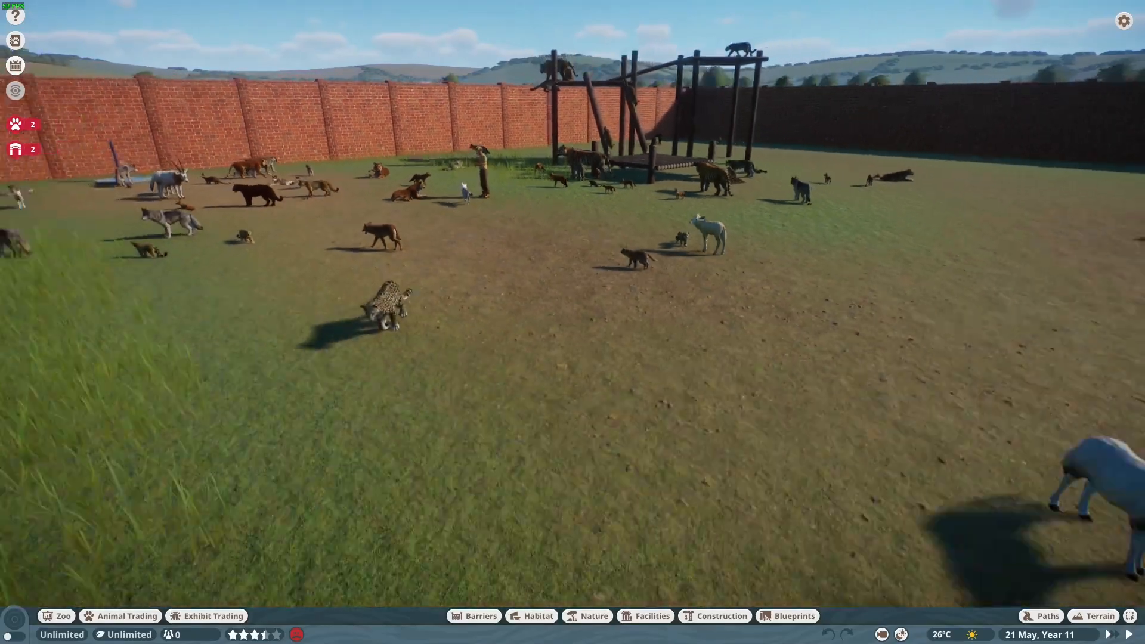
{"action": "middle_click_drag", "start_coordinate": [550, 291], "coordinate": [590, 292]}
{"action": "key", "text": "w"}
{"action": "scroll", "coordinate": [547, 276], "scroll_direction": "up", "scroll_amount": 8}
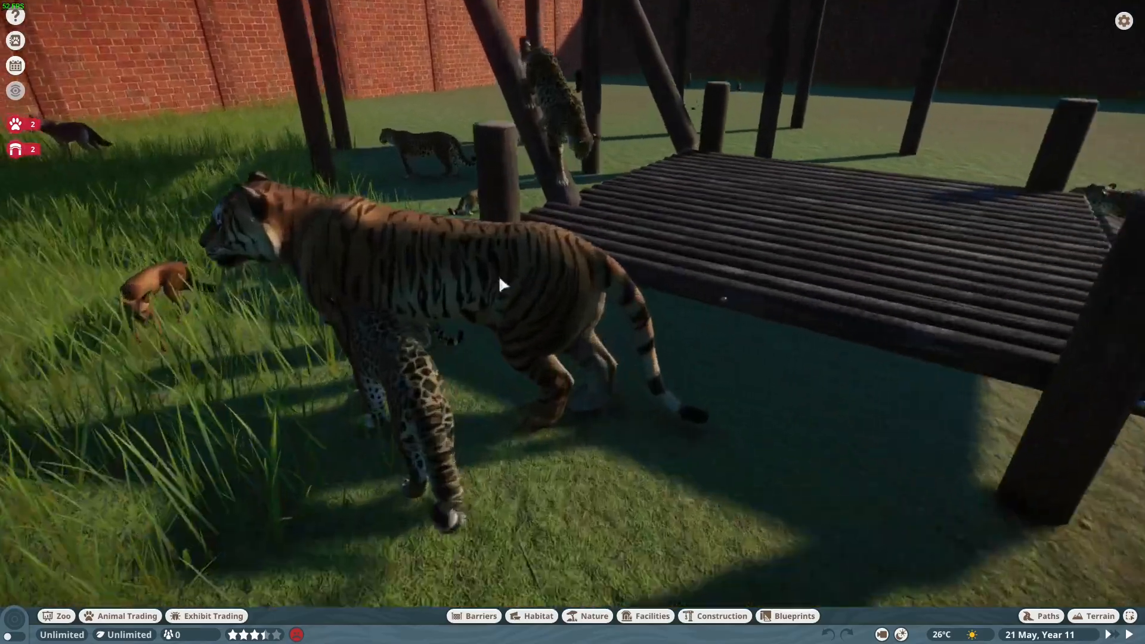
- Examine the paused male tiger's flank fur and face from very close range
{"action": "middle_click_drag", "start_coordinate": [499, 275], "coordinate": [662, 229]}
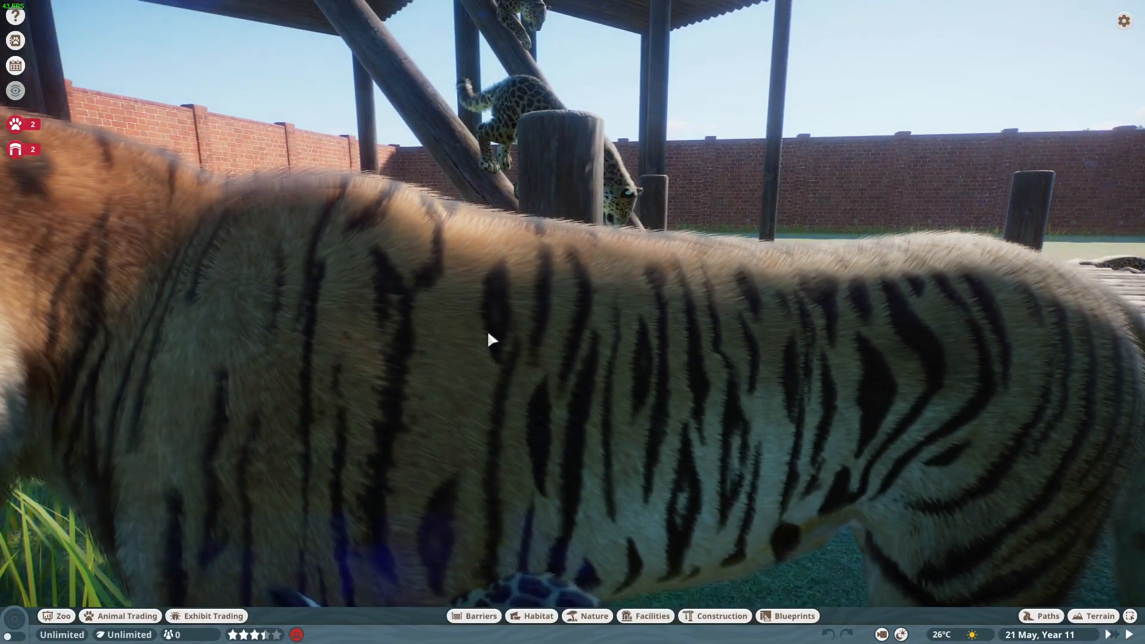
{"action": "scroll", "coordinate": [488, 333], "scroll_direction": "down", "scroll_amount": 3}
{"action": "middle_click_drag", "start_coordinate": [419, 315], "coordinate": [659, 261]}
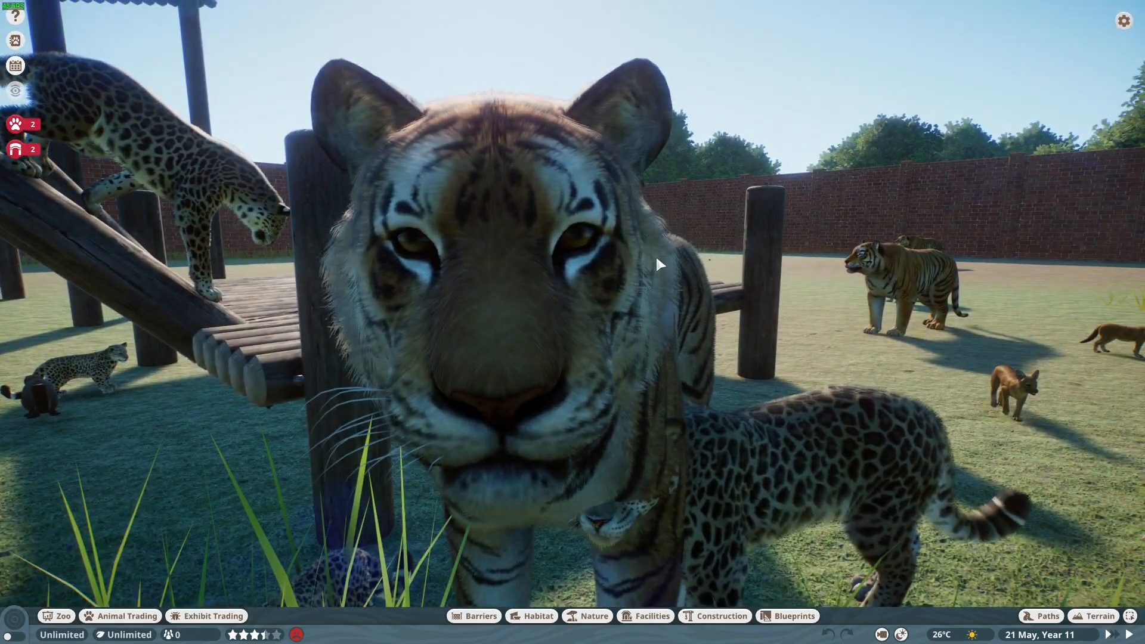
{"action": "middle_click_drag", "start_coordinate": [560, 328], "coordinate": [615, 264]}
{"action": "scroll", "coordinate": [627, 242], "scroll_direction": "up", "scroll_amount": 1}
{"action": "scroll", "coordinate": [644, 235], "scroll_direction": "down", "scroll_amount": 3}
{"action": "middle_click_drag", "start_coordinate": [658, 231], "coordinate": [618, 269]}
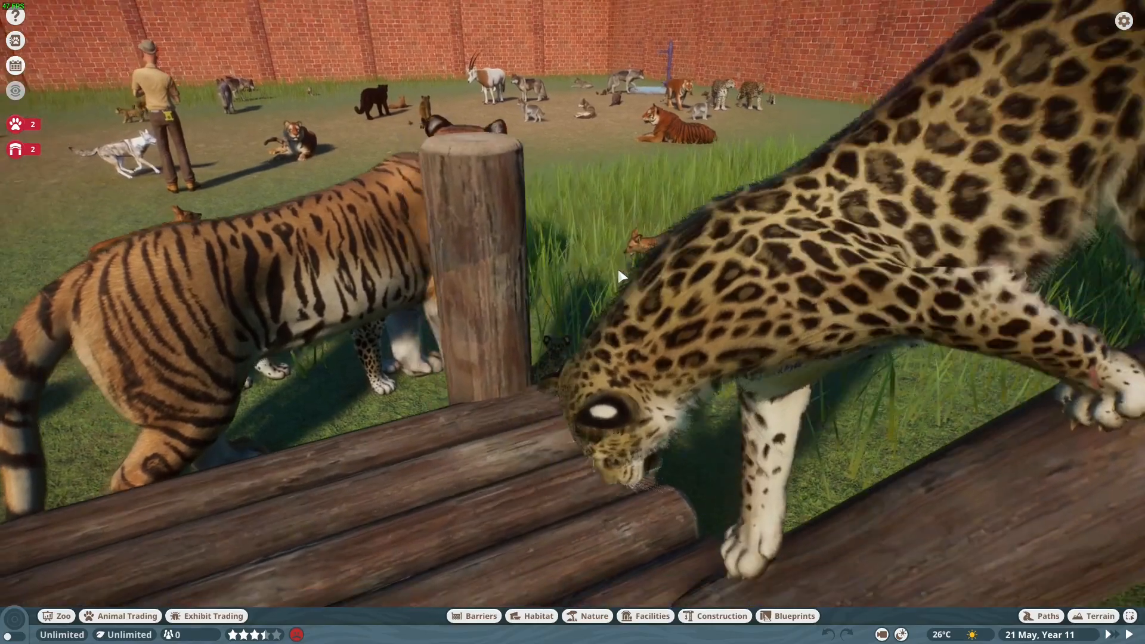
- Compare the leopard's coat on the platform with the male tiger's head and body
{"action": "middle_click_drag", "start_coordinate": [714, 257], "coordinate": [633, 253]}
{"action": "key", "text": "w"}
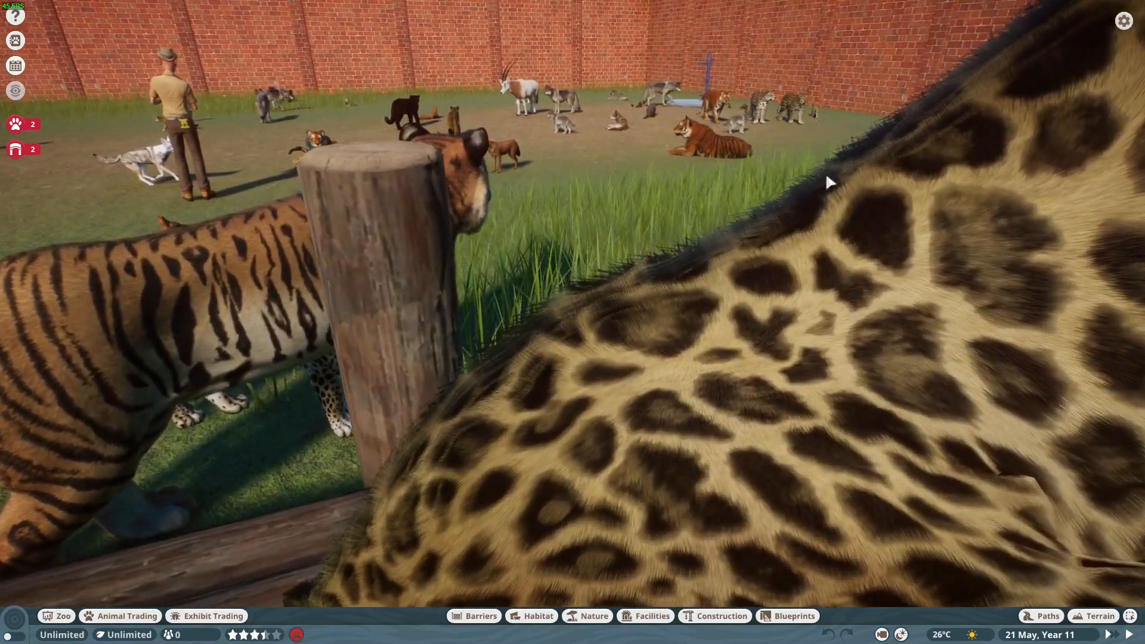
{"action": "middle_click_drag", "start_coordinate": [485, 418], "coordinate": [954, 203]}
{"action": "scroll", "coordinate": [787, 246], "scroll_direction": "down", "scroll_amount": 5}
{"action": "middle_click_drag", "start_coordinate": [477, 396], "coordinate": [66, 361]}
{"action": "scroll", "coordinate": [267, 408], "scroll_direction": "up", "scroll_amount": 5}
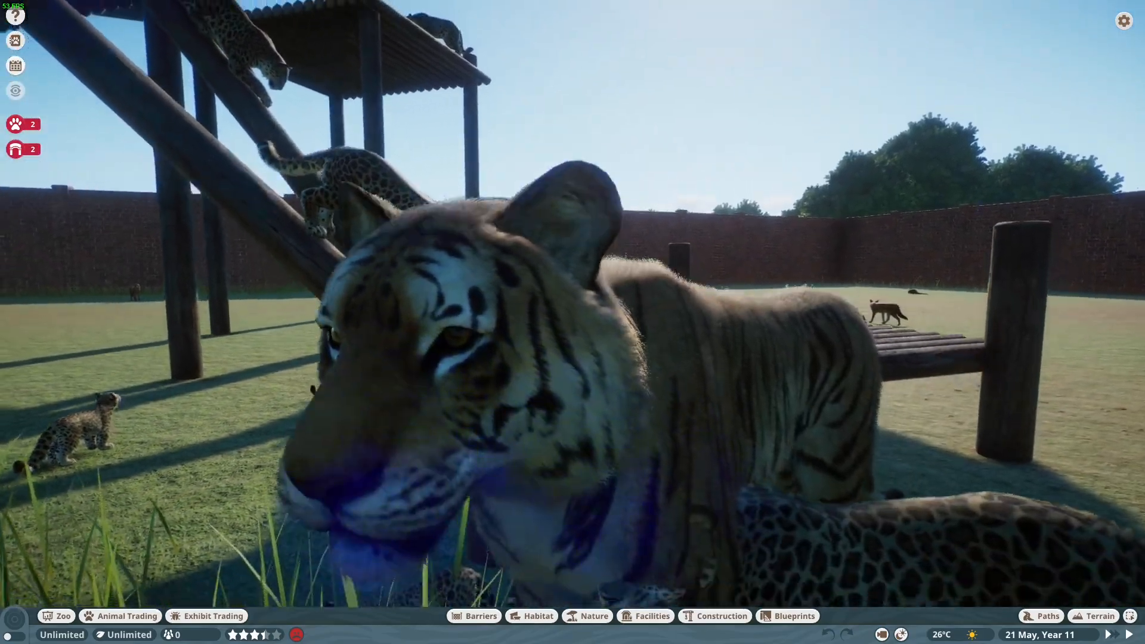
{"action": "middle_click_drag", "start_coordinate": [573, 358], "coordinate": [370, 429]}
{"action": "middle_click_drag", "start_coordinate": [322, 358], "coordinate": [273, 407]}
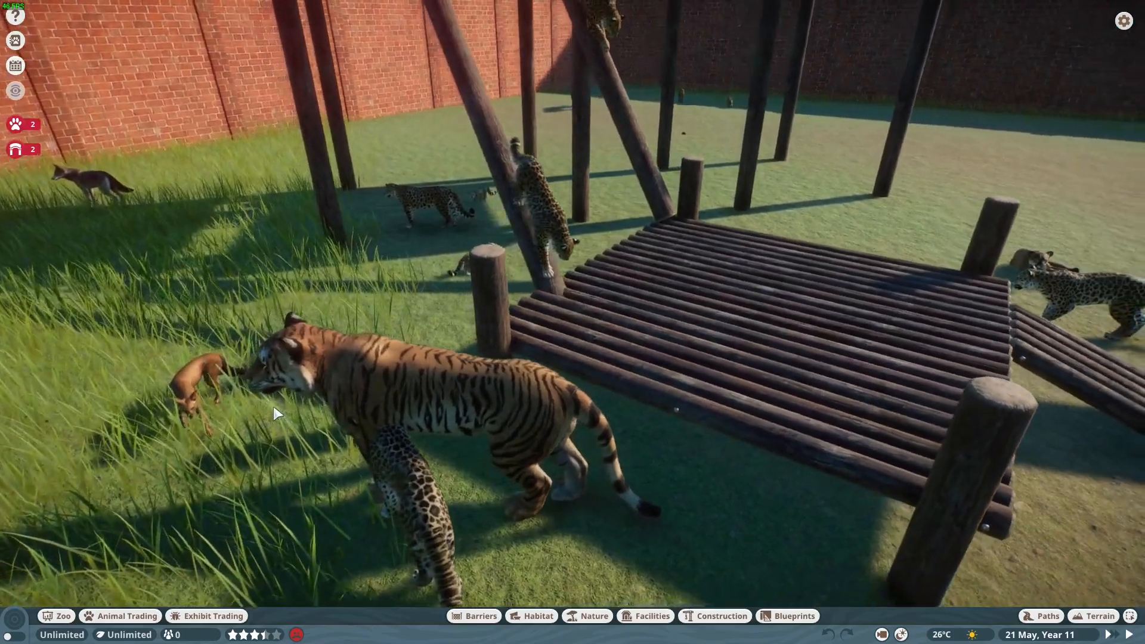
- Resume the simulation and watch the male tiger's model while it walks and climbs around the platform
{"action": "key", "text": "space"}
{"action": "key", "text": "s"}
{"action": "middle_click_drag", "start_coordinate": [388, 439], "coordinate": [292, 450]}
{"action": "middle_click_drag", "start_coordinate": [1035, 363], "coordinate": [1014, 303]}
{"action": "middle_click_drag", "start_coordinate": [597, 382], "coordinate": [510, 413]}
{"action": "middle_click_drag", "start_coordinate": [493, 355], "coordinate": [564, 400]}
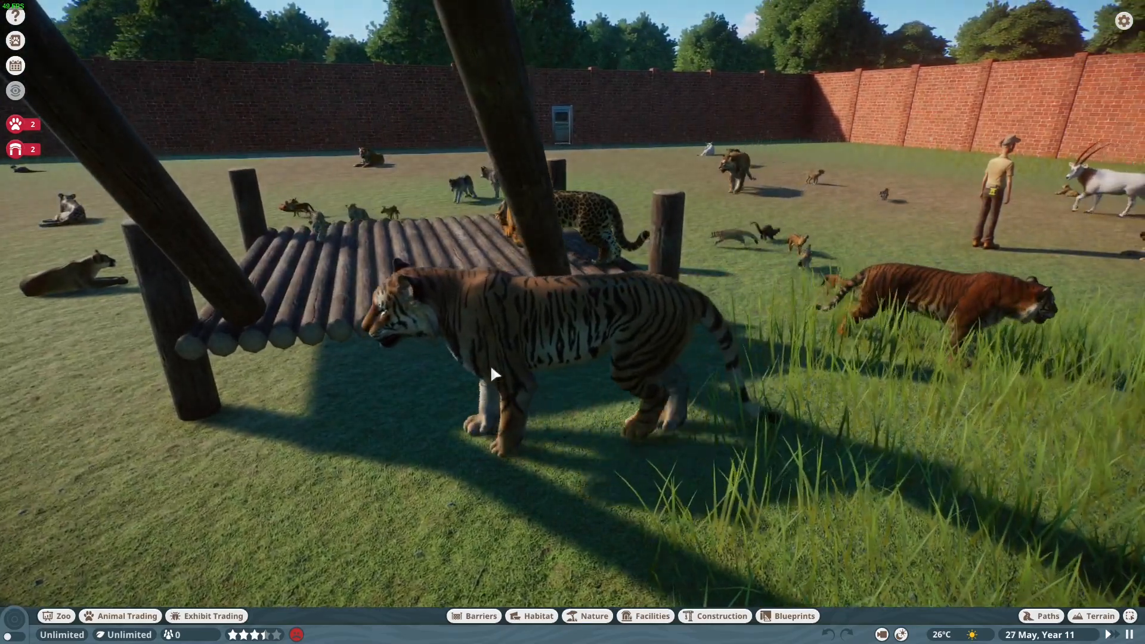
{"action": "scroll", "coordinate": [438, 365], "scroll_direction": "down", "scroll_amount": 2}
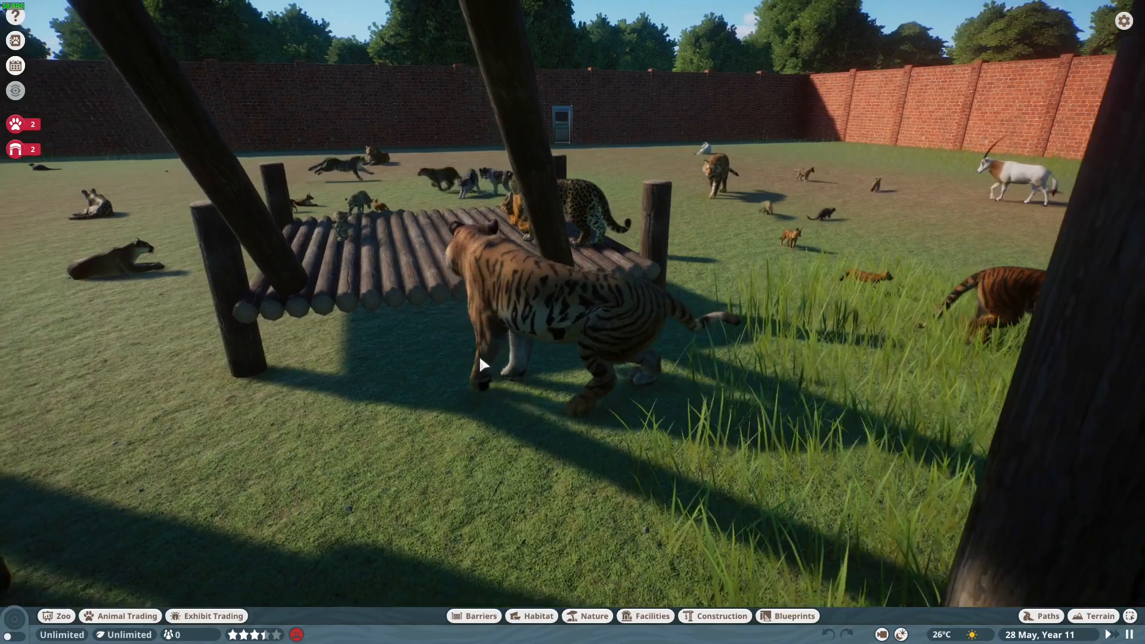
{"action": "middle_click_drag", "start_coordinate": [531, 361], "coordinate": [155, 370]}
{"action": "key", "text": "d"}
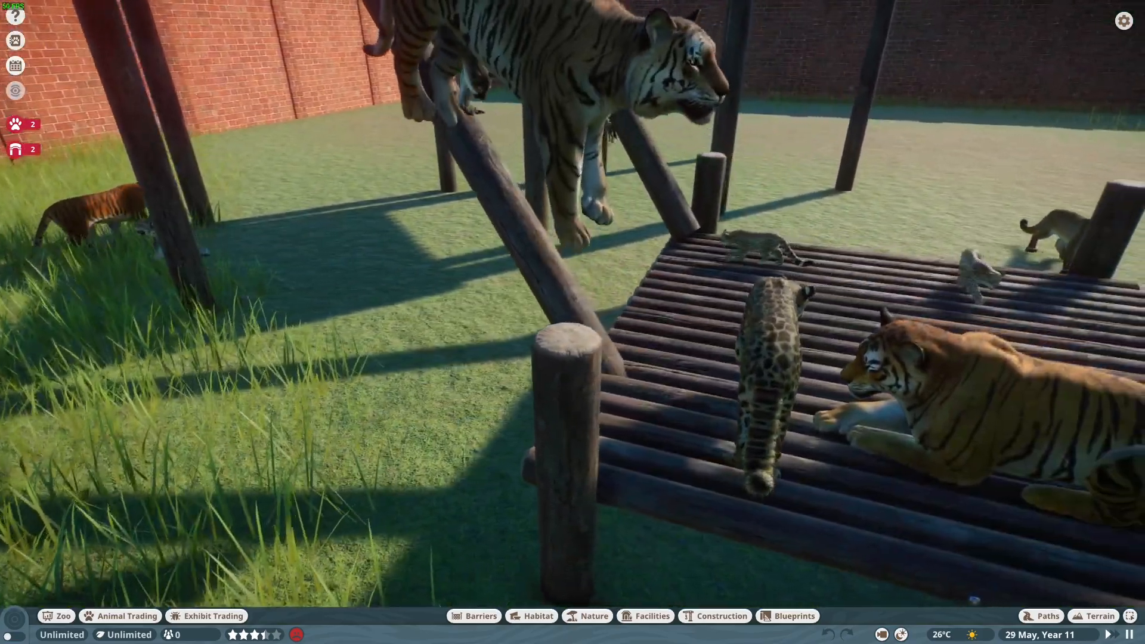
{"action": "key", "text": "s"}
{"action": "key", "text": "w"}
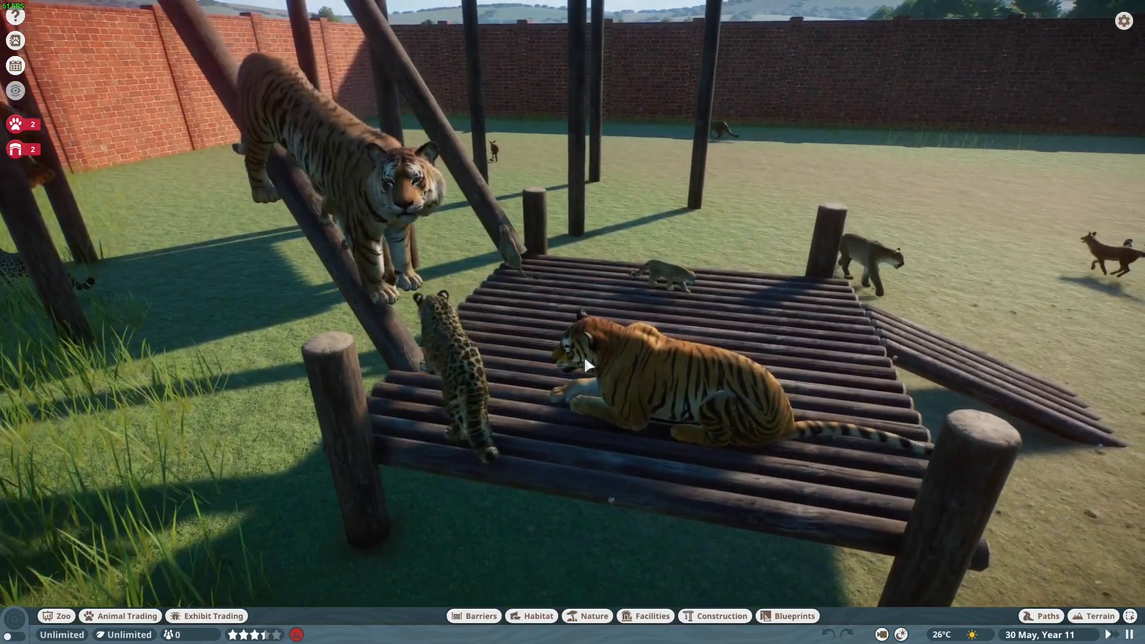
- Check the moving tigers' models on the platform from several sides and from an overview distance
{"action": "middle_click_drag", "start_coordinate": [629, 369], "coordinate": [853, 342]}
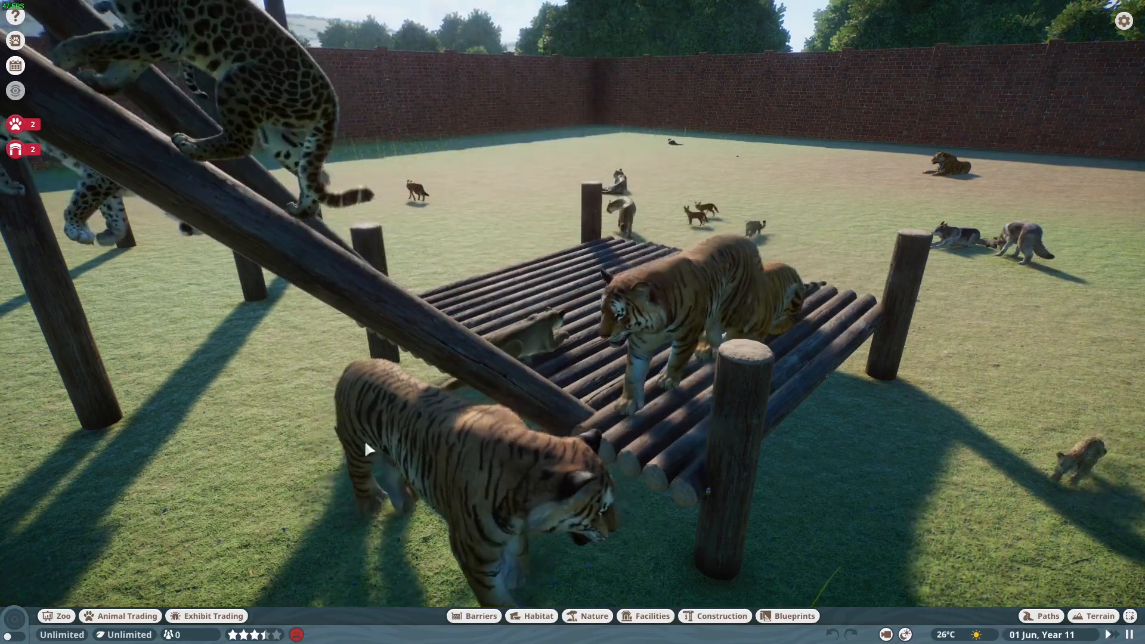
{"action": "middle_click_drag", "start_coordinate": [488, 437], "coordinate": [298, 472]}
{"action": "middle_click_drag", "start_coordinate": [498, 428], "coordinate": [568, 406]}
{"action": "scroll", "coordinate": [478, 406], "scroll_direction": "up", "scroll_amount": 3}
{"action": "middle_click_drag", "start_coordinate": [407, 407], "coordinate": [531, 385]}
{"action": "key", "text": "s"}
{"action": "key", "text": "a"}
{"action": "middle_click_drag", "start_coordinate": [662, 391], "coordinate": [687, 439]}
{"action": "scroll", "coordinate": [544, 397], "scroll_direction": "down", "scroll_amount": 6}
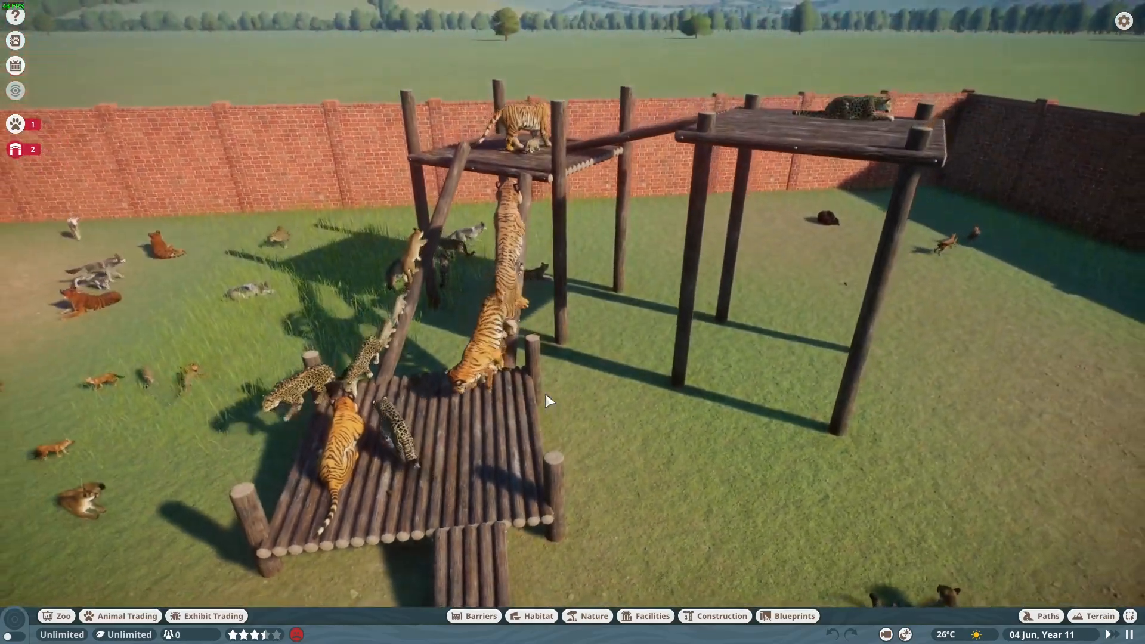
- Pause the simulation and select the male Bengal tiger beside the ramp on the upper platform
{"action": "key", "text": "w"}
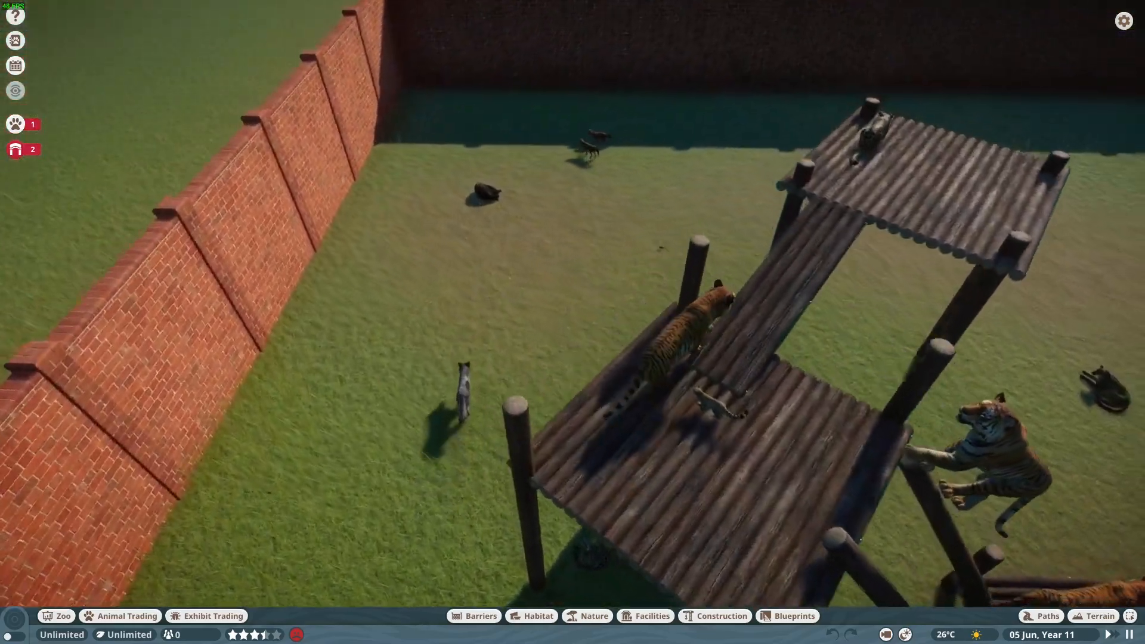
{"action": "key", "text": "d"}
{"action": "key", "text": "space"}
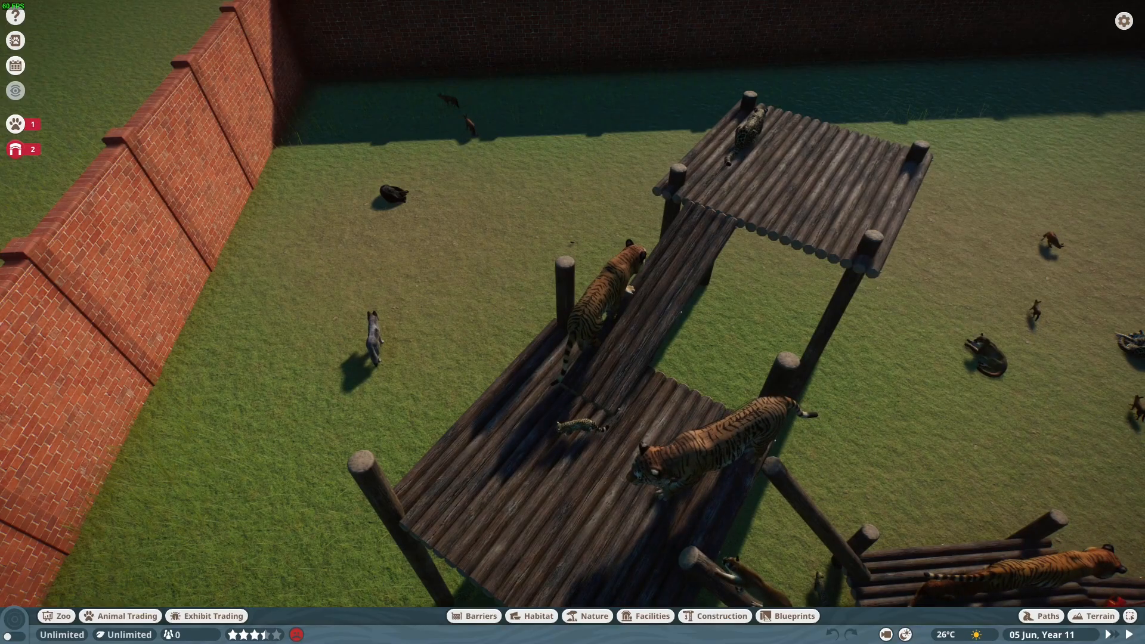
{"action": "middle_click_drag", "start_coordinate": [567, 395], "coordinate": [583, 387]}
{"action": "scroll", "coordinate": [583, 389], "scroll_direction": "up", "scroll_amount": 5}
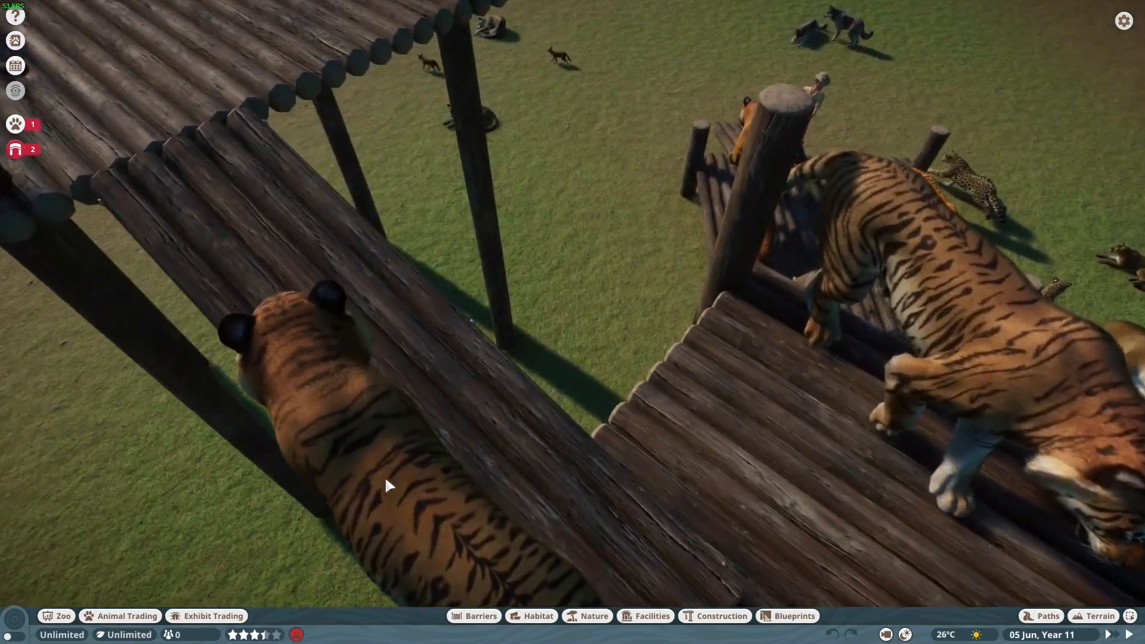
{"action": "left_click", "coordinate": [386, 481]}
- Examine the paused tigers' bodies on the upper platform from the front, side, behind and farther away
{"action": "middle_click_drag", "start_coordinate": [386, 481], "coordinate": [632, 447]}
{"action": "middle_click_drag", "start_coordinate": [459, 427], "coordinate": [364, 376]}
{"action": "scroll", "coordinate": [501, 417], "scroll_direction": "down", "scroll_amount": 3}
{"action": "middle_click_drag", "start_coordinate": [770, 161], "coordinate": [619, 205]}
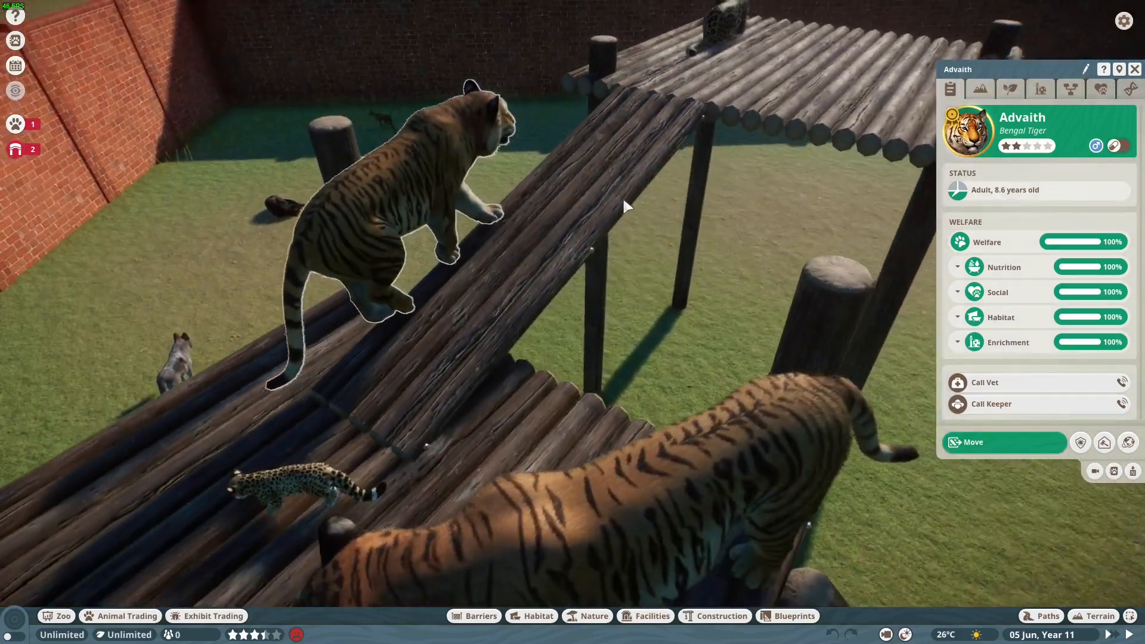
{"action": "key", "text": "s"}
{"action": "middle_click_drag", "start_coordinate": [409, 268], "coordinate": [719, 149]}
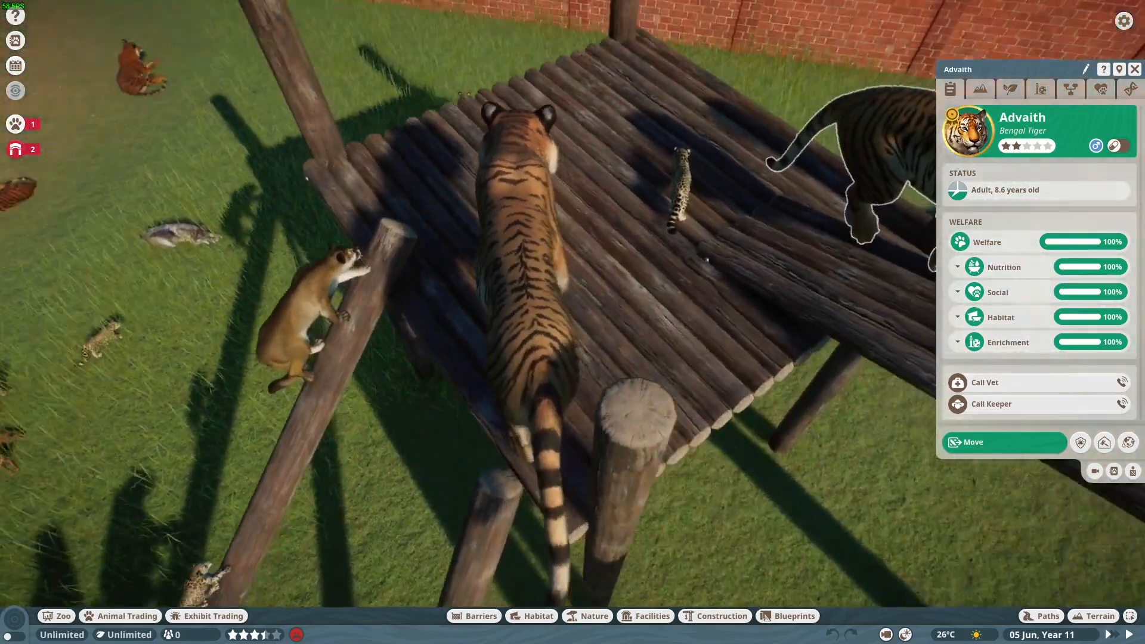
{"action": "middle_click_drag", "start_coordinate": [573, 322], "coordinate": [434, 230]}
{"action": "scroll", "coordinate": [435, 231], "scroll_direction": "down", "scroll_amount": 4}
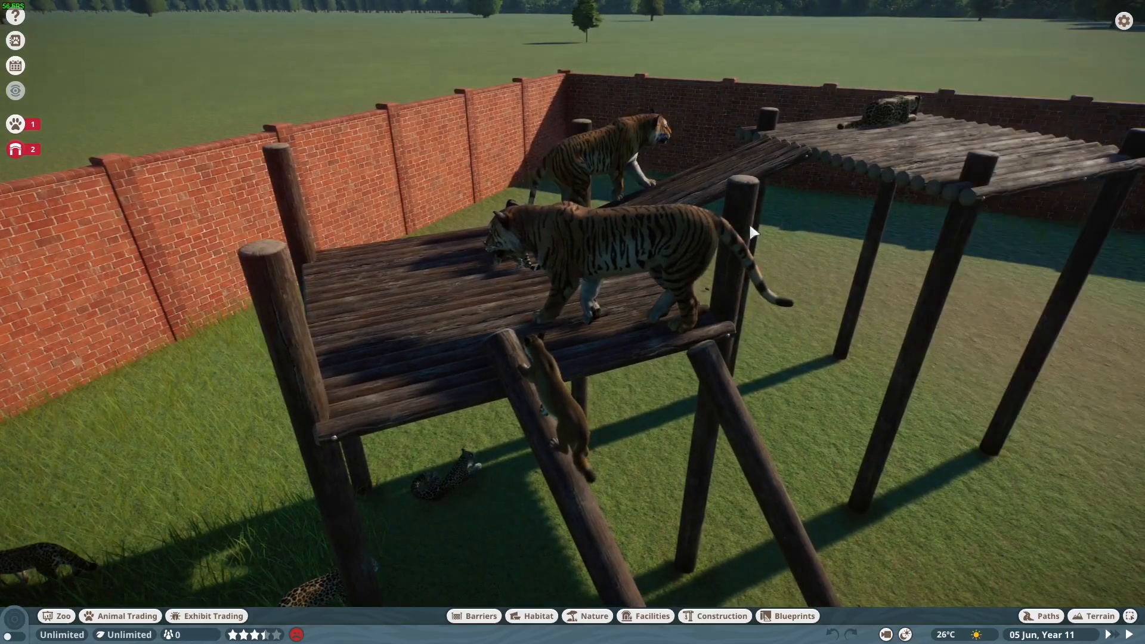
- Resume the simulation and inspect the tigers' models while they move across the upper platforms and ramp
{"action": "middle_click_drag", "start_coordinate": [753, 232], "coordinate": [455, 302]}
{"action": "scroll", "coordinate": [484, 311], "scroll_direction": "up", "scroll_amount": 2}
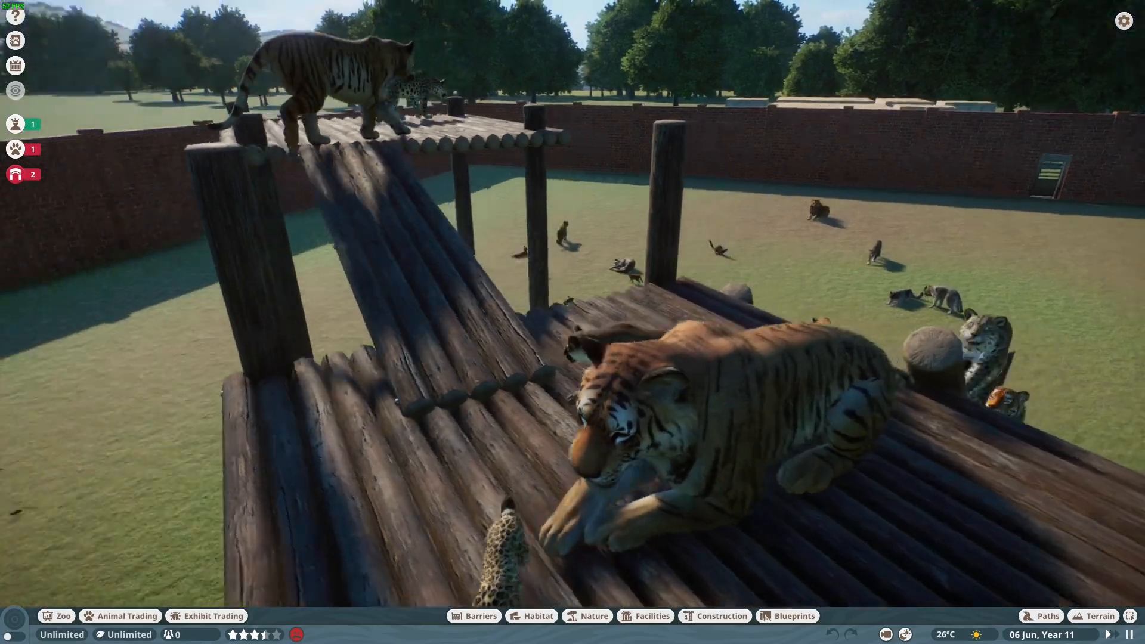
{"action": "middle_click_drag", "start_coordinate": [704, 340], "coordinate": [621, 350]}
{"action": "middle_click_drag", "start_coordinate": [527, 364], "coordinate": [456, 363]}
{"action": "middle_click_drag", "start_coordinate": [622, 331], "coordinate": [904, 170]}
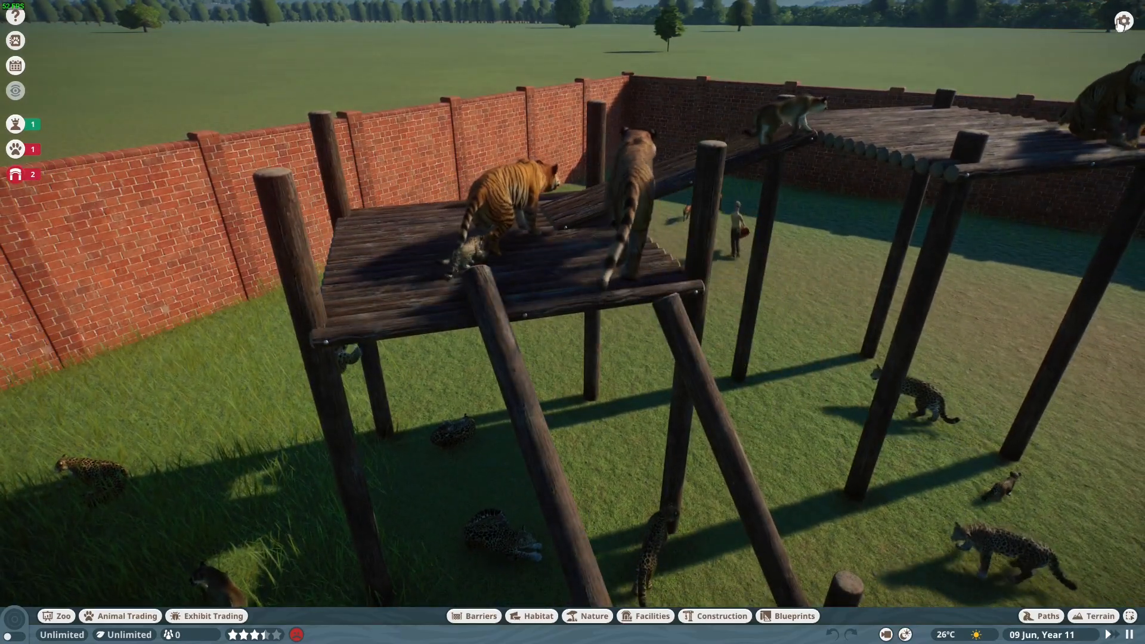
{"action": "key", "text": "w"}
{"action": "middle_click_drag", "start_coordinate": [713, 245], "coordinate": [919, 236]}
{"action": "mouse_move", "coordinate": [523, 298]}
{"action": "middle_mouse_down"}
{"action": "mouse_move", "coordinate": [540, 289]}
{"action": "mouse_move", "coordinate": [531, 263]}
{"action": "mouse_move", "coordinate": [525, 281]}
{"action": "middle_mouse_up"}
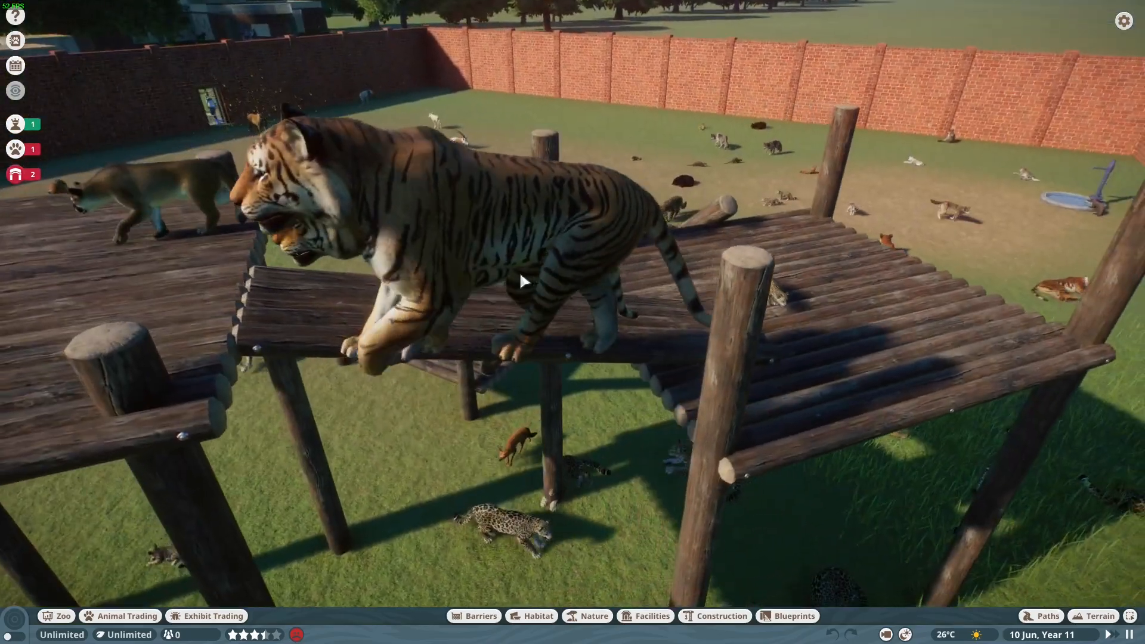
- Follow the tigers along the platform edge and onto the ground, checking their models up close and from afar
{"action": "key", "text": "a"}
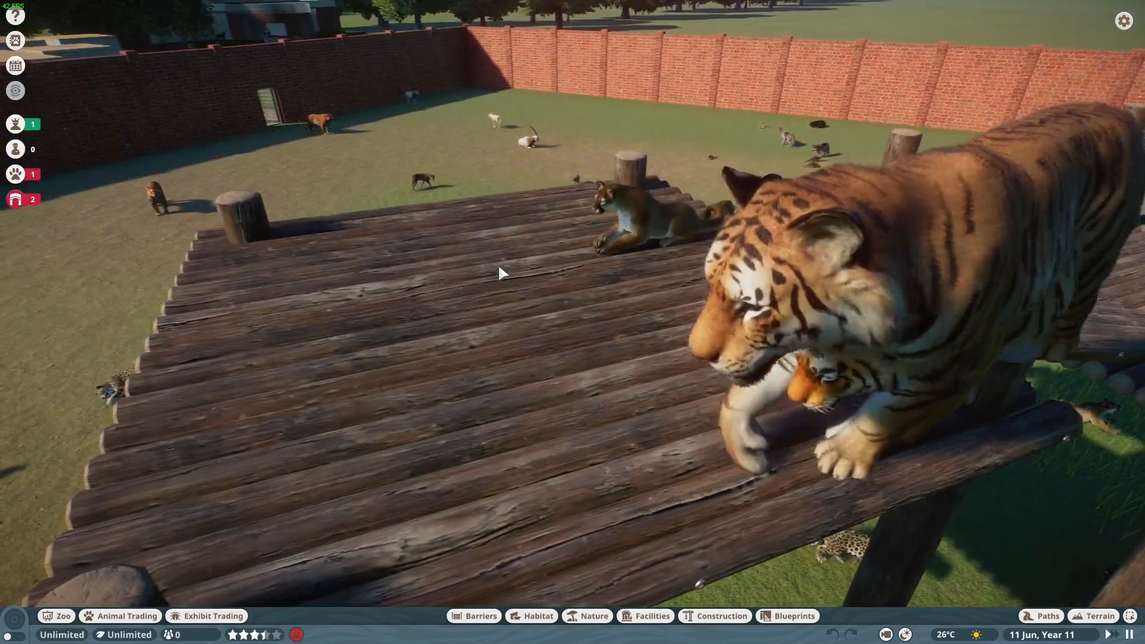
{"action": "key", "text": "s"}
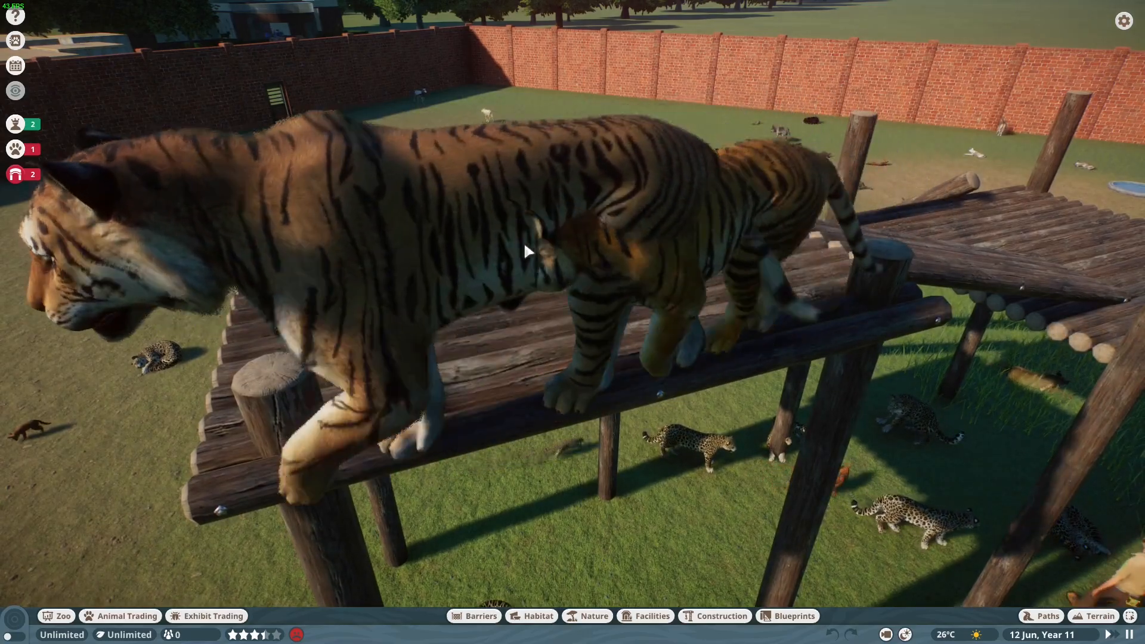
{"action": "scroll", "coordinate": [682, 238], "scroll_direction": "down", "scroll_amount": 5}
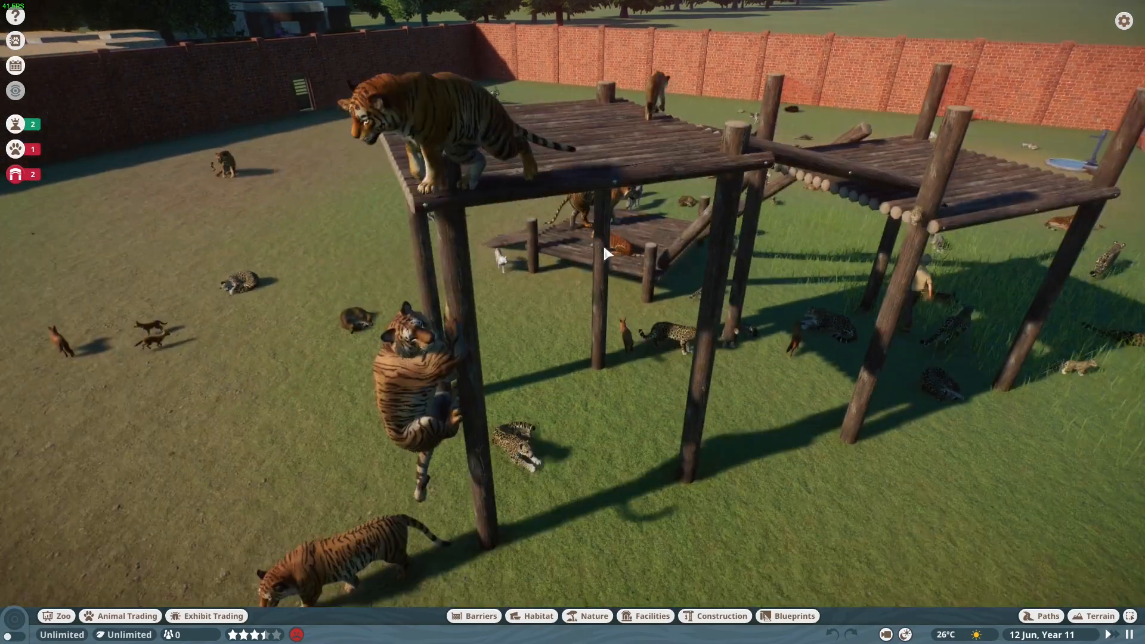
{"action": "scroll", "coordinate": [568, 262], "scroll_direction": "up", "scroll_amount": 5}
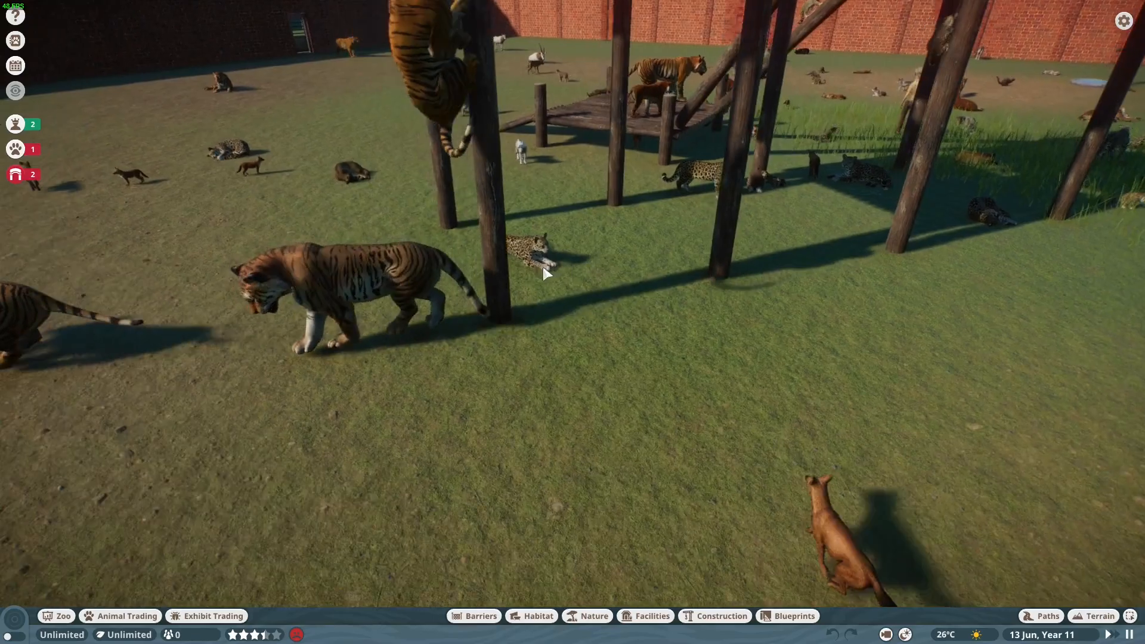
{"action": "key", "text": "a"}
{"action": "mouse_move", "coordinate": [530, 263]}
{"action": "middle_mouse_down"}
{"action": "mouse_move", "coordinate": [483, 251]}
{"action": "mouse_move", "coordinate": [521, 252]}
{"action": "middle_mouse_up"}
{"action": "key", "text": "a"}
{"action": "scroll", "coordinate": [522, 252], "scroll_direction": "down", "scroll_amount": 3}
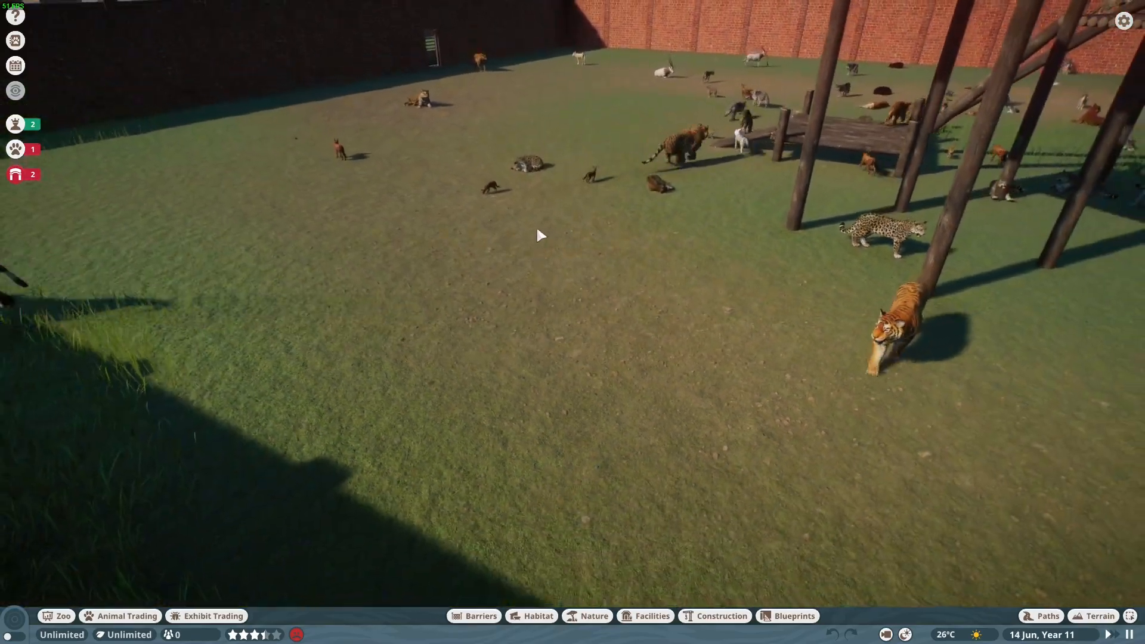
- Quit Planet Zoo and return to the male tiger model in Blender
{"action": "key", "text": "Escape"}
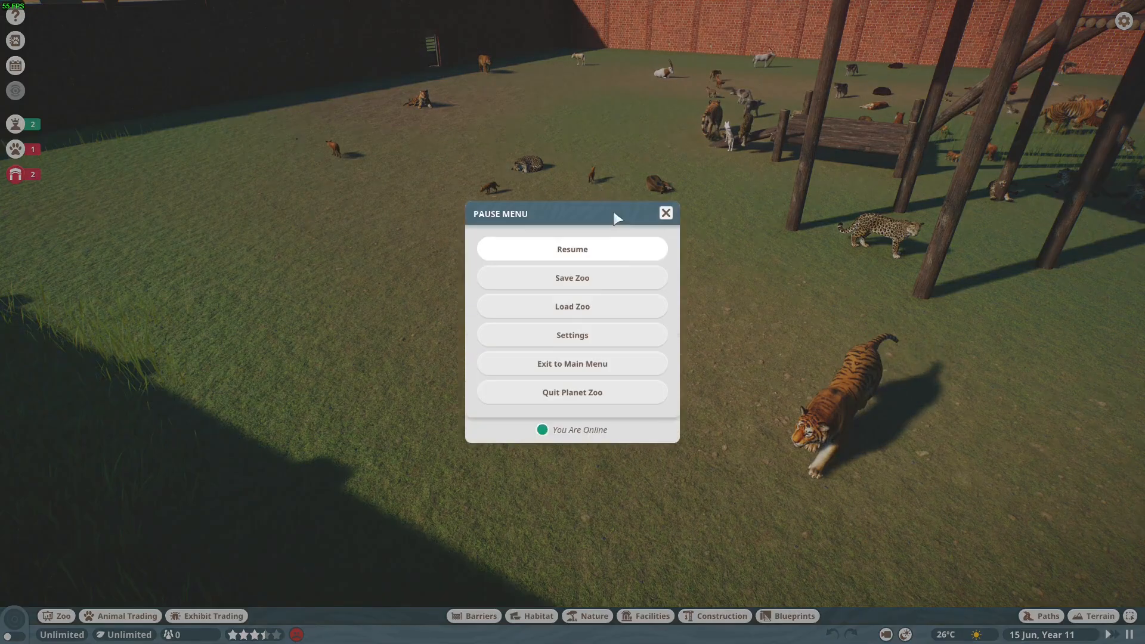
{"action": "left_click", "coordinate": [576, 394]}
{"action": "left_click", "coordinate": [520, 364]}
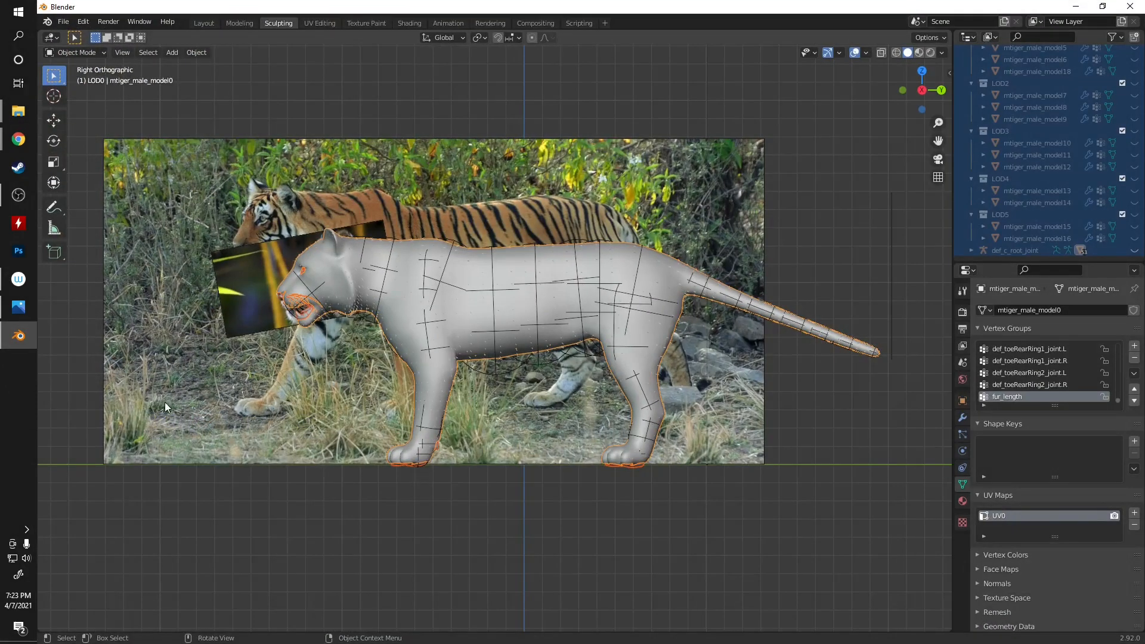
- Select the mtiger_male_model0 body mesh and put it in Sculpt Mode
{"action": "scroll", "coordinate": [364, 336], "scroll_direction": "up", "scroll_amount": 8}
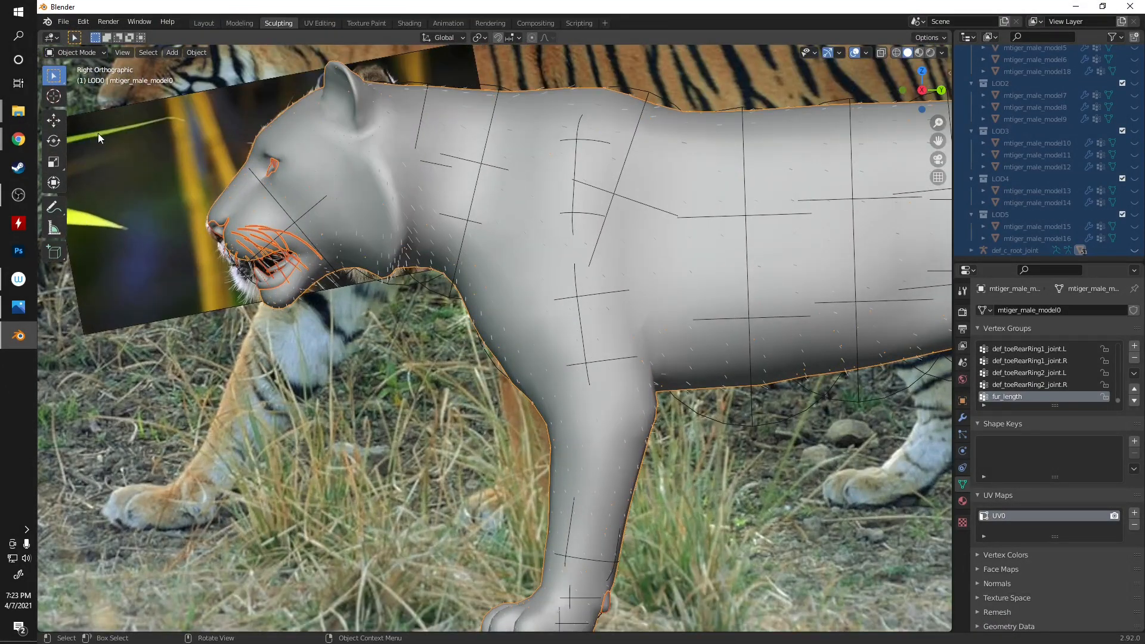
{"action": "left_click", "coordinate": [339, 188]}
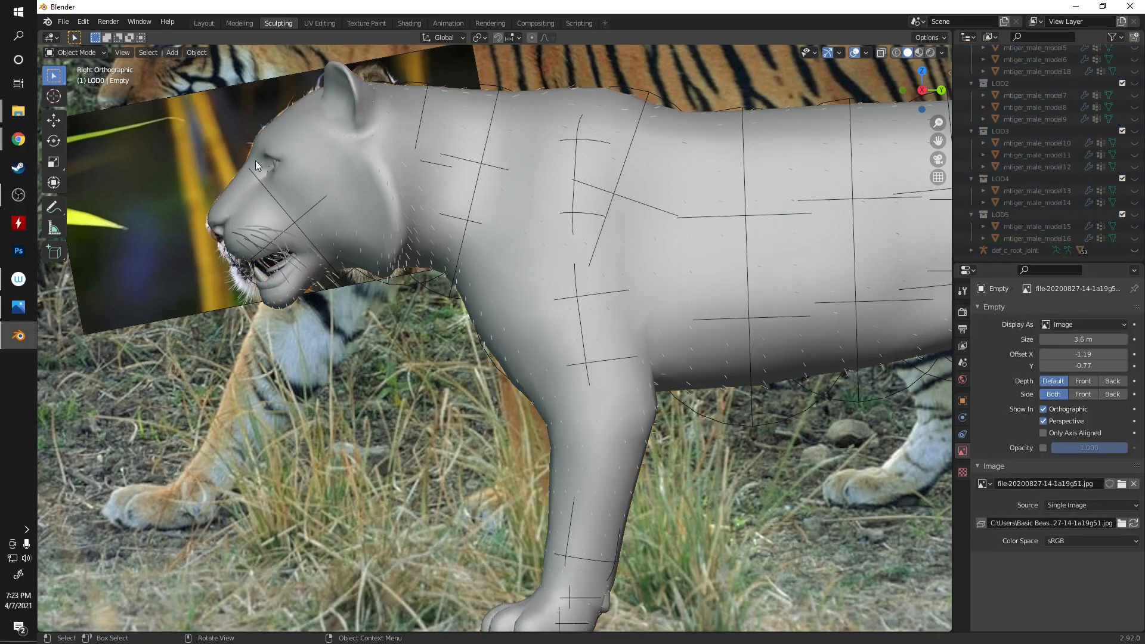
{"action": "left_click", "coordinate": [507, 204]}
{"action": "left_click", "coordinate": [79, 52]}
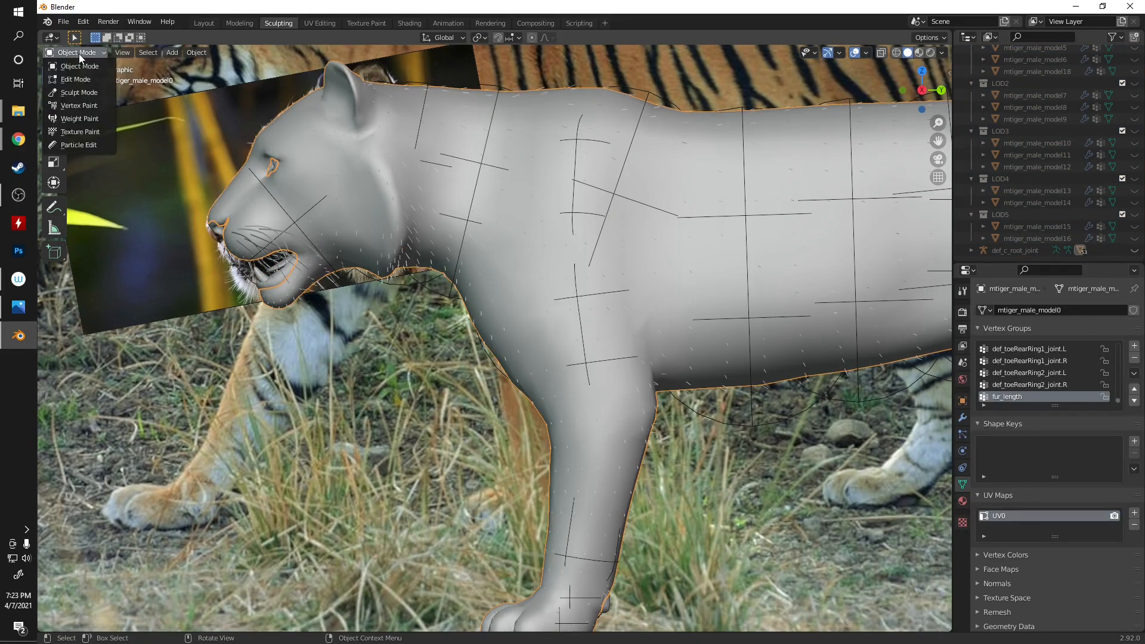
{"action": "scroll", "coordinate": [419, 299], "scroll_direction": "up", "scroll_amount": 2}
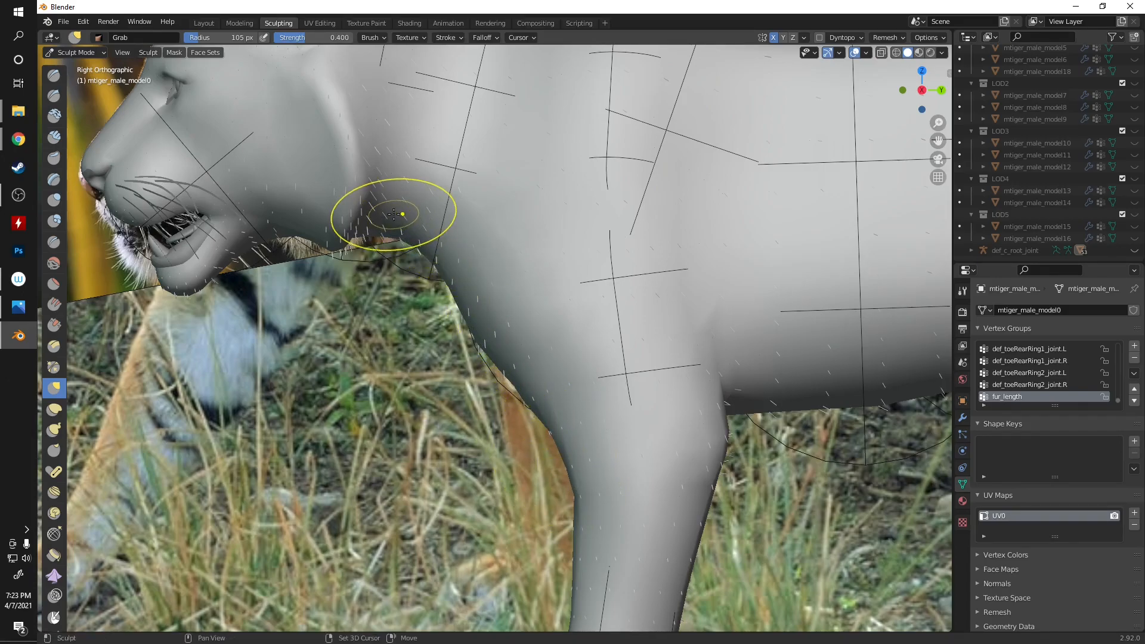
- Examine the tiger mesh's chest and foreleg at an angle, and its whole body in the right orthographic view
{"action": "middle_click_drag", "start_coordinate": [483, 346], "coordinate": [578, 422]}
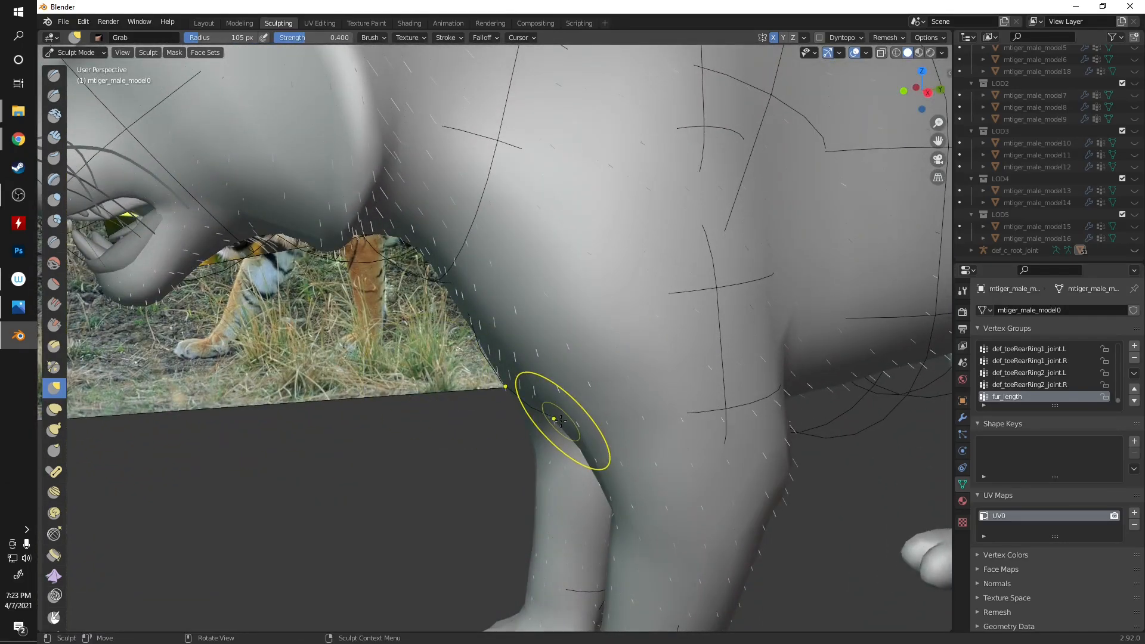
{"action": "scroll", "coordinate": [564, 372], "scroll_direction": "down", "scroll_amount": 3}
{"action": "key", "text": "KP_3"}
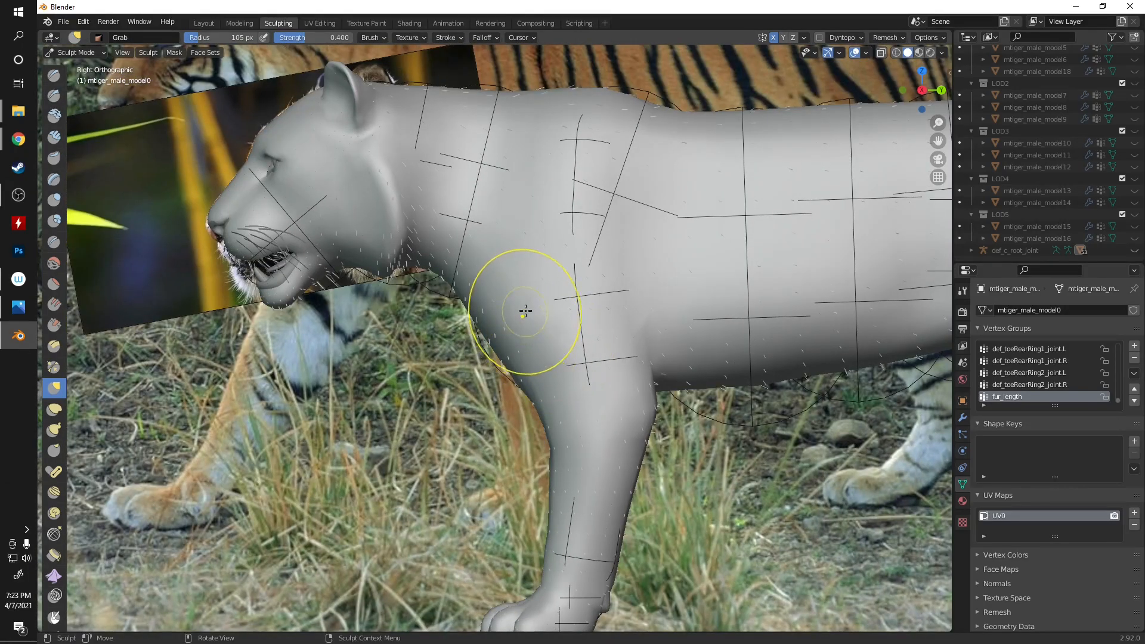
{"action": "scroll", "coordinate": [525, 312], "scroll_direction": "down", "scroll_amount": 3}
{"action": "middle_click_drag", "start_coordinate": [546, 308], "coordinate": [335, 264], "text": "shift"}
{"action": "scroll", "coordinate": [370, 281], "scroll_direction": "up", "scroll_amount": 3}
{"action": "scroll", "coordinate": [361, 271], "scroll_direction": "down", "scroll_amount": 3}
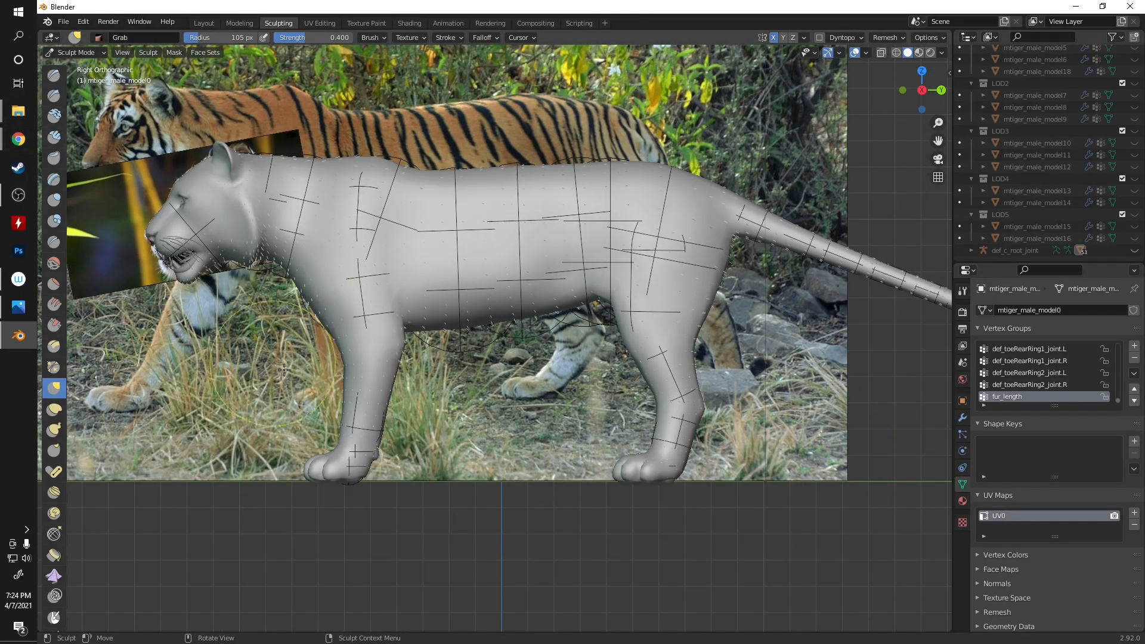
- Switch mtiger_male_model0 to Weight Paint mode and display the weights of the def_muzzle_joint.L vertex group
{"action": "left_click", "coordinate": [74, 52]}
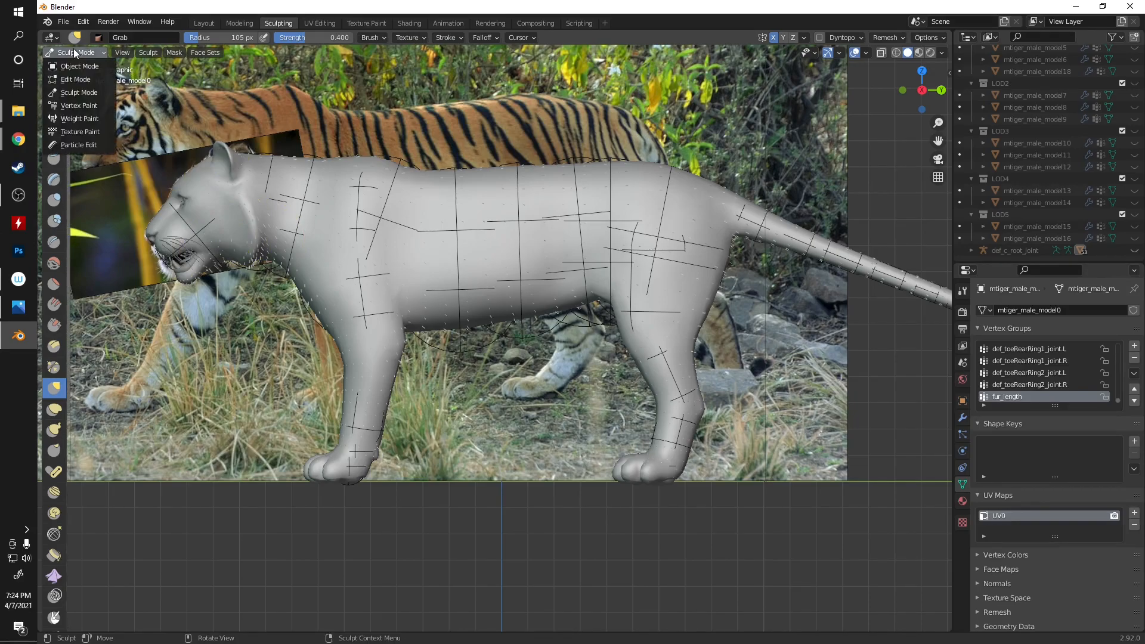
{"action": "left_click", "coordinate": [74, 119]}
{"action": "scroll", "coordinate": [342, 314], "scroll_direction": "up", "scroll_amount": 2}
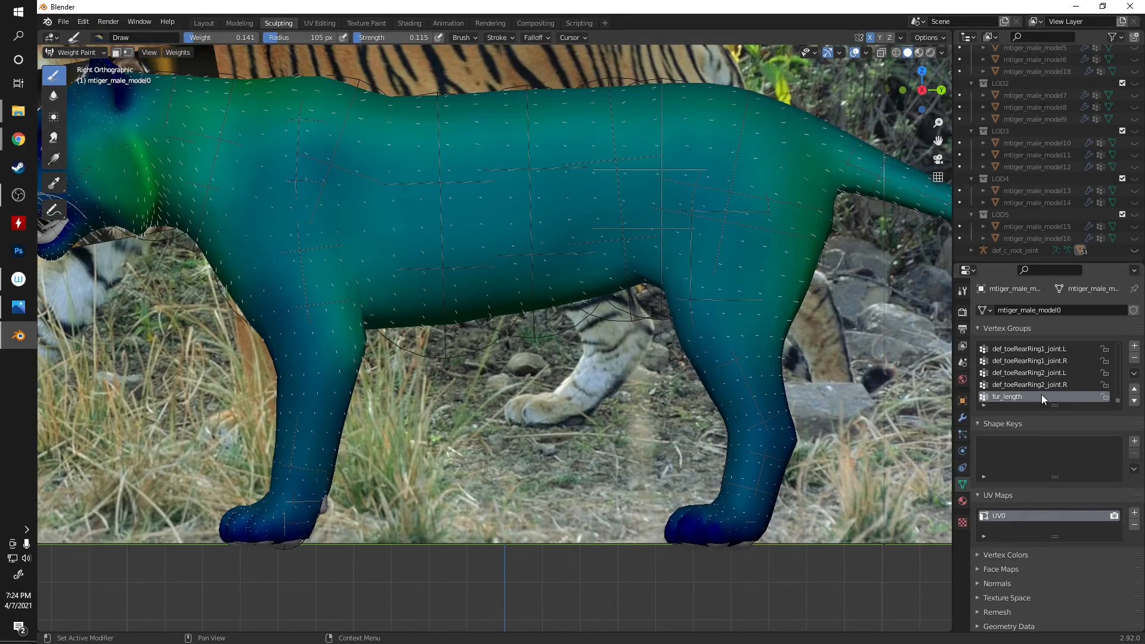
{"action": "scroll", "coordinate": [1032, 387], "scroll_direction": "up", "scroll_amount": 1}
{"action": "scroll", "coordinate": [1047, 366], "scroll_direction": "up", "scroll_amount": 8}
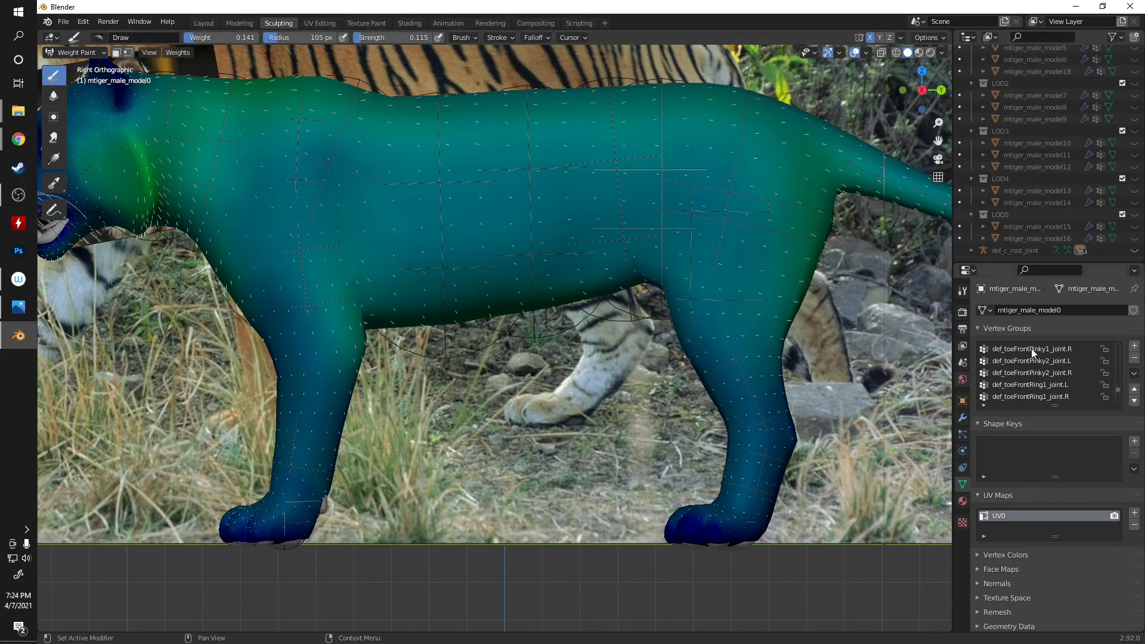
{"action": "scroll", "coordinate": [1028, 373], "scroll_direction": "up", "scroll_amount": 10}
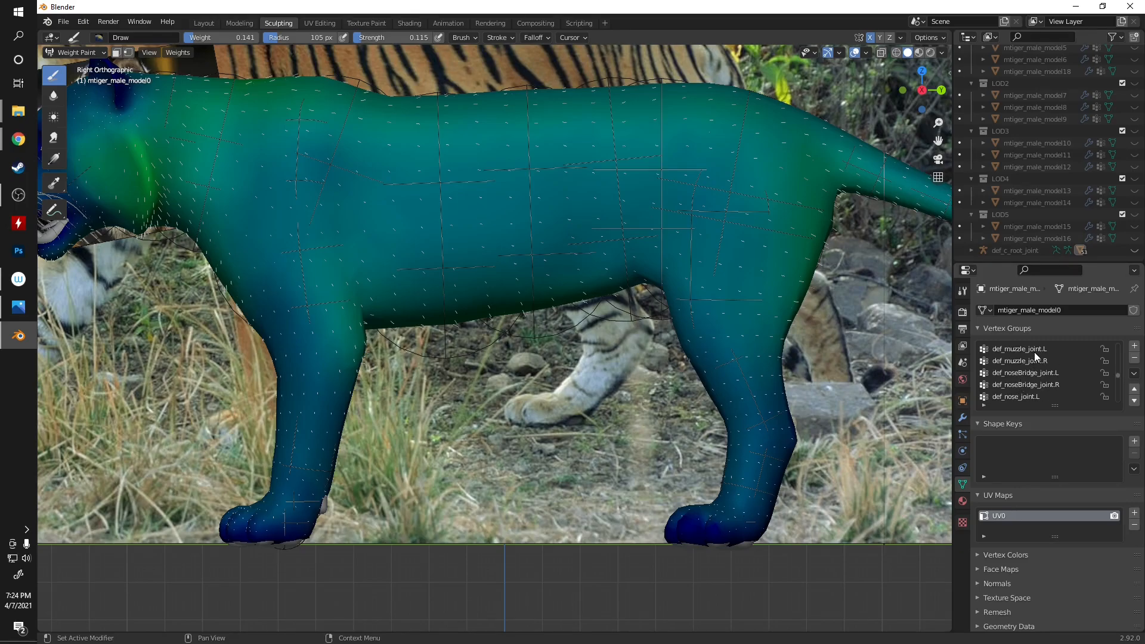
{"action": "left_click", "coordinate": [1034, 352]}
- Inspect the left muzzle weights from the side and front, and compare them with the def_muzzle_joint.R vertex group
{"action": "scroll", "coordinate": [537, 286], "scroll_direction": "down", "scroll_amount": 5}
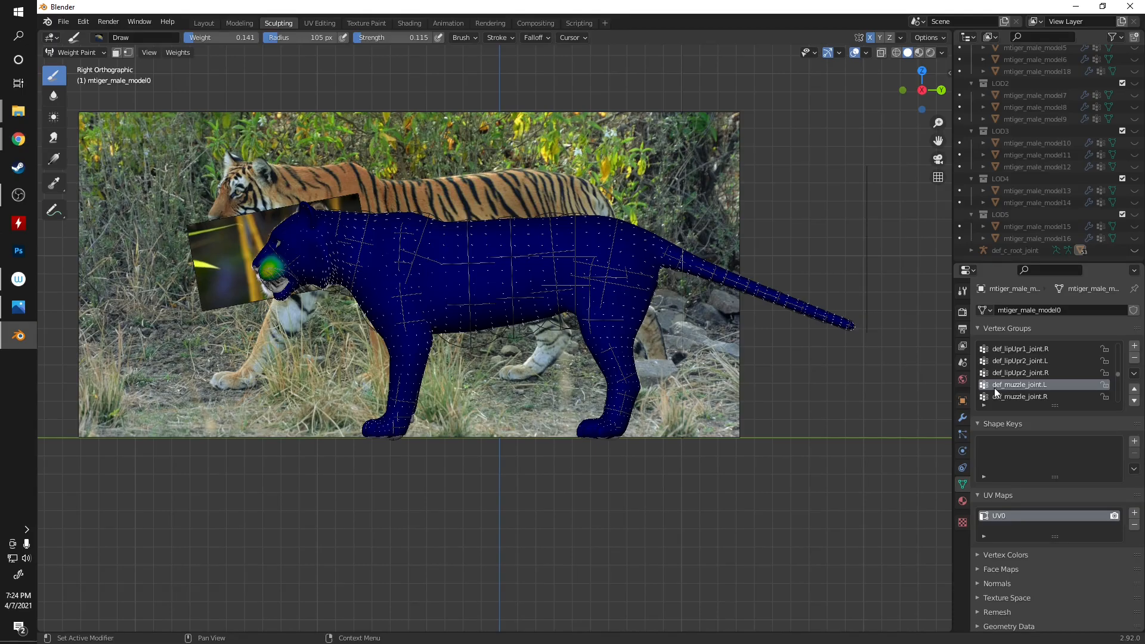
{"action": "scroll", "coordinate": [358, 323], "scroll_direction": "up", "scroll_amount": 3}
{"action": "middle_click_drag", "start_coordinate": [249, 302], "coordinate": [636, 342], "text": "shift"}
{"action": "scroll", "coordinate": [454, 220], "scroll_direction": "up", "scroll_amount": 4}
{"action": "mouse_move", "coordinate": [445, 218]}
{"action": "middle_mouse_down"}
{"action": "mouse_move", "coordinate": [553, 233]}
{"action": "mouse_move", "coordinate": [530, 239]}
{"action": "middle_mouse_up"}
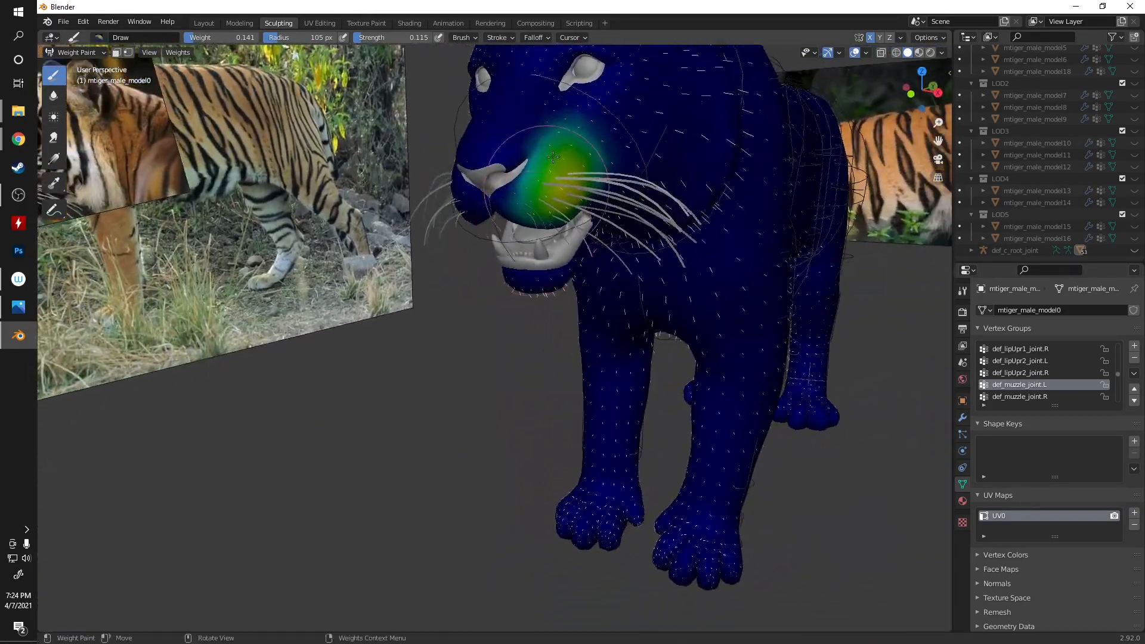
{"action": "middle_click_drag", "start_coordinate": [568, 171], "coordinate": [662, 182]}
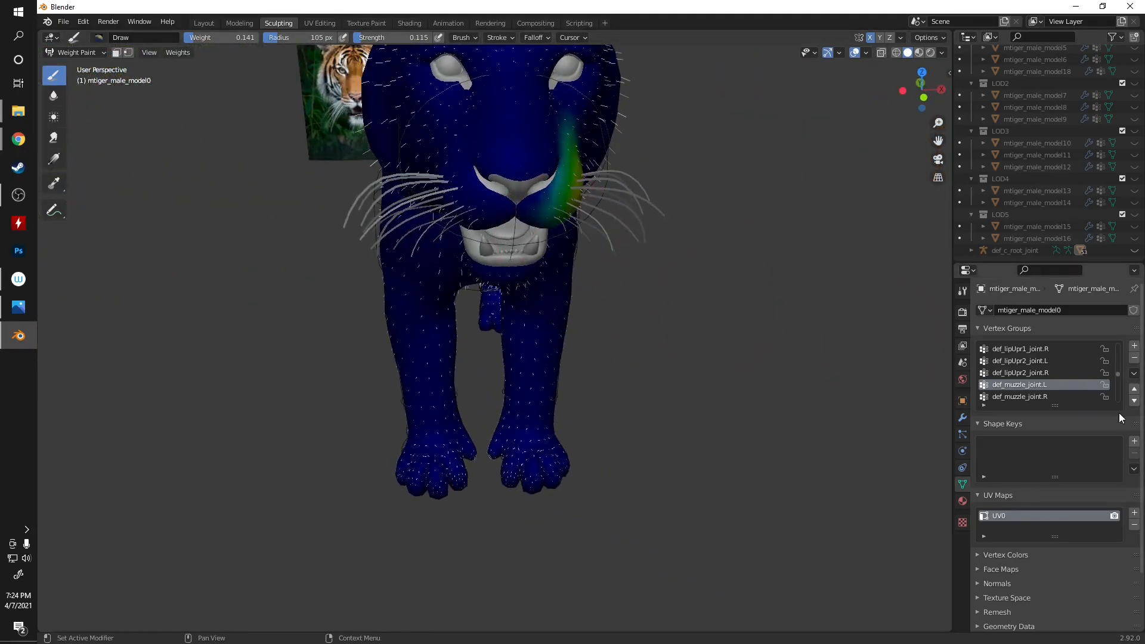
{"action": "left_click", "coordinate": [1043, 397]}
{"action": "left_click", "coordinate": [1033, 384]}
{"action": "left_click", "coordinate": [1035, 396]}
- Display the def_frontLegLwrAllTwist_joint.R vertex group and view its weights on the lower front leg
{"action": "scroll", "coordinate": [1029, 376], "scroll_direction": "up", "scroll_amount": 3}
{"action": "scroll", "coordinate": [1030, 376], "scroll_direction": "up", "scroll_amount": 10}
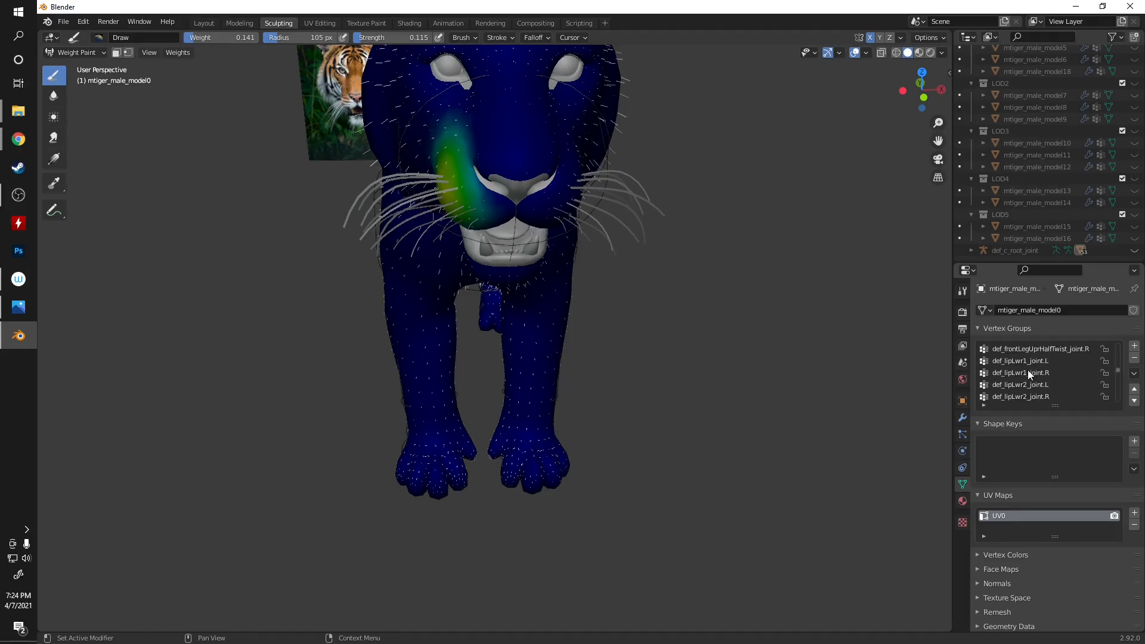
{"action": "left_click", "coordinate": [1031, 360]}
{"action": "middle_click_drag", "start_coordinate": [614, 409], "coordinate": [207, 321]}
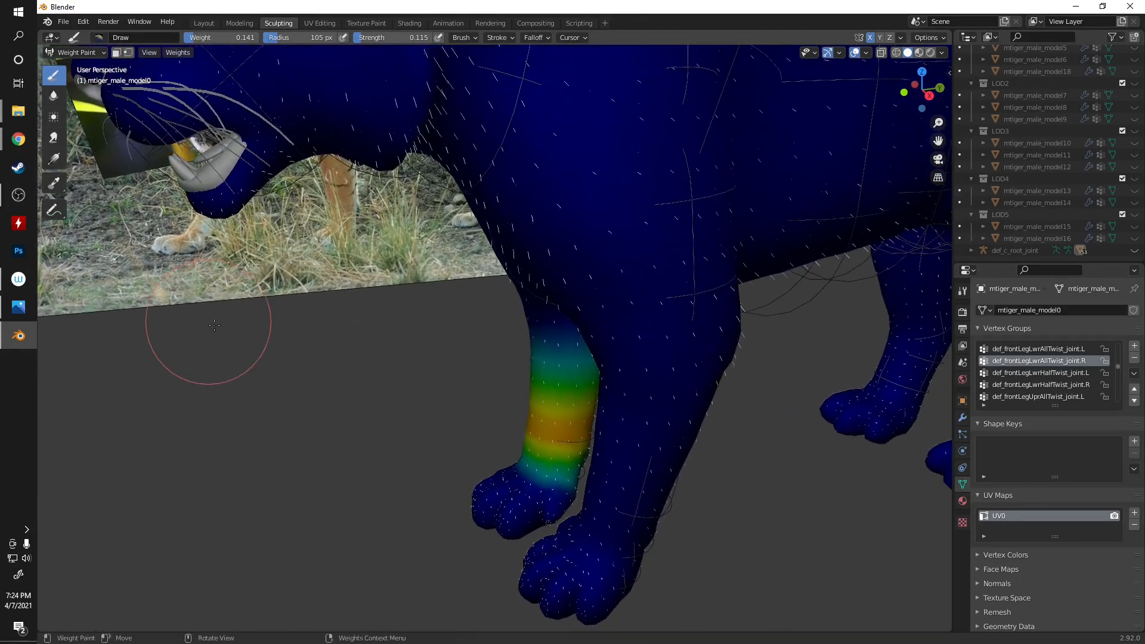
{"action": "scroll", "coordinate": [563, 402], "scroll_direction": "down", "scroll_amount": 3}
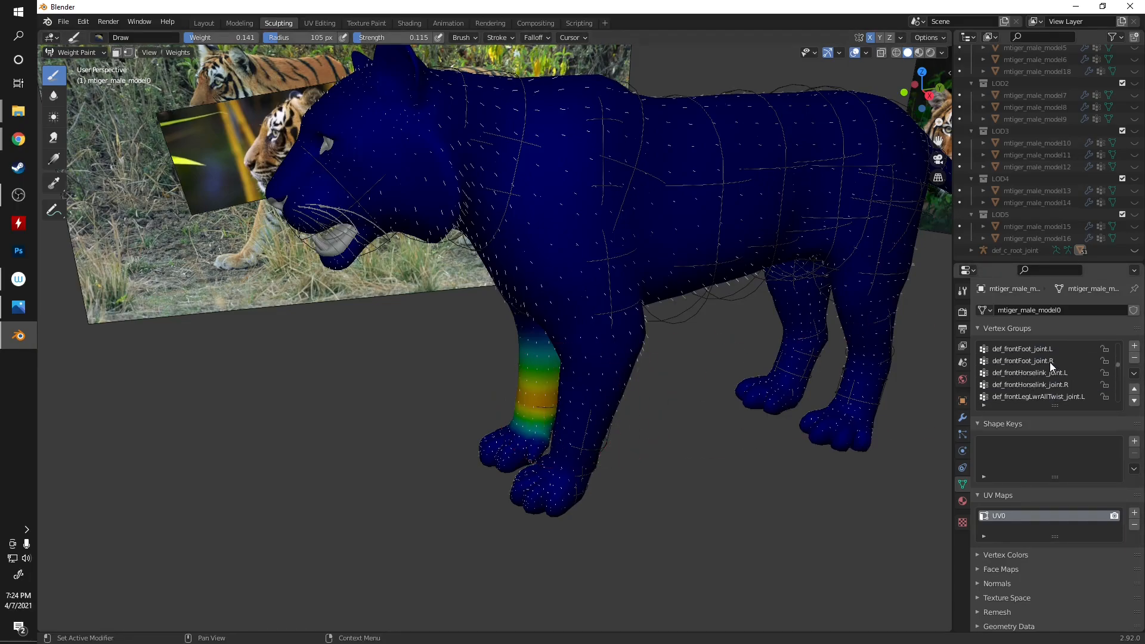
- Display the weights of def_frontFoot_joint.R, def_frontFoot_joint.L and def_eyelidLwr_joint.L in turn
{"action": "left_click", "coordinate": [1035, 362]}
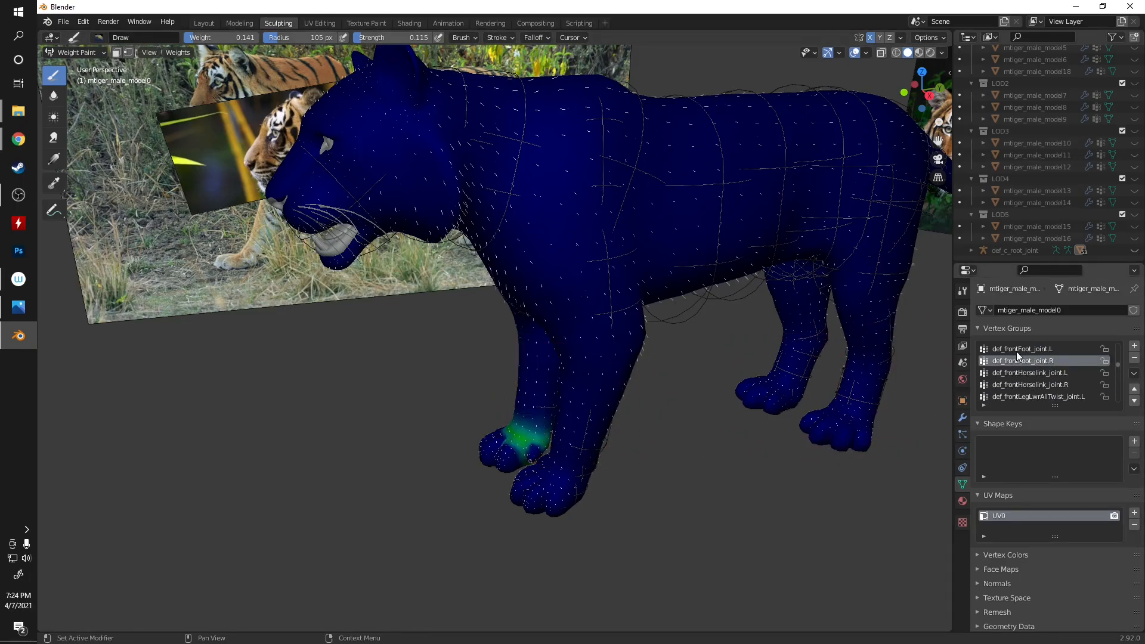
{"action": "left_click", "coordinate": [1016, 350]}
{"action": "scroll", "coordinate": [1011, 377], "scroll_direction": "up", "scroll_amount": 5}
{"action": "left_click", "coordinate": [1017, 373]}
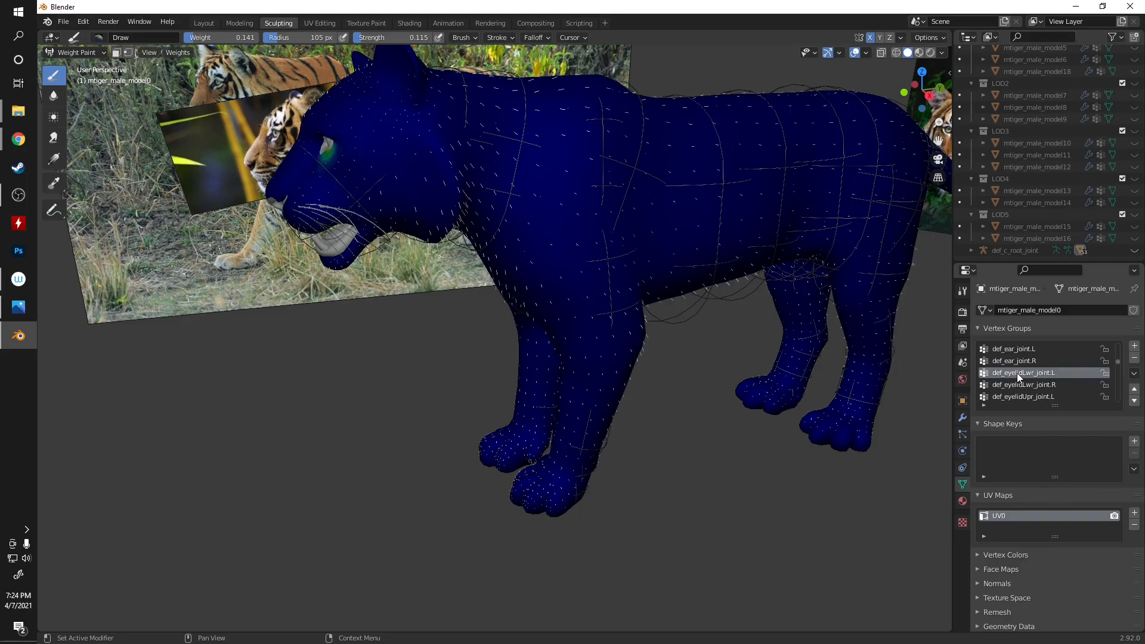
- Display the weights of def_ear_joint.L, then view the def_eyelidLwr_joint.L weights up close at the eye
{"action": "left_click", "coordinate": [1012, 349]}
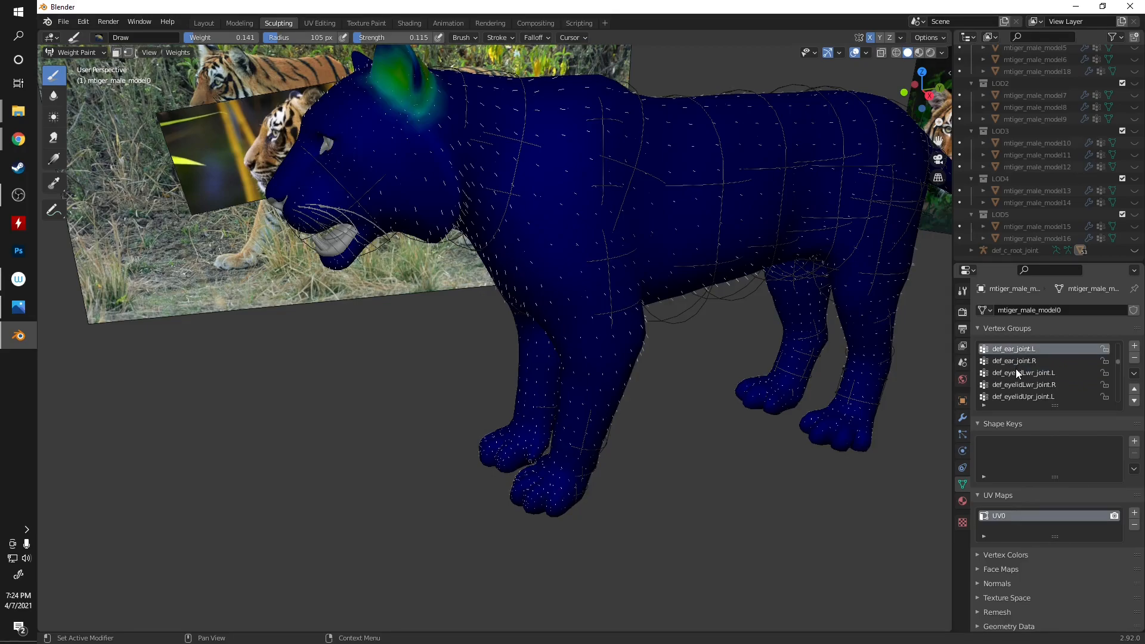
{"action": "left_click", "coordinate": [1017, 372]}
{"action": "middle_click_drag", "start_coordinate": [501, 366], "coordinate": [505, 334]}
{"action": "scroll", "coordinate": [332, 201], "scroll_direction": "up", "scroll_amount": 4}
{"action": "middle_click_drag", "start_coordinate": [429, 251], "coordinate": [605, 398], "text": "shift"}
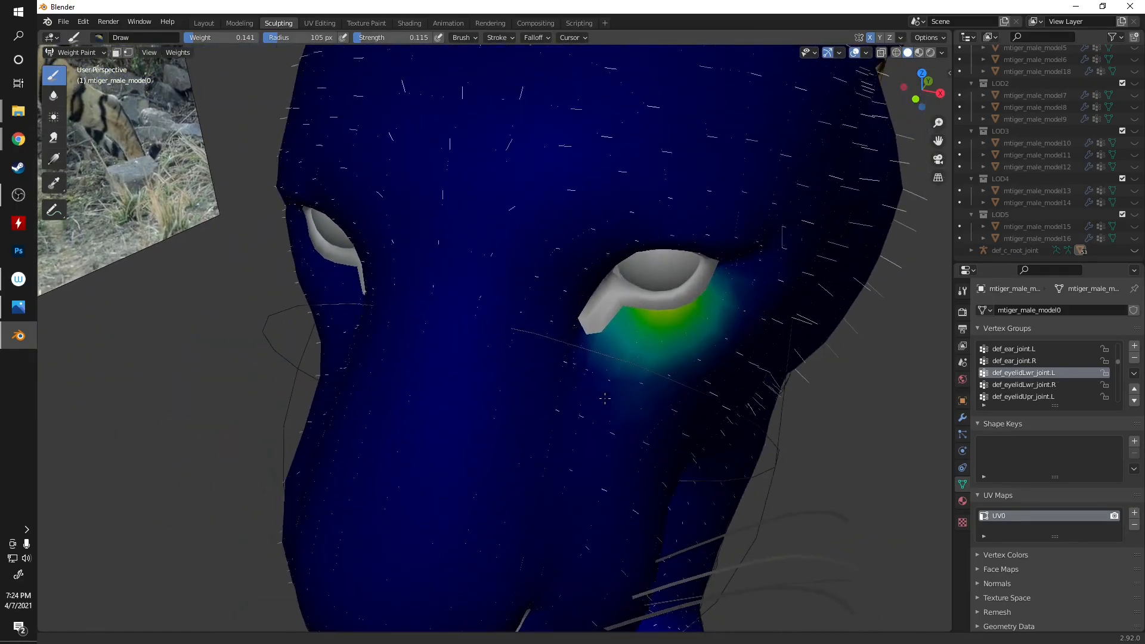
- Display the weights of the def_eyelidLwr_joint.R and def_eyelidUpr_joint.L vertex groups in turn
{"action": "left_click", "coordinate": [1033, 385]}
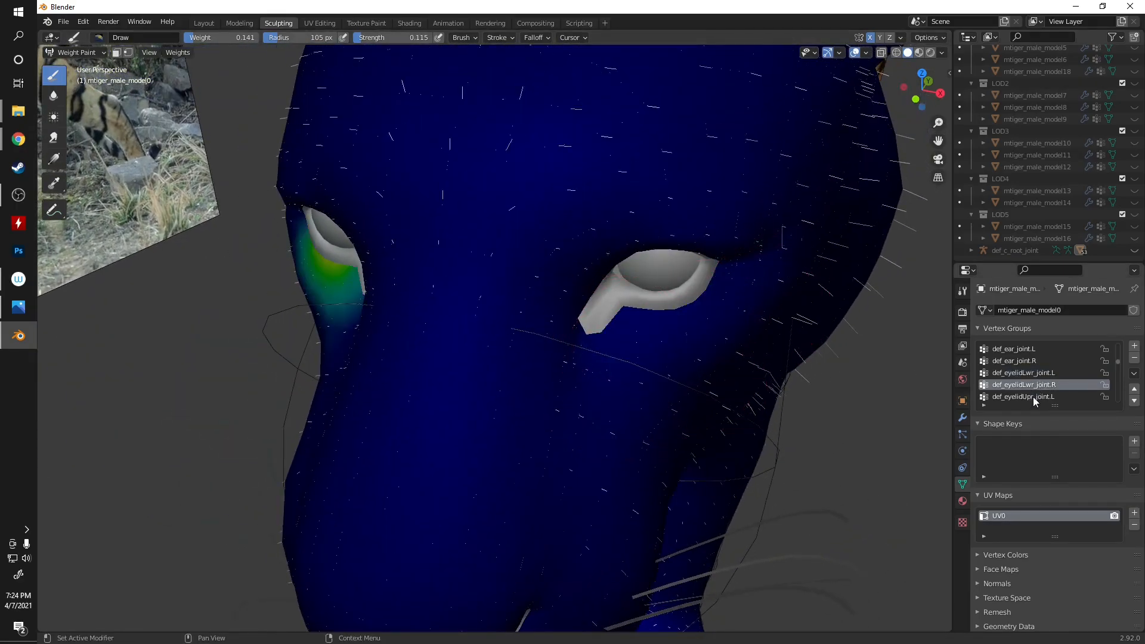
{"action": "left_click", "coordinate": [1034, 396]}
{"action": "mouse_move", "coordinate": [660, 290]}
{"action": "middle_mouse_down"}
{"action": "mouse_move", "coordinate": [651, 275]}
{"action": "mouse_move", "coordinate": [508, 297]}
{"action": "middle_mouse_up"}
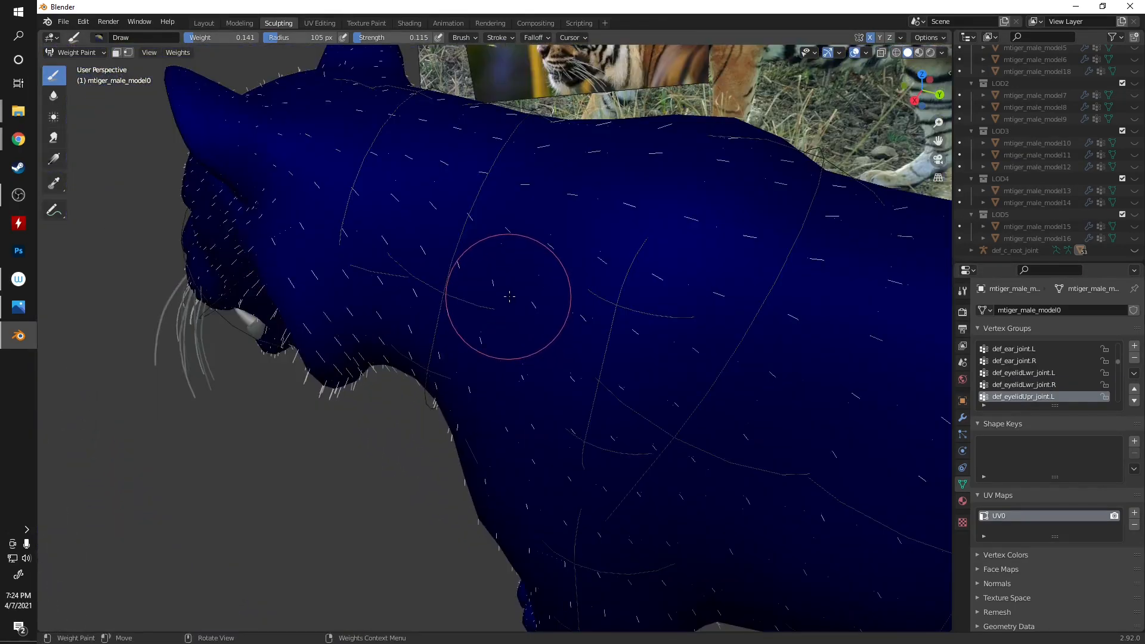
- Return mtiger_male_model0 to Object Mode and show it in the right orthographic view
{"action": "key", "text": "KP_3"}
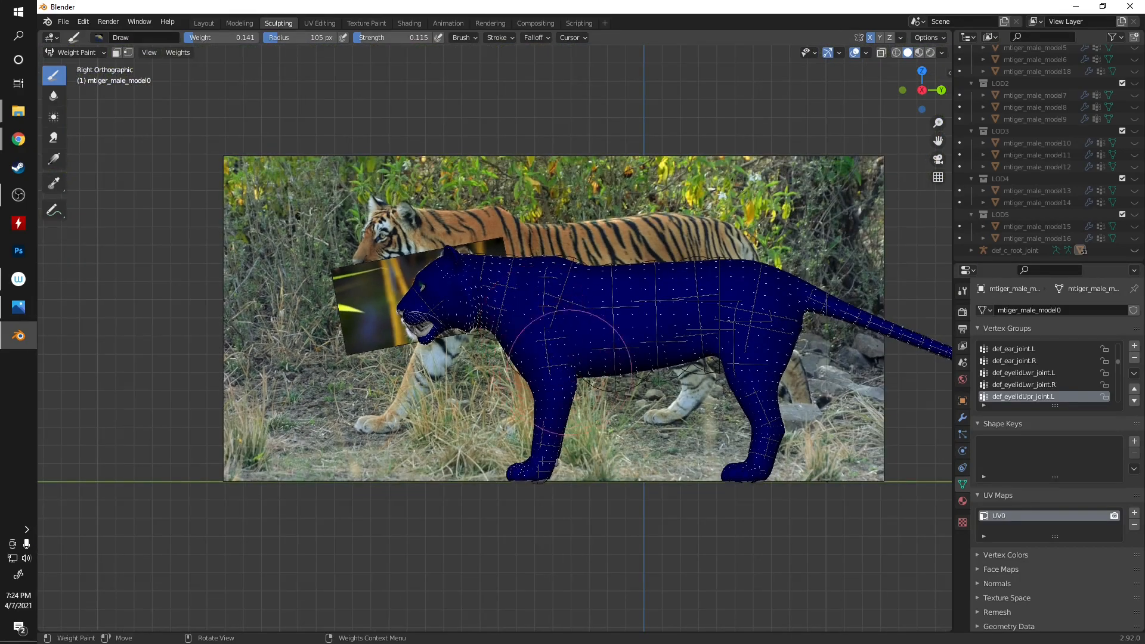
{"action": "scroll", "coordinate": [570, 370], "scroll_direction": "up", "scroll_amount": 3}
{"action": "middle_click_drag", "start_coordinate": [617, 364], "coordinate": [469, 352], "text": "shift"}
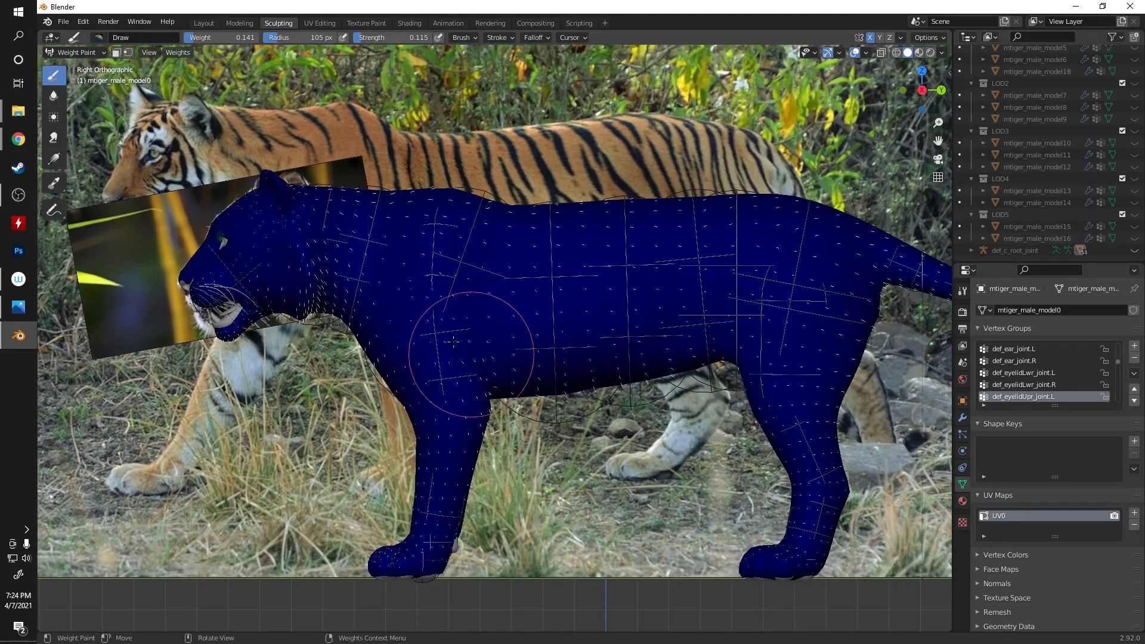
{"action": "left_click", "coordinate": [73, 52]}
{"action": "left_click", "coordinate": [81, 67]}
{"action": "scroll", "coordinate": [520, 321], "scroll_direction": "down", "scroll_amount": 3}
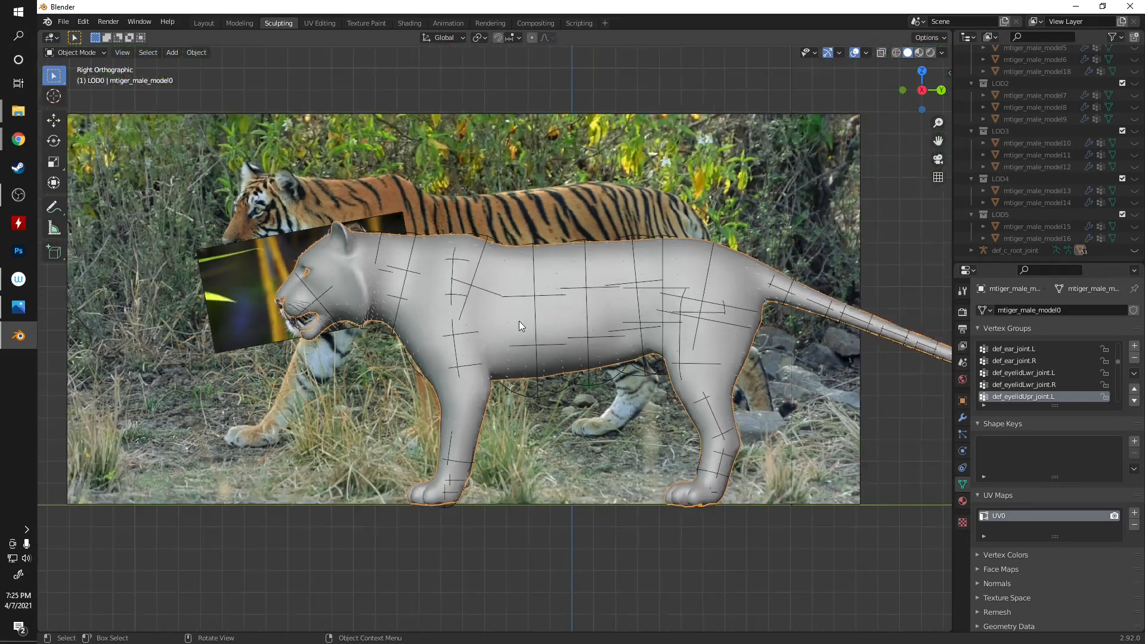
{"action": "scroll", "coordinate": [582, 353], "scroll_direction": "up", "scroll_amount": 2}
{"action": "middle_click_drag", "start_coordinate": [625, 320], "coordinate": [695, 325], "text": "shift"}
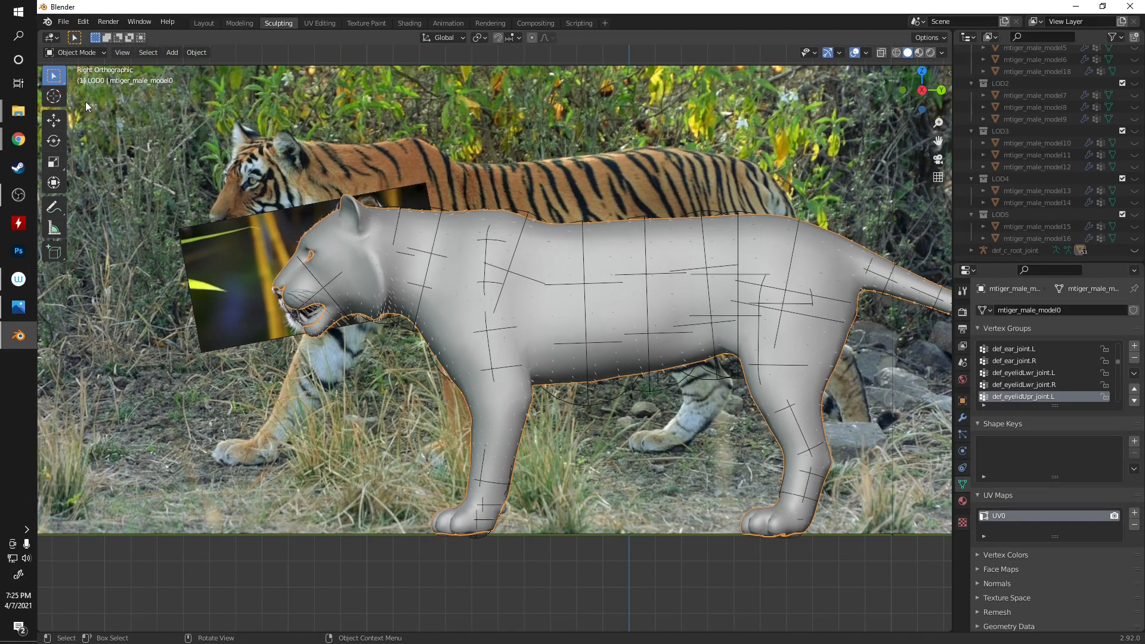
- Save the project as malayan_tiger_male.blend in the Male subfolder of the Malyan Tiger folder on the Desktop
{"action": "left_click", "coordinate": [63, 22]}
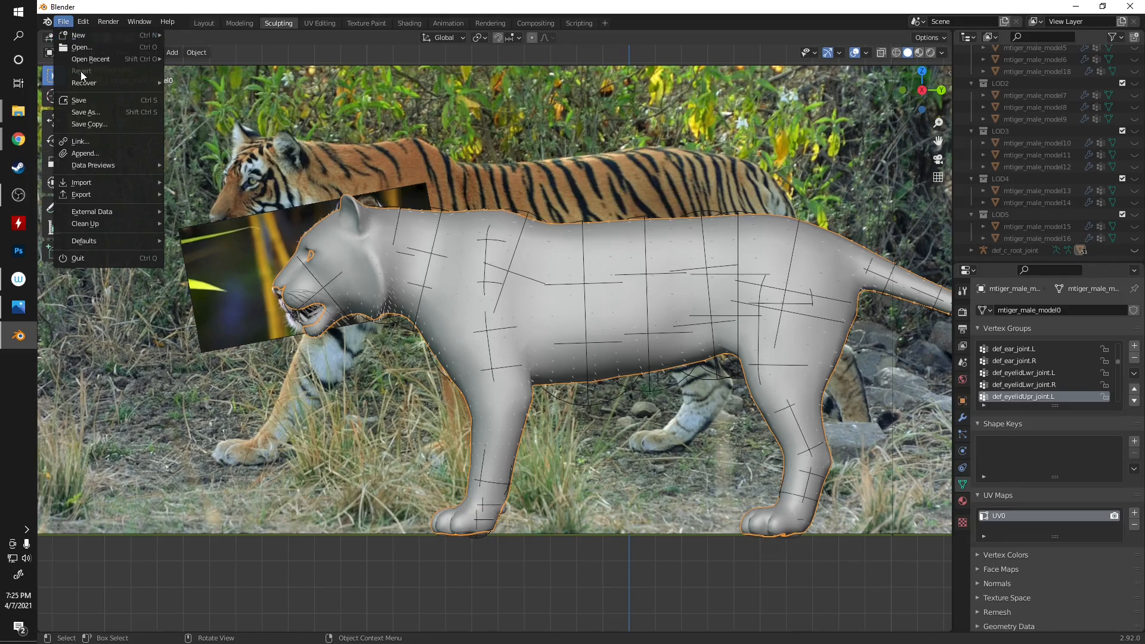
{"action": "left_click", "coordinate": [93, 112]}
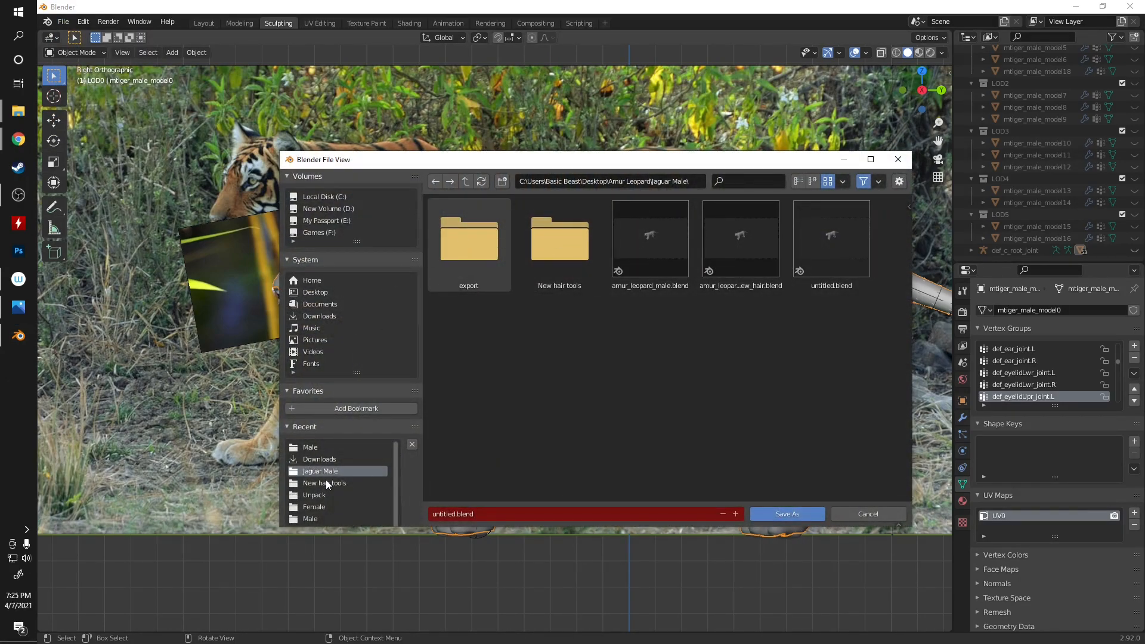
{"action": "left_click", "coordinate": [320, 292]}
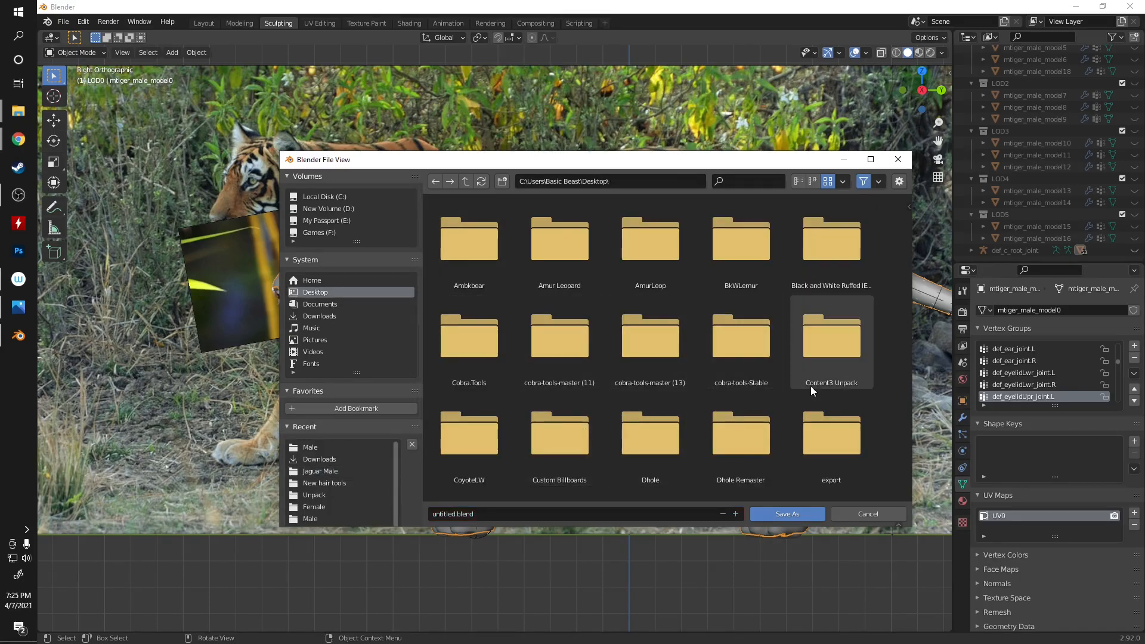
{"action": "scroll", "coordinate": [717, 405], "scroll_direction": "down", "scroll_amount": 5}
{"action": "scroll", "coordinate": [718, 402], "scroll_direction": "down", "scroll_amount": 5}
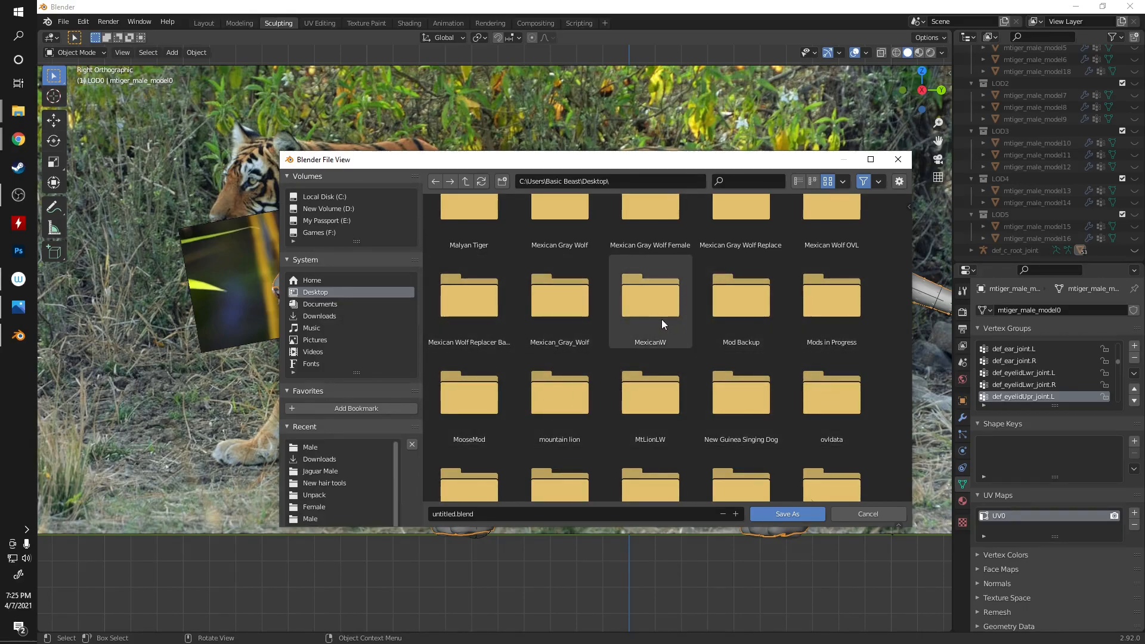
{"action": "scroll", "coordinate": [661, 320], "scroll_direction": "up", "scroll_amount": 2}
{"action": "left_click", "coordinate": [474, 231]}
{"action": "left_click", "coordinate": [474, 232]}
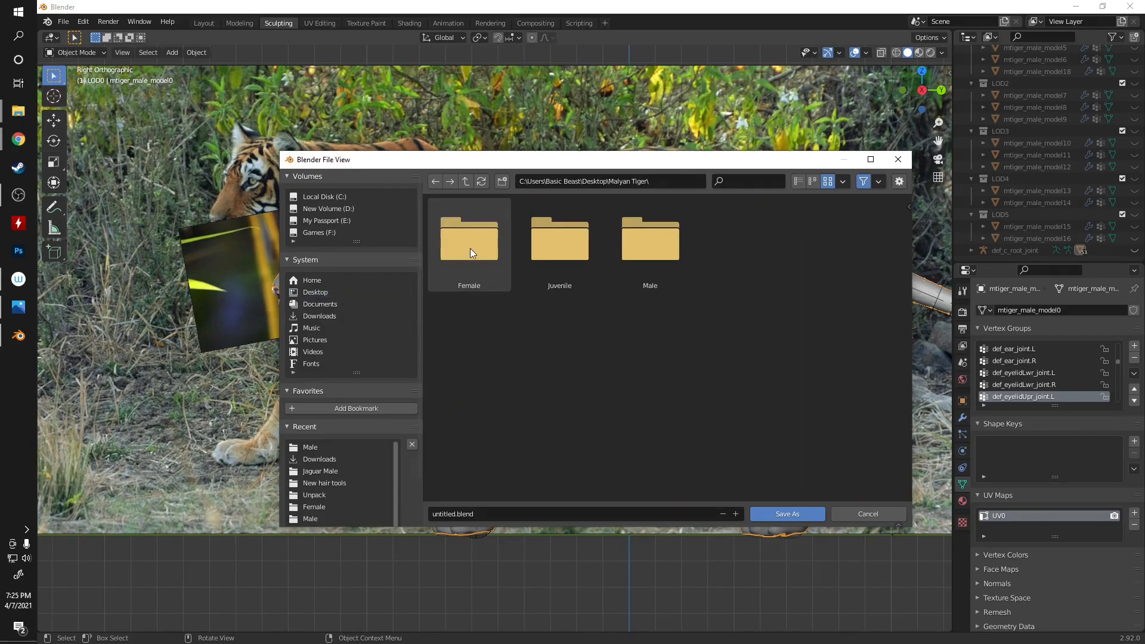
{"action": "double_click", "coordinate": [643, 245]}
{"action": "left_click", "coordinate": [500, 511]}
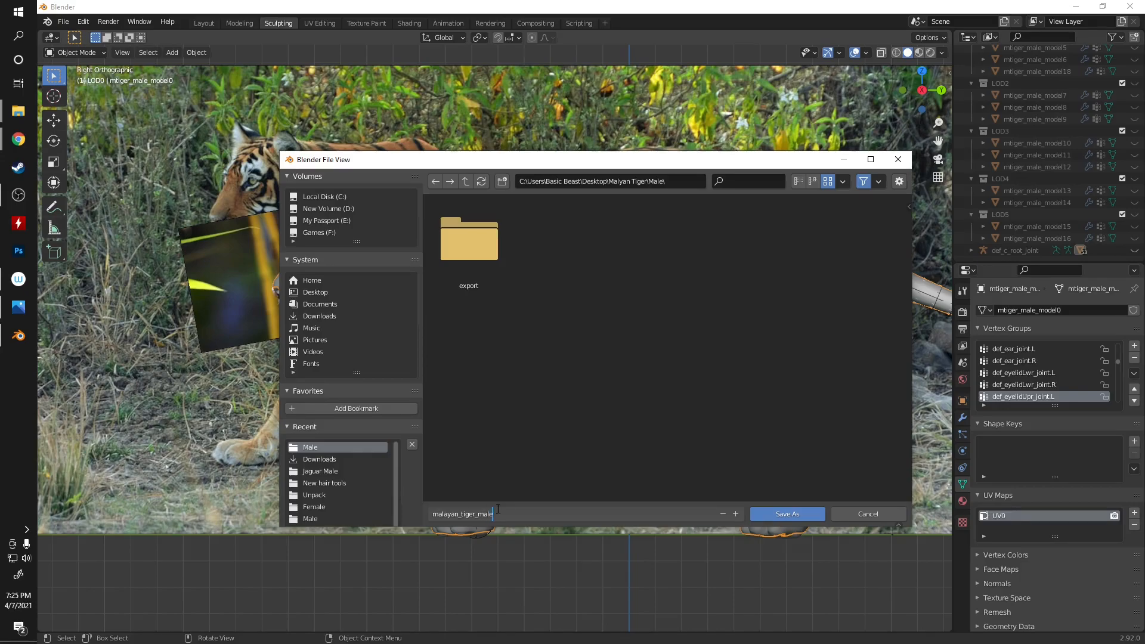
{"action": "left_click", "coordinate": [778, 516]}
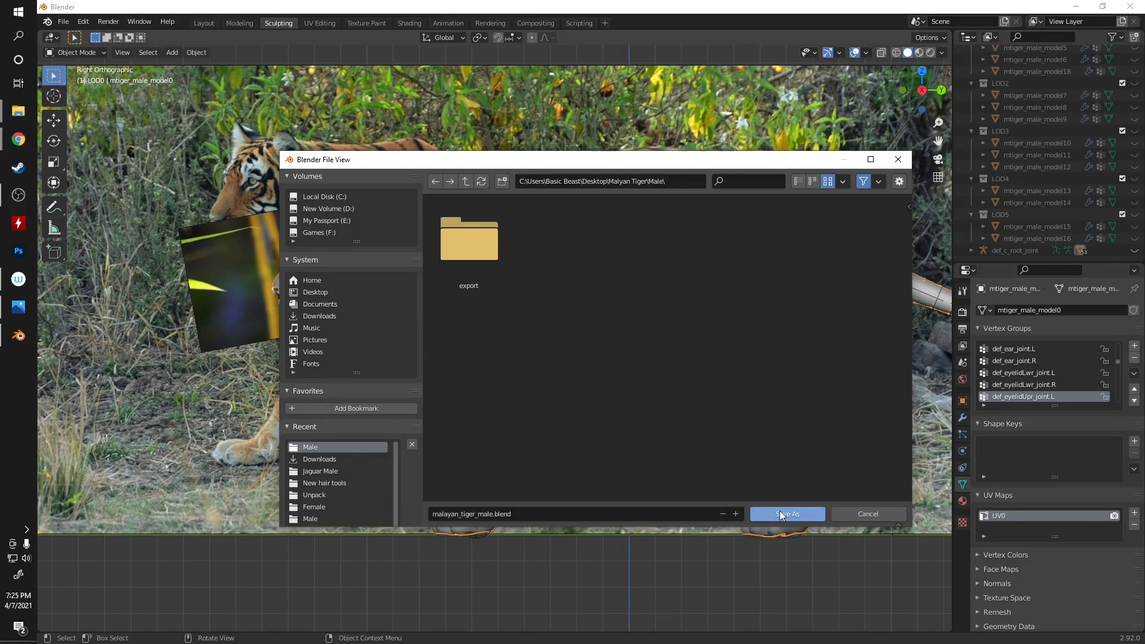
{"action": "left_click", "coordinate": [781, 514]}
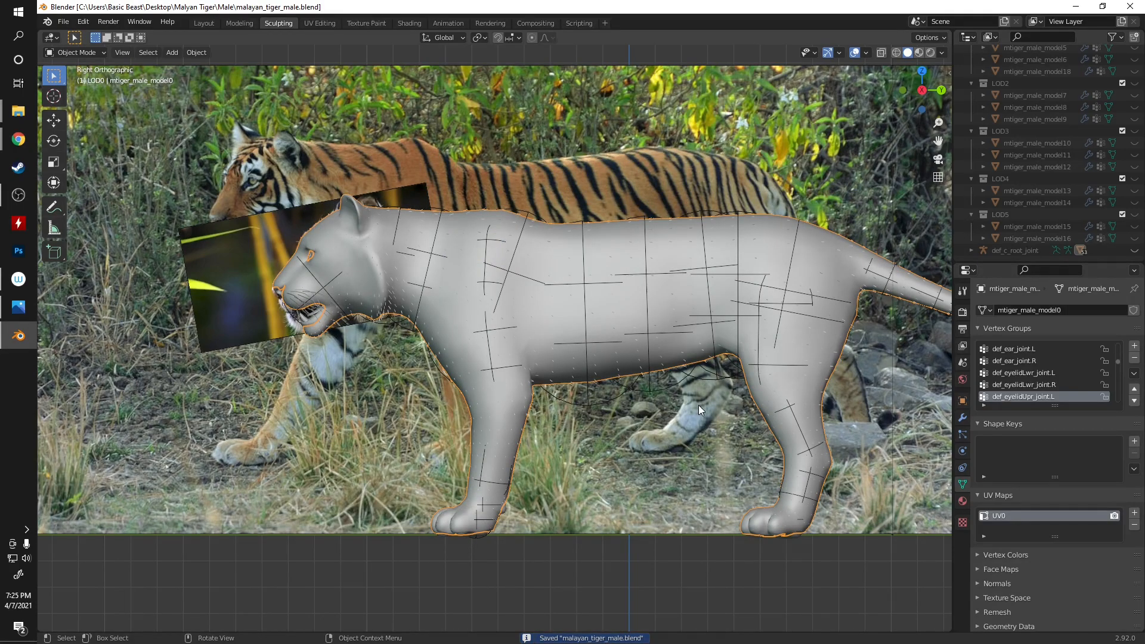
- Examine the side profile of the male tiger model against the reference photo
{"action": "scroll", "coordinate": [717, 360], "scroll_direction": "up", "scroll_amount": 3}
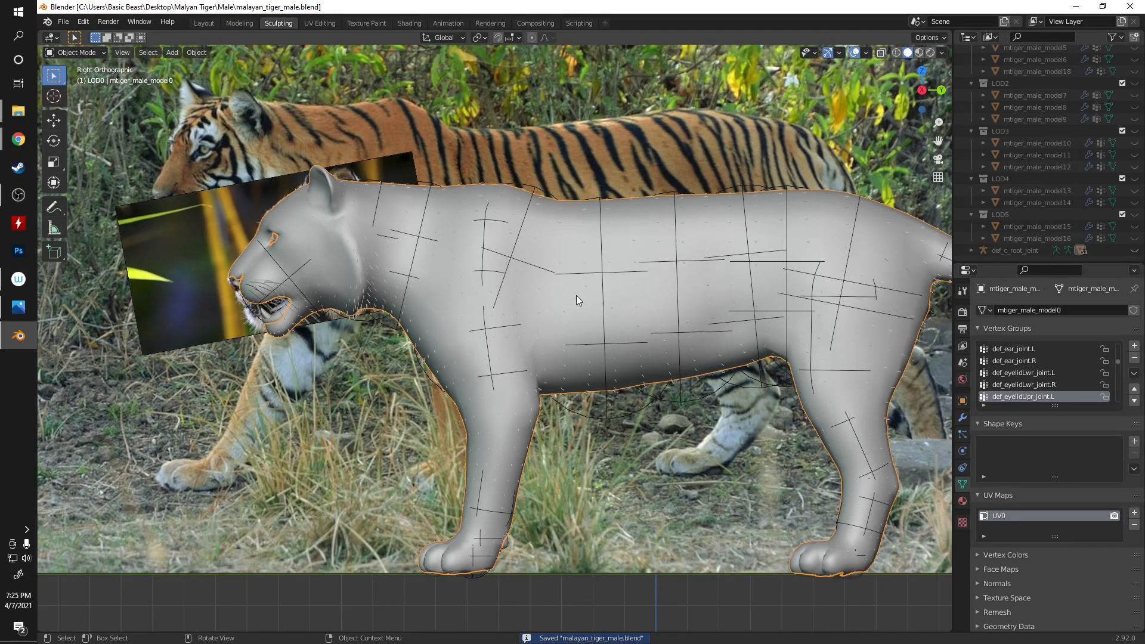
{"action": "middle_click_drag", "start_coordinate": [576, 295], "coordinate": [551, 318], "text": "shift"}
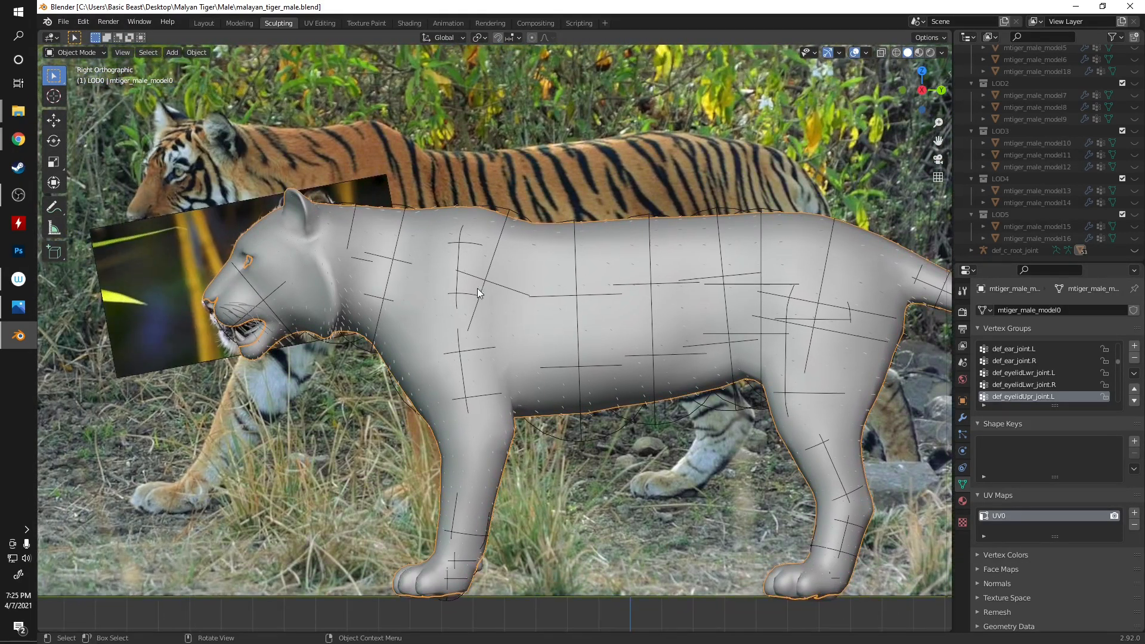
{"action": "scroll", "coordinate": [480, 292], "scroll_direction": "down", "scroll_amount": 2}
{"action": "scroll", "coordinate": [324, 259], "scroll_direction": "up", "scroll_amount": 1}
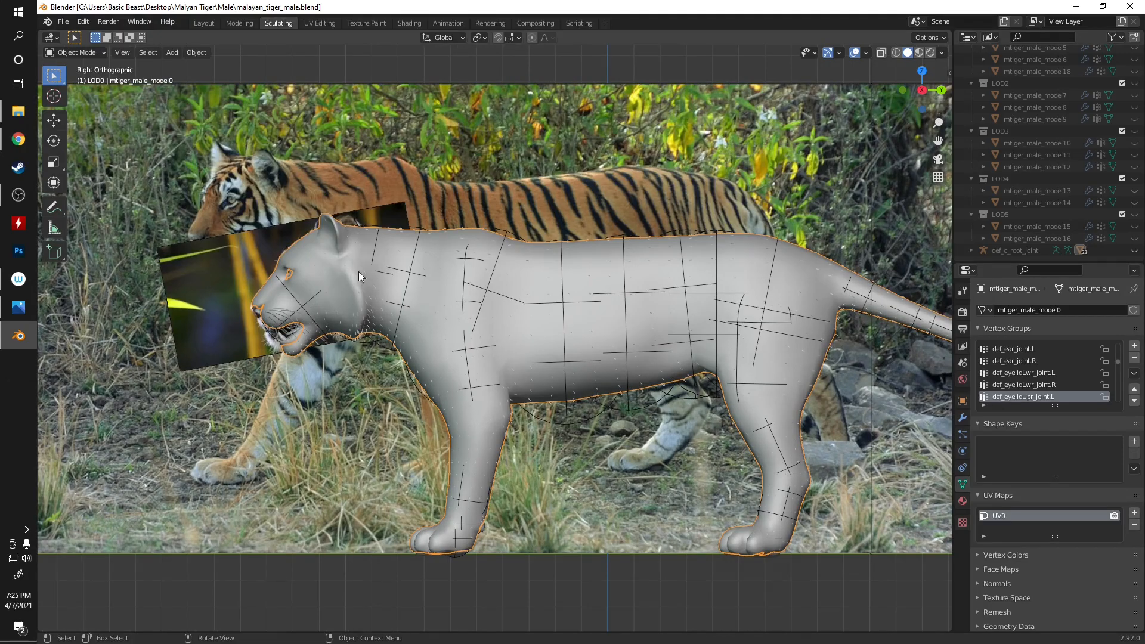
{"action": "scroll", "coordinate": [446, 327], "scroll_direction": "up", "scroll_amount": 2}
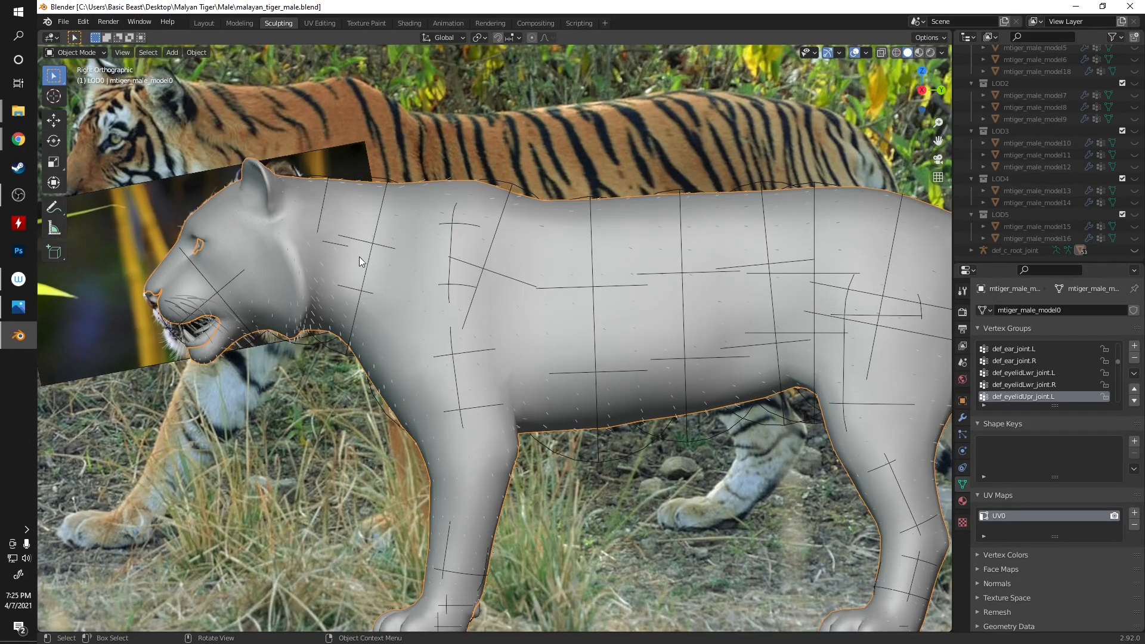
{"action": "middle_click_drag", "start_coordinate": [402, 241], "coordinate": [427, 270]}
{"action": "key", "text": "KP_3"}
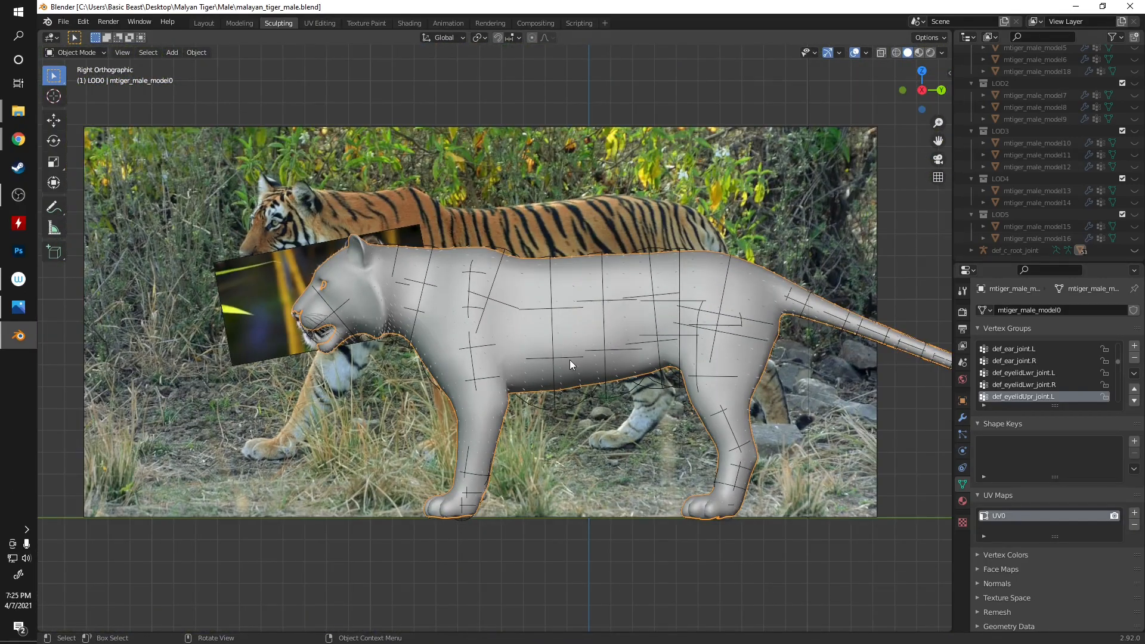
{"action": "middle_click_drag", "start_coordinate": [570, 360], "coordinate": [473, 340], "text": "shift"}
{"action": "scroll", "coordinate": [513, 343], "scroll_direction": "up", "scroll_amount": 2}
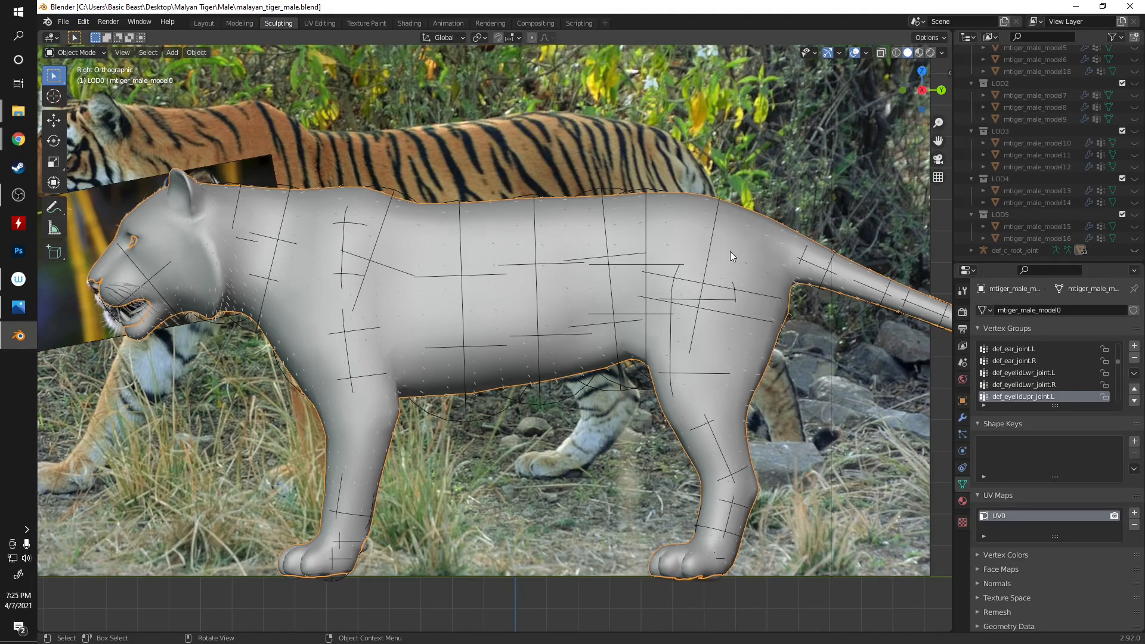
- Duplicate mtiger_male_model0 in place and move the copy into the LOD1 collection
{"action": "scroll", "coordinate": [1025, 184], "scroll_direction": "up", "scroll_amount": 6}
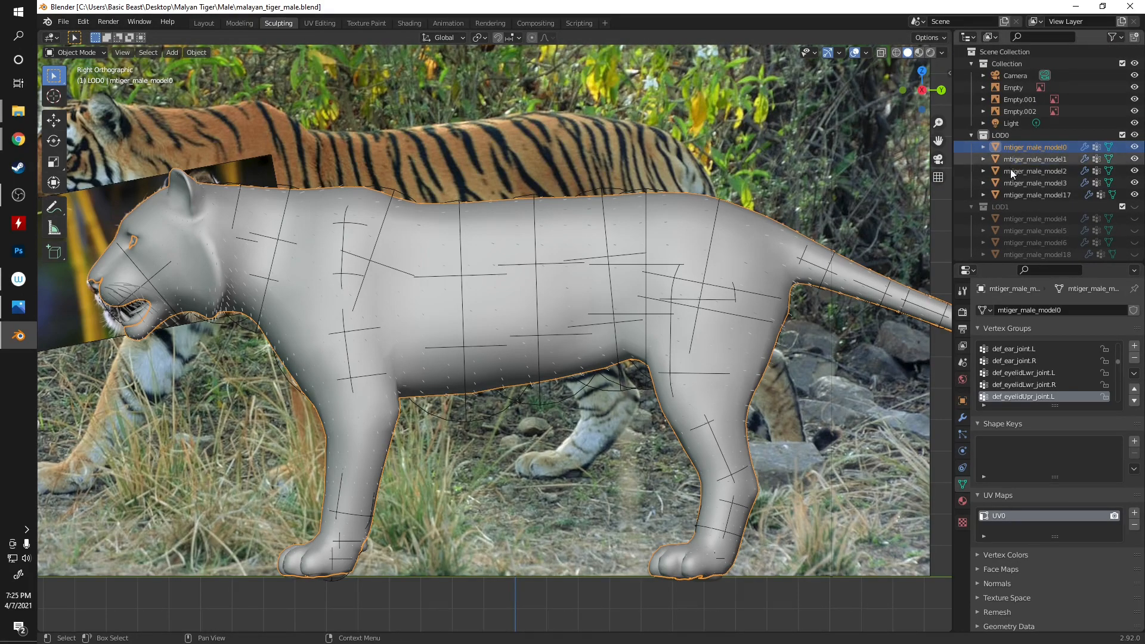
{"action": "left_click_drag", "start_coordinate": [999, 261], "coordinate": [1000, 361]}
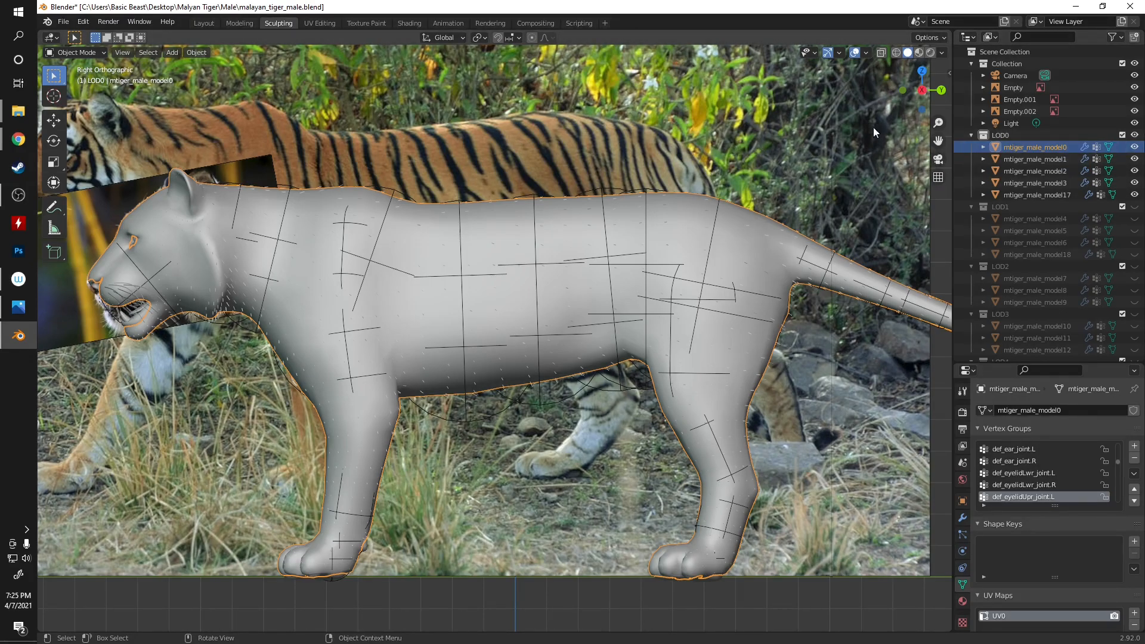
{"action": "left_click", "coordinate": [776, 144]}
{"action": "scroll", "coordinate": [777, 144], "scroll_direction": "down", "scroll_amount": 4}
{"action": "scroll", "coordinate": [777, 143], "scroll_direction": "up", "scroll_amount": 3}
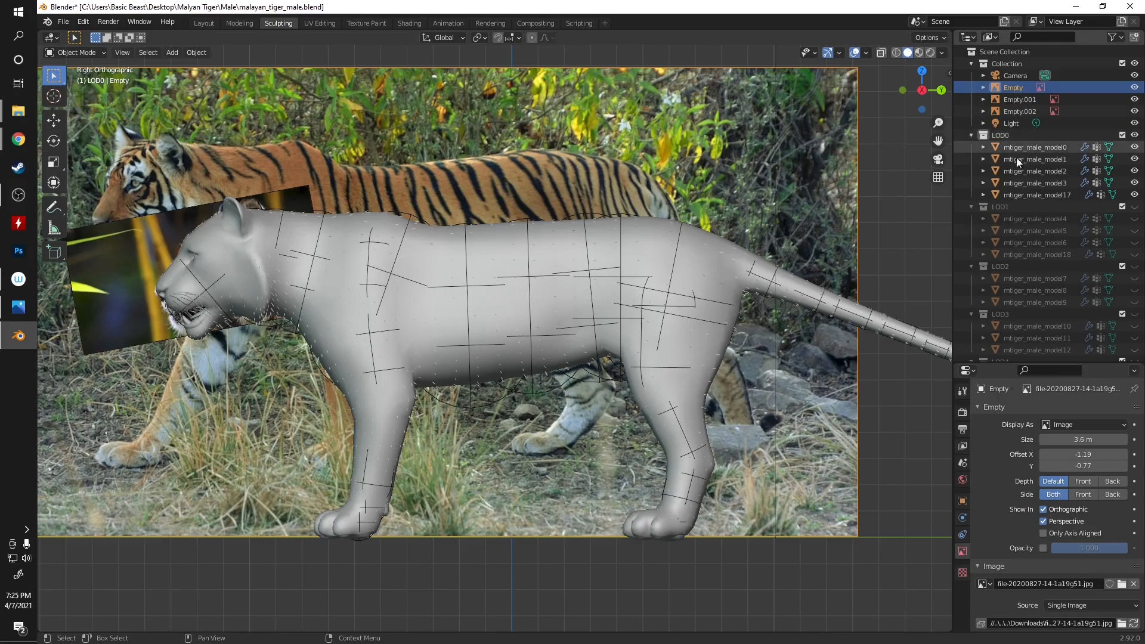
{"action": "left_click", "coordinate": [1025, 148]}
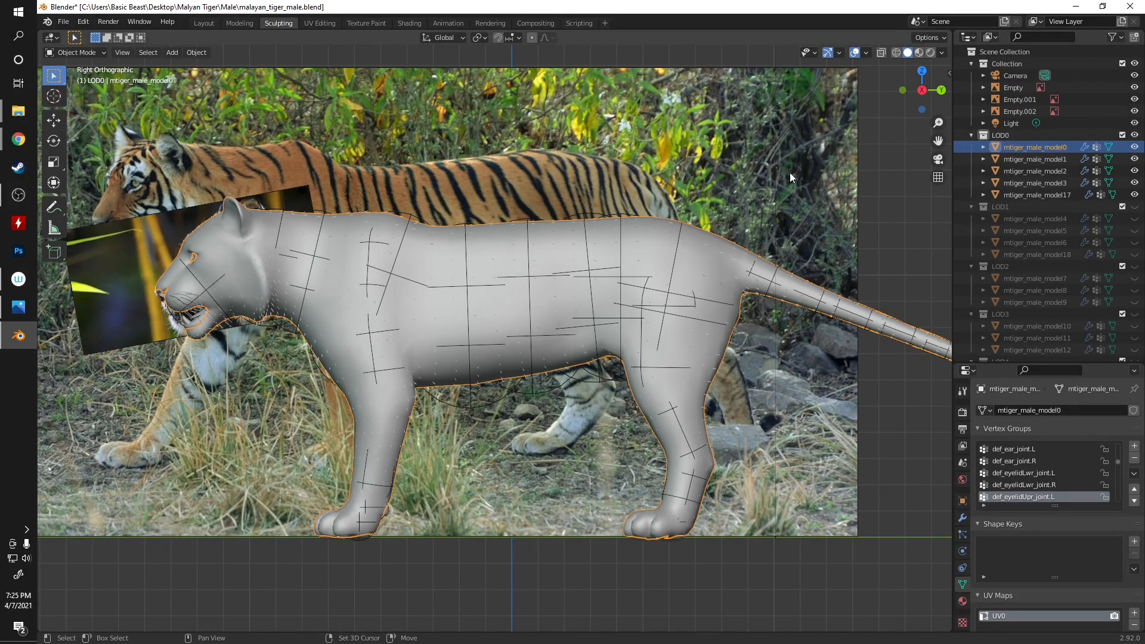
{"action": "key", "text": "shift+d"}
{"action": "left_click", "coordinate": [790, 173]}
{"action": "left_click_drag", "start_coordinate": [1016, 159], "coordinate": [1020, 260]}
- Unhide mtiger_male_model4, select all of its vertices in Edit Mode, and return to Object Mode
{"action": "left_click", "coordinate": [1111, 233]}
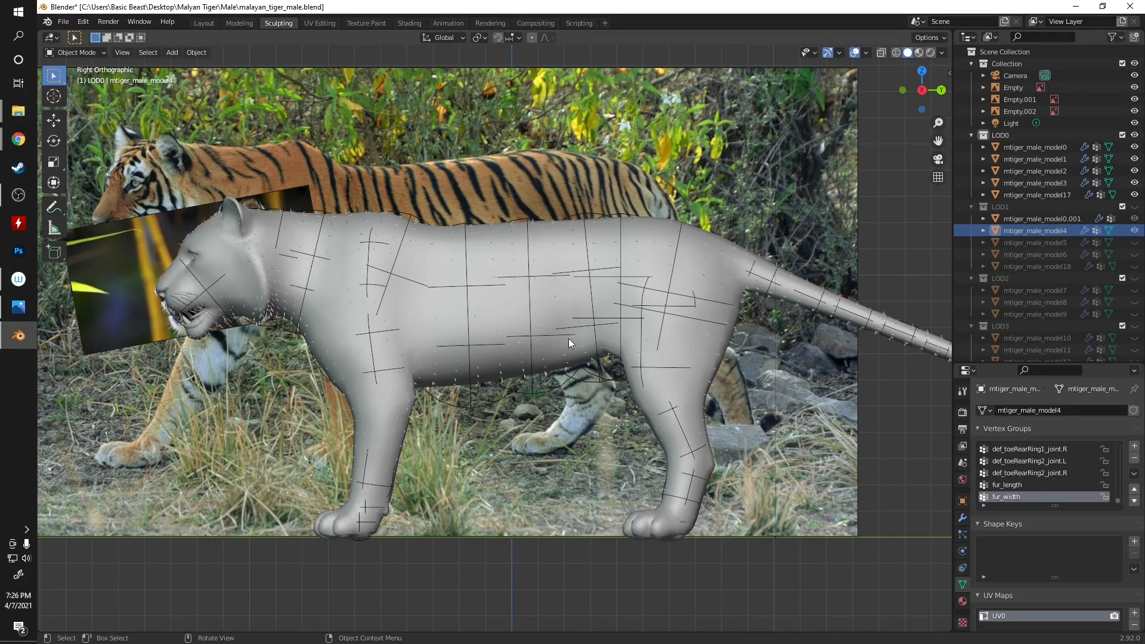
{"action": "left_click", "coordinate": [81, 52]}
{"action": "left_click", "coordinate": [87, 78]}
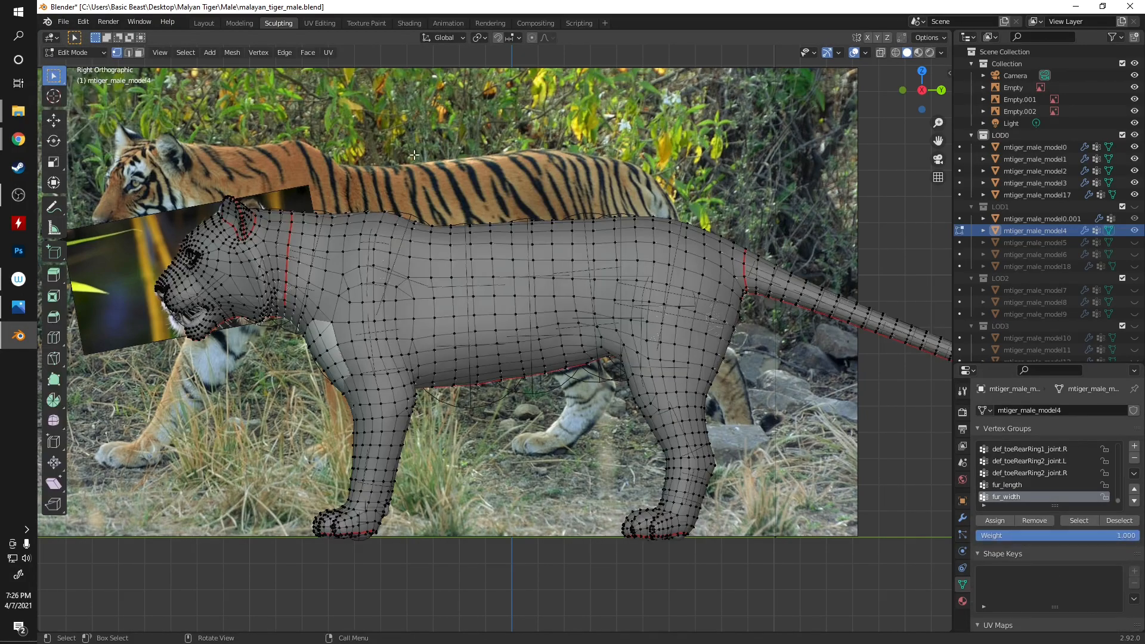
{"action": "key", "text": "a"}
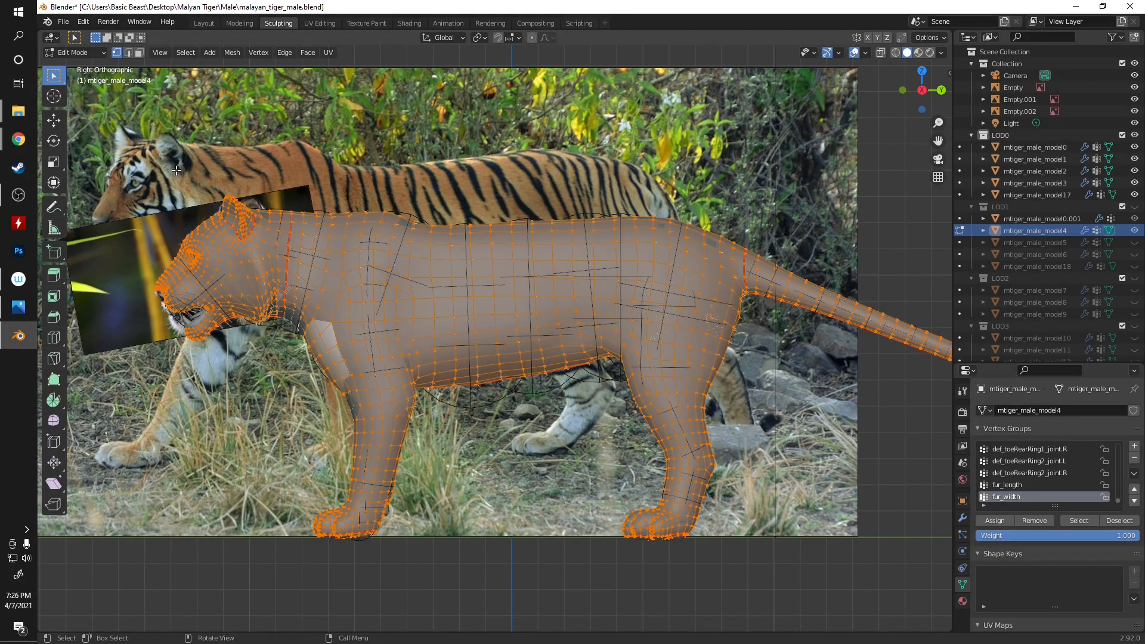
{"action": "left_click", "coordinate": [79, 54]}
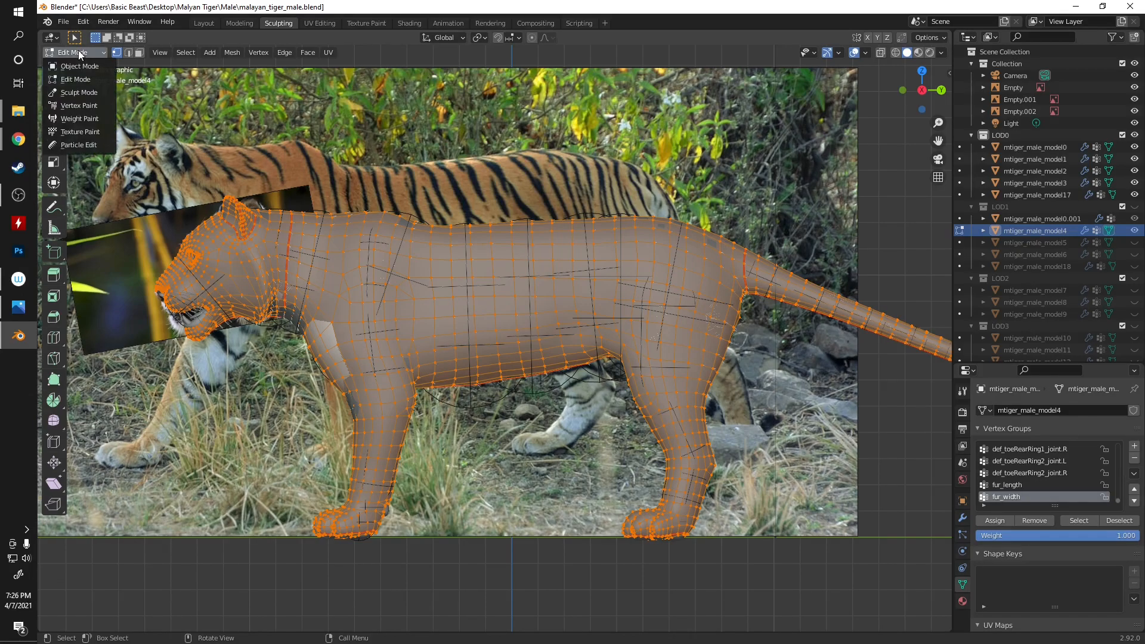
{"action": "left_click", "coordinate": [84, 65]}
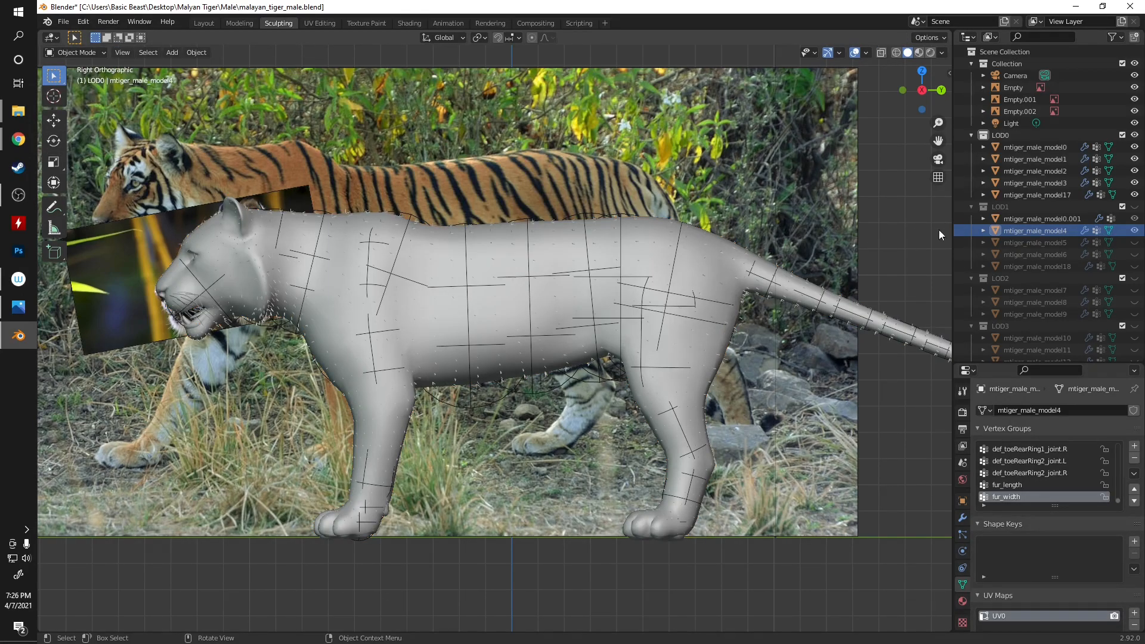
- Join the duplicated mesh in LOD1 into mtiger_male_model4 and hide the combined object
{"action": "left_click", "coordinate": [1051, 232]}
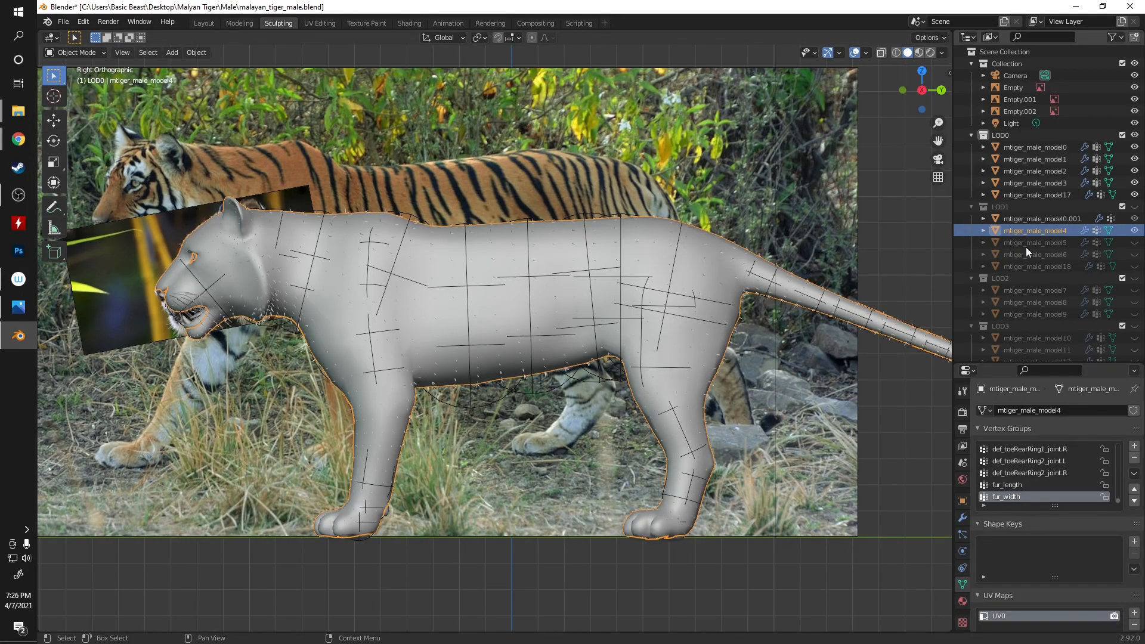
{"action": "left_click", "coordinate": [1046, 215], "text": "ctrl"}
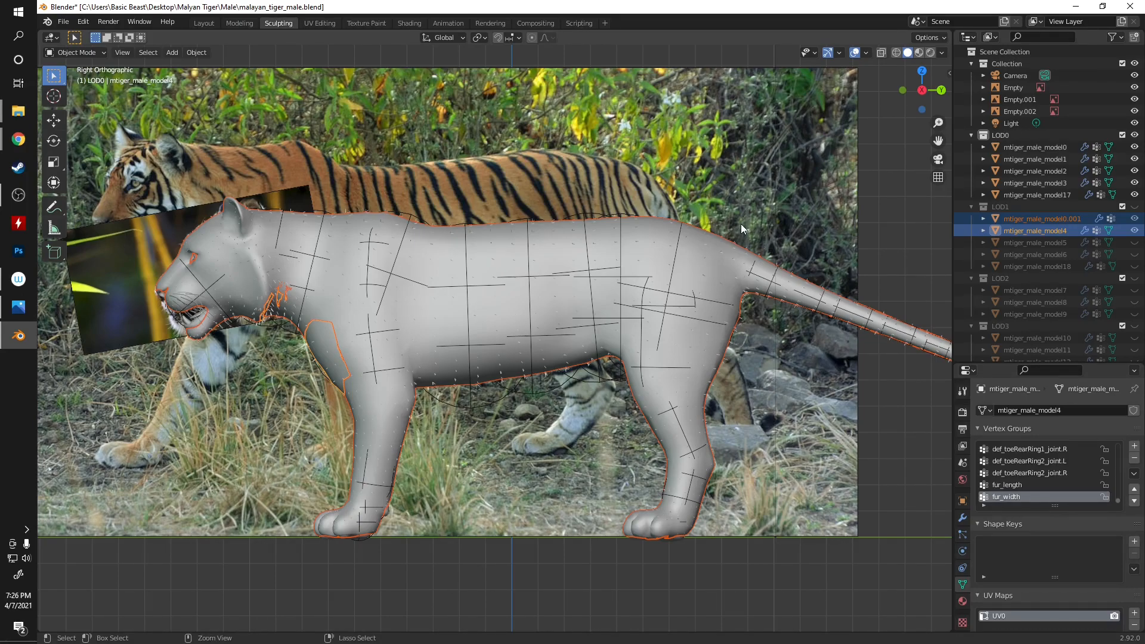
{"action": "key", "text": "ctrl+j"}
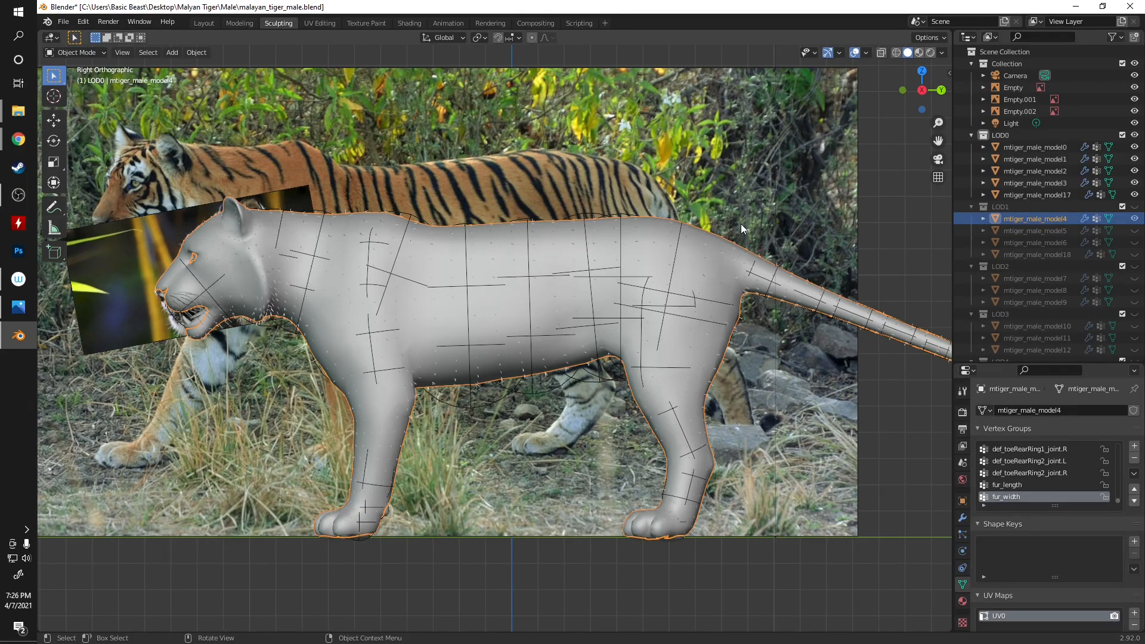
{"action": "left_click_drag", "start_coordinate": [1032, 362], "coordinate": [1032, 322]}
{"action": "scroll", "coordinate": [1010, 489], "scroll_direction": "down", "scroll_amount": 3}
{"action": "scroll", "coordinate": [1008, 439], "scroll_direction": "up", "scroll_amount": 3}
{"action": "left_click", "coordinate": [1135, 218]}
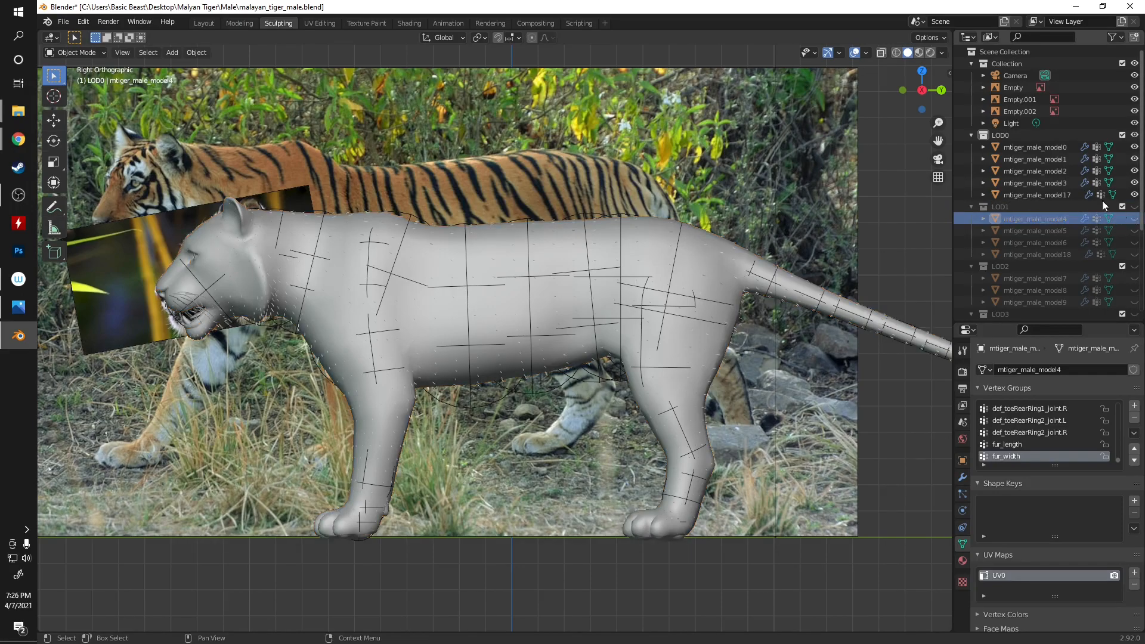
- Duplicate mtiger_male_model0 in place and move the copy into the LOD2 collection
{"action": "left_click", "coordinate": [1026, 147]}
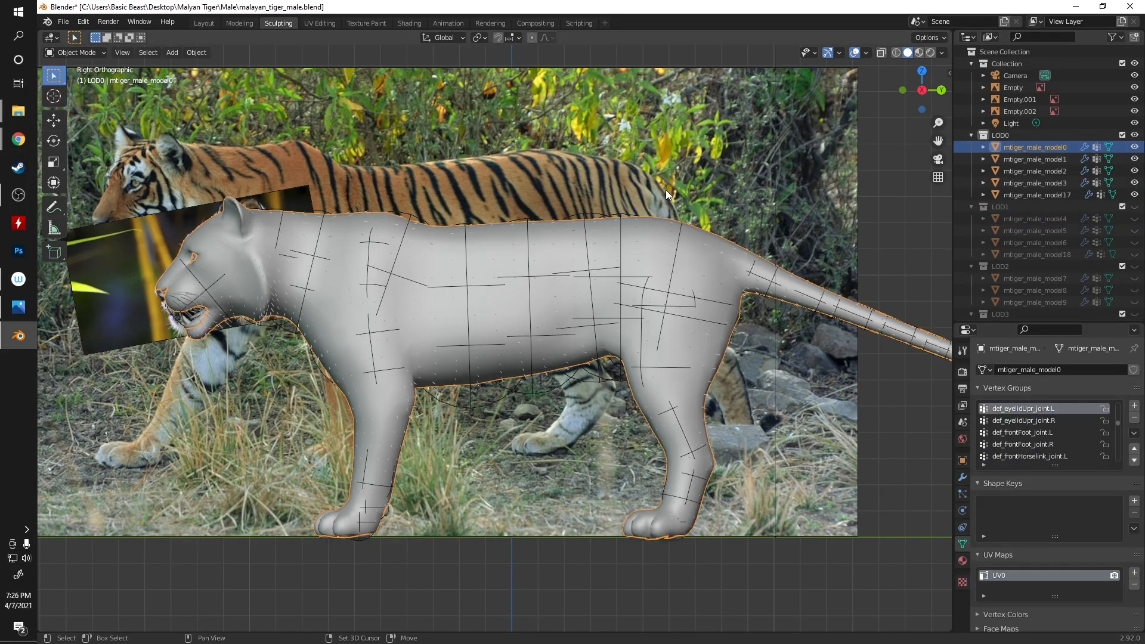
{"action": "key", "text": "shift+d"}
{"action": "right_click", "coordinate": [666, 190]}
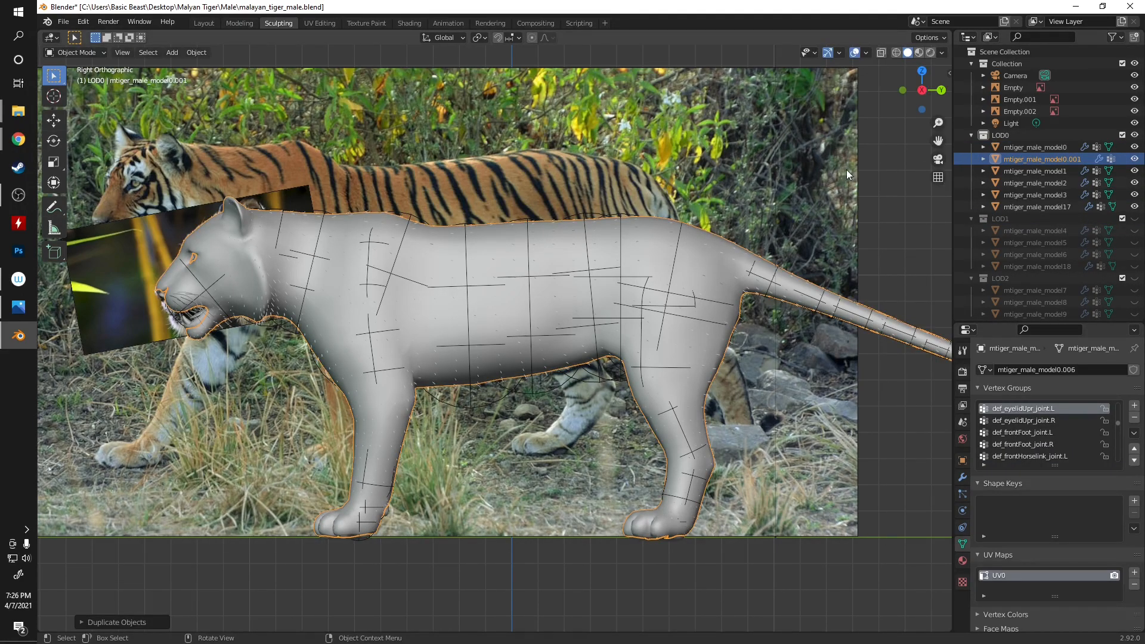
{"action": "left_click_drag", "start_coordinate": [1035, 159], "coordinate": [1043, 302]}
- Unhide mtiger_male_model7, select all of its vertices in Edit Mode, and return to Object Mode
{"action": "left_click", "coordinate": [1045, 291]}
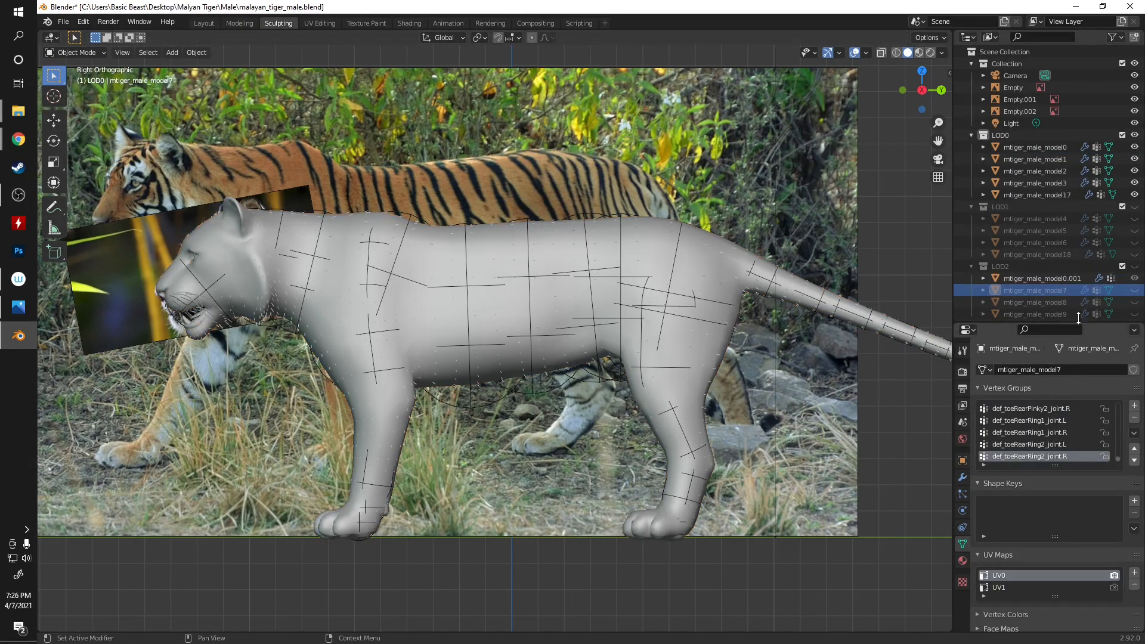
{"action": "left_click", "coordinate": [1134, 290]}
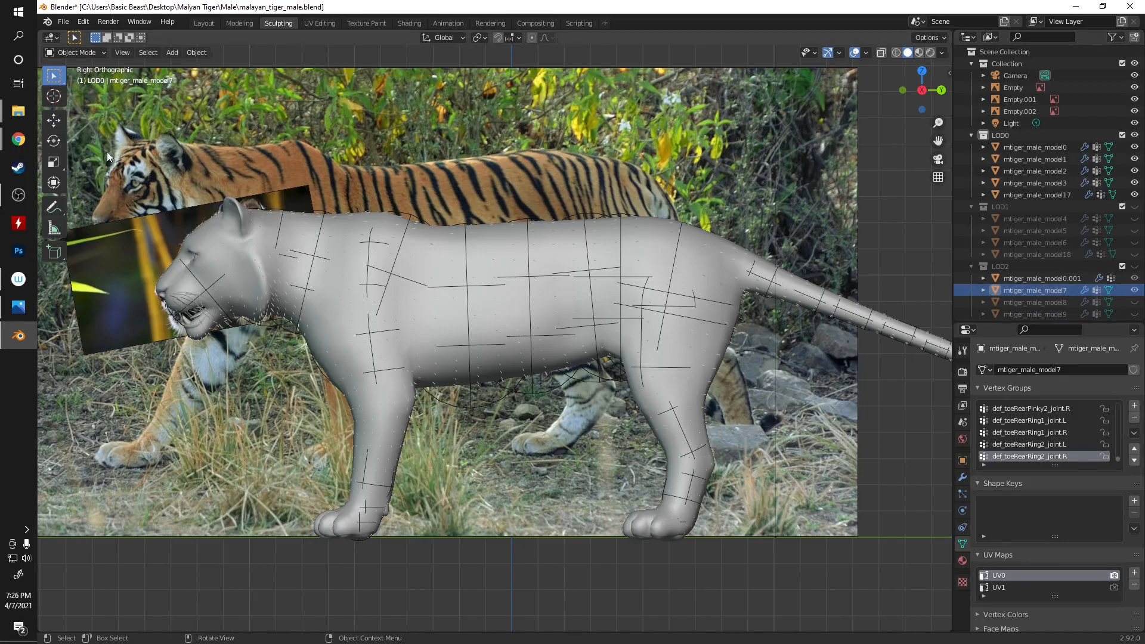
{"action": "left_click", "coordinate": [74, 53]}
{"action": "left_click", "coordinate": [72, 78]}
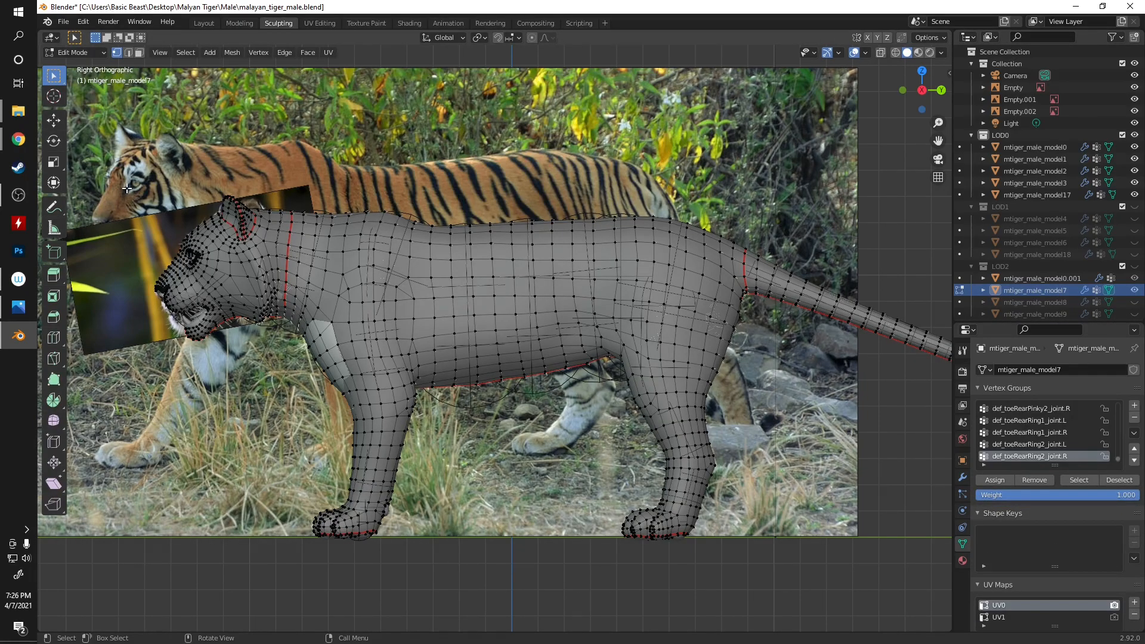
{"action": "key", "text": "a"}
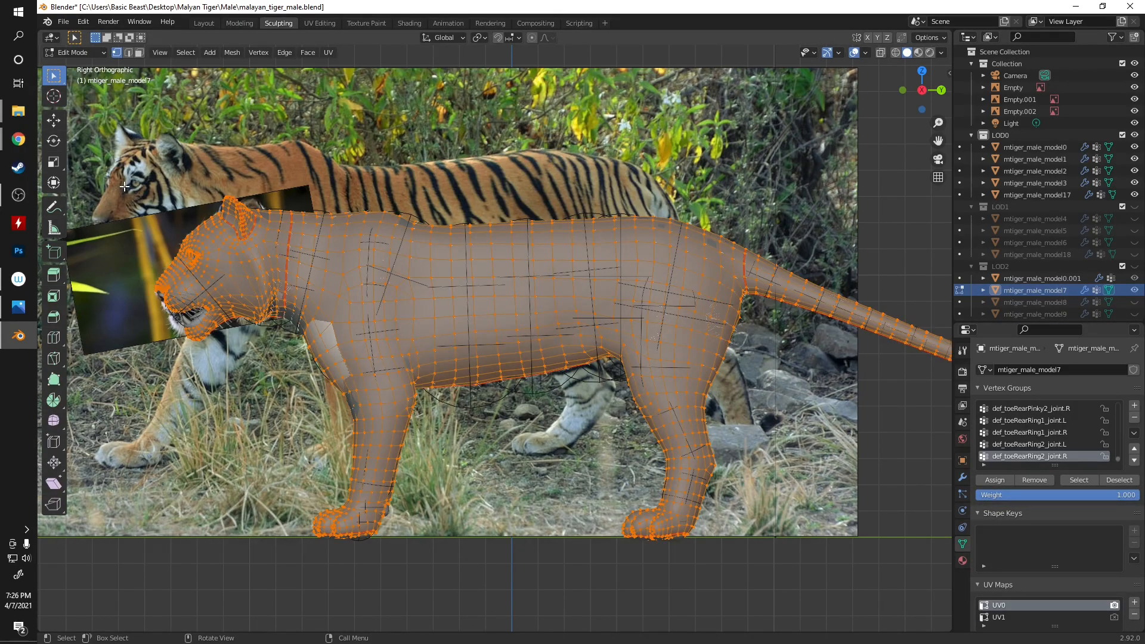
{"action": "left_click", "coordinate": [74, 53]}
{"action": "left_click", "coordinate": [76, 65]}
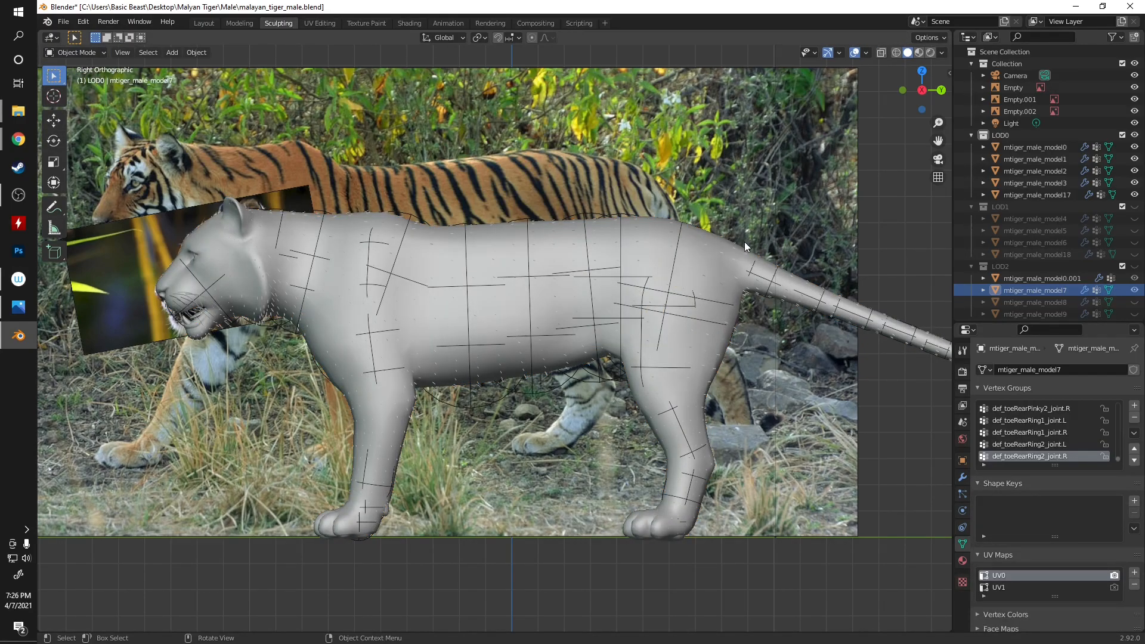
- Join the duplicated mesh mtiger_male_model0.001 in LOD2 into mtiger_male_model7
{"action": "left_click", "coordinate": [1057, 291]}
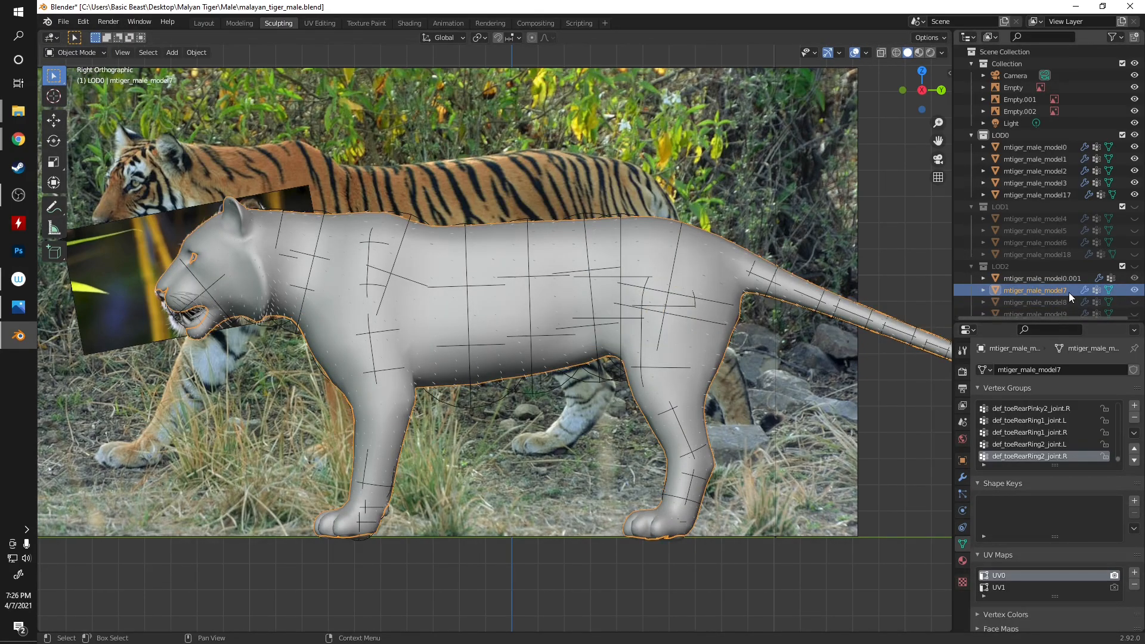
{"action": "left_click", "coordinate": [1070, 279], "text": "ctrl"}
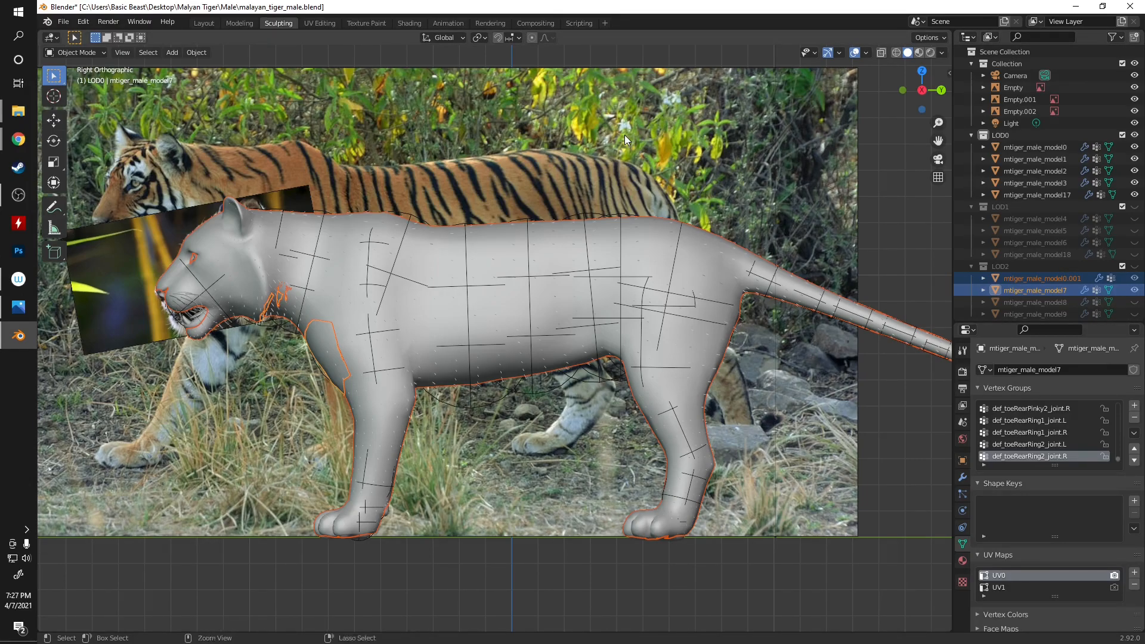
{"action": "key", "text": "ctrl+j"}
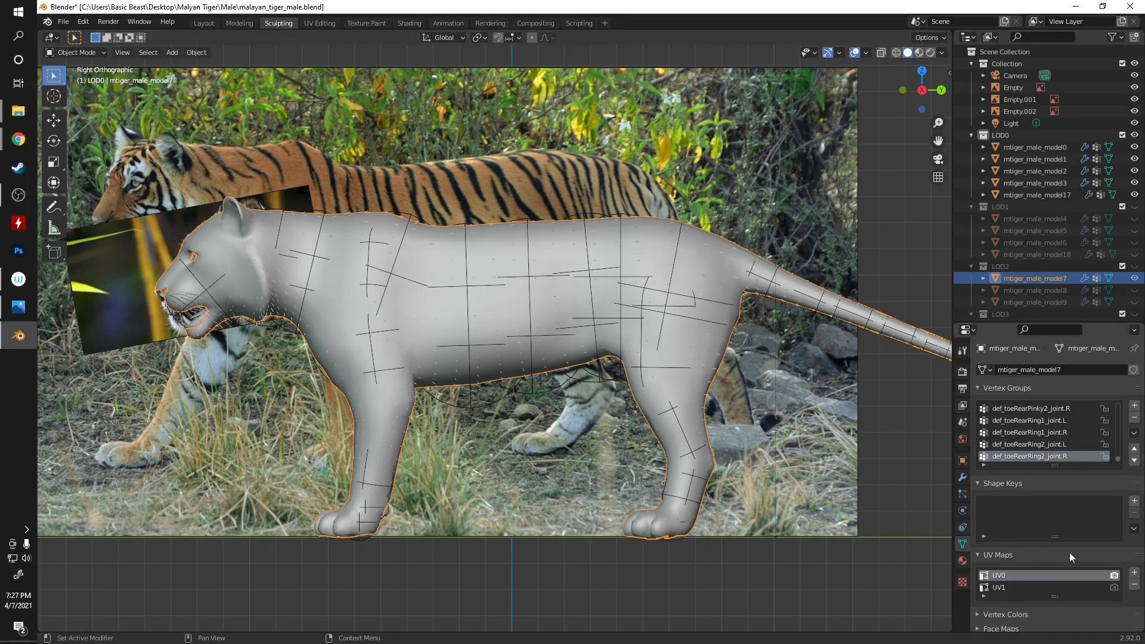
{"action": "left_click", "coordinate": [1093, 279], "text": "ctrl"}
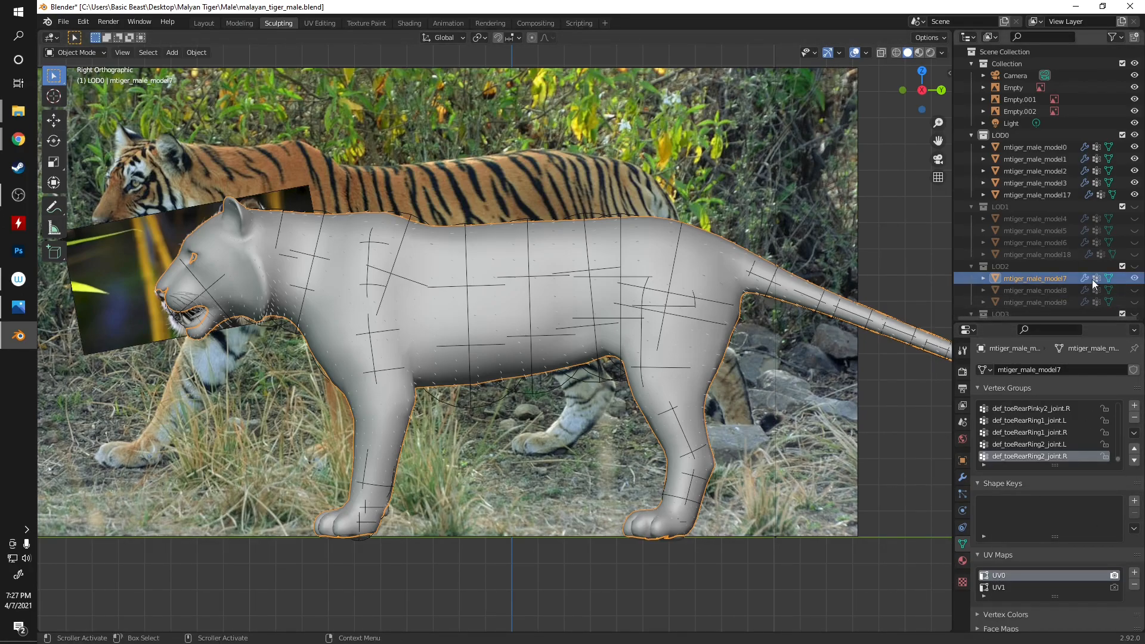
{"action": "left_click", "coordinate": [1062, 147]}
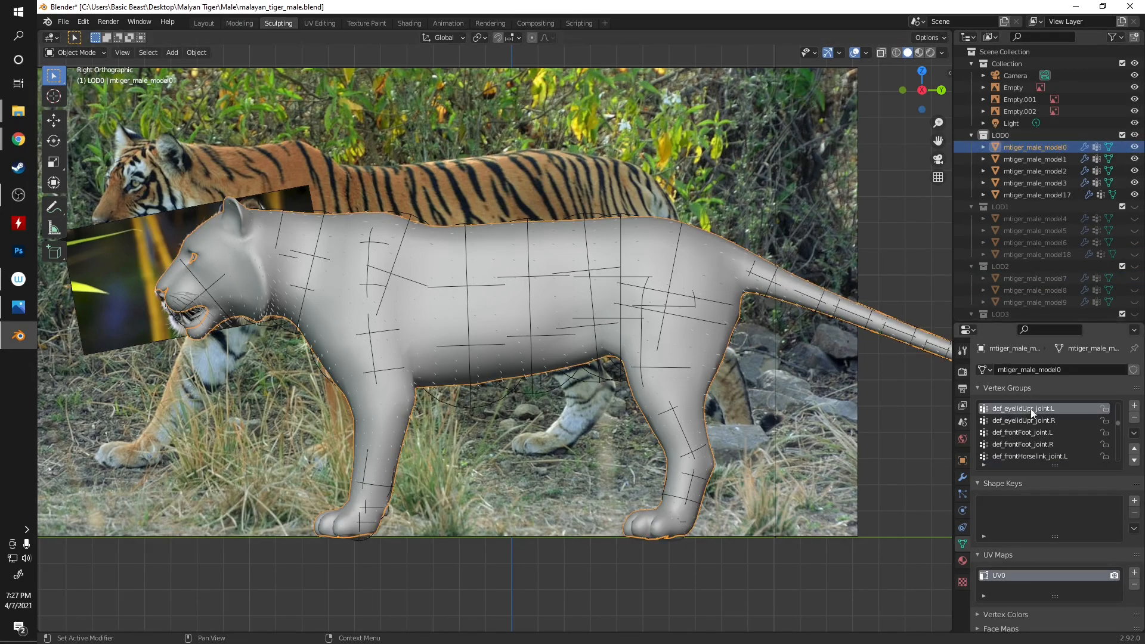
{"action": "left_click", "coordinate": [1022, 220]}
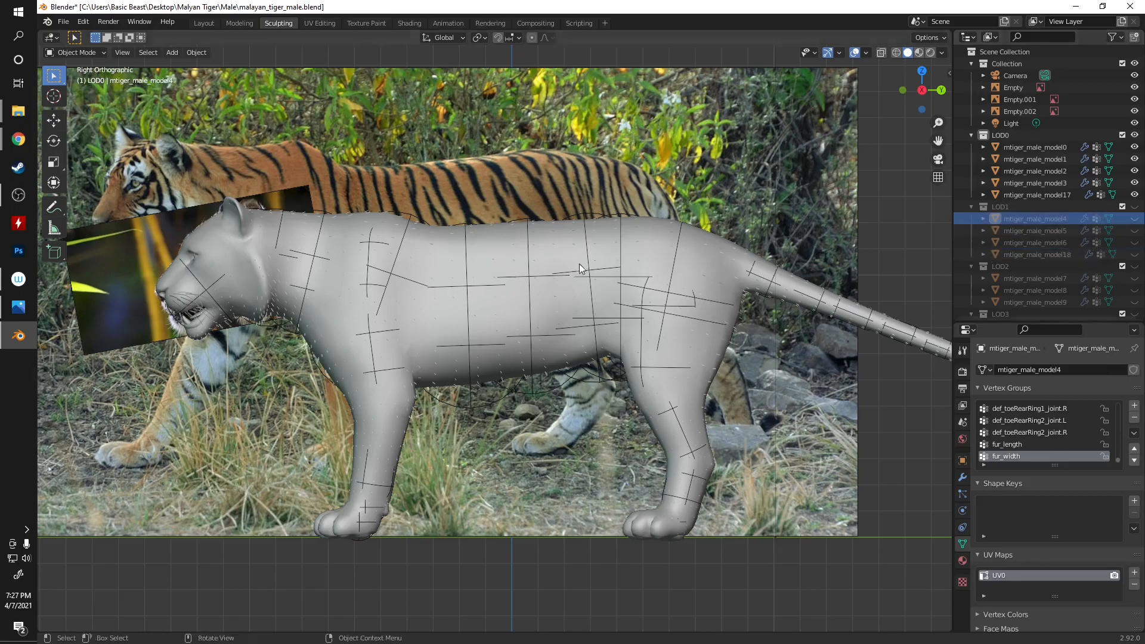
{"action": "left_click", "coordinate": [67, 51]}
{"action": "left_click", "coordinate": [574, 233]}
{"action": "left_click", "coordinate": [77, 52]}
{"action": "left_click", "coordinate": [86, 84]}
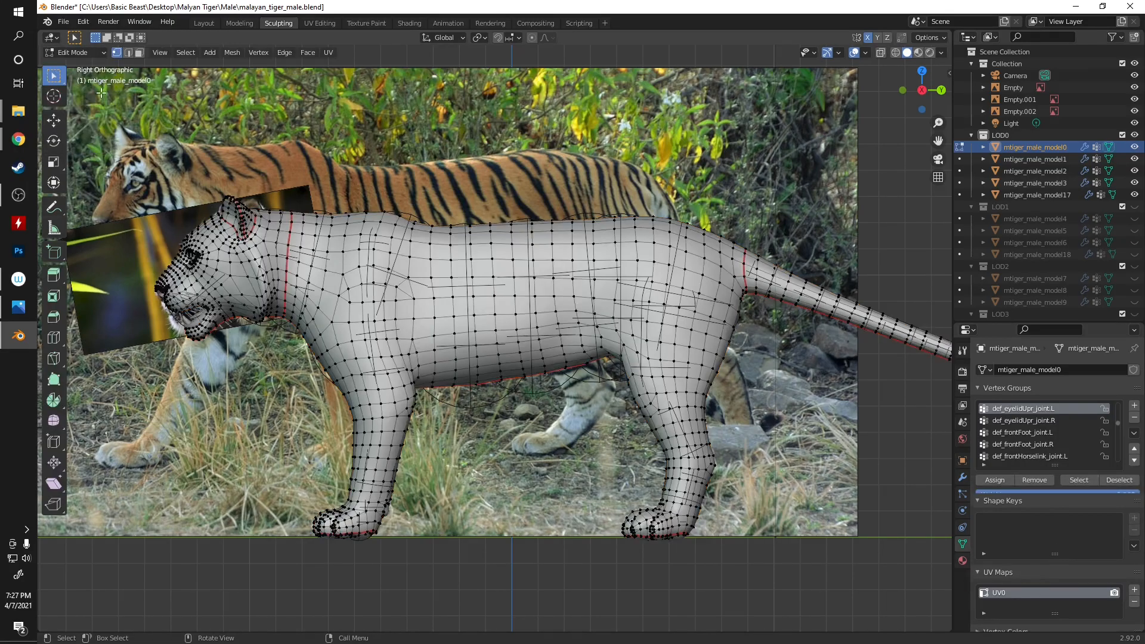
{"action": "middle_click_drag", "start_coordinate": [382, 361], "coordinate": [350, 365]}
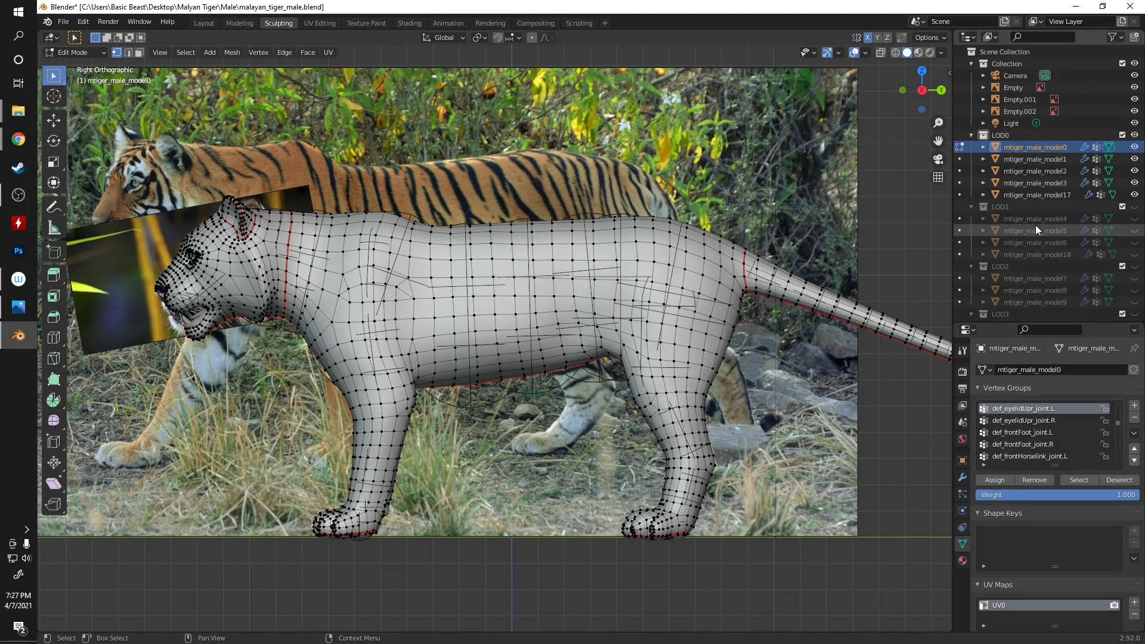
{"action": "left_click", "coordinate": [1037, 279]}
{"action": "left_click", "coordinate": [1105, 278]}
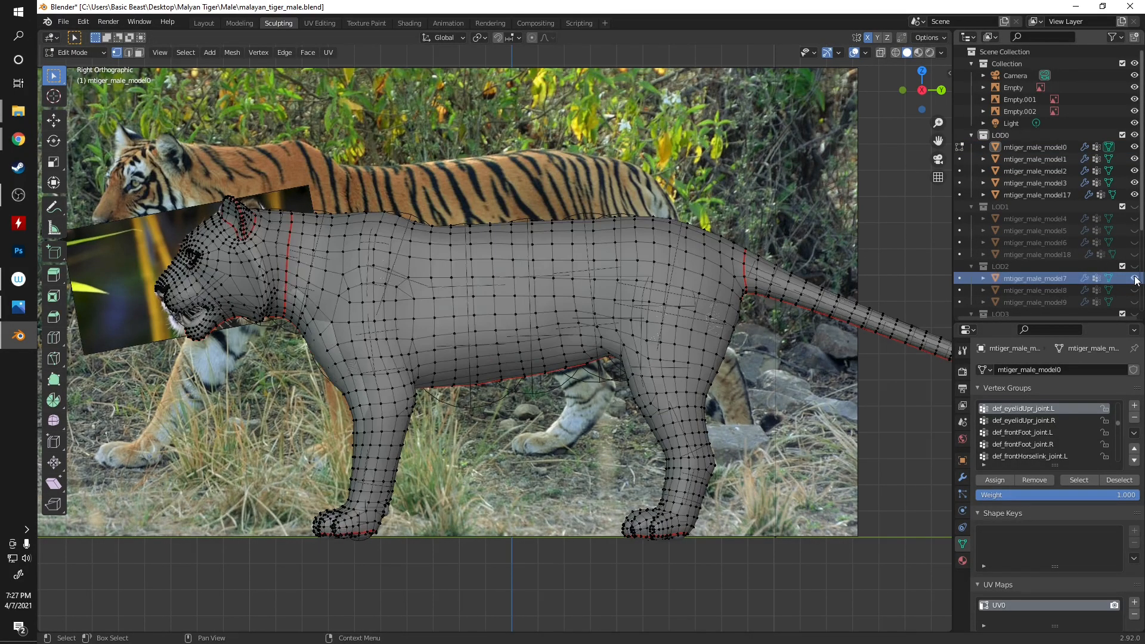
{"action": "left_click", "coordinate": [62, 52]}
{"action": "left_click", "coordinate": [74, 64]}
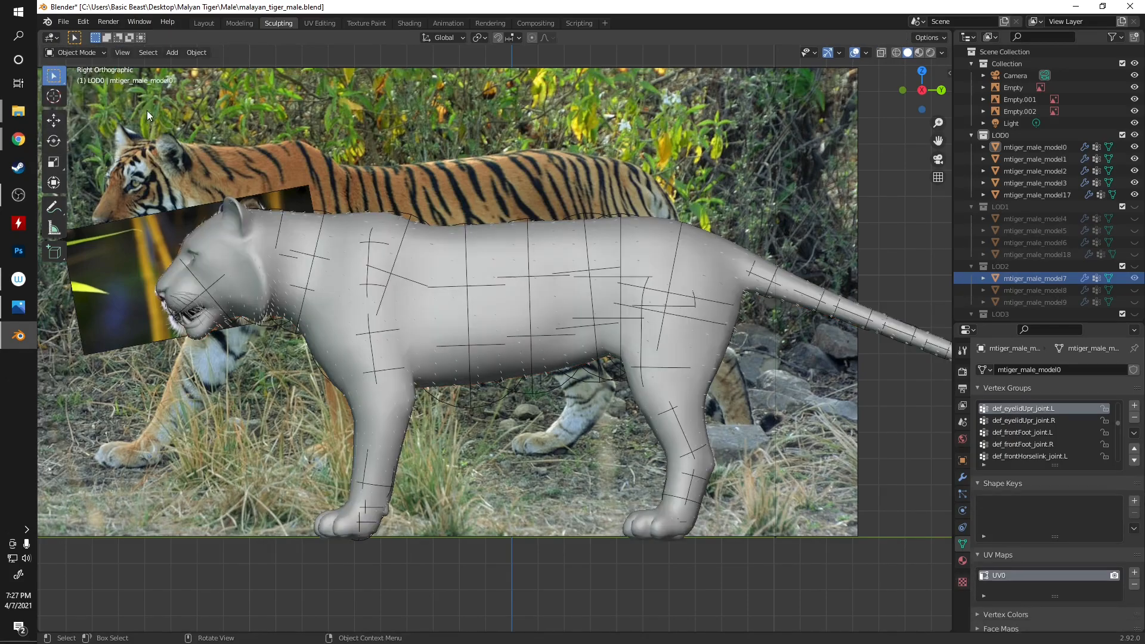
{"action": "left_click", "coordinate": [70, 52]}
{"action": "left_click", "coordinate": [75, 79]}
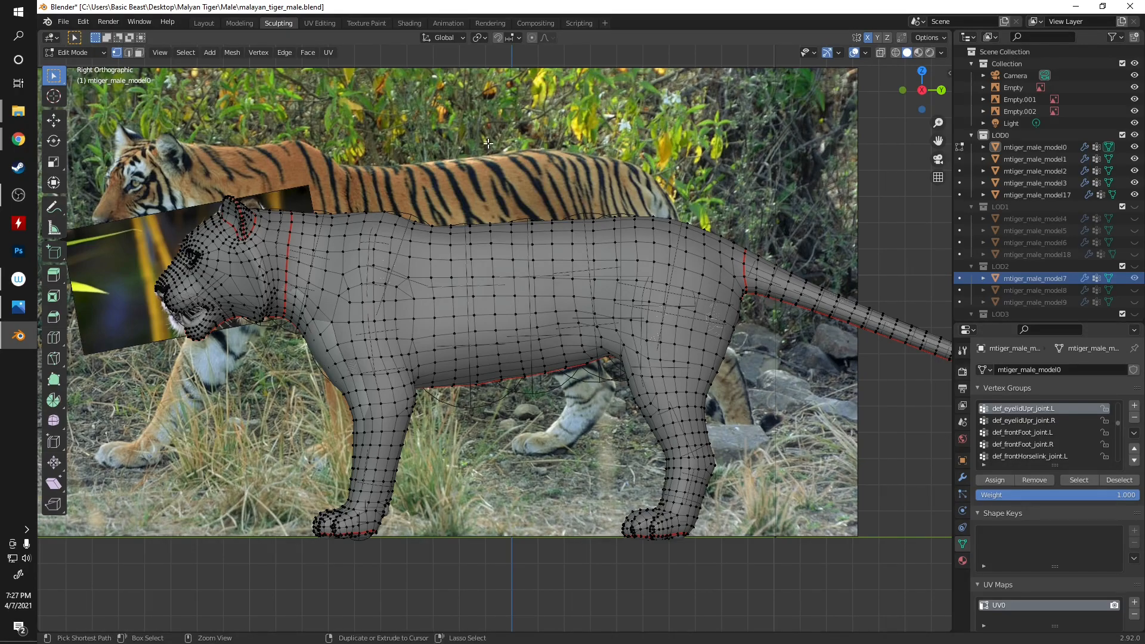
- Undo the mode and selection changes back to the point where the joined mtiger_male_model7 is the selected object
{"action": "key", "text": "ctrl+z"}
{"action": "key", "text": "ctrl+z"}
{"action": "key", "text": "ctrl+z"}
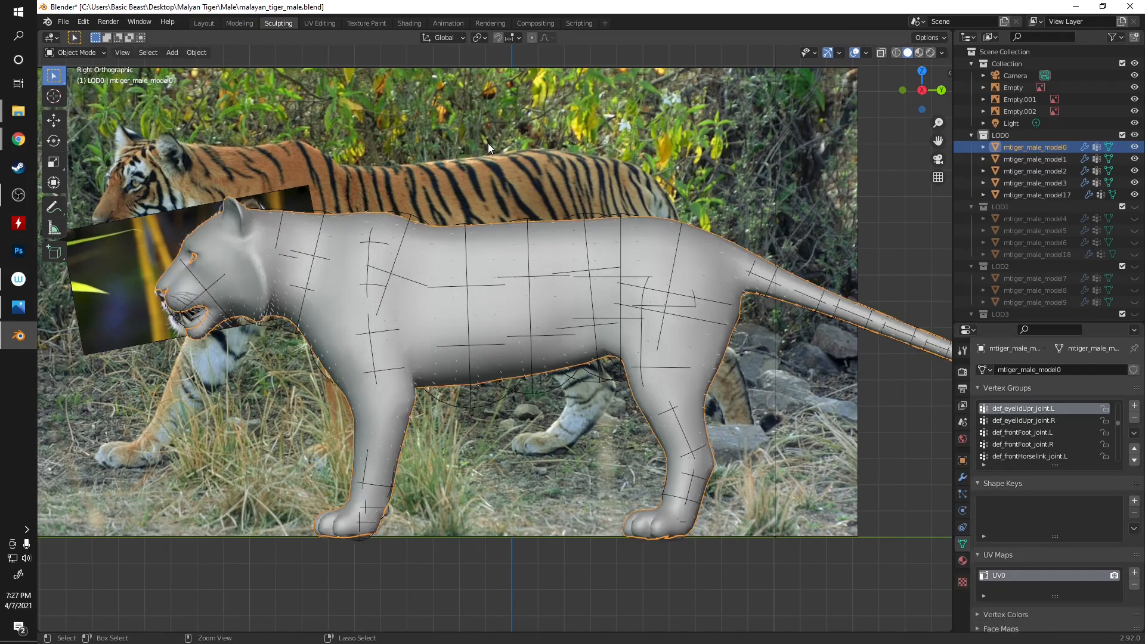
{"action": "key", "text": "ctrl+z"}
{"action": "key", "text": "ctrl+shift+z"}
{"action": "key", "text": "ctrl+shift+z"}
{"action": "key", "text": "ctrl+shift+z"}
{"action": "key", "text": "ctrl+shift+z"}
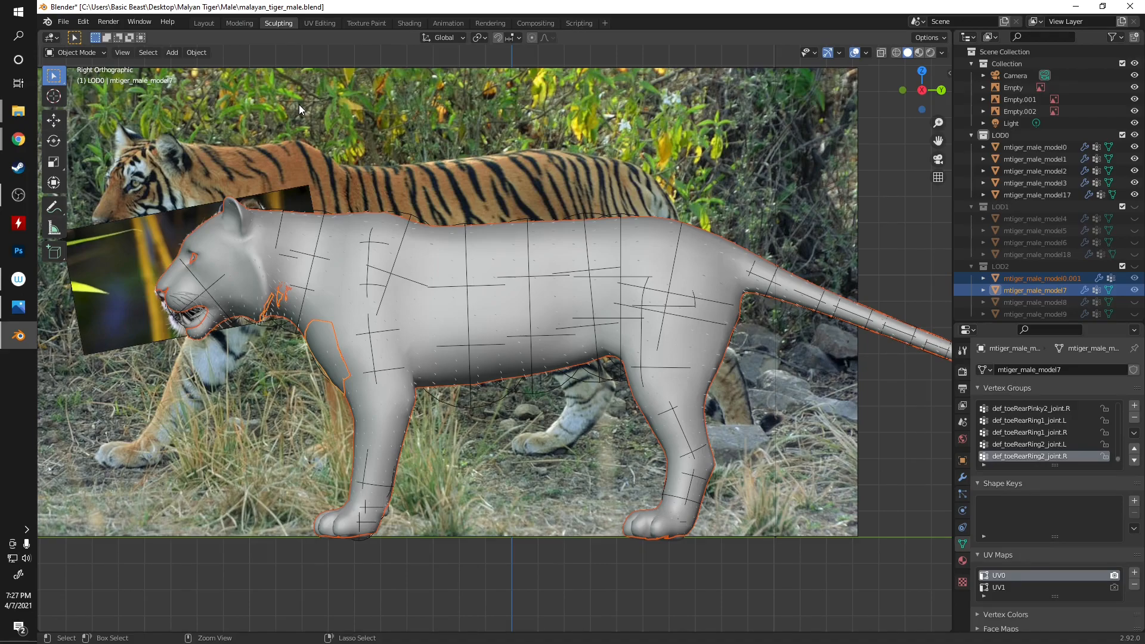
{"action": "key", "text": "ctrl+z"}
- Delete the selected original vertices from the joined mtiger_male_model7, hide the object, and return to Object Mode
{"action": "left_click", "coordinate": [67, 52]}
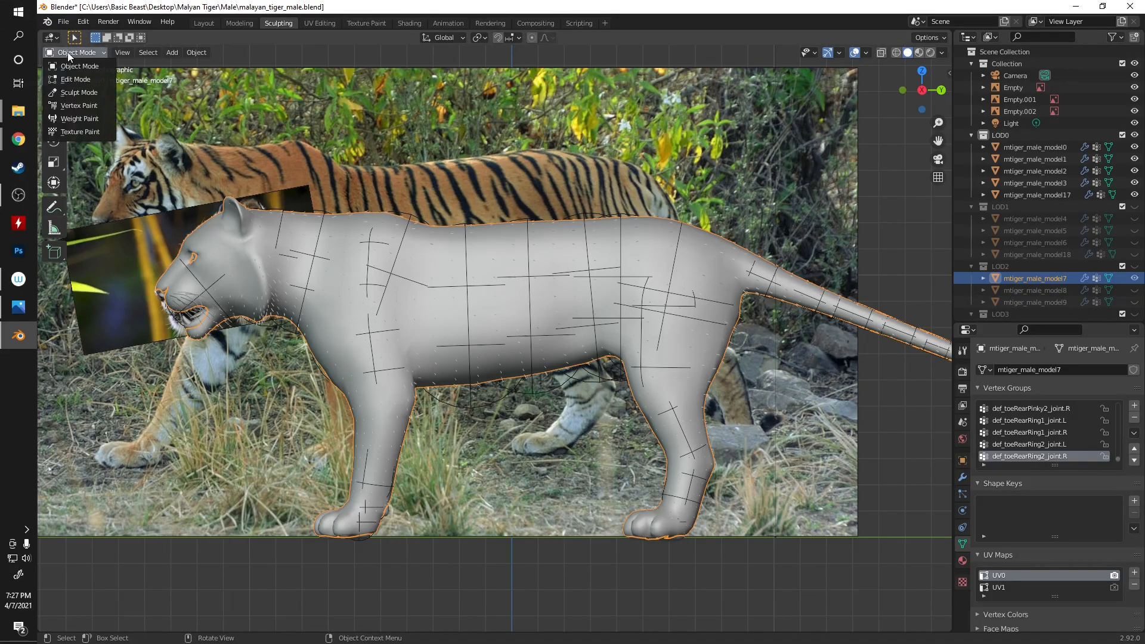
{"action": "left_click", "coordinate": [76, 80]}
{"action": "key", "text": "x"}
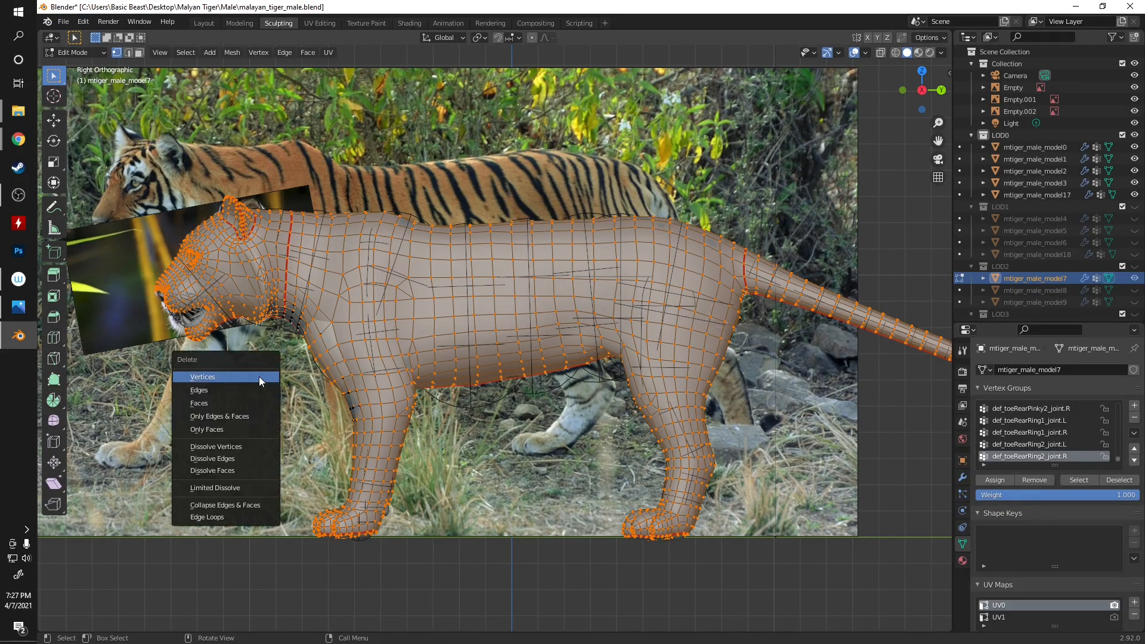
{"action": "left_click", "coordinate": [258, 377]}
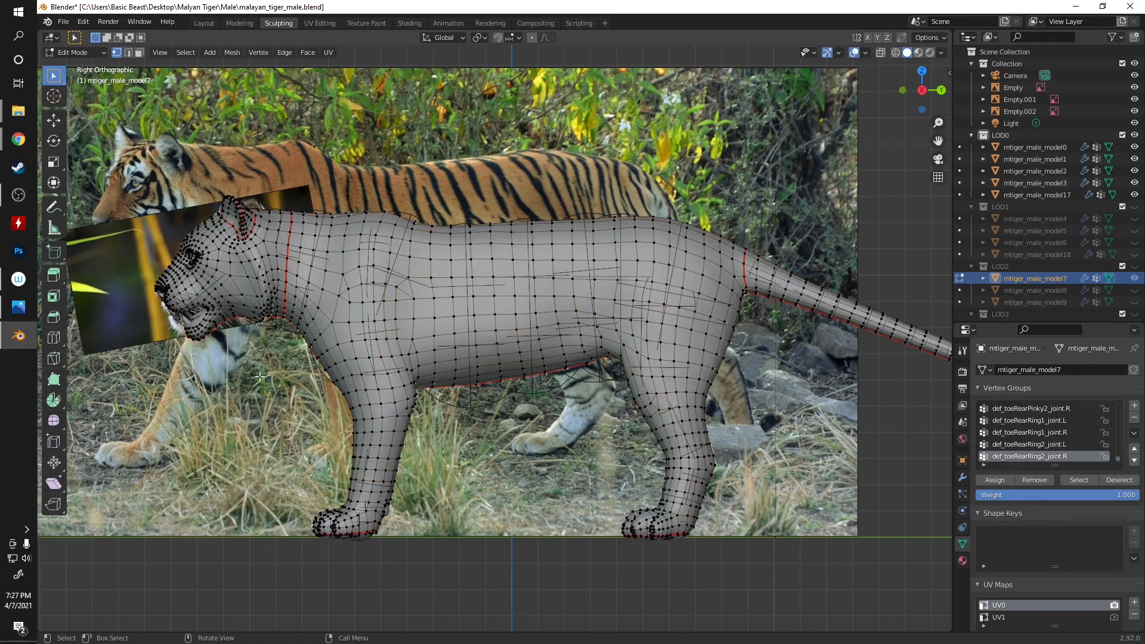
{"action": "left_click", "coordinate": [1135, 278]}
{"action": "left_click", "coordinate": [1038, 148]}
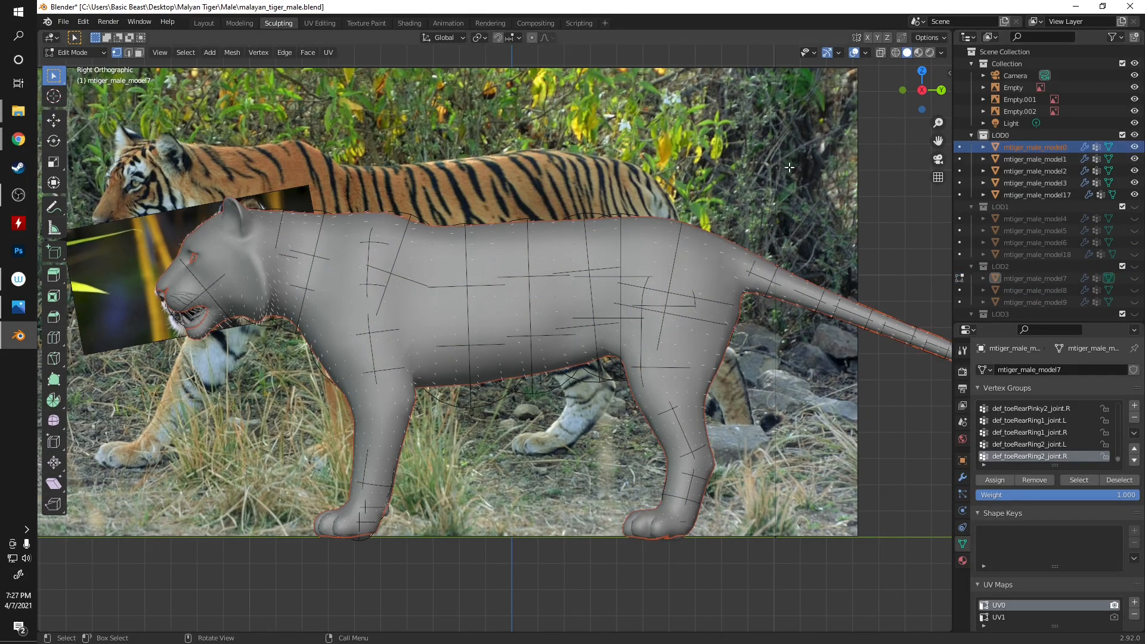
{"action": "left_click", "coordinate": [69, 57]}
{"action": "left_click", "coordinate": [80, 64]}
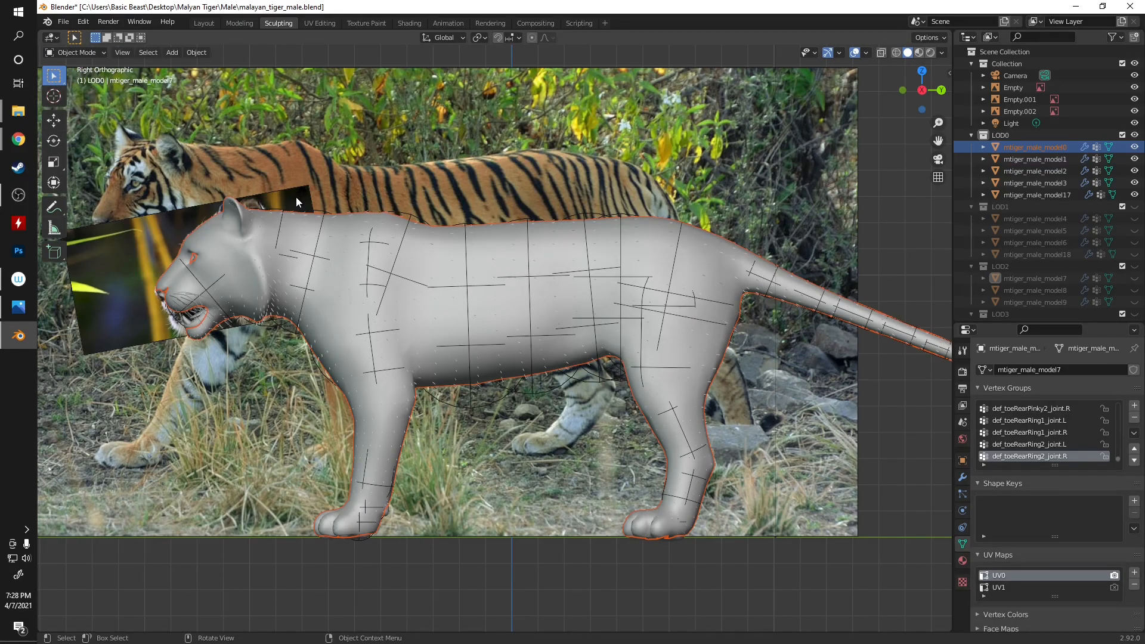
- Duplicate mtiger_male_model0 in place again and move the new copy into the LOD3 collection
{"action": "left_click", "coordinate": [1058, 147]}
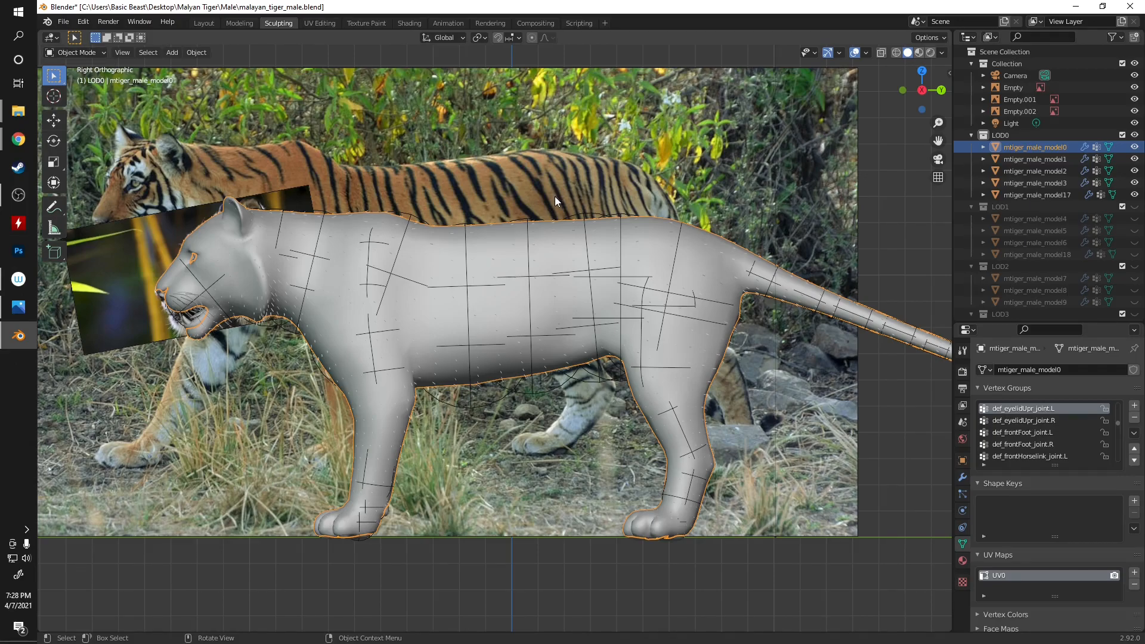
{"action": "key", "text": "shift+d"}
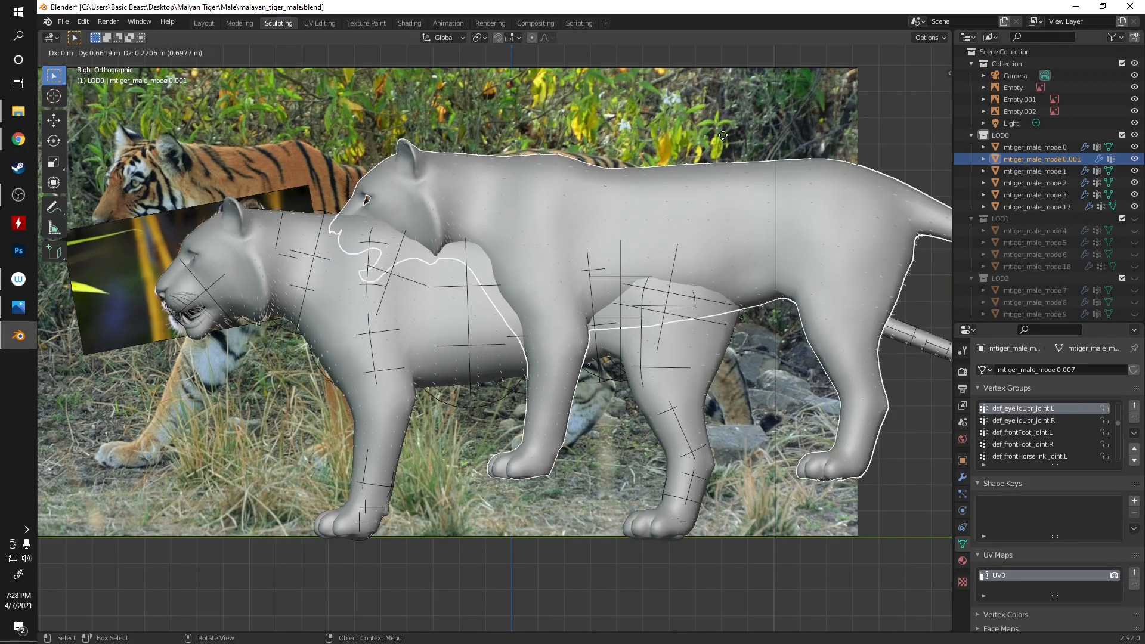
{"action": "key", "text": "Escape"}
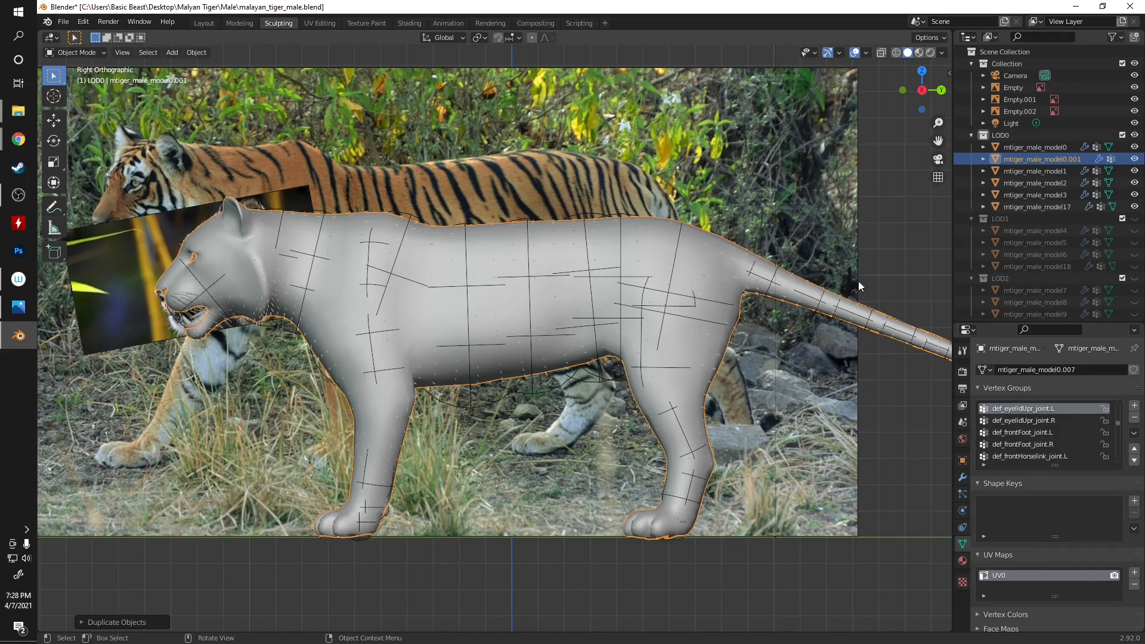
{"action": "scroll", "coordinate": [1039, 221], "scroll_direction": "down", "scroll_amount": 2}
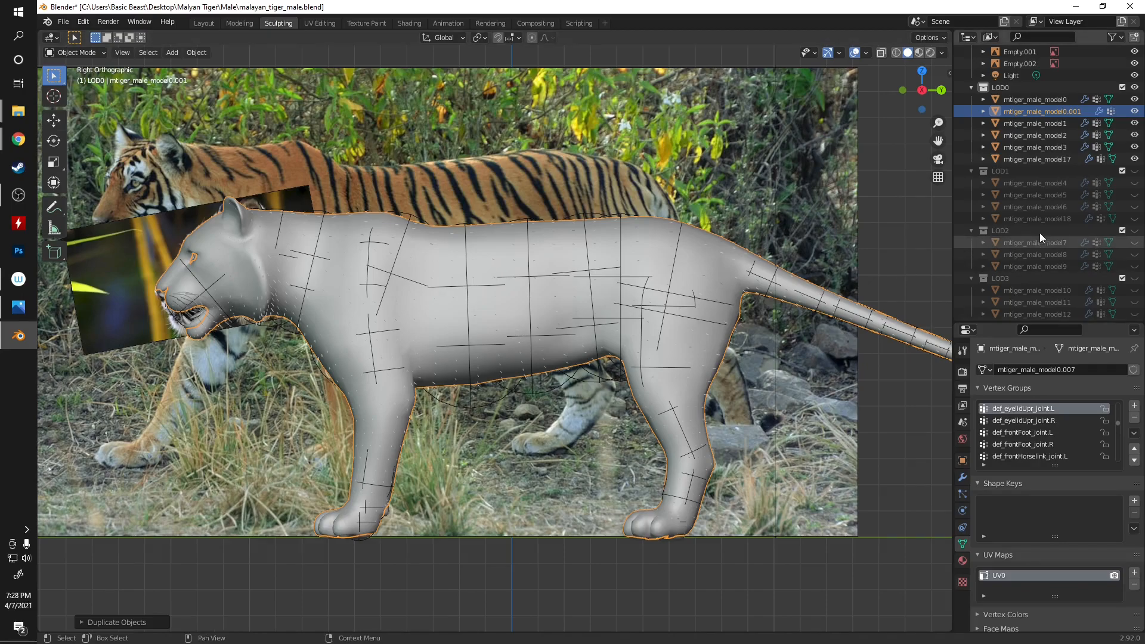
{"action": "scroll", "coordinate": [1031, 103], "scroll_direction": "down", "scroll_amount": 1}
{"action": "left_click_drag", "start_coordinate": [1026, 84], "coordinate": [1017, 296]}
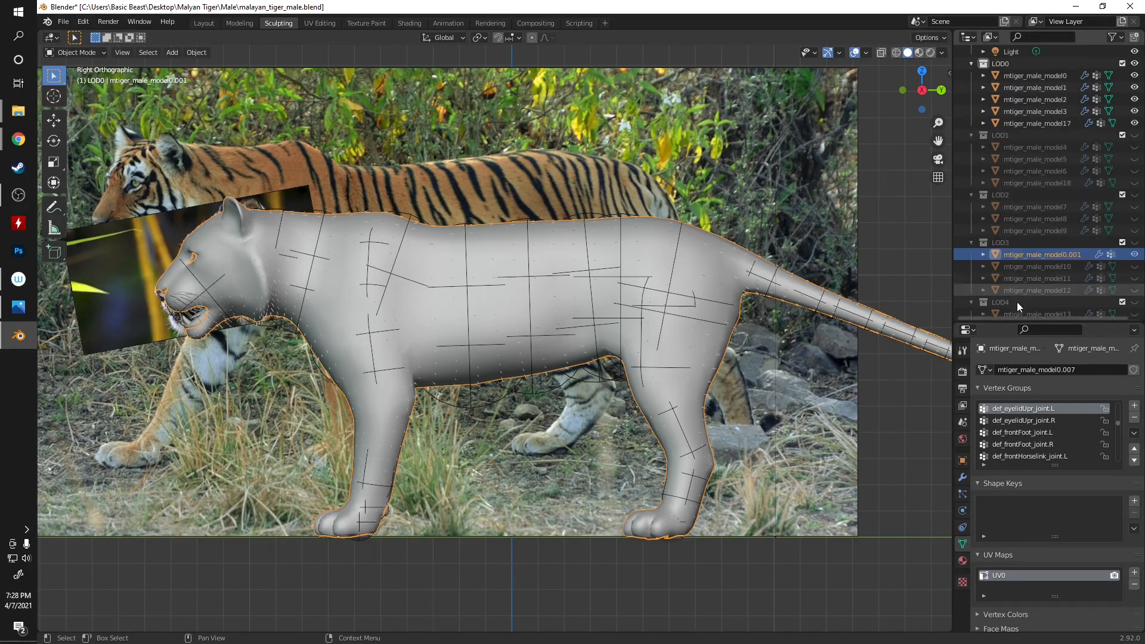
- Unhide mtiger_male_model10, select all of its vertices in Edit Mode, and return to Object Mode
{"action": "left_click", "coordinate": [1041, 268]}
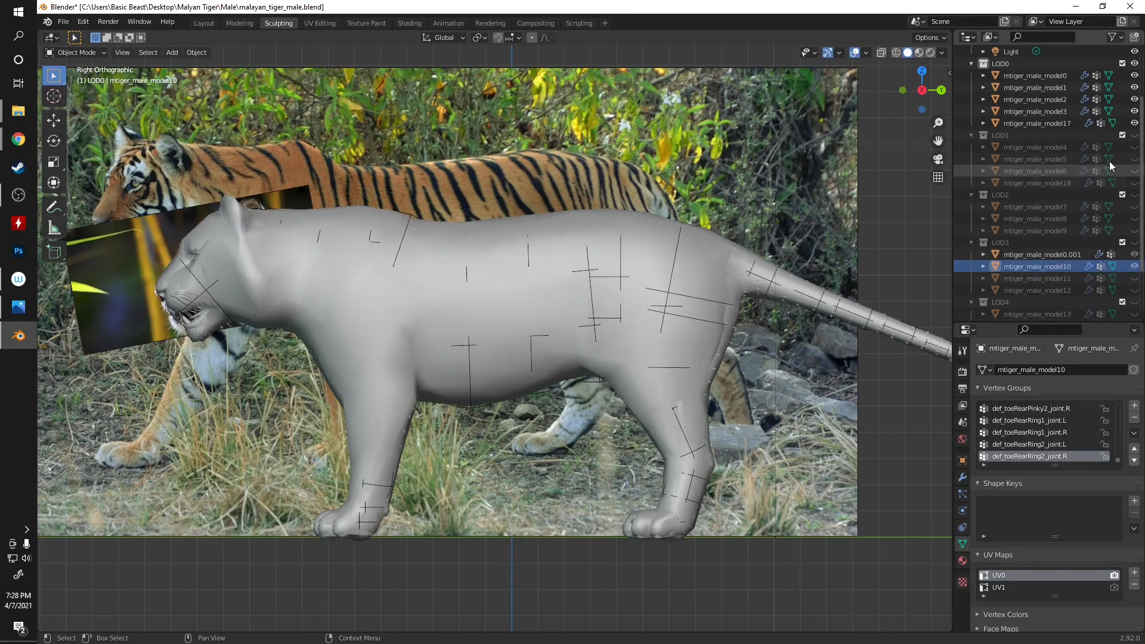
{"action": "left_click", "coordinate": [80, 51]}
{"action": "left_click", "coordinate": [75, 71]}
{"action": "left_click", "coordinate": [91, 52]}
{"action": "left_click", "coordinate": [91, 66]}
- Join the duplicated mesh mtiger_male_model0.001 in LOD3 into mtiger_male_model10
{"action": "left_click", "coordinate": [1016, 266]}
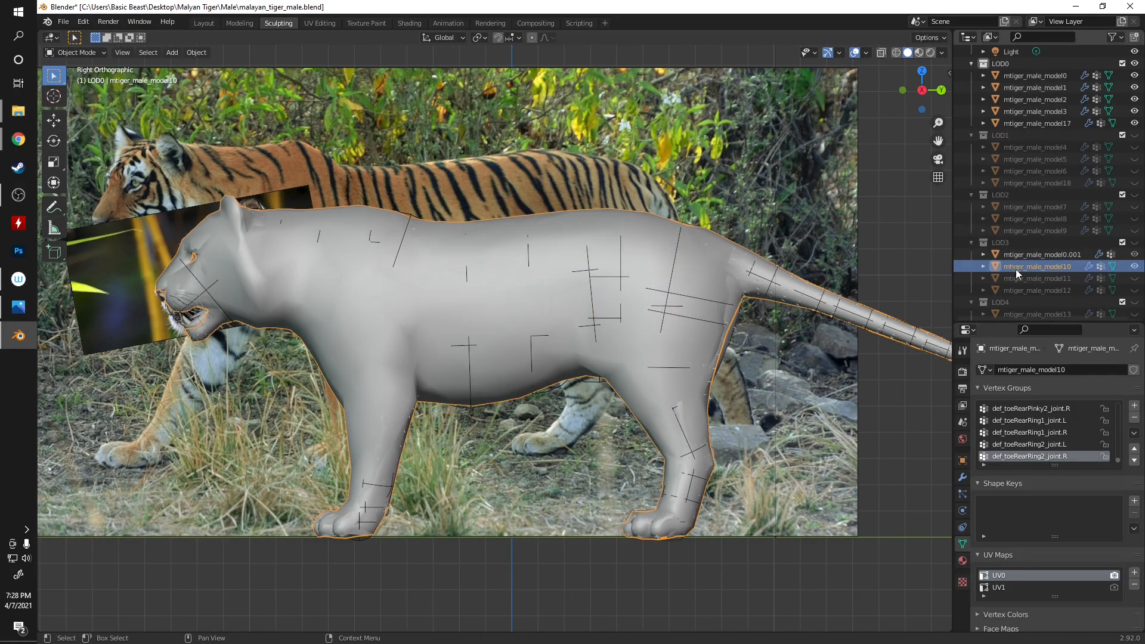
{"action": "left_click", "coordinate": [1065, 253], "text": "ctrl"}
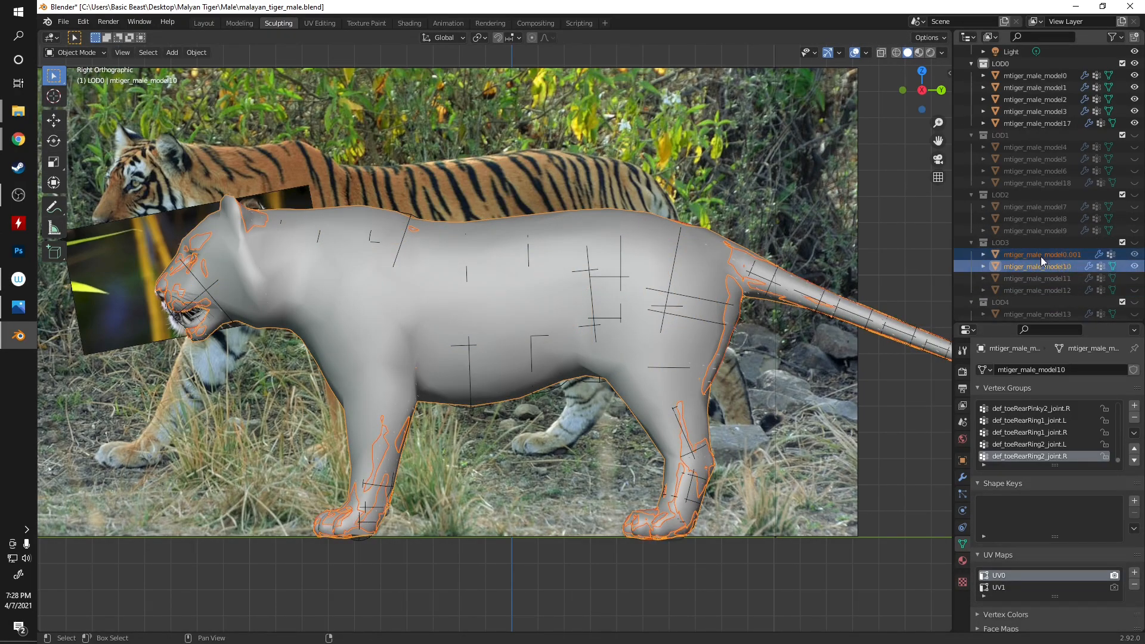
{"action": "key", "text": "ctrl+j"}
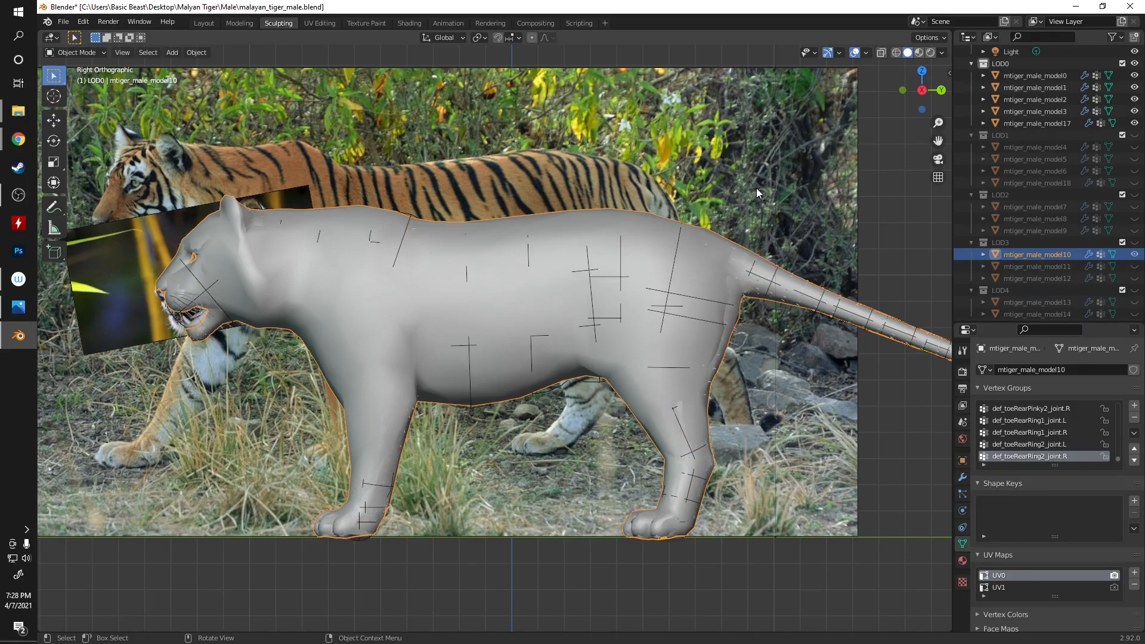
- Delete the selected original vertices from the joined mtiger_male_model10 in Edit Mode and hide the object
{"action": "left_click", "coordinate": [90, 54]}
{"action": "left_click", "coordinate": [86, 82]}
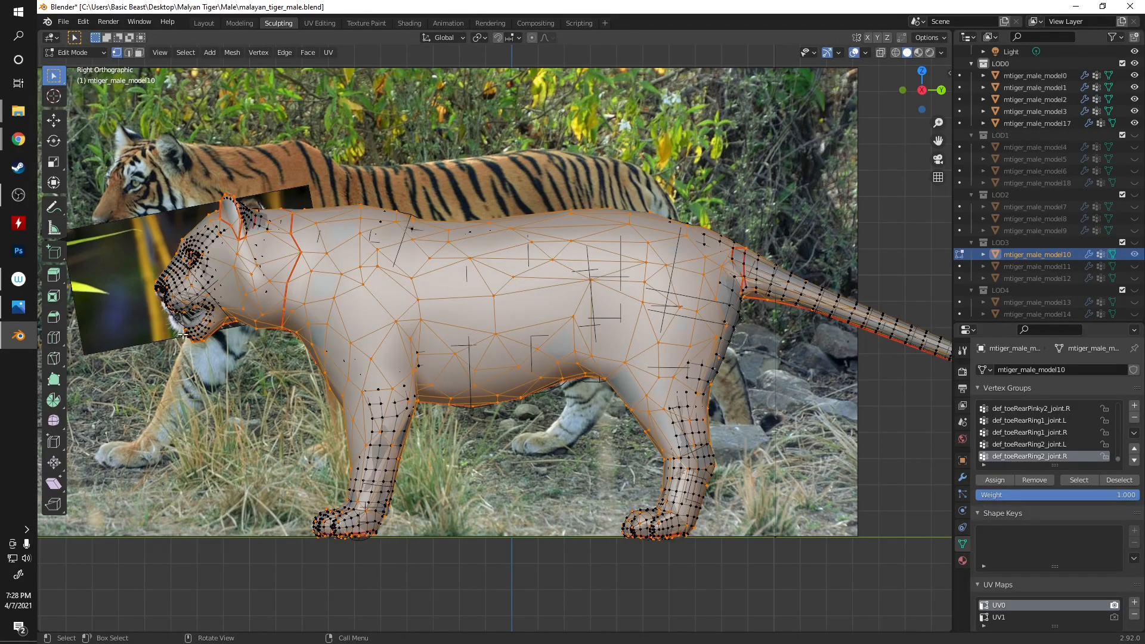
{"action": "key", "text": "x"}
{"action": "left_click", "coordinate": [245, 395]}
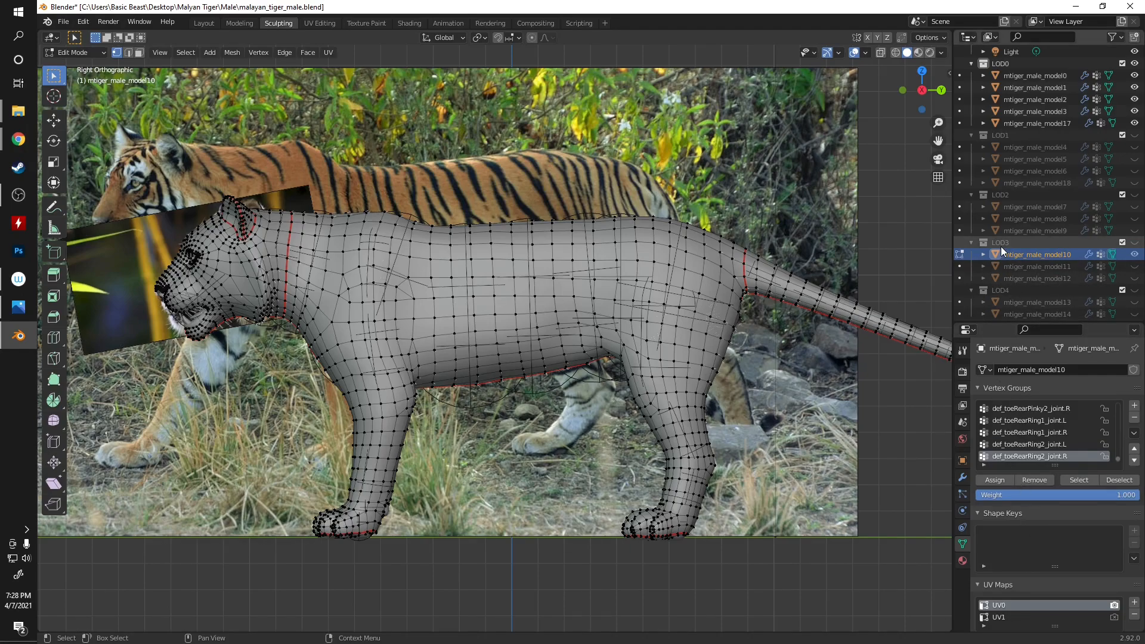
{"action": "left_click", "coordinate": [1135, 255]}
- Unhide mtiger_male_model13 in the LOD4 collection and select mtiger_male_model0 in LOD0
{"action": "scroll", "coordinate": [1137, 256], "scroll_direction": "down", "scroll_amount": 2}
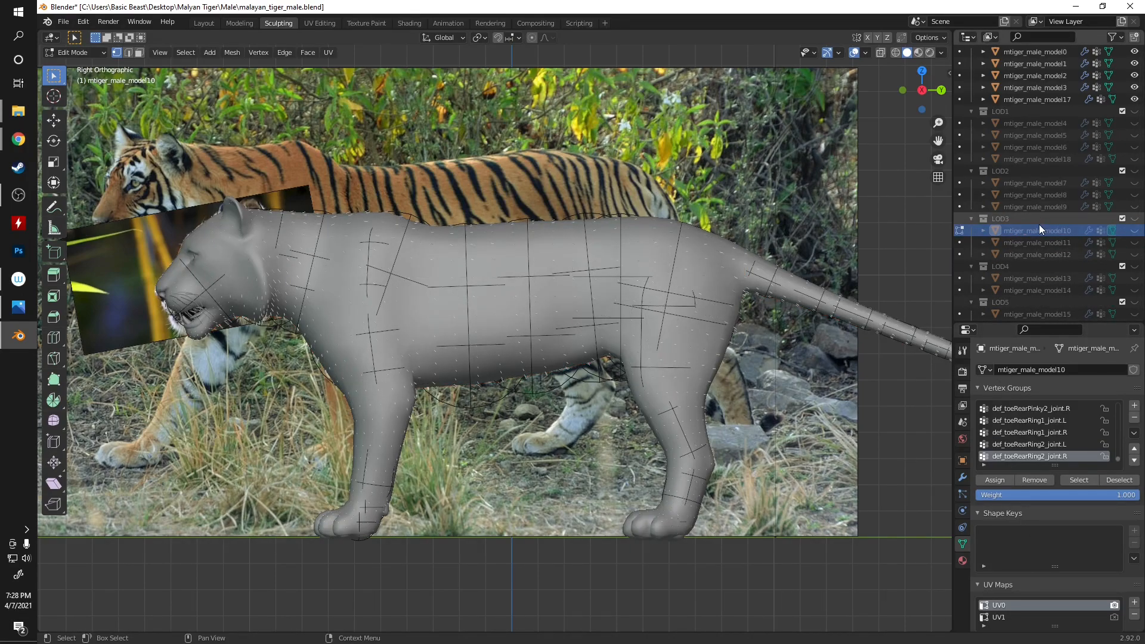
{"action": "left_click", "coordinate": [1135, 280]}
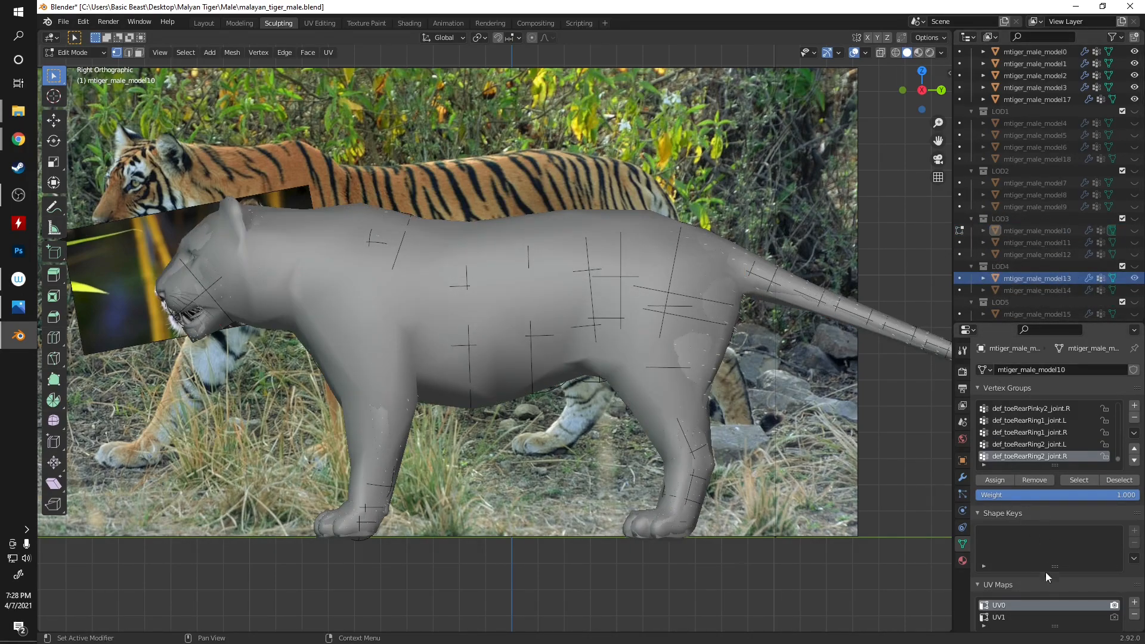
{"action": "scroll", "coordinate": [1036, 208], "scroll_direction": "up", "scroll_amount": 4}
{"action": "left_click", "coordinate": [1054, 100]}
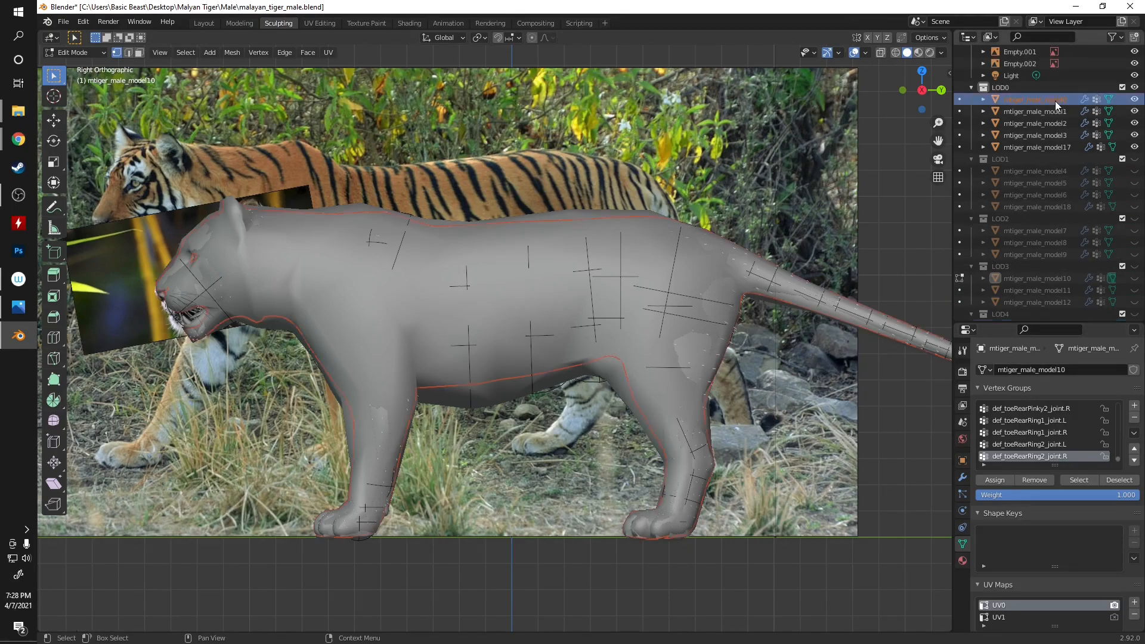
{"action": "key", "text": "shift"}
{"action": "key", "text": "shift+d"}
{"action": "key", "text": "Escape"}
{"action": "right_click", "coordinate": [590, 183]}
{"action": "left_click", "coordinate": [1056, 146]}
{"action": "left_click", "coordinate": [1058, 101]}
- Return to Object Mode, duplicate mtiger_male_model0 in place, and move the copy into the LOD4 collection
{"action": "left_click", "coordinate": [83, 53]}
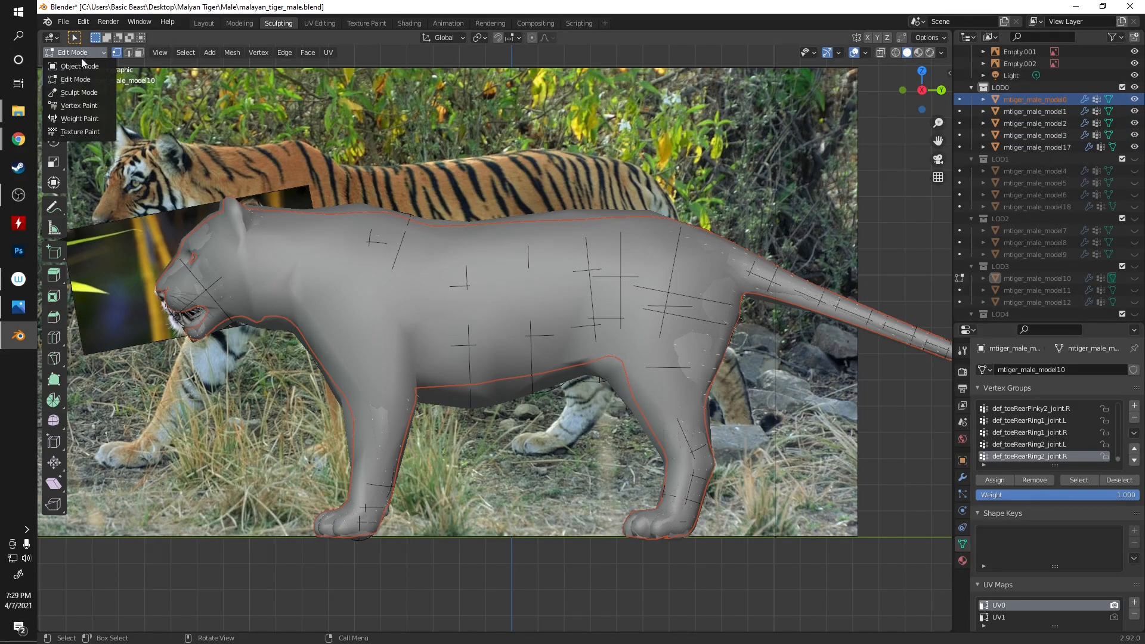
{"action": "left_click", "coordinate": [80, 65]}
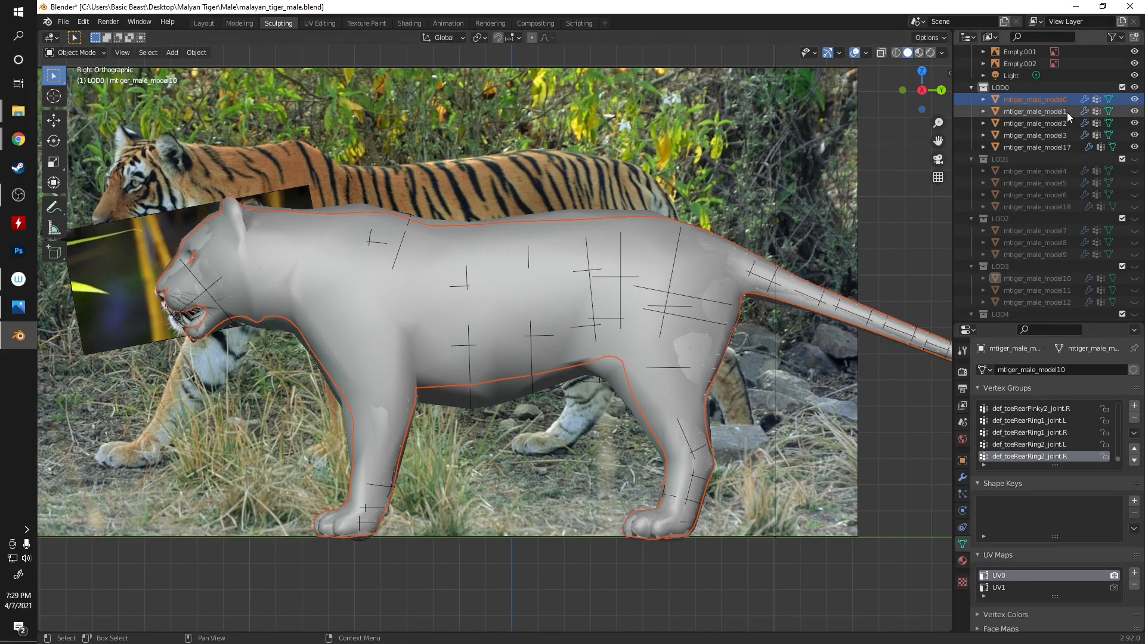
{"action": "left_click", "coordinate": [1048, 99]}
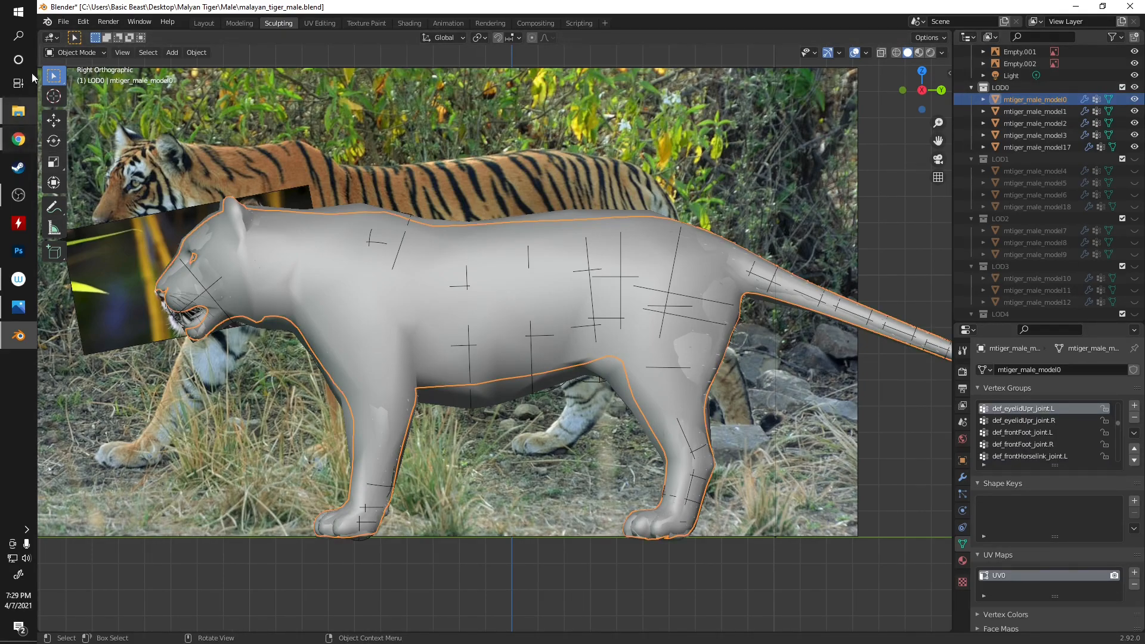
{"action": "left_click", "coordinate": [92, 53]}
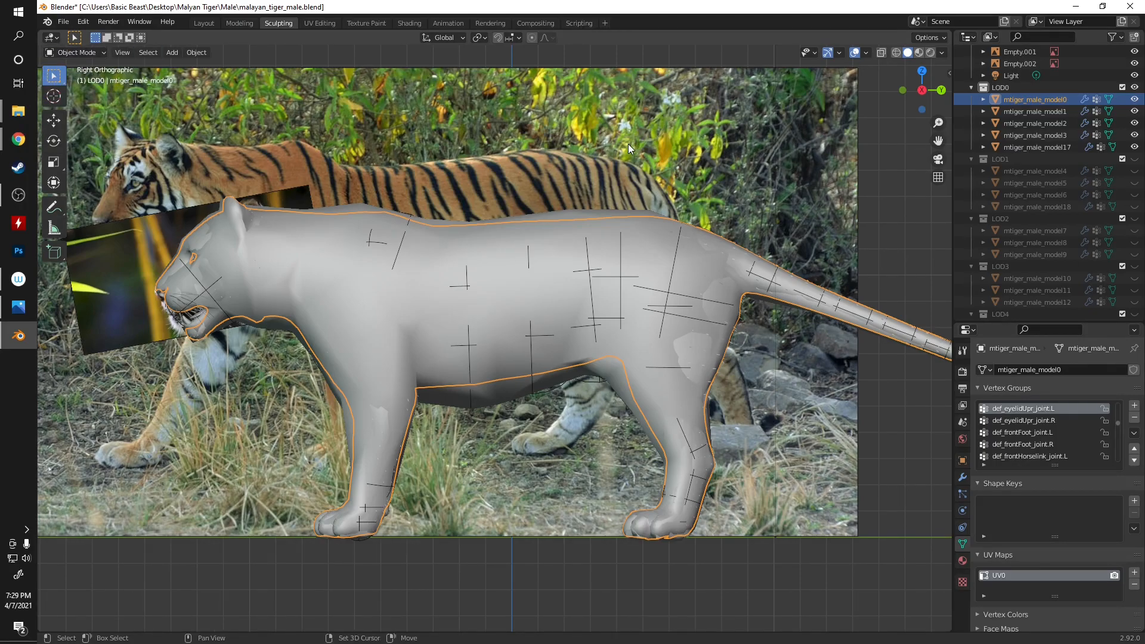
{"action": "key", "text": "shift+d"}
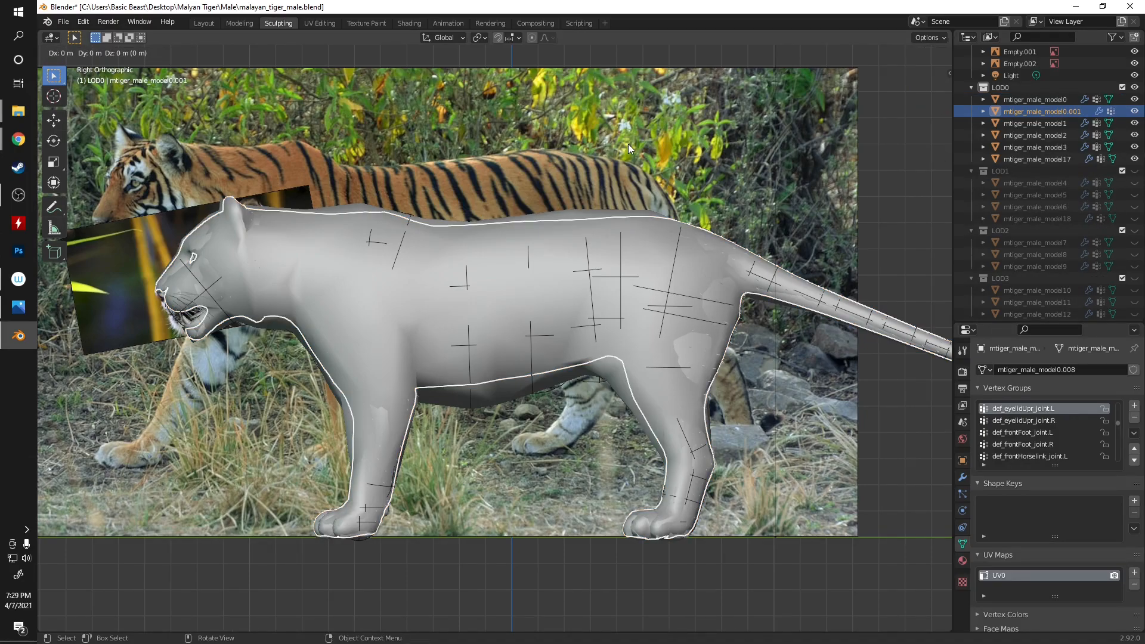
{"action": "right_click", "coordinate": [629, 144]}
{"action": "left_click_drag", "start_coordinate": [1063, 120], "coordinate": [1022, 267]}
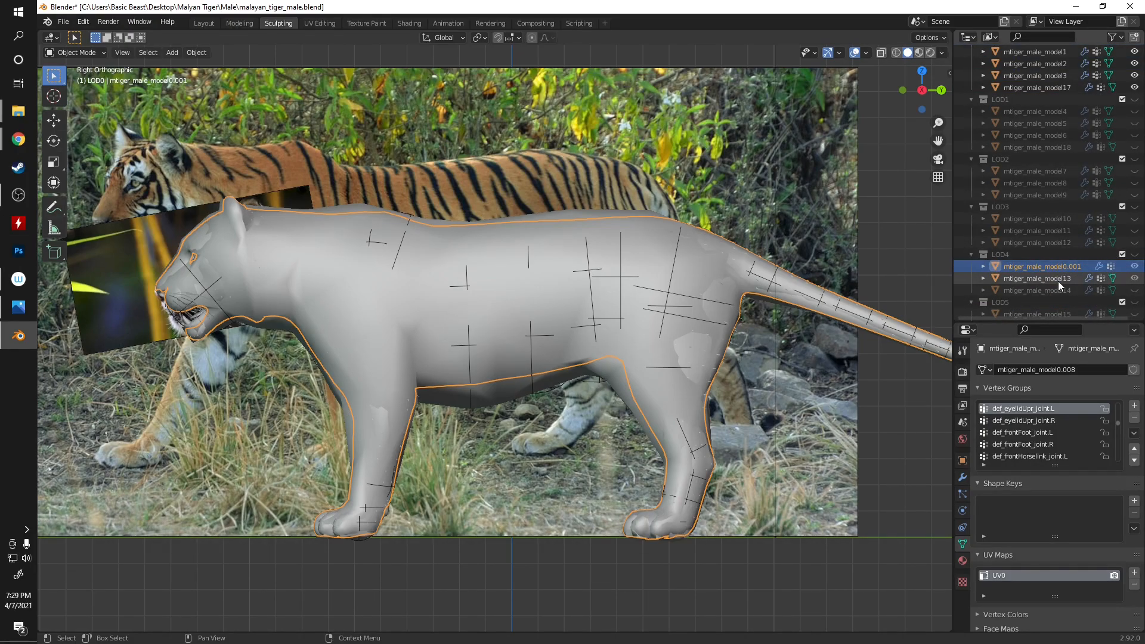
- Join the duplicated mesh mtiger_male_model0.001 in LOD4 into mtiger_male_model13
{"action": "left_click", "coordinate": [1059, 278]}
{"action": "left_click", "coordinate": [1041, 267], "text": "shift"}
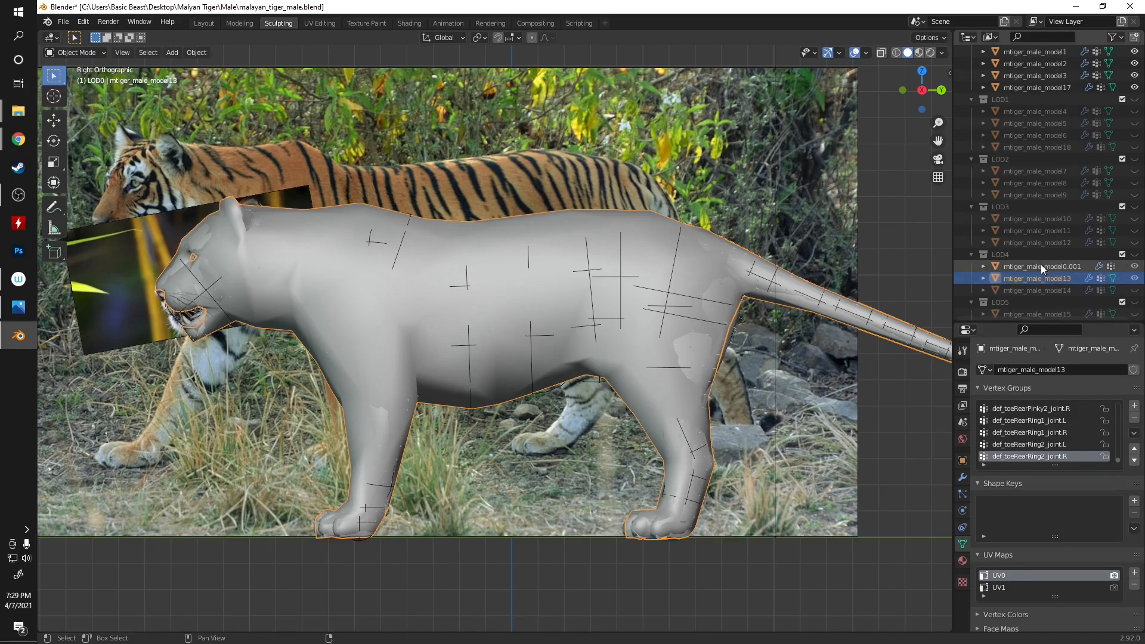
{"action": "key", "text": "ctrl"}
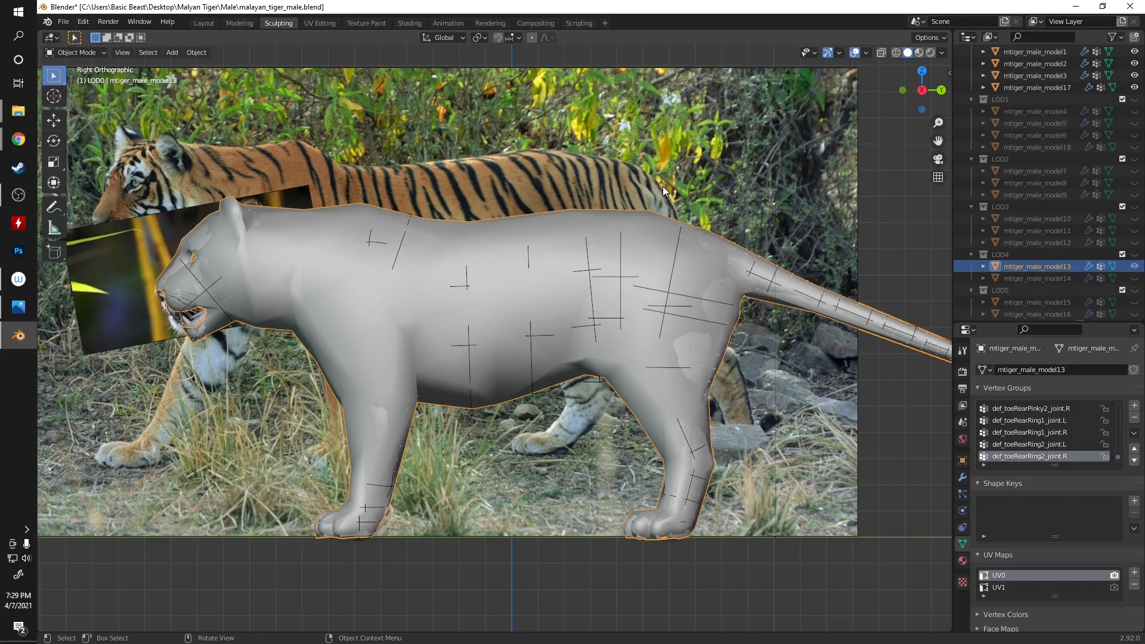
- Delete the selected original vertices from the joined mtiger_male_model13 in Edit Mode and hide the object
{"action": "left_click", "coordinate": [74, 53]}
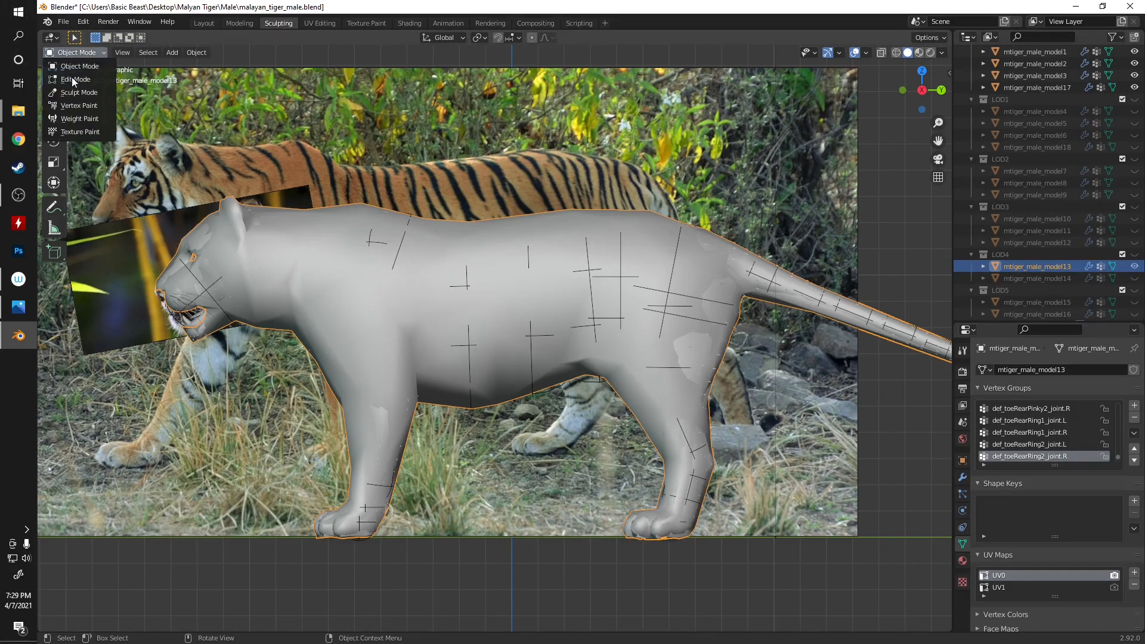
{"action": "left_click", "coordinate": [72, 78]}
{"action": "key", "text": "x"}
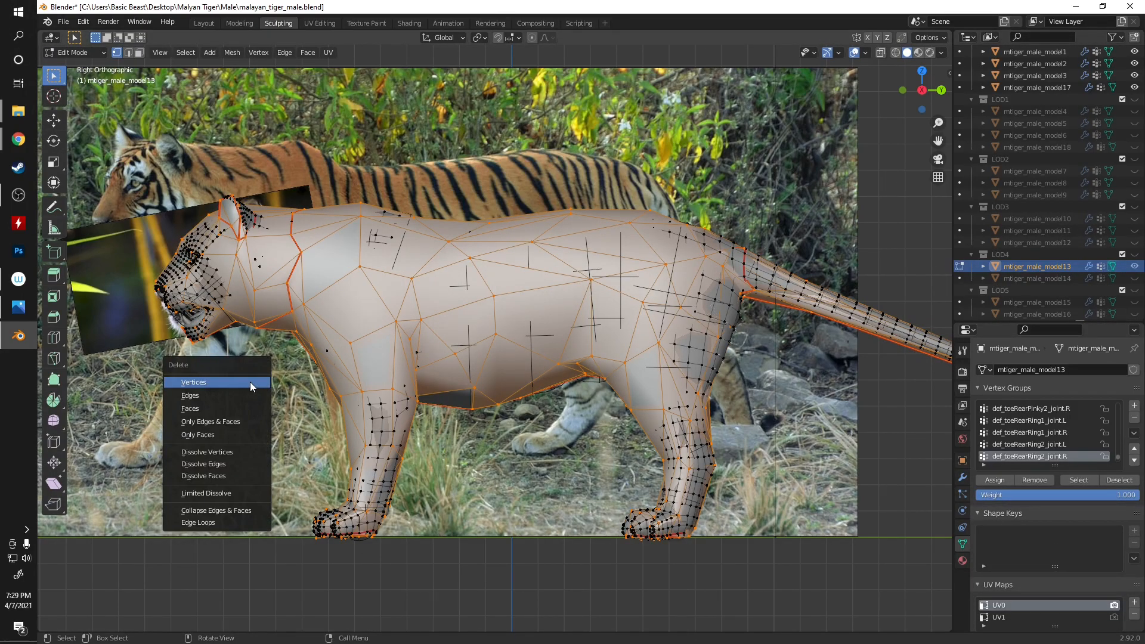
{"action": "left_click", "coordinate": [243, 381]}
{"action": "scroll", "coordinate": [1066, 251], "scroll_direction": "down", "scroll_amount": 1}
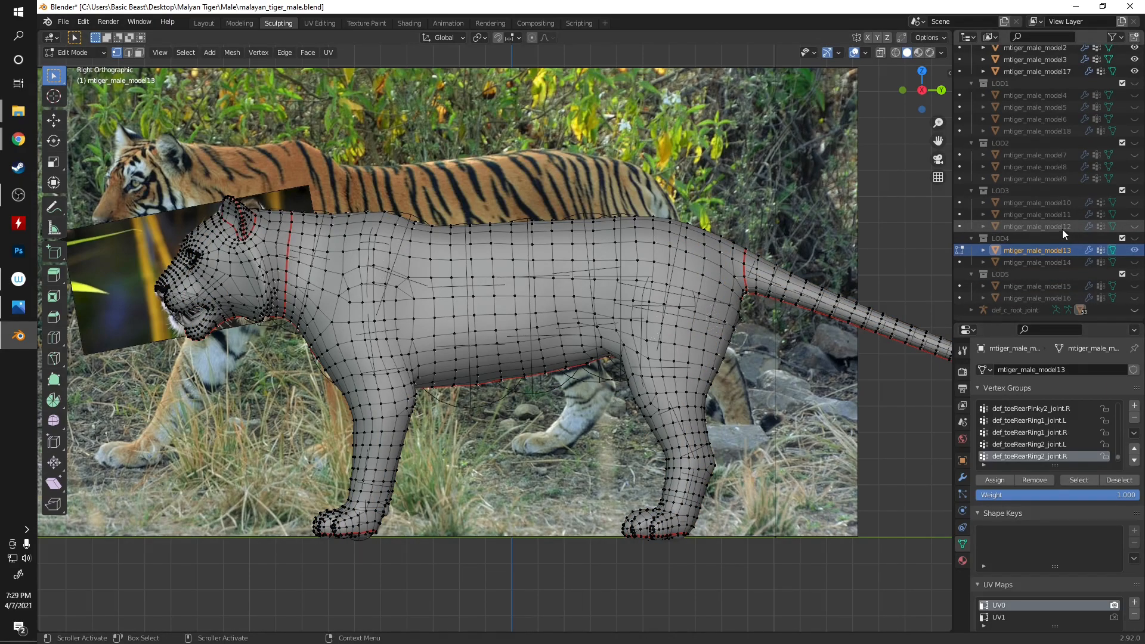
{"action": "left_click", "coordinate": [1135, 250]}
- Back in Object Mode, duplicate mtiger_male_model0 in place and move the new copy into the LOD5 collection
{"action": "scroll", "coordinate": [1025, 188], "scroll_direction": "up", "scroll_amount": 3}
{"action": "left_click", "coordinate": [1061, 95]}
{"action": "left_click", "coordinate": [89, 56]}
{"action": "left_click", "coordinate": [85, 60]}
{"action": "left_click", "coordinate": [1062, 95]}
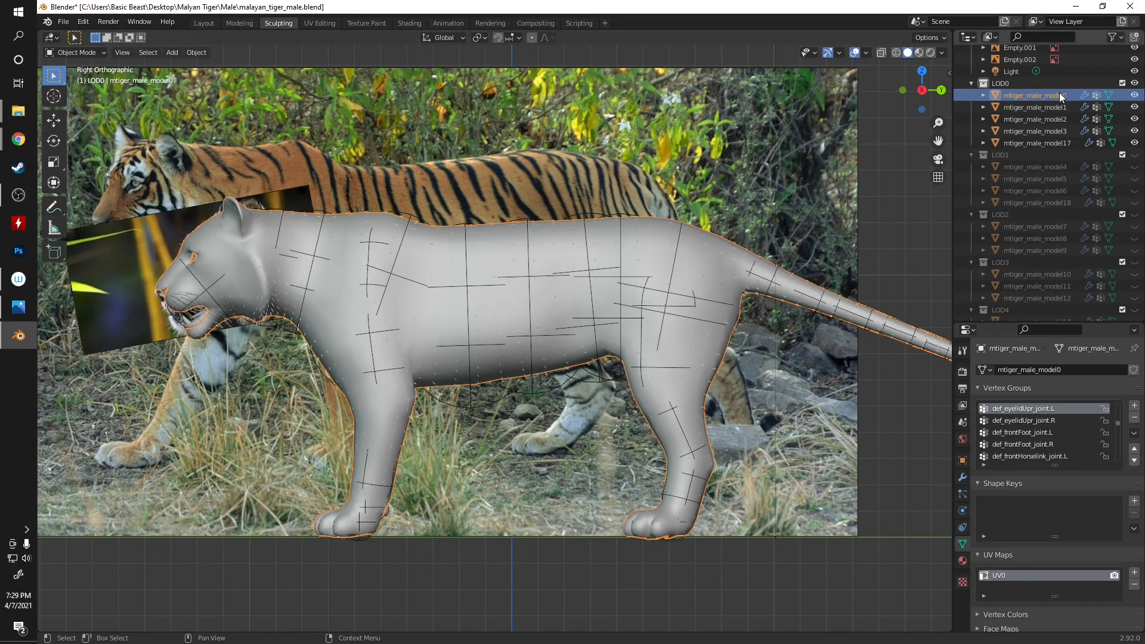
{"action": "key", "text": "shift+d"}
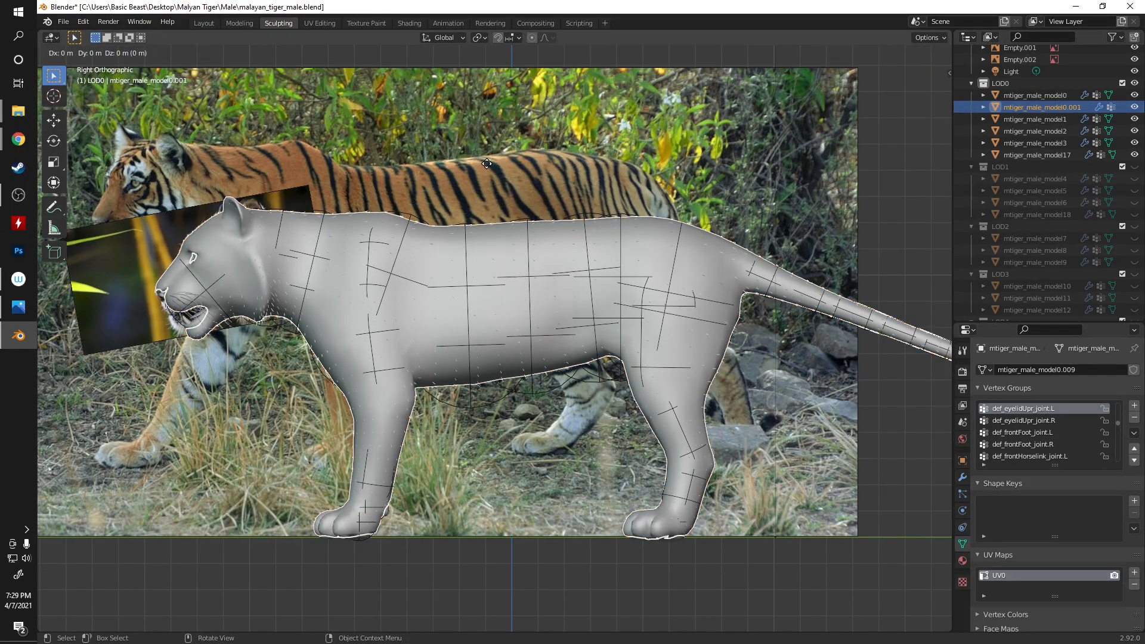
{"action": "left_click", "coordinate": [487, 164]}
{"action": "scroll", "coordinate": [1039, 213], "scroll_direction": "down", "scroll_amount": 2}
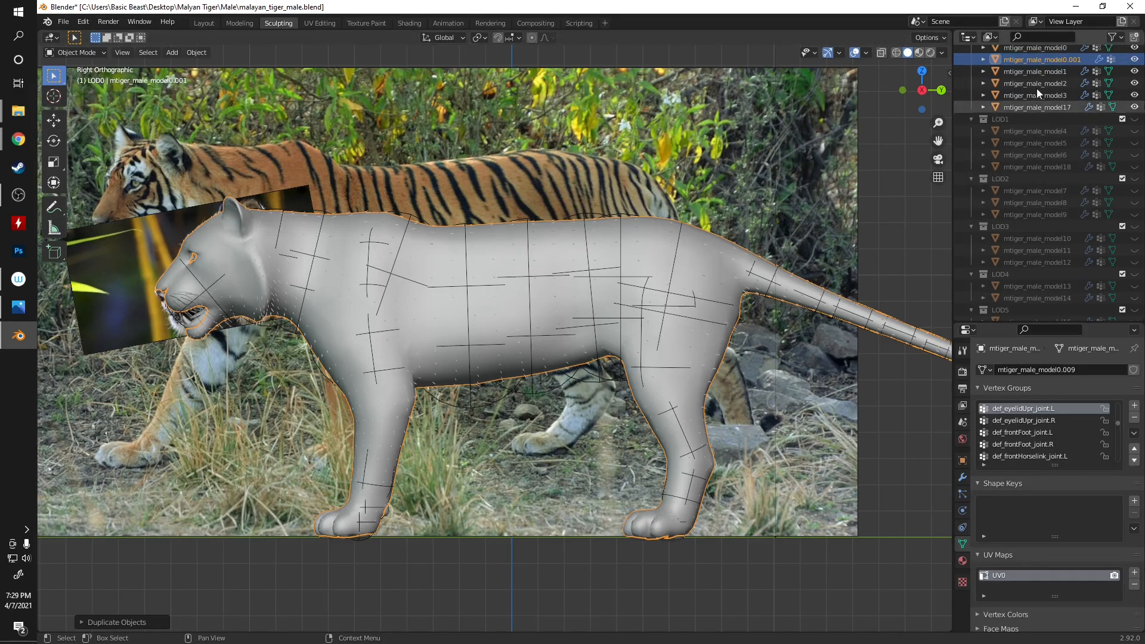
{"action": "left_click_drag", "start_coordinate": [1036, 59], "coordinate": [1018, 296]}
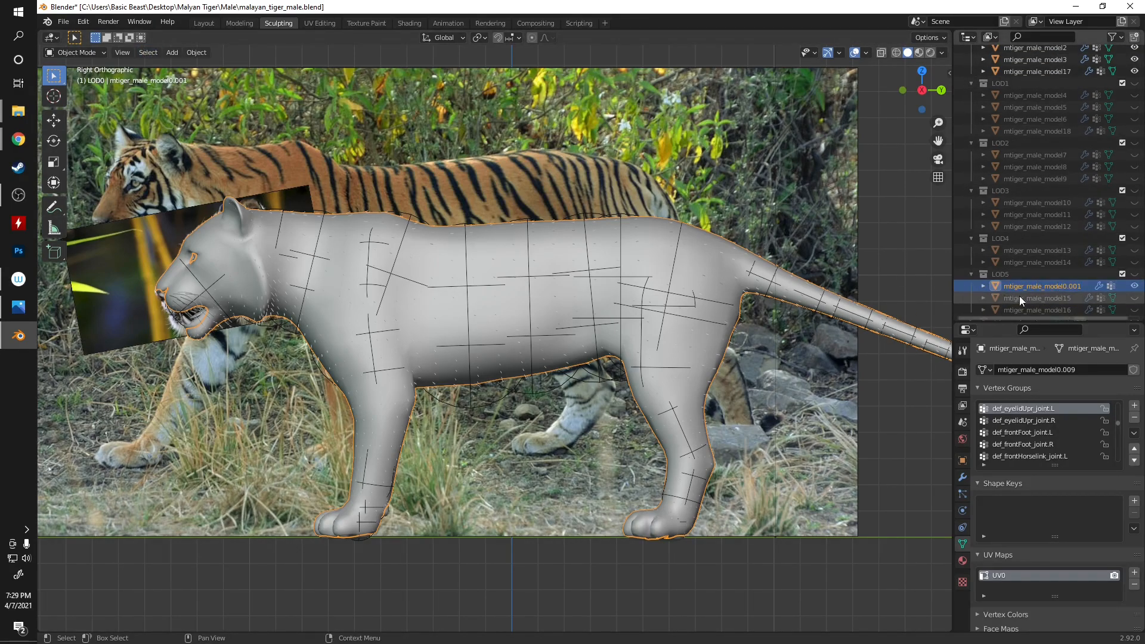
- Unhide mtiger_male_model15 and join the duplicated mesh mtiger_male_model0.001 in LOD5 into it
{"action": "left_click", "coordinate": [1065, 299]}
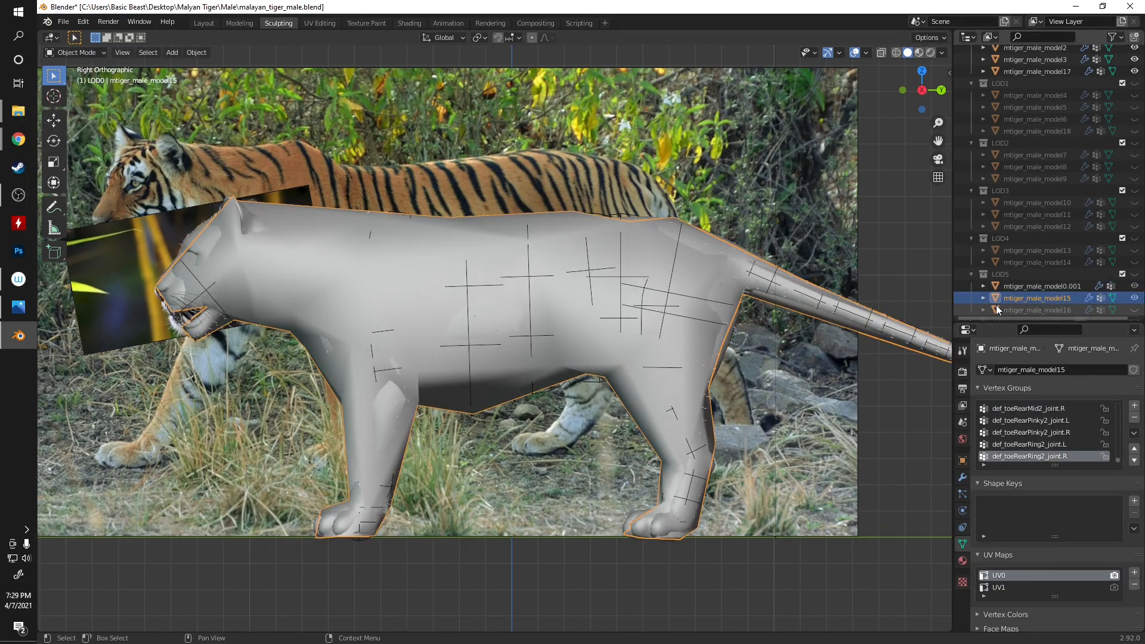
{"action": "left_click", "coordinate": [1038, 288], "text": "ctrl"}
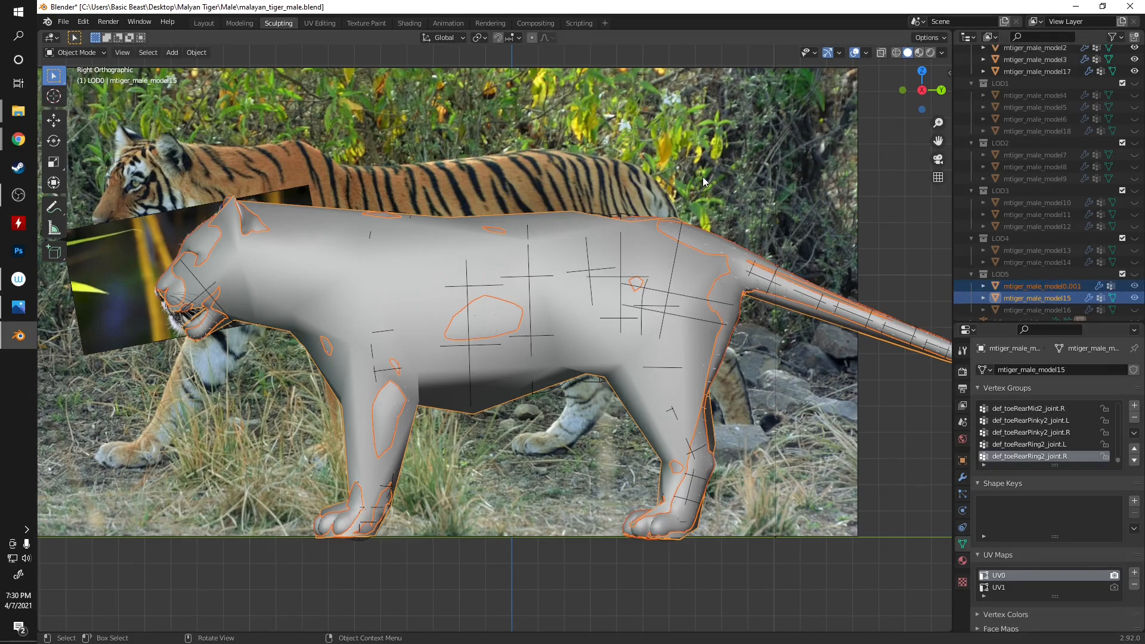
{"action": "key", "text": "ctrl+j"}
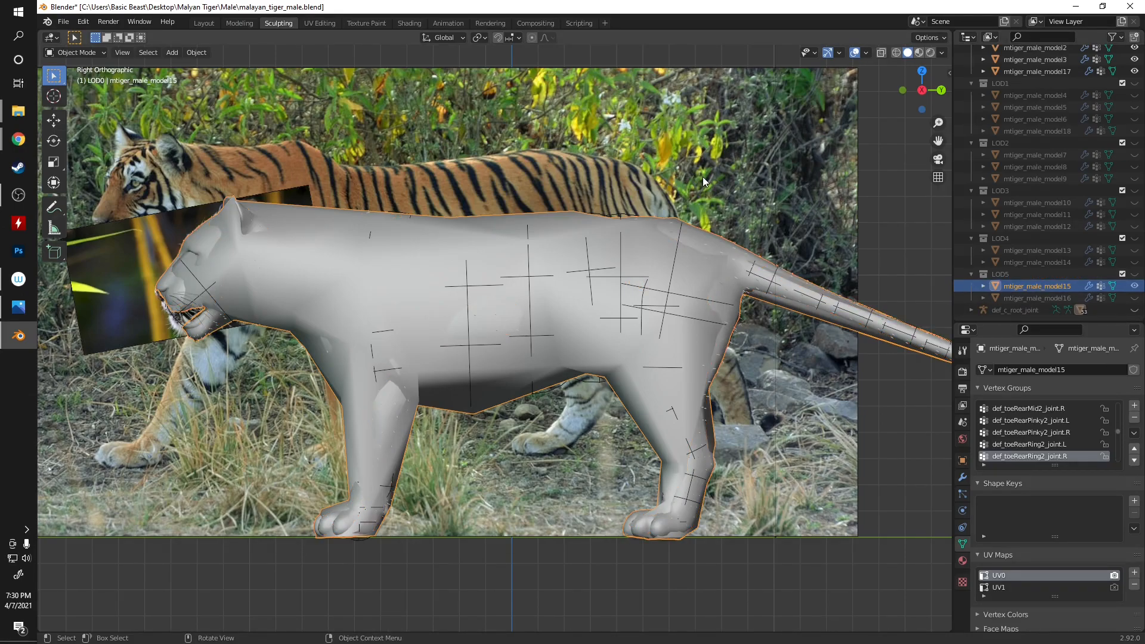
- Delete the selected original vertices from the joined mtiger_male_model15 in Edit Mode
{"action": "left_click", "coordinate": [73, 52]}
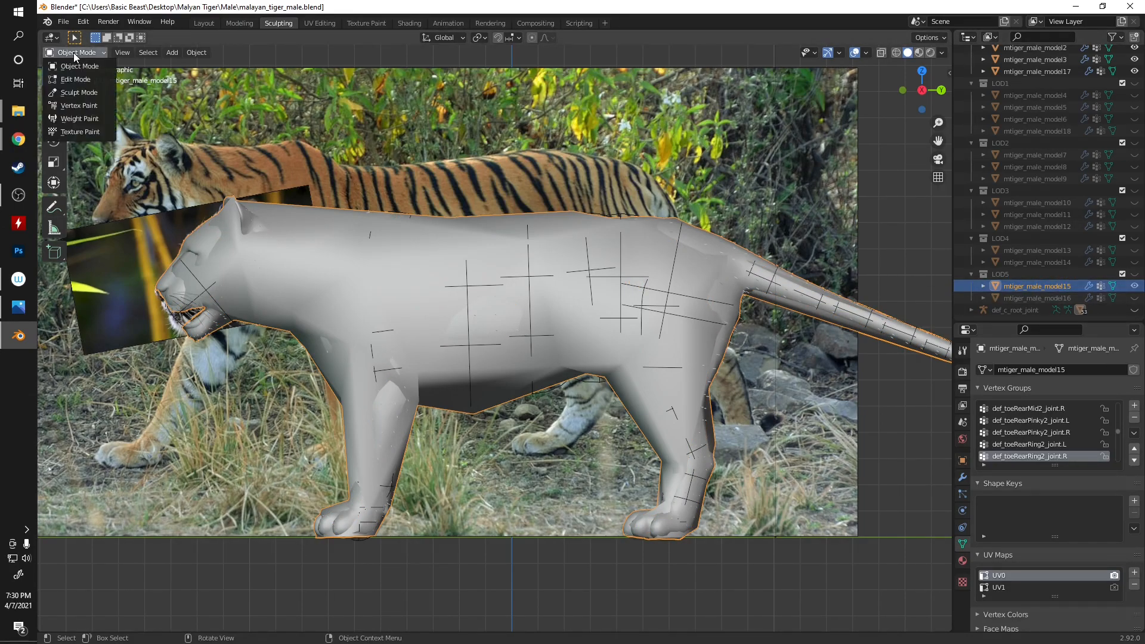
{"action": "left_click", "coordinate": [70, 79]}
{"action": "key", "text": "x"}
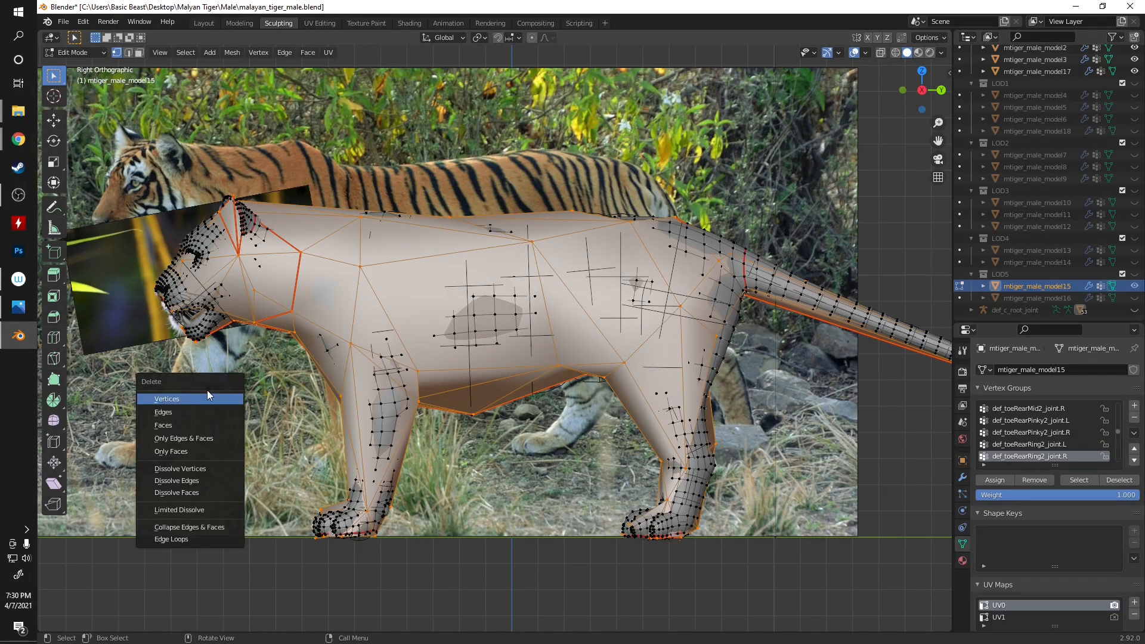
{"action": "left_click", "coordinate": [210, 397]}
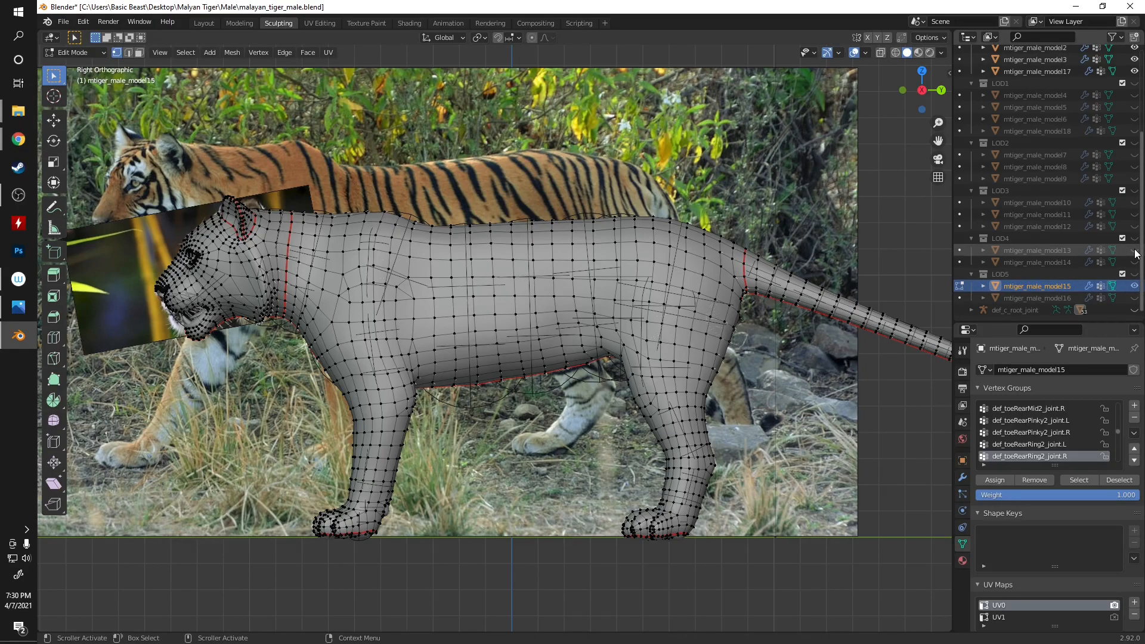
- Return to Object Mode and add a Decimate modifier to mtiger_male_model15
{"action": "left_click", "coordinate": [963, 479]}
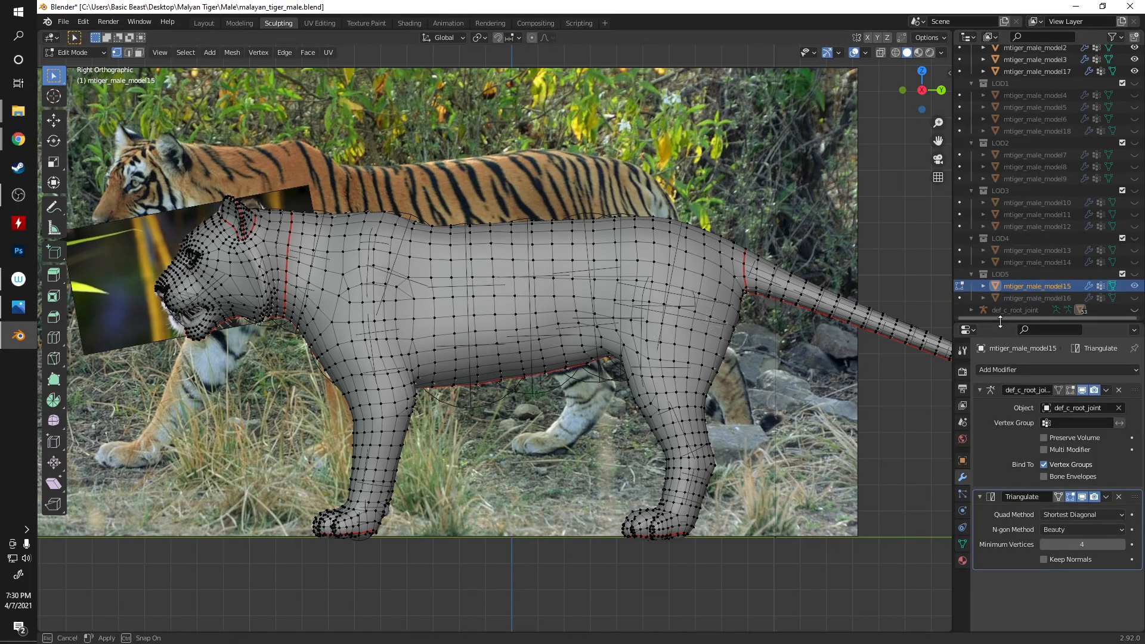
{"action": "left_click_drag", "start_coordinate": [1000, 323], "coordinate": [1001, 237]}
{"action": "left_click", "coordinate": [81, 53]}
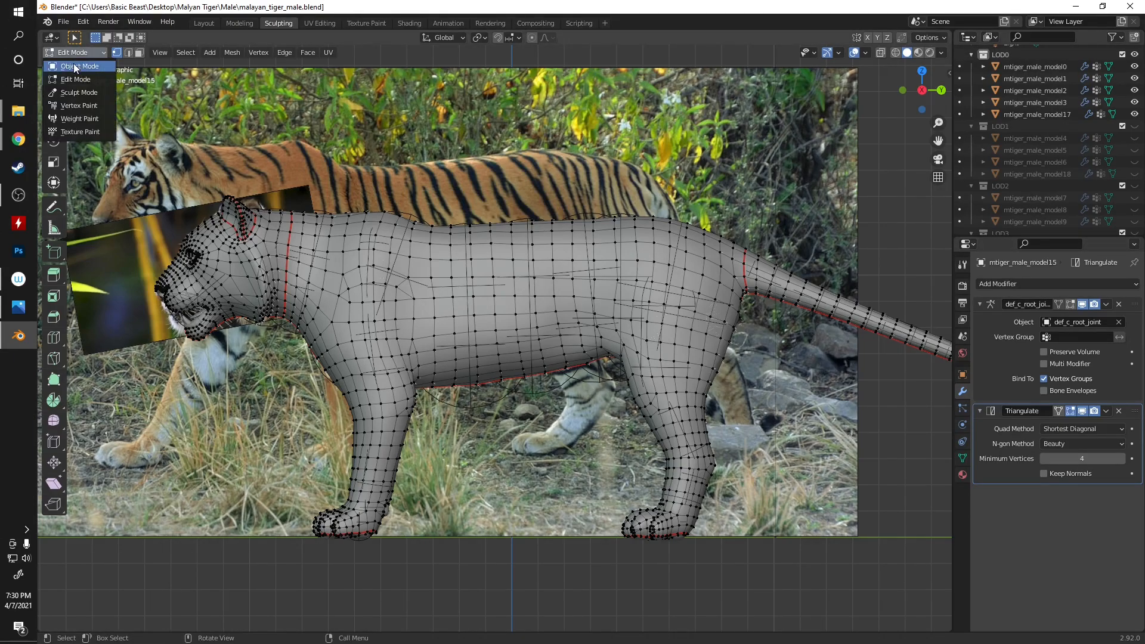
{"action": "left_click", "coordinate": [78, 72]}
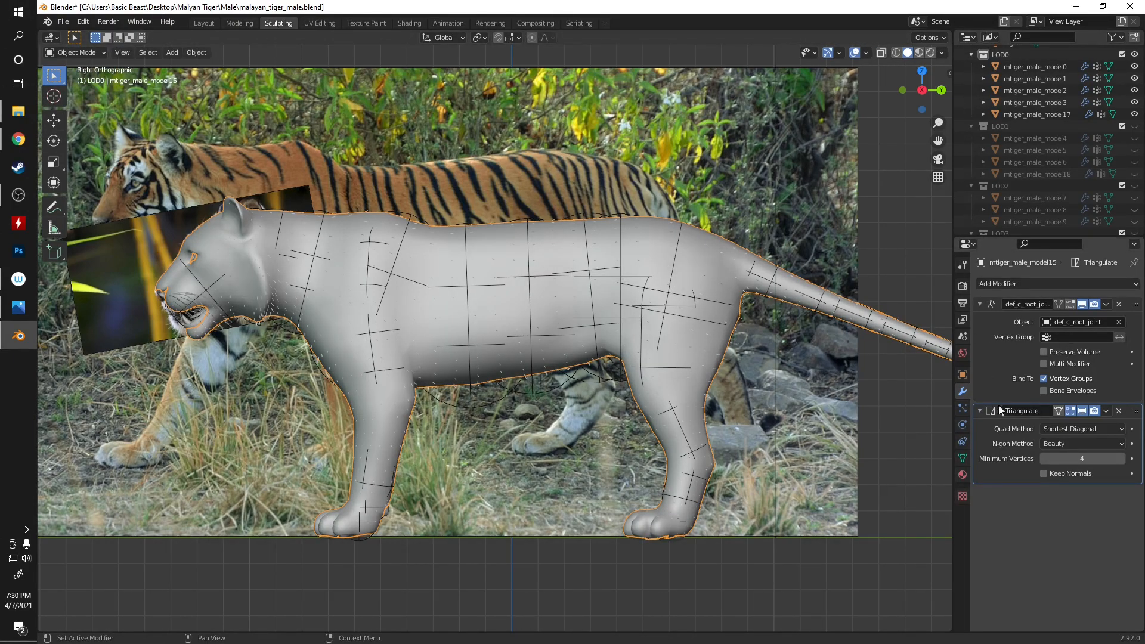
{"action": "left_click", "coordinate": [1055, 287]}
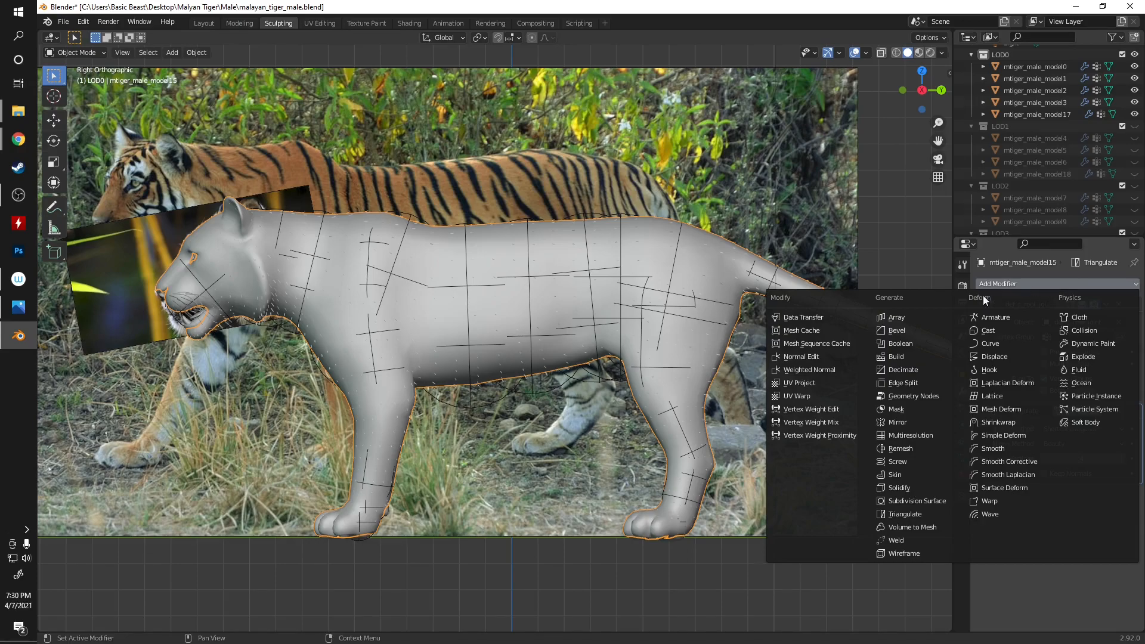
{"action": "left_click", "coordinate": [904, 369]}
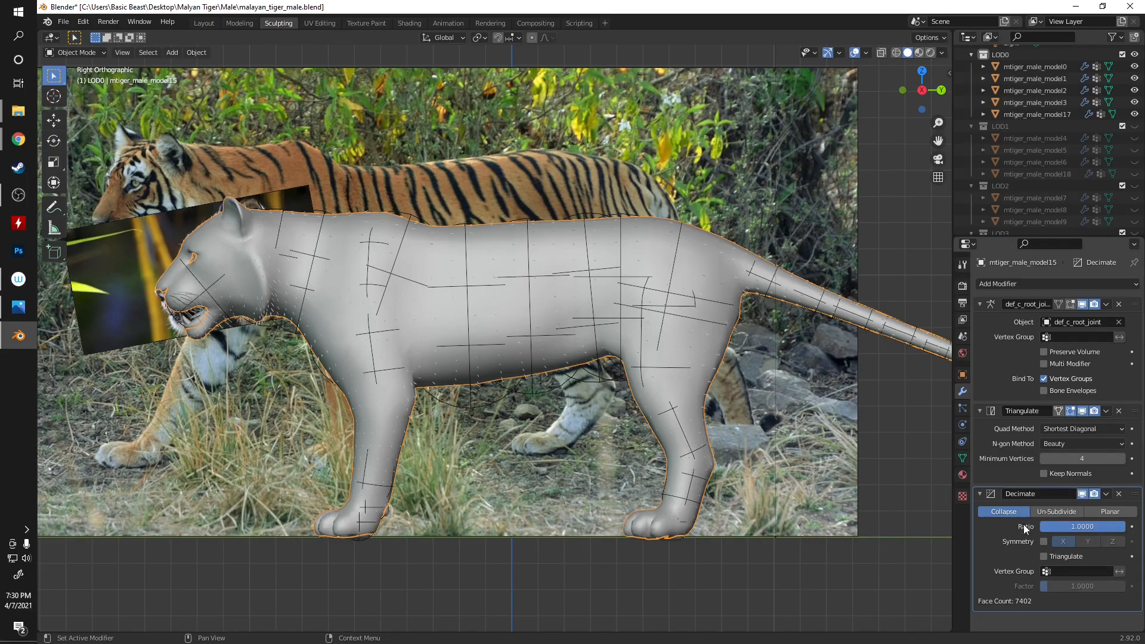
- Set the Decimate ratio of mtiger_male_model15 to 0.0828 and apply the modifier
{"action": "left_click_drag", "start_coordinate": [1123, 529], "coordinate": [1046, 529]}
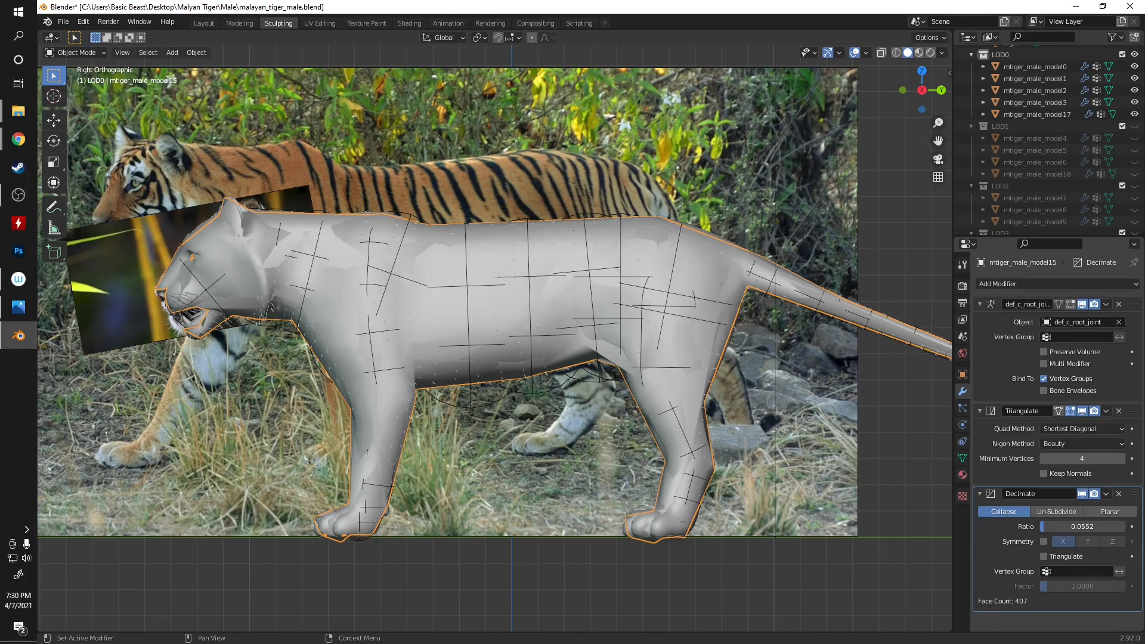
{"action": "left_click_drag", "start_coordinate": [1046, 530], "coordinate": [1048, 529]}
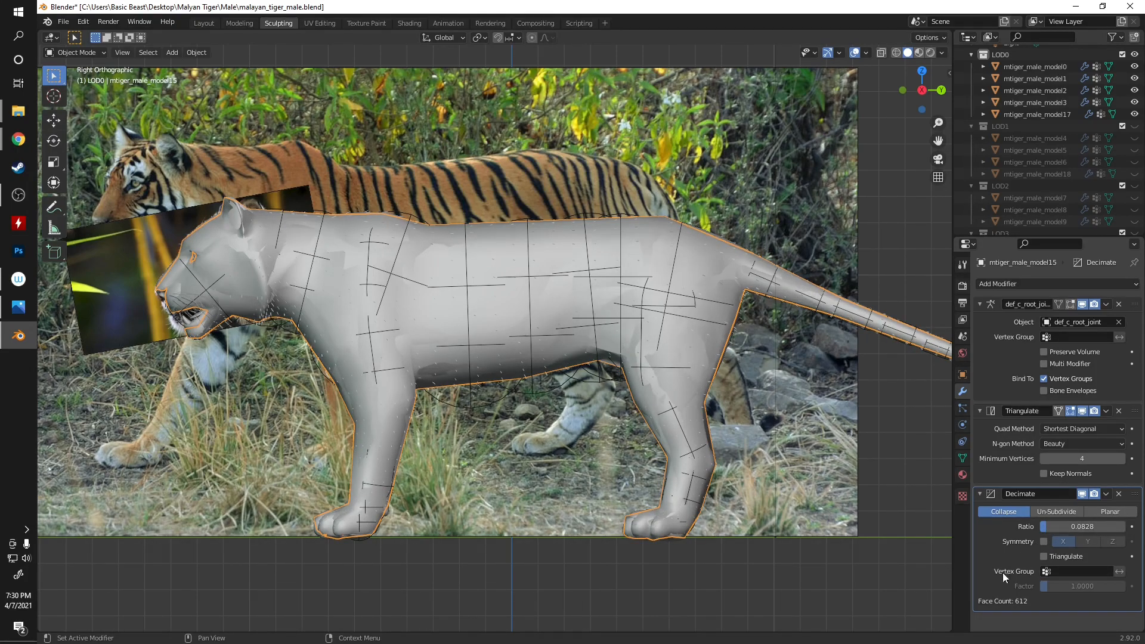
{"action": "left_click", "coordinate": [1107, 494]}
{"action": "left_click", "coordinate": [1045, 507]}
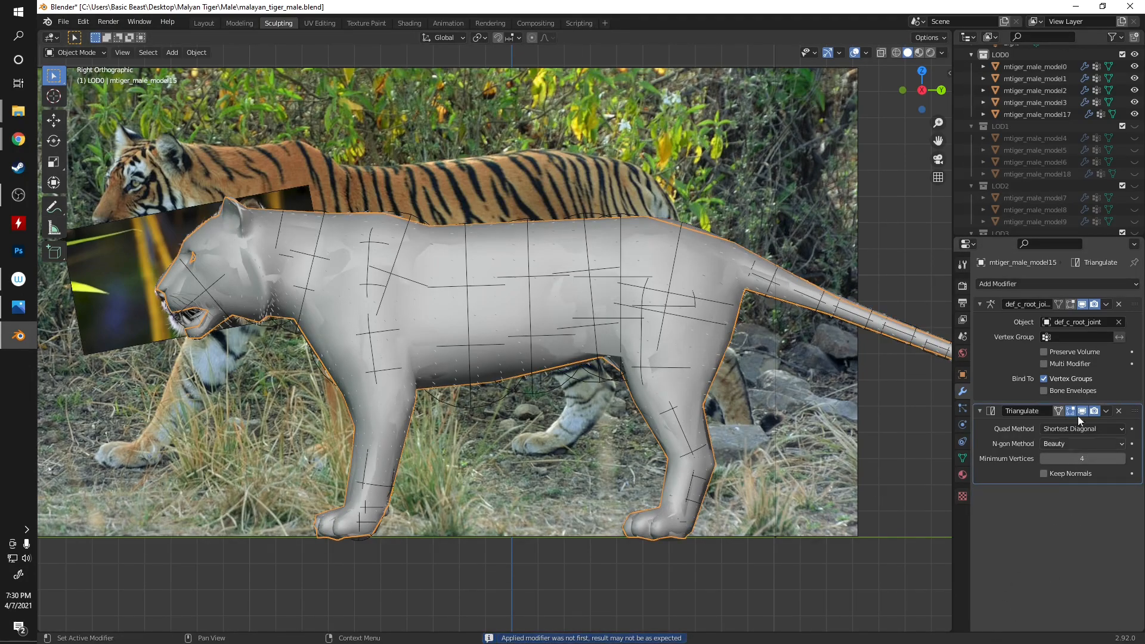
{"action": "scroll", "coordinate": [1040, 174], "scroll_direction": "down", "scroll_amount": 5}
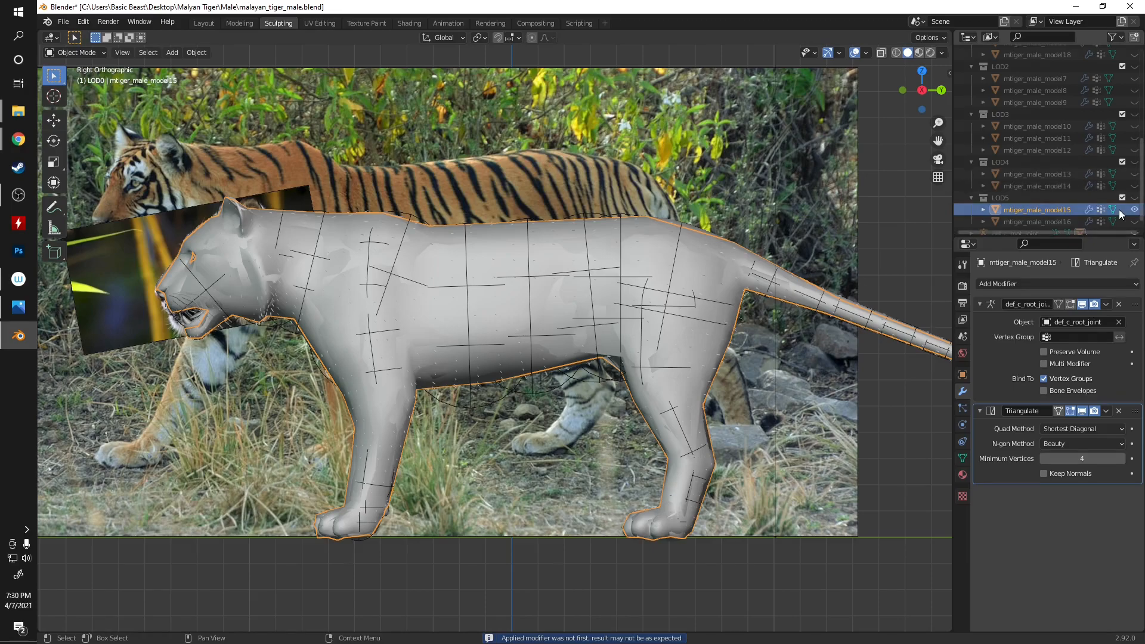
- Hide the decimated mtiger_male_model15 and show mtiger_male_model13 in the LOD4 collection
{"action": "left_click", "coordinate": [1134, 209]}
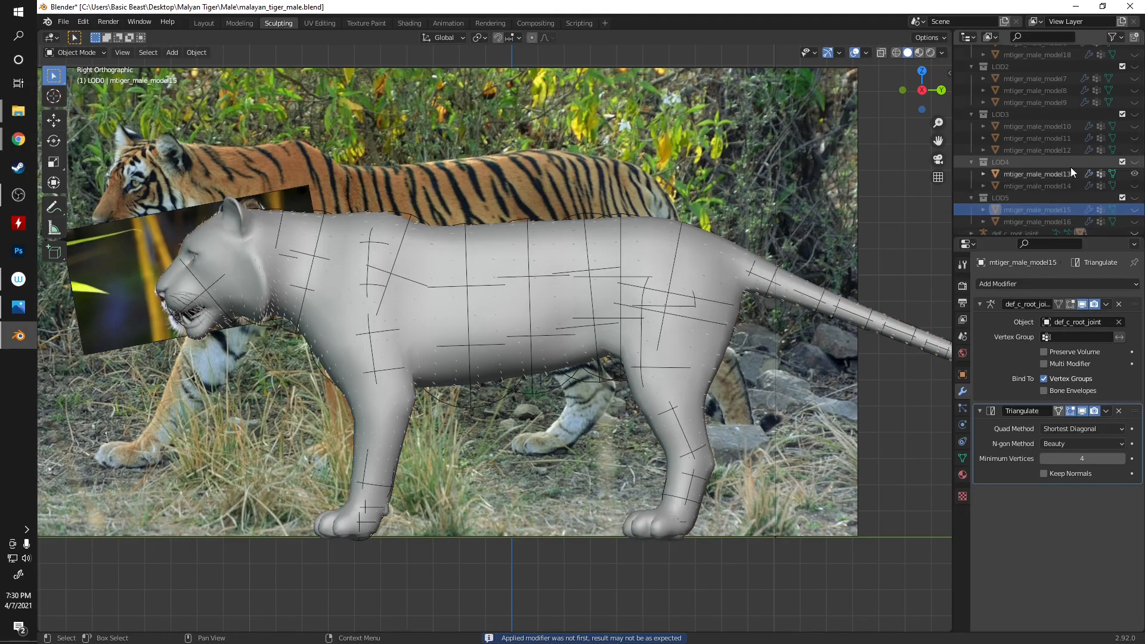
{"action": "left_click", "coordinate": [1037, 283]}
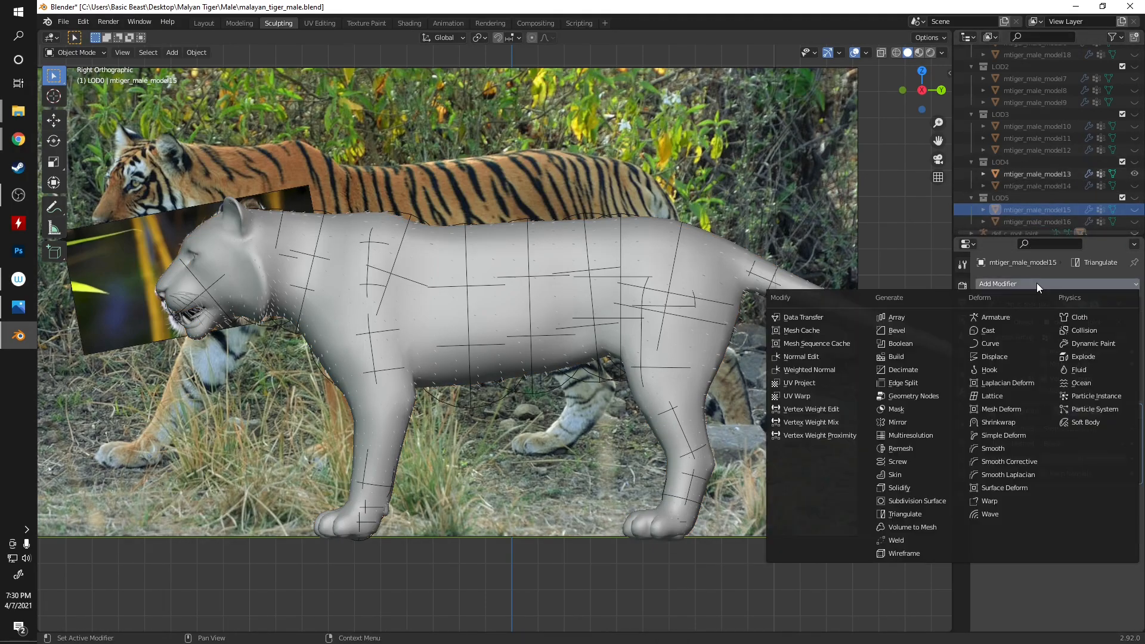
{"action": "left_click", "coordinate": [904, 370]}
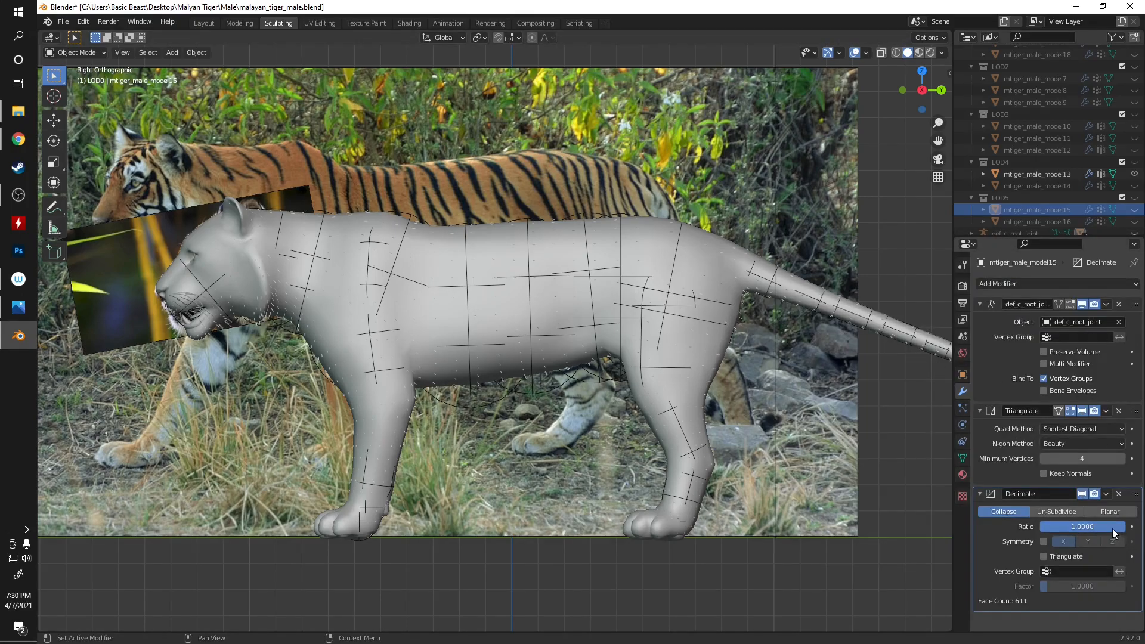
{"action": "left_click_drag", "start_coordinate": [1110, 526], "coordinate": [1063, 527]}
{"action": "left_click", "coordinate": [1032, 173]}
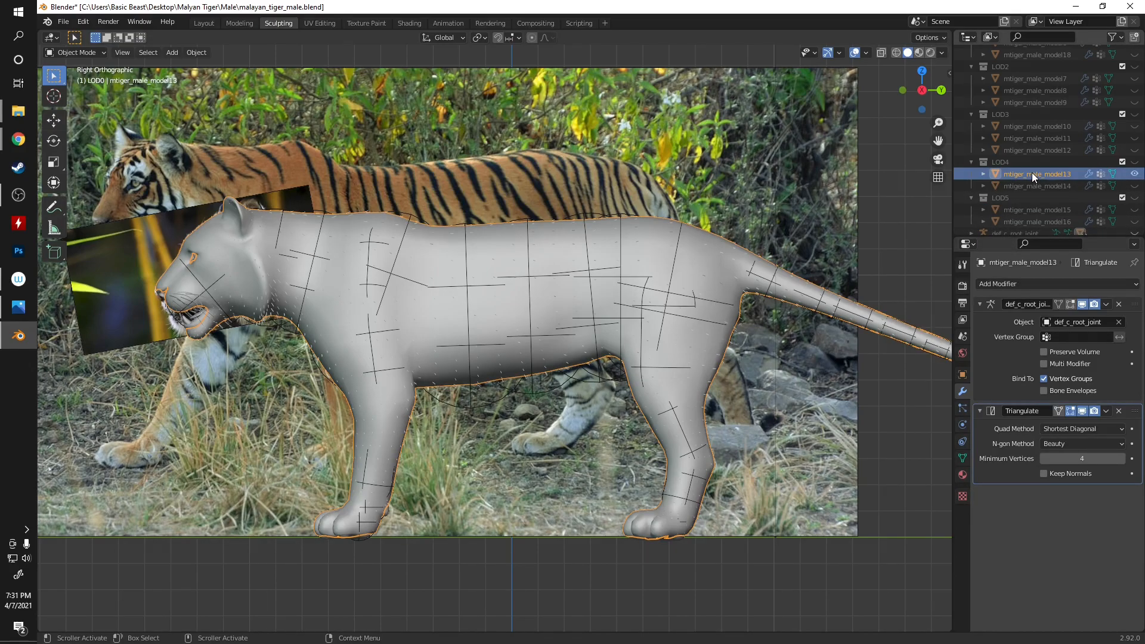
{"action": "left_click", "coordinate": [762, 206]}
{"action": "scroll", "coordinate": [1054, 172], "scroll_direction": "down", "scroll_amount": 1}
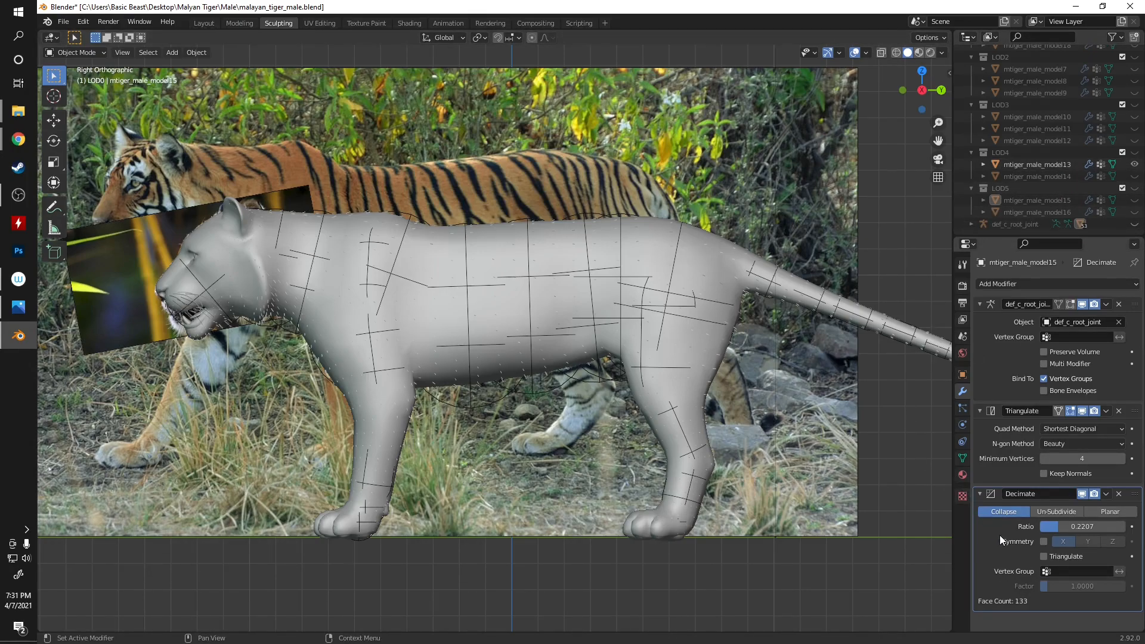
{"action": "key", "text": "ctrl+z"}
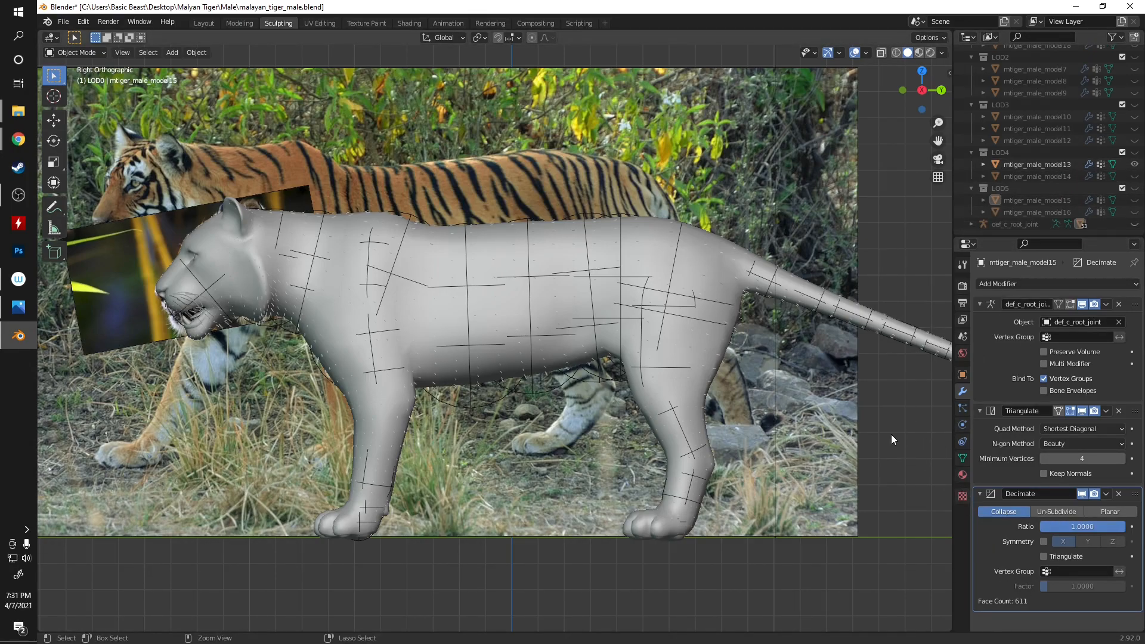
{"action": "key", "text": "ctrl+z"}
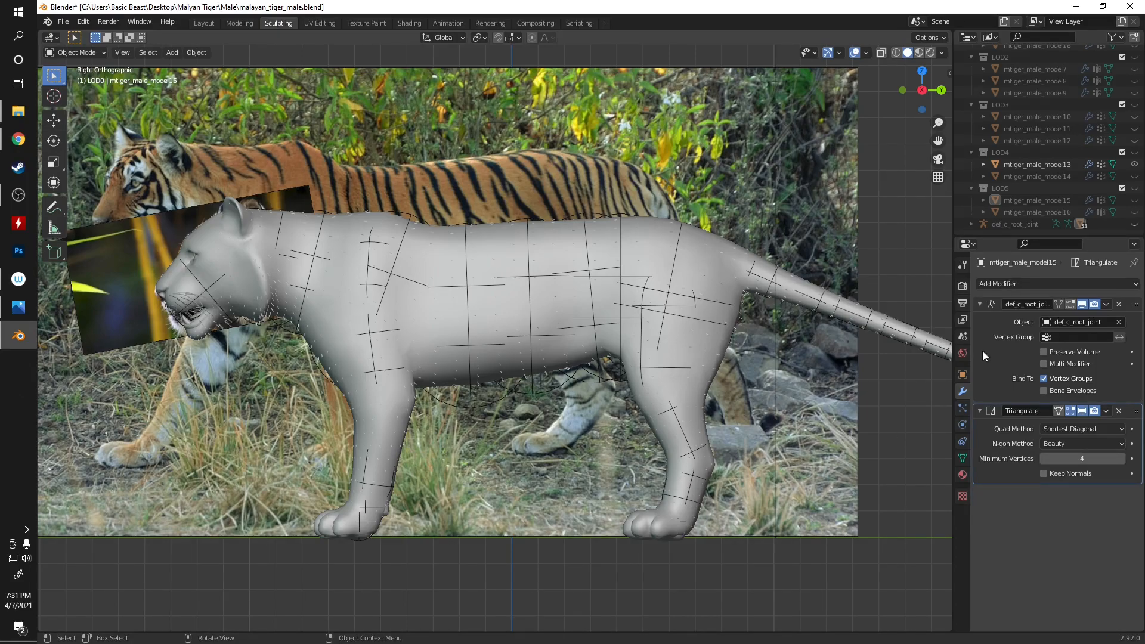
- Add a Decimate modifier to mtiger_male_model13, set its ratio to 0.1517 and apply it
{"action": "left_click", "coordinate": [1057, 165]}
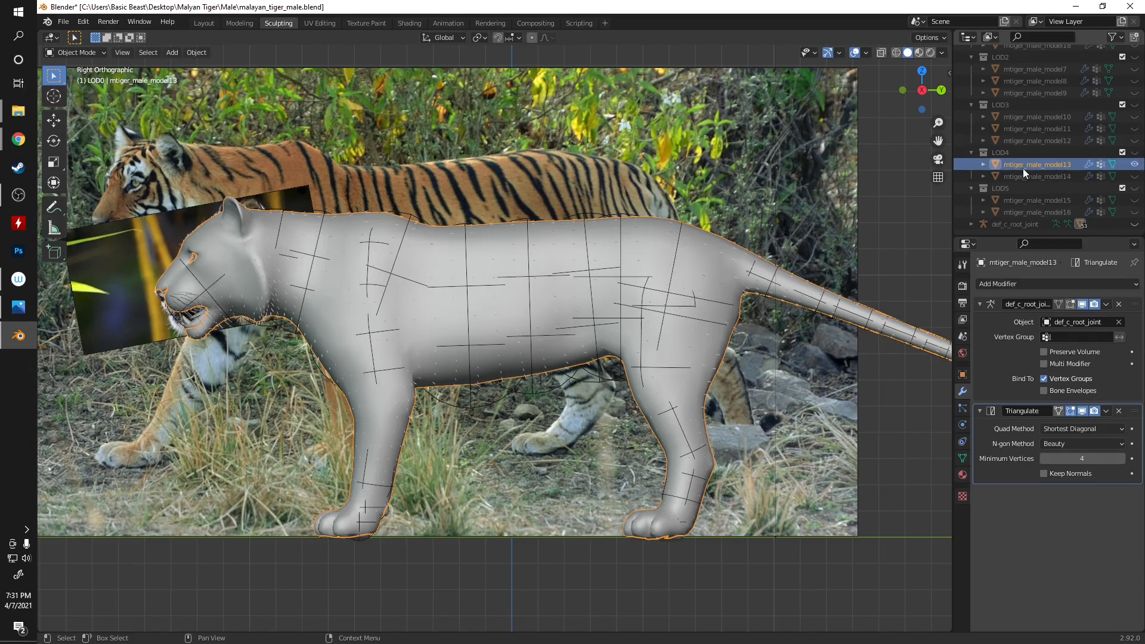
{"action": "left_click", "coordinate": [1020, 285]}
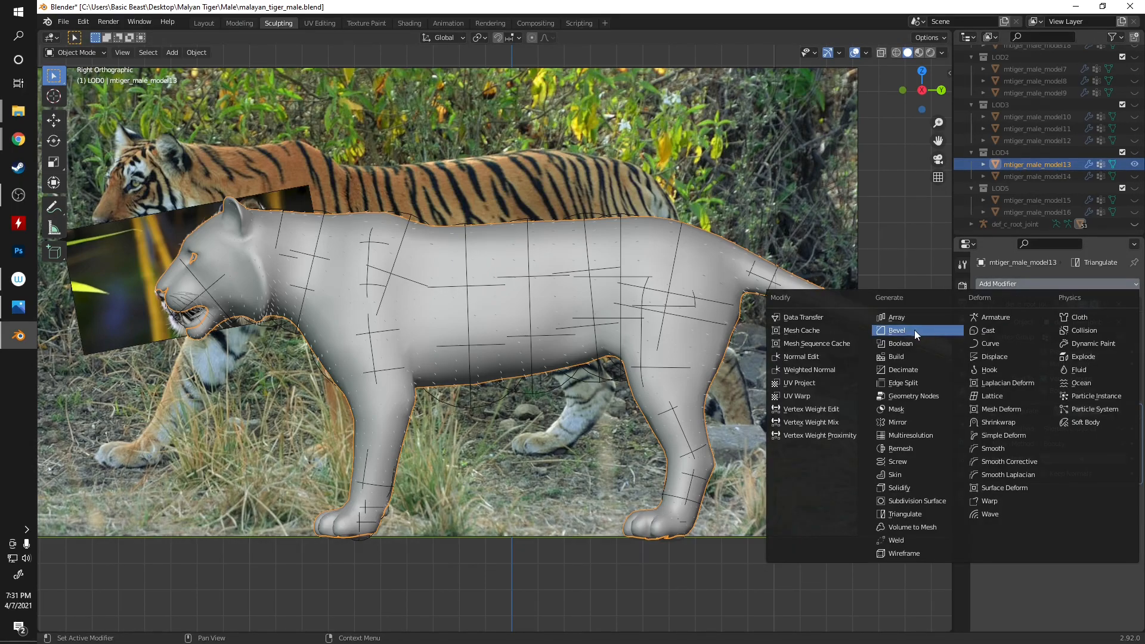
{"action": "left_click", "coordinate": [904, 370]}
{"action": "left_click_drag", "start_coordinate": [1113, 531], "coordinate": [1053, 526]}
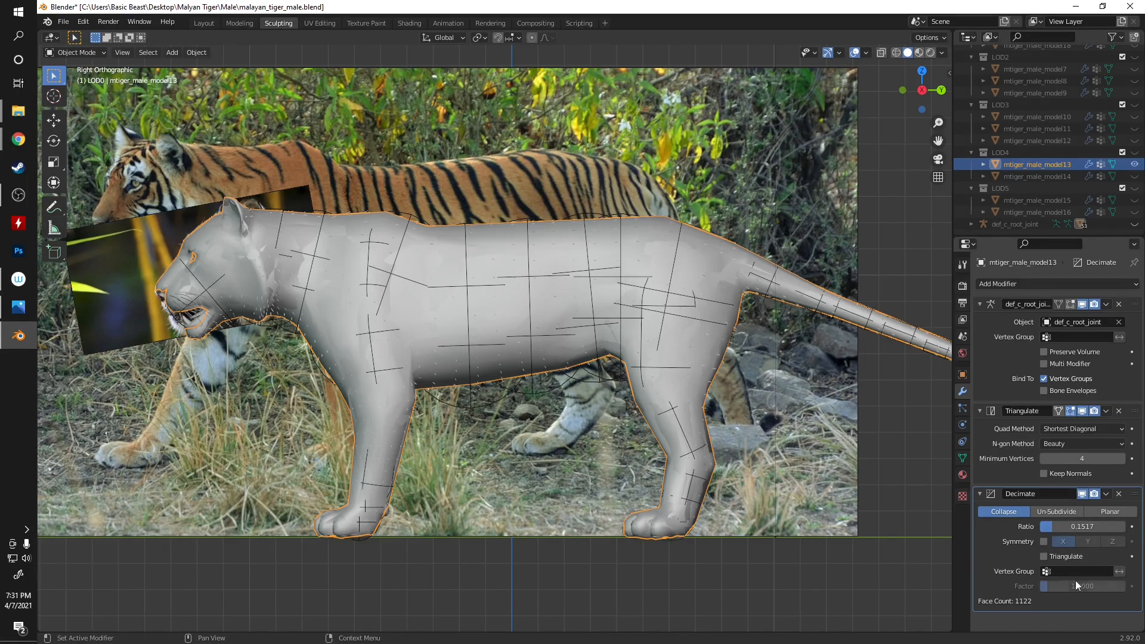
{"action": "left_click", "coordinate": [1107, 494]}
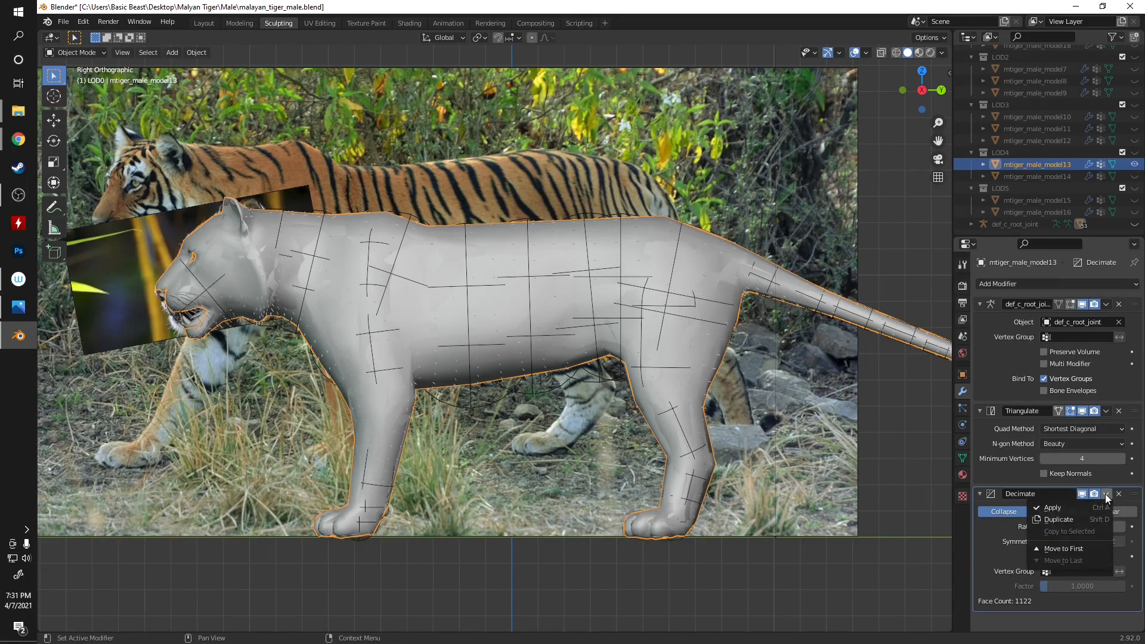
{"action": "left_click", "coordinate": [1078, 510]}
- Show mtiger_male_model10 instead of mtiger_male_model13 and apply a Decimate modifier with a ratio of 0.4690 to it
{"action": "left_click", "coordinate": [1041, 118]}
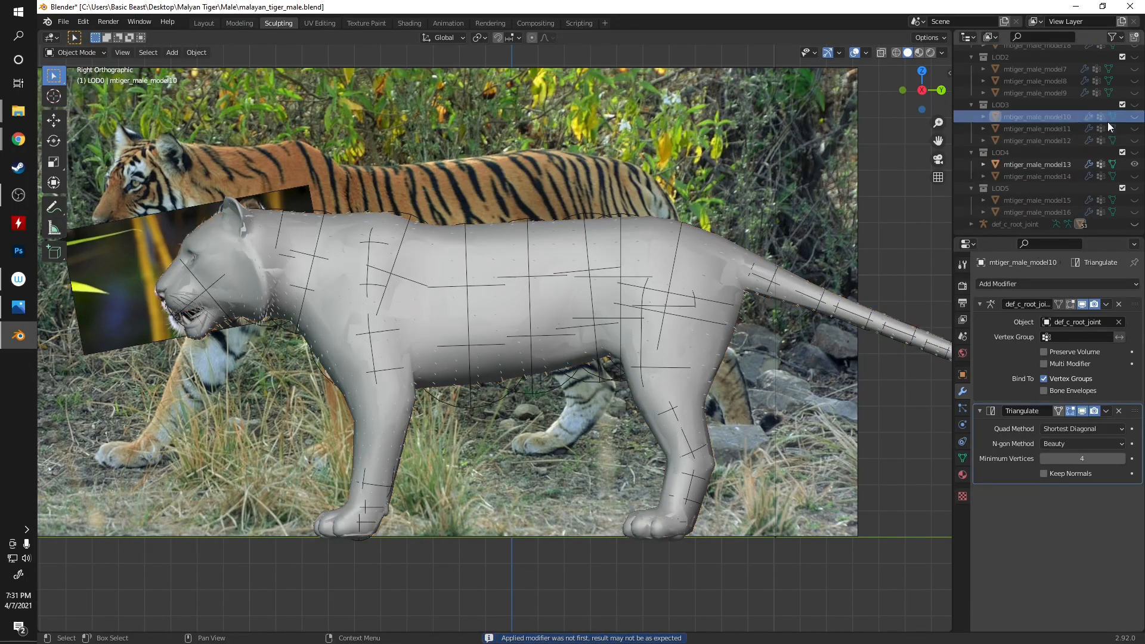
{"action": "left_click", "coordinate": [1135, 164]}
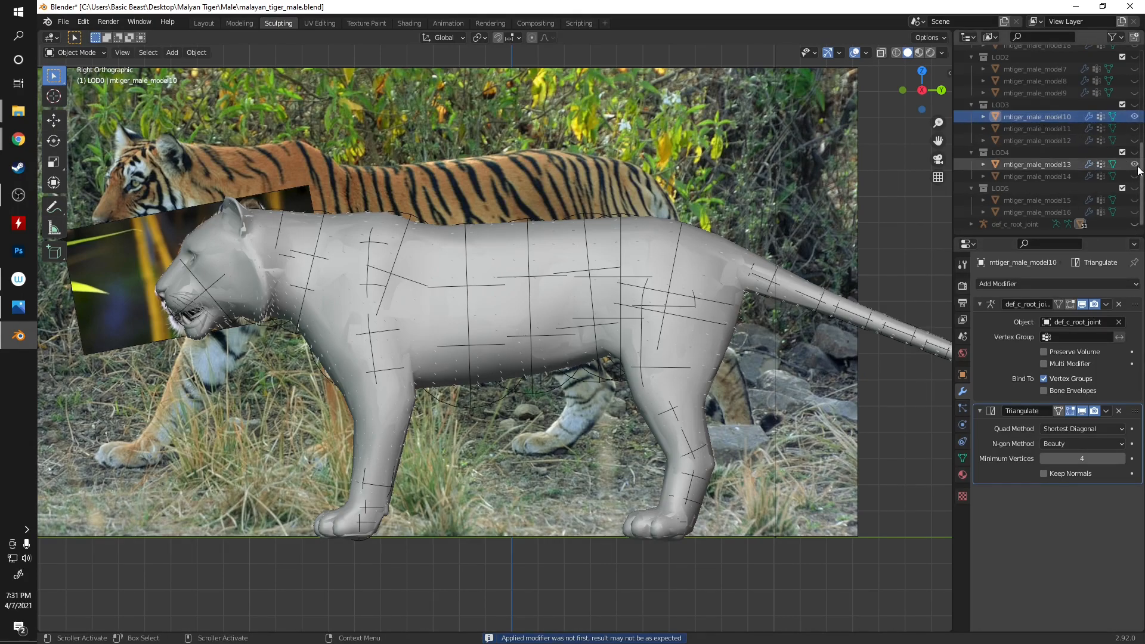
{"action": "left_click", "coordinate": [1026, 284]}
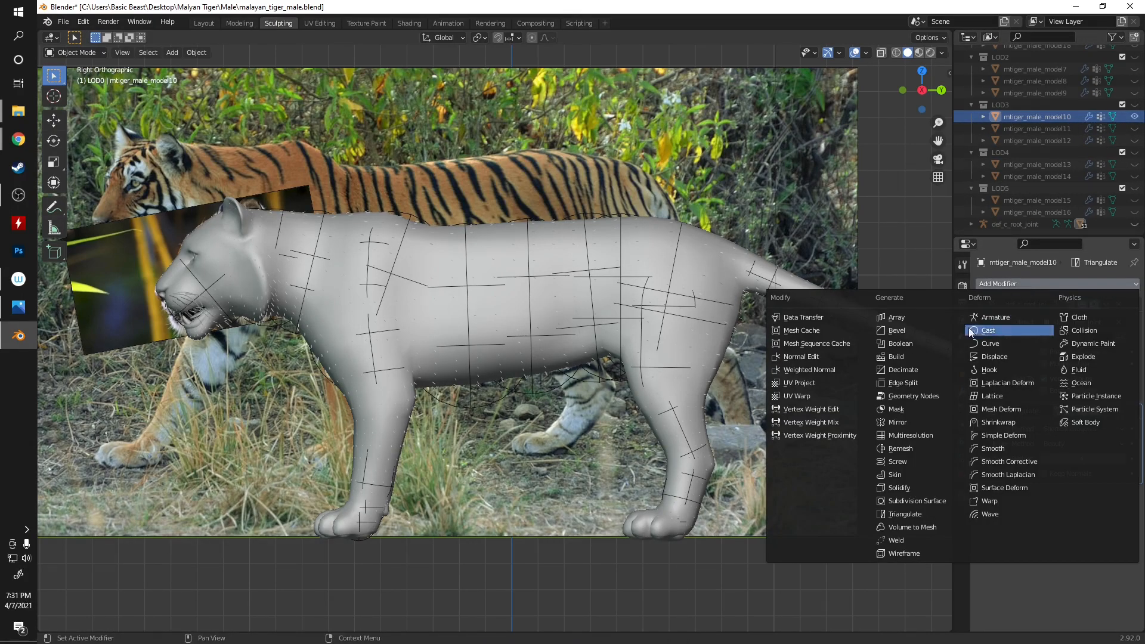
{"action": "left_click", "coordinate": [911, 370]}
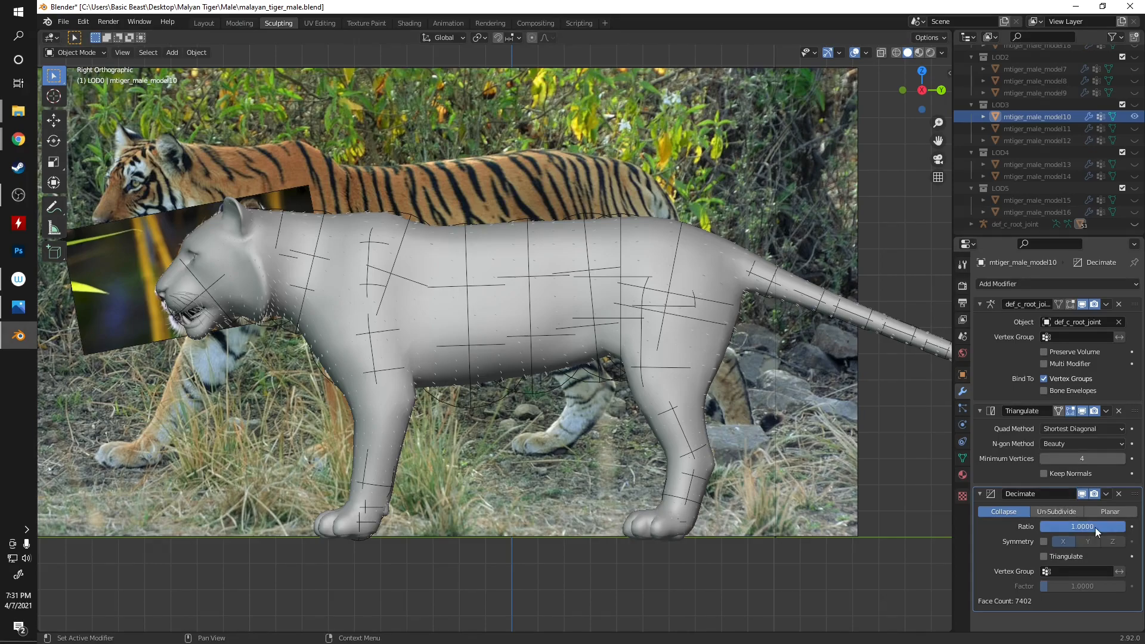
{"action": "left_click_drag", "start_coordinate": [1115, 533], "coordinate": [1080, 528]}
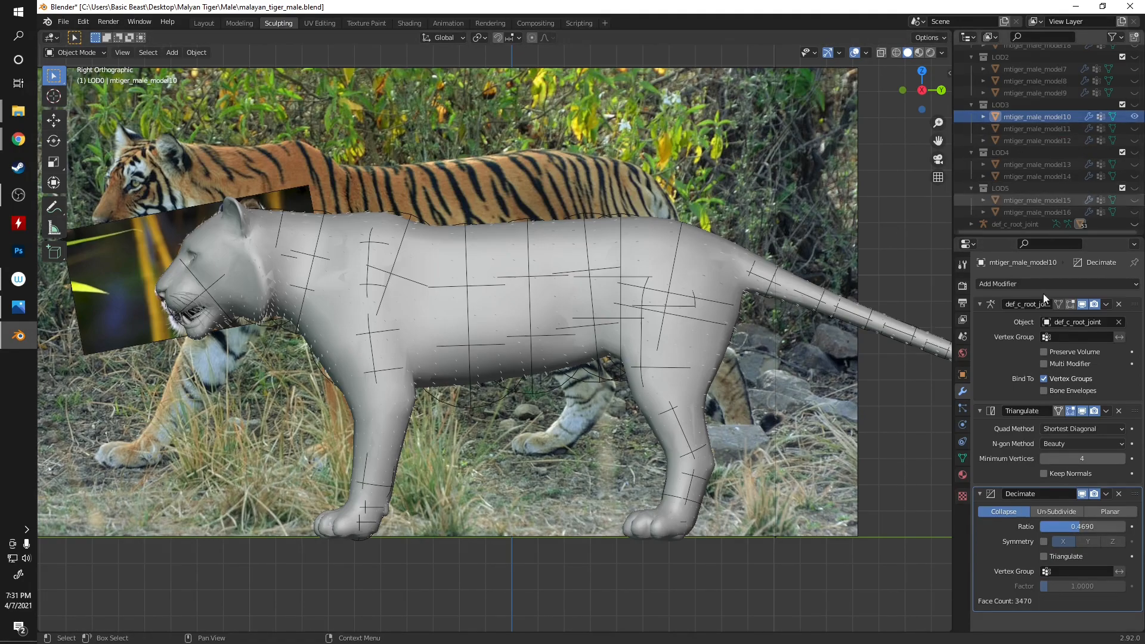
{"action": "left_click", "coordinate": [1106, 495]}
{"action": "left_click", "coordinate": [1061, 512]}
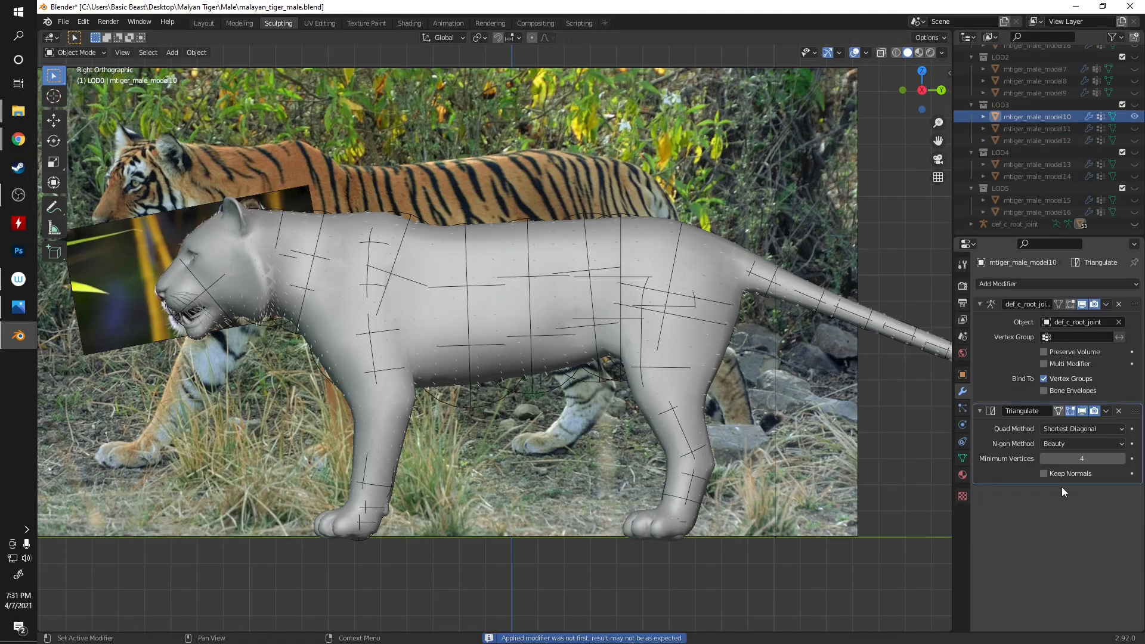
- Show mtiger_male_model7 in LOD2, add a Decimate modifier with a reduced ratio and apply it
{"action": "scroll", "coordinate": [1050, 140], "scroll_direction": "up", "scroll_amount": 2}
{"action": "scroll", "coordinate": [1051, 140], "scroll_direction": "up", "scroll_amount": 2}
{"action": "left_click", "coordinate": [1071, 117]}
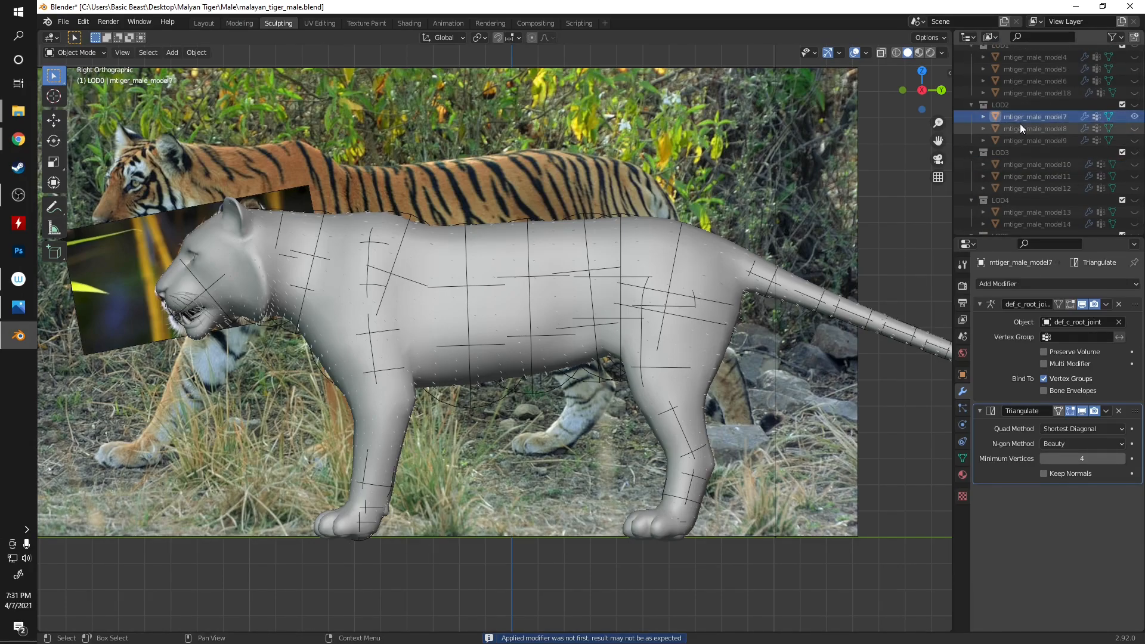
{"action": "left_click", "coordinate": [1029, 279]}
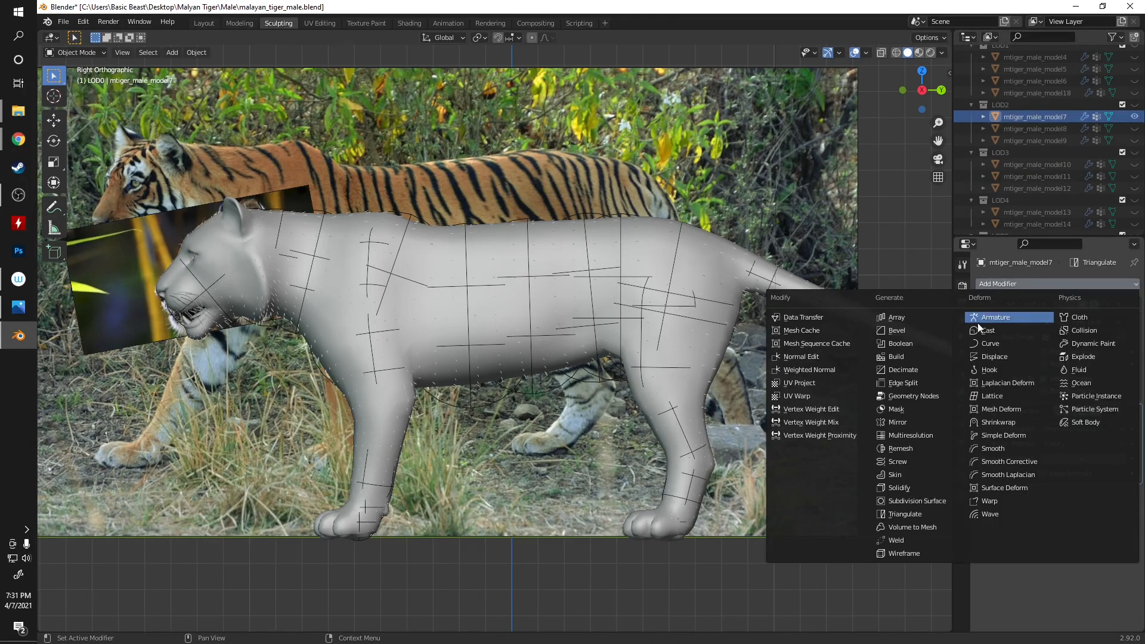
{"action": "left_click", "coordinate": [902, 370]}
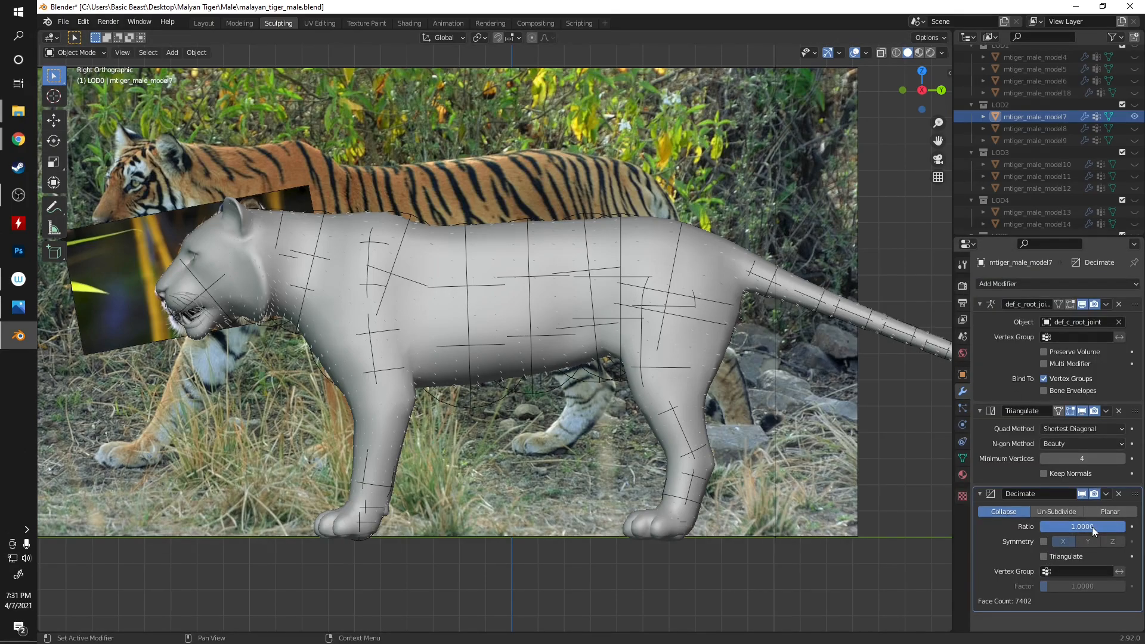
{"action": "mouse_move", "coordinate": [1083, 527]}
{"action": "left_mouse_down"}
{"action": "mouse_move", "coordinate": [1037, 526]}
{"action": "mouse_move", "coordinate": [1085, 527]}
{"action": "left_mouse_up"}
{"action": "left_click", "coordinate": [1107, 494]}
{"action": "left_click", "coordinate": [1064, 507]}
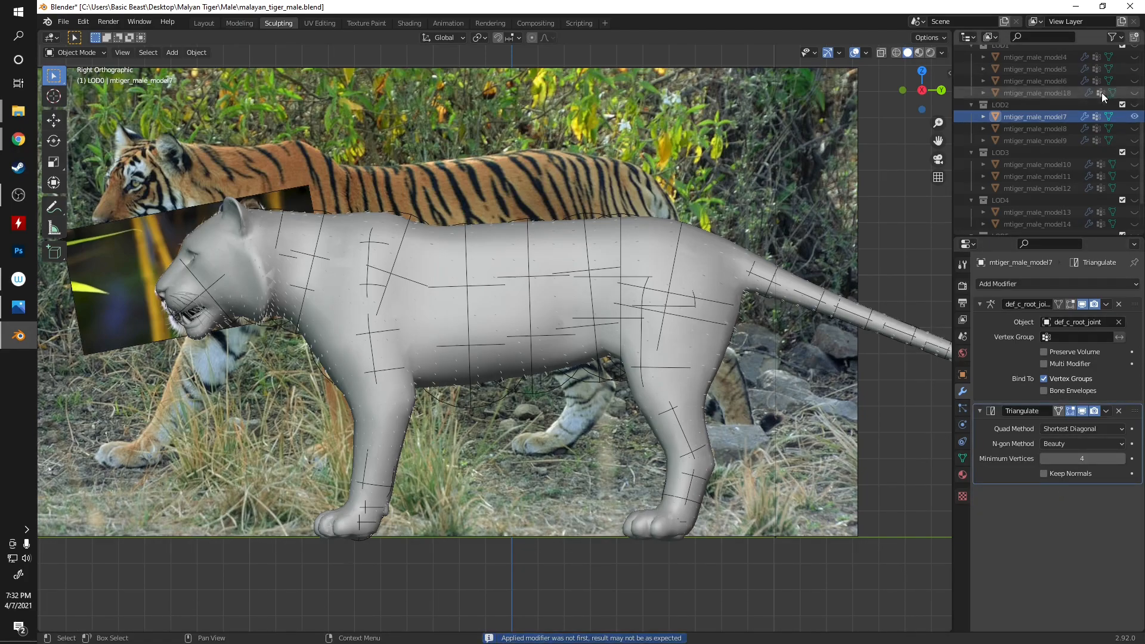
- Add a Decimate modifier to mtiger_male_model4 in LOD1, set its ratio to 0.7655 and apply it
{"action": "scroll", "coordinate": [1051, 153], "scroll_direction": "up", "scroll_amount": 2}
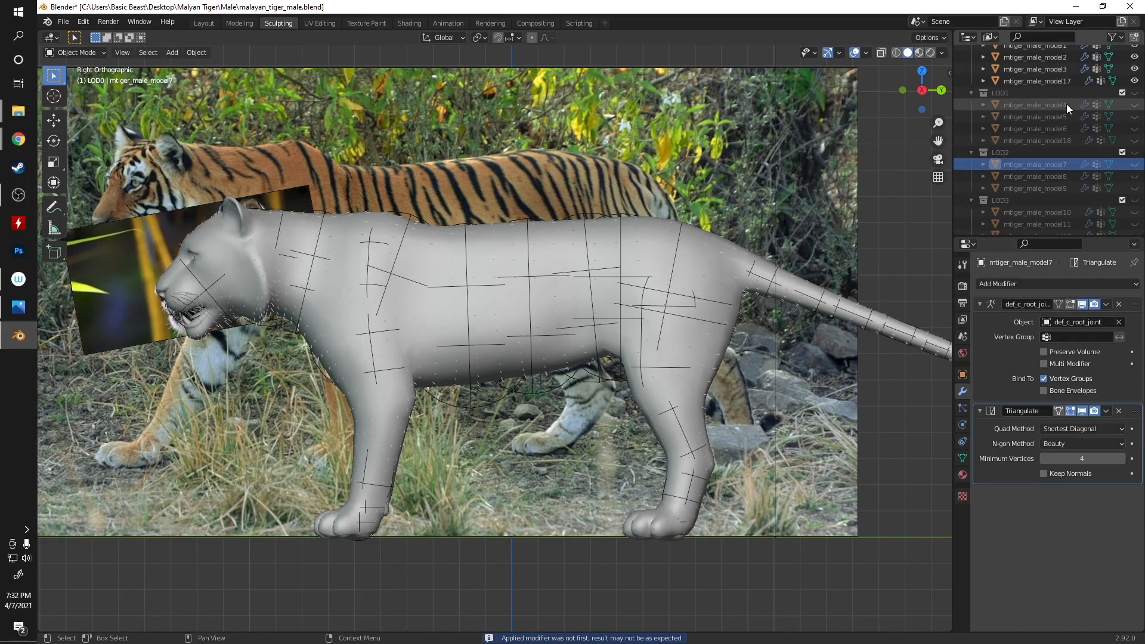
{"action": "left_click", "coordinate": [1068, 105]}
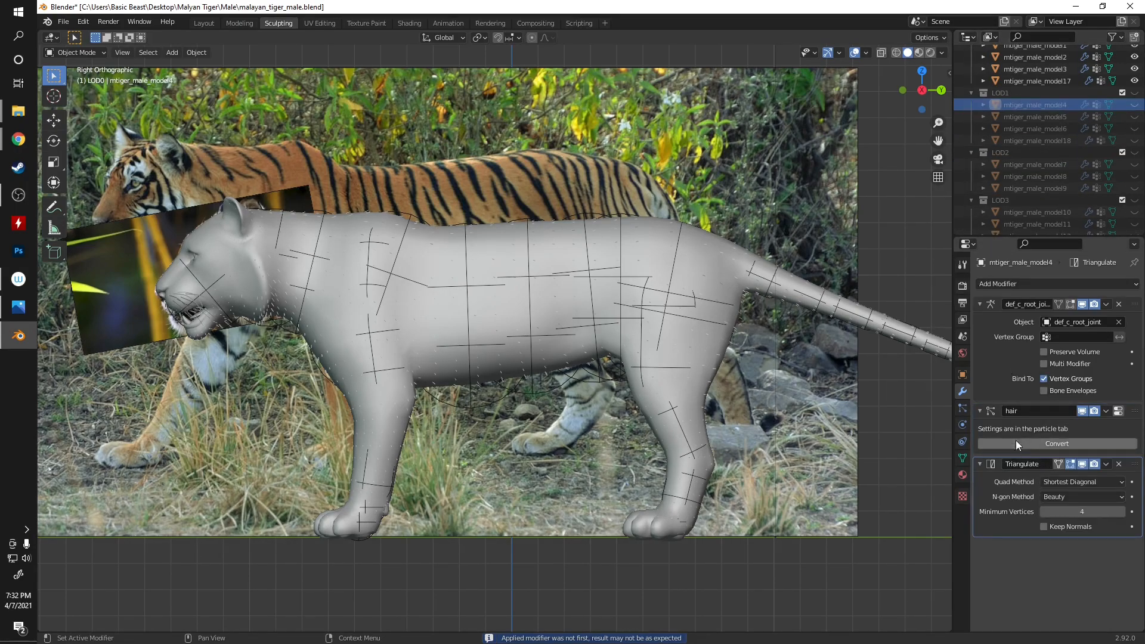
{"action": "left_click", "coordinate": [1012, 283]}
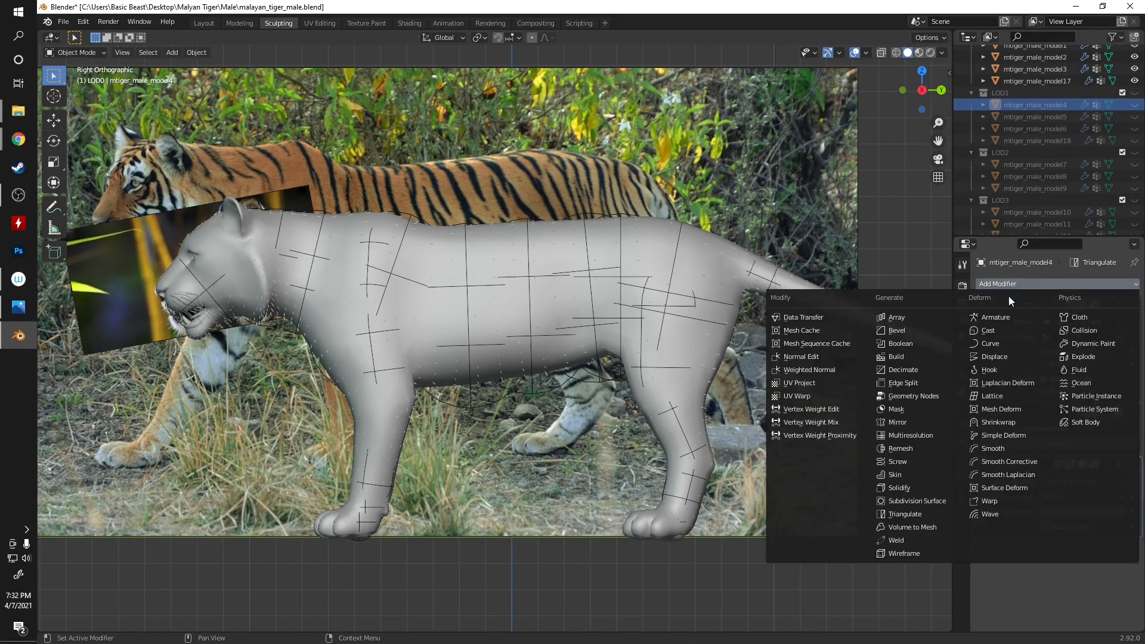
{"action": "left_click", "coordinate": [904, 370]}
{"action": "scroll", "coordinate": [1068, 533], "scroll_direction": "down", "scroll_amount": 2}
{"action": "left_click_drag", "start_coordinate": [1090, 545], "coordinate": [1069, 545]}
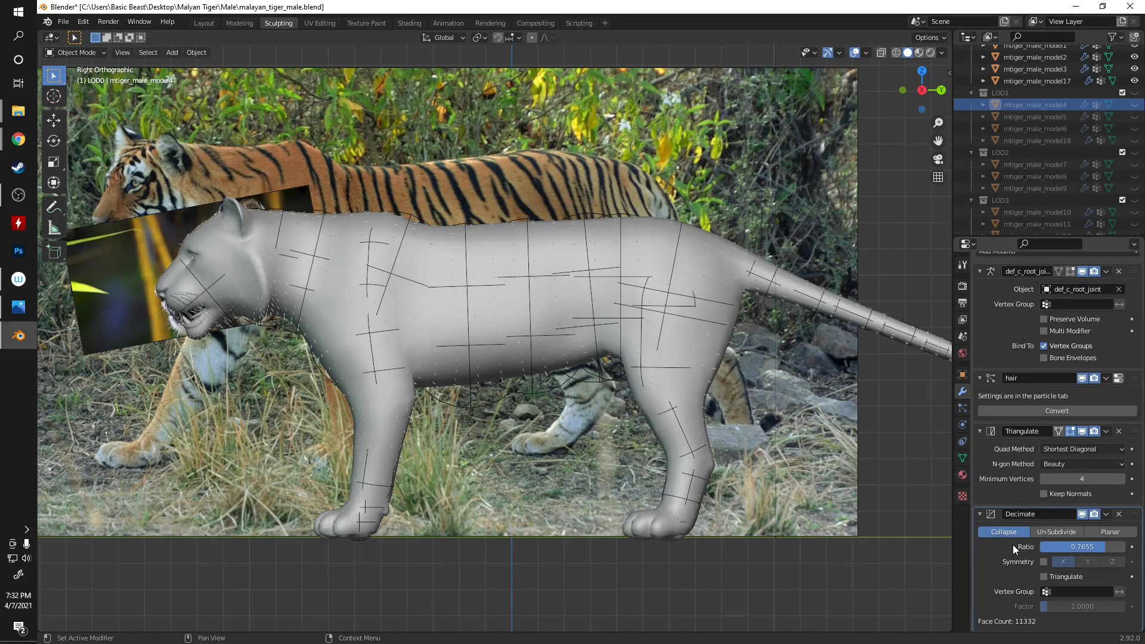
{"action": "scroll", "coordinate": [1022, 502], "scroll_direction": "up", "scroll_amount": 2}
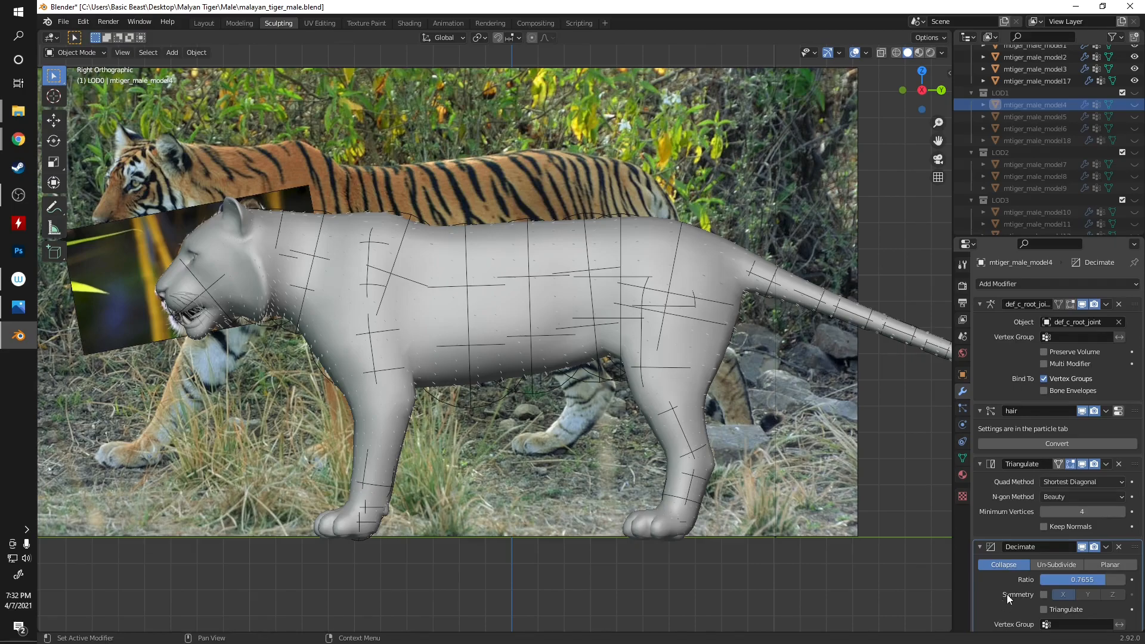
{"action": "scroll", "coordinate": [1021, 573], "scroll_direction": "down", "scroll_amount": 2}
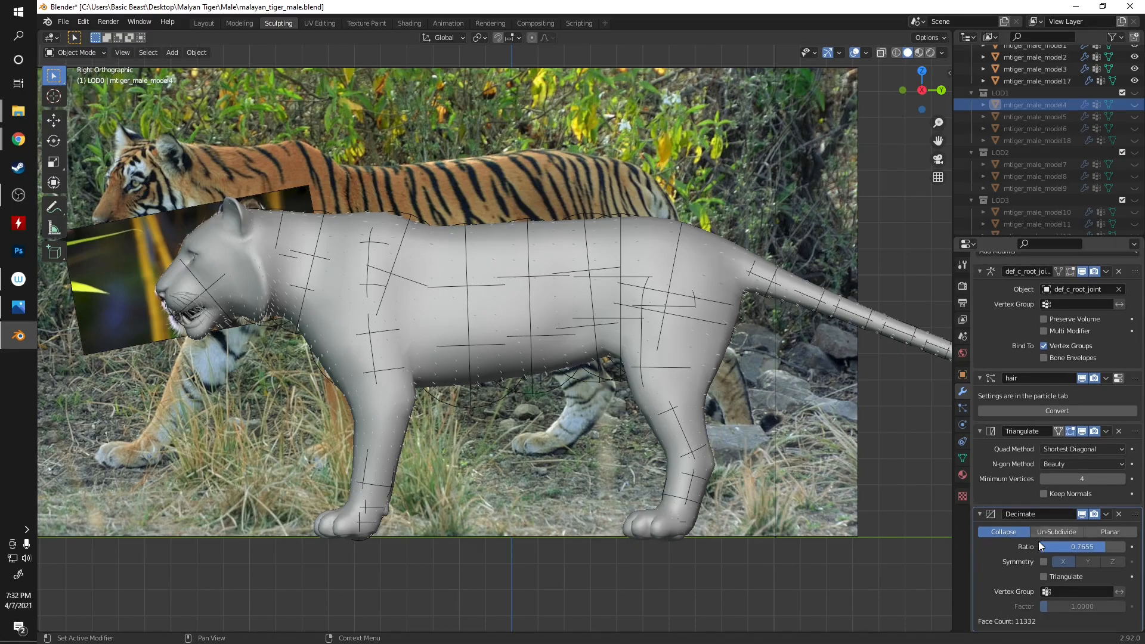
{"action": "left_click", "coordinate": [1108, 513]}
{"action": "left_click", "coordinate": [1082, 528]}
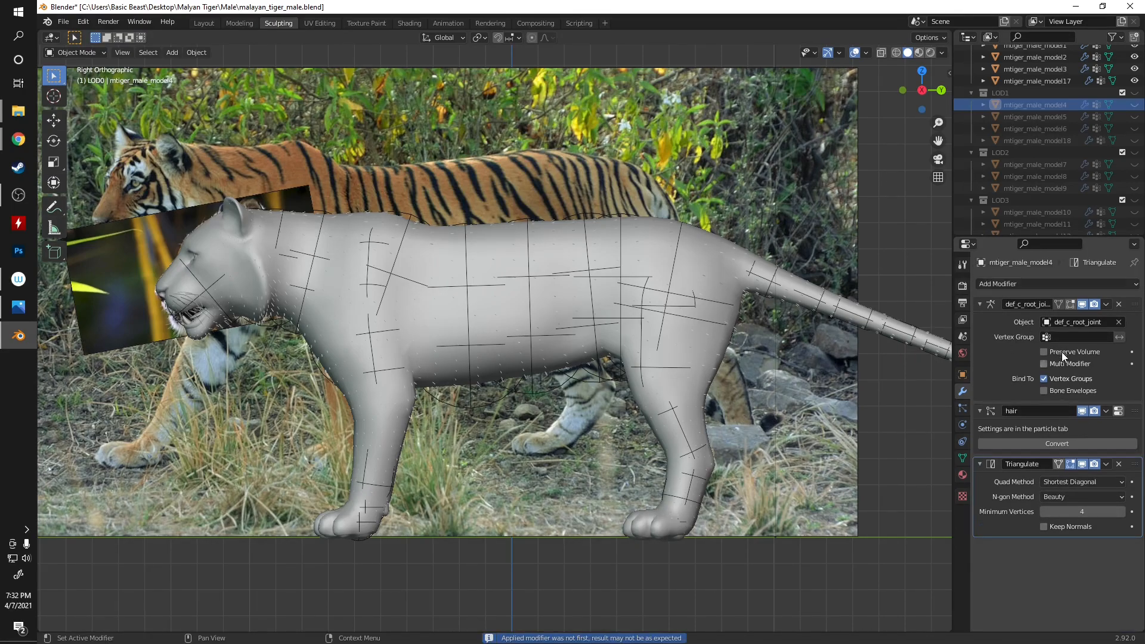
- Examine the vertex groups and UV maps of mtiger_male_model4 and mtiger_male_model17
{"action": "scroll", "coordinate": [1056, 213], "scroll_direction": "up", "scroll_amount": 3}
{"action": "left_click", "coordinate": [1058, 212]}
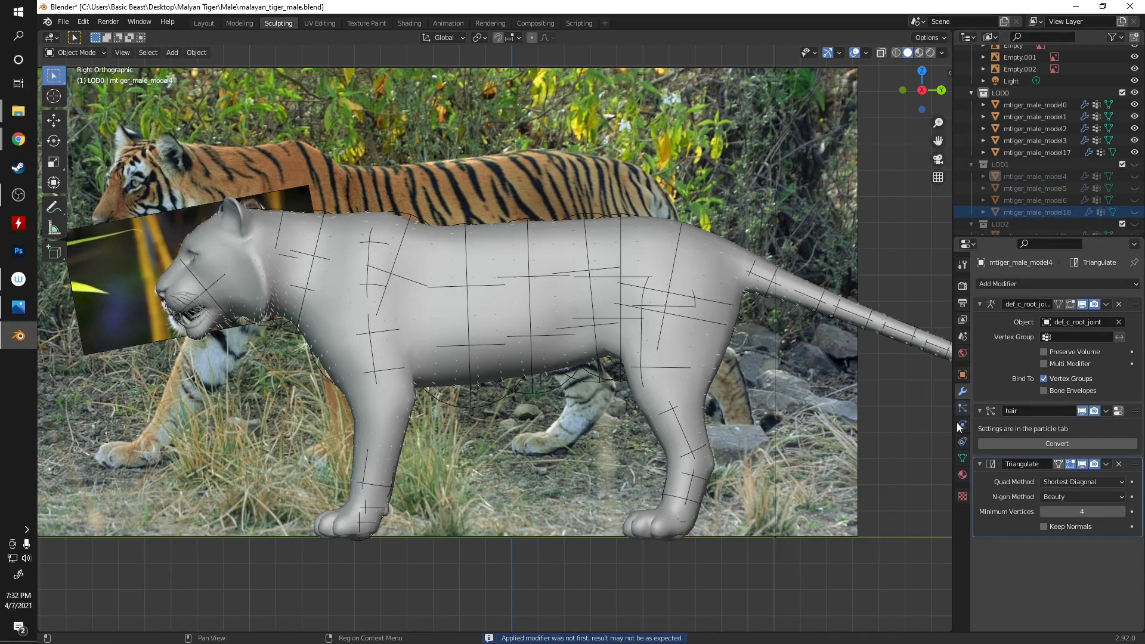
{"action": "left_click", "coordinate": [962, 458]}
{"action": "scroll", "coordinate": [1026, 343], "scroll_direction": "up", "scroll_amount": 2}
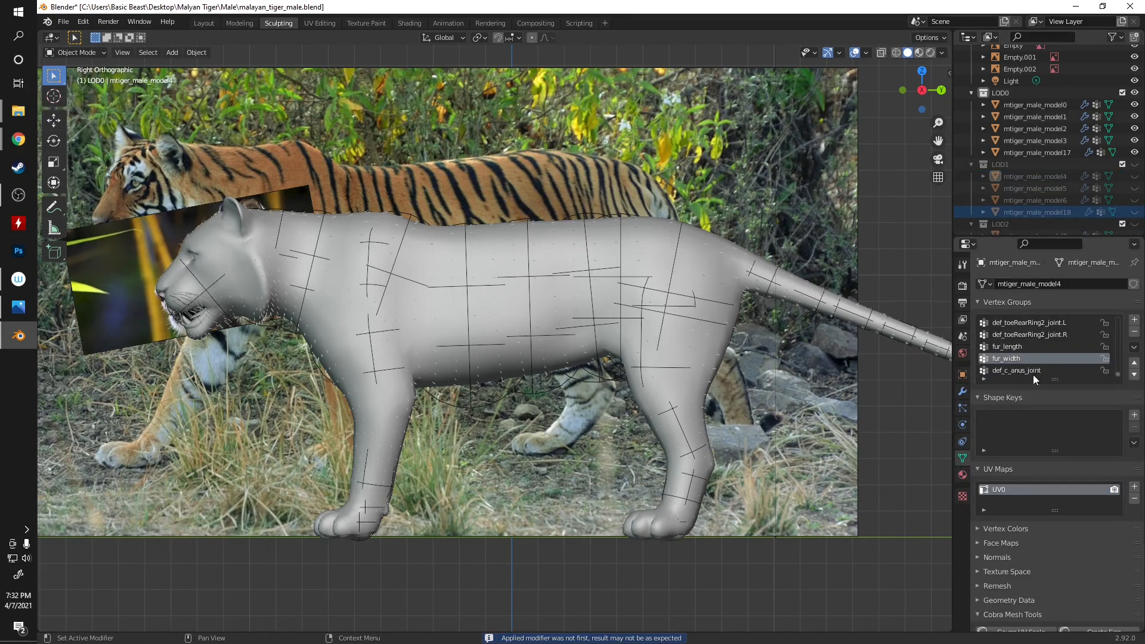
{"action": "left_click", "coordinate": [1036, 154]}
{"action": "scroll", "coordinate": [1032, 340], "scroll_direction": "down", "scroll_amount": 3}
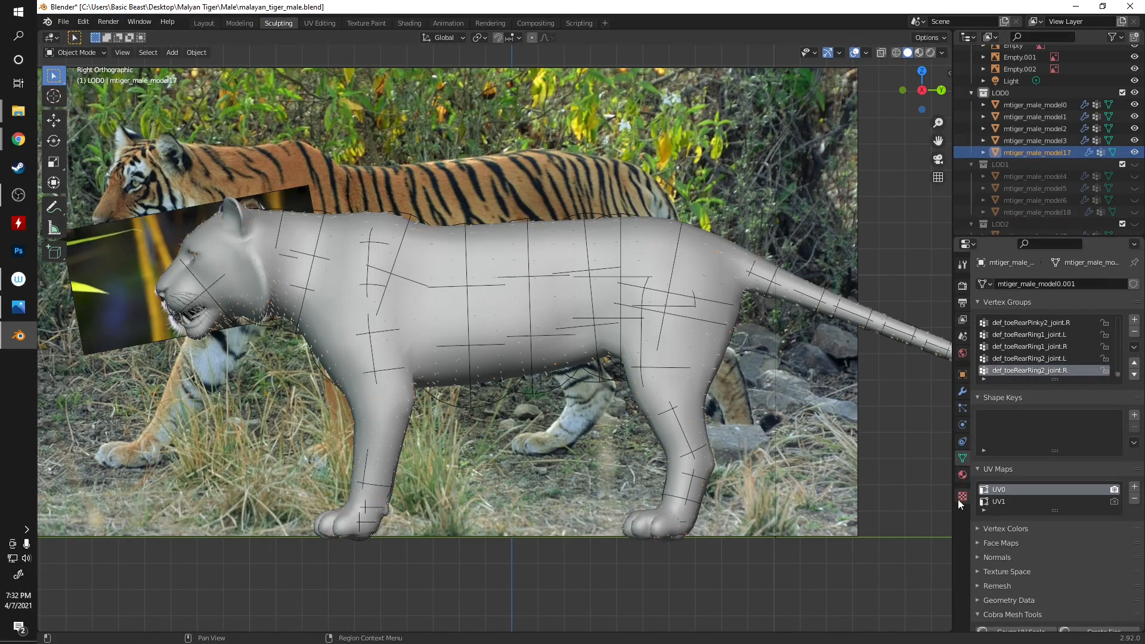
- Make mtiger_male_model0 the active object and select everything from the LOD0 collection through the def_c_root_joint armature
{"action": "left_click", "coordinate": [1052, 105]}
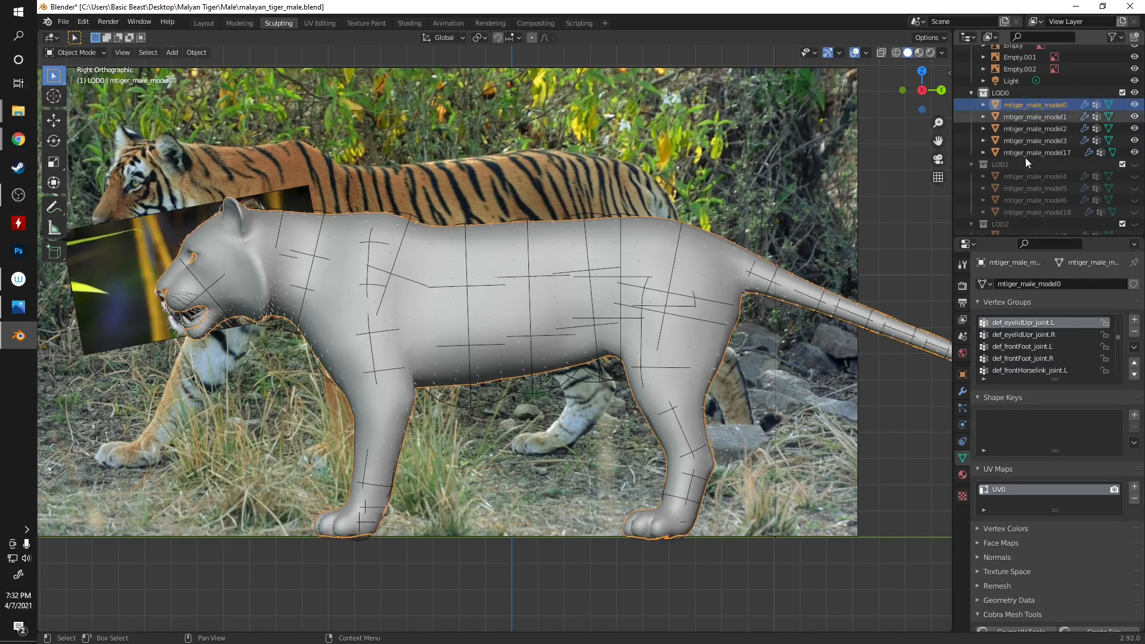
{"action": "left_click", "coordinate": [91, 52]}
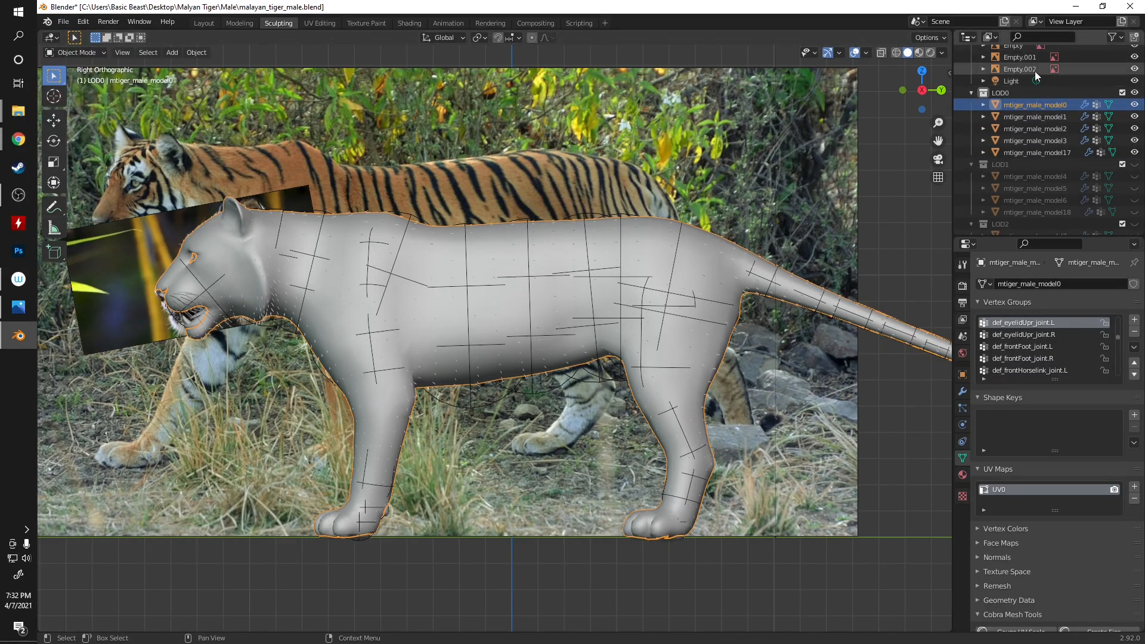
{"action": "left_click", "coordinate": [1025, 93]}
{"action": "scroll", "coordinate": [1050, 179], "scroll_direction": "down", "scroll_amount": 7}
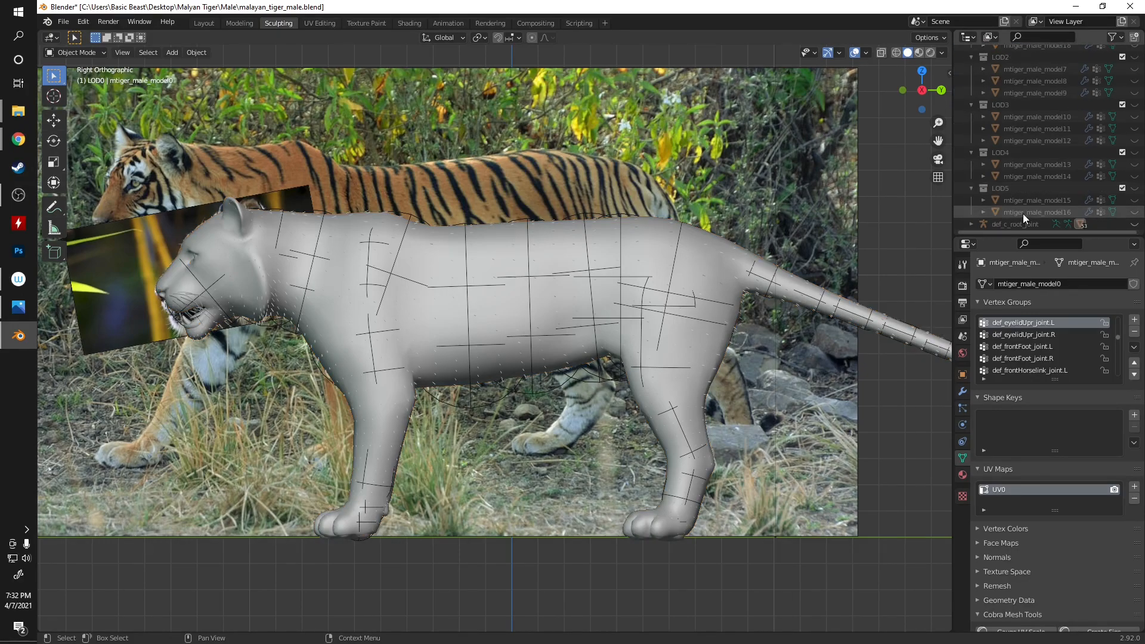
{"action": "left_click", "coordinate": [1013, 224], "text": "shift"}
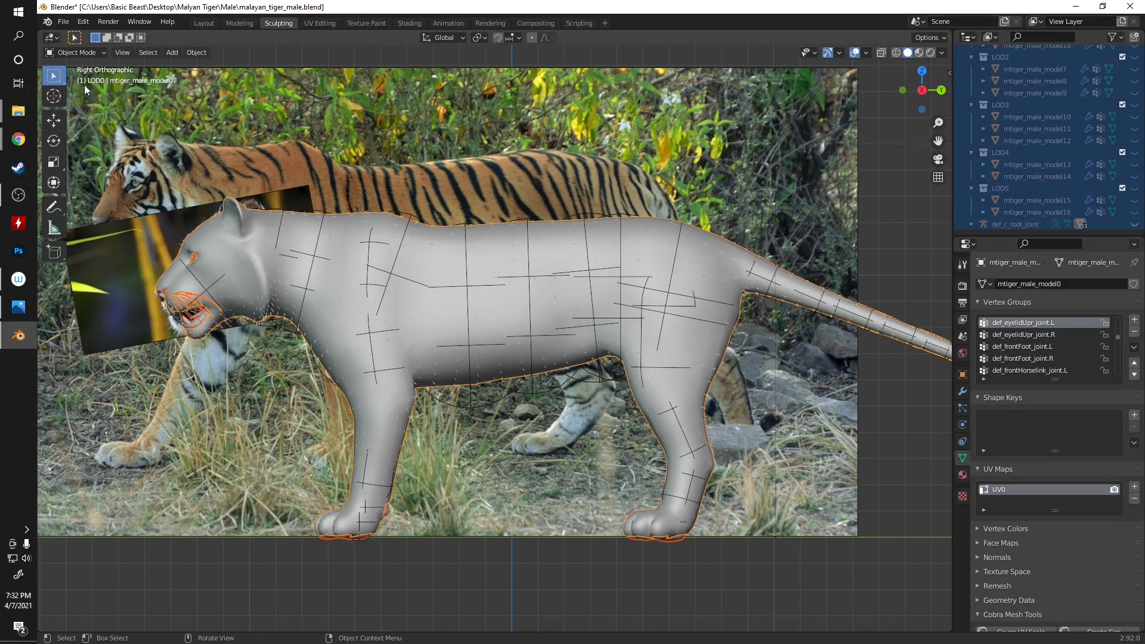
- Save the male tiger scene to its existing malayan_tiger_male.blend file
{"action": "left_click", "coordinate": [63, 21]}
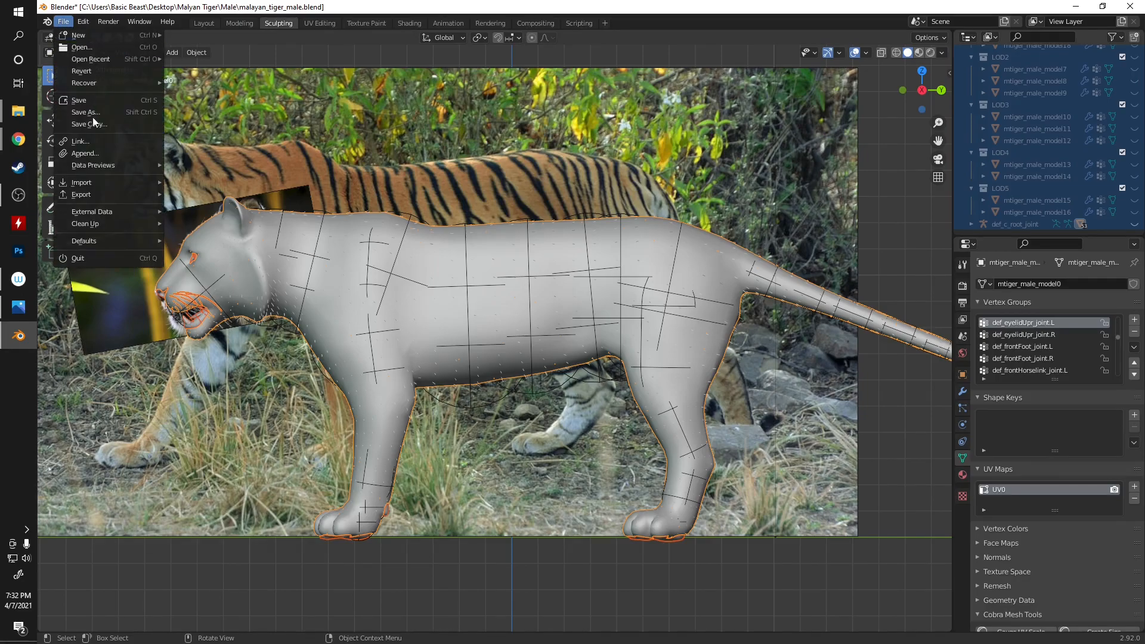
{"action": "mouse_move", "coordinate": [102, 199]}
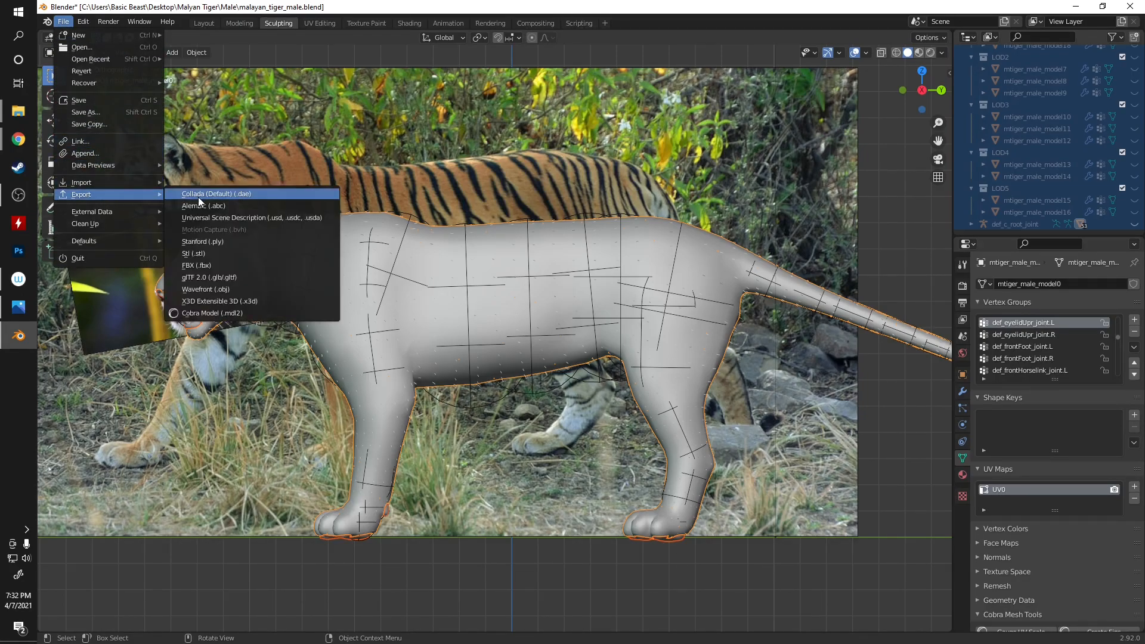
{"action": "left_click", "coordinate": [89, 103]}
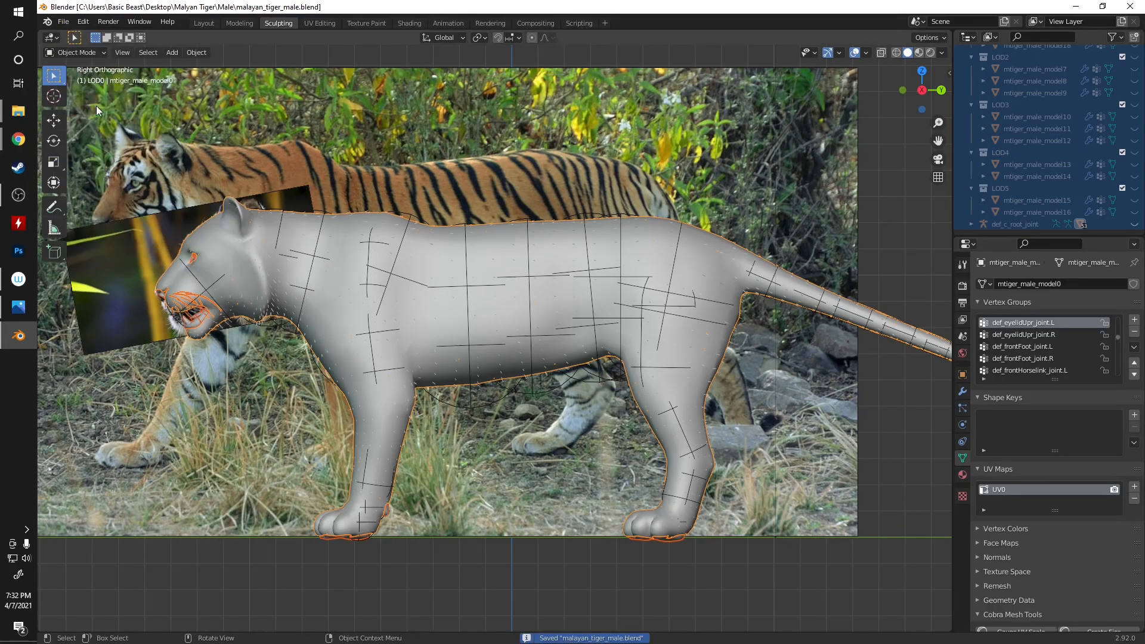
- Export the selected LOD meshes and armature as a Cobra Model based on mtiger_male.mdl2 in the Male folder
{"action": "left_click", "coordinate": [60, 23]}
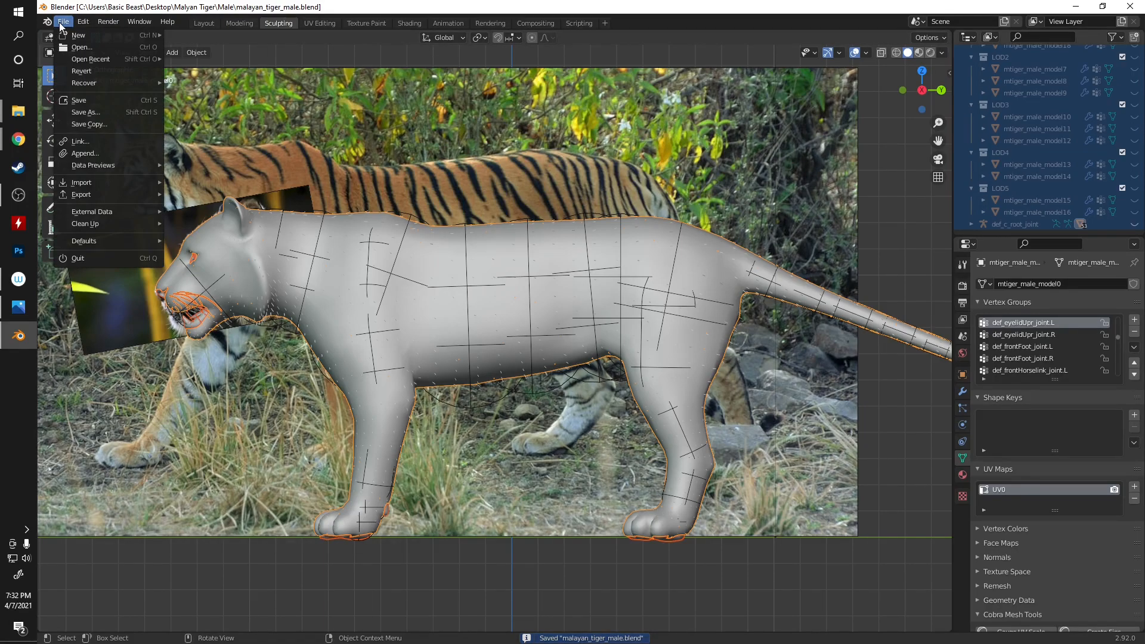
{"action": "mouse_move", "coordinate": [134, 196]}
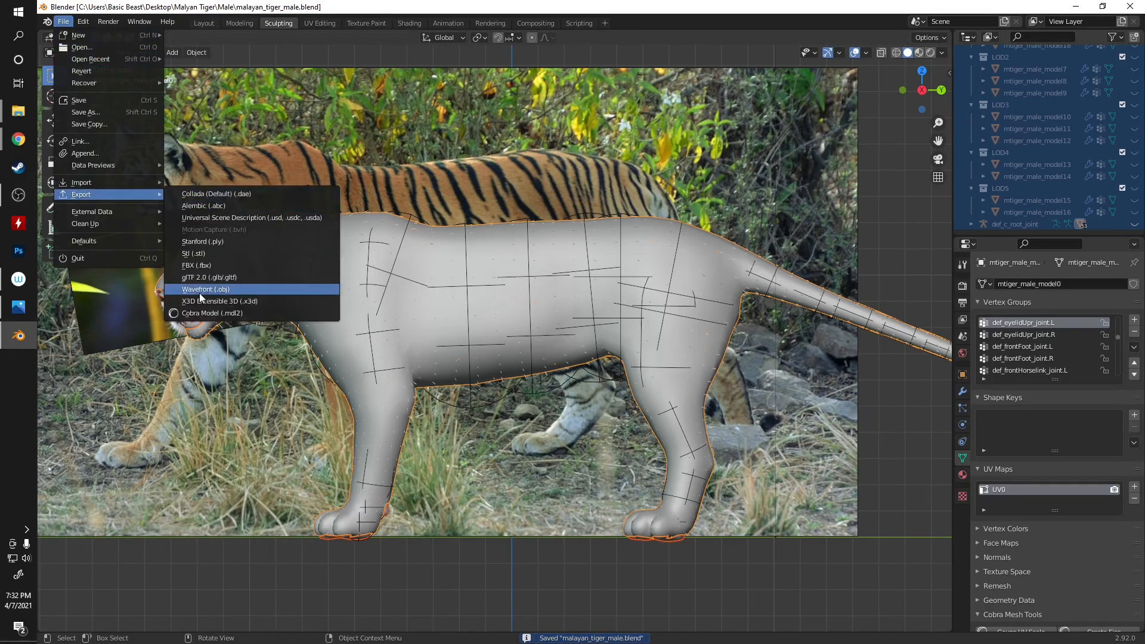
{"action": "left_click", "coordinate": [212, 313]}
{"action": "left_click", "coordinate": [563, 261]}
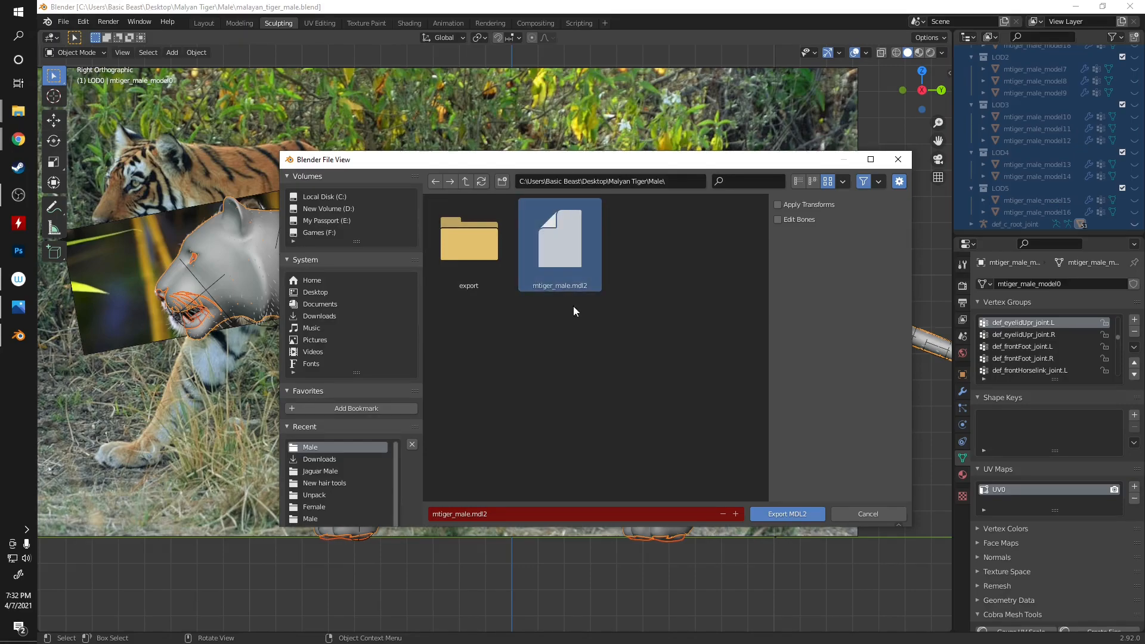
{"action": "left_click", "coordinate": [795, 519]}
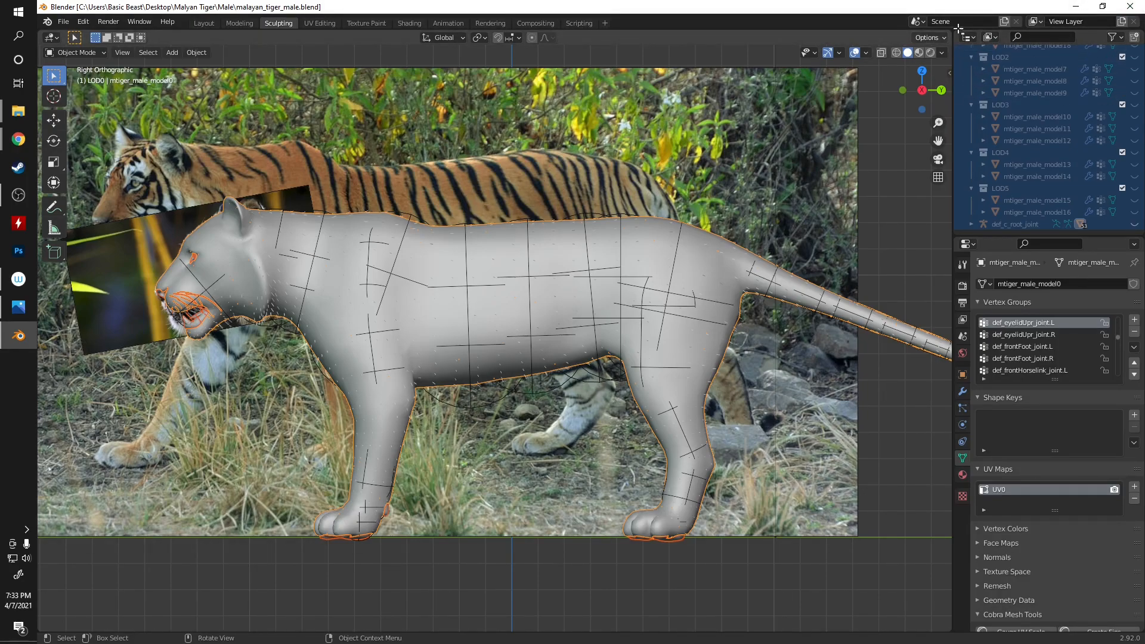
- Launch ovl_tool_gui.py from the cobra-tools-master folder and load Mtiger_Male.ovl in the OVL Archive Editor
{"action": "left_click", "coordinate": [1078, 8]}
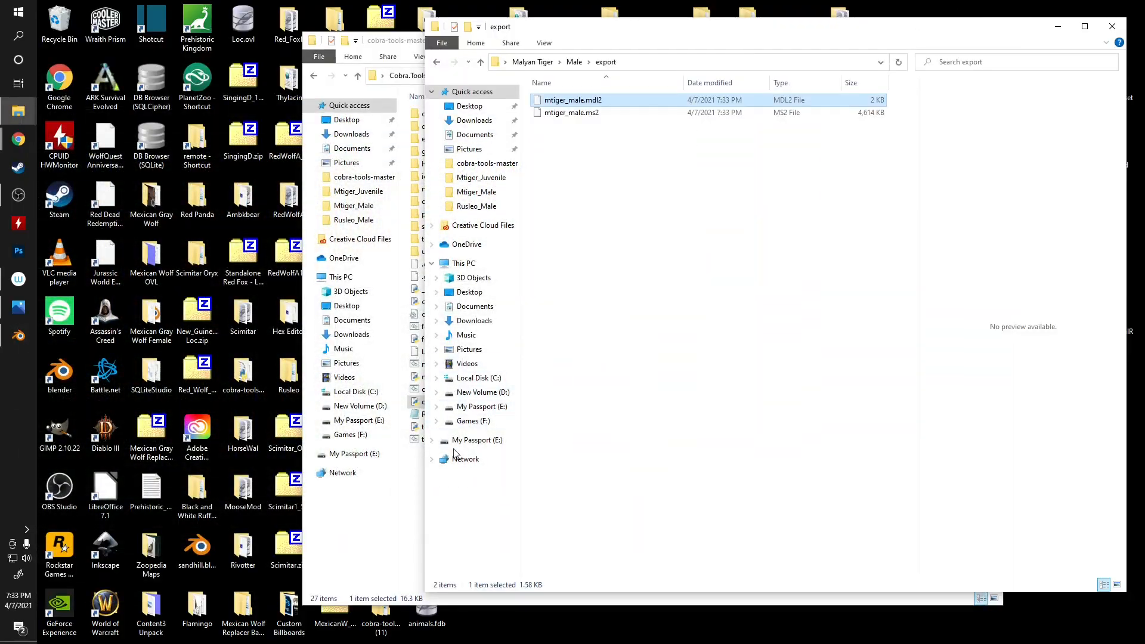
{"action": "left_click", "coordinate": [371, 530]}
{"action": "double_click", "coordinate": [512, 404]}
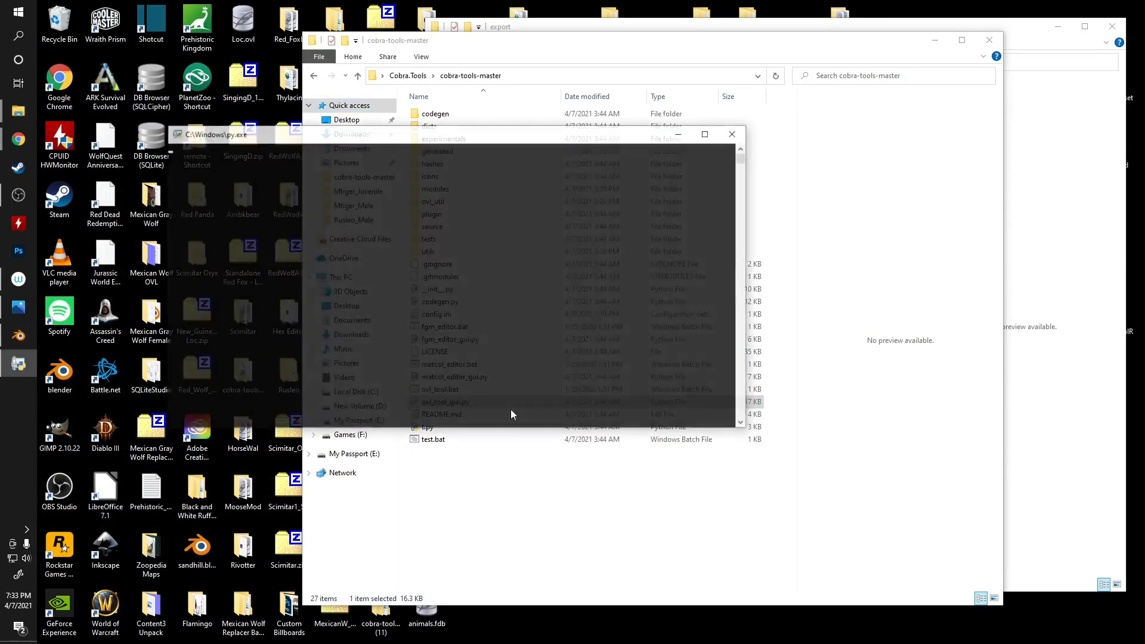
{"action": "left_click", "coordinate": [622, 335]}
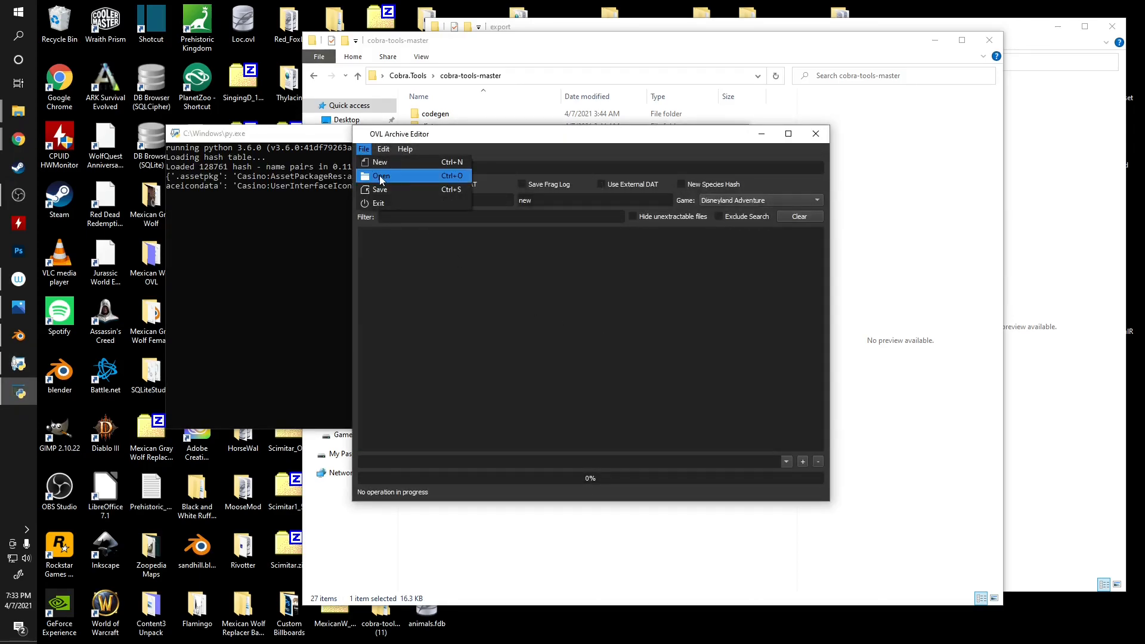
{"action": "left_click", "coordinate": [382, 177]}
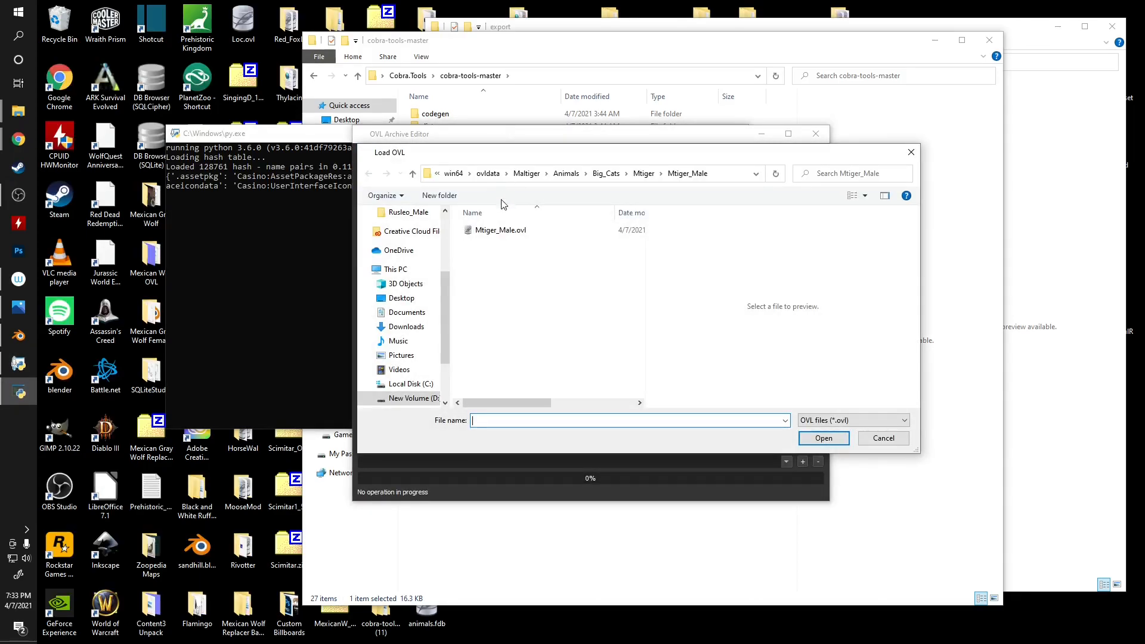
{"action": "left_click", "coordinate": [824, 439]}
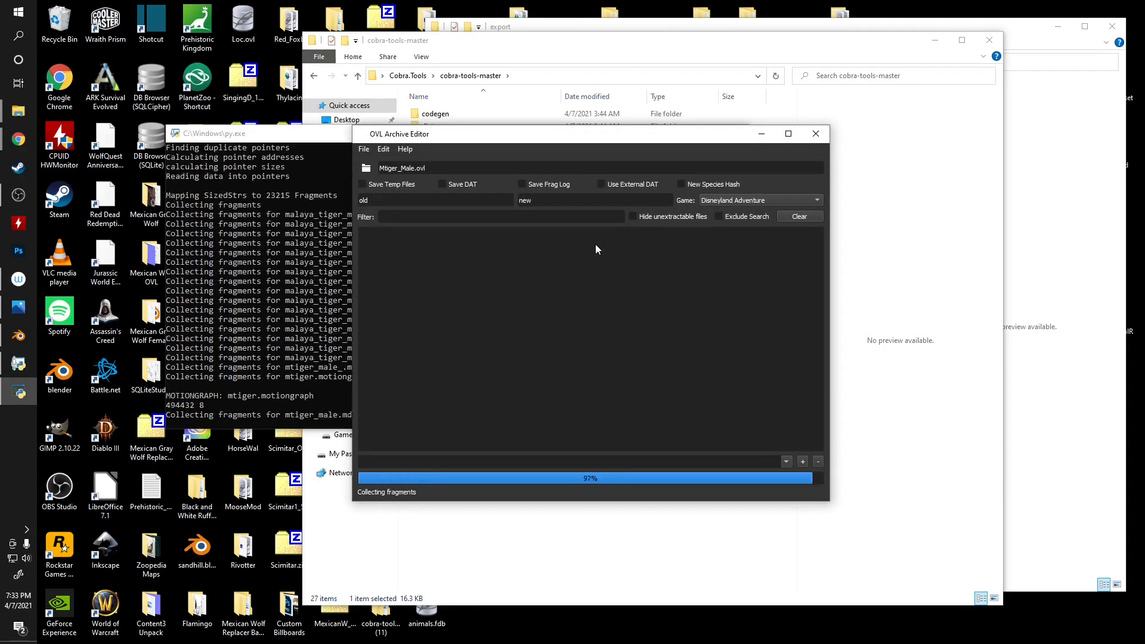
- Inject the exported mtiger_male model from the export folder into the archive and save it over Mtiger_Male.ovl
{"action": "left_click", "coordinate": [1053, 138]}
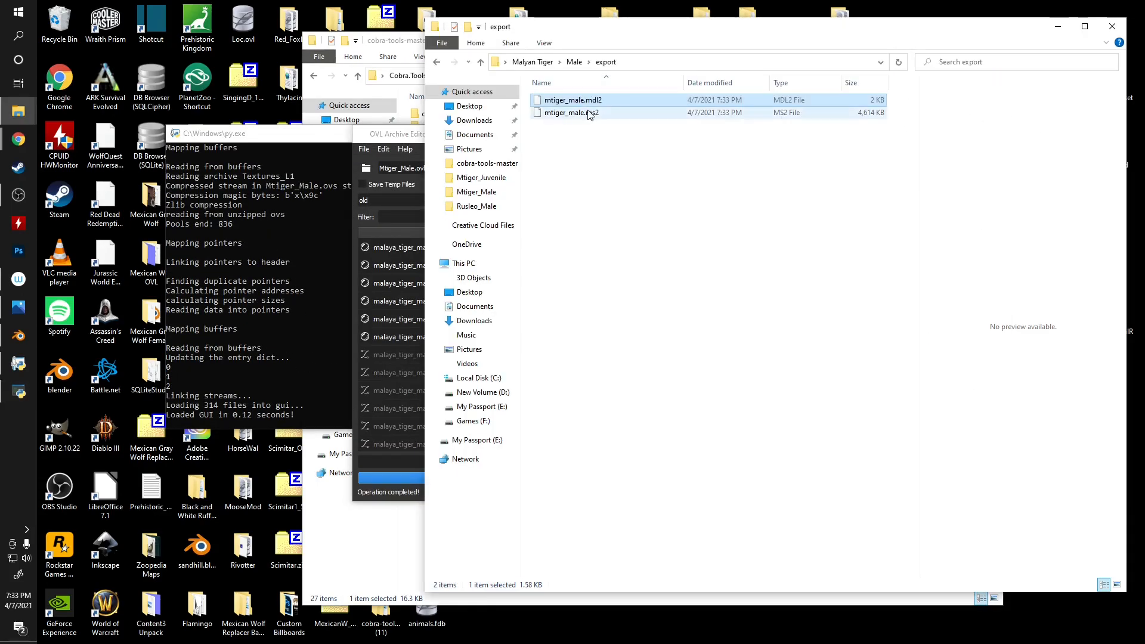
{"action": "left_click_drag", "start_coordinate": [391, 368], "coordinate": [393, 373]}
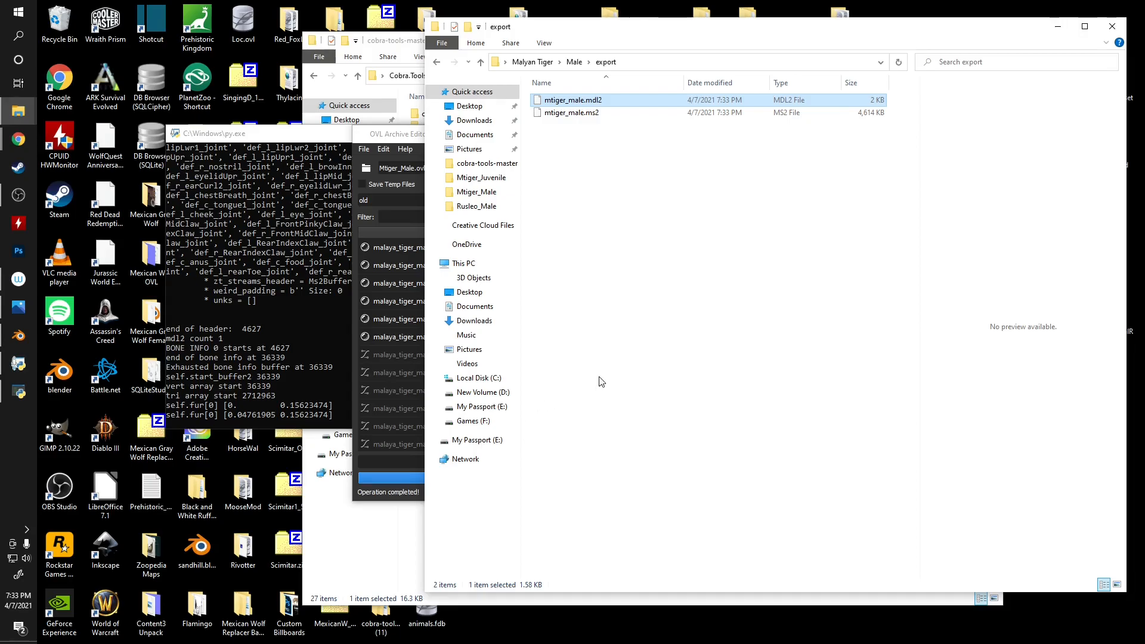
{"action": "left_click", "coordinate": [364, 152]}
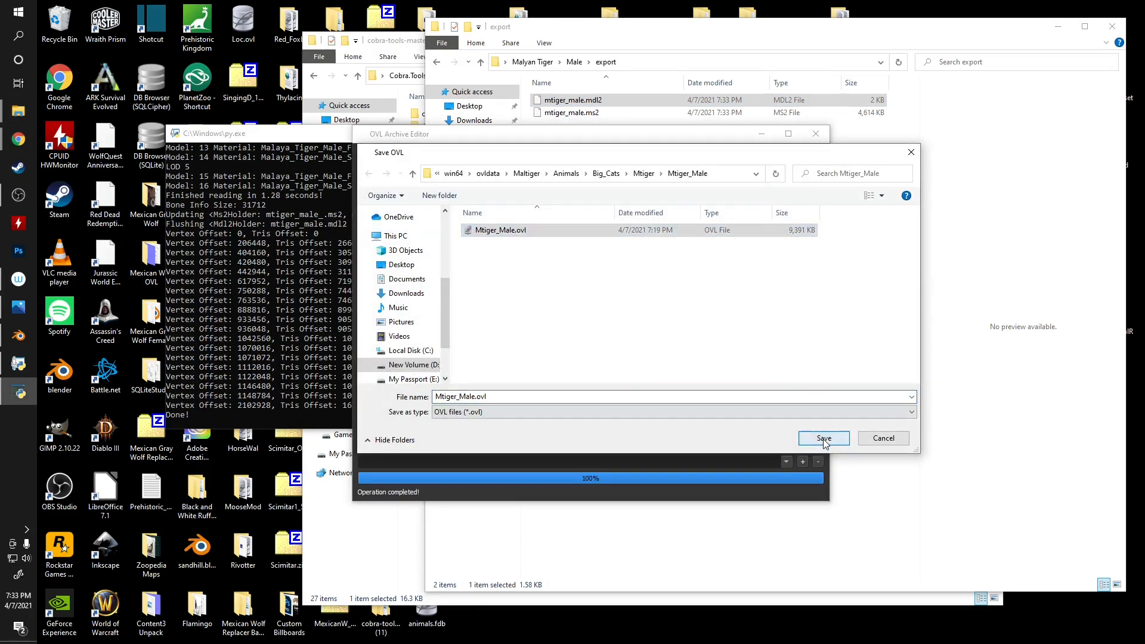
{"action": "left_click", "coordinate": [824, 439]}
{"action": "left_click", "coordinate": [620, 329]}
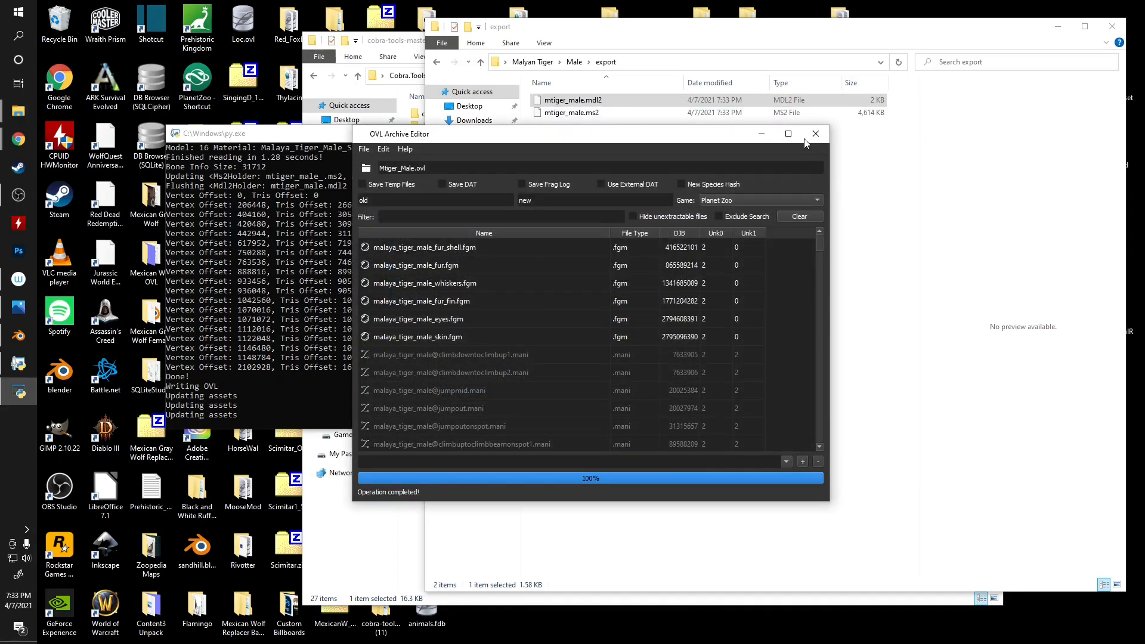
- Close the archive editor, switch to Planet Zoo and resume the Mod Test zoo
{"action": "left_click", "coordinate": [817, 134]}
{"action": "double_click", "coordinate": [202, 75]}
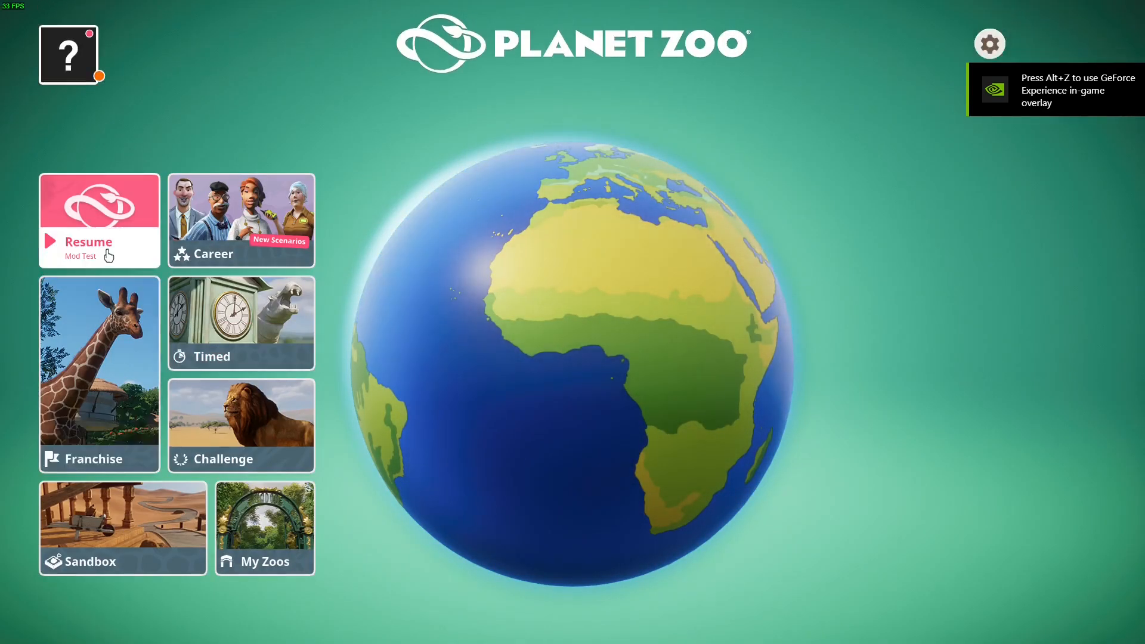
{"action": "left_click", "coordinate": [105, 244]}
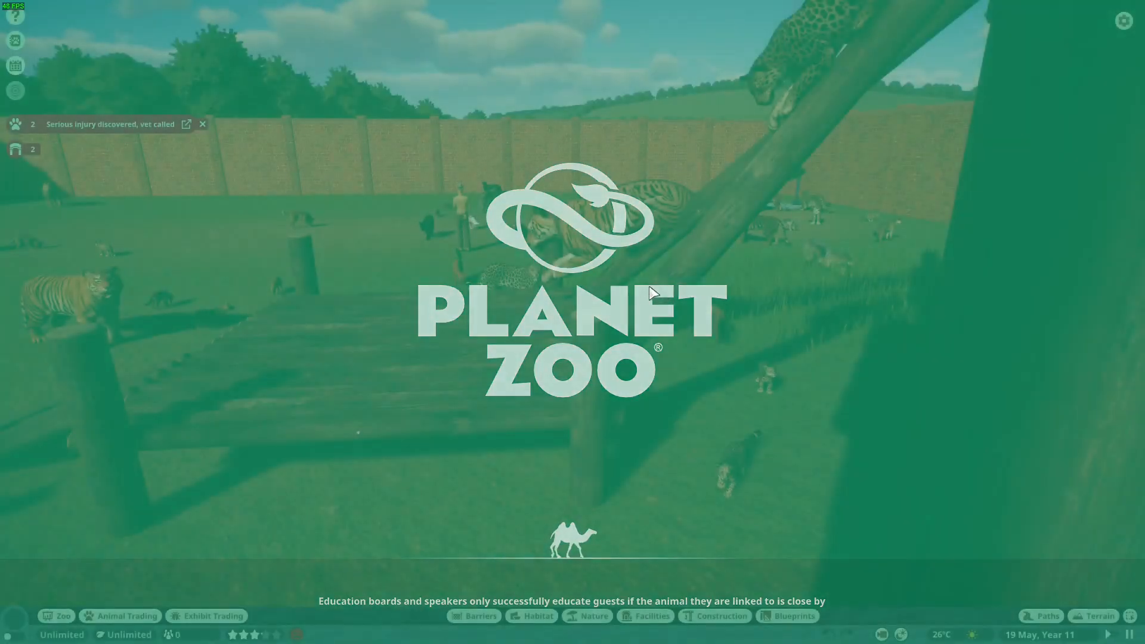
- Examine the tigers around the climbing platform in the walled habitat from several sides
{"action": "scroll", "coordinate": [564, 288], "scroll_direction": "down", "scroll_amount": 1}
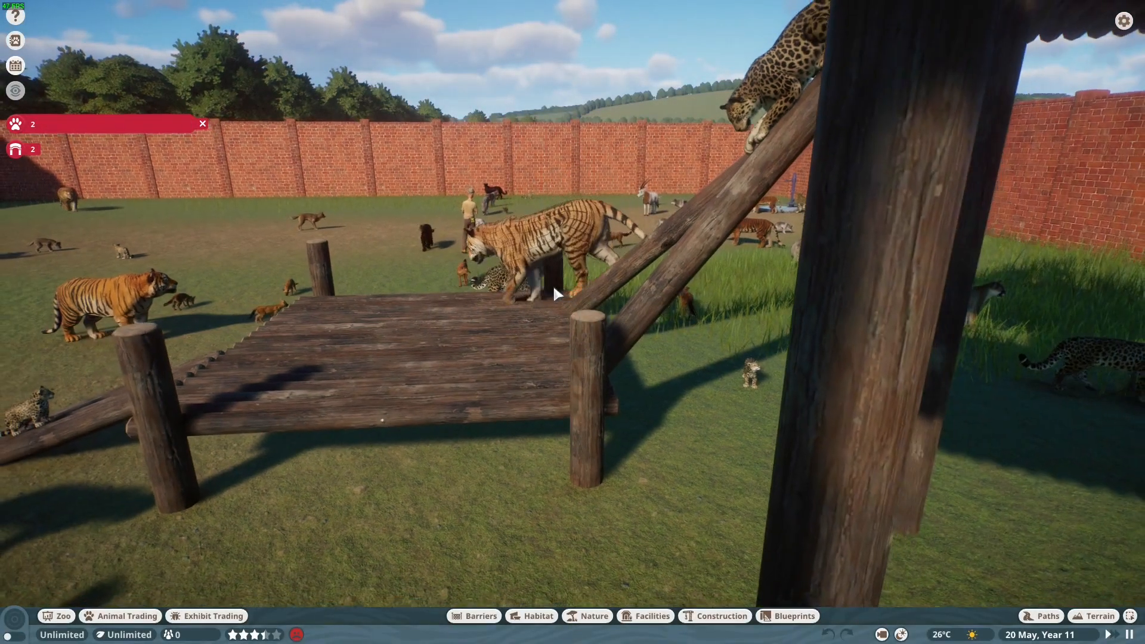
{"action": "key", "text": "a"}
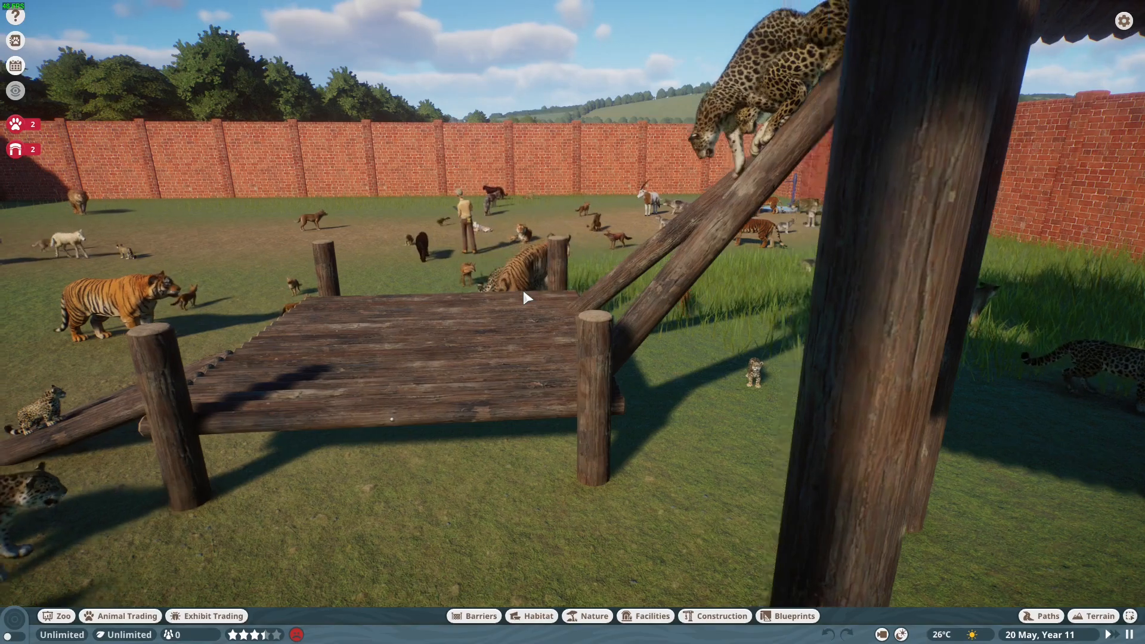
{"action": "middle_click_drag", "start_coordinate": [523, 291], "coordinate": [632, 281]}
{"action": "key", "text": "w"}
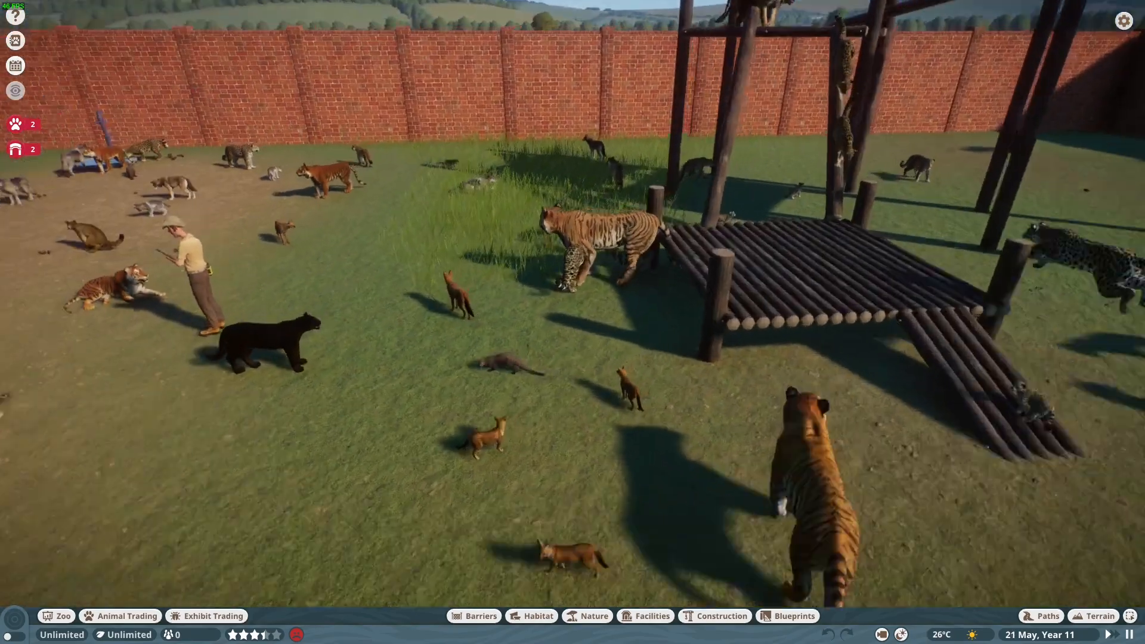
{"action": "middle_click_drag", "start_coordinate": [522, 288], "coordinate": [525, 238]}
{"action": "key", "text": "s"}
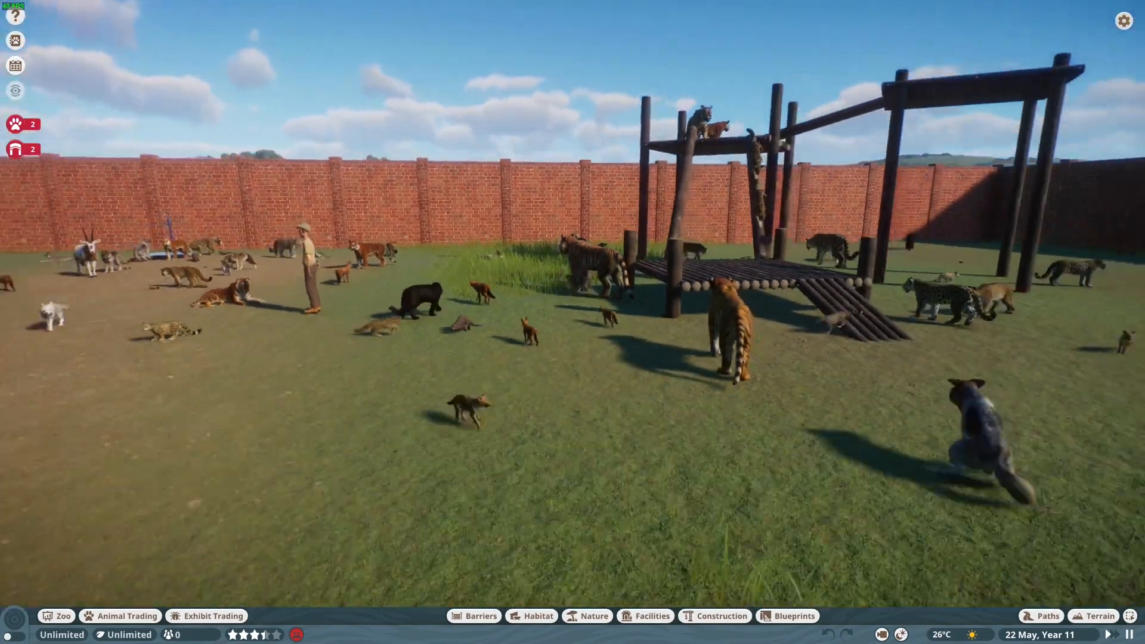
{"action": "key", "text": "w"}
{"action": "key", "text": "w"}
{"action": "middle_click_drag", "start_coordinate": [522, 287], "coordinate": [621, 325]}
{"action": "key", "text": "s"}
{"action": "key", "text": "s"}
{"action": "middle_click_drag", "start_coordinate": [466, 288], "coordinate": [590, 290]}
{"action": "key", "text": "a"}
{"action": "key", "text": "w"}
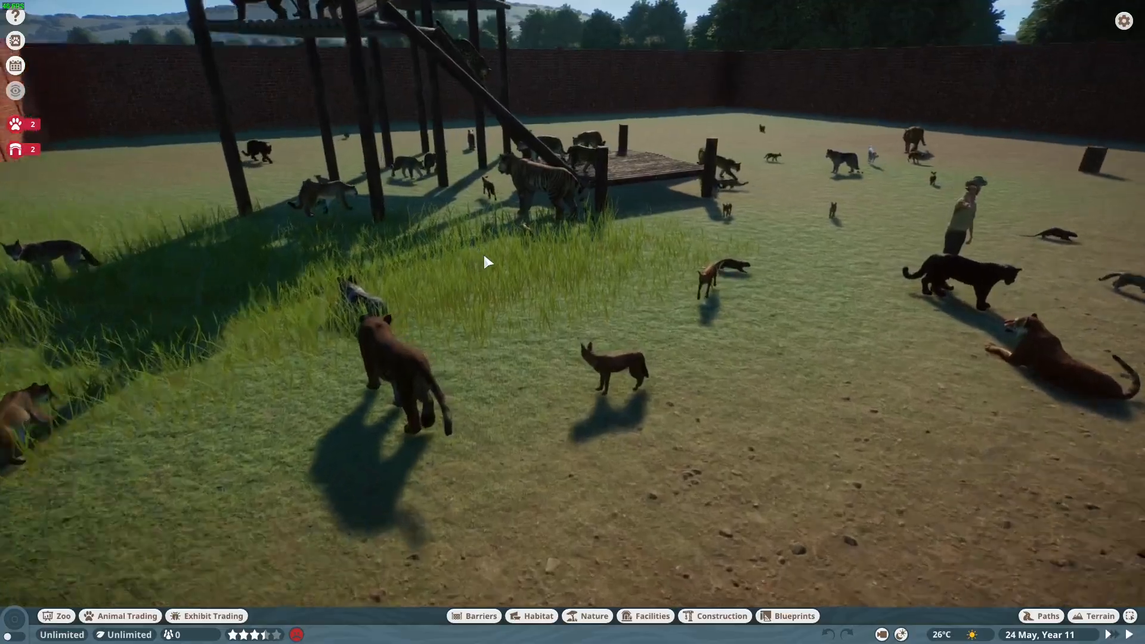
- Compare the male tiger in the tall grass by the platform at close range and from far outside the habitat
{"action": "scroll", "coordinate": [490, 248], "scroll_direction": "up", "scroll_amount": 3}
{"action": "middle_click_drag", "start_coordinate": [498, 247], "coordinate": [652, 234]}
{"action": "key", "text": "w"}
{"action": "key", "text": "d"}
{"action": "key", "text": "w"}
{"action": "key", "text": "s"}
{"action": "middle_click_drag", "start_coordinate": [611, 179], "coordinate": [611, 237]}
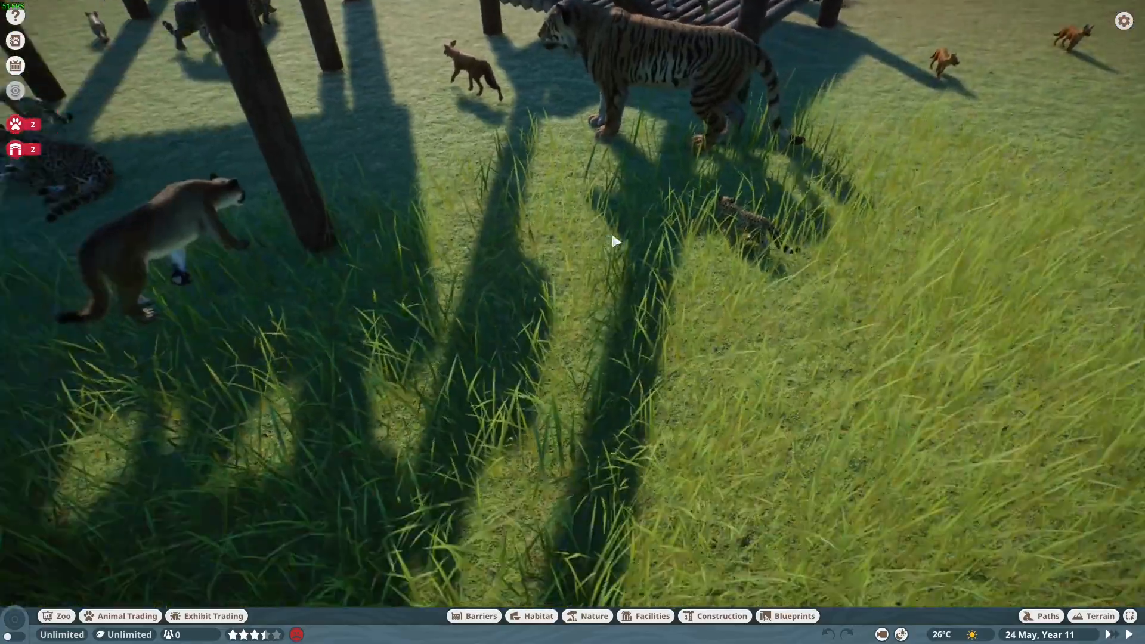
{"action": "scroll", "coordinate": [675, 107], "scroll_direction": "down", "scroll_amount": 5}
{"action": "scroll", "coordinate": [617, 156], "scroll_direction": "down", "scroll_amount": 8}
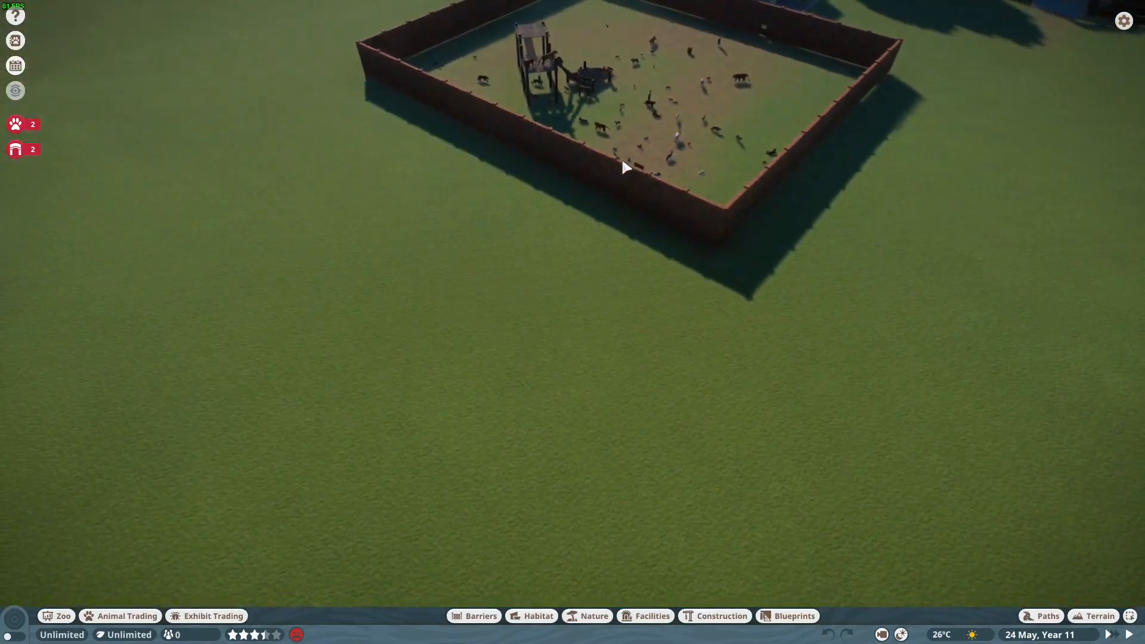
{"action": "middle_click_drag", "start_coordinate": [624, 163], "coordinate": [634, 161]}
{"action": "scroll", "coordinate": [645, 158], "scroll_direction": "down", "scroll_amount": 6}
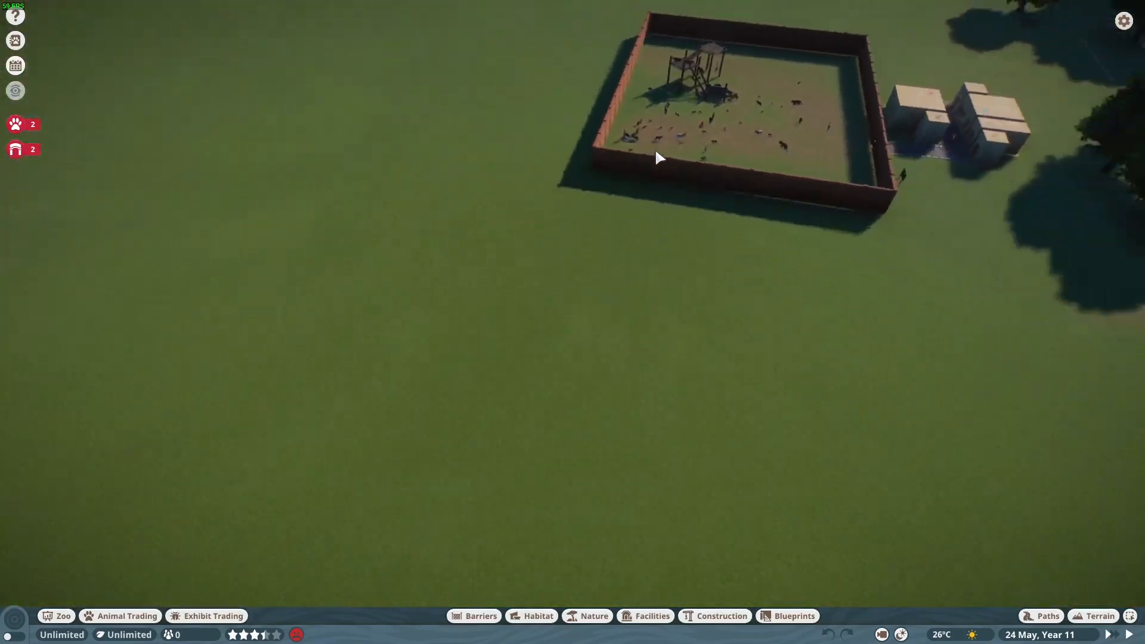
{"action": "scroll", "coordinate": [668, 144], "scroll_direction": "up", "scroll_amount": 8}
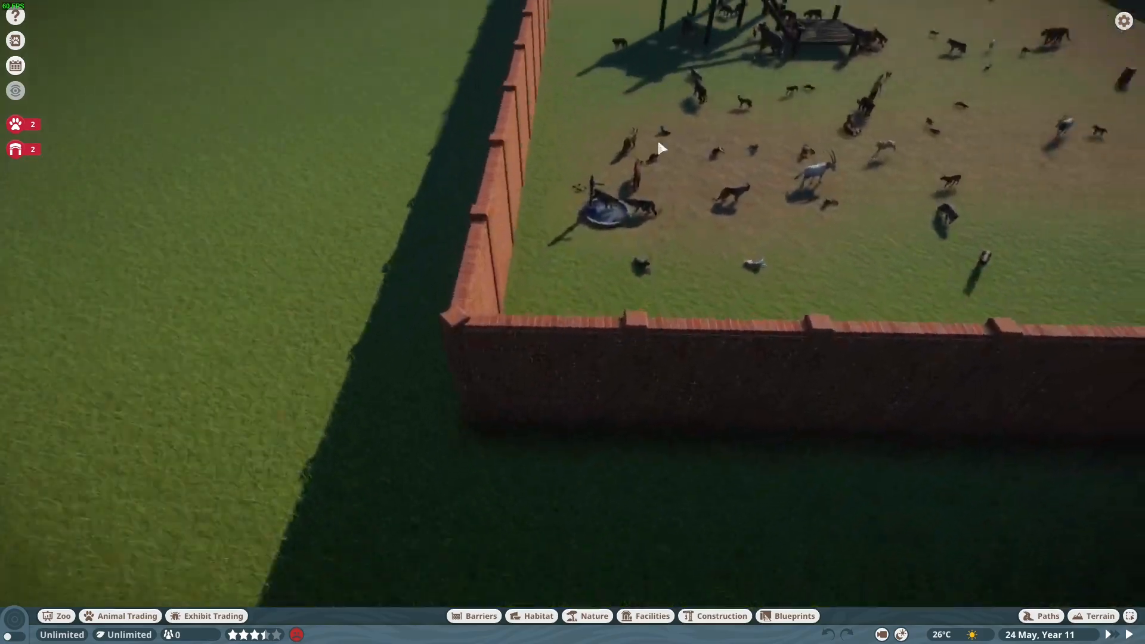
{"action": "scroll", "coordinate": [661, 146], "scroll_direction": "up", "scroll_amount": 10}
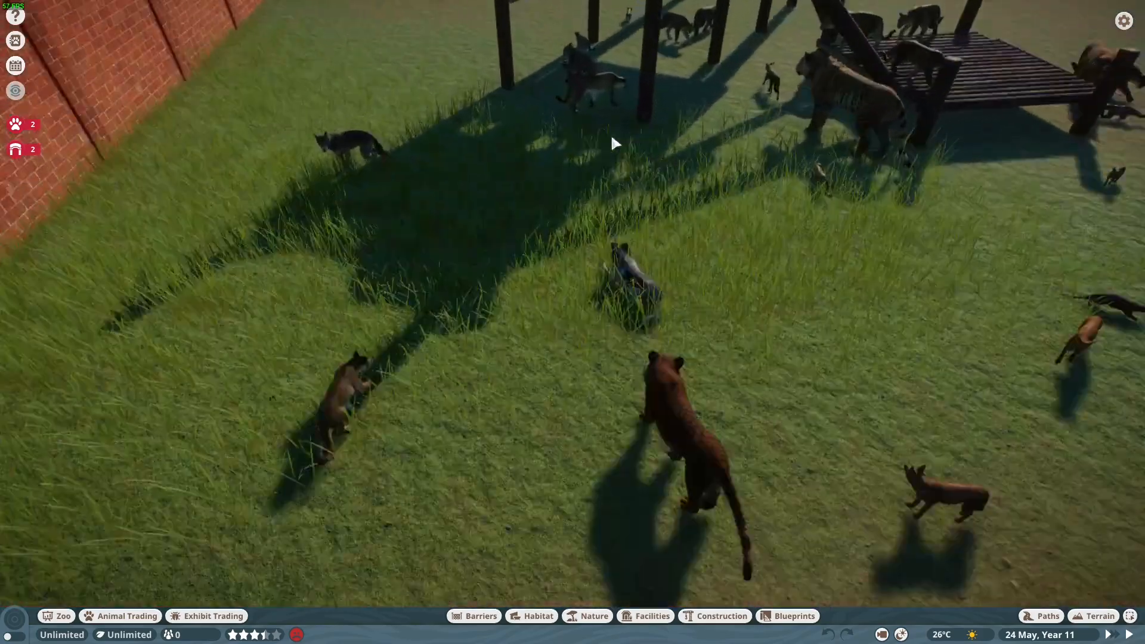
{"action": "scroll", "coordinate": [600, 146], "scroll_direction": "up", "scroll_amount": 8}
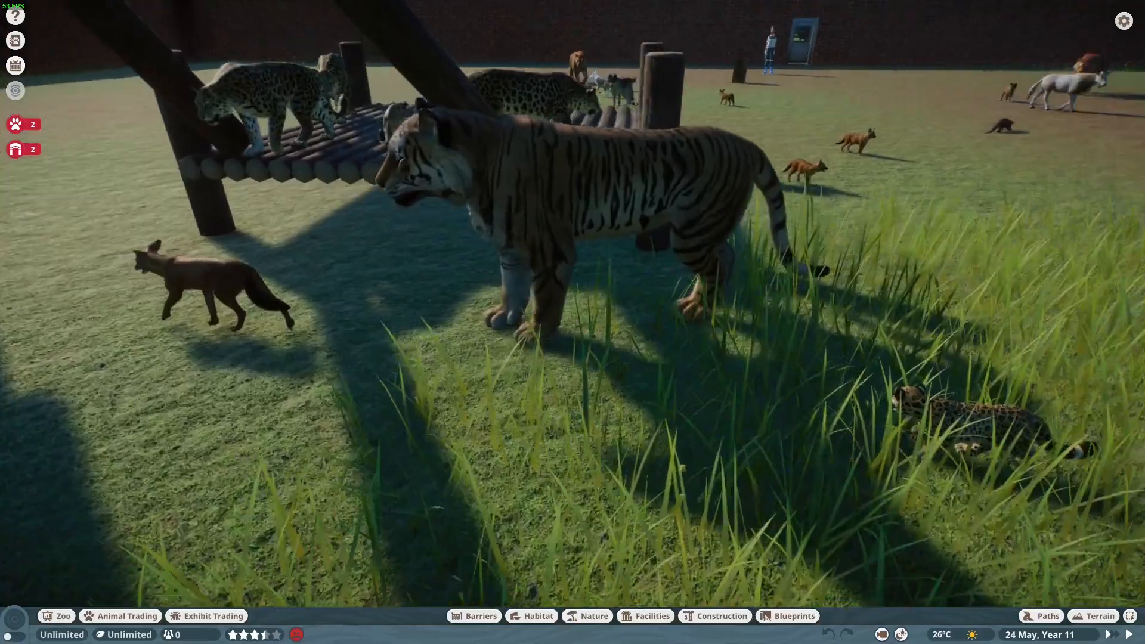
- Inspect the male Malayan tiger's body up close, select it and check its model at increasing distance
{"action": "middle_click_drag", "start_coordinate": [596, 178], "coordinate": [471, 335]}
{"action": "middle_click_drag", "start_coordinate": [566, 355], "coordinate": [510, 400]}
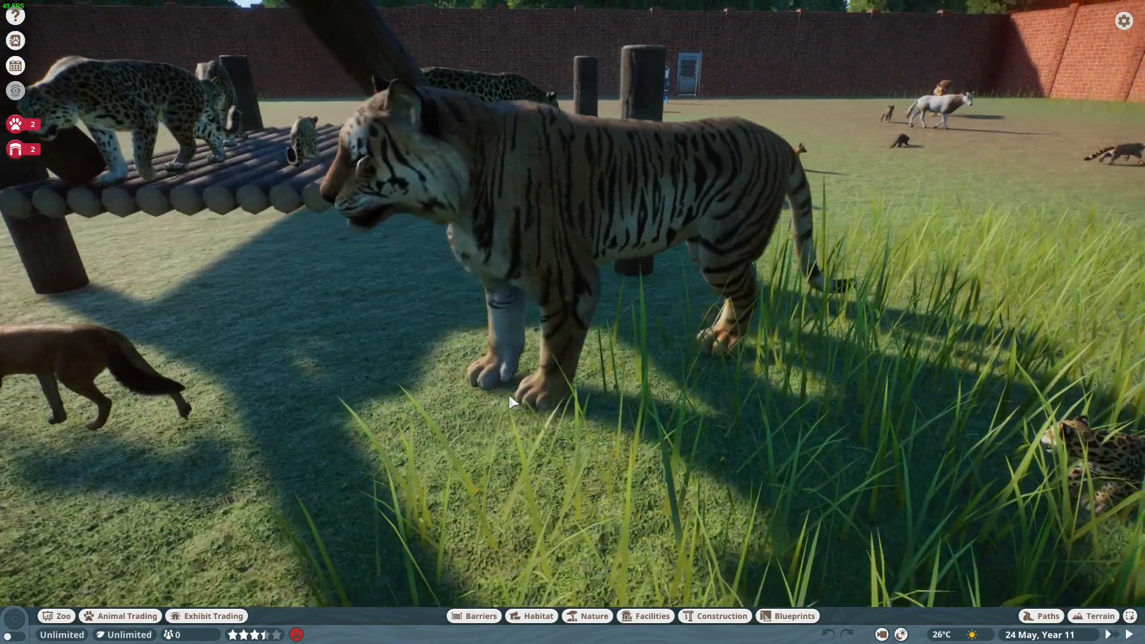
{"action": "middle_click_drag", "start_coordinate": [740, 340], "coordinate": [642, 263]}
{"action": "left_click", "coordinate": [525, 284]}
{"action": "middle_click_drag", "start_coordinate": [525, 284], "coordinate": [502, 247]}
{"action": "scroll", "coordinate": [567, 203], "scroll_direction": "down", "scroll_amount": 3}
{"action": "scroll", "coordinate": [566, 238], "scroll_direction": "down", "scroll_amount": 2}
{"action": "scroll", "coordinate": [491, 233], "scroll_direction": "down", "scroll_amount": 3}
{"action": "scroll", "coordinate": [491, 237], "scroll_direction": "down", "scroll_amount": 10}
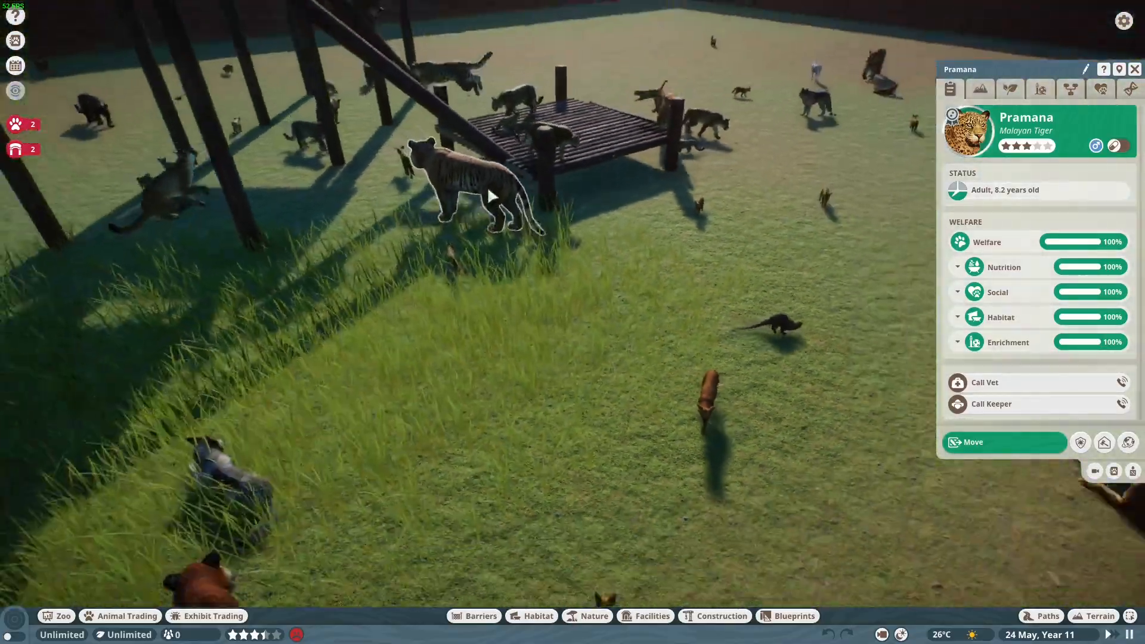
{"action": "scroll", "coordinate": [495, 192], "scroll_direction": "down", "scroll_amount": 3}
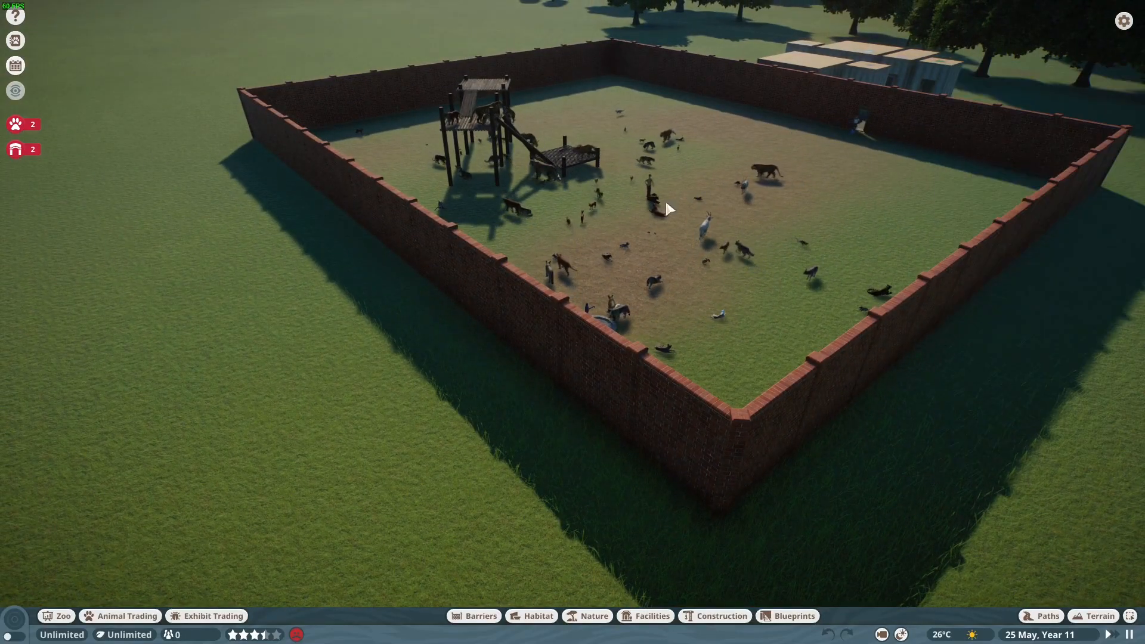
- Check the tigers climbing the wooden frame, first from above the whole habitat and again from close range
{"action": "middle_click_drag", "start_coordinate": [775, 173], "coordinate": [636, 218]}
{"action": "key", "text": "d"}
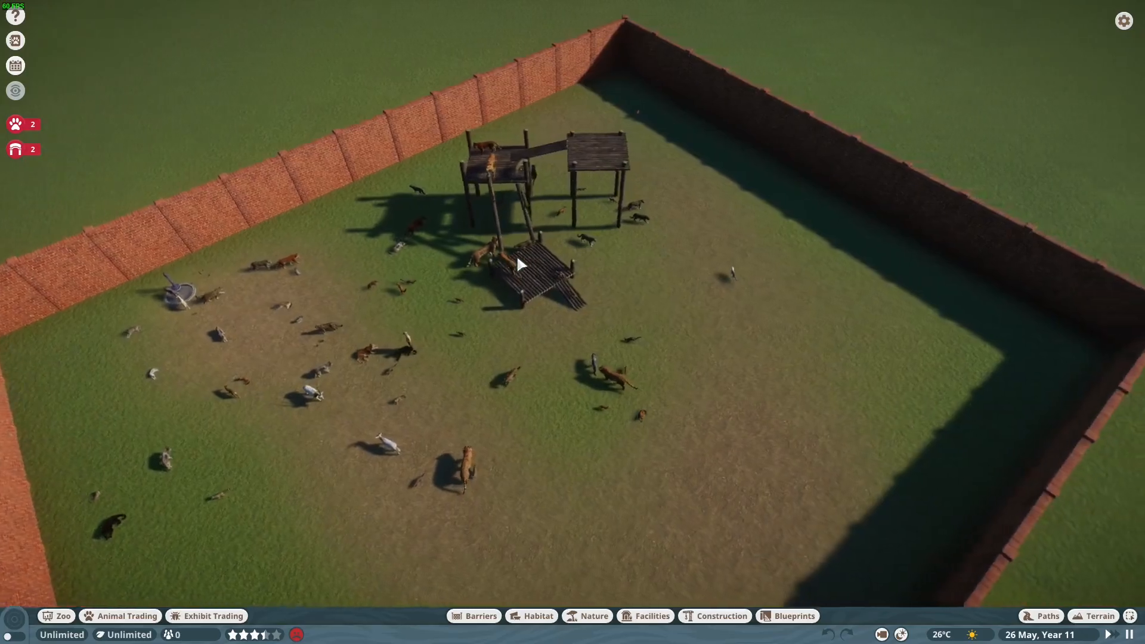
{"action": "key", "text": "s"}
{"action": "scroll", "coordinate": [518, 261], "scroll_direction": "up", "scroll_amount": 10}
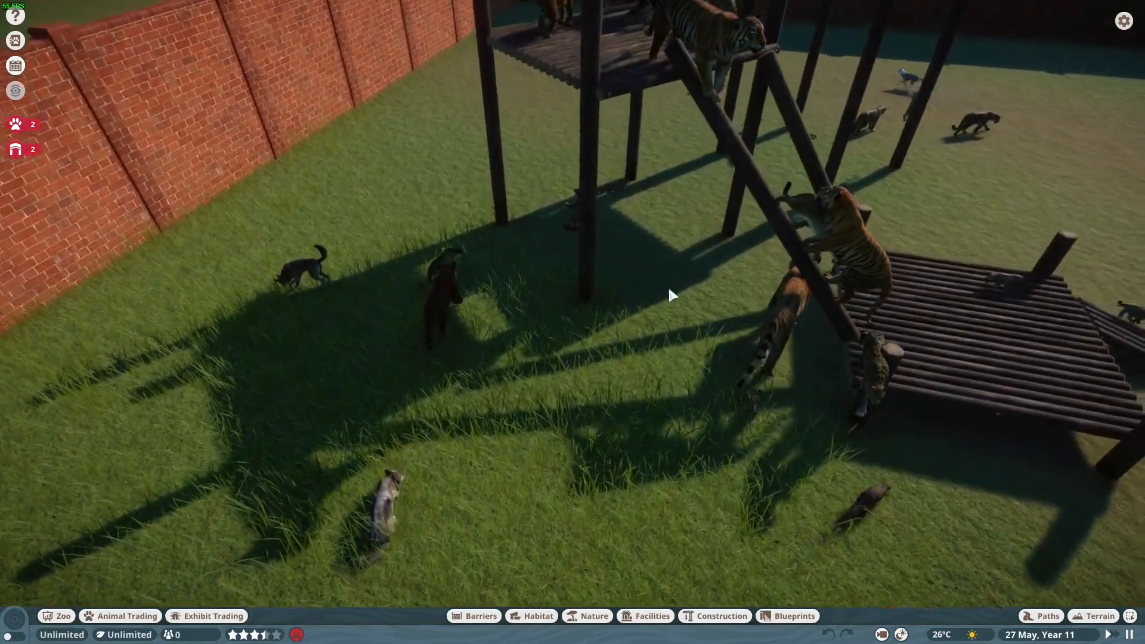
{"action": "middle_click_drag", "start_coordinate": [669, 287], "coordinate": [549, 304]}
{"action": "key", "text": "w"}
{"action": "scroll", "coordinate": [630, 289], "scroll_direction": "up", "scroll_amount": 3}
{"action": "key", "text": "s"}
{"action": "key", "text": "w"}
{"action": "middle_click_drag", "start_coordinate": [626, 305], "coordinate": [588, 304]}
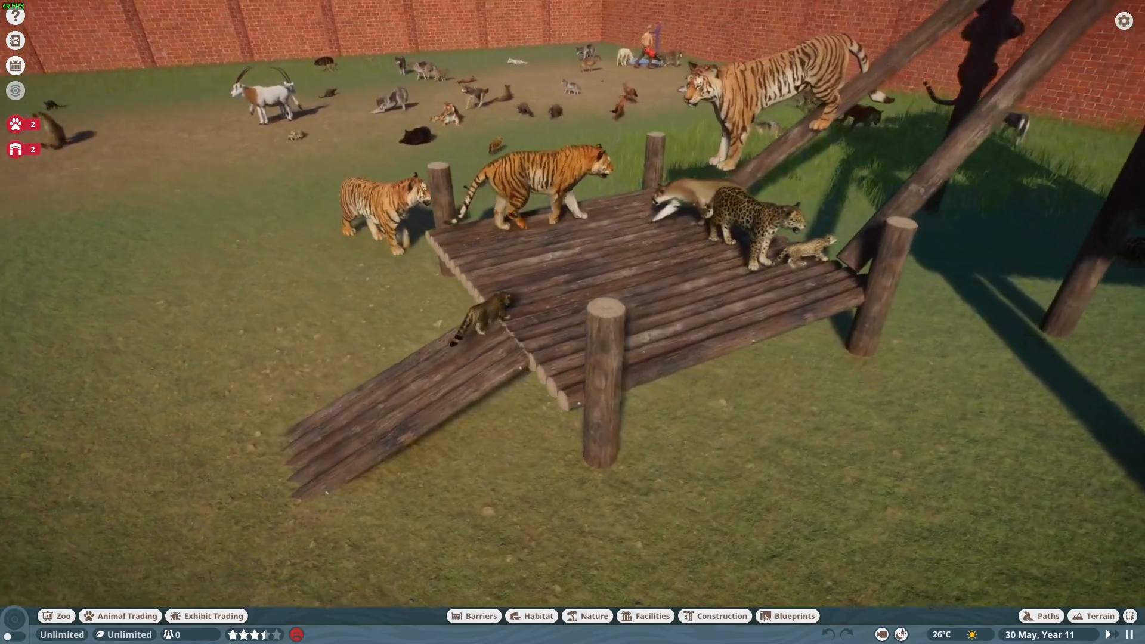
- Check the tigers around the climbing platform from opposite sides of the habitat and from further back
{"action": "scroll", "coordinate": [611, 296], "scroll_direction": "down", "scroll_amount": 1}
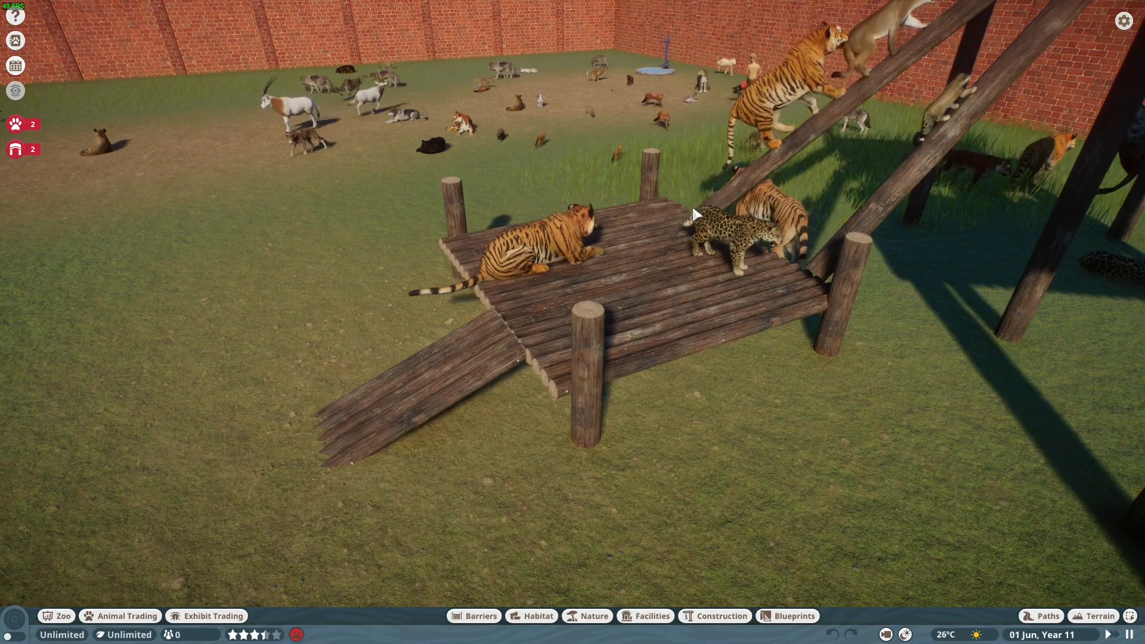
{"action": "middle_click_drag", "start_coordinate": [689, 218], "coordinate": [1038, 208]}
{"action": "key", "text": "s"}
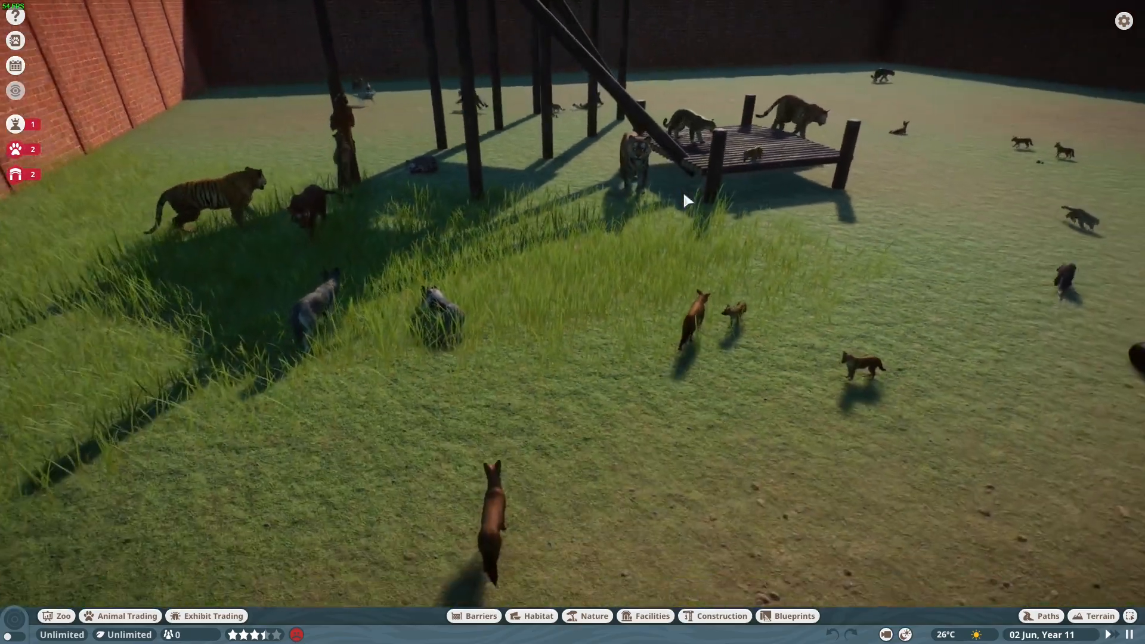
{"action": "middle_click_drag", "start_coordinate": [684, 196], "coordinate": [298, 218]}
{"action": "key", "text": "s"}
{"action": "key", "text": "s"}
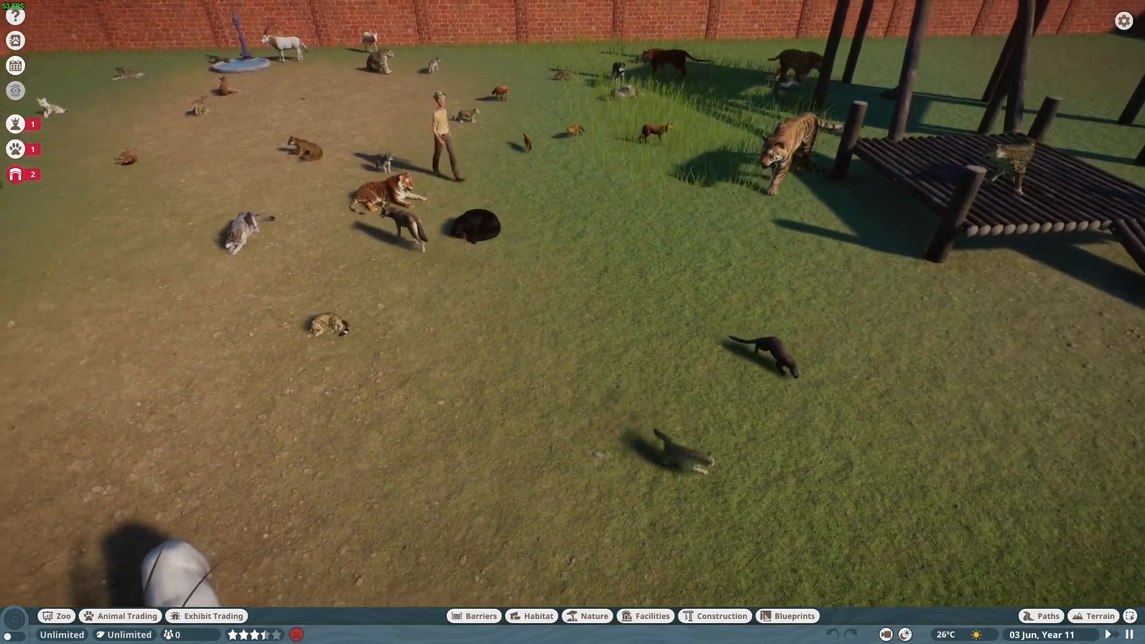
{"action": "key", "text": "s"}
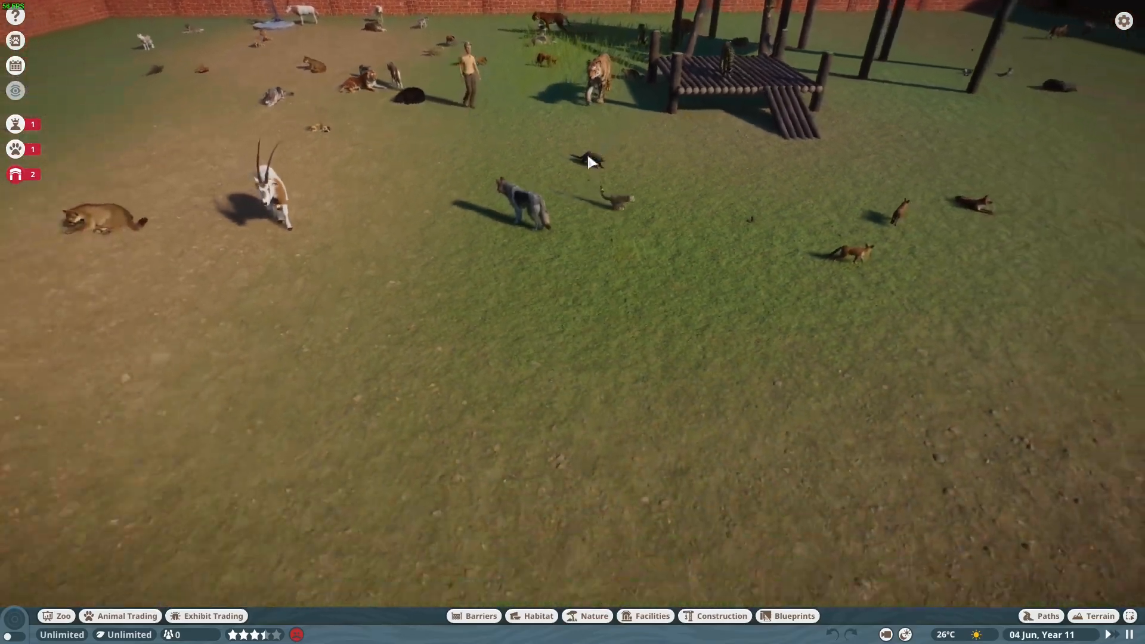
- Follow the walking male tiger at ground level and from above to examine its body and coat in motion
{"action": "middle_click_drag", "start_coordinate": [572, 161], "coordinate": [782, 70]}
{"action": "key", "text": "a"}
{"action": "key", "text": "a"}
{"action": "key", "text": "w"}
{"action": "key", "text": "w"}
{"action": "key", "text": "s"}
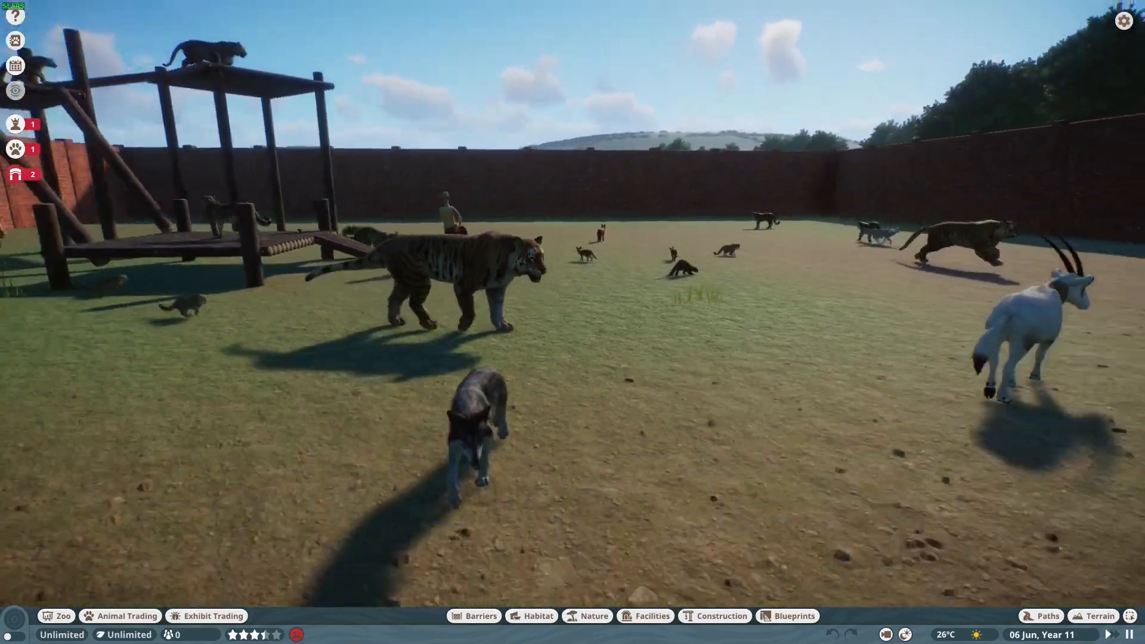
{"action": "middle_click_drag", "start_coordinate": [573, 137], "coordinate": [665, 173]}
{"action": "scroll", "coordinate": [575, 169], "scroll_direction": "up", "scroll_amount": 5}
{"action": "key", "text": "a"}
{"action": "key", "text": "a"}
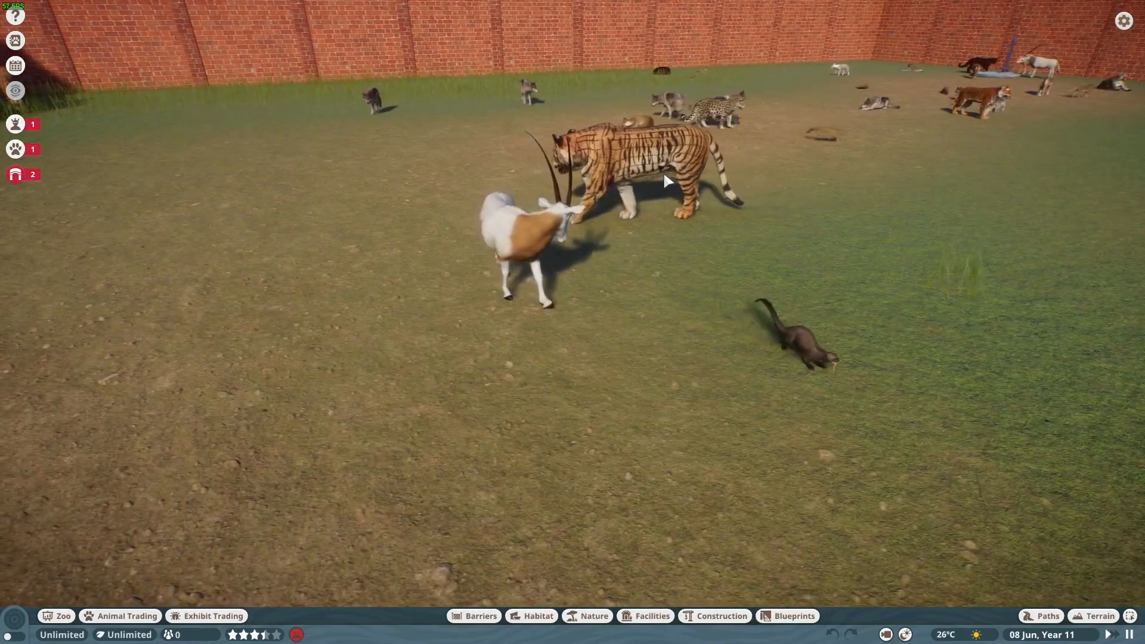
- Pause the simulation and capture a screenshot of the male tiger passing the oryx
{"action": "key", "text": "space"}
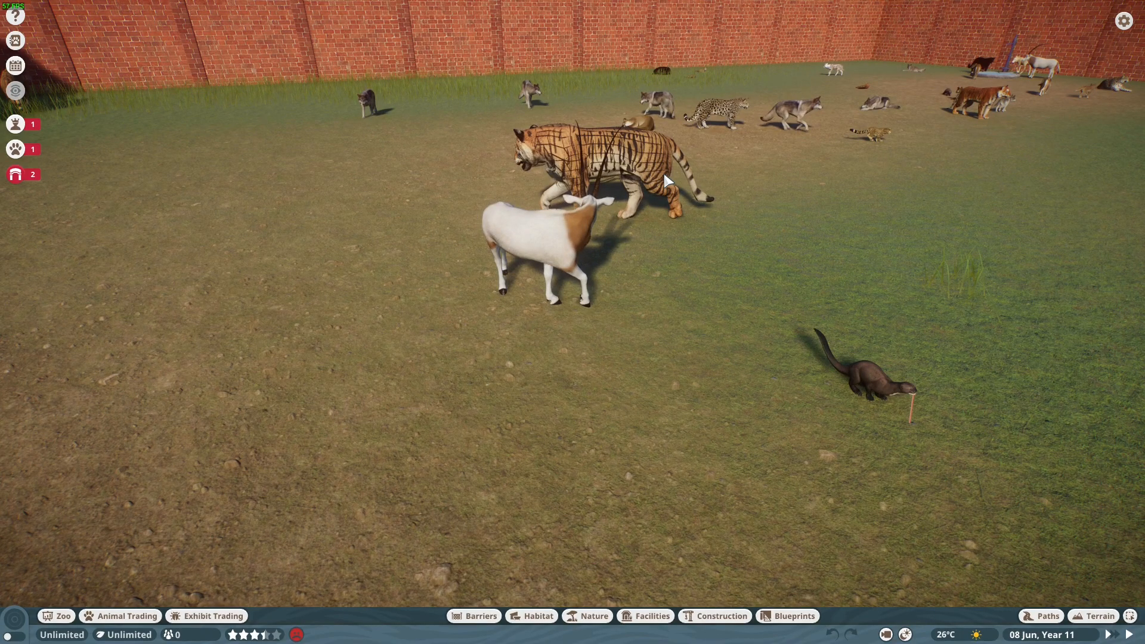
{"action": "key", "text": "F12"}
{"action": "middle_click_drag", "start_coordinate": [665, 174], "coordinate": [615, 153]}
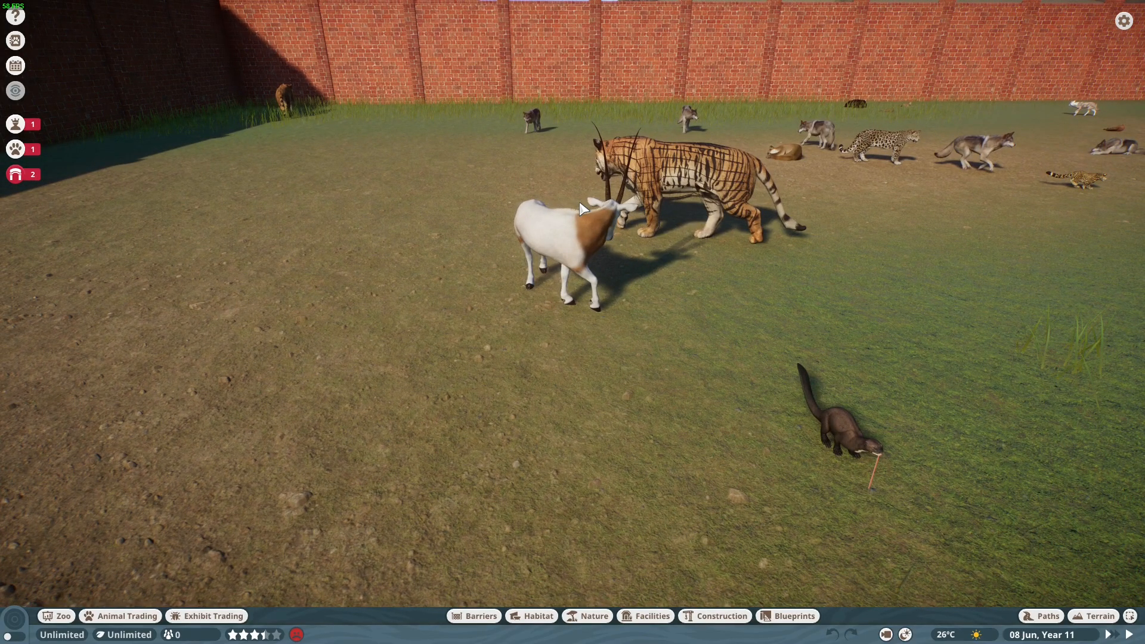
- Quit Planet Zoo without saving and switch to Blender
{"action": "left_click", "coordinate": [1124, 21]}
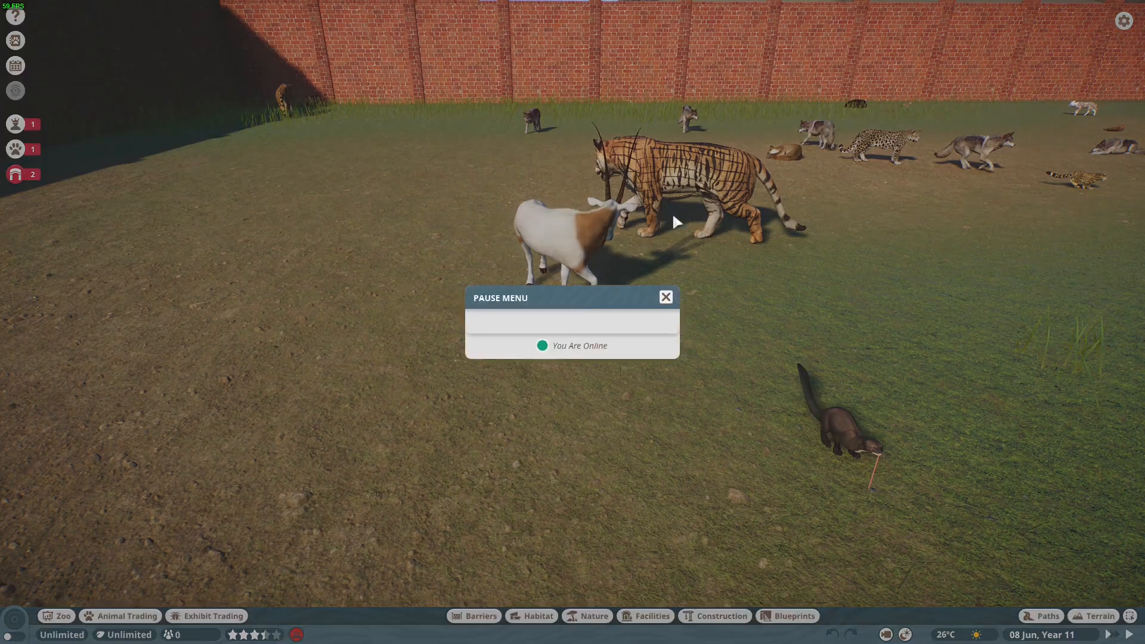
{"action": "left_click", "coordinate": [575, 395]}
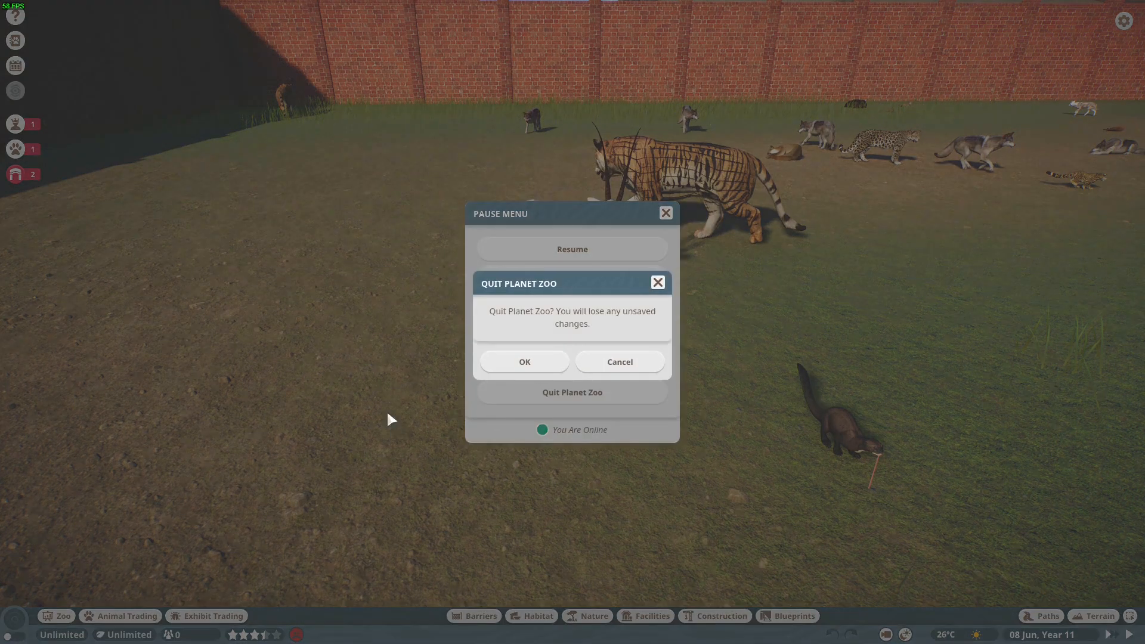
{"action": "left_click", "coordinate": [543, 360]}
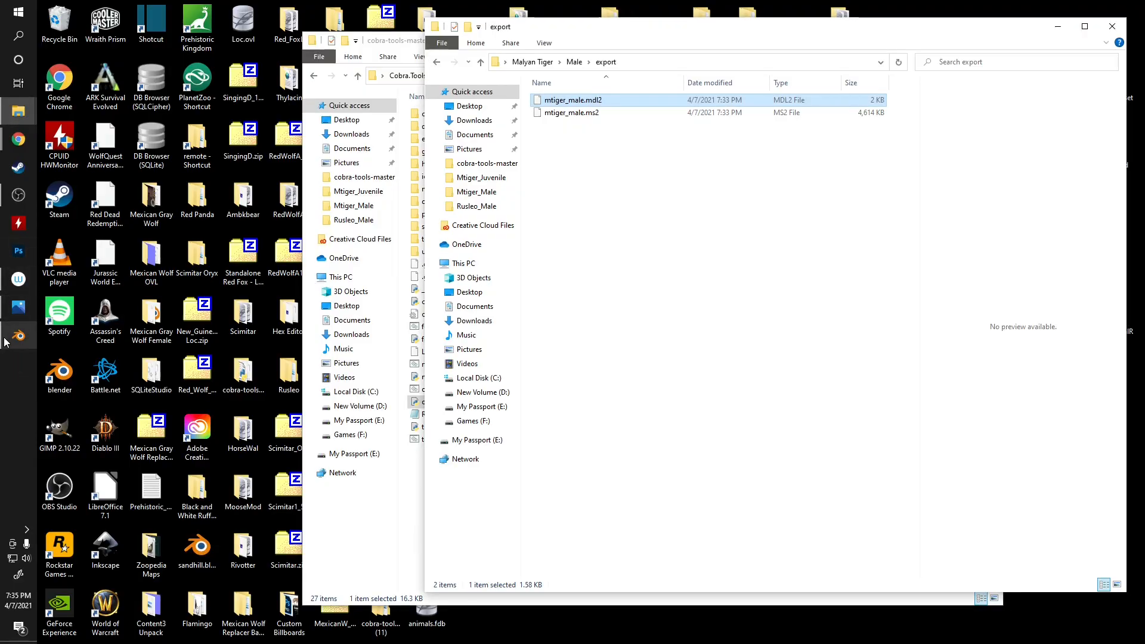
{"action": "left_click", "coordinate": [18, 336]}
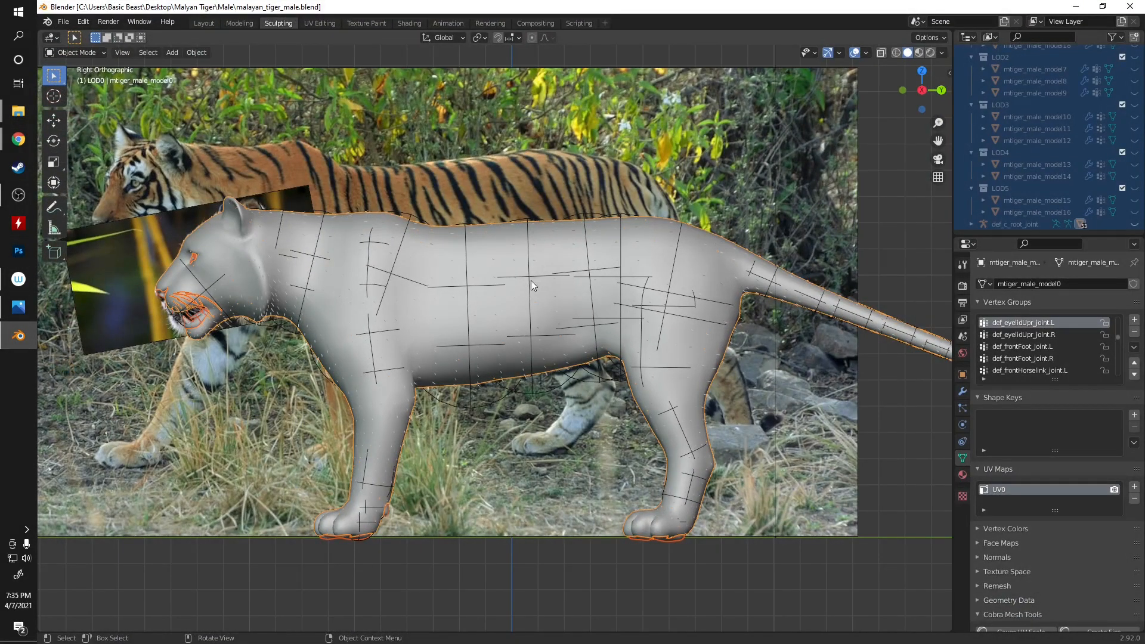
- Clear the selection, select mtiger_male_model4 in LOD1 and create its fins again
{"action": "left_click", "coordinate": [526, 246]}
{"action": "scroll", "coordinate": [1029, 131], "scroll_direction": "up", "scroll_amount": 3}
{"action": "scroll", "coordinate": [1029, 164], "scroll_direction": "up", "scroll_amount": 4}
{"action": "left_click", "coordinate": [1071, 176]}
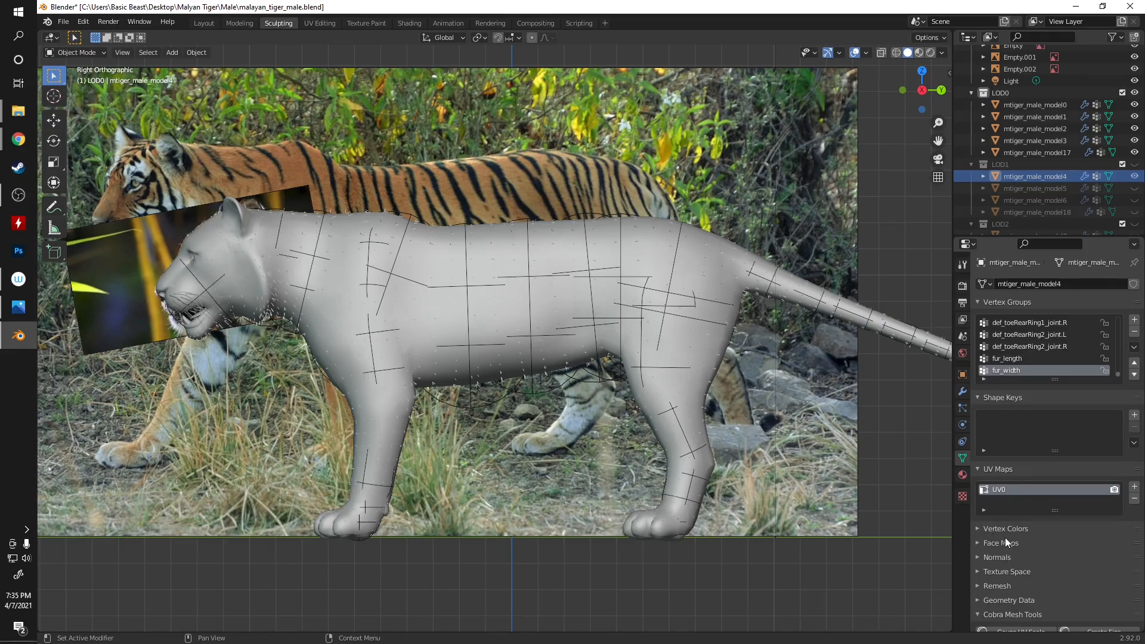
{"action": "scroll", "coordinate": [1048, 524], "scroll_direction": "down", "scroll_amount": 2}
{"action": "left_click", "coordinate": [1087, 594]}
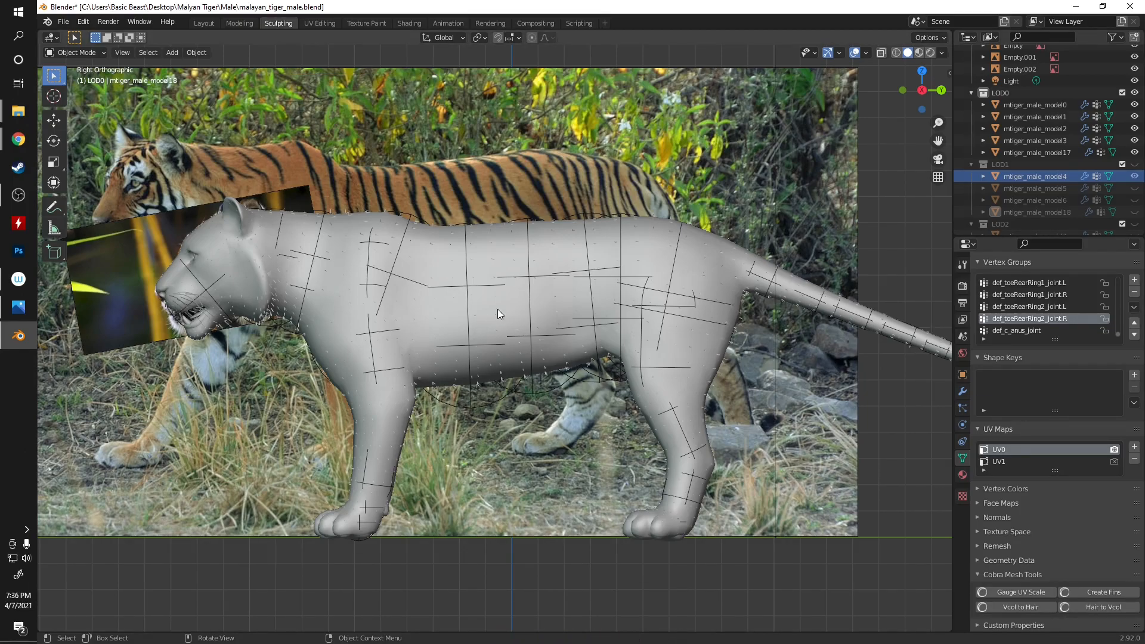
- Select the LOD1 fin mesh, then select everything from the LOD0 collection through def_c_root_joint
{"action": "left_click", "coordinate": [1047, 213]}
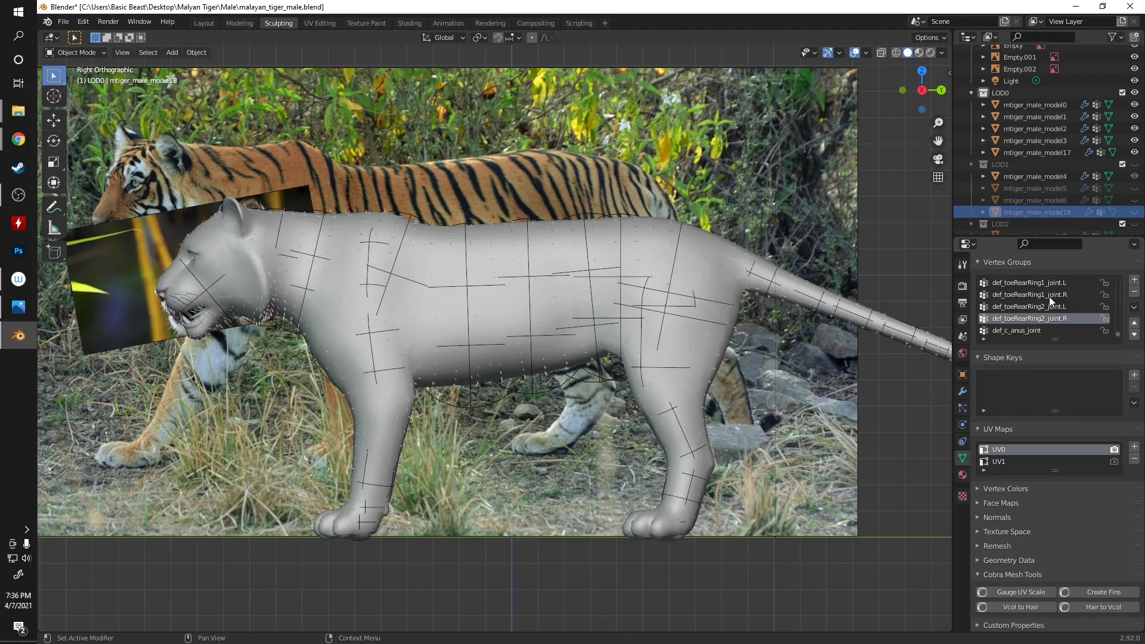
{"action": "scroll", "coordinate": [1051, 288], "scroll_direction": "up", "scroll_amount": 3}
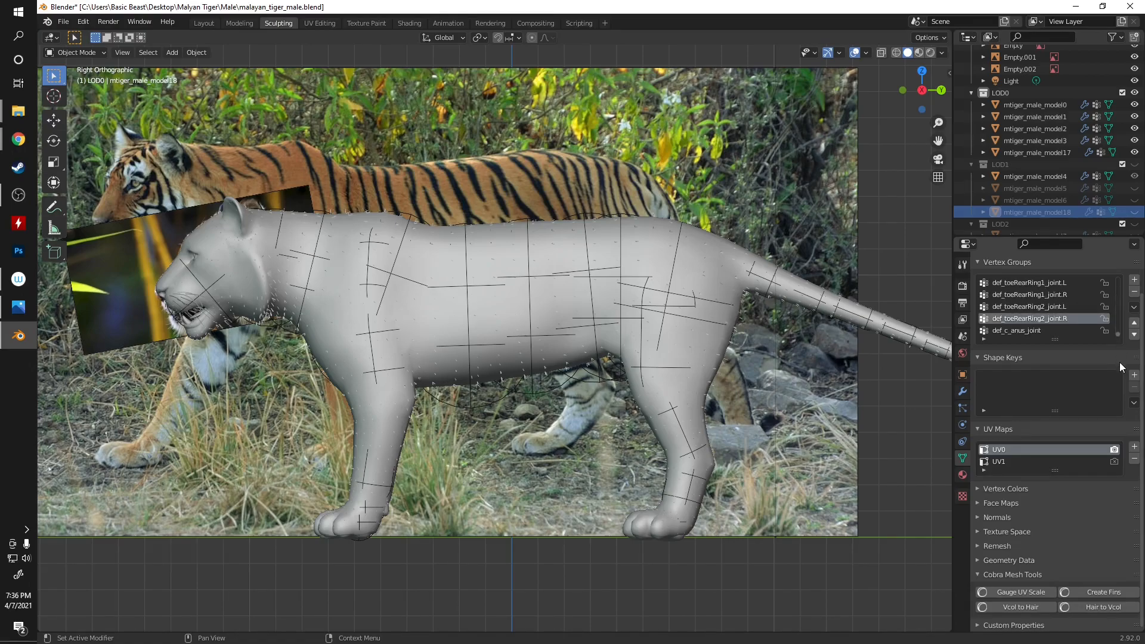
{"action": "scroll", "coordinate": [1110, 292], "scroll_direction": "down", "scroll_amount": 10}
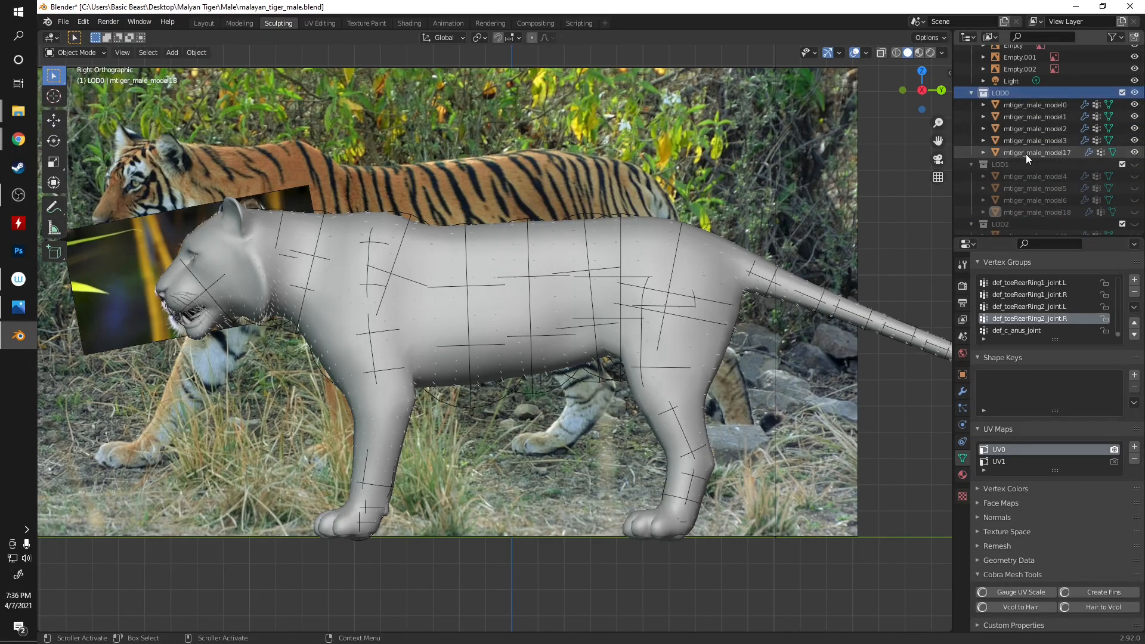
{"action": "scroll", "coordinate": [1026, 154], "scroll_direction": "down", "scroll_amount": 7}
{"action": "left_click", "coordinate": [1028, 224], "text": "shift"}
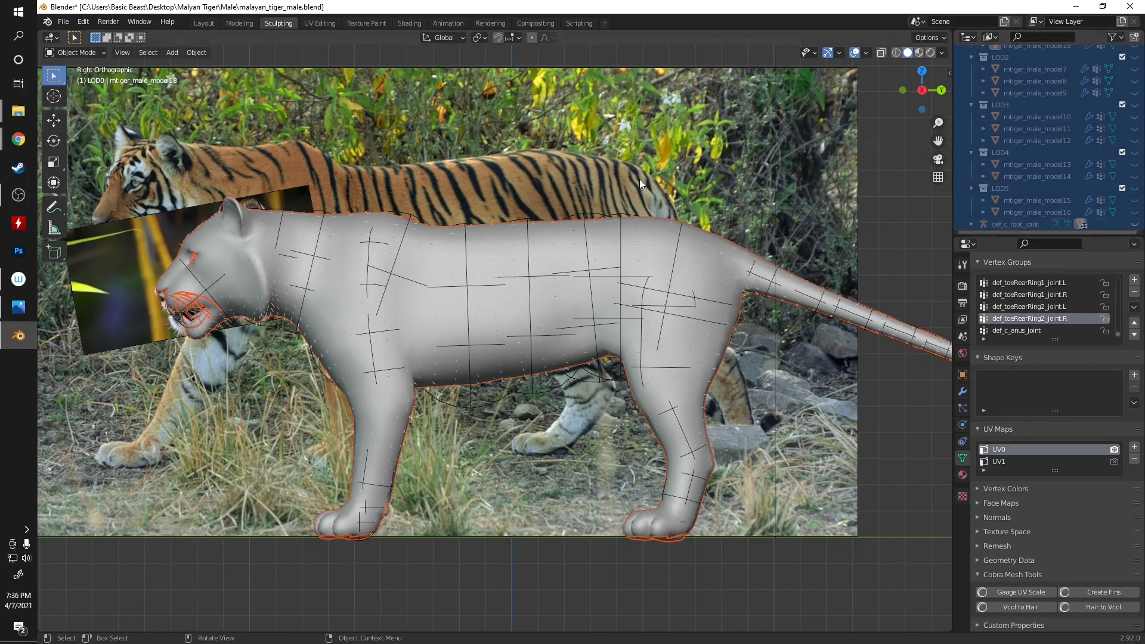
- Export the selection as MDL2 over mtiger_male.mdl2 in the Malyan Tiger Male folder
{"action": "left_click", "coordinate": [70, 22]}
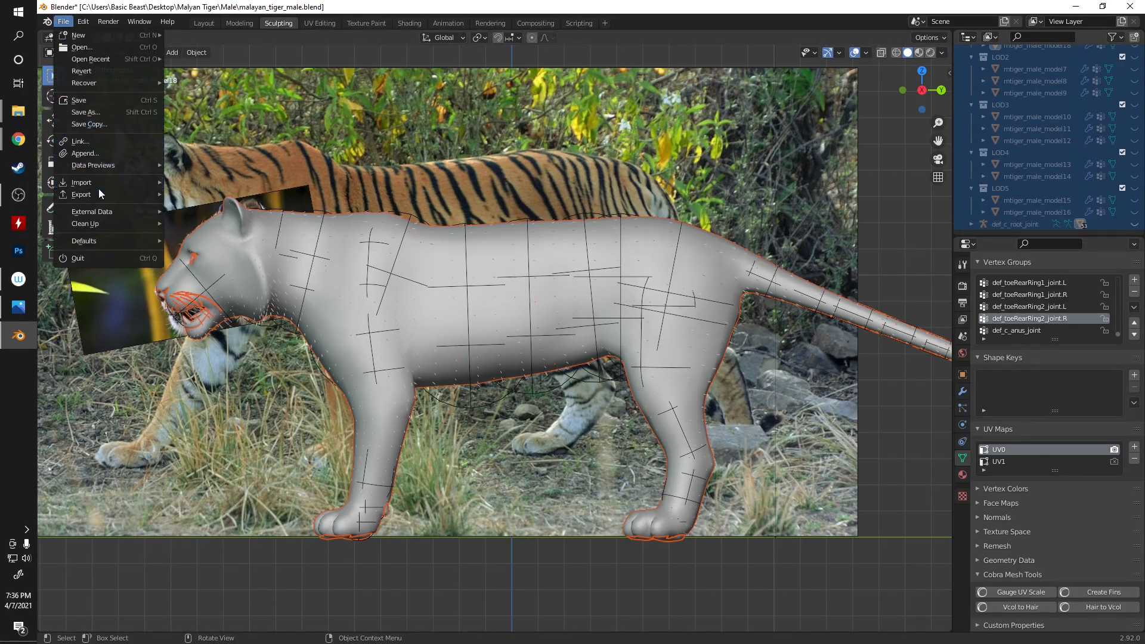
{"action": "mouse_move", "coordinate": [102, 192]}
{"action": "left_click", "coordinate": [234, 314]}
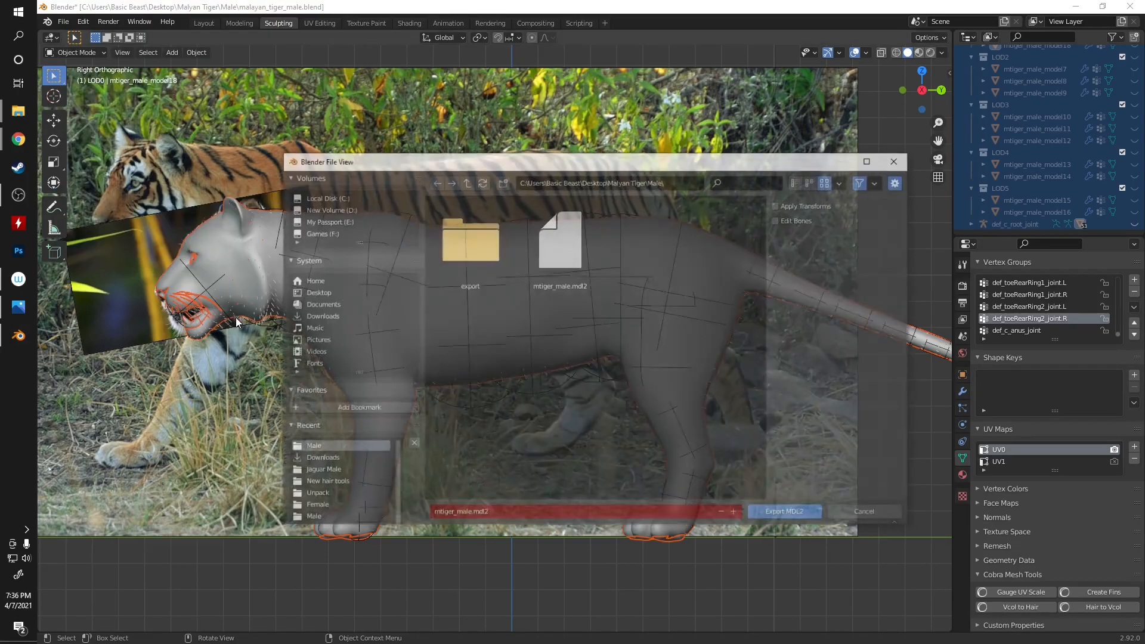
{"action": "left_click", "coordinate": [560, 262]}
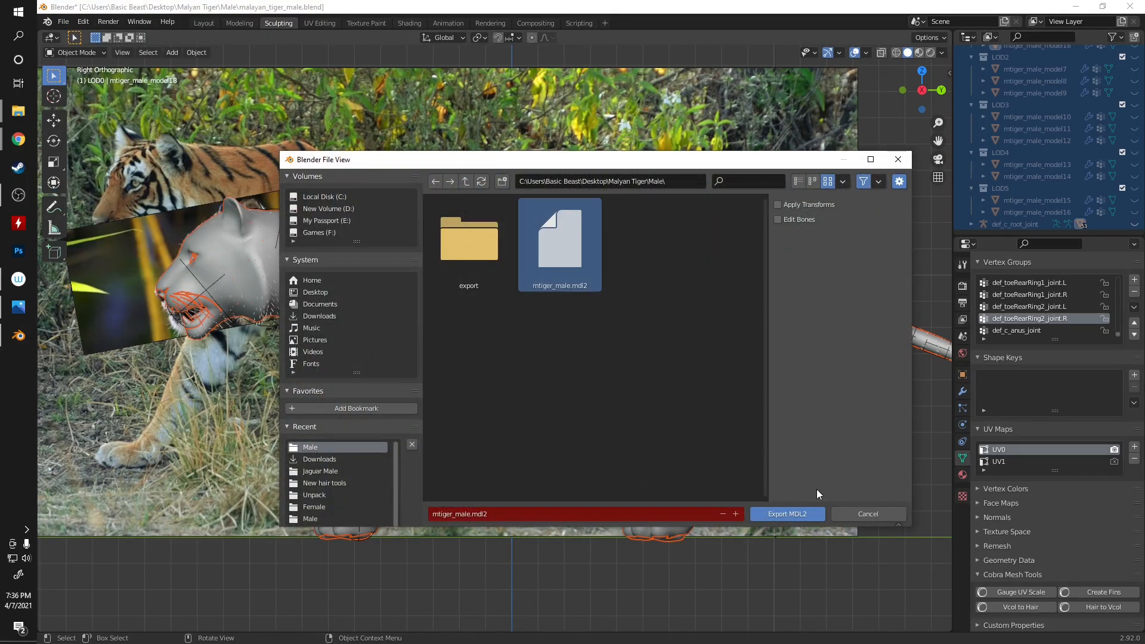
{"action": "left_click", "coordinate": [792, 515]}
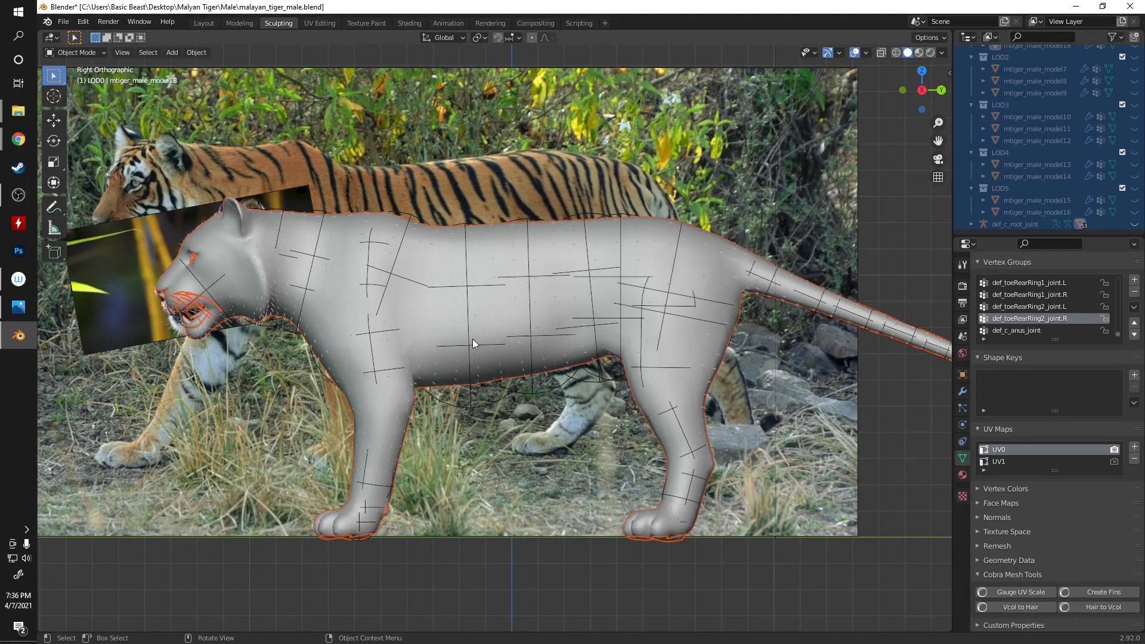
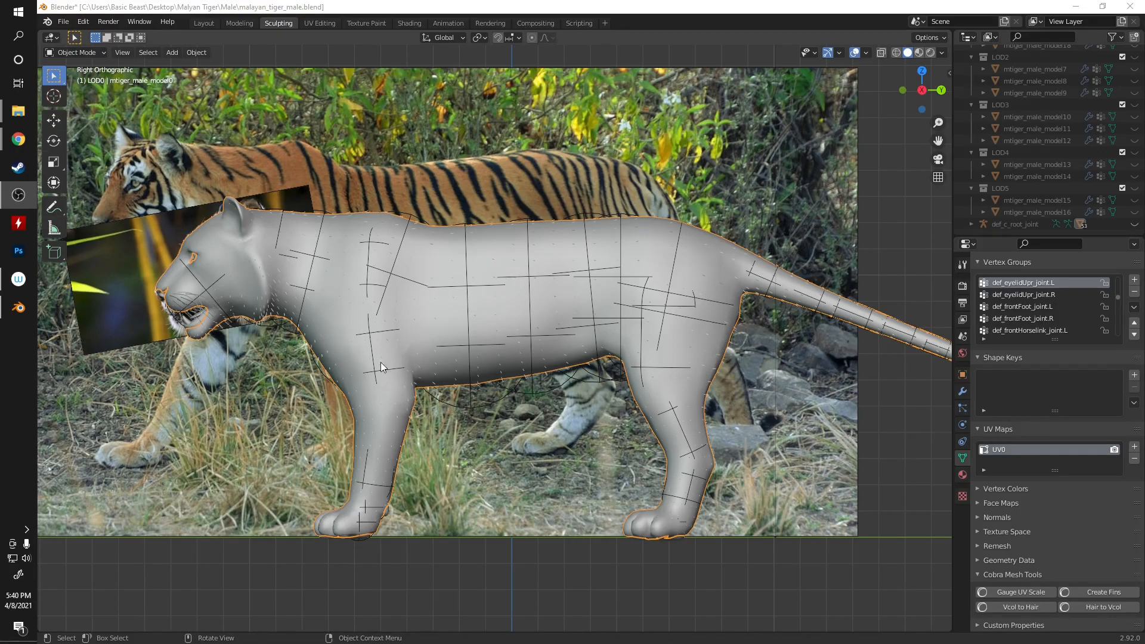
- Switch to the Texture Paint workspace and compare the stripe texture with the tiger model from several angles
{"action": "left_click", "coordinate": [367, 23]}
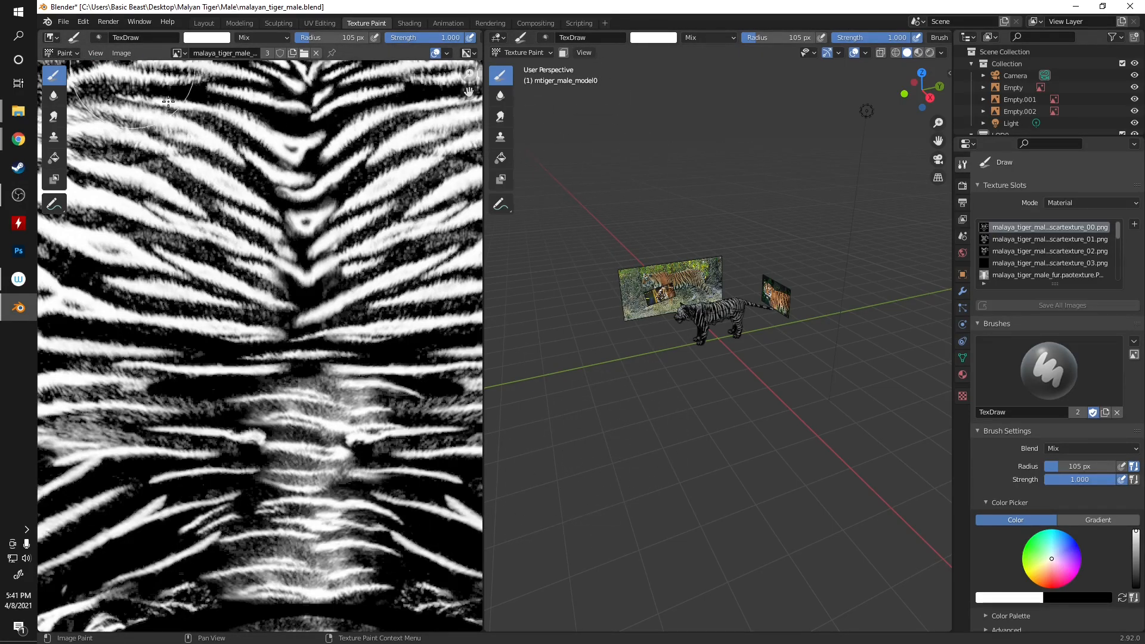
{"action": "scroll", "coordinate": [263, 303], "scroll_direction": "down", "scroll_amount": 6}
{"action": "scroll", "coordinate": [263, 303], "scroll_direction": "up", "scroll_amount": 1}
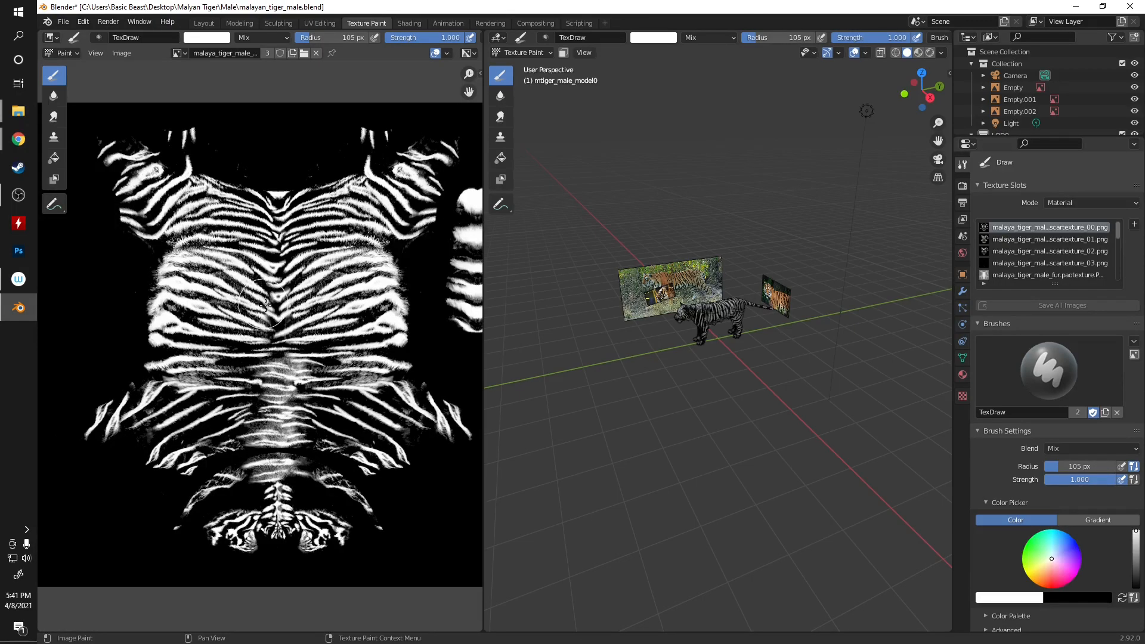
{"action": "scroll", "coordinate": [688, 253], "scroll_direction": "up", "scroll_amount": 5}
{"action": "middle_click_drag", "start_coordinate": [662, 161], "coordinate": [602, 351]}
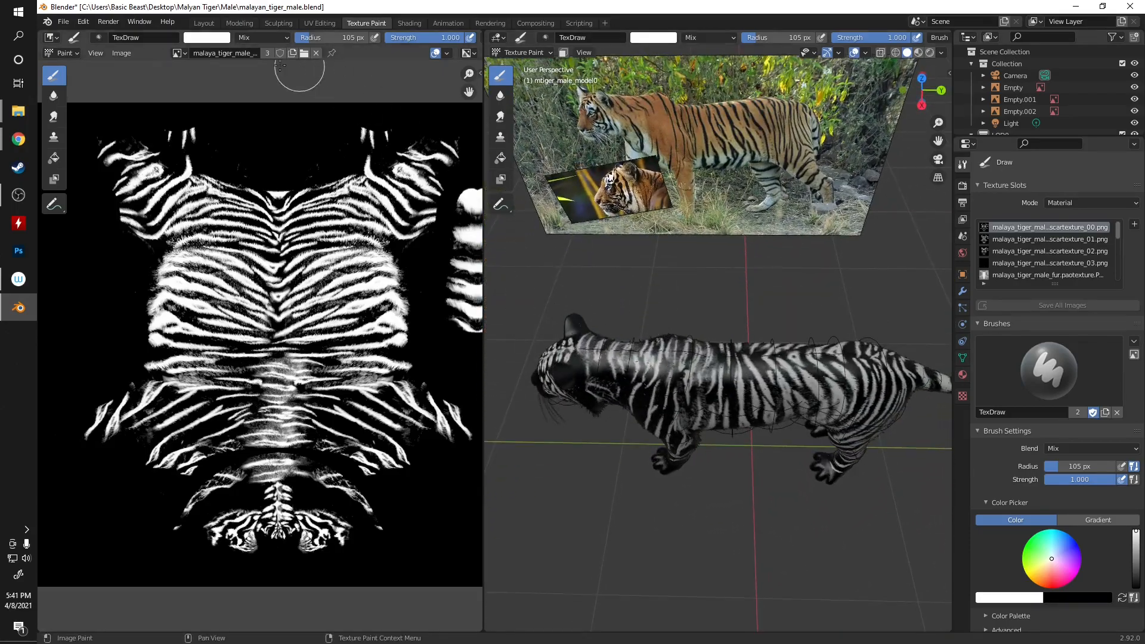
{"action": "left_click", "coordinate": [184, 53]}
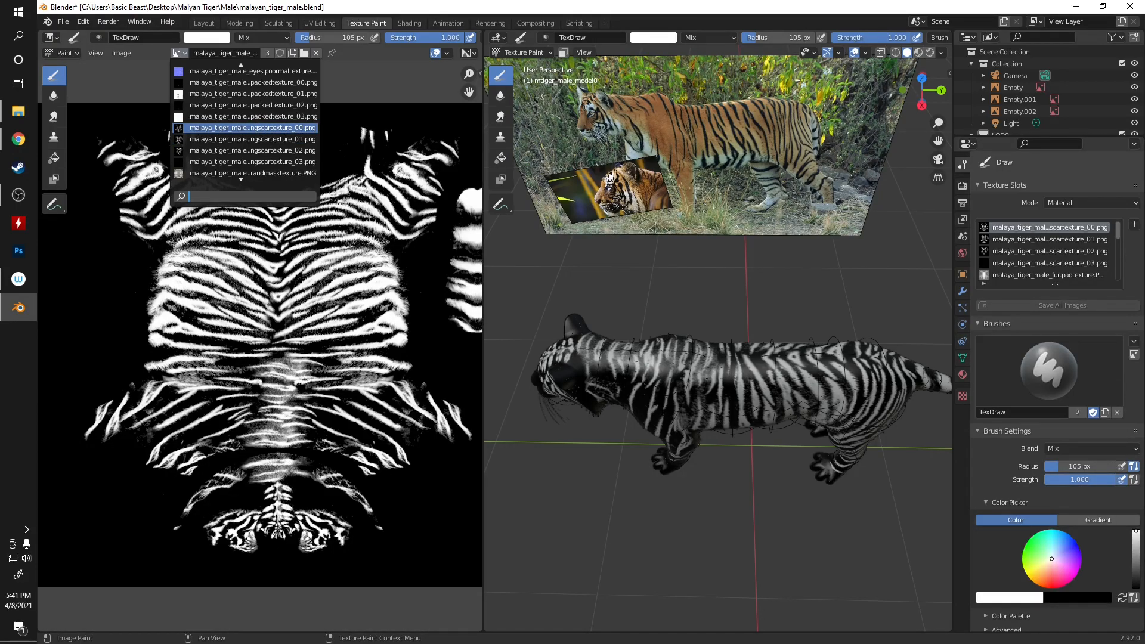
{"action": "middle_click_drag", "start_coordinate": [639, 281], "coordinate": [845, 288]}
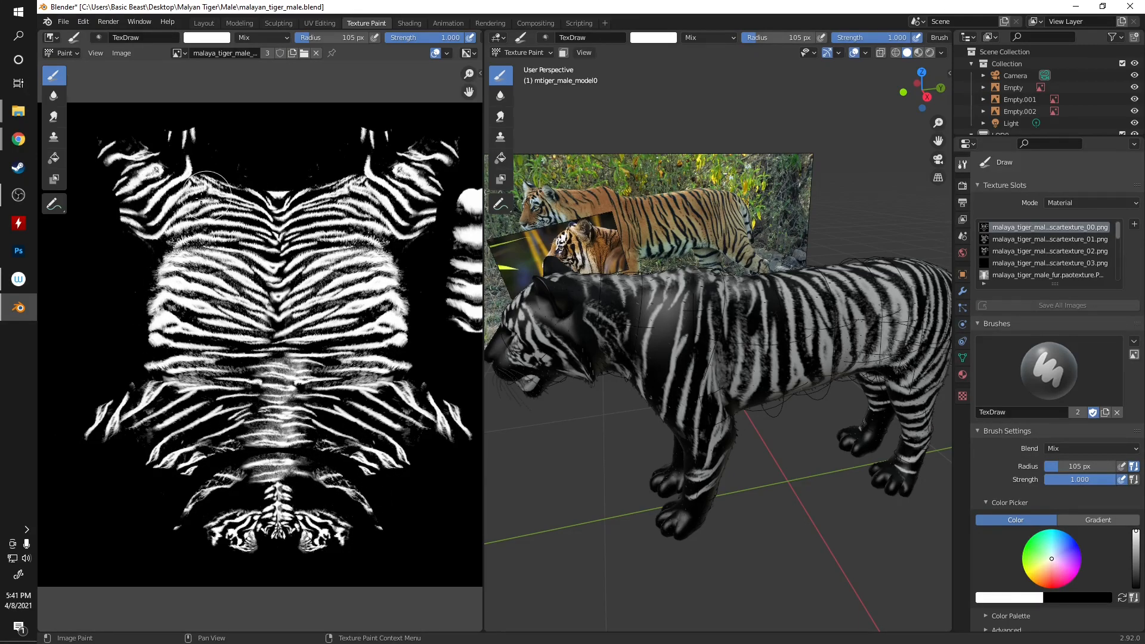
{"action": "mouse_move", "coordinate": [827, 362]}
{"action": "middle_mouse_down"}
{"action": "mouse_move", "coordinate": [756, 333]}
{"action": "mouse_move", "coordinate": [948, 389]}
{"action": "mouse_move", "coordinate": [621, 345]}
{"action": "middle_mouse_up"}
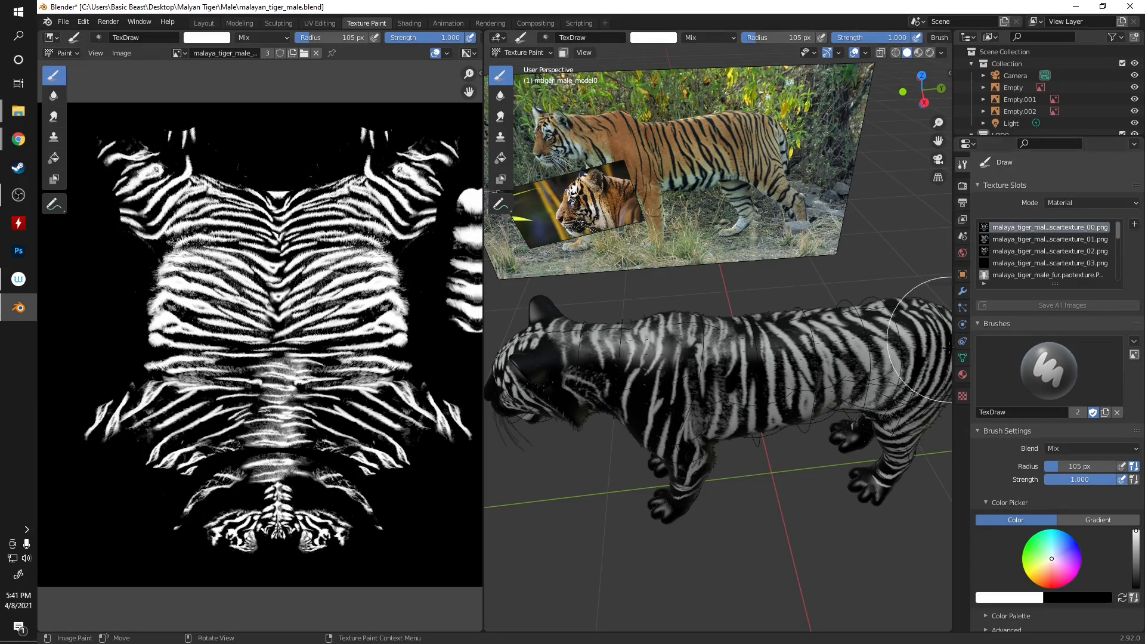
- Add a second material slot with a new material to mtiger_male_model0 and create a new image brush texture
{"action": "left_click", "coordinate": [963, 376]}
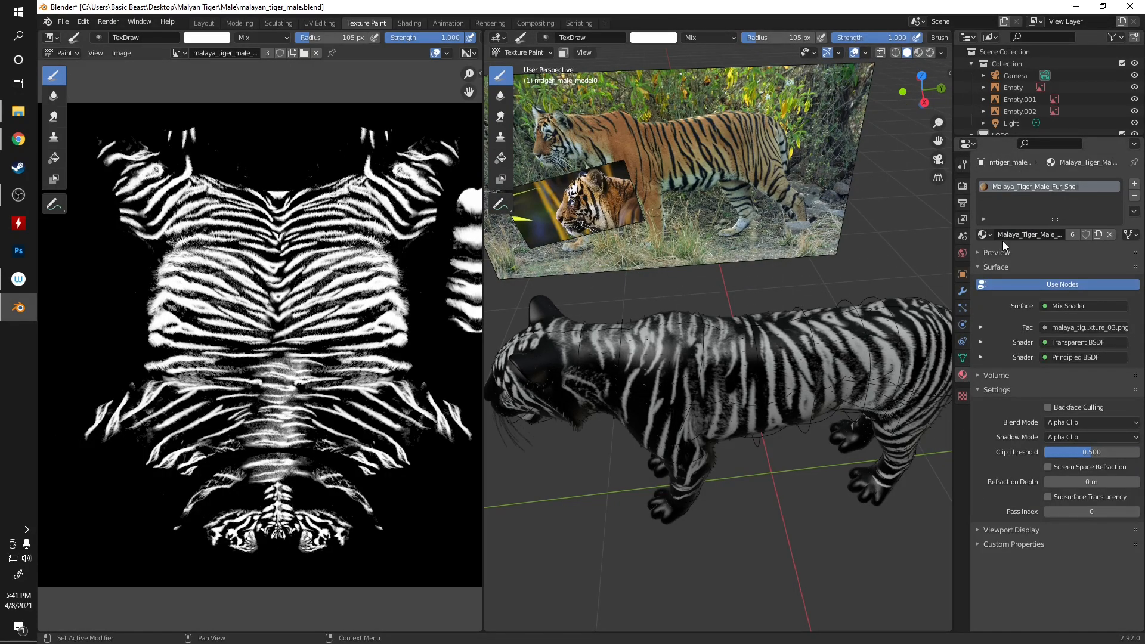
{"action": "left_click", "coordinate": [1135, 183]}
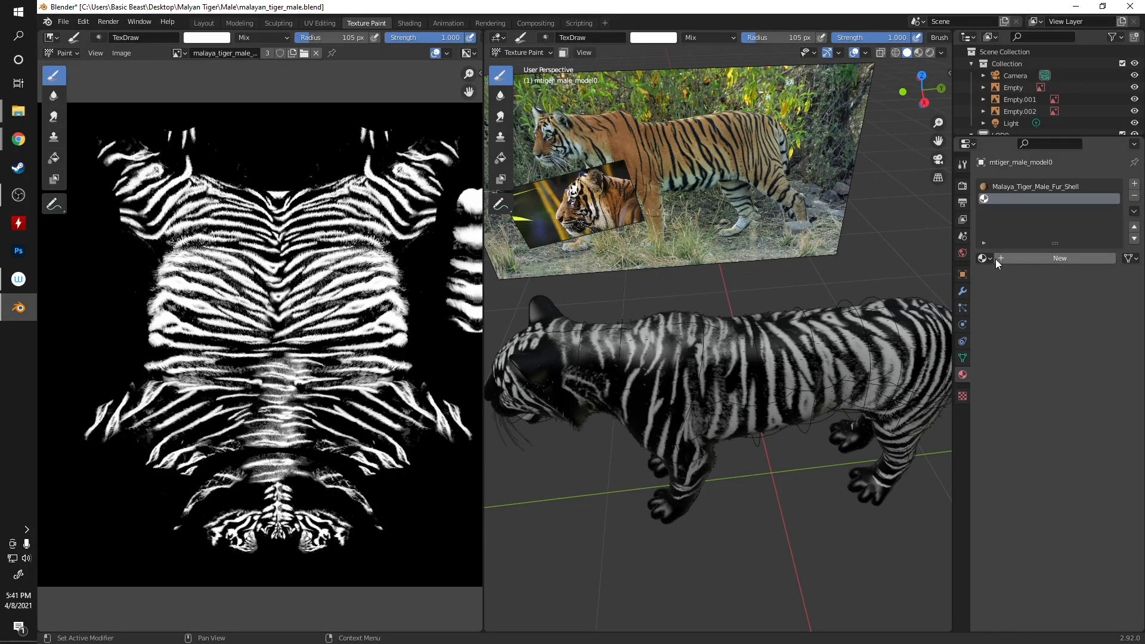
{"action": "left_click", "coordinate": [1033, 259]}
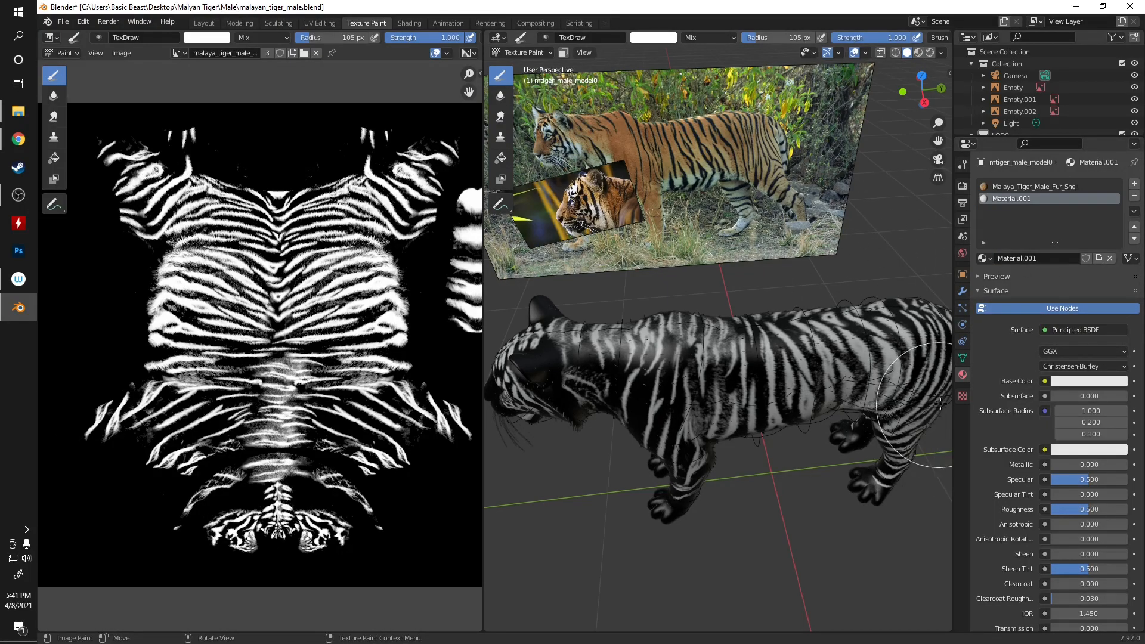
{"action": "left_click", "coordinate": [963, 396]}
{"action": "left_click", "coordinate": [1055, 201]}
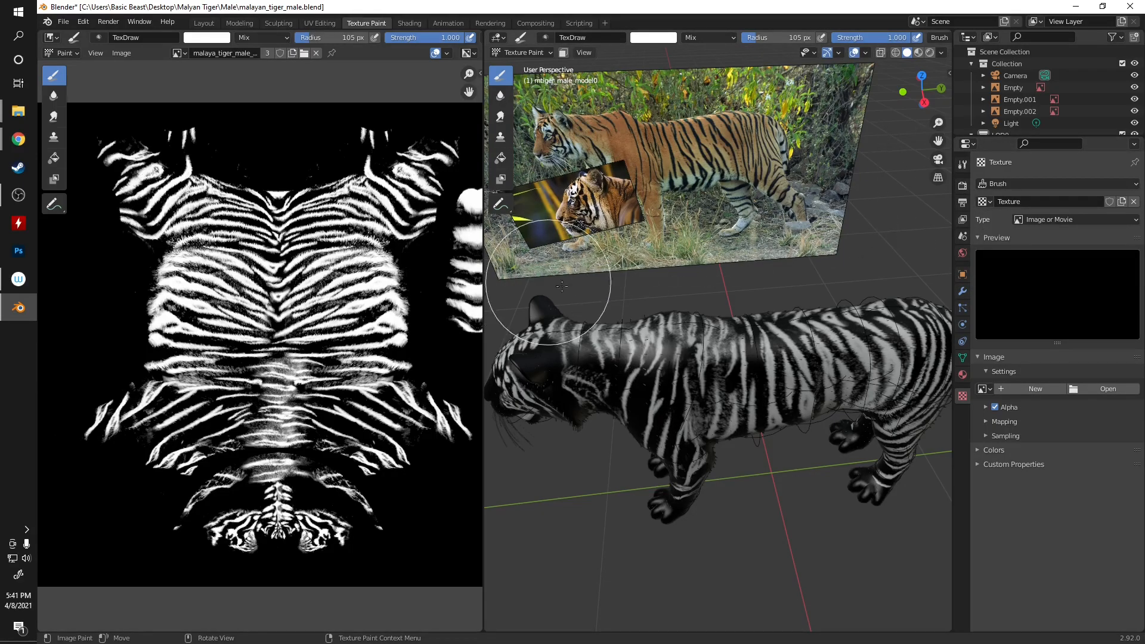
- Show the tiger in Material Preview shading and inspect its coloured coat from the front and side
{"action": "mouse_move", "coordinate": [602, 364]}
{"action": "middle_mouse_down"}
{"action": "mouse_move", "coordinate": [682, 340]}
{"action": "mouse_move", "coordinate": [659, 316]}
{"action": "middle_mouse_up"}
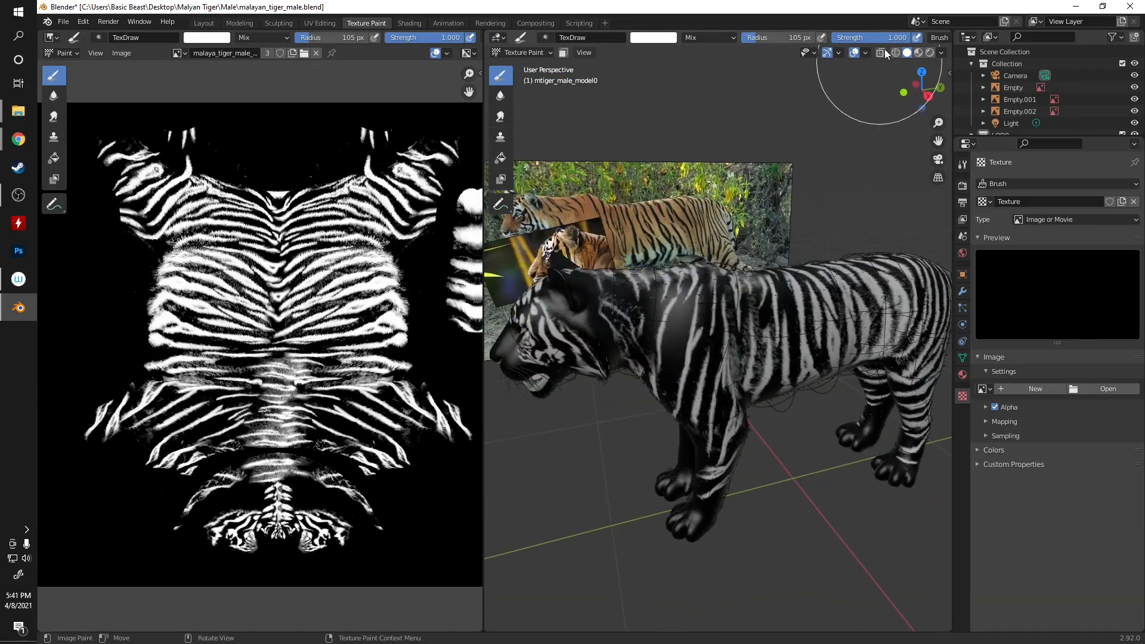
{"action": "left_click", "coordinate": [918, 54]}
{"action": "middle_click_drag", "start_coordinate": [606, 390], "coordinate": [681, 375]}
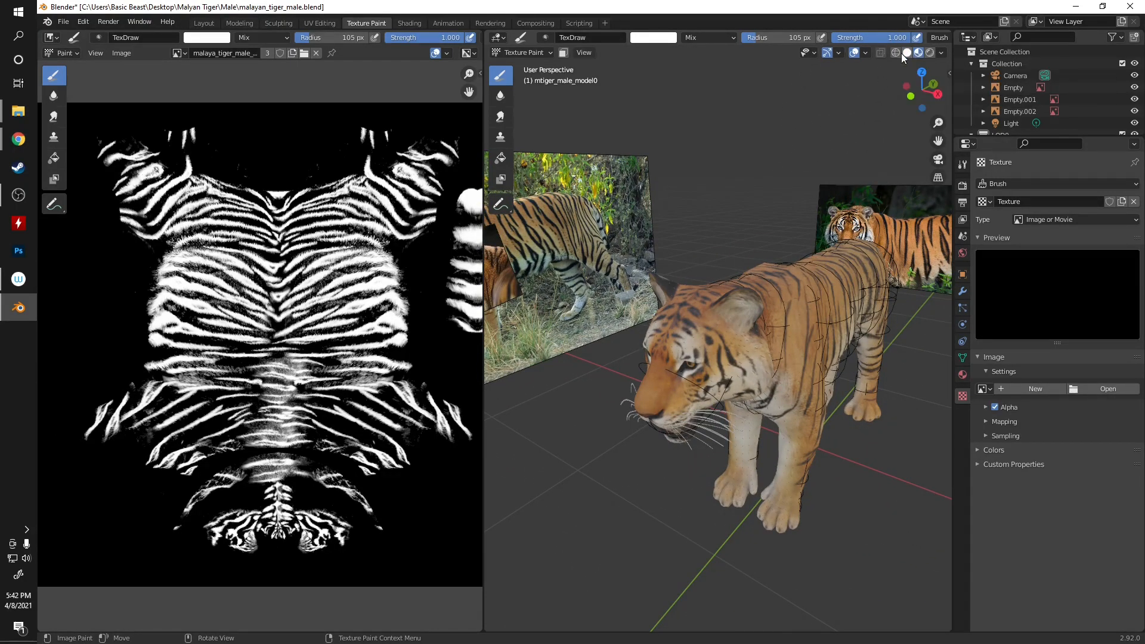
- Show the tiger in right orthographic view and browse the Downloads folder for a brush texture image
{"action": "mouse_move", "coordinate": [682, 455]}
{"action": "middle_mouse_down"}
{"action": "mouse_move", "coordinate": [553, 415]}
{"action": "mouse_move", "coordinate": [663, 430]}
{"action": "mouse_move", "coordinate": [593, 414]}
{"action": "middle_mouse_up"}
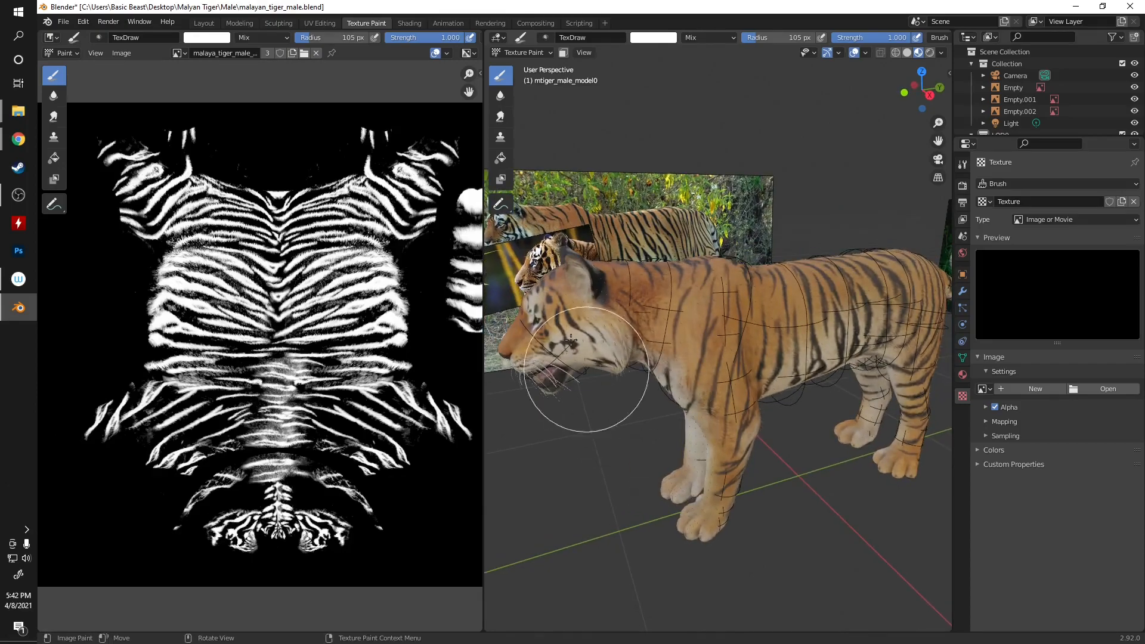
{"action": "mouse_move", "coordinate": [731, 426]}
{"action": "middle_mouse_down"}
{"action": "mouse_move", "coordinate": [689, 321]}
{"action": "mouse_move", "coordinate": [630, 348]}
{"action": "middle_mouse_up"}
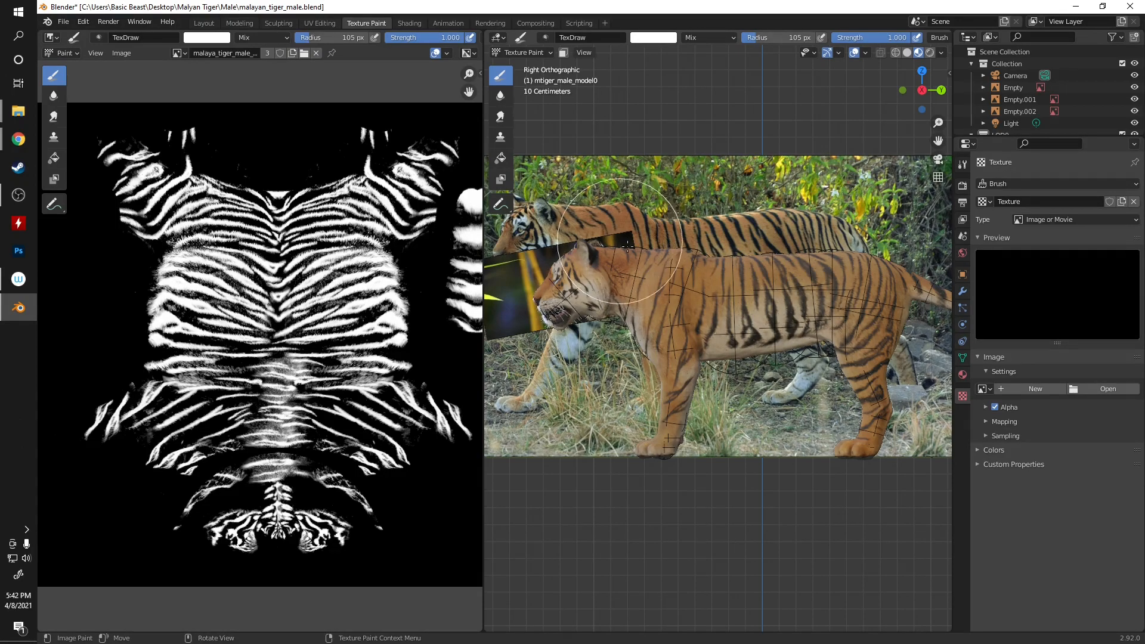
{"action": "middle_click_drag", "start_coordinate": [759, 308], "coordinate": [708, 347], "text": "shift"}
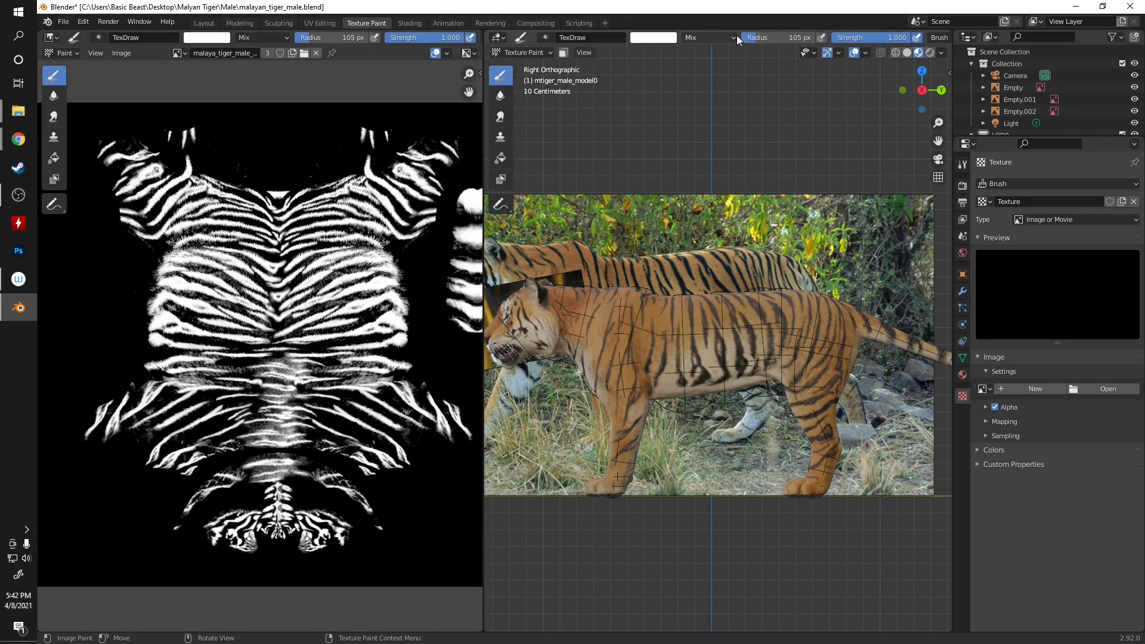
{"action": "left_click", "coordinate": [1074, 392]}
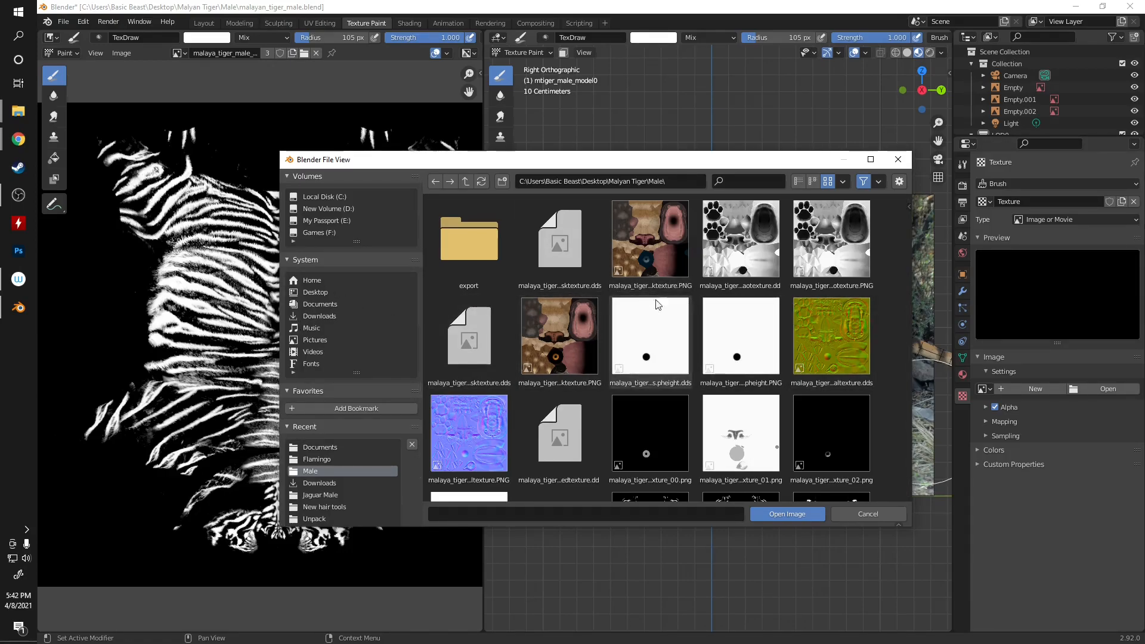
{"action": "left_click", "coordinate": [321, 315]}
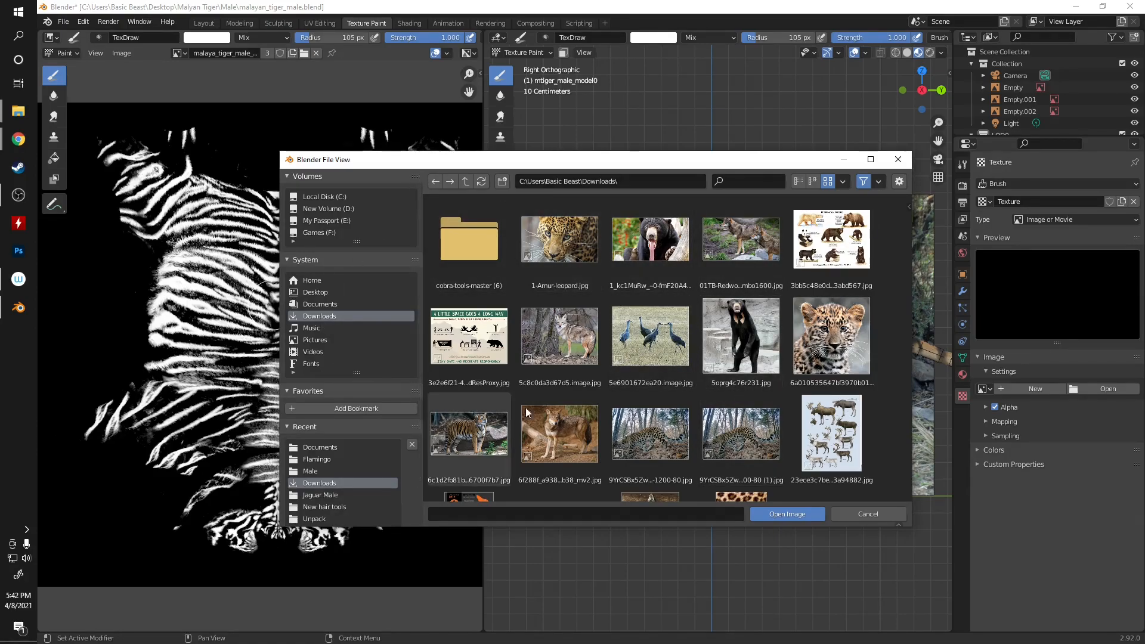
{"action": "scroll", "coordinate": [781, 334], "scroll_direction": "down", "scroll_amount": 2}
{"action": "scroll", "coordinate": [775, 331], "scroll_direction": "down", "scroll_amount": 10}
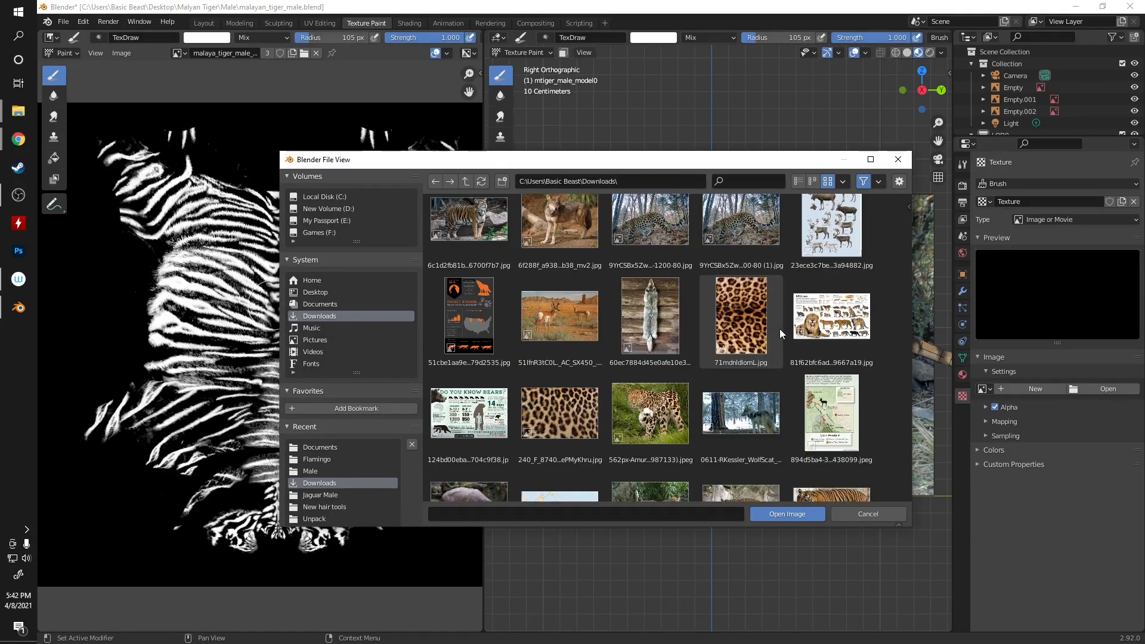
{"action": "scroll", "coordinate": [740, 323], "scroll_direction": "down", "scroll_amount": 15}
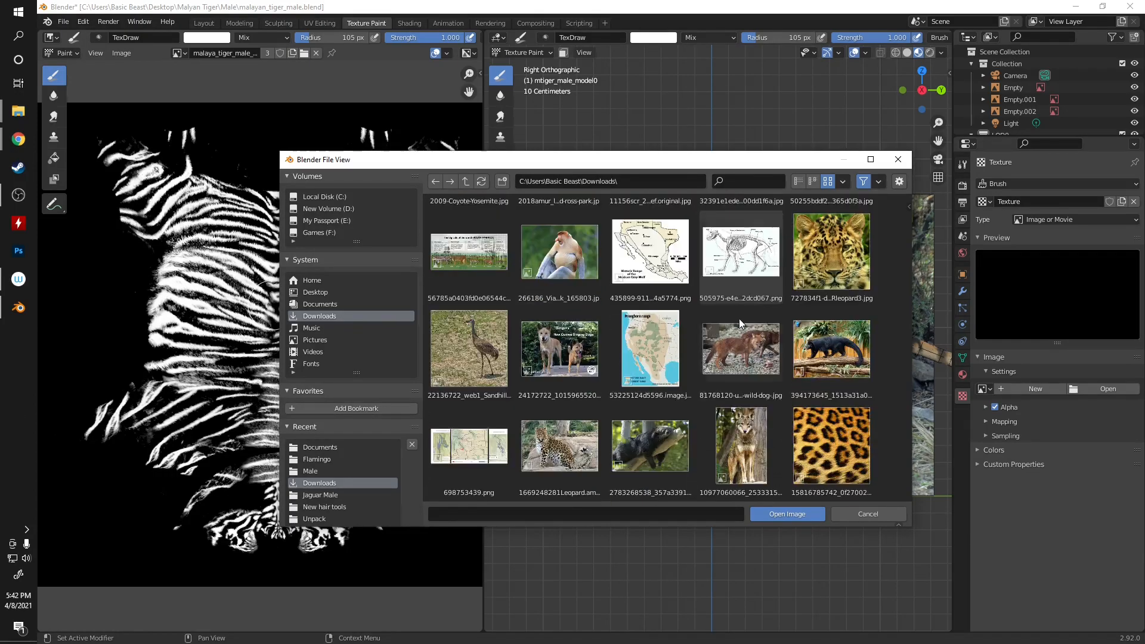
{"action": "scroll", "coordinate": [739, 318], "scroll_direction": "down", "scroll_amount": 8}
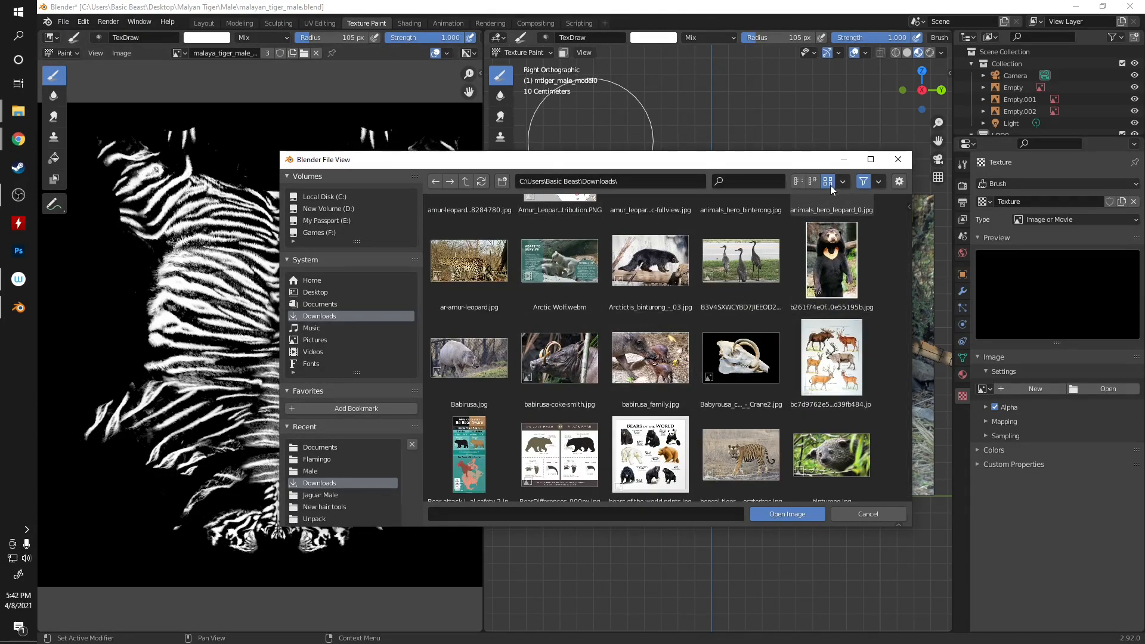
{"action": "left_click", "coordinate": [879, 184]}
{"action": "mouse_move", "coordinate": [843, 186]}
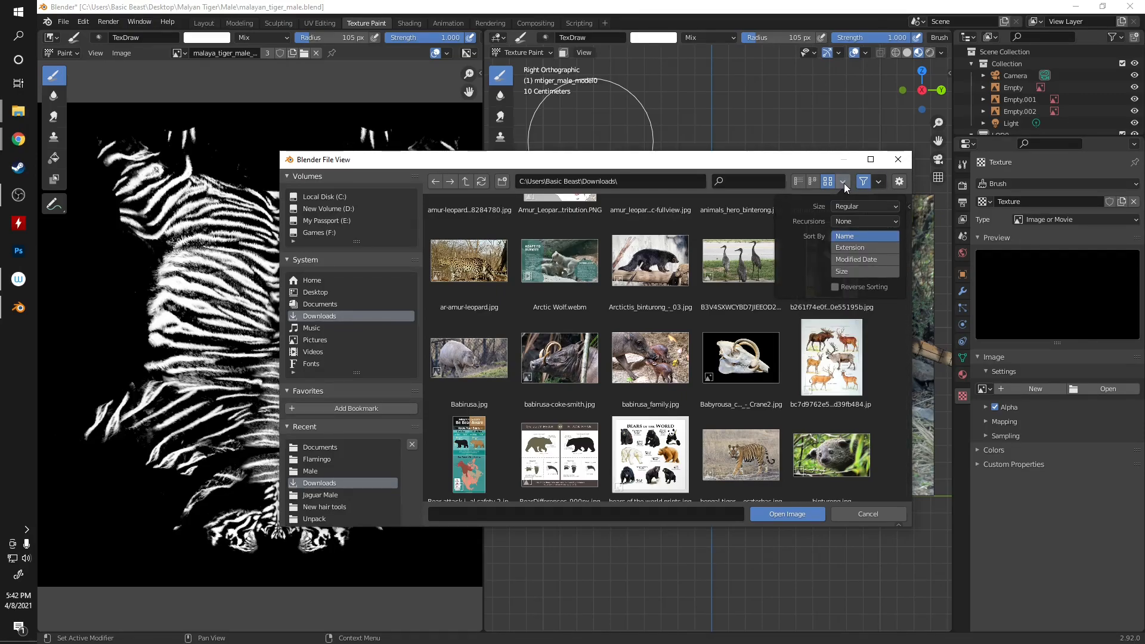
{"action": "scroll", "coordinate": [706, 279], "scroll_direction": "down", "scroll_amount": 15}
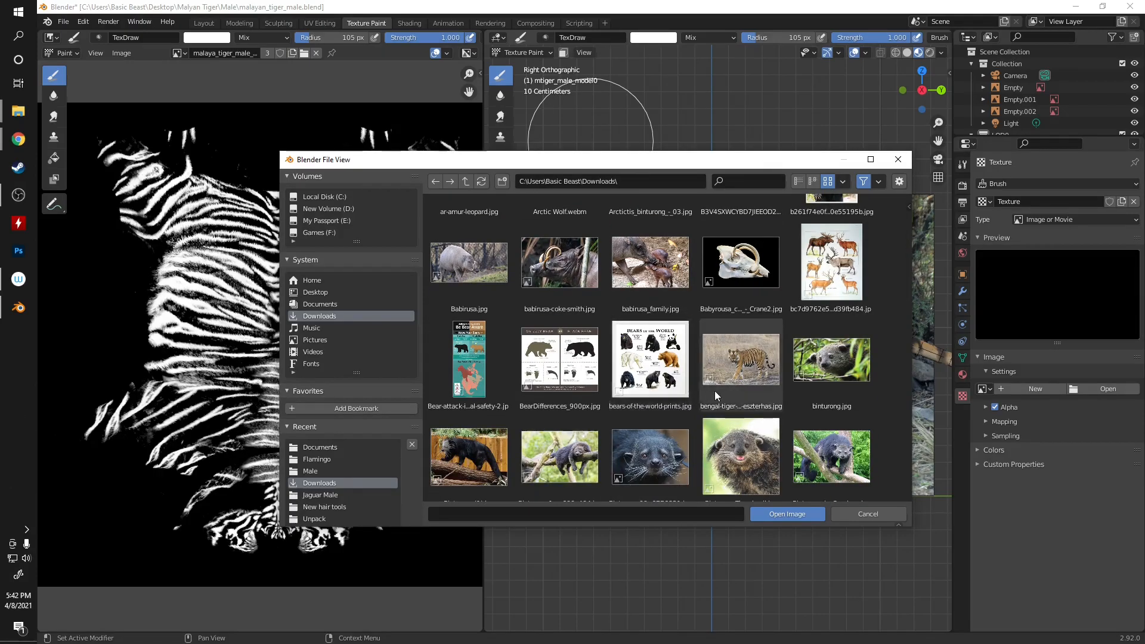
{"action": "scroll", "coordinate": [724, 375], "scroll_direction": "down", "scroll_amount": 5}
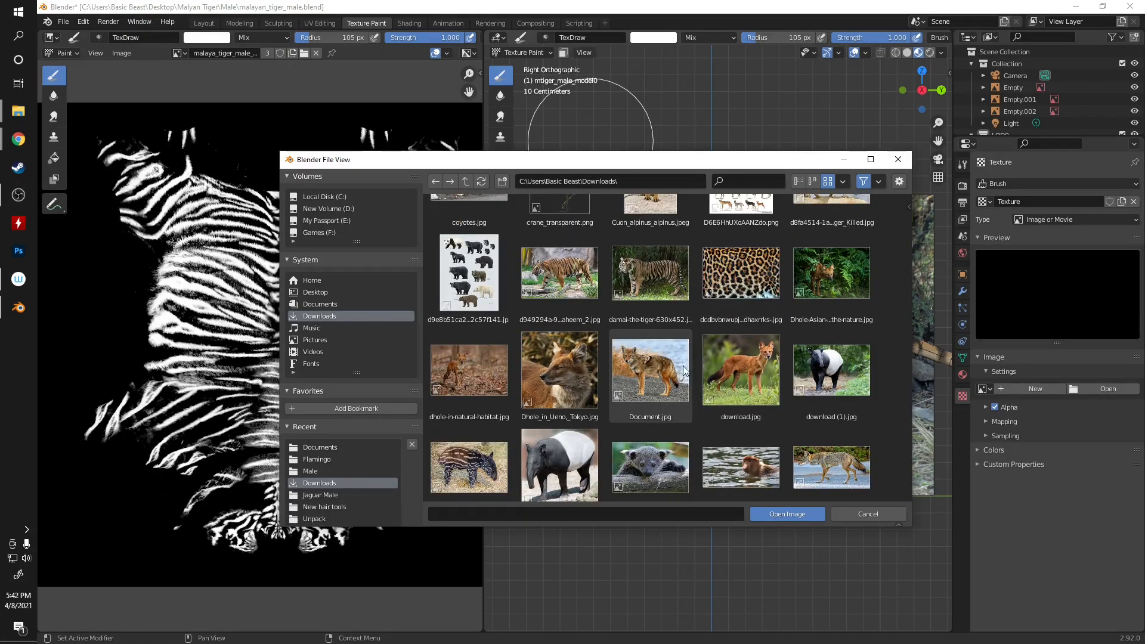
{"action": "scroll", "coordinate": [644, 283], "scroll_direction": "down", "scroll_amount": 4}
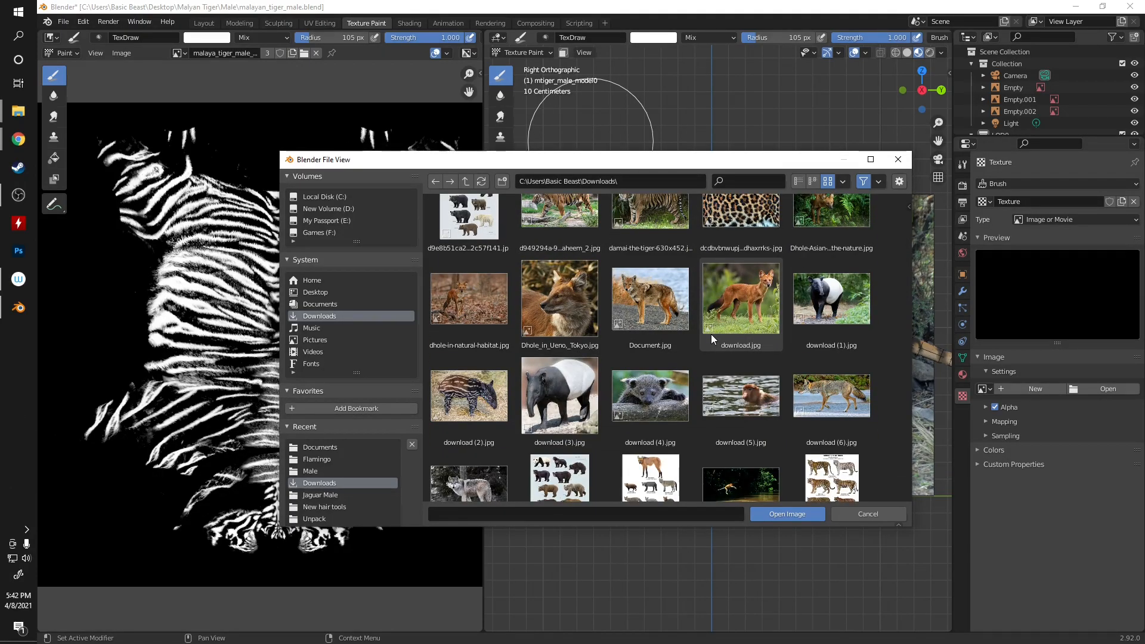
{"action": "scroll", "coordinate": [702, 324], "scroll_direction": "up", "scroll_amount": 2}
{"action": "scroll", "coordinate": [702, 324], "scroll_direction": "down", "scroll_amount": 15}
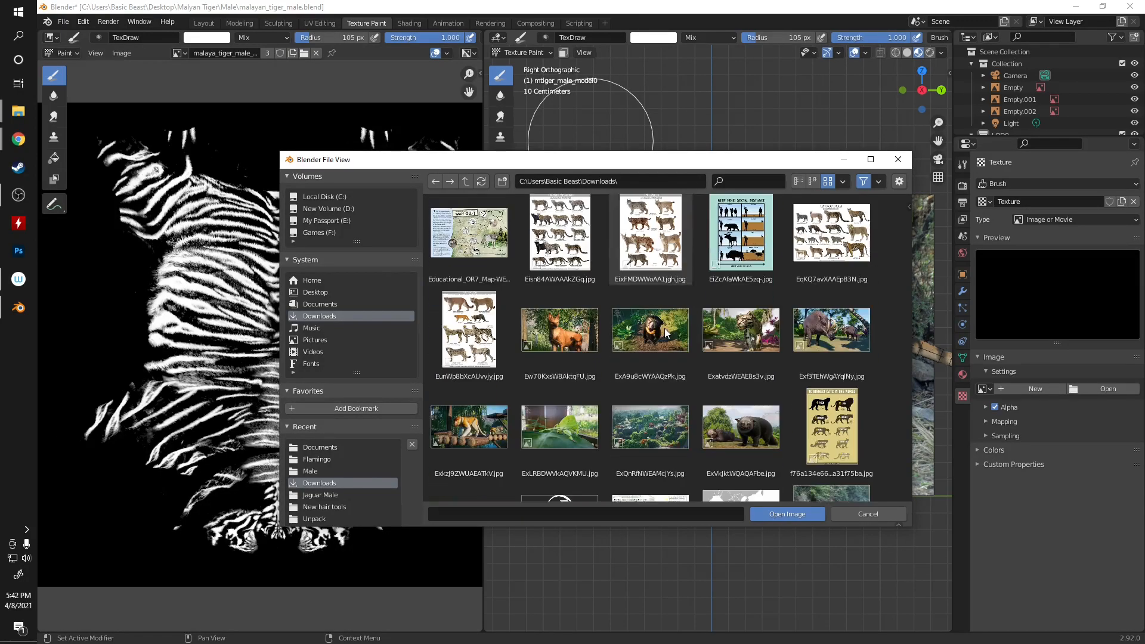
{"action": "scroll", "coordinate": [776, 298], "scroll_direction": "down", "scroll_amount": 3}
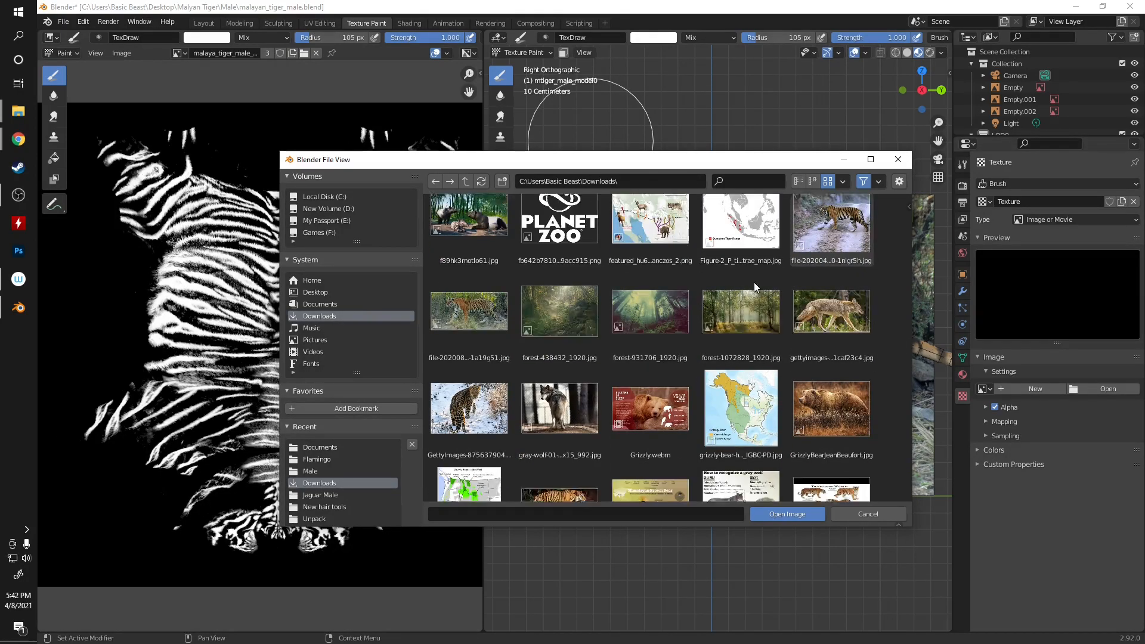
{"action": "scroll", "coordinate": [805, 285], "scroll_direction": "down", "scroll_amount": 8}
{"action": "scroll", "coordinate": [471, 283], "scroll_direction": "up", "scroll_amount": 9}
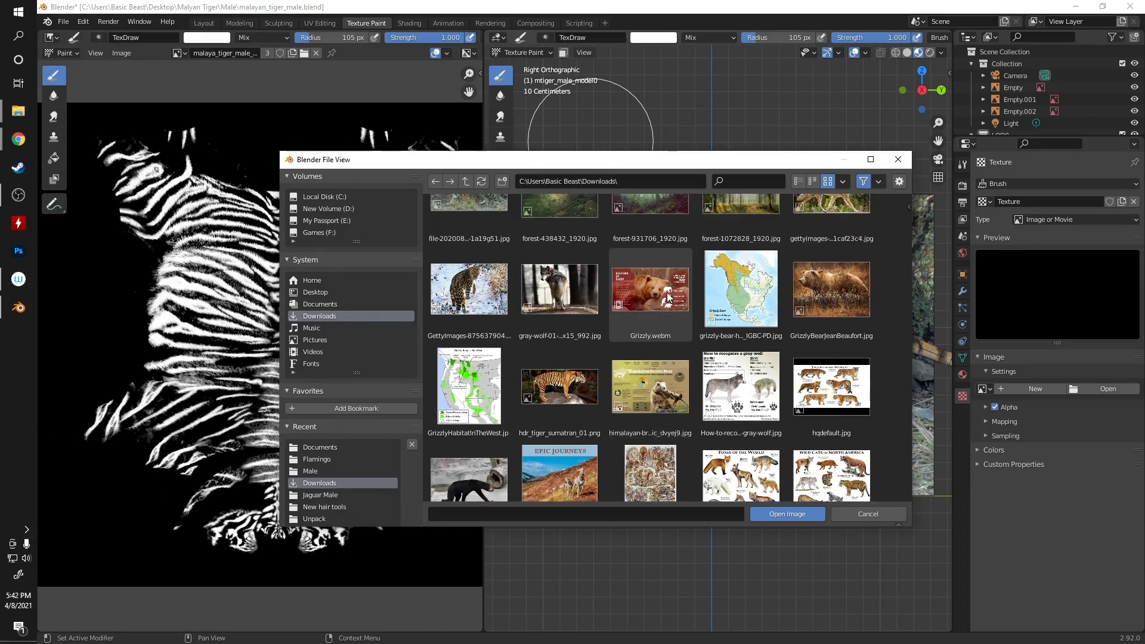
{"action": "left_click", "coordinate": [465, 285]}
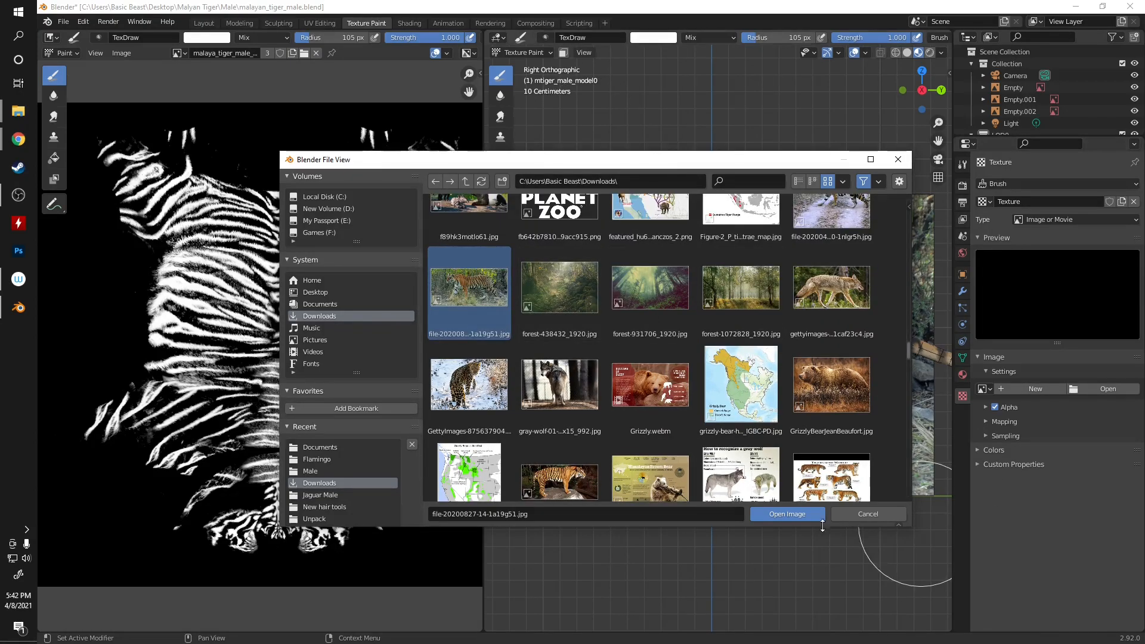
{"action": "left_click", "coordinate": [788, 514]}
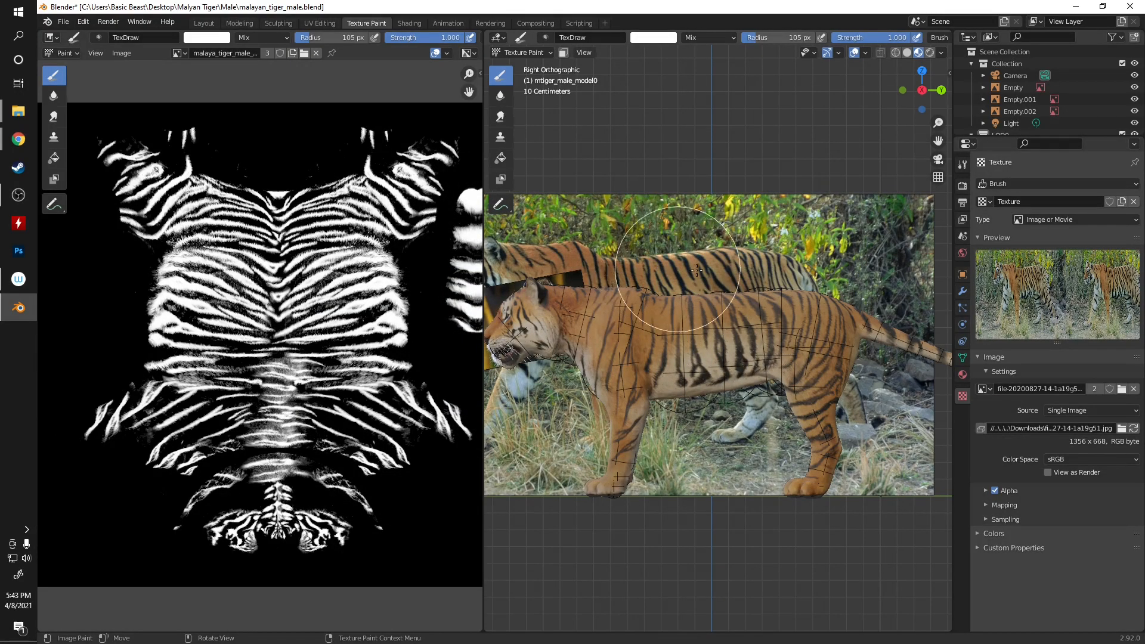
- Switch to Object Mode and delete the three tiger reference image empties around the model
{"action": "middle_click_drag", "start_coordinate": [670, 175], "coordinate": [686, 236]}
{"action": "left_click", "coordinate": [520, 53]}
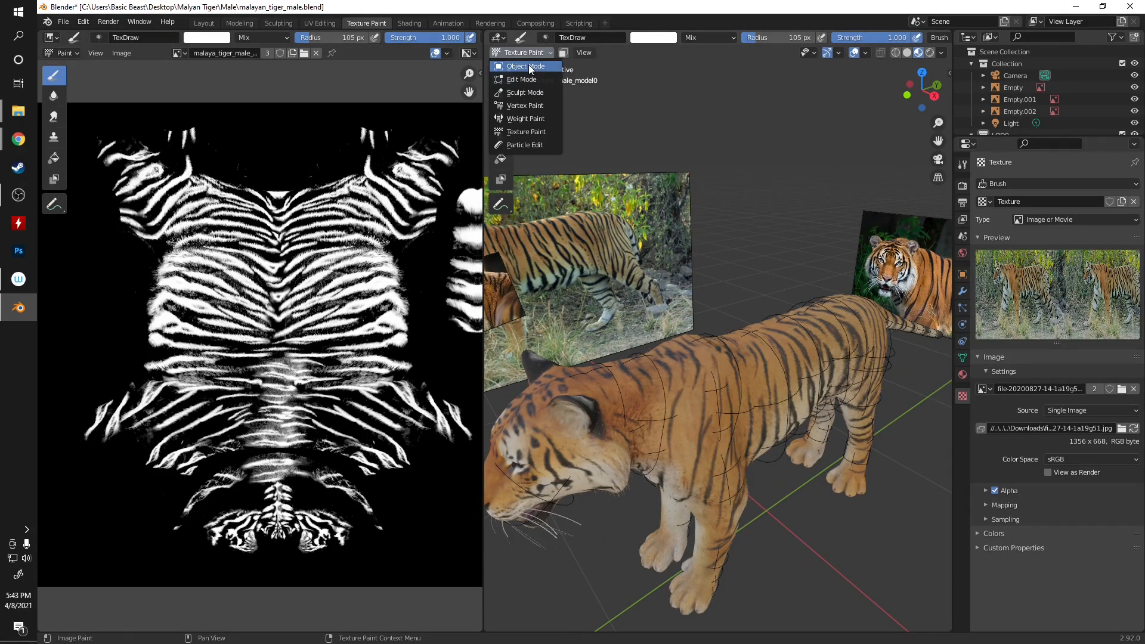
{"action": "left_click", "coordinate": [528, 64]}
{"action": "left_click", "coordinate": [668, 229]}
{"action": "key", "text": "Delete"}
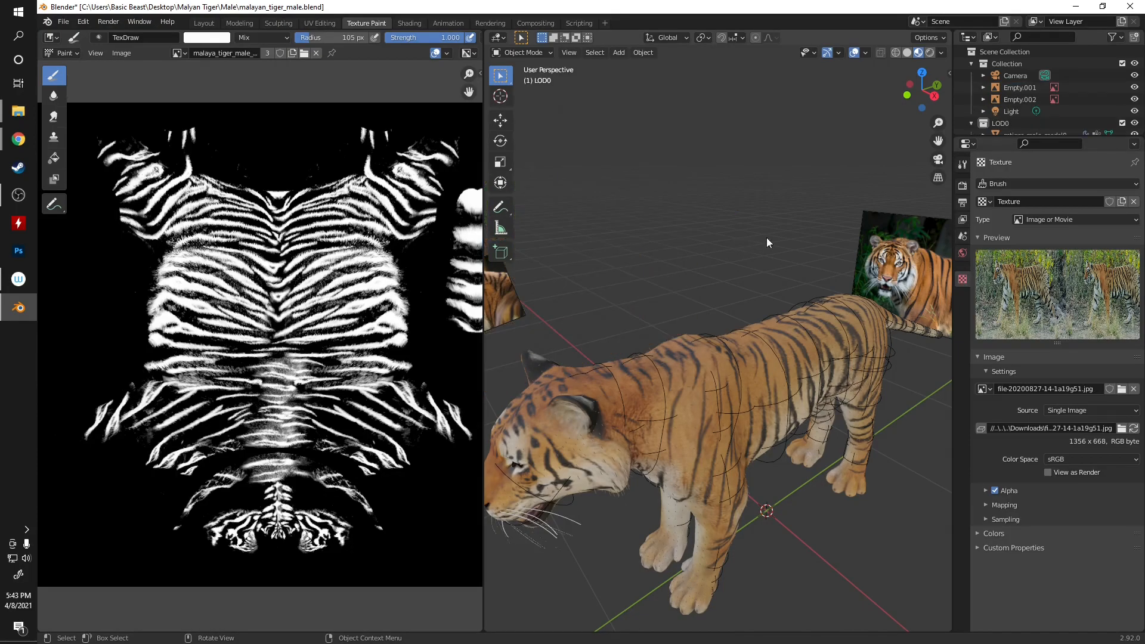
{"action": "left_click", "coordinate": [875, 243]}
{"action": "key", "text": "Delete"}
{"action": "middle_click_drag", "start_coordinate": [724, 260], "coordinate": [631, 258]}
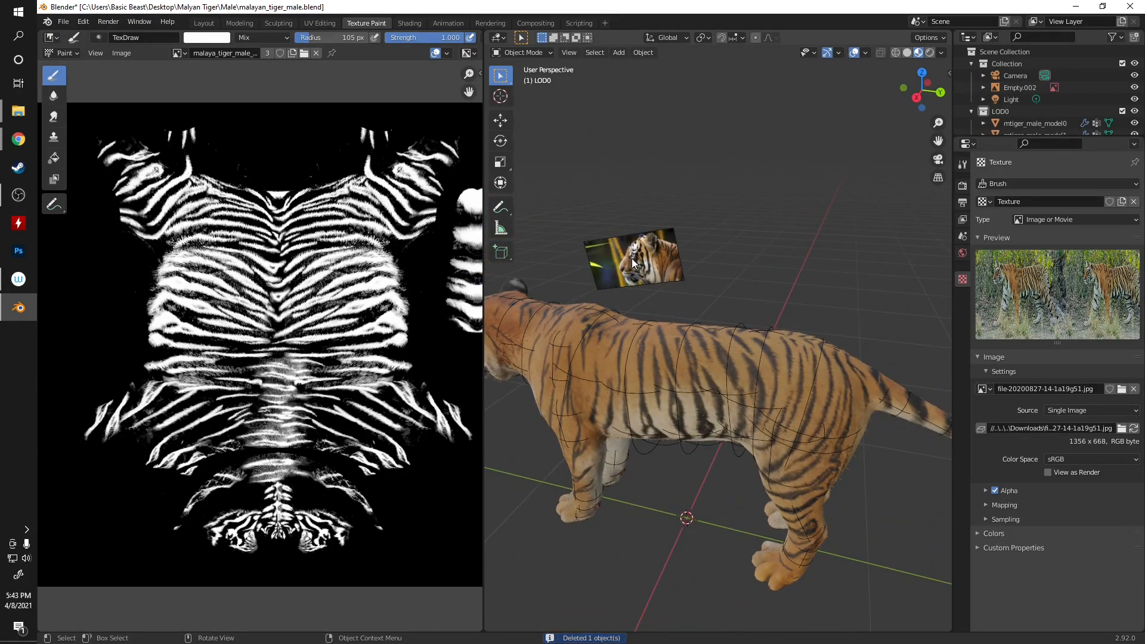
{"action": "left_click", "coordinate": [631, 259]}
{"action": "key", "text": "Delete"}
- Select mtiger_male_model0 in right orthographic view and return it to Texture Paint mode
{"action": "middle_click_drag", "start_coordinate": [600, 306], "coordinate": [643, 295]}
{"action": "key", "text": "KP_3"}
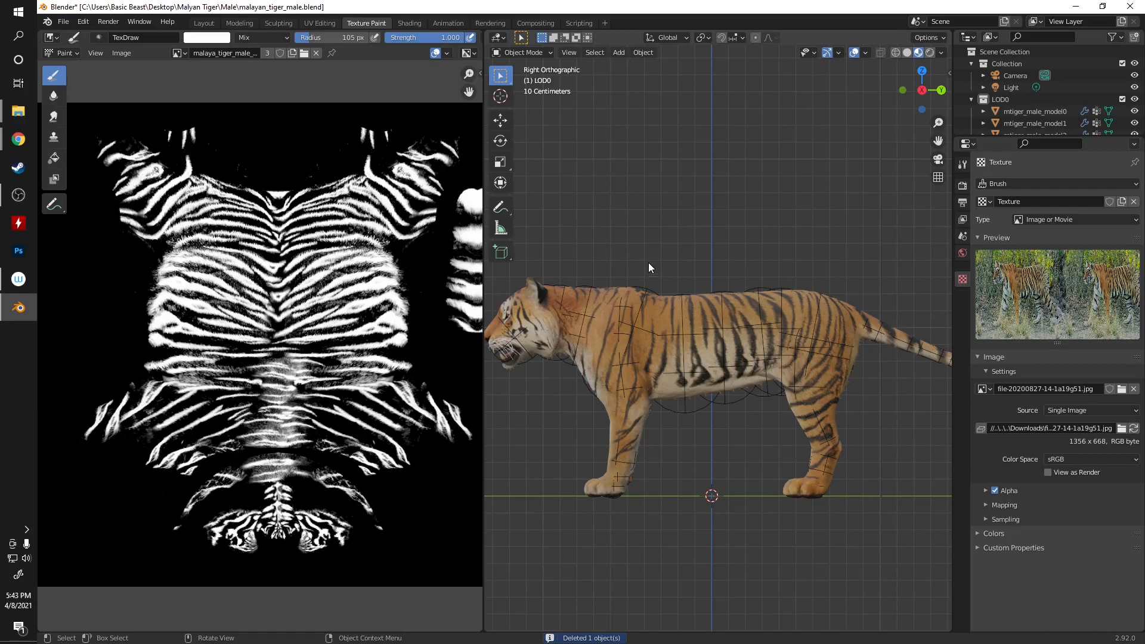
{"action": "left_click", "coordinate": [692, 309]}
{"action": "left_click", "coordinate": [530, 52]}
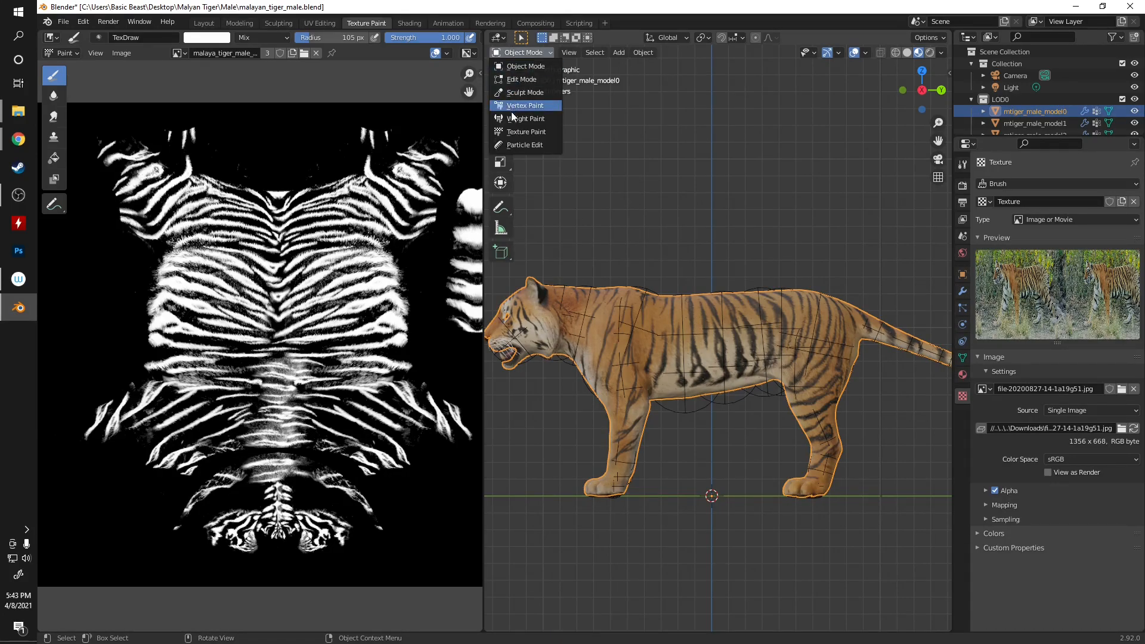
{"action": "left_click", "coordinate": [526, 131]}
{"action": "scroll", "coordinate": [628, 207], "scroll_direction": "up", "scroll_amount": 3}
{"action": "middle_click_drag", "start_coordinate": [627, 210], "coordinate": [752, 240], "text": "shift"}
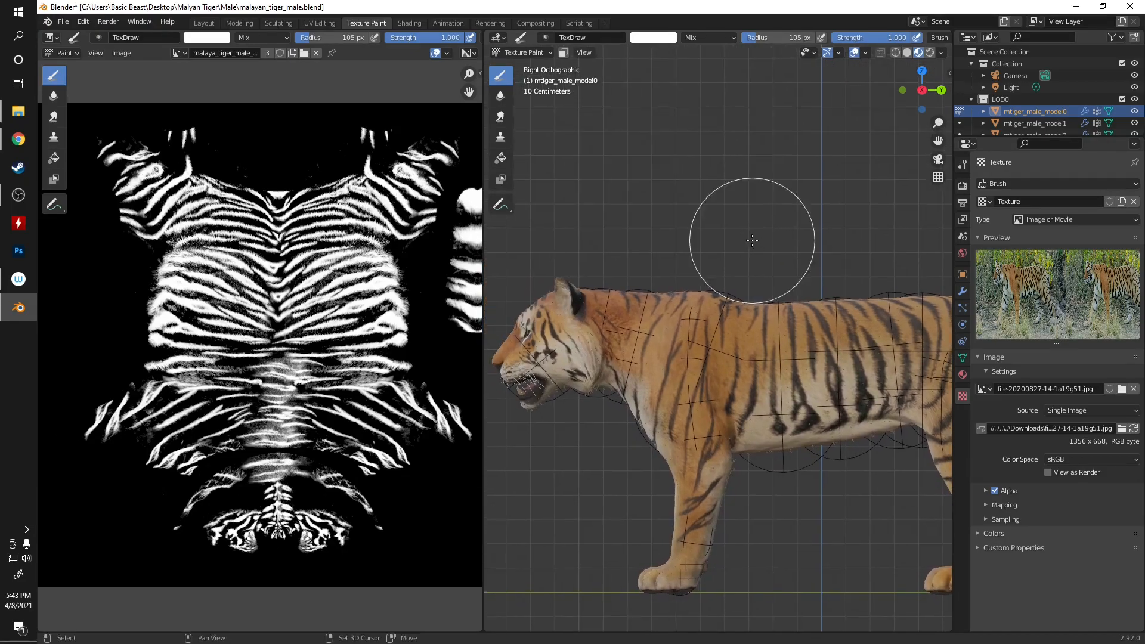
- Set the brush texture mapping to Stencil
{"action": "scroll", "coordinate": [766, 38], "scroll_direction": "down", "scroll_amount": 8}
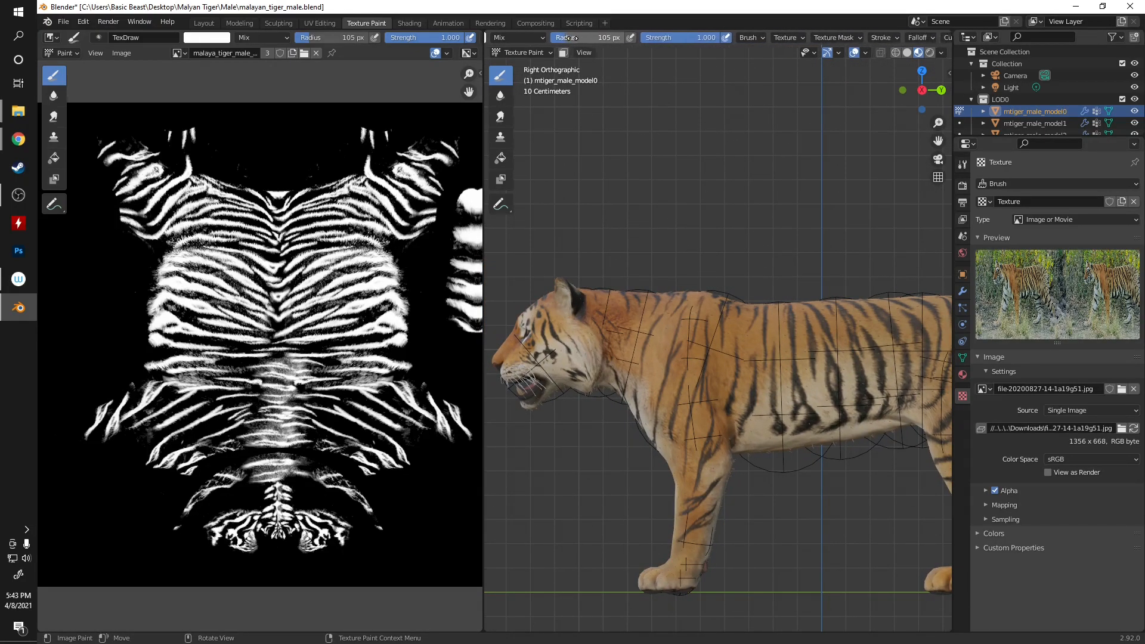
{"action": "scroll", "coordinate": [603, 40], "scroll_direction": "up", "scroll_amount": 2}
{"action": "scroll", "coordinate": [603, 37], "scroll_direction": "down", "scroll_amount": 2}
{"action": "left_click", "coordinate": [707, 38]}
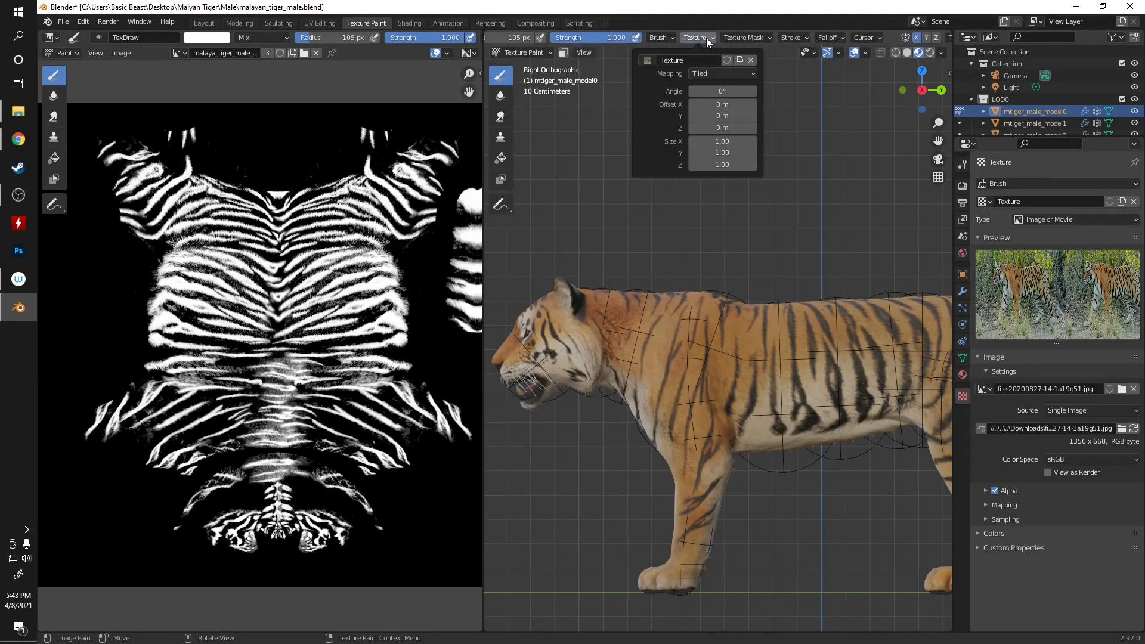
{"action": "left_click", "coordinate": [721, 73]}
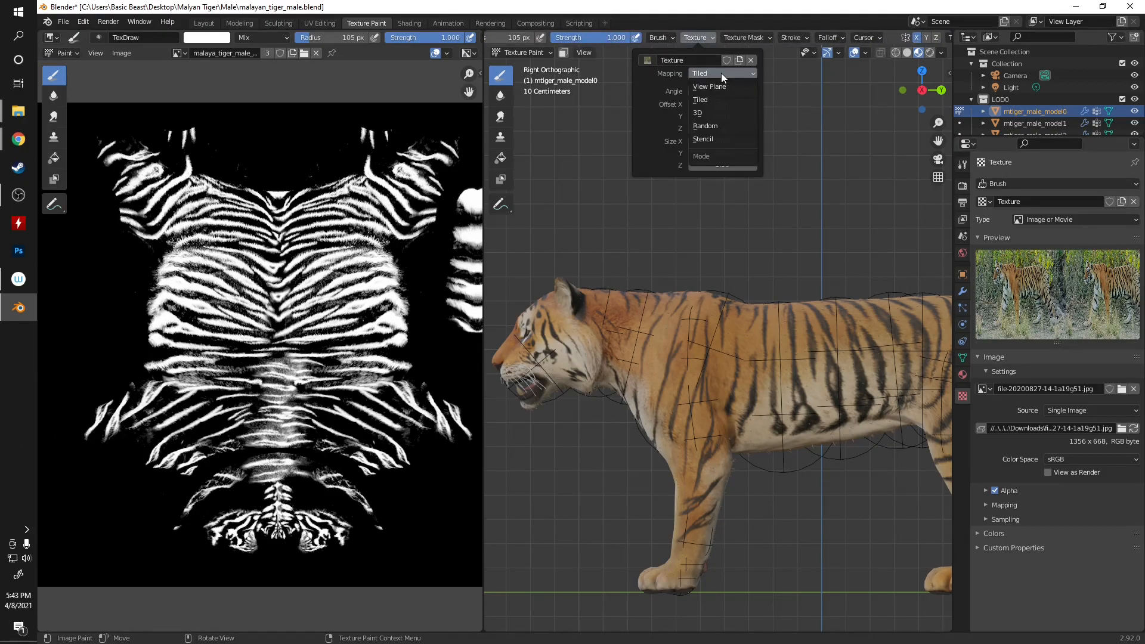
{"action": "left_click", "coordinate": [725, 139]}
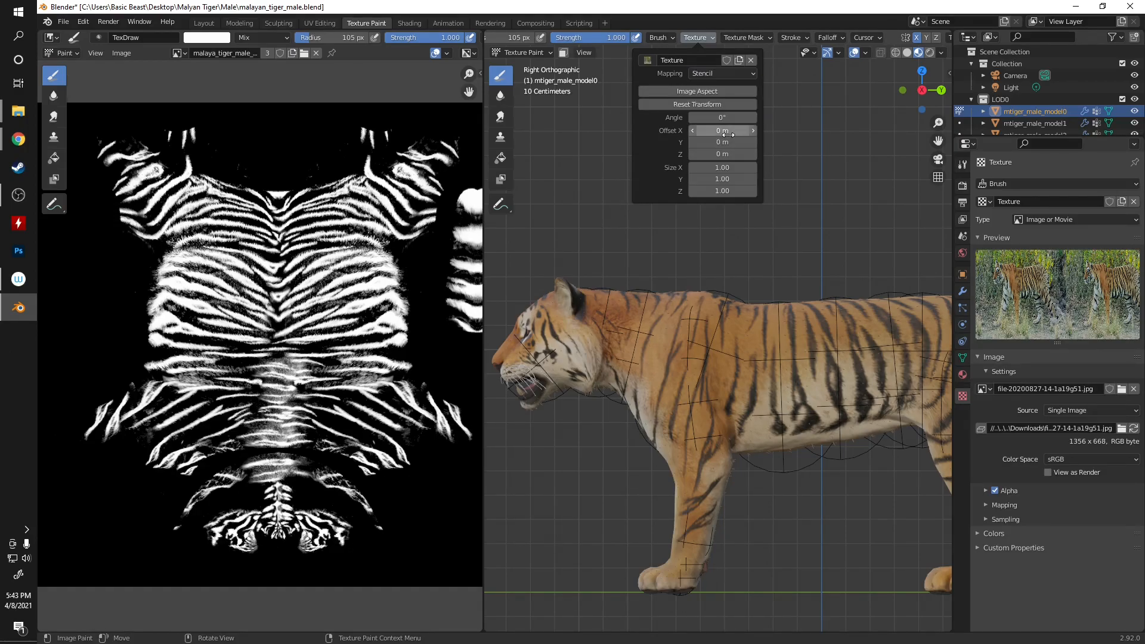
- Return to the right orthographic view and fit the stencil to the photo's image aspect
{"action": "middle_click_drag", "start_coordinate": [637, 357], "coordinate": [727, 250], "text": "shift"}
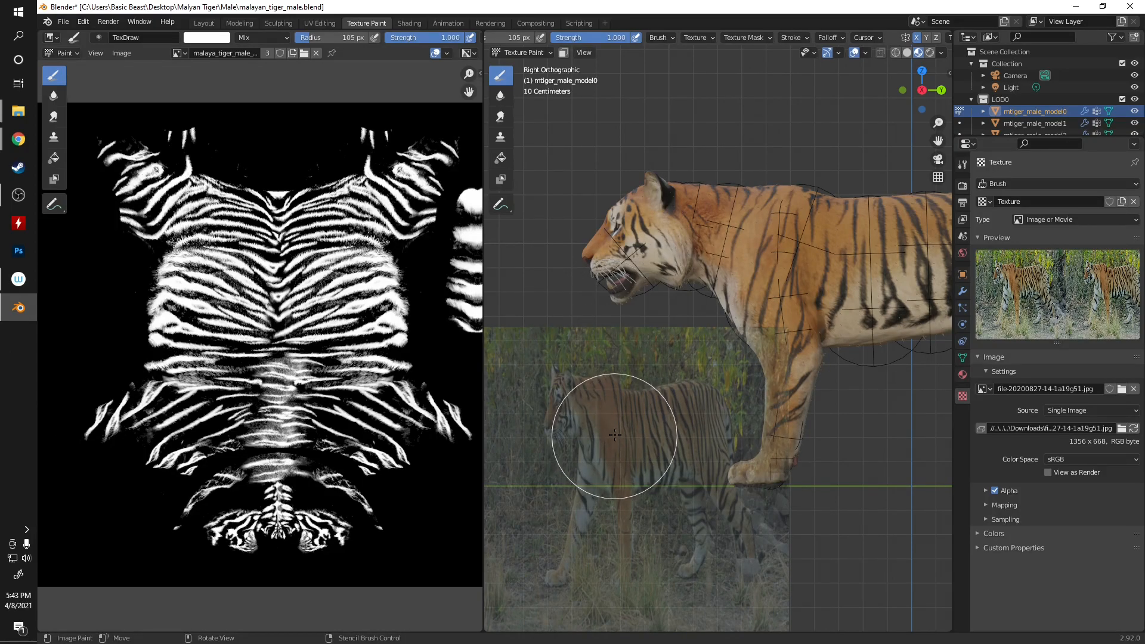
{"action": "middle_click_drag", "start_coordinate": [619, 417], "coordinate": [608, 428]}
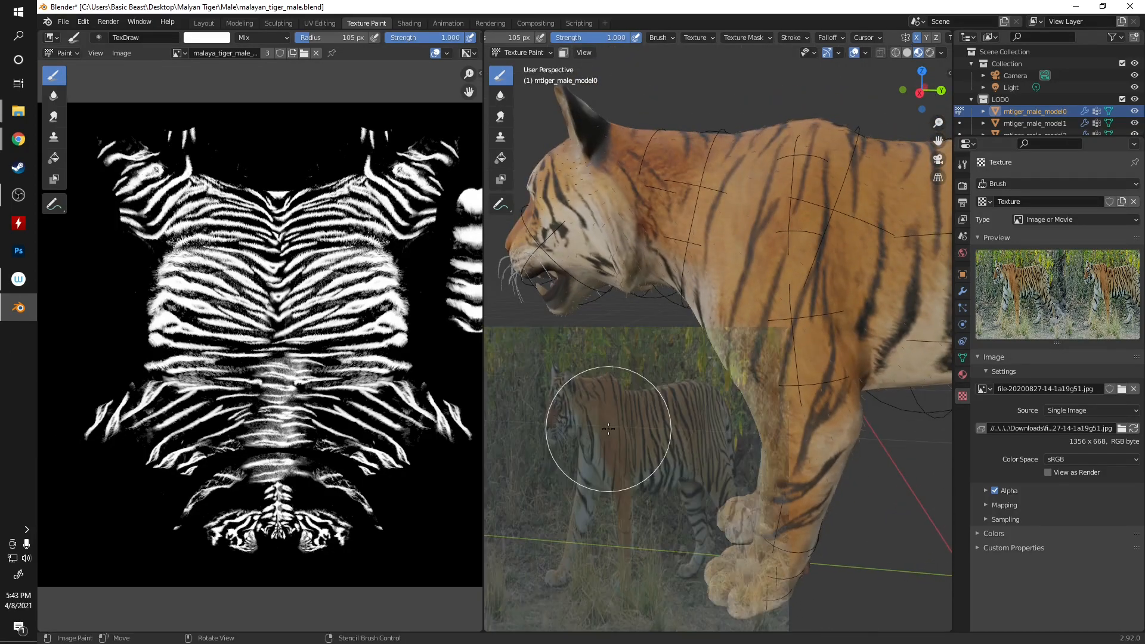
{"action": "key", "text": "KP_3"}
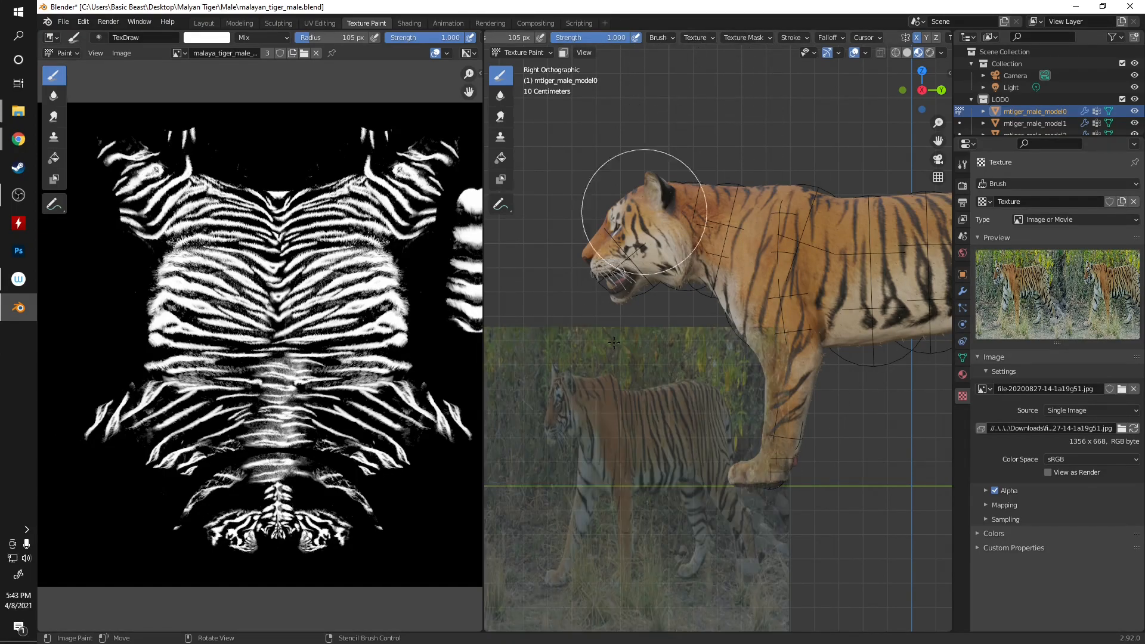
{"action": "left_click", "coordinate": [695, 40]}
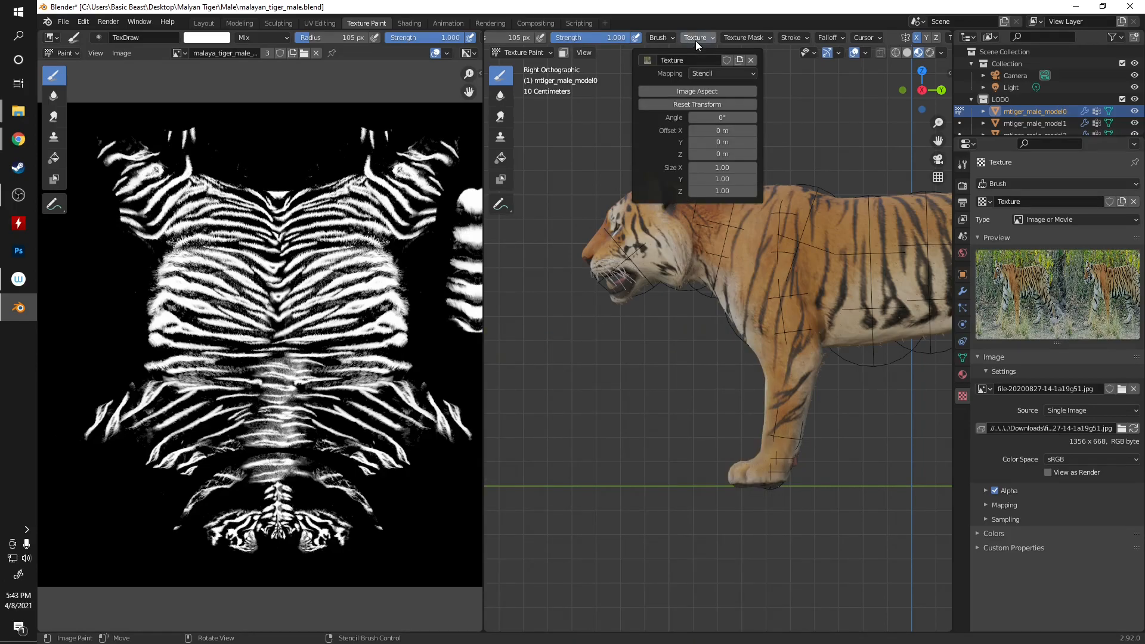
{"action": "left_click", "coordinate": [700, 89]}
- Move, enlarge and rotate the tiger photo stencil to overlay the model's shoulder and body in side view
{"action": "mouse_move", "coordinate": [615, 469]}
{"action": "middle_mouse_down", "text": "shift"}
{"action": "mouse_move", "coordinate": [601, 459]}
{"action": "mouse_move", "coordinate": [593, 473]}
{"action": "middle_mouse_up", "text": "shift"}
{"action": "scroll", "coordinate": [594, 473], "scroll_direction": "up", "scroll_amount": 1}
{"action": "right_click_drag", "start_coordinate": [596, 447], "coordinate": [644, 299]}
{"action": "right_click_drag", "start_coordinate": [649, 255], "coordinate": [690, 306], "text": "shift"}
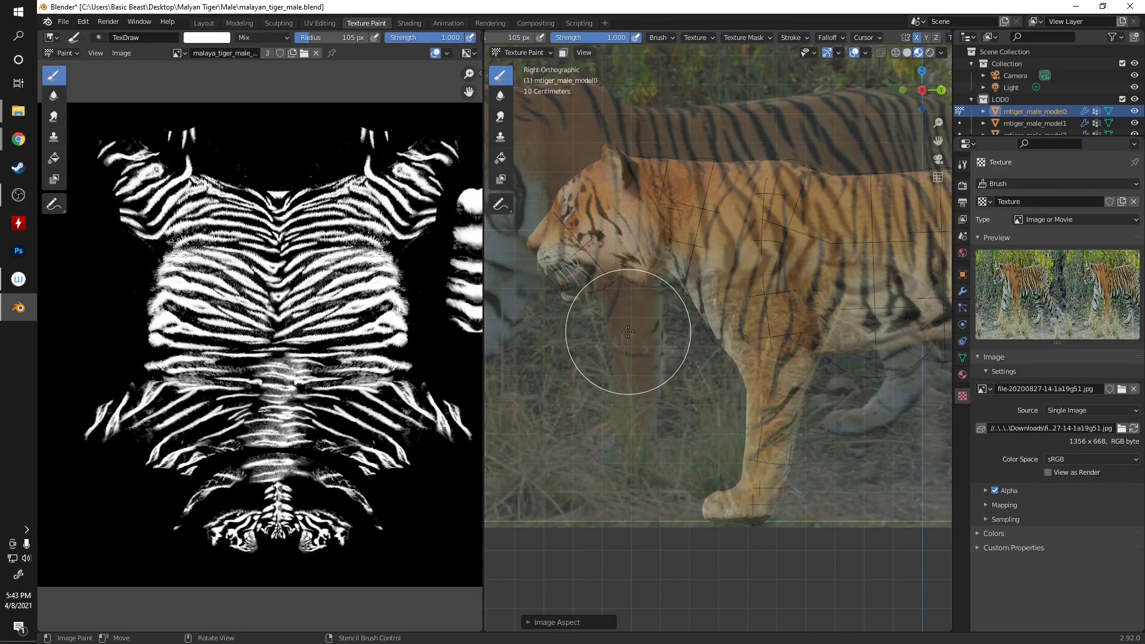
{"action": "right_click_drag", "start_coordinate": [645, 335], "coordinate": [666, 374], "text": "shift"}
{"action": "right_click_drag", "start_coordinate": [621, 330], "coordinate": [675, 401]}
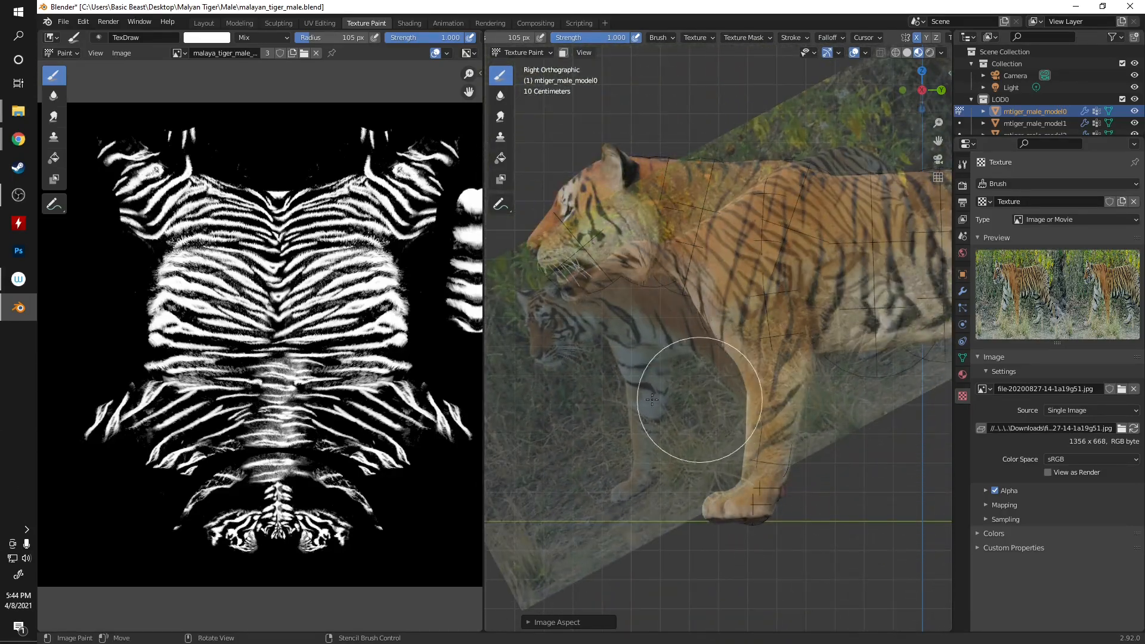
- Reset the brush texture stencil's rotation angle to 0
{"action": "left_click", "coordinate": [707, 38]}
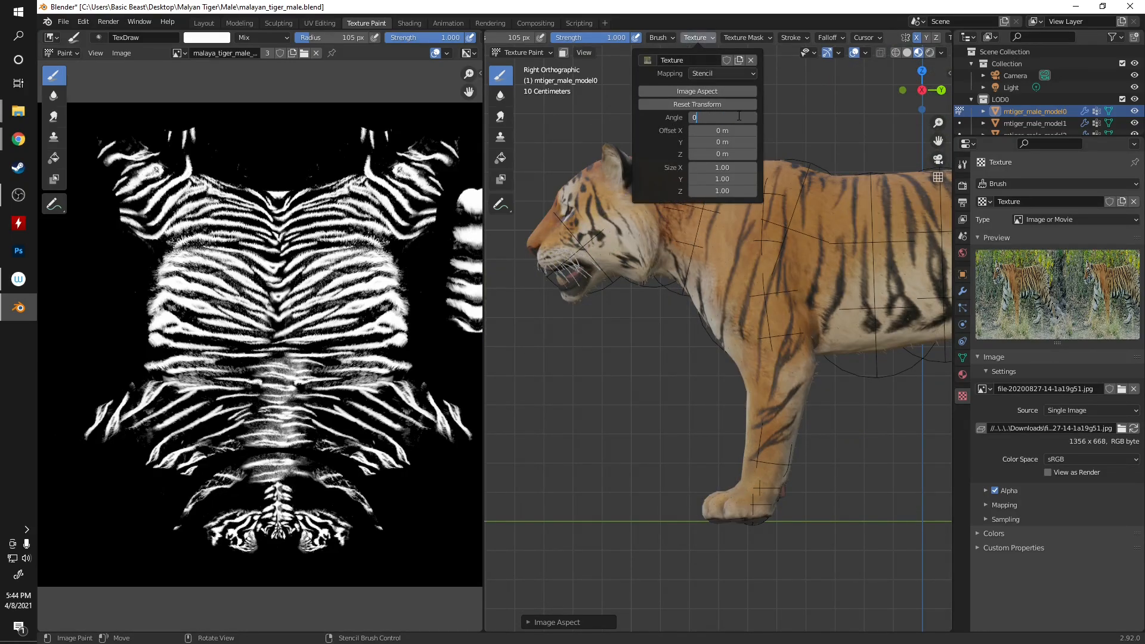
{"action": "scroll", "coordinate": [665, 336], "scroll_direction": "down", "scroll_amount": 3}
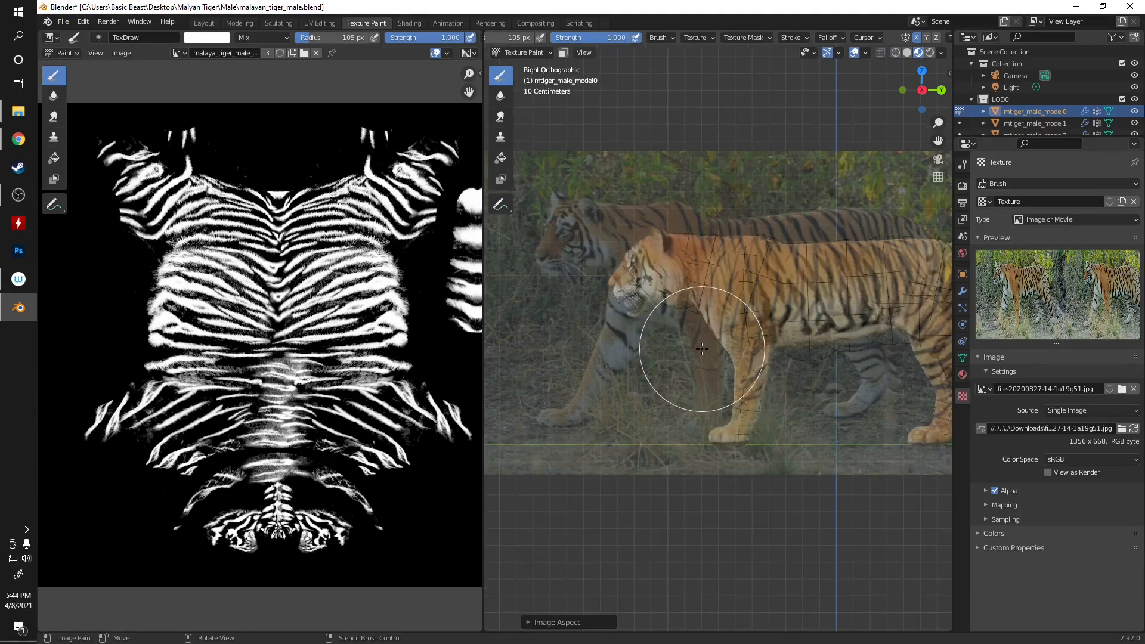
{"action": "middle_click_drag", "start_coordinate": [775, 321], "coordinate": [735, 357], "text": "shift"}
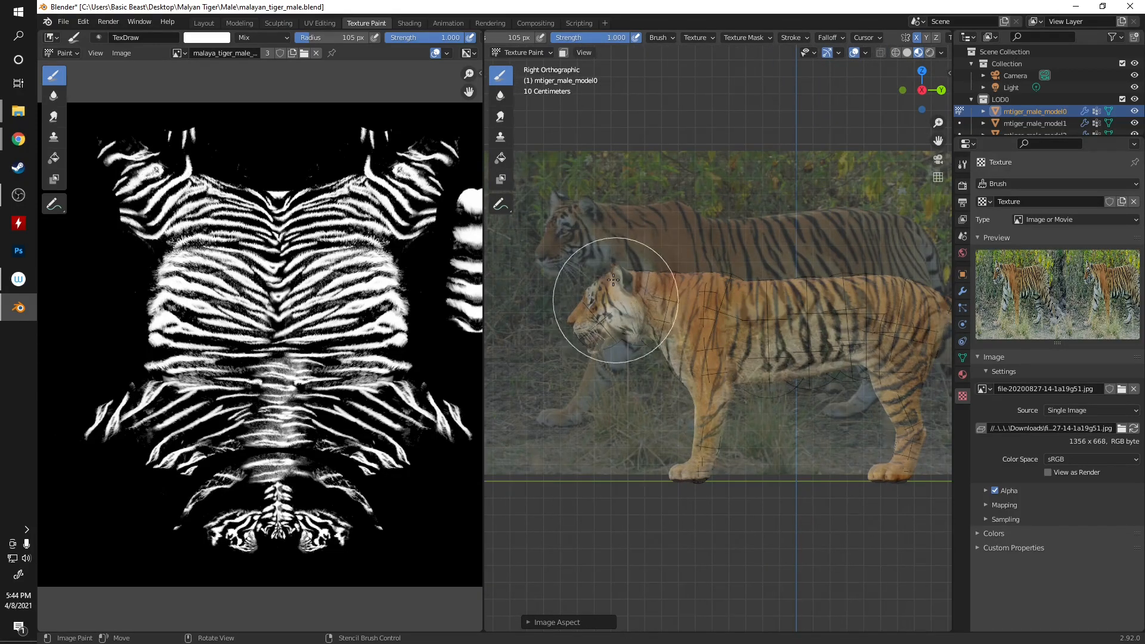
- Move and scale the stencil photo so its tiger overlays the model's body in side view
{"action": "mouse_move", "coordinate": [698, 243]}
{"action": "right_mouse_down"}
{"action": "mouse_move", "coordinate": [678, 204]}
{"action": "mouse_move", "coordinate": [600, 230]}
{"action": "mouse_move", "coordinate": [770, 232]}
{"action": "mouse_move", "coordinate": [738, 197]}
{"action": "mouse_move", "coordinate": [728, 294]}
{"action": "mouse_move", "coordinate": [748, 314]}
{"action": "right_mouse_up"}
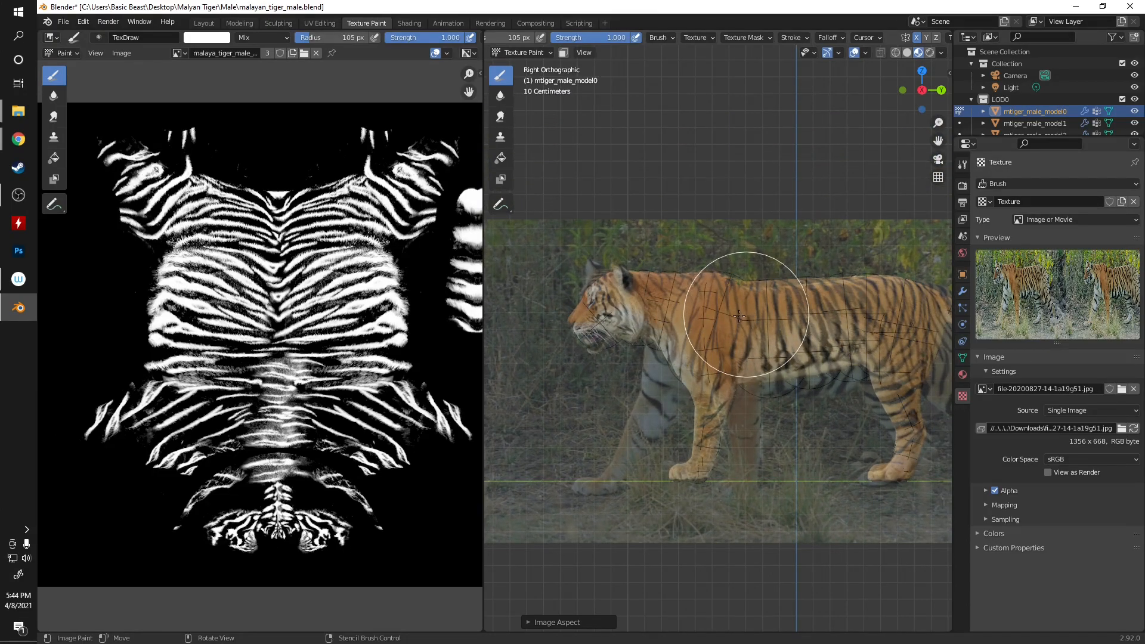
{"action": "middle_click_drag", "start_coordinate": [690, 365], "coordinate": [640, 335], "text": "shift"}
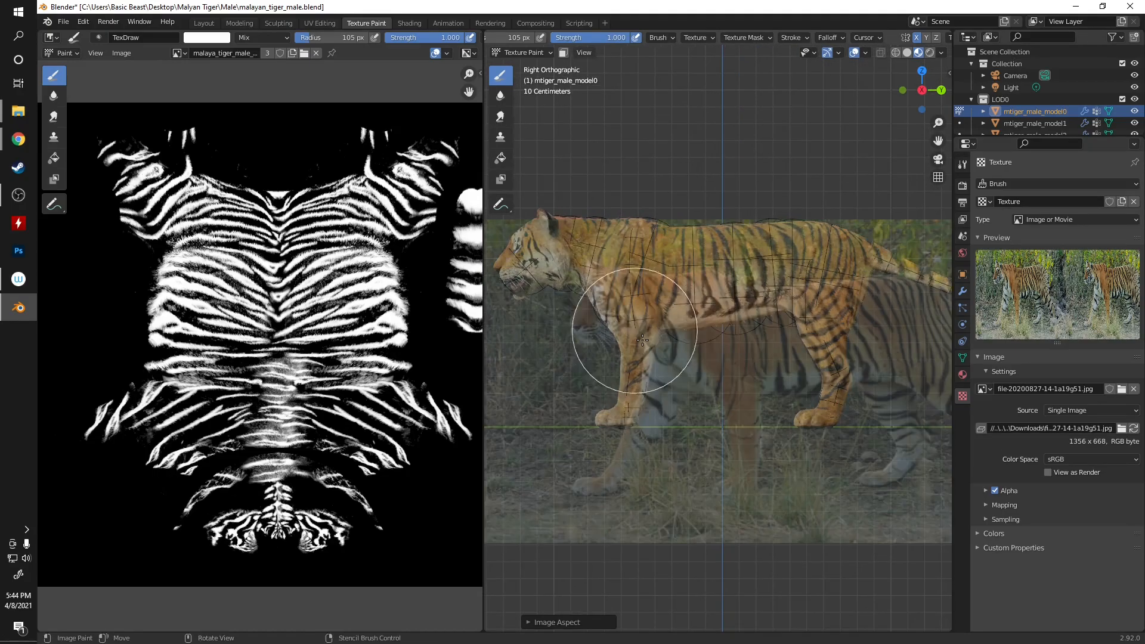
{"action": "right_click_drag", "start_coordinate": [734, 396], "coordinate": [609, 301]}
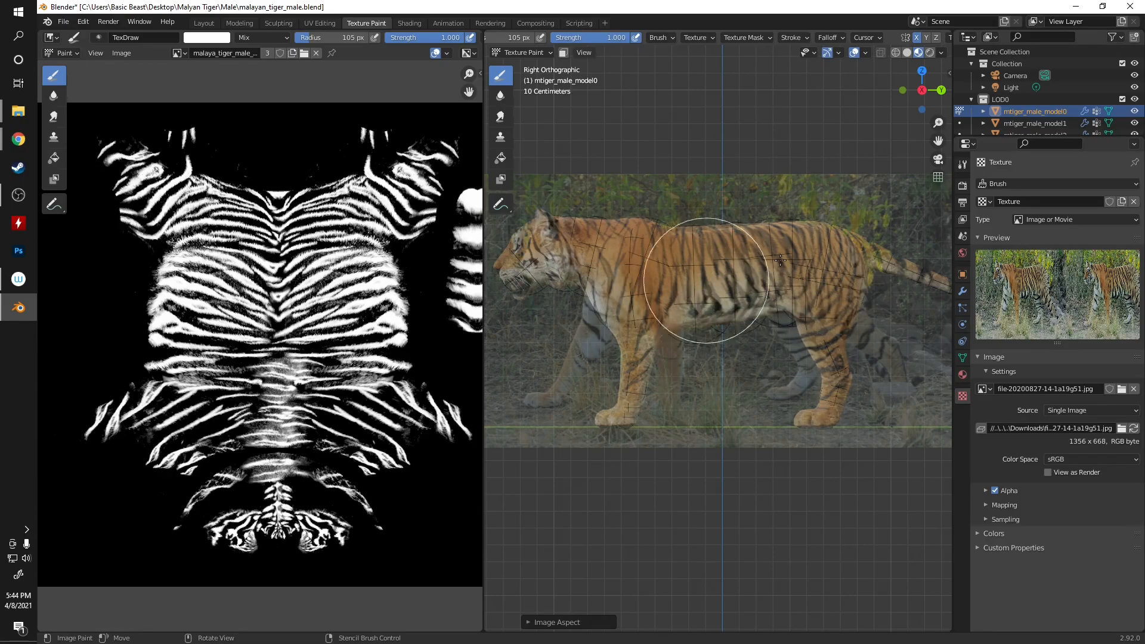
{"action": "right_click_drag", "start_coordinate": [727, 319], "coordinate": [736, 322]}
{"action": "right_click_drag", "start_coordinate": [784, 378], "coordinate": [798, 374], "text": "shift"}
{"action": "right_click_drag", "start_coordinate": [637, 292], "coordinate": [639, 298]}
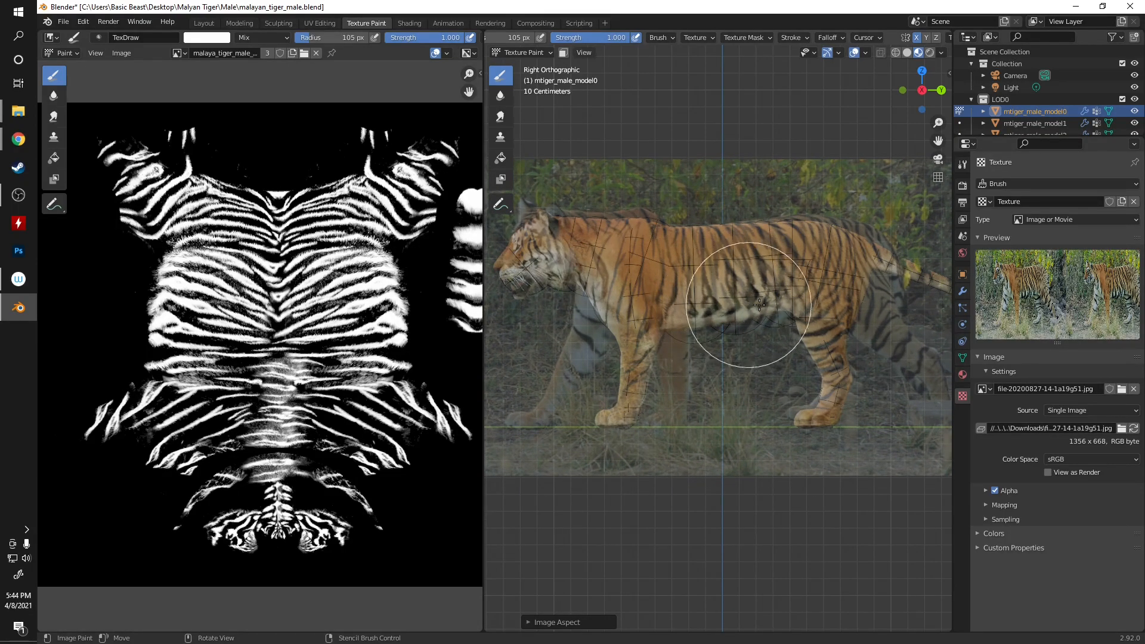
{"action": "right_click_drag", "start_coordinate": [799, 312], "coordinate": [790, 312], "text": "shift"}
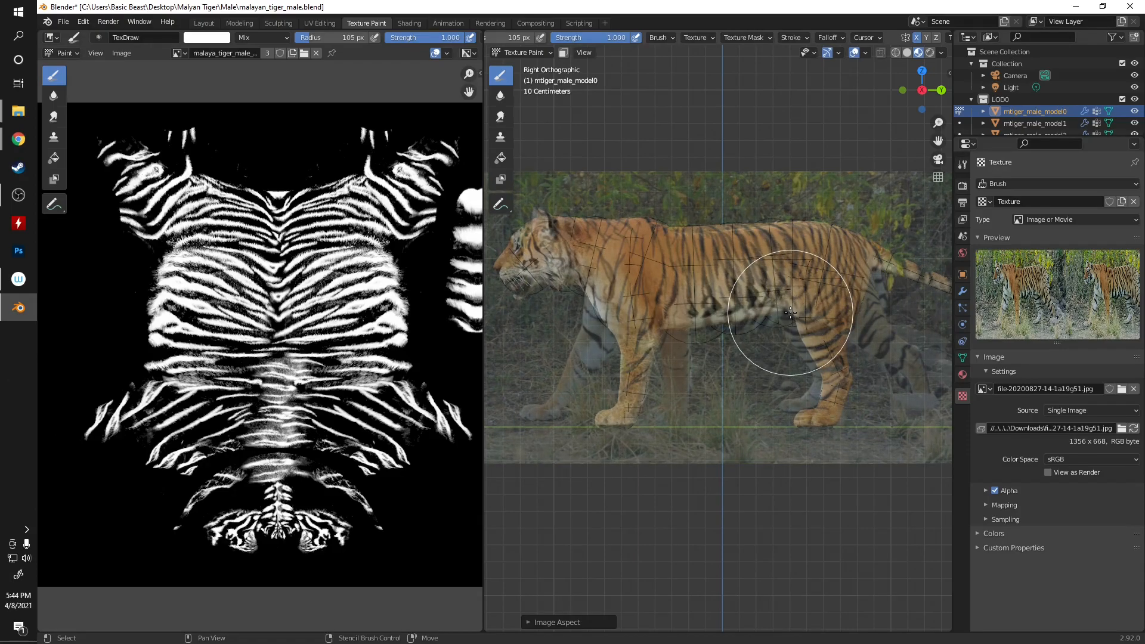
- Shift the stencil photo off the model and back over it, fine-tuning its scale and placement against the torso and hindquarters
{"action": "right_click_drag", "start_coordinate": [643, 275], "coordinate": [591, 162]}
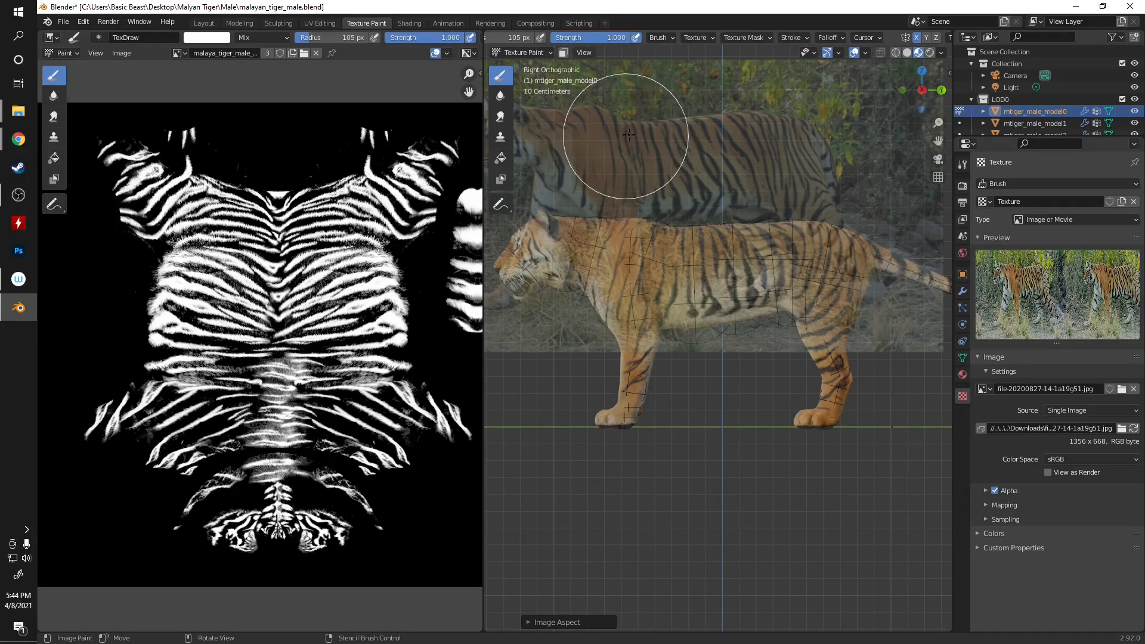
{"action": "right_click_drag", "start_coordinate": [682, 201], "coordinate": [718, 316]}
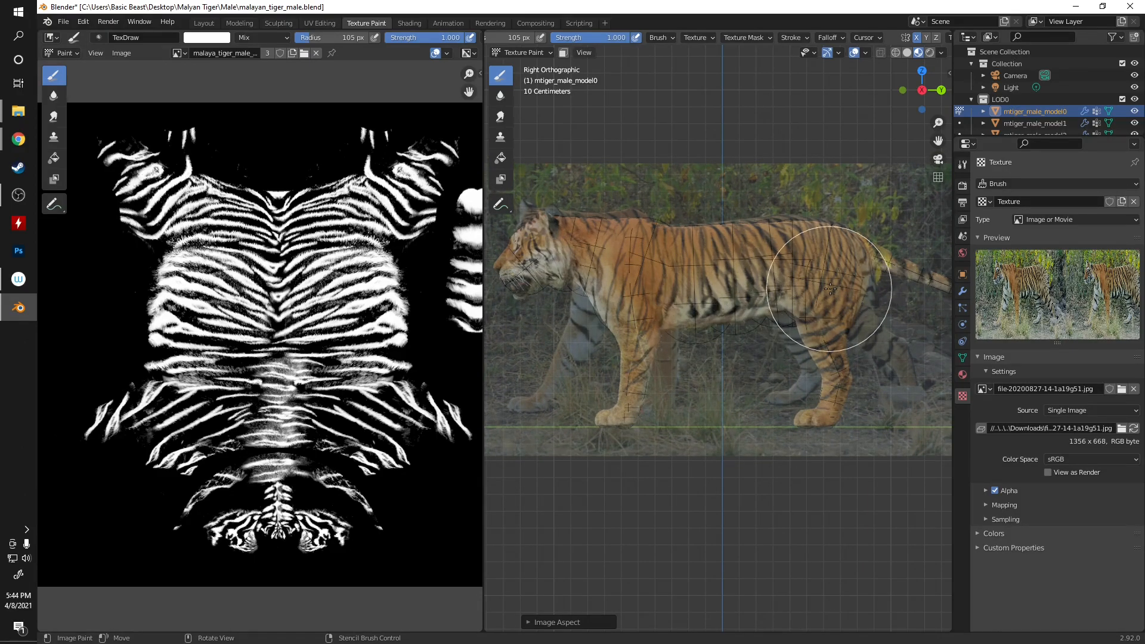
{"action": "right_click_drag", "start_coordinate": [804, 280], "coordinate": [808, 281]}
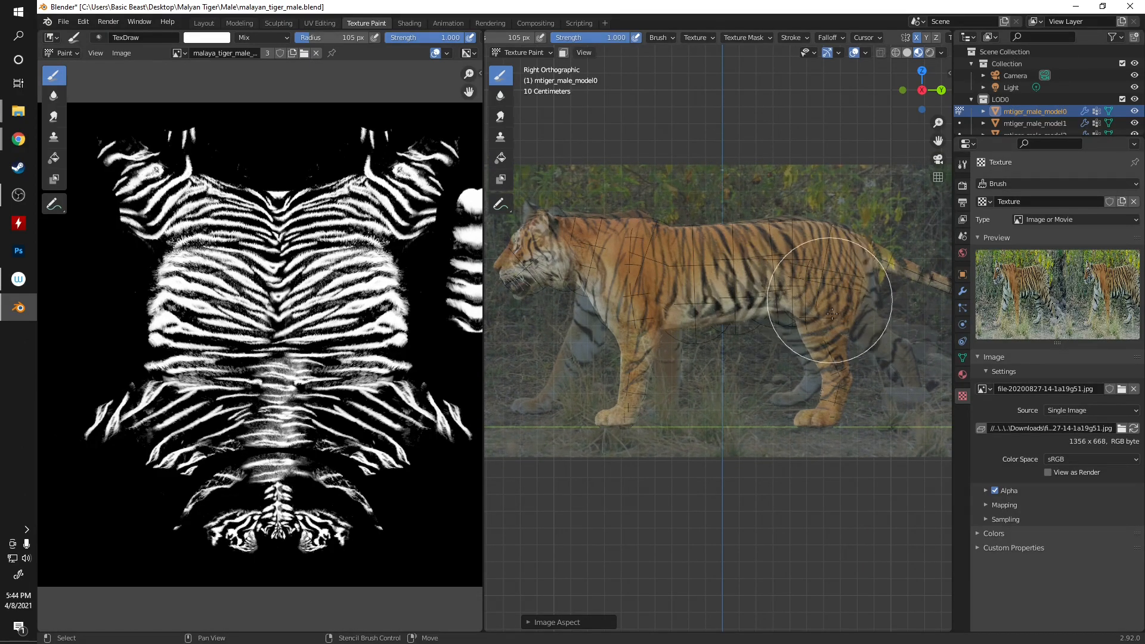
{"action": "right_click_drag", "start_coordinate": [831, 321], "coordinate": [841, 322], "text": "shift"}
{"action": "right_click_drag", "start_coordinate": [669, 252], "coordinate": [686, 262]}
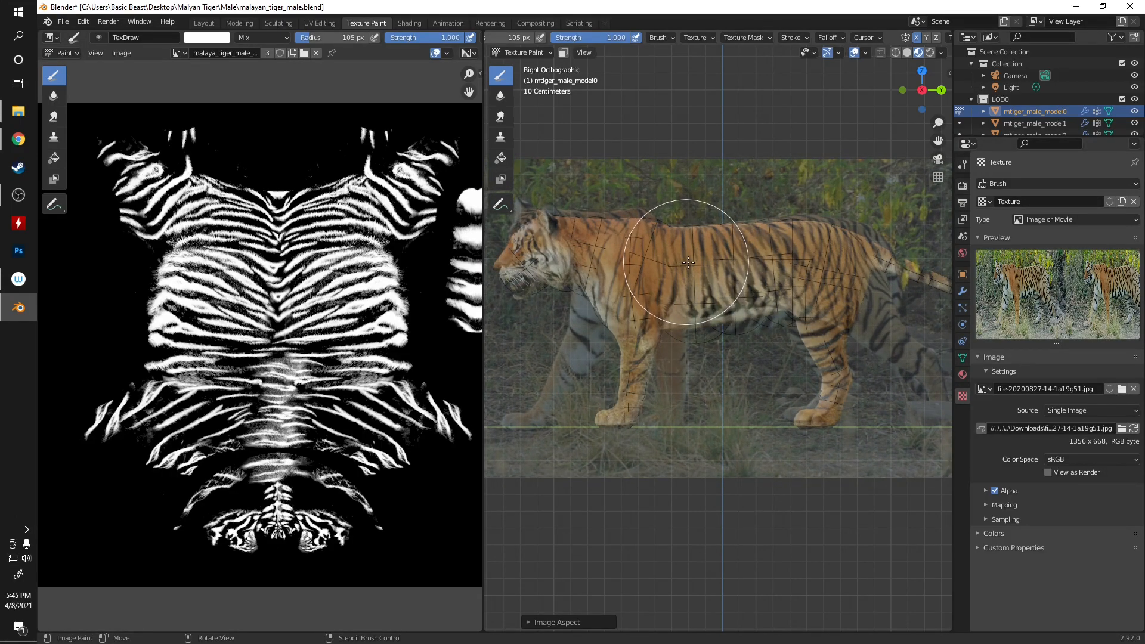
- Tilt the stencil photo slightly clockwise and refine its size and position to follow the model's back and belly lines
{"action": "mouse_move", "coordinate": [869, 374]}
{"action": "right_mouse_down", "text": "ctrl"}
{"action": "mouse_move", "coordinate": [859, 379]}
{"action": "mouse_move", "coordinate": [872, 382]}
{"action": "mouse_move", "coordinate": [854, 371]}
{"action": "mouse_move", "coordinate": [865, 377]}
{"action": "right_mouse_up", "text": "ctrl"}
{"action": "right_click_drag", "start_coordinate": [763, 287], "coordinate": [754, 295]}
{"action": "right_click_drag", "start_coordinate": [839, 317], "coordinate": [831, 311], "text": "shift"}
{"action": "right_click_drag", "start_coordinate": [737, 279], "coordinate": [735, 276]}
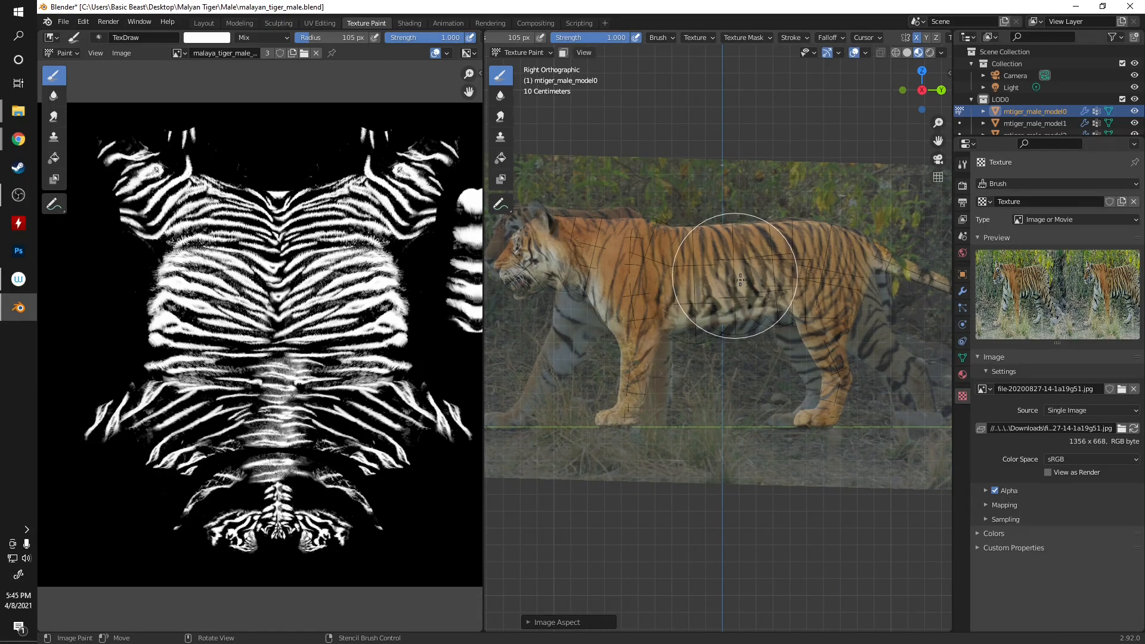
{"action": "right_click_drag", "start_coordinate": [845, 333], "coordinate": [842, 330], "text": "shift"}
{"action": "right_click_drag", "start_coordinate": [757, 277], "coordinate": [756, 276]}
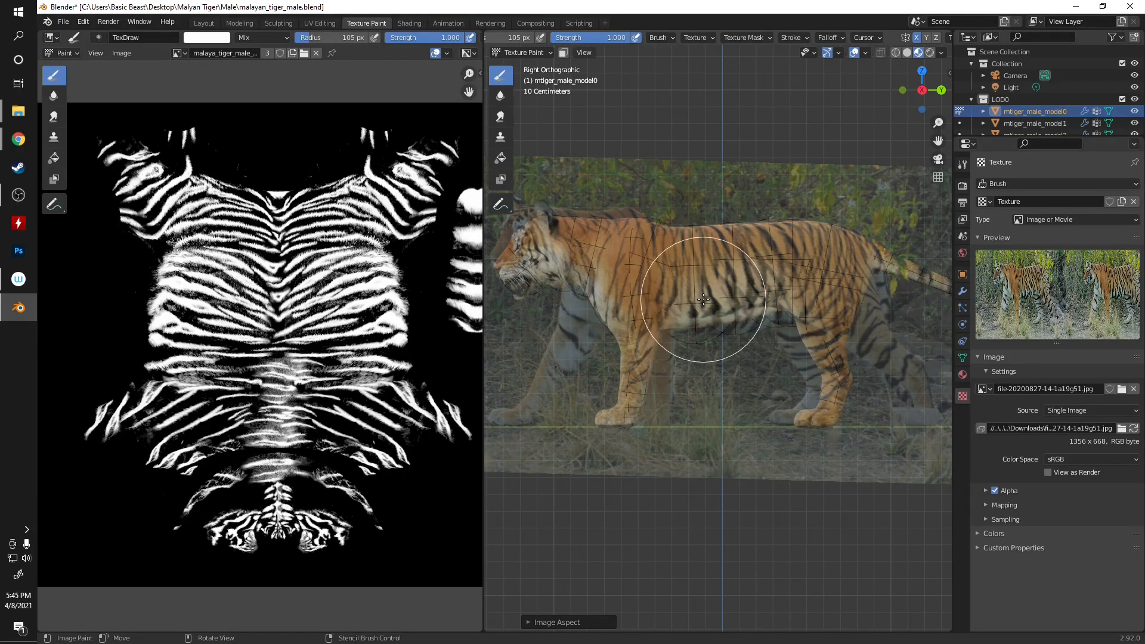
- Reduce the brush radius to 54 px and paint the photo's stripes onto the tiger's flank
{"action": "key", "text": "bracketleft"}
{"action": "key", "text": "bracketleft"}
{"action": "key", "text": "bracketleft"}
{"action": "key", "text": "bracketleft"}
{"action": "key", "text": "bracketleft"}
{"action": "key", "text": "bracketleft"}
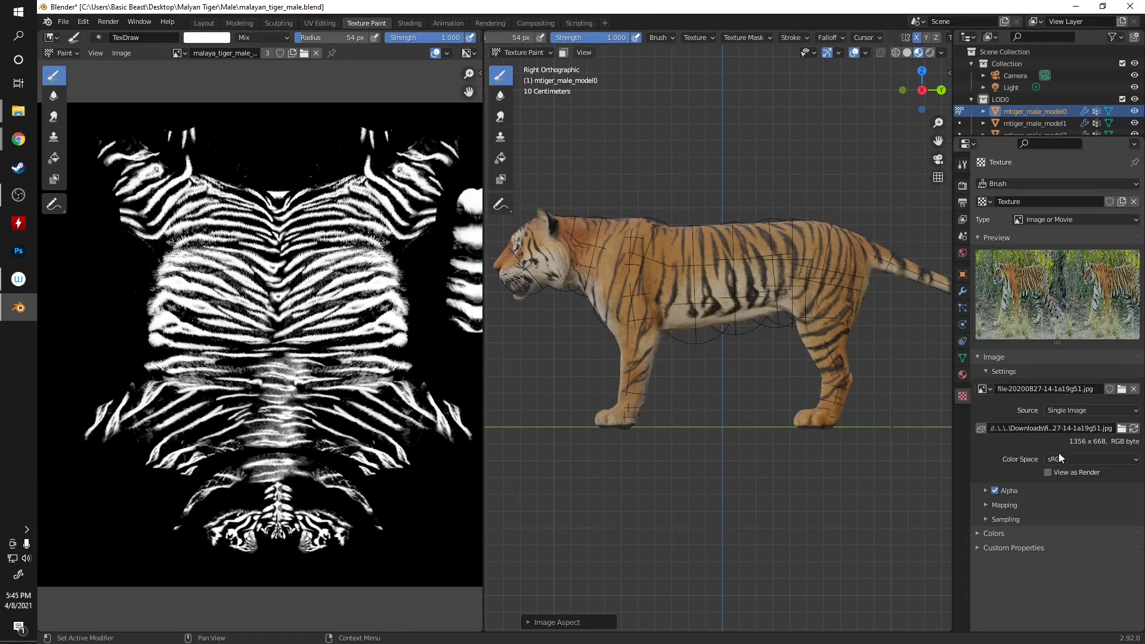
{"action": "left_click_drag", "start_coordinate": [664, 249], "coordinate": [790, 245]}
{"action": "mouse_move", "coordinate": [722, 234]}
{"action": "left_mouse_down"}
{"action": "mouse_move", "coordinate": [798, 217]}
{"action": "mouse_move", "coordinate": [652, 243]}
{"action": "mouse_move", "coordinate": [685, 218]}
{"action": "mouse_move", "coordinate": [819, 223]}
{"action": "mouse_move", "coordinate": [660, 248]}
{"action": "mouse_move", "coordinate": [746, 245]}
{"action": "mouse_move", "coordinate": [796, 278]}
{"action": "mouse_move", "coordinate": [667, 262]}
{"action": "mouse_move", "coordinate": [806, 271]}
{"action": "left_mouse_up"}
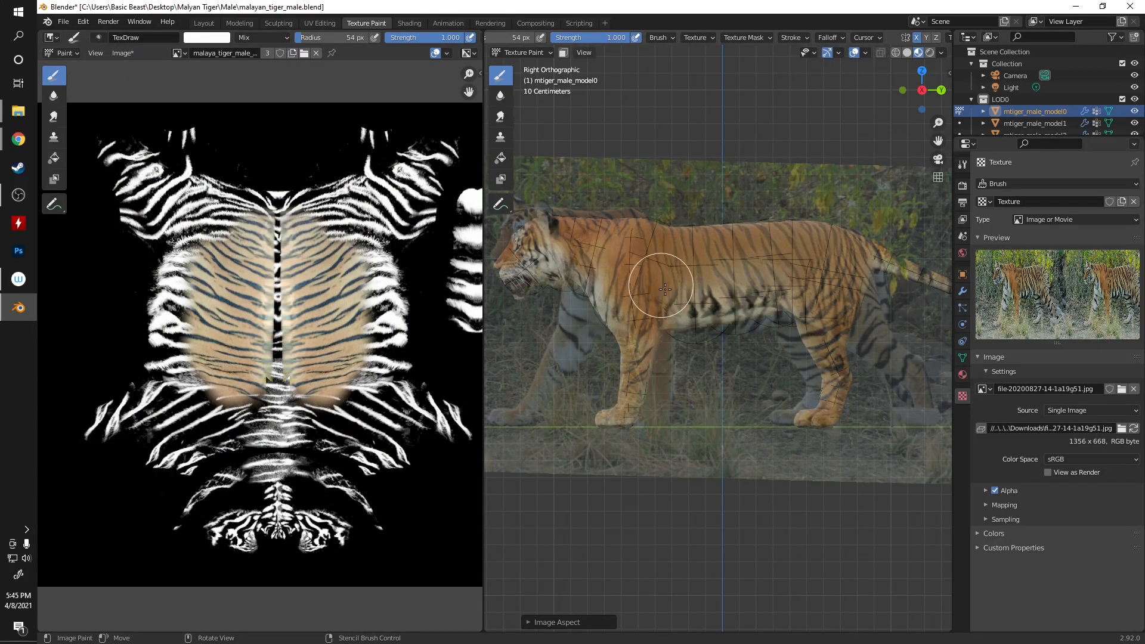
- Paint the photo's fur along the tiger's belly, shoulder and upper front leg
{"action": "mouse_move", "coordinate": [774, 294]}
{"action": "left_mouse_down"}
{"action": "mouse_move", "coordinate": [670, 286]}
{"action": "mouse_move", "coordinate": [670, 302]}
{"action": "mouse_move", "coordinate": [770, 307]}
{"action": "mouse_move", "coordinate": [675, 288]}
{"action": "mouse_move", "coordinate": [725, 278]}
{"action": "mouse_move", "coordinate": [645, 258]}
{"action": "mouse_move", "coordinate": [788, 243]}
{"action": "mouse_move", "coordinate": [813, 276]}
{"action": "mouse_move", "coordinate": [710, 295]}
{"action": "mouse_move", "coordinate": [664, 292]}
{"action": "mouse_move", "coordinate": [627, 241]}
{"action": "left_mouse_up"}
{"action": "mouse_move", "coordinate": [613, 292]}
{"action": "left_mouse_down"}
{"action": "mouse_move", "coordinate": [615, 322]}
{"action": "mouse_move", "coordinate": [611, 220]}
{"action": "mouse_move", "coordinate": [644, 284]}
{"action": "left_mouse_up"}
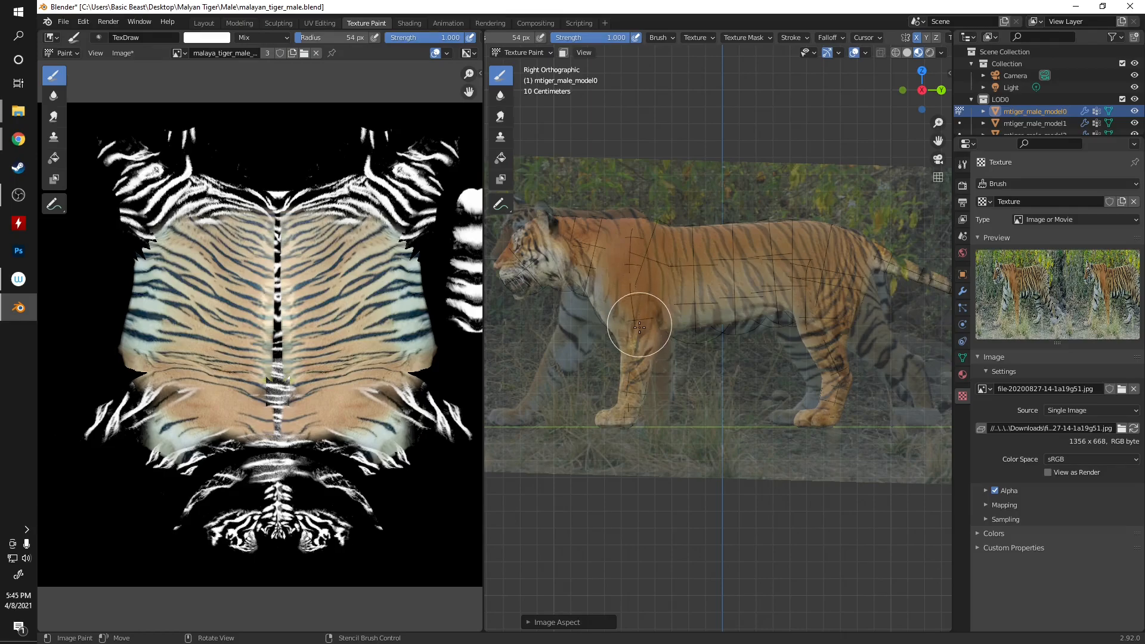
{"action": "left_click_drag", "start_coordinate": [639, 325], "coordinate": [630, 306]}
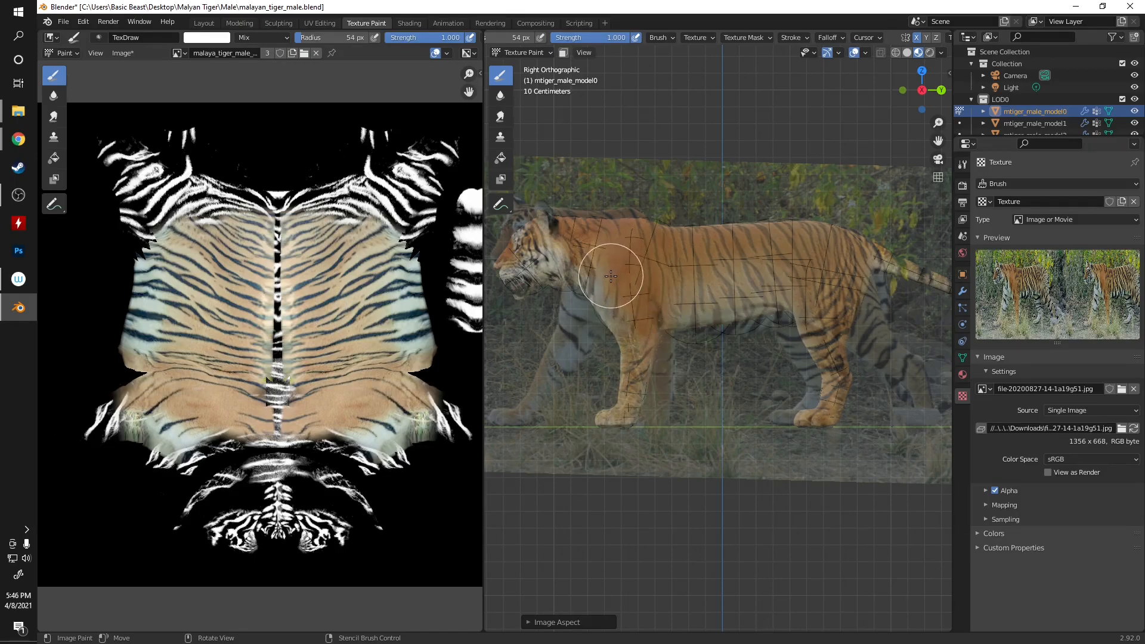
{"action": "left_click_drag", "start_coordinate": [620, 253], "coordinate": [626, 283]}
- Shift and rotate the stencil photo clockwise to line up with the front leg, and paint the leg and paw
{"action": "mouse_move", "coordinate": [610, 275]}
{"action": "right_mouse_down"}
{"action": "mouse_move", "coordinate": [570, 251]}
{"action": "mouse_move", "coordinate": [590, 246]}
{"action": "mouse_move", "coordinate": [591, 310]}
{"action": "mouse_move", "coordinate": [595, 267]}
{"action": "right_mouse_up"}
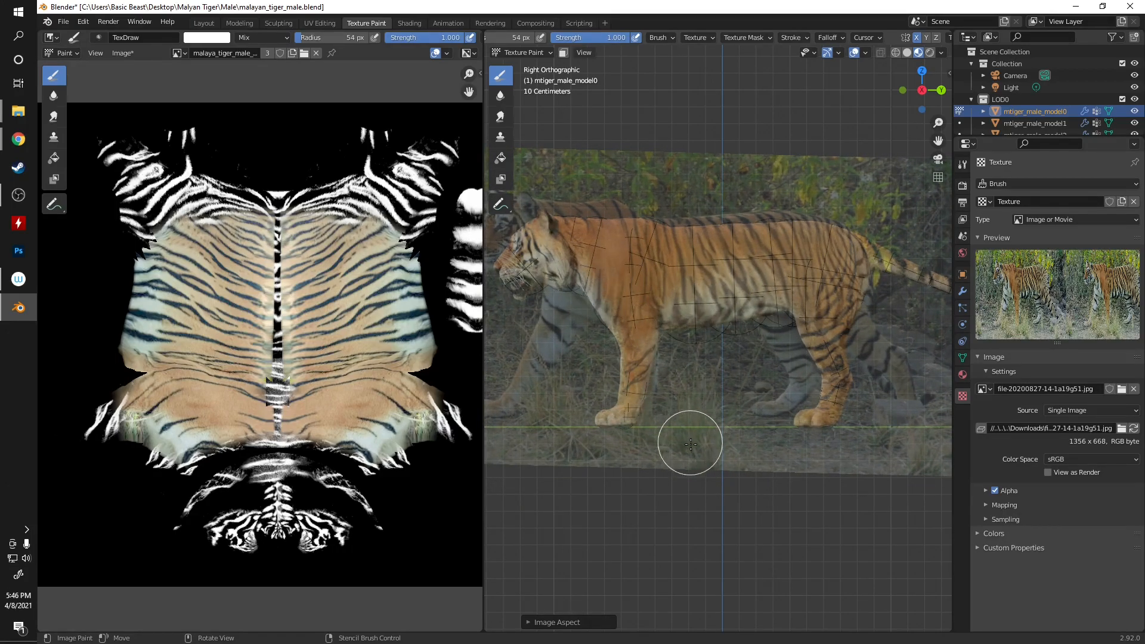
{"action": "right_click_drag", "start_coordinate": [718, 450], "coordinate": [702, 455], "text": "ctrl"}
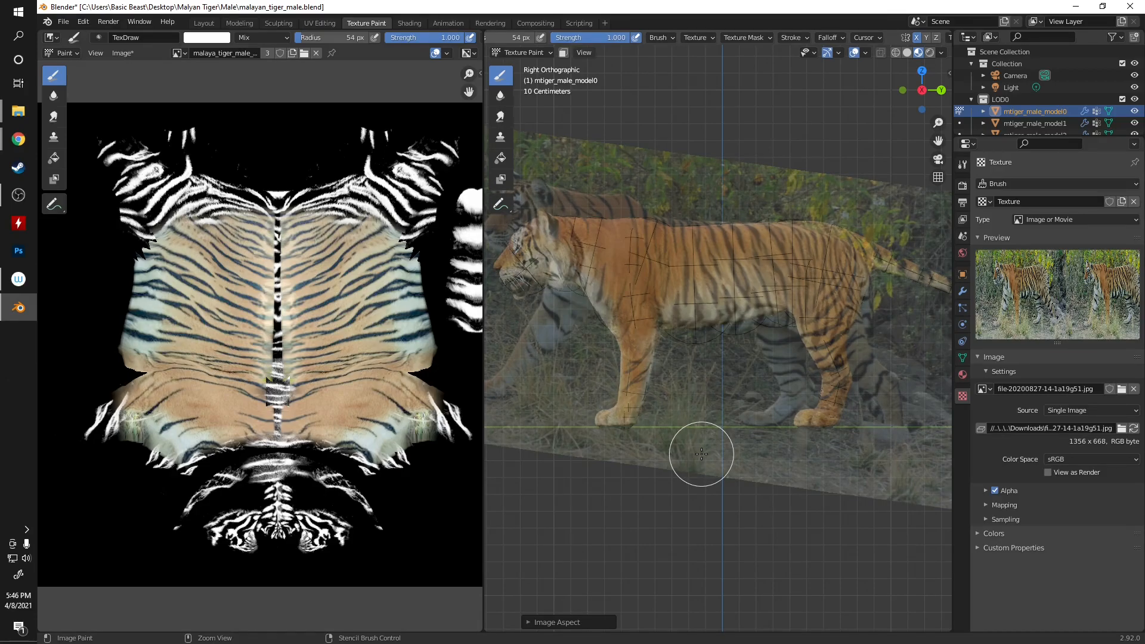
{"action": "left_click_drag", "start_coordinate": [636, 380], "coordinate": [653, 338]}
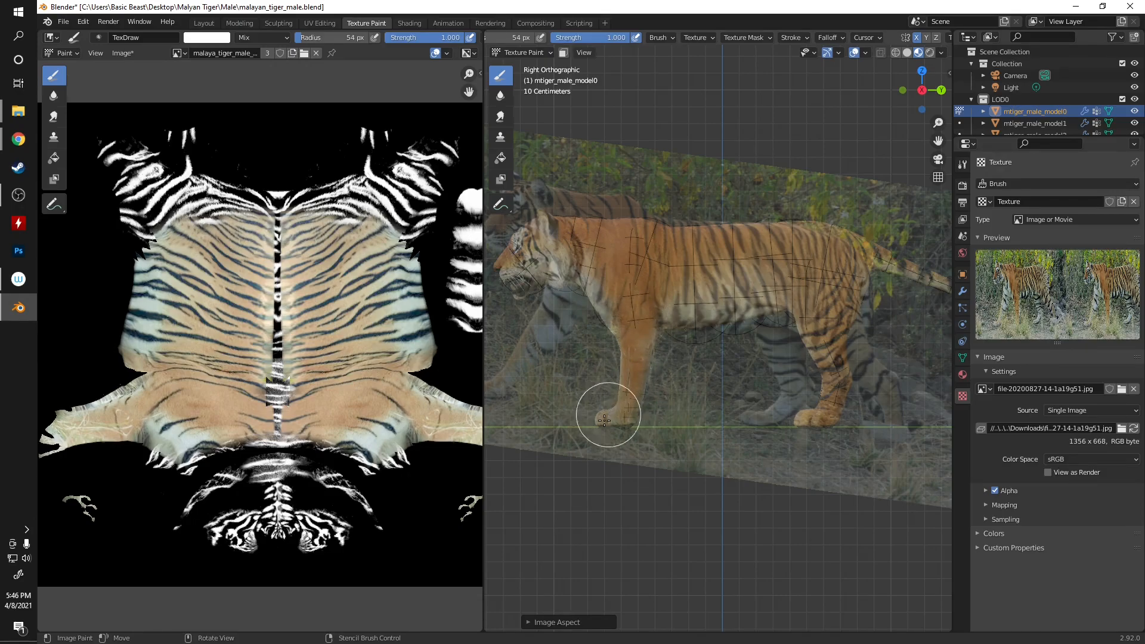
{"action": "left_click_drag", "start_coordinate": [607, 417], "coordinate": [621, 399]}
- Rotate the stencil photo back to nearly level, position it over the neck, and paint the tiger's neck
{"action": "right_click_drag", "start_coordinate": [647, 410], "coordinate": [663, 408], "text": "ctrl"}
{"action": "right_click_drag", "start_coordinate": [594, 304], "coordinate": [618, 300]}
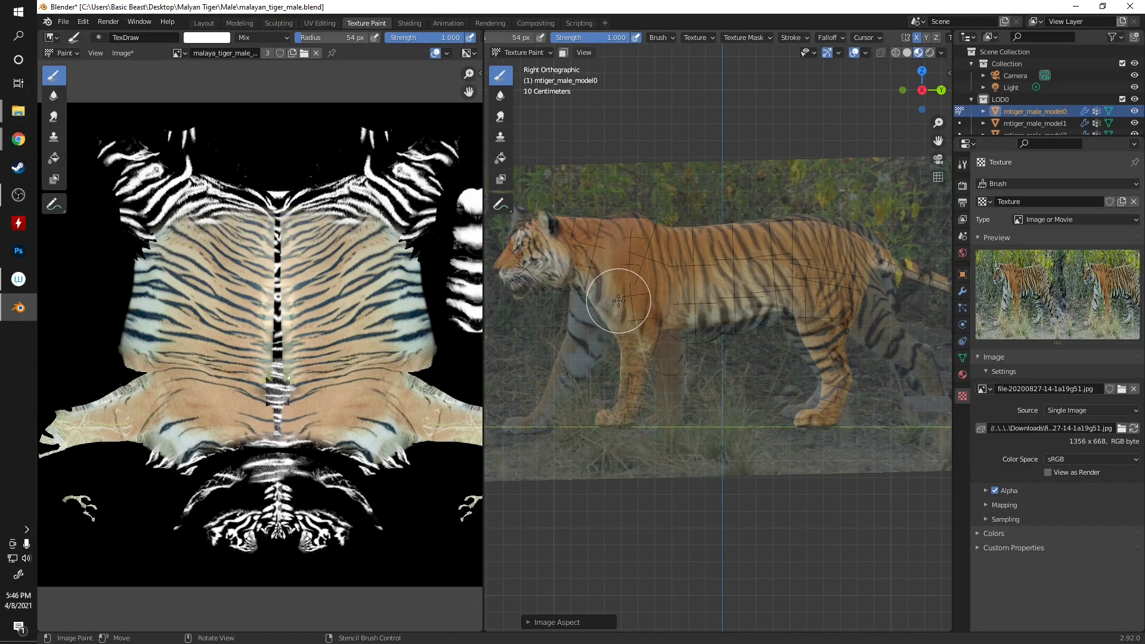
{"action": "mouse_move", "coordinate": [607, 256]}
{"action": "left_mouse_down"}
{"action": "mouse_move", "coordinate": [583, 246]}
{"action": "mouse_move", "coordinate": [588, 269]}
{"action": "left_mouse_up"}
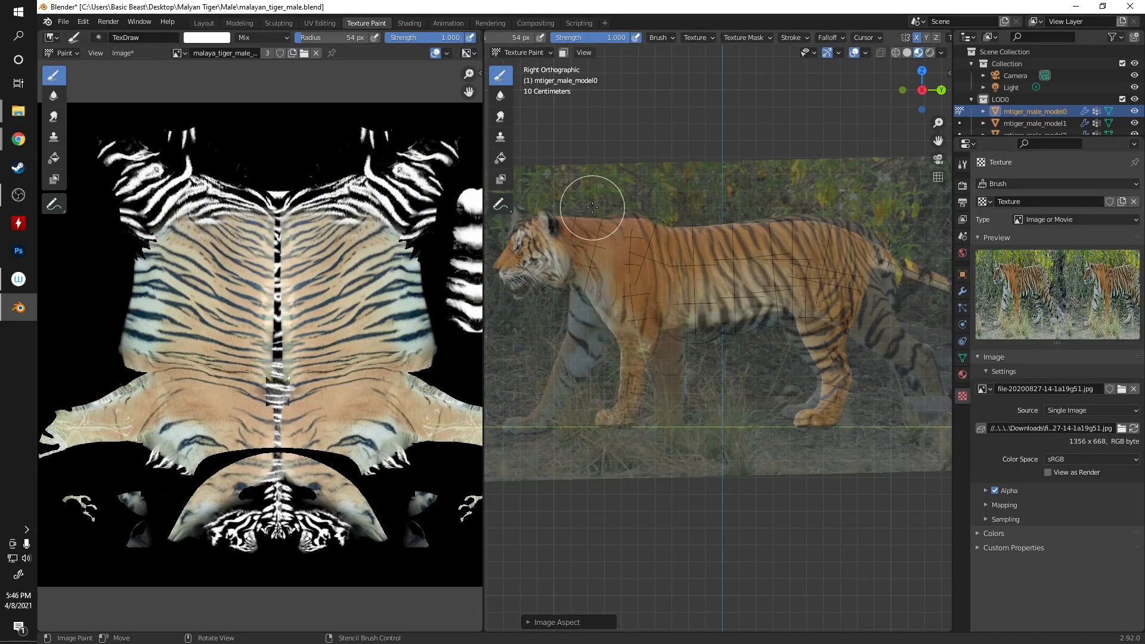
- Try a shifted and rotated placement of the stencil photo over the body, and reset the stencil's angle to 0
{"action": "mouse_move", "coordinate": [810, 295]}
{"action": "right_mouse_down"}
{"action": "mouse_move", "coordinate": [799, 282]}
{"action": "mouse_move", "coordinate": [733, 281]}
{"action": "mouse_move", "coordinate": [705, 286]}
{"action": "mouse_move", "coordinate": [700, 312]}
{"action": "right_mouse_up"}
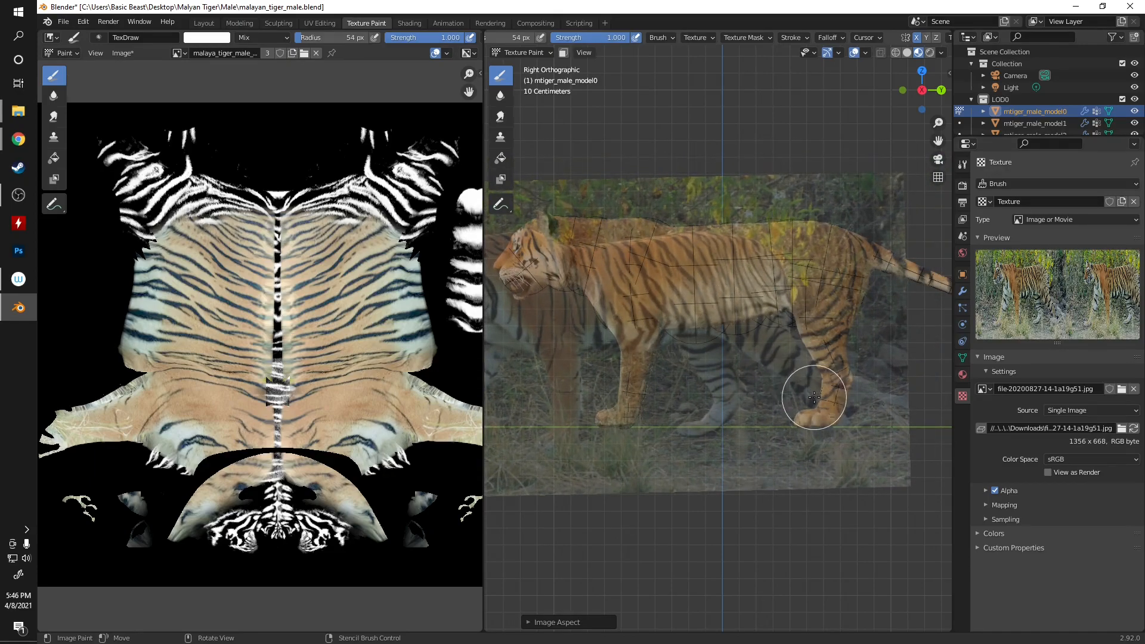
{"action": "right_click_drag", "start_coordinate": [823, 429], "coordinate": [781, 294], "text": "ctrl"}
{"action": "right_click_drag", "start_coordinate": [791, 299], "coordinate": [789, 299]}
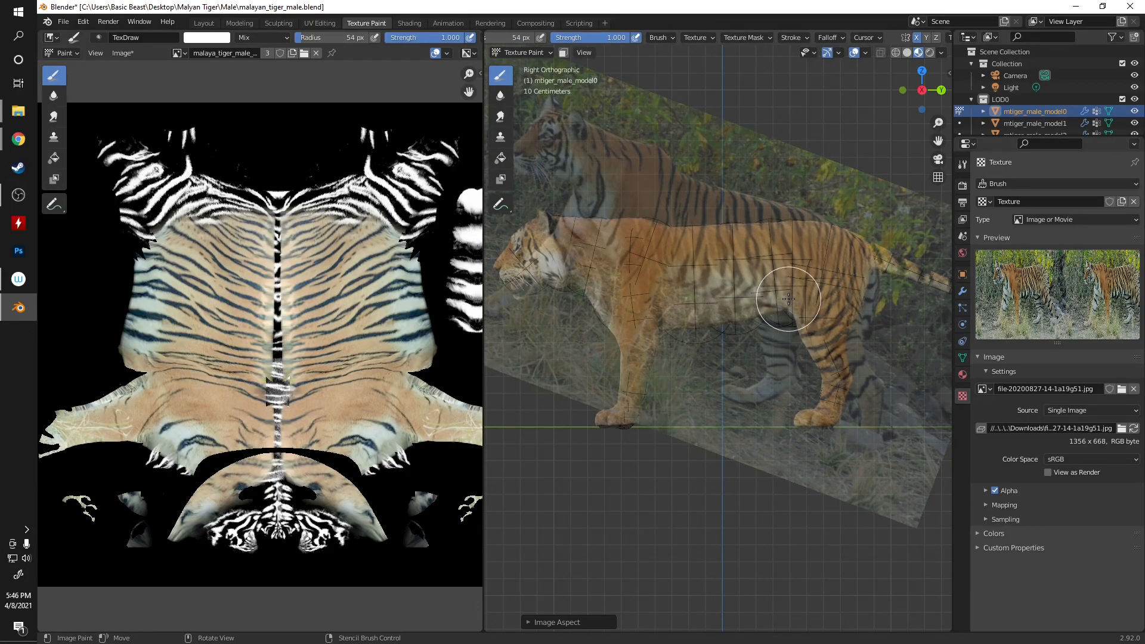
{"action": "left_click", "coordinate": [712, 38]}
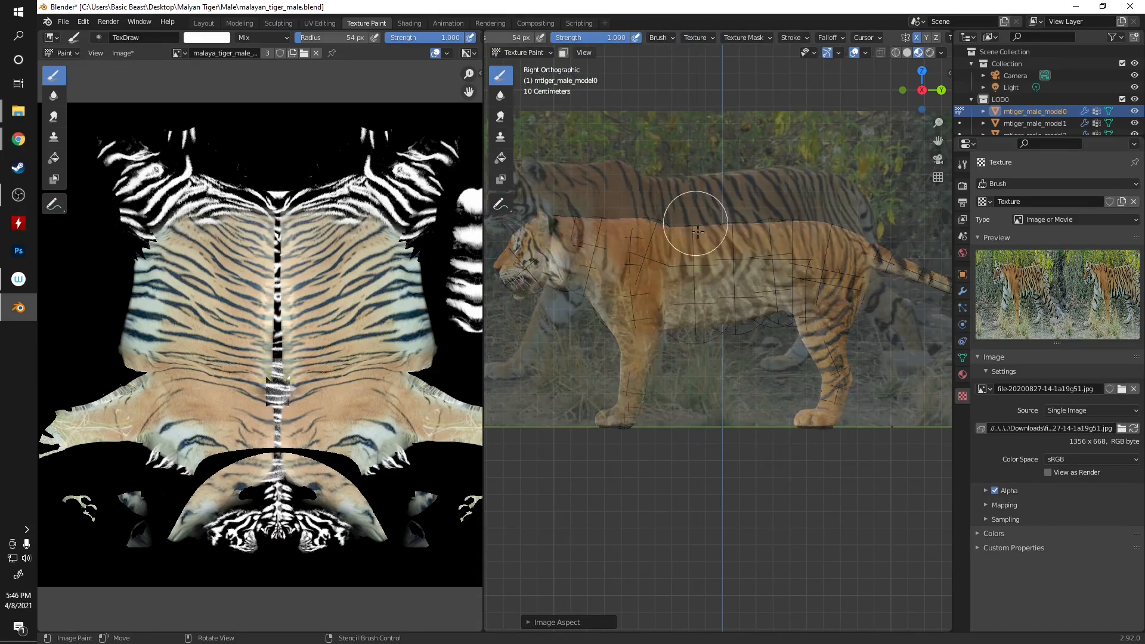
- Browse the image thumbnails in the Downloads folder for another side-view tiger photo for the brush texture
{"action": "left_click", "coordinate": [1122, 389]}
{"action": "scroll", "coordinate": [598, 335], "scroll_direction": "down", "scroll_amount": 5}
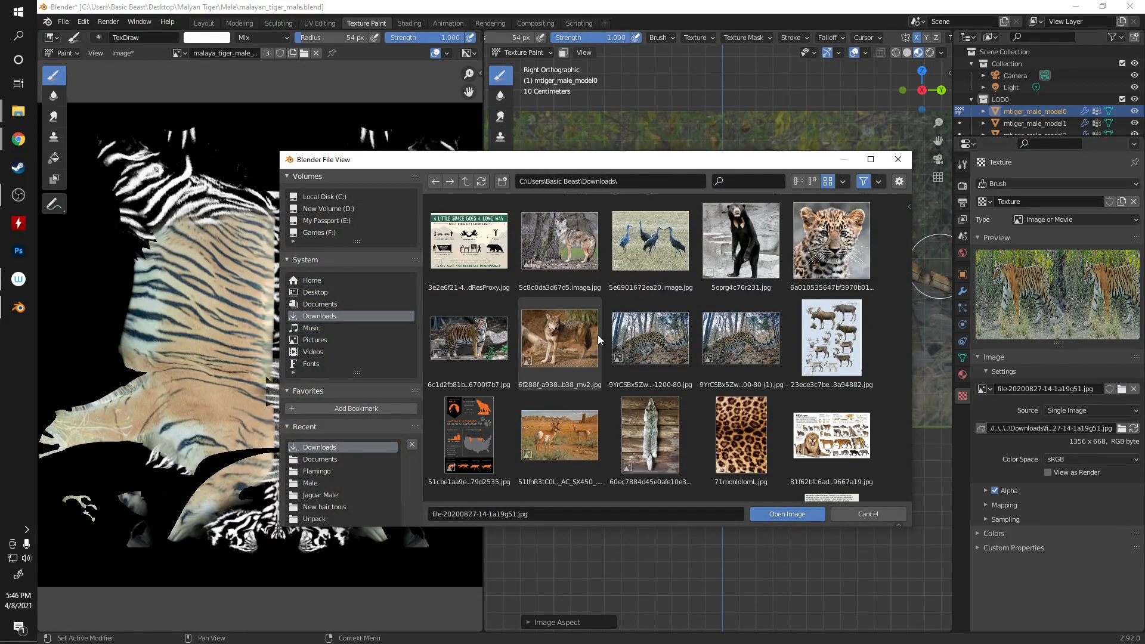
{"action": "scroll", "coordinate": [596, 327], "scroll_direction": "down", "scroll_amount": 12}
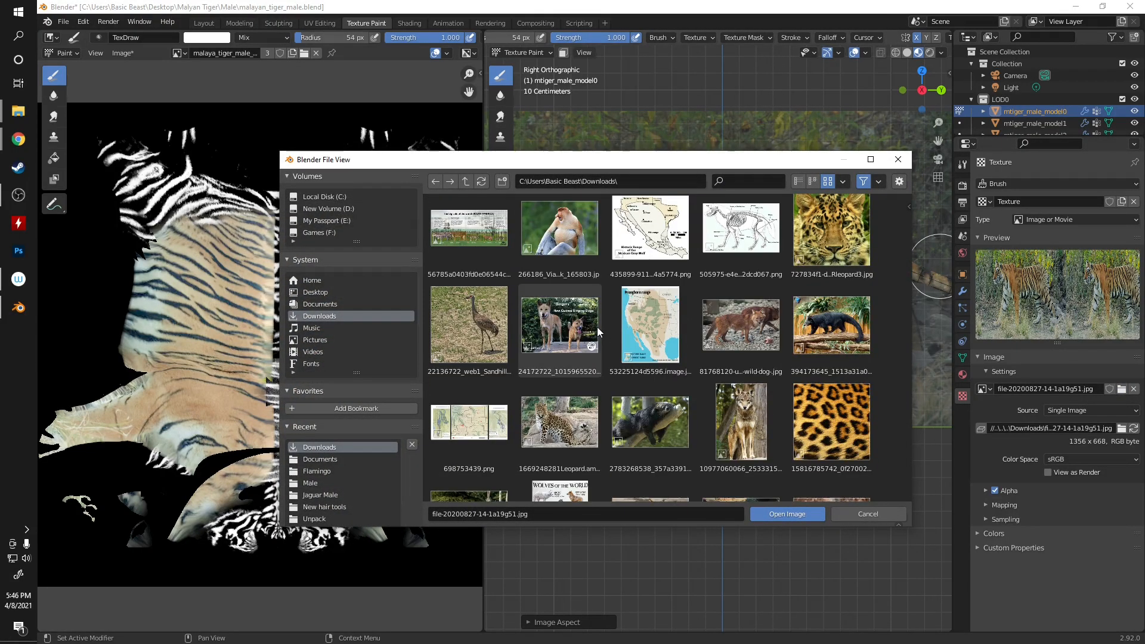
{"action": "scroll", "coordinate": [597, 324], "scroll_direction": "down", "scroll_amount": 12}
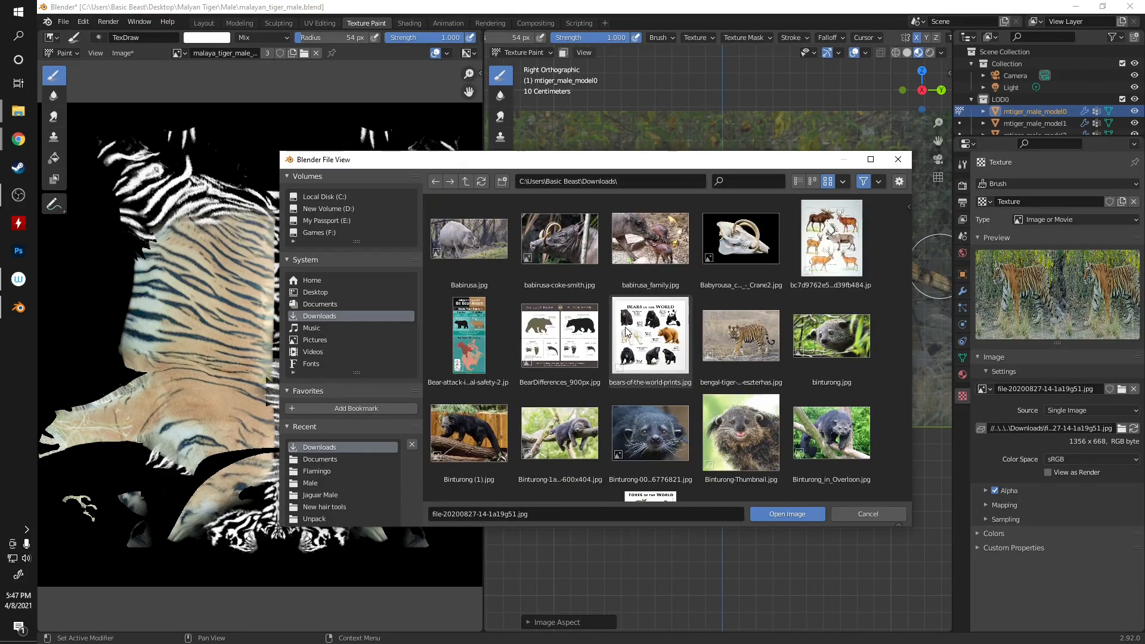
{"action": "scroll", "coordinate": [626, 332], "scroll_direction": "down", "scroll_amount": 8}
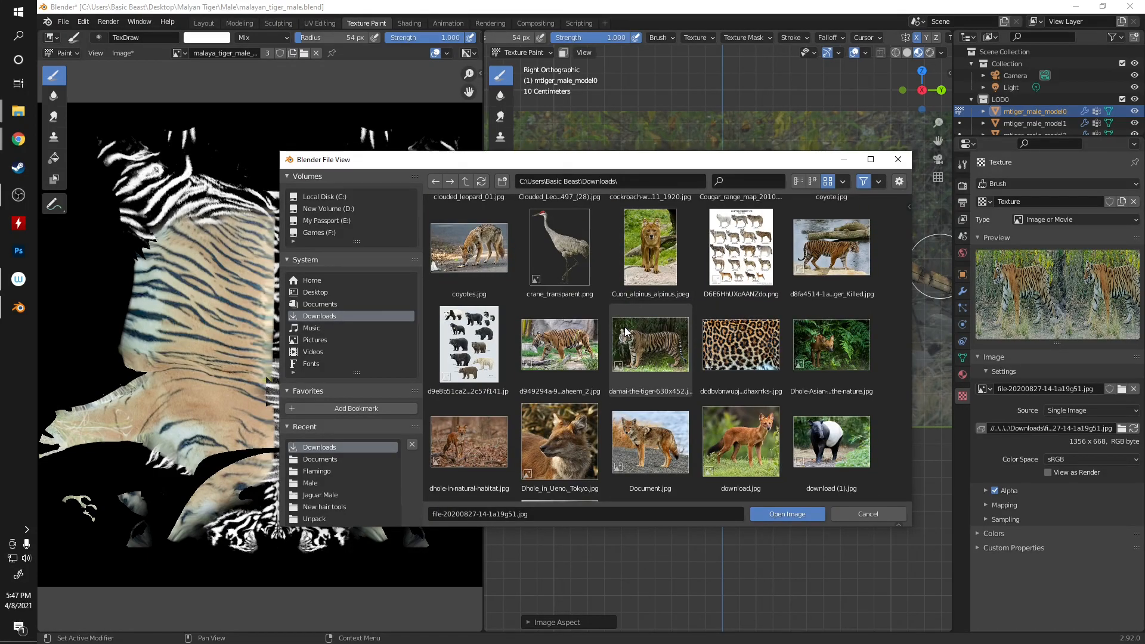
{"action": "scroll", "coordinate": [608, 328], "scroll_direction": "down", "scroll_amount": 8}
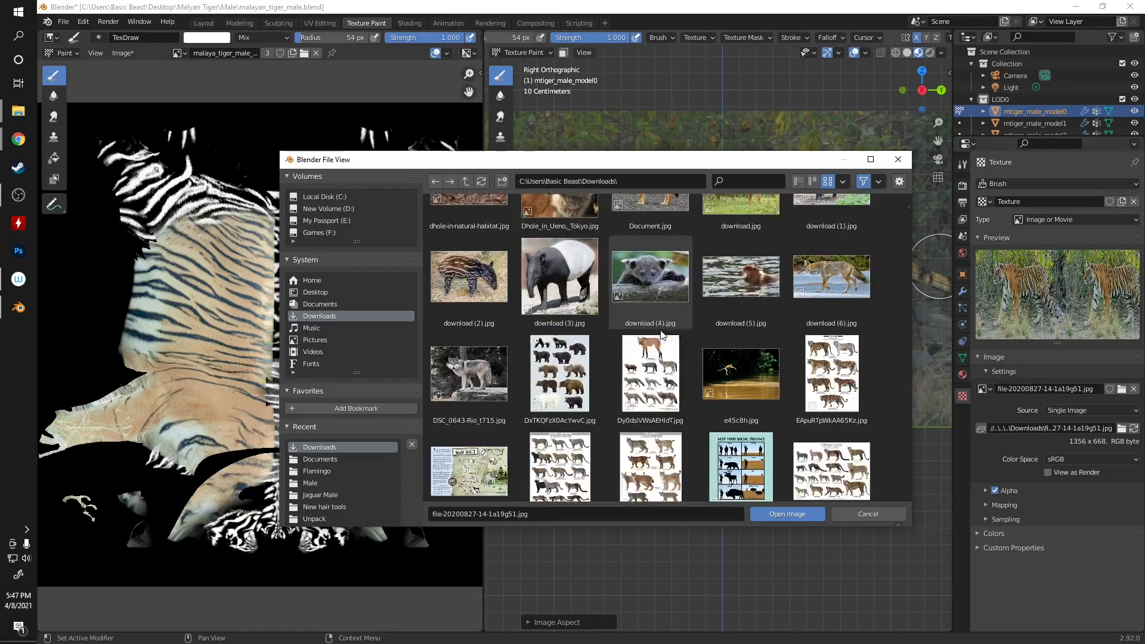
{"action": "scroll", "coordinate": [658, 323], "scroll_direction": "down", "scroll_amount": 10}
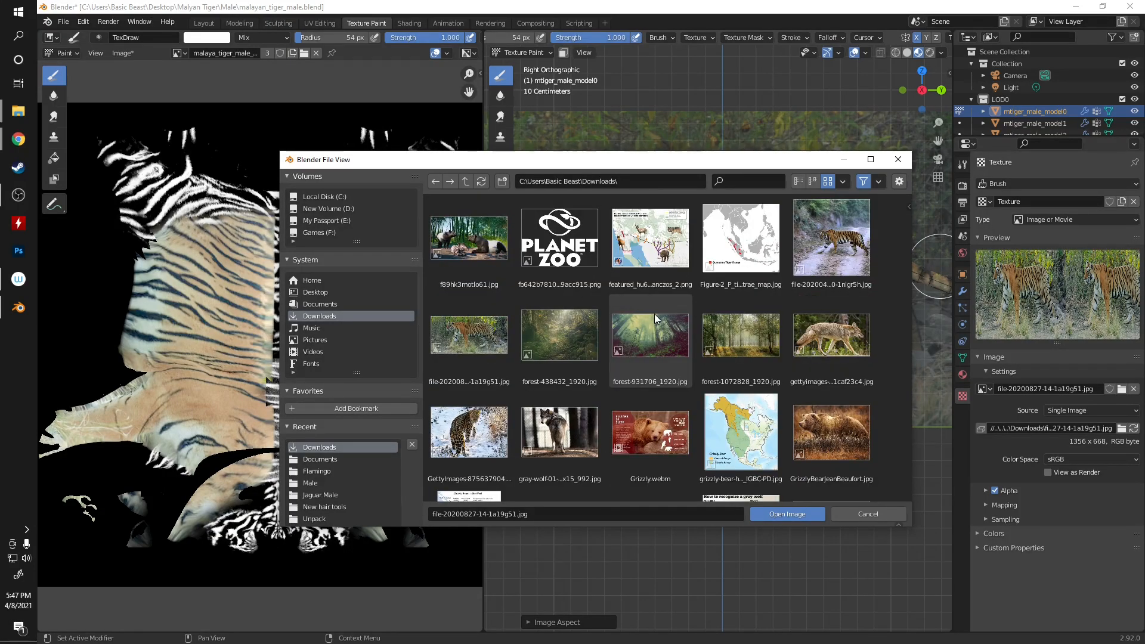
{"action": "scroll", "coordinate": [655, 316], "scroll_direction": "down", "scroll_amount": 10}
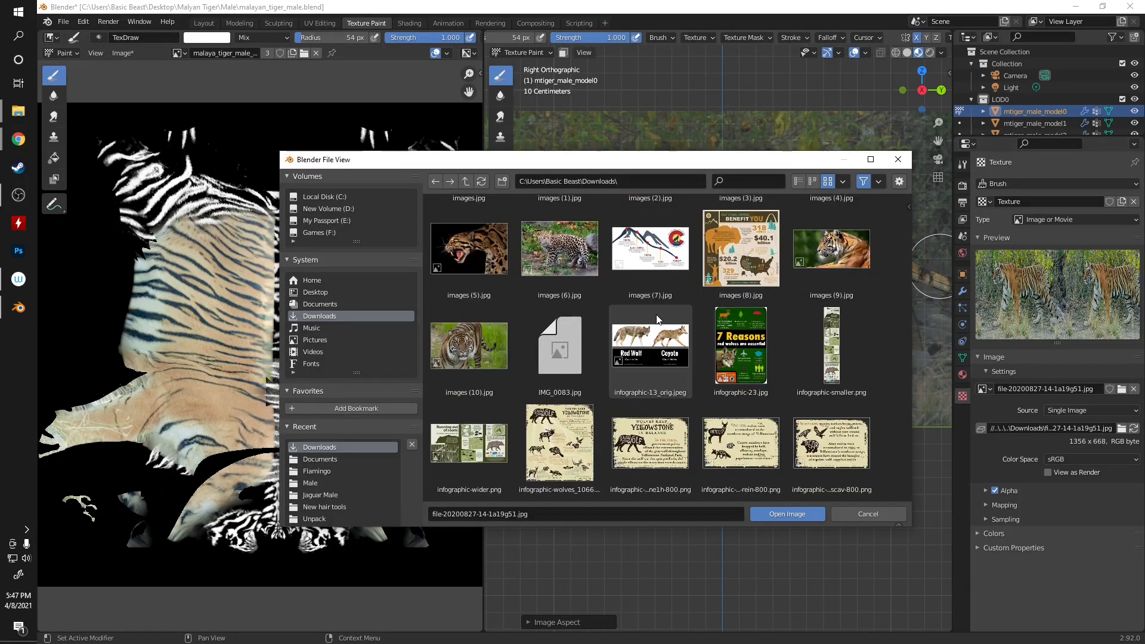
{"action": "scroll", "coordinate": [633, 342], "scroll_direction": "up", "scroll_amount": 2}
{"action": "scroll", "coordinate": [656, 325], "scroll_direction": "down", "scroll_amount": 4}
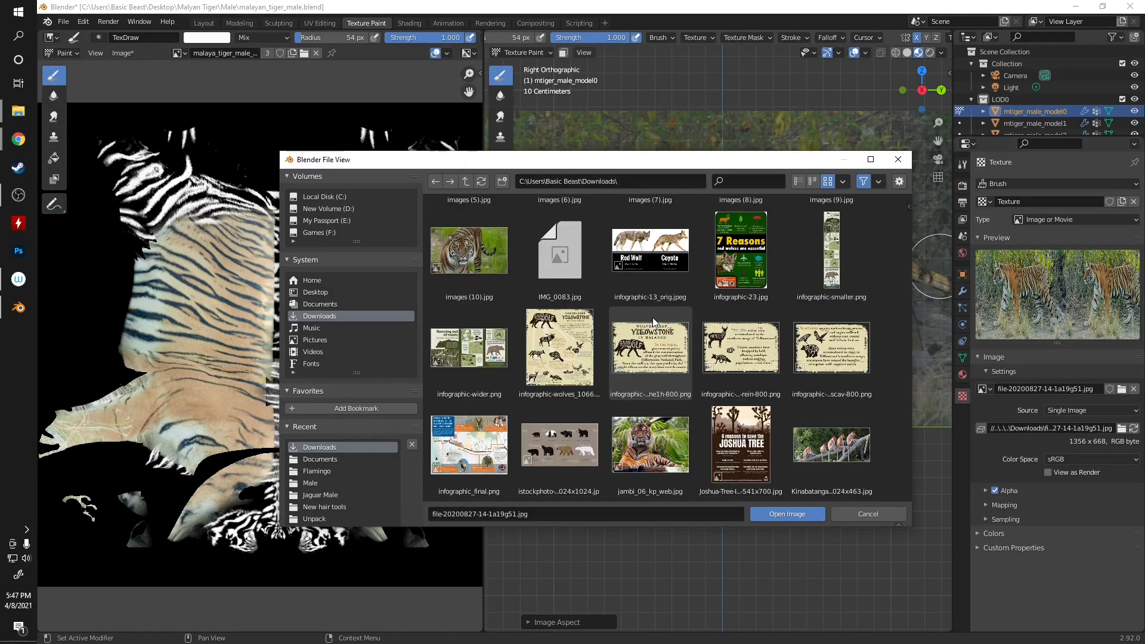
{"action": "scroll", "coordinate": [680, 323], "scroll_direction": "down", "scroll_amount": 2}
{"action": "scroll", "coordinate": [710, 326], "scroll_direction": "down", "scroll_amount": 4}
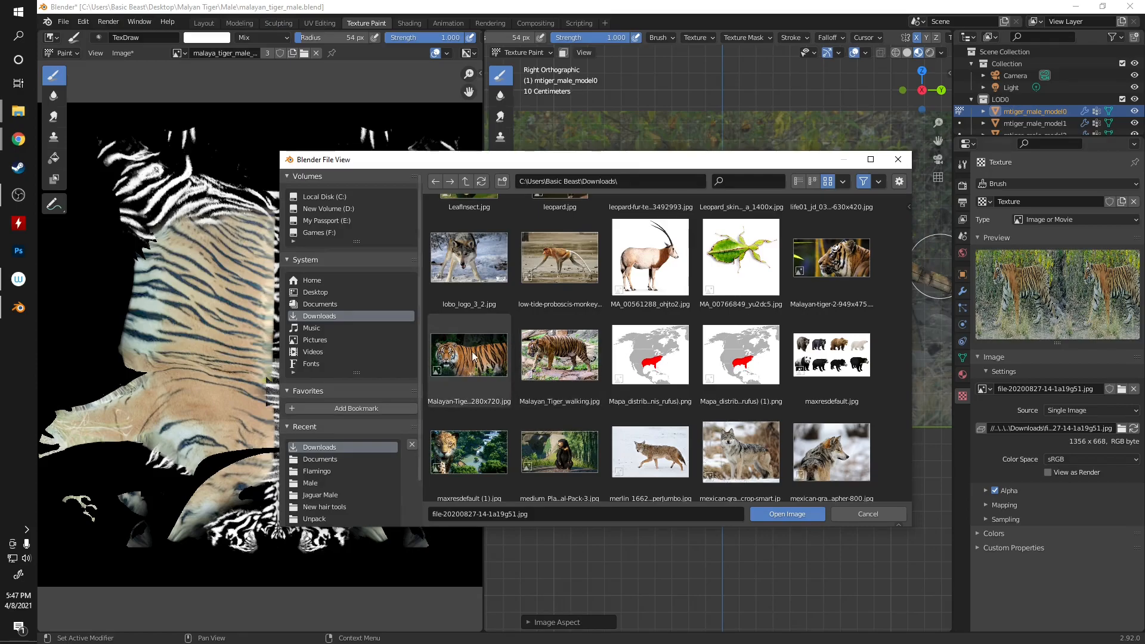
{"action": "scroll", "coordinate": [579, 320], "scroll_direction": "down", "scroll_amount": 7}
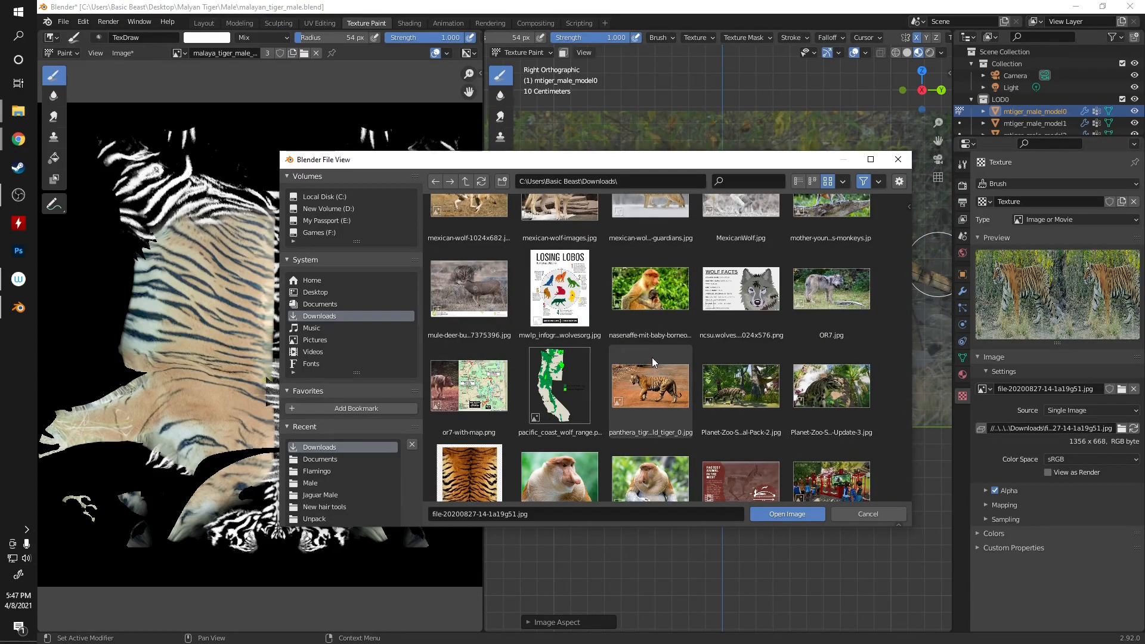
{"action": "scroll", "coordinate": [652, 349], "scroll_direction": "down", "scroll_amount": 5}
{"action": "scroll", "coordinate": [650, 334], "scroll_direction": "down", "scroll_amount": 5}
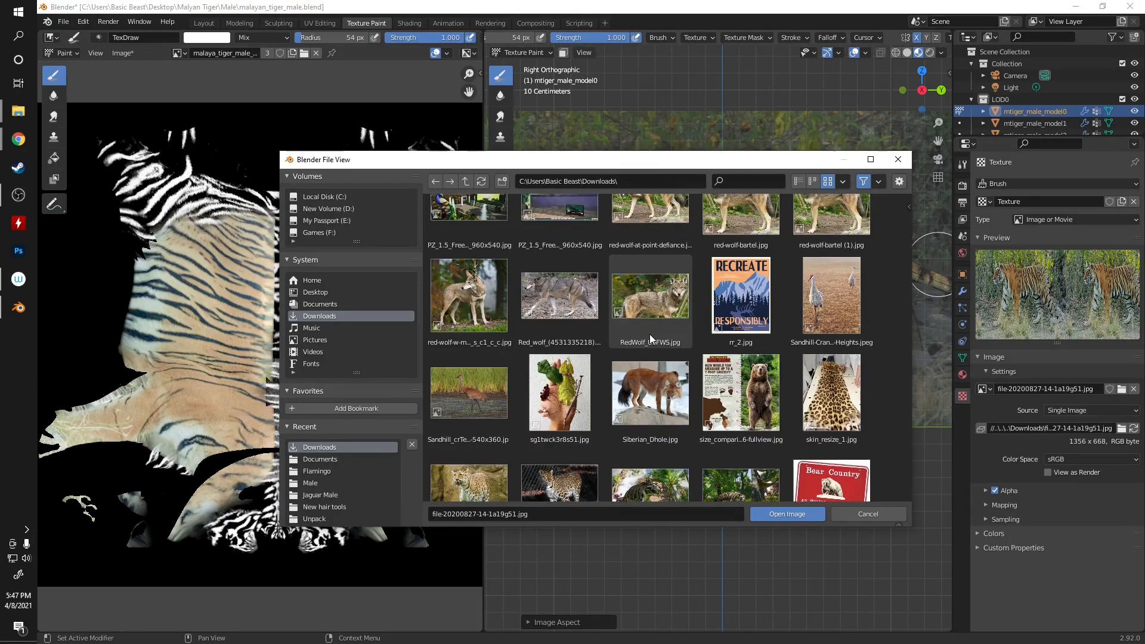
{"action": "scroll", "coordinate": [649, 334], "scroll_direction": "down", "scroll_amount": 5}
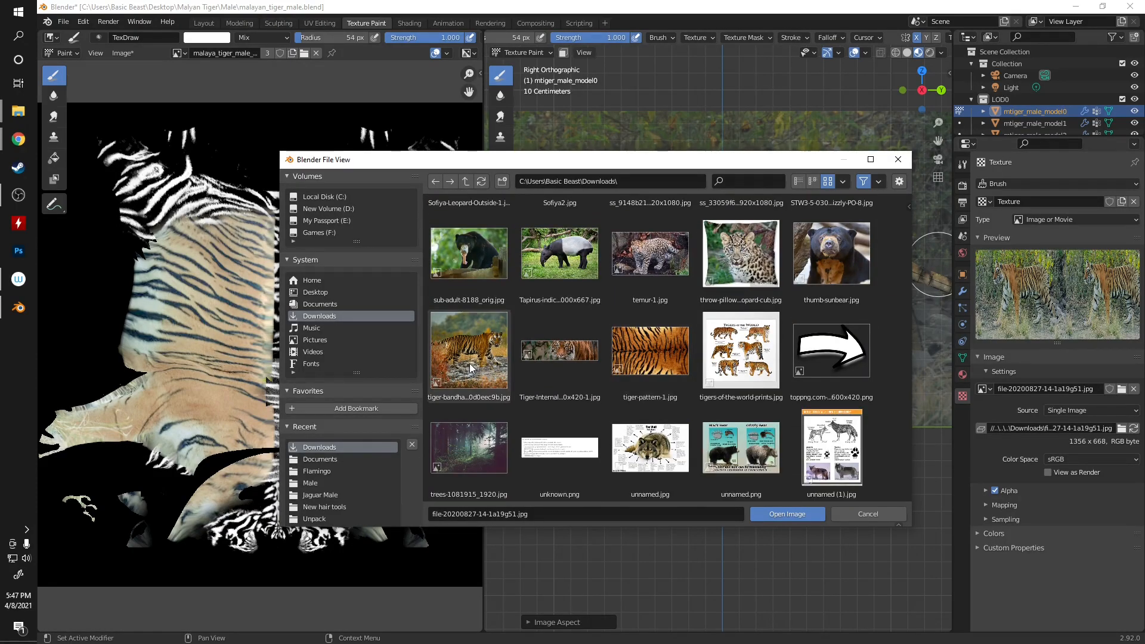
{"action": "scroll", "coordinate": [686, 321], "scroll_direction": "down", "scroll_amount": 2}
{"action": "scroll", "coordinate": [686, 321], "scroll_direction": "up", "scroll_amount": 2}
{"action": "scroll", "coordinate": [686, 321], "scroll_direction": "down", "scroll_amount": 4}
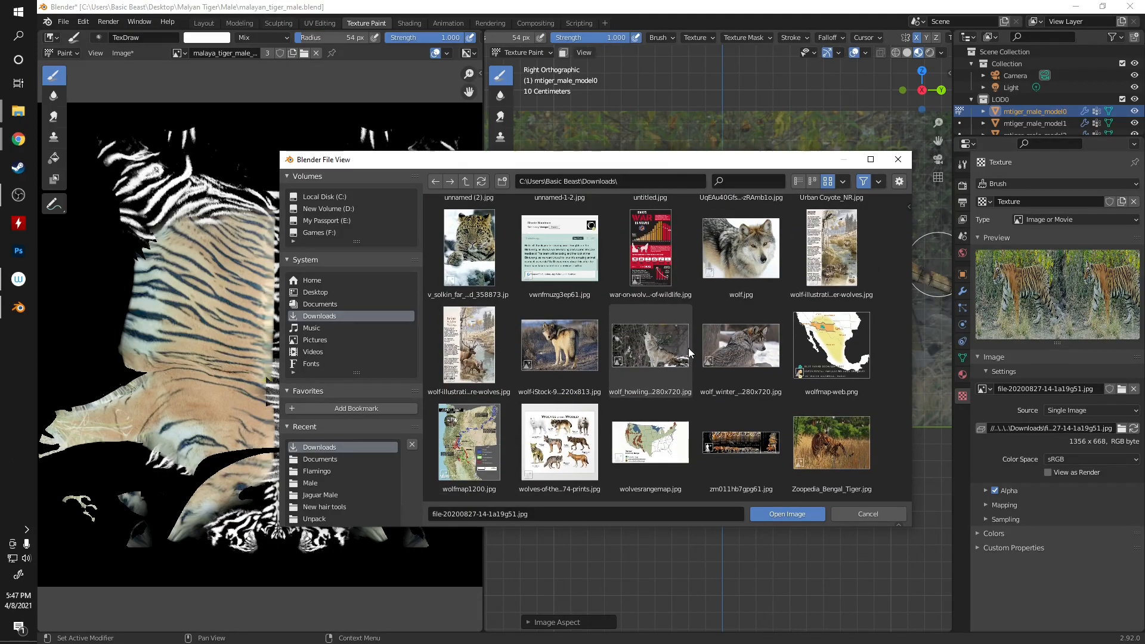
- Load panthera_tigris_tigris_tadoba_india_wild_tiger_0.jpg as the brush texture image and shift the stencil up over the tiger's back
{"action": "scroll", "coordinate": [687, 340], "scroll_direction": "up", "scroll_amount": 5}
{"action": "scroll", "coordinate": [657, 332], "scroll_direction": "up", "scroll_amount": 5}
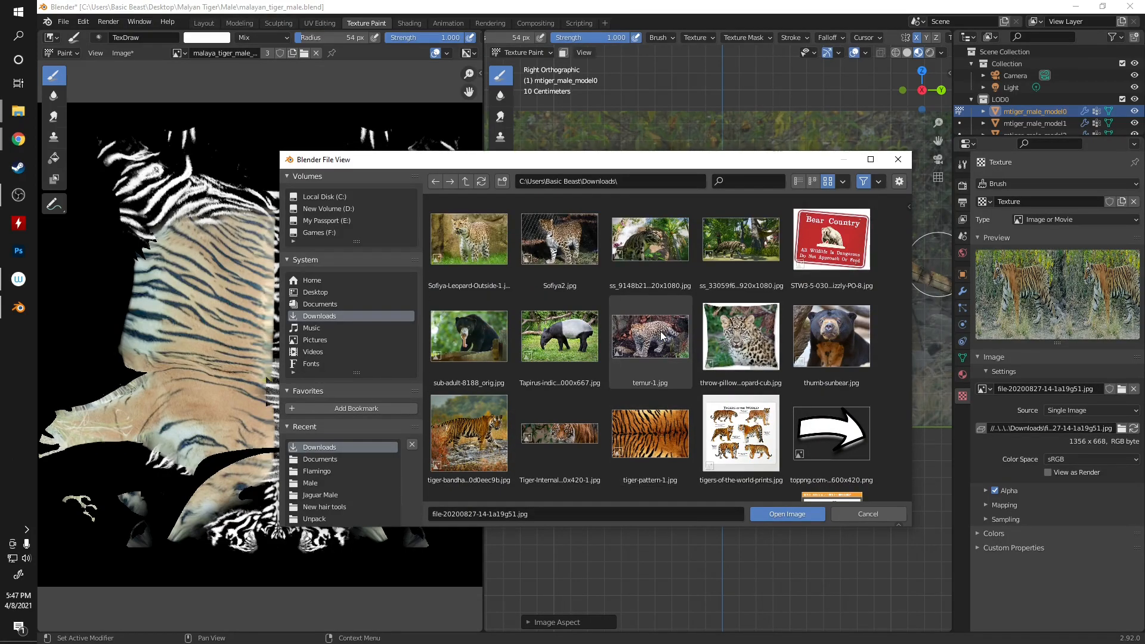
{"action": "scroll", "coordinate": [649, 322], "scroll_direction": "up", "scroll_amount": 3}
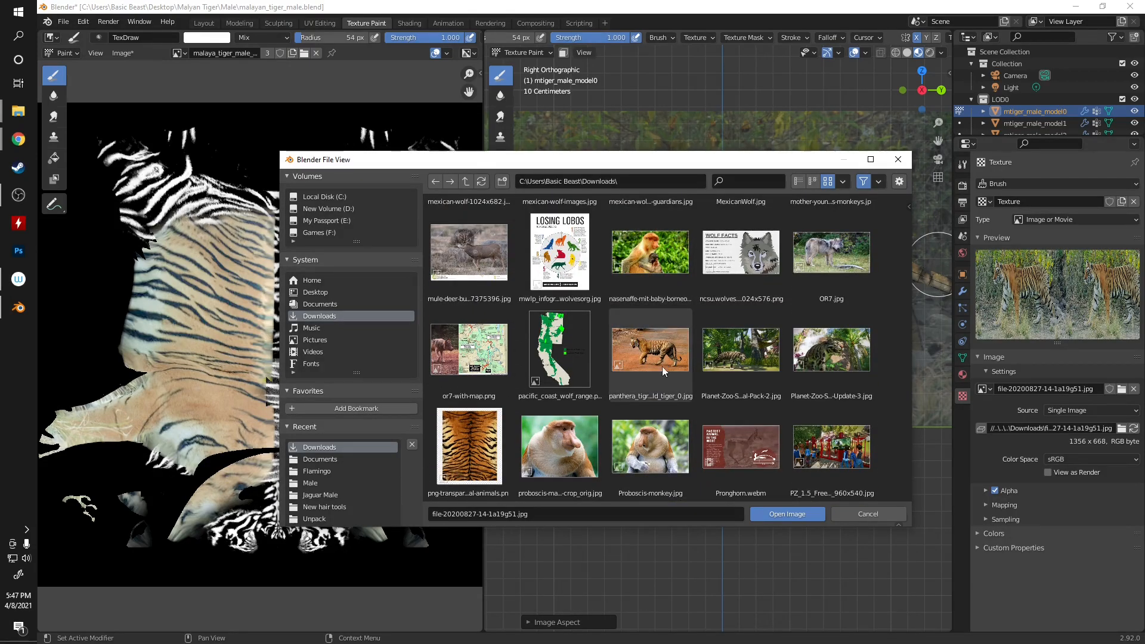
{"action": "left_click", "coordinate": [654, 349]}
{"action": "left_click", "coordinate": [788, 515]}
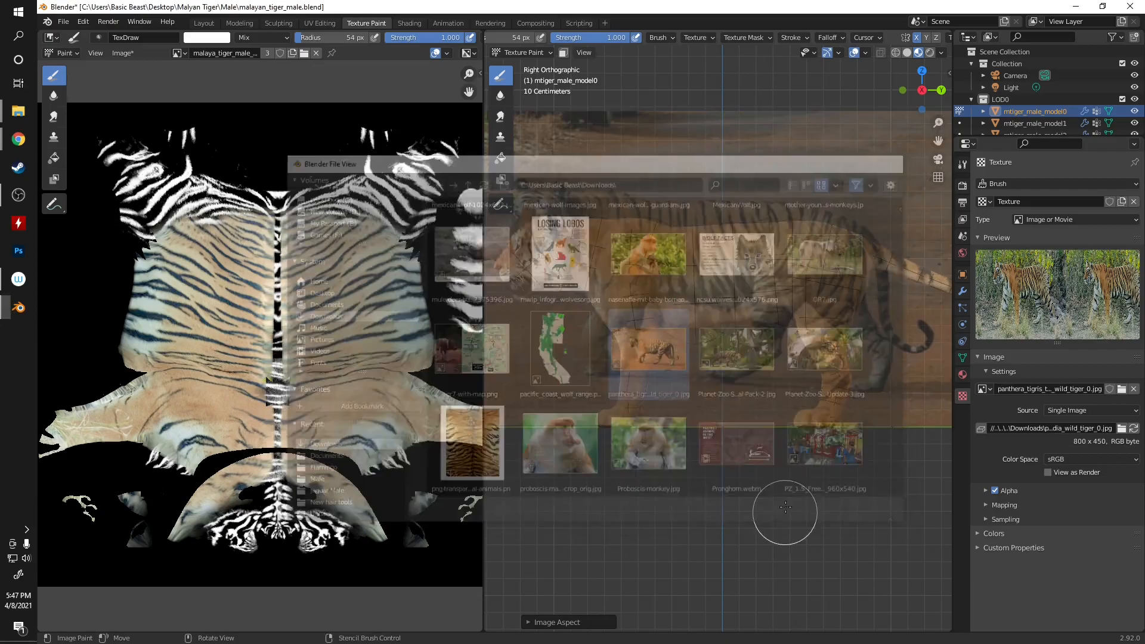
{"action": "mouse_move", "coordinate": [687, 213]}
{"action": "right_mouse_down"}
{"action": "mouse_move", "coordinate": [677, 158]}
{"action": "mouse_move", "coordinate": [714, 120]}
{"action": "mouse_move", "coordinate": [703, 174]}
{"action": "mouse_move", "coordinate": [767, 225]}
{"action": "mouse_move", "coordinate": [705, 258]}
{"action": "mouse_move", "coordinate": [675, 174]}
{"action": "right_mouse_up"}
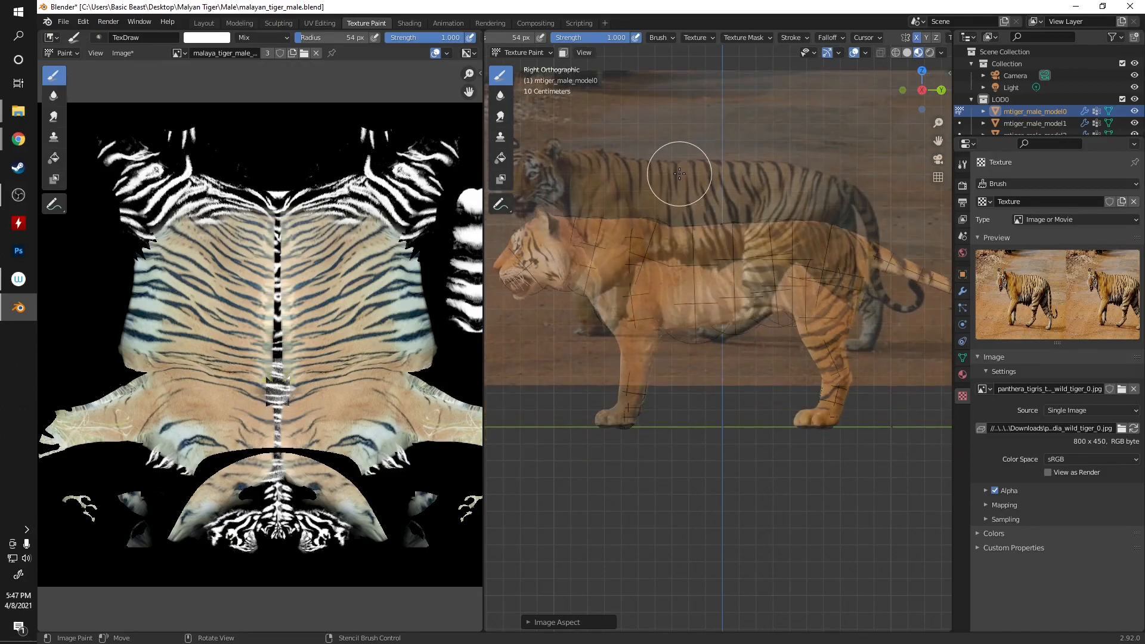
- Replace the brush texture image with the male Bengal tiger photo from Bandhavgarh in Downloads, and match the stencil to the image's aspect
{"action": "left_click", "coordinate": [1122, 389]}
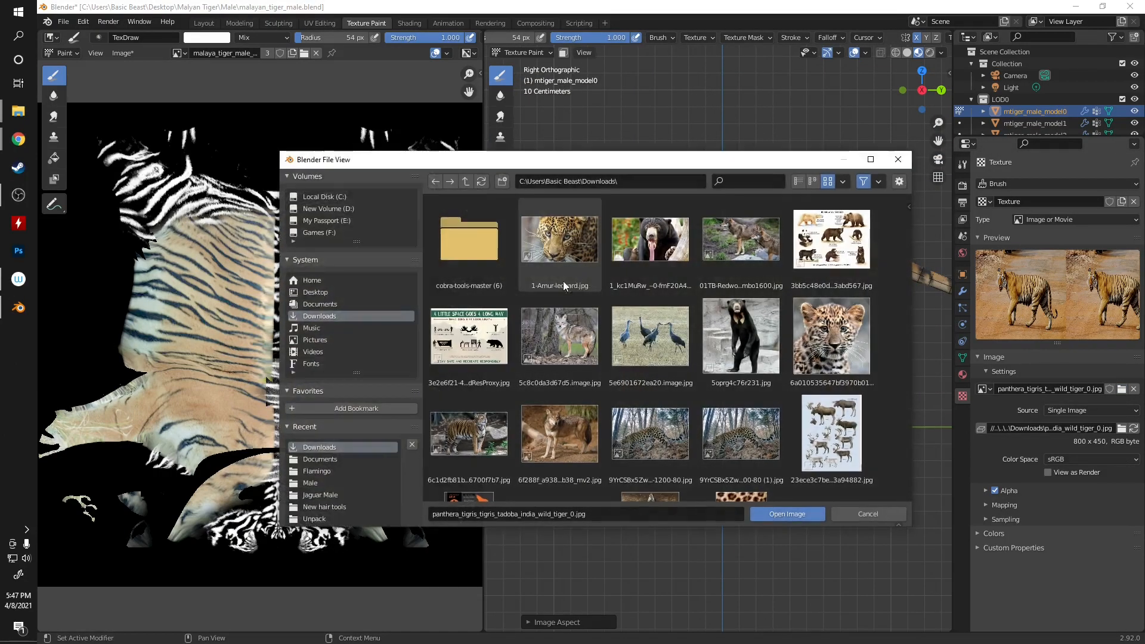
{"action": "scroll", "coordinate": [561, 358], "scroll_direction": "down", "scroll_amount": 2}
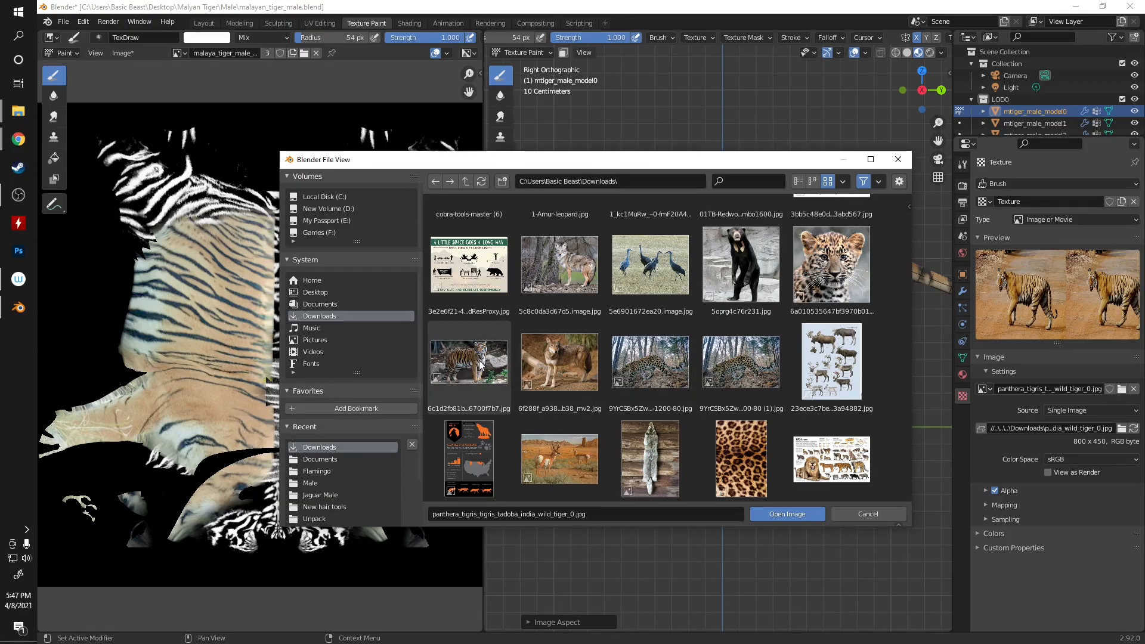
{"action": "scroll", "coordinate": [471, 367], "scroll_direction": "down", "scroll_amount": 8}
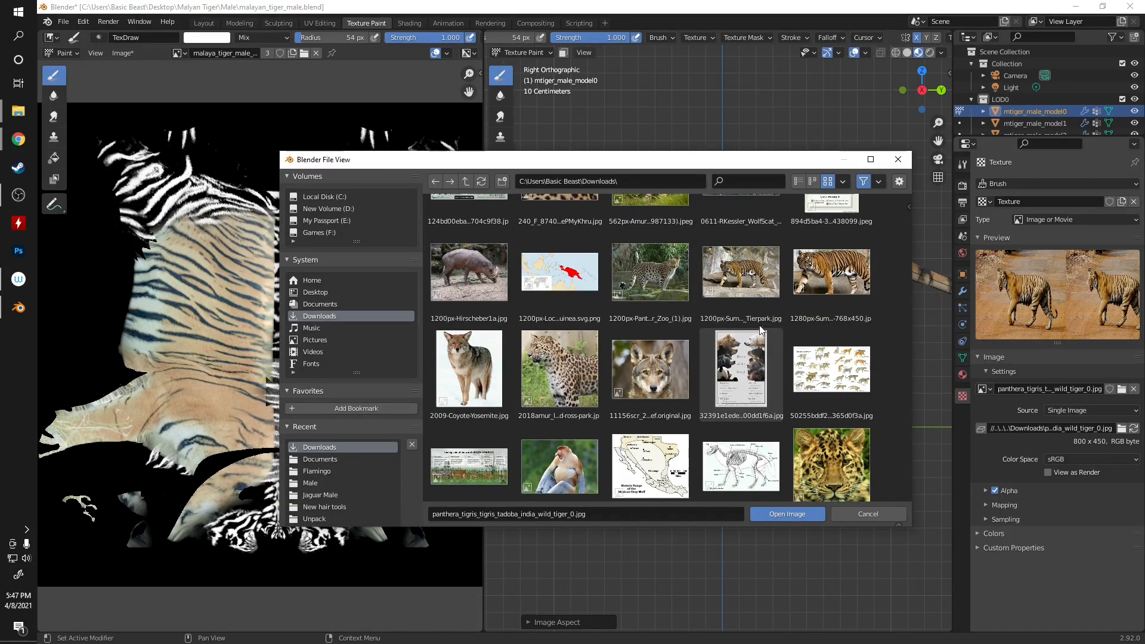
{"action": "scroll", "coordinate": [705, 335], "scroll_direction": "down", "scroll_amount": 5}
{"action": "scroll", "coordinate": [688, 331], "scroll_direction": "down", "scroll_amount": 10}
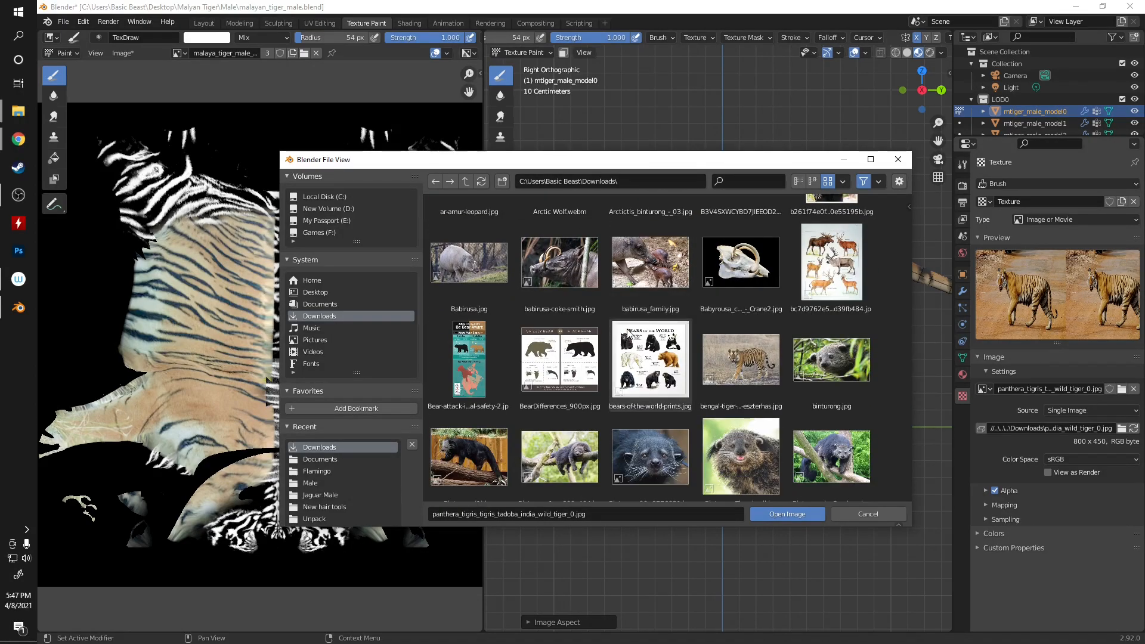
{"action": "scroll", "coordinate": [734, 339], "scroll_direction": "down", "scroll_amount": 2}
{"action": "left_click", "coordinate": [743, 297]}
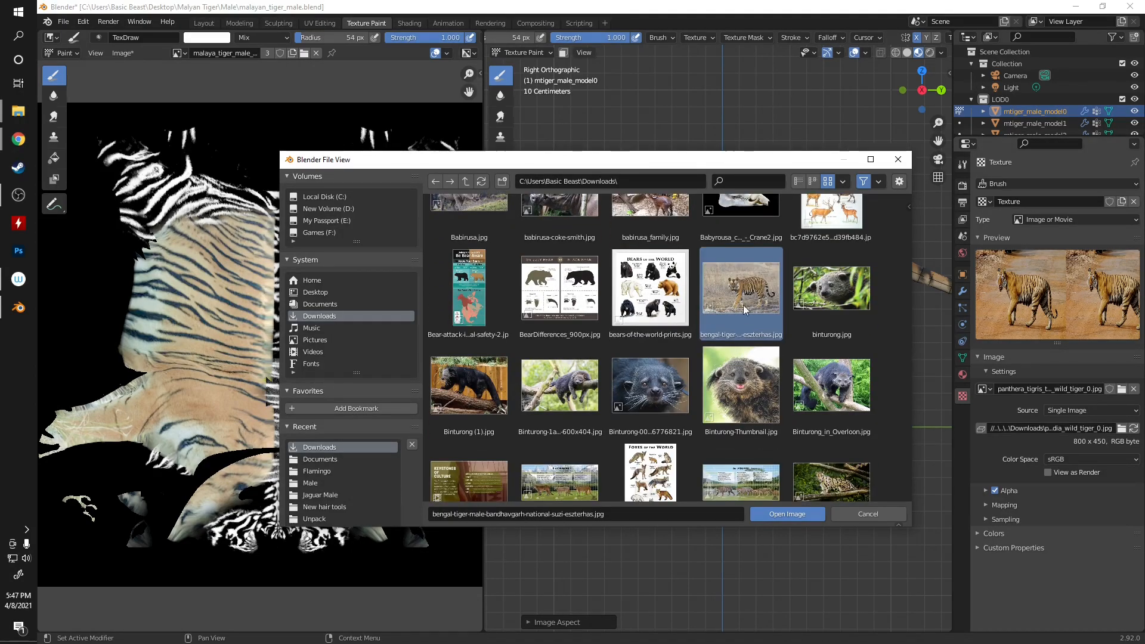
{"action": "left_click", "coordinate": [788, 514]}
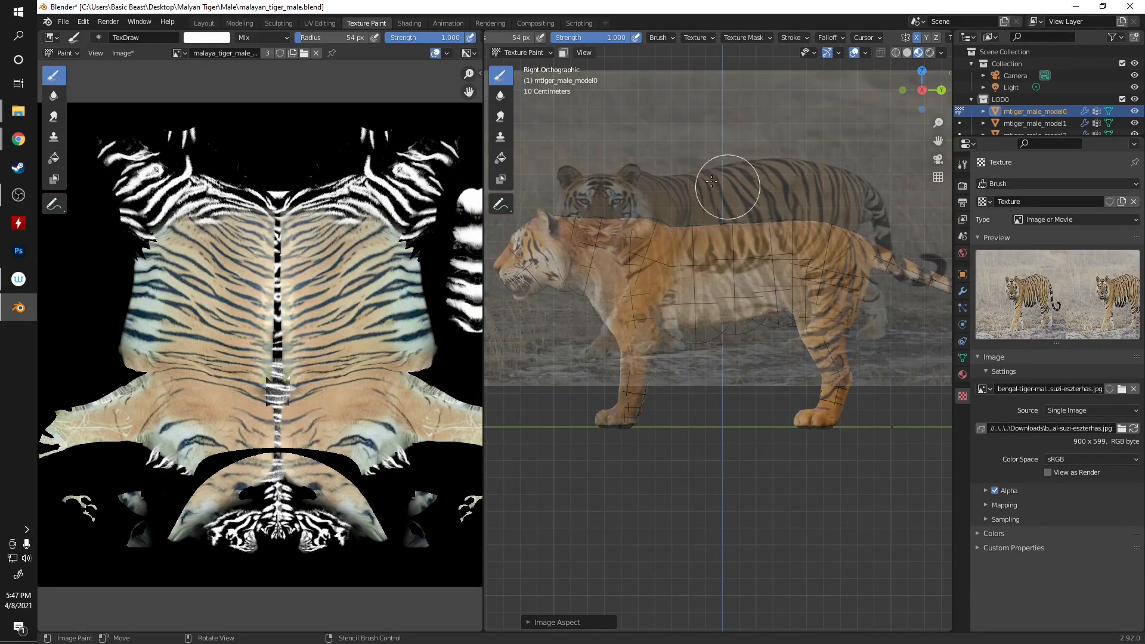
{"action": "left_click", "coordinate": [698, 38]}
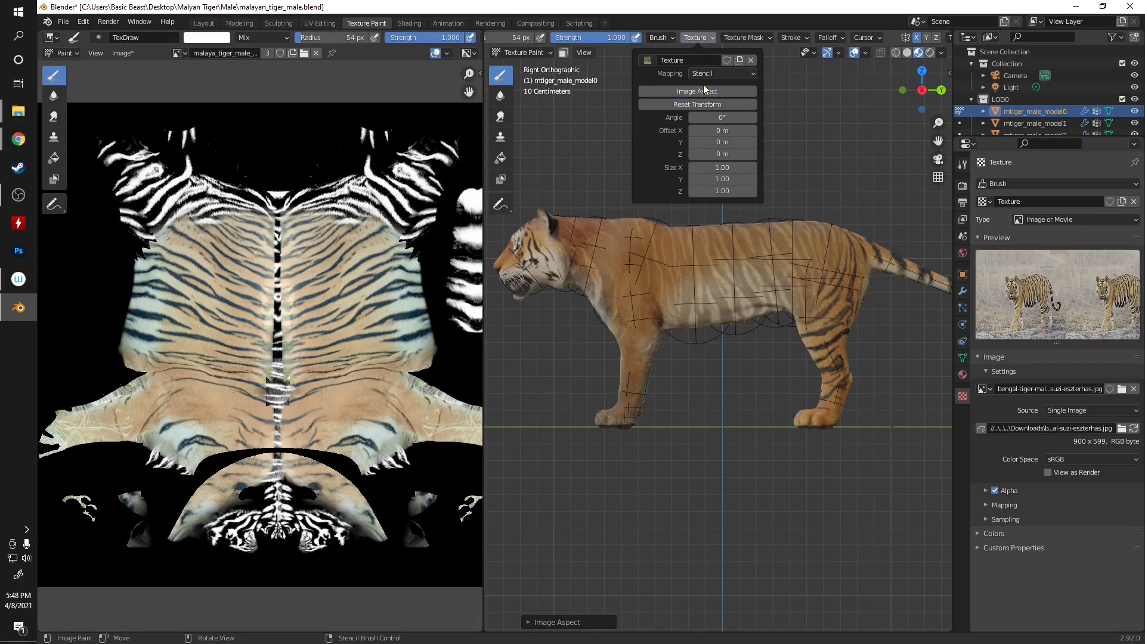
- Move the stencil photo onto the tiger model and enlarge it to compare its stripes with the body
{"action": "mouse_move", "coordinate": [678, 195]}
{"action": "right_mouse_down"}
{"action": "mouse_move", "coordinate": [606, 148]}
{"action": "mouse_move", "coordinate": [686, 141]}
{"action": "mouse_move", "coordinate": [728, 238]}
{"action": "mouse_move", "coordinate": [689, 389]}
{"action": "mouse_move", "coordinate": [667, 340]}
{"action": "mouse_move", "coordinate": [698, 251]}
{"action": "mouse_move", "coordinate": [701, 260]}
{"action": "right_mouse_up"}
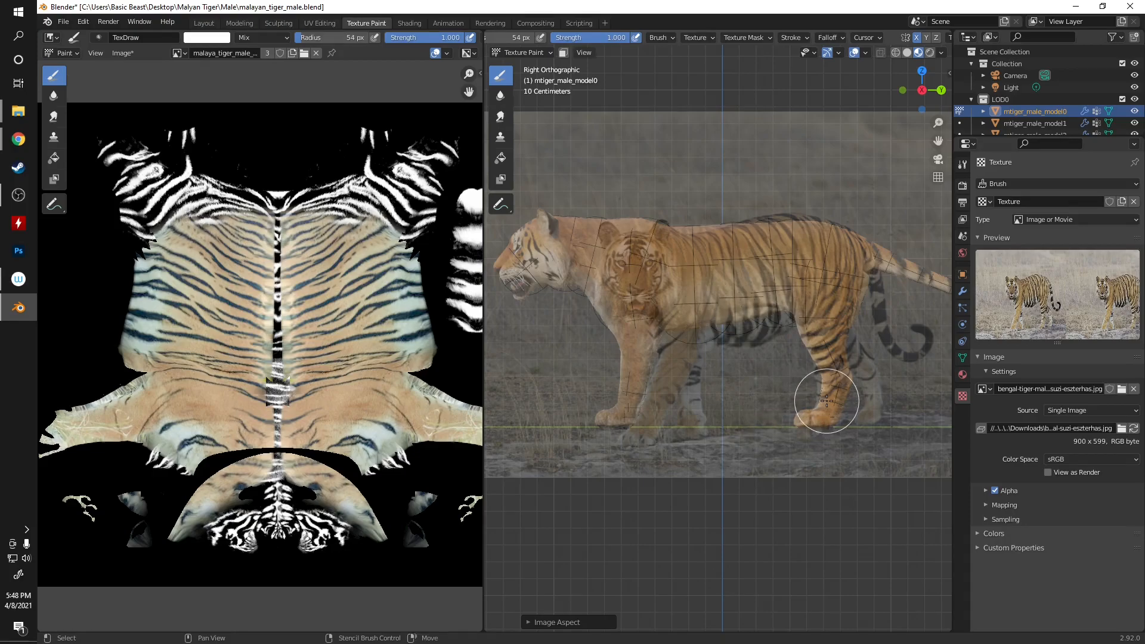
{"action": "right_click_drag", "start_coordinate": [830, 402], "coordinate": [854, 413], "text": "shift"}
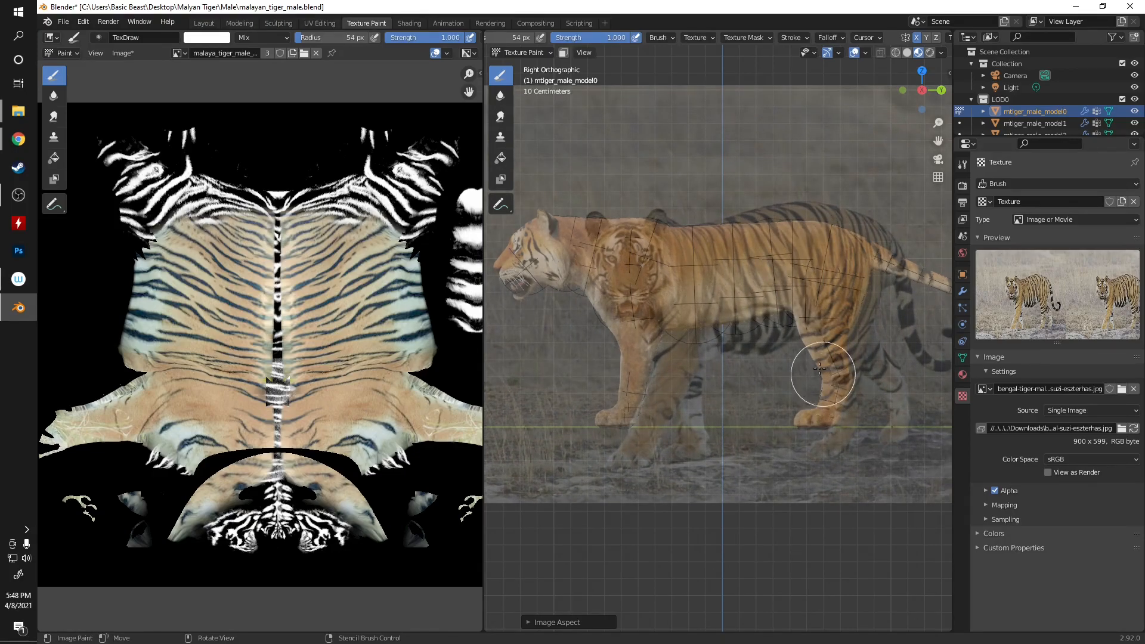
{"action": "right_click_drag", "start_coordinate": [821, 370], "coordinate": [813, 341]}
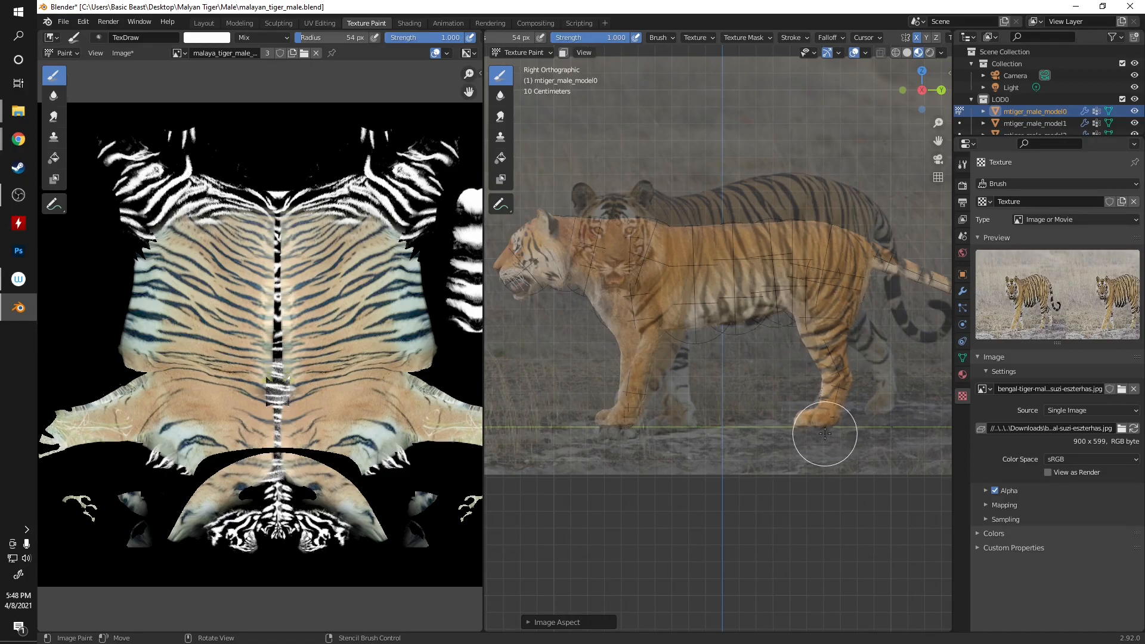
{"action": "right_click_drag", "start_coordinate": [778, 296], "coordinate": [786, 303], "text": "shift"}
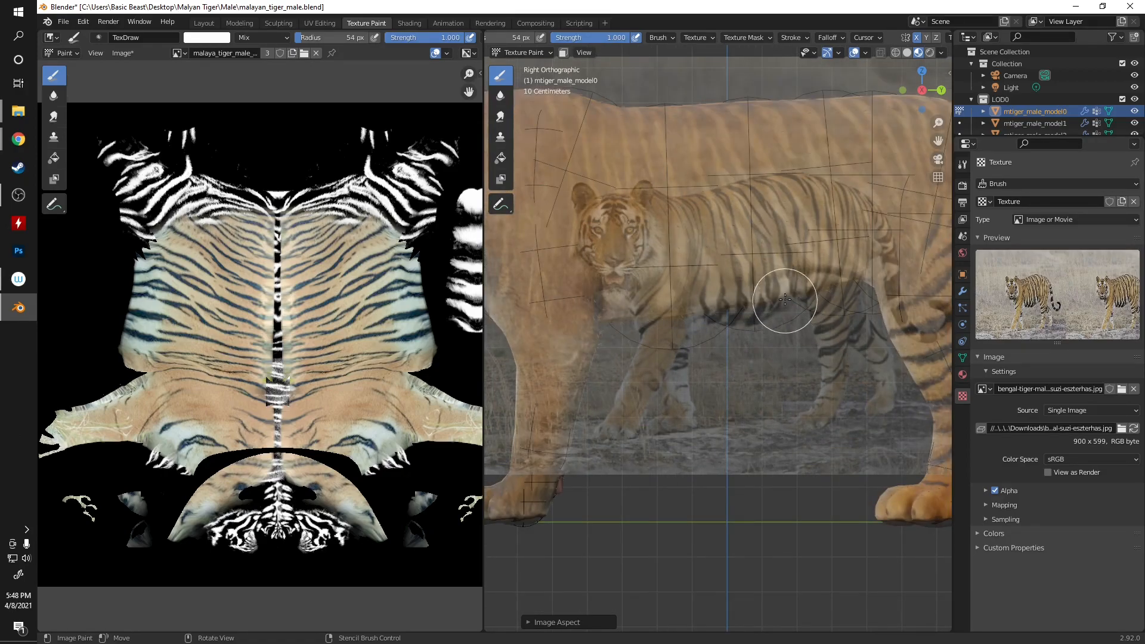
{"action": "mouse_move", "coordinate": [785, 296]}
{"action": "middle_mouse_down"}
{"action": "mouse_move", "coordinate": [788, 312]}
{"action": "mouse_move", "coordinate": [729, 277]}
{"action": "mouse_move", "coordinate": [813, 277]}
{"action": "mouse_move", "coordinate": [830, 261]}
{"action": "mouse_move", "coordinate": [792, 293]}
{"action": "middle_mouse_up"}
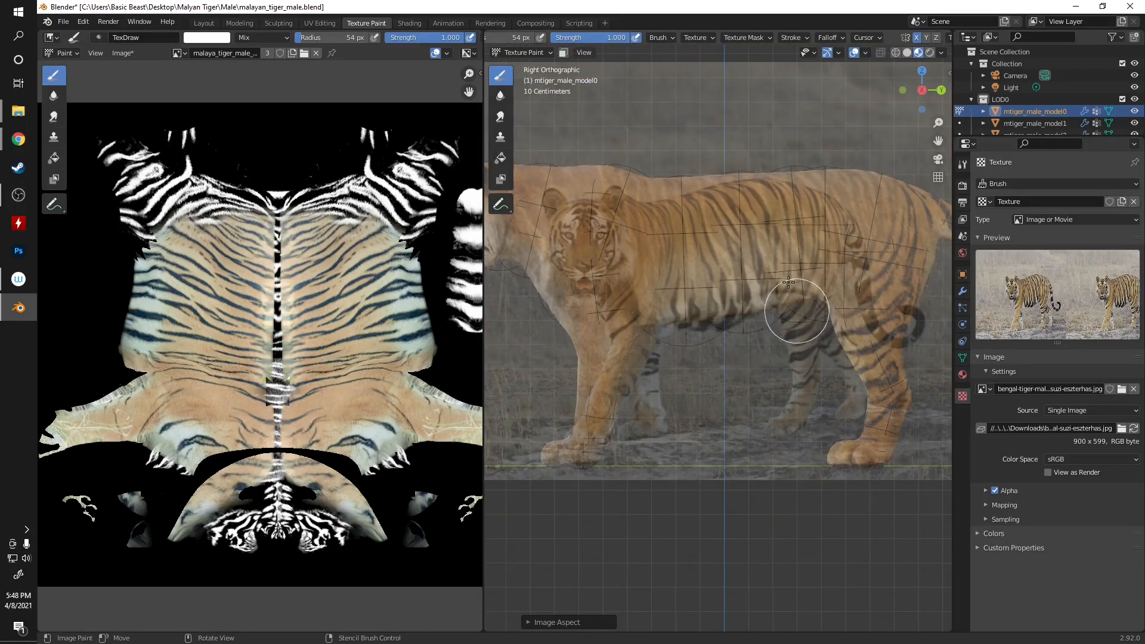
- Enlarge and shift the stencil photo so its hindquarters line up with the model's rump and hind leg
{"action": "middle_click_drag", "start_coordinate": [789, 236], "coordinate": [672, 162], "text": "shift"}
{"action": "scroll", "coordinate": [734, 267], "scroll_direction": "up", "scroll_amount": 1}
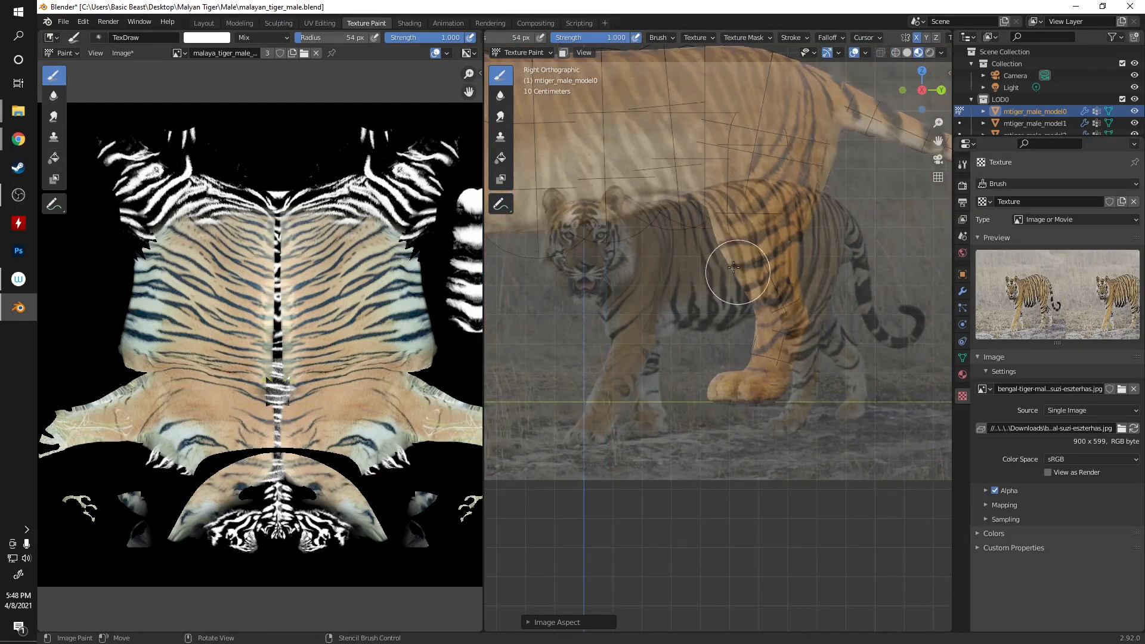
{"action": "right_click_drag", "start_coordinate": [672, 257], "coordinate": [627, 232]}
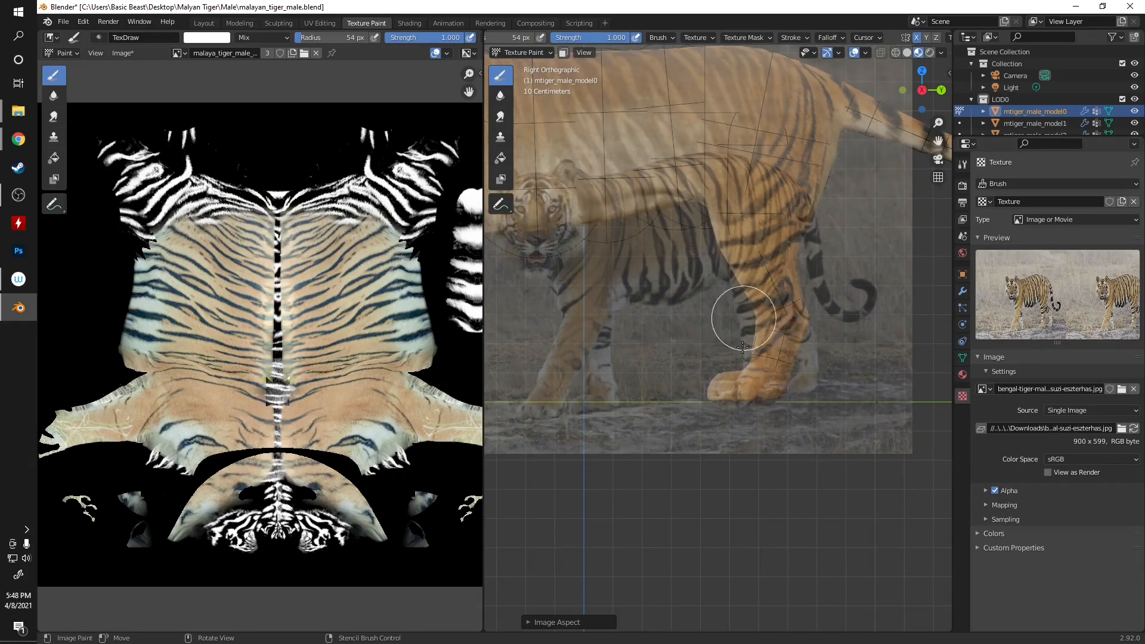
{"action": "right_click_drag", "start_coordinate": [794, 363], "coordinate": [865, 384], "text": "shift"}
{"action": "right_click_drag", "start_coordinate": [663, 320], "coordinate": [632, 251]}
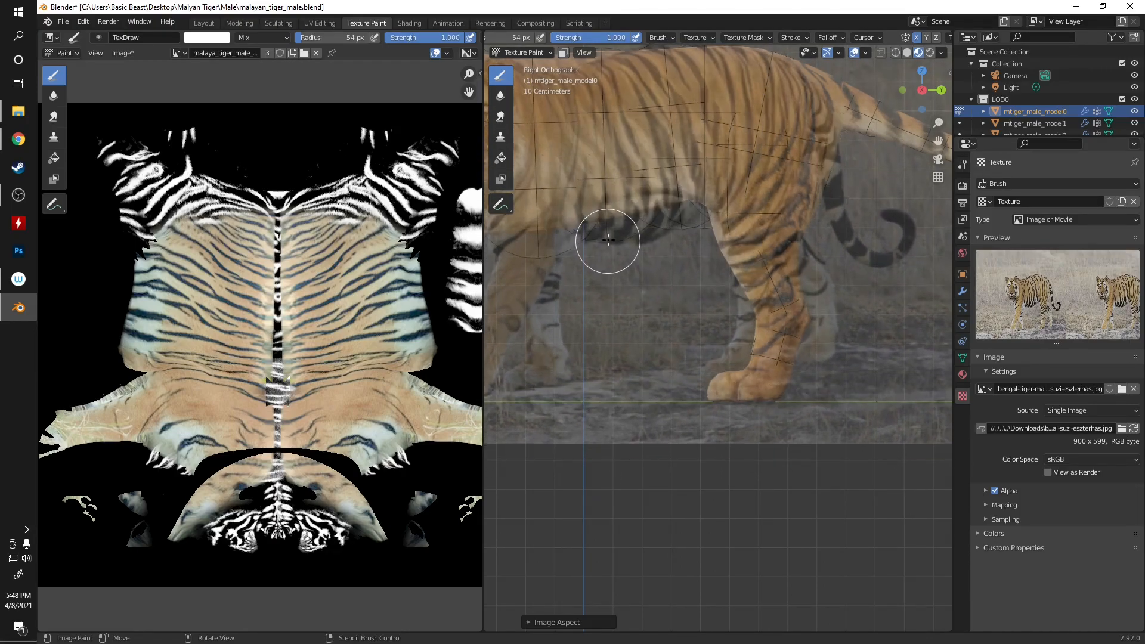
{"action": "right_click_drag", "start_coordinate": [609, 237], "coordinate": [608, 235]}
{"action": "right_click_drag", "start_coordinate": [802, 365], "coordinate": [833, 374], "text": "shift"}
{"action": "right_click_drag", "start_coordinate": [726, 263], "coordinate": [744, 281]}
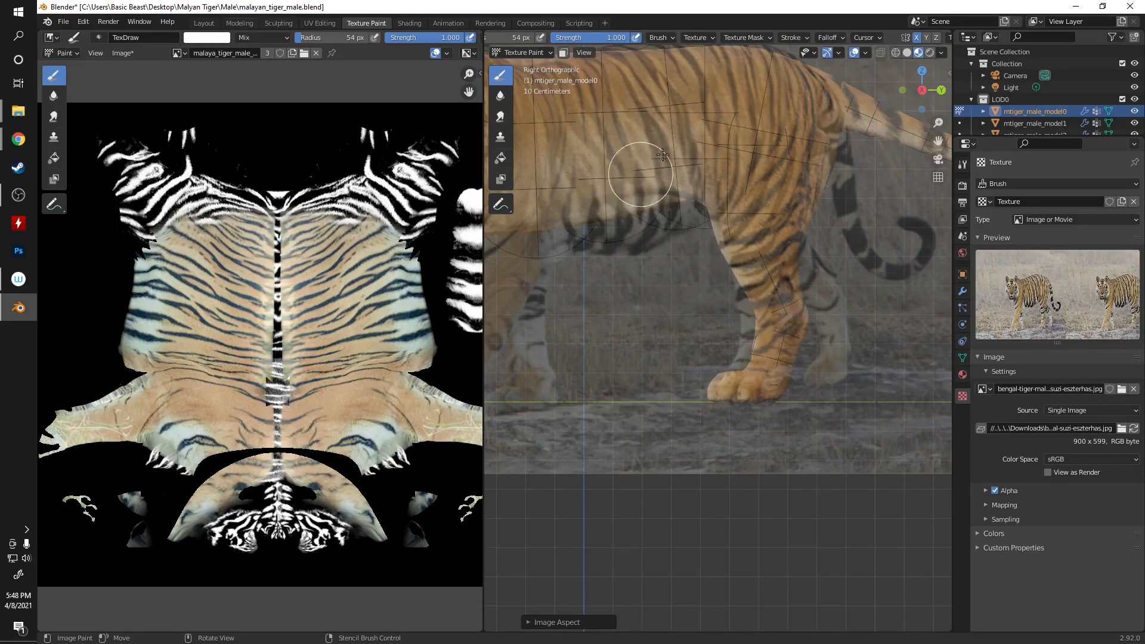
- Replace the brush texture image with damai-the-tiger-630x452.jpg from the Downloads folder
{"action": "left_click", "coordinate": [1122, 389]}
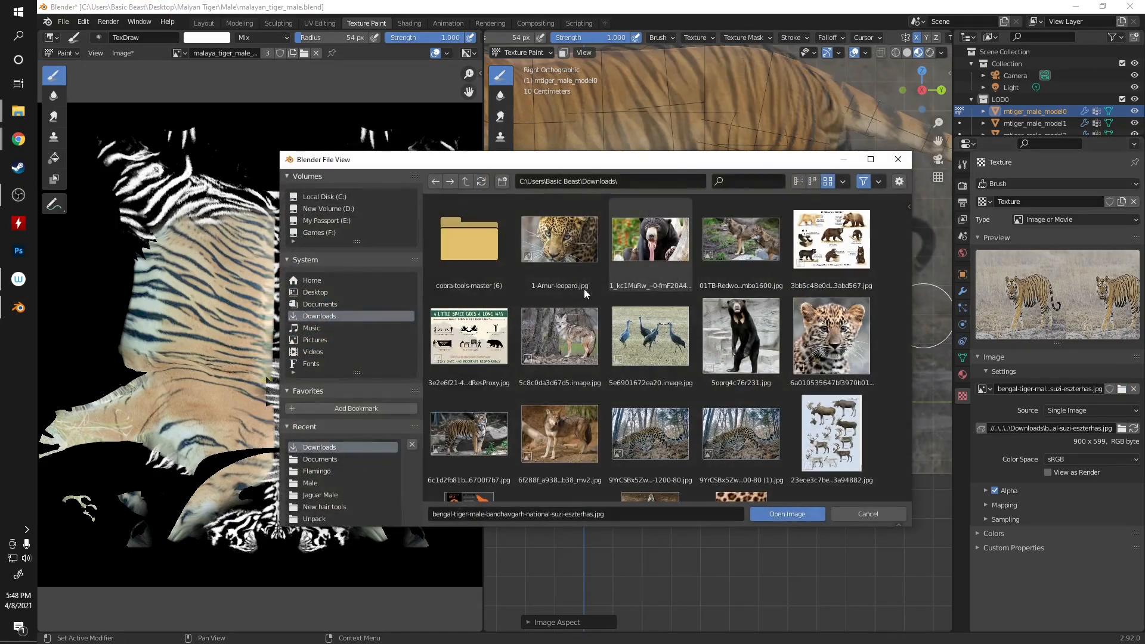
{"action": "scroll", "coordinate": [560, 343], "scroll_direction": "down", "scroll_amount": 3}
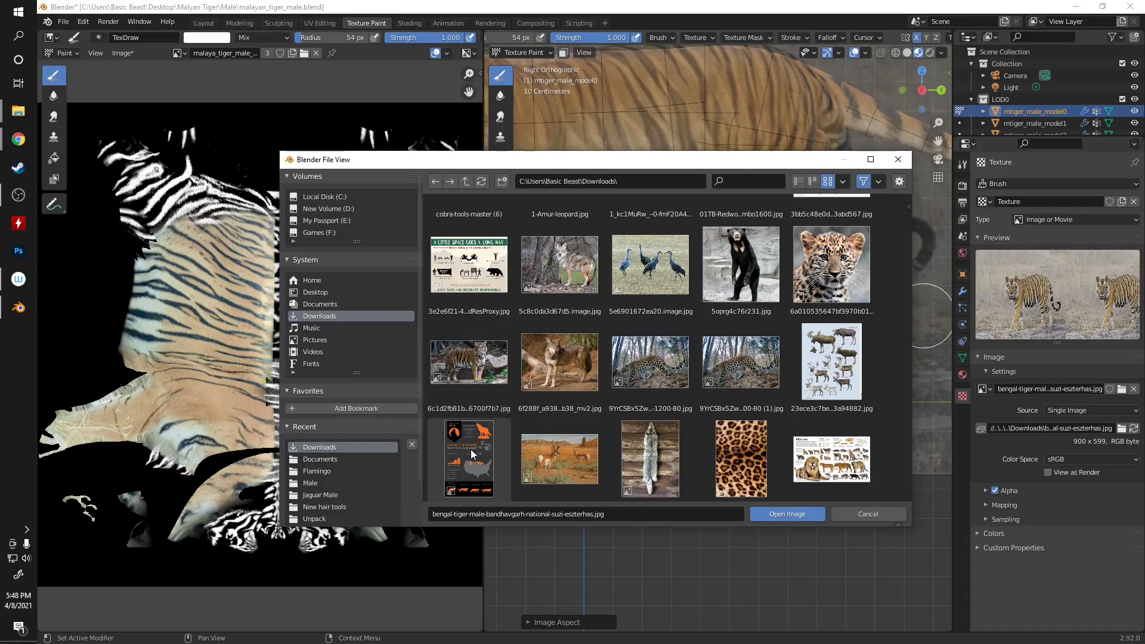
{"action": "scroll", "coordinate": [706, 344], "scroll_direction": "down", "scroll_amount": 4}
{"action": "scroll", "coordinate": [706, 344], "scroll_direction": "down", "scroll_amount": 3}
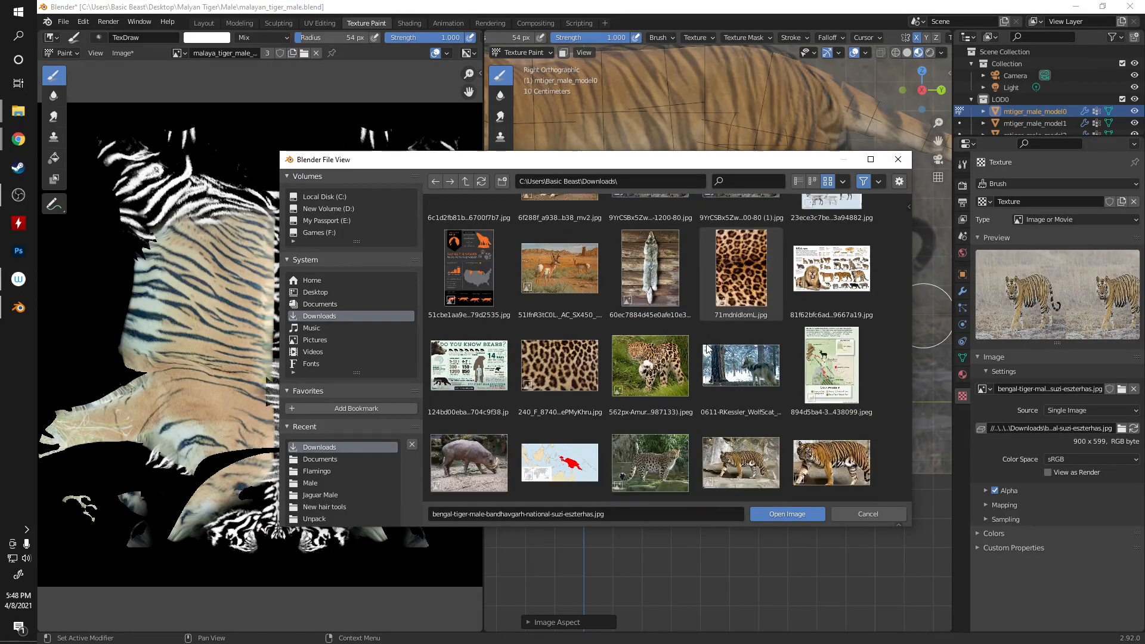
{"action": "scroll", "coordinate": [740, 328], "scroll_direction": "down", "scroll_amount": 3}
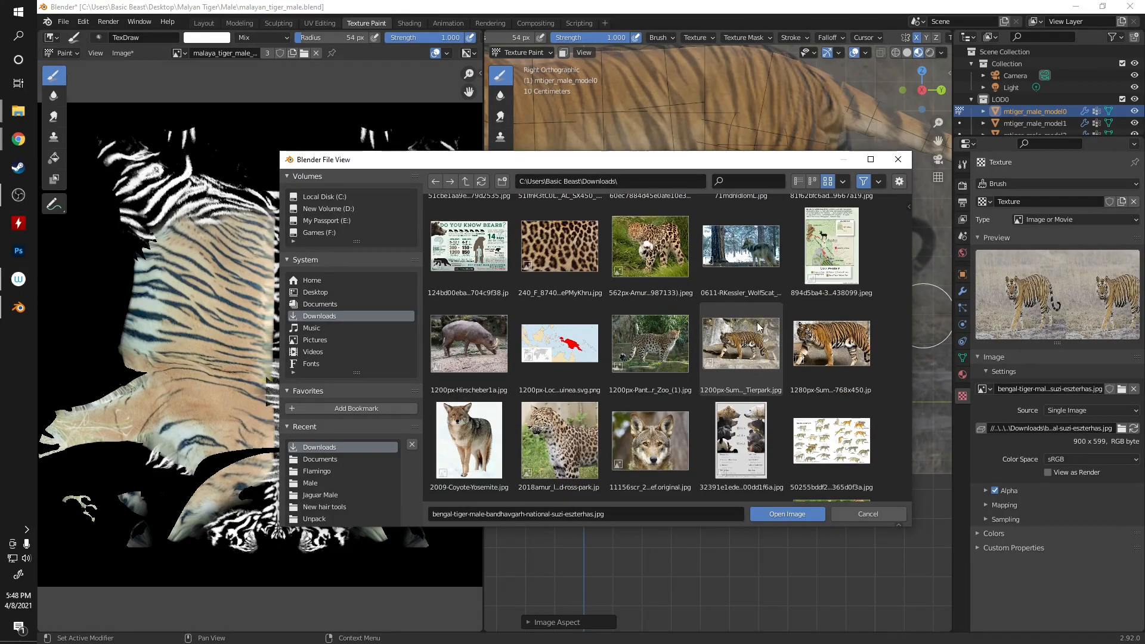
{"action": "scroll", "coordinate": [684, 356], "scroll_direction": "down", "scroll_amount": 2}
{"action": "scroll", "coordinate": [685, 356], "scroll_direction": "down", "scroll_amount": 10}
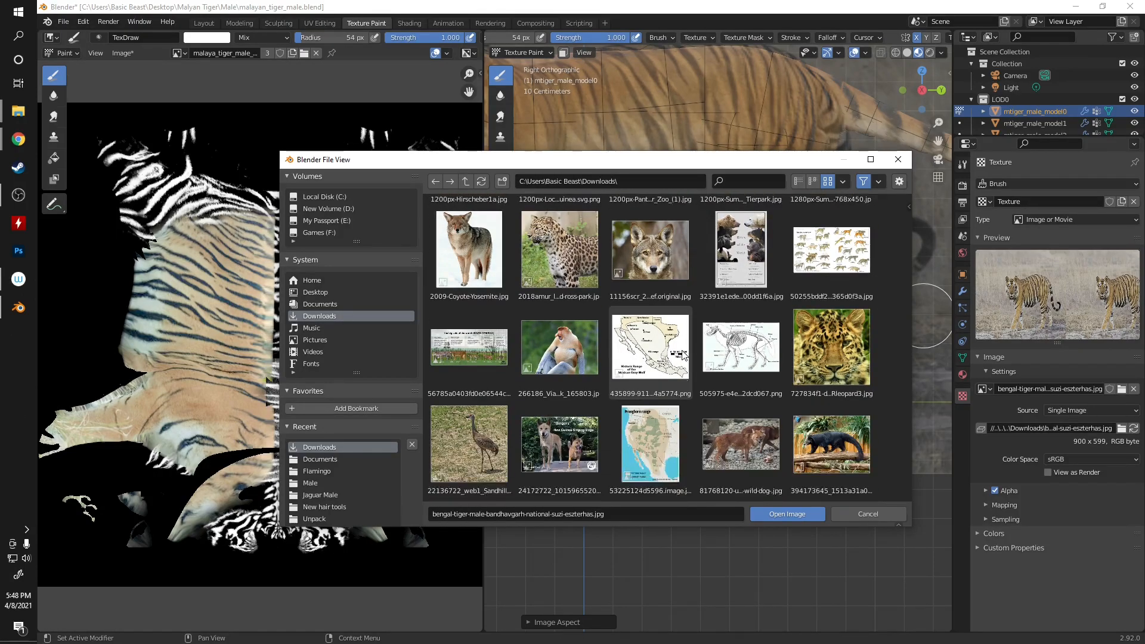
{"action": "scroll", "coordinate": [683, 348], "scroll_direction": "down", "scroll_amount": 10}
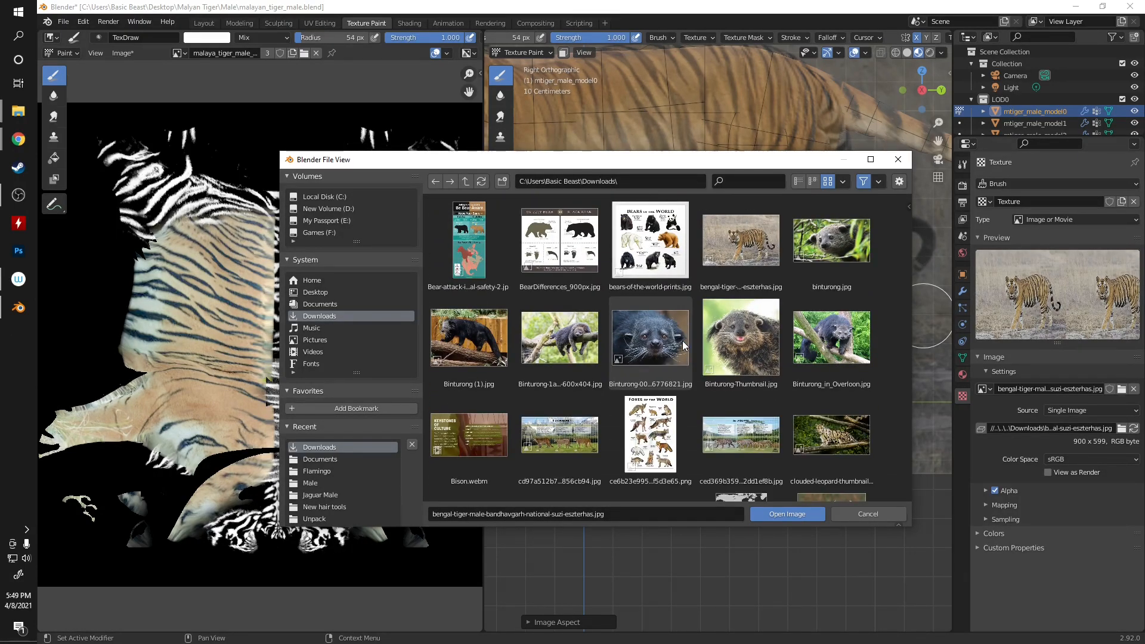
{"action": "scroll", "coordinate": [682, 341], "scroll_direction": "down", "scroll_amount": 5}
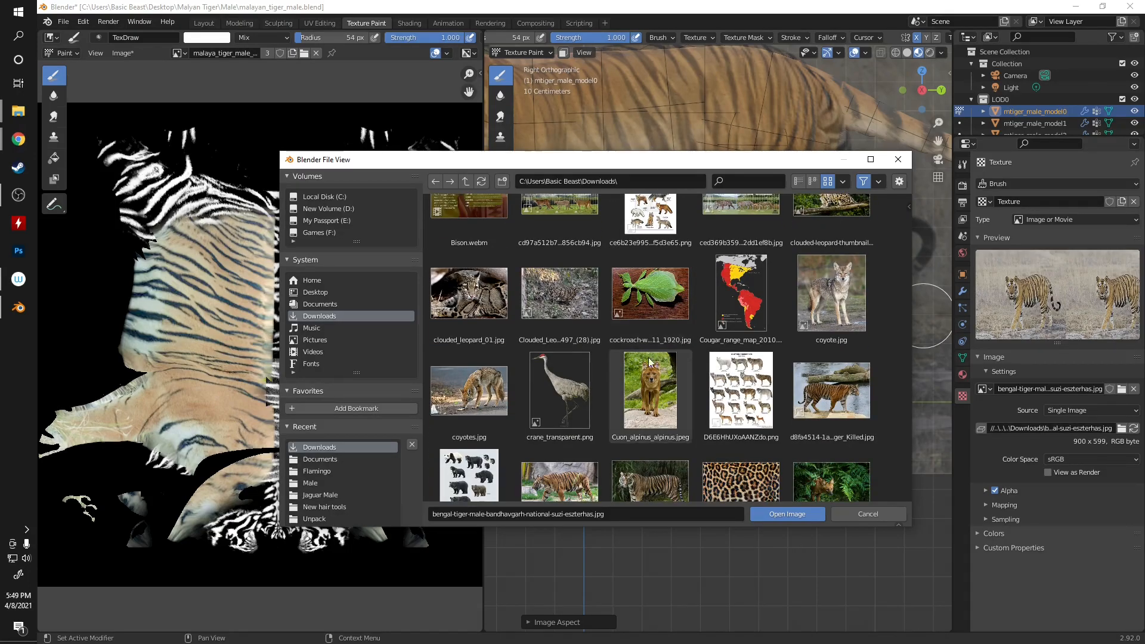
{"action": "scroll", "coordinate": [645, 394], "scroll_direction": "down", "scroll_amount": 2}
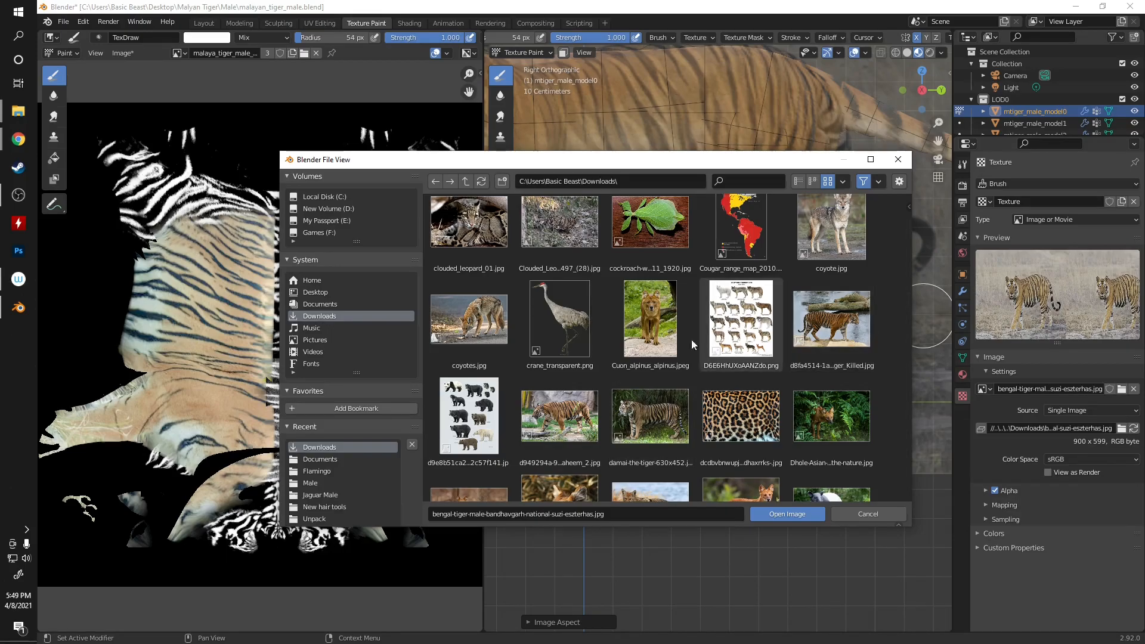
{"action": "scroll", "coordinate": [628, 394], "scroll_direction": "down", "scroll_amount": 2}
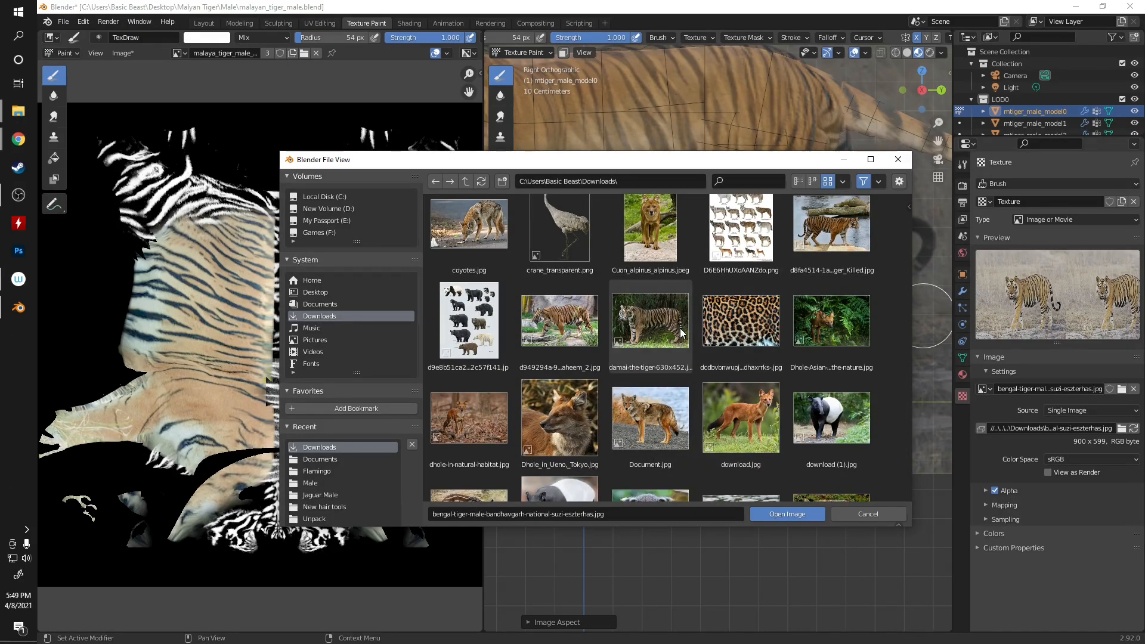
{"action": "left_click", "coordinate": [655, 333]}
{"action": "left_click", "coordinate": [788, 513]}
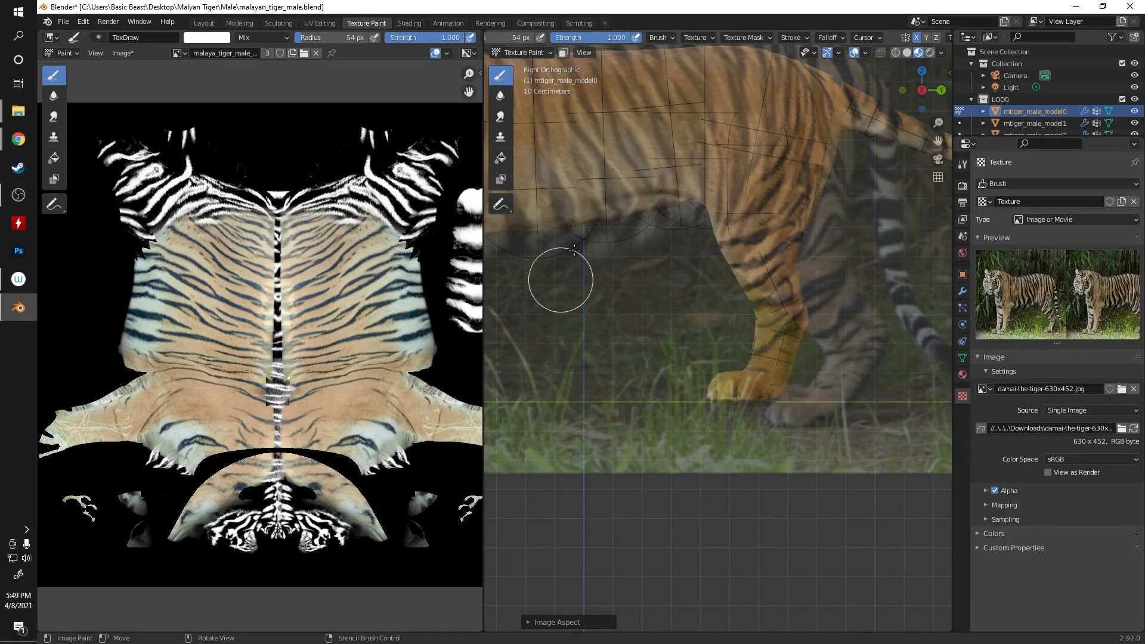
- Resize and move the new tiger stencil until its back, rump and thigh match the model's hindquarters in the right side view
{"action": "right_click_drag", "start_coordinate": [668, 199], "coordinate": [634, 240]}
{"action": "scroll", "coordinate": [685, 281], "scroll_direction": "down", "scroll_amount": 3}
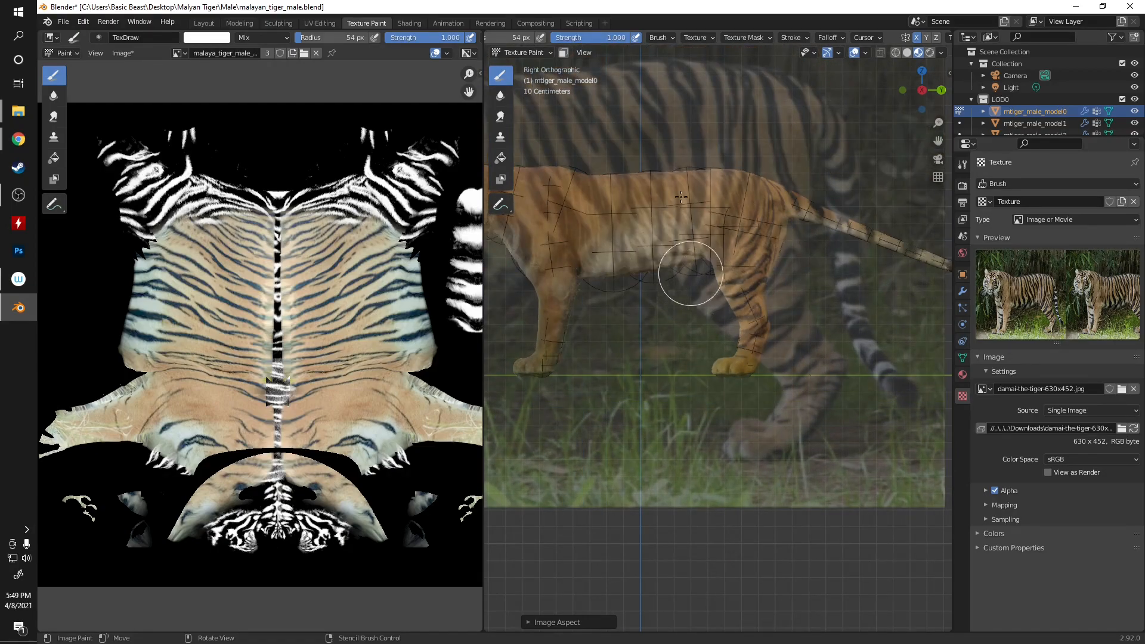
{"action": "left_click", "coordinate": [693, 34]}
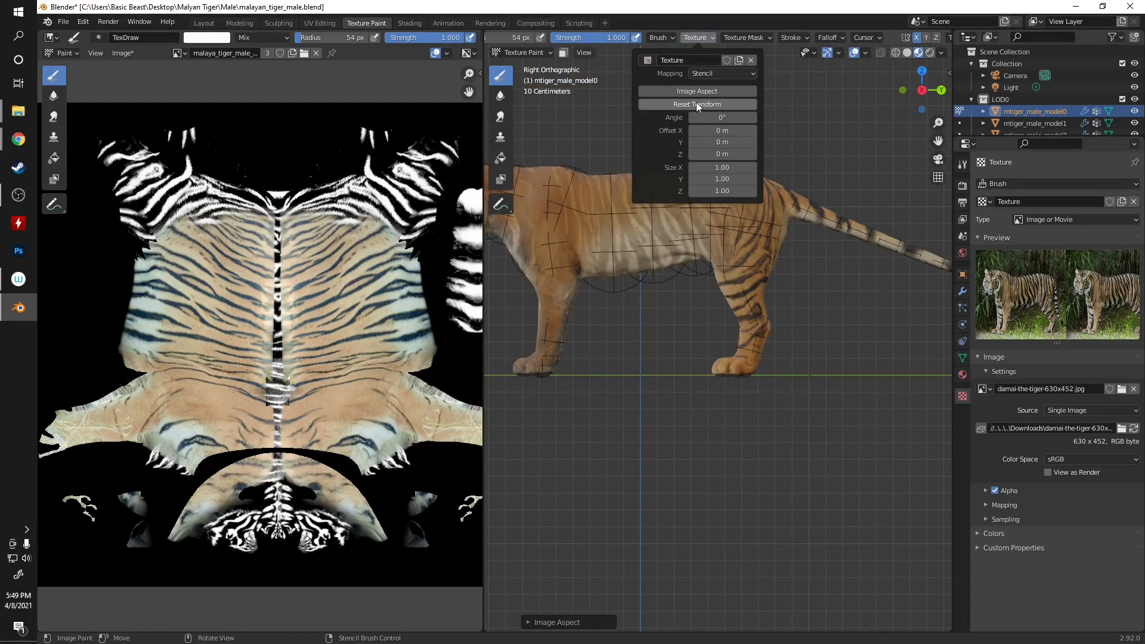
{"action": "right_click_drag", "start_coordinate": [657, 136], "coordinate": [629, 85]}
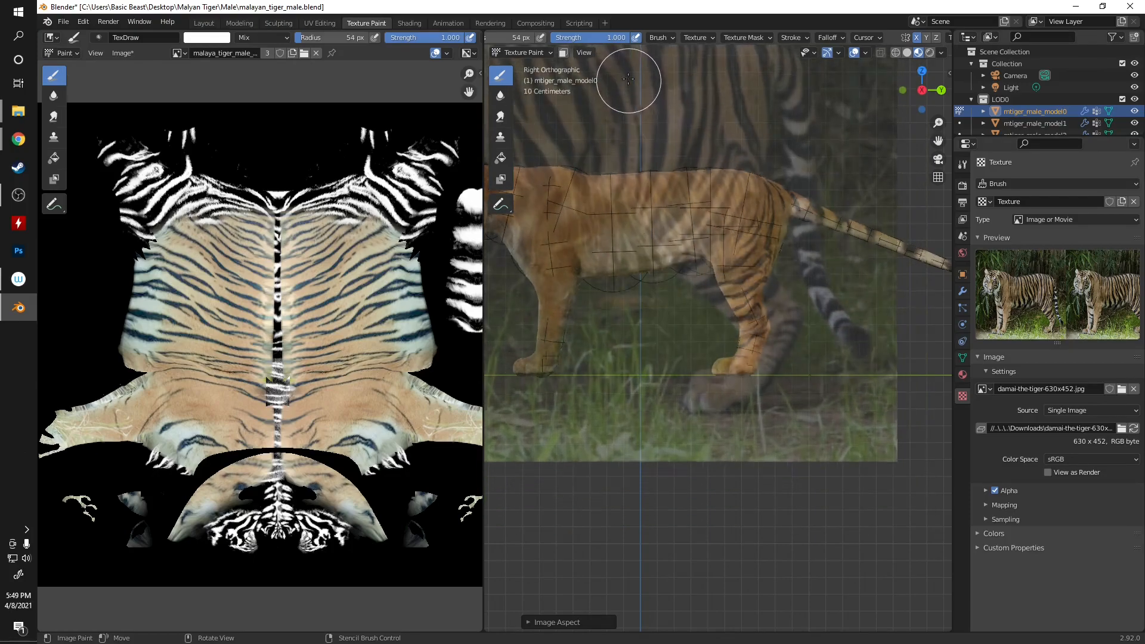
{"action": "right_click_drag", "start_coordinate": [678, 286], "coordinate": [671, 254]}
{"action": "scroll", "coordinate": [706, 306], "scroll_direction": "up", "scroll_amount": 3}
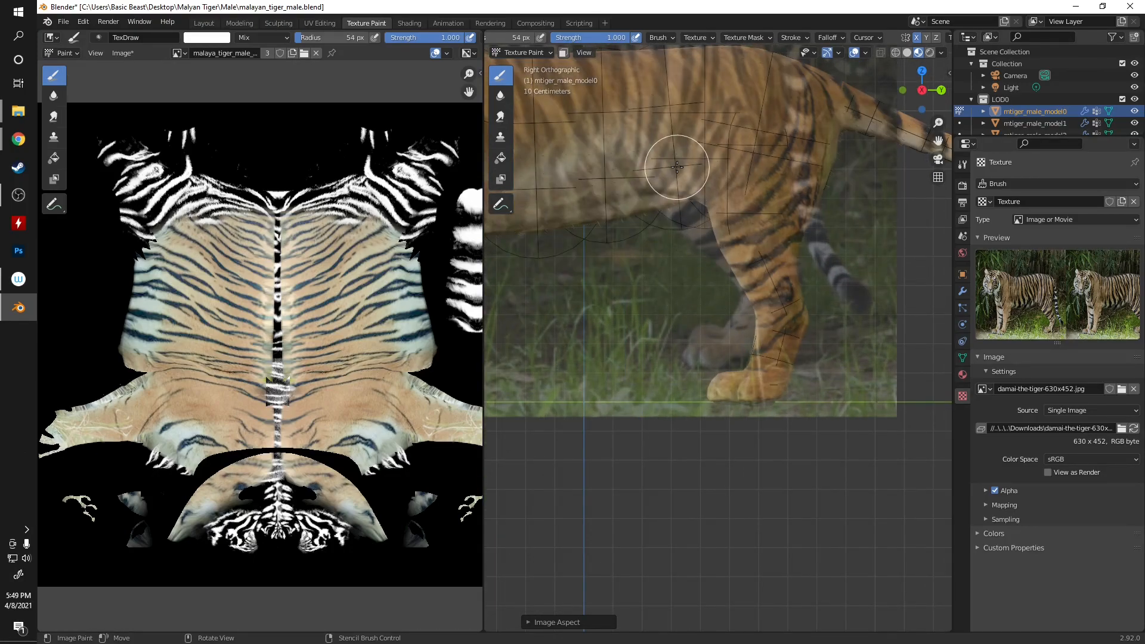
{"action": "right_click_drag", "start_coordinate": [681, 144], "coordinate": [669, 209], "text": "shift"}
{"action": "middle_click_drag", "start_coordinate": [677, 168], "coordinate": [696, 293], "text": "shift"}
{"action": "right_click_drag", "start_coordinate": [671, 122], "coordinate": [734, 292], "text": "shift"}
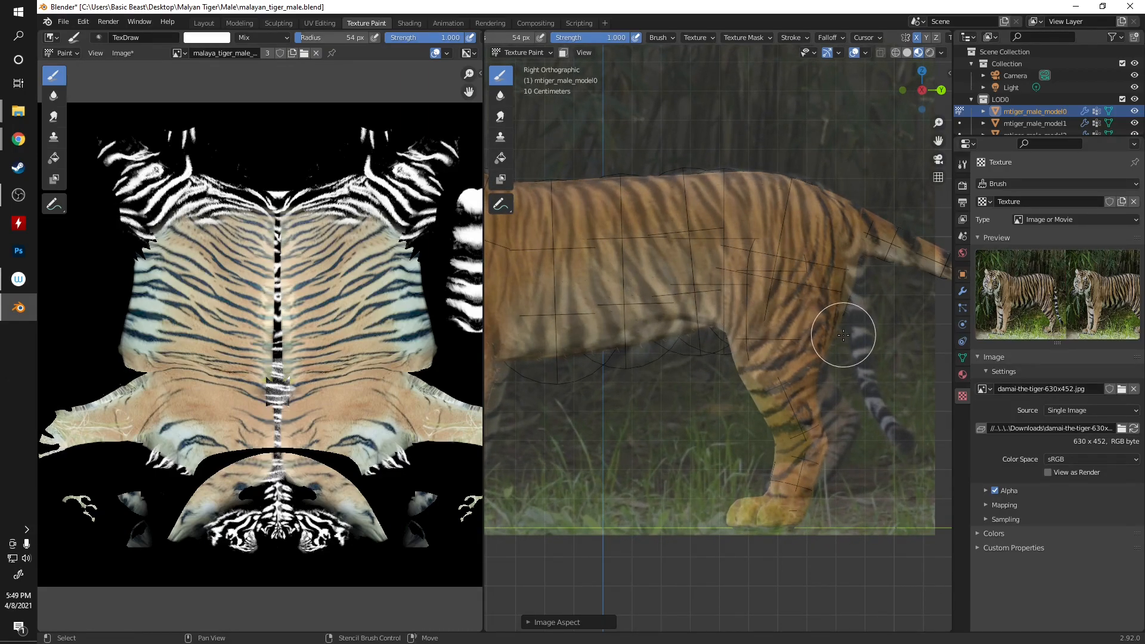
{"action": "mouse_move", "coordinate": [777, 305]}
{"action": "right_mouse_down"}
{"action": "mouse_move", "coordinate": [819, 314]}
{"action": "mouse_move", "coordinate": [771, 306]}
{"action": "right_mouse_up"}
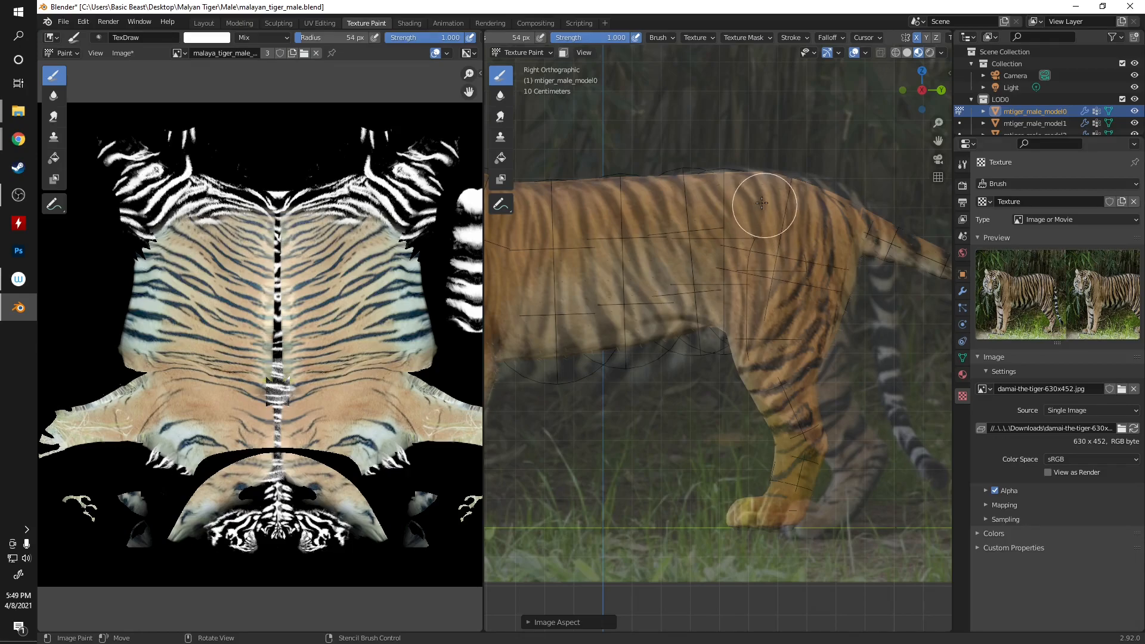
- Paint the stencil's fur and stripes over the model's rump, upper thigh and knee
{"action": "mouse_move", "coordinate": [764, 237]}
{"action": "left_mouse_down"}
{"action": "mouse_move", "coordinate": [764, 185]}
{"action": "mouse_move", "coordinate": [806, 187]}
{"action": "left_mouse_up"}
{"action": "left_click_drag", "start_coordinate": [844, 243], "coordinate": [843, 205]}
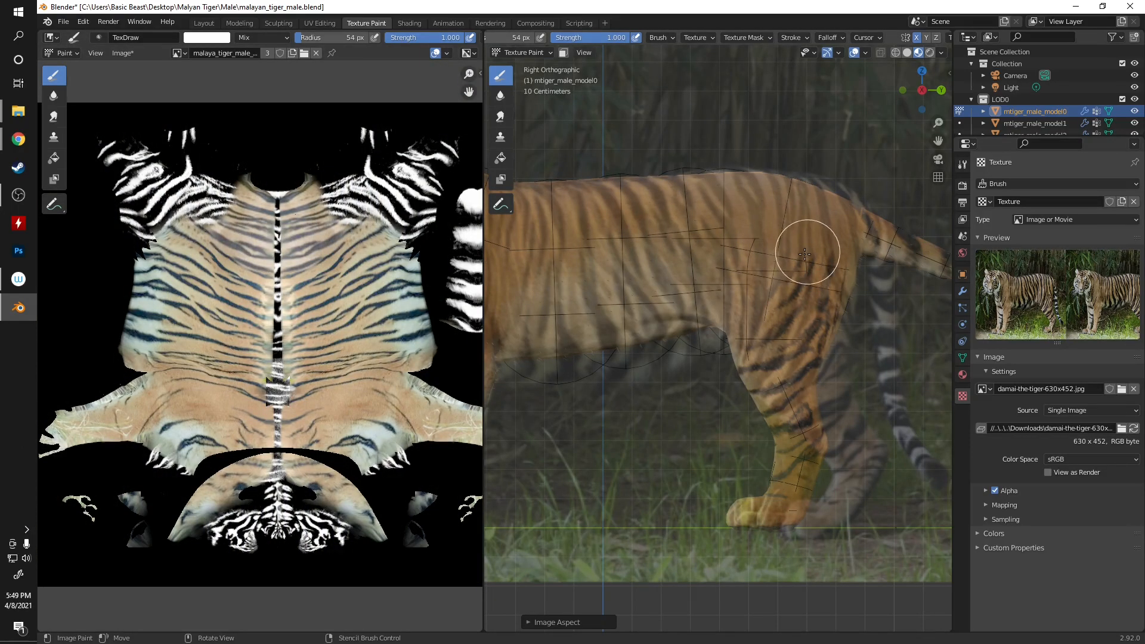
{"action": "left_click_drag", "start_coordinate": [790, 299], "coordinate": [767, 260]}
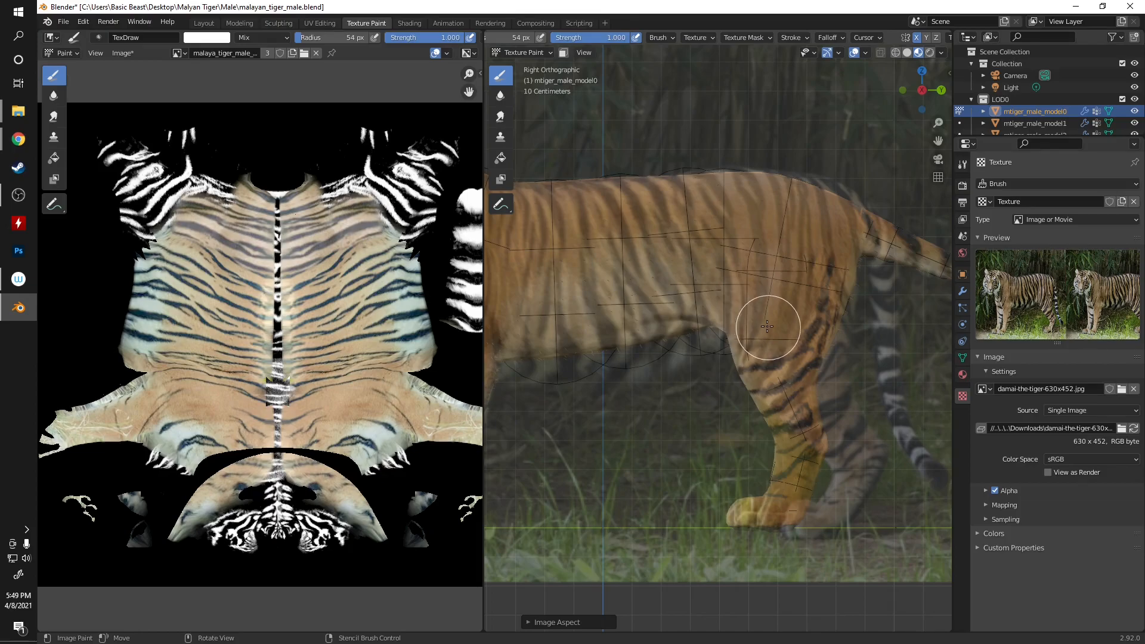
{"action": "left_click_drag", "start_coordinate": [762, 379], "coordinate": [792, 299]}
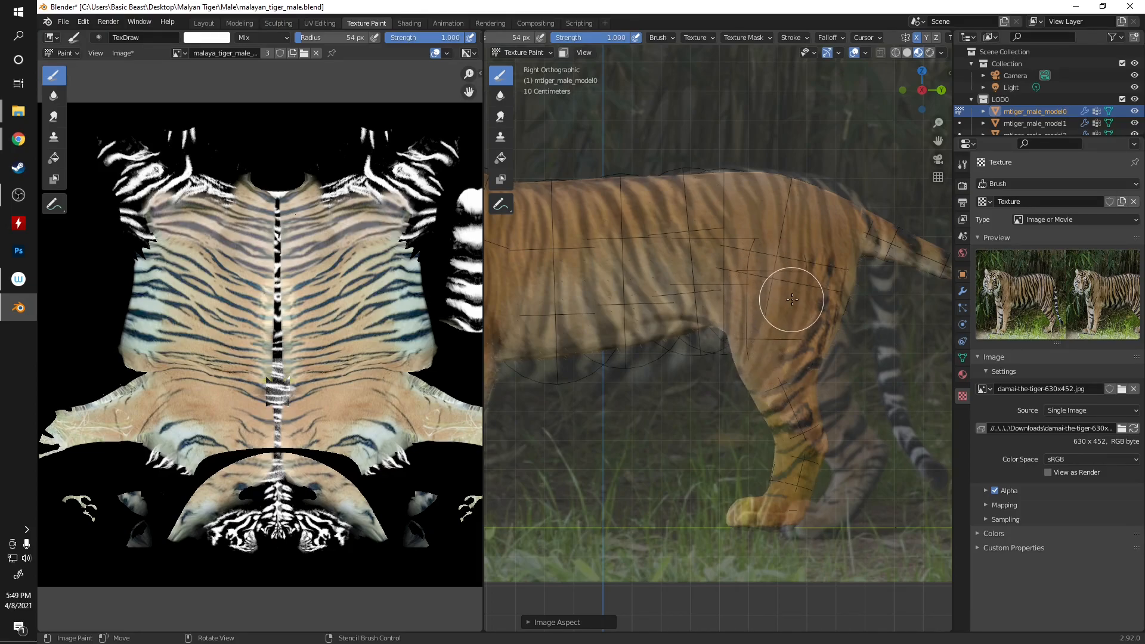
{"action": "left_click_drag", "start_coordinate": [831, 257], "coordinate": [807, 332]}
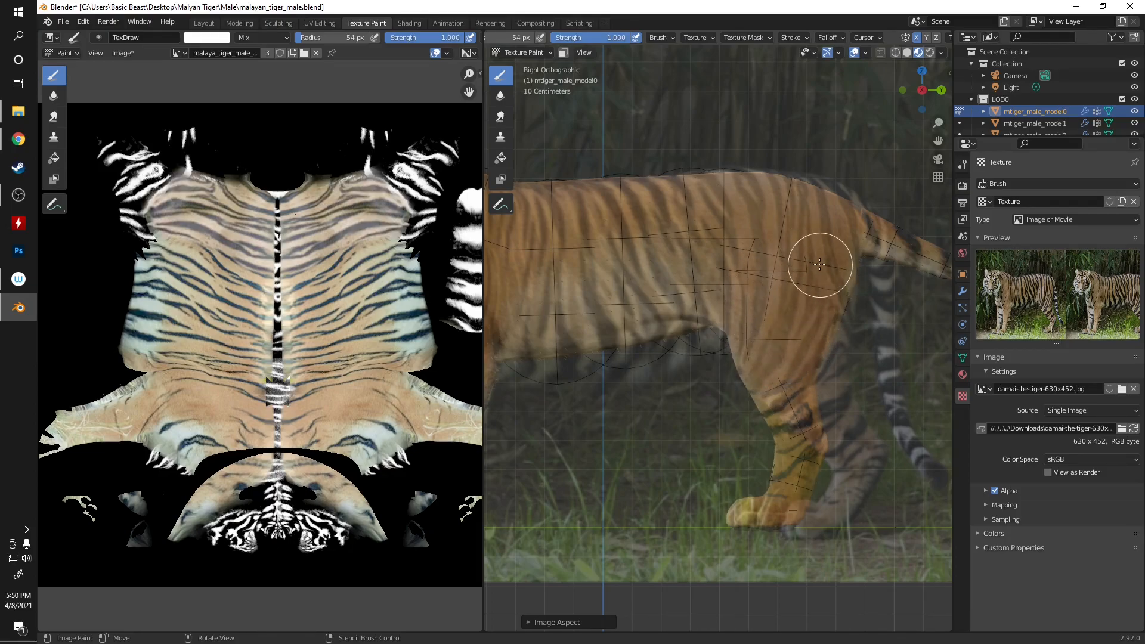
{"action": "mouse_move", "coordinate": [758, 292]}
{"action": "left_mouse_down"}
{"action": "mouse_move", "coordinate": [741, 281]}
{"action": "mouse_move", "coordinate": [782, 380]}
{"action": "left_mouse_up"}
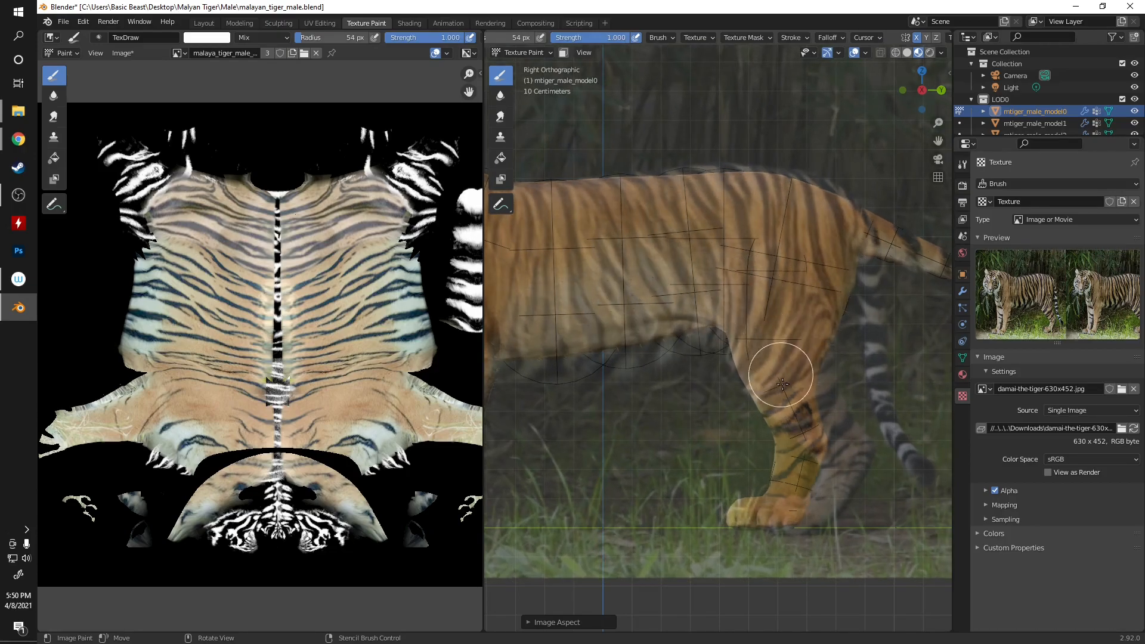
- Tilt and shift the stencil so its leg stripes follow the model's hind leg, and paint the lower thigh up to the rump
{"action": "right_click_drag", "start_coordinate": [854, 452], "coordinate": [842, 453], "text": "shift"}
{"action": "right_click_drag", "start_coordinate": [864, 514], "coordinate": [753, 562], "text": "ctrl"}
{"action": "right_click_drag", "start_coordinate": [635, 397], "coordinate": [676, 267]}
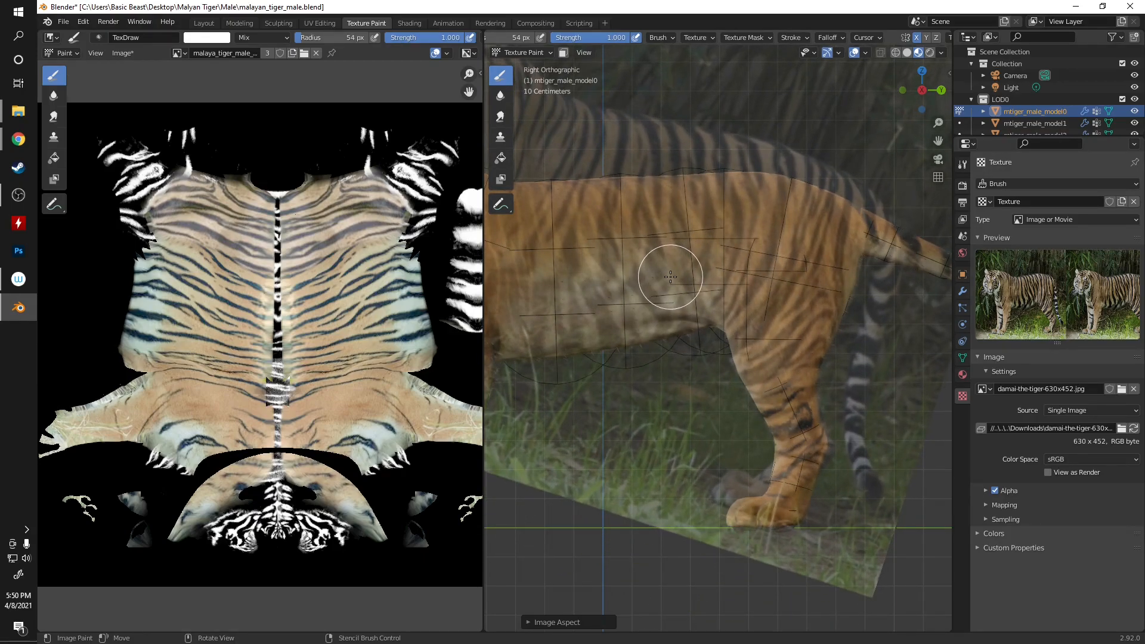
{"action": "left_click_drag", "start_coordinate": [778, 402], "coordinate": [785, 331]}
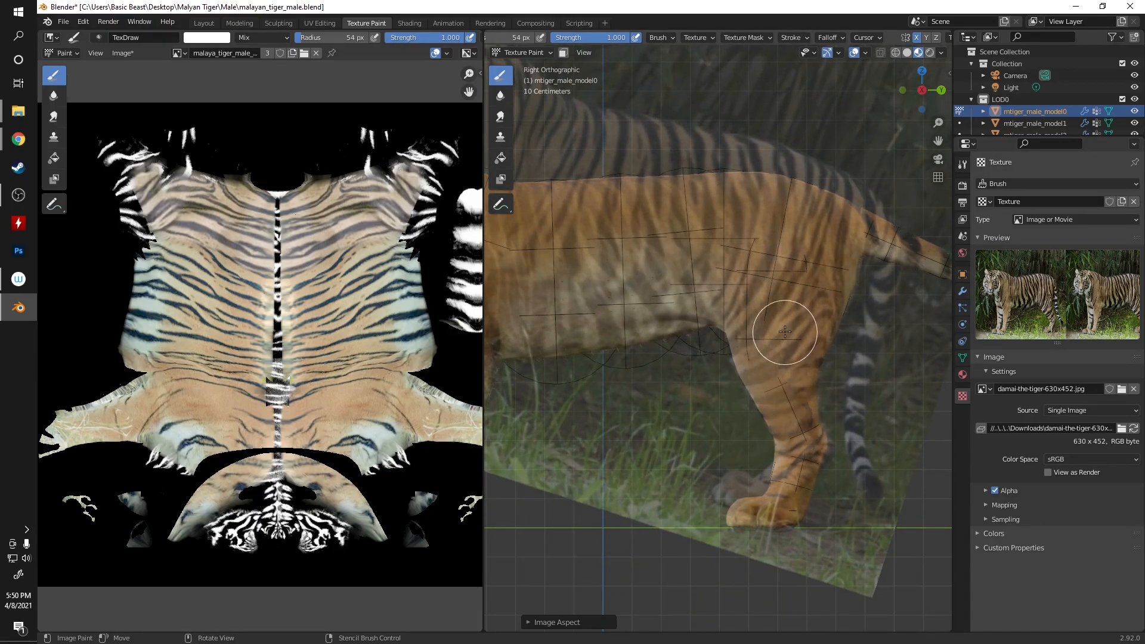
{"action": "mouse_move", "coordinate": [804, 415]}
{"action": "left_mouse_down"}
{"action": "mouse_move", "coordinate": [818, 294]}
{"action": "mouse_move", "coordinate": [837, 269]}
{"action": "mouse_move", "coordinate": [818, 257]}
{"action": "left_mouse_up"}
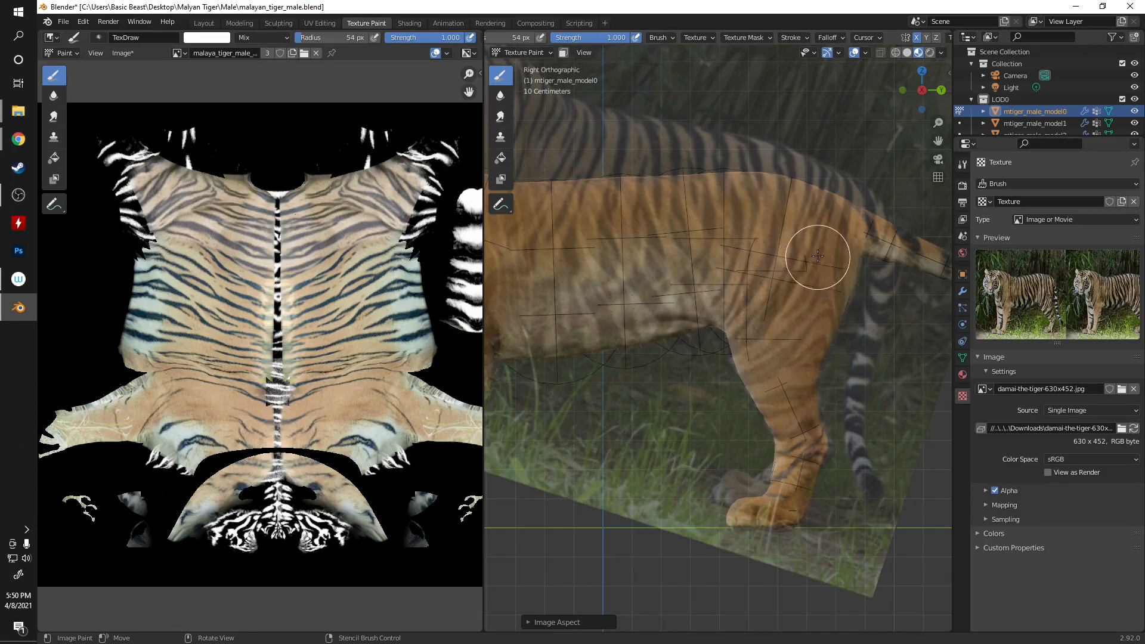
- Turn the stencil nearly upright, fit its far hind leg to the model's lower leg, and paint the hock and hind paw
{"action": "mouse_move", "coordinate": [784, 400]}
{"action": "right_mouse_down", "text": "ctrl"}
{"action": "mouse_move", "coordinate": [734, 338]}
{"action": "mouse_move", "coordinate": [729, 427]}
{"action": "mouse_move", "coordinate": [698, 478]}
{"action": "mouse_move", "coordinate": [756, 473]}
{"action": "right_mouse_up", "text": "ctrl"}
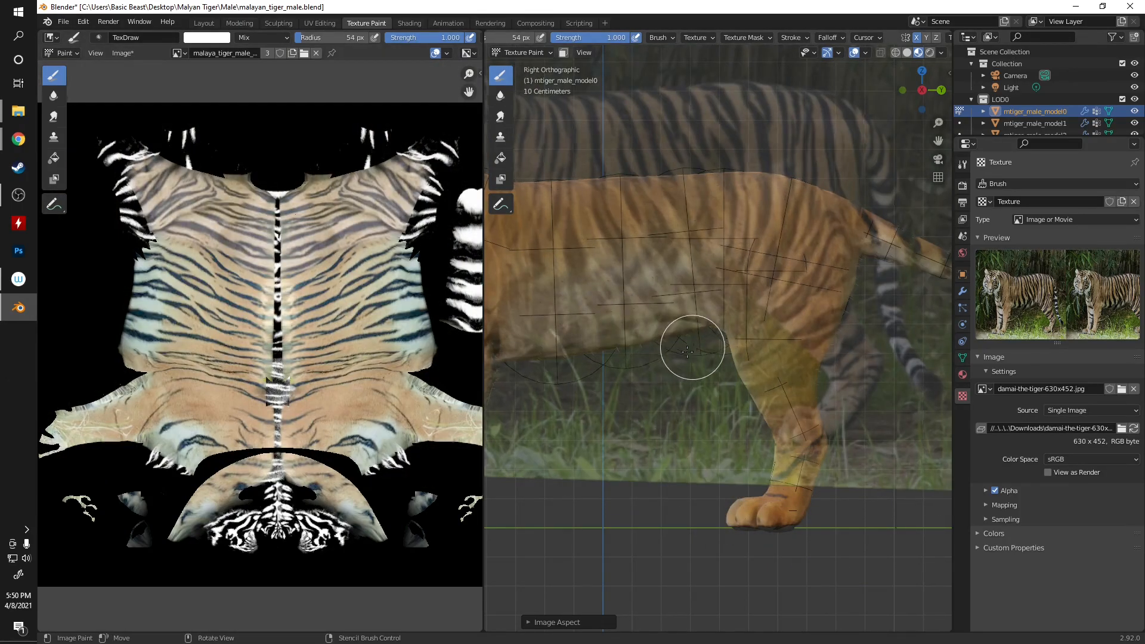
{"action": "mouse_move", "coordinate": [690, 345]}
{"action": "right_mouse_down", "text": "shift"}
{"action": "mouse_move", "coordinate": [654, 417]}
{"action": "mouse_move", "coordinate": [629, 429]}
{"action": "mouse_move", "coordinate": [635, 423]}
{"action": "mouse_move", "coordinate": [772, 540]}
{"action": "right_mouse_up", "text": "shift"}
{"action": "right_click_drag", "start_coordinate": [712, 431], "coordinate": [697, 425]}
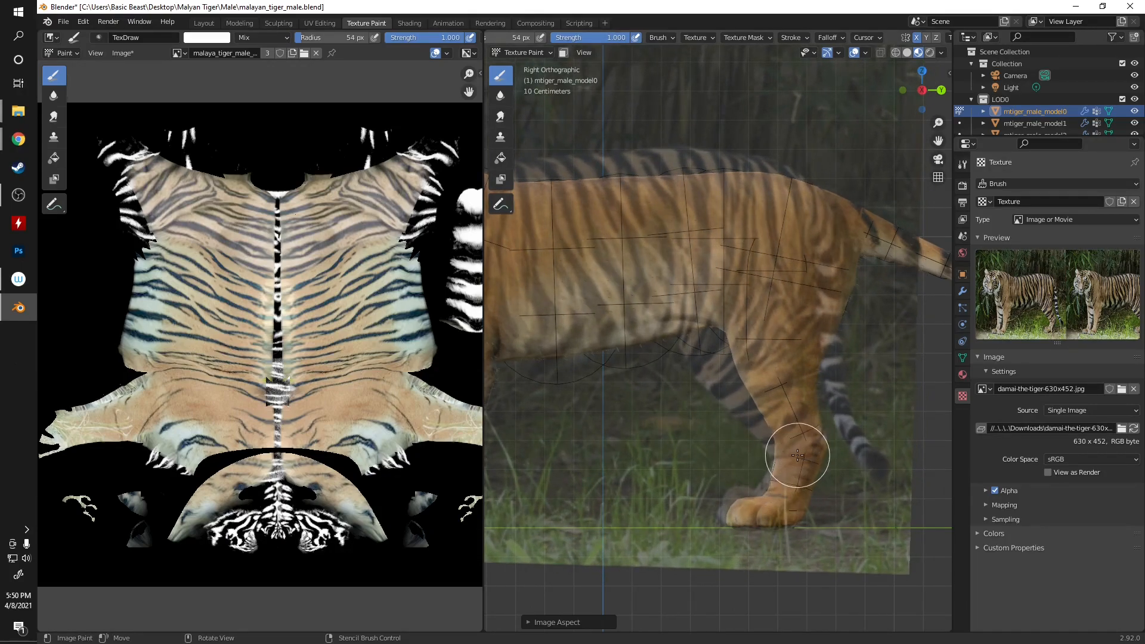
{"action": "left_click_drag", "start_coordinate": [797, 455], "coordinate": [802, 444]}
{"action": "right_click_drag", "start_coordinate": [787, 533], "coordinate": [776, 485], "text": "ctrl"}
{"action": "mouse_move", "coordinate": [784, 498]}
{"action": "left_mouse_down"}
{"action": "mouse_move", "coordinate": [747, 506]}
{"action": "mouse_move", "coordinate": [755, 514]}
{"action": "left_mouse_up"}
{"action": "mouse_move", "coordinate": [811, 458]}
{"action": "left_mouse_down"}
{"action": "mouse_move", "coordinate": [791, 476]}
{"action": "mouse_move", "coordinate": [812, 439]}
{"action": "mouse_move", "coordinate": [798, 421]}
{"action": "mouse_move", "coordinate": [795, 450]}
{"action": "left_mouse_up"}
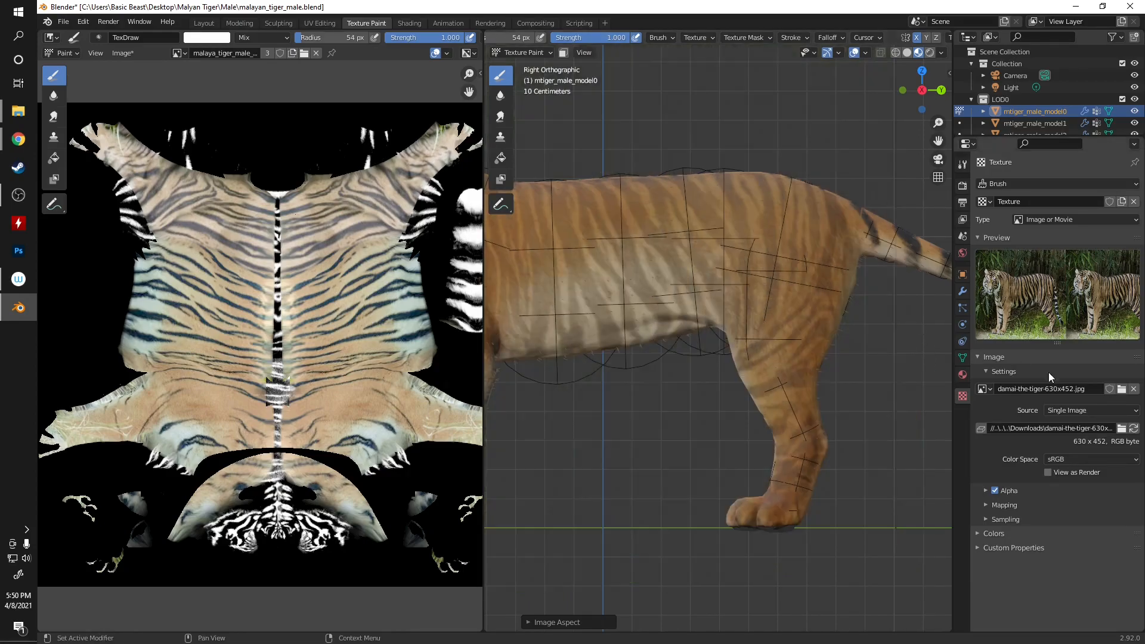
- Set the stencil texture's angle to 0°
{"action": "left_click", "coordinate": [710, 38]}
{"action": "left_click", "coordinate": [721, 117]}
{"action": "type", "text": "0"}
{"action": "key", "text": "Return"}
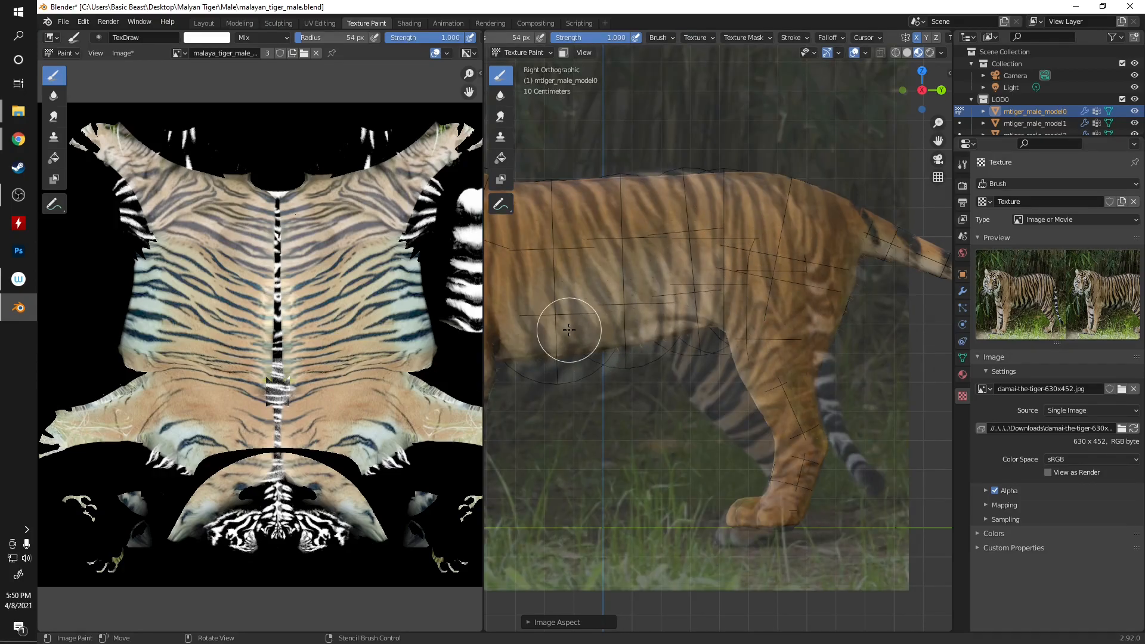
- Unlink damai-the-tiger-630x452.jpg from the brush texture and check the painted fur on the whole model
{"action": "scroll", "coordinate": [638, 295], "scroll_direction": "down", "scroll_amount": 3}
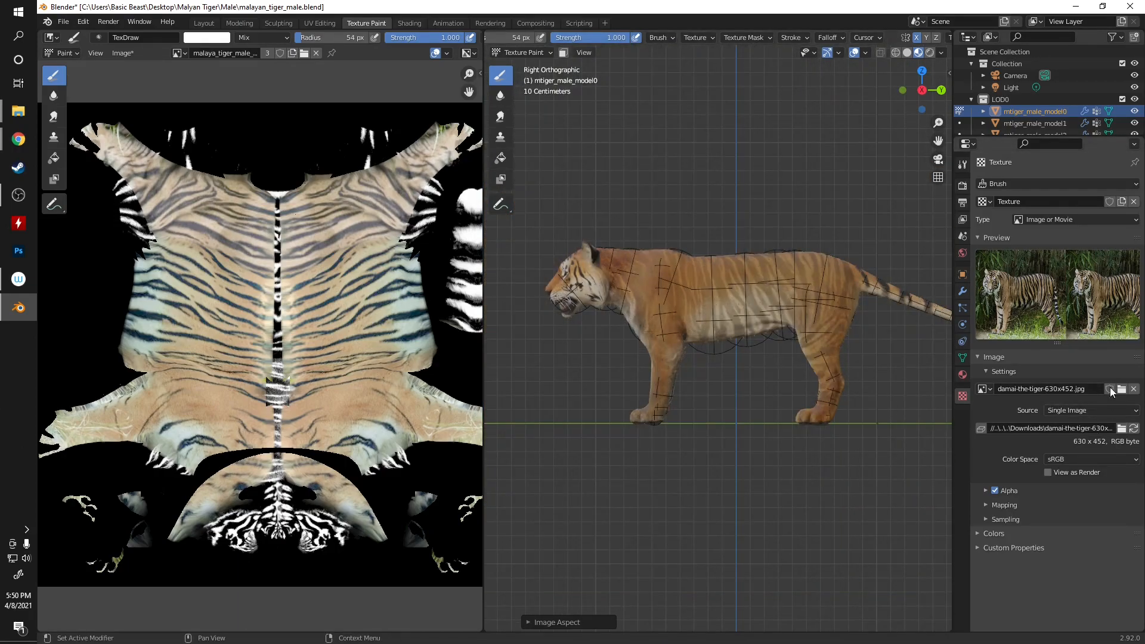
{"action": "left_click", "coordinate": [1134, 389]}
{"action": "scroll", "coordinate": [627, 306], "scroll_direction": "up", "scroll_amount": 5}
{"action": "mouse_move", "coordinate": [759, 248]}
{"action": "middle_mouse_down"}
{"action": "mouse_move", "coordinate": [698, 303]}
{"action": "mouse_move", "coordinate": [762, 274]}
{"action": "mouse_move", "coordinate": [726, 282]}
{"action": "mouse_move", "coordinate": [761, 365]}
{"action": "mouse_move", "coordinate": [753, 274]}
{"action": "middle_mouse_up"}
{"action": "mouse_move", "coordinate": [628, 319]}
{"action": "middle_mouse_down"}
{"action": "mouse_move", "coordinate": [679, 302]}
{"action": "mouse_move", "coordinate": [630, 301]}
{"action": "middle_mouse_up"}
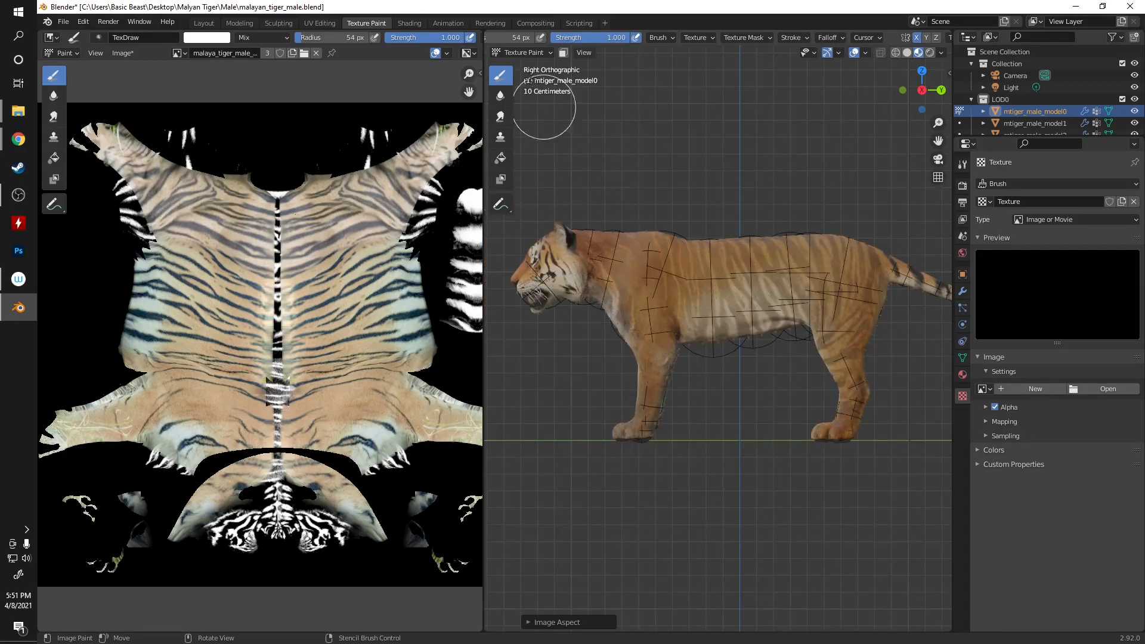
{"action": "left_click", "coordinate": [1091, 392]}
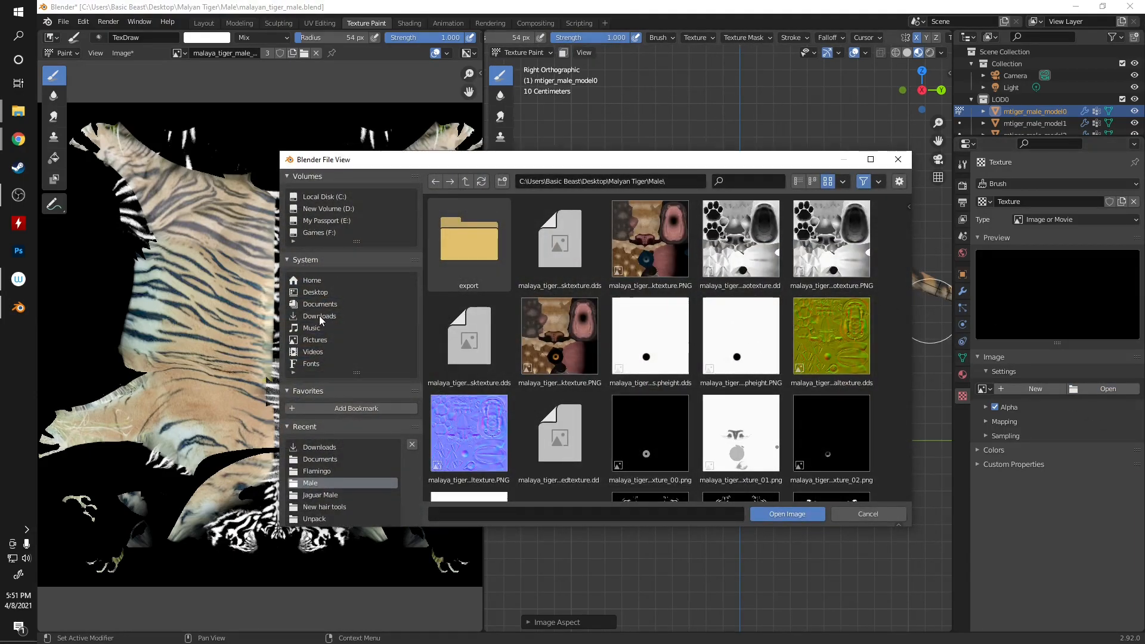
{"action": "left_click", "coordinate": [320, 316]}
{"action": "scroll", "coordinate": [715, 321], "scroll_direction": "down", "scroll_amount": 2}
{"action": "scroll", "coordinate": [715, 321], "scroll_direction": "down", "scroll_amount": 10}
{"action": "scroll", "coordinate": [773, 363], "scroll_direction": "down", "scroll_amount": 15}
{"action": "scroll", "coordinate": [688, 345], "scroll_direction": "down", "scroll_amount": 15}
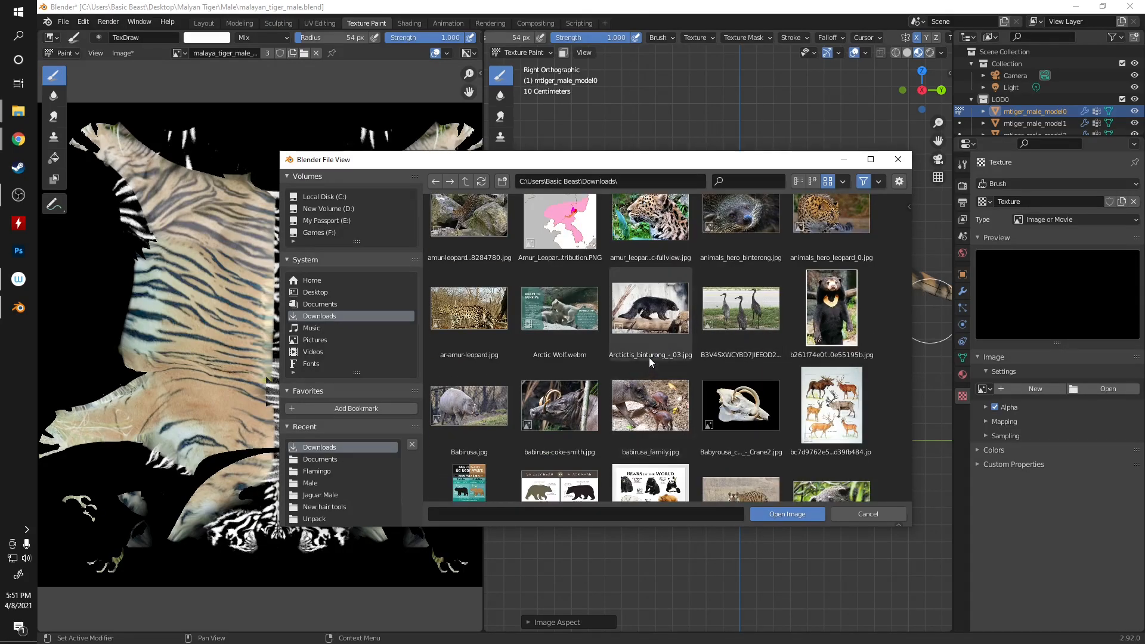
{"action": "scroll", "coordinate": [656, 353], "scroll_direction": "down", "scroll_amount": 6}
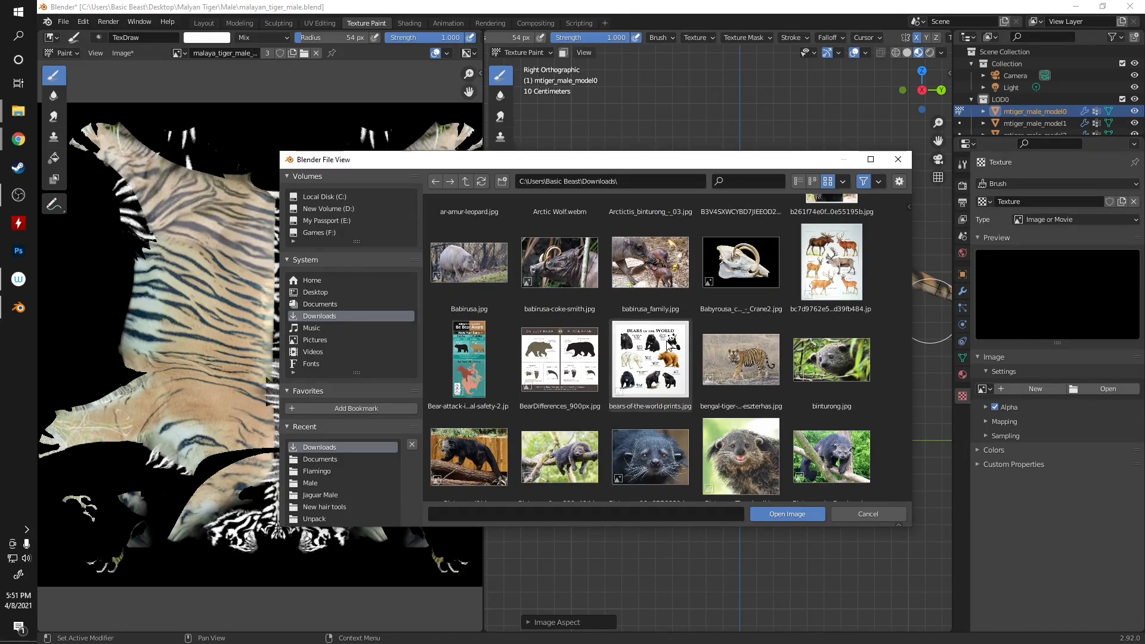
{"action": "scroll", "coordinate": [669, 344], "scroll_direction": "down", "scroll_amount": 20}
{"action": "scroll", "coordinate": [671, 349], "scroll_direction": "down", "scroll_amount": 15}
{"action": "scroll", "coordinate": [673, 349], "scroll_direction": "down", "scroll_amount": 15}
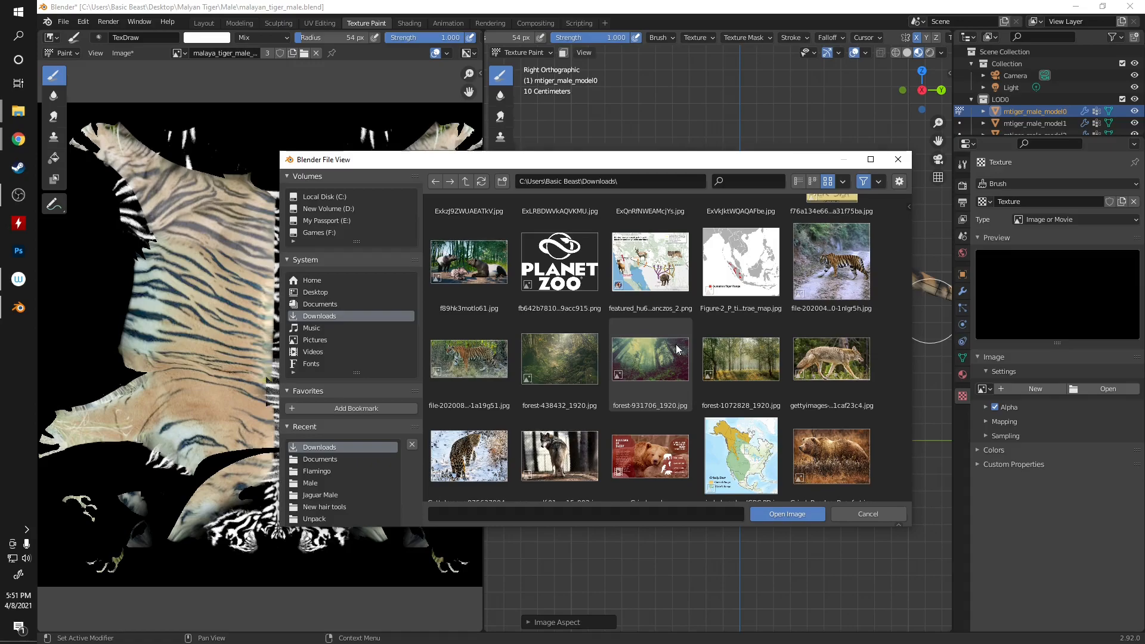
{"action": "scroll", "coordinate": [679, 334], "scroll_direction": "down", "scroll_amount": 2}
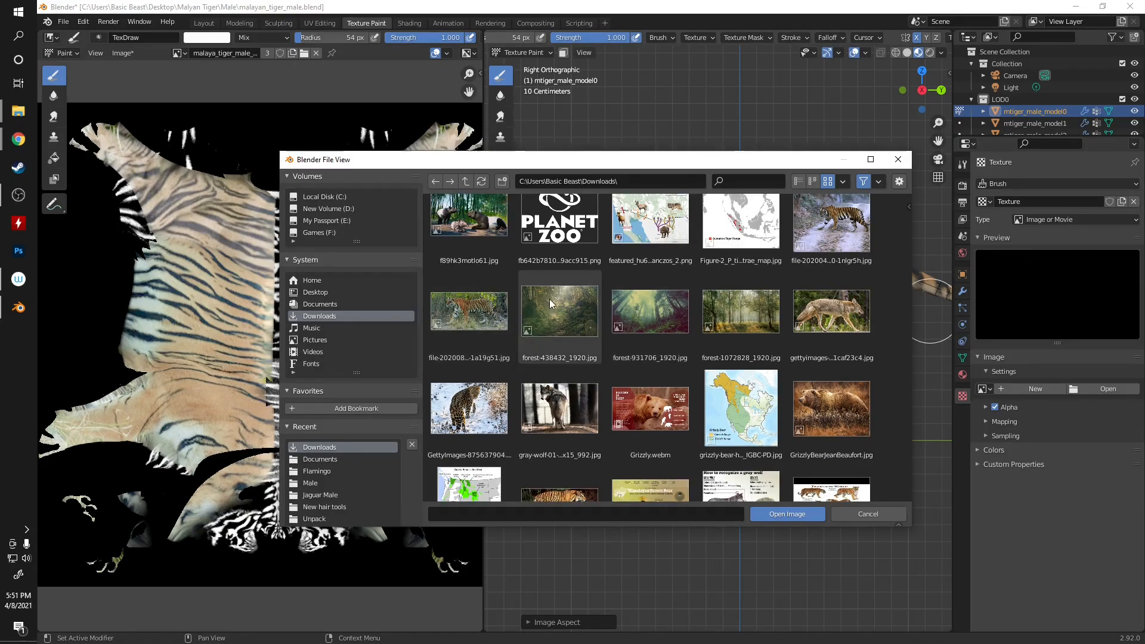
{"action": "scroll", "coordinate": [776, 316], "scroll_direction": "down", "scroll_amount": 12}
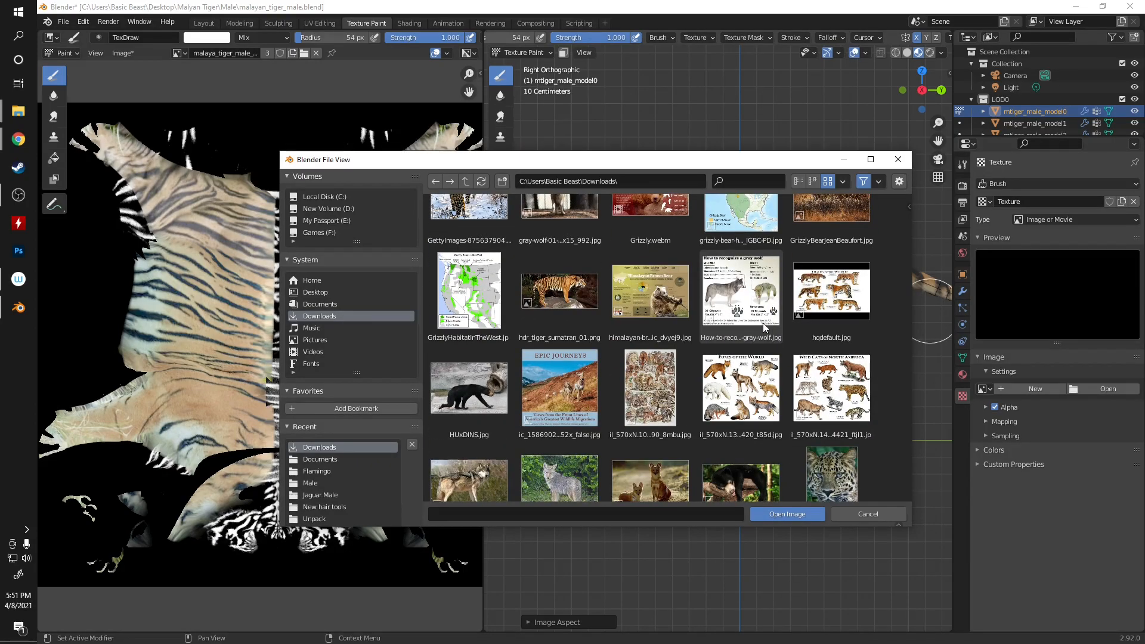
{"action": "scroll", "coordinate": [763, 324], "scroll_direction": "down", "scroll_amount": 4}
{"action": "scroll", "coordinate": [764, 324], "scroll_direction": "down", "scroll_amount": 7}
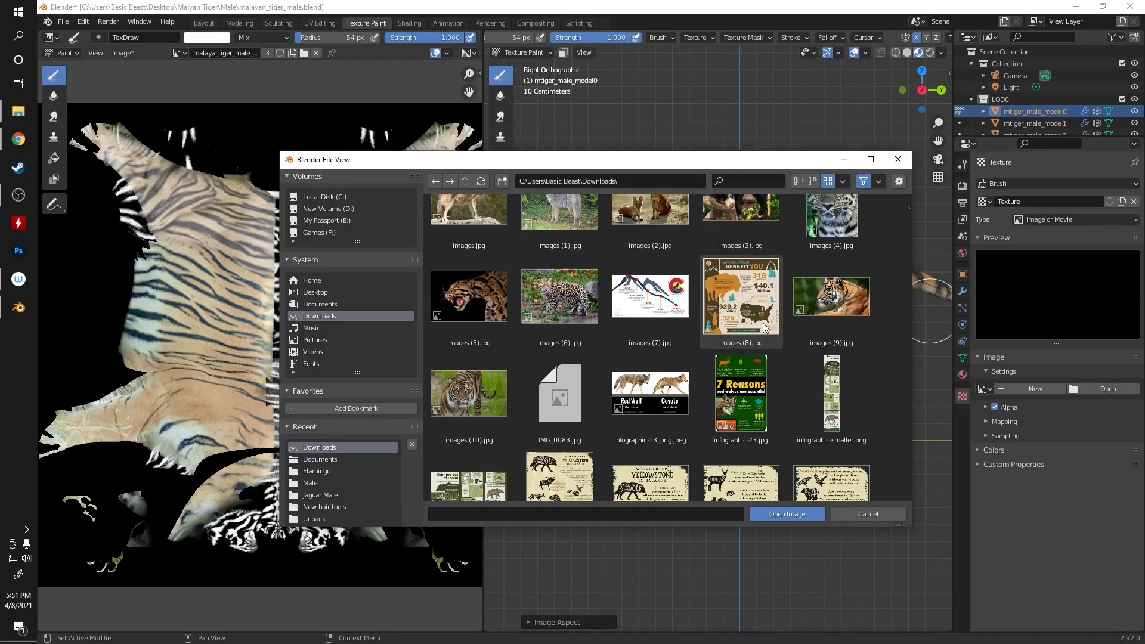
{"action": "scroll", "coordinate": [763, 323], "scroll_direction": "down", "scroll_amount": 7}
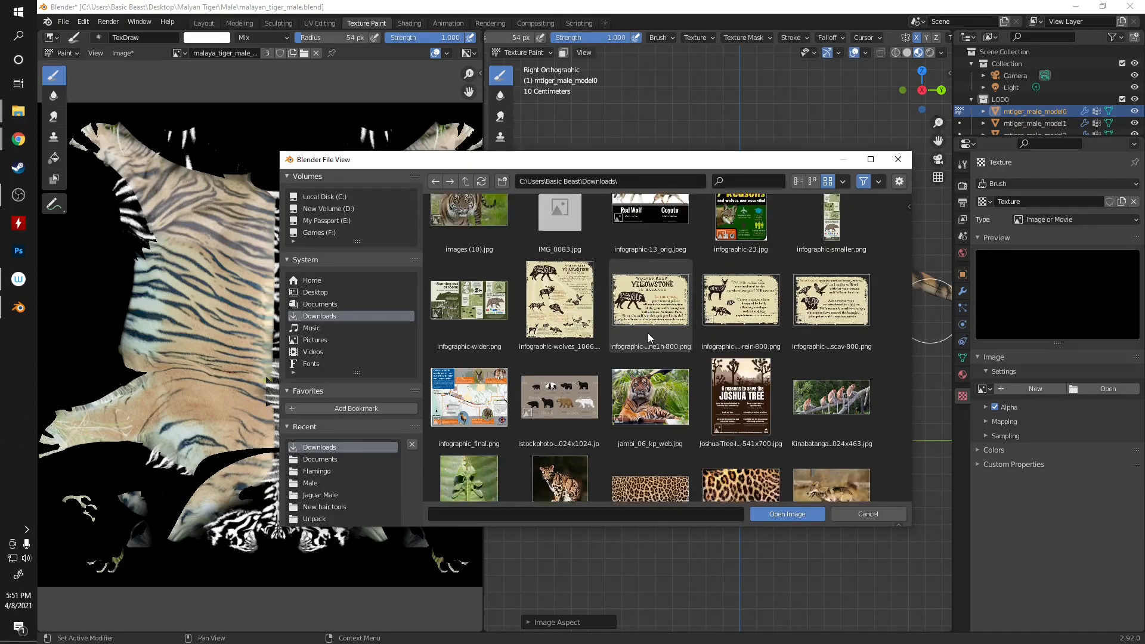
{"action": "scroll", "coordinate": [648, 333], "scroll_direction": "down", "scroll_amount": 6}
{"action": "scroll", "coordinate": [474, 365], "scroll_direction": "down", "scroll_amount": 3}
{"action": "left_click", "coordinate": [474, 366]}
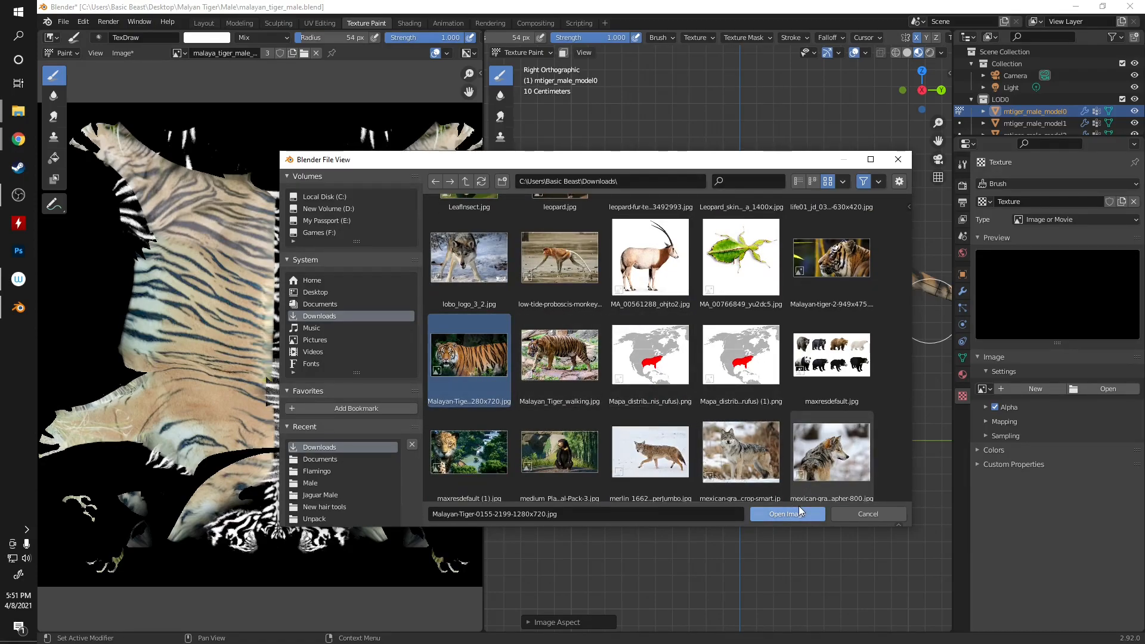
{"action": "left_click", "coordinate": [779, 514]}
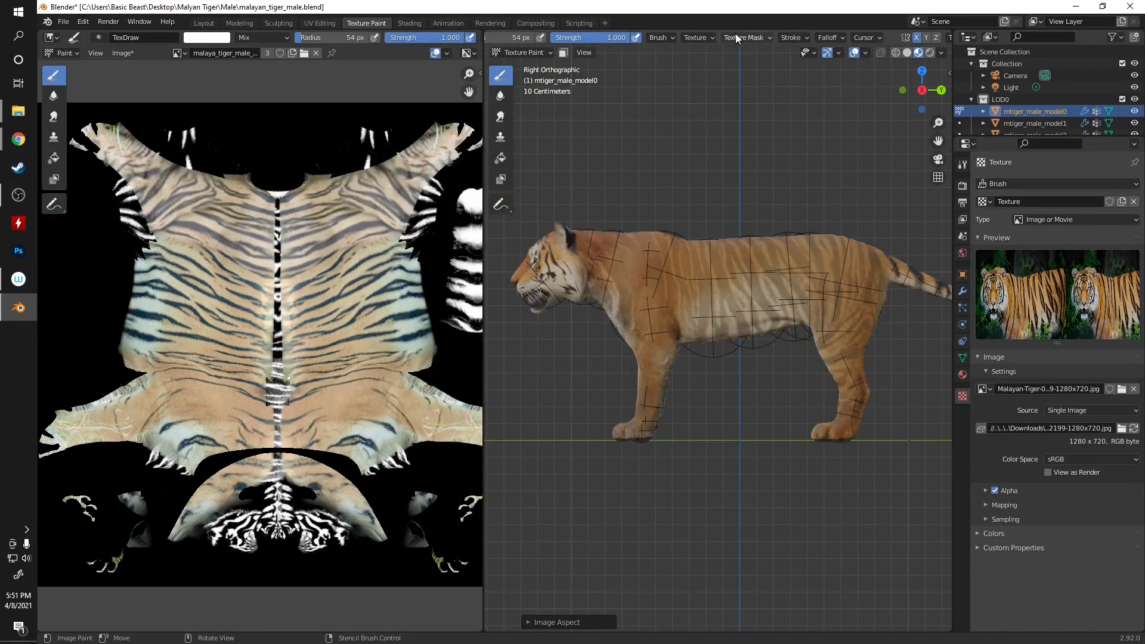
{"action": "left_click", "coordinate": [707, 37]}
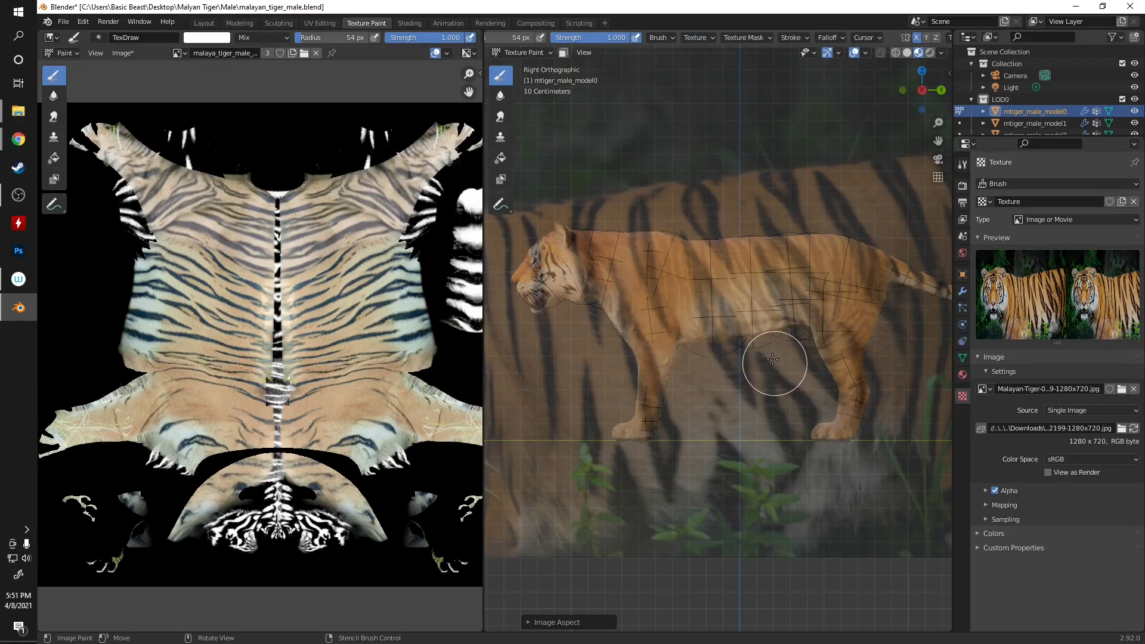
- In the front view, shrink the stencil and bring the photo's tiger face over the model's head
{"action": "key", "text": "KP_1"}
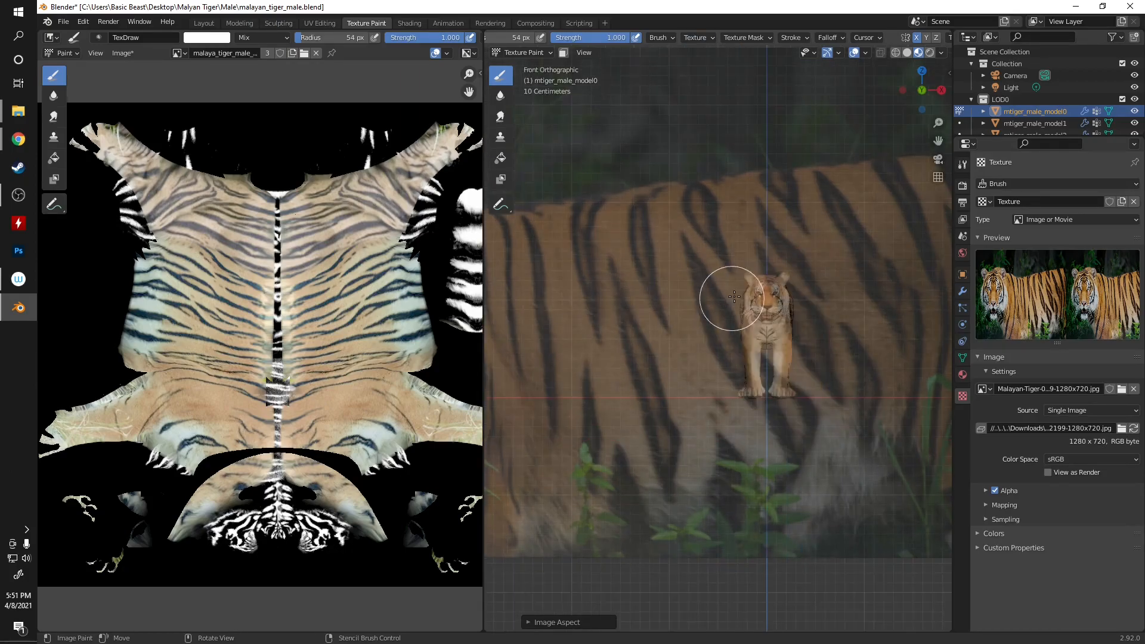
{"action": "scroll", "coordinate": [719, 296], "scroll_direction": "up", "scroll_amount": 3}
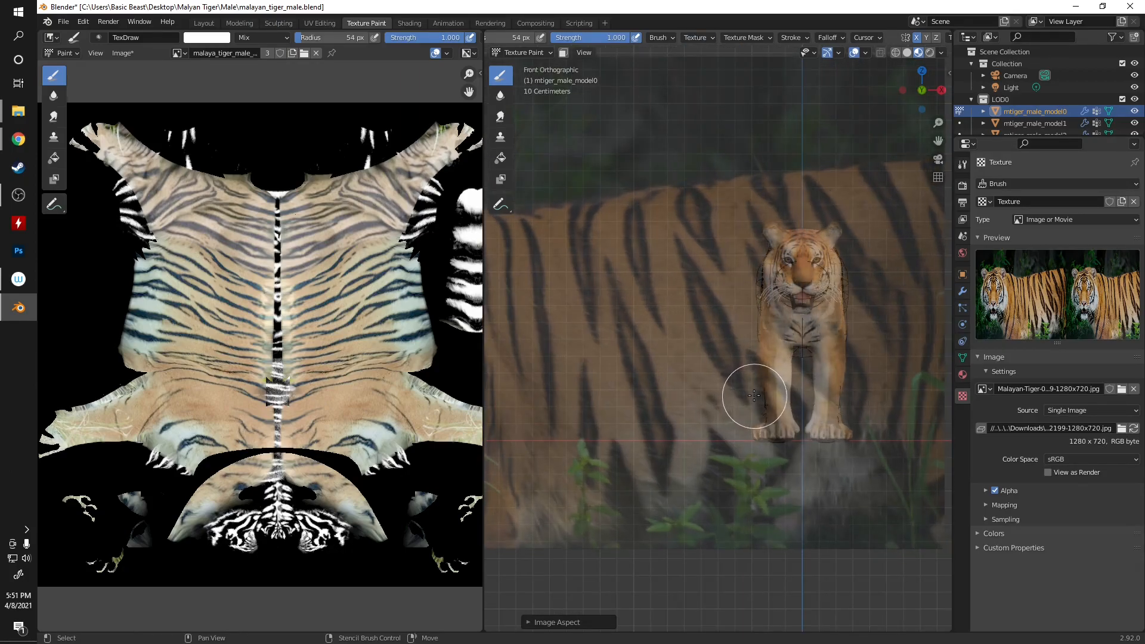
{"action": "right_click_drag", "start_coordinate": [754, 396], "coordinate": [677, 343], "text": "shift"}
{"action": "right_click_drag", "start_coordinate": [534, 320], "coordinate": [965, 290]}
{"action": "middle_click_drag", "start_coordinate": [764, 293], "coordinate": [687, 298], "text": "shift"}
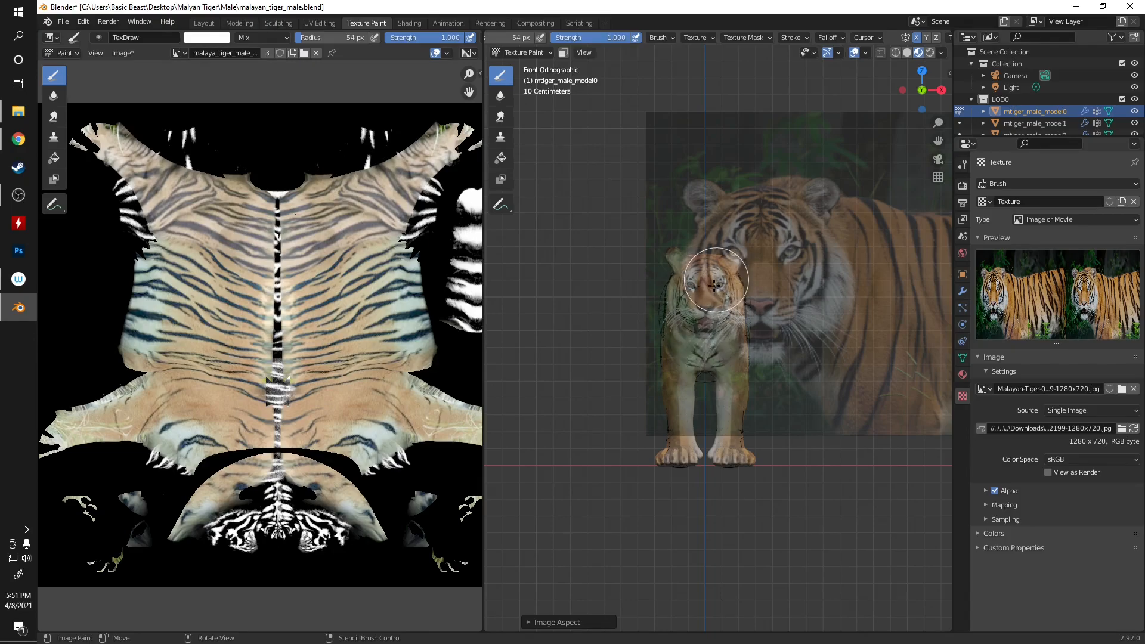
- Fine-tune the stencil's position and scale so its eyes, nose, mouth and ears match the model's face
{"action": "scroll", "coordinate": [758, 271], "scroll_direction": "up", "scroll_amount": 3}
{"action": "right_click_drag", "start_coordinate": [685, 274], "coordinate": [621, 292]}
{"action": "scroll", "coordinate": [748, 247], "scroll_direction": "up", "scroll_amount": 2}
{"action": "right_click_drag", "start_coordinate": [683, 208], "coordinate": [680, 156]}
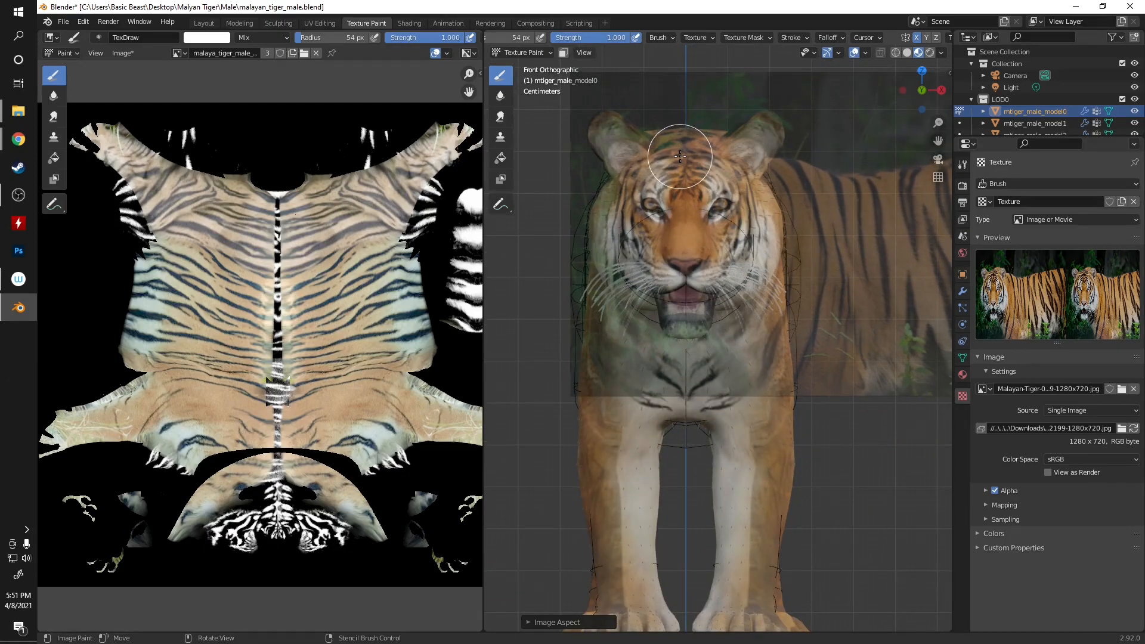
{"action": "right_click_drag", "start_coordinate": [743, 221], "coordinate": [721, 222], "text": "shift"}
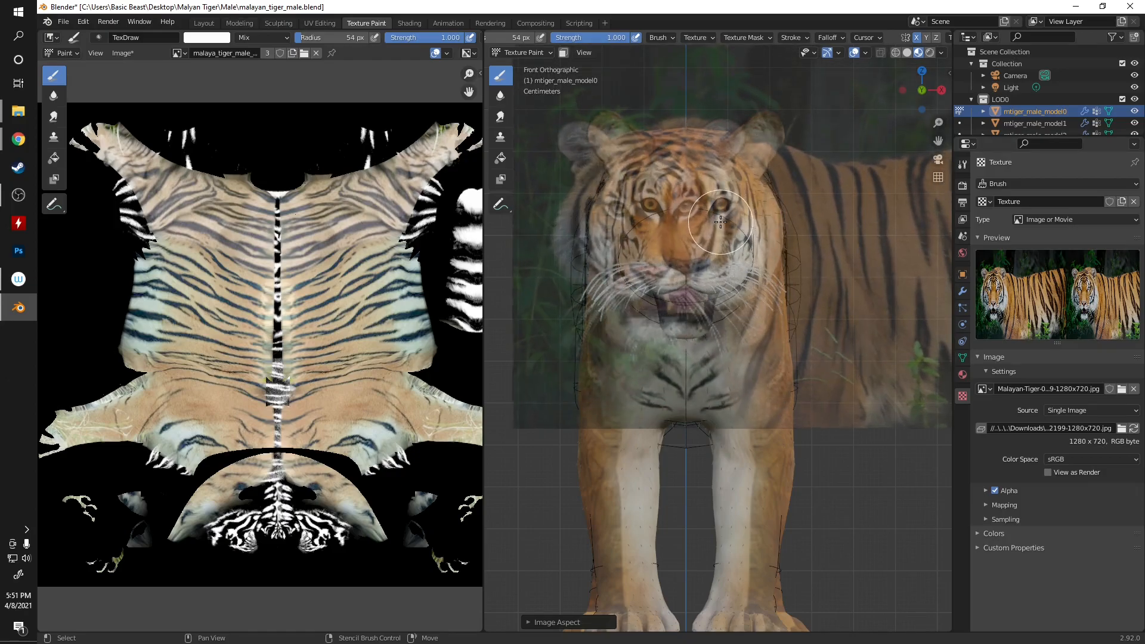
{"action": "right_click_drag", "start_coordinate": [649, 256], "coordinate": [680, 252]}
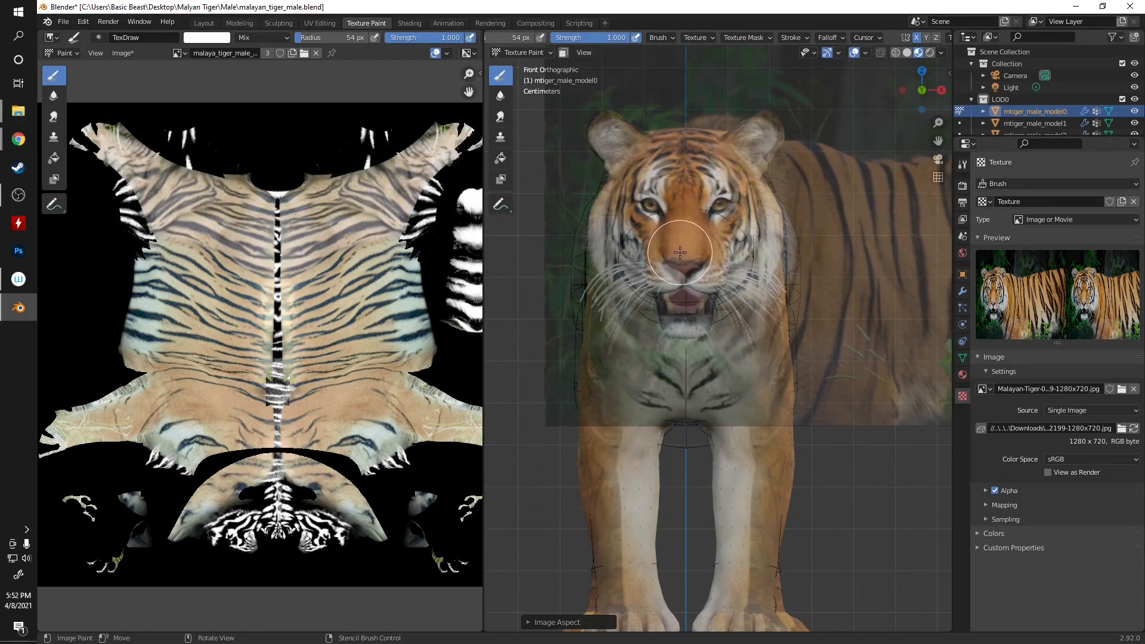
{"action": "right_click_drag", "start_coordinate": [719, 260], "coordinate": [710, 240], "text": "shift"}
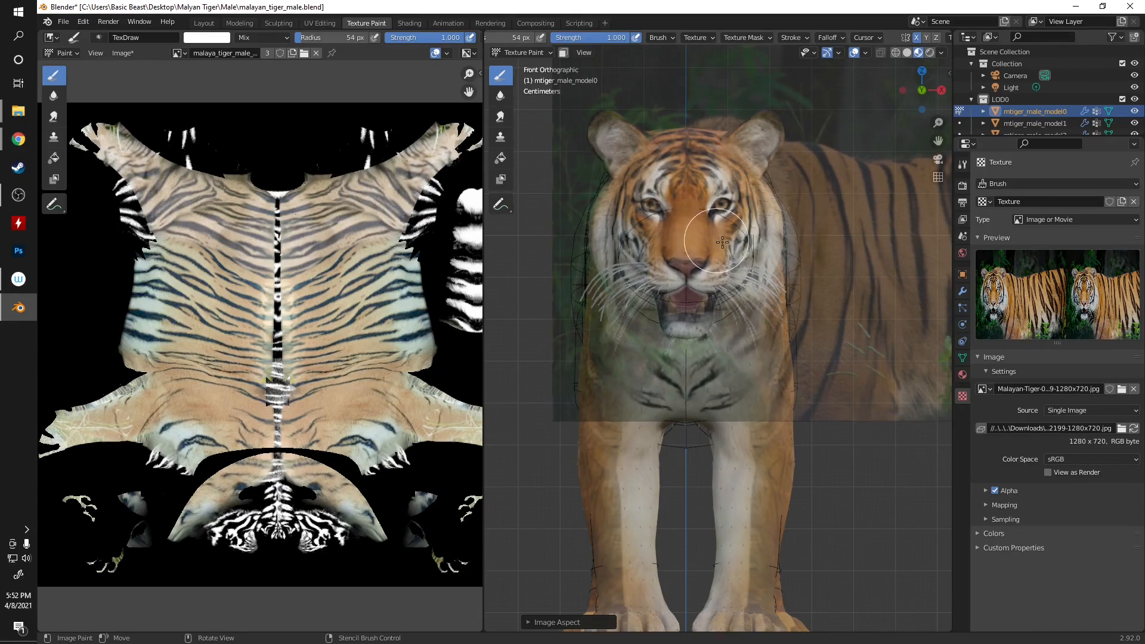
{"action": "right_click_drag", "start_coordinate": [754, 249], "coordinate": [752, 249], "text": "shift"}
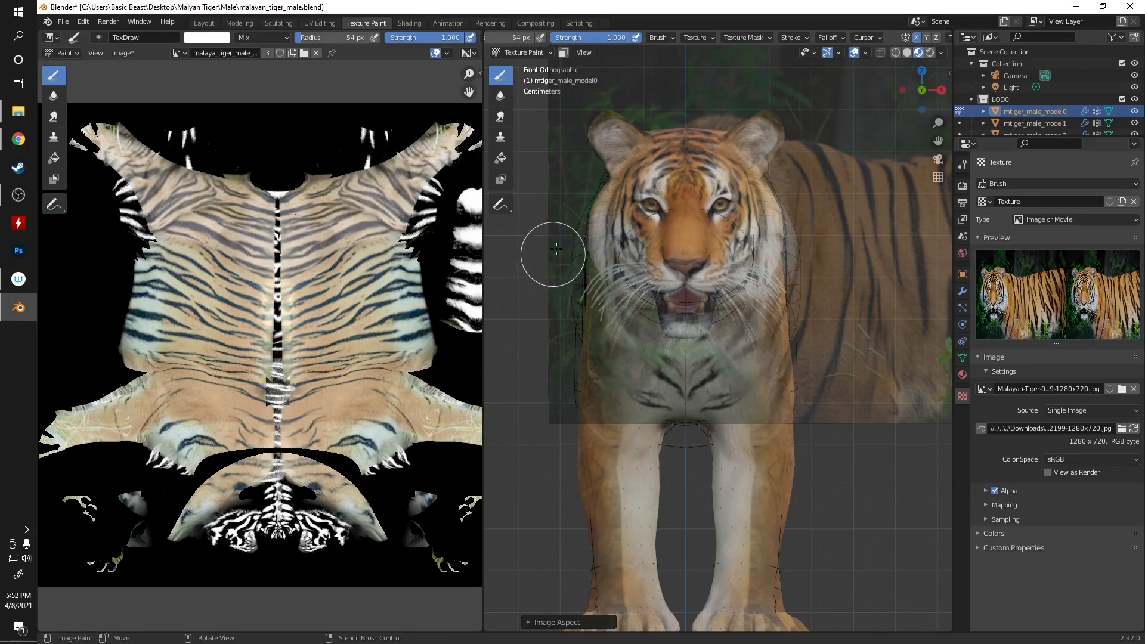
- Reduce the brush radius to 38 px and paint the photo's markings onto the tiger's forehead
{"action": "key", "text": "bracketleft"}
{"action": "key", "text": "bracketleft"}
{"action": "key", "text": "bracketleft"}
{"action": "mouse_move", "coordinate": [704, 166]}
{"action": "left_mouse_down"}
{"action": "mouse_move", "coordinate": [713, 162]}
{"action": "mouse_move", "coordinate": [704, 148]}
{"action": "mouse_move", "coordinate": [704, 159]}
{"action": "left_mouse_up"}
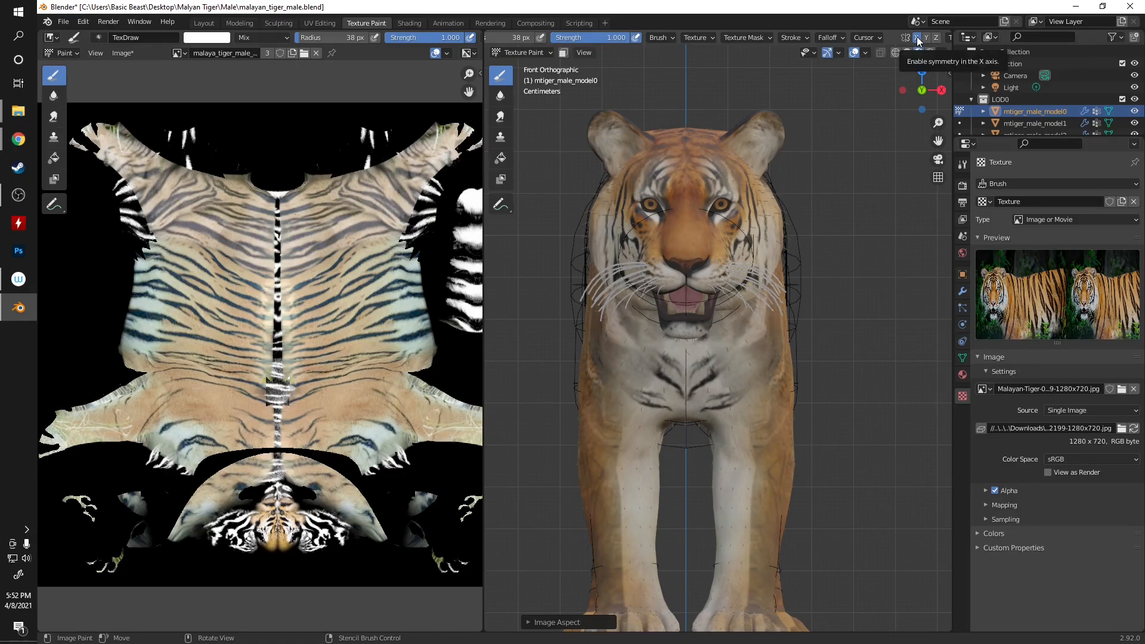
- Turn off X symmetry and paint the brow and the top of the head from the stencil
{"action": "left_click", "coordinate": [918, 37]}
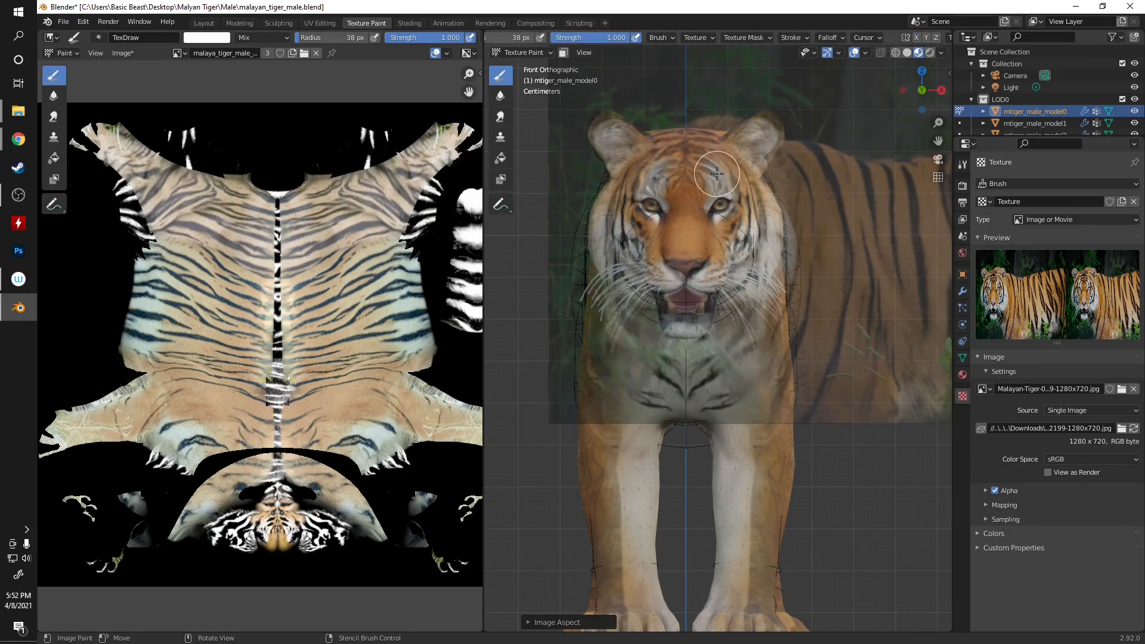
{"action": "left_click_drag", "start_coordinate": [695, 199], "coordinate": [650, 187]}
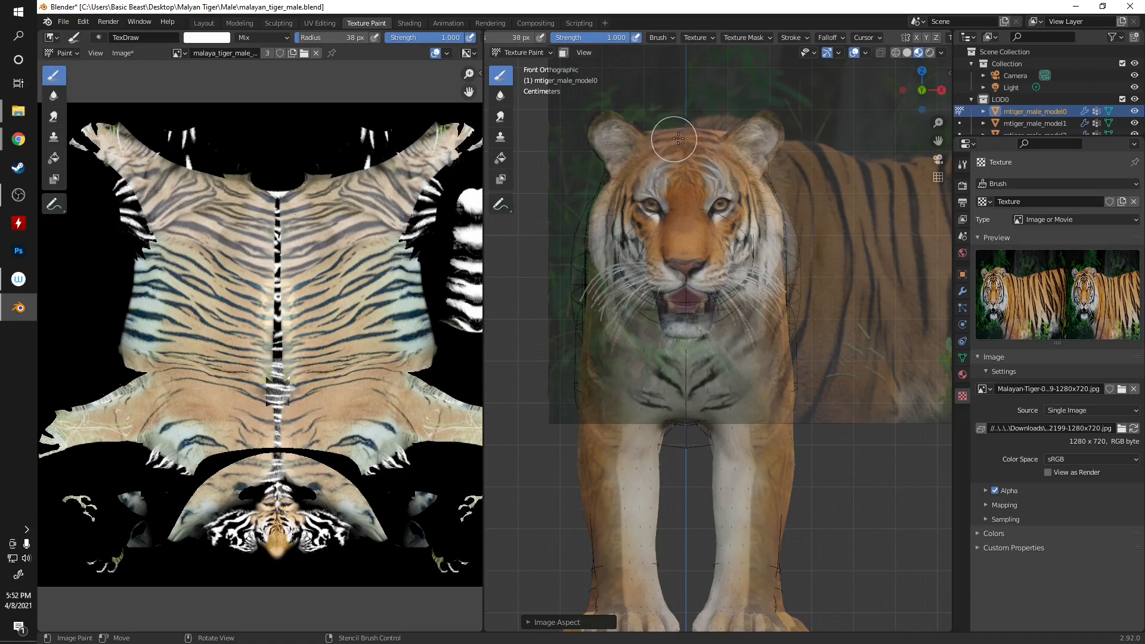
{"action": "left_click_drag", "start_coordinate": [719, 143], "coordinate": [714, 130]}
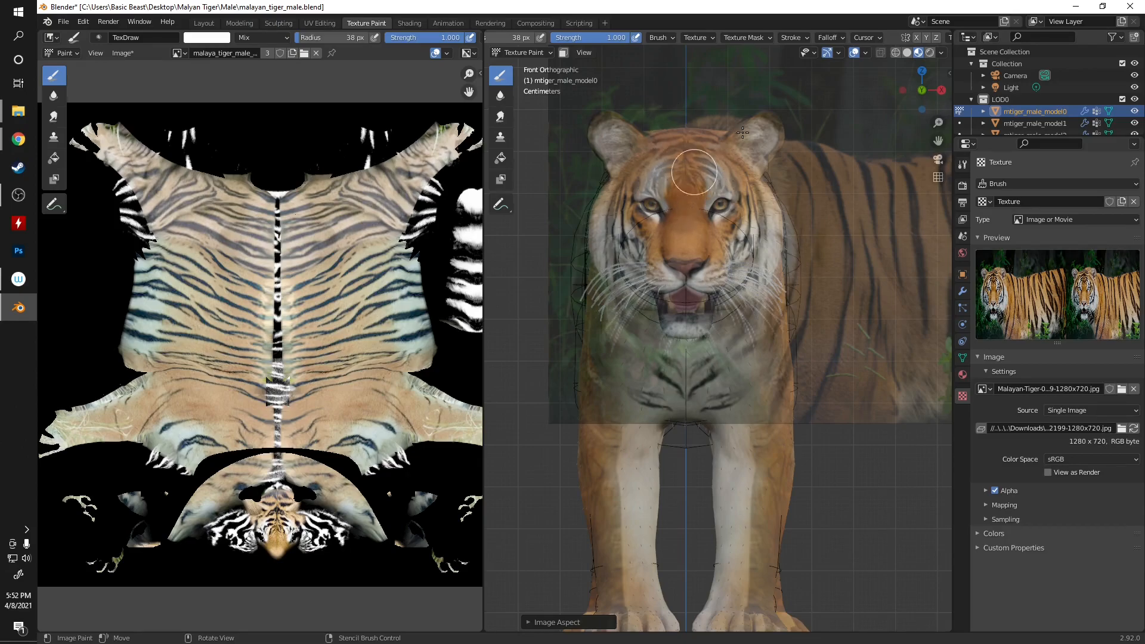
- Turn X symmetry back on, paint over the middle of the forehead, and inspect the painted face in the texture image
{"action": "left_click", "coordinate": [917, 37]}
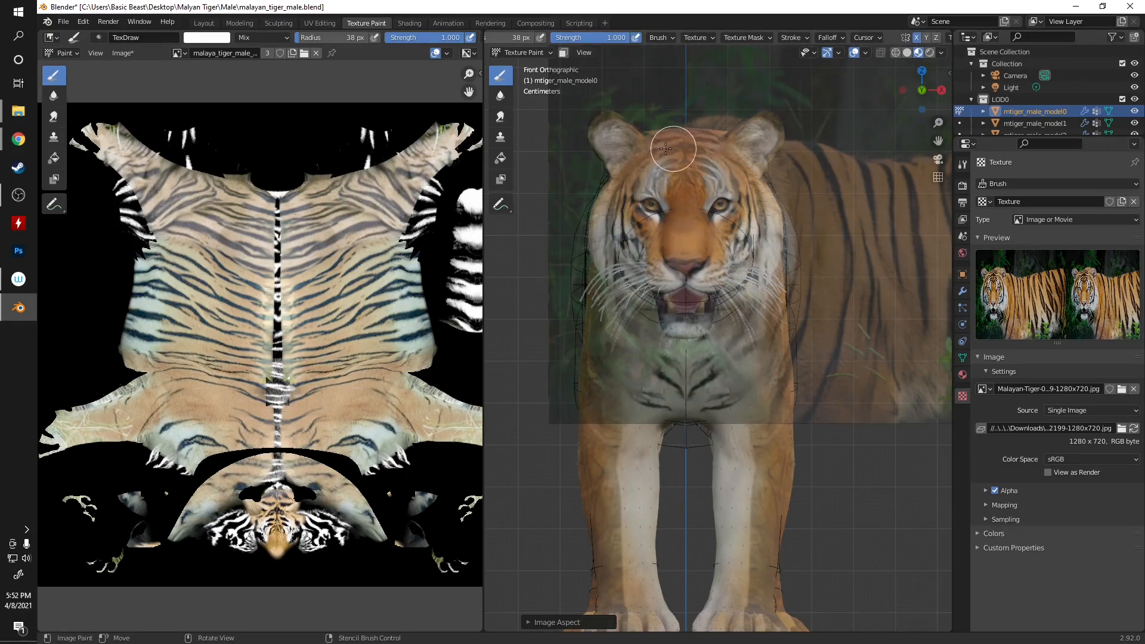
{"action": "mouse_move", "coordinate": [668, 147]}
{"action": "left_mouse_down"}
{"action": "mouse_move", "coordinate": [690, 149]}
{"action": "mouse_move", "coordinate": [694, 184]}
{"action": "mouse_move", "coordinate": [673, 201]}
{"action": "mouse_move", "coordinate": [718, 192]}
{"action": "mouse_move", "coordinate": [695, 191]}
{"action": "mouse_move", "coordinate": [674, 157]}
{"action": "mouse_move", "coordinate": [653, 151]}
{"action": "mouse_move", "coordinate": [642, 186]}
{"action": "mouse_move", "coordinate": [730, 212]}
{"action": "mouse_move", "coordinate": [738, 196]}
{"action": "mouse_move", "coordinate": [683, 186]}
{"action": "left_mouse_up"}
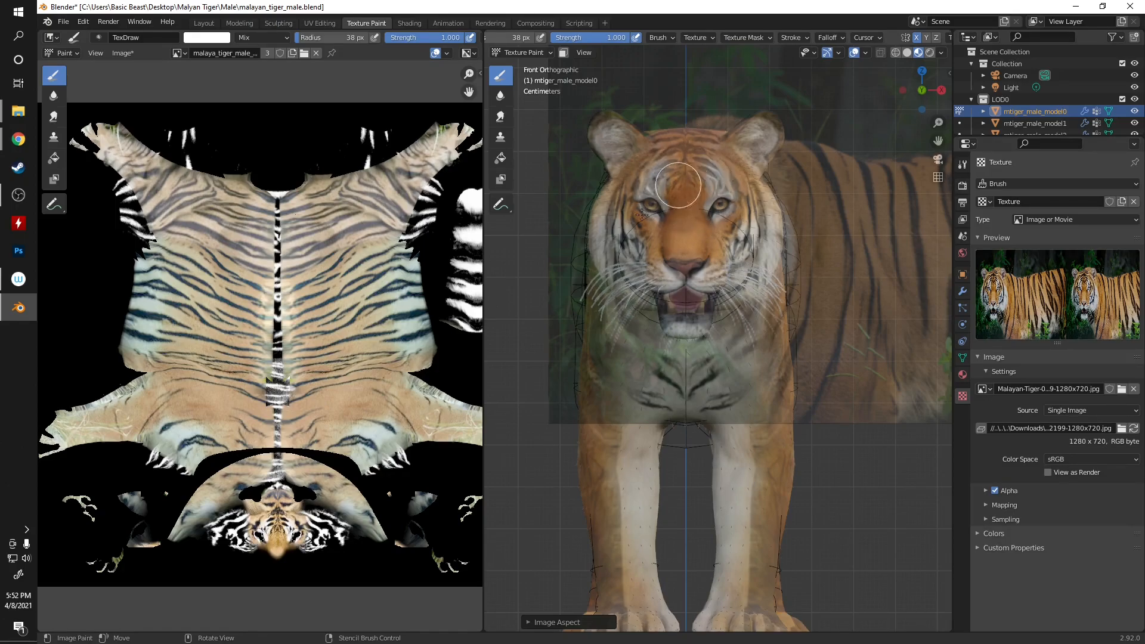
{"action": "scroll", "coordinate": [275, 512], "scroll_direction": "up", "scroll_amount": 4}
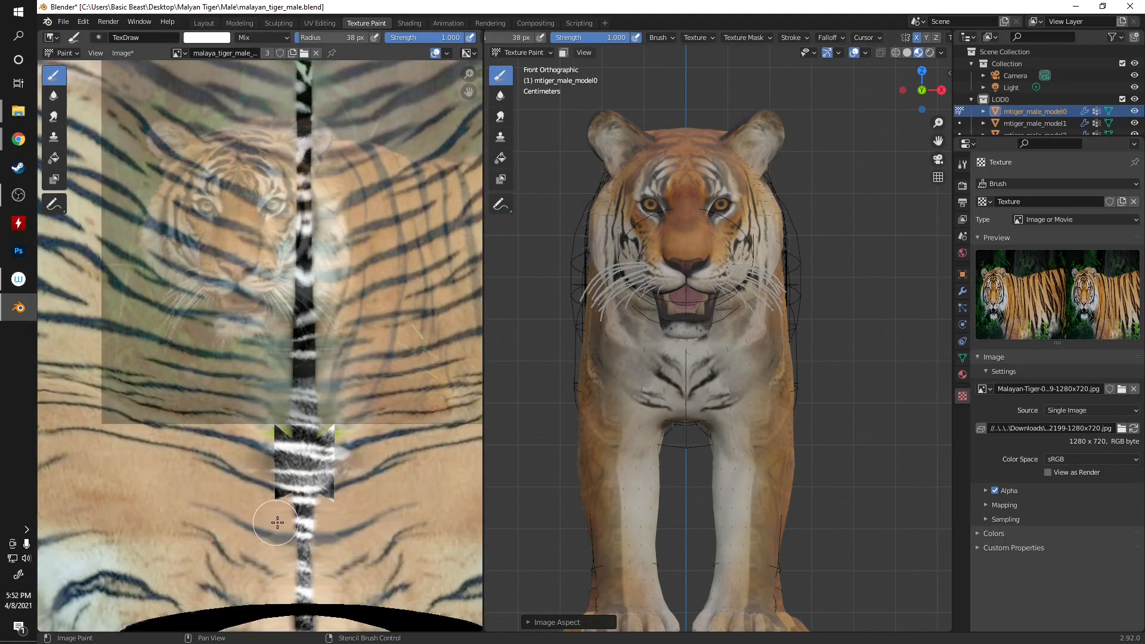
{"action": "middle_click_drag", "start_coordinate": [299, 558], "coordinate": [343, 216]}
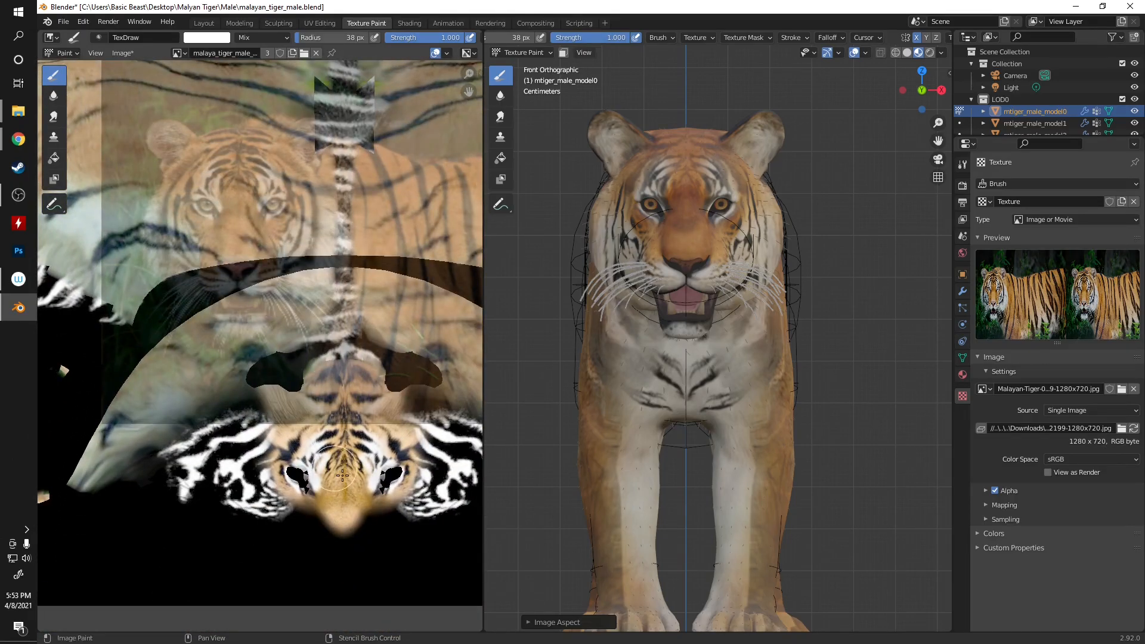
{"action": "middle_click_drag", "start_coordinate": [356, 252], "coordinate": [209, 450]}
{"action": "scroll", "coordinate": [212, 441], "scroll_direction": "down", "scroll_amount": 4}
{"action": "scroll", "coordinate": [244, 370], "scroll_direction": "up", "scroll_amount": 1}
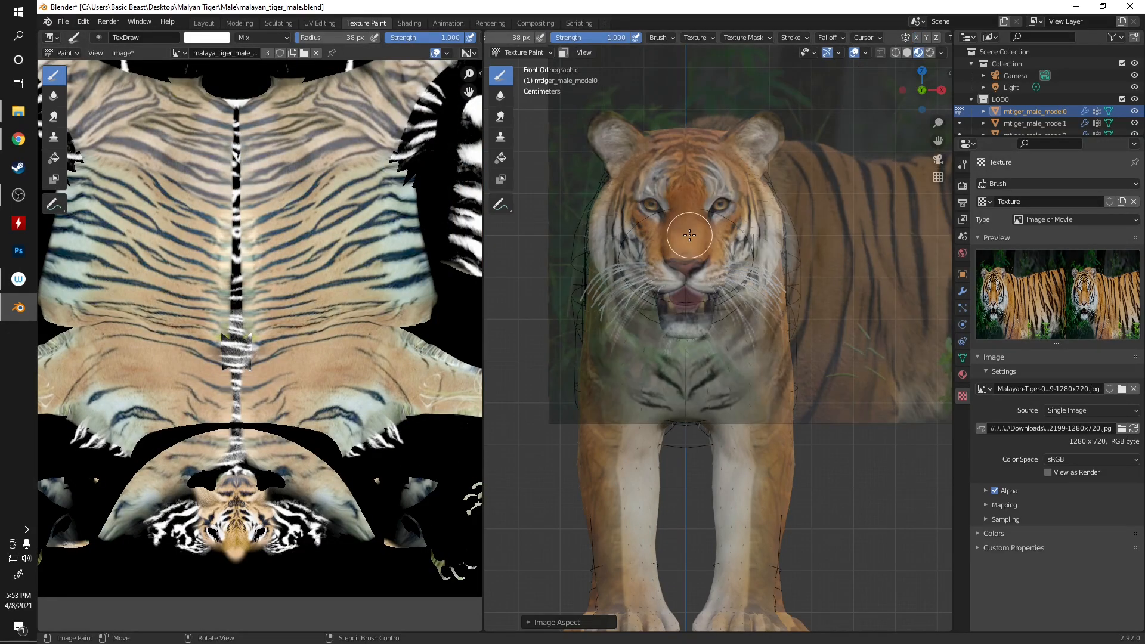
- Paint the photo's fur over the tiger's eyes, nose bridge, muzzle, cheeks and ears
{"action": "mouse_move", "coordinate": [682, 160]}
{"action": "left_mouse_down"}
{"action": "mouse_move", "coordinate": [650, 170]}
{"action": "mouse_move", "coordinate": [695, 165]}
{"action": "mouse_move", "coordinate": [660, 240]}
{"action": "mouse_move", "coordinate": [631, 197]}
{"action": "mouse_move", "coordinate": [623, 255]}
{"action": "mouse_move", "coordinate": [633, 244]}
{"action": "left_mouse_up"}
{"action": "mouse_move", "coordinate": [632, 165]}
{"action": "left_mouse_down"}
{"action": "mouse_move", "coordinate": [609, 257]}
{"action": "mouse_move", "coordinate": [615, 233]}
{"action": "mouse_move", "coordinate": [626, 281]}
{"action": "mouse_move", "coordinate": [642, 220]}
{"action": "mouse_move", "coordinate": [713, 272]}
{"action": "mouse_move", "coordinate": [742, 216]}
{"action": "mouse_move", "coordinate": [743, 279]}
{"action": "mouse_move", "coordinate": [740, 194]}
{"action": "mouse_move", "coordinate": [716, 237]}
{"action": "left_mouse_up"}
{"action": "mouse_move", "coordinate": [699, 180]}
{"action": "left_mouse_down"}
{"action": "mouse_move", "coordinate": [712, 152]}
{"action": "mouse_move", "coordinate": [753, 201]}
{"action": "mouse_move", "coordinate": [768, 273]}
{"action": "left_mouse_up"}
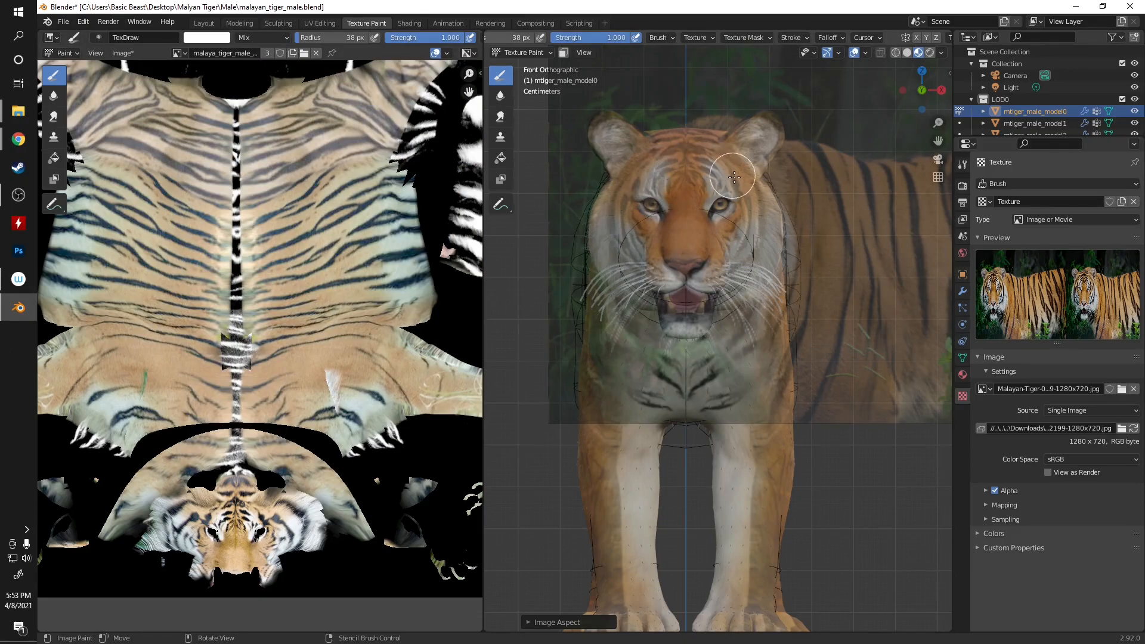
{"action": "mouse_move", "coordinate": [744, 283]}
{"action": "left_mouse_down"}
{"action": "mouse_move", "coordinate": [774, 228]}
{"action": "mouse_move", "coordinate": [750, 302]}
{"action": "mouse_move", "coordinate": [762, 199]}
{"action": "left_mouse_up"}
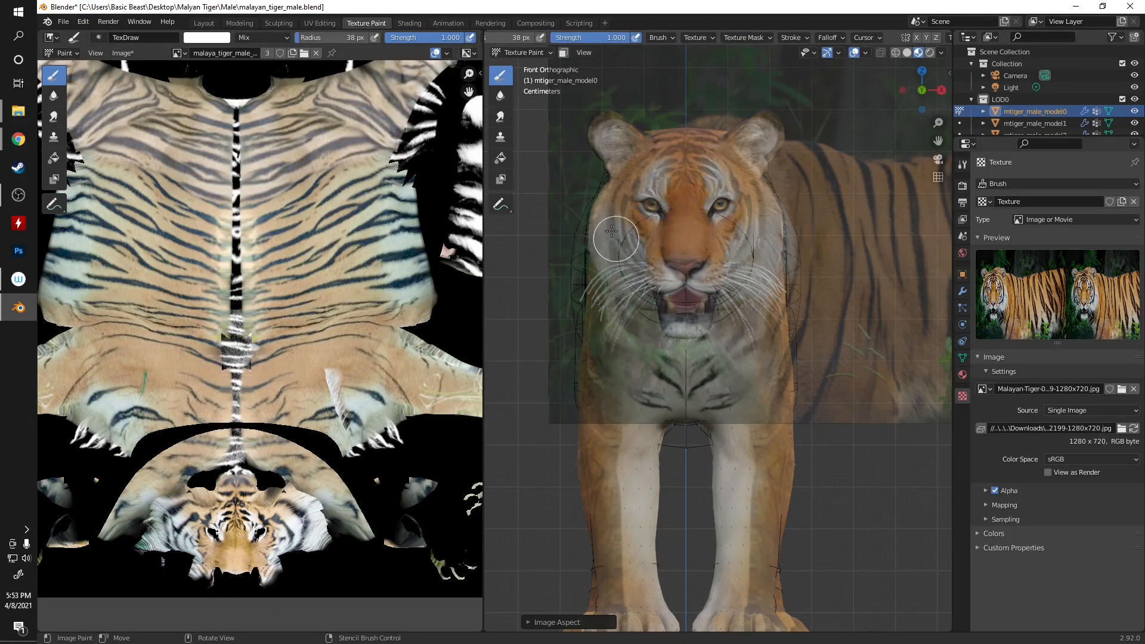
{"action": "mouse_move", "coordinate": [614, 194]}
{"action": "left_mouse_down"}
{"action": "mouse_move", "coordinate": [633, 154]}
{"action": "mouse_move", "coordinate": [698, 135]}
{"action": "mouse_move", "coordinate": [753, 156]}
{"action": "mouse_move", "coordinate": [639, 179]}
{"action": "mouse_move", "coordinate": [604, 128]}
{"action": "mouse_move", "coordinate": [627, 183]}
{"action": "mouse_move", "coordinate": [618, 129]}
{"action": "left_mouse_up"}
{"action": "left_click_drag", "start_coordinate": [676, 176], "coordinate": [713, 176]}
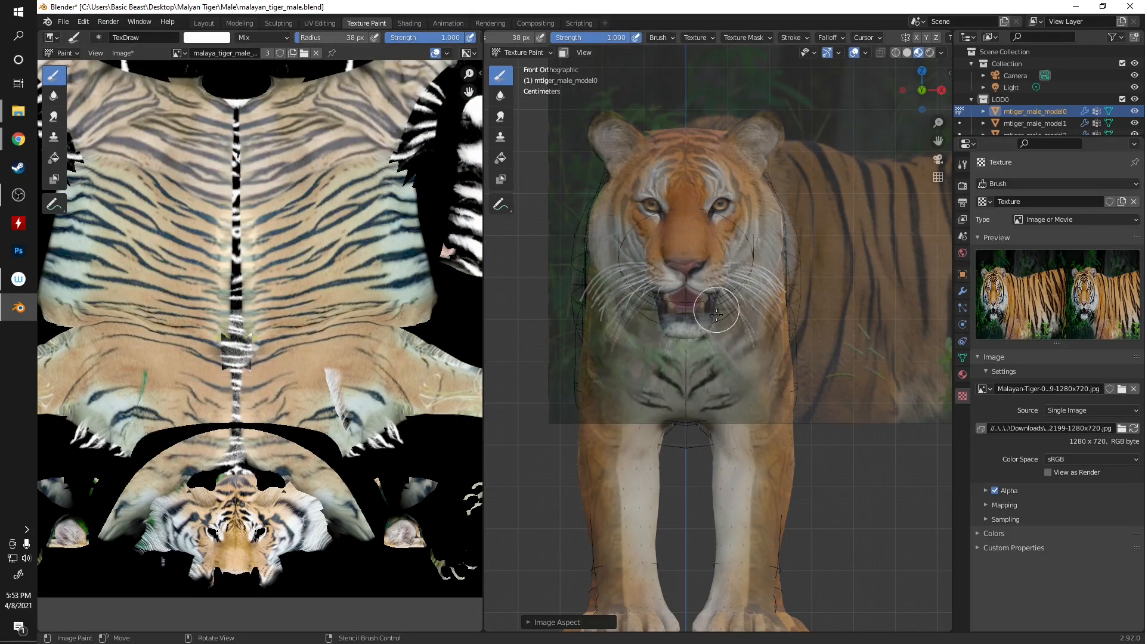
- Try to fit the photo's flank stripes over the model's neck and shoulder in the right side view
{"action": "key", "text": "KP_3"}
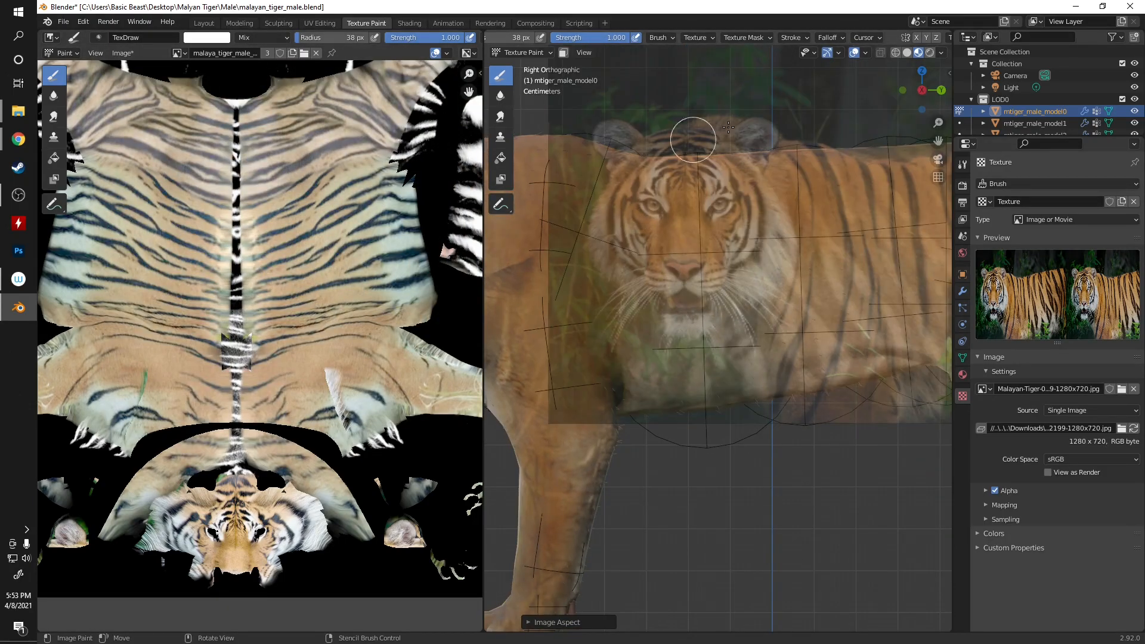
{"action": "right_click_drag", "start_coordinate": [765, 232], "coordinate": [578, 254]}
{"action": "middle_click_drag", "start_coordinate": [710, 324], "coordinate": [827, 381], "text": "shift"}
{"action": "scroll", "coordinate": [776, 316], "scroll_direction": "down", "scroll_amount": 1}
{"action": "right_click_drag", "start_coordinate": [695, 203], "coordinate": [677, 285]}
{"action": "middle_click_drag", "start_coordinate": [678, 285], "coordinate": [833, 299], "text": "shift"}
{"action": "mouse_move", "coordinate": [556, 243]}
{"action": "right_mouse_down"}
{"action": "mouse_move", "coordinate": [603, 256]}
{"action": "mouse_move", "coordinate": [627, 293]}
{"action": "mouse_move", "coordinate": [577, 257]}
{"action": "mouse_move", "coordinate": [602, 282]}
{"action": "mouse_move", "coordinate": [644, 266]}
{"action": "mouse_move", "coordinate": [632, 284]}
{"action": "mouse_move", "coordinate": [650, 302]}
{"action": "mouse_move", "coordinate": [596, 256]}
{"action": "mouse_move", "coordinate": [603, 174]}
{"action": "mouse_move", "coordinate": [687, 264]}
{"action": "right_mouse_up"}
{"action": "right_click_drag", "start_coordinate": [789, 309], "coordinate": [682, 314], "text": "shift"}
{"action": "right_click_drag", "start_coordinate": [753, 378], "coordinate": [690, 203], "text": "shift"}
{"action": "right_click_drag", "start_coordinate": [793, 430], "coordinate": [757, 307], "text": "shift"}
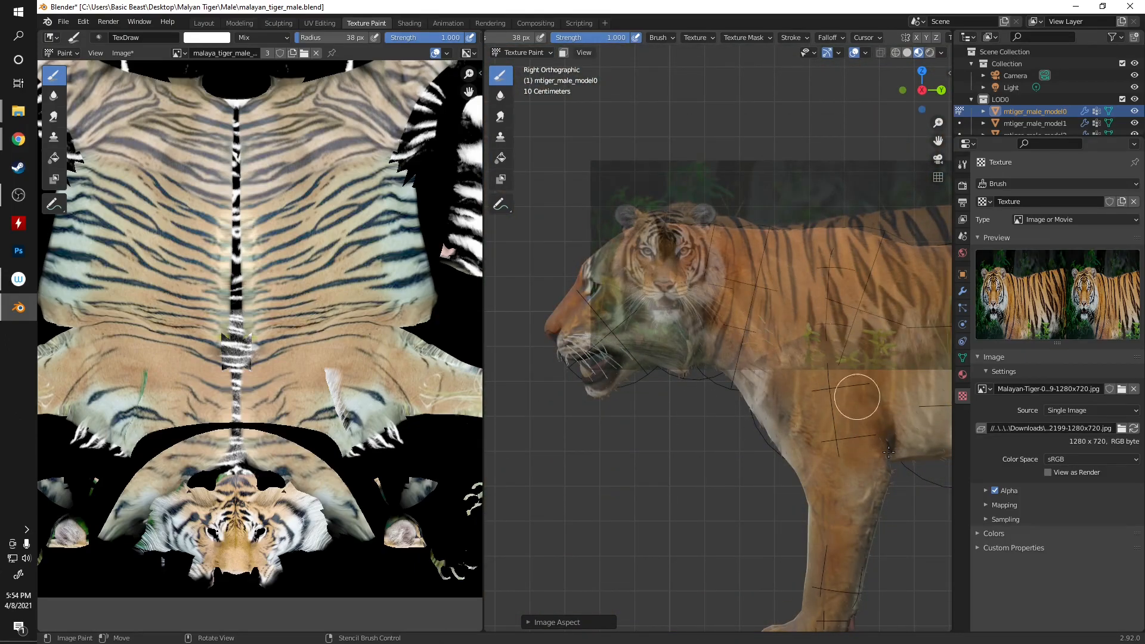
{"action": "left_click", "coordinate": [1134, 389]}
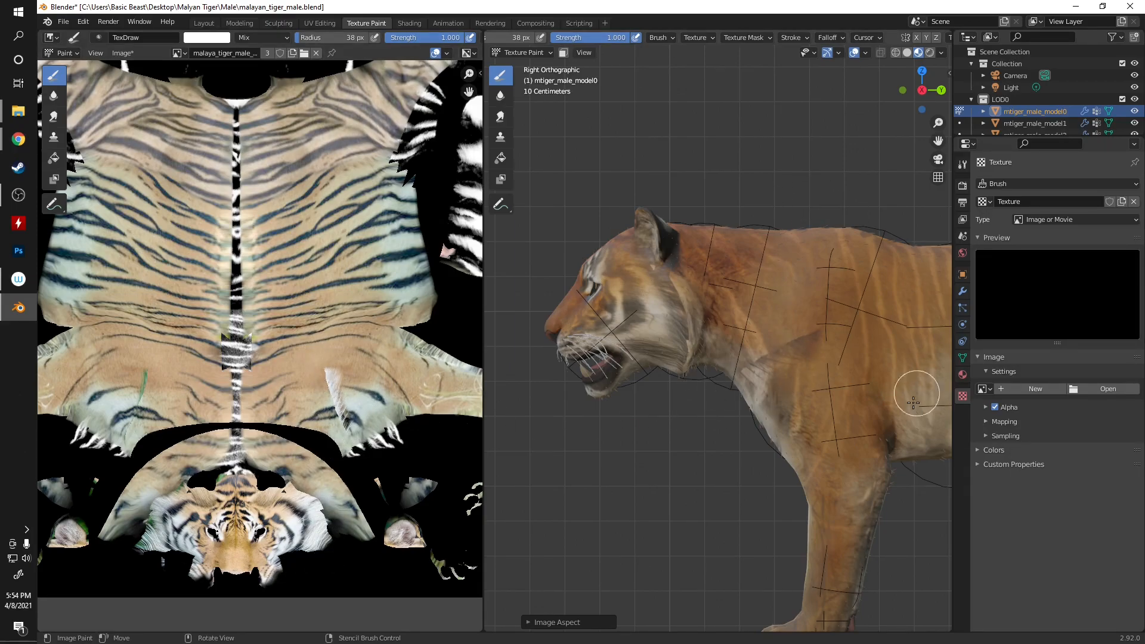
{"action": "left_click", "coordinate": [1093, 388]}
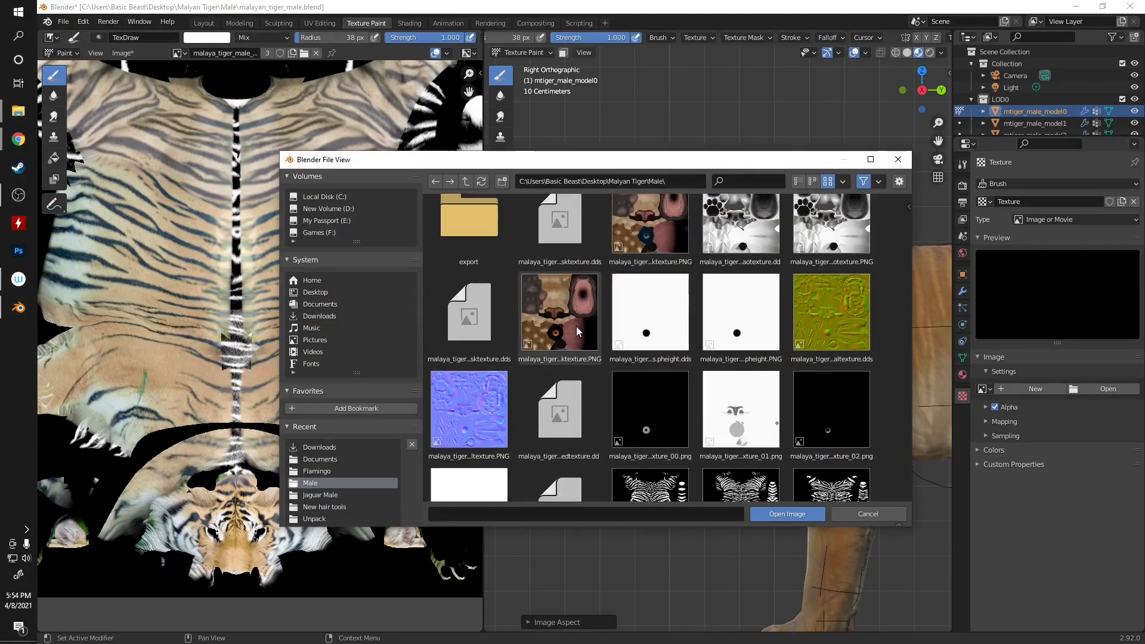
{"action": "left_click", "coordinate": [329, 316]}
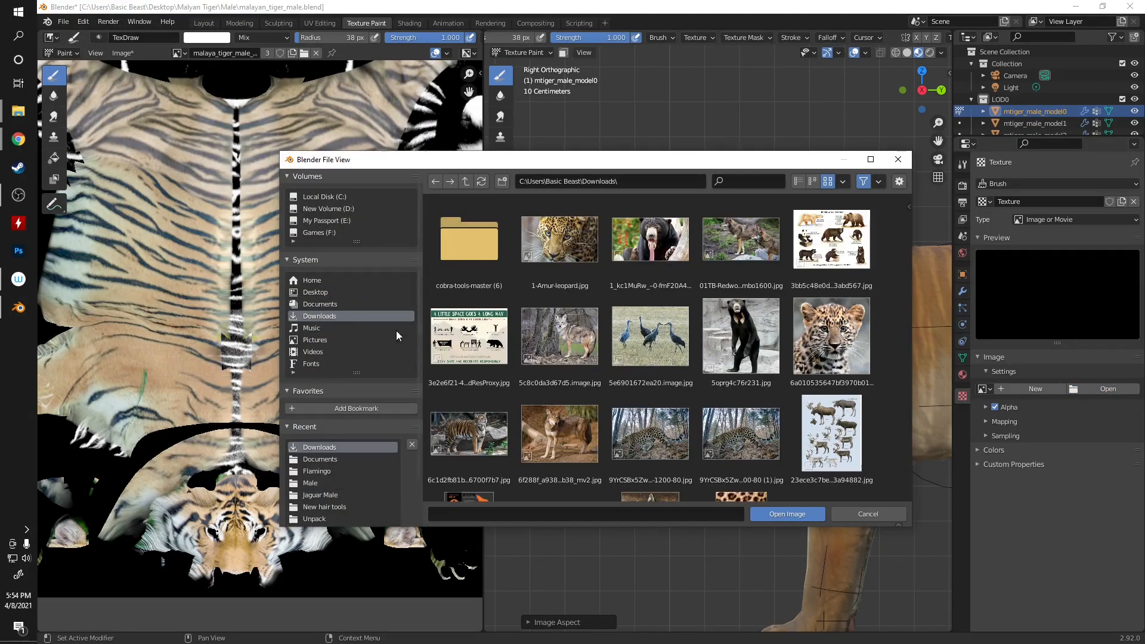
{"action": "scroll", "coordinate": [544, 411], "scroll_direction": "down", "scroll_amount": 3}
{"action": "scroll", "coordinate": [544, 412], "scroll_direction": "down", "scroll_amount": 10}
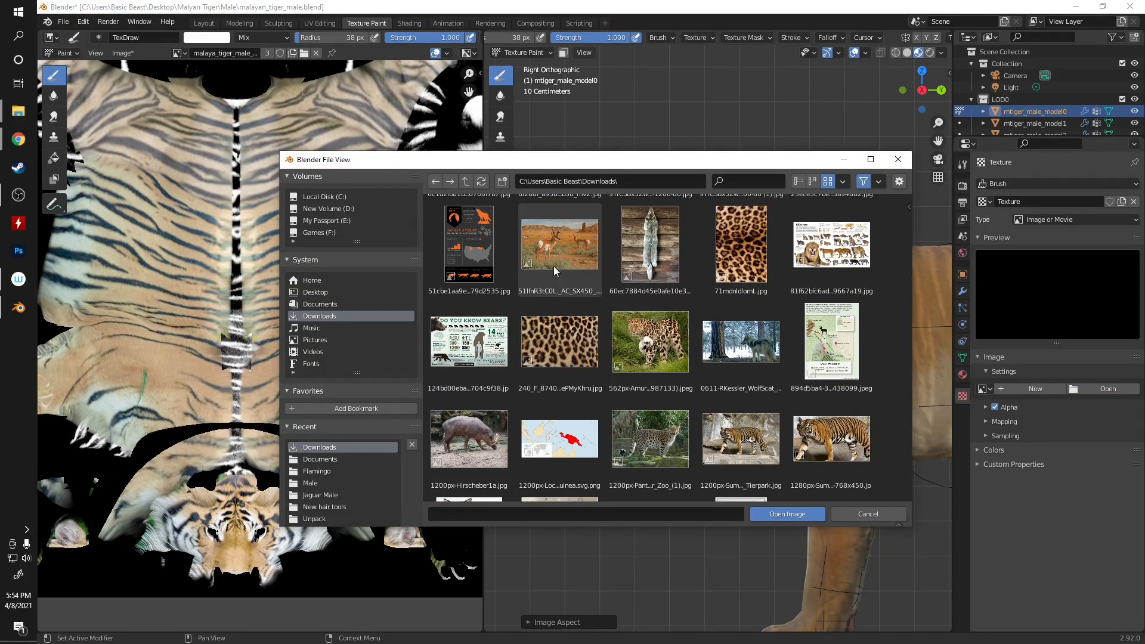
{"action": "scroll", "coordinate": [586, 366], "scroll_direction": "down", "scroll_amount": 10}
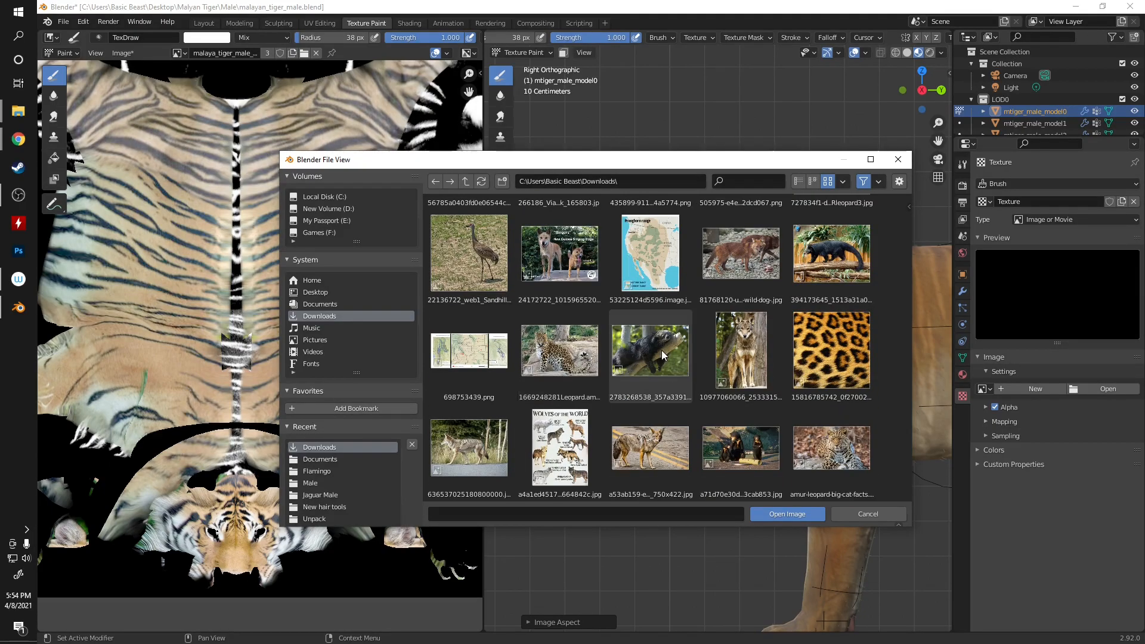
{"action": "scroll", "coordinate": [575, 332], "scroll_direction": "down", "scroll_amount": 6}
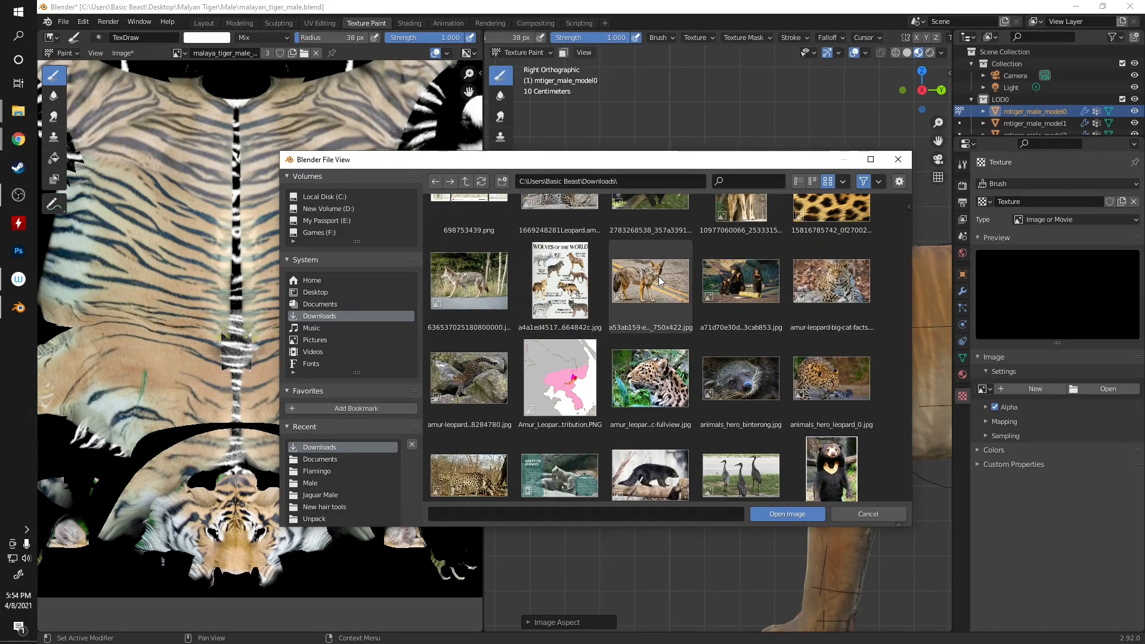
{"action": "scroll", "coordinate": [637, 321], "scroll_direction": "down", "scroll_amount": 10}
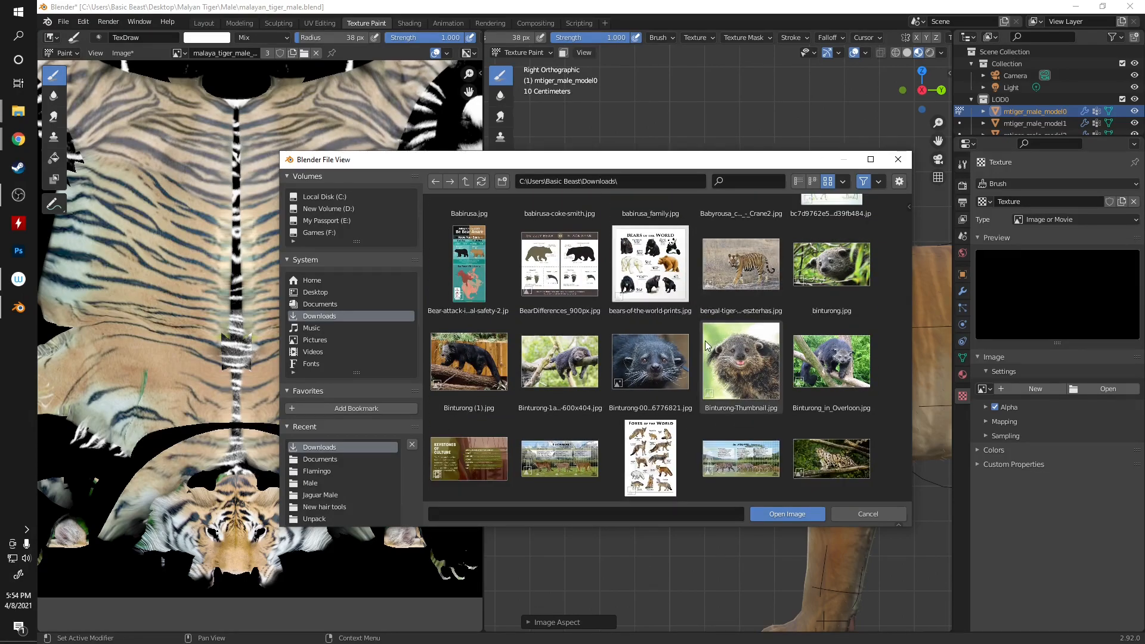
{"action": "scroll", "coordinate": [625, 350], "scroll_direction": "down", "scroll_amount": 3}
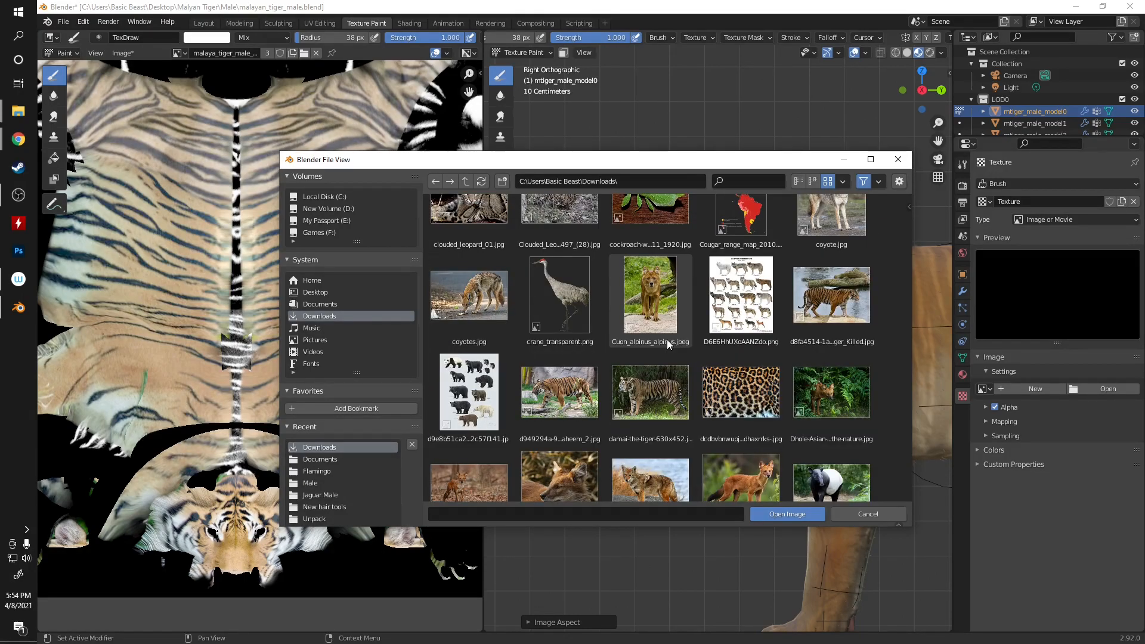
{"action": "scroll", "coordinate": [639, 389], "scroll_direction": "down", "scroll_amount": 6}
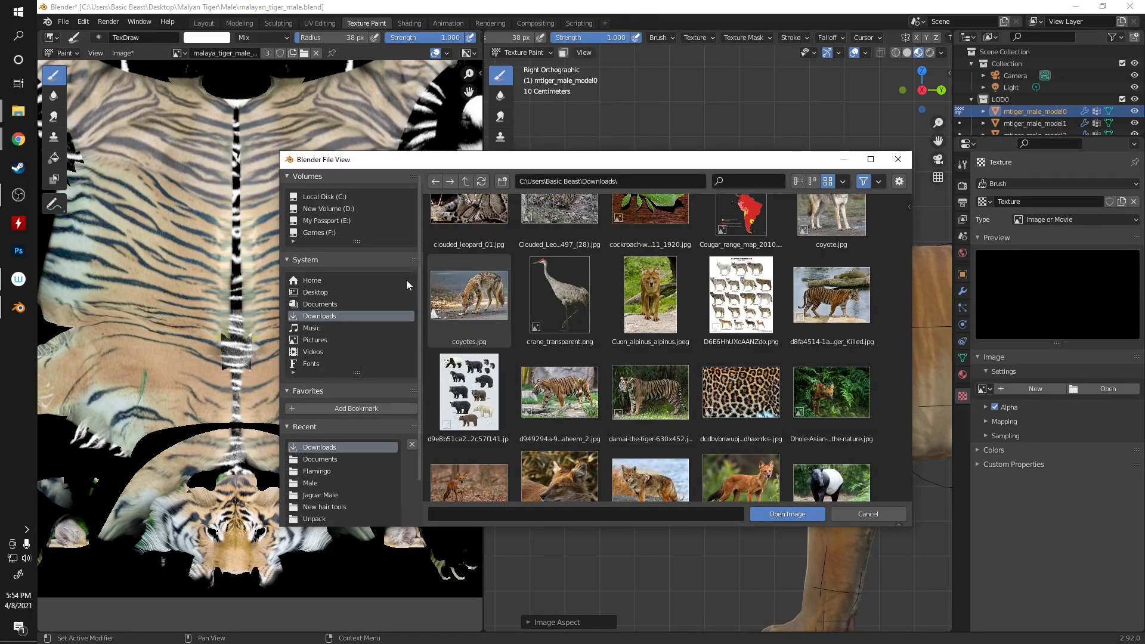
{"action": "scroll", "coordinate": [729, 330], "scroll_direction": "down", "scroll_amount": 7}
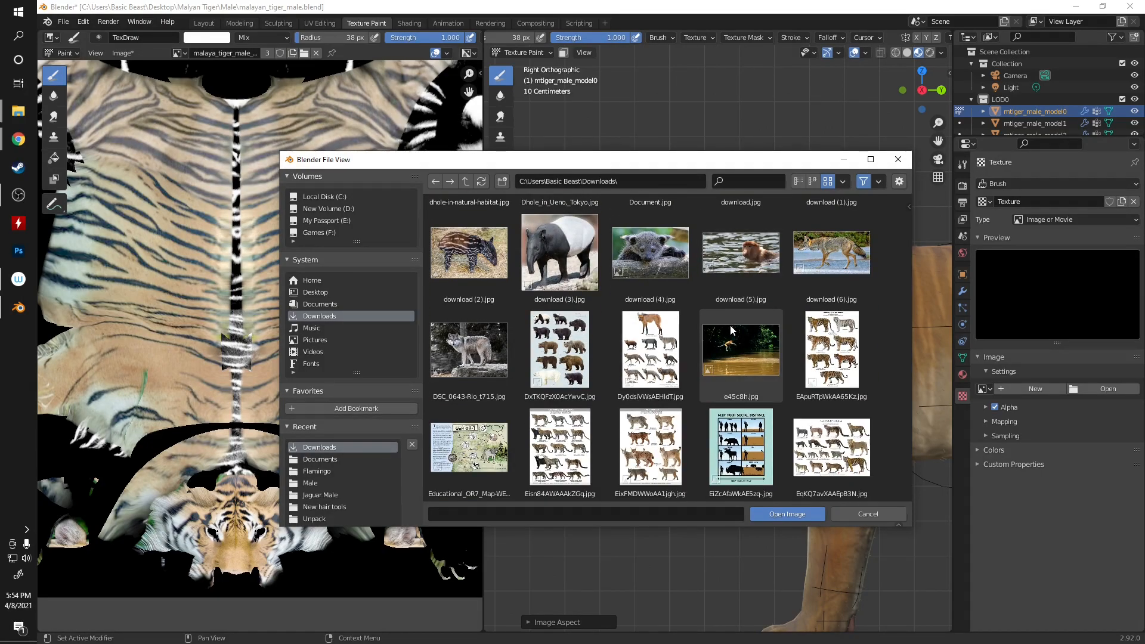
{"action": "scroll", "coordinate": [731, 327], "scroll_direction": "down", "scroll_amount": 4}
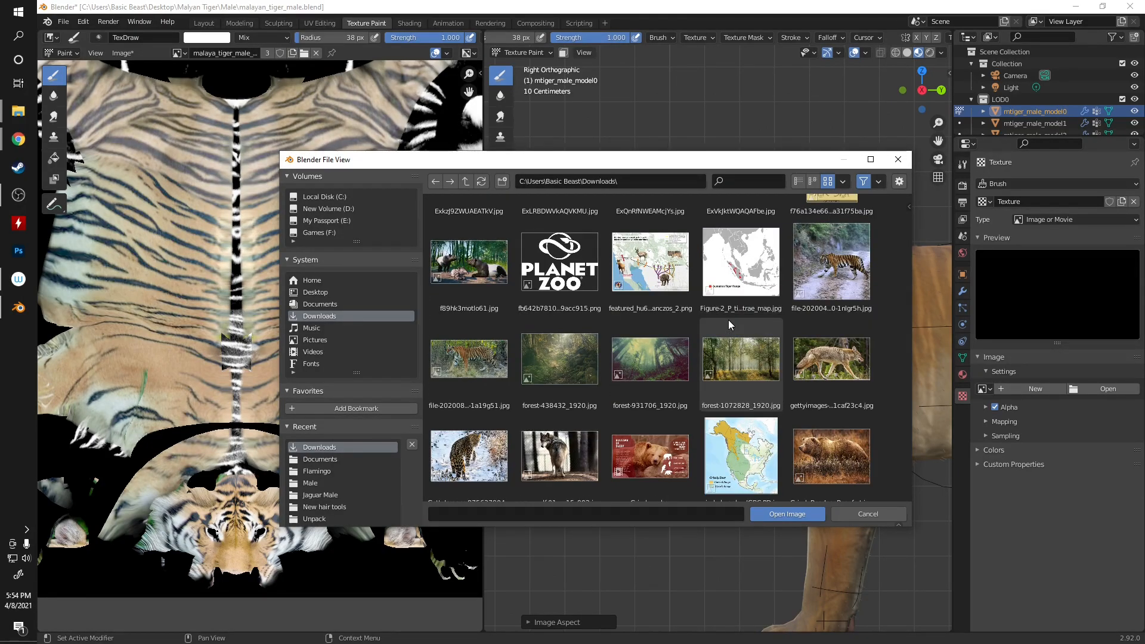
{"action": "left_click", "coordinate": [454, 275]}
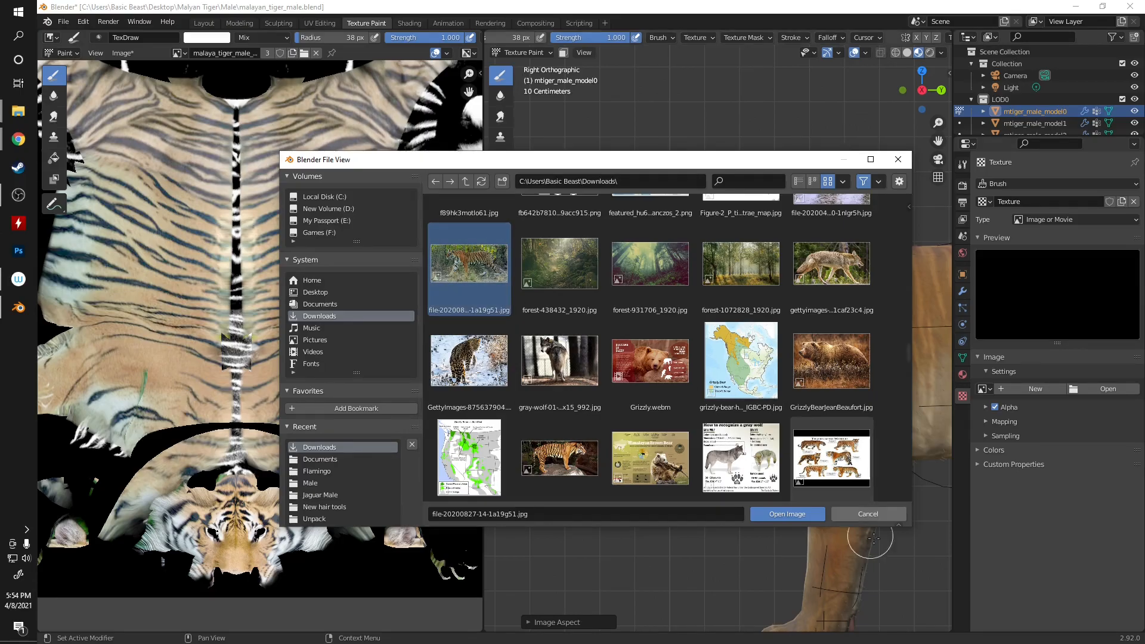
{"action": "left_click", "coordinate": [787, 515]}
- Fit the photo stencil over the model's head, neck and shoulder in the right side view and paint the lower neck and shoulder
{"action": "right_click_drag", "start_coordinate": [779, 278], "coordinate": [832, 351], "text": "shift"}
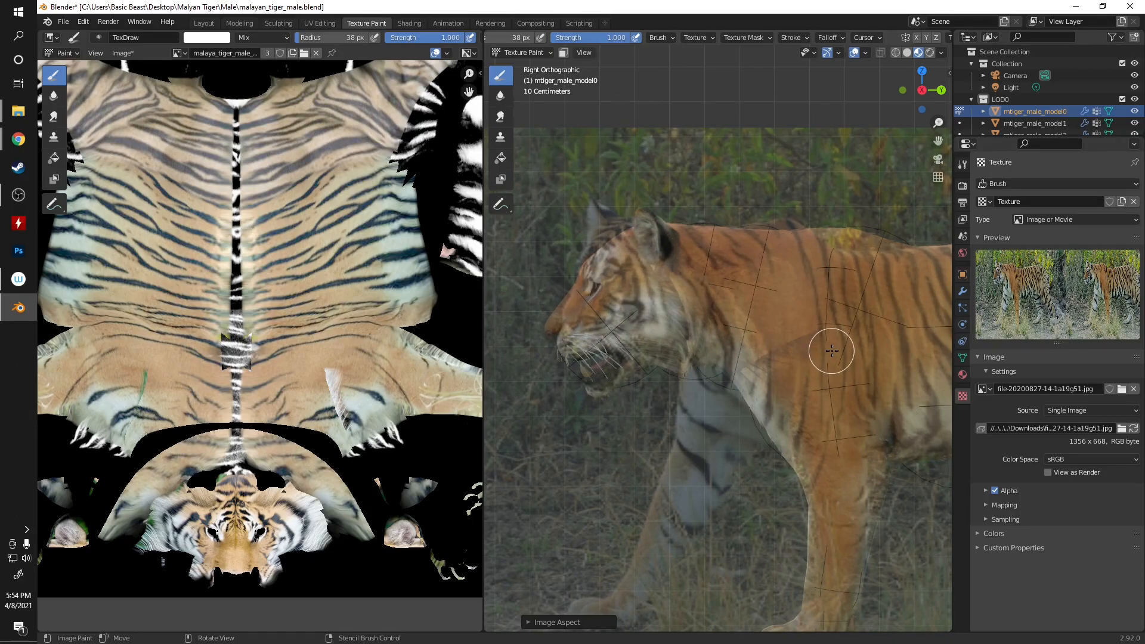
{"action": "right_click_drag", "start_coordinate": [806, 393], "coordinate": [778, 348], "text": "shift"}
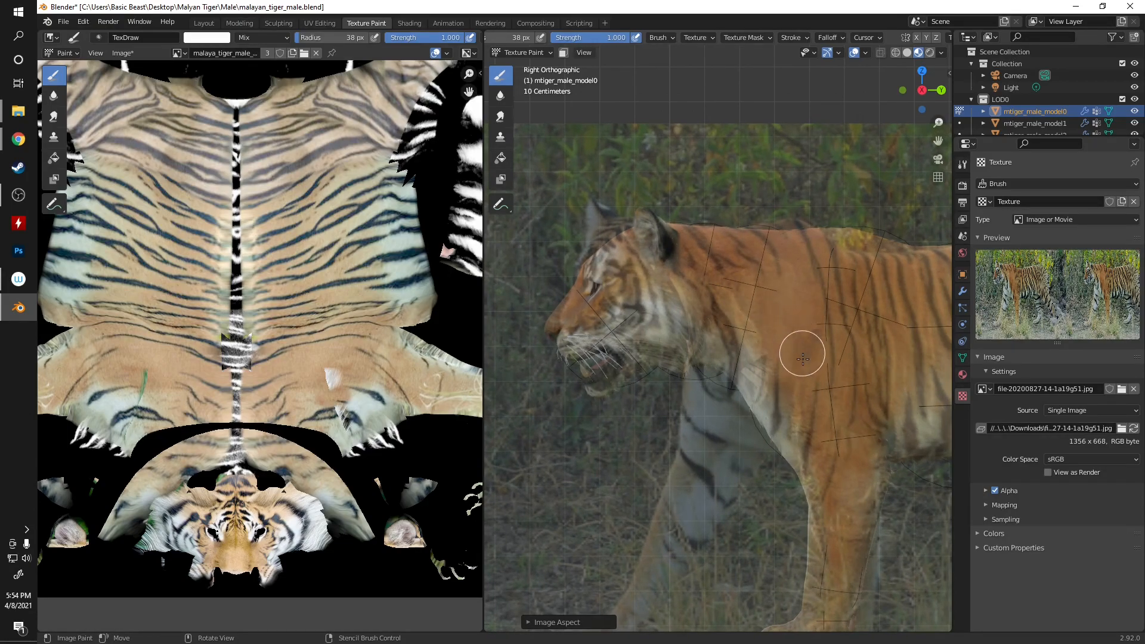
{"action": "mouse_move", "coordinate": [772, 389]}
{"action": "left_mouse_down"}
{"action": "mouse_move", "coordinate": [757, 374]}
{"action": "mouse_move", "coordinate": [757, 319]}
{"action": "mouse_move", "coordinate": [765, 375]}
{"action": "left_mouse_up"}
{"action": "mouse_move", "coordinate": [776, 421]}
{"action": "left_mouse_down"}
{"action": "mouse_move", "coordinate": [797, 447]}
{"action": "mouse_move", "coordinate": [805, 430]}
{"action": "mouse_move", "coordinate": [795, 479]}
{"action": "mouse_move", "coordinate": [760, 339]}
{"action": "mouse_move", "coordinate": [718, 291]}
{"action": "mouse_move", "coordinate": [734, 369]}
{"action": "mouse_move", "coordinate": [724, 315]}
{"action": "mouse_move", "coordinate": [706, 332]}
{"action": "mouse_move", "coordinate": [705, 280]}
{"action": "mouse_move", "coordinate": [725, 290]}
{"action": "left_mouse_up"}
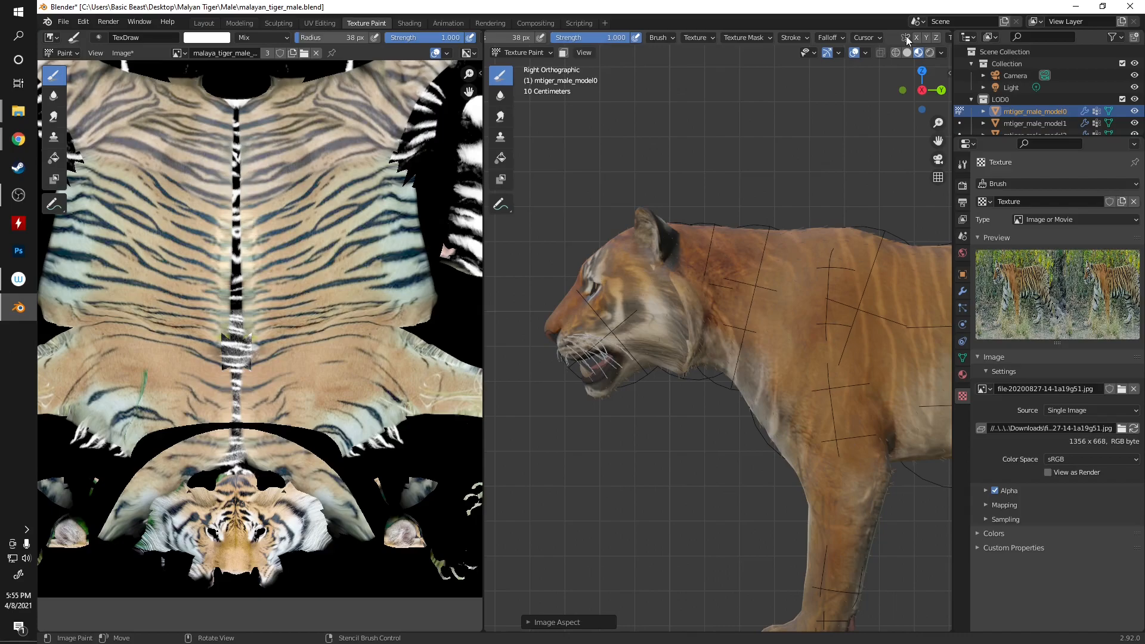
- Turn on X symmetry and paint the photo's fur over the neck, chest and shoulder on both sides
{"action": "left_click", "coordinate": [914, 36]}
{"action": "mouse_move", "coordinate": [717, 291]}
{"action": "left_mouse_down"}
{"action": "mouse_move", "coordinate": [785, 302]}
{"action": "mouse_move", "coordinate": [777, 334]}
{"action": "mouse_move", "coordinate": [688, 220]}
{"action": "left_mouse_up"}
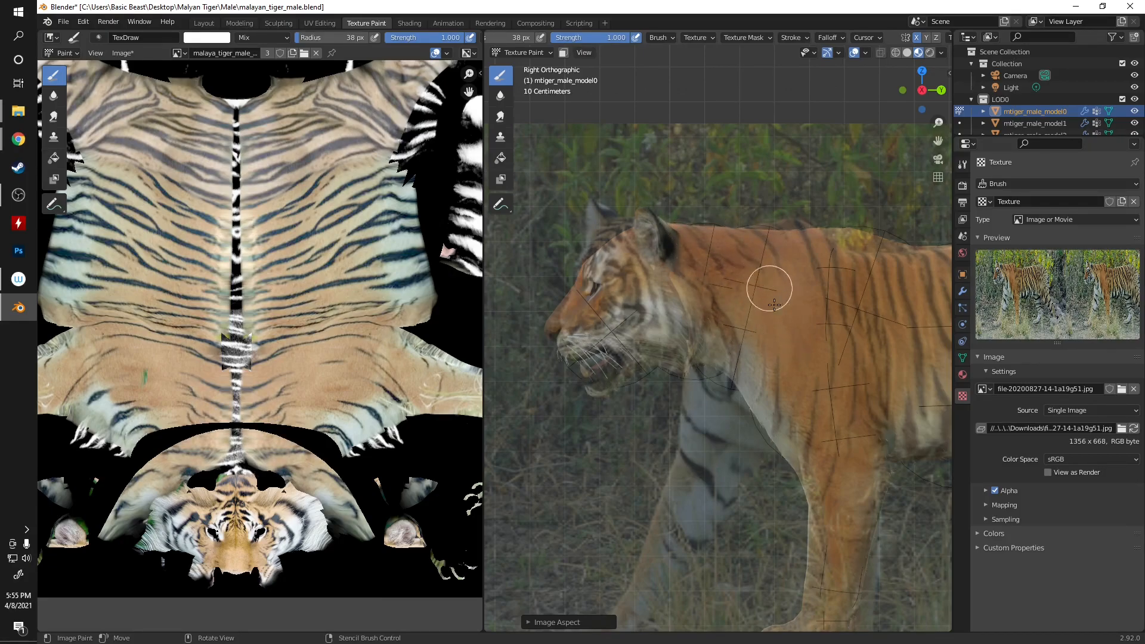
{"action": "left_click_drag", "start_coordinate": [716, 347], "coordinate": [695, 269]}
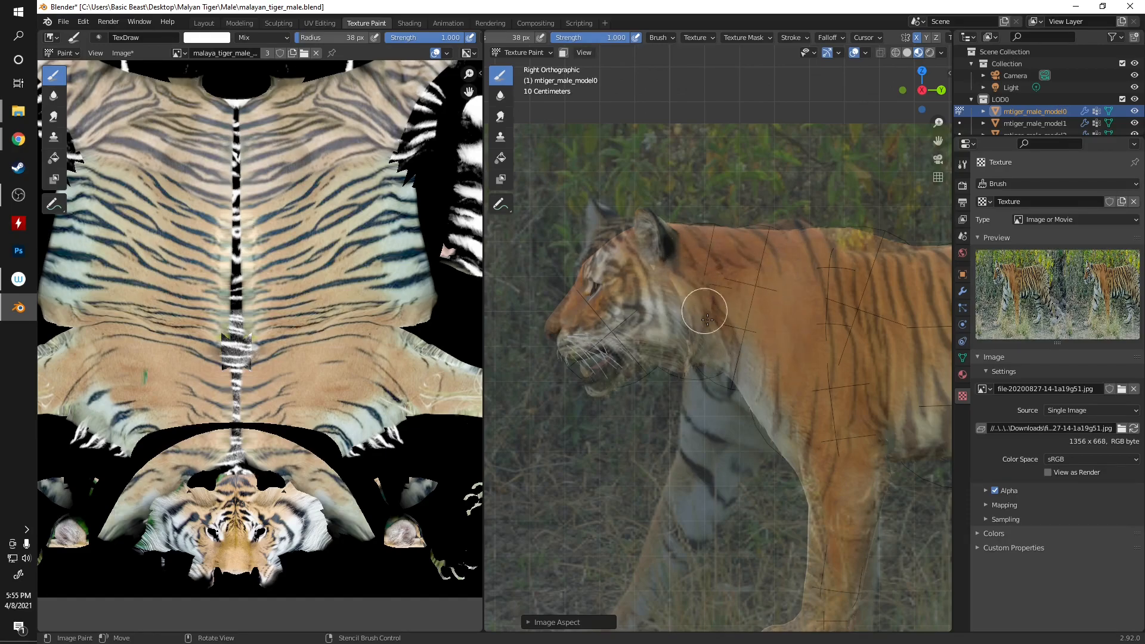
{"action": "mouse_move", "coordinate": [711, 368]}
{"action": "left_mouse_down"}
{"action": "mouse_move", "coordinate": [714, 352]}
{"action": "mouse_move", "coordinate": [740, 369]}
{"action": "left_mouse_up"}
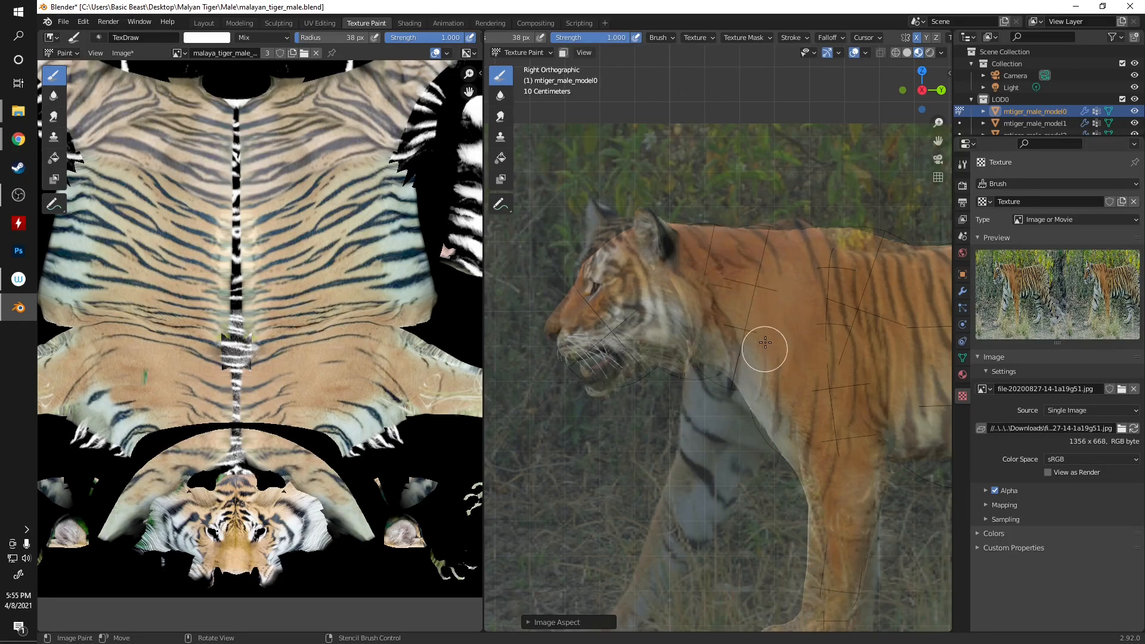
{"action": "left_click_drag", "start_coordinate": [771, 413], "coordinate": [756, 388]}
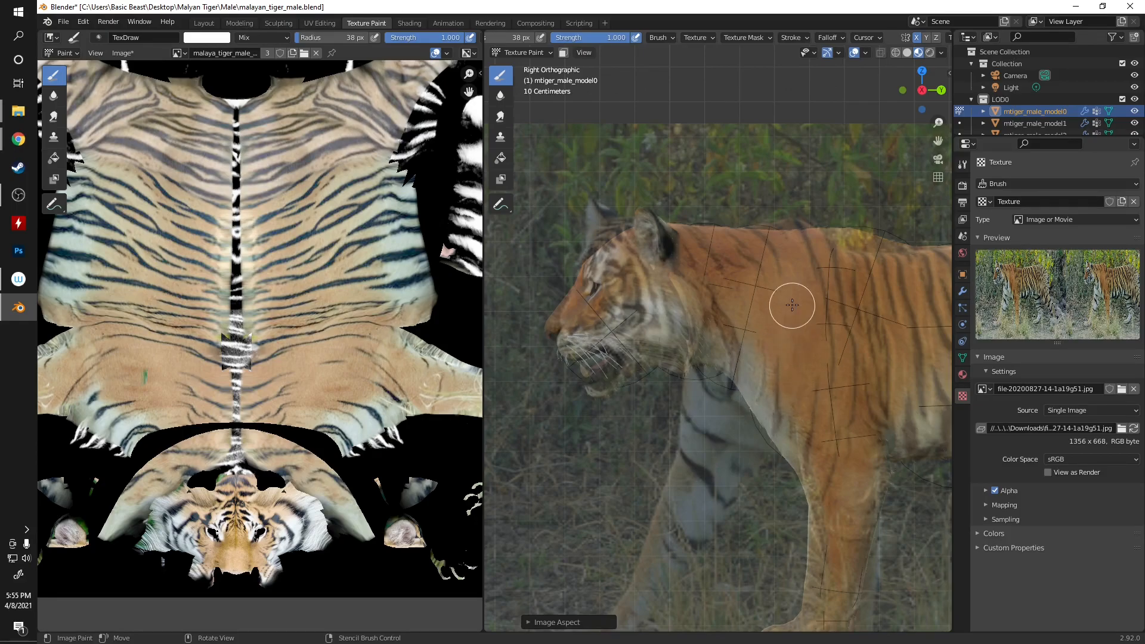
{"action": "left_click", "coordinate": [815, 379]}
{"action": "mouse_move", "coordinate": [817, 459]}
{"action": "left_mouse_down"}
{"action": "mouse_move", "coordinate": [794, 388]}
{"action": "mouse_move", "coordinate": [812, 370]}
{"action": "left_mouse_up"}
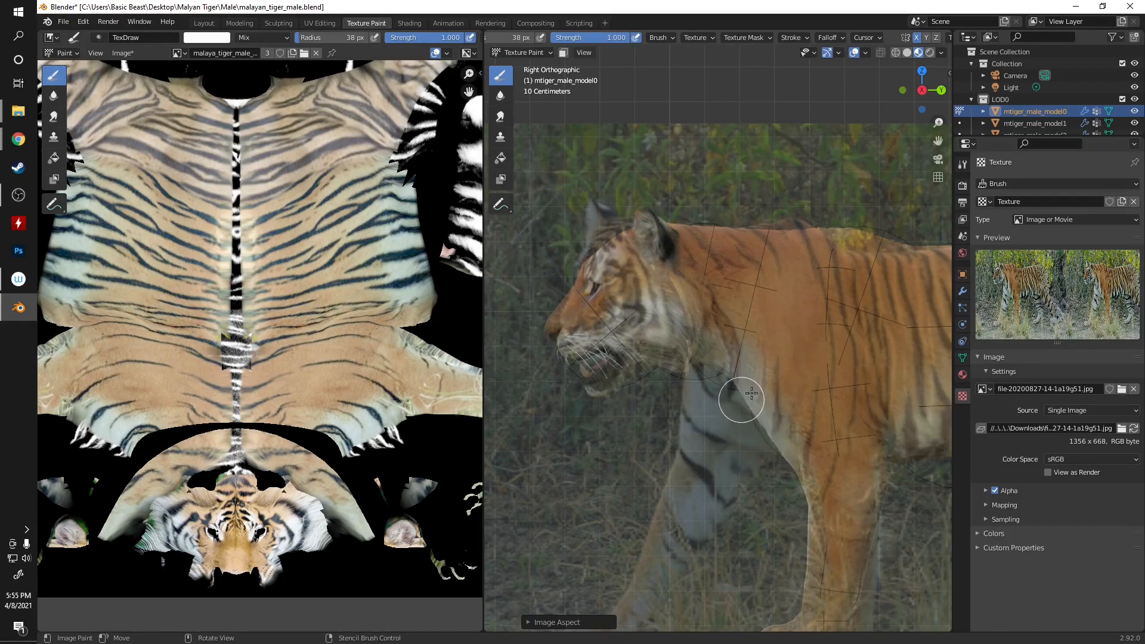
- Check the painted chest, remove the photo from the brush texture, and centre the whole tiger in the top view
{"action": "middle_click_drag", "start_coordinate": [766, 390], "coordinate": [916, 358]}
{"action": "middle_click_drag", "start_coordinate": [705, 397], "coordinate": [685, 385]}
{"action": "left_click", "coordinate": [1134, 390]}
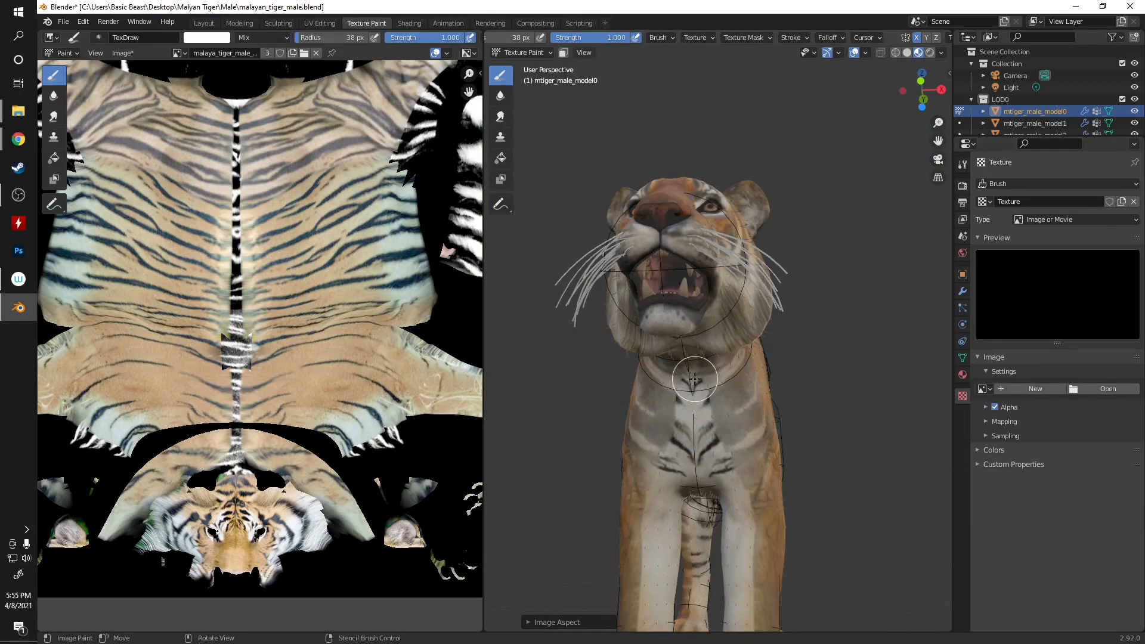
{"action": "middle_click_drag", "start_coordinate": [708, 433], "coordinate": [636, 280]}
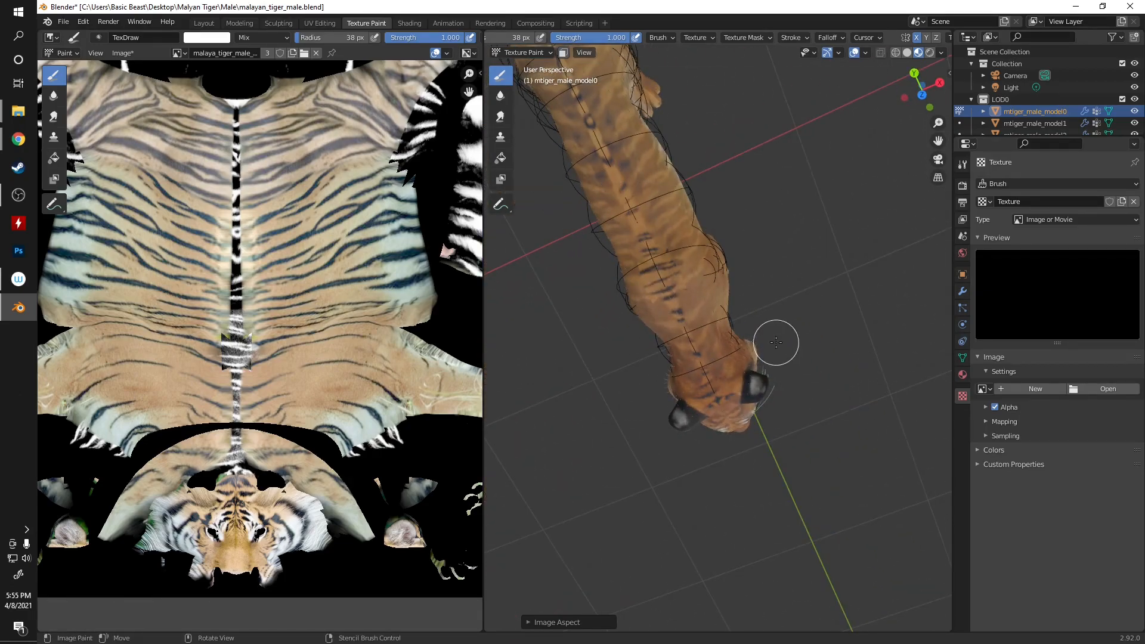
{"action": "key", "text": "KP_7"}
{"action": "middle_click_drag", "start_coordinate": [676, 237], "coordinate": [676, 382], "text": "shift"}
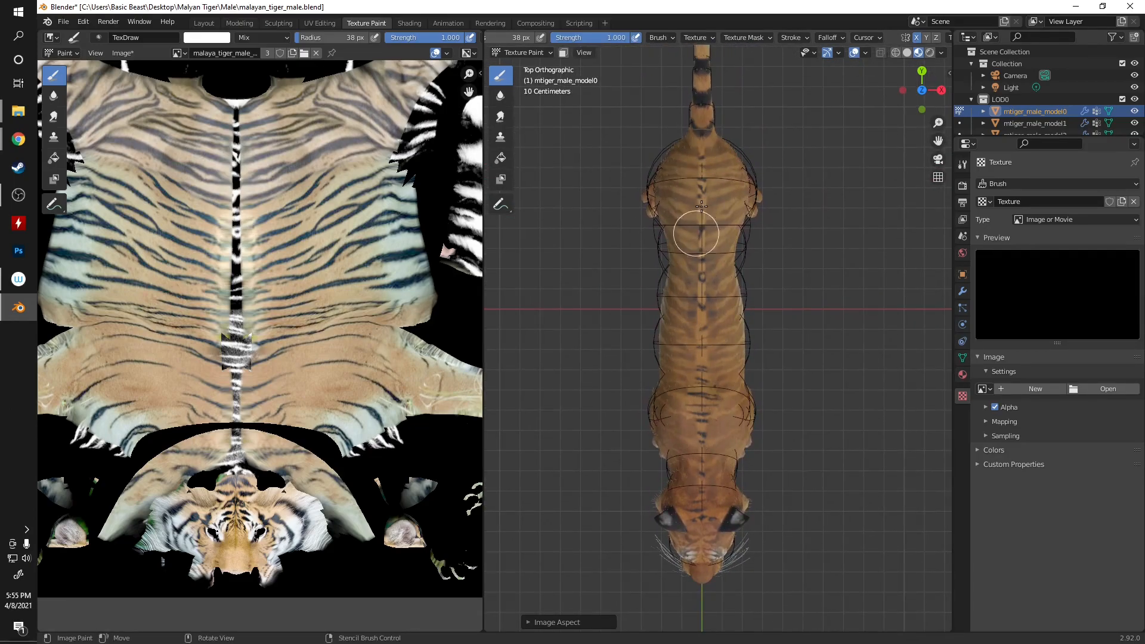
- Load the png-transparent brown-and-black tiger pattern image from Downloads as the brush texture and place its stencil over the tiger's back
{"action": "left_click", "coordinate": [1077, 389]}
{"action": "left_click", "coordinate": [319, 316]}
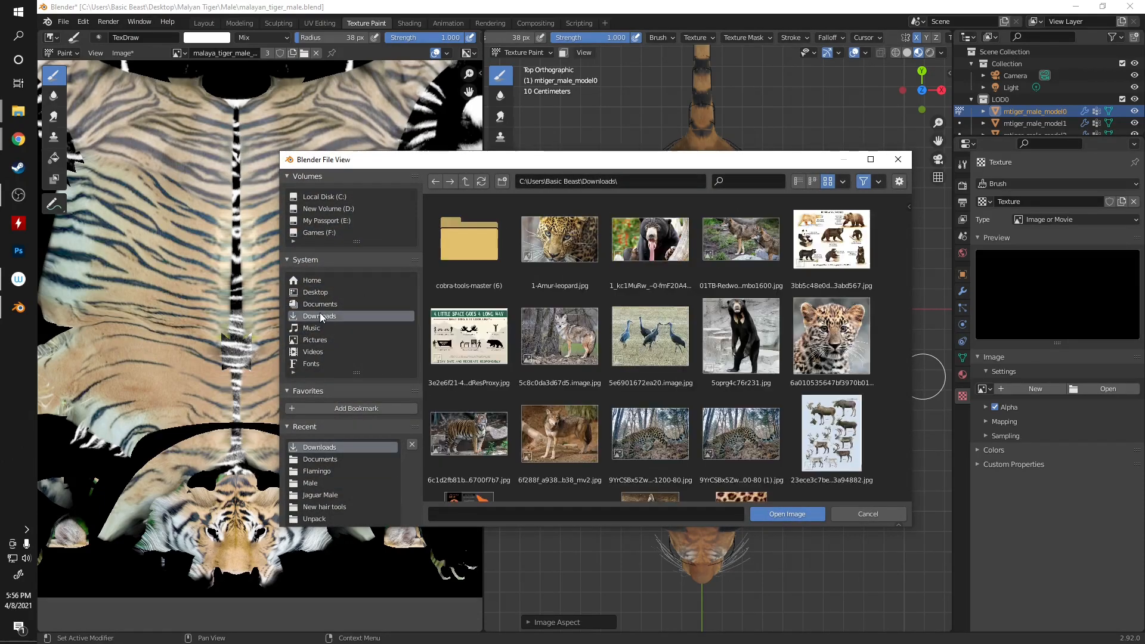
{"action": "scroll", "coordinate": [544, 351], "scroll_direction": "down", "scroll_amount": 2}
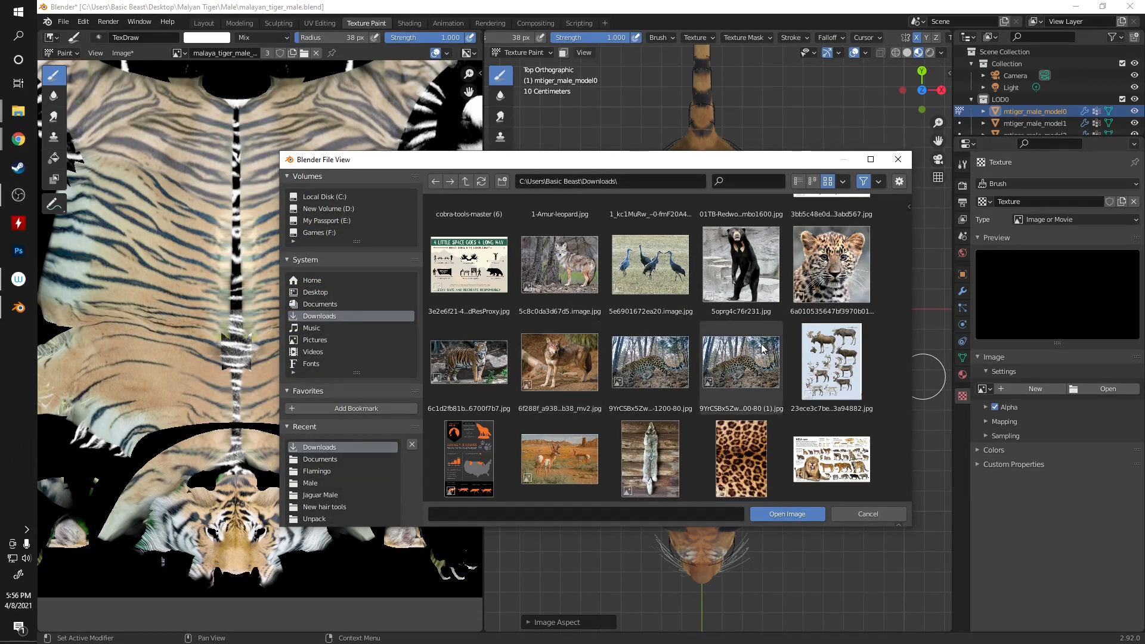
{"action": "scroll", "coordinate": [722, 340], "scroll_direction": "down", "scroll_amount": 6}
{"action": "scroll", "coordinate": [716, 336], "scroll_direction": "down", "scroll_amount": 10}
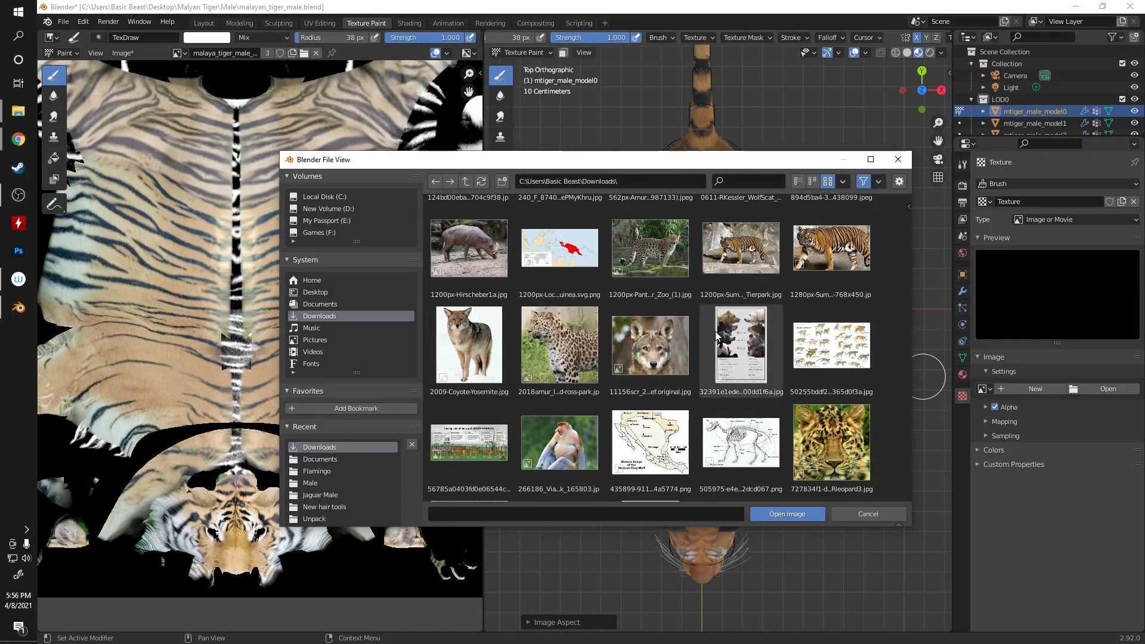
{"action": "scroll", "coordinate": [712, 349], "scroll_direction": "down", "scroll_amount": 10}
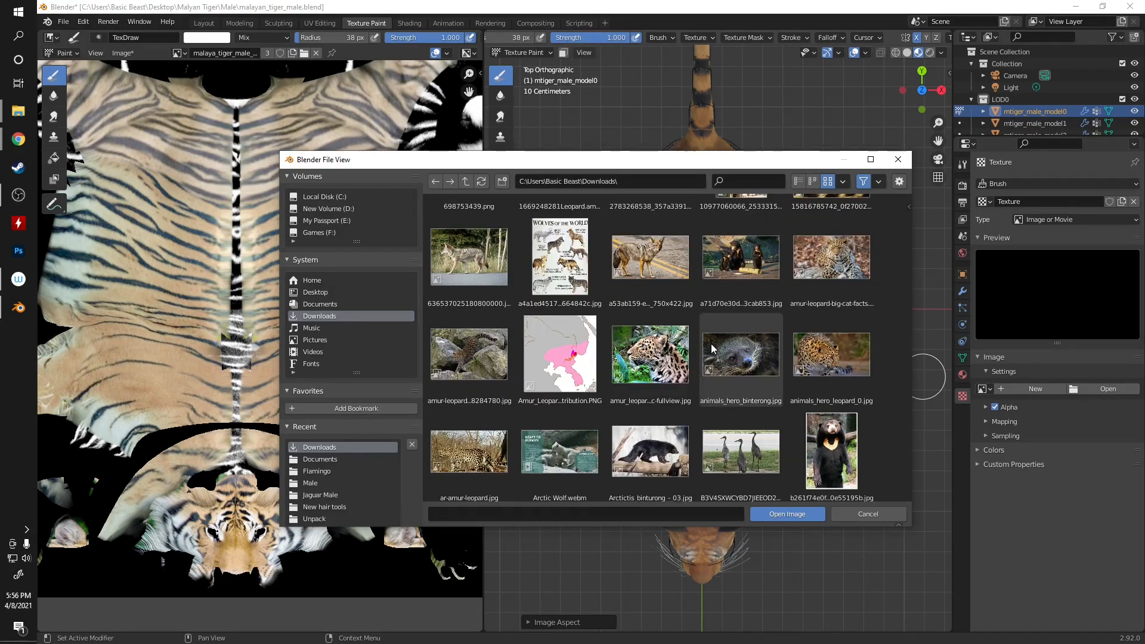
{"action": "scroll", "coordinate": [657, 324], "scroll_direction": "down", "scroll_amount": 10}
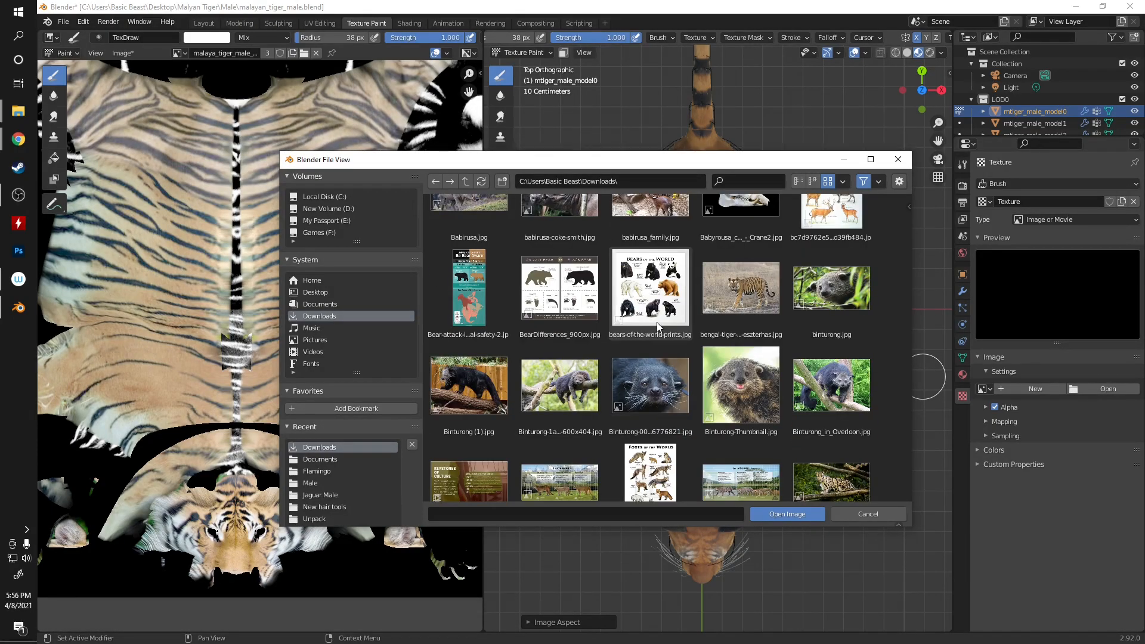
{"action": "scroll", "coordinate": [654, 321], "scroll_direction": "down", "scroll_amount": 10}
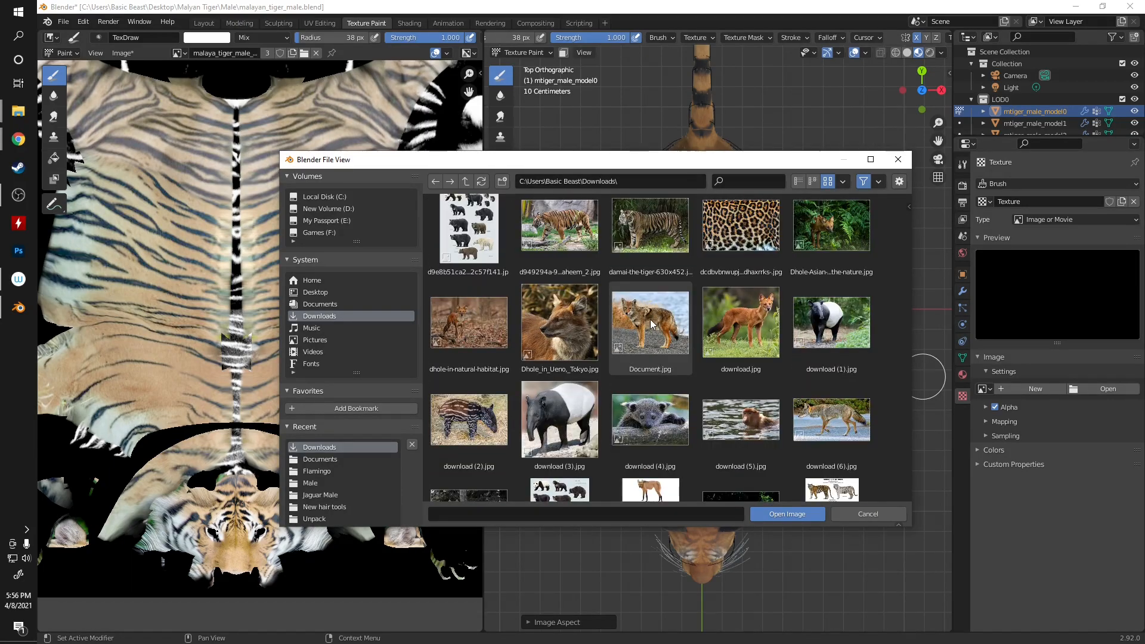
{"action": "scroll", "coordinate": [648, 332], "scroll_direction": "down", "scroll_amount": 10}
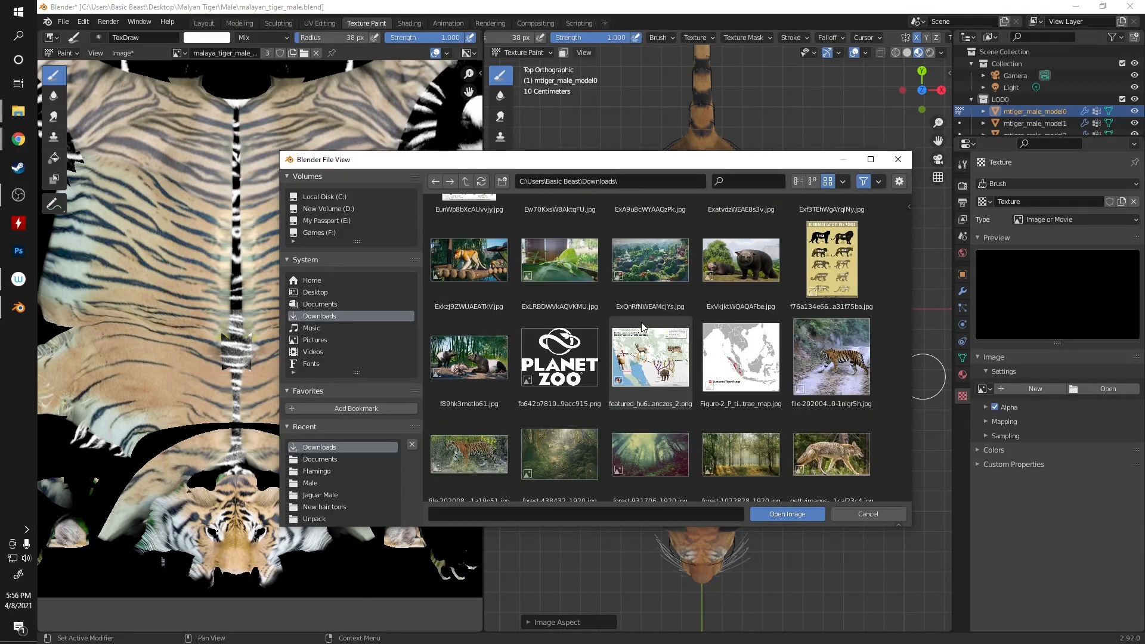
{"action": "scroll", "coordinate": [666, 406], "scroll_direction": "down", "scroll_amount": 10}
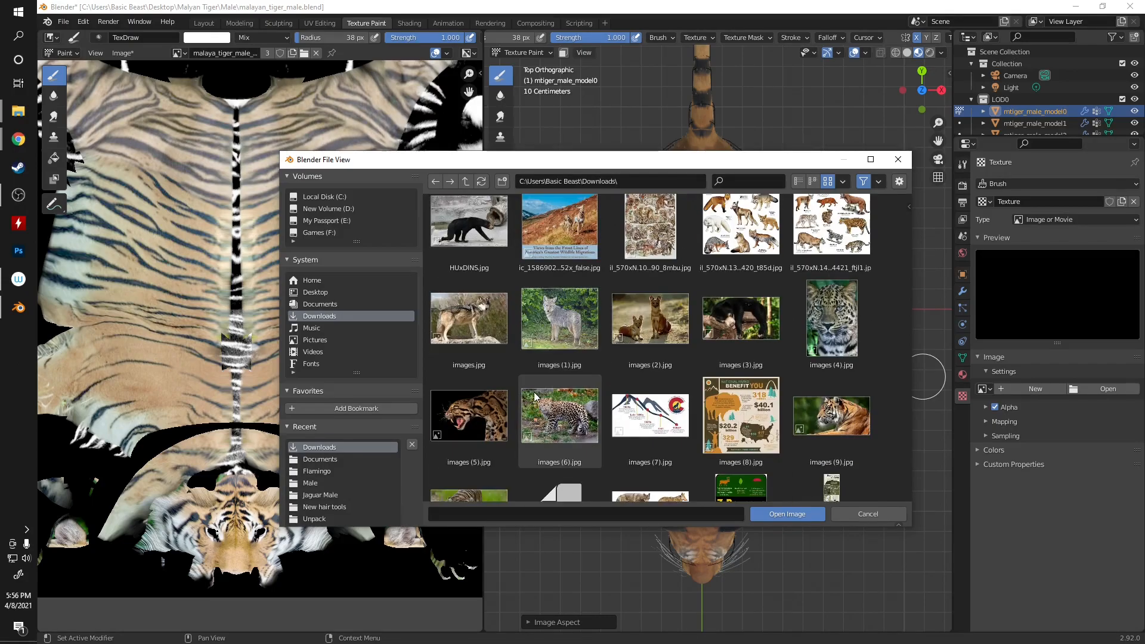
{"action": "scroll", "coordinate": [446, 326], "scroll_direction": "down", "scroll_amount": 8}
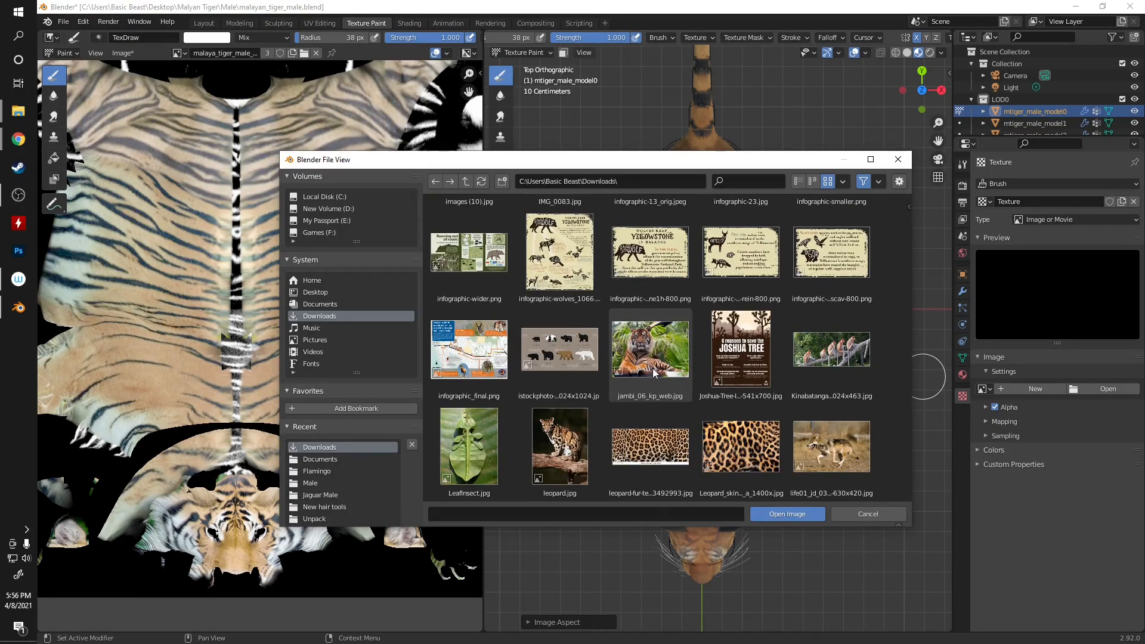
{"action": "scroll", "coordinate": [437, 357], "scroll_direction": "down", "scroll_amount": 10}
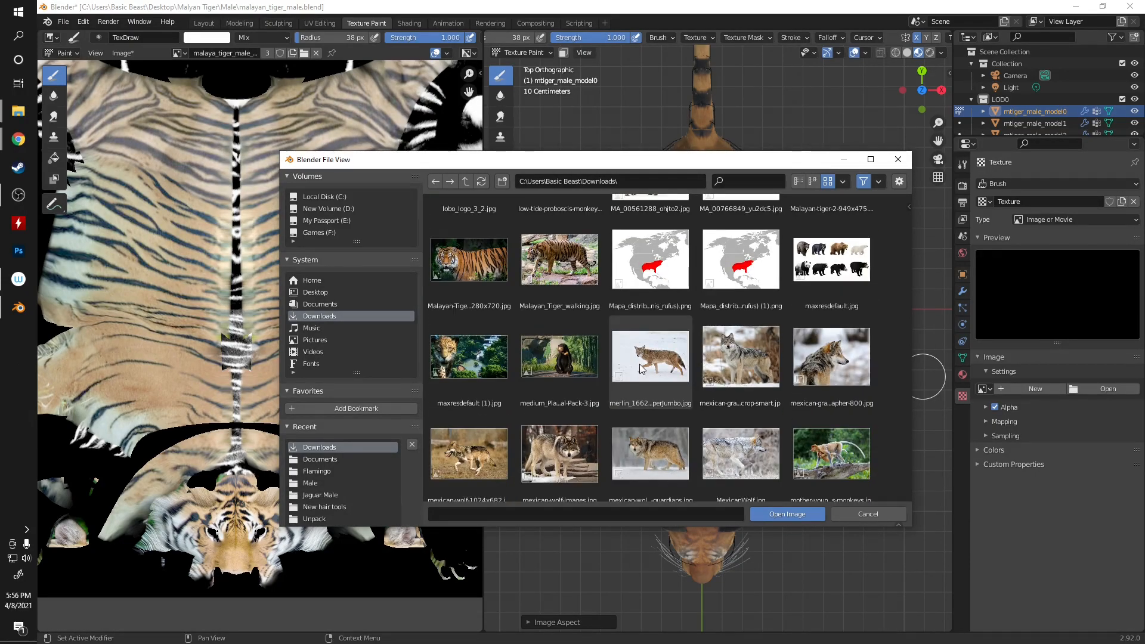
{"action": "left_click", "coordinate": [469, 338]}
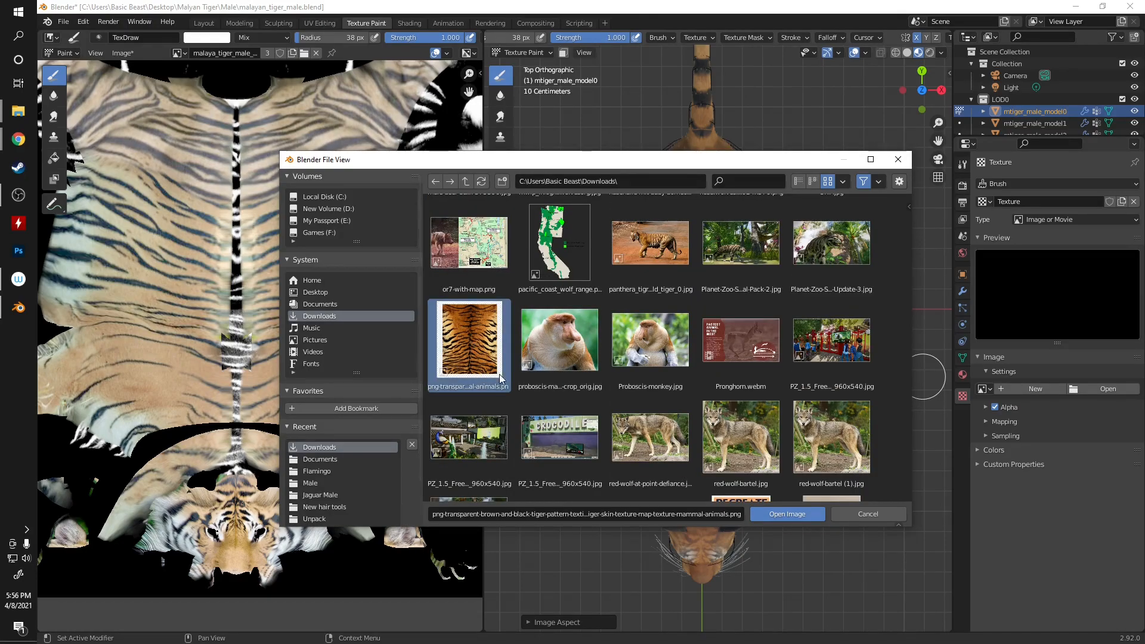
{"action": "left_click", "coordinate": [787, 514]}
{"action": "right_click_drag", "start_coordinate": [805, 348], "coordinate": [640, 294]}
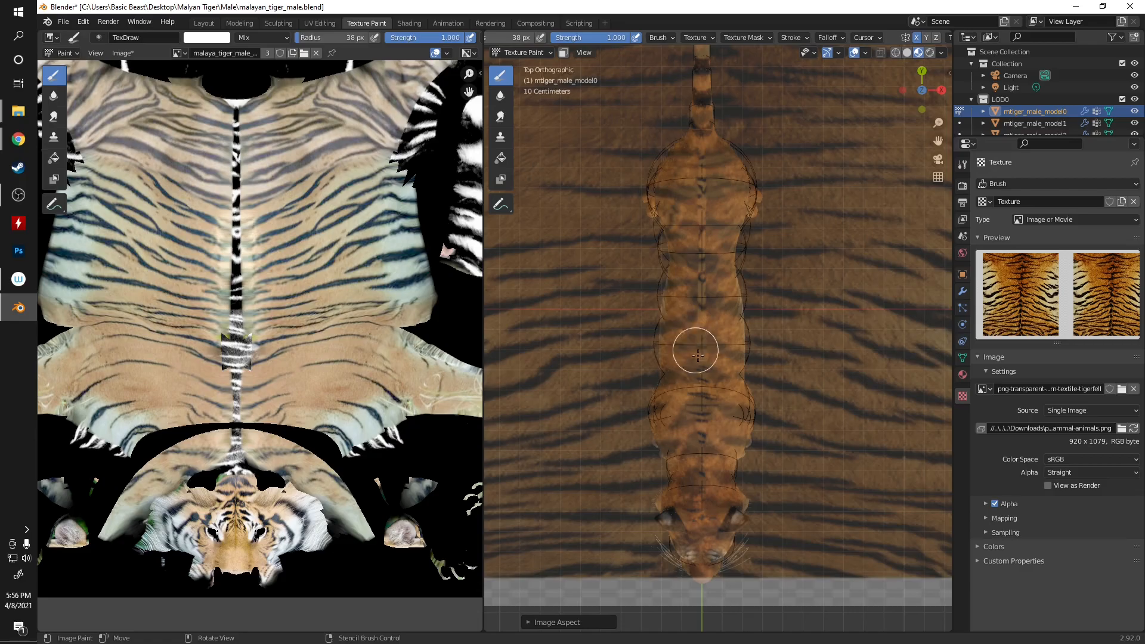
- Resize the tiger-pattern stencil, restore its image aspect and move it beside the tiger's back
{"action": "right_click_drag", "start_coordinate": [724, 362], "coordinate": [702, 335], "text": "shift"}
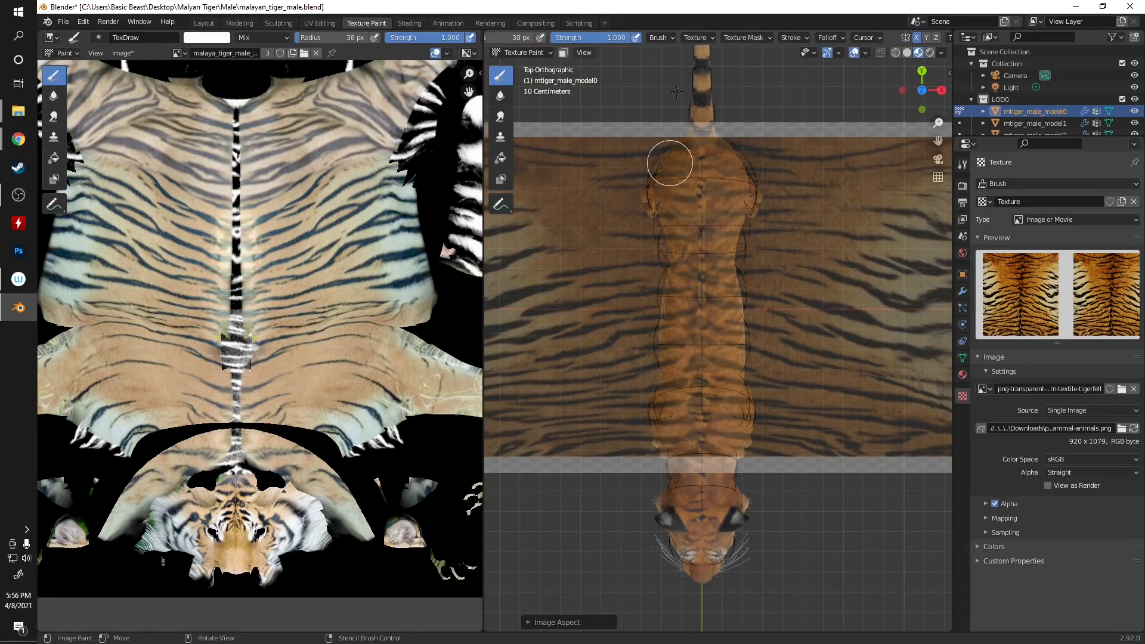
{"action": "left_click", "coordinate": [704, 37]}
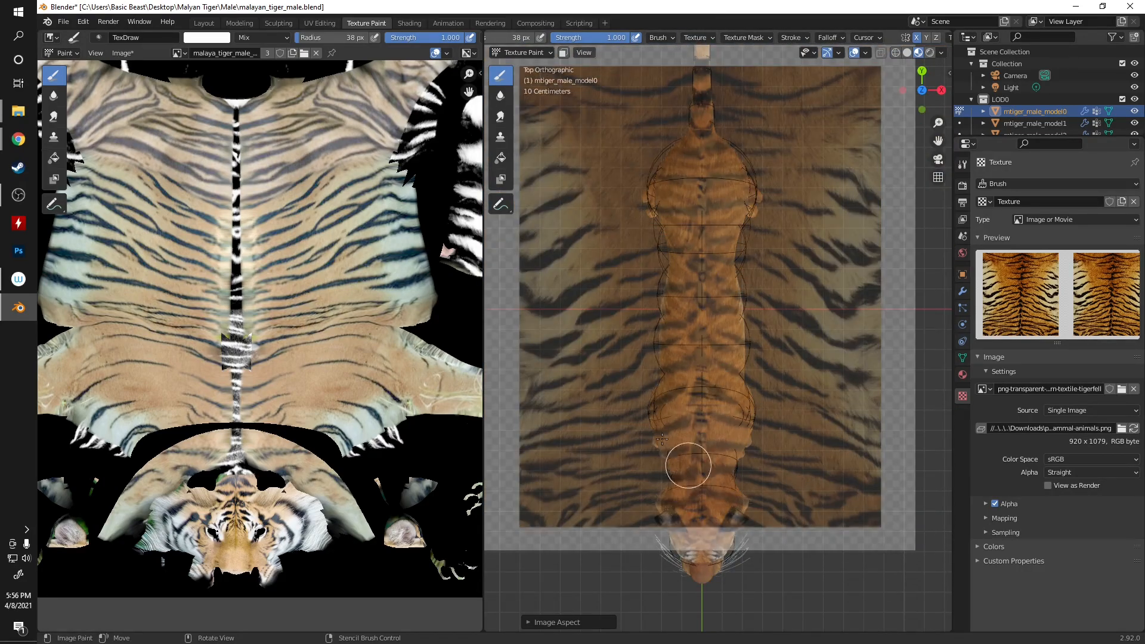
{"action": "right_click_drag", "start_coordinate": [652, 310], "coordinate": [680, 324]}
{"action": "right_click_drag", "start_coordinate": [710, 364], "coordinate": [859, 334], "text": "shift"}
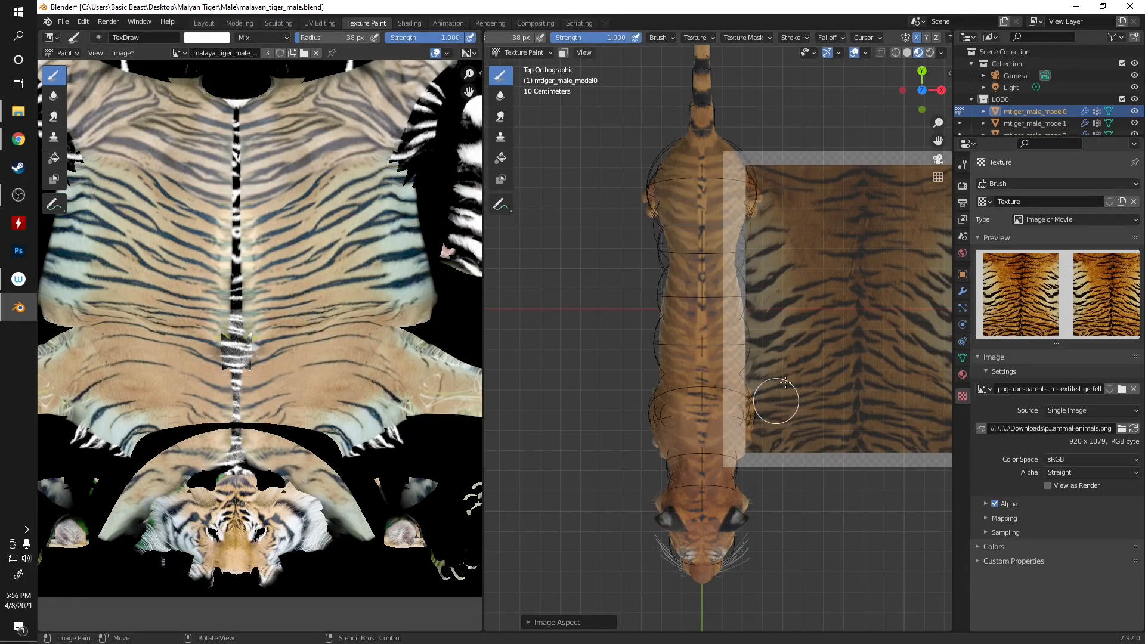
- Set the stencil's angle to 180° and move it over the tiger's back
{"action": "left_click", "coordinate": [697, 38]}
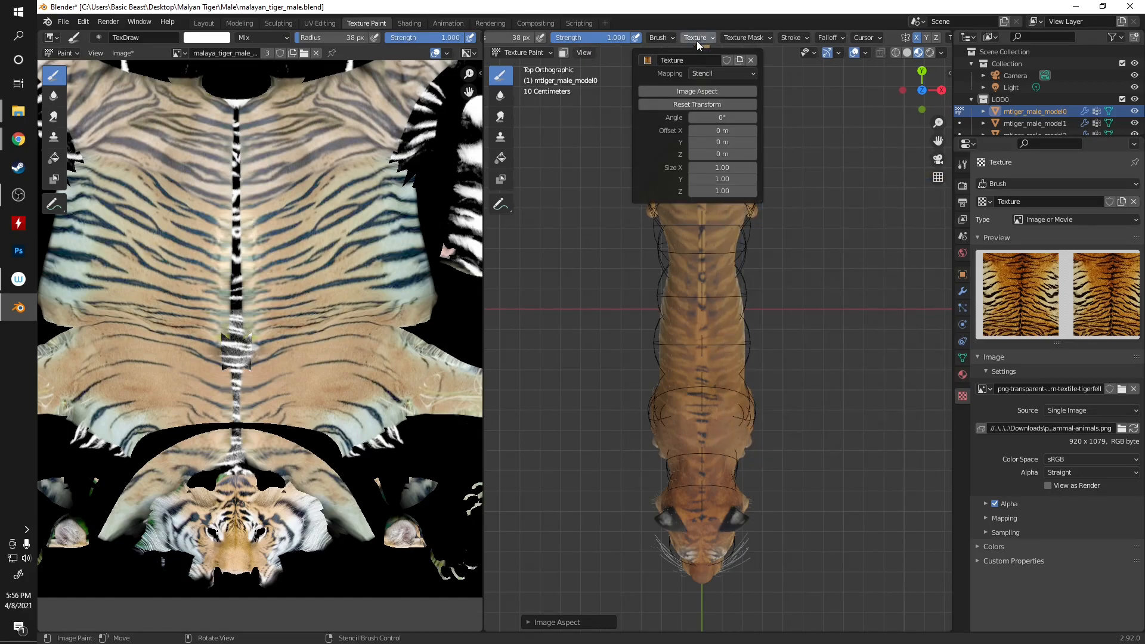
{"action": "left_click", "coordinate": [728, 117]}
{"action": "type", "text": "180"}
{"action": "key", "text": "Return"}
{"action": "mouse_move", "coordinate": [800, 296]}
{"action": "right_mouse_down"}
{"action": "mouse_move", "coordinate": [689, 306]}
{"action": "mouse_move", "coordinate": [665, 324]}
{"action": "right_mouse_up"}
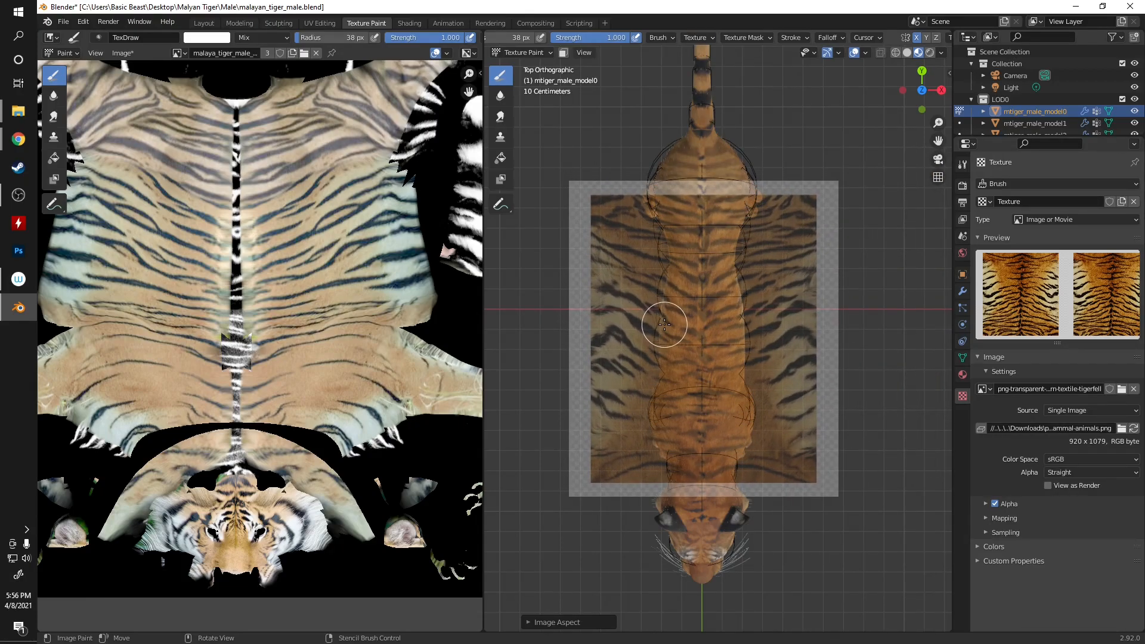
- Scale and align the rotated stencil over the back from shoulders to rump, and reduce the brush radius to 18 px
{"action": "mouse_move", "coordinate": [723, 404]}
{"action": "right_mouse_down", "text": "shift"}
{"action": "mouse_move", "coordinate": [691, 358]}
{"action": "mouse_move", "coordinate": [700, 450]}
{"action": "mouse_move", "coordinate": [700, 300]}
{"action": "right_mouse_up", "text": "shift"}
{"action": "scroll", "coordinate": [742, 411], "scroll_direction": "up", "scroll_amount": 1}
{"action": "mouse_move", "coordinate": [744, 389]}
{"action": "right_mouse_down", "text": "shift"}
{"action": "mouse_move", "coordinate": [760, 397]}
{"action": "mouse_move", "coordinate": [723, 366]}
{"action": "mouse_move", "coordinate": [742, 376]}
{"action": "right_mouse_up", "text": "shift"}
{"action": "right_click_drag", "start_coordinate": [704, 303], "coordinate": [697, 330]}
{"action": "key", "text": "f"}
{"action": "left_click", "coordinate": [680, 399]}
{"action": "key", "text": "bracketleft"}
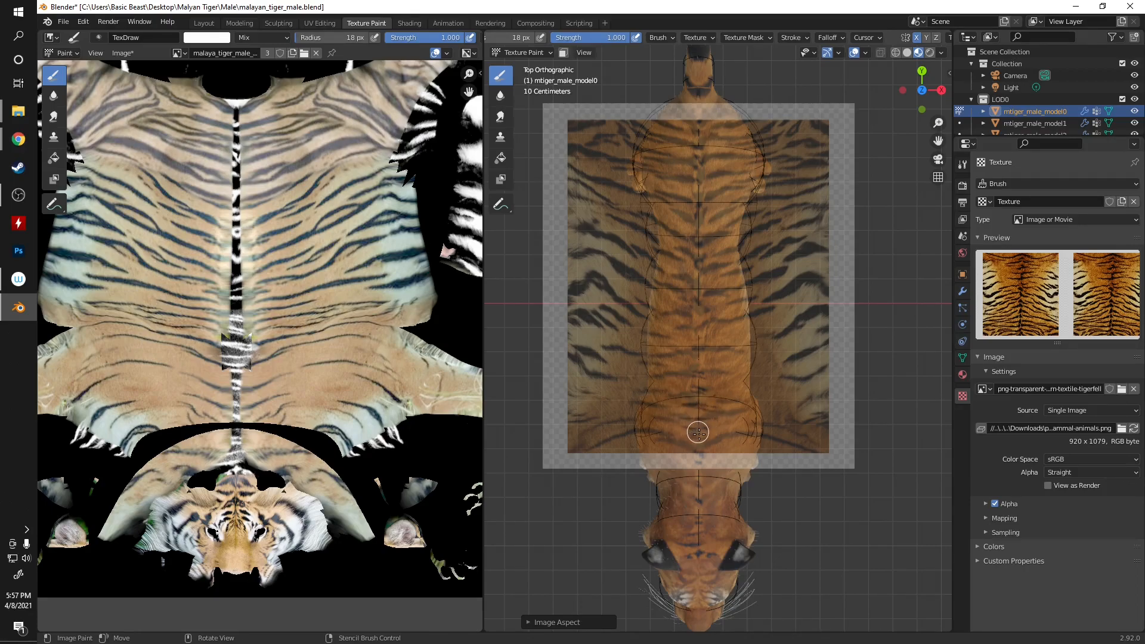
{"action": "left_click_drag", "start_coordinate": [697, 442], "coordinate": [698, 435]}
{"action": "left_click_drag", "start_coordinate": [699, 395], "coordinate": [695, 318]}
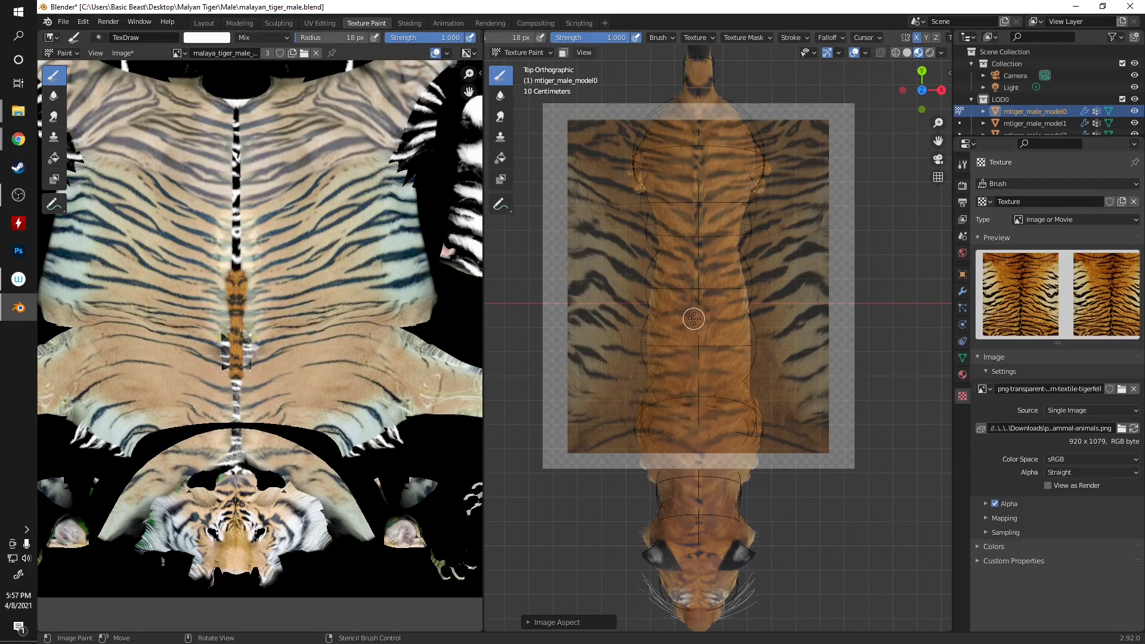
{"action": "mouse_move", "coordinate": [694, 253]}
{"action": "left_mouse_down"}
{"action": "mouse_move", "coordinate": [685, 212]}
{"action": "mouse_move", "coordinate": [703, 179]}
{"action": "left_mouse_up"}
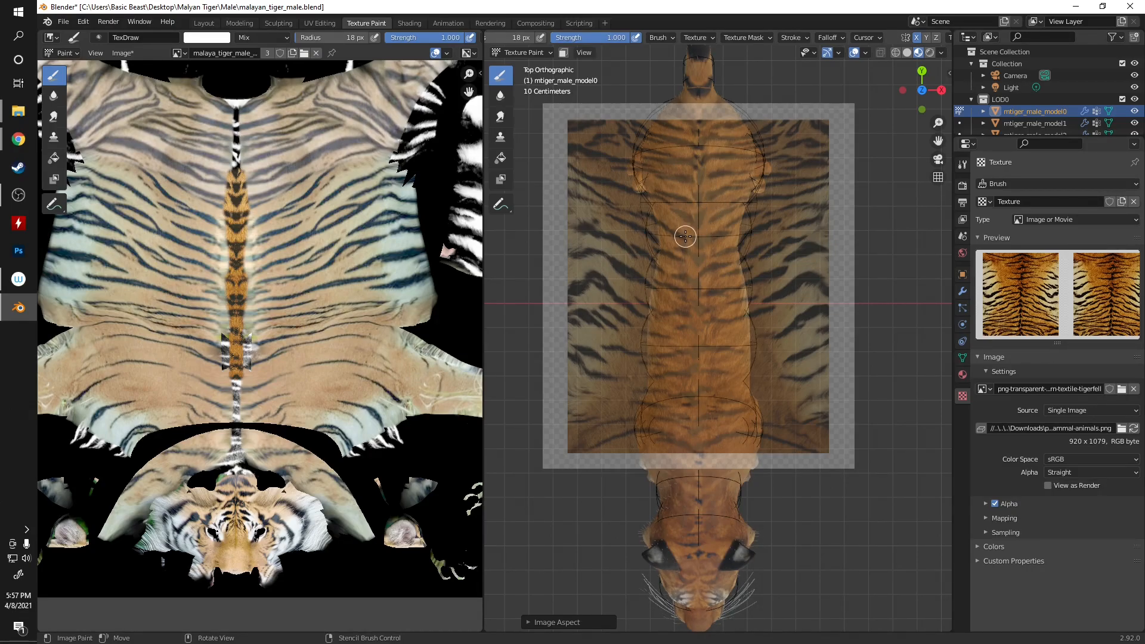
{"action": "key", "text": "ctrl+z"}
{"action": "key", "text": "ctrl+z"}
{"action": "key", "text": "ctrl+z"}
{"action": "key", "text": "ctrl+z"}
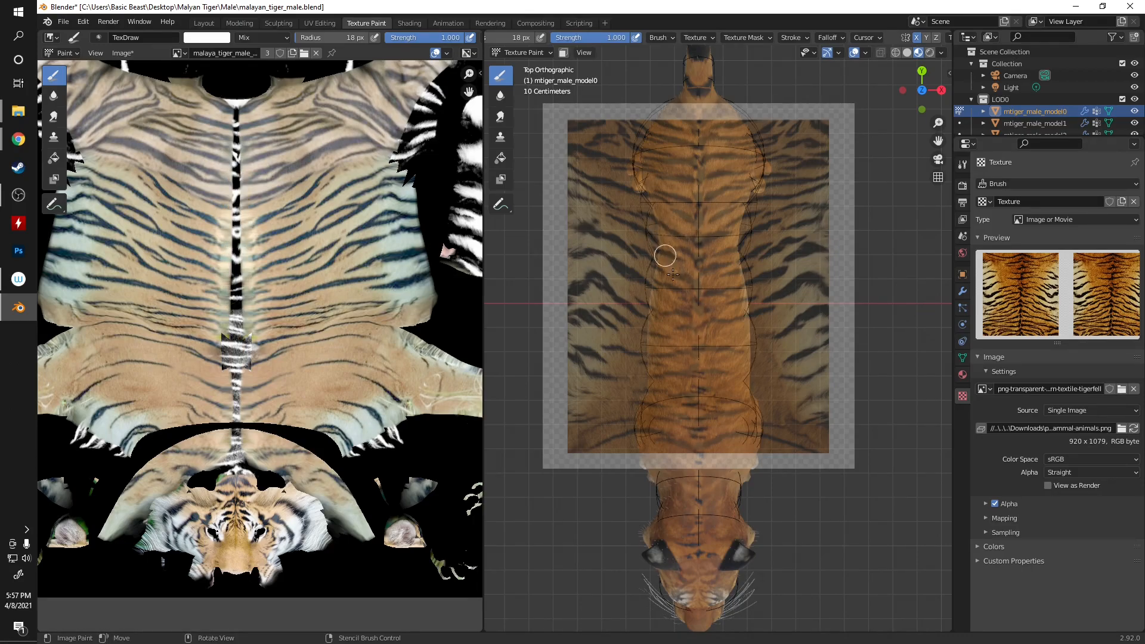
- Shift the stencil so its centre line follows the spine and paint the striped fur over the front of the back
{"action": "mouse_move", "coordinate": [693, 299]}
{"action": "right_mouse_down"}
{"action": "mouse_move", "coordinate": [686, 260]}
{"action": "mouse_move", "coordinate": [673, 265]}
{"action": "mouse_move", "coordinate": [701, 297]}
{"action": "mouse_move", "coordinate": [689, 267]}
{"action": "mouse_move", "coordinate": [699, 290]}
{"action": "right_mouse_up"}
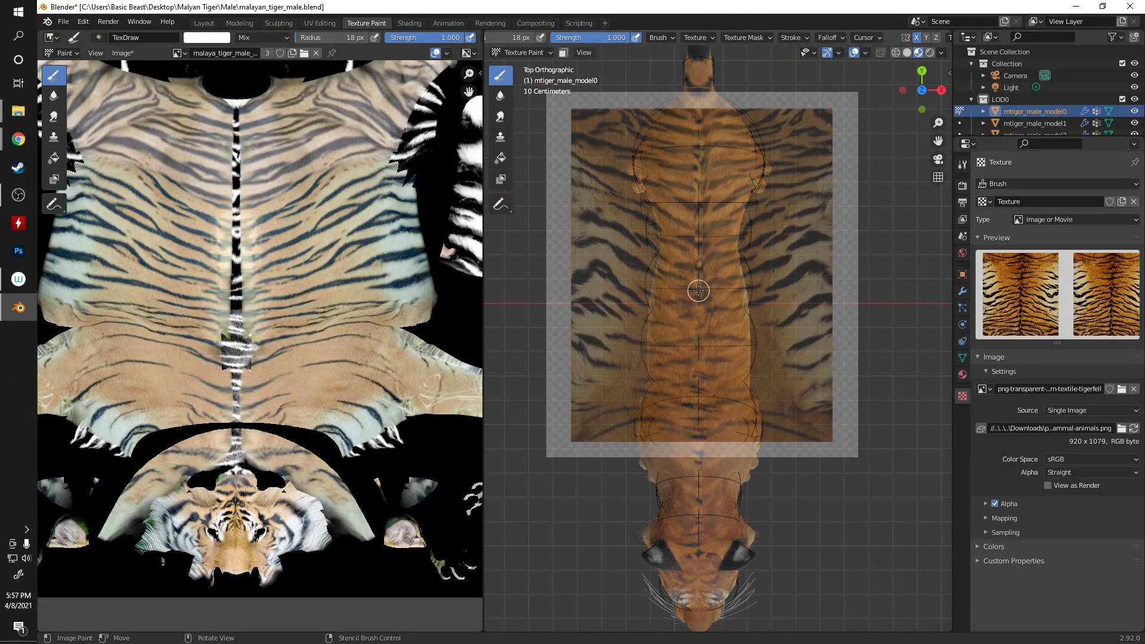
{"action": "left_click", "coordinate": [696, 421]}
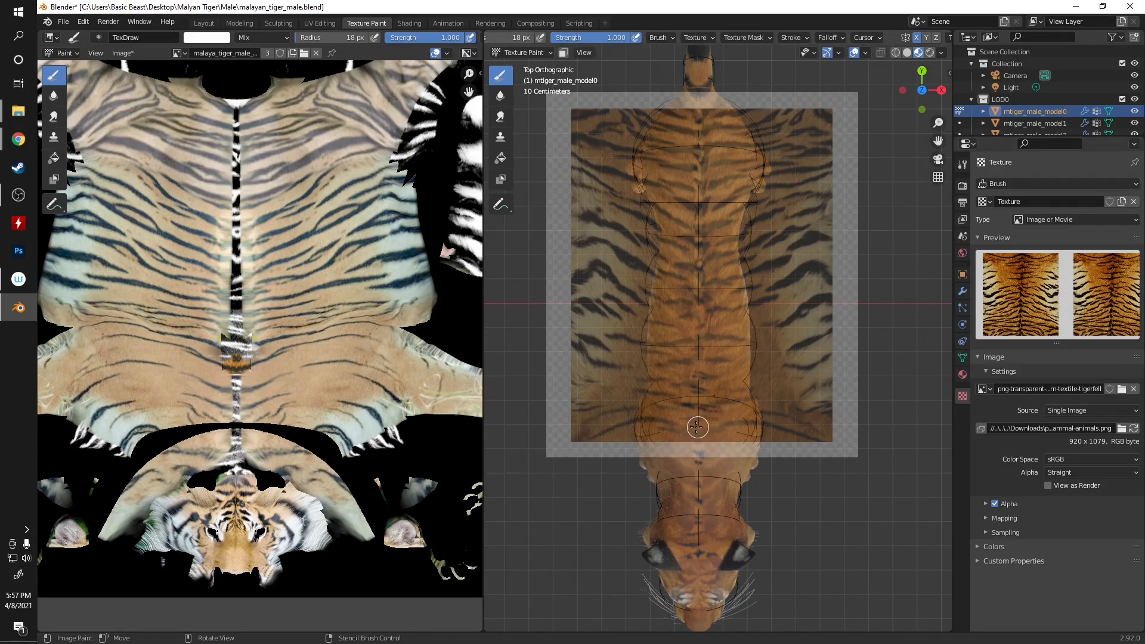
{"action": "mouse_move", "coordinate": [699, 403]}
{"action": "left_mouse_down"}
{"action": "mouse_move", "coordinate": [691, 410]}
{"action": "mouse_move", "coordinate": [710, 405]}
{"action": "mouse_move", "coordinate": [685, 403]}
{"action": "mouse_move", "coordinate": [692, 347]}
{"action": "left_mouse_up"}
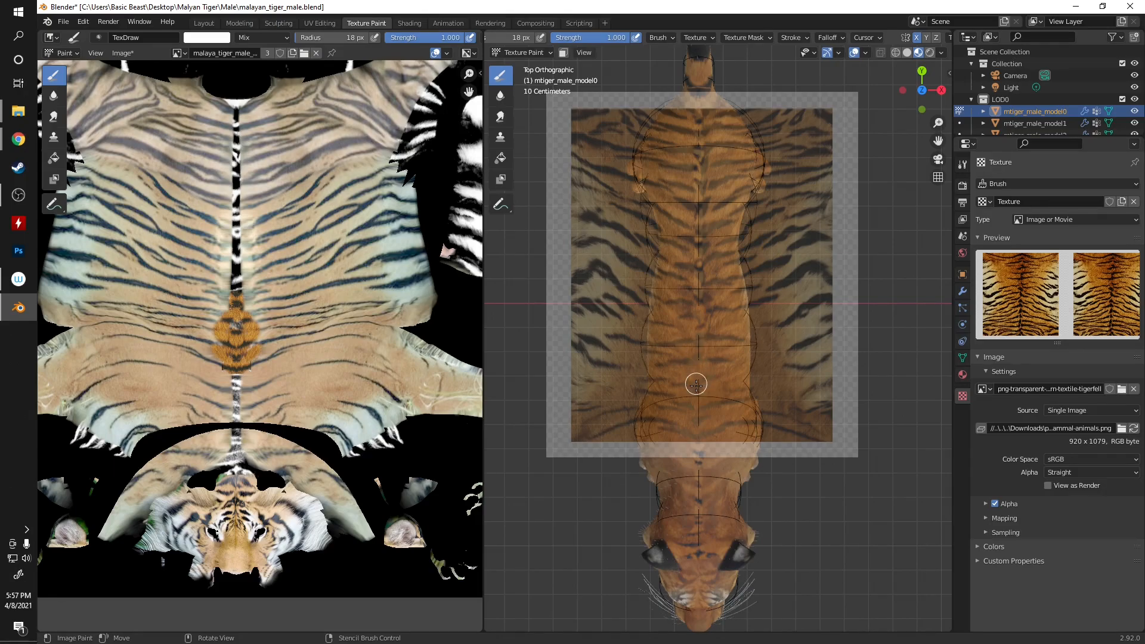
{"action": "left_click_drag", "start_coordinate": [701, 386], "coordinate": [701, 340]}
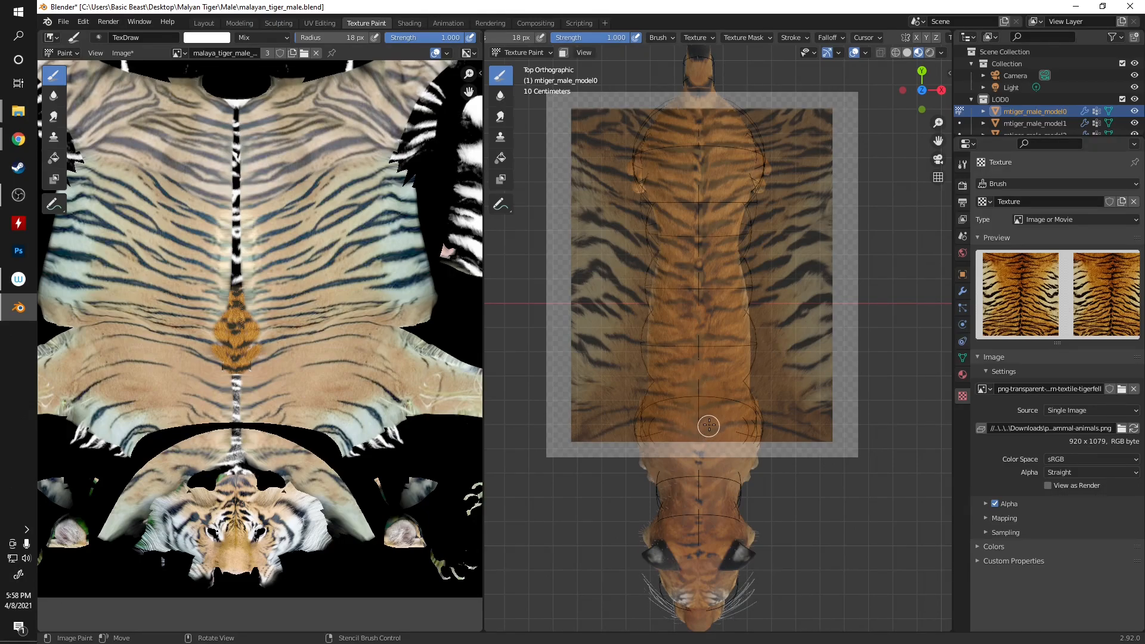
{"action": "mouse_move", "coordinate": [678, 427]}
{"action": "left_mouse_down"}
{"action": "mouse_move", "coordinate": [688, 384]}
{"action": "mouse_move", "coordinate": [733, 411]}
{"action": "mouse_move", "coordinate": [710, 311]}
{"action": "mouse_move", "coordinate": [686, 358]}
{"action": "mouse_move", "coordinate": [710, 370]}
{"action": "left_mouse_up"}
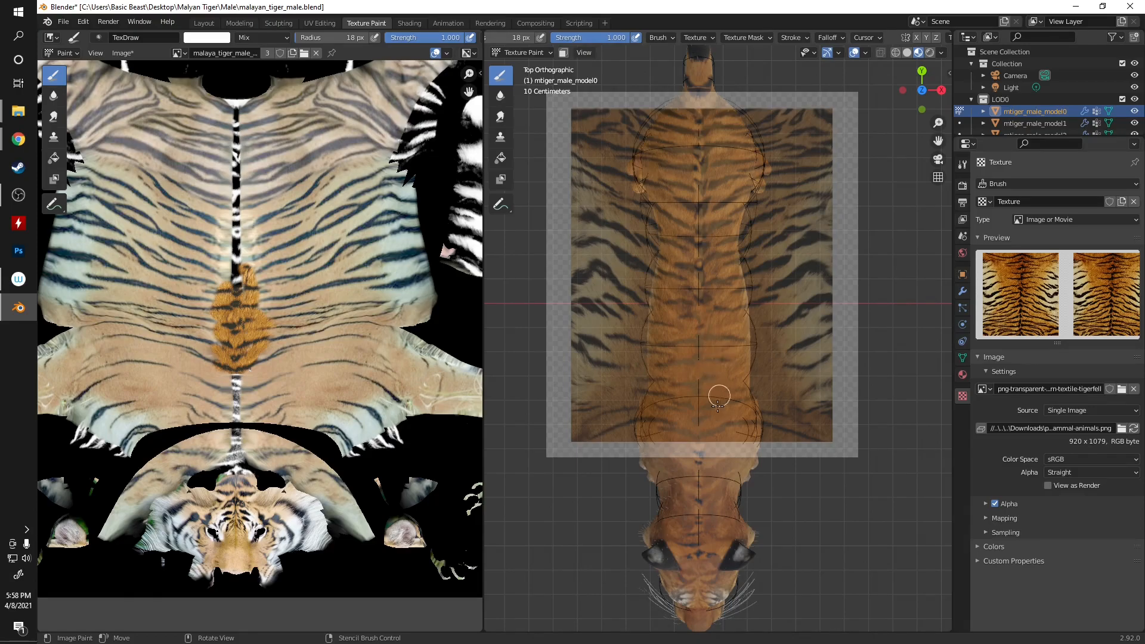
- Enlarge the brush radius to 20 px and paint the striped fur along the middle and rear of the spine to the rump
{"action": "key", "text": "bracketright"}
{"action": "mouse_move", "coordinate": [702, 336]}
{"action": "left_mouse_down"}
{"action": "mouse_move", "coordinate": [699, 247]}
{"action": "mouse_move", "coordinate": [713, 271]}
{"action": "mouse_move", "coordinate": [727, 244]}
{"action": "mouse_move", "coordinate": [699, 238]}
{"action": "mouse_move", "coordinate": [715, 201]}
{"action": "mouse_move", "coordinate": [701, 219]}
{"action": "mouse_move", "coordinate": [708, 341]}
{"action": "mouse_move", "coordinate": [691, 321]}
{"action": "mouse_move", "coordinate": [692, 209]}
{"action": "mouse_move", "coordinate": [701, 352]}
{"action": "mouse_move", "coordinate": [686, 213]}
{"action": "left_mouse_up"}
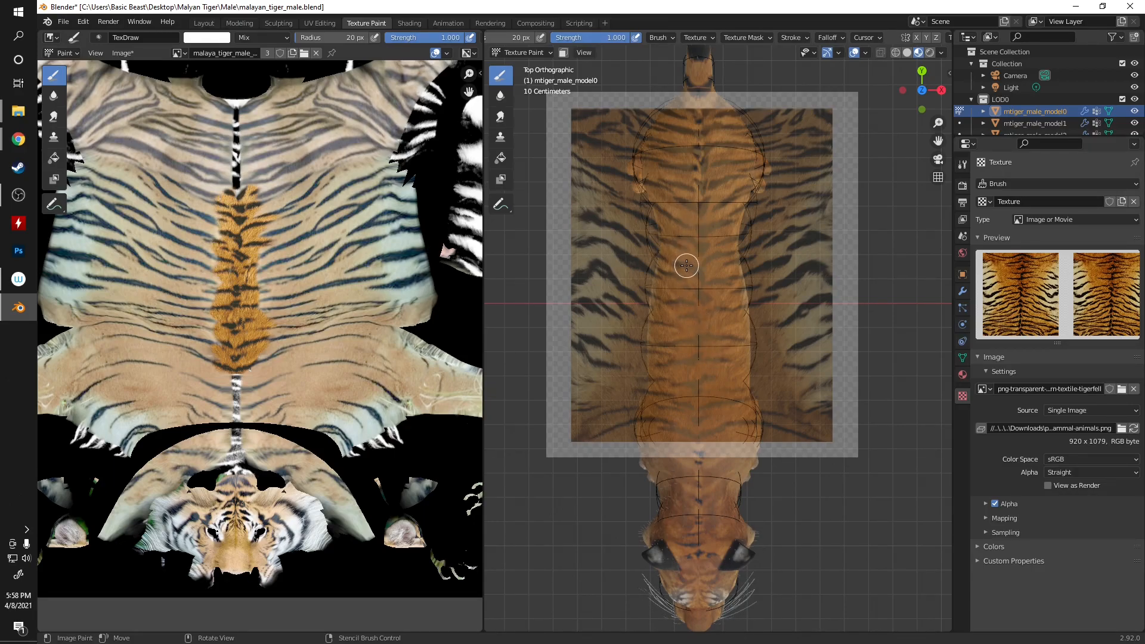
{"action": "mouse_move", "coordinate": [679, 256]}
{"action": "left_mouse_down"}
{"action": "mouse_move", "coordinate": [698, 149]}
{"action": "mouse_move", "coordinate": [704, 237]}
{"action": "left_mouse_up"}
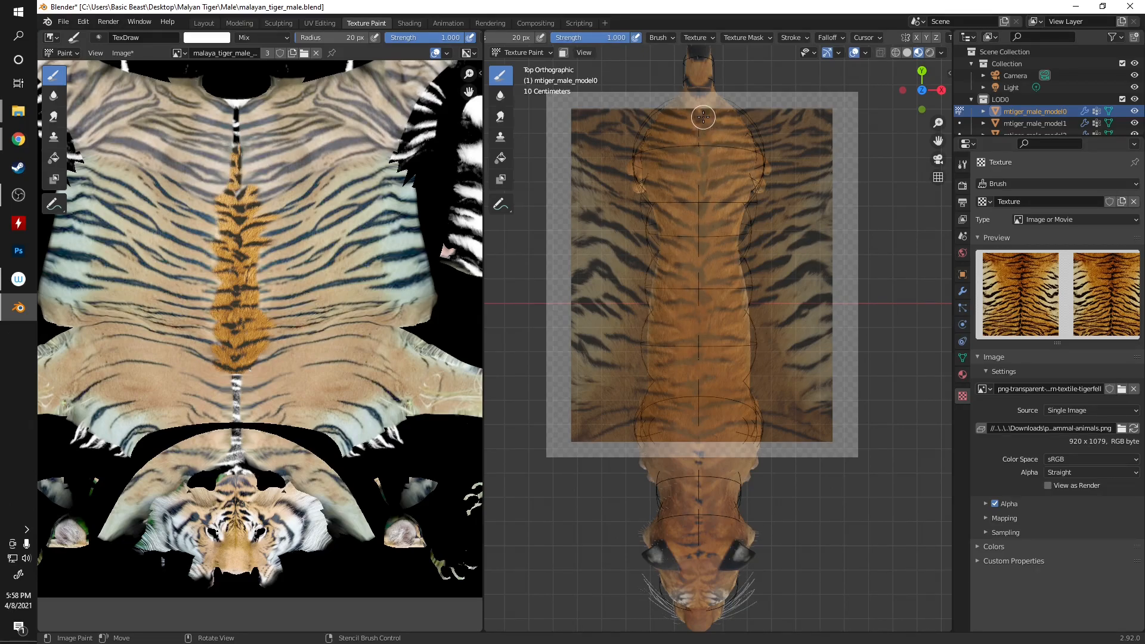
{"action": "mouse_move", "coordinate": [700, 111]}
{"action": "left_mouse_down"}
{"action": "mouse_move", "coordinate": [706, 189]}
{"action": "mouse_move", "coordinate": [693, 115]}
{"action": "left_mouse_up"}
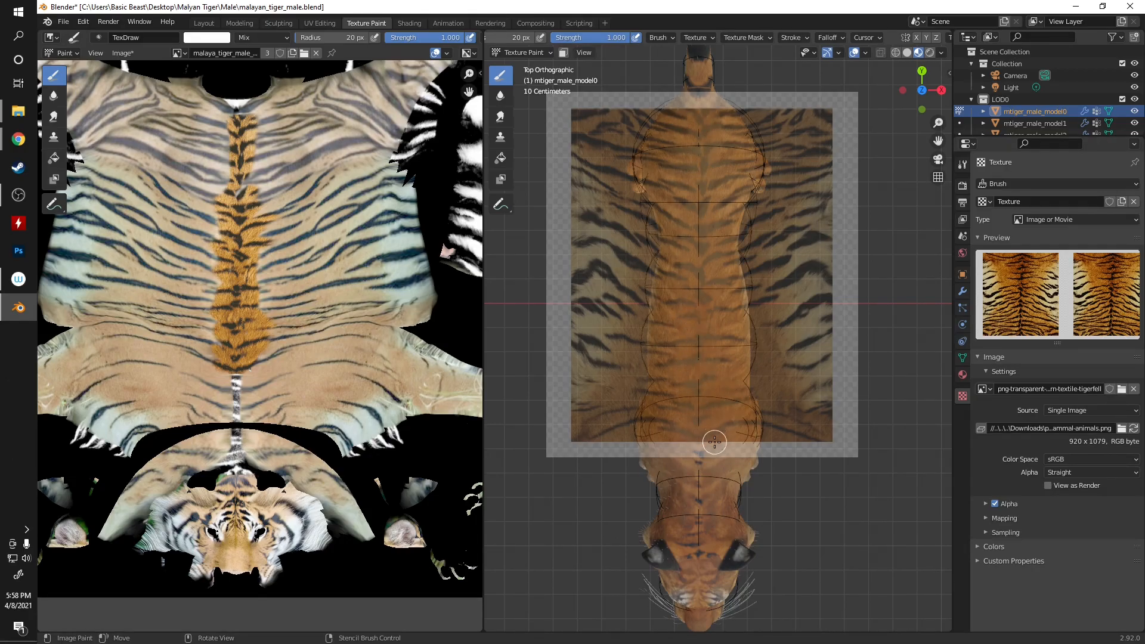
- Remove the tiger-pattern image from the brush texture and turn the model to view its head and chest
{"action": "key", "text": "KP_3"}
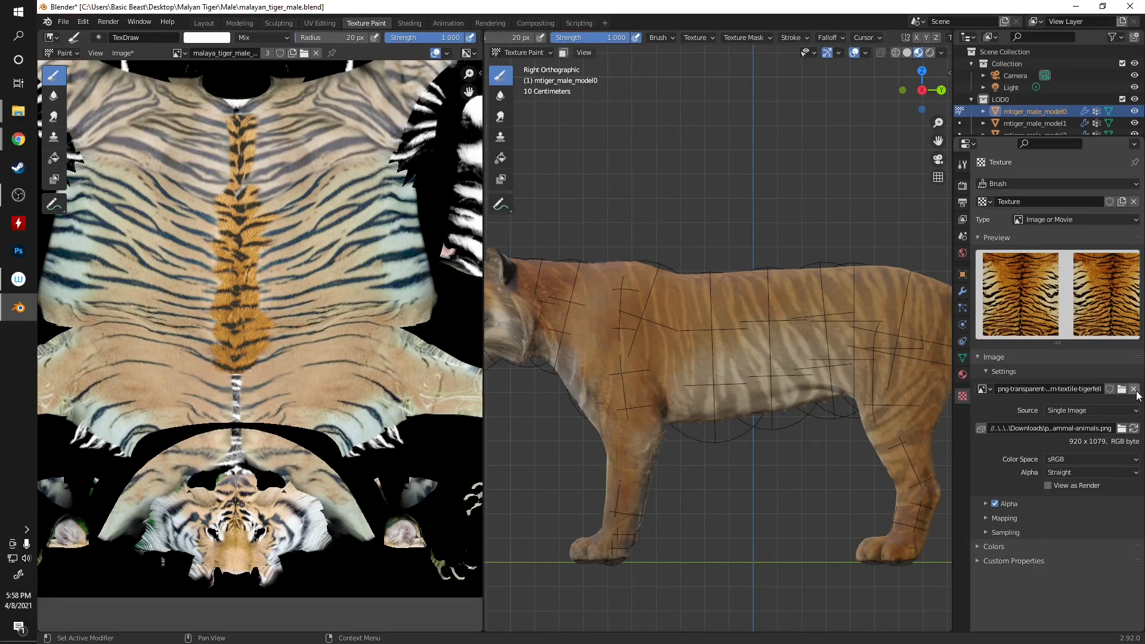
{"action": "left_click", "coordinate": [1134, 389]}
{"action": "middle_click_drag", "start_coordinate": [692, 322], "coordinate": [630, 318]}
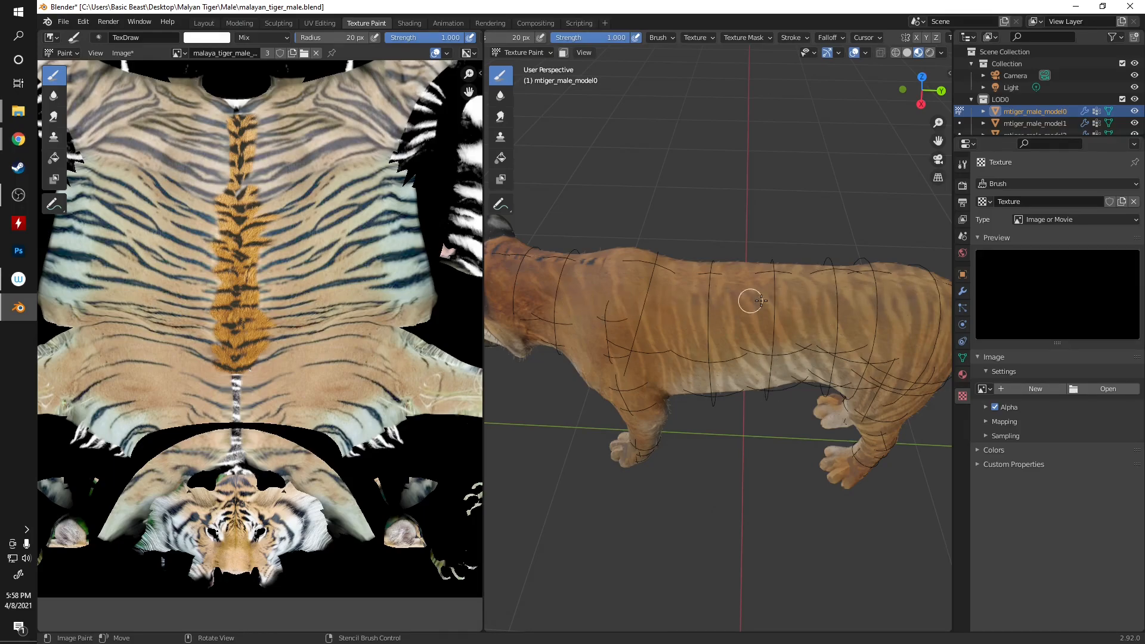
{"action": "middle_click_drag", "start_coordinate": [582, 371], "coordinate": [737, 288]}
{"action": "scroll", "coordinate": [737, 287], "scroll_direction": "down", "scroll_amount": 5}
{"action": "middle_click_drag", "start_coordinate": [753, 340], "coordinate": [699, 356]}
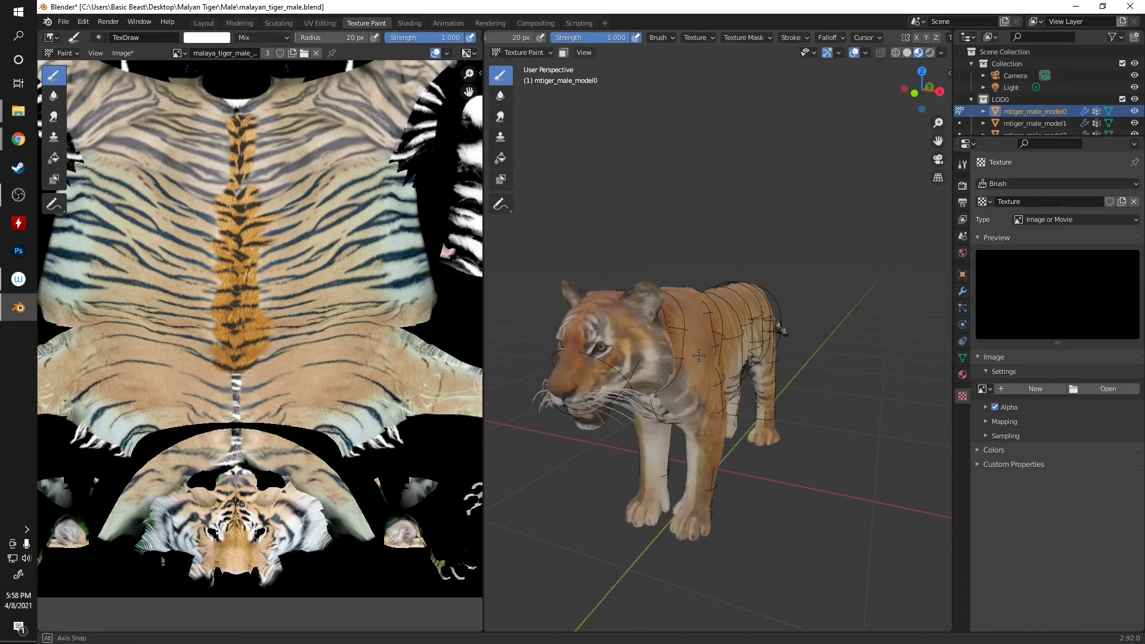
- Load the standing tiger photo 6c1d2fb81b9fc...a706700f7b7.jpg from Downloads as the brush texture
{"action": "left_click", "coordinate": [1079, 386]}
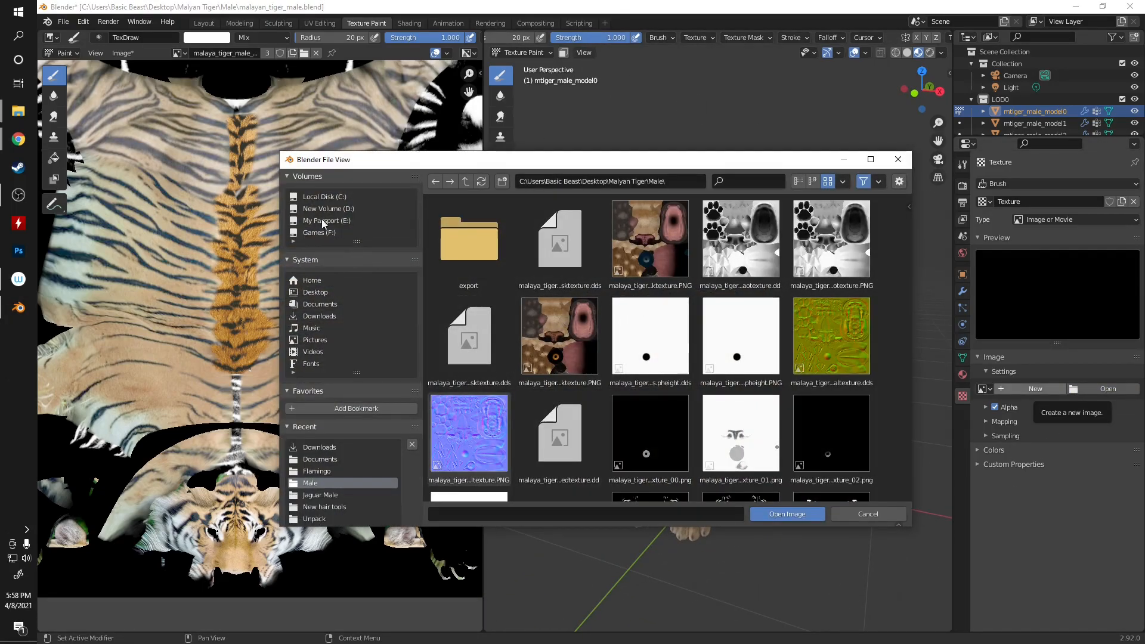
{"action": "left_click", "coordinate": [327, 314]}
{"action": "scroll", "coordinate": [636, 417], "scroll_direction": "down", "scroll_amount": 2}
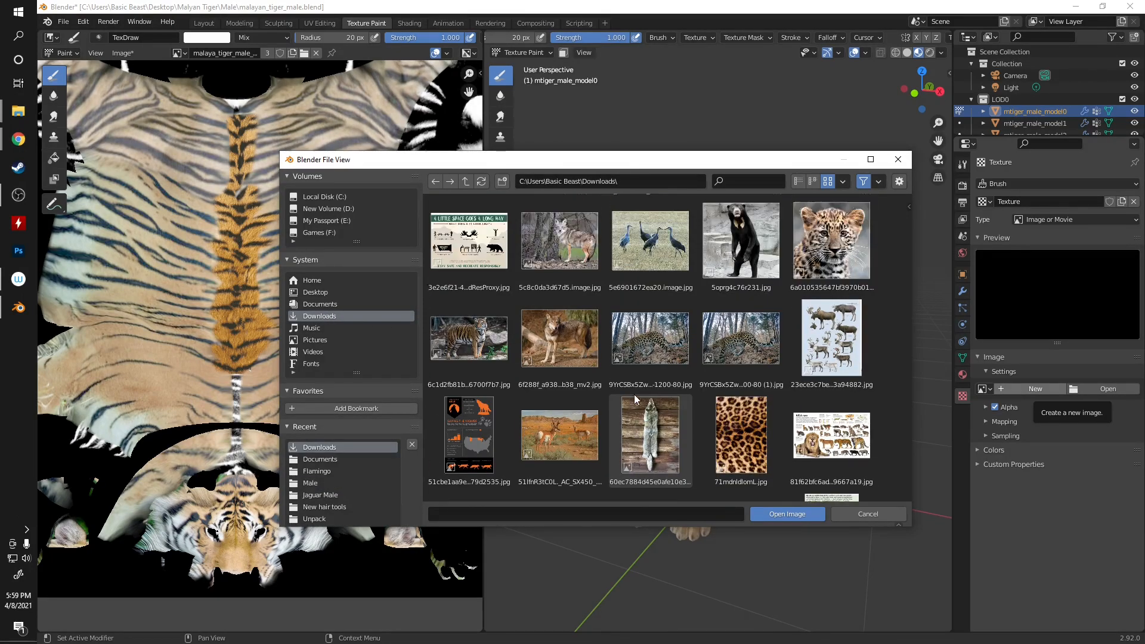
{"action": "scroll", "coordinate": [452, 402], "scroll_direction": "up", "scroll_amount": 2}
{"action": "left_click", "coordinate": [469, 400]}
{"action": "left_click", "coordinate": [797, 517]}
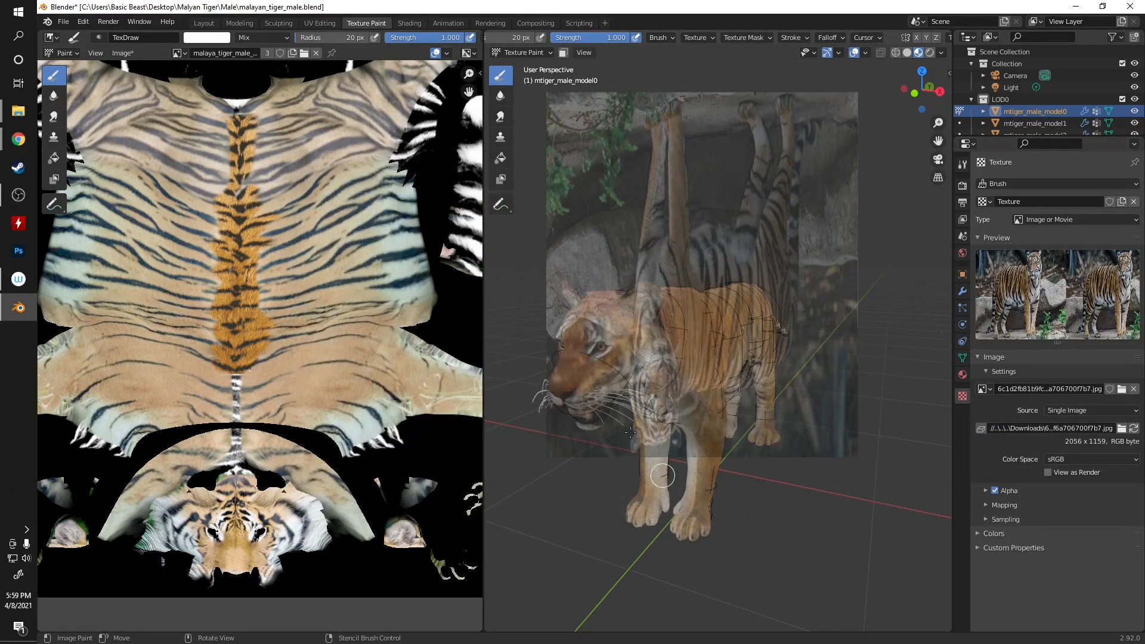
- Set the stencil's angle to 0°, restore the photo's image aspect and move the stencil towards the model
{"action": "left_click", "coordinate": [697, 38]}
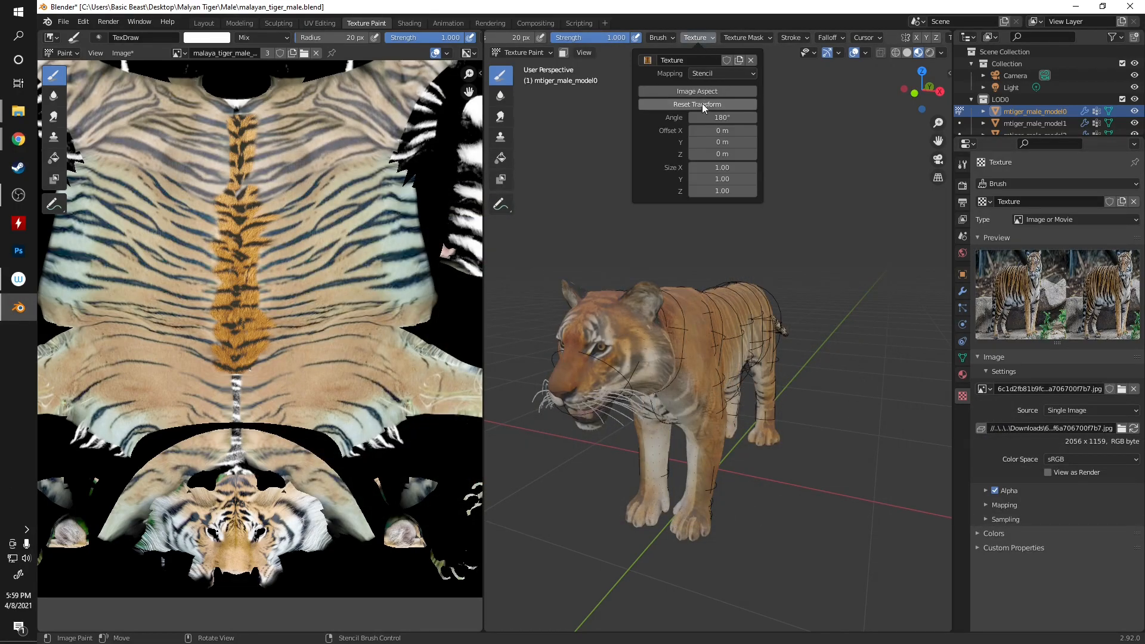
{"action": "left_click", "coordinate": [708, 117]}
{"action": "type", "text": "0"}
{"action": "key", "text": "Return"}
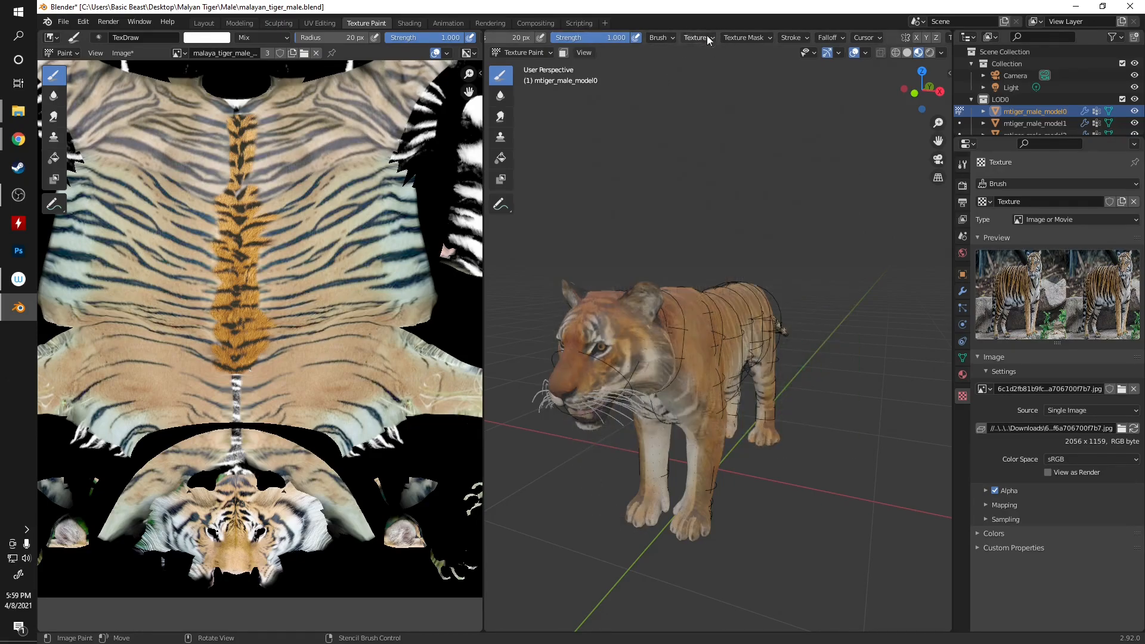
{"action": "left_click", "coordinate": [707, 38]}
{"action": "left_click", "coordinate": [692, 91]}
{"action": "right_click_drag", "start_coordinate": [632, 316], "coordinate": [577, 358]}
- Turn the model to match the photo's pose in orthographic view and fit the stencil over its chest and front legs
{"action": "middle_click_drag", "start_coordinate": [608, 400], "coordinate": [693, 382]}
{"action": "right_click_drag", "start_coordinate": [772, 342], "coordinate": [876, 351]}
{"action": "right_click_drag", "start_coordinate": [782, 371], "coordinate": [756, 364]}
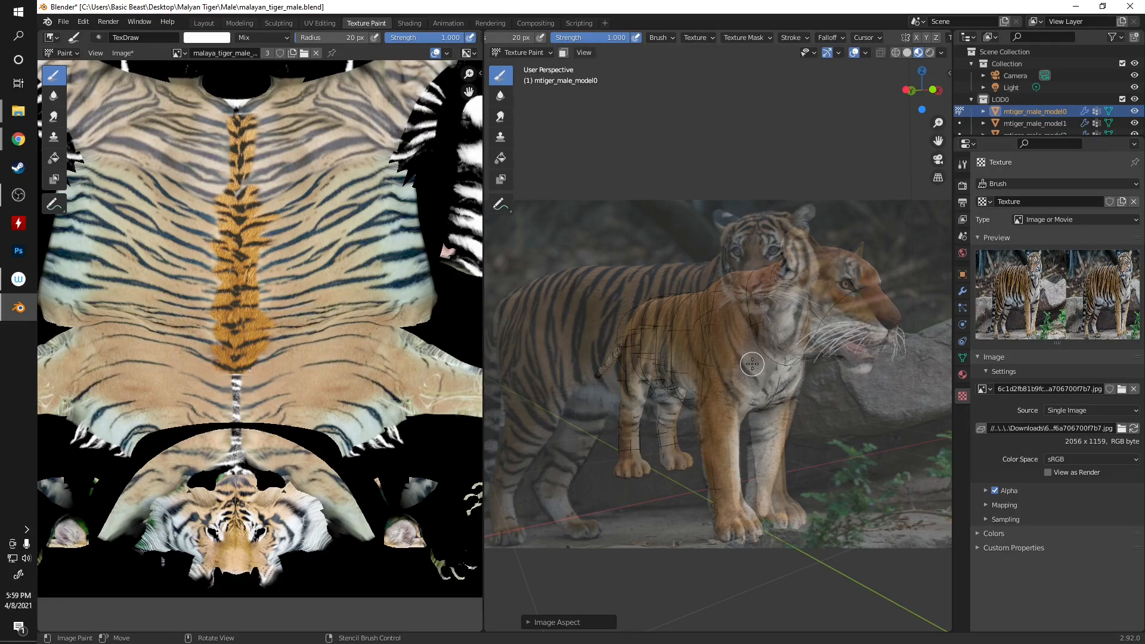
{"action": "key", "text": "KP_5"}
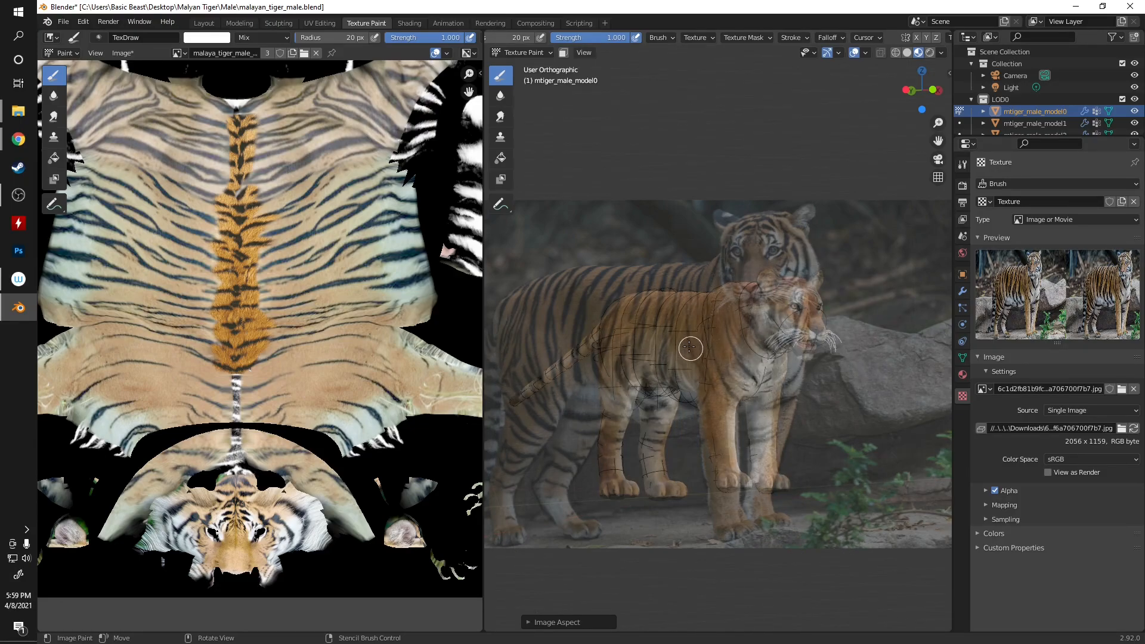
{"action": "scroll", "coordinate": [789, 366], "scroll_direction": "up", "scroll_amount": 2}
{"action": "mouse_move", "coordinate": [718, 341]}
{"action": "right_mouse_down"}
{"action": "mouse_move", "coordinate": [721, 299]}
{"action": "mouse_move", "coordinate": [731, 348]}
{"action": "mouse_move", "coordinate": [716, 358]}
{"action": "right_mouse_up"}
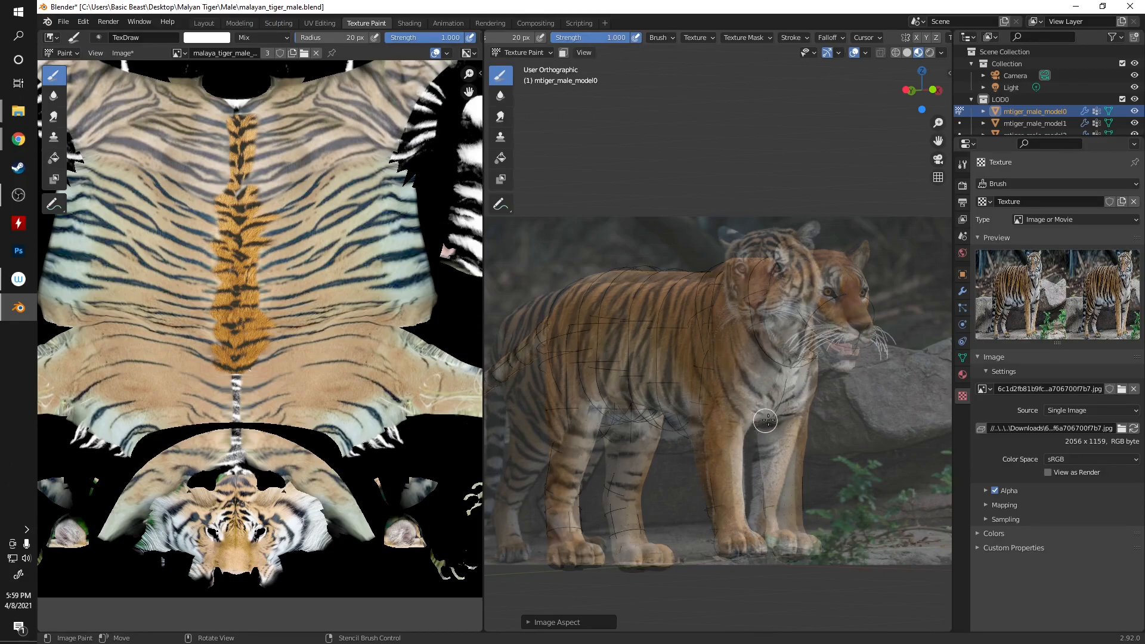
{"action": "scroll", "coordinate": [797, 410], "scroll_direction": "up", "scroll_amount": 1}
{"action": "scroll", "coordinate": [797, 410], "scroll_direction": "down", "scroll_amount": 1}
{"action": "right_click_drag", "start_coordinate": [810, 410], "coordinate": [859, 436], "text": "shift"}
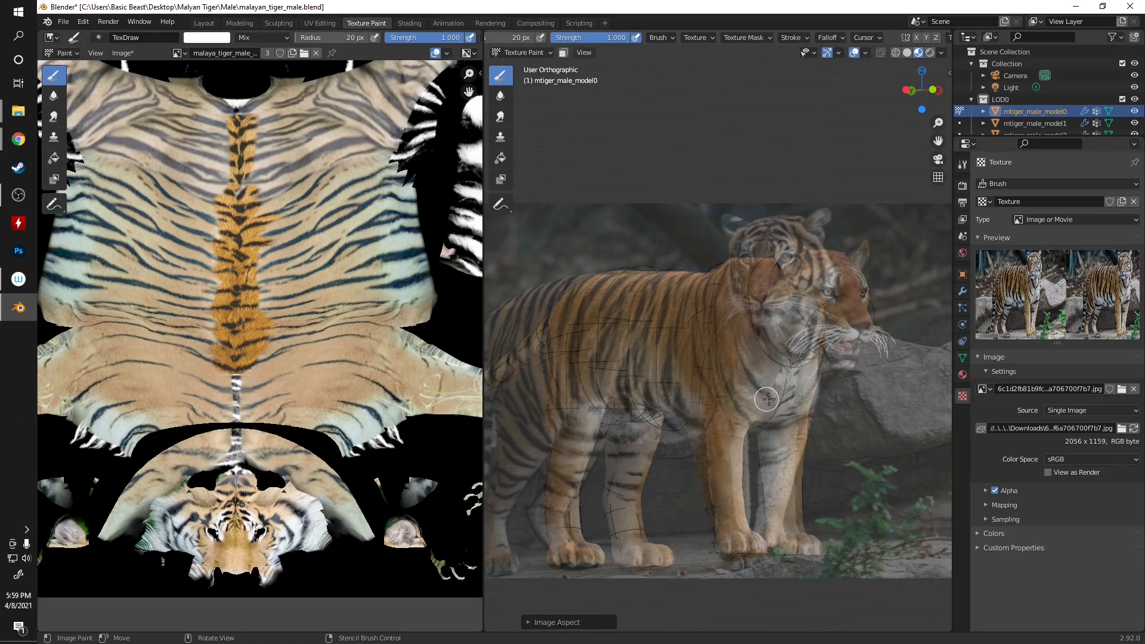
- Paint the photo's pale fur over the chest and the top of the front leg
{"action": "mouse_move", "coordinate": [776, 386]}
{"action": "left_mouse_down"}
{"action": "mouse_move", "coordinate": [785, 376]}
{"action": "mouse_move", "coordinate": [782, 415]}
{"action": "left_mouse_up"}
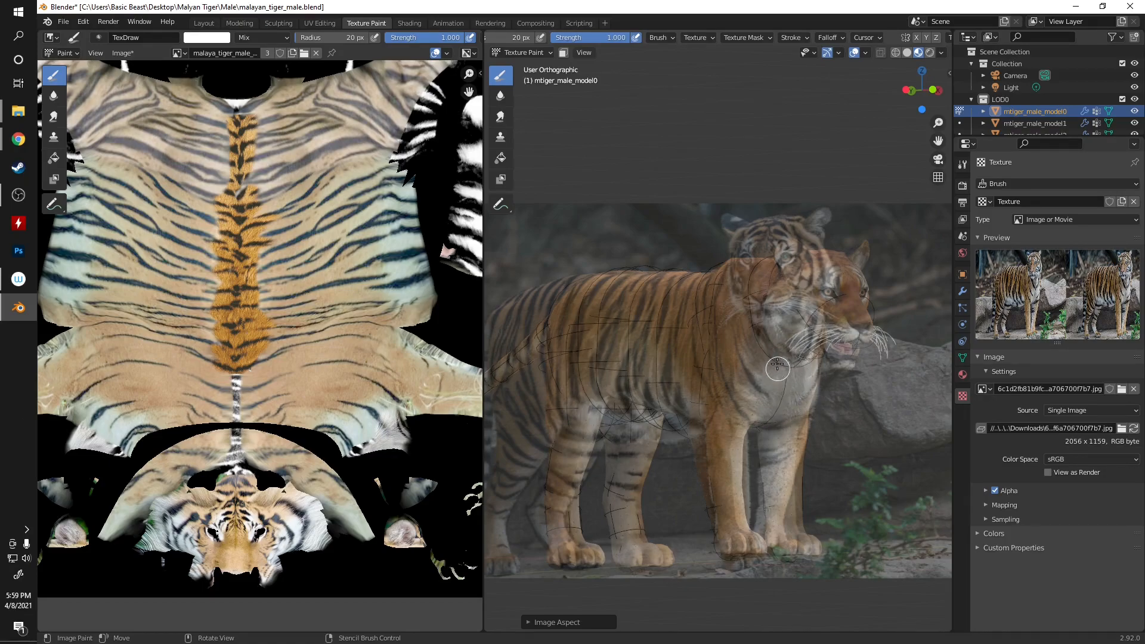
{"action": "left_click_drag", "start_coordinate": [800, 365], "coordinate": [748, 424]}
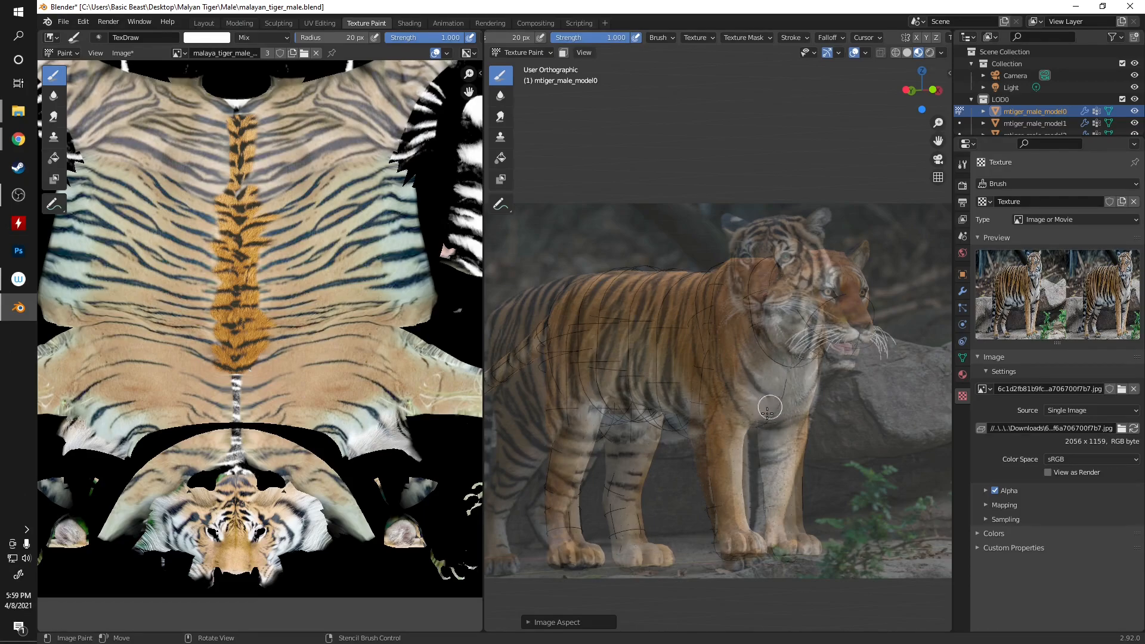
{"action": "left_click_drag", "start_coordinate": [770, 439], "coordinate": [787, 419]}
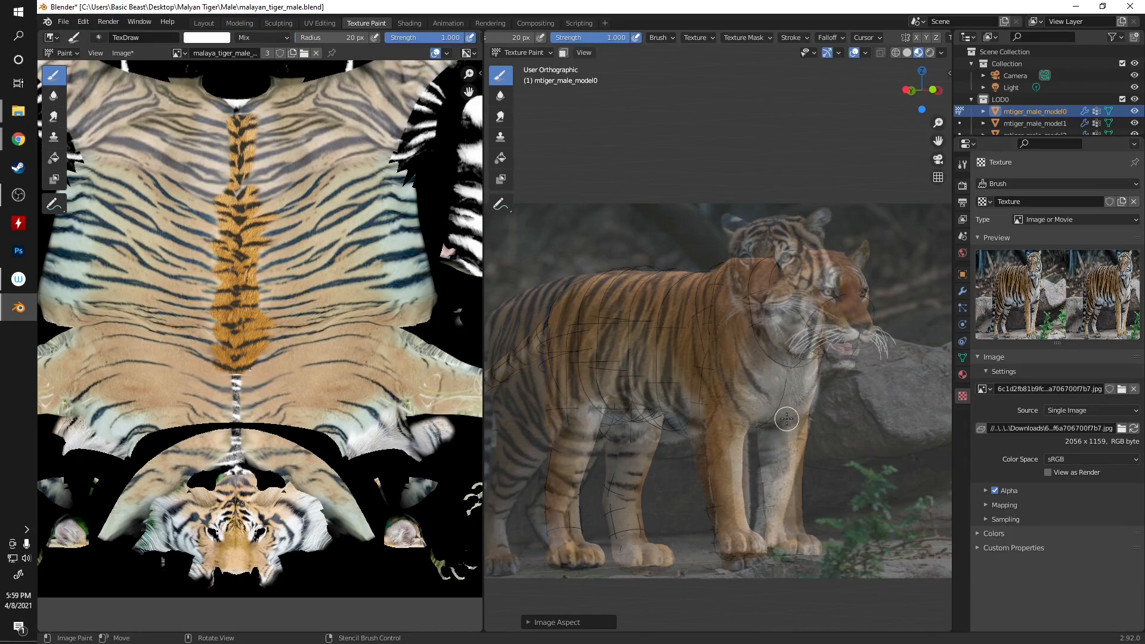
{"action": "left_click_drag", "start_coordinate": [771, 471], "coordinate": [760, 444]}
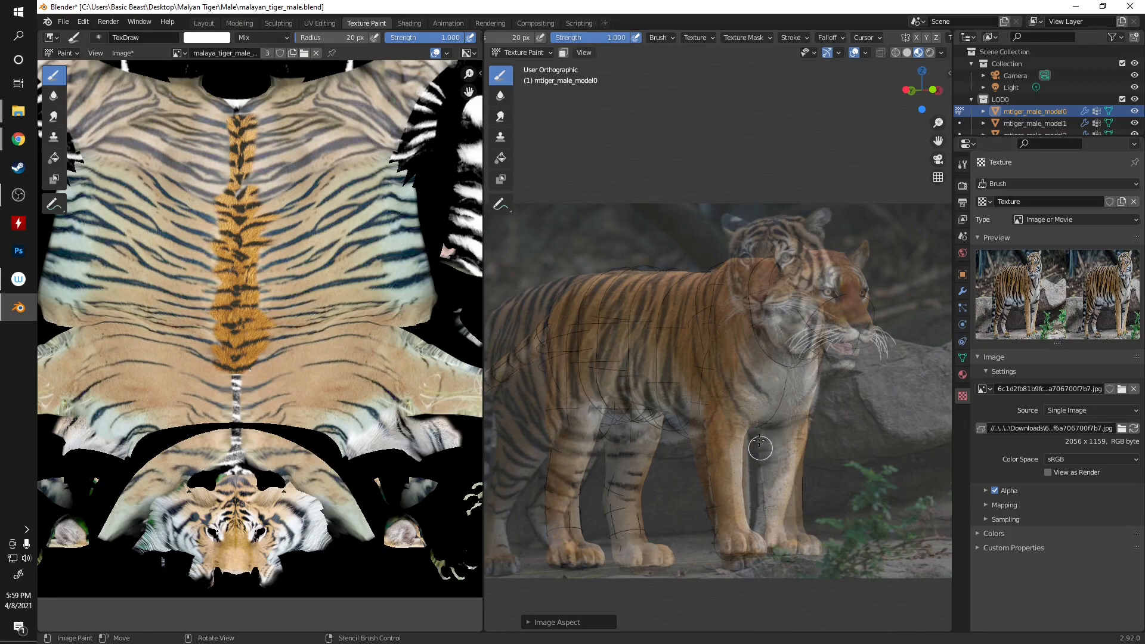
- Tilt and reposition the photo stencil to match the front legs, and paint fur along the inner front leg
{"action": "mouse_move", "coordinate": [787, 443]}
{"action": "right_mouse_down"}
{"action": "mouse_move", "coordinate": [803, 441]}
{"action": "mouse_move", "coordinate": [765, 458]}
{"action": "right_mouse_up"}
{"action": "right_click_drag", "start_coordinate": [782, 541], "coordinate": [806, 557]}
{"action": "right_click_drag", "start_coordinate": [765, 498], "coordinate": [747, 511]}
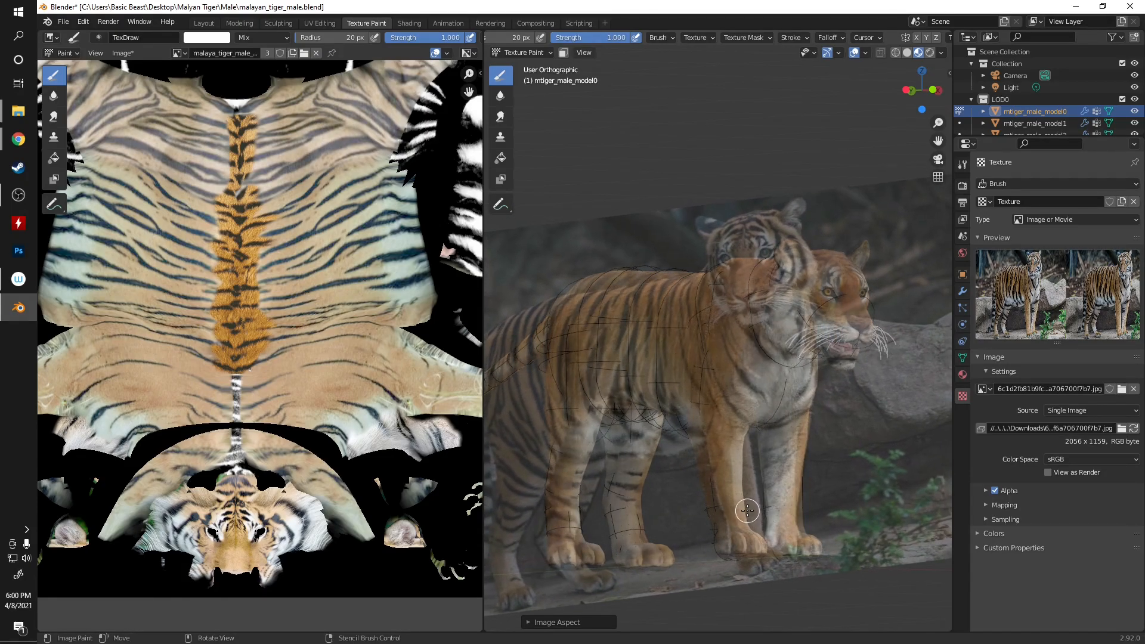
{"action": "mouse_move", "coordinate": [776, 514]}
{"action": "left_mouse_down"}
{"action": "mouse_move", "coordinate": [780, 454]}
{"action": "mouse_move", "coordinate": [793, 482]}
{"action": "mouse_move", "coordinate": [792, 429]}
{"action": "left_mouse_up"}
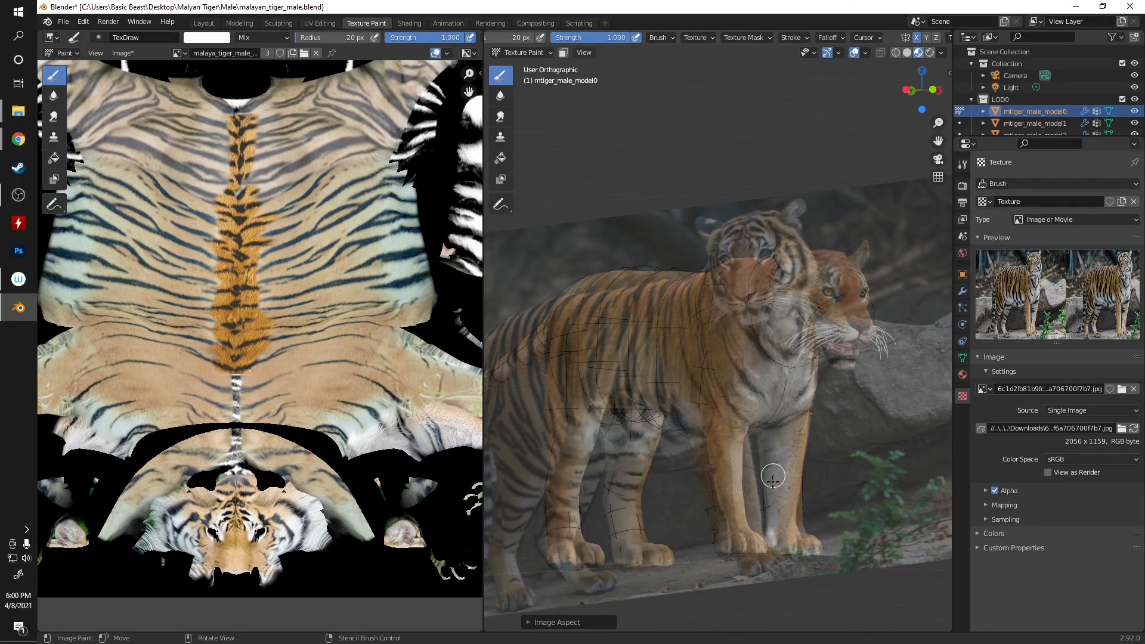
- Paint the photo's pale fur down the inner side of the far front leg
{"action": "left_click_drag", "start_coordinate": [770, 482], "coordinate": [789, 417]}
{"action": "mouse_move", "coordinate": [790, 417]}
{"action": "left_mouse_down"}
{"action": "mouse_move", "coordinate": [782, 515]}
{"action": "mouse_move", "coordinate": [789, 398]}
{"action": "mouse_move", "coordinate": [773, 388]}
{"action": "mouse_move", "coordinate": [765, 407]}
{"action": "mouse_move", "coordinate": [764, 372]}
{"action": "left_mouse_up"}
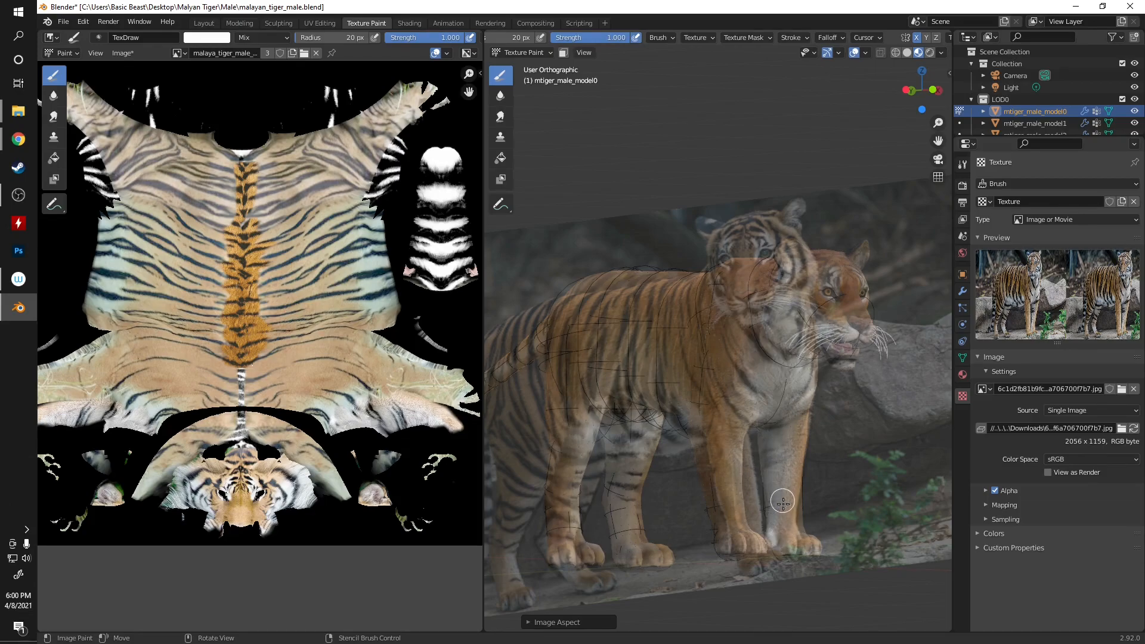
{"action": "left_click_drag", "start_coordinate": [793, 472], "coordinate": [792, 436]}
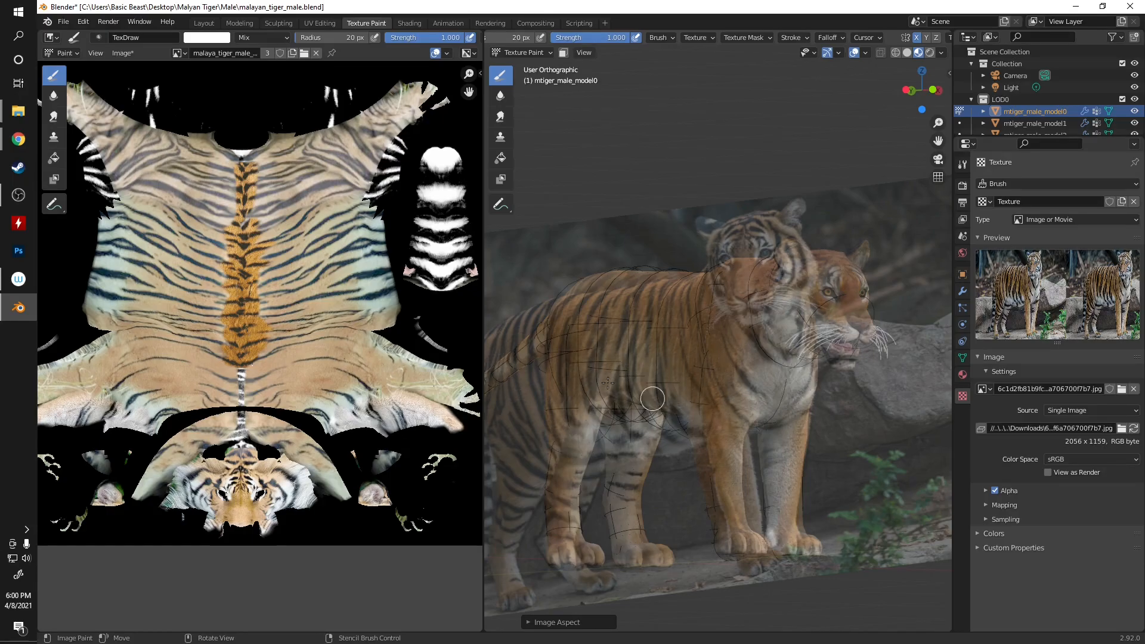
- Move and tilt the photo stencil over the hind legs and paint fur onto the lower inner hind leg and paw
{"action": "right_click_drag", "start_coordinate": [653, 399], "coordinate": [658, 314]}
{"action": "right_click_drag", "start_coordinate": [685, 418], "coordinate": [668, 423], "text": "ctrl"}
{"action": "right_click_drag", "start_coordinate": [612, 392], "coordinate": [648, 429]}
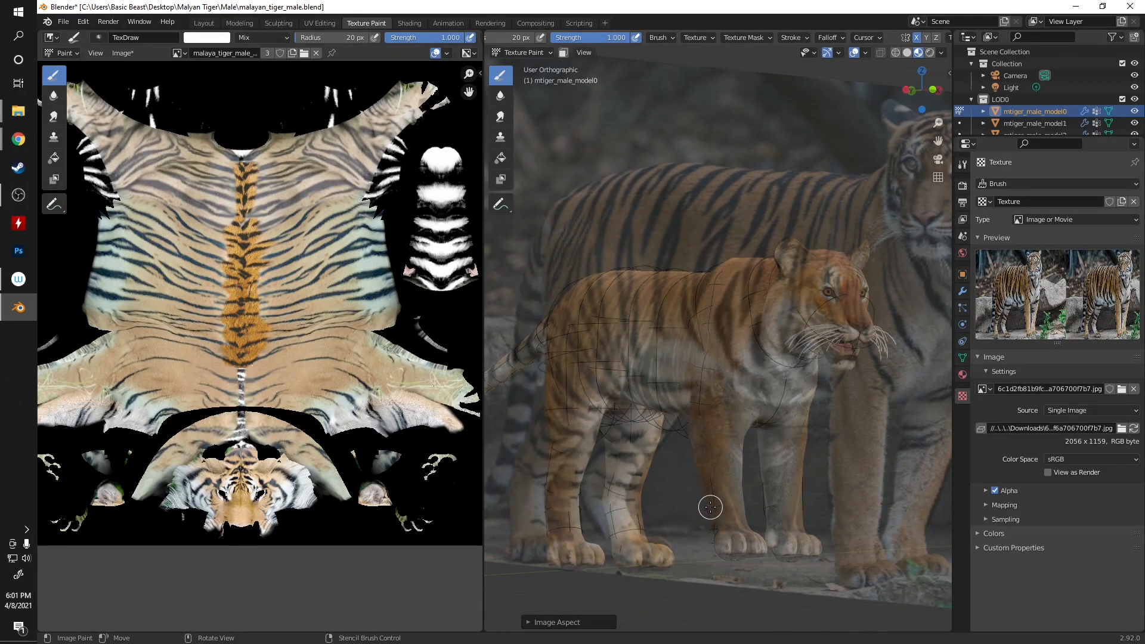
{"action": "mouse_move", "coordinate": [711, 511]}
{"action": "right_mouse_down"}
{"action": "mouse_move", "coordinate": [670, 525]}
{"action": "mouse_move", "coordinate": [609, 478]}
{"action": "mouse_move", "coordinate": [635, 509]}
{"action": "mouse_move", "coordinate": [654, 499]}
{"action": "mouse_move", "coordinate": [663, 510]}
{"action": "mouse_move", "coordinate": [625, 515]}
{"action": "right_mouse_up"}
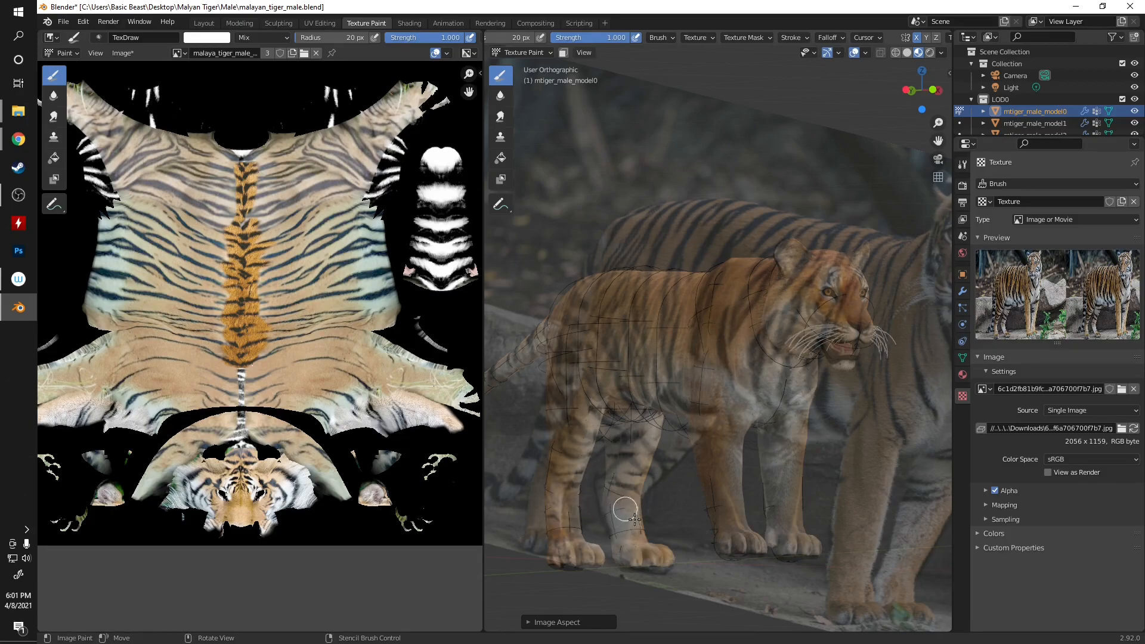
{"action": "left_click_drag", "start_coordinate": [641, 534], "coordinate": [644, 548]}
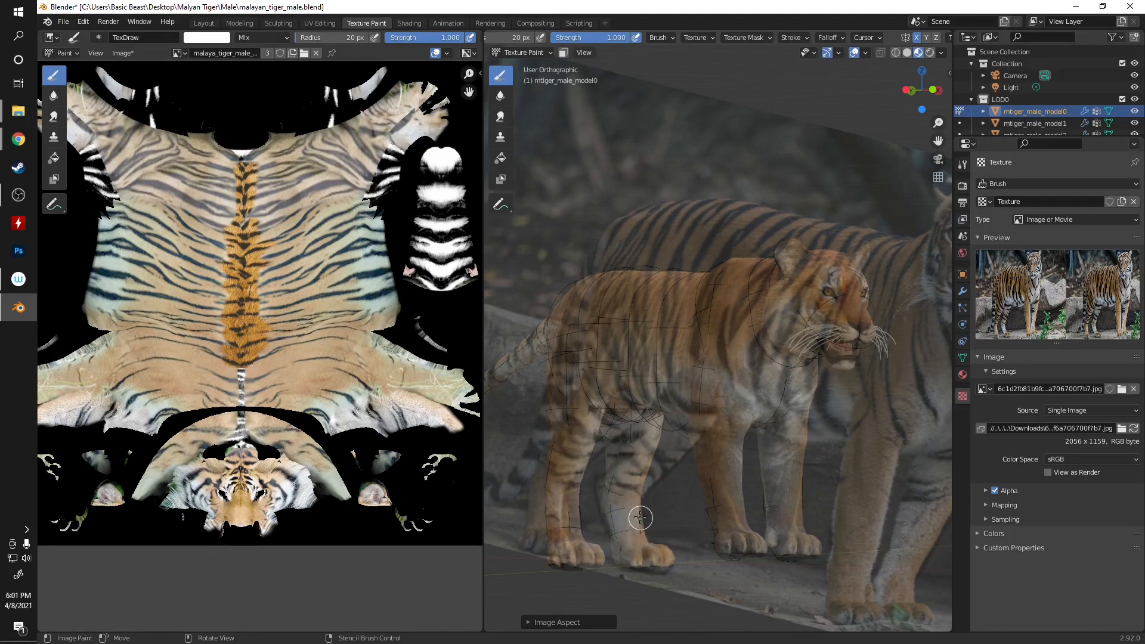
- Rescale, rotate and reposition the photo stencil over the hind legs and paint fur along the inner hind leg
{"action": "right_click_drag", "start_coordinate": [603, 447], "coordinate": [600, 449]}
{"action": "right_click_drag", "start_coordinate": [644, 497], "coordinate": [714, 529], "text": "shift"}
{"action": "right_click_drag", "start_coordinate": [652, 436], "coordinate": [623, 405]}
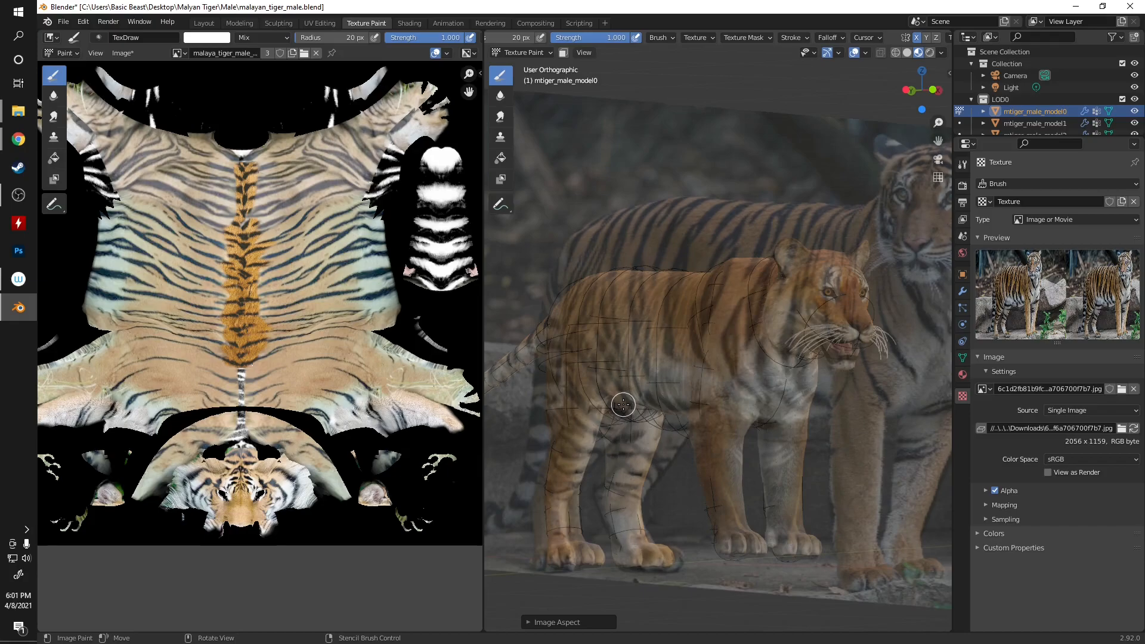
{"action": "right_click_drag", "start_coordinate": [641, 503], "coordinate": [682, 507], "text": "ctrl"}
{"action": "right_click_drag", "start_coordinate": [627, 461], "coordinate": [596, 414]}
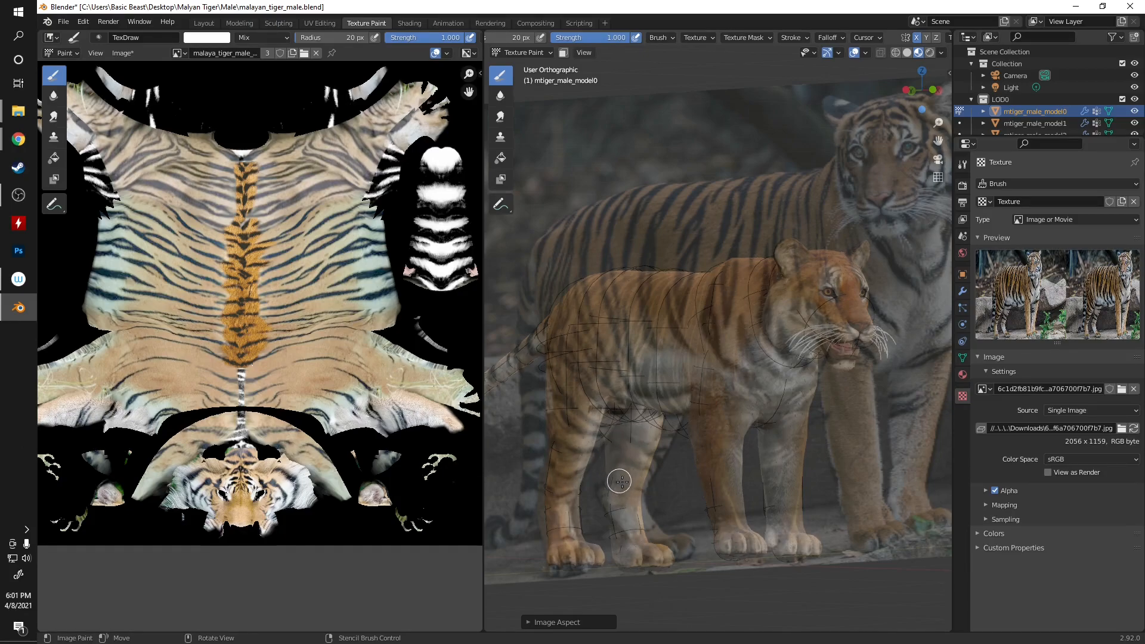
{"action": "mouse_move", "coordinate": [636, 451]}
{"action": "left_mouse_down"}
{"action": "mouse_move", "coordinate": [628, 471]}
{"action": "mouse_move", "coordinate": [656, 462]}
{"action": "mouse_move", "coordinate": [624, 442]}
{"action": "mouse_move", "coordinate": [625, 484]}
{"action": "left_mouse_up"}
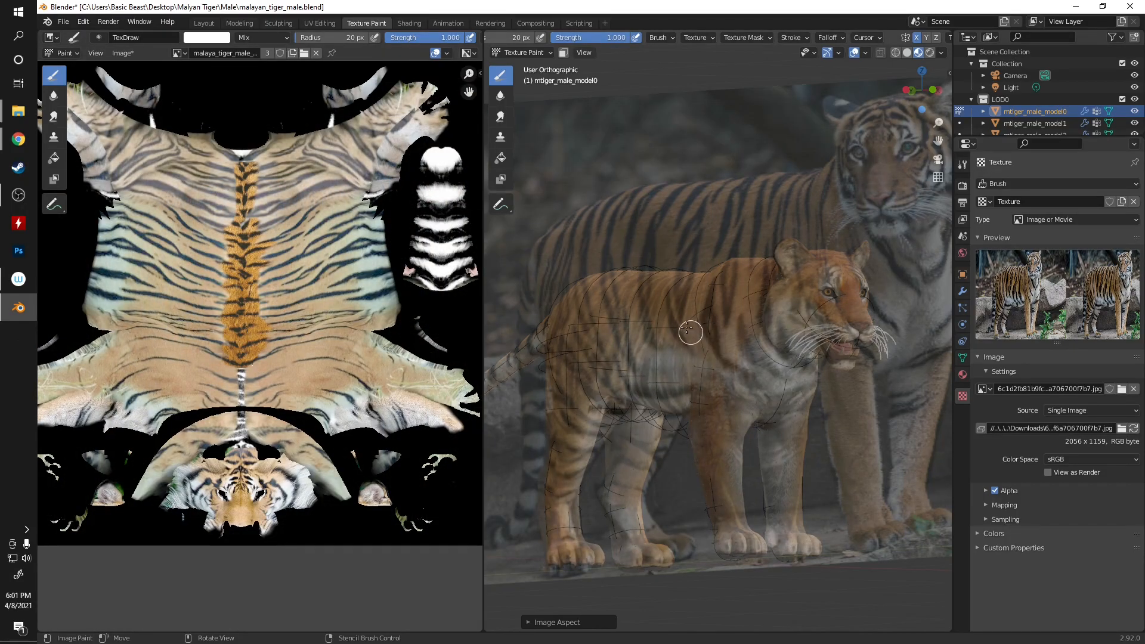
- Show the model from the right side and load the tiger-bandhavgarh-np-india-01 photo from Downloads as the brush texture
{"action": "key", "text": "KP_3"}
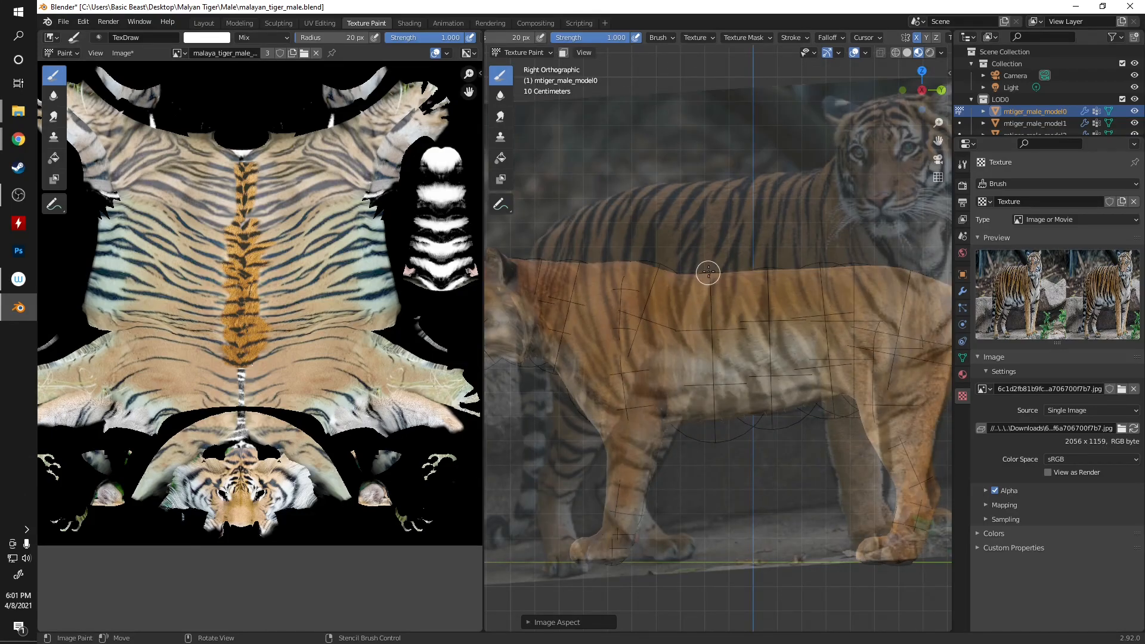
{"action": "scroll", "coordinate": [696, 270], "scroll_direction": "down", "scroll_amount": 1}
{"action": "middle_click_drag", "start_coordinate": [730, 355], "coordinate": [675, 324], "text": "shift"}
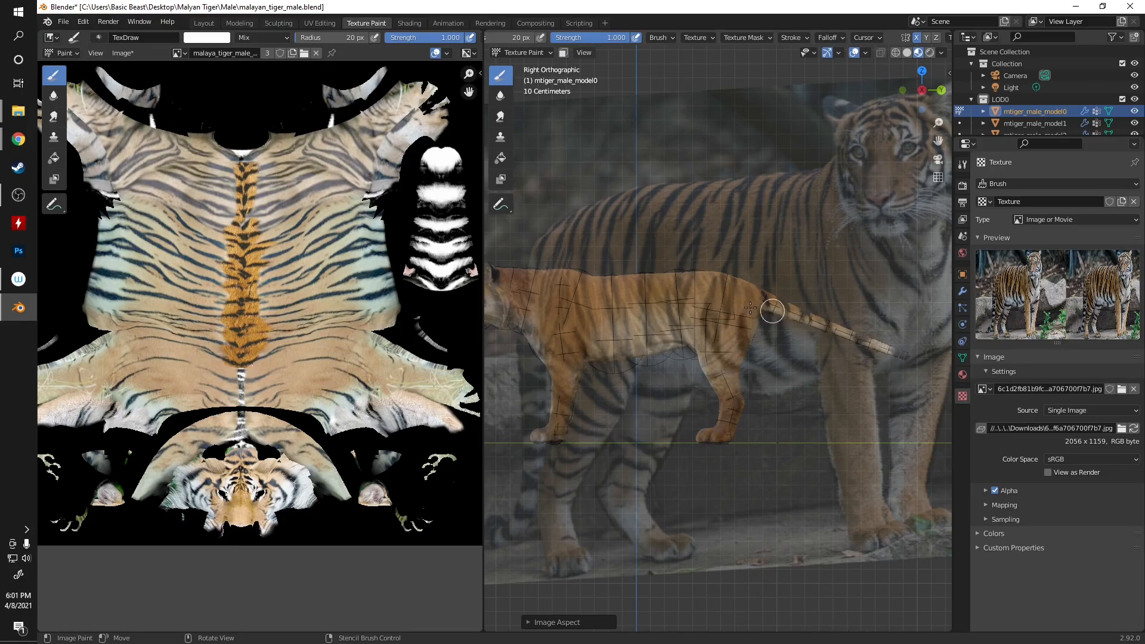
{"action": "left_click", "coordinate": [1121, 389]}
{"action": "scroll", "coordinate": [591, 368], "scroll_direction": "down", "scroll_amount": 4}
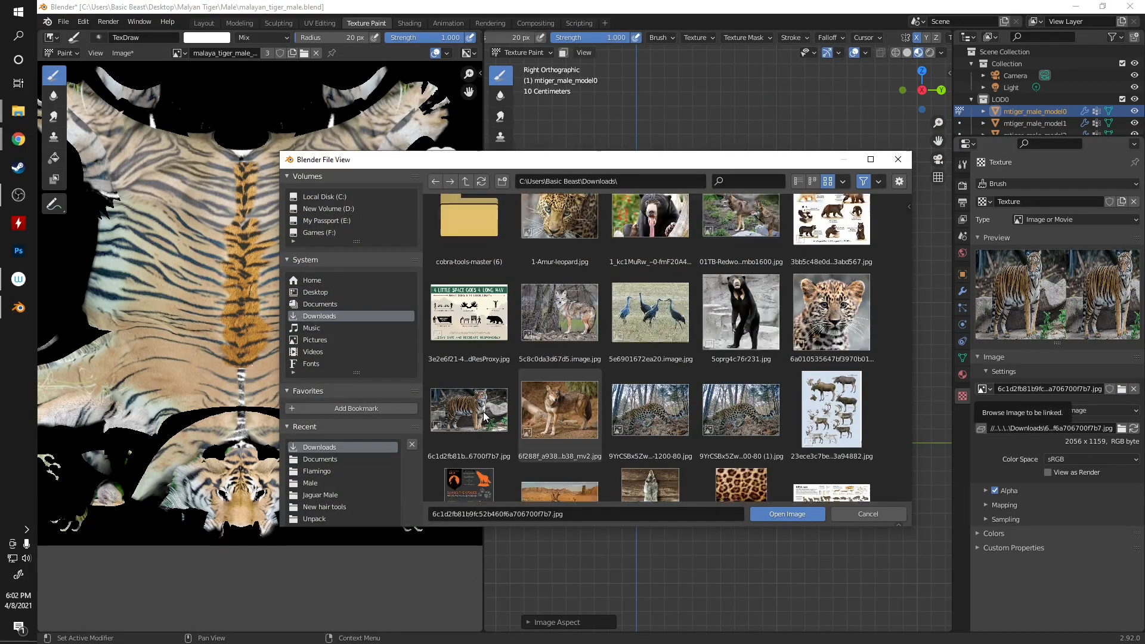
{"action": "scroll", "coordinate": [592, 369], "scroll_direction": "down", "scroll_amount": 12}
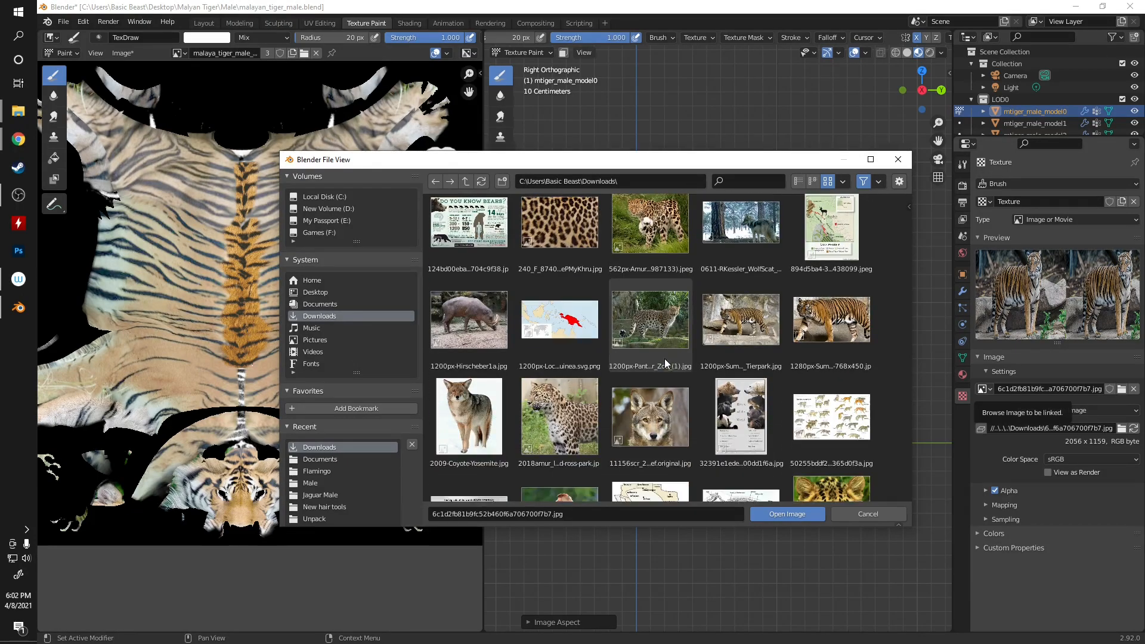
{"action": "scroll", "coordinate": [636, 366], "scroll_direction": "down", "scroll_amount": 10}
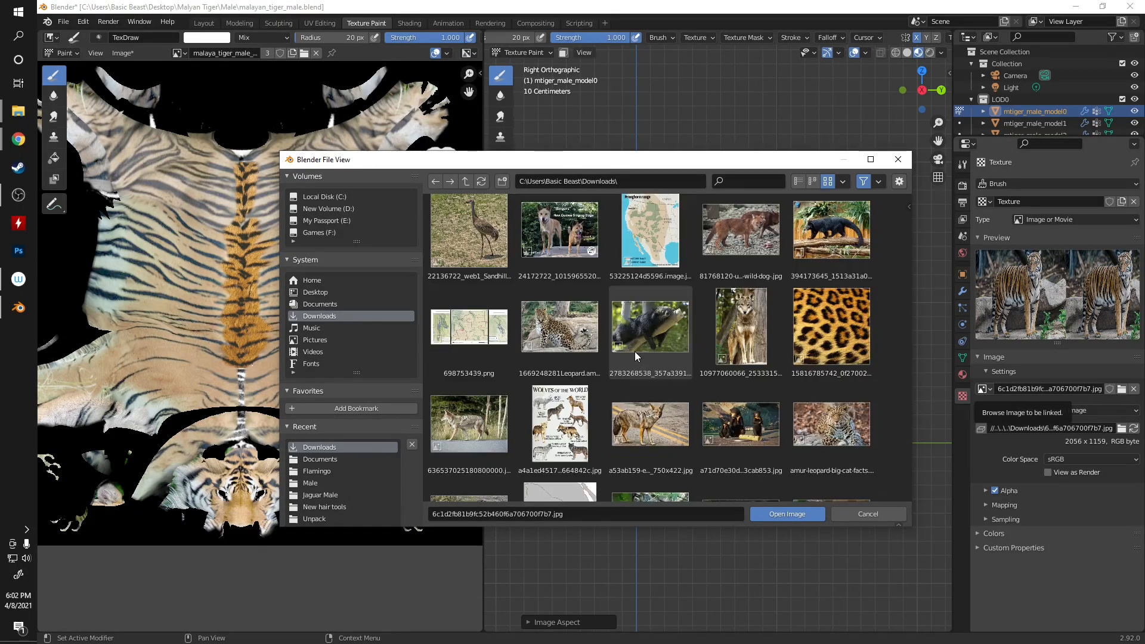
{"action": "scroll", "coordinate": [636, 352], "scroll_direction": "down", "scroll_amount": 5}
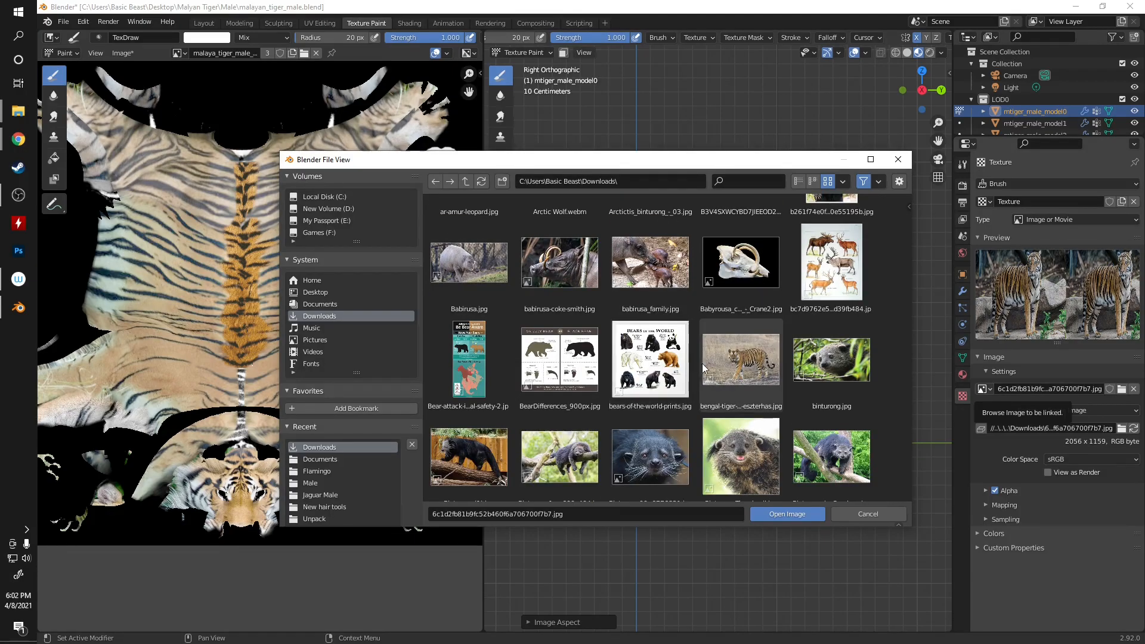
{"action": "scroll", "coordinate": [721, 352], "scroll_direction": "down", "scroll_amount": 5}
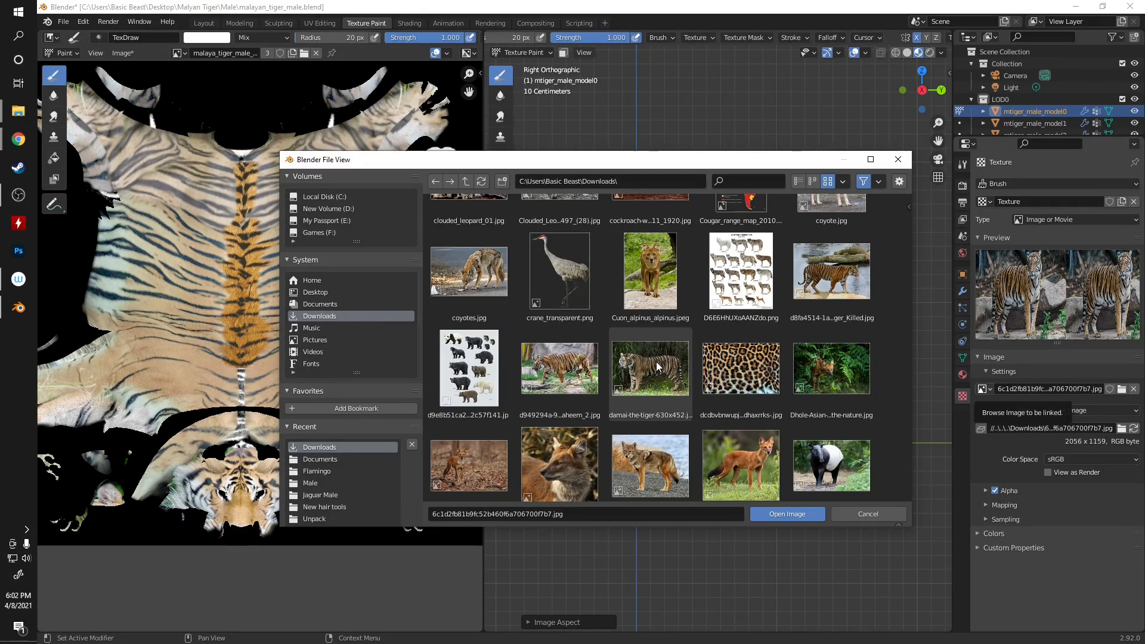
{"action": "scroll", "coordinate": [530, 374], "scroll_direction": "down", "scroll_amount": 7}
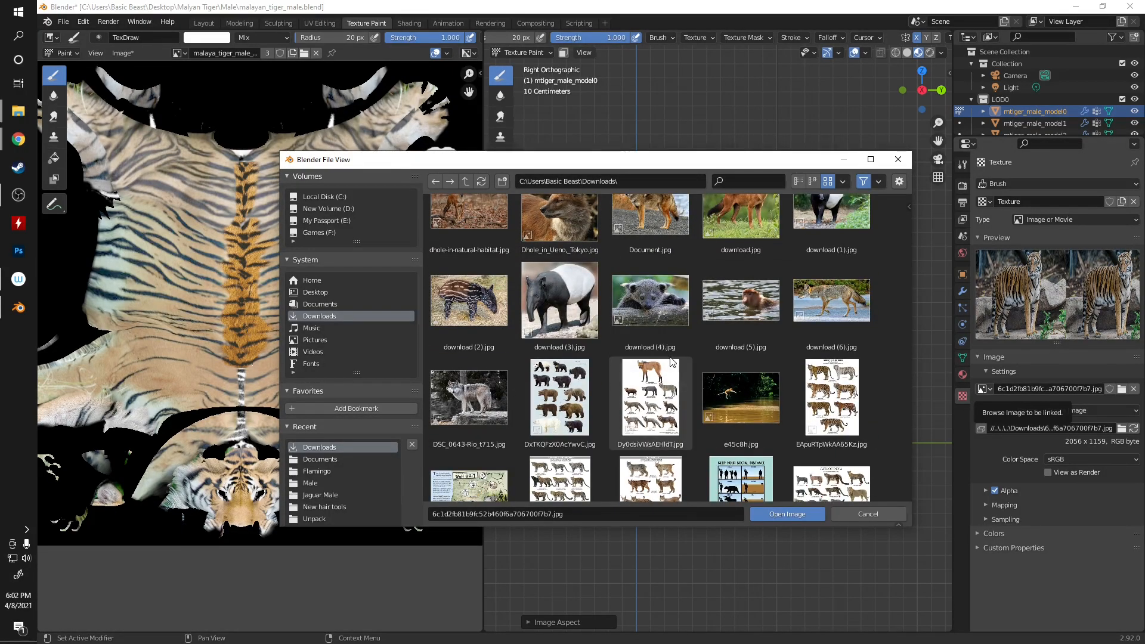
{"action": "scroll", "coordinate": [561, 374], "scroll_direction": "down", "scroll_amount": 4}
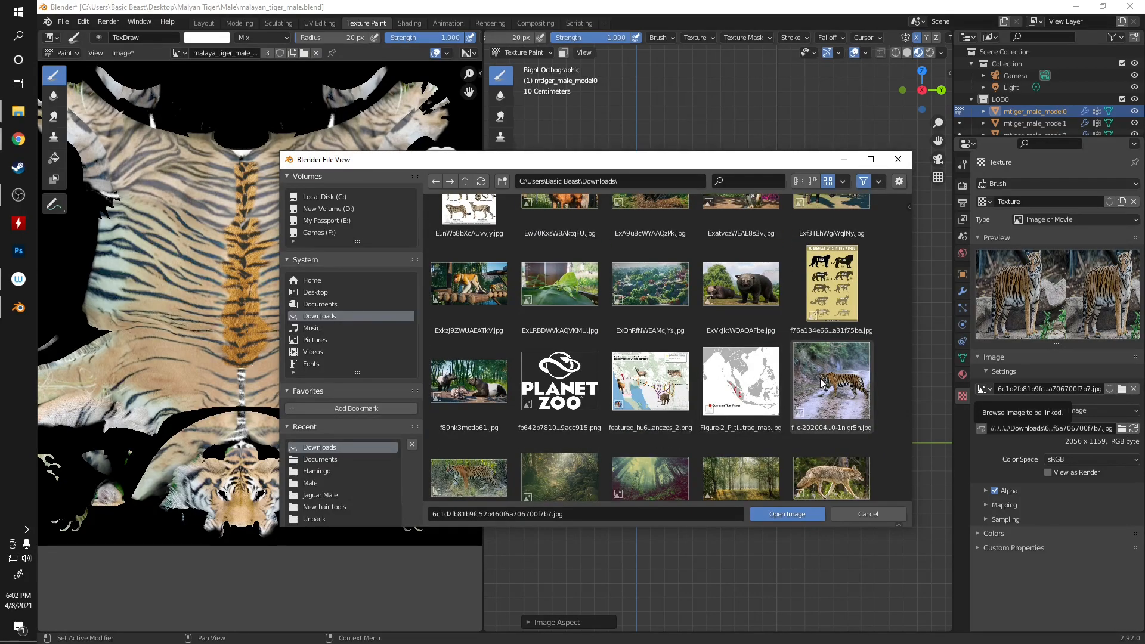
{"action": "scroll", "coordinate": [676, 374], "scroll_direction": "down", "scroll_amount": 5}
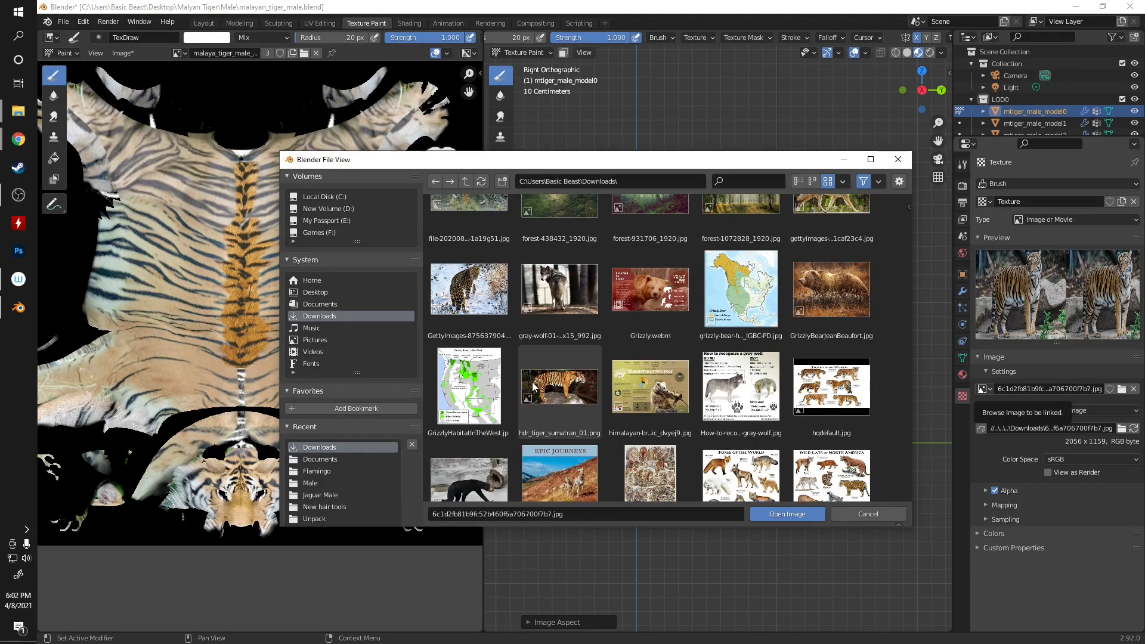
{"action": "scroll", "coordinate": [599, 370], "scroll_direction": "down", "scroll_amount": 5}
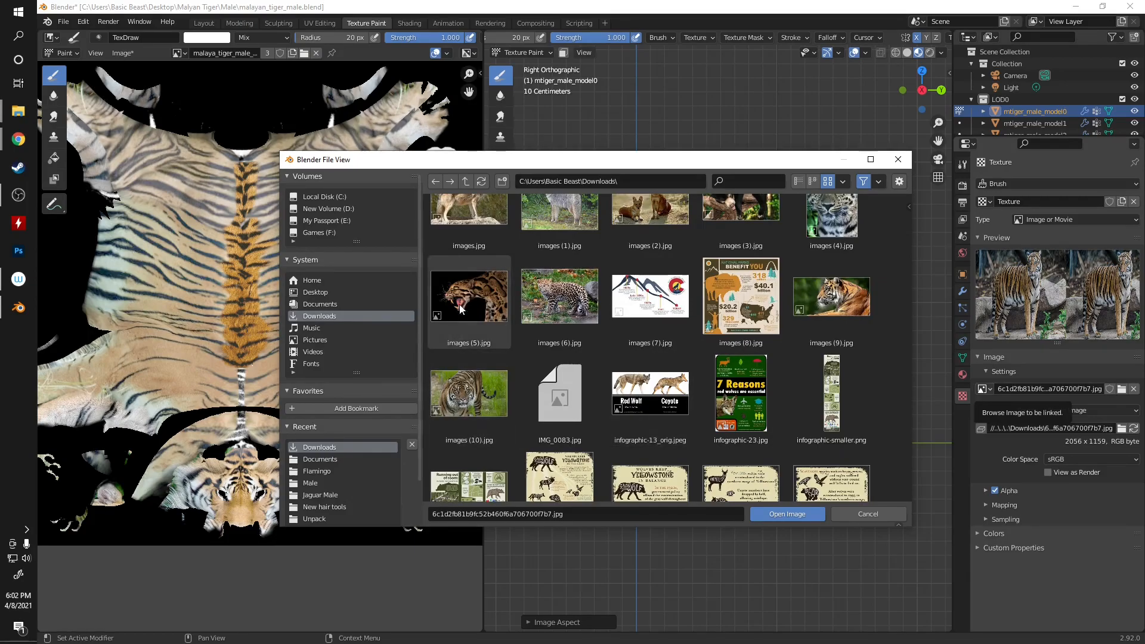
{"action": "scroll", "coordinate": [629, 382], "scroll_direction": "down", "scroll_amount": 3}
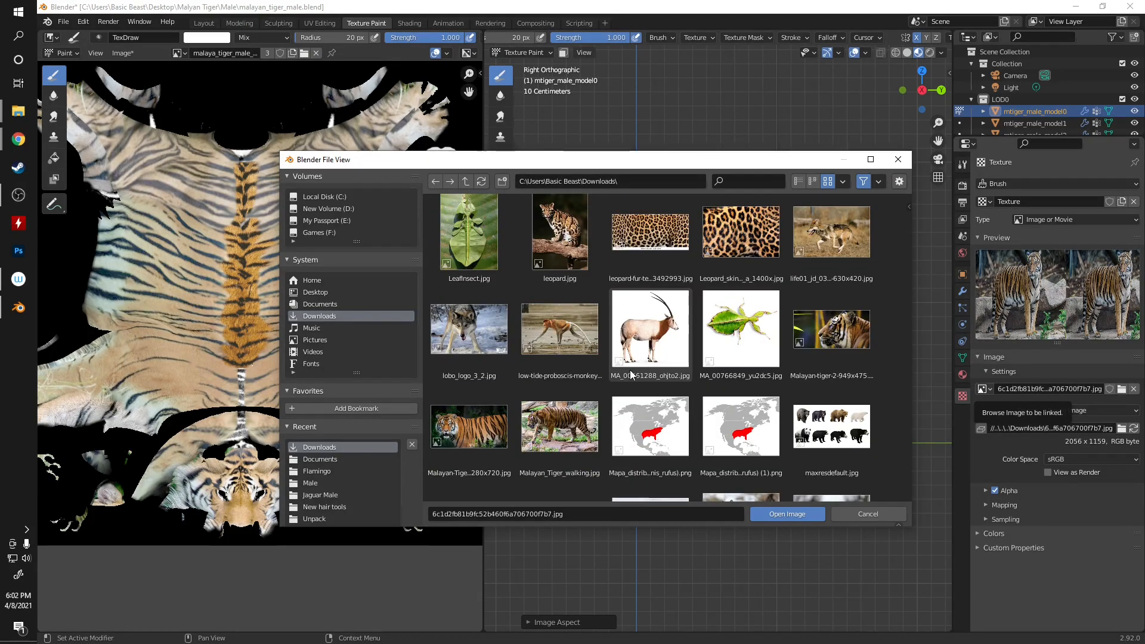
{"action": "scroll", "coordinate": [702, 352], "scroll_direction": "down", "scroll_amount": 3}
{"action": "scroll", "coordinate": [703, 353], "scroll_direction": "down", "scroll_amount": 4}
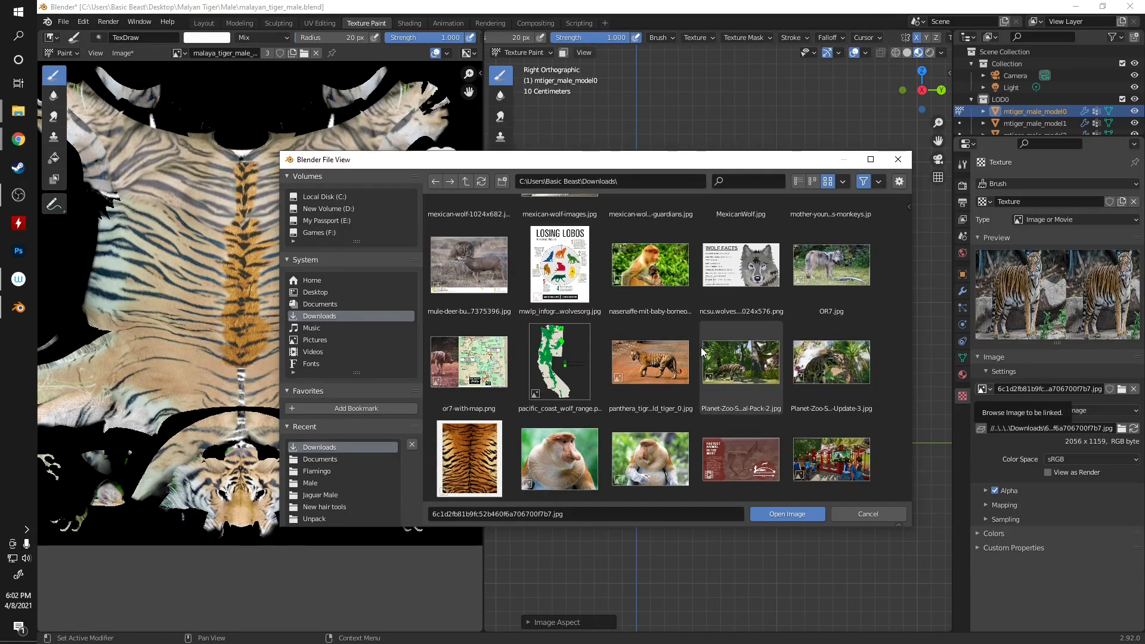
{"action": "scroll", "coordinate": [650, 294], "scroll_direction": "down", "scroll_amount": 7}
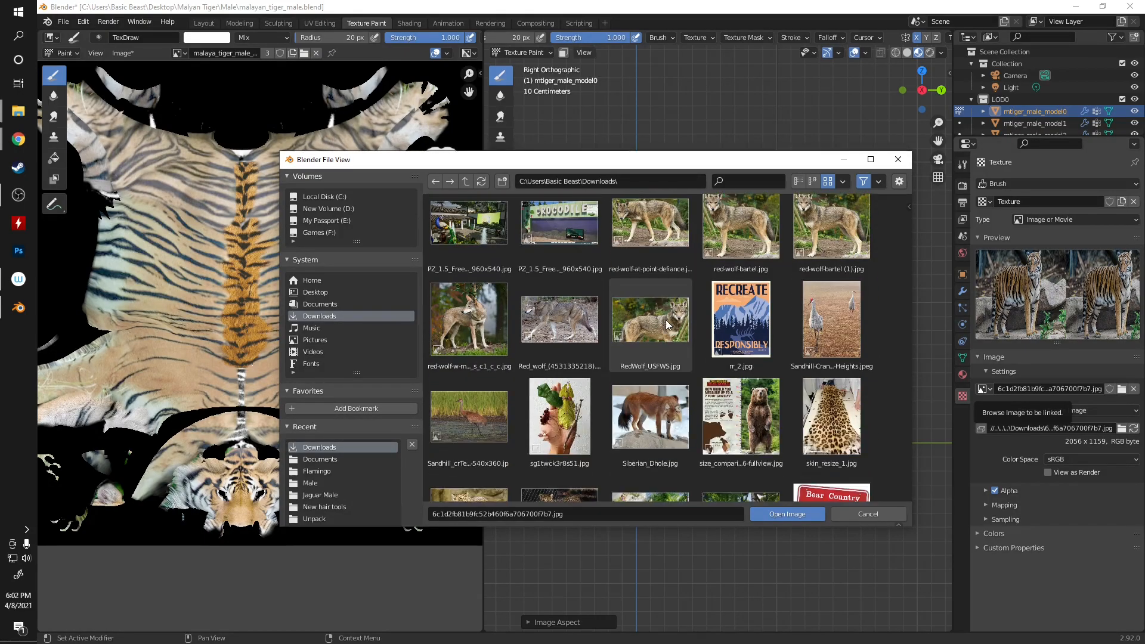
{"action": "scroll", "coordinate": [667, 321], "scroll_direction": "down", "scroll_amount": 4}
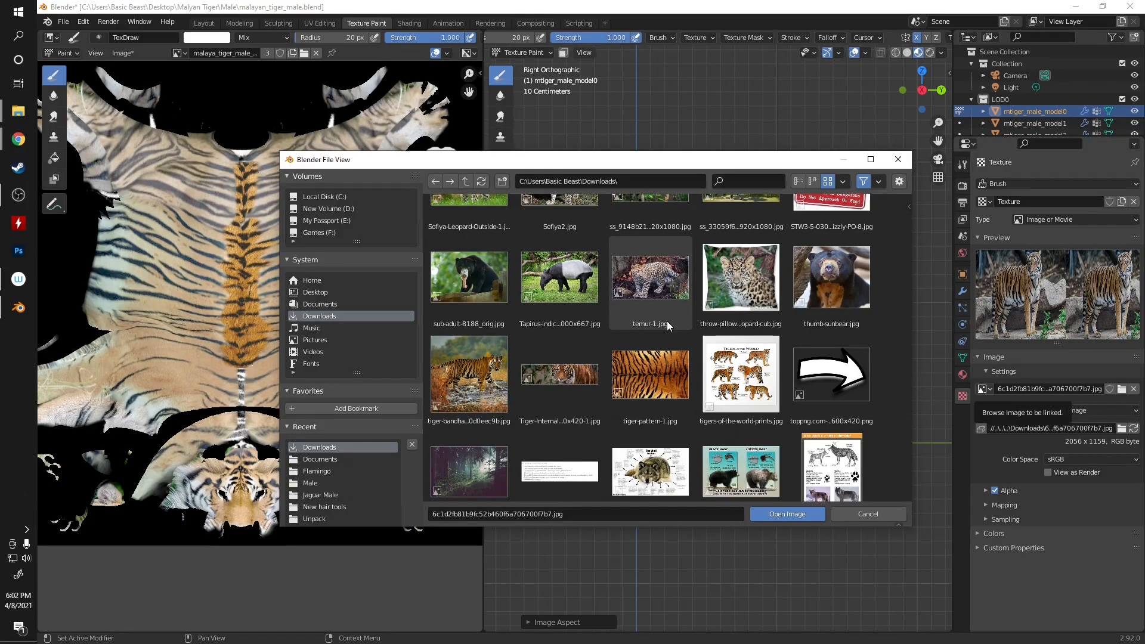
{"action": "left_click", "coordinate": [453, 408]}
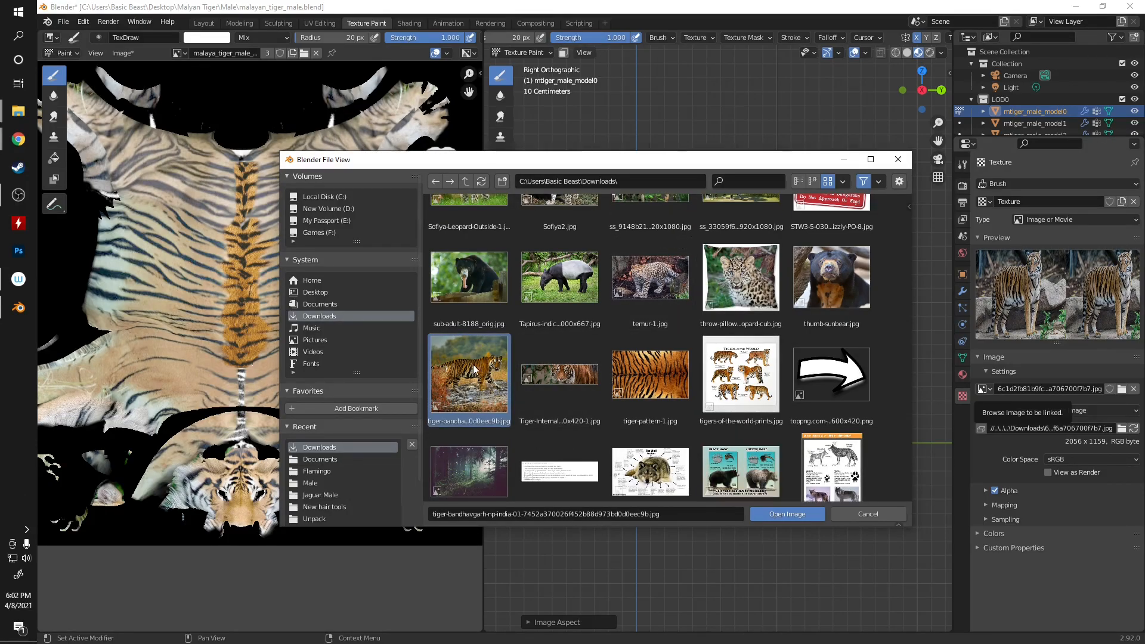
{"action": "left_click", "coordinate": [787, 515]}
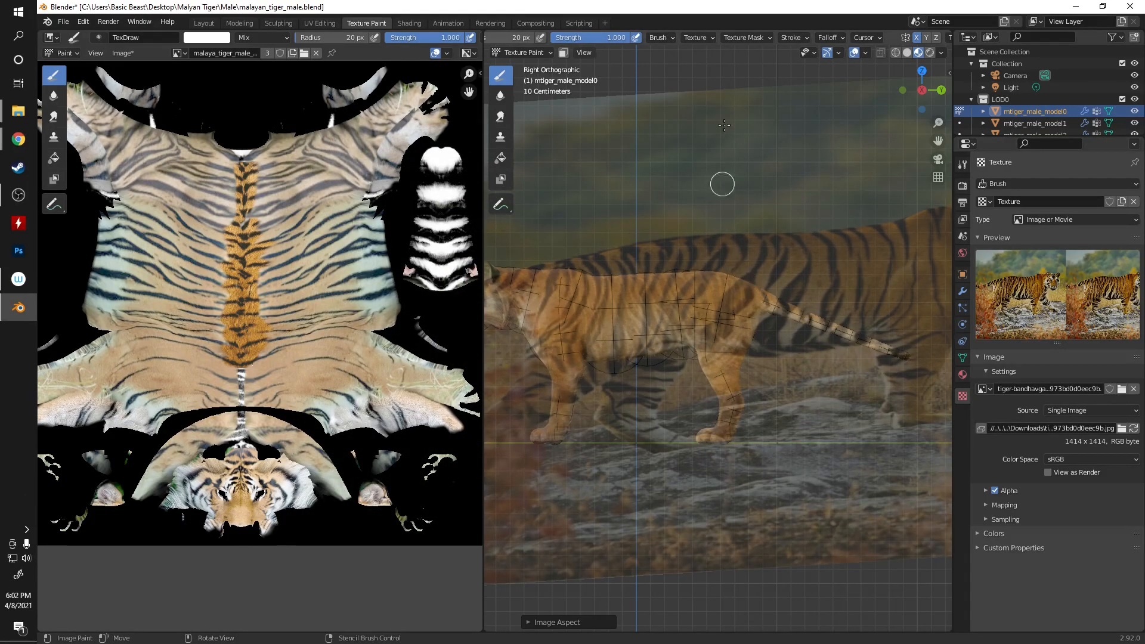
- Restore the new photo's image aspect and move the stencil over the model's body
{"action": "left_click", "coordinate": [696, 37]}
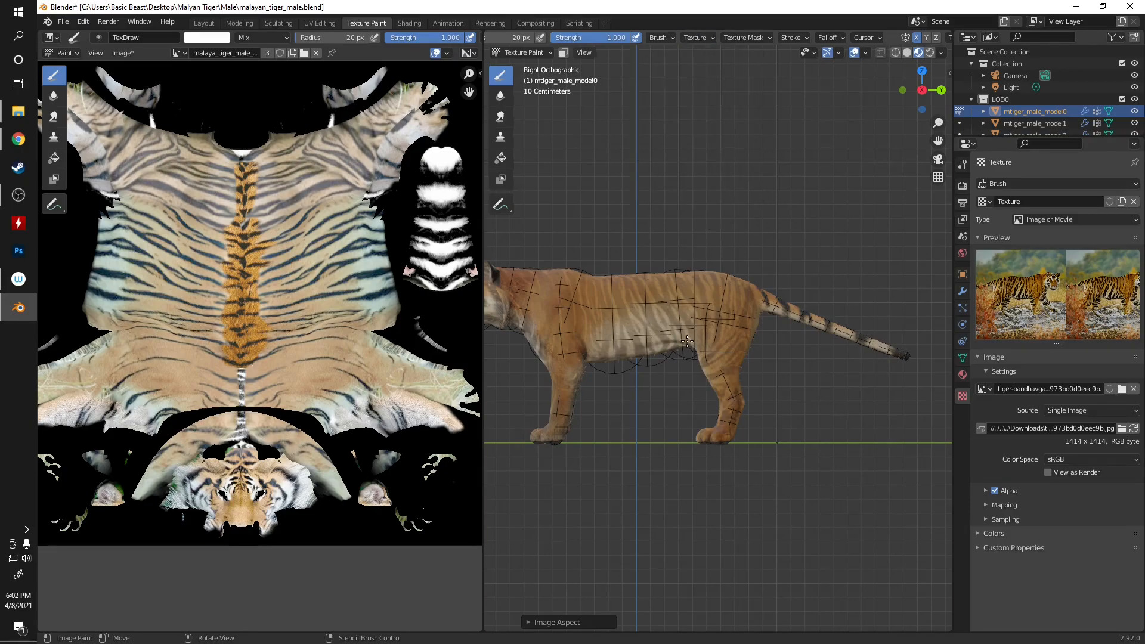
{"action": "right_click_drag", "start_coordinate": [680, 289], "coordinate": [541, 262]}
{"action": "right_click_drag", "start_coordinate": [668, 227], "coordinate": [678, 293]}
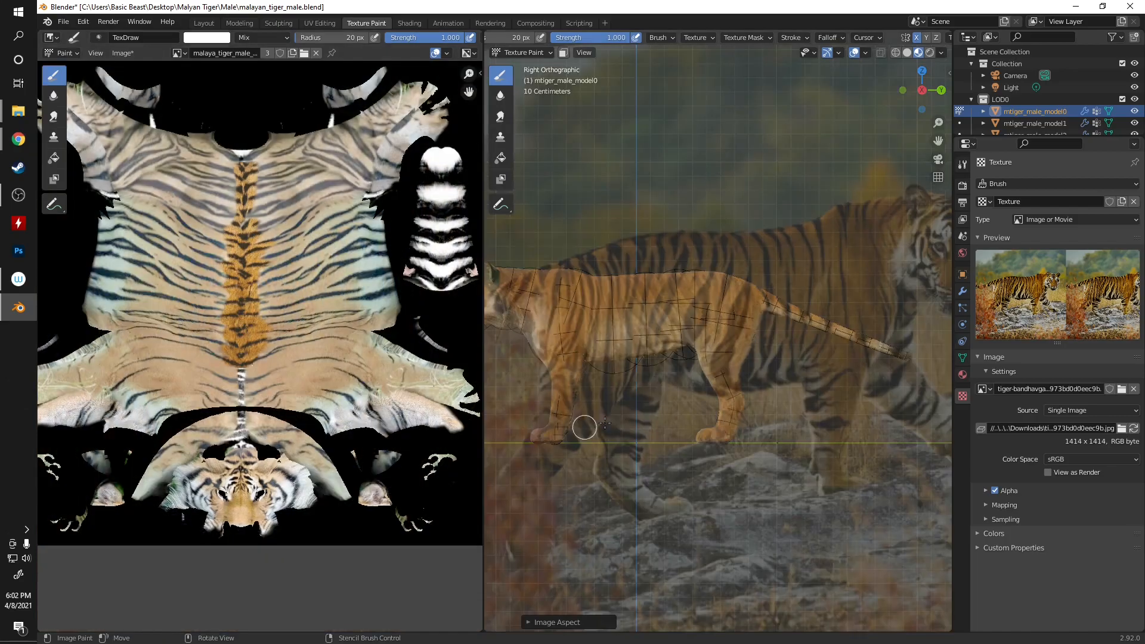
- Remove the photo from the brush texture and save the painted fur image as a PNG with a name beginning malaya_tiger_male_project
{"action": "left_click", "coordinate": [1134, 389]}
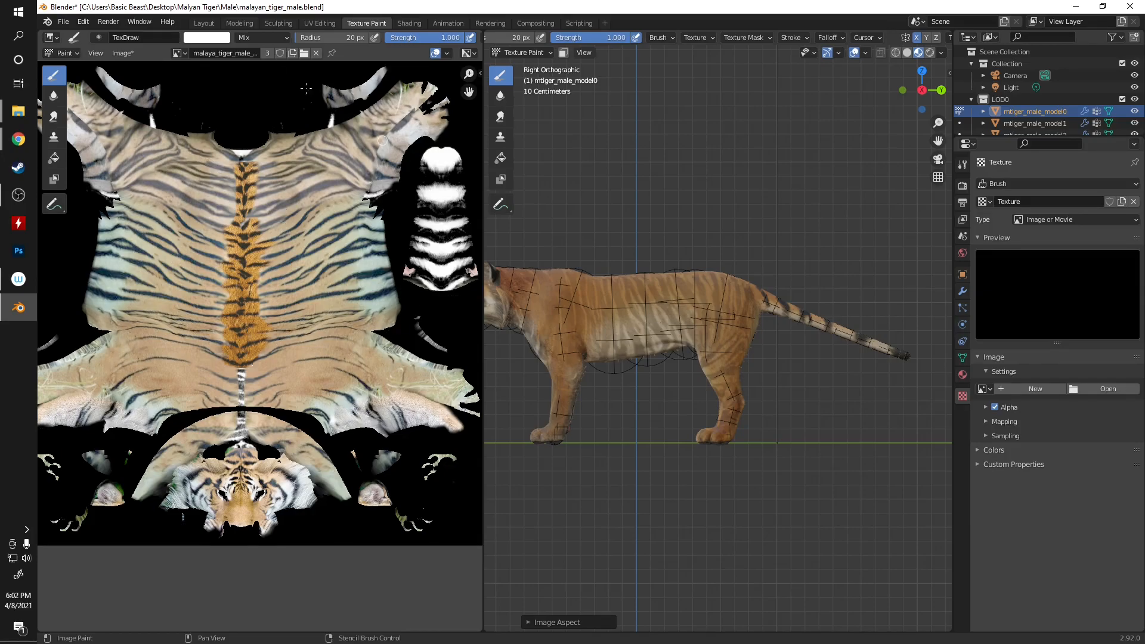
{"action": "left_click", "coordinate": [125, 55]}
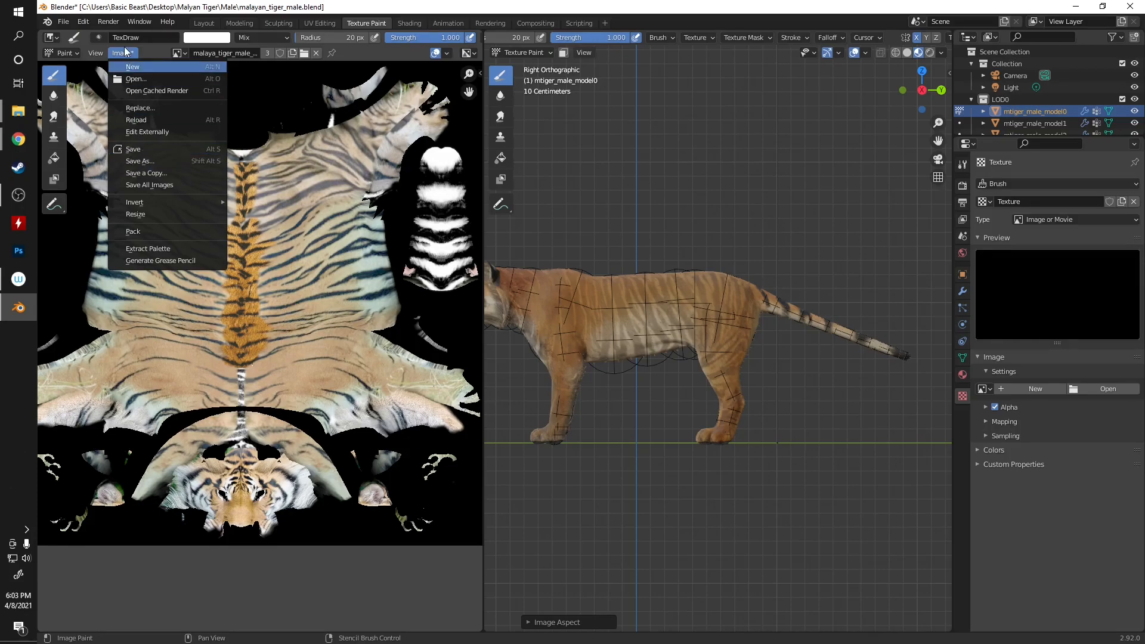
{"action": "left_click", "coordinate": [147, 160]}
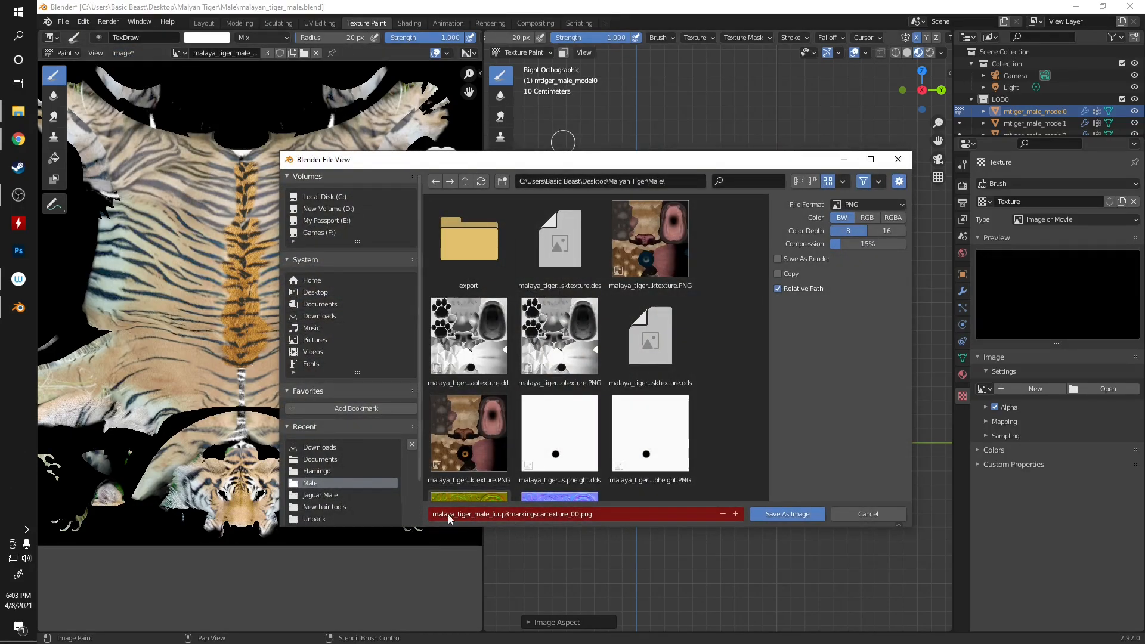
{"action": "scroll", "coordinate": [590, 413], "scroll_direction": "down", "scroll_amount": 5}
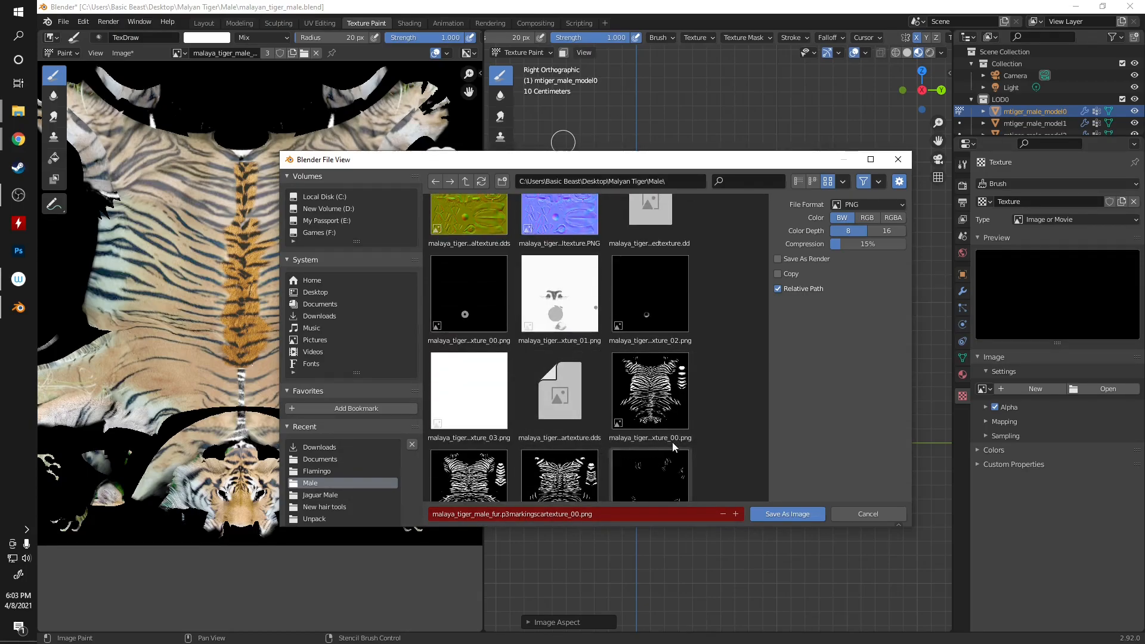
{"action": "scroll", "coordinate": [649, 395], "scroll_direction": "down", "scroll_amount": 2}
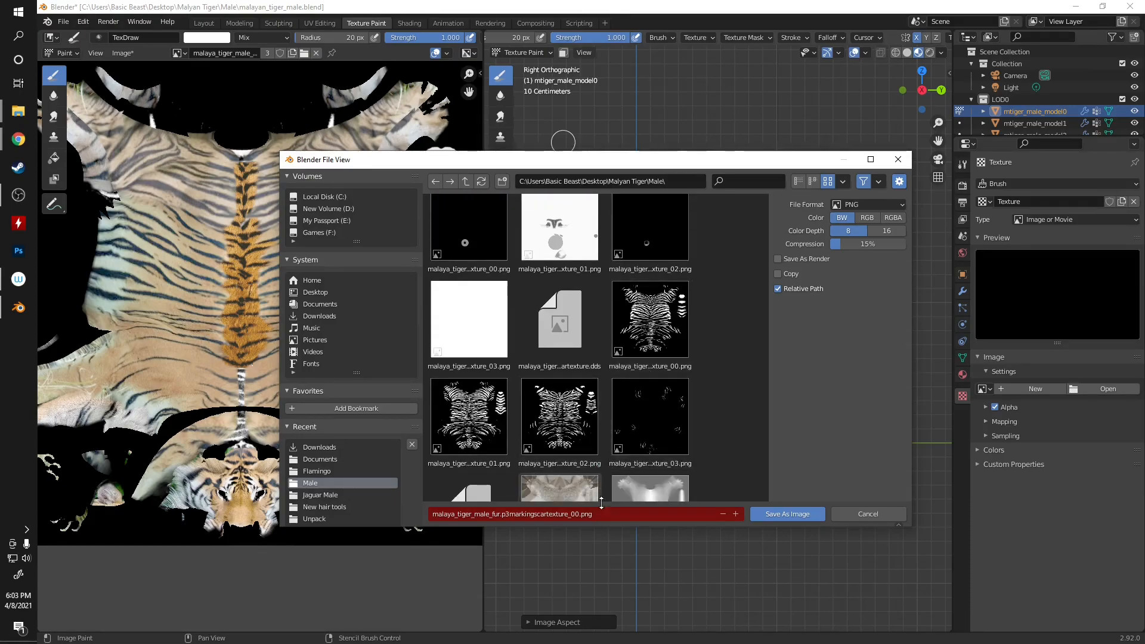
{"action": "left_click", "coordinate": [593, 514]}
{"action": "left_click_drag", "start_coordinate": [580, 514], "coordinate": [501, 514]}
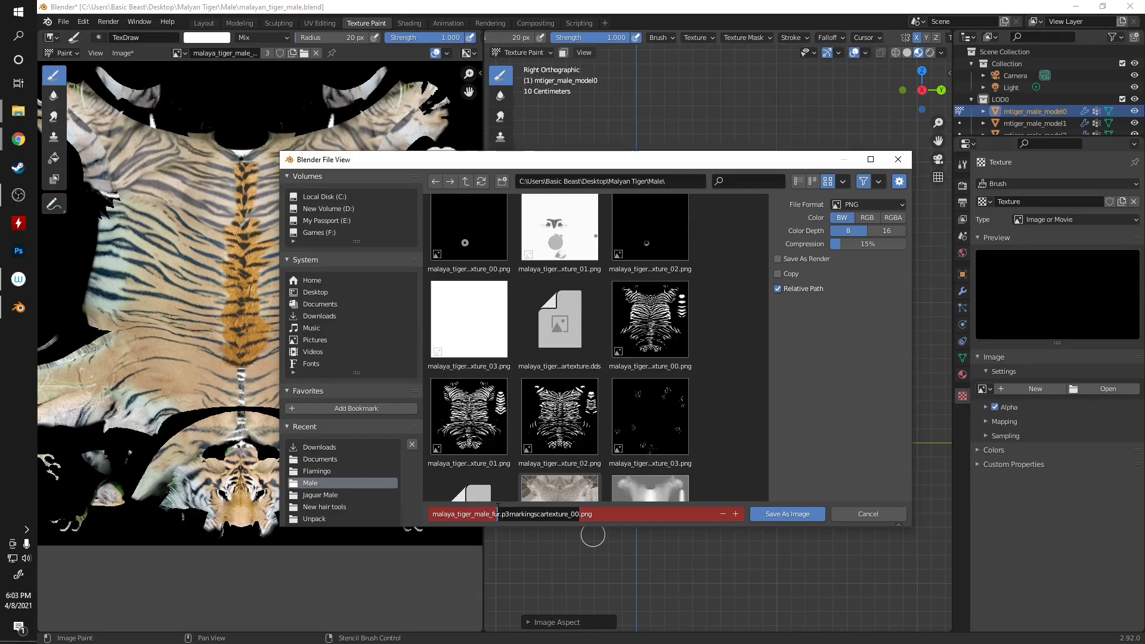
{"action": "key", "text": "BackSpace"}
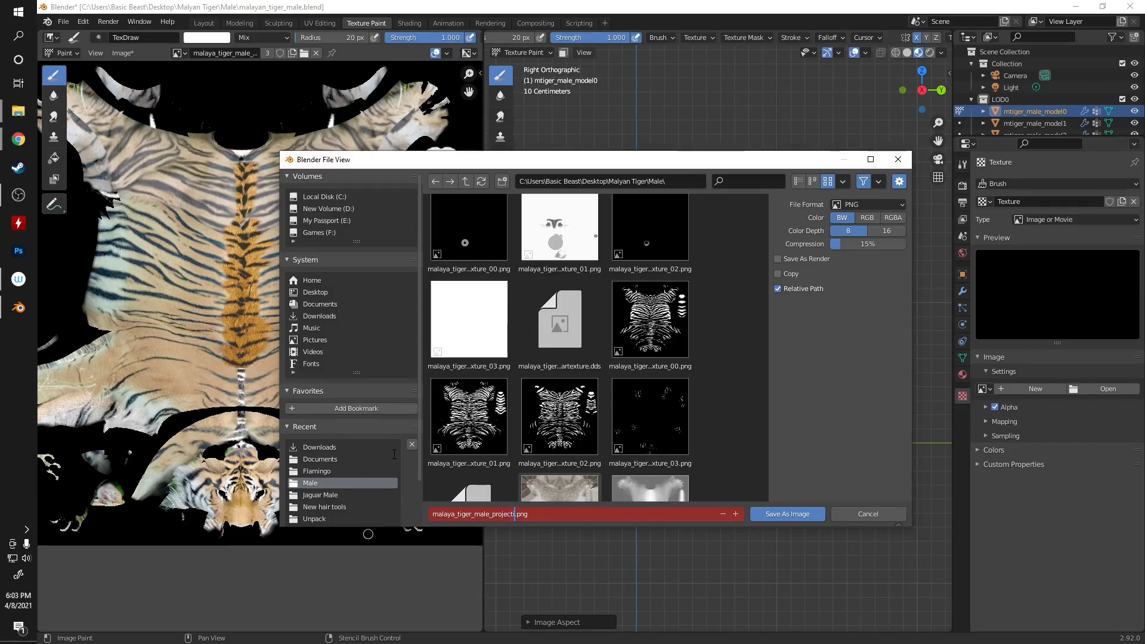
{"action": "left_click", "coordinate": [796, 513]}
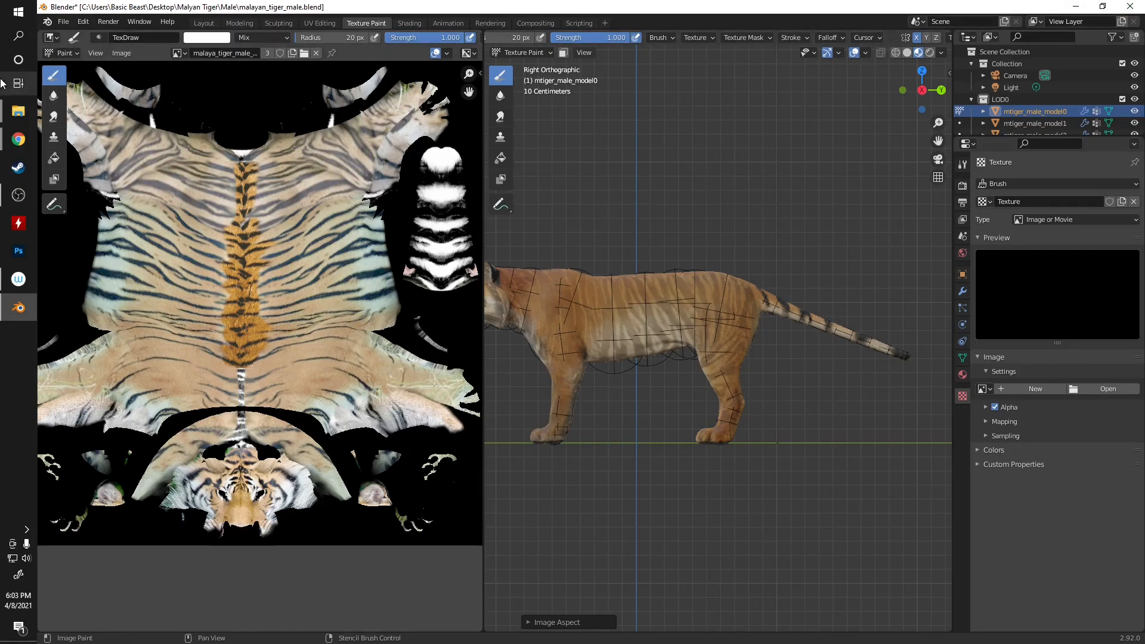
- Save the Blender project file and switch to Photoshop, where the malaya_tiger_male_fur.p3markingscartexture_00.png stripe texture is open
{"action": "left_click", "coordinate": [63, 22]}
{"action": "left_click", "coordinate": [79, 100]}
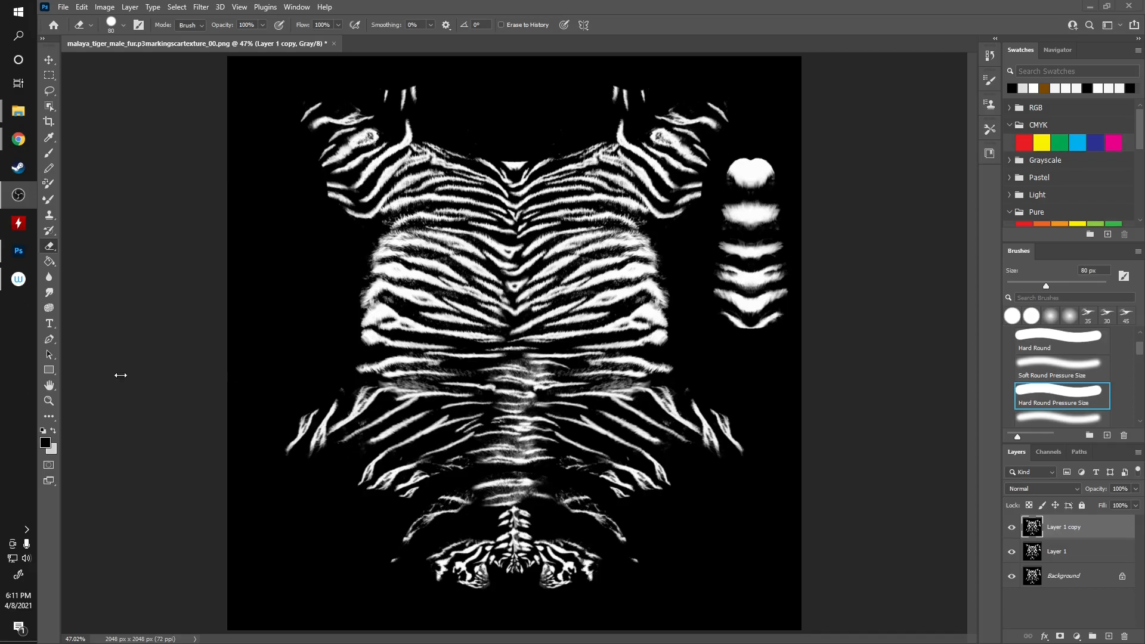
{"action": "left_click", "coordinate": [141, 447]}
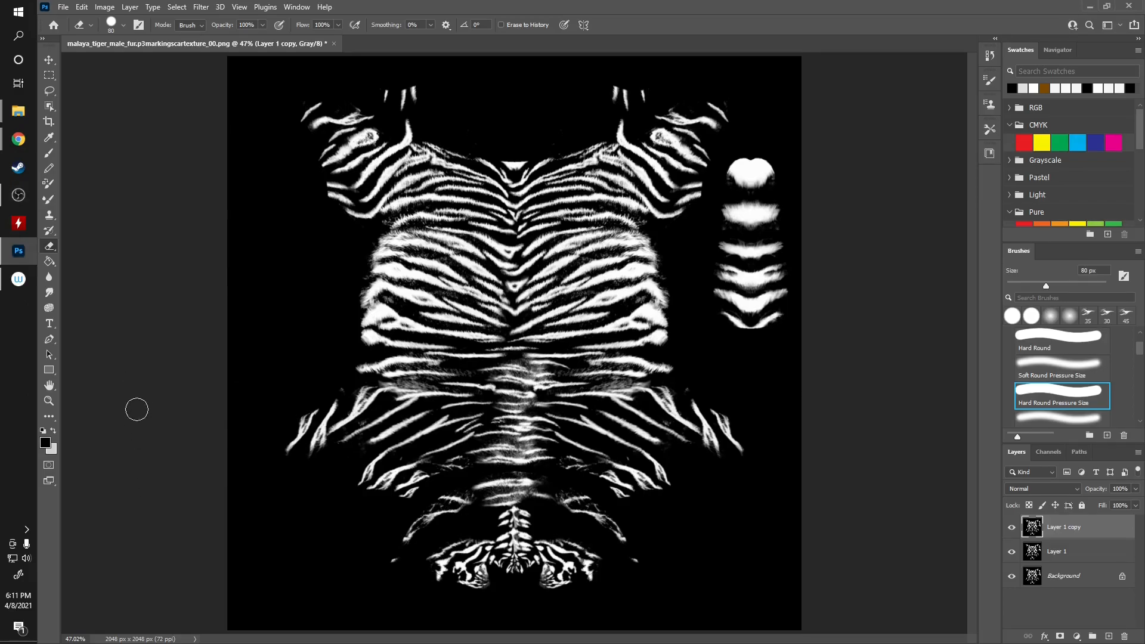
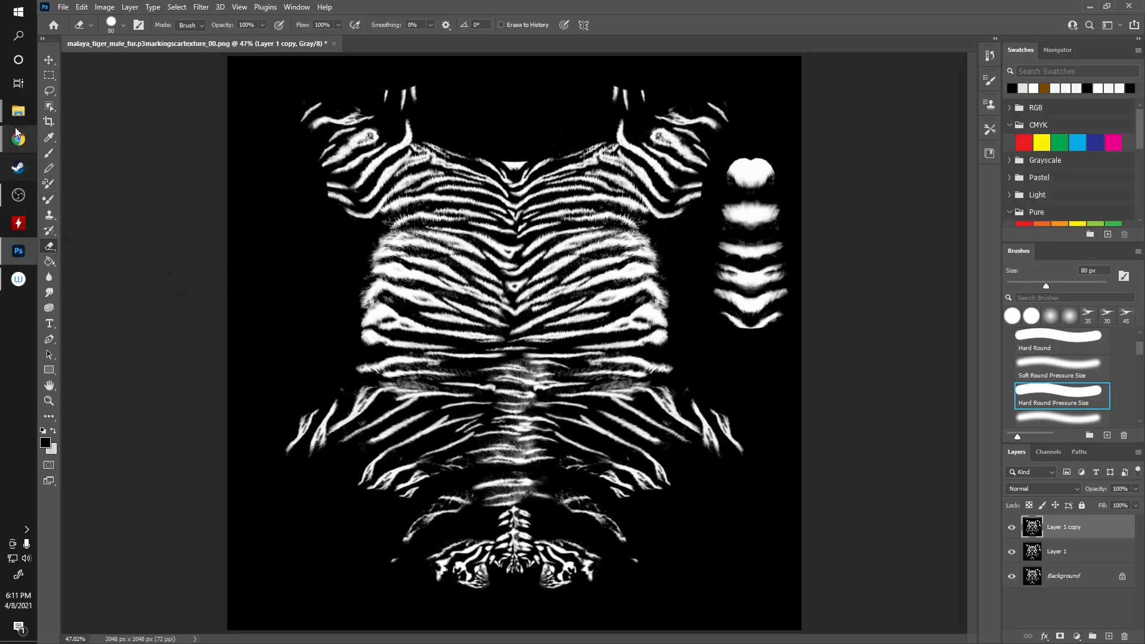
- Open malaya_tiger_male_fur.pbasecolourandmasktexture.PNG from the Malyan Tiger Male folder in Photoshop
{"action": "mouse_move", "coordinate": [20, 115]}
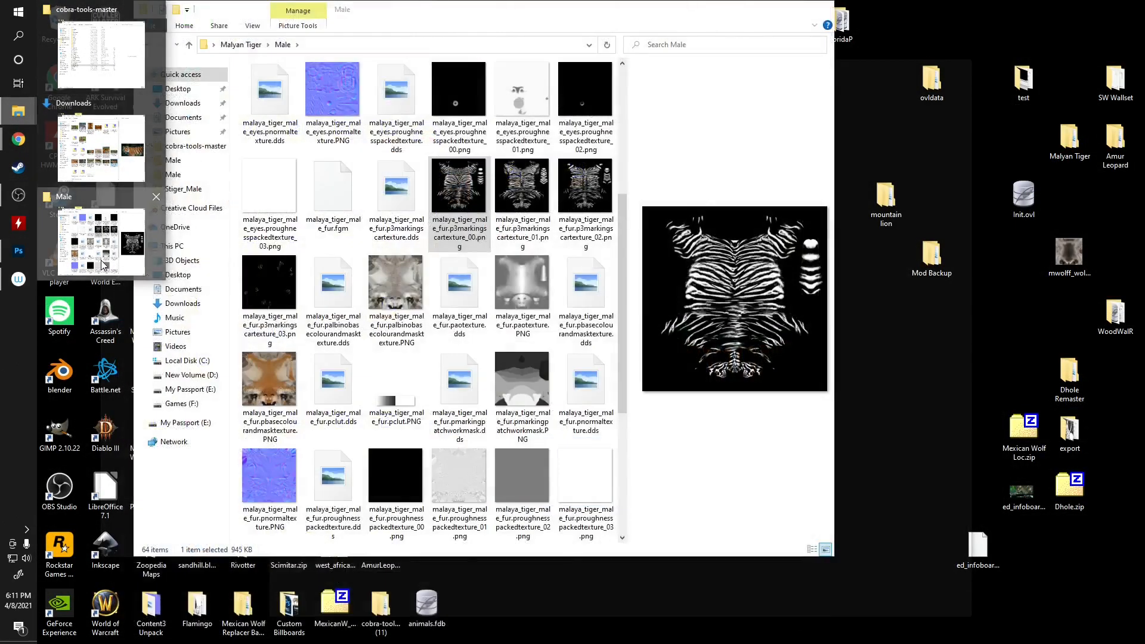
{"action": "left_click", "coordinate": [101, 259]}
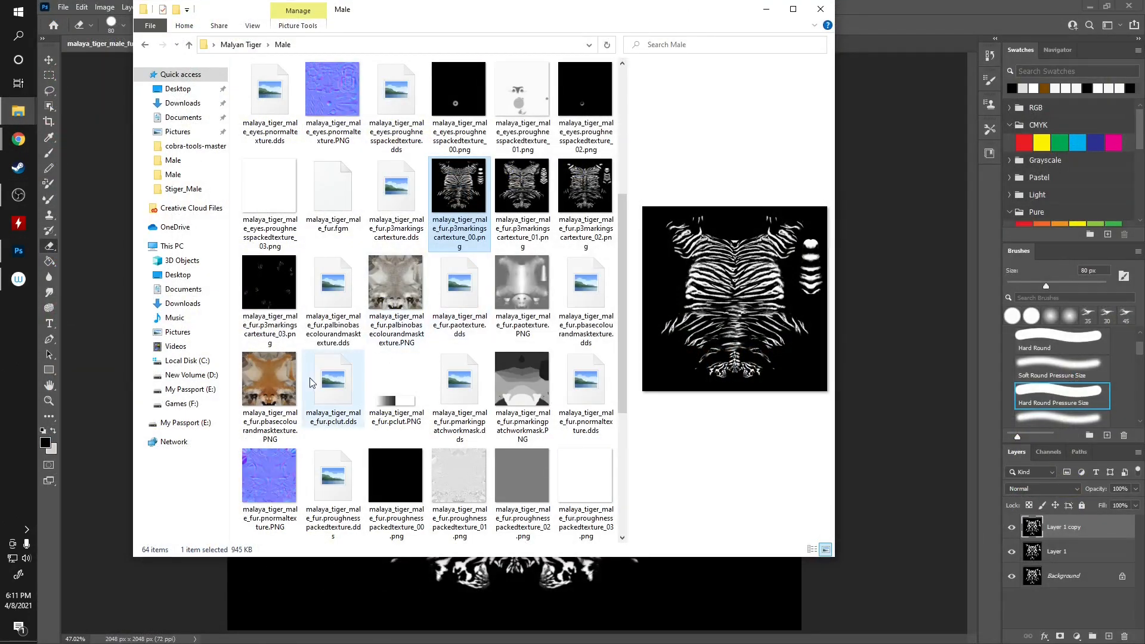
{"action": "right_click", "coordinate": [266, 376]}
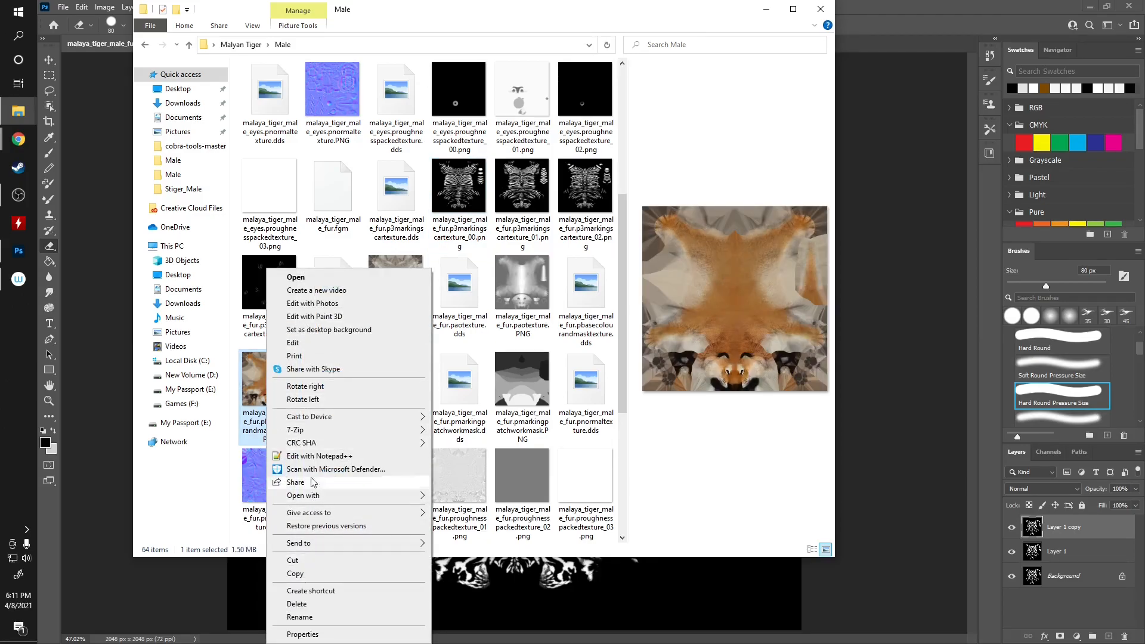
{"action": "mouse_move", "coordinate": [313, 497]}
{"action": "left_click", "coordinate": [463, 495]}
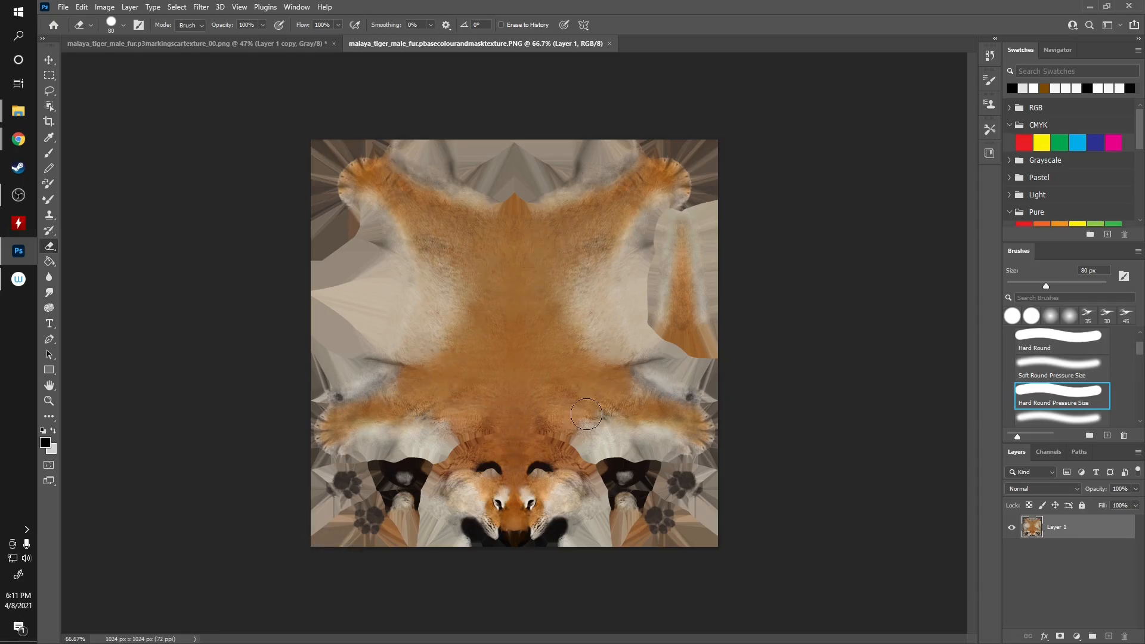
- Compare the black-and-white stripe markings texture with the orange base colour texture
{"action": "left_click", "coordinate": [241, 45]}
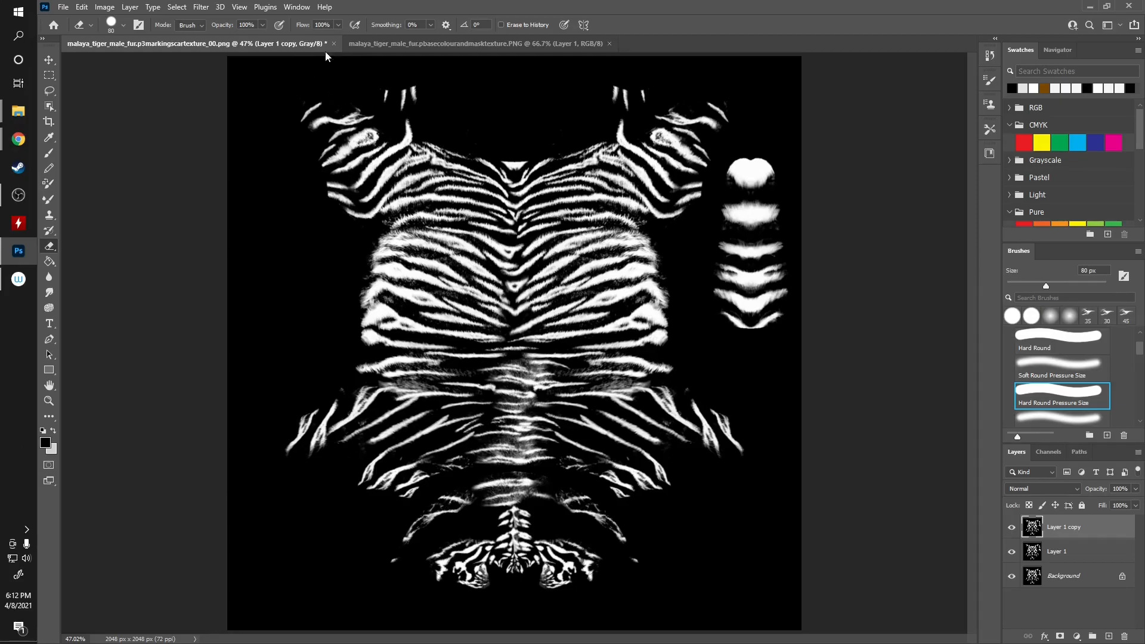
{"action": "left_click", "coordinate": [476, 43]}
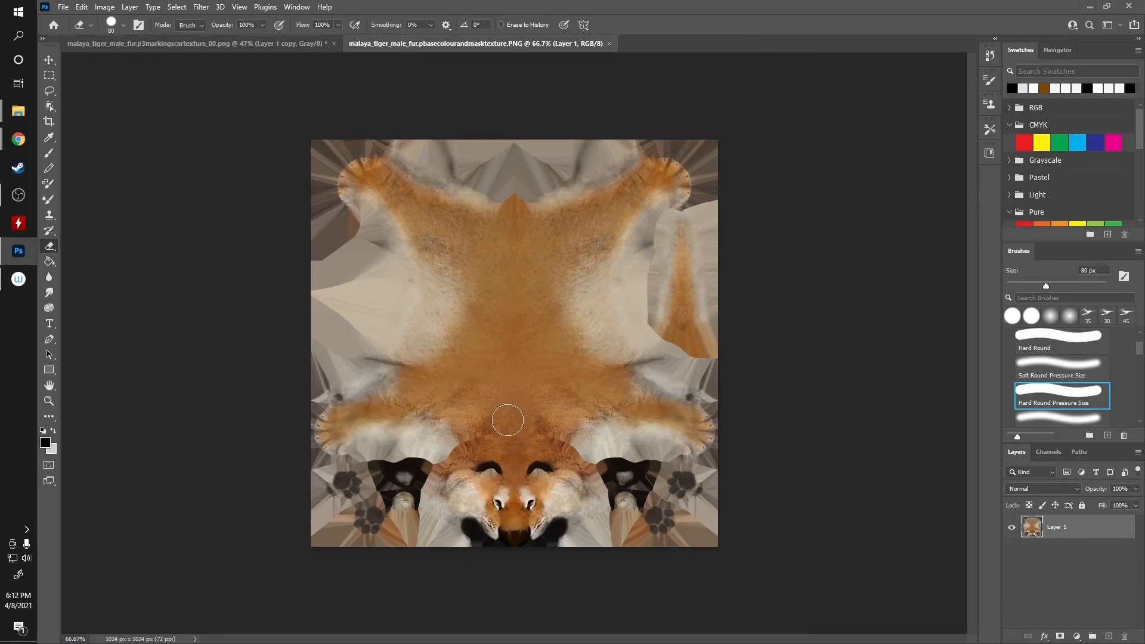
{"action": "left_click", "coordinate": [257, 43]}
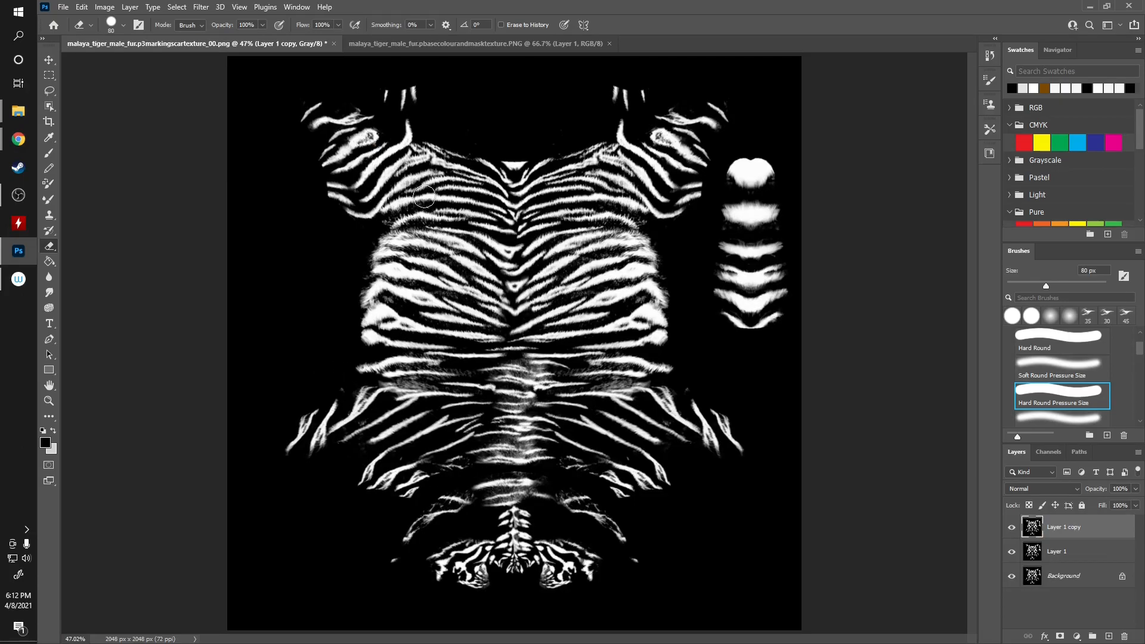
{"action": "left_click", "coordinate": [458, 45]}
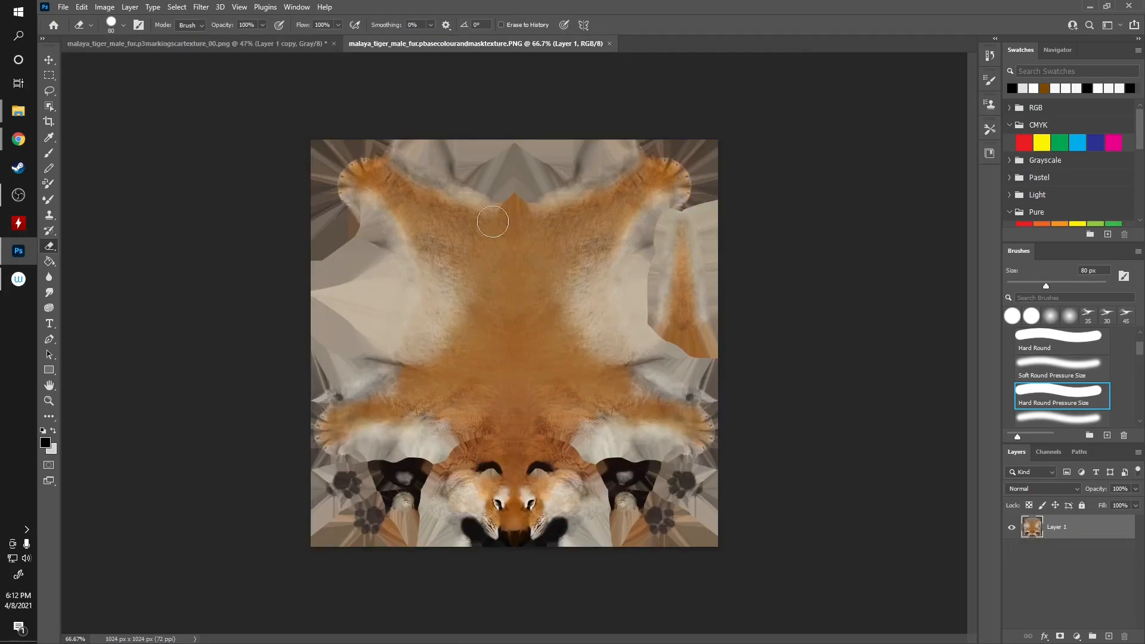
- Place the malaya_tiger_male_projection image as an embedded layer at full size in the stripe markings document
{"action": "left_click", "coordinate": [191, 44]}
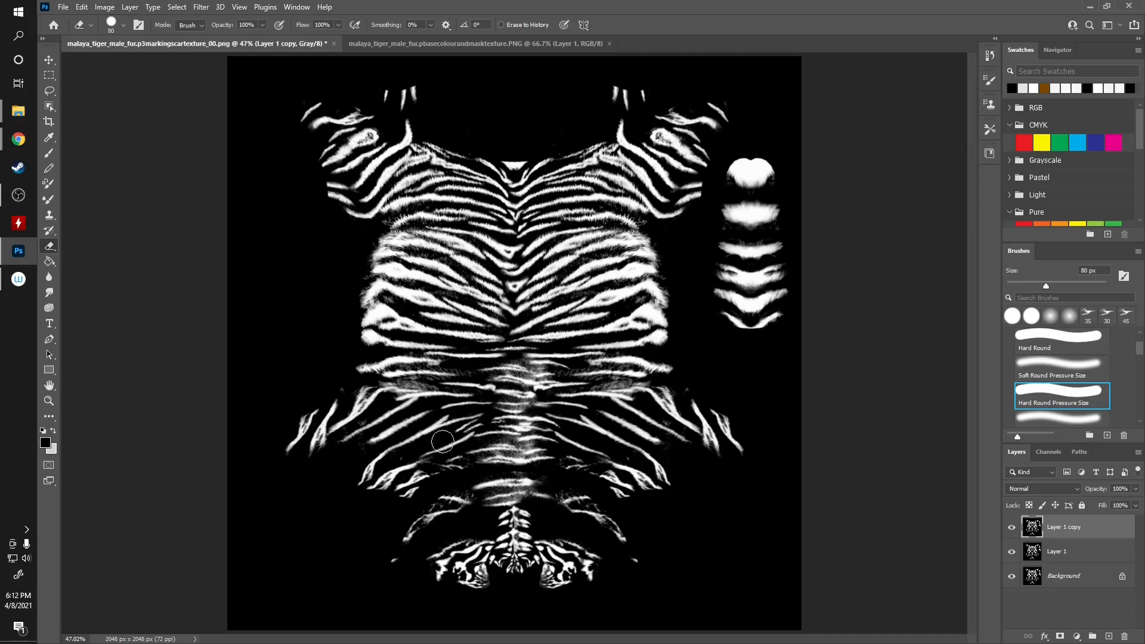
{"action": "left_click", "coordinate": [61, 7]}
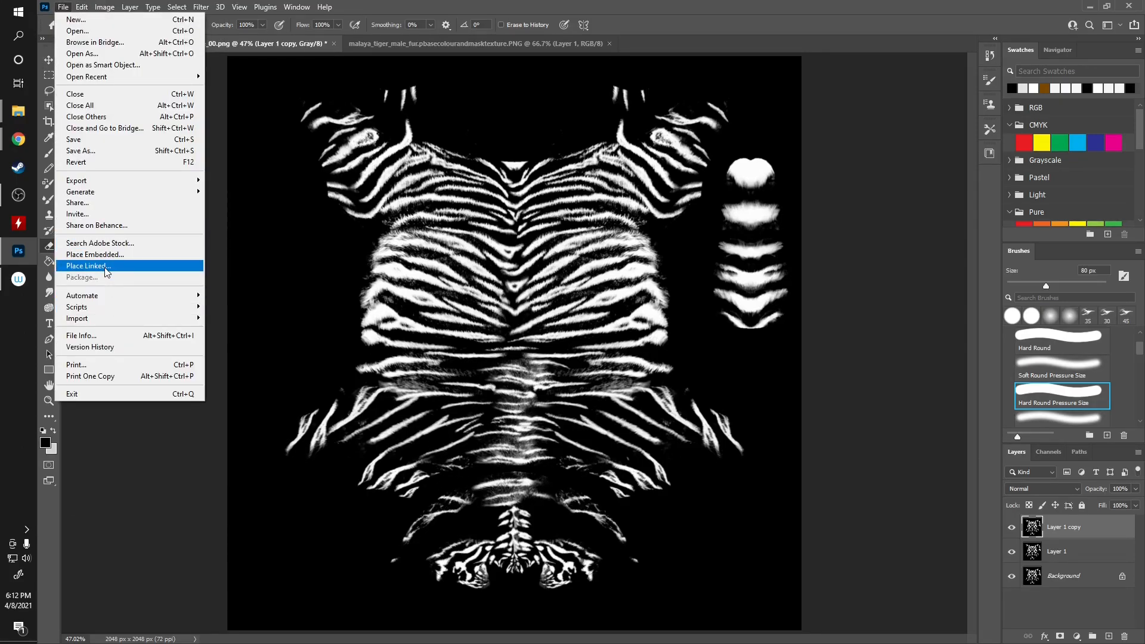
{"action": "left_click", "coordinate": [95, 255]}
{"action": "scroll", "coordinate": [225, 224], "scroll_direction": "down", "scroll_amount": 6}
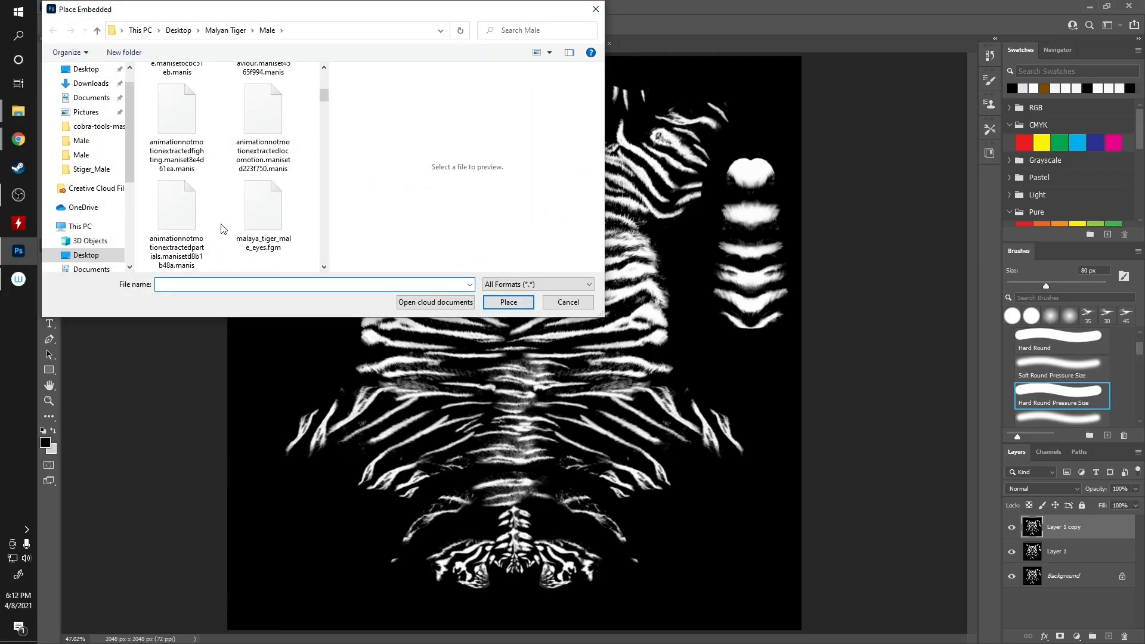
{"action": "scroll", "coordinate": [230, 218], "scroll_direction": "down", "scroll_amount": 5}
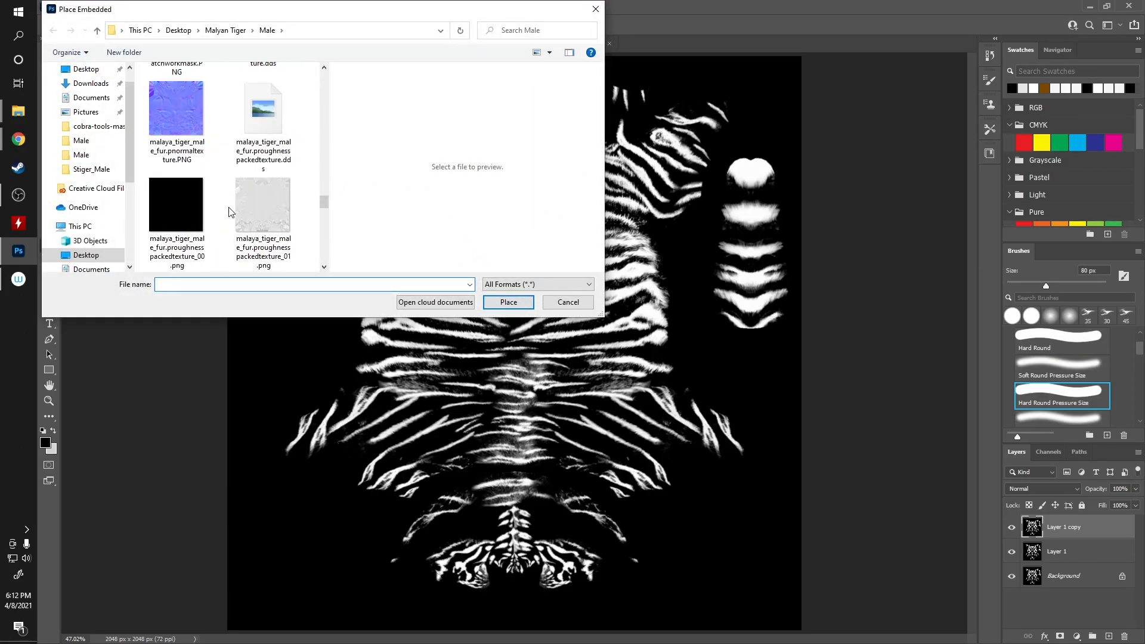
{"action": "left_click", "coordinate": [177, 122]}
{"action": "left_click", "coordinate": [508, 302]}
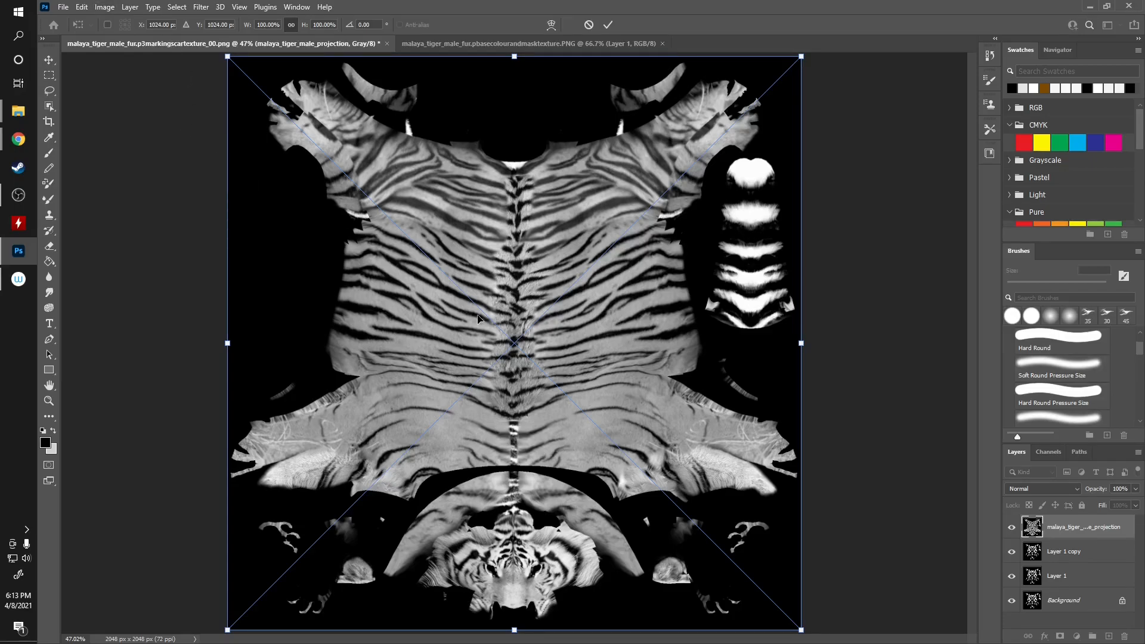
{"action": "key", "text": "Return"}
- Rasterize the placed projection layer and duplicate it twice
{"action": "key", "text": "e"}
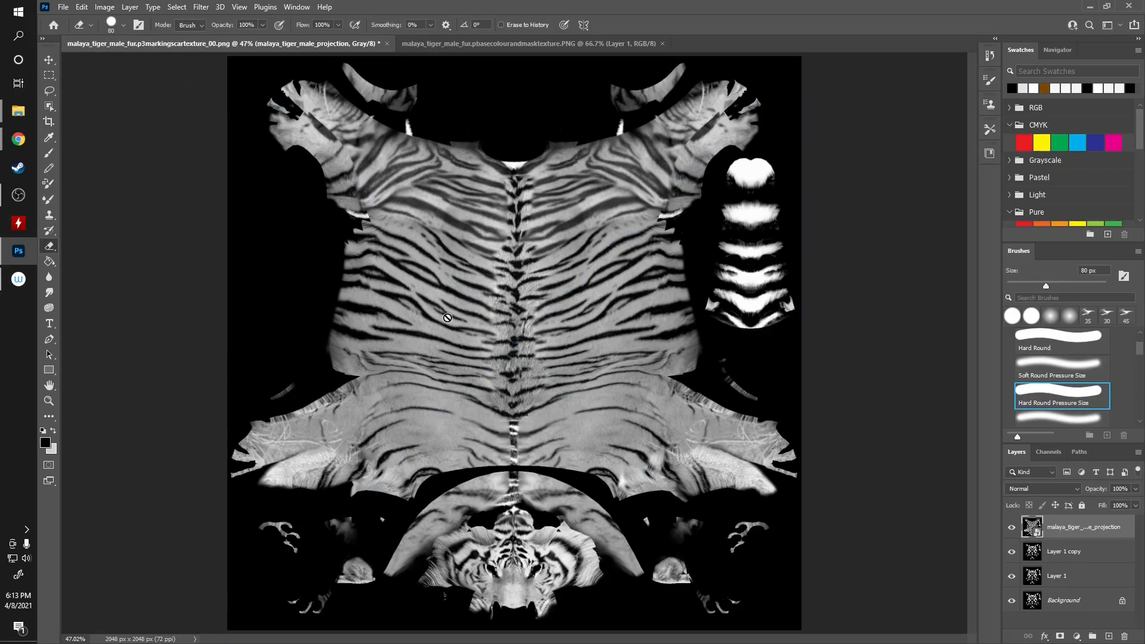
{"action": "left_click", "coordinate": [108, 8]}
{"action": "mouse_move", "coordinate": [127, 8]}
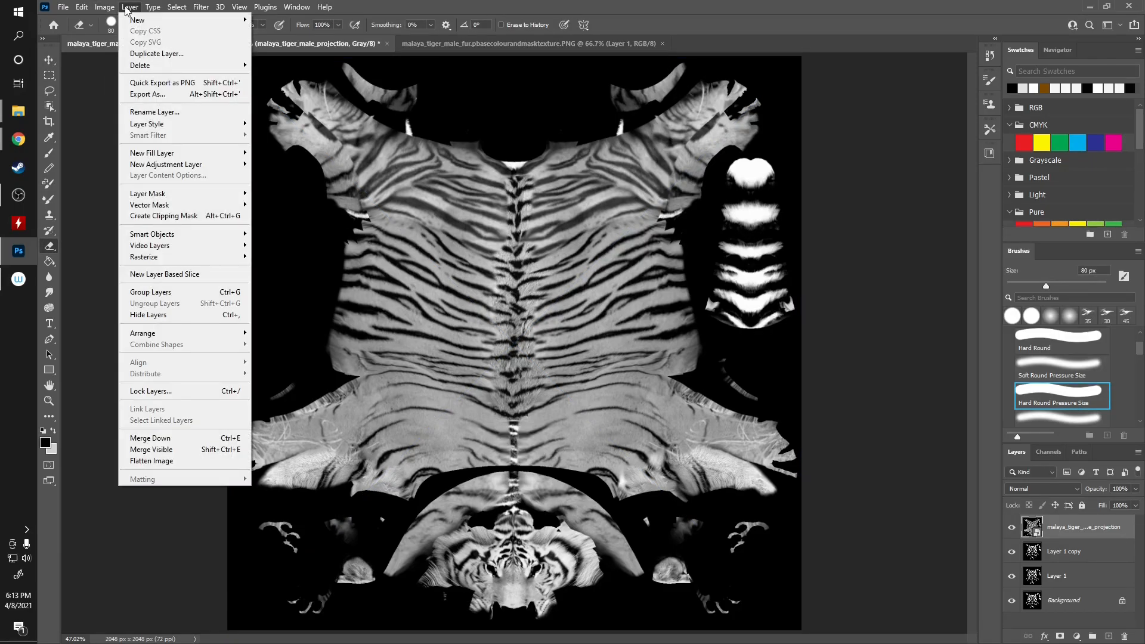
{"action": "mouse_move", "coordinate": [163, 257]}
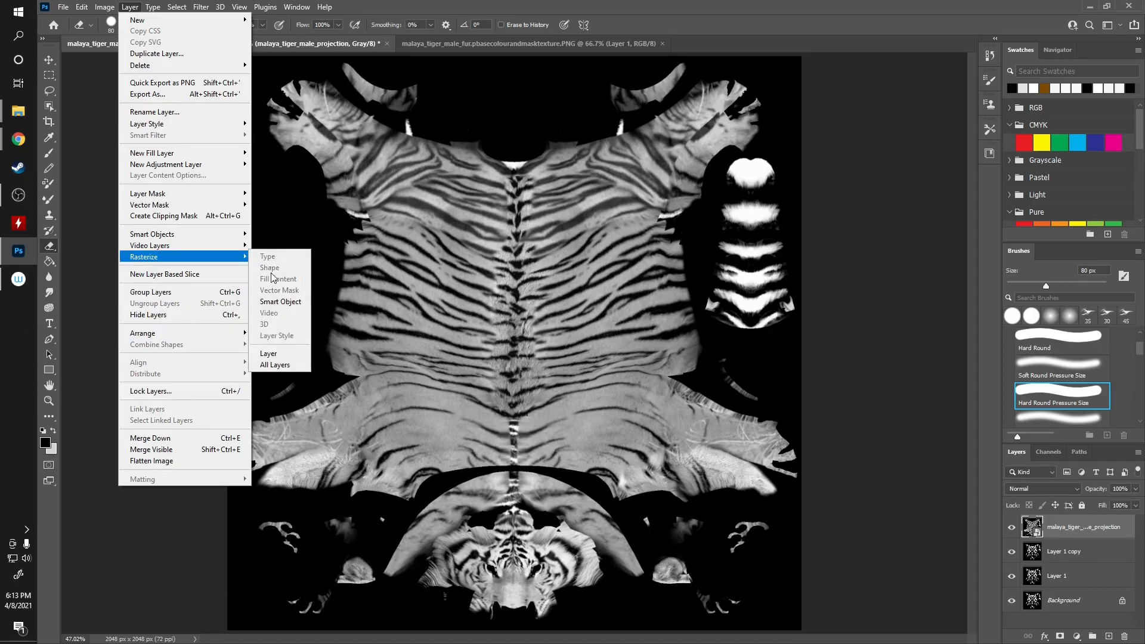
{"action": "left_click", "coordinate": [271, 354]}
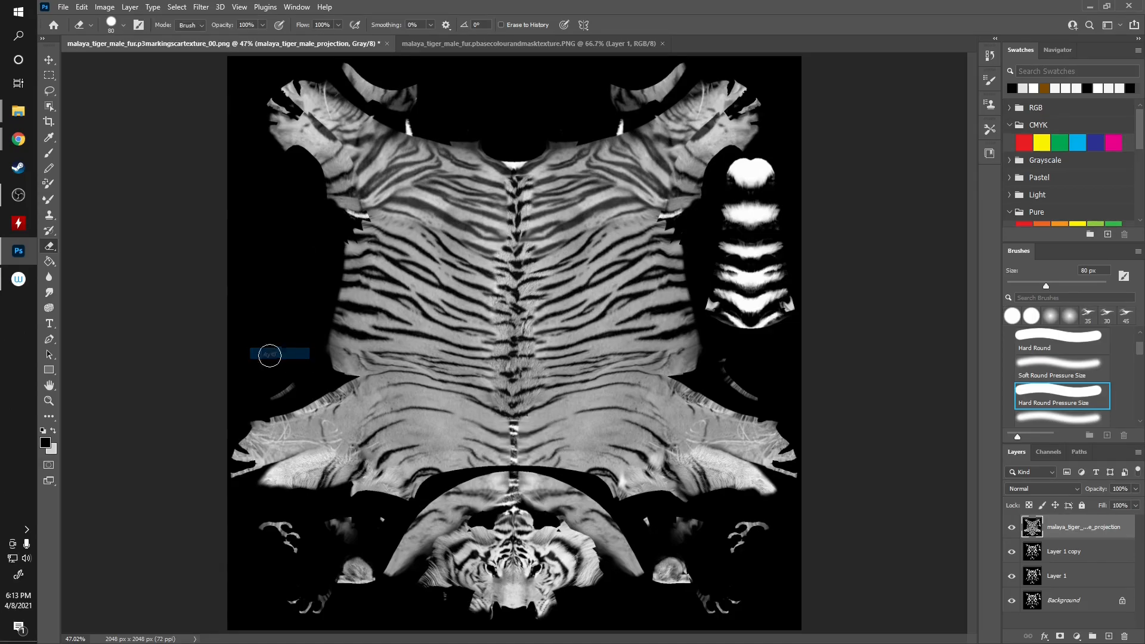
{"action": "key", "text": "ctrl+j"}
{"action": "key", "text": "ctrl+j"}
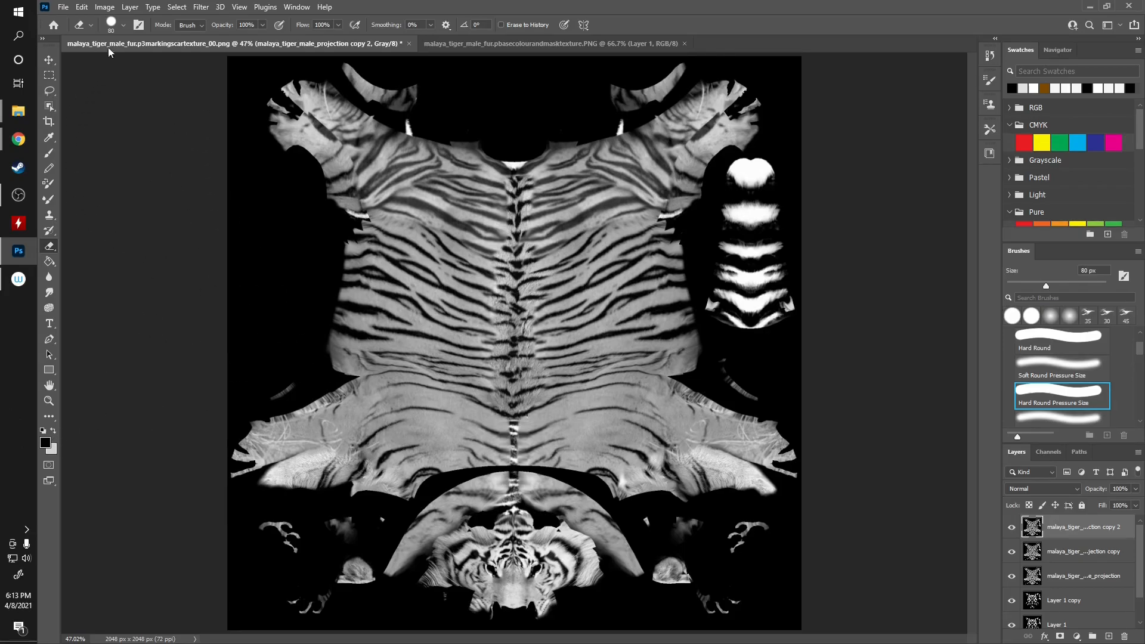
- Try inverting the topmost projection copy and filling its white surroundings with black
{"action": "left_click", "coordinate": [105, 7]}
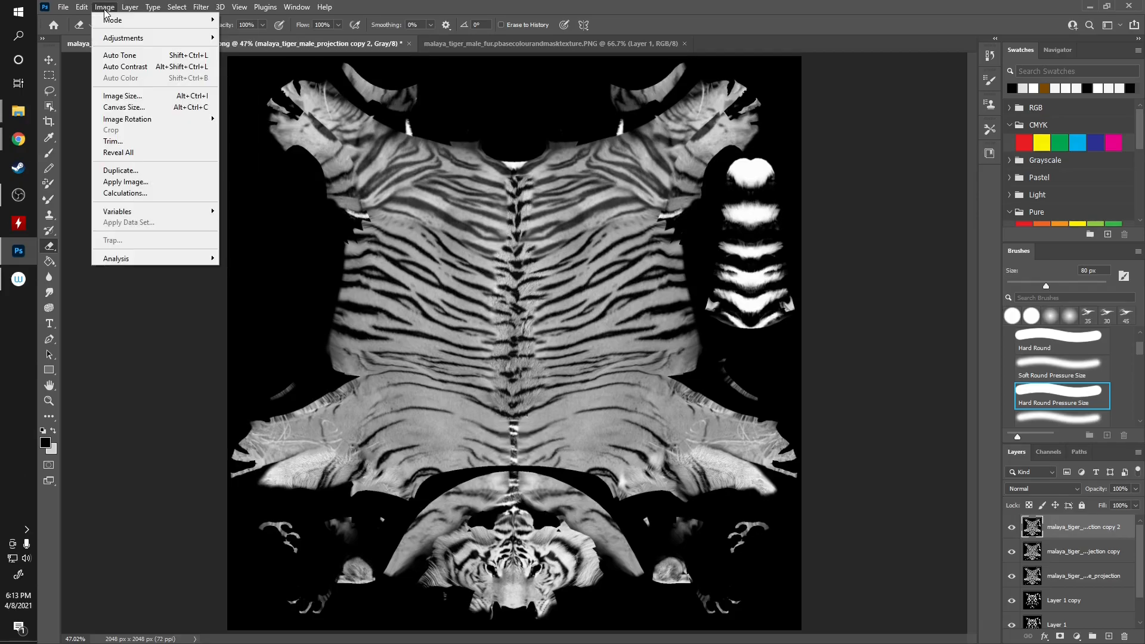
{"action": "mouse_move", "coordinate": [128, 38]}
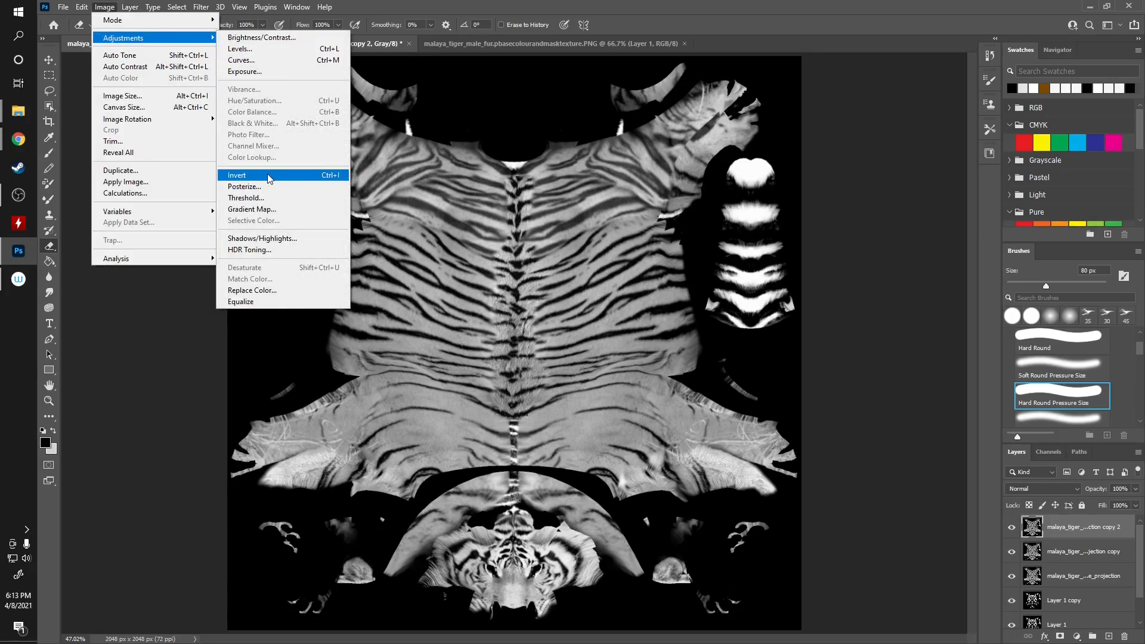
{"action": "left_click", "coordinate": [269, 178]}
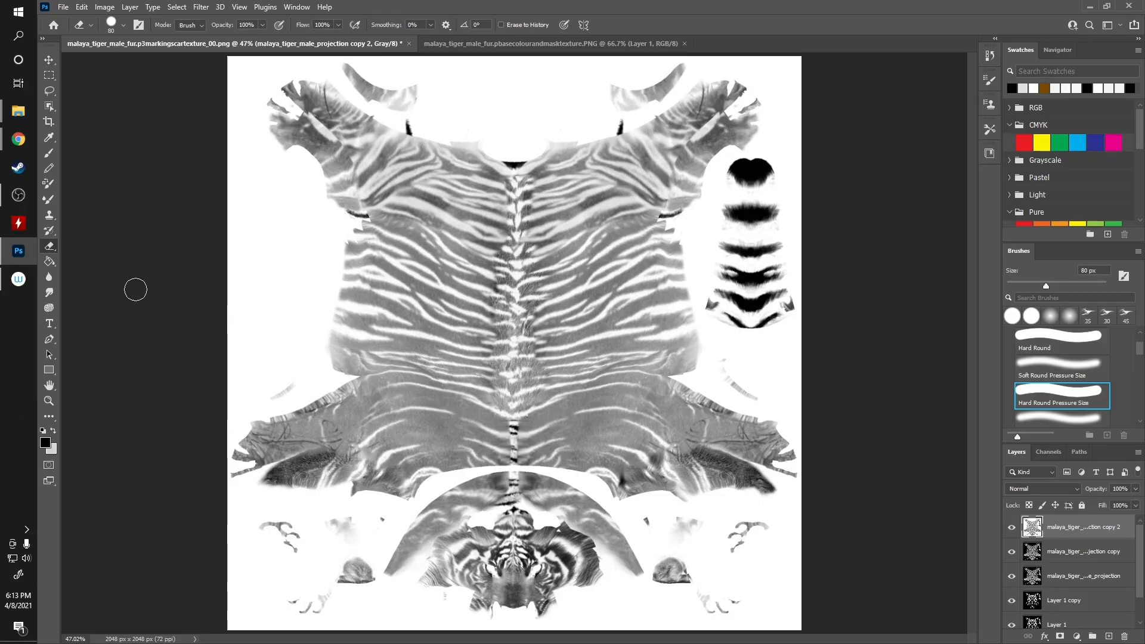
{"action": "left_click", "coordinate": [50, 261]}
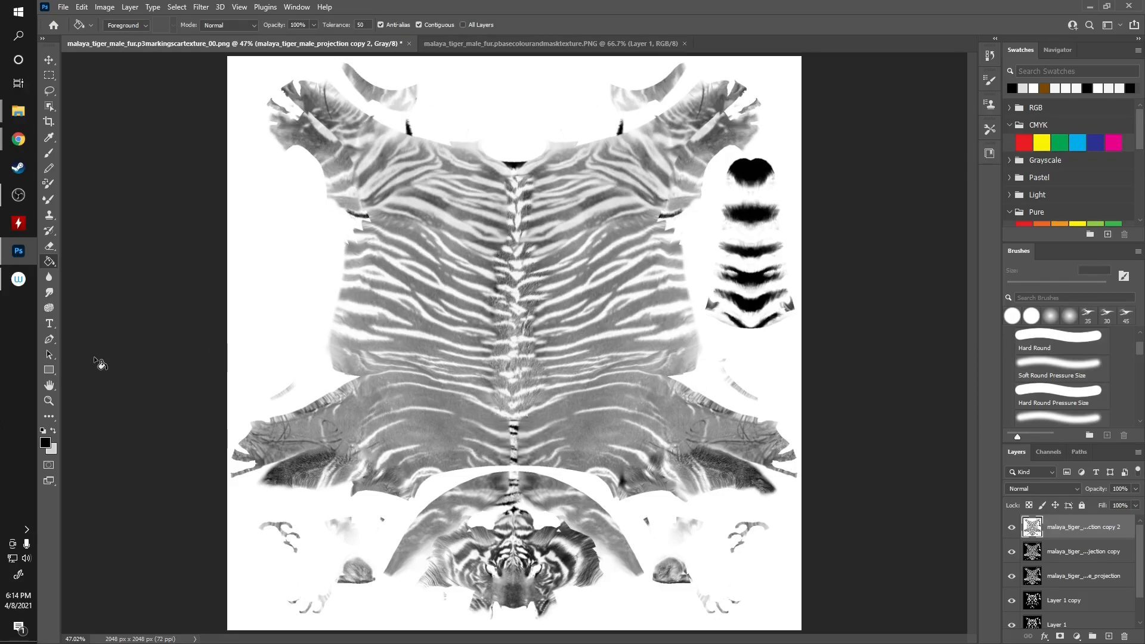
{"action": "left_click", "coordinate": [232, 190]}
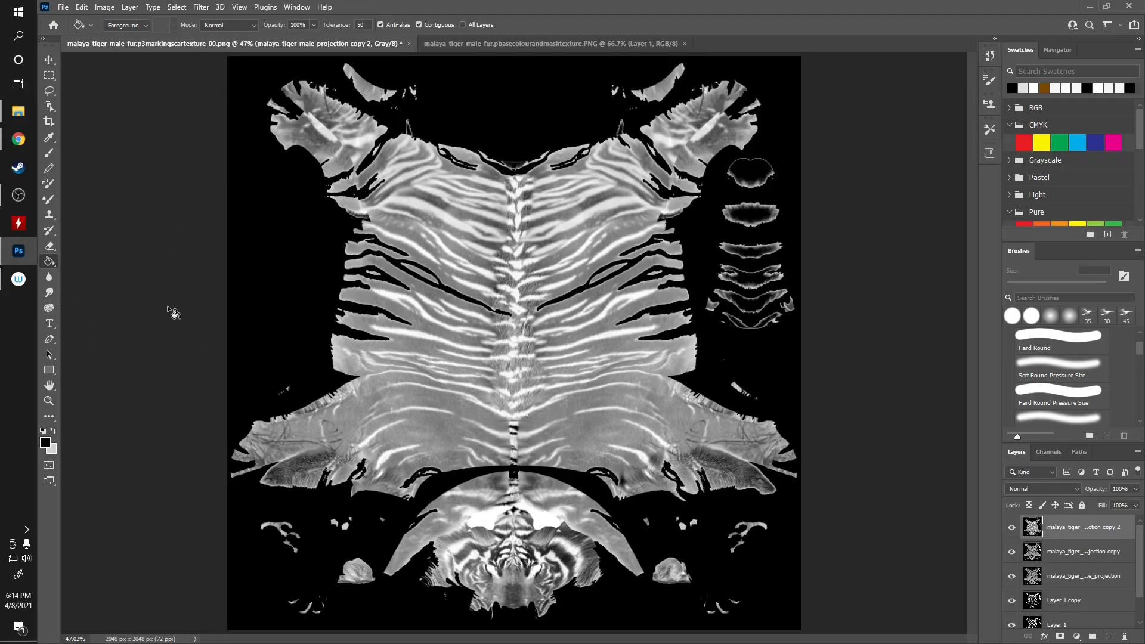
{"action": "key", "text": "ctrl+z"}
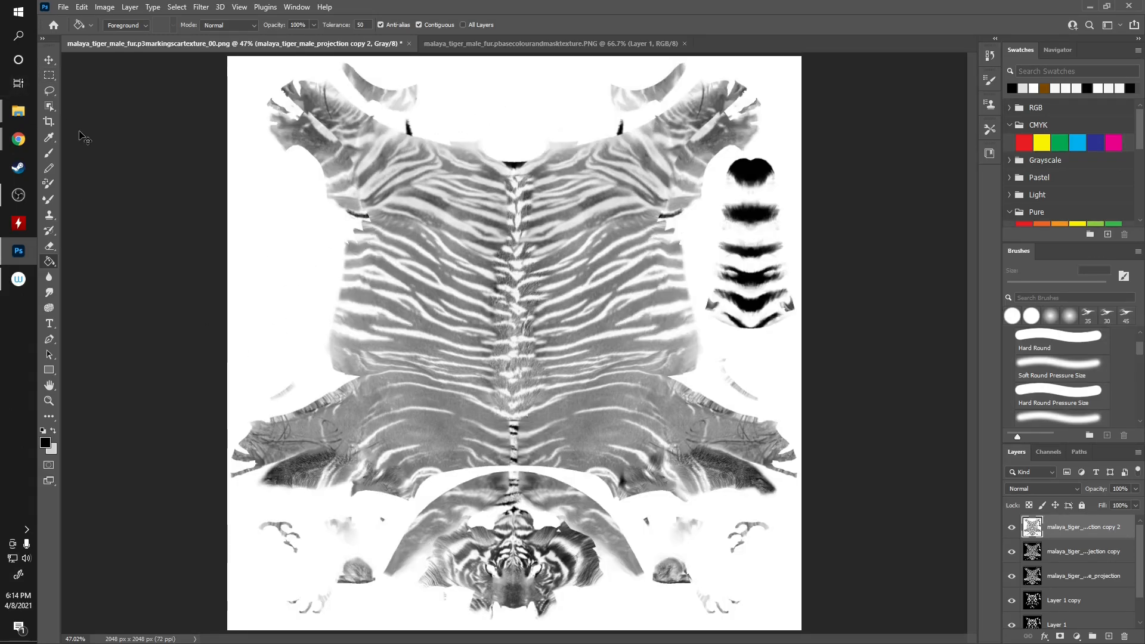
{"action": "key", "text": "ctrl+i"}
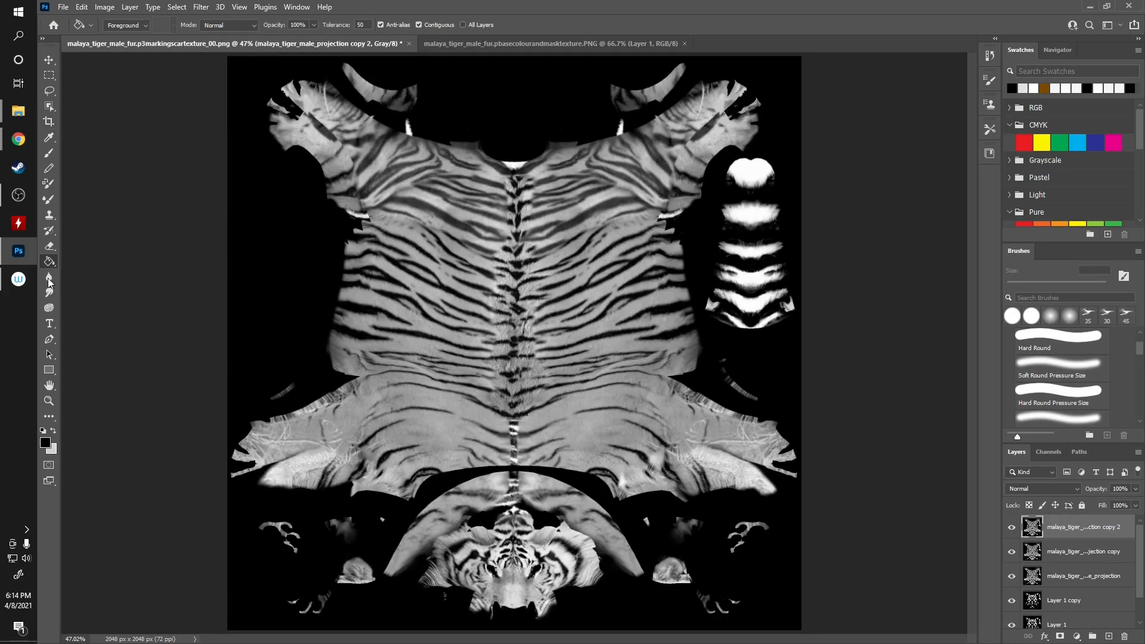
- Try filling the black surroundings of the topmost projection copy with light grey and with pure white
{"action": "left_click", "coordinate": [53, 431]}
{"action": "left_click", "coordinate": [270, 287]}
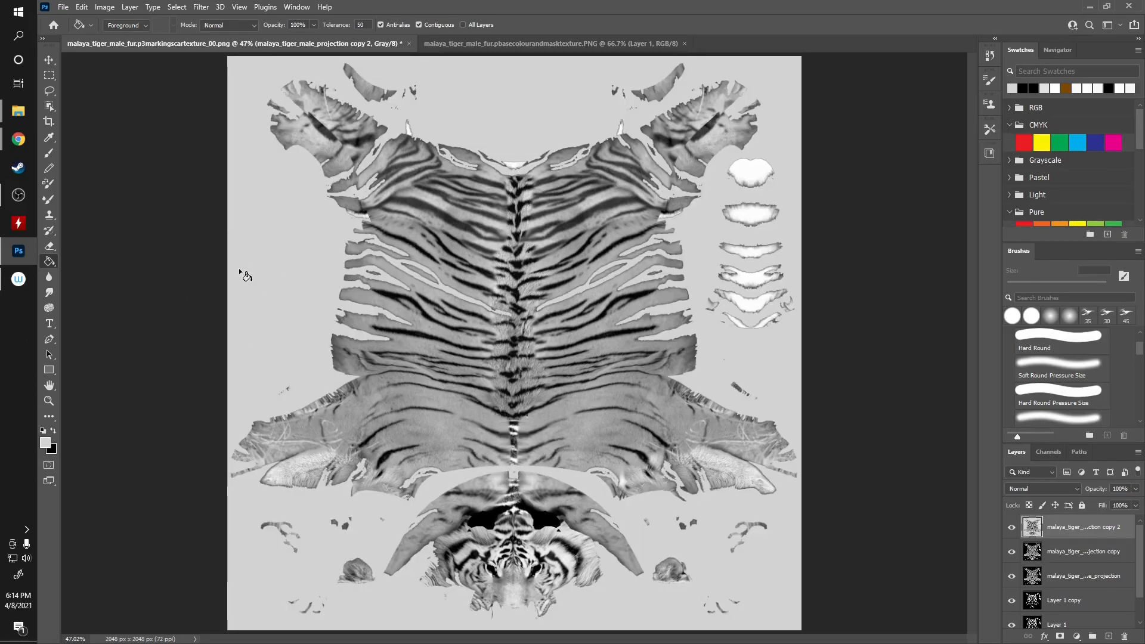
{"action": "key", "text": "ctrl+z"}
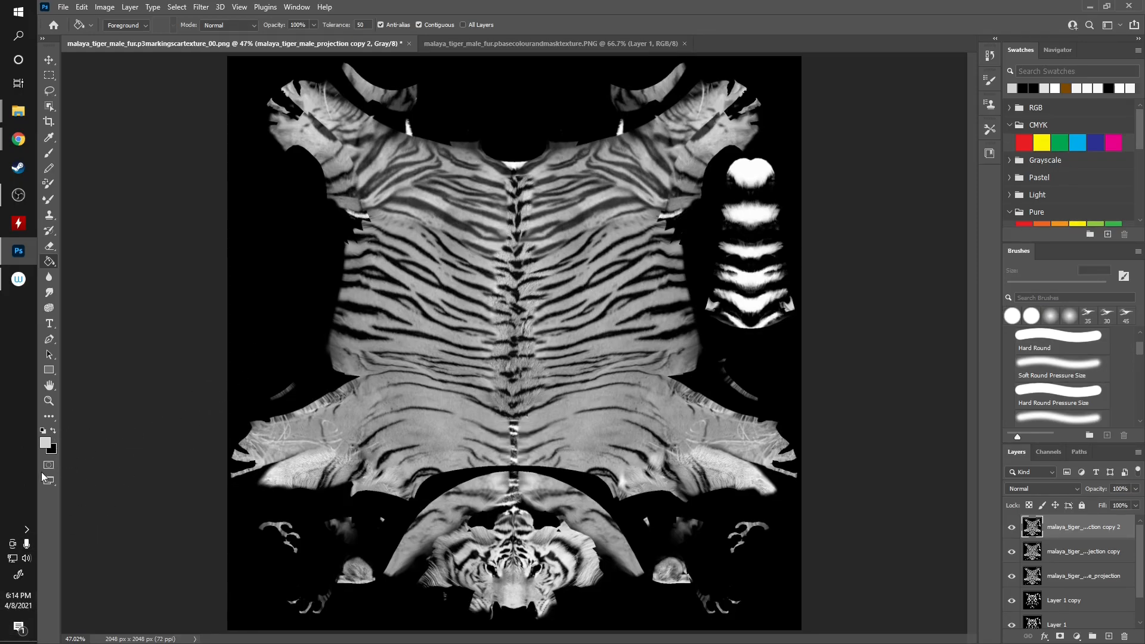
{"action": "left_click", "coordinate": [43, 431]}
{"action": "left_click", "coordinate": [53, 431]}
{"action": "left_click", "coordinate": [245, 358]}
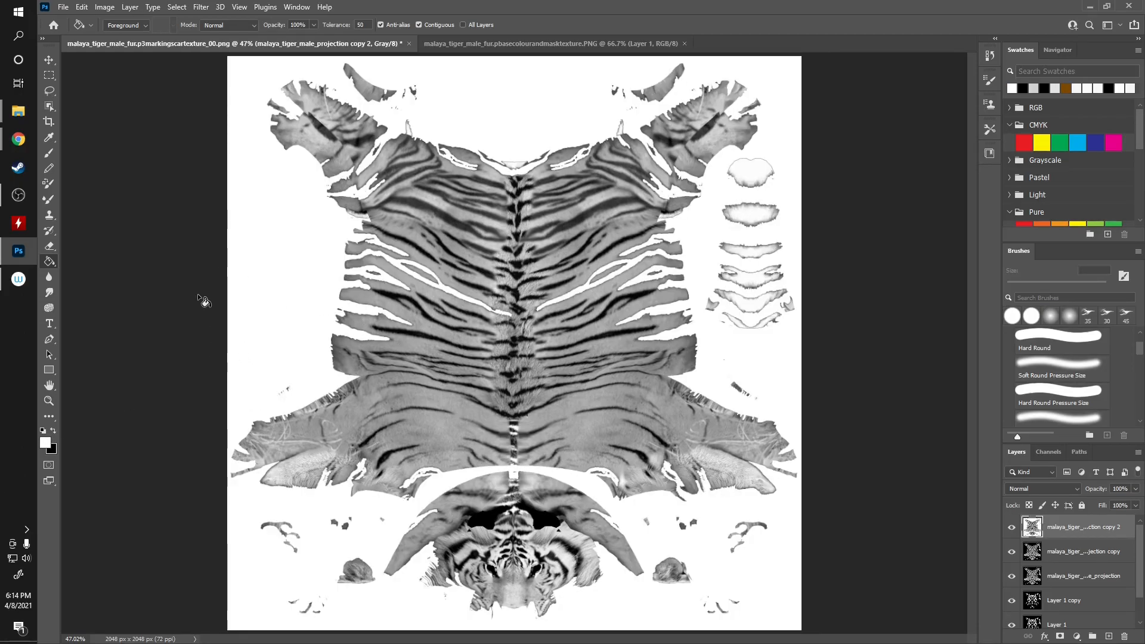
{"action": "left_click", "coordinate": [229, 263]}
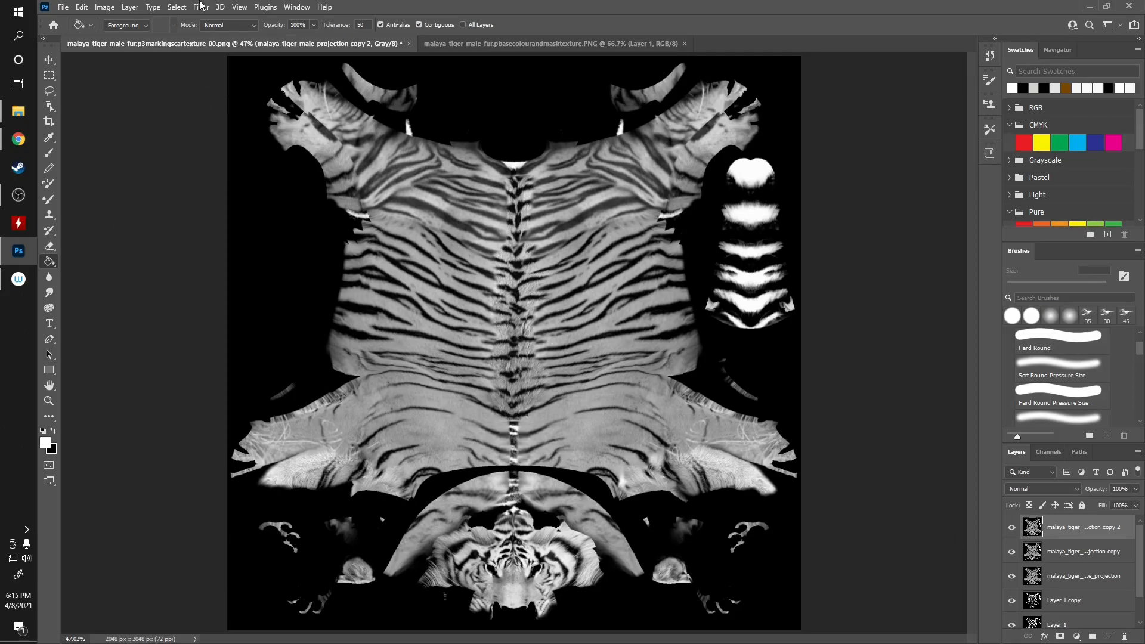
- Set the topmost projection copy's brightness to 54 and contrast to 47
{"action": "left_click", "coordinate": [105, 8]}
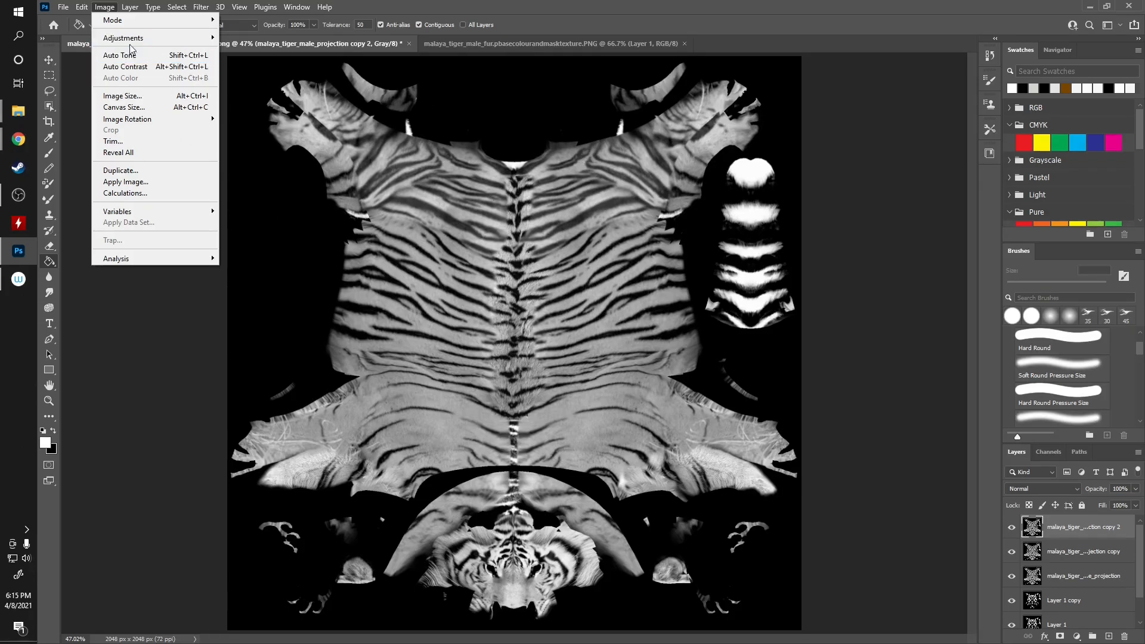
{"action": "mouse_move", "coordinate": [133, 39]}
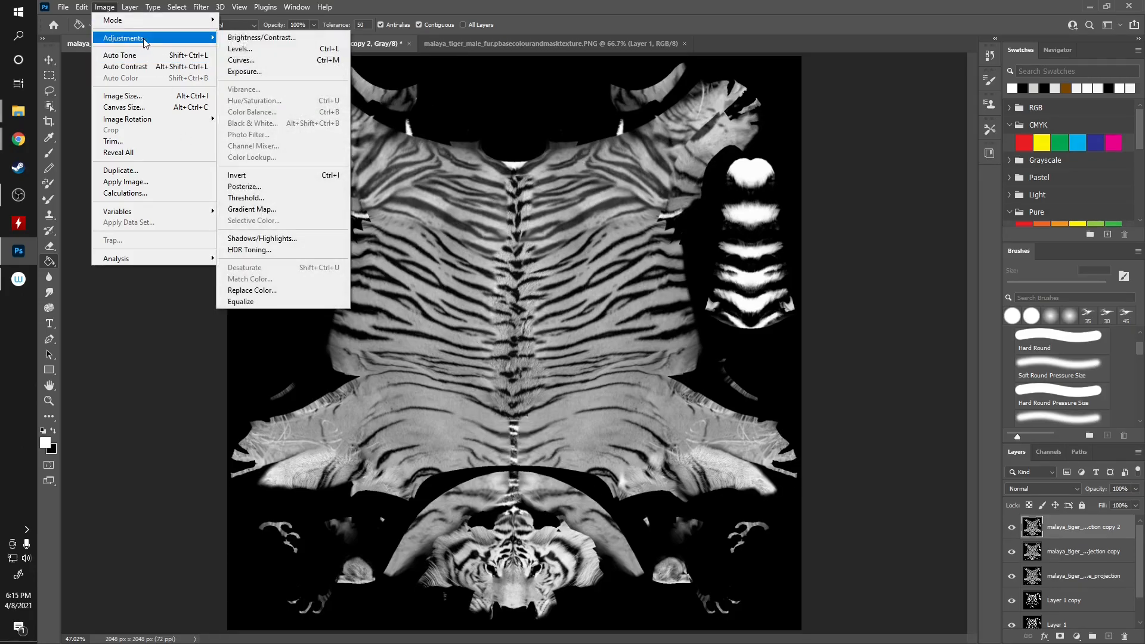
{"action": "left_click", "coordinate": [247, 38]}
{"action": "left_click_drag", "start_coordinate": [788, 263], "coordinate": [819, 262]}
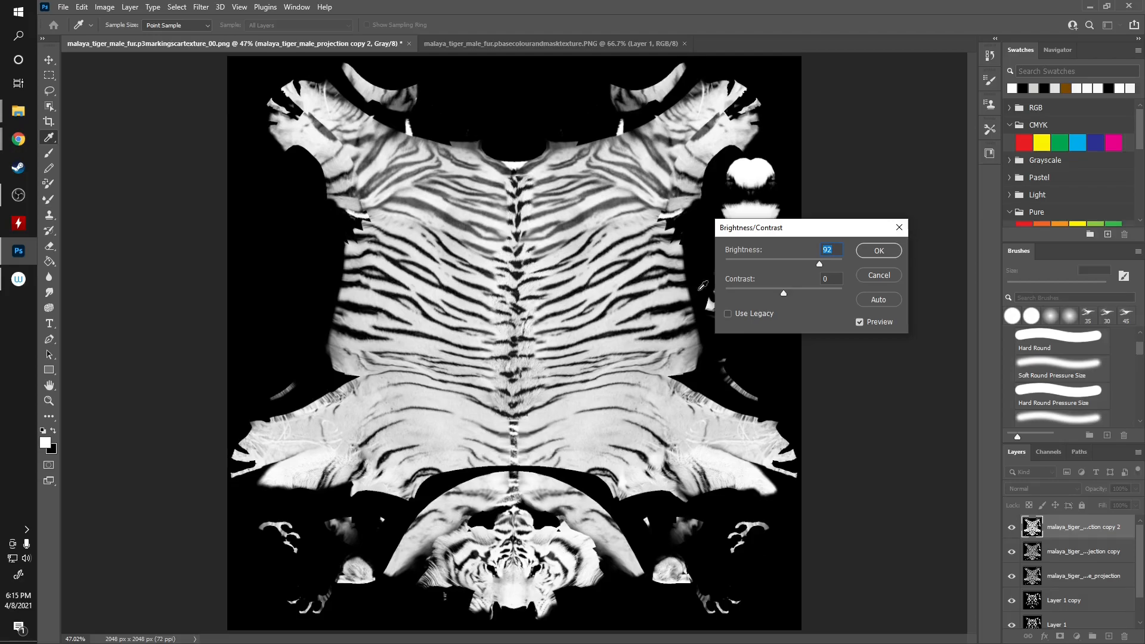
{"action": "left_click_drag", "start_coordinate": [818, 263], "coordinate": [807, 263]}
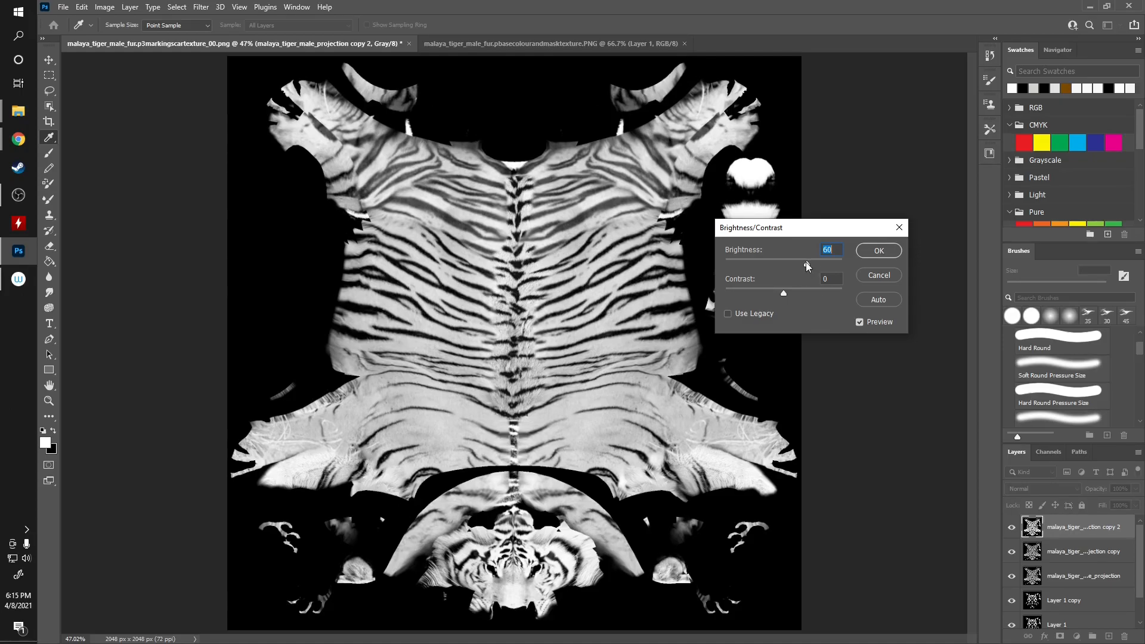
{"action": "left_click_drag", "start_coordinate": [807, 264], "coordinate": [862, 270]}
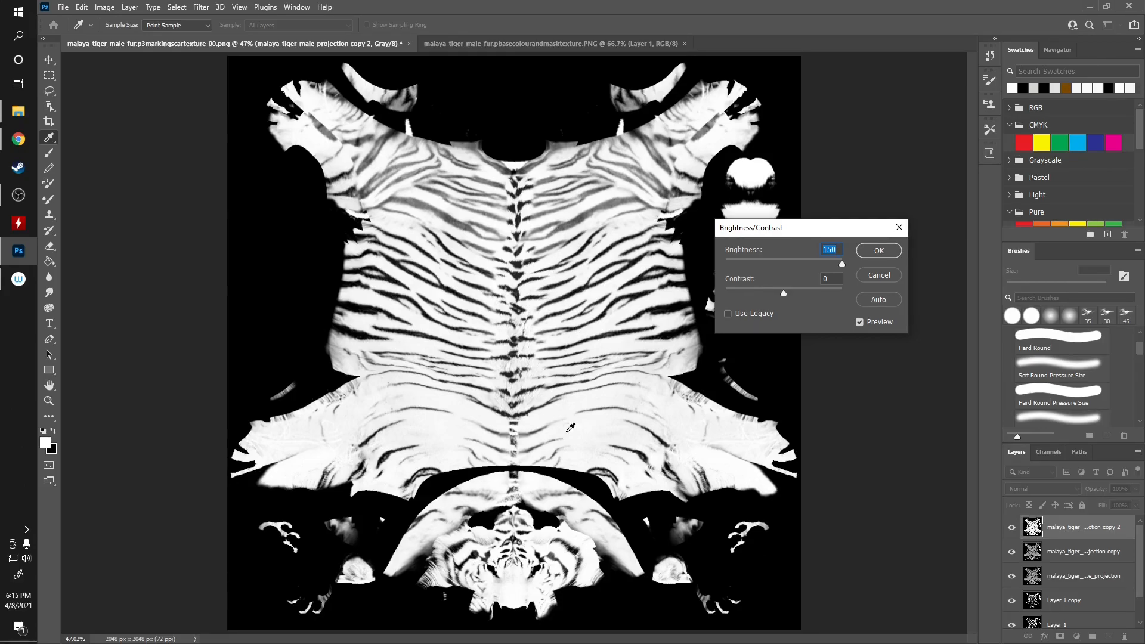
{"action": "left_click_drag", "start_coordinate": [843, 264], "coordinate": [805, 266]}
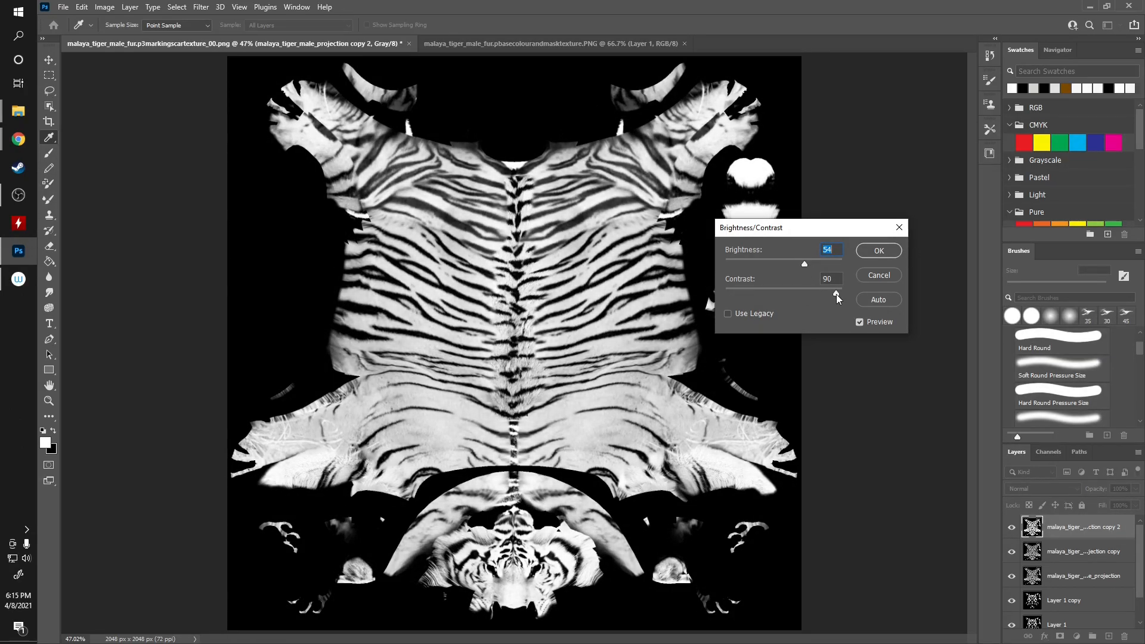
{"action": "mouse_move", "coordinate": [813, 297]}
{"action": "left_mouse_down"}
{"action": "mouse_move", "coordinate": [870, 297]}
{"action": "mouse_move", "coordinate": [733, 299]}
{"action": "mouse_move", "coordinate": [812, 297]}
{"action": "left_mouse_up"}
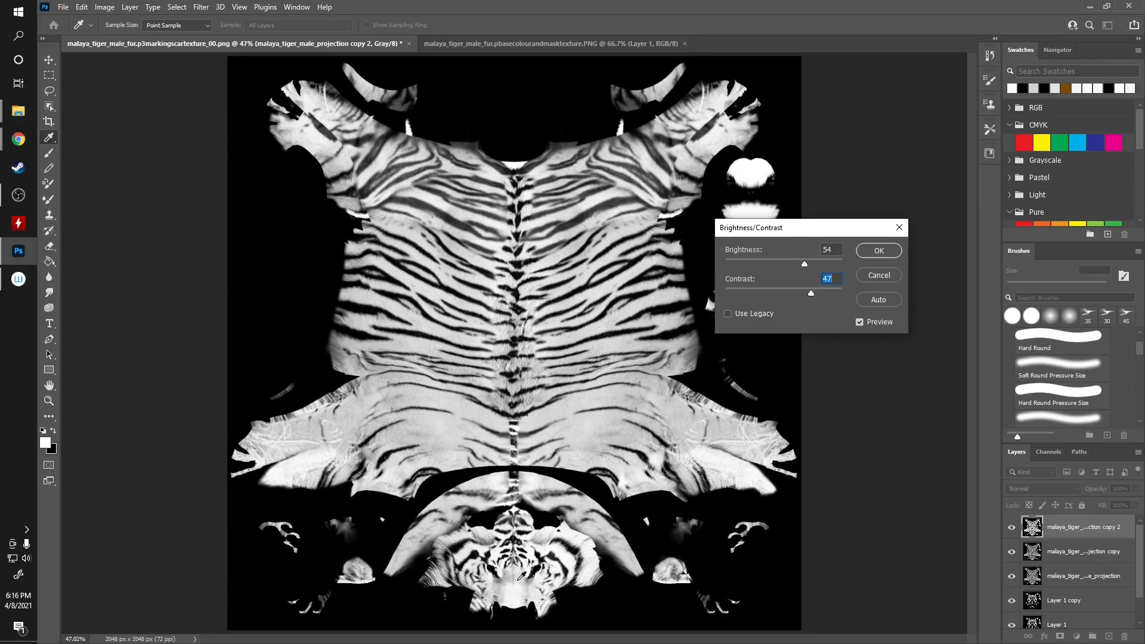
{"action": "left_click", "coordinate": [877, 251]}
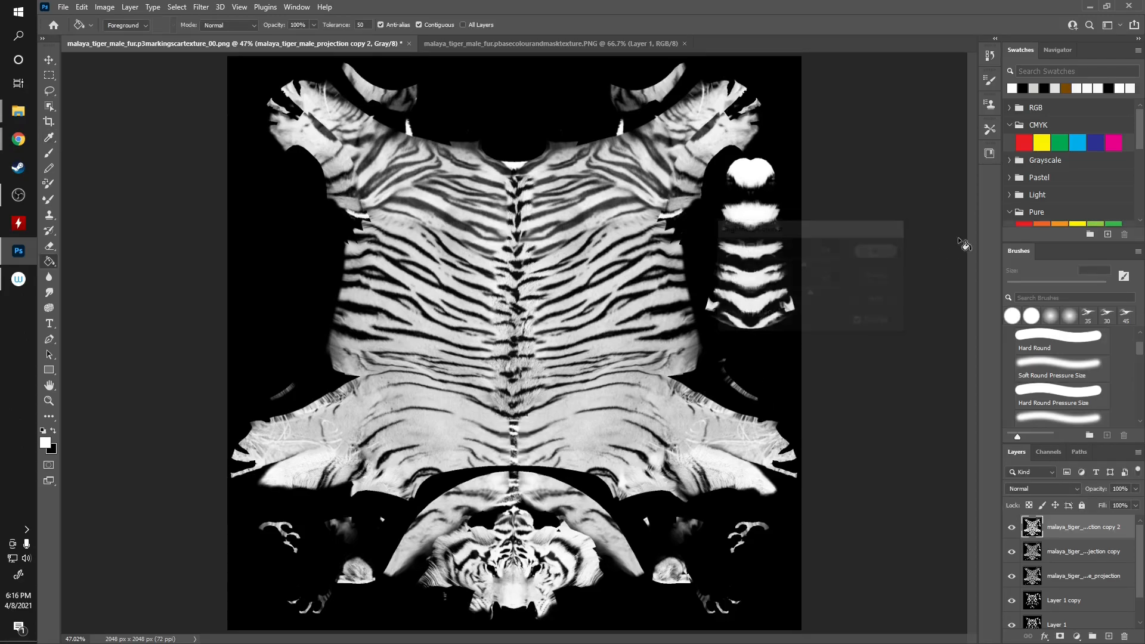
- Invert the brightened topmost projection copy
{"action": "left_click", "coordinate": [106, 8]}
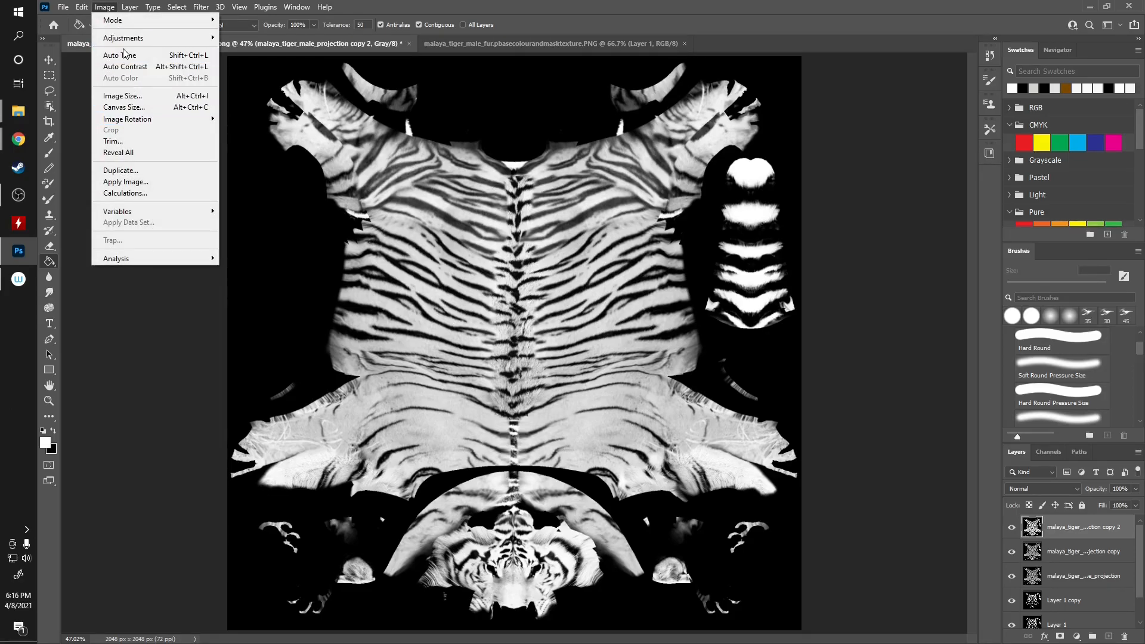
{"action": "mouse_move", "coordinate": [137, 38]}
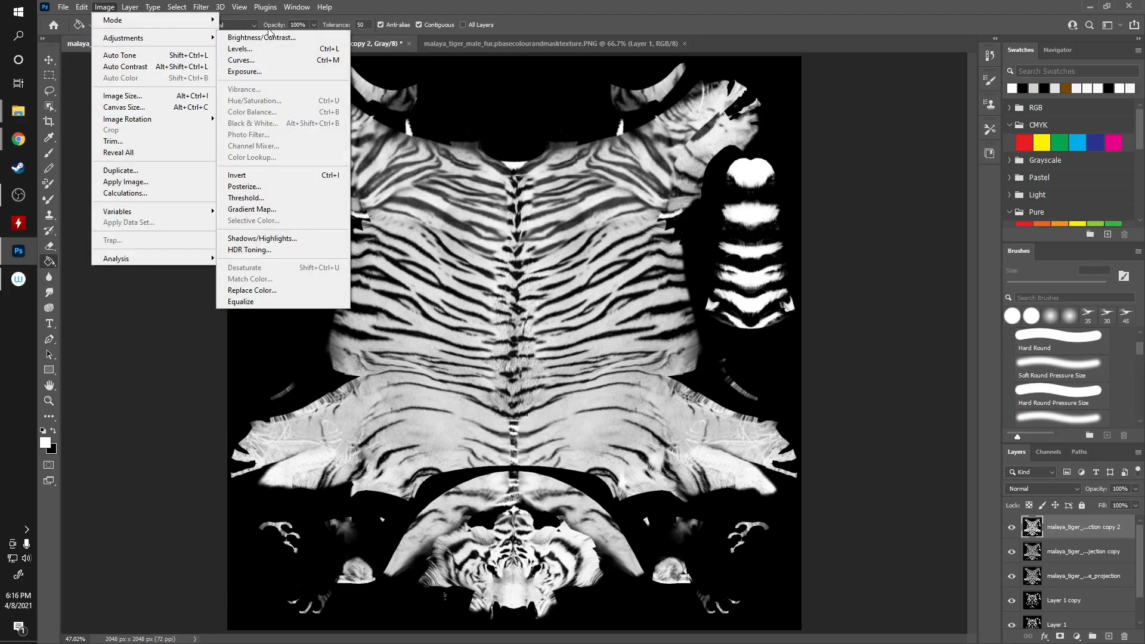
{"action": "left_click", "coordinate": [257, 176]}
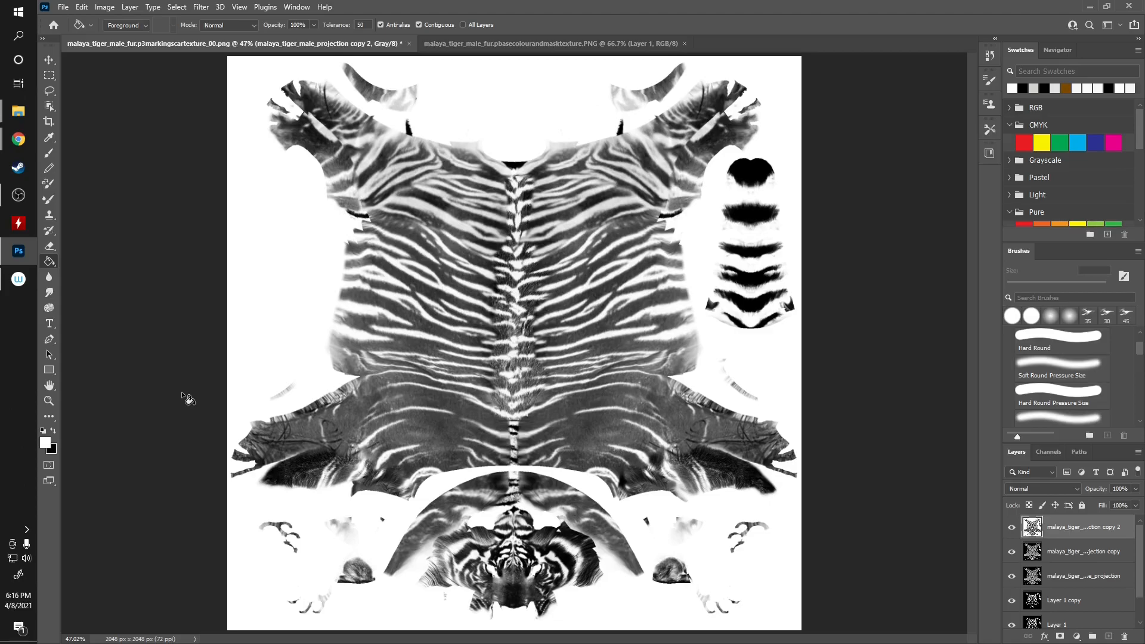
- Duplicate the inverted projection copy and try filling the duplicate's white surroundings with black
{"action": "left_click", "coordinate": [53, 432]}
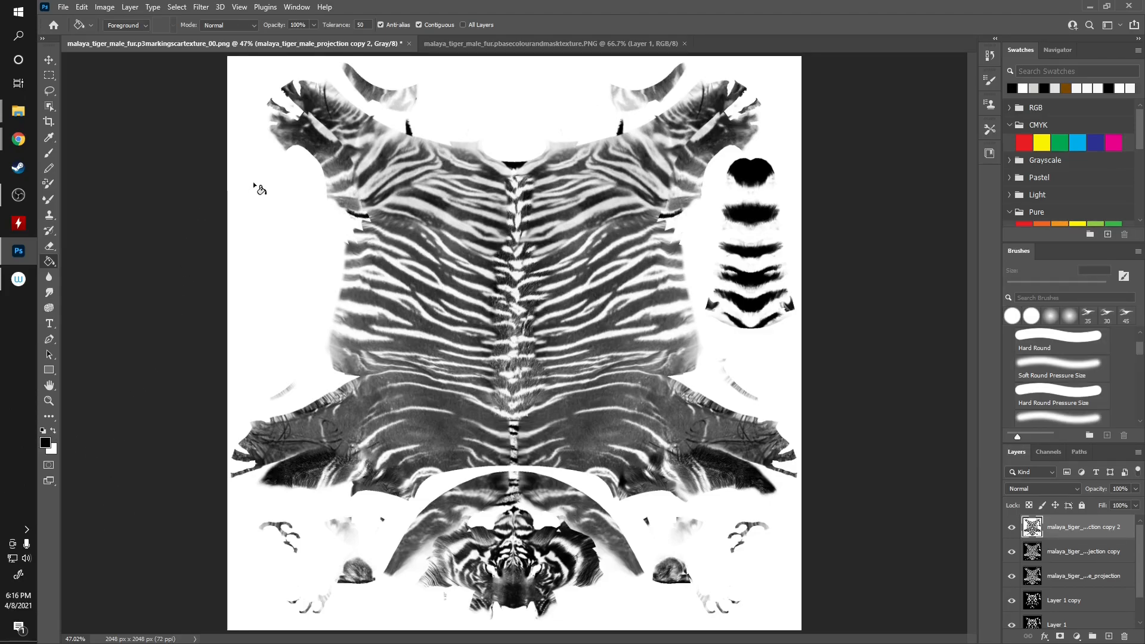
{"action": "key", "text": "ctrl+j"}
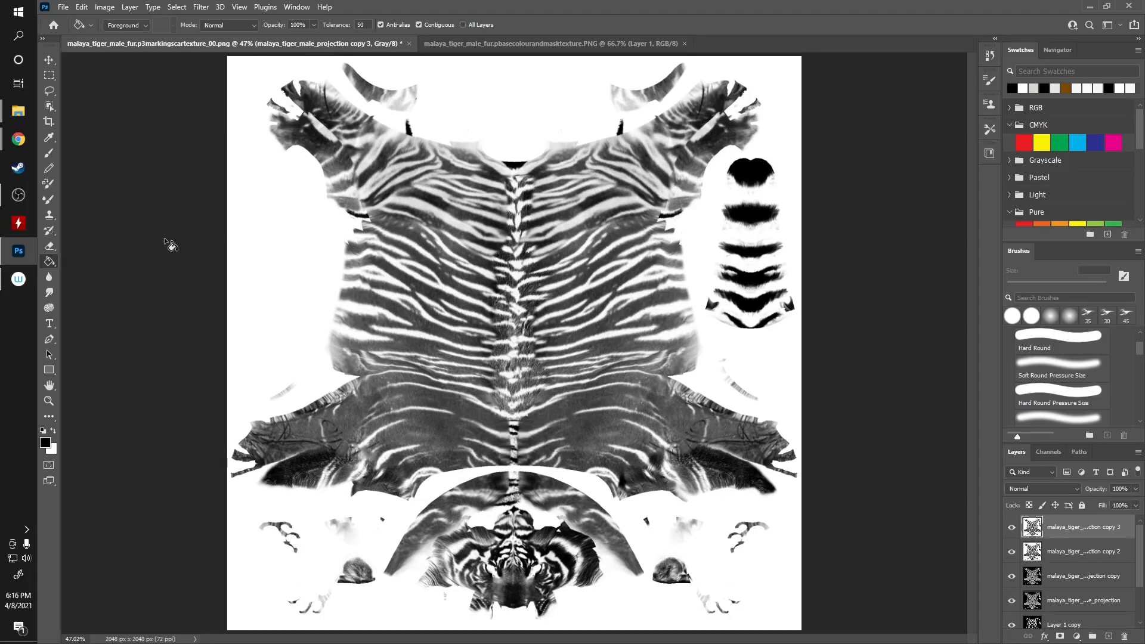
{"action": "left_click", "coordinate": [258, 252]}
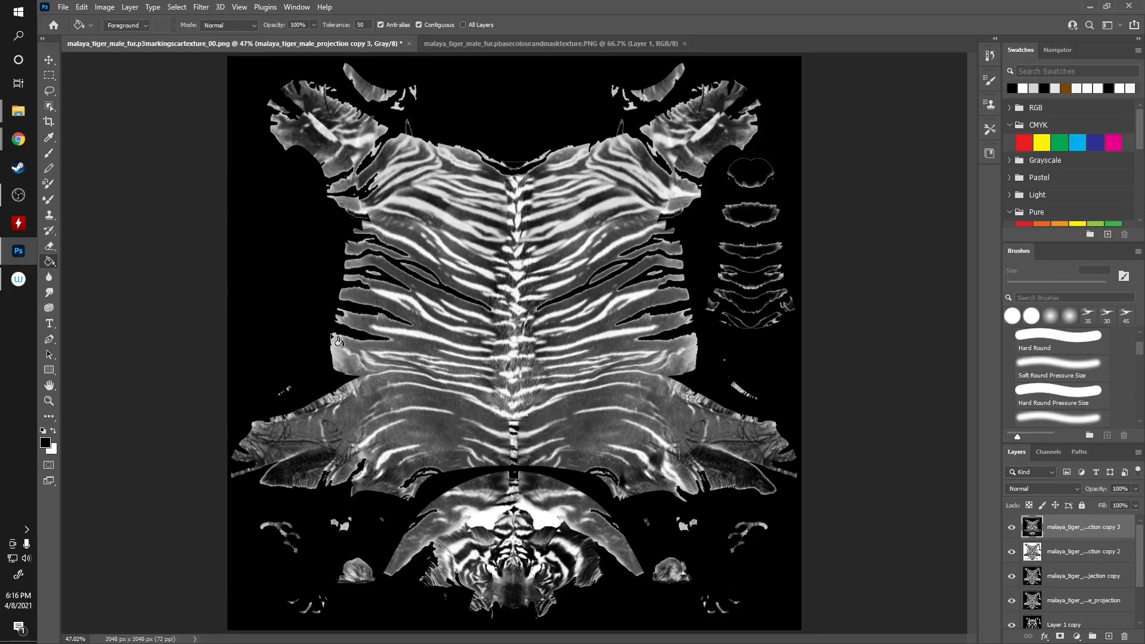
{"action": "left_click", "coordinate": [218, 280]}
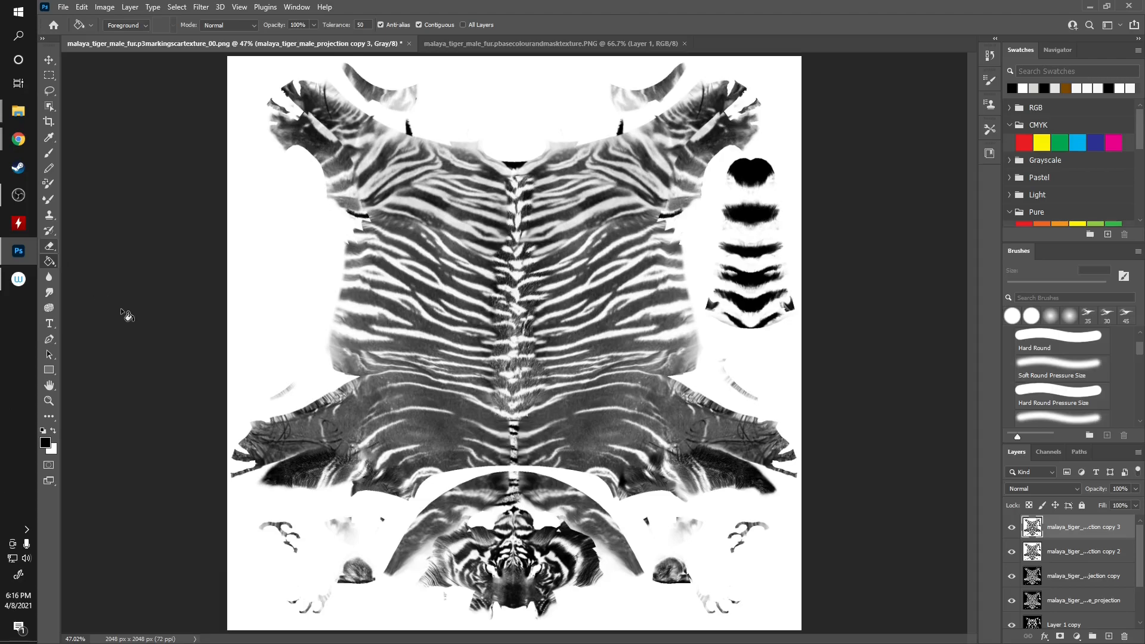
- Hide the projection copy 2 layer and enlarge the Eraser brush to 175 px
{"action": "left_click", "coordinate": [1013, 554]}
{"action": "left_click", "coordinate": [52, 248]}
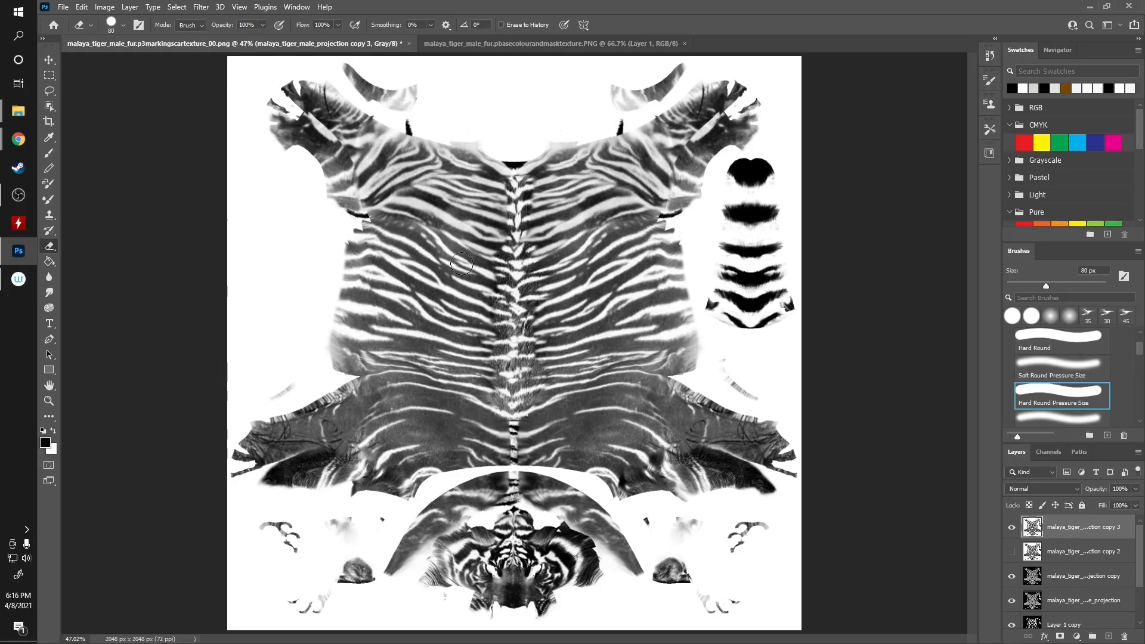
{"action": "key", "text": "bracketright"}
{"action": "key", "text": "bracketright"}
{"action": "key", "text": "bracketright"}
{"action": "key", "text": "bracketright"}
{"action": "key", "text": "bracketright"}
- Erase the white background left of the torso and around the outer edge of the upper-left leg, reducing the eraser to 100 px
{"action": "left_click_drag", "start_coordinate": [232, 192], "coordinate": [270, 235]}
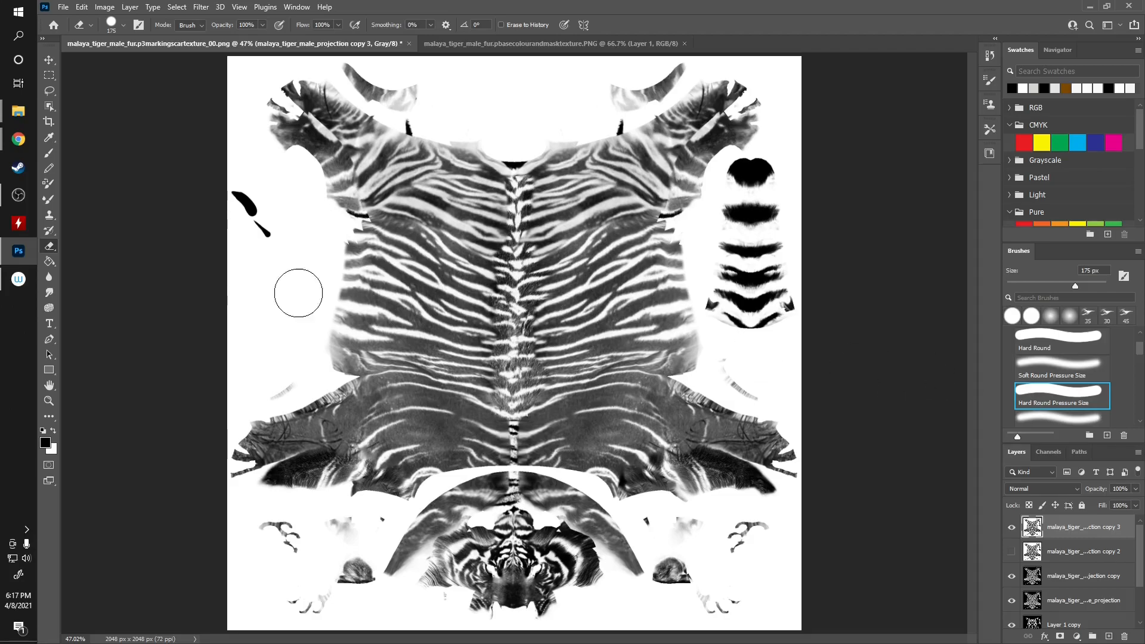
{"action": "mouse_move", "coordinate": [235, 205]}
{"action": "left_mouse_down"}
{"action": "mouse_move", "coordinate": [272, 251]}
{"action": "mouse_move", "coordinate": [197, 190]}
{"action": "mouse_move", "coordinate": [256, 334]}
{"action": "mouse_move", "coordinate": [213, 371]}
{"action": "mouse_move", "coordinate": [230, 340]}
{"action": "mouse_move", "coordinate": [256, 358]}
{"action": "mouse_move", "coordinate": [280, 339]}
{"action": "mouse_move", "coordinate": [292, 302]}
{"action": "mouse_move", "coordinate": [275, 289]}
{"action": "mouse_move", "coordinate": [299, 318]}
{"action": "mouse_move", "coordinate": [225, 404]}
{"action": "mouse_move", "coordinate": [299, 249]}
{"action": "mouse_move", "coordinate": [287, 191]}
{"action": "mouse_move", "coordinate": [301, 197]}
{"action": "mouse_move", "coordinate": [251, 176]}
{"action": "mouse_move", "coordinate": [266, 164]}
{"action": "mouse_move", "coordinate": [232, 149]}
{"action": "mouse_move", "coordinate": [250, 140]}
{"action": "mouse_move", "coordinate": [204, 422]}
{"action": "mouse_move", "coordinate": [225, 427]}
{"action": "mouse_move", "coordinate": [272, 391]}
{"action": "mouse_move", "coordinate": [323, 377]}
{"action": "mouse_move", "coordinate": [307, 366]}
{"action": "mouse_move", "coordinate": [320, 357]}
{"action": "mouse_move", "coordinate": [315, 314]}
{"action": "mouse_move", "coordinate": [330, 291]}
{"action": "mouse_move", "coordinate": [332, 225]}
{"action": "mouse_move", "coordinate": [320, 225]}
{"action": "mouse_move", "coordinate": [332, 204]}
{"action": "mouse_move", "coordinate": [302, 150]}
{"action": "mouse_move", "coordinate": [276, 144]}
{"action": "mouse_move", "coordinate": [256, 86]}
{"action": "mouse_move", "coordinate": [223, 62]}
{"action": "mouse_move", "coordinate": [299, 65]}
{"action": "mouse_move", "coordinate": [243, 69]}
{"action": "mouse_move", "coordinate": [264, 91]}
{"action": "mouse_move", "coordinate": [352, 60]}
{"action": "mouse_move", "coordinate": [426, 90]}
{"action": "mouse_move", "coordinate": [440, 65]}
{"action": "left_mouse_up"}
{"action": "key", "text": "bracketright"}
{"action": "key", "text": "bracketright"}
{"action": "key", "text": "bracketright"}
{"action": "key", "text": "bracketleft"}
{"action": "key", "text": "bracketleft"}
{"action": "key", "text": "bracketleft"}
{"action": "key", "text": "bracketleft"}
{"action": "key", "text": "bracketleft"}
{"action": "key", "text": "bracketleft"}
{"action": "key", "text": "ctrl+z"}
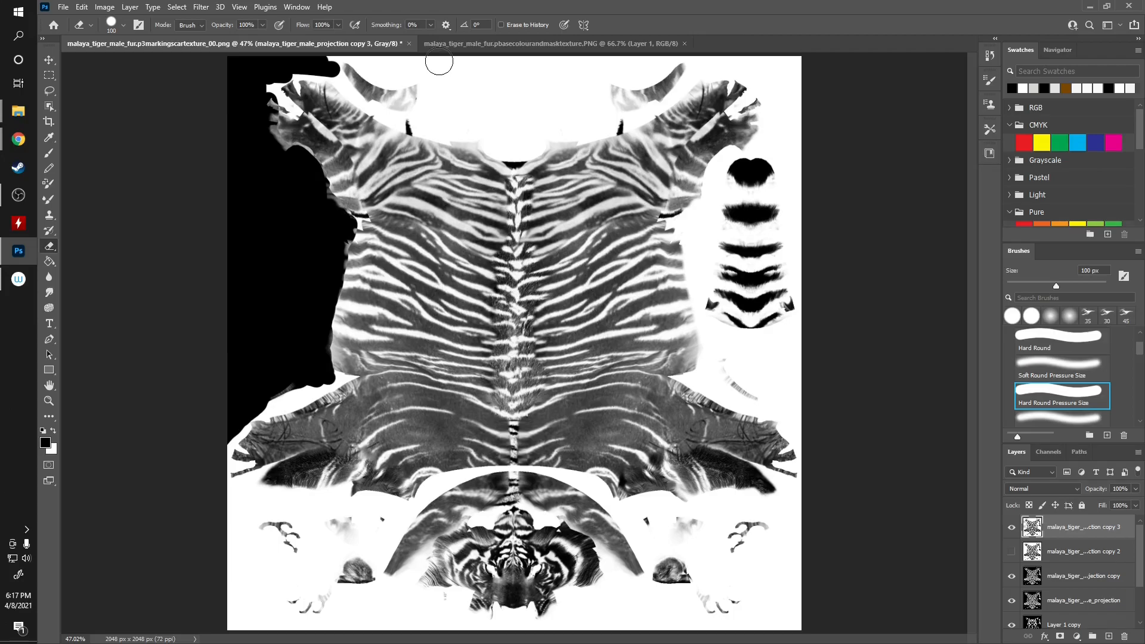
- Erase the white gap along the upper edge of the left hind leg with a 60 px eraser
{"action": "key", "text": "ctrl+plus"}
{"action": "key", "text": "ctrl+plus"}
{"action": "key", "text": "ctrl+plus"}
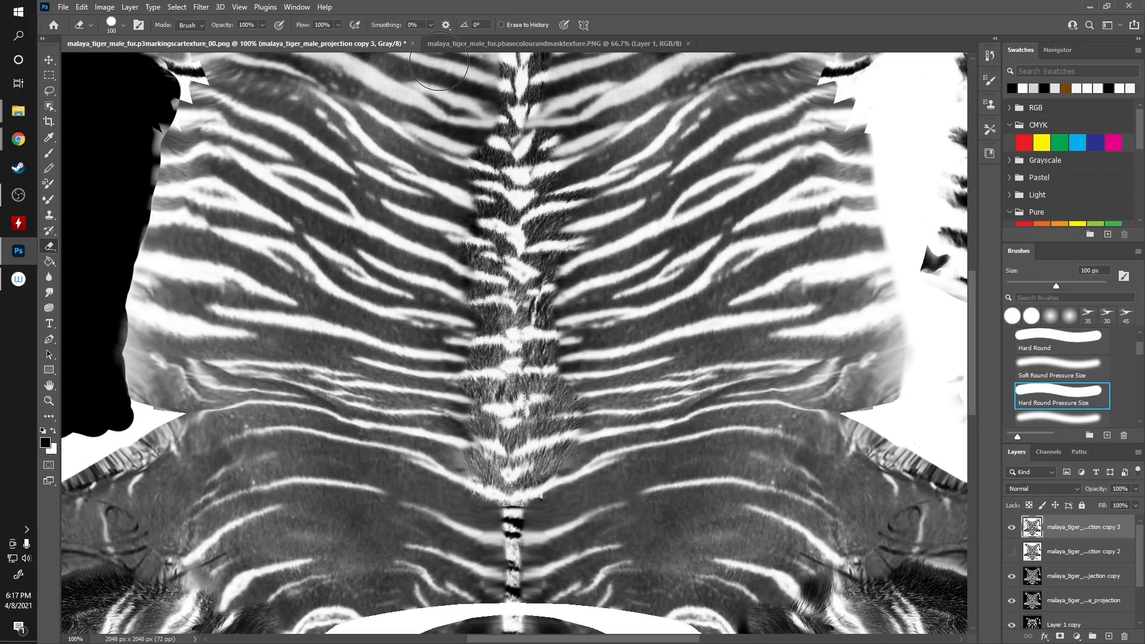
{"action": "left_click_drag", "start_coordinate": [291, 410], "coordinate": [766, 170]}
{"action": "mouse_move", "coordinate": [439, 252]}
{"action": "left_mouse_down"}
{"action": "mouse_move", "coordinate": [507, 249]}
{"action": "mouse_move", "coordinate": [587, 209]}
{"action": "mouse_move", "coordinate": [526, 210]}
{"action": "mouse_move", "coordinate": [507, 222]}
{"action": "mouse_move", "coordinate": [563, 189]}
{"action": "mouse_move", "coordinate": [450, 235]}
{"action": "mouse_move", "coordinate": [438, 225]}
{"action": "mouse_move", "coordinate": [462, 258]}
{"action": "mouse_move", "coordinate": [428, 261]}
{"action": "mouse_move", "coordinate": [588, 205]}
{"action": "left_mouse_up"}
{"action": "key", "text": "ctrl+z"}
{"action": "key", "text": "bracketleft"}
{"action": "key", "text": "bracketleft"}
{"action": "key", "text": "bracketleft"}
{"action": "key", "text": "bracketleft"}
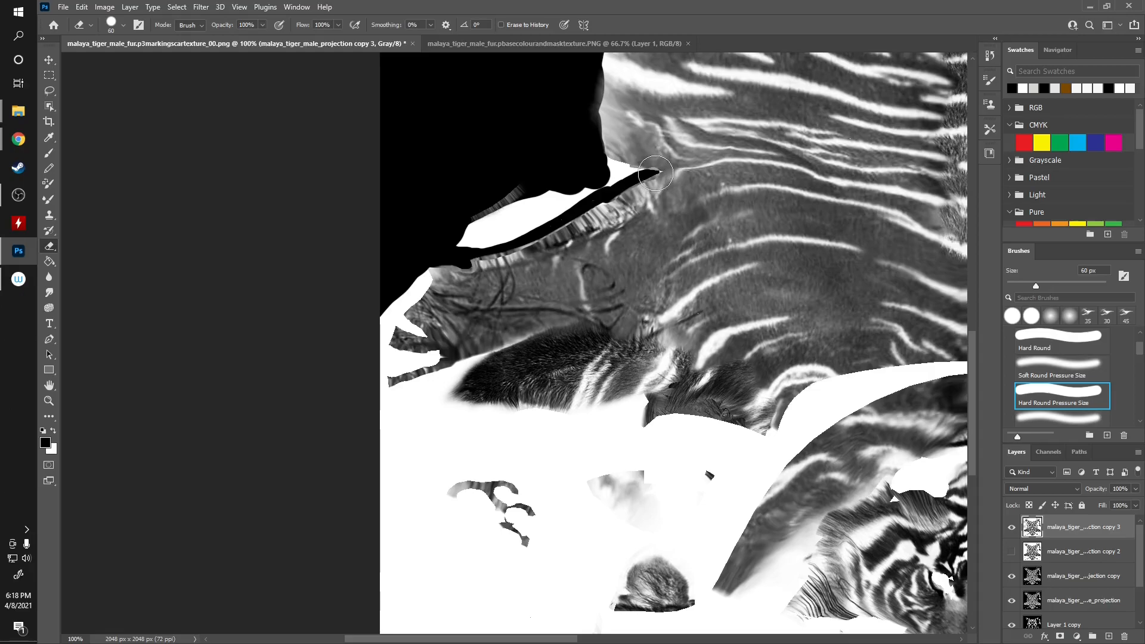
{"action": "mouse_move", "coordinate": [630, 168]}
{"action": "left_mouse_down"}
{"action": "mouse_move", "coordinate": [507, 225]}
{"action": "mouse_move", "coordinate": [545, 213]}
{"action": "left_mouse_up"}
{"action": "left_click_drag", "start_coordinate": [463, 229], "coordinate": [528, 205]}
- Erase the white around the tip of the left hind leg and hide the original projection and first projection copy layers
{"action": "mouse_move", "coordinate": [450, 247]}
{"action": "left_mouse_down"}
{"action": "mouse_move", "coordinate": [391, 340]}
{"action": "mouse_move", "coordinate": [395, 392]}
{"action": "mouse_move", "coordinate": [392, 361]}
{"action": "left_mouse_up"}
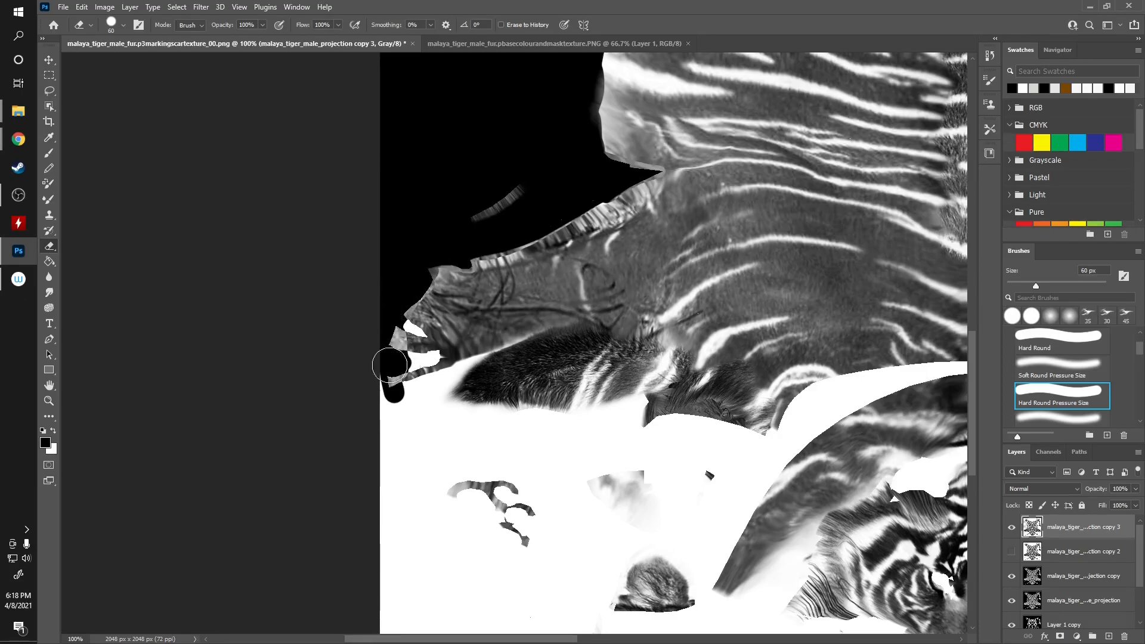
{"action": "mouse_move", "coordinate": [396, 367]}
{"action": "left_mouse_down"}
{"action": "mouse_move", "coordinate": [439, 367]}
{"action": "mouse_move", "coordinate": [411, 411]}
{"action": "mouse_move", "coordinate": [386, 401]}
{"action": "mouse_move", "coordinate": [406, 444]}
{"action": "left_mouse_up"}
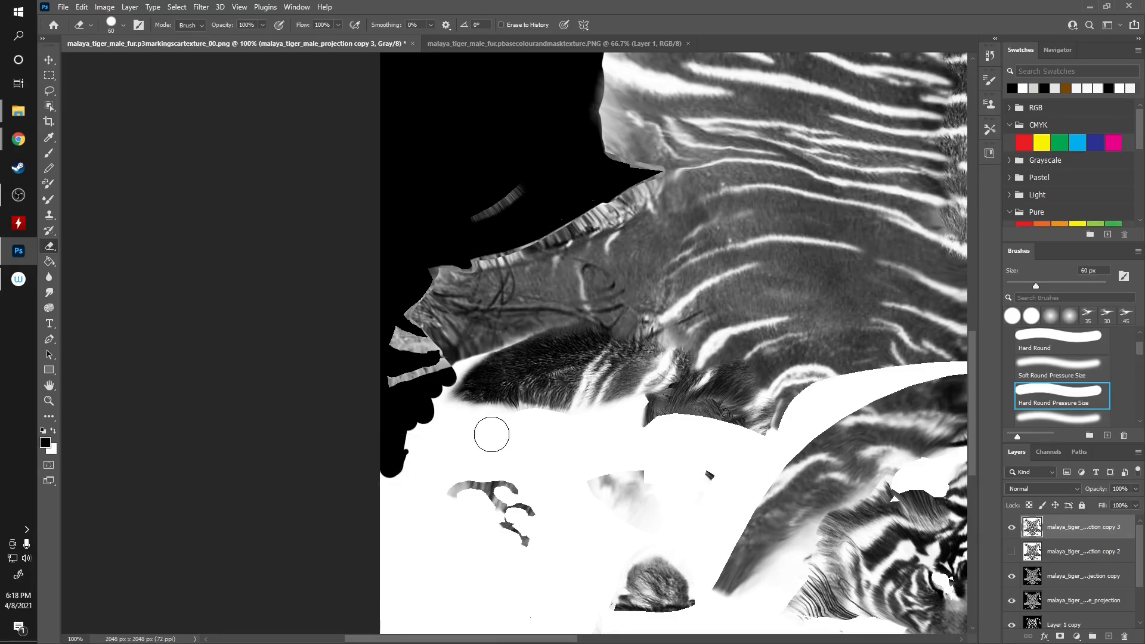
{"action": "left_click", "coordinate": [1010, 602]}
{"action": "scroll", "coordinate": [1044, 568], "scroll_direction": "down", "scroll_amount": 1}
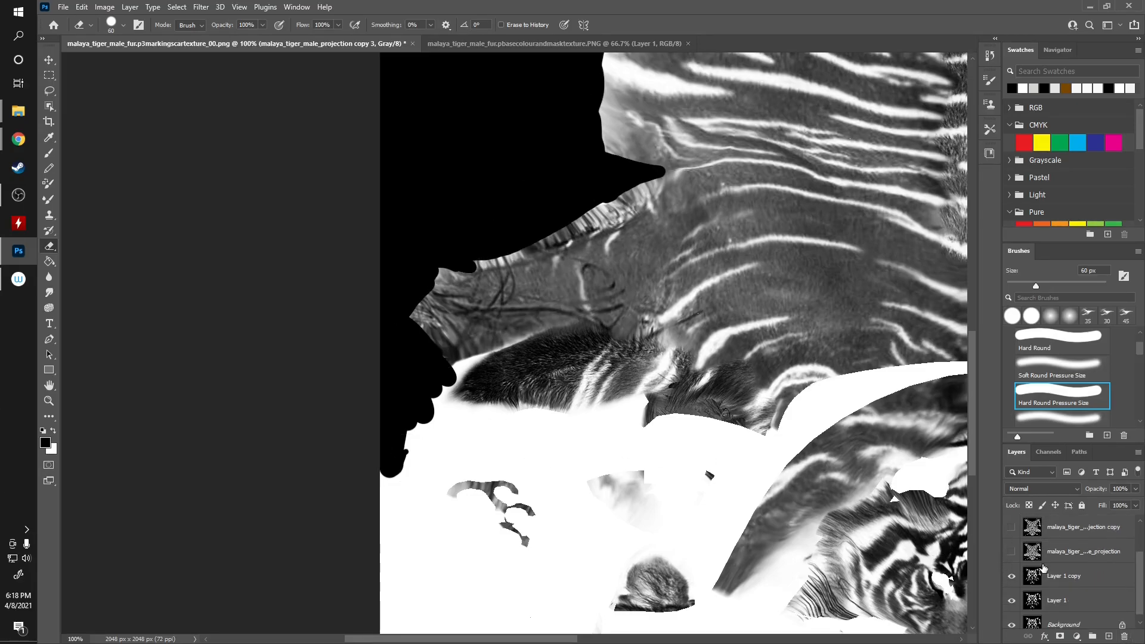
- Erase the white along the lower edge of the left hind leg, using a 40 px eraser for the fine edges
{"action": "mouse_move", "coordinate": [430, 397]}
{"action": "left_mouse_down"}
{"action": "mouse_move", "coordinate": [571, 421]}
{"action": "mouse_move", "coordinate": [522, 410]}
{"action": "left_mouse_up"}
{"action": "mouse_move", "coordinate": [423, 396]}
{"action": "left_mouse_down"}
{"action": "mouse_move", "coordinate": [468, 459]}
{"action": "mouse_move", "coordinate": [471, 502]}
{"action": "mouse_move", "coordinate": [405, 534]}
{"action": "mouse_move", "coordinate": [380, 528]}
{"action": "left_mouse_up"}
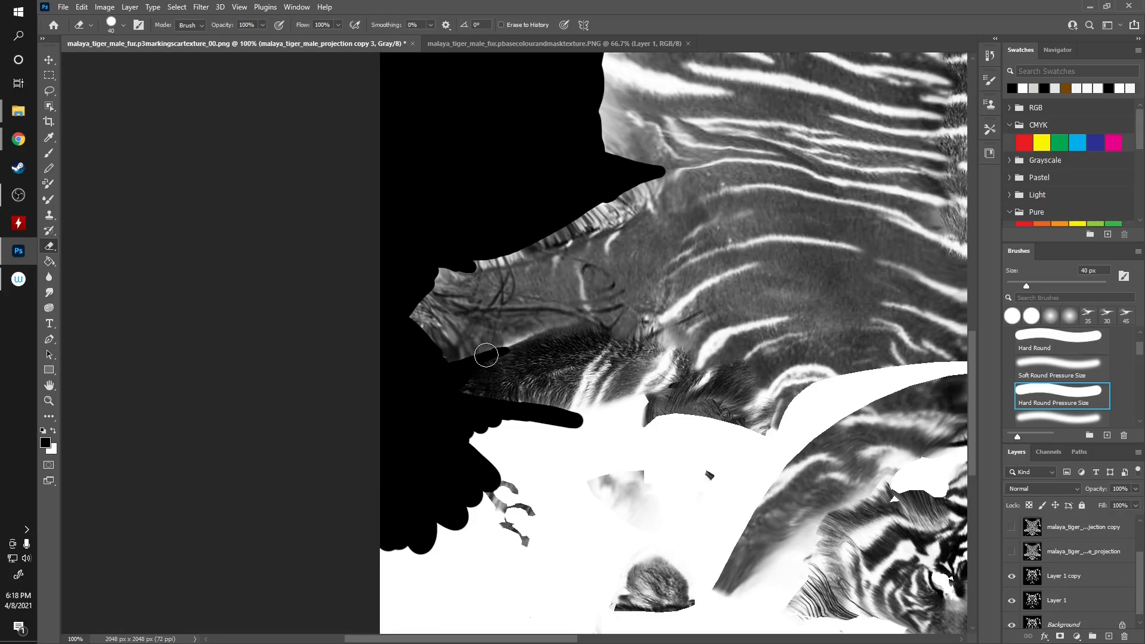
{"action": "left_click_drag", "start_coordinate": [494, 424], "coordinate": [568, 442]}
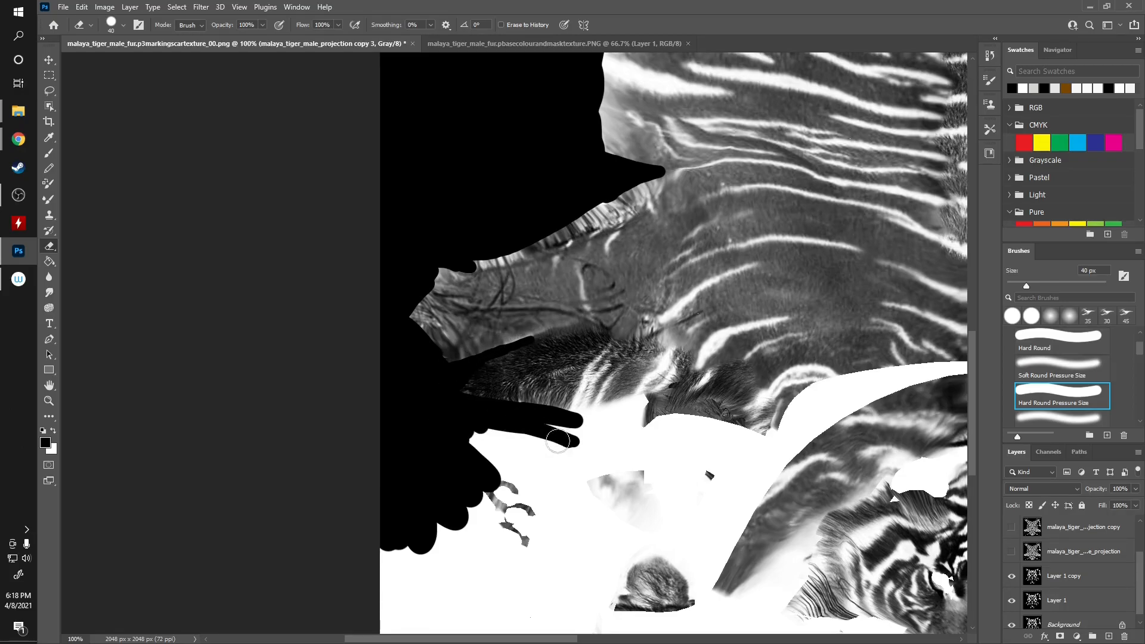
- Erase the white lower-left corner area and its small paw fragments with a larger eraser
{"action": "key", "text": "bracketright"}
{"action": "key", "text": "bracketright"}
{"action": "key", "text": "bracketright"}
{"action": "key", "text": "bracketright"}
{"action": "key", "text": "bracketright"}
{"action": "mouse_move", "coordinate": [455, 519]}
{"action": "left_mouse_down"}
{"action": "mouse_move", "coordinate": [493, 529]}
{"action": "mouse_move", "coordinate": [529, 575]}
{"action": "mouse_move", "coordinate": [392, 552]}
{"action": "mouse_move", "coordinate": [428, 564]}
{"action": "mouse_move", "coordinate": [436, 301]}
{"action": "left_mouse_up"}
{"action": "key", "text": "space"}
{"action": "mouse_move", "coordinate": [440, 402]}
{"action": "left_mouse_down"}
{"action": "mouse_move", "coordinate": [500, 508]}
{"action": "mouse_move", "coordinate": [430, 455]}
{"action": "mouse_move", "coordinate": [519, 414]}
{"action": "mouse_move", "coordinate": [704, 486]}
{"action": "mouse_move", "coordinate": [666, 418]}
{"action": "mouse_move", "coordinate": [501, 235]}
{"action": "mouse_move", "coordinate": [593, 260]}
{"action": "left_mouse_up"}
- Erase the white between the left hind leg and the curved fur piece around the head with a 60 px eraser
{"action": "key", "text": "bracketleft"}
{"action": "key", "text": "bracketleft"}
{"action": "key", "text": "bracketleft"}
{"action": "key", "text": "bracketleft"}
{"action": "key", "text": "bracketleft"}
{"action": "mouse_move", "coordinate": [523, 211]}
{"action": "left_mouse_down"}
{"action": "mouse_move", "coordinate": [581, 195]}
{"action": "mouse_move", "coordinate": [618, 216]}
{"action": "mouse_move", "coordinate": [592, 229]}
{"action": "left_mouse_up"}
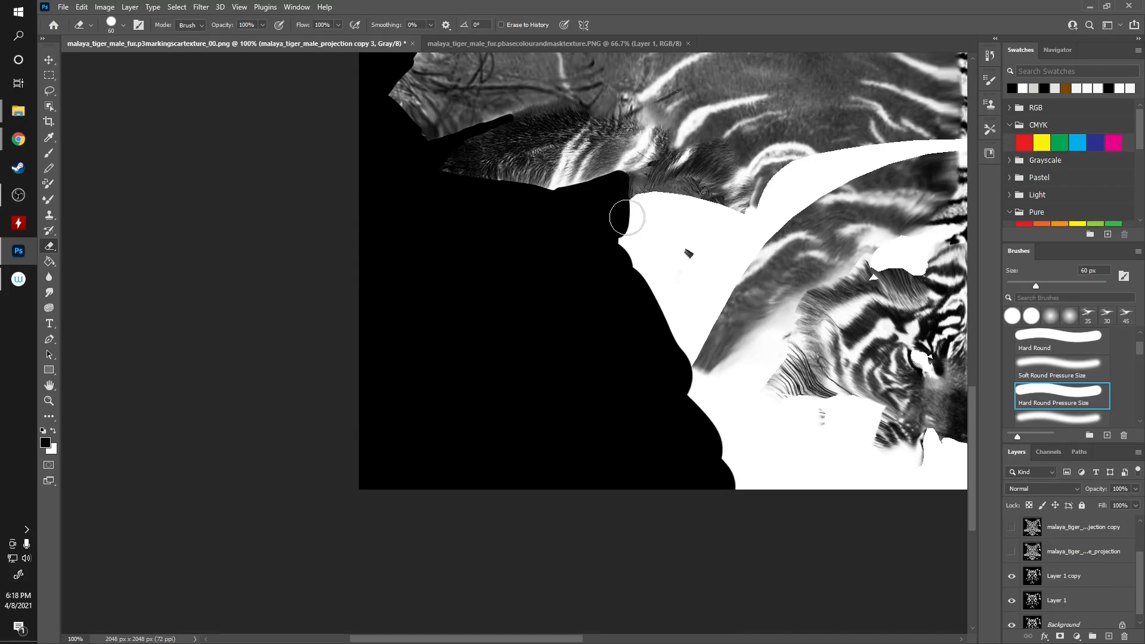
{"action": "mouse_move", "coordinate": [679, 201]}
{"action": "left_mouse_down"}
{"action": "mouse_move", "coordinate": [755, 222]}
{"action": "mouse_move", "coordinate": [707, 285]}
{"action": "mouse_move", "coordinate": [729, 256]}
{"action": "mouse_move", "coordinate": [707, 320]}
{"action": "mouse_move", "coordinate": [714, 304]}
{"action": "left_mouse_up"}
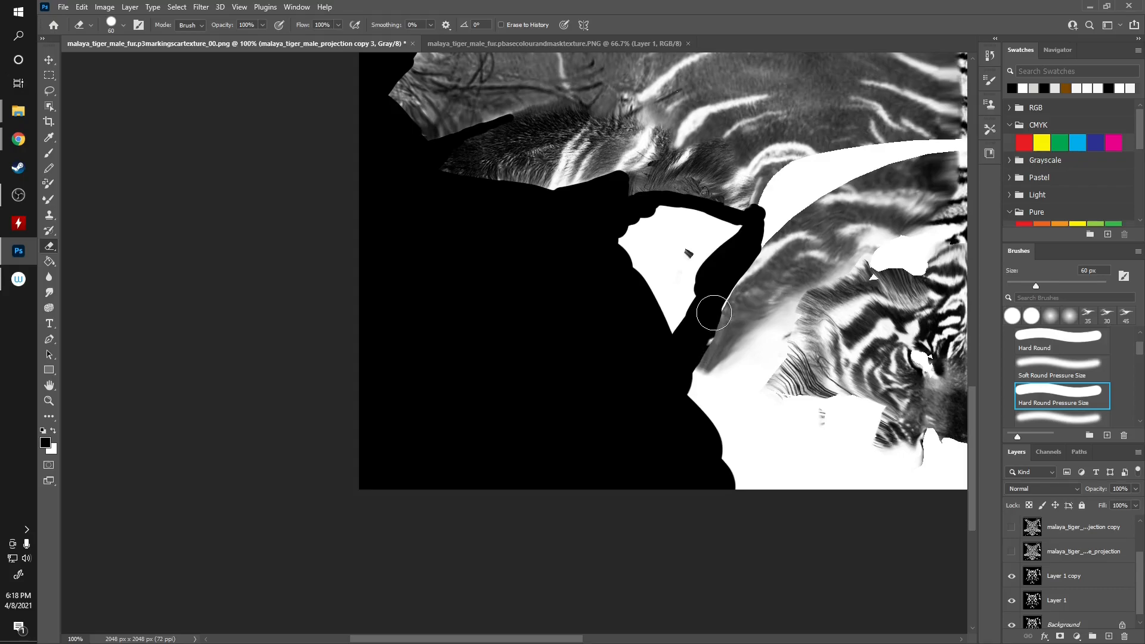
- Erase the white arched gap between the hindquarters and the curved fur piece from the left side past the spine
{"action": "mouse_move", "coordinate": [729, 258]}
{"action": "left_mouse_down"}
{"action": "mouse_move", "coordinate": [680, 298]}
{"action": "mouse_move", "coordinate": [685, 306]}
{"action": "mouse_move", "coordinate": [629, 243]}
{"action": "mouse_move", "coordinate": [723, 253]}
{"action": "mouse_move", "coordinate": [728, 225]}
{"action": "mouse_move", "coordinate": [620, 228]}
{"action": "mouse_move", "coordinate": [344, 334]}
{"action": "left_mouse_up"}
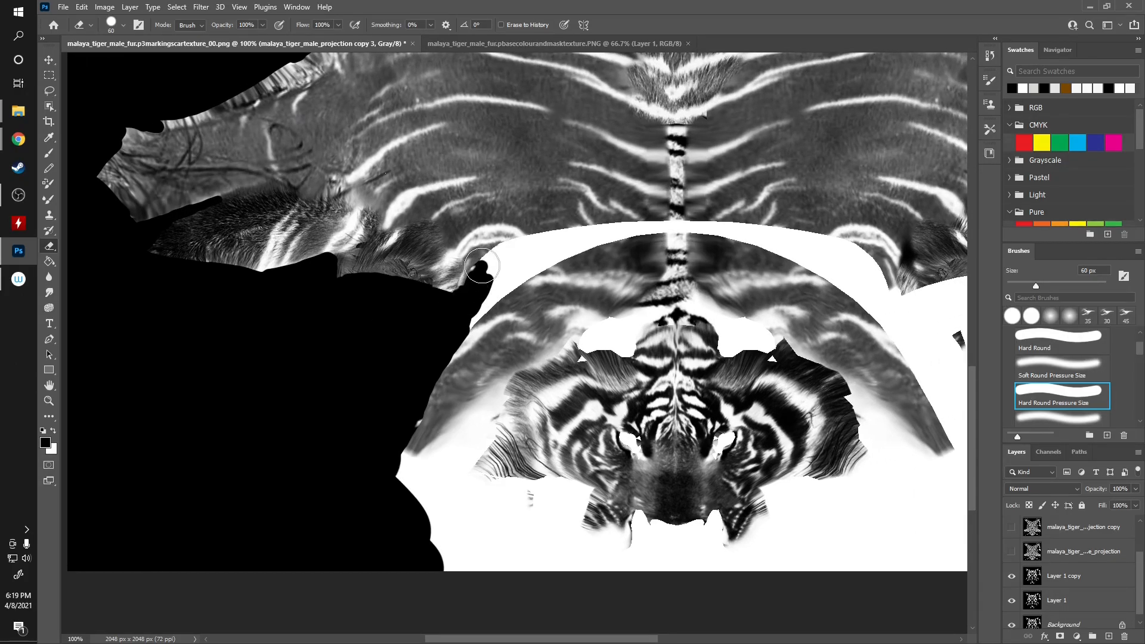
{"action": "left_click_drag", "start_coordinate": [496, 256], "coordinate": [526, 244]}
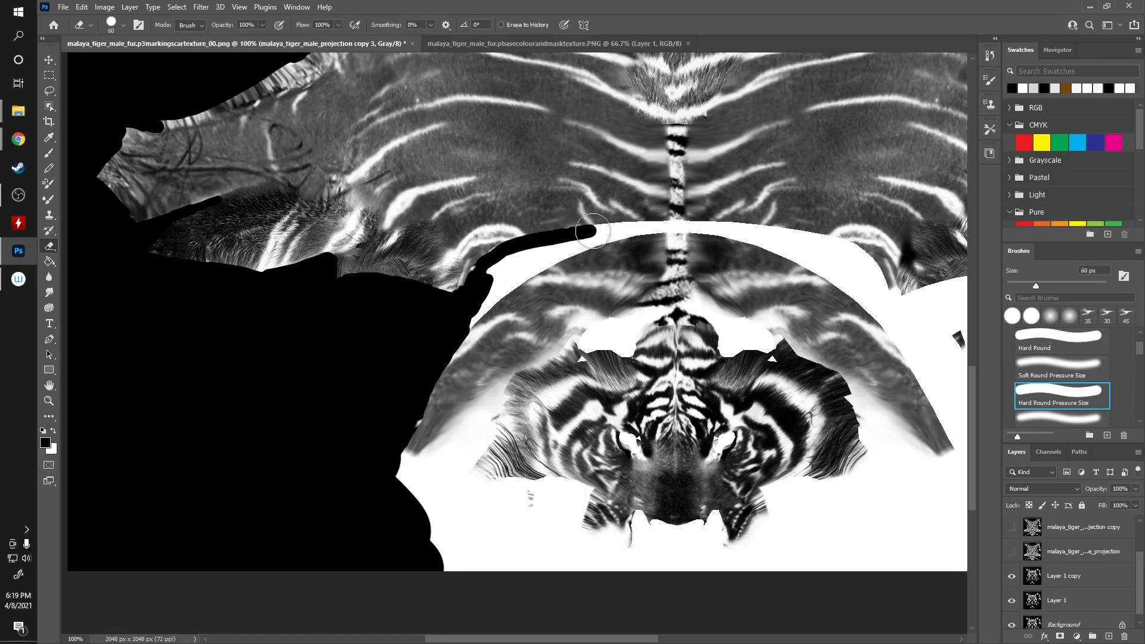
{"action": "left_click_drag", "start_coordinate": [661, 225], "coordinate": [705, 225]}
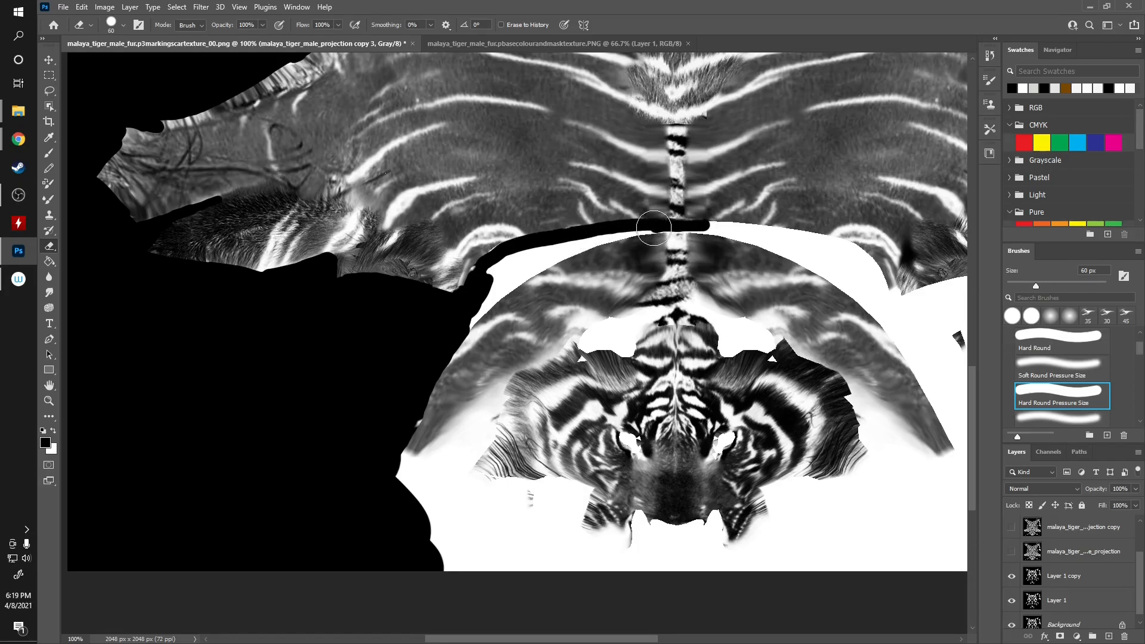
{"action": "left_click_drag", "start_coordinate": [561, 243], "coordinate": [469, 294]}
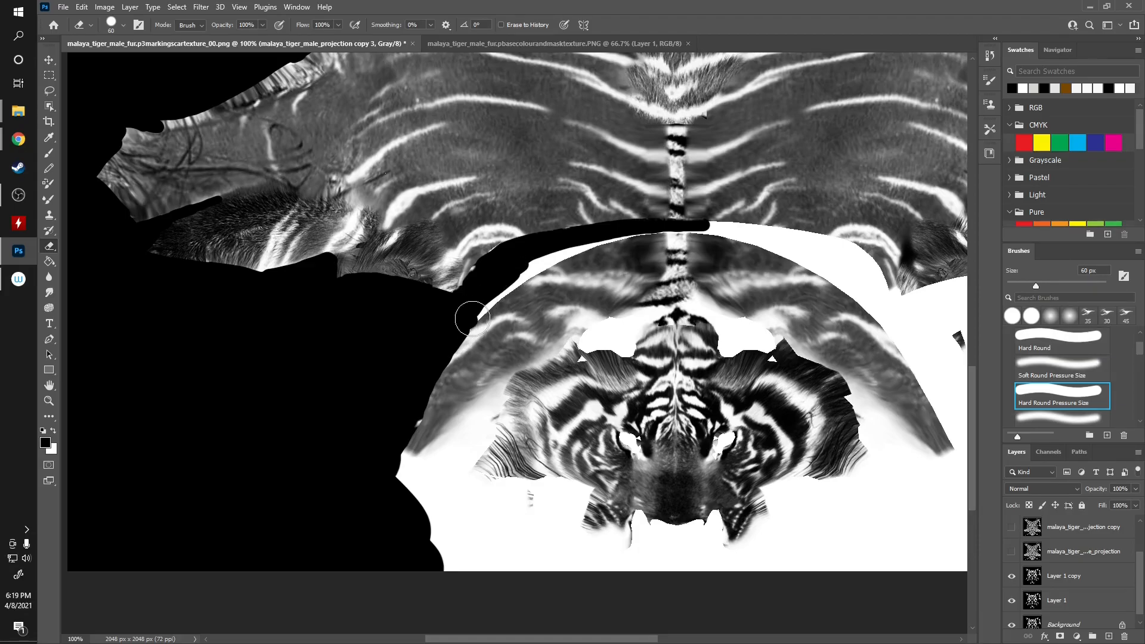
{"action": "left_click_drag", "start_coordinate": [532, 269], "coordinate": [574, 251]}
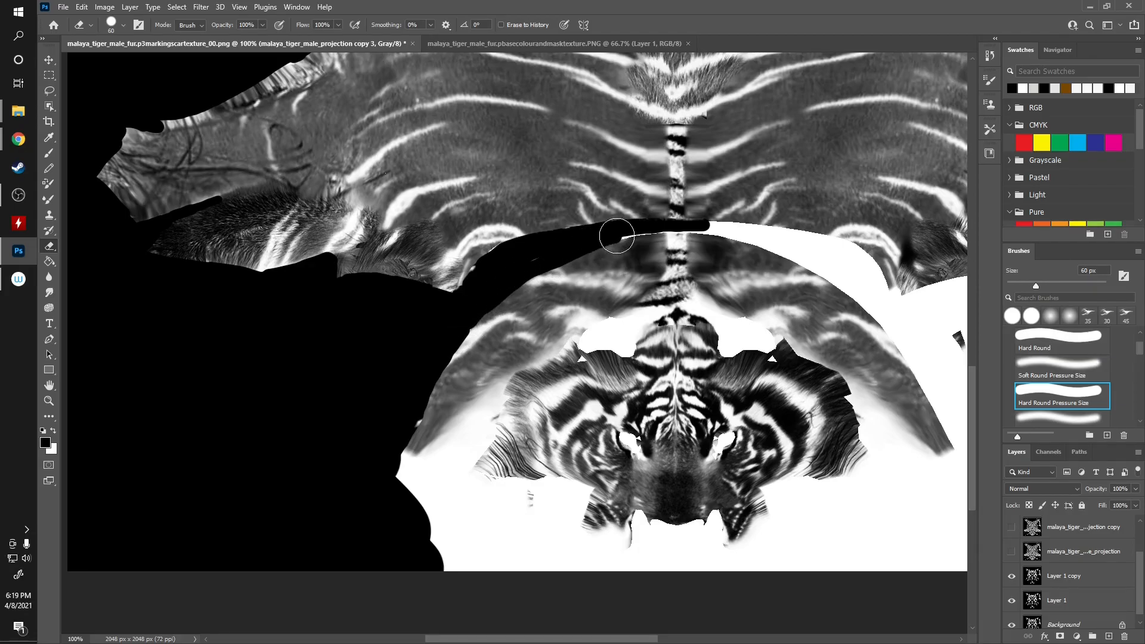
{"action": "left_click_drag", "start_coordinate": [709, 228], "coordinate": [547, 254]}
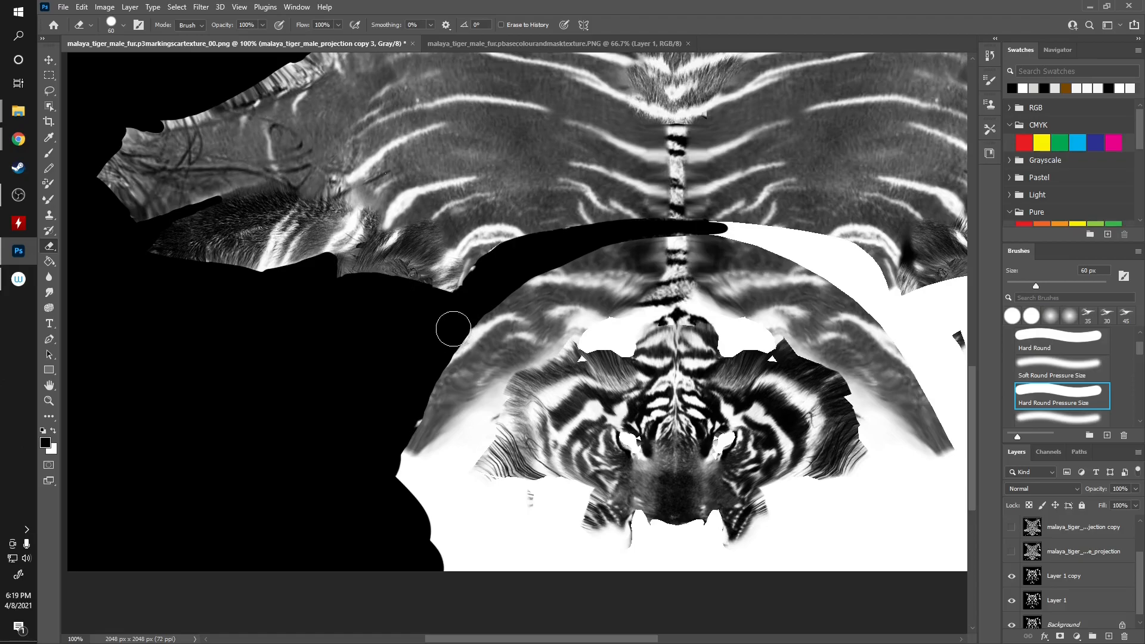
- Erase the white below the left side of the head and along the curved fur piece's left end, narrowing the eraser to 30 px
{"action": "mouse_move", "coordinate": [381, 470]}
{"action": "left_mouse_down"}
{"action": "mouse_move", "coordinate": [455, 542]}
{"action": "mouse_move", "coordinate": [476, 639]}
{"action": "mouse_move", "coordinate": [456, 539]}
{"action": "mouse_move", "coordinate": [680, 566]}
{"action": "mouse_move", "coordinate": [659, 560]}
{"action": "mouse_move", "coordinate": [754, 563]}
{"action": "mouse_move", "coordinate": [646, 540]}
{"action": "left_mouse_up"}
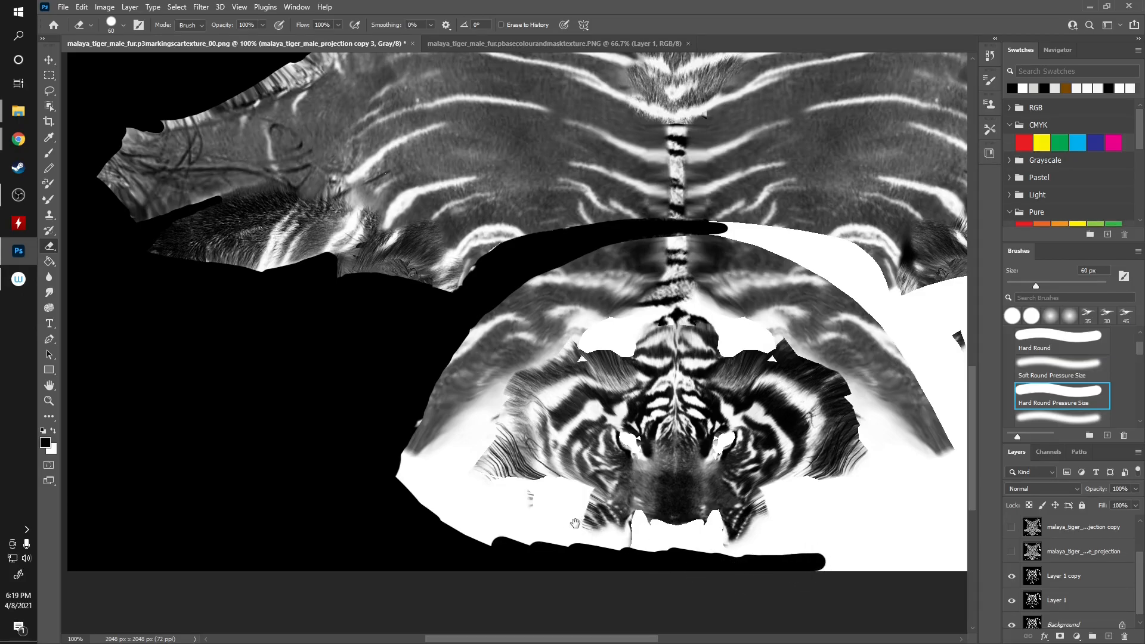
{"action": "left_click_drag", "start_coordinate": [576, 525], "coordinate": [564, 391]}
{"action": "key", "text": "ctrl+plus"}
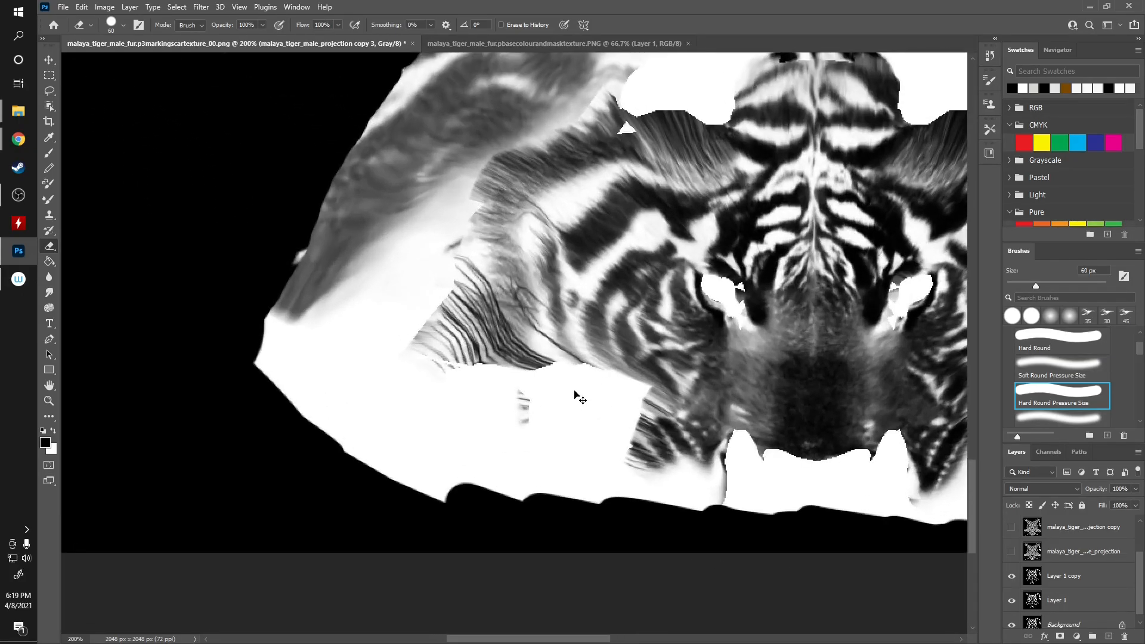
{"action": "mouse_move", "coordinate": [743, 516]}
{"action": "left_mouse_down"}
{"action": "mouse_move", "coordinate": [726, 467]}
{"action": "mouse_move", "coordinate": [740, 440]}
{"action": "mouse_move", "coordinate": [754, 456]}
{"action": "mouse_move", "coordinate": [734, 483]}
{"action": "mouse_move", "coordinate": [608, 460]}
{"action": "mouse_move", "coordinate": [652, 493]}
{"action": "mouse_move", "coordinate": [567, 477]}
{"action": "mouse_move", "coordinate": [571, 496]}
{"action": "mouse_move", "coordinate": [301, 417]}
{"action": "mouse_move", "coordinate": [258, 355]}
{"action": "mouse_move", "coordinate": [291, 352]}
{"action": "mouse_move", "coordinate": [270, 324]}
{"action": "mouse_move", "coordinate": [346, 324]}
{"action": "mouse_move", "coordinate": [363, 384]}
{"action": "mouse_move", "coordinate": [460, 435]}
{"action": "mouse_move", "coordinate": [430, 385]}
{"action": "mouse_move", "coordinate": [597, 385]}
{"action": "mouse_move", "coordinate": [578, 397]}
{"action": "mouse_move", "coordinate": [557, 448]}
{"action": "mouse_move", "coordinate": [598, 466]}
{"action": "mouse_move", "coordinate": [611, 453]}
{"action": "mouse_move", "coordinate": [572, 436]}
{"action": "left_mouse_up"}
{"action": "key", "text": "bracketleft"}
{"action": "key", "text": "bracketleft"}
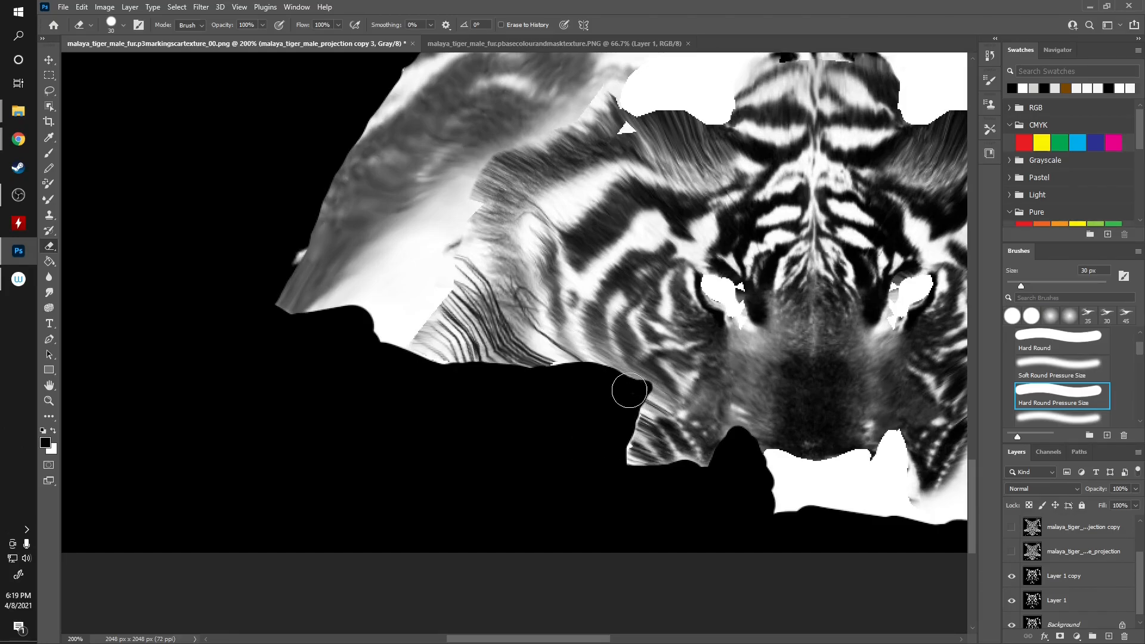
{"action": "mouse_move", "coordinate": [400, 345]}
{"action": "left_mouse_down"}
{"action": "mouse_move", "coordinate": [440, 291]}
{"action": "mouse_move", "coordinate": [457, 225]}
{"action": "mouse_move", "coordinate": [379, 335]}
{"action": "mouse_move", "coordinate": [310, 314]}
{"action": "mouse_move", "coordinate": [434, 236]}
{"action": "mouse_move", "coordinate": [402, 287]}
{"action": "left_mouse_up"}
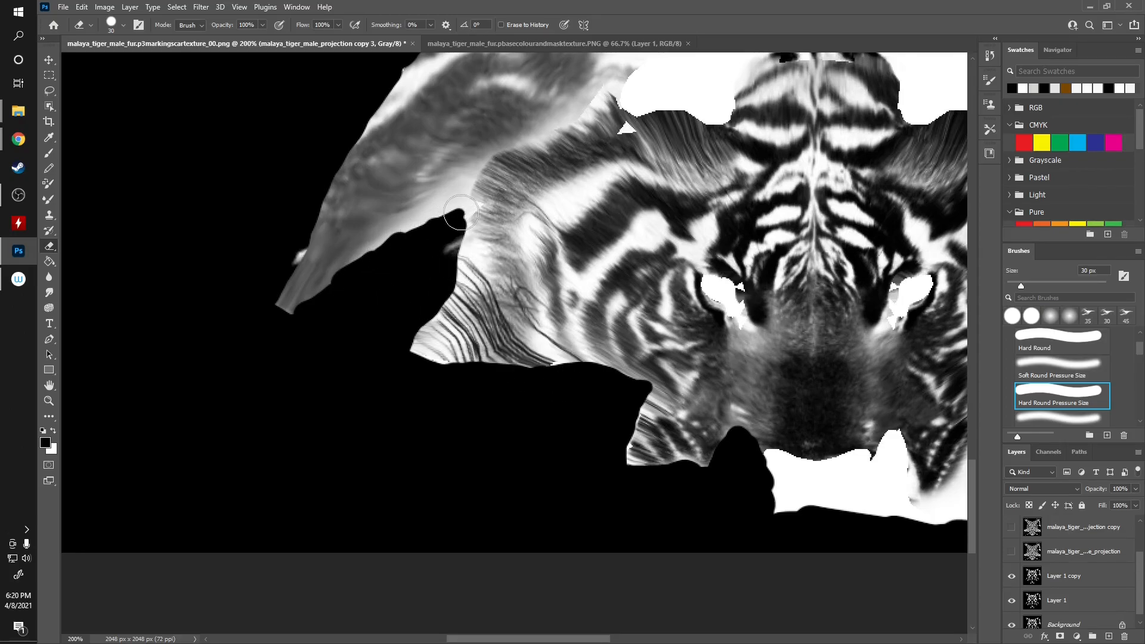
- Erase the white beneath the muzzle and around the right cheek, enlarging the eraser to 60 px
{"action": "mouse_move", "coordinate": [680, 486]}
{"action": "left_mouse_down"}
{"action": "mouse_move", "coordinate": [462, 450]}
{"action": "mouse_move", "coordinate": [322, 402]}
{"action": "left_mouse_up"}
{"action": "mouse_move", "coordinate": [410, 409]}
{"action": "left_mouse_down"}
{"action": "mouse_move", "coordinate": [419, 377]}
{"action": "mouse_move", "coordinate": [504, 373]}
{"action": "mouse_move", "coordinate": [499, 383]}
{"action": "mouse_move", "coordinate": [435, 384]}
{"action": "mouse_move", "coordinate": [456, 402]}
{"action": "mouse_move", "coordinate": [542, 417]}
{"action": "mouse_move", "coordinate": [524, 378]}
{"action": "mouse_move", "coordinate": [538, 352]}
{"action": "mouse_move", "coordinate": [542, 388]}
{"action": "mouse_move", "coordinate": [573, 430]}
{"action": "mouse_move", "coordinate": [614, 404]}
{"action": "mouse_move", "coordinate": [572, 423]}
{"action": "mouse_move", "coordinate": [608, 388]}
{"action": "mouse_move", "coordinate": [617, 419]}
{"action": "mouse_move", "coordinate": [664, 465]}
{"action": "mouse_move", "coordinate": [749, 409]}
{"action": "mouse_move", "coordinate": [775, 366]}
{"action": "mouse_move", "coordinate": [736, 338]}
{"action": "mouse_move", "coordinate": [653, 376]}
{"action": "mouse_move", "coordinate": [652, 334]}
{"action": "mouse_move", "coordinate": [617, 308]}
{"action": "mouse_move", "coordinate": [690, 292]}
{"action": "mouse_move", "coordinate": [678, 309]}
{"action": "mouse_move", "coordinate": [772, 309]}
{"action": "mouse_move", "coordinate": [765, 298]}
{"action": "mouse_move", "coordinate": [849, 281]}
{"action": "mouse_move", "coordinate": [870, 323]}
{"action": "mouse_move", "coordinate": [728, 468]}
{"action": "left_mouse_up"}
{"action": "key", "text": "bracketright"}
{"action": "key", "text": "bracketright"}
{"action": "left_click_drag", "start_coordinate": [731, 409], "coordinate": [393, 428]}
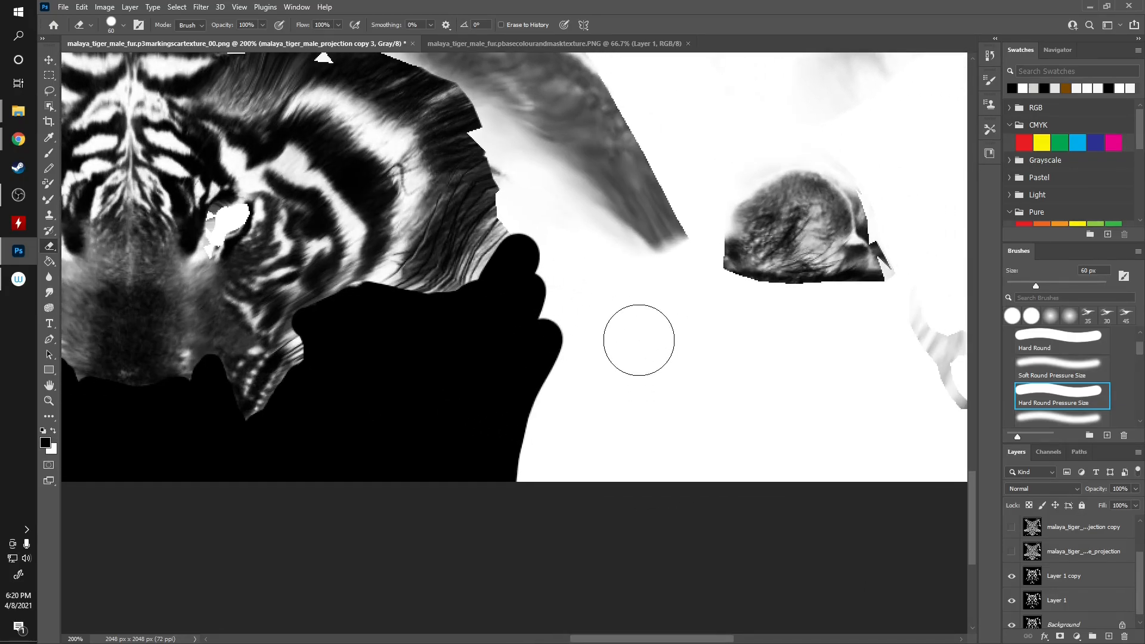
- Erase the white lower-right area with its paw fragments and the right half of the arched gap, finishing with a 70 px eraser
{"action": "scroll", "coordinate": [639, 345], "scroll_direction": "down", "scroll_amount": 3, "text": "alt"}
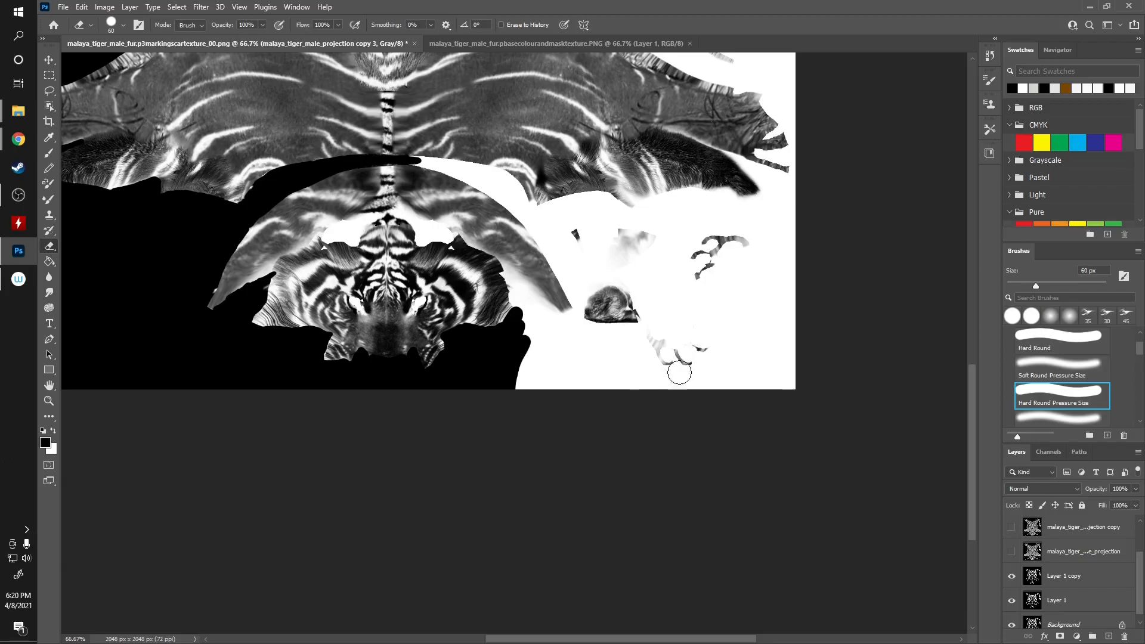
{"action": "key", "text": "bracketright"}
{"action": "key", "text": "bracketright"}
{"action": "key", "text": "bracketright"}
{"action": "key", "text": "bracketright"}
{"action": "mouse_move", "coordinate": [734, 348]}
{"action": "left_mouse_down"}
{"action": "mouse_move", "coordinate": [753, 358]}
{"action": "mouse_move", "coordinate": [650, 285]}
{"action": "mouse_move", "coordinate": [615, 285]}
{"action": "mouse_move", "coordinate": [567, 357]}
{"action": "mouse_move", "coordinate": [754, 228]}
{"action": "mouse_move", "coordinate": [725, 200]}
{"action": "mouse_move", "coordinate": [647, 206]}
{"action": "mouse_move", "coordinate": [734, 209]}
{"action": "mouse_move", "coordinate": [636, 238]}
{"action": "mouse_move", "coordinate": [606, 215]}
{"action": "mouse_move", "coordinate": [611, 201]}
{"action": "mouse_move", "coordinate": [557, 210]}
{"action": "mouse_move", "coordinate": [552, 225]}
{"action": "mouse_move", "coordinate": [614, 278]}
{"action": "mouse_move", "coordinate": [570, 287]}
{"action": "left_mouse_up"}
{"action": "key", "text": "bracketleft"}
{"action": "key", "text": "bracketleft"}
{"action": "key", "text": "bracketleft"}
{"action": "left_click_drag", "start_coordinate": [544, 242], "coordinate": [515, 204]}
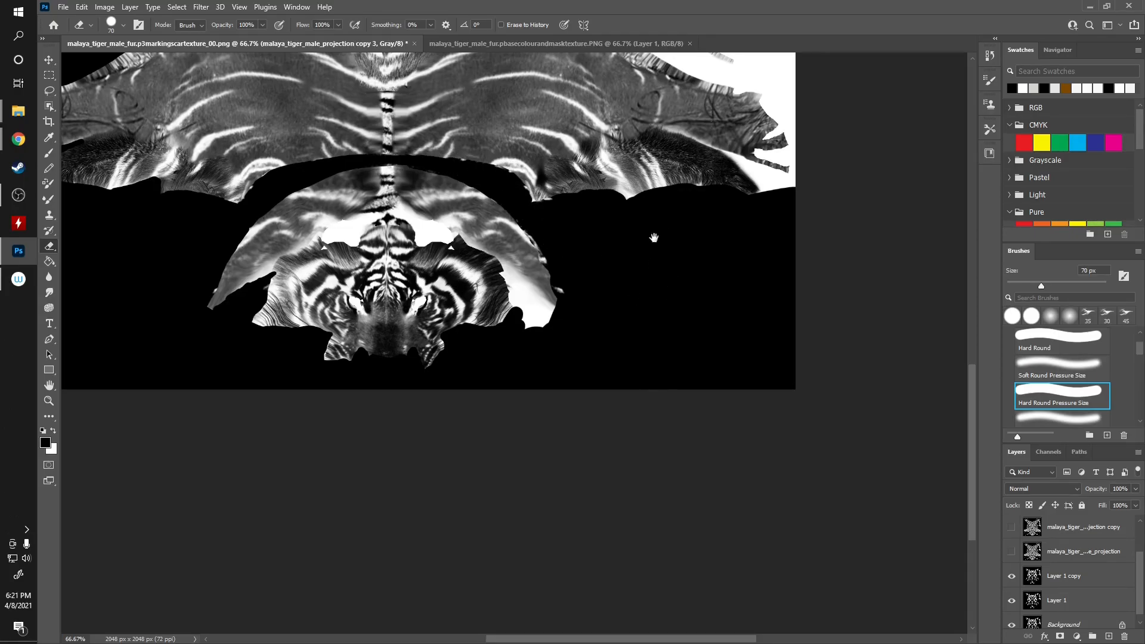
- Erase the white around the right hind foot and along the leg's upper edge with a 70 to 80 px eraser
{"action": "left_click_drag", "start_coordinate": [655, 238], "coordinate": [546, 359]}
{"action": "left_click_drag", "start_coordinate": [684, 319], "coordinate": [670, 302]}
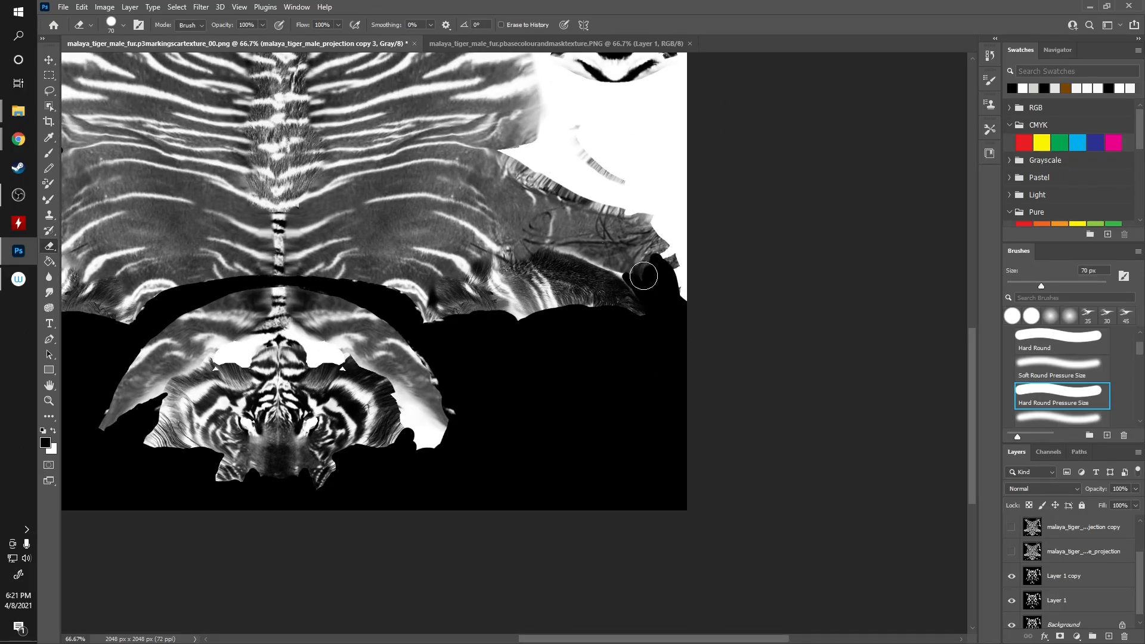
{"action": "left_click_drag", "start_coordinate": [677, 302], "coordinate": [684, 294]}
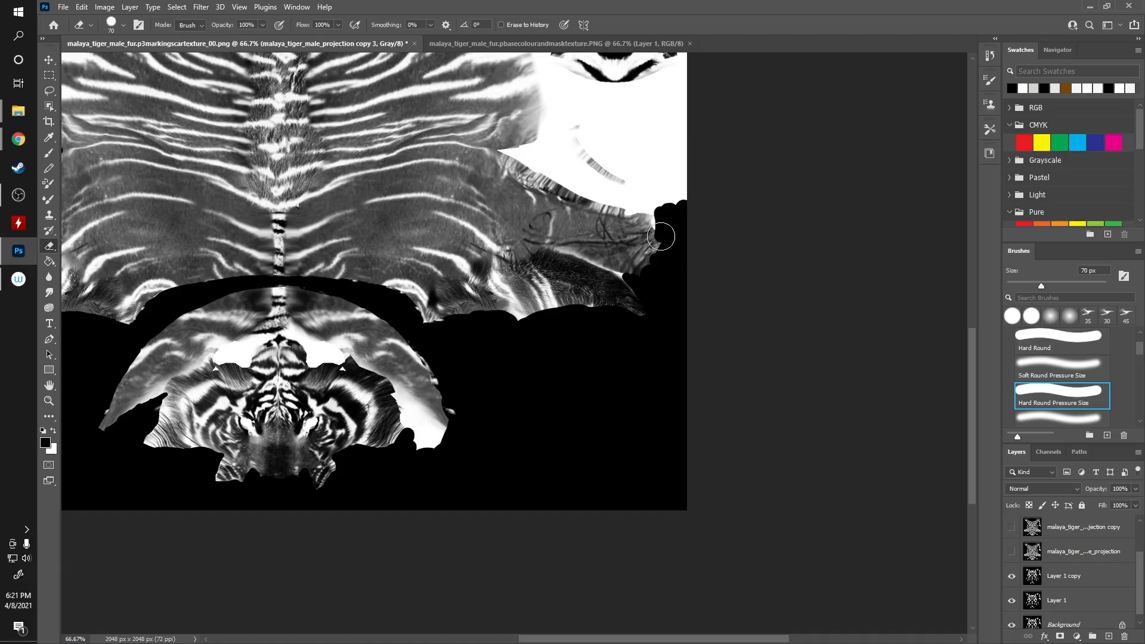
{"action": "mouse_move", "coordinate": [663, 188]}
{"action": "left_mouse_down"}
{"action": "mouse_move", "coordinate": [617, 319]}
{"action": "mouse_move", "coordinate": [652, 289]}
{"action": "mouse_move", "coordinate": [593, 299]}
{"action": "mouse_move", "coordinate": [604, 326]}
{"action": "mouse_move", "coordinate": [547, 274]}
{"action": "mouse_move", "coordinate": [557, 248]}
{"action": "mouse_move", "coordinate": [510, 290]}
{"action": "left_mouse_up"}
{"action": "key", "text": "bracketright"}
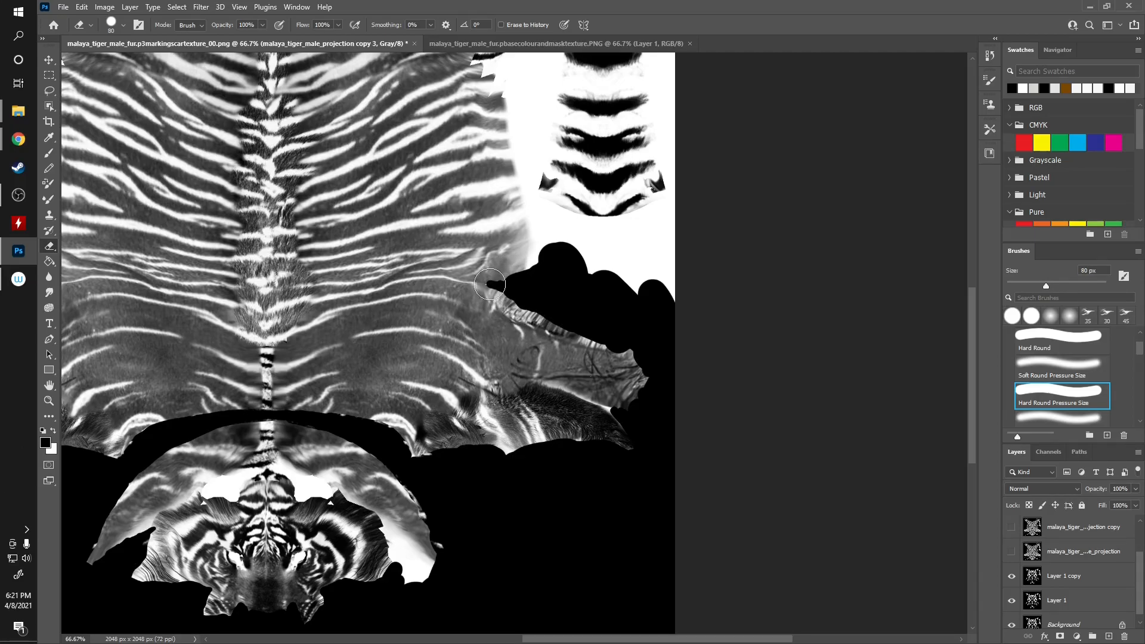
- Erase the inverted tail piece and the white beside the right flank with a 200 px eraser, using 80 px for finer spots
{"action": "key", "text": "bracketright"}
{"action": "key", "text": "bracketright"}
{"action": "key", "text": "bracketright"}
{"action": "left_click_drag", "start_coordinate": [588, 256], "coordinate": [664, 254]}
{"action": "scroll", "coordinate": [663, 254], "scroll_direction": "up", "scroll_amount": 3}
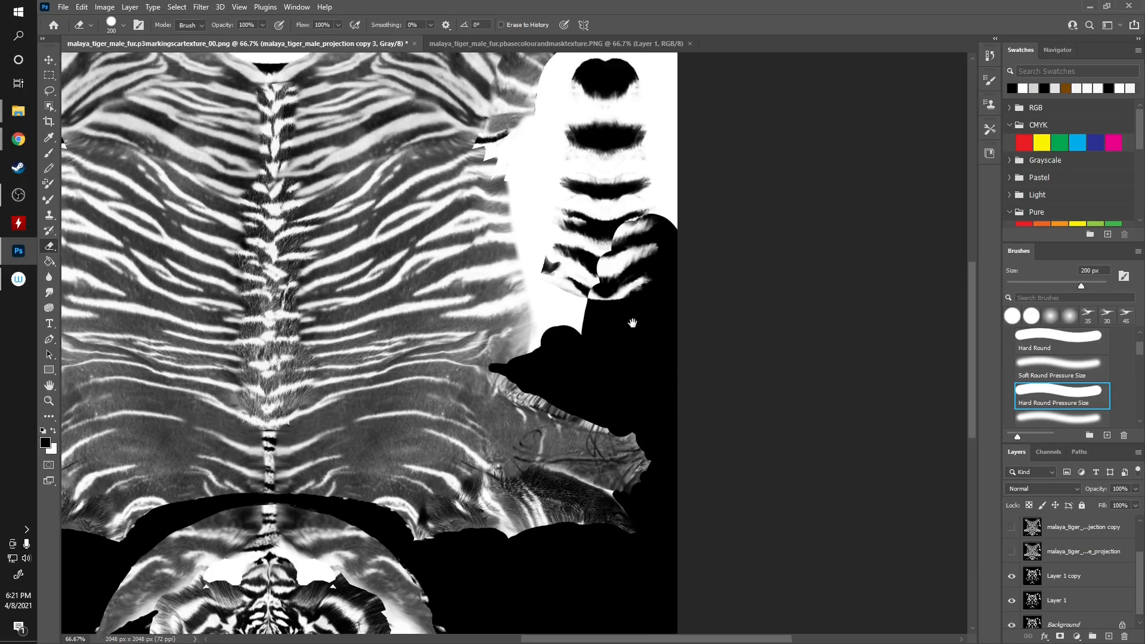
{"action": "mouse_move", "coordinate": [598, 384]}
{"action": "left_mouse_down"}
{"action": "mouse_move", "coordinate": [558, 420]}
{"action": "mouse_move", "coordinate": [564, 376]}
{"action": "mouse_move", "coordinate": [582, 382]}
{"action": "mouse_move", "coordinate": [595, 370]}
{"action": "mouse_move", "coordinate": [632, 239]}
{"action": "mouse_move", "coordinate": [677, 192]}
{"action": "mouse_move", "coordinate": [680, 122]}
{"action": "left_mouse_up"}
{"action": "mouse_move", "coordinate": [640, 241]}
{"action": "left_mouse_down"}
{"action": "mouse_move", "coordinate": [649, 278]}
{"action": "mouse_move", "coordinate": [658, 256]}
{"action": "left_mouse_up"}
{"action": "mouse_move", "coordinate": [577, 446]}
{"action": "left_mouse_down"}
{"action": "mouse_move", "coordinate": [549, 290]}
{"action": "mouse_move", "coordinate": [574, 281]}
{"action": "mouse_move", "coordinate": [562, 352]}
{"action": "mouse_move", "coordinate": [619, 298]}
{"action": "mouse_move", "coordinate": [638, 250]}
{"action": "left_mouse_up"}
{"action": "key", "text": "bracketleft"}
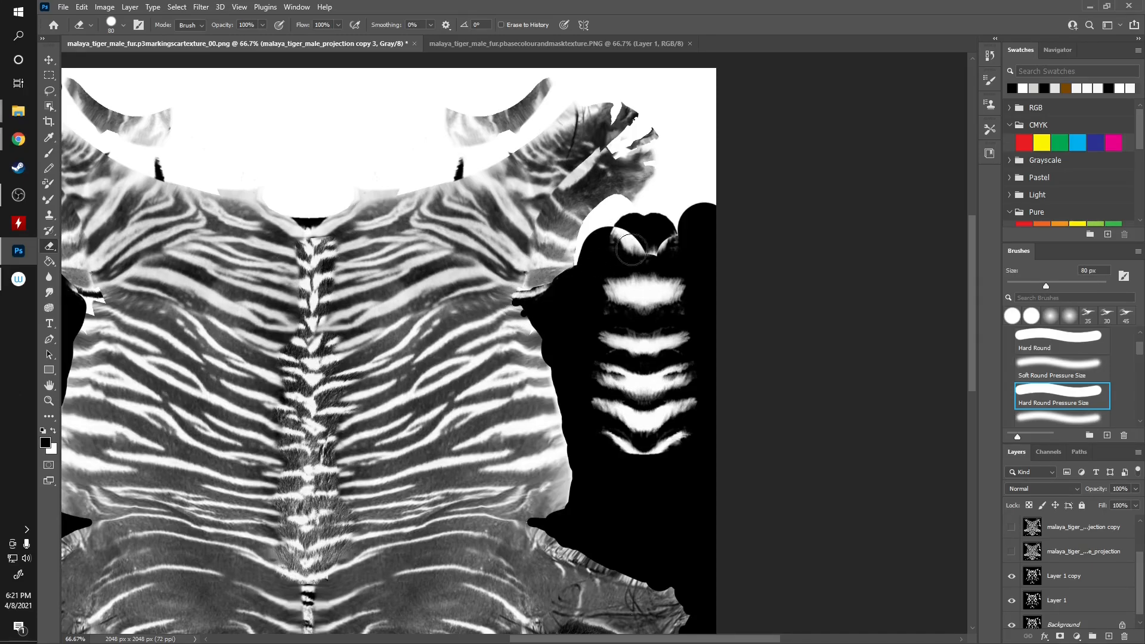
- Erase the remaining white above the tail stripes with a 175 px eraser and along the right foreleg's lower edge with 90 px
{"action": "key", "text": "bracketright"}
{"action": "key", "text": "bracketright"}
{"action": "key", "text": "bracketright"}
{"action": "mouse_move", "coordinate": [692, 250]}
{"action": "left_mouse_down"}
{"action": "mouse_move", "coordinate": [632, 244]}
{"action": "mouse_move", "coordinate": [639, 237]}
{"action": "left_mouse_up"}
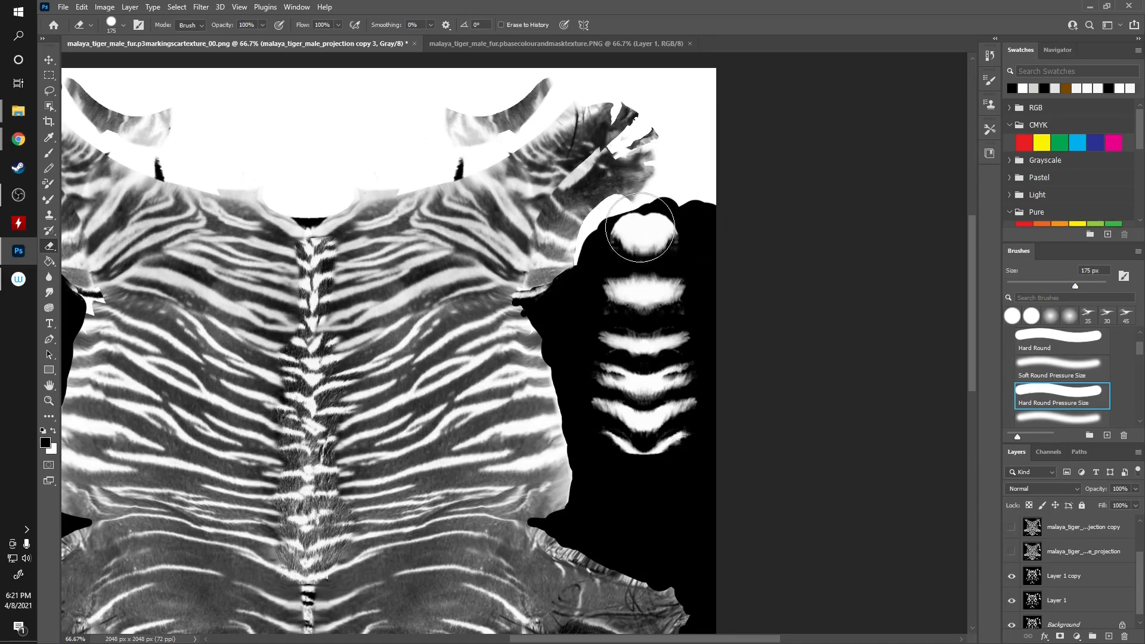
{"action": "mouse_move", "coordinate": [695, 187]}
{"action": "left_mouse_down"}
{"action": "mouse_move", "coordinate": [716, 215]}
{"action": "mouse_move", "coordinate": [649, 216]}
{"action": "mouse_move", "coordinate": [614, 243]}
{"action": "left_mouse_up"}
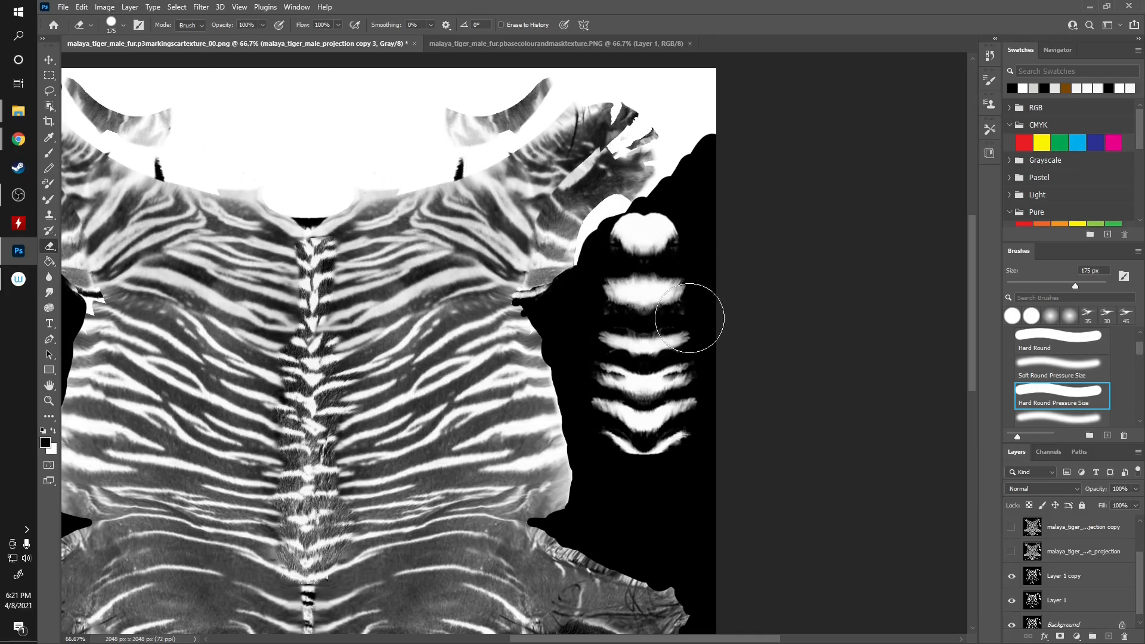
{"action": "key", "text": "bracketleft"}
{"action": "key", "text": "bracketleft"}
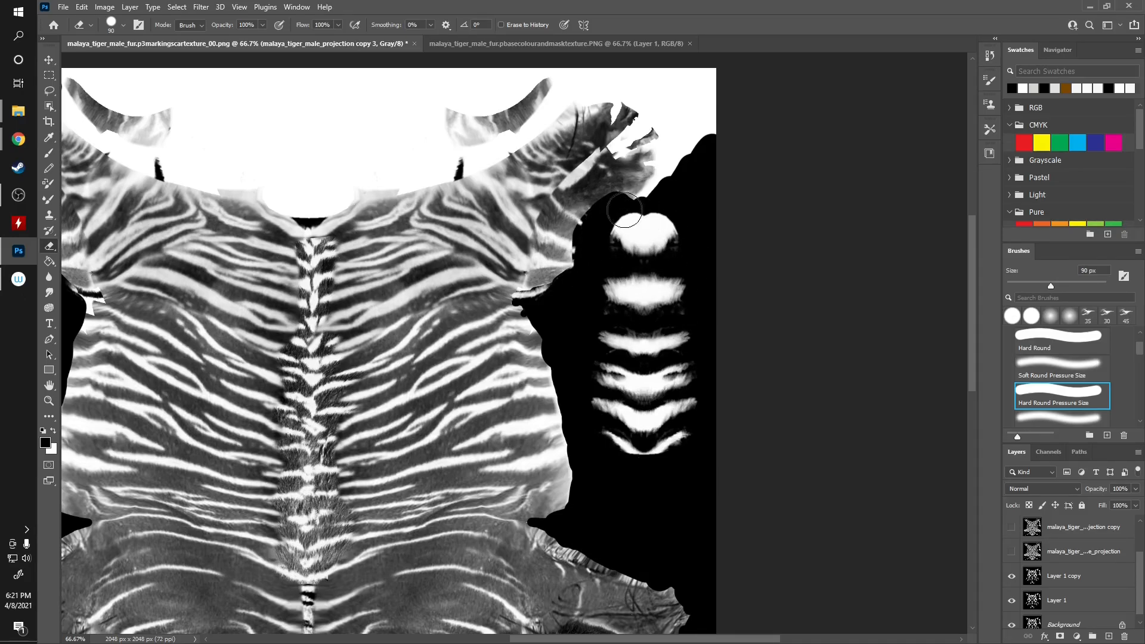
- Erase the white outside the forelegs up to the texture's upper corners with a 150 px eraser
{"action": "key", "text": "bracketright"}
{"action": "mouse_move", "coordinate": [640, 187]}
{"action": "left_mouse_down"}
{"action": "mouse_move", "coordinate": [673, 135]}
{"action": "mouse_move", "coordinate": [646, 199]}
{"action": "mouse_move", "coordinate": [613, 174]}
{"action": "mouse_move", "coordinate": [621, 135]}
{"action": "mouse_move", "coordinate": [639, 115]}
{"action": "mouse_move", "coordinate": [706, 135]}
{"action": "mouse_move", "coordinate": [714, 90]}
{"action": "mouse_move", "coordinate": [636, 75]}
{"action": "mouse_move", "coordinate": [555, 82]}
{"action": "left_mouse_up"}
{"action": "left_click_drag", "start_coordinate": [309, 157], "coordinate": [674, 277]}
{"action": "mouse_move", "coordinate": [344, 211]}
{"action": "left_mouse_down"}
{"action": "mouse_move", "coordinate": [294, 248]}
{"action": "mouse_move", "coordinate": [332, 248]}
{"action": "mouse_move", "coordinate": [371, 209]}
{"action": "mouse_move", "coordinate": [399, 201]}
{"action": "left_mouse_up"}
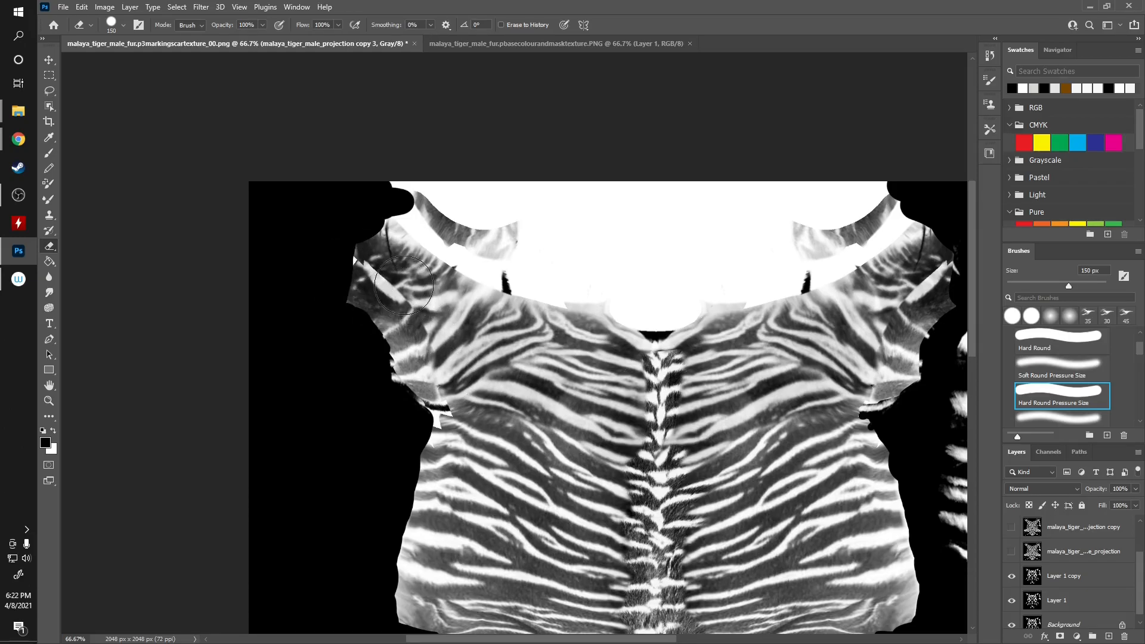
- Erase the white between the left foreleg and the separate curved strip, and around that strip, with an 80 px eraser
{"action": "mouse_move", "coordinate": [446, 248]}
{"action": "left_mouse_down"}
{"action": "mouse_move", "coordinate": [459, 264]}
{"action": "mouse_move", "coordinate": [491, 263]}
{"action": "left_mouse_up"}
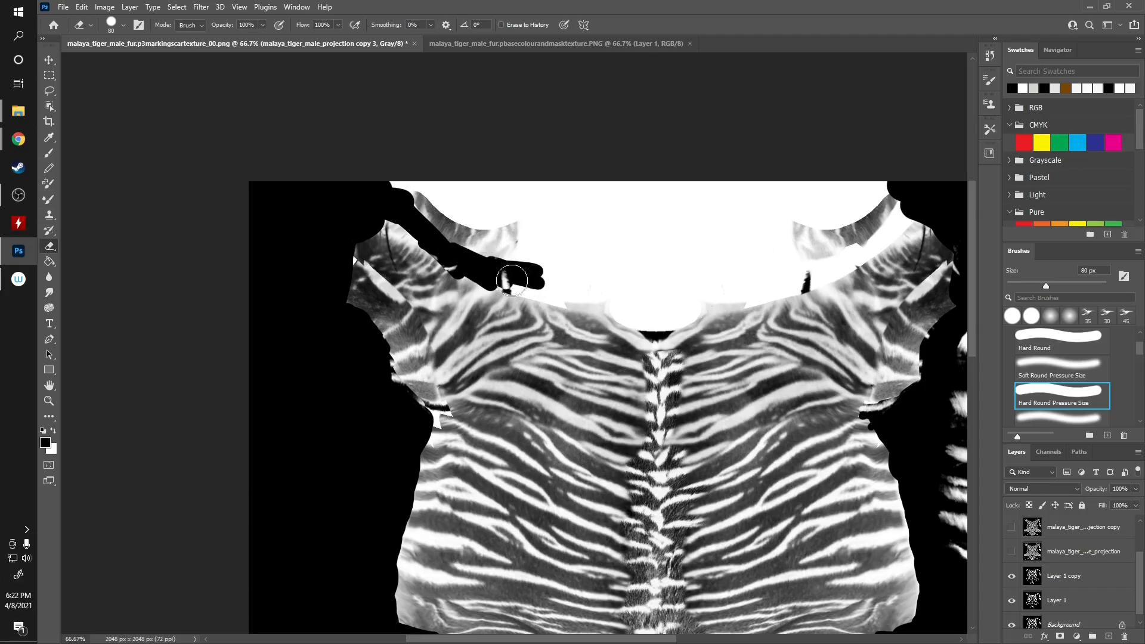
{"action": "mouse_move", "coordinate": [567, 301]}
{"action": "left_mouse_down"}
{"action": "mouse_move", "coordinate": [569, 272]}
{"action": "mouse_move", "coordinate": [506, 269]}
{"action": "left_mouse_up"}
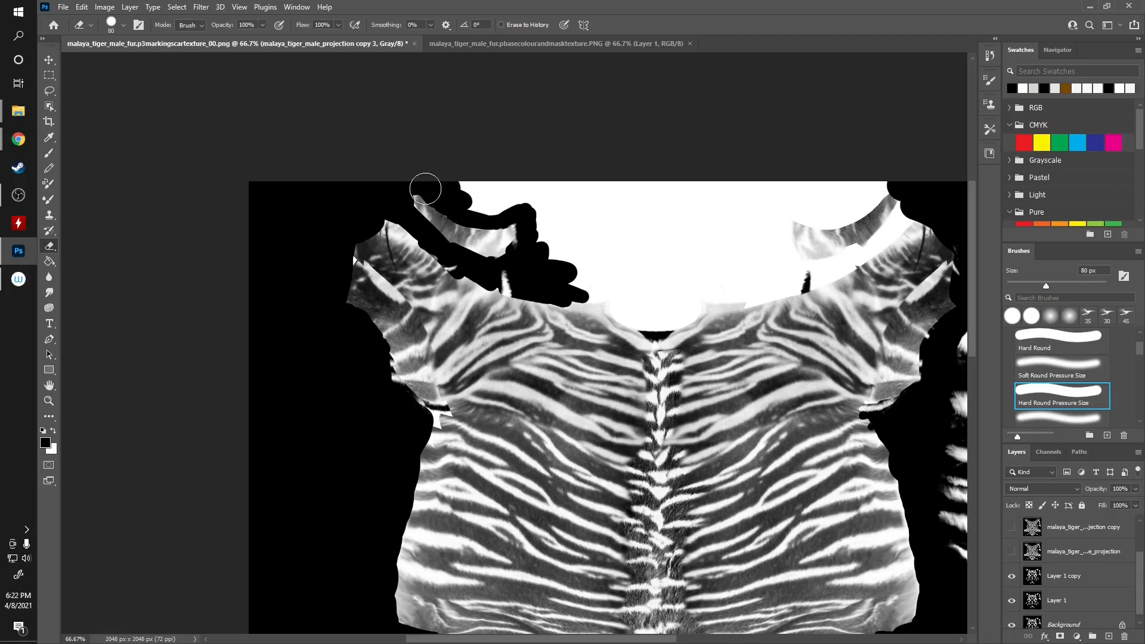
{"action": "mouse_move", "coordinate": [490, 207]}
{"action": "left_mouse_down"}
{"action": "mouse_move", "coordinate": [455, 174]}
{"action": "mouse_move", "coordinate": [548, 174]}
{"action": "left_mouse_up"}
{"action": "left_click_drag", "start_coordinate": [603, 236], "coordinate": [393, 238]}
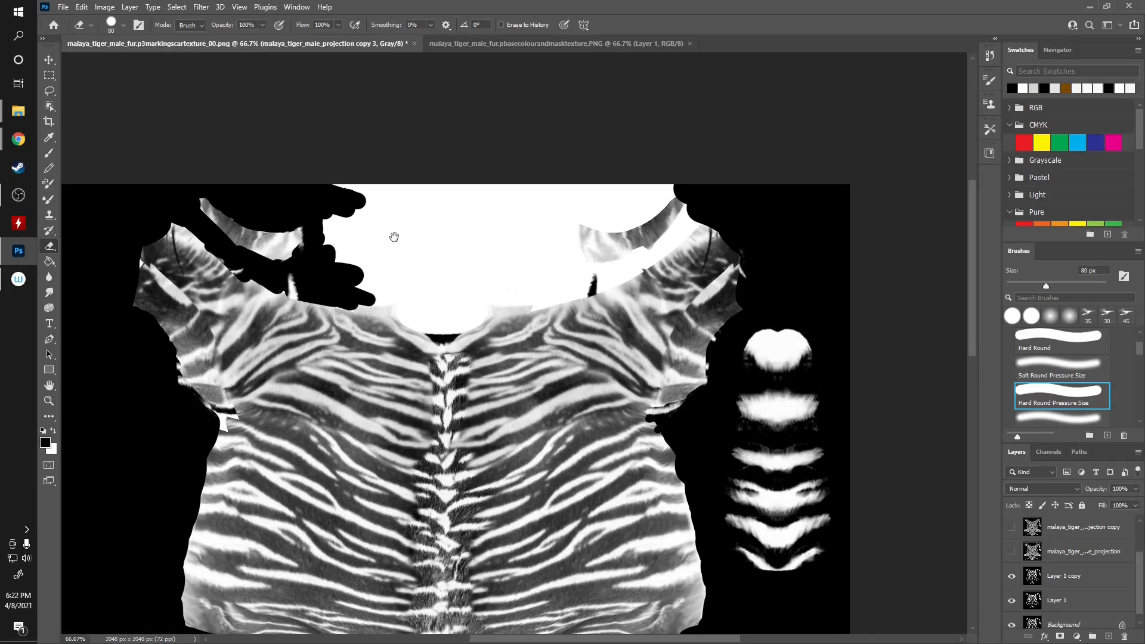
- Erase the white around the right curved strip and across the neck opening with a 125 px eraser
{"action": "key", "text": "bracketright"}
{"action": "mouse_move", "coordinate": [673, 230]}
{"action": "left_mouse_down"}
{"action": "mouse_move", "coordinate": [680, 238]}
{"action": "mouse_move", "coordinate": [607, 274]}
{"action": "left_mouse_up"}
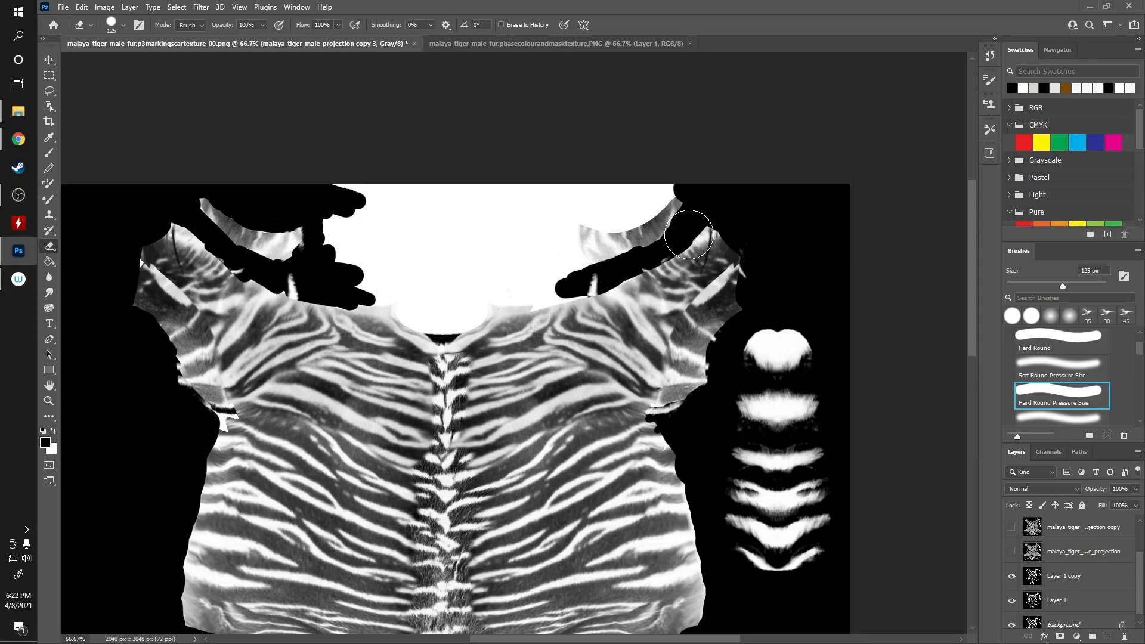
{"action": "mouse_move", "coordinate": [568, 291]}
{"action": "left_mouse_down"}
{"action": "mouse_move", "coordinate": [486, 299]}
{"action": "mouse_move", "coordinate": [449, 323]}
{"action": "mouse_move", "coordinate": [383, 296]}
{"action": "mouse_move", "coordinate": [421, 308]}
{"action": "mouse_move", "coordinate": [569, 249]}
{"action": "mouse_move", "coordinate": [575, 190]}
{"action": "mouse_move", "coordinate": [589, 220]}
{"action": "mouse_move", "coordinate": [679, 194]}
{"action": "mouse_move", "coordinate": [475, 186]}
{"action": "mouse_move", "coordinate": [512, 187]}
{"action": "mouse_move", "coordinate": [501, 261]}
{"action": "mouse_move", "coordinate": [442, 264]}
{"action": "mouse_move", "coordinate": [327, 185]}
{"action": "mouse_move", "coordinate": [352, 257]}
{"action": "left_mouse_up"}
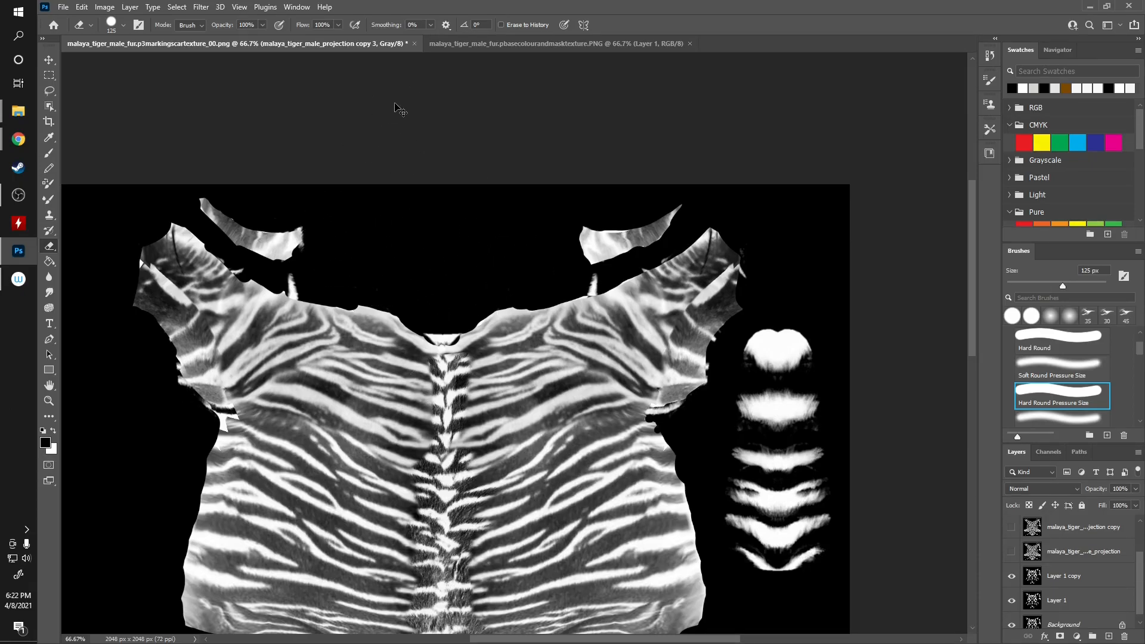
- Export the texture as a PNG in the Male folder, replacing malaya_tiger_male_fur.p3markingscartexture_00.png
{"action": "scroll", "coordinate": [395, 110], "scroll_direction": "down", "scroll_amount": 2, "text": "alt"}
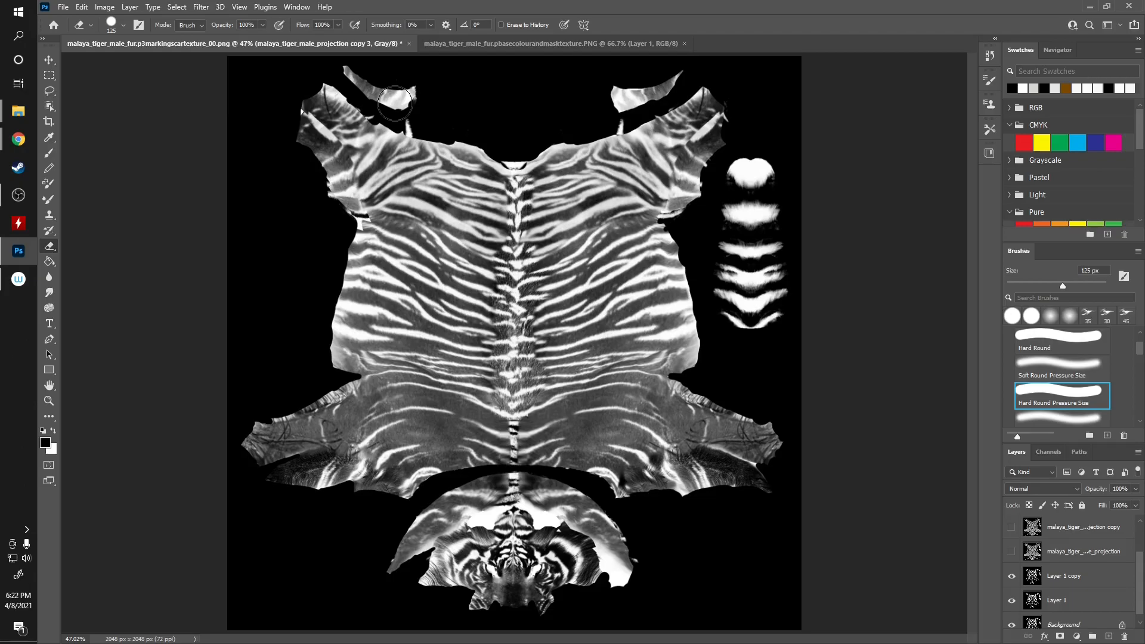
{"action": "left_click", "coordinate": [63, 9]}
{"action": "mouse_move", "coordinate": [197, 182]}
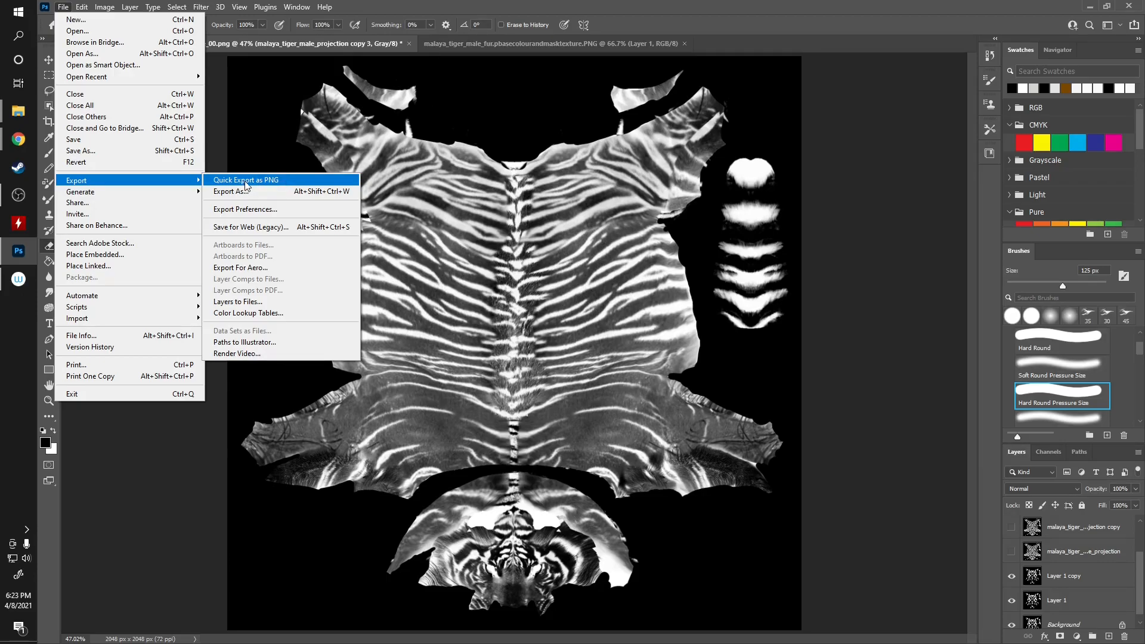
{"action": "left_click", "coordinate": [295, 181]}
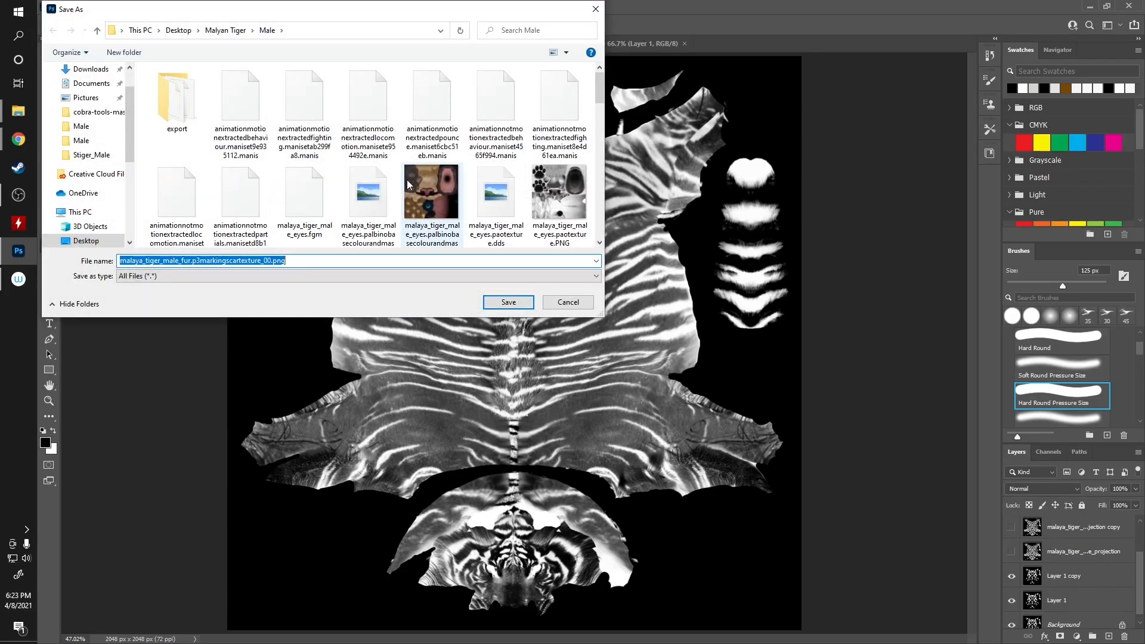
{"action": "scroll", "coordinate": [417, 173], "scroll_direction": "down", "scroll_amount": 2}
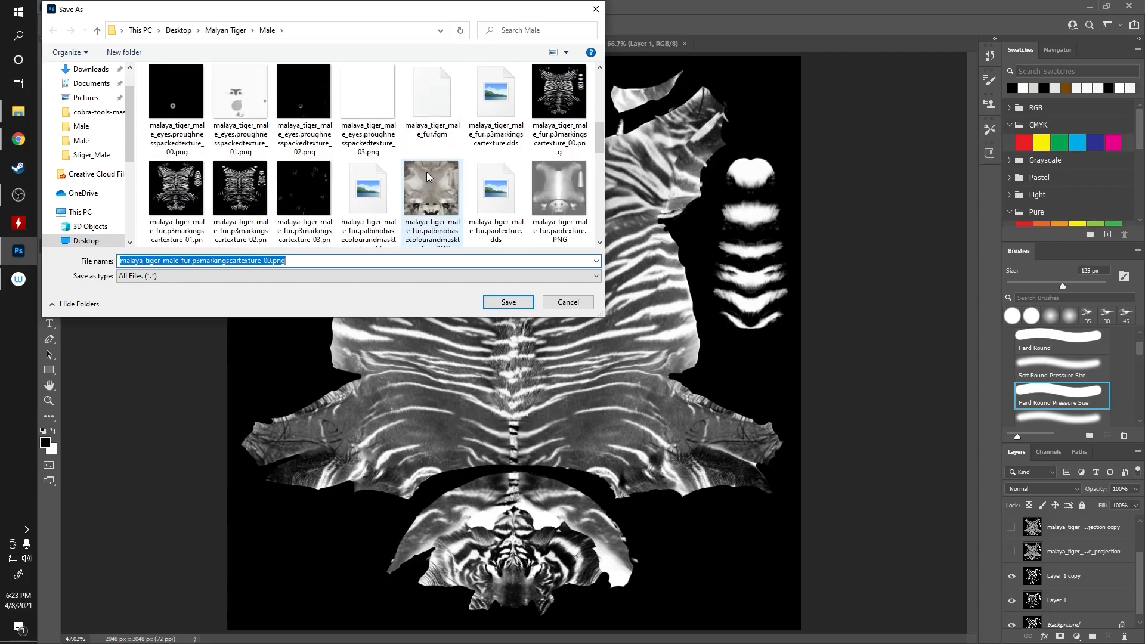
{"action": "scroll", "coordinate": [429, 179], "scroll_direction": "up", "scroll_amount": 2}
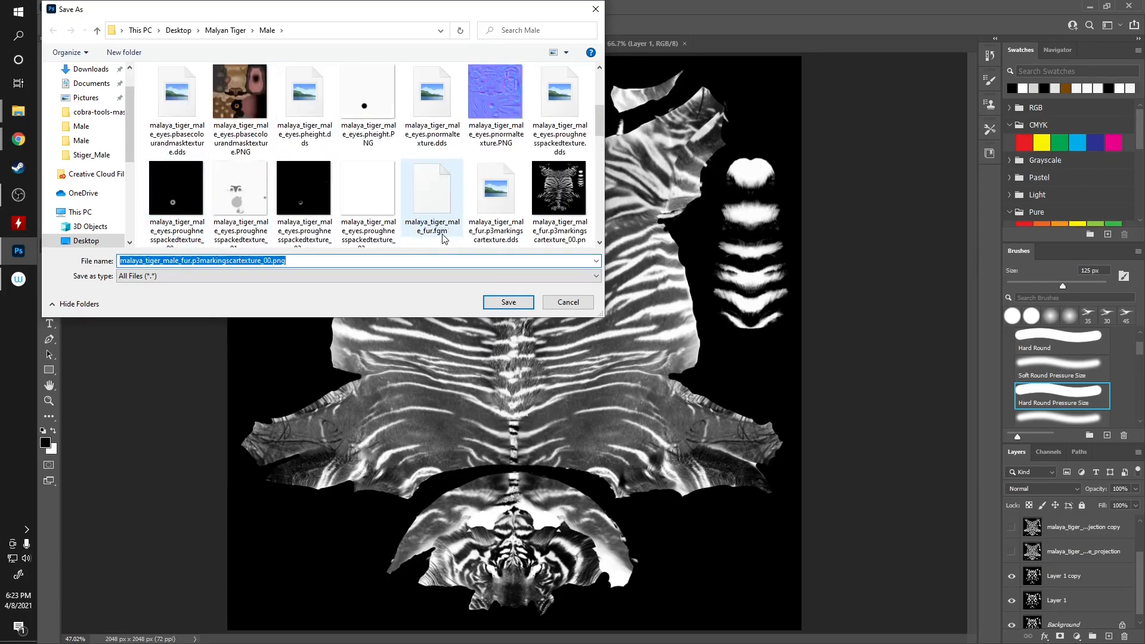
{"action": "left_click", "coordinate": [561, 201]}
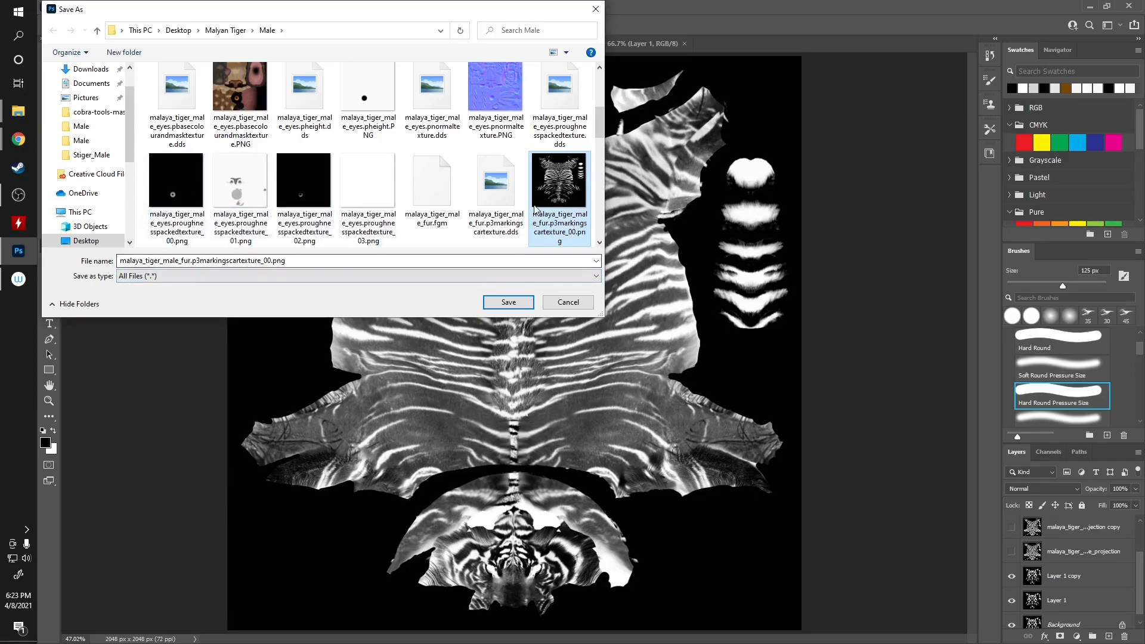
{"action": "left_click", "coordinate": [121, 261]}
{"action": "left_click", "coordinate": [509, 303]}
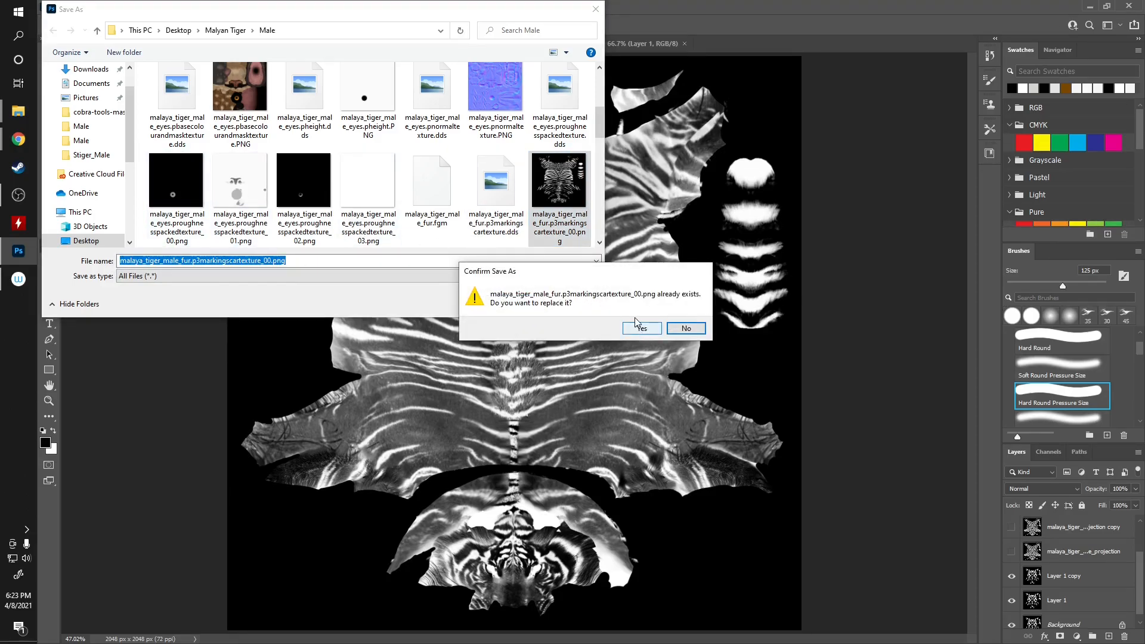
{"action": "left_click", "coordinate": [642, 329]}
- Export the same texture as a PNG again, replacing malaya_tiger_male_fur.p3markingscartexture_01.png
{"action": "left_click", "coordinate": [64, 7]}
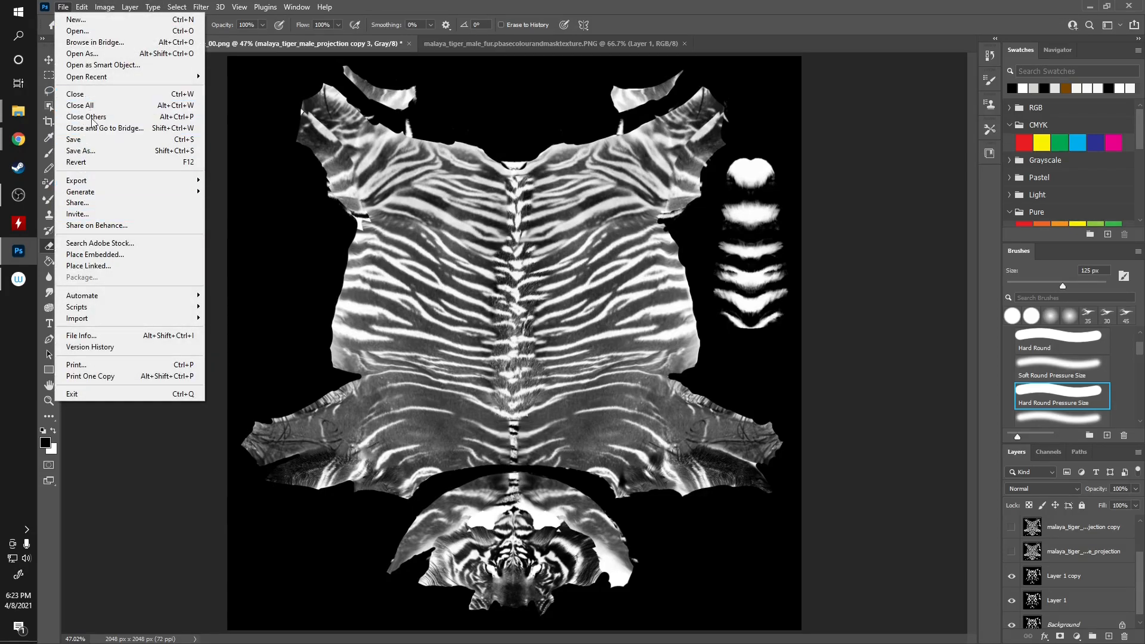
{"action": "mouse_move", "coordinate": [109, 185]}
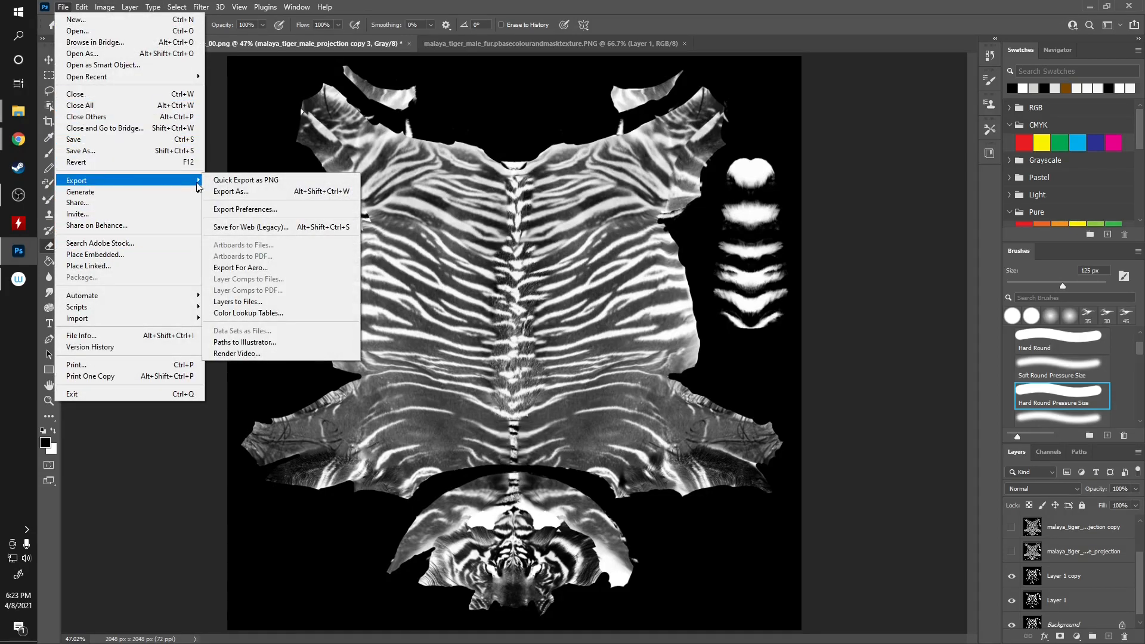
{"action": "left_click", "coordinate": [231, 180]}
{"action": "scroll", "coordinate": [428, 183], "scroll_direction": "down", "scroll_amount": 5}
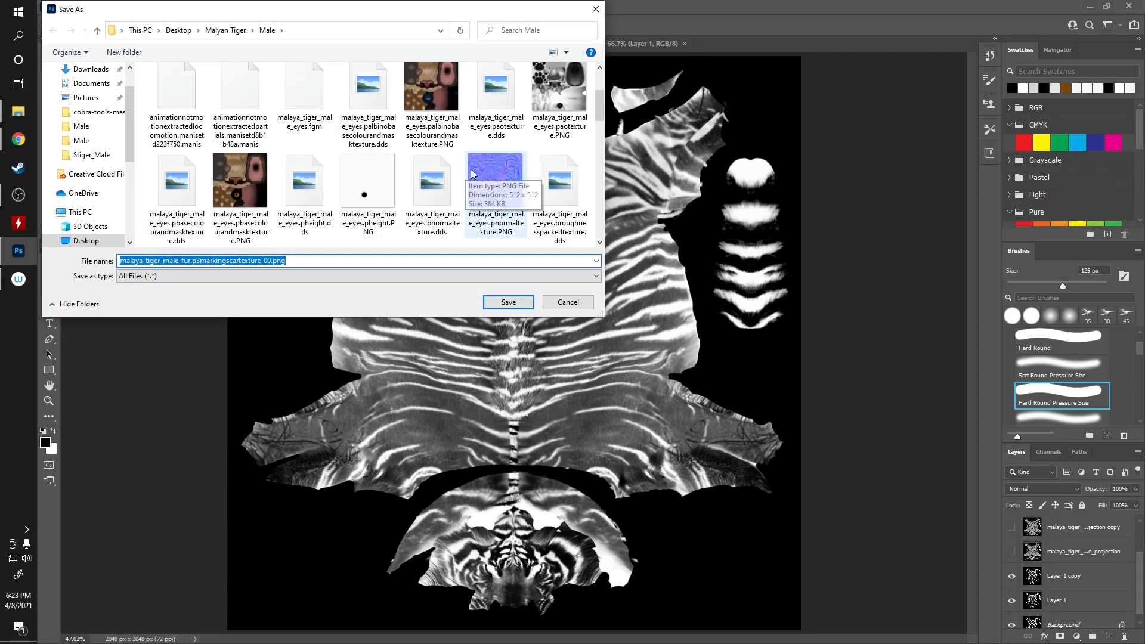
{"action": "left_click", "coordinate": [177, 182]}
{"action": "left_click", "coordinate": [508, 302]}
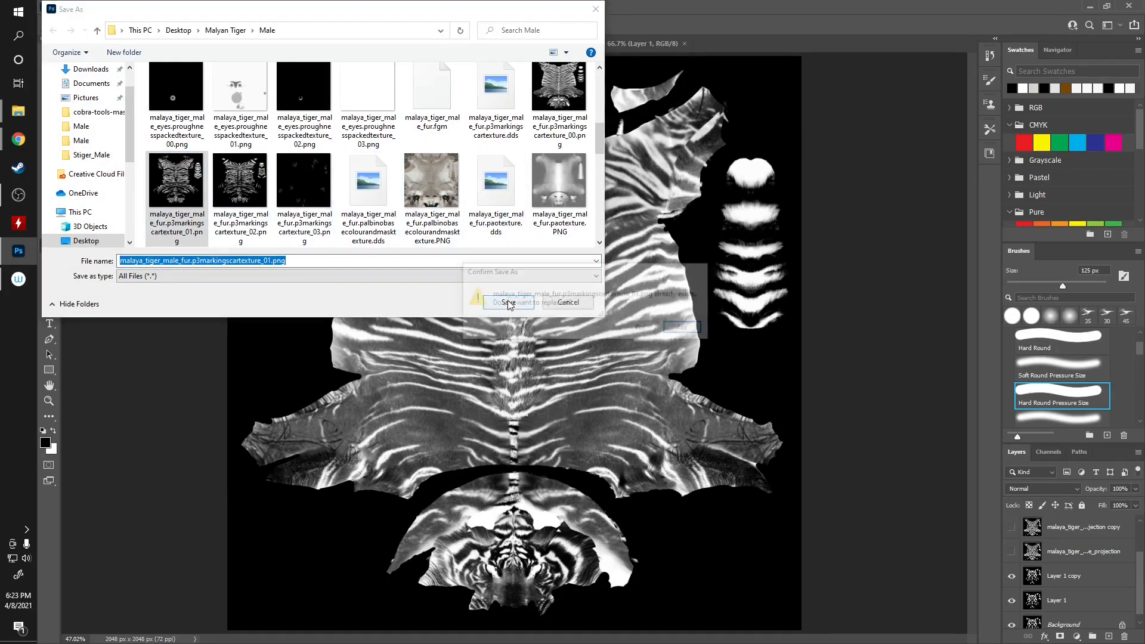
{"action": "left_click", "coordinate": [644, 330]}
- Export the texture as a PNG once more, replacing malaya_tiger_male_fur.p3markingscartexture_02.png in the Male folder
{"action": "left_click", "coordinate": [62, 7]}
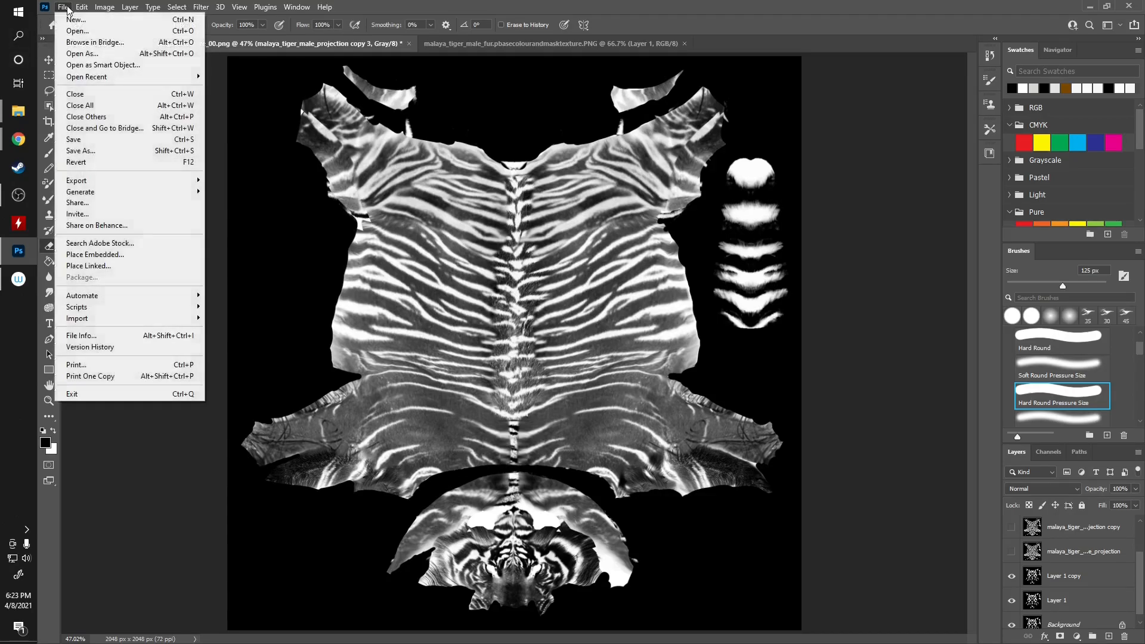
{"action": "mouse_move", "coordinate": [116, 185]}
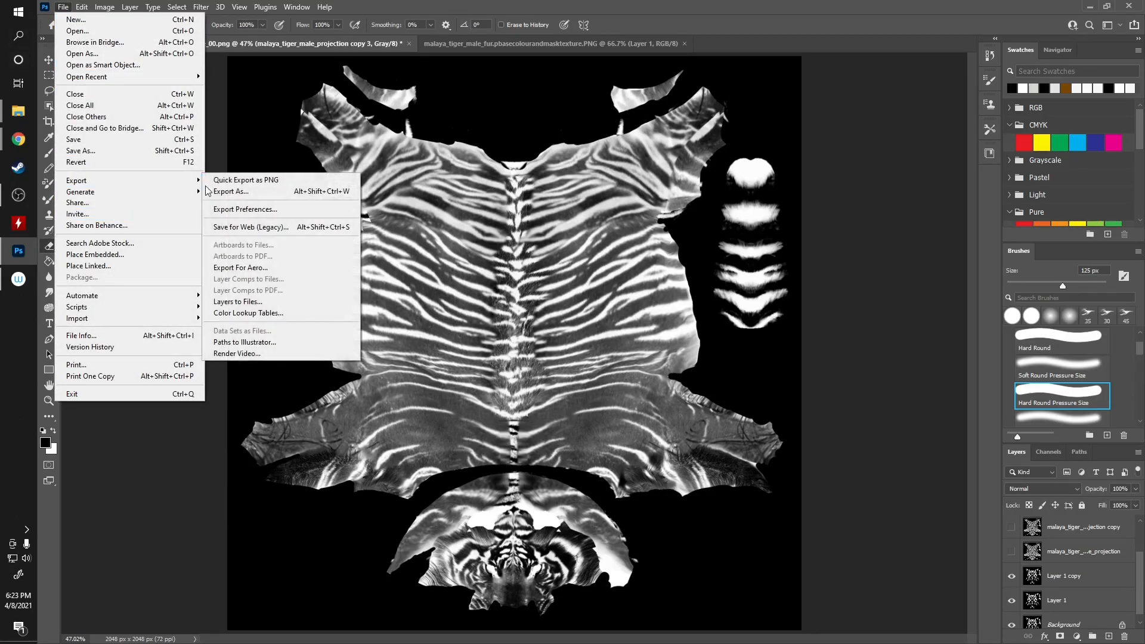
{"action": "left_click", "coordinate": [251, 181]}
{"action": "scroll", "coordinate": [254, 207], "scroll_direction": "down", "scroll_amount": 5}
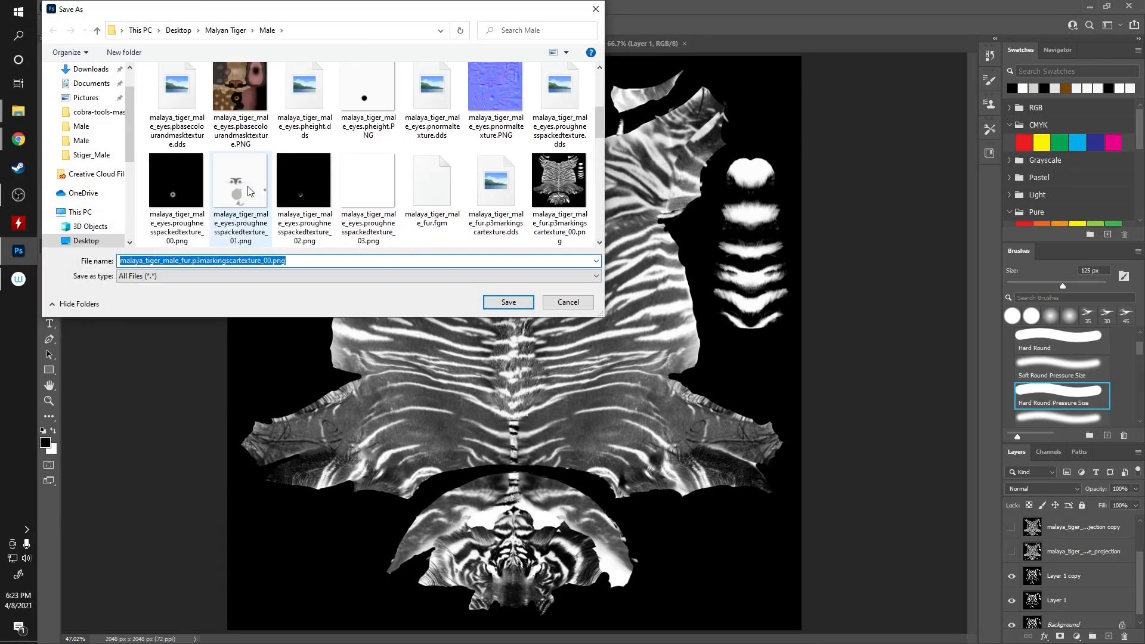
{"action": "left_click", "coordinate": [255, 92]}
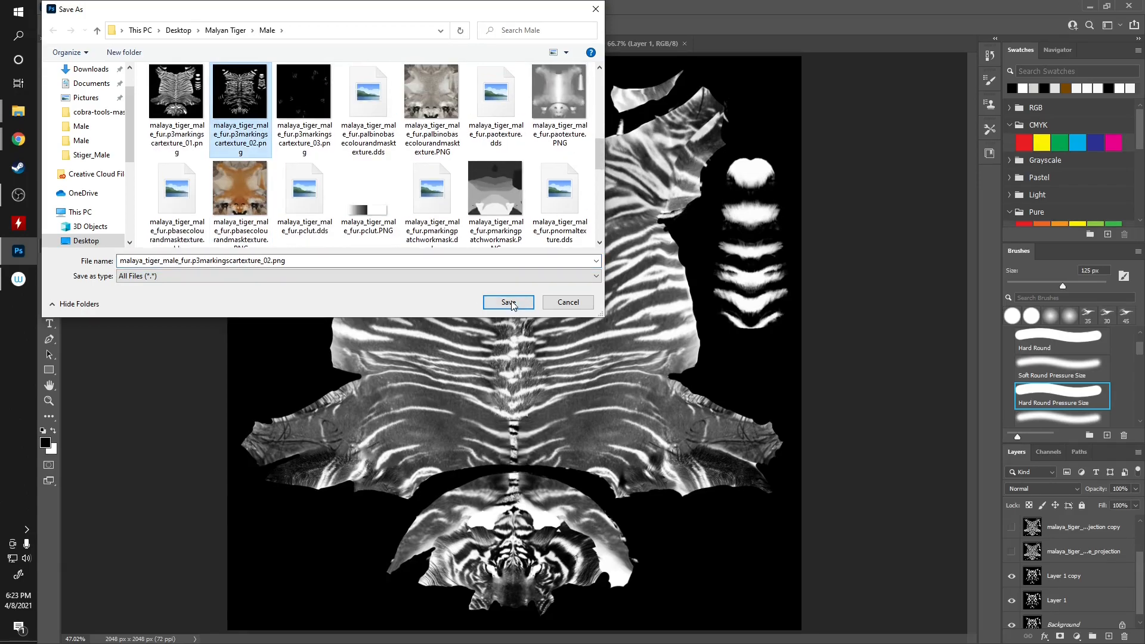
{"action": "left_click", "coordinate": [509, 302]}
{"action": "left_click", "coordinate": [638, 328]}
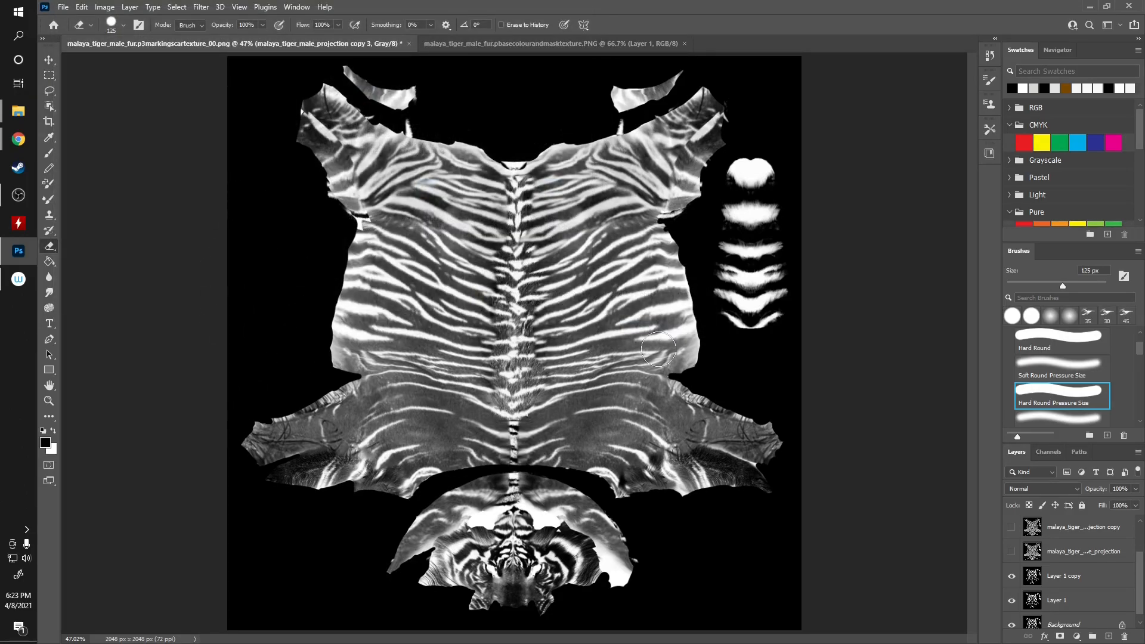
- Switch to the cobra-tools-master folder and launch the OVL Archive Editor by running ovl_tool_gui.py
{"action": "left_click", "coordinate": [1094, 8]}
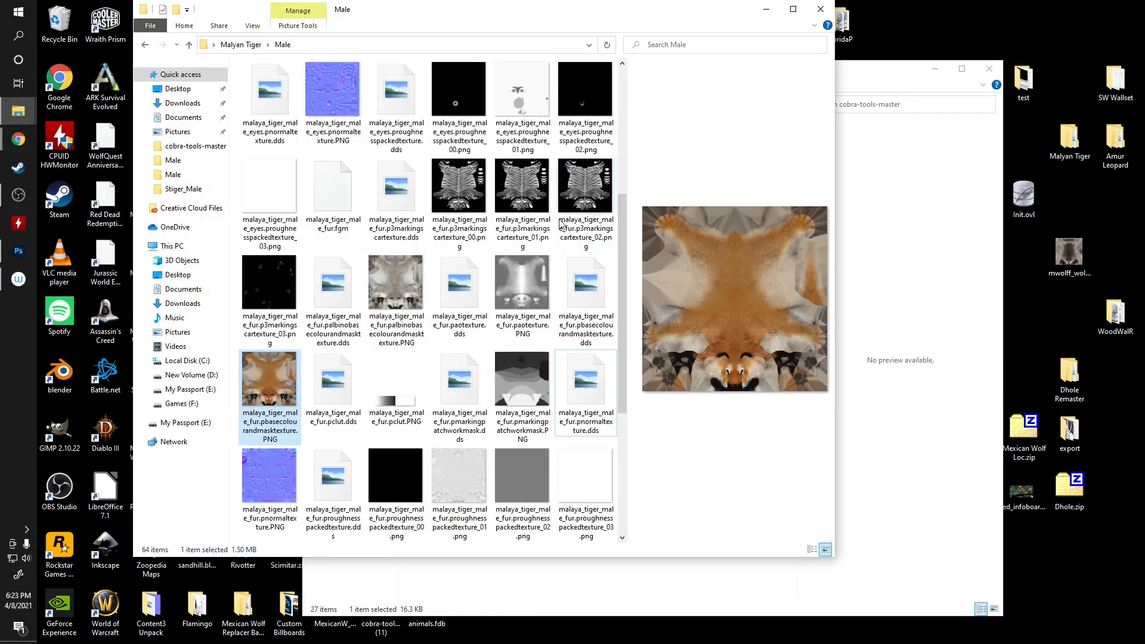
{"action": "left_click", "coordinate": [900, 206]}
{"action": "double_click", "coordinate": [421, 432]}
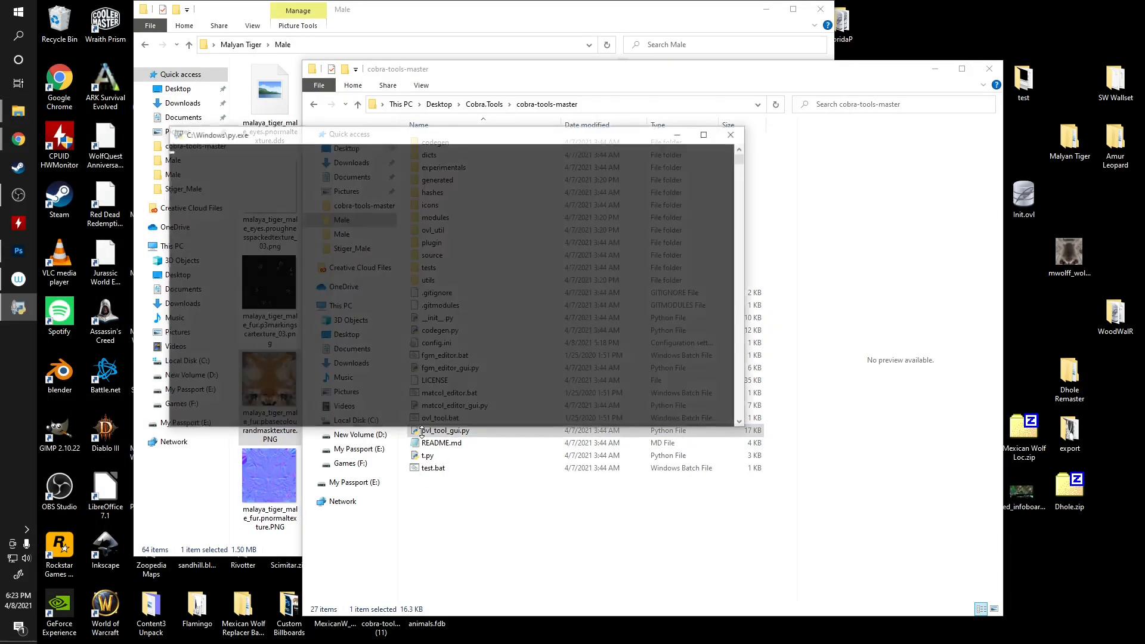
{"action": "left_click", "coordinate": [633, 333]}
- Load Mtiger_Male.ovl from the ovldata folder's Maltiger/Animals/Big_Cats/Mtiger/Mtiger_Male subfolder in the OVL Archive Editor
{"action": "left_click", "coordinate": [364, 149]}
{"action": "left_click", "coordinate": [378, 182]}
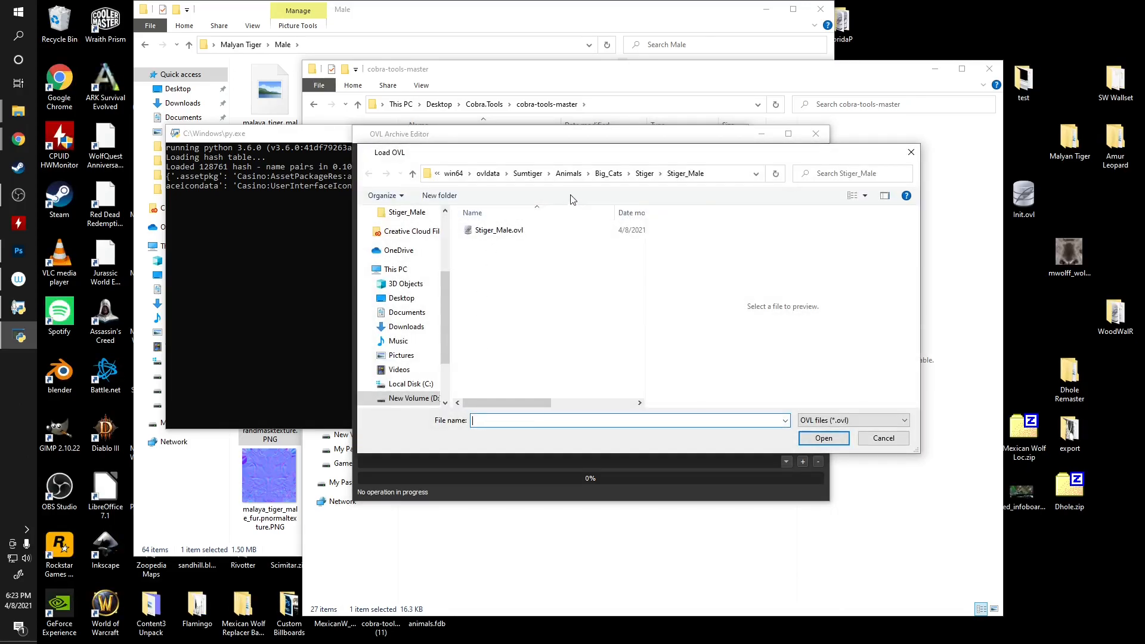
{"action": "left_click", "coordinate": [488, 174]}
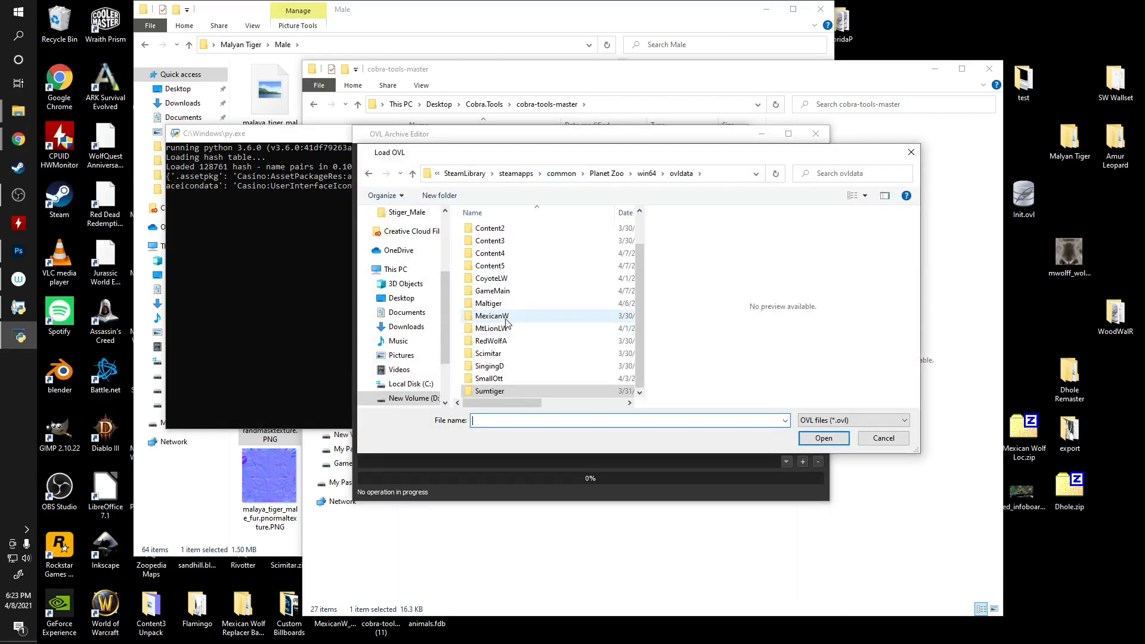
{"action": "double_click", "coordinate": [490, 303]}
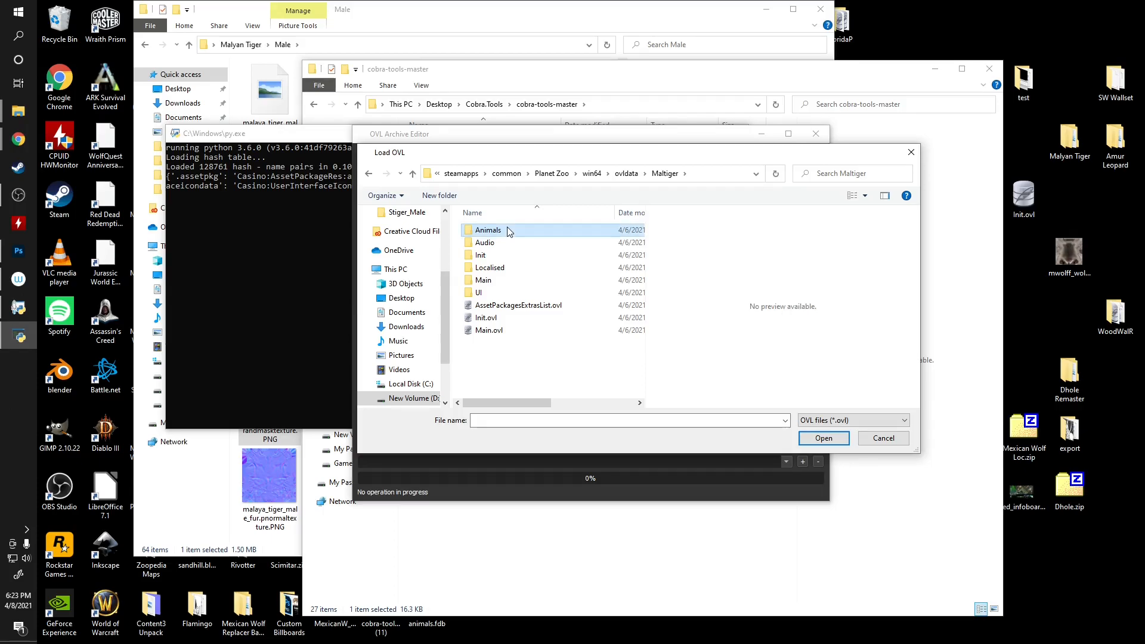
{"action": "double_click", "coordinate": [507, 230]}
{"action": "double_click", "coordinate": [507, 230]}
{"action": "double_click", "coordinate": [507, 231]}
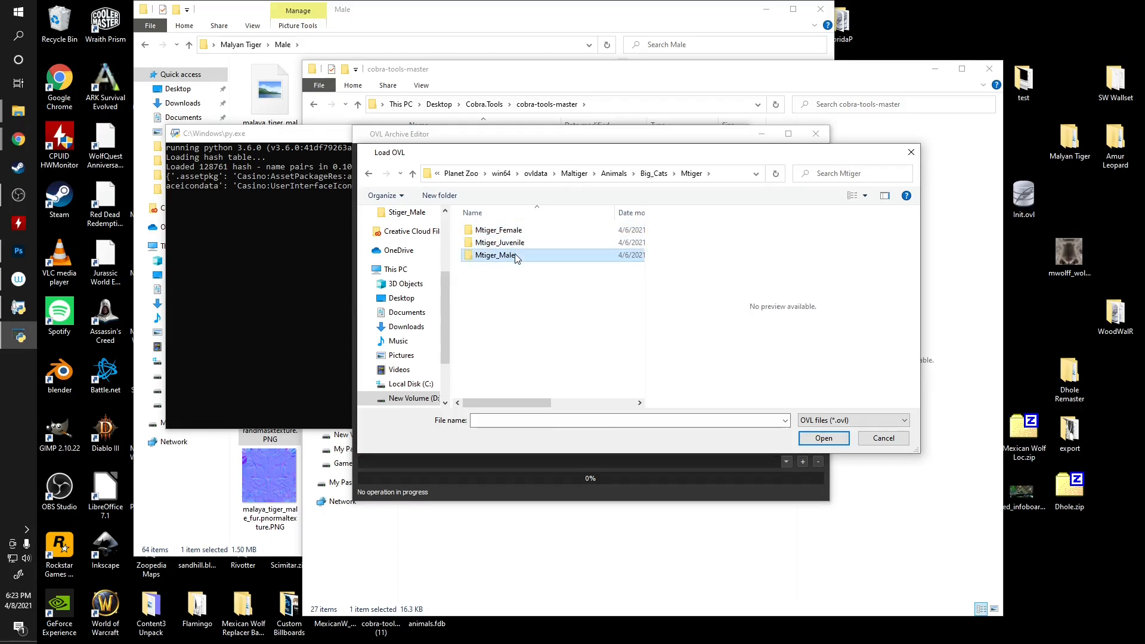
{"action": "double_click", "coordinate": [516, 257]}
{"action": "left_click", "coordinate": [517, 232]}
{"action": "left_click", "coordinate": [822, 439]}
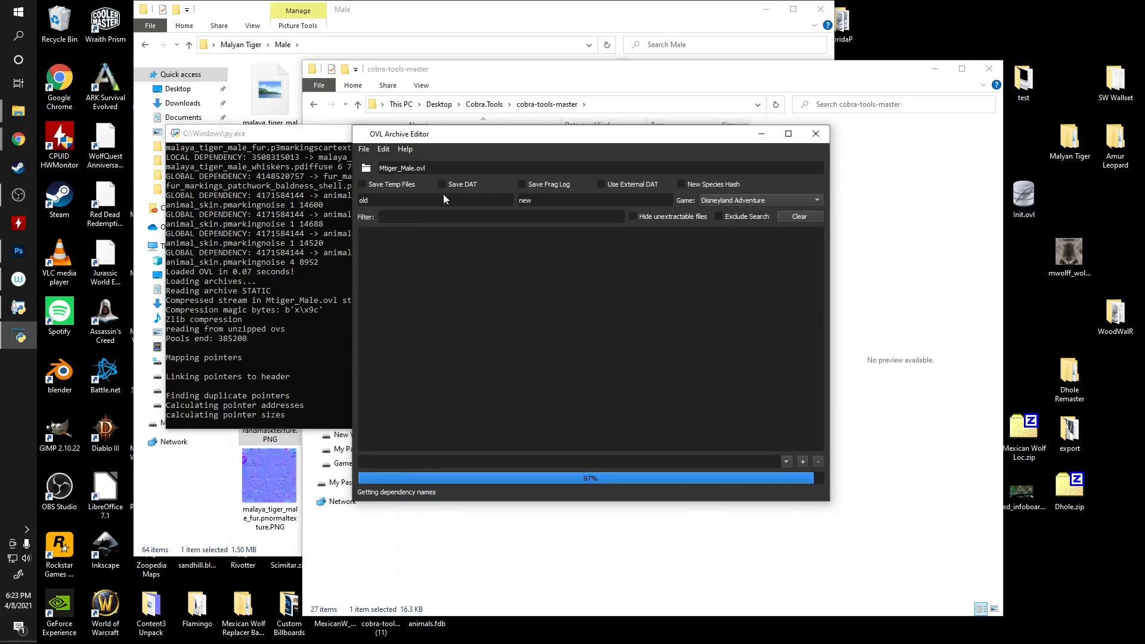
- Arrange the Male folder window beside the OVL Archive Editor and inject the edited p3markingscartexture PNG files into Mtiger_Male.ovl
{"action": "left_click", "coordinate": [518, 13]}
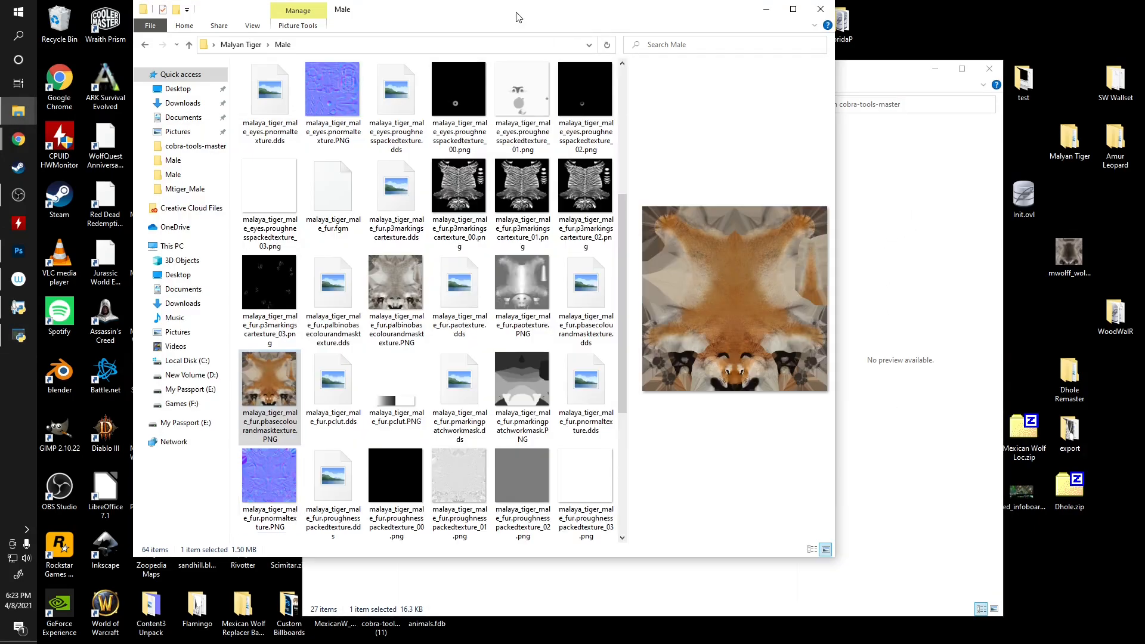
{"action": "left_click_drag", "start_coordinate": [450, 20], "coordinate": [657, 0]}
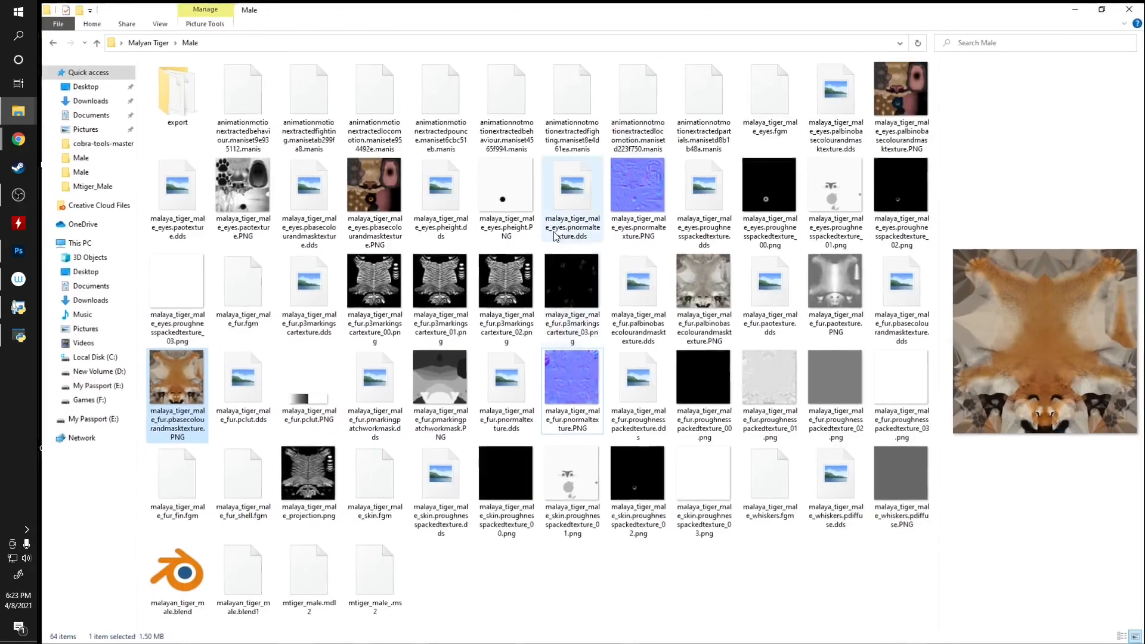
{"action": "left_click_drag", "start_coordinate": [846, 6], "coordinate": [822, 37]}
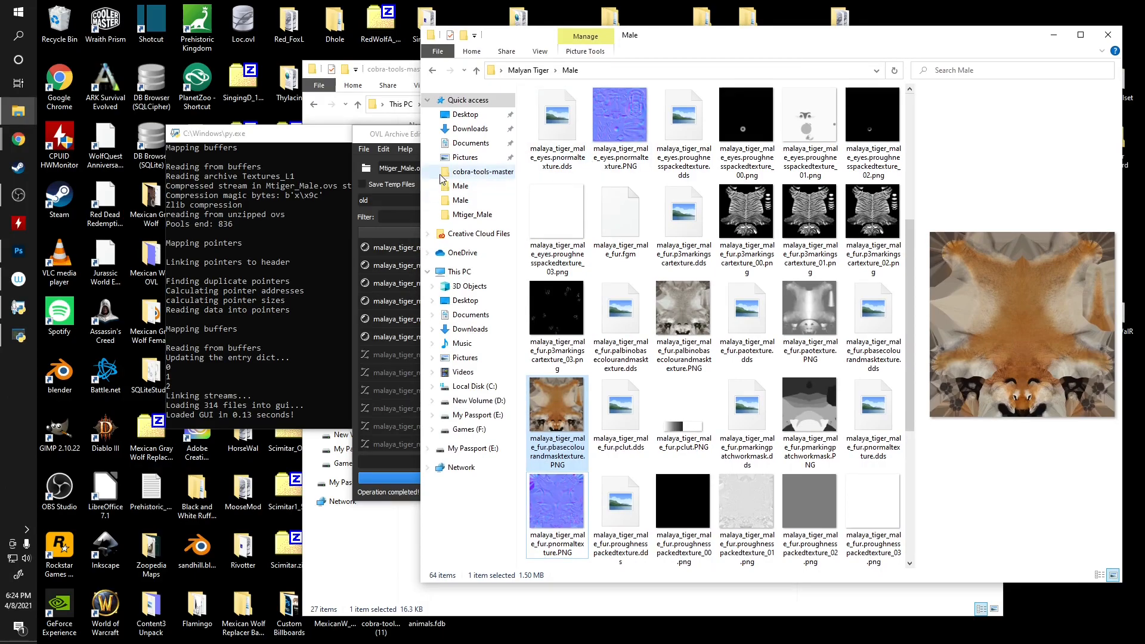
{"action": "left_click_drag", "start_coordinate": [683, 40], "coordinate": [828, 25]}
{"action": "left_click_drag", "start_coordinate": [891, 197], "coordinate": [430, 345]}
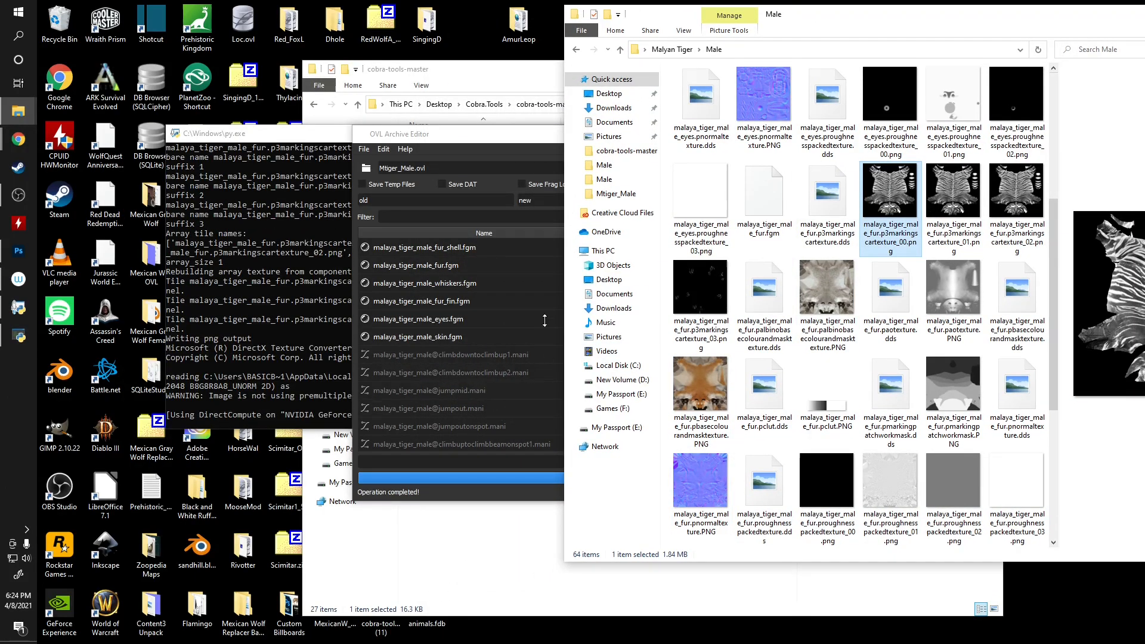
{"action": "left_click", "coordinate": [978, 197]}
{"action": "left_click_drag", "start_coordinate": [1016, 194], "coordinate": [457, 328]}
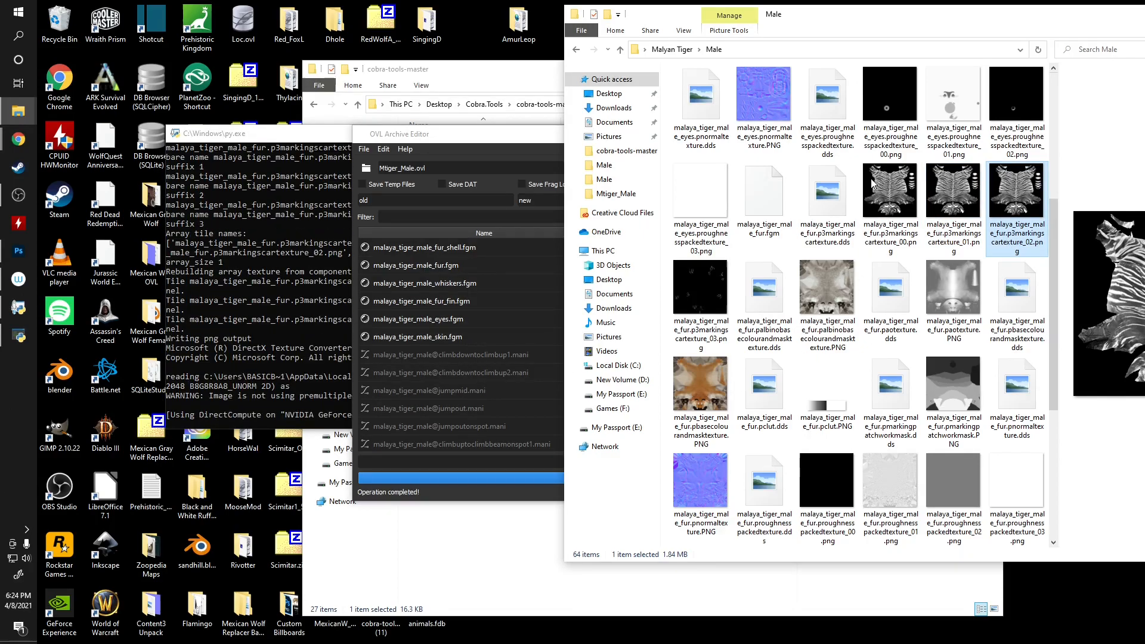
- Save the archive as Mtiger_Male.ovl in Maltiger/Animals/Big_Cats/Mtiger/Mtiger_Male under ovldata, overwriting the existing file
{"action": "left_click", "coordinate": [364, 149]}
{"action": "left_click", "coordinate": [382, 190]}
{"action": "left_click", "coordinate": [514, 225]}
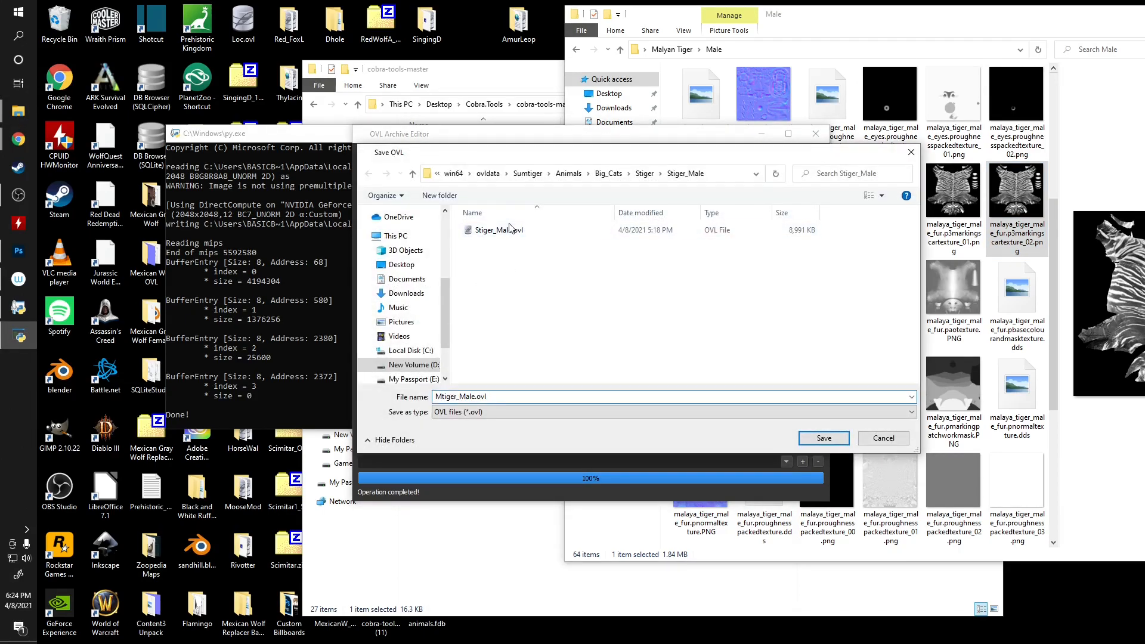
{"action": "left_click", "coordinate": [487, 174]}
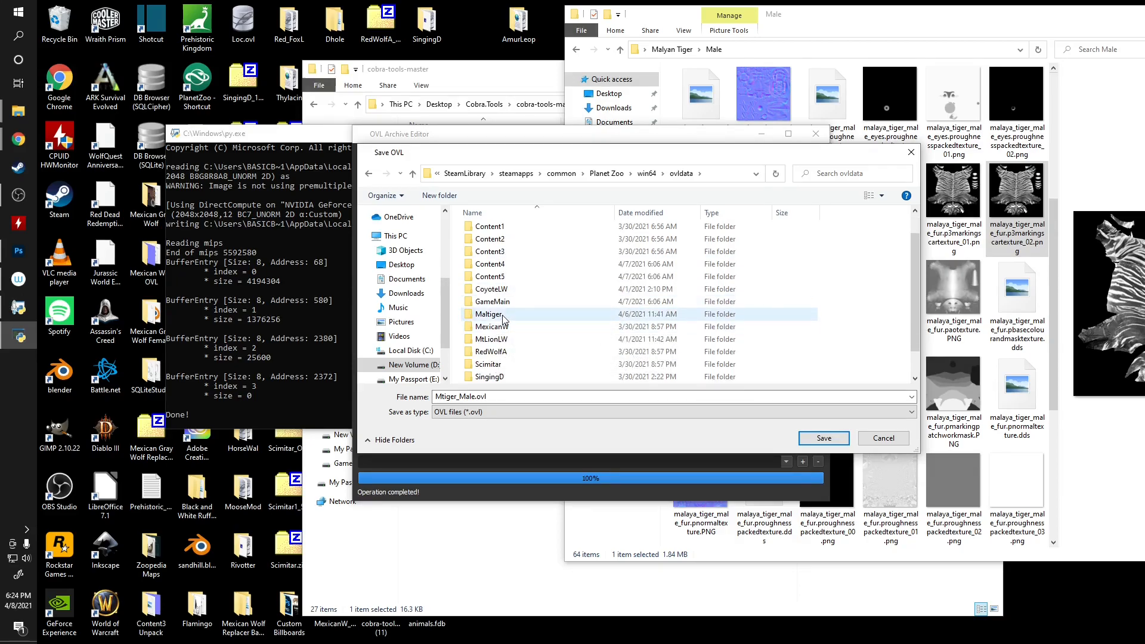
{"action": "double_click", "coordinate": [503, 316]}
{"action": "double_click", "coordinate": [518, 231]}
{"action": "double_click", "coordinate": [515, 232]}
{"action": "double_click", "coordinate": [514, 234]}
{"action": "left_click", "coordinate": [518, 256]}
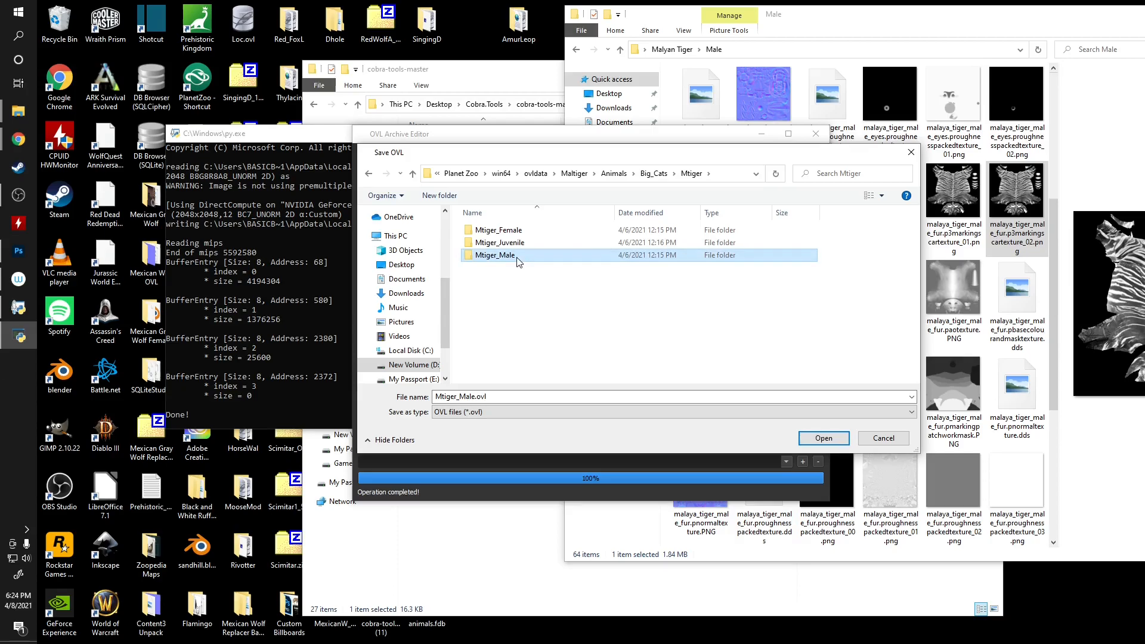
{"action": "double_click", "coordinate": [517, 261]}
{"action": "left_click", "coordinate": [825, 439]}
{"action": "left_click", "coordinate": [620, 329]}
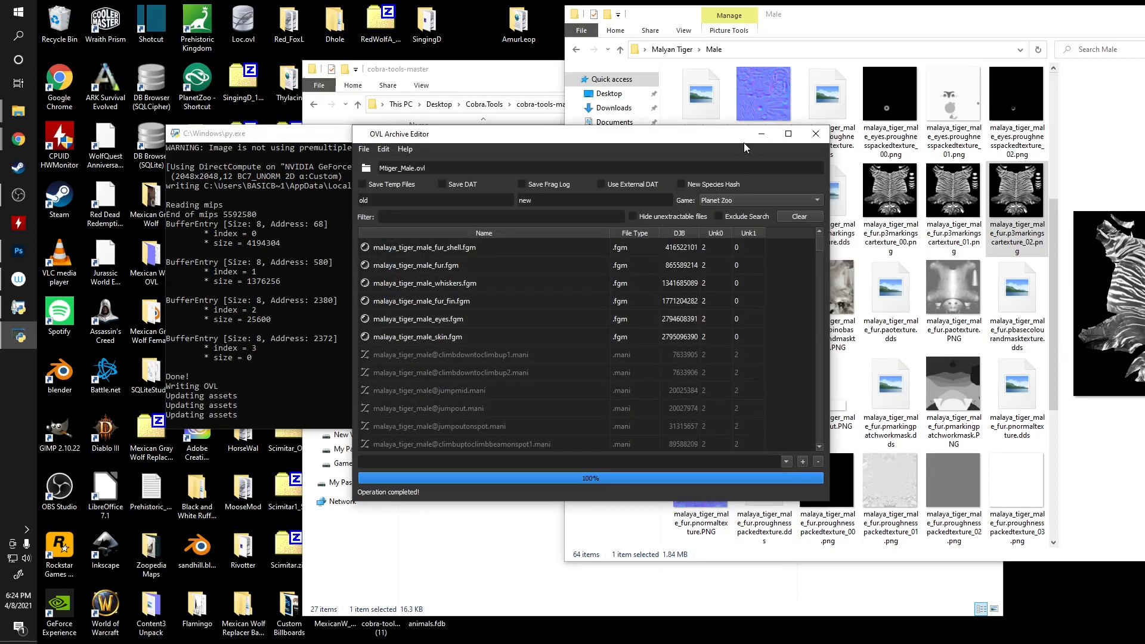
- Close the OVL Archive Editor and launch Planet Zoo from the desktop shortcut
{"action": "left_click", "coordinate": [824, 138]}
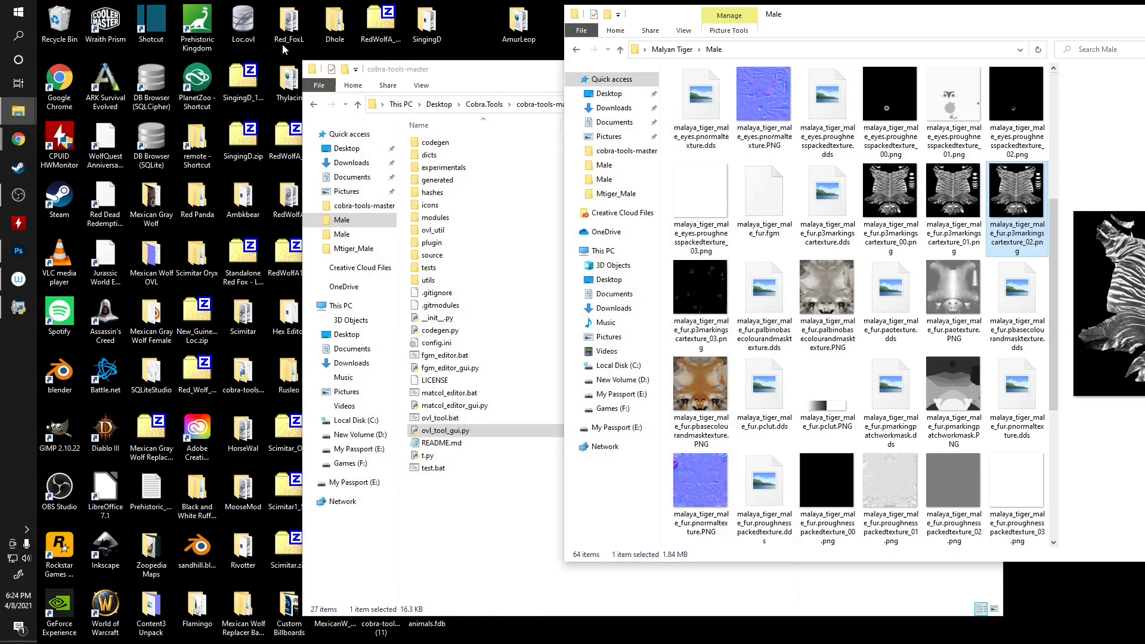
{"action": "double_click", "coordinate": [197, 84]}
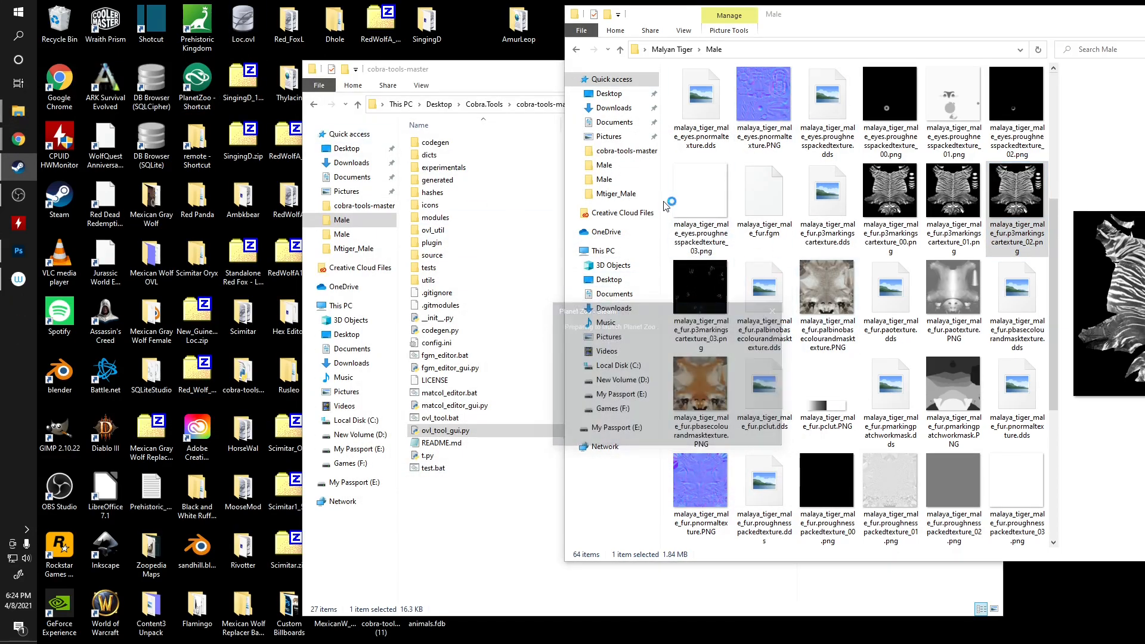